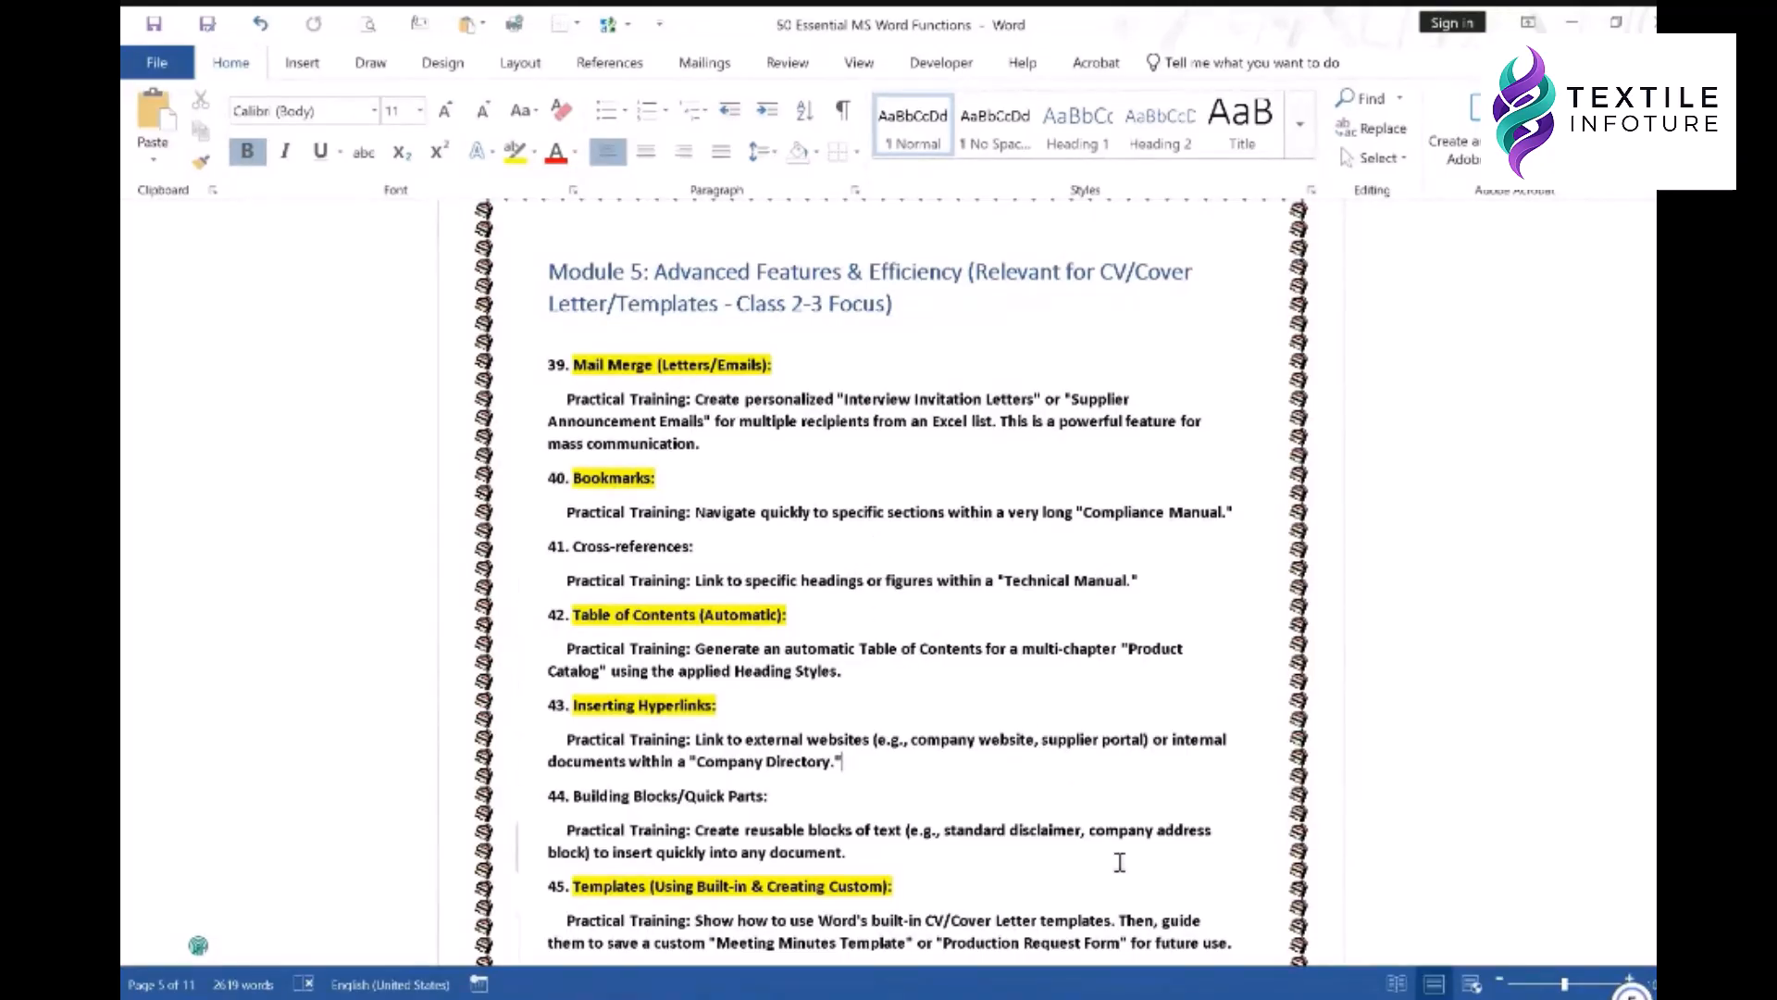
- Show the taskbar thumbnails of the three open Word windows
left_click(1202, 999)
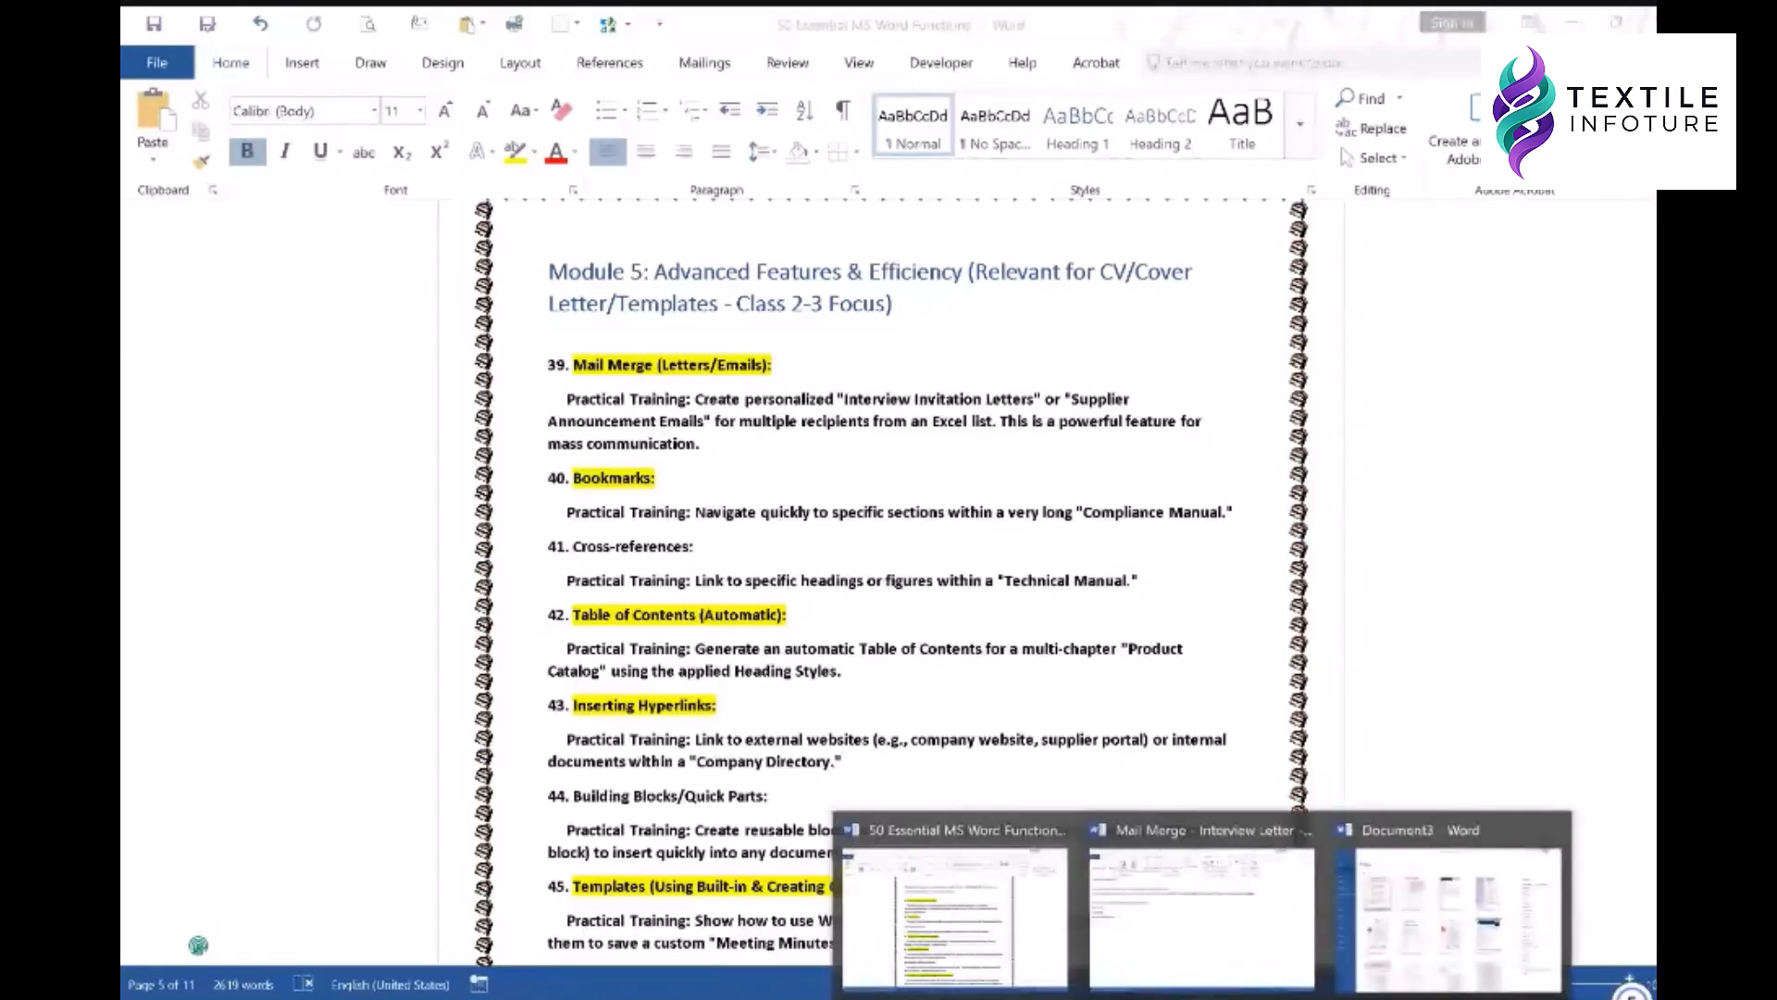
- Bring the Interview Letter merge document forward and highlight its «CandidateName» field
left_click(1203, 936)
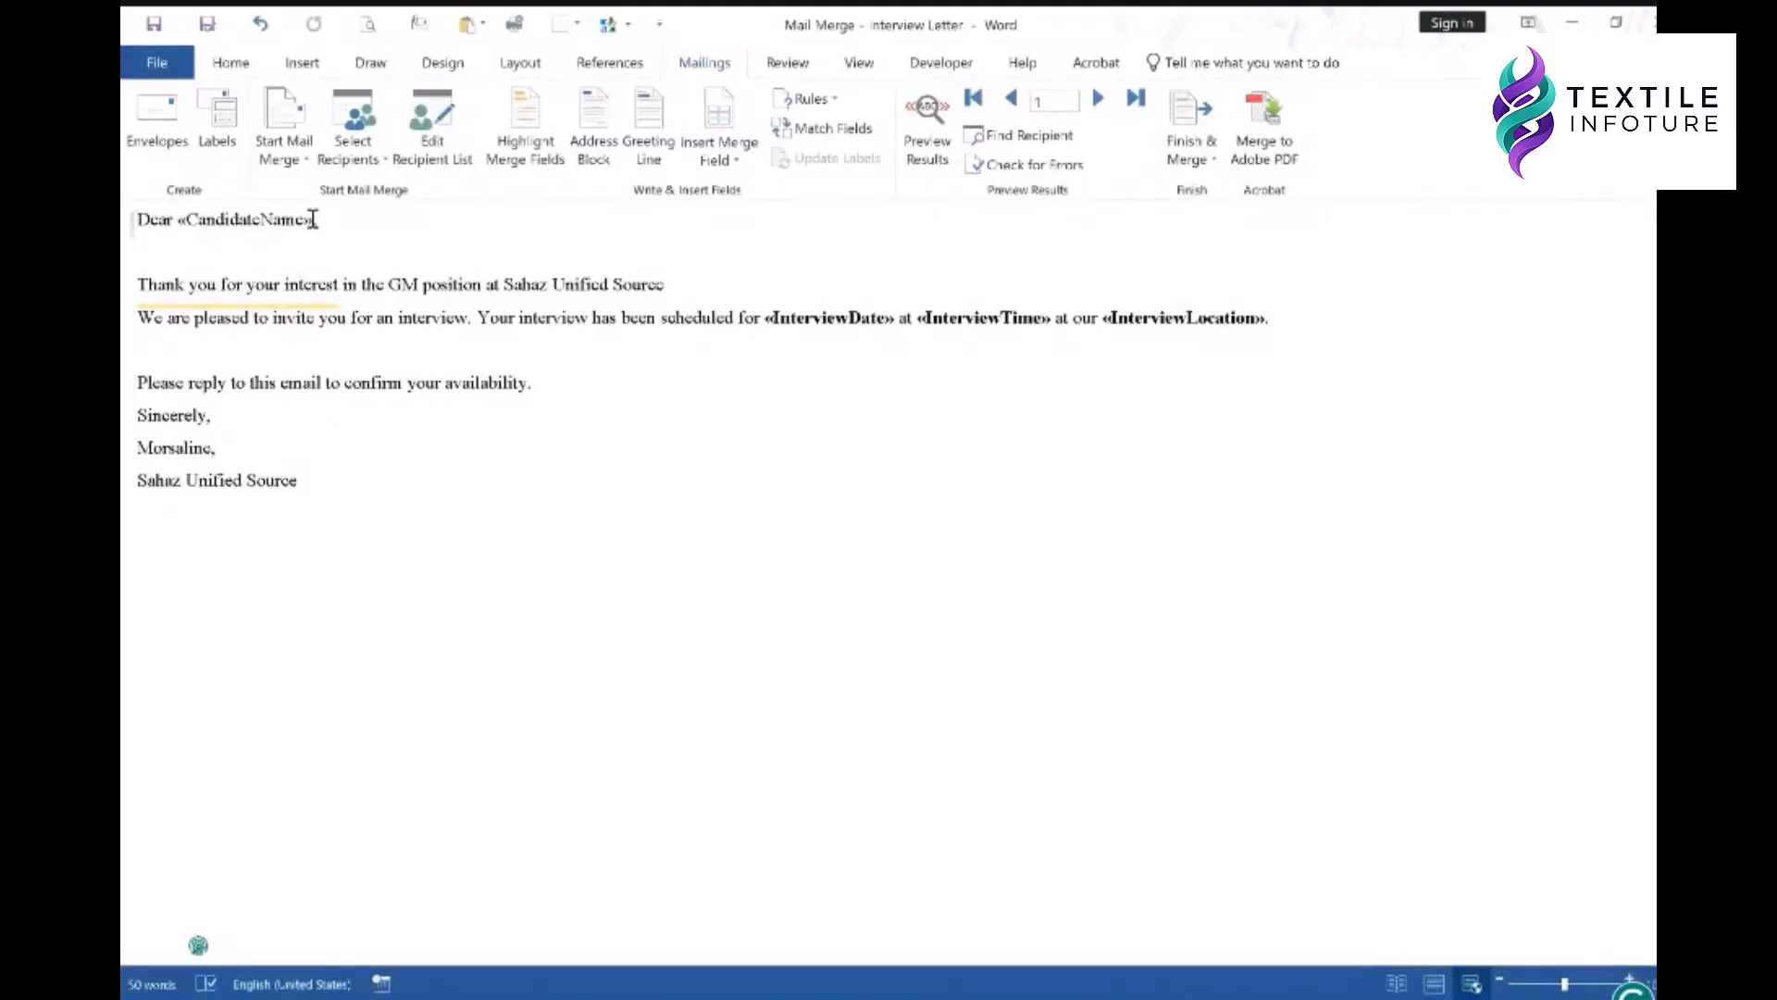
left_click_drag(311, 219, 178, 220)
left_click(355, 256)
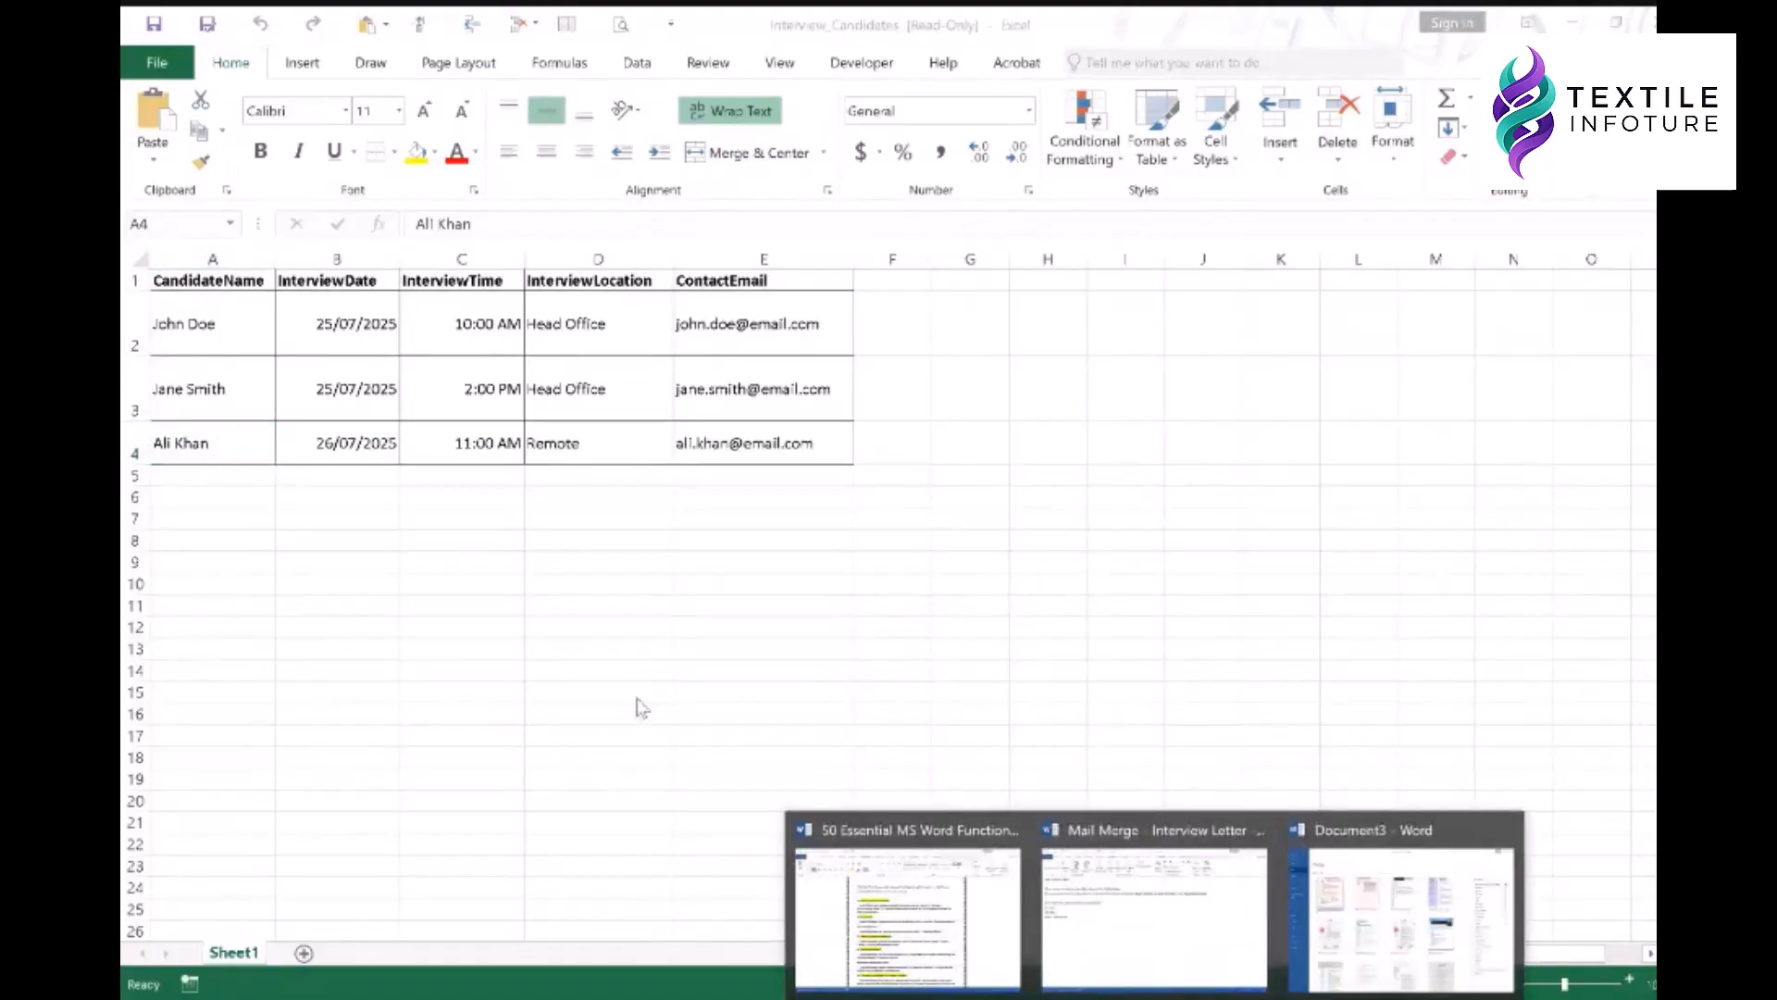
- Check the CandidateName header in the workbook, then snap the Interview Letter to the right half
left_click(190, 313)
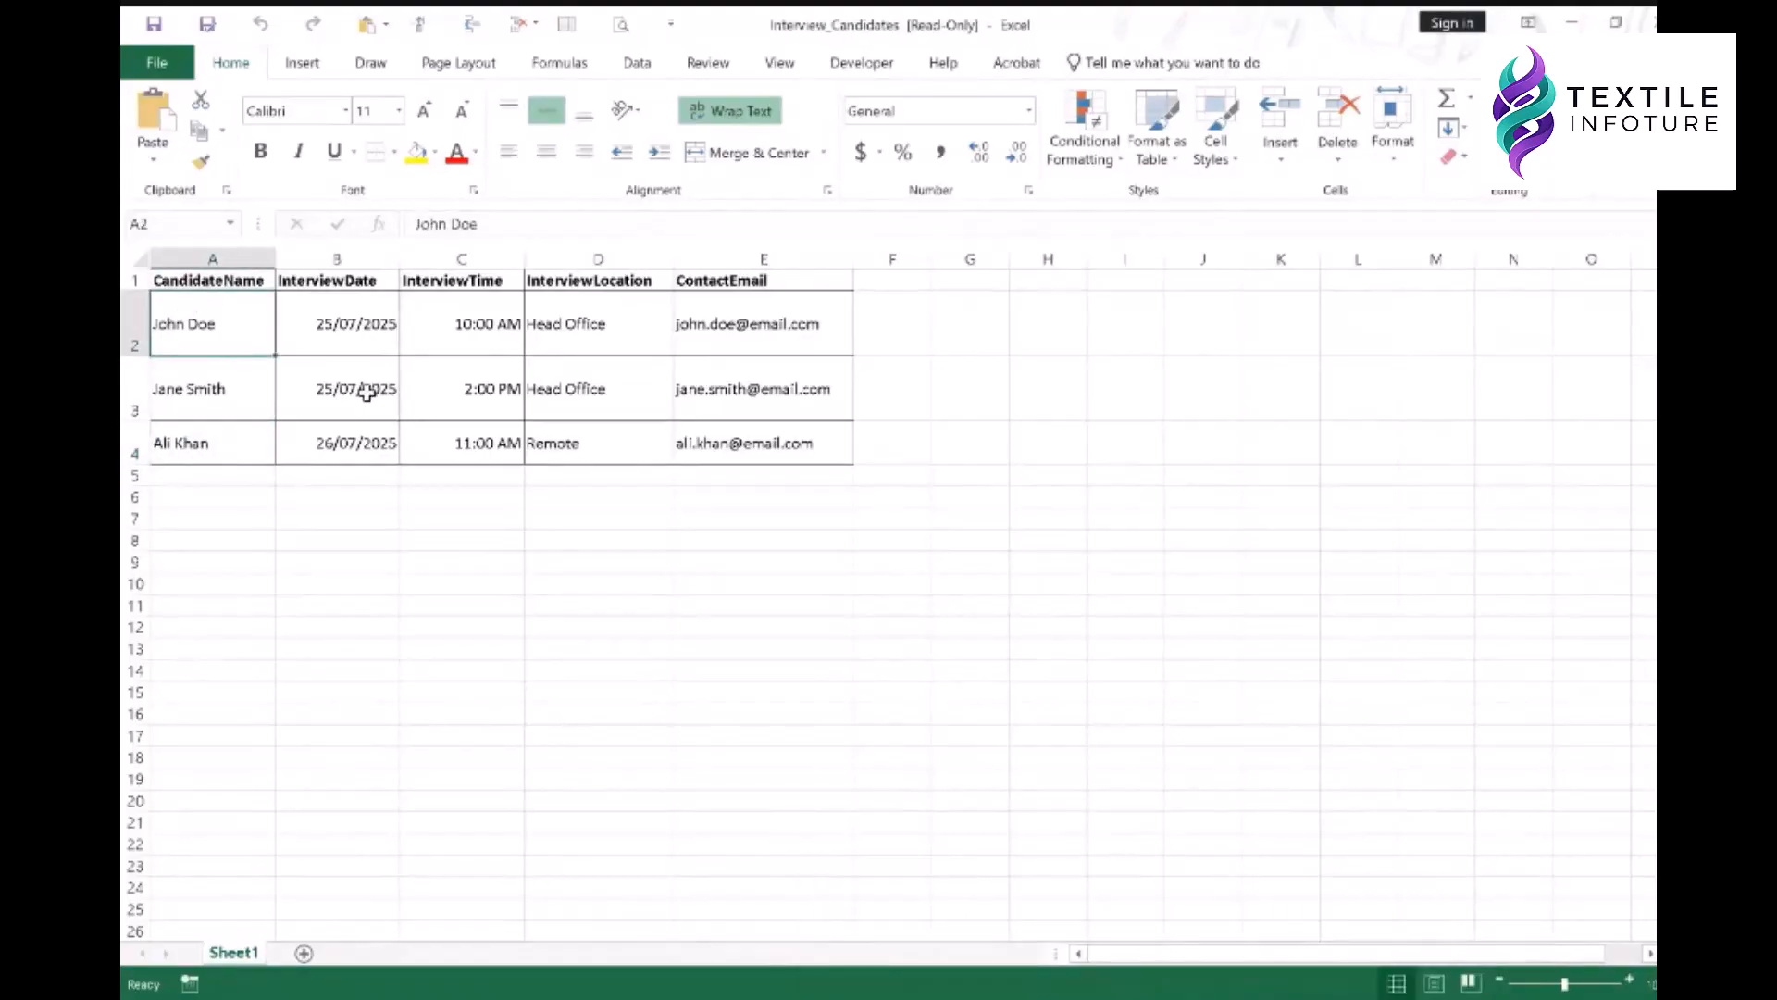
left_click(202, 281)
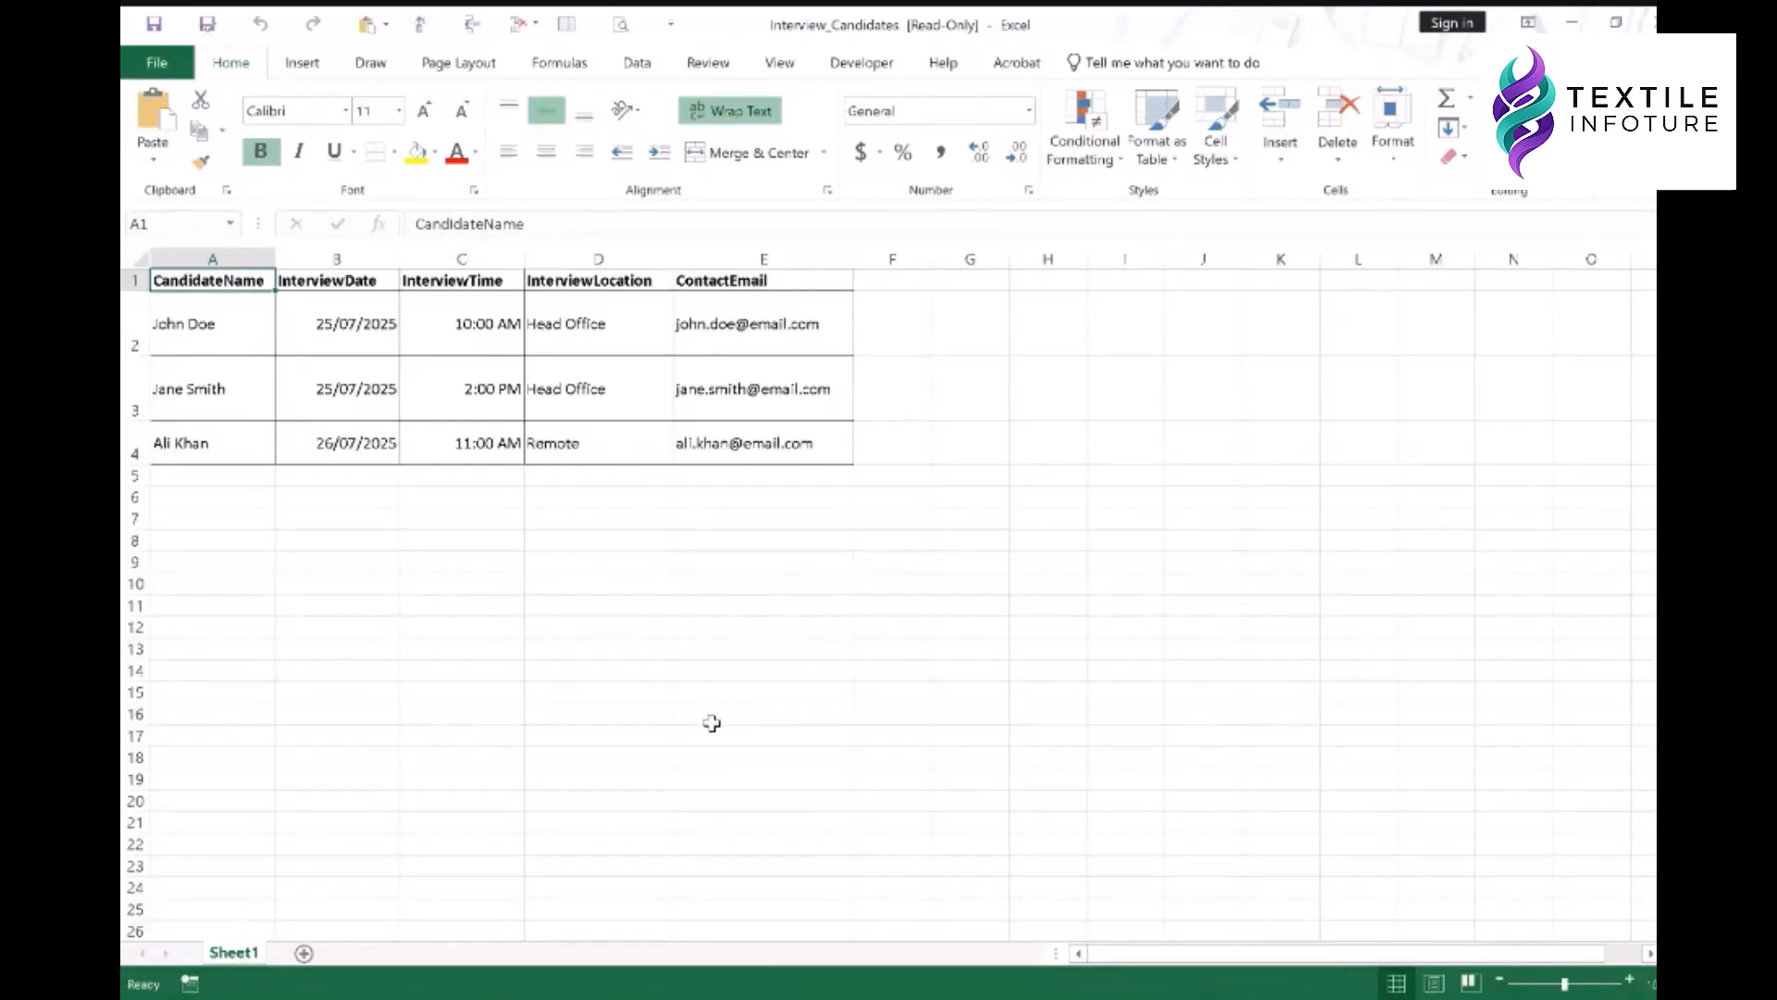
left_click(1176, 973)
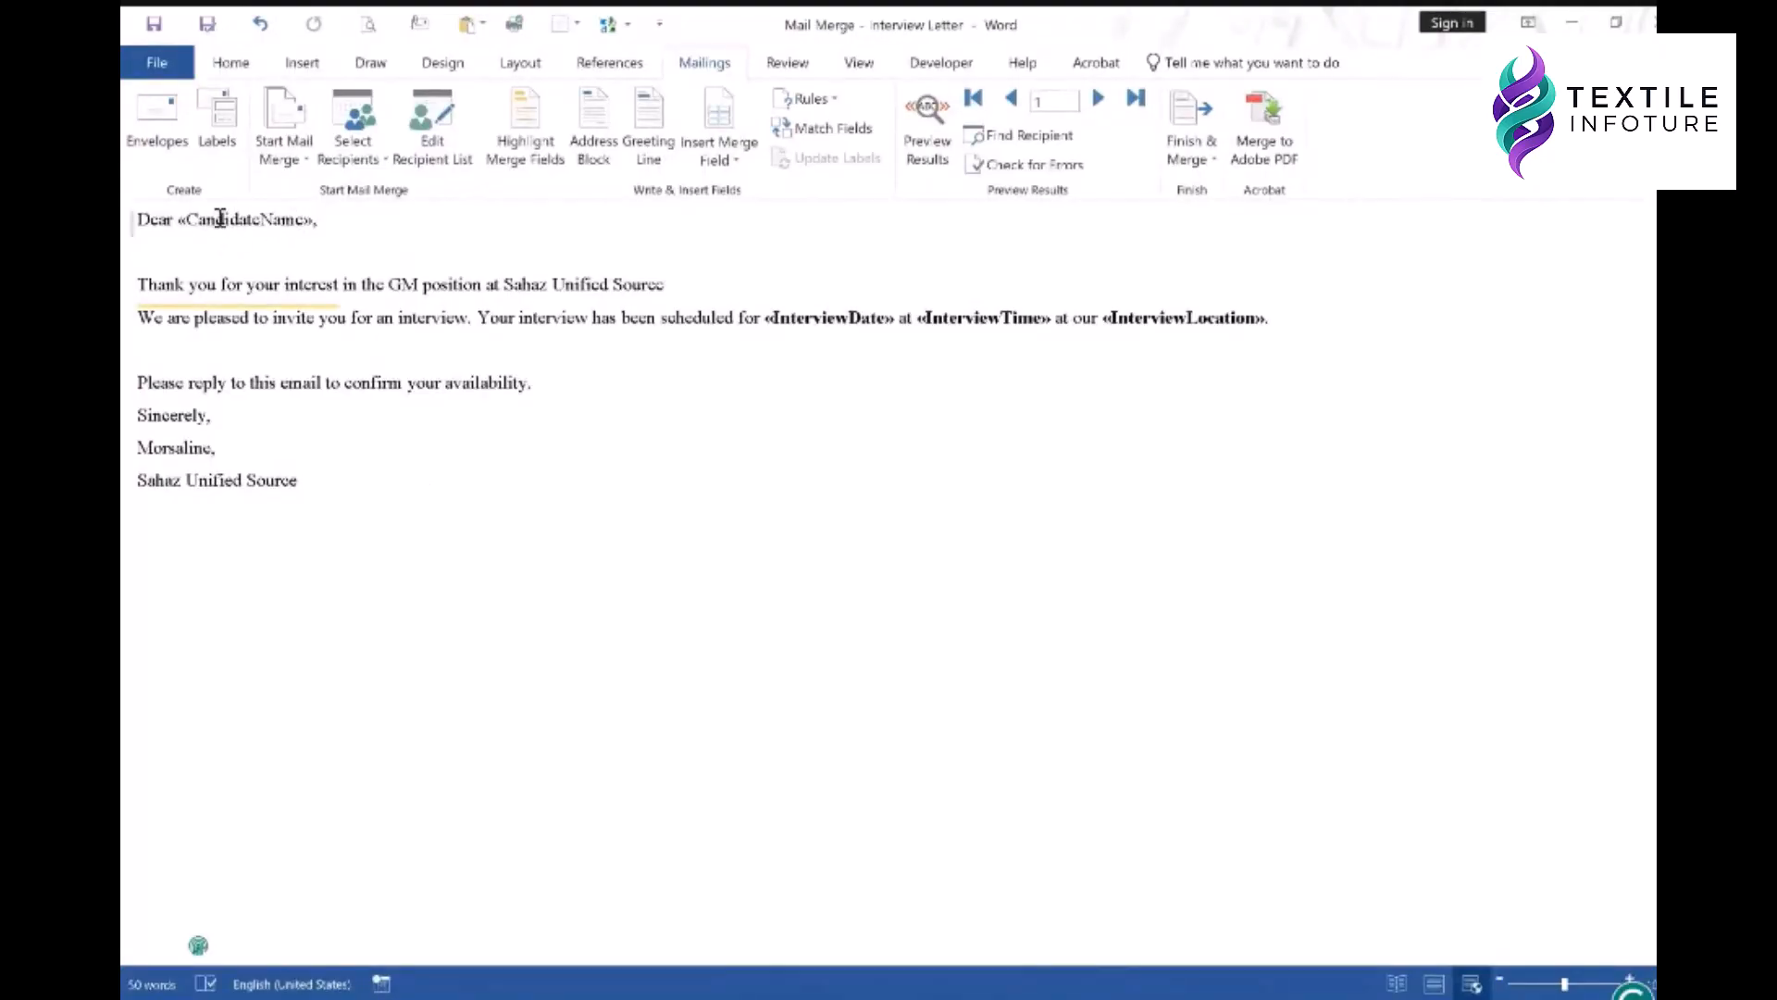
left_click_drag(821, 28, 1654, 152)
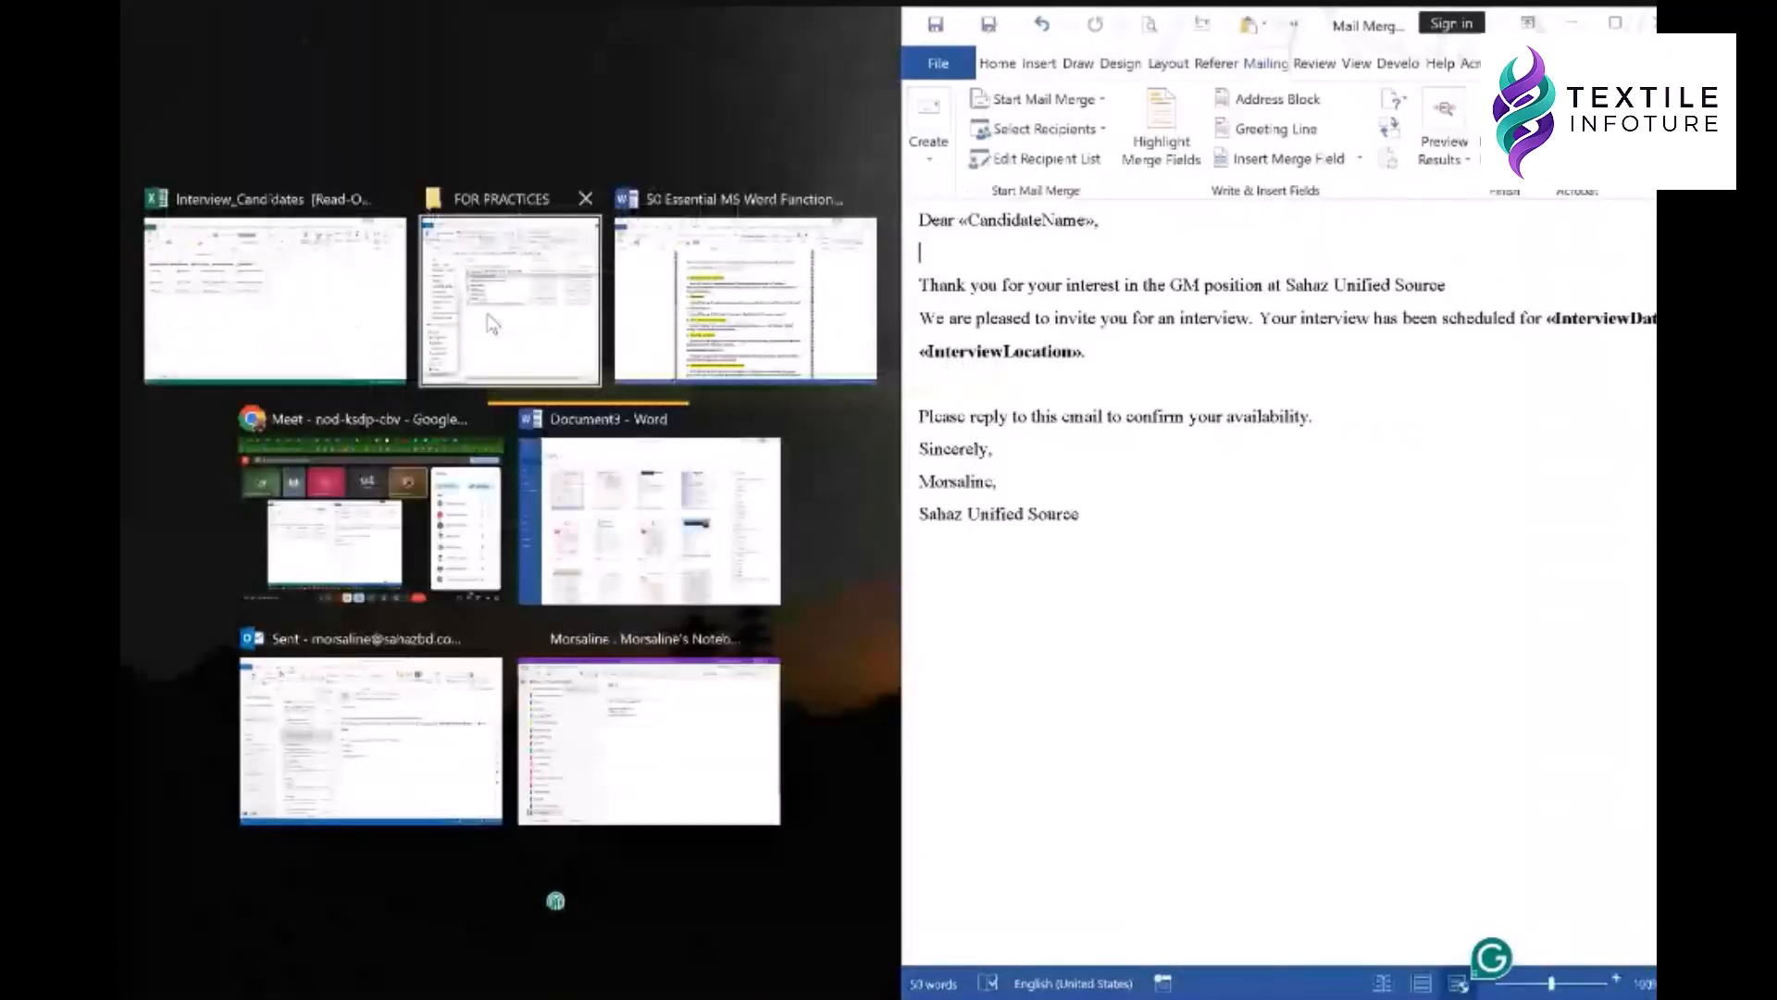
- Put the workbook on the left and compare its InterviewDate, InterviewLocation and ContactEmail headers with the letter
left_click(275, 298)
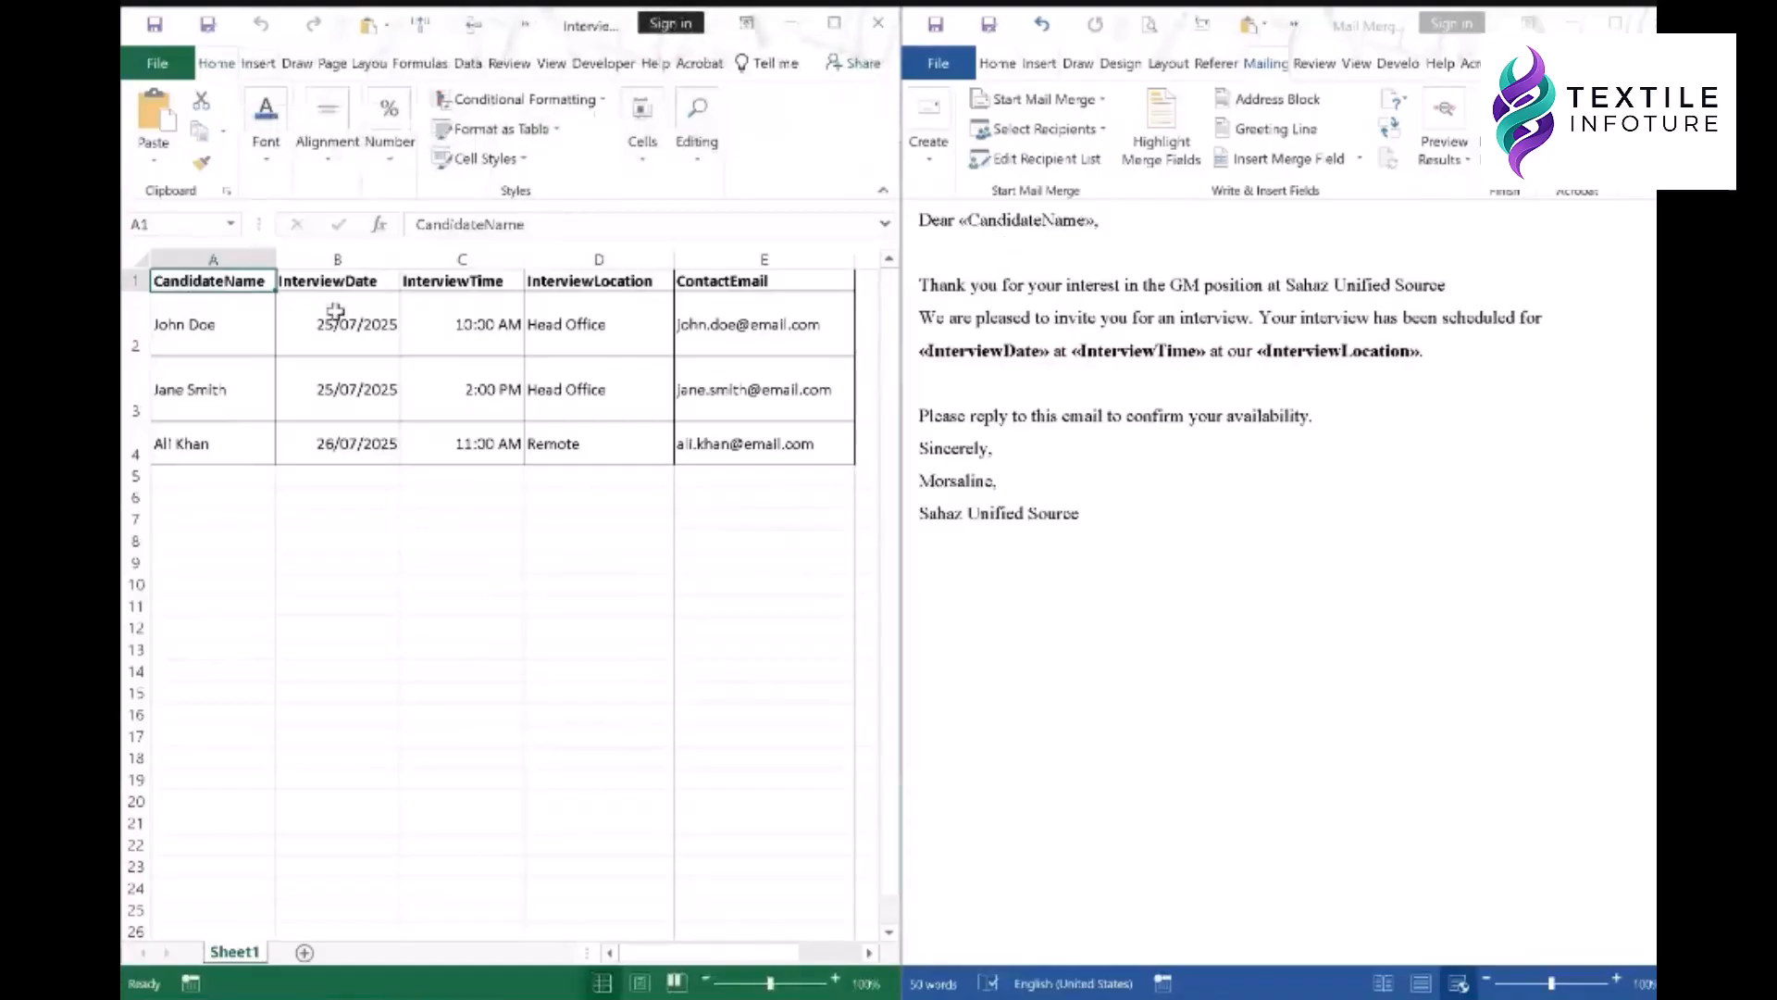
left_click(360, 282)
left_click(979, 355)
left_click(359, 281)
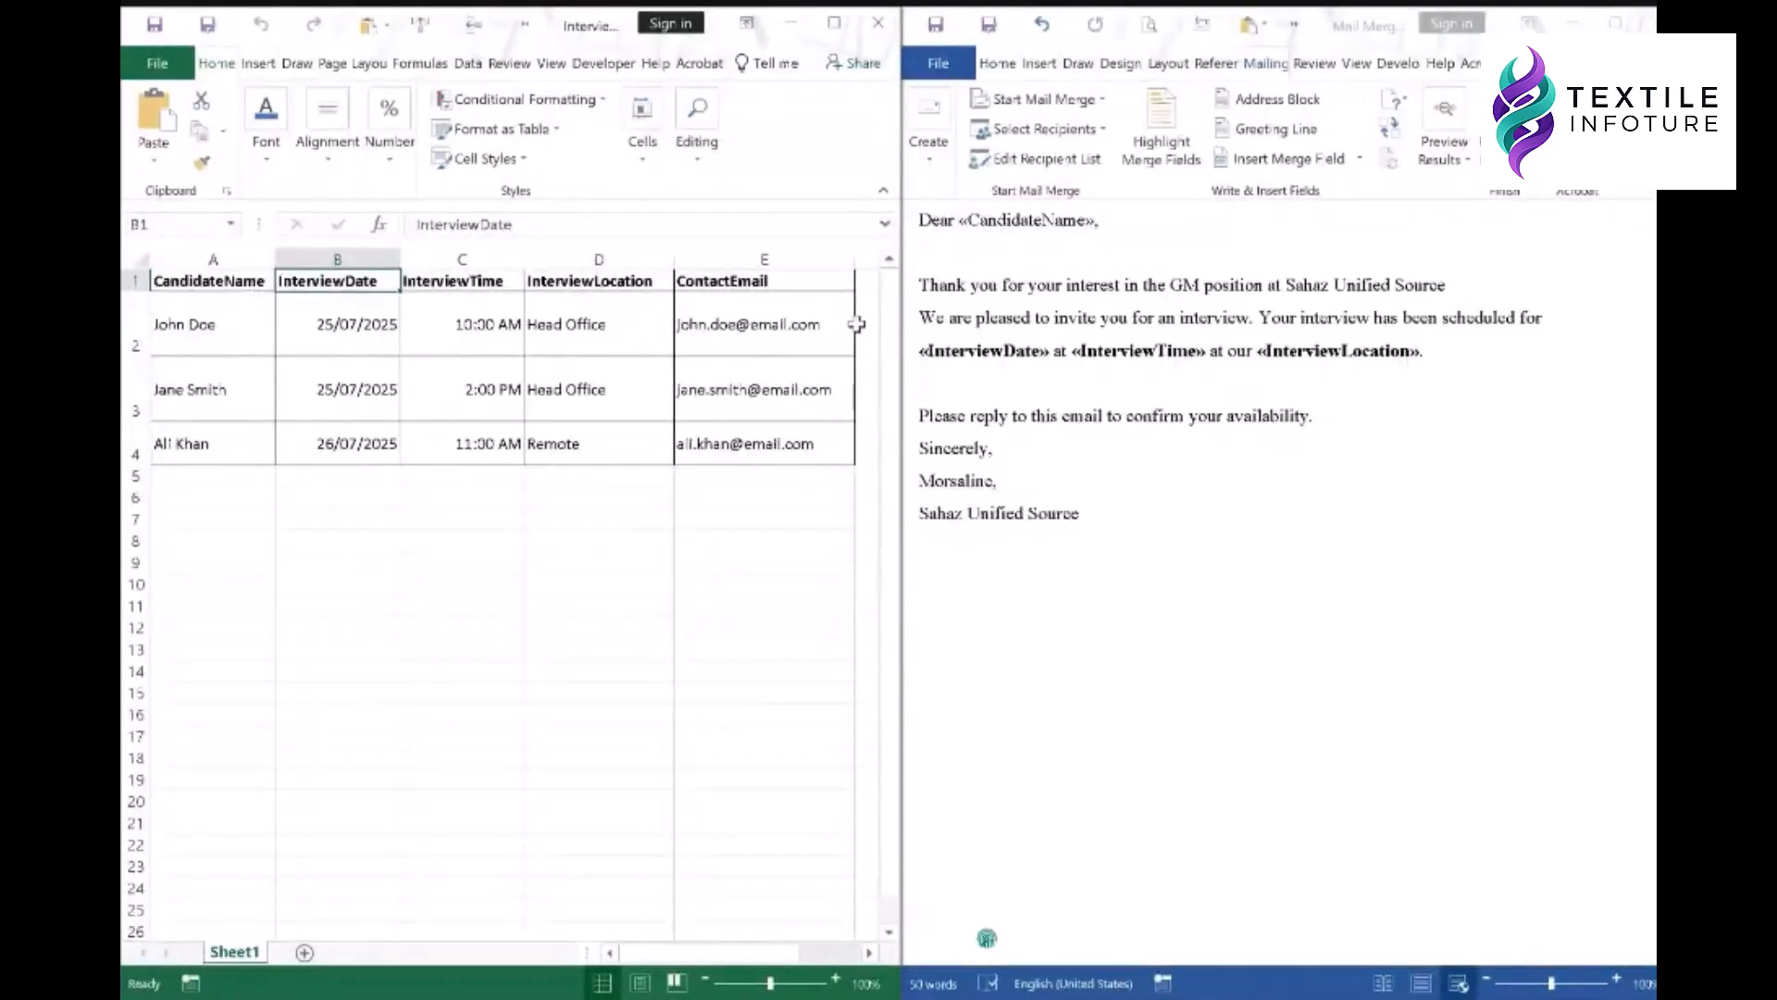
left_click(585, 282)
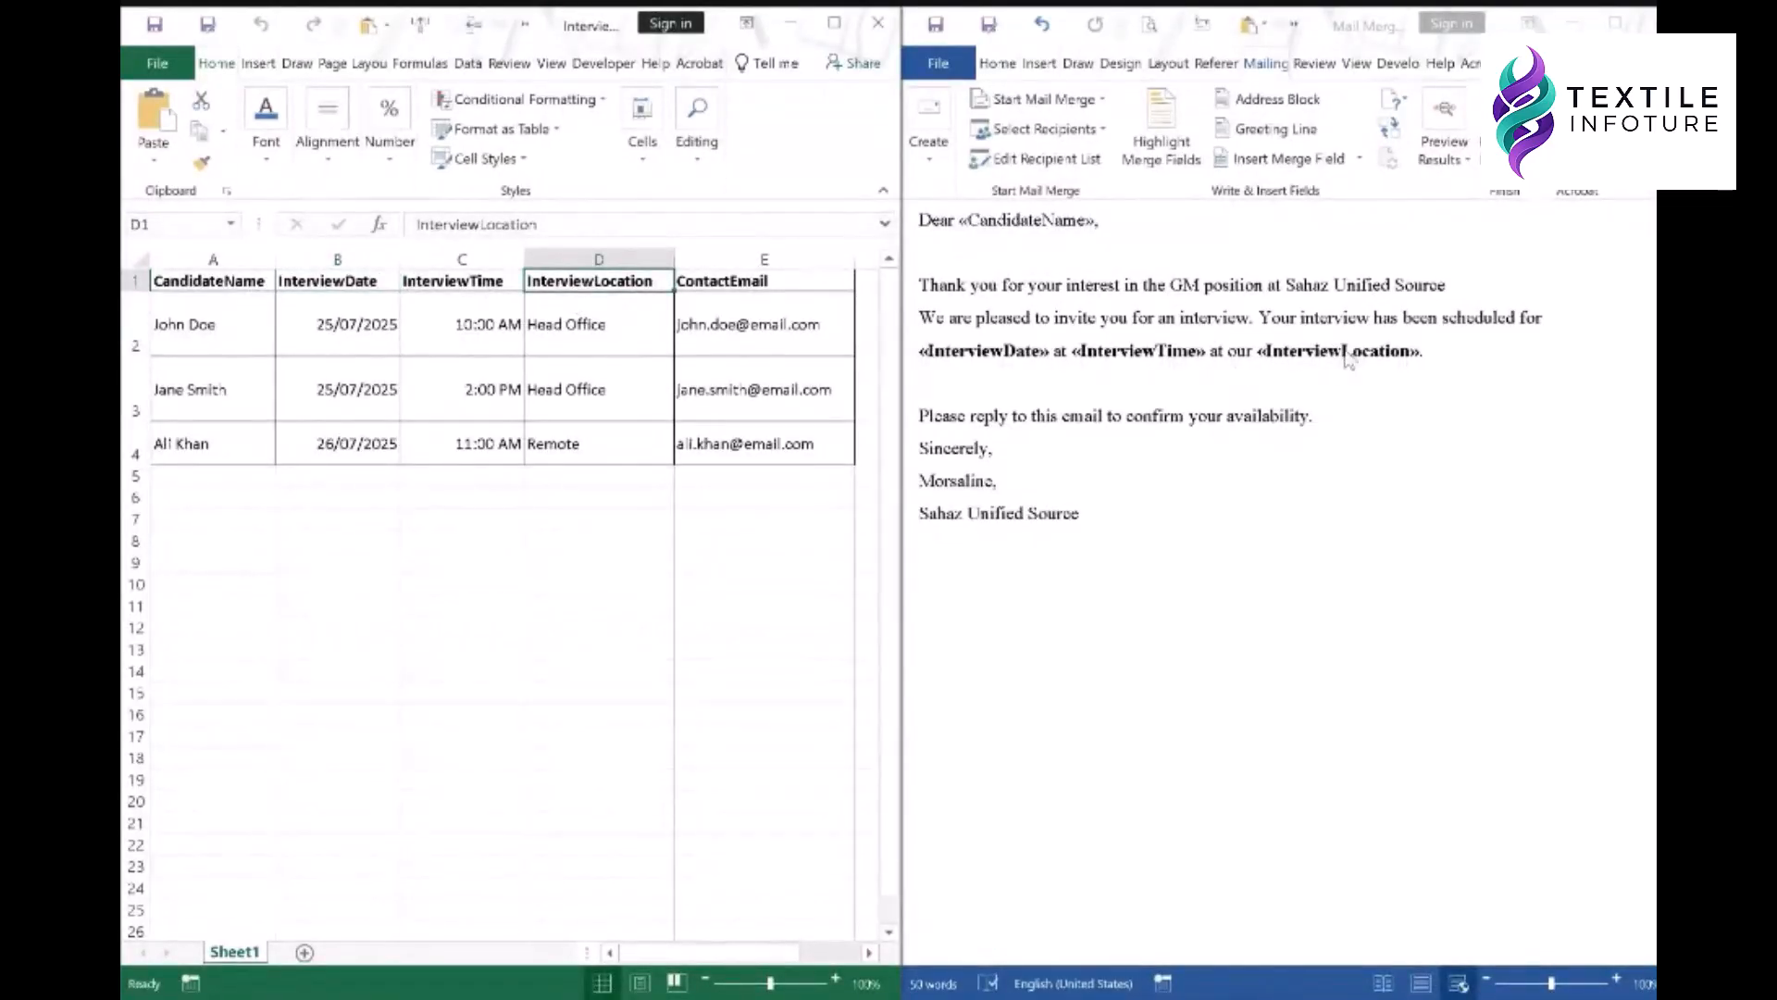
left_click(773, 284)
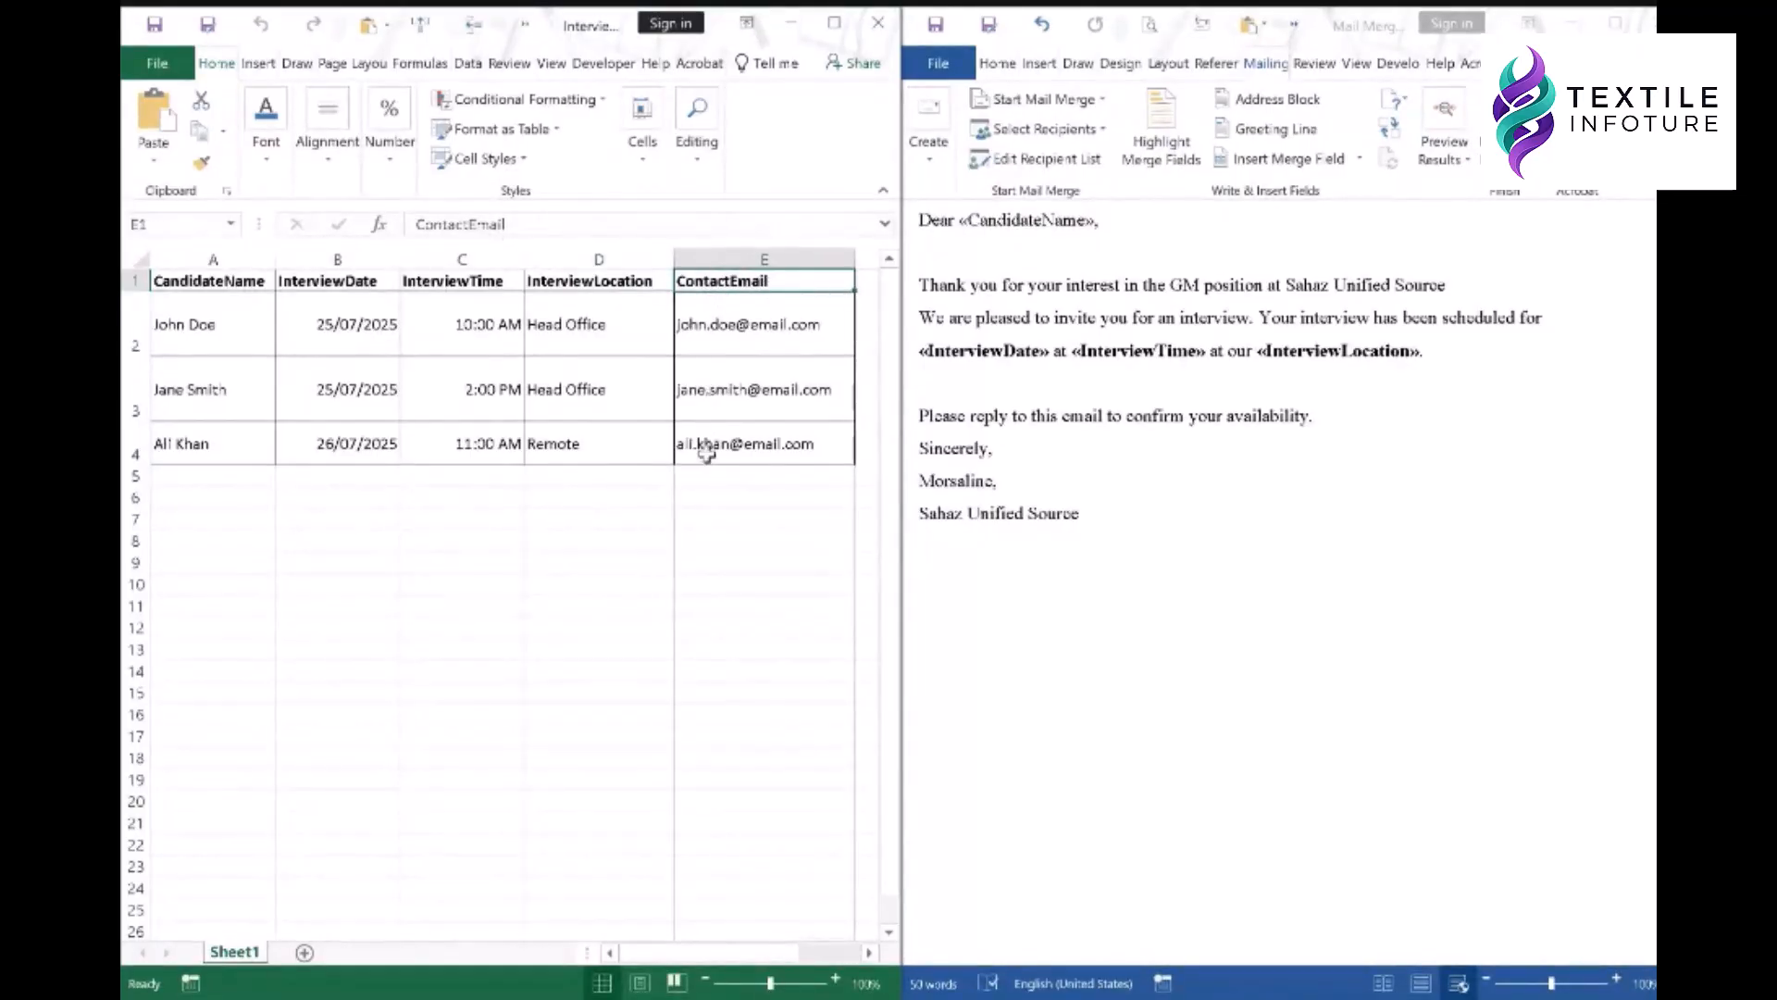
left_click_drag(709, 477, 713, 768)
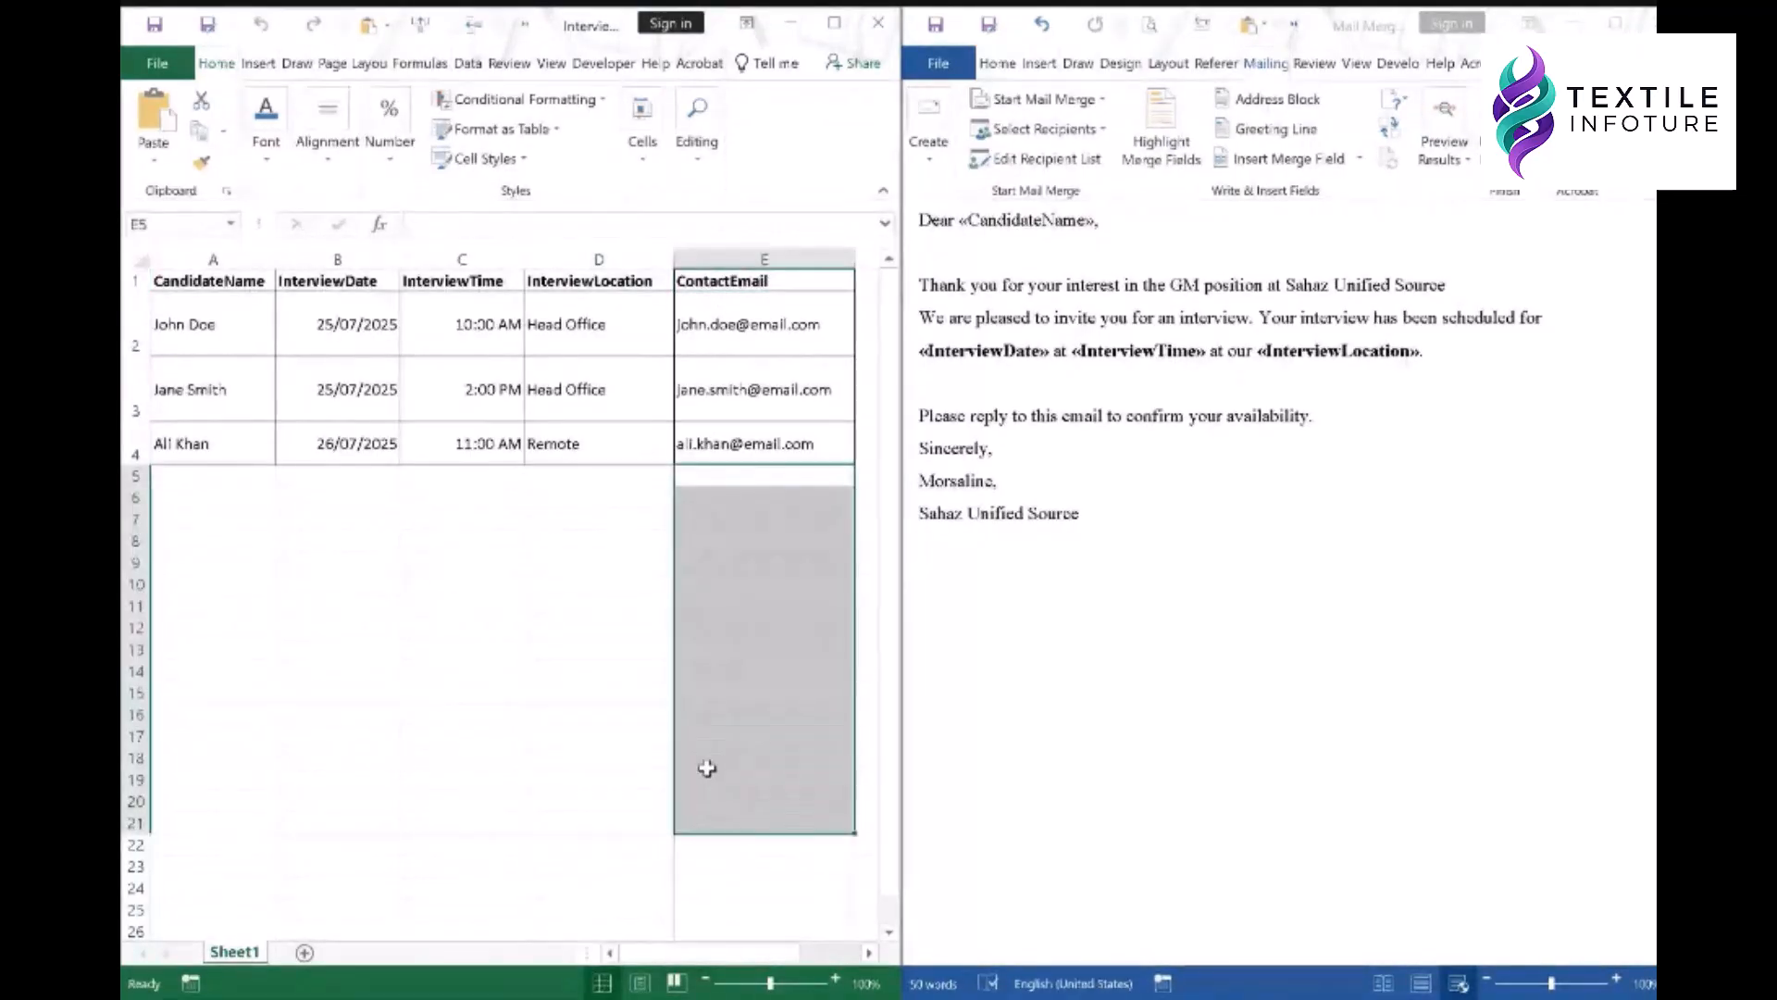
left_click(711, 765)
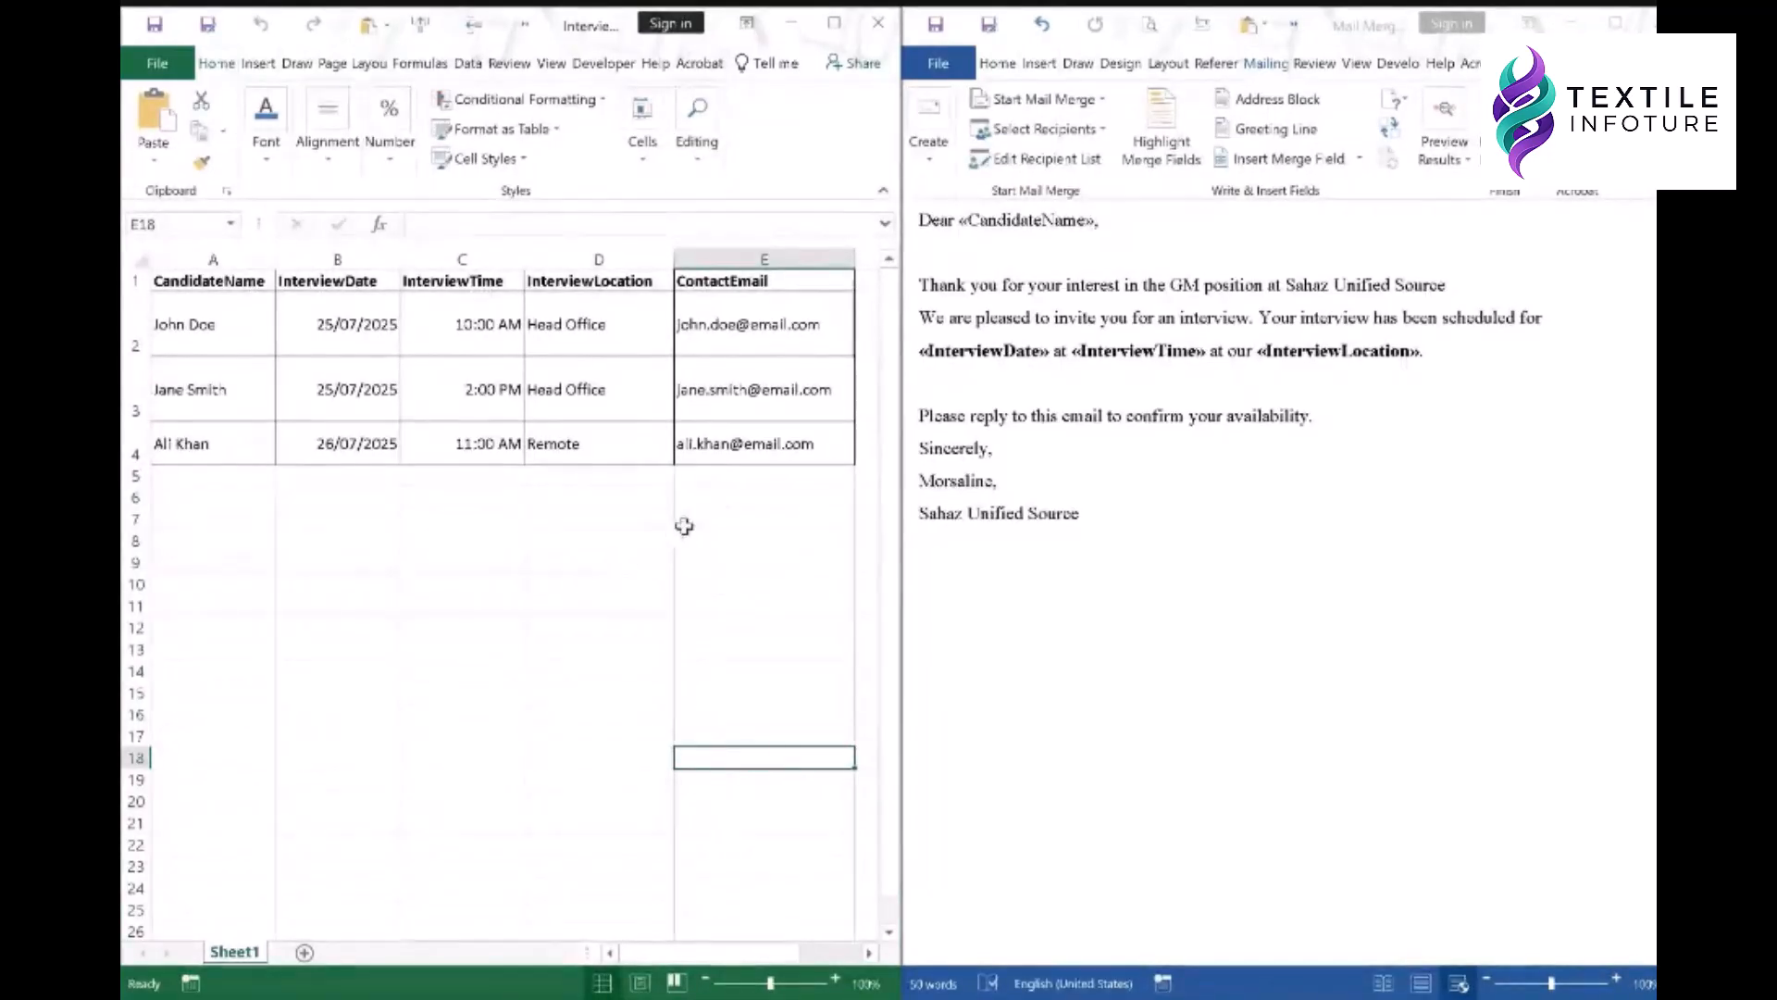
- Step through the candidate names, dates, times, locations and emails in columns A–E
left_click(214, 327)
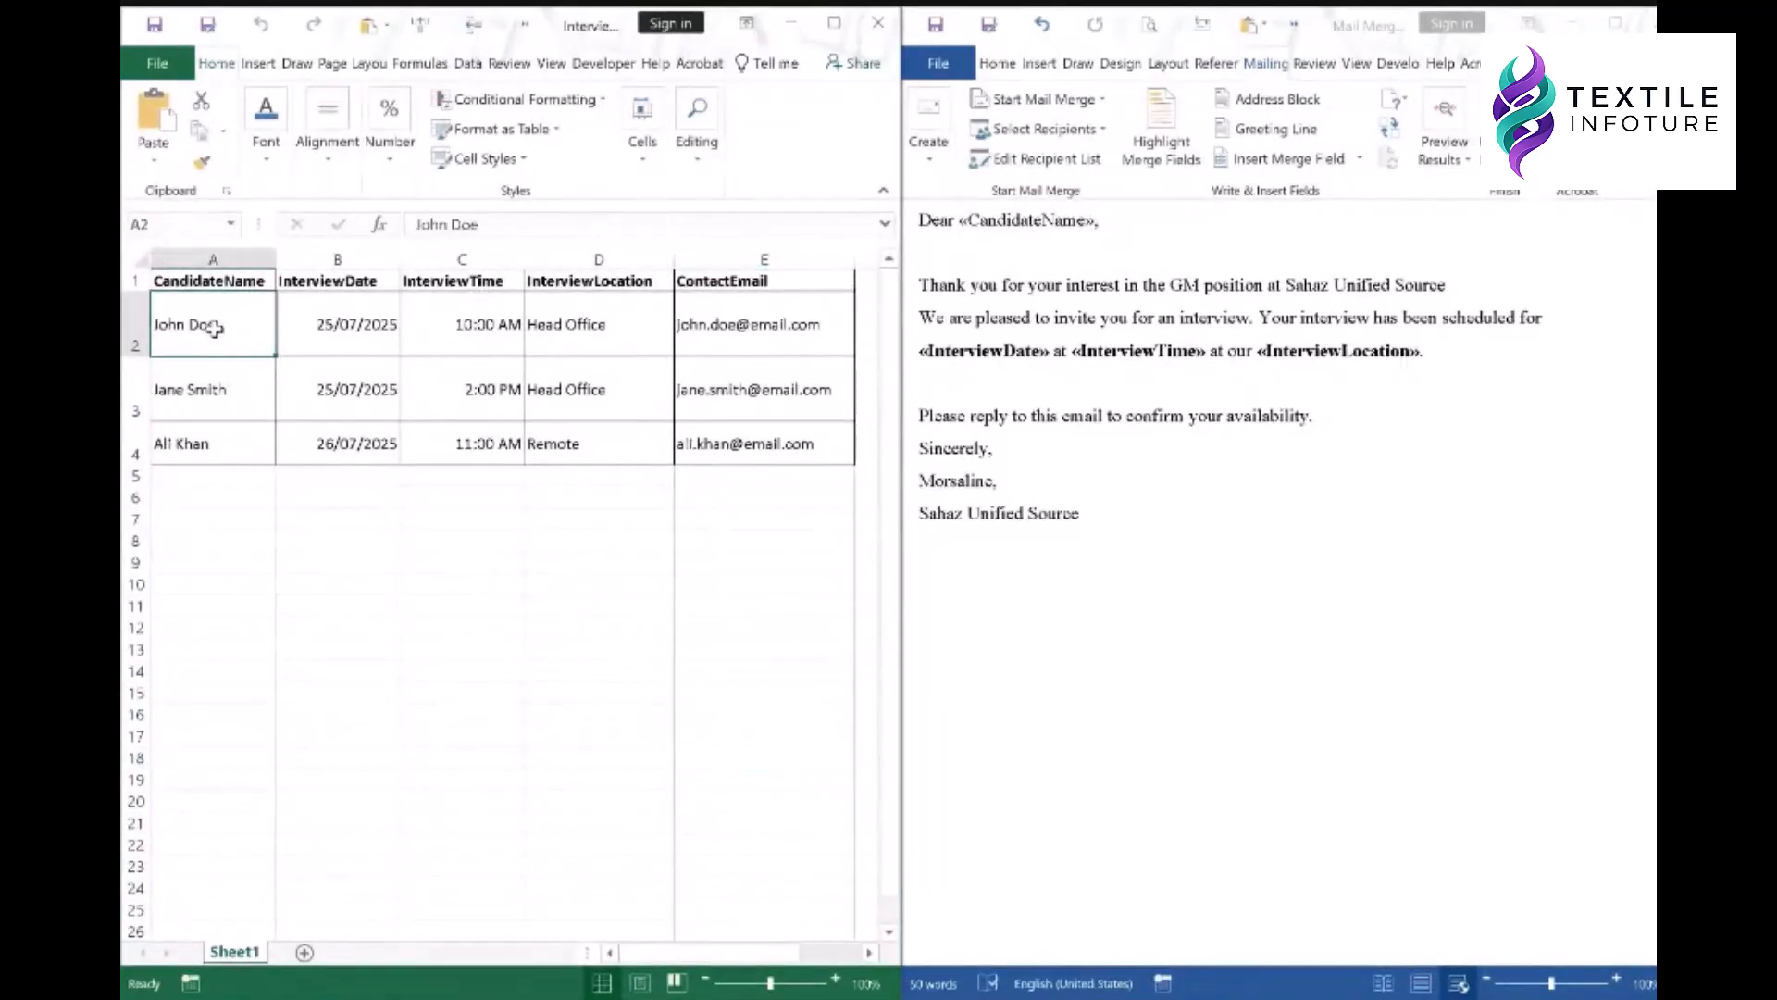
left_click(210, 397)
key("Down")
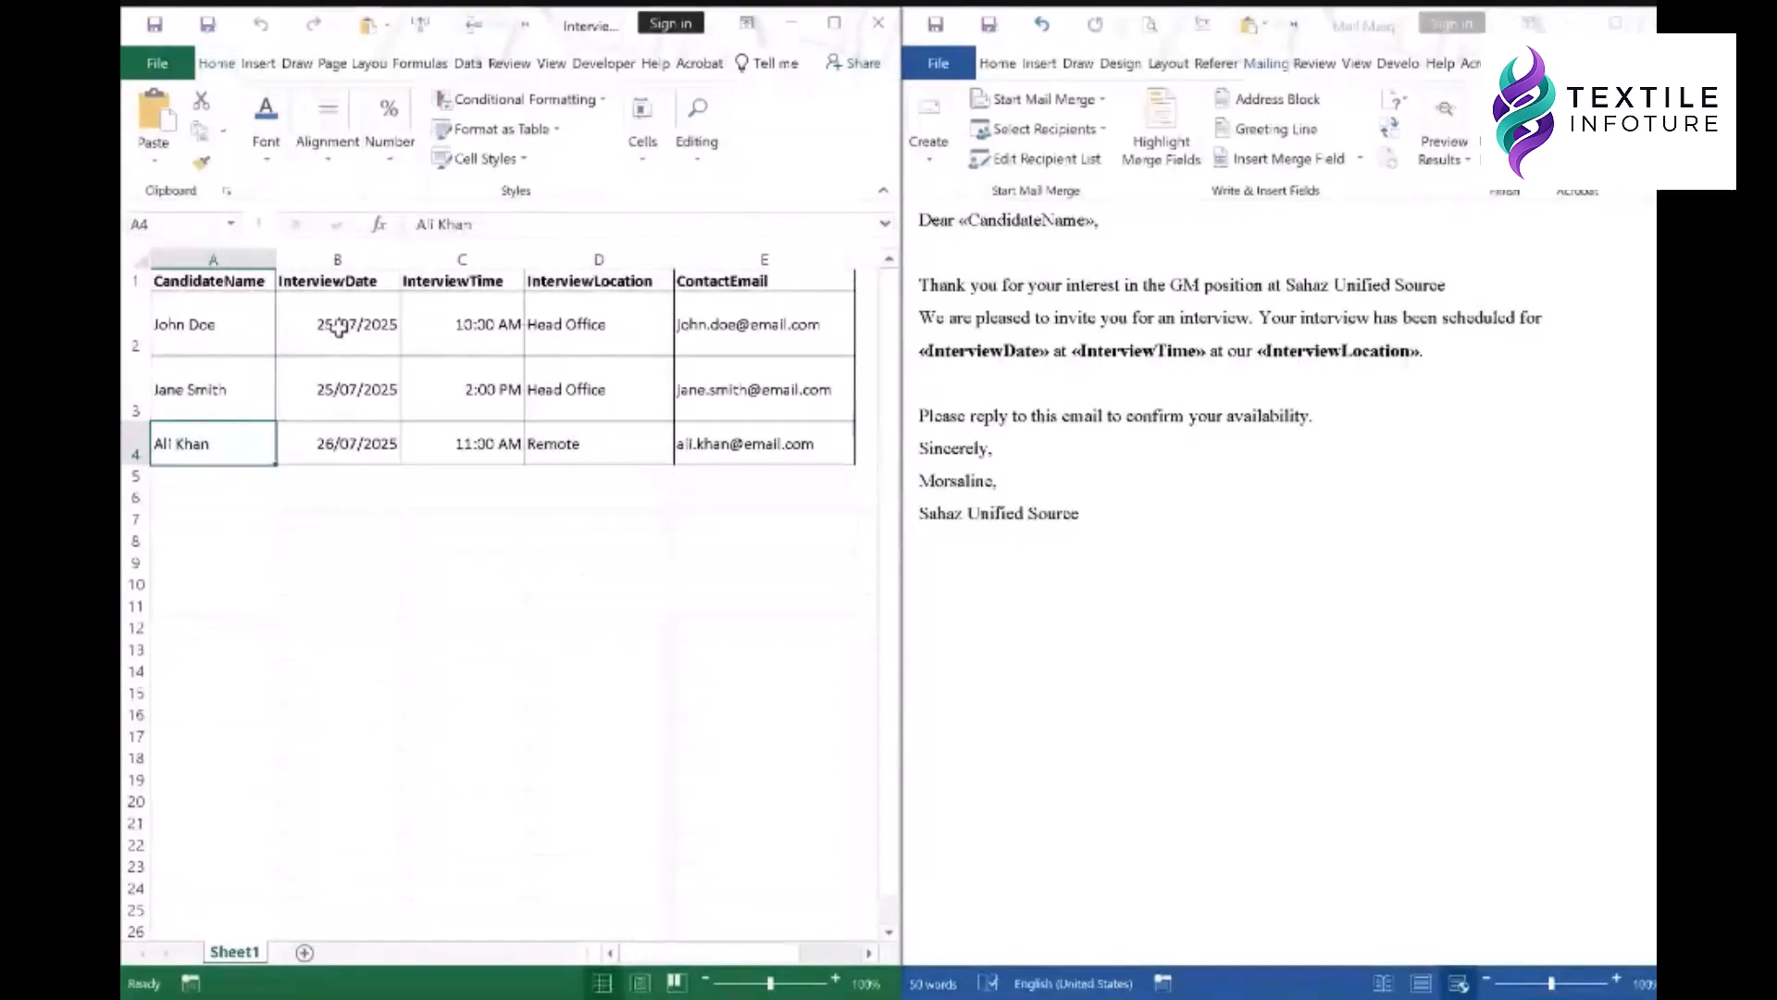
left_click(355, 388)
left_click(349, 440)
left_click(507, 324)
left_click(500, 394)
left_click(486, 445)
left_click(577, 322)
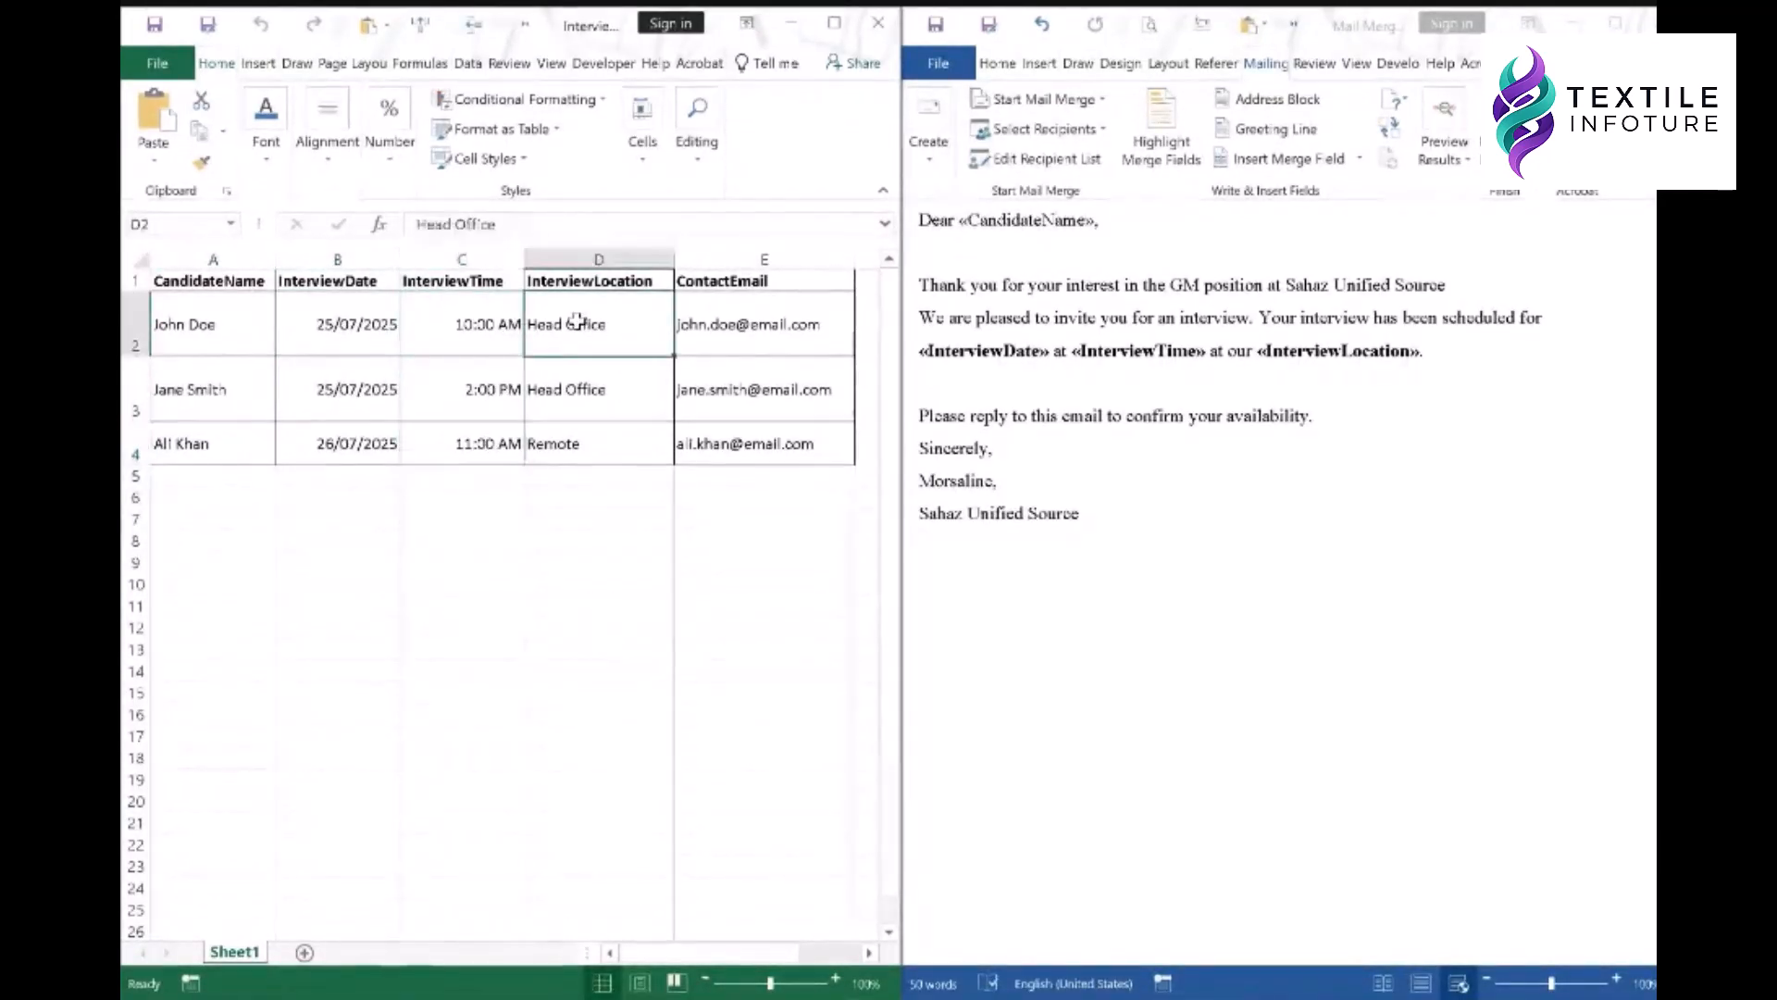
left_click(583, 397)
left_click(580, 435)
left_click(729, 326)
left_click(722, 395)
left_click(731, 439)
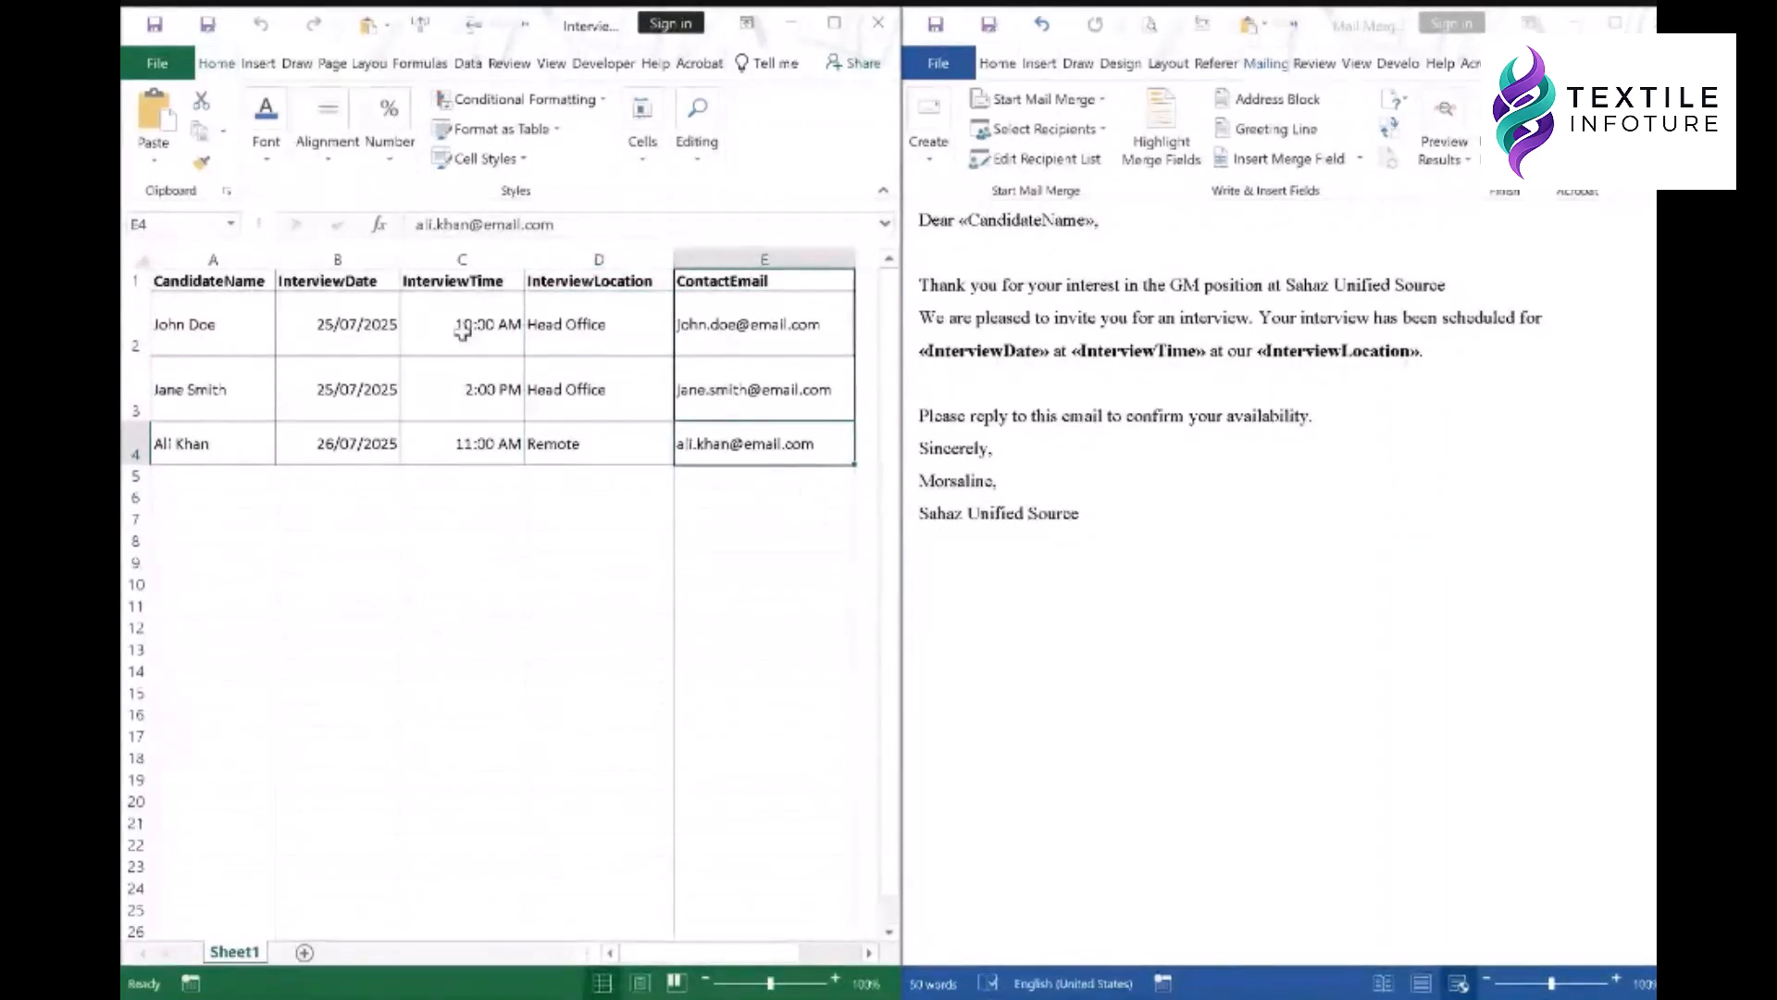
- Return to the workbook and save the Interview_Candidates file
left_click(1046, 224)
left_click(704, 388)
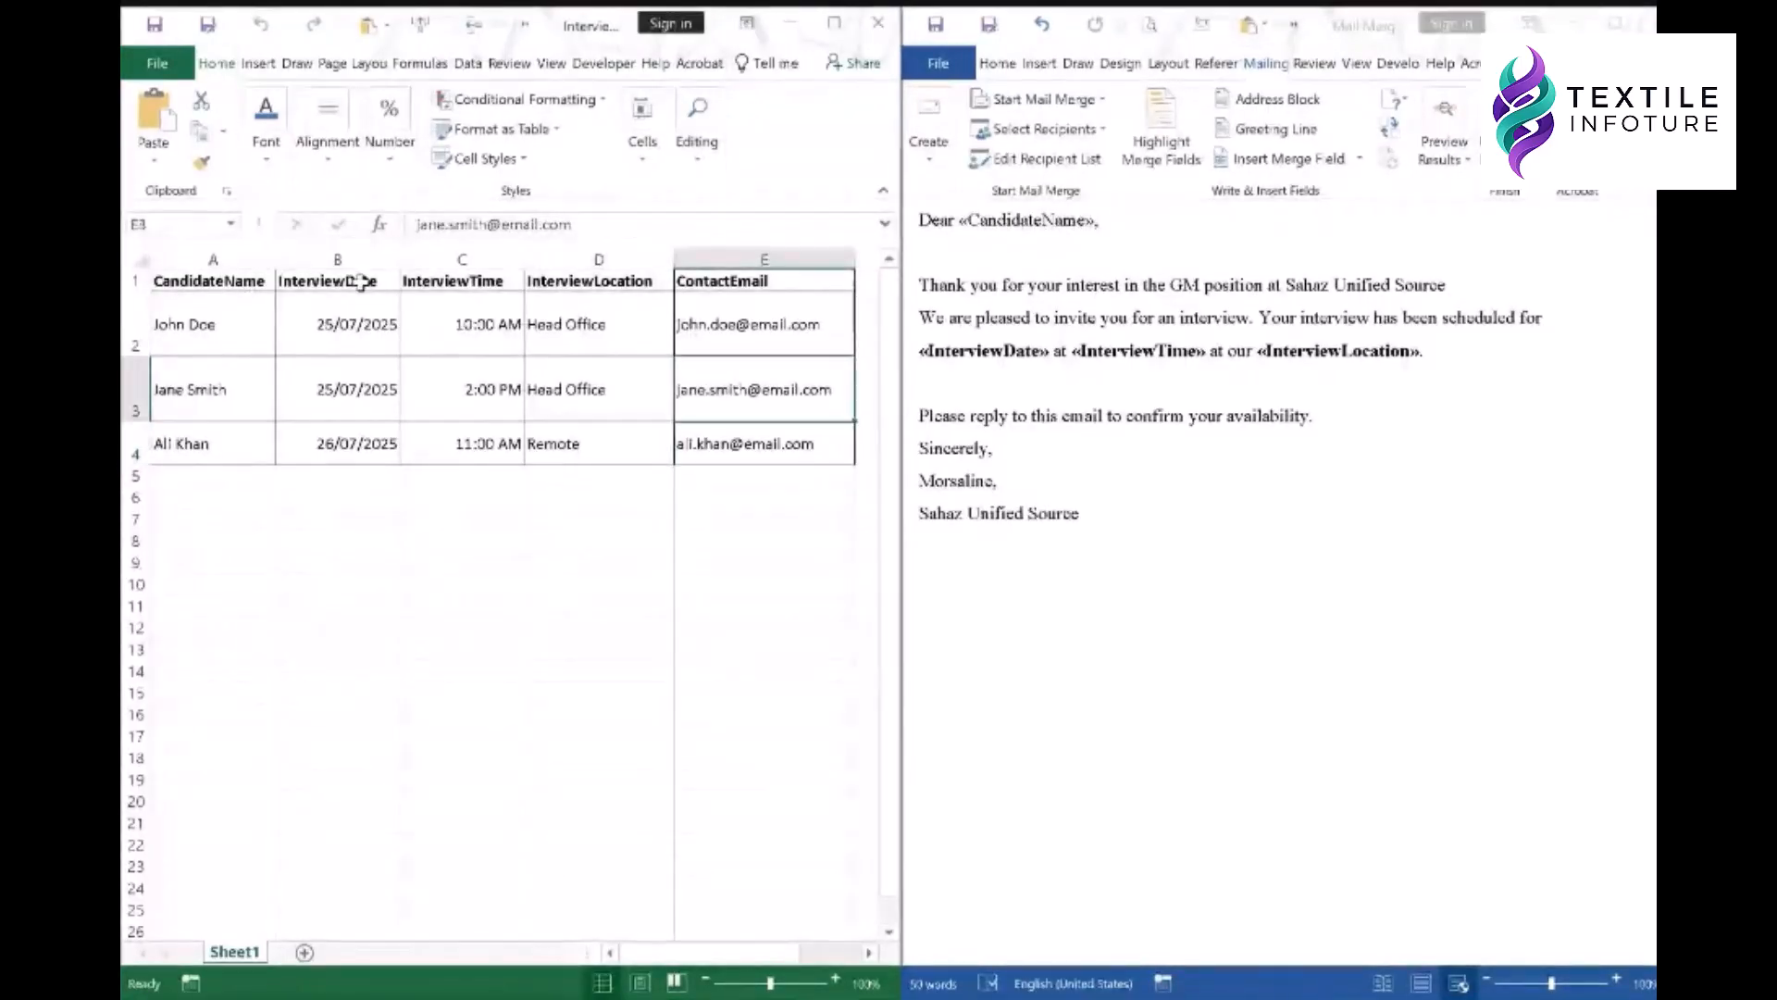
left_click(207, 24)
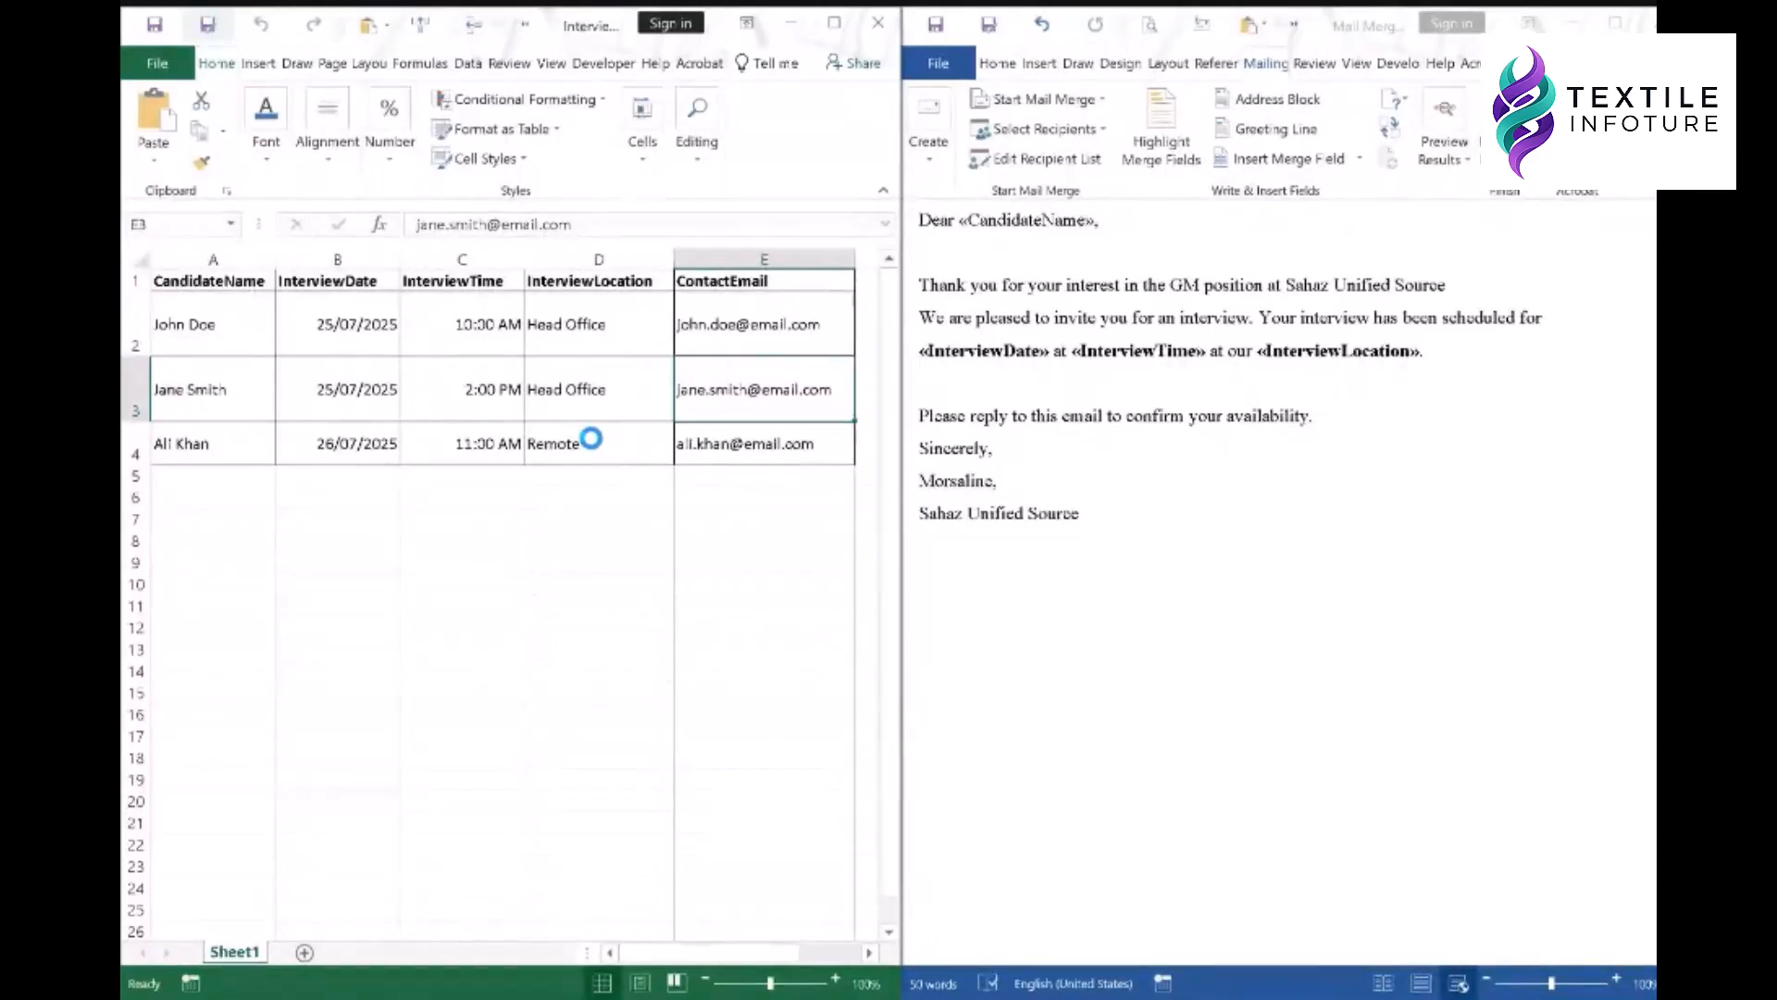
- Save the workbook as Copy of Interview_Candidates and maximize the Word letter
left_click(519, 709)
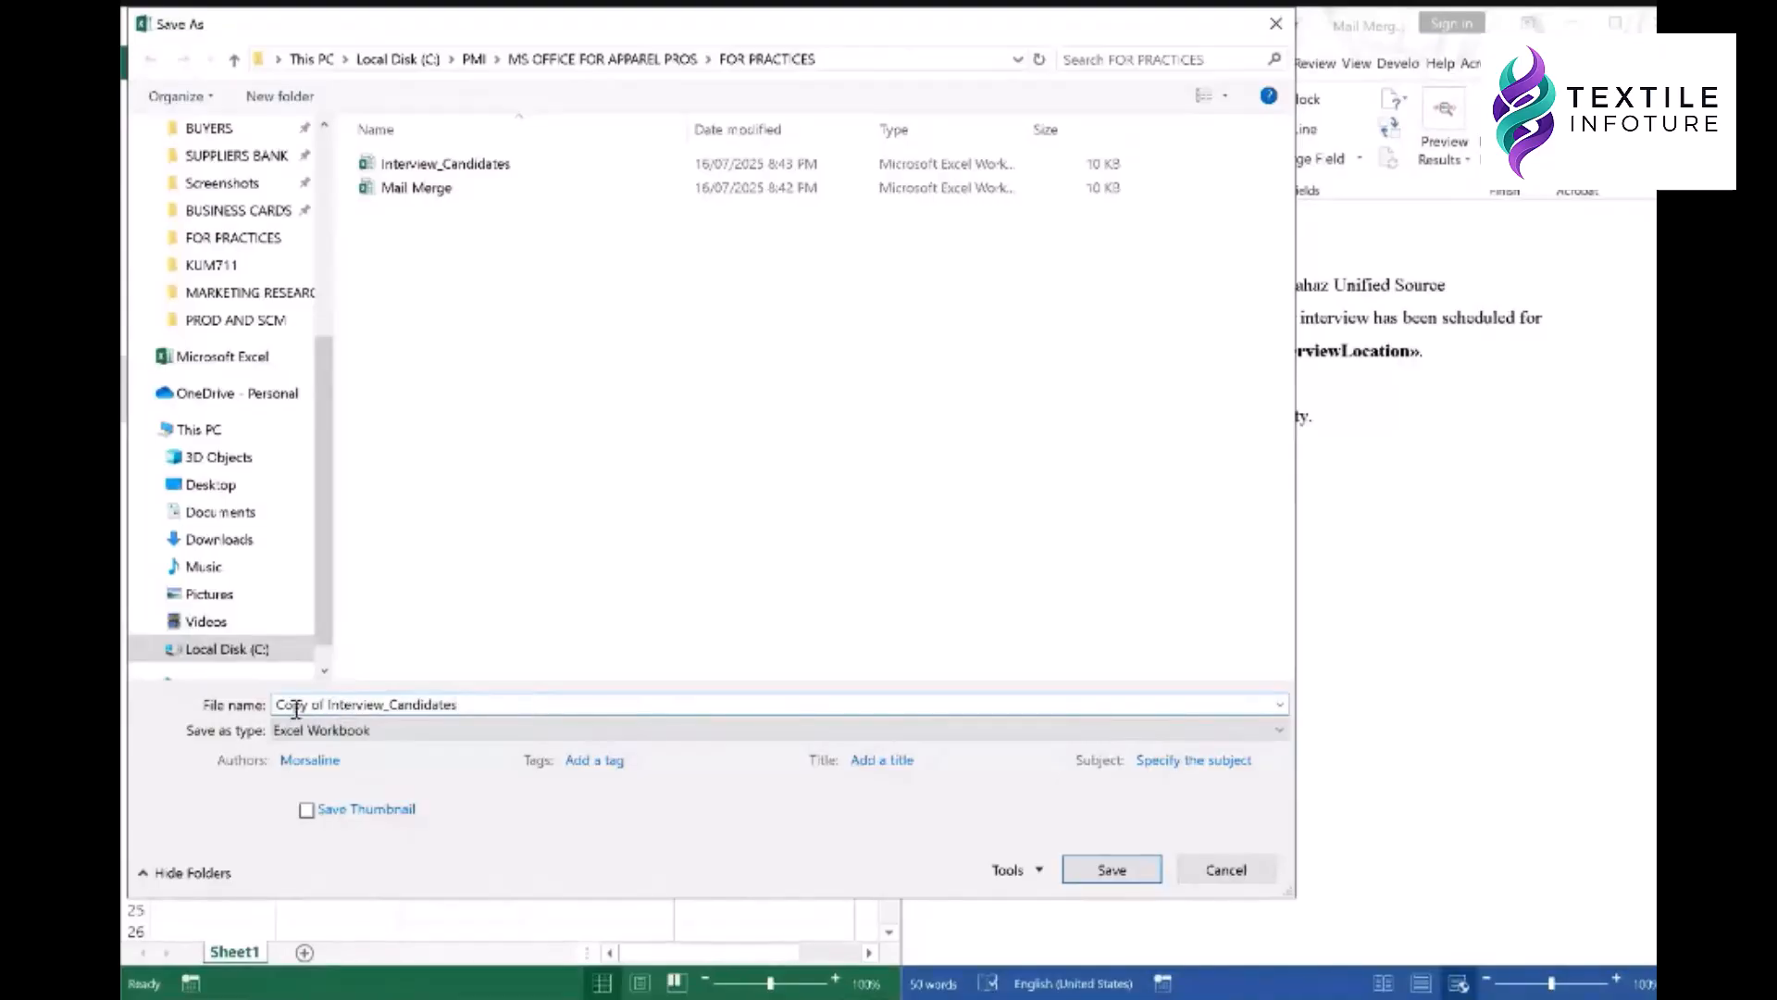
left_click(1112, 870)
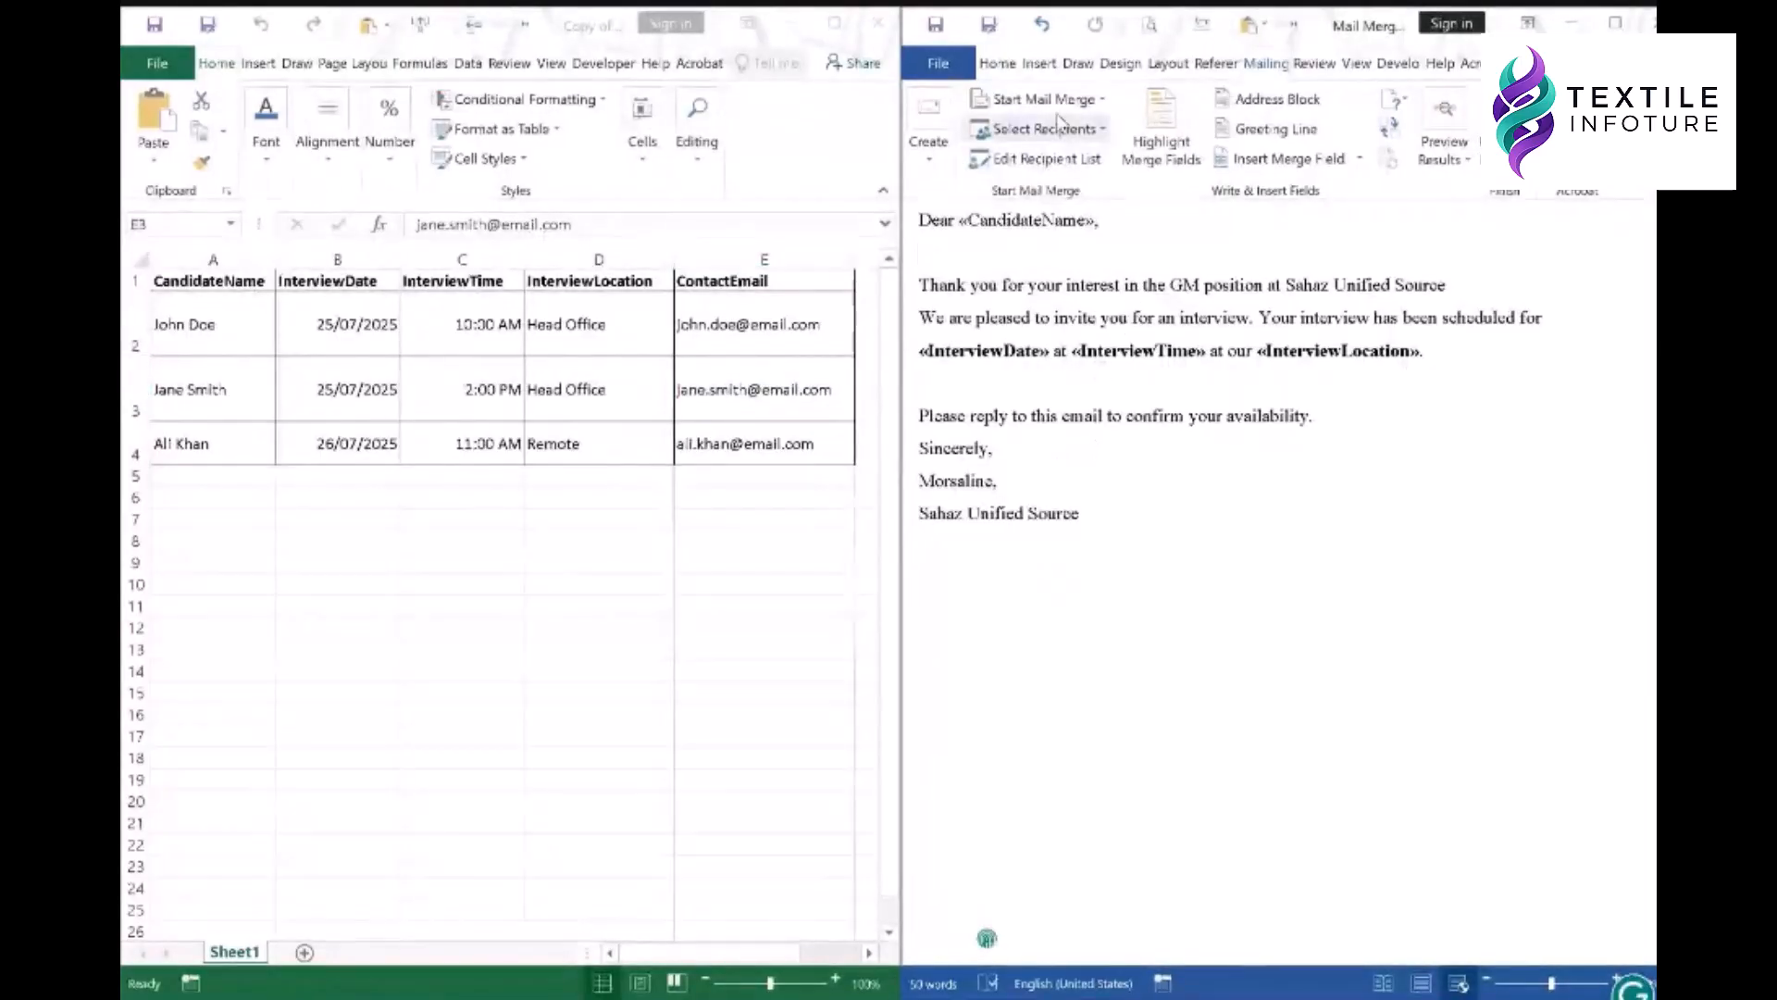
left_click(1617, 22)
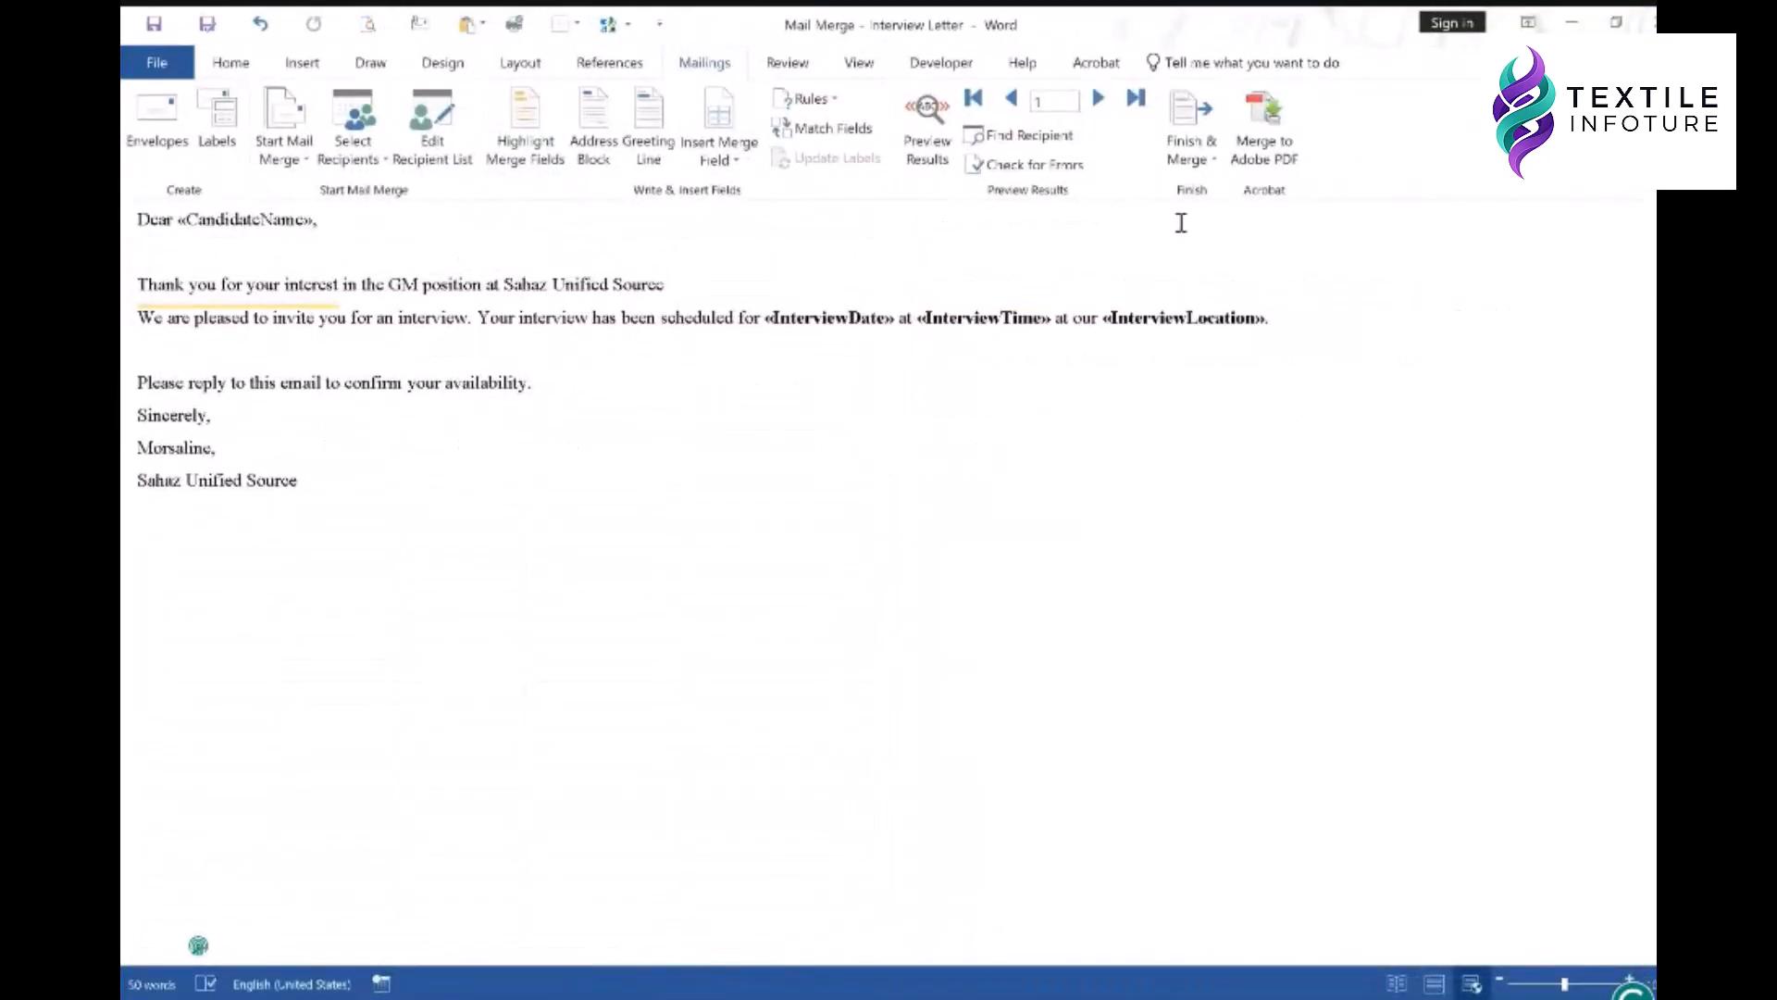
- Close and save the Interview Letter, reopen it, and show the Mailings tab
left_click(1647, 19)
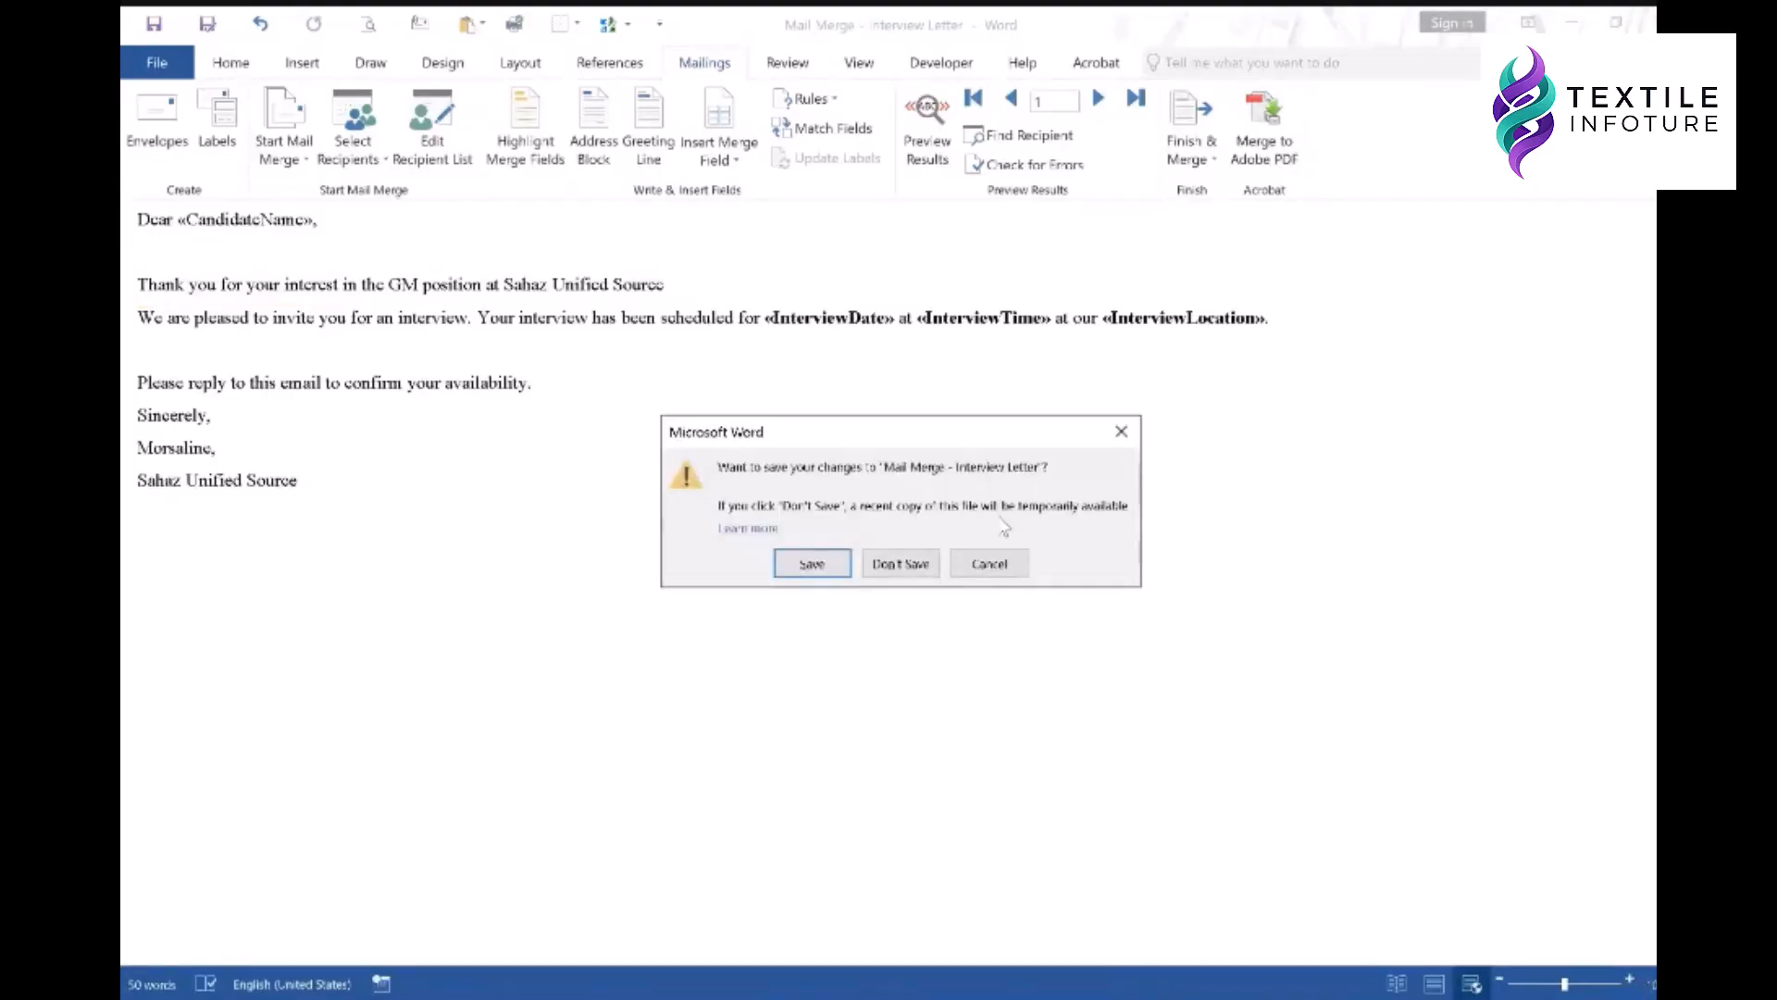
left_click(812, 564)
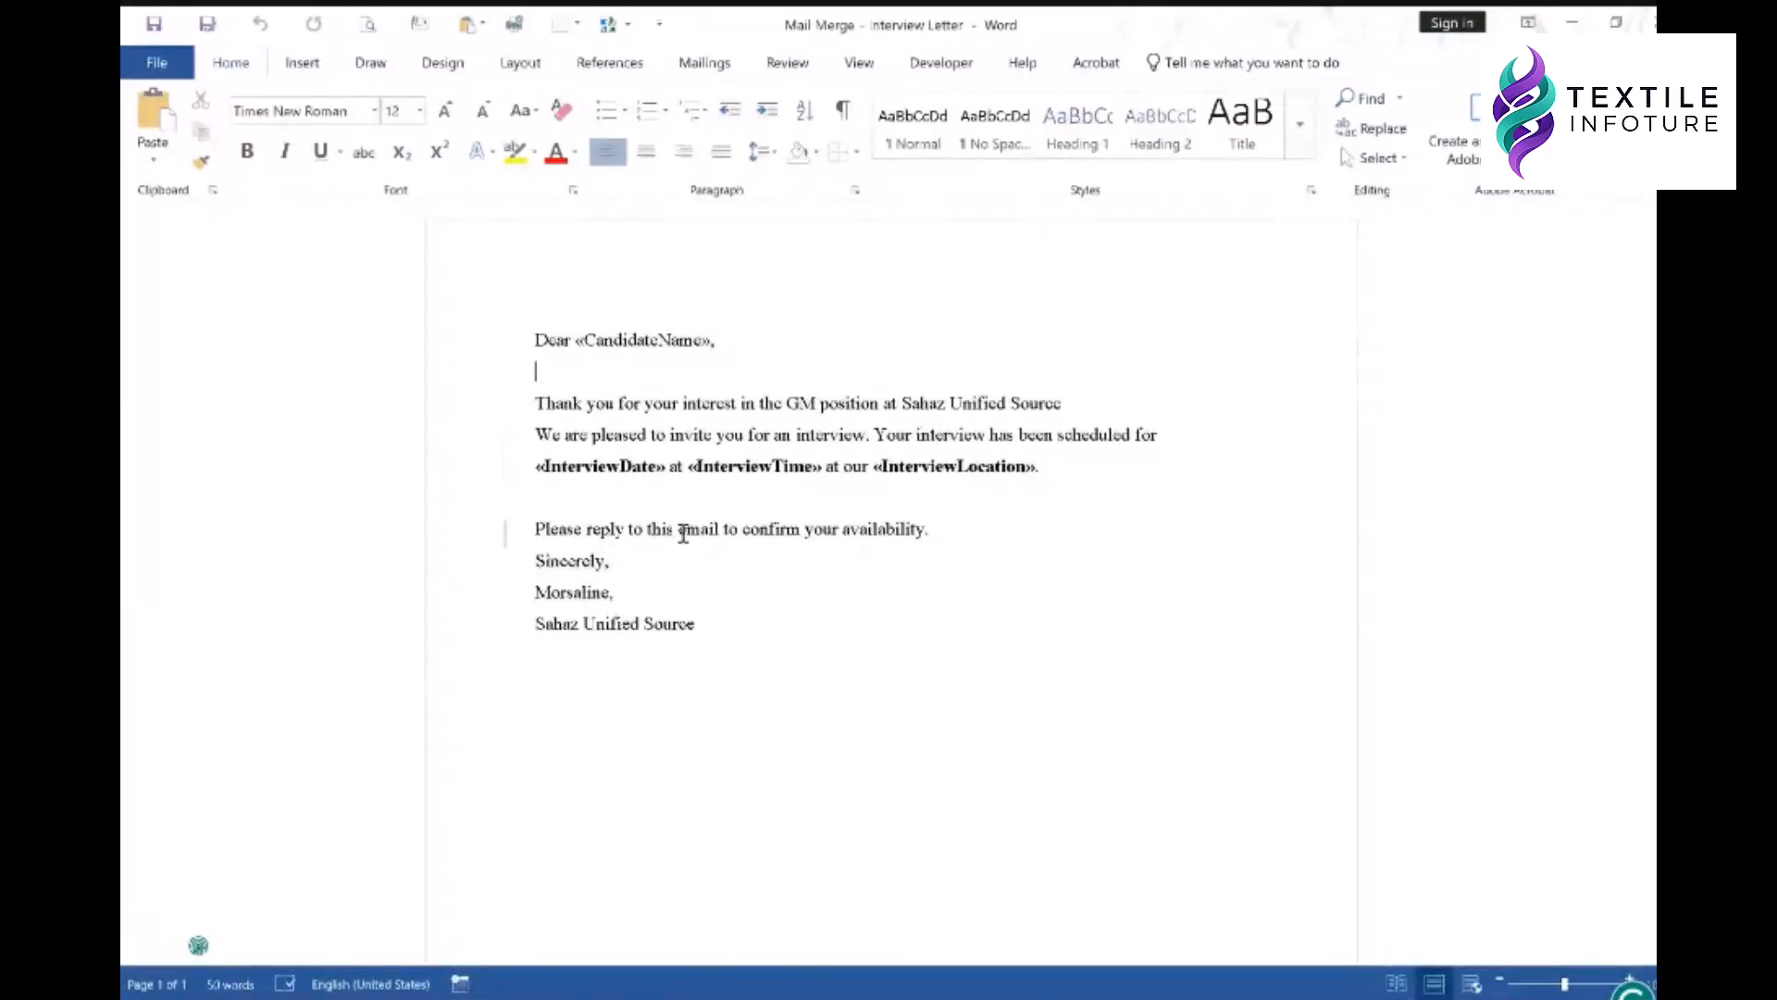
left_click(537, 496)
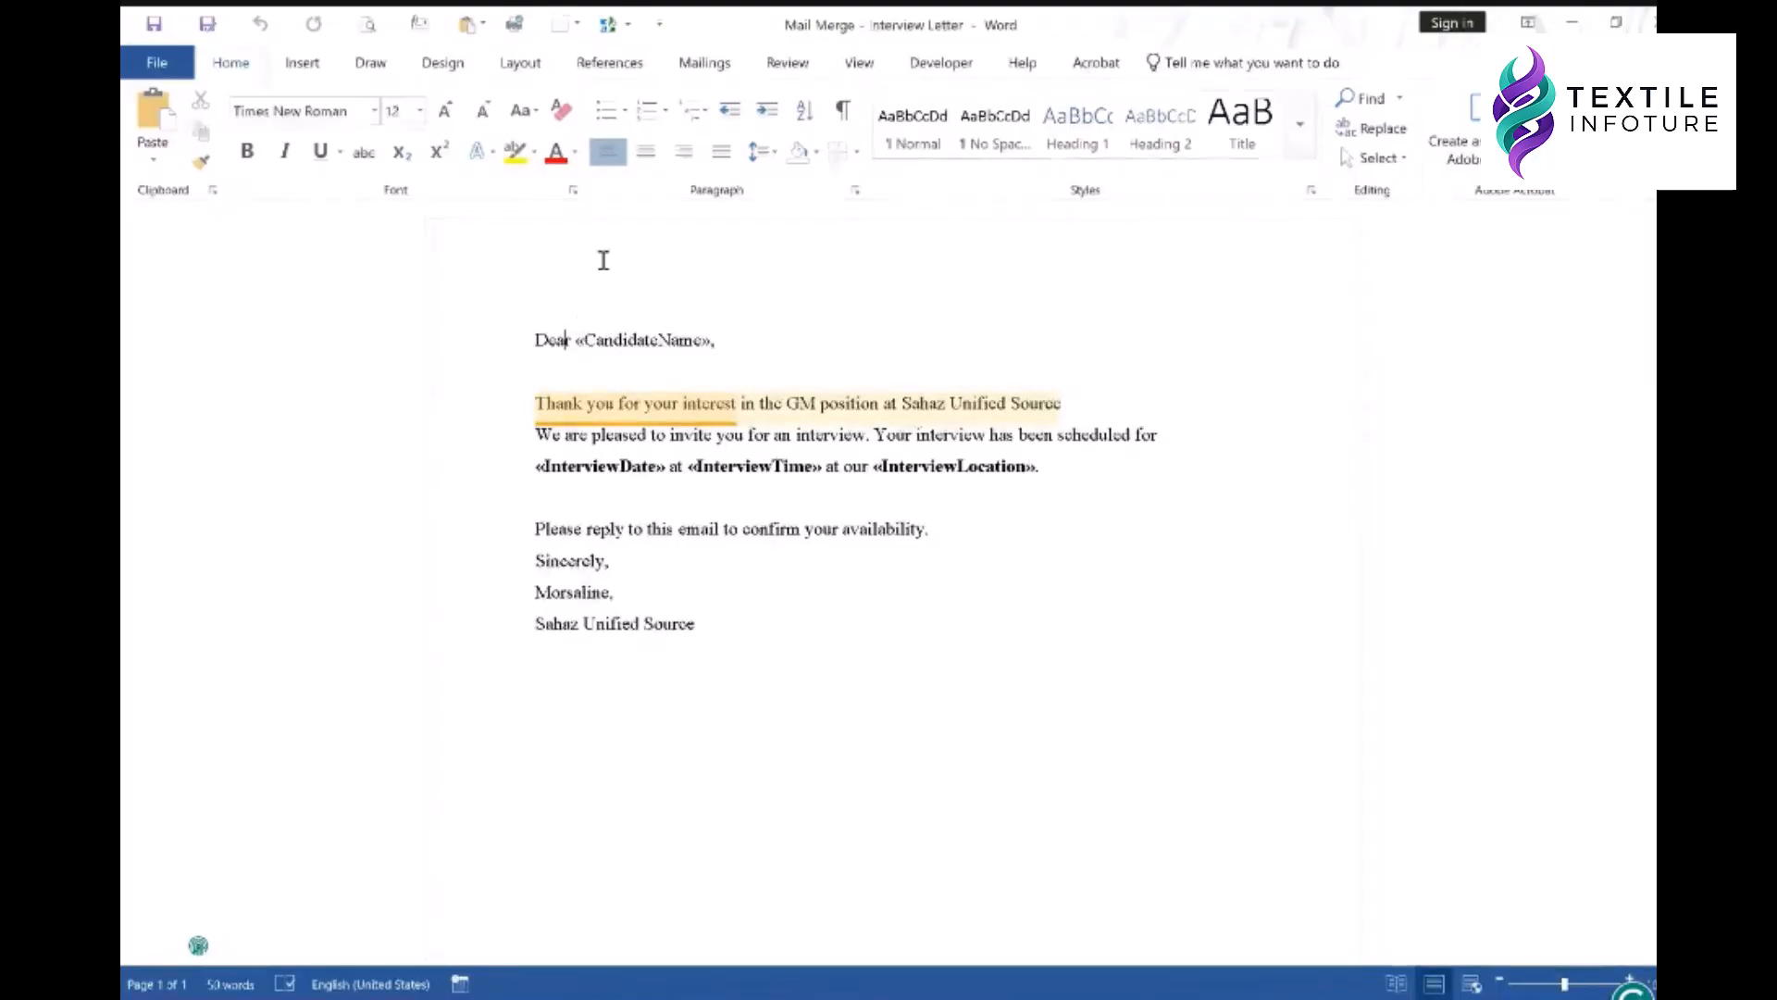
left_click(699, 65)
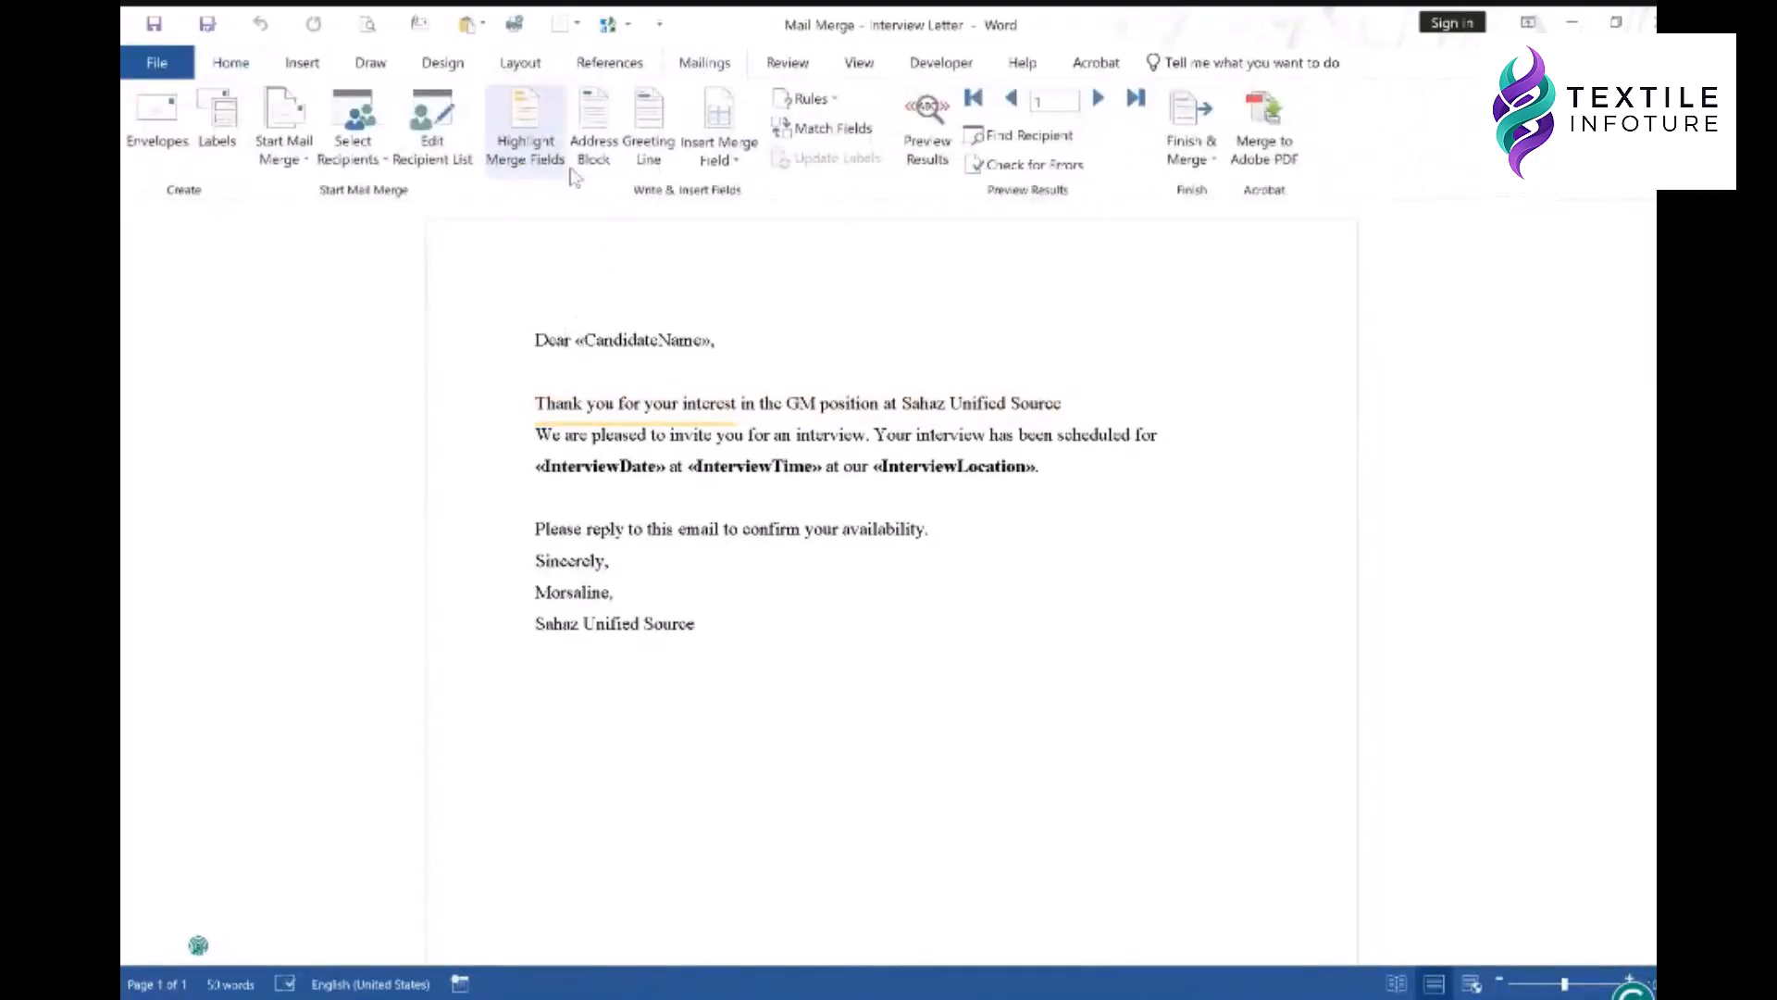
- Set the mail merge document type to E-mail Messages
left_click(309, 132)
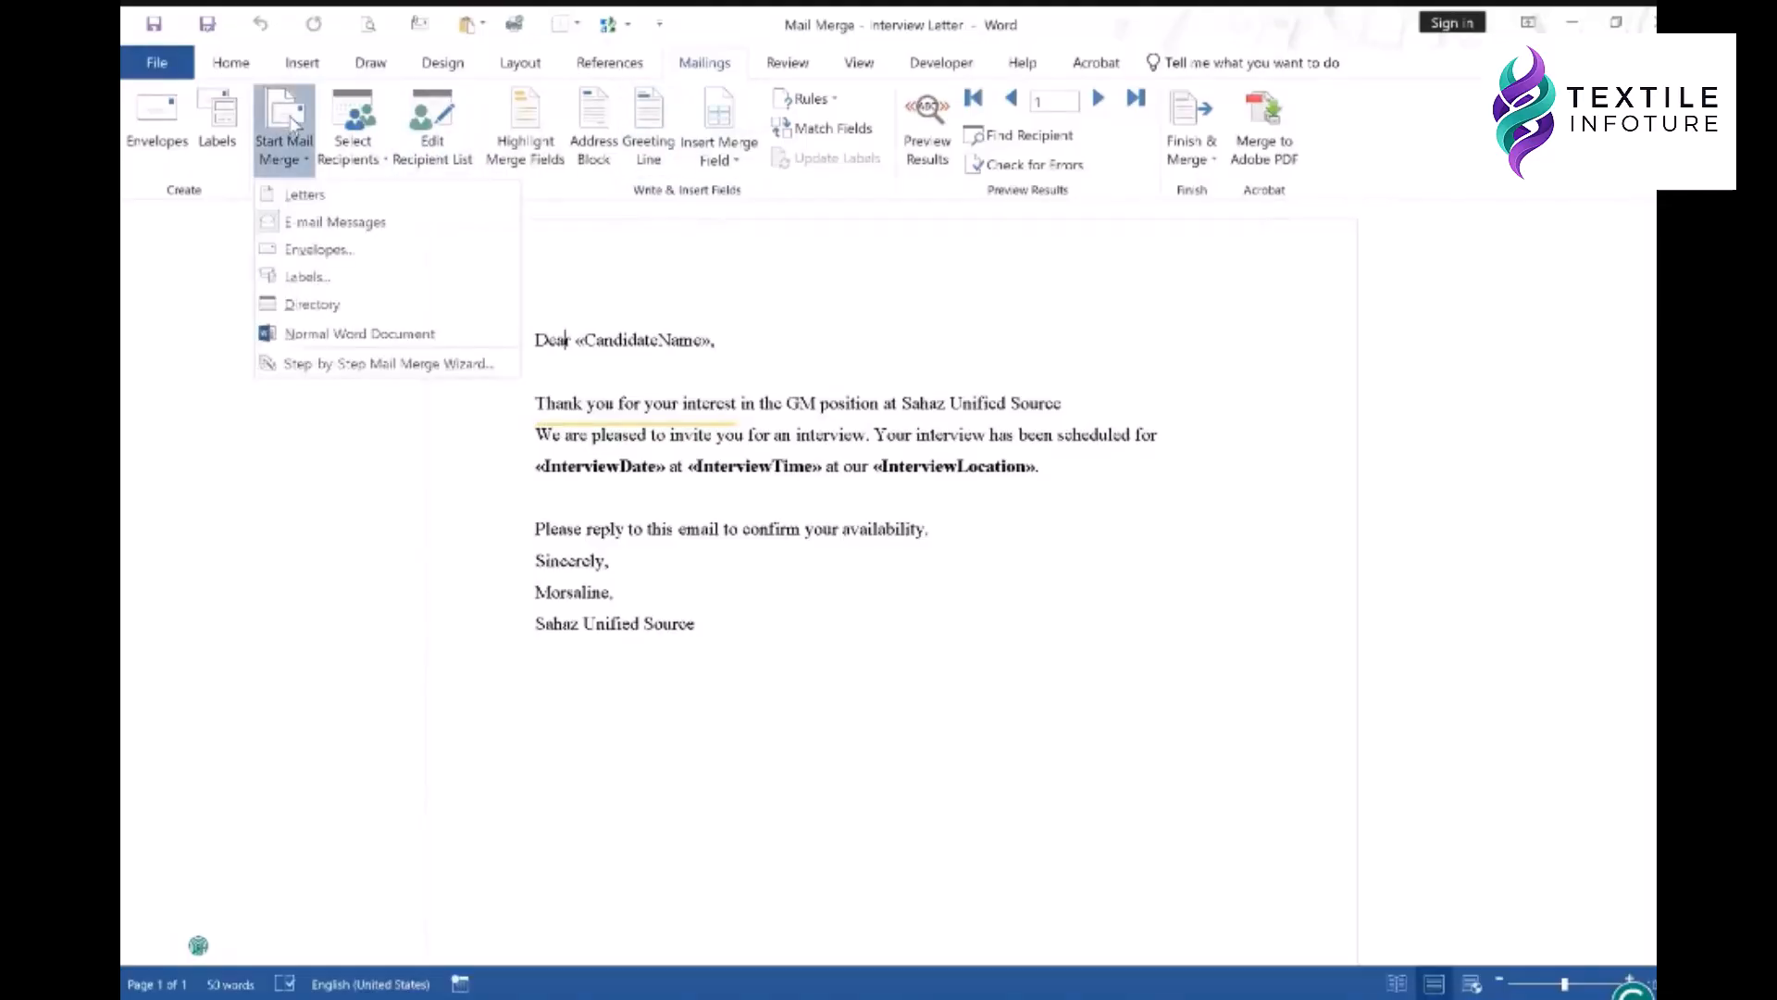
left_click(340, 223)
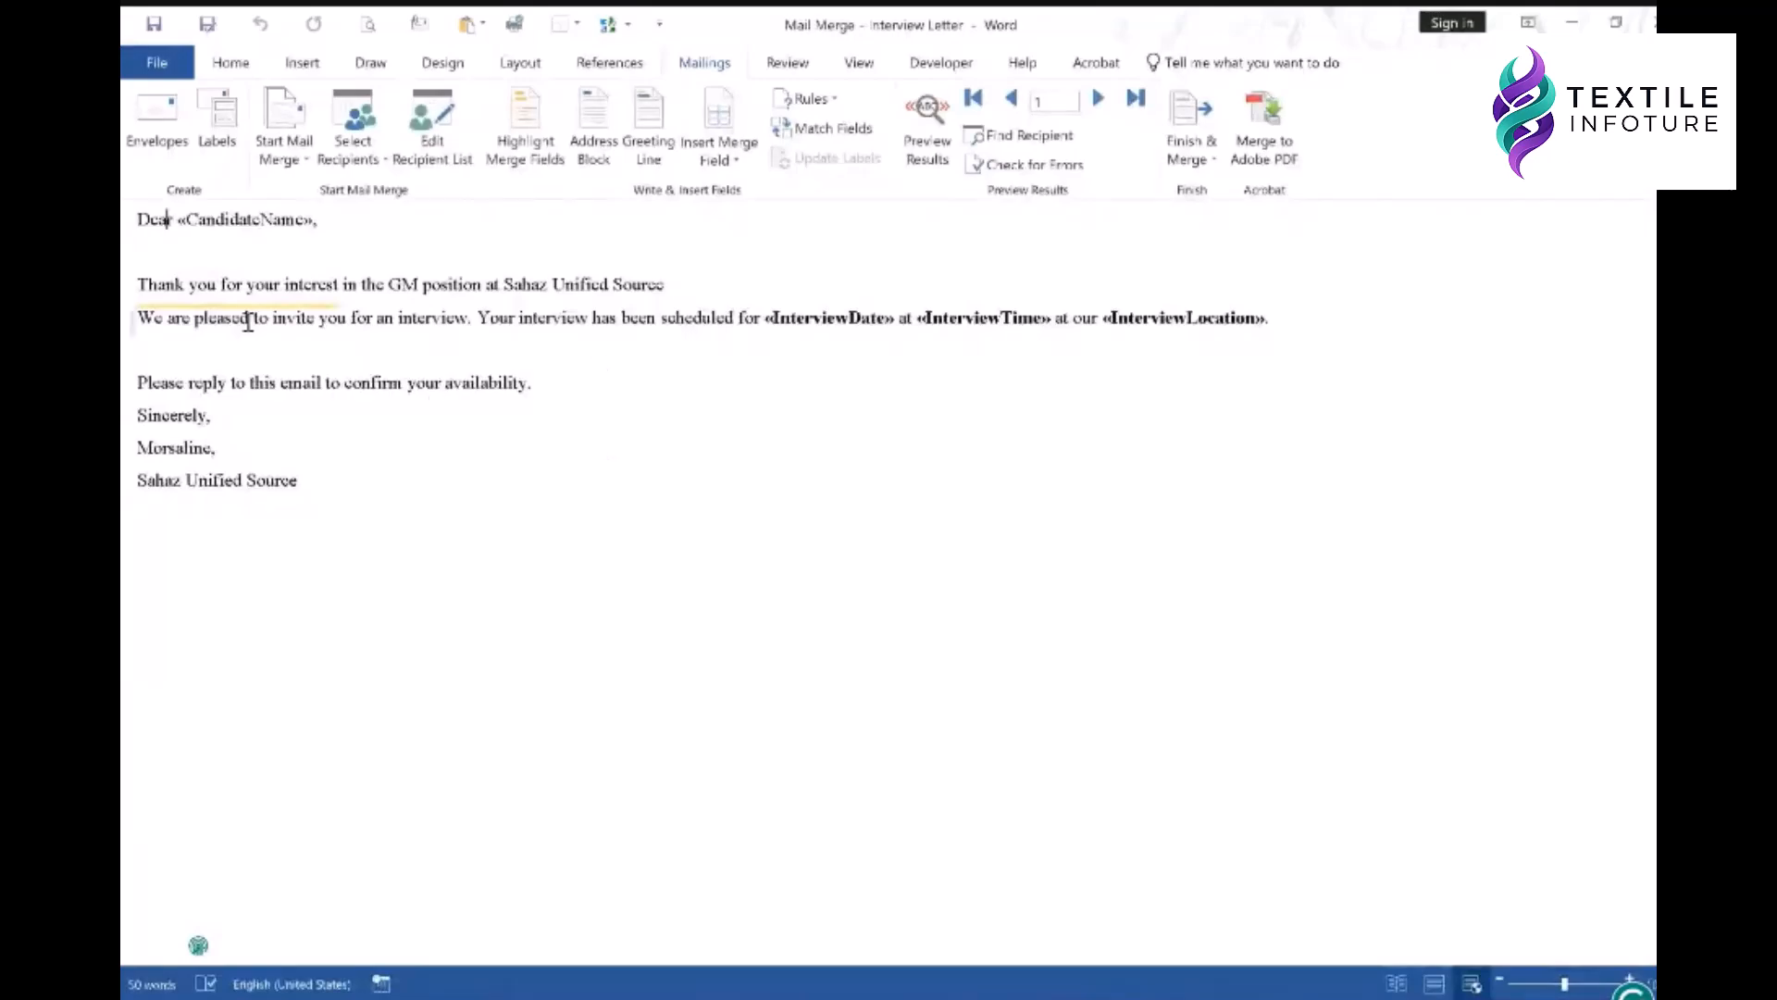
left_click(255, 220)
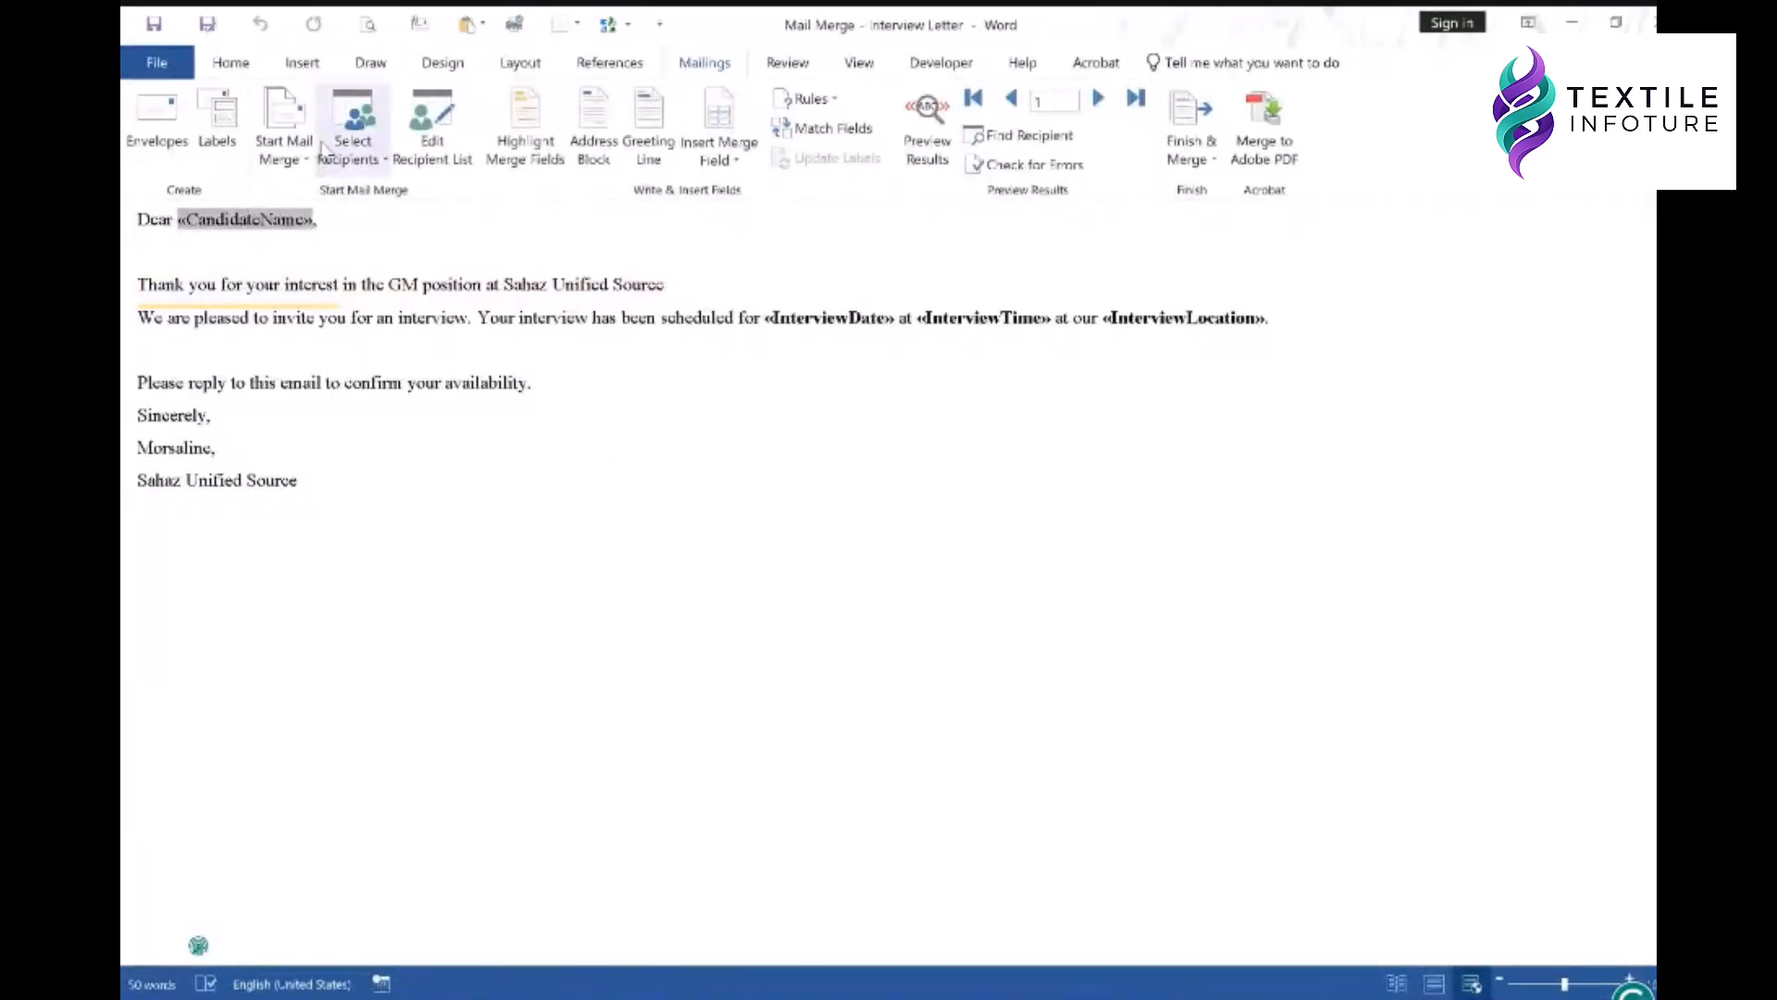
- Choose Select Recipients > Use an Existing List for the letter
left_click(352, 138)
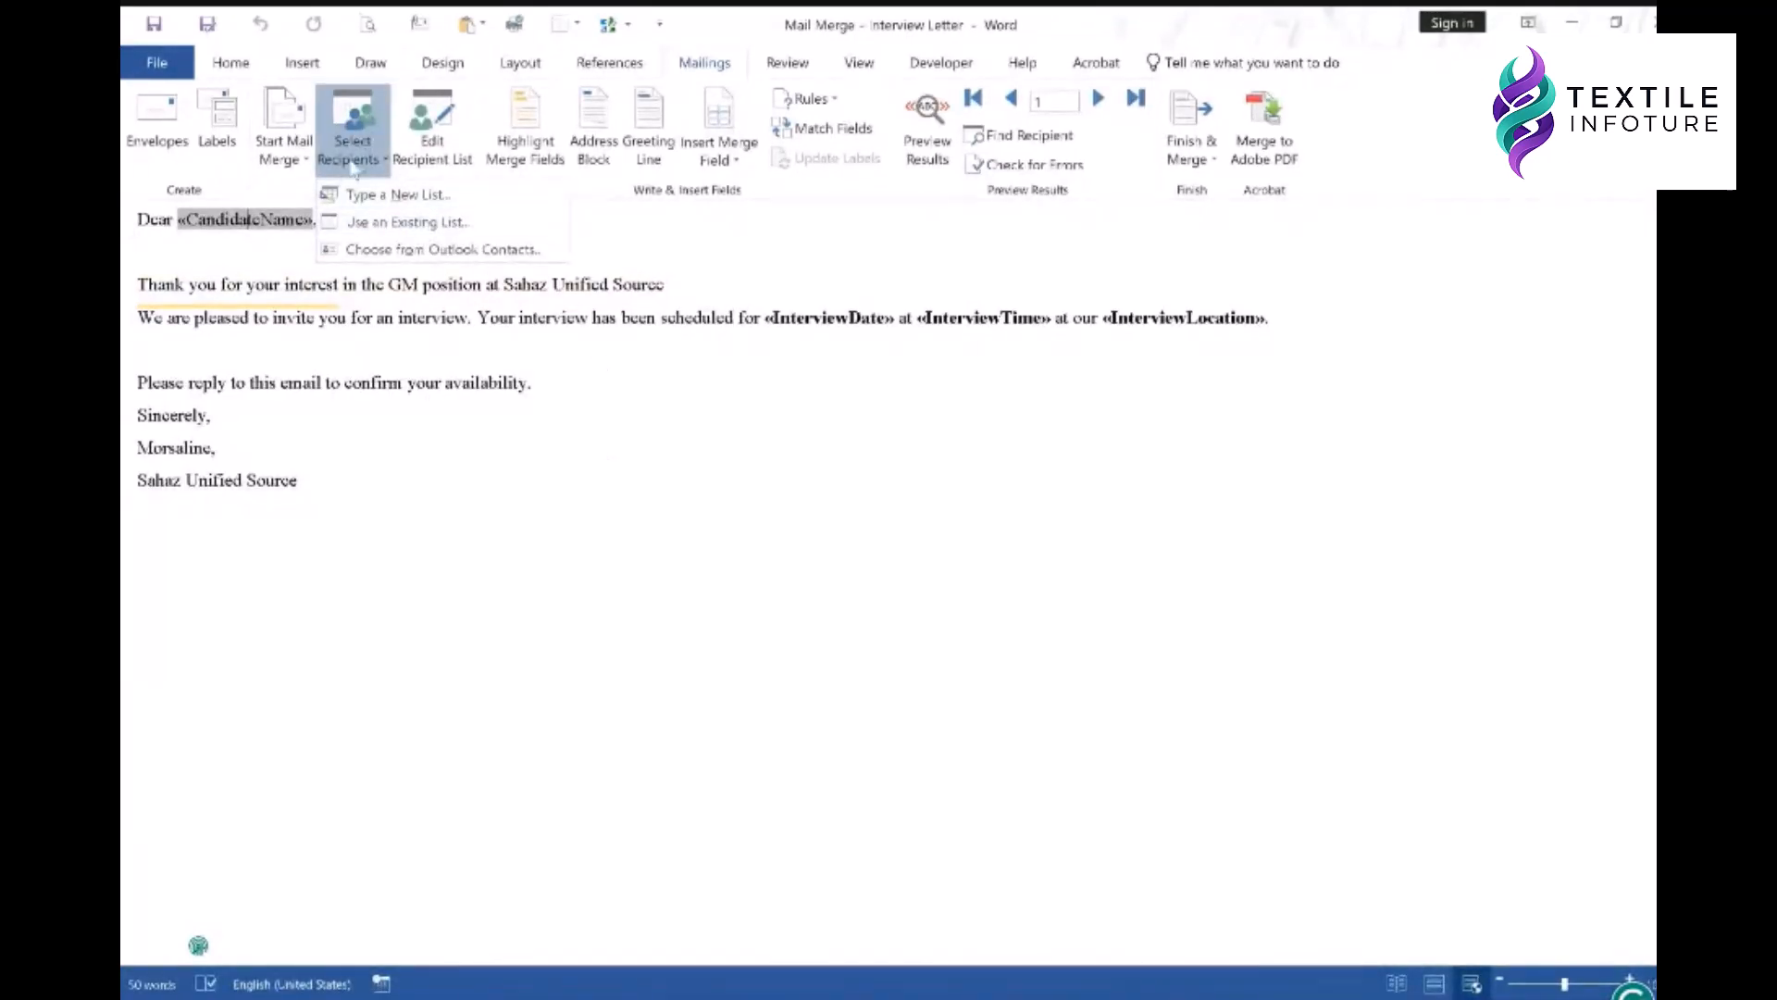
left_click(224, 254)
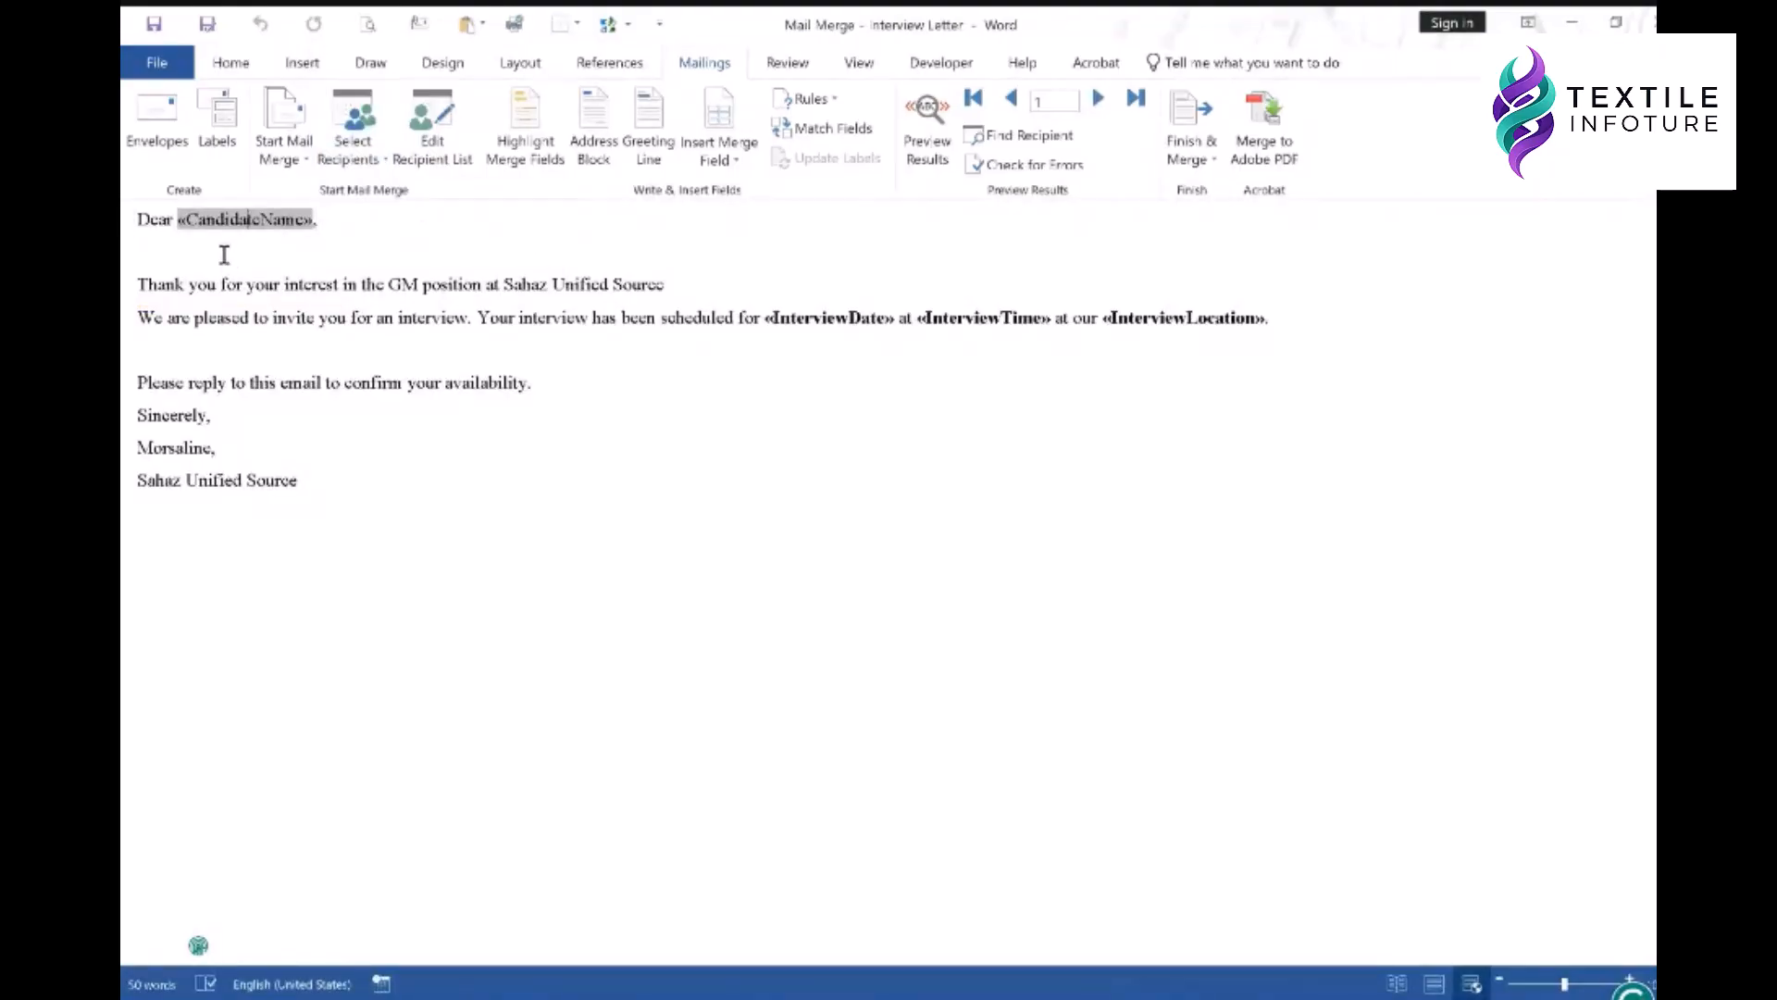
left_click(198, 255)
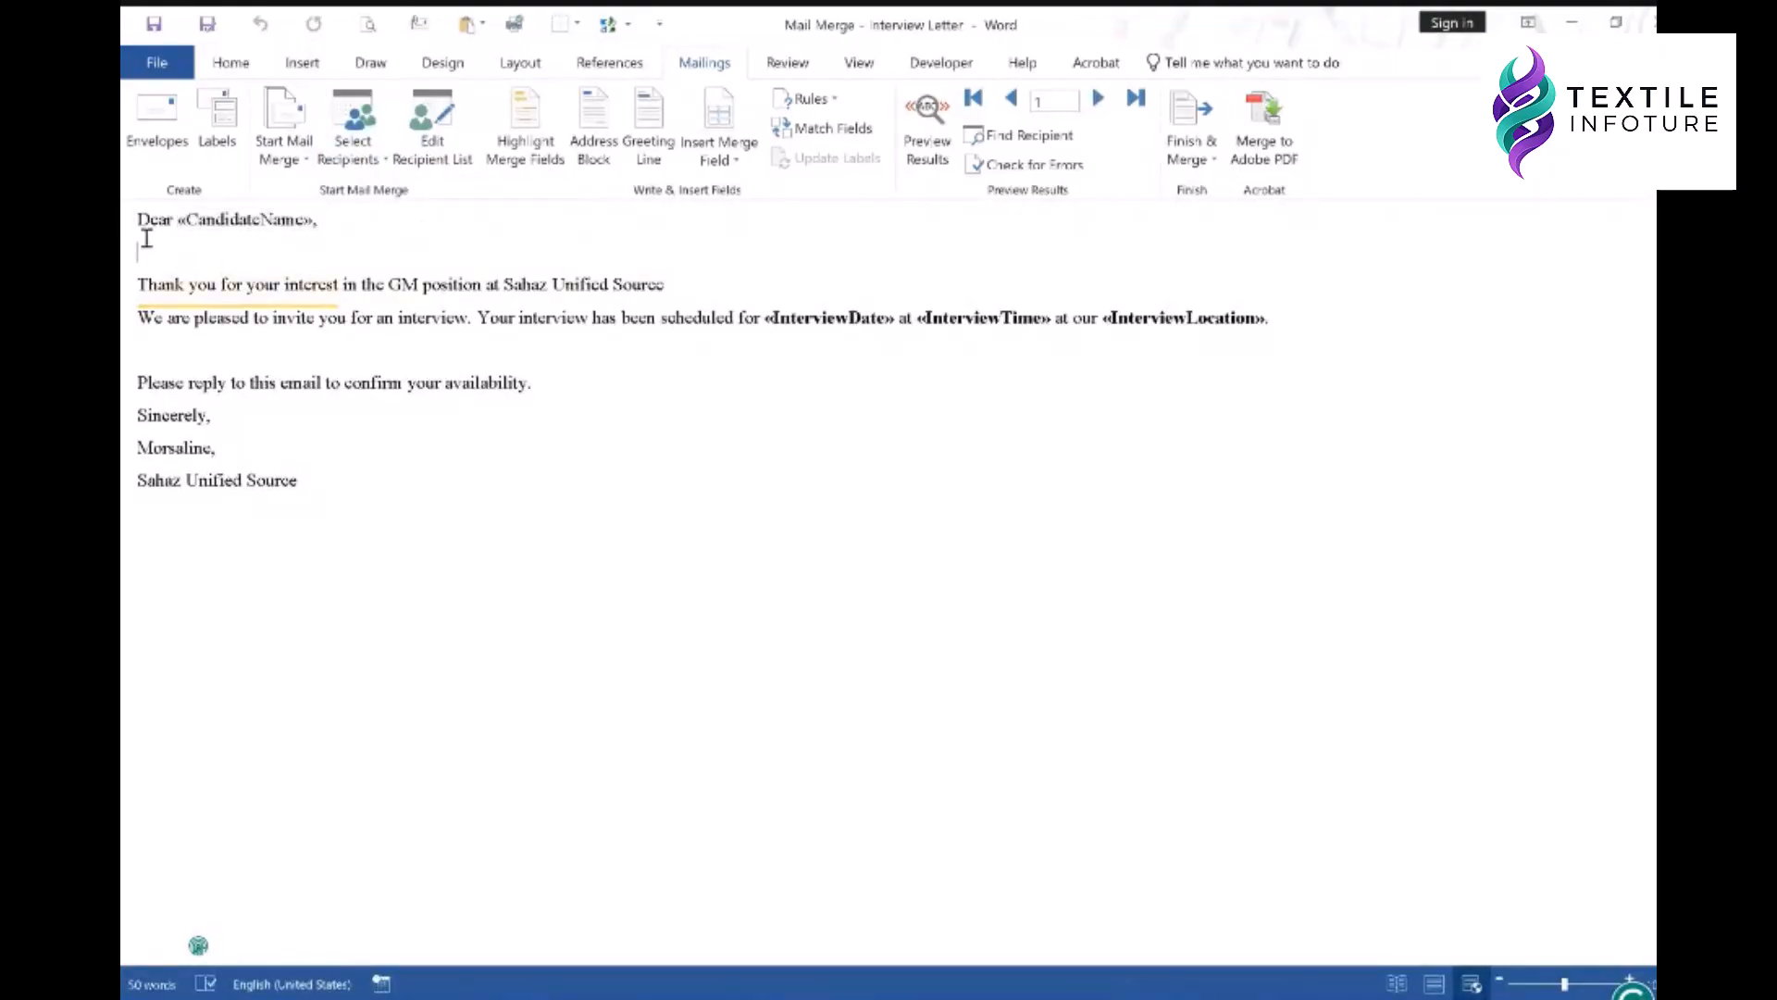
left_click(357, 162)
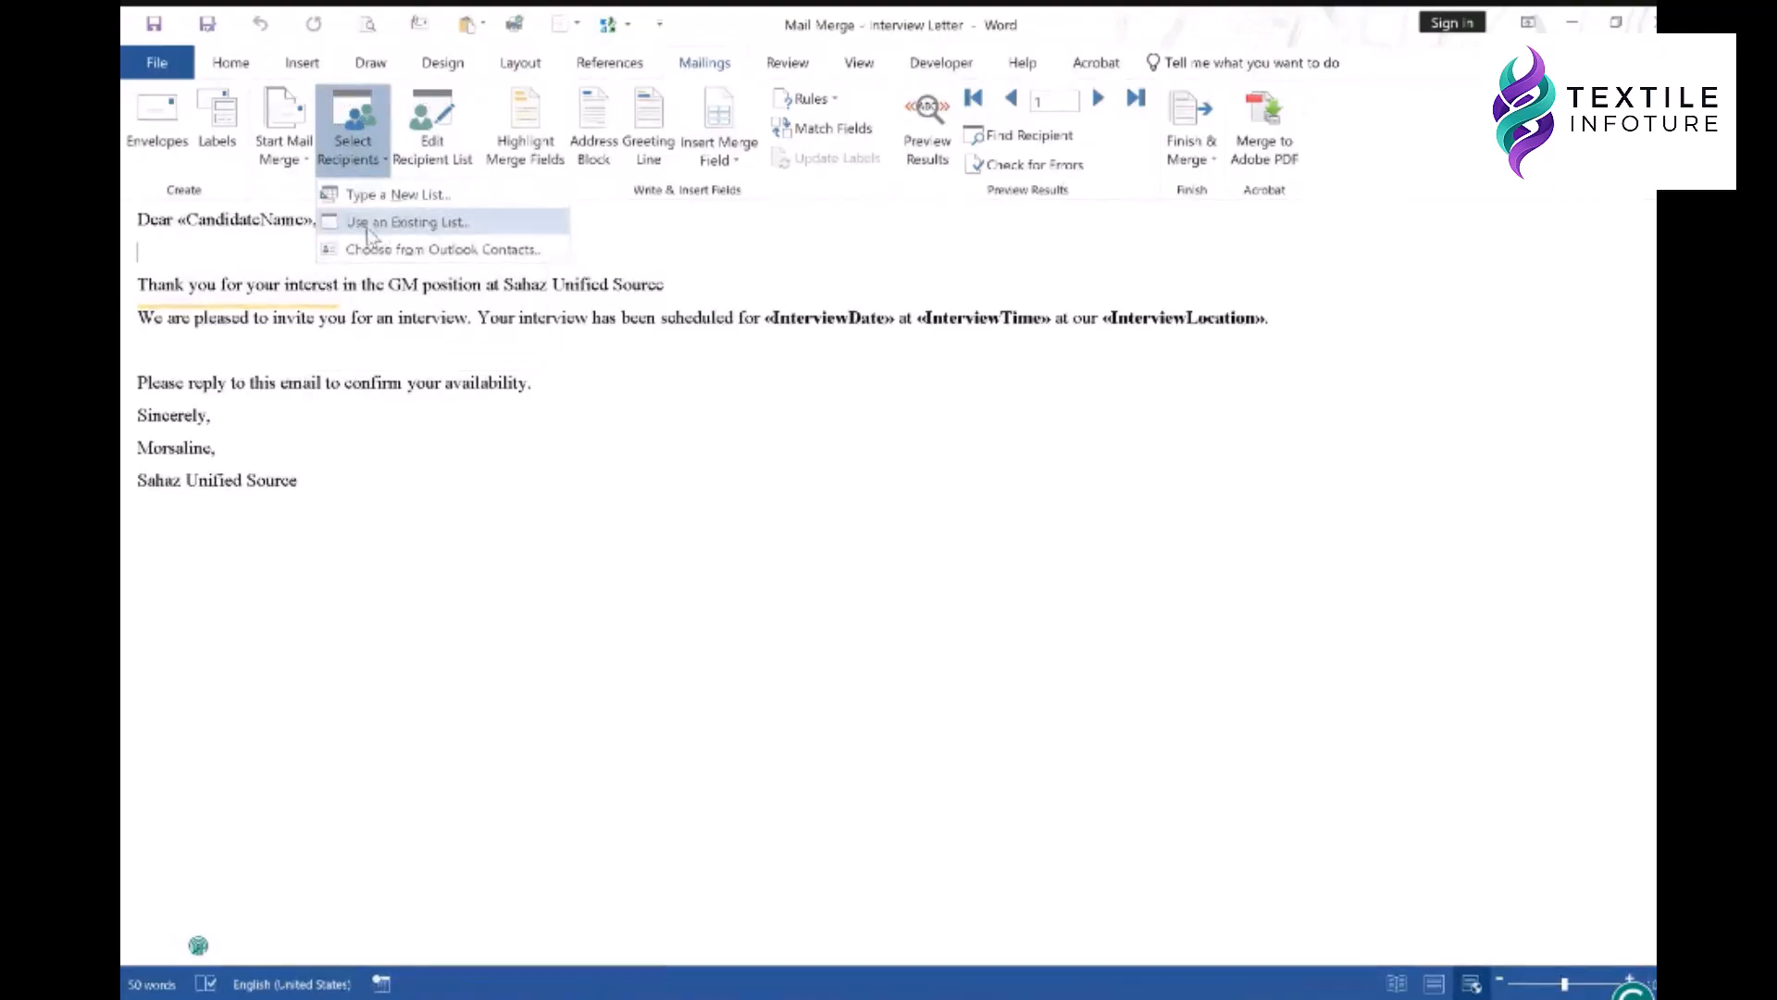
left_click(445, 226)
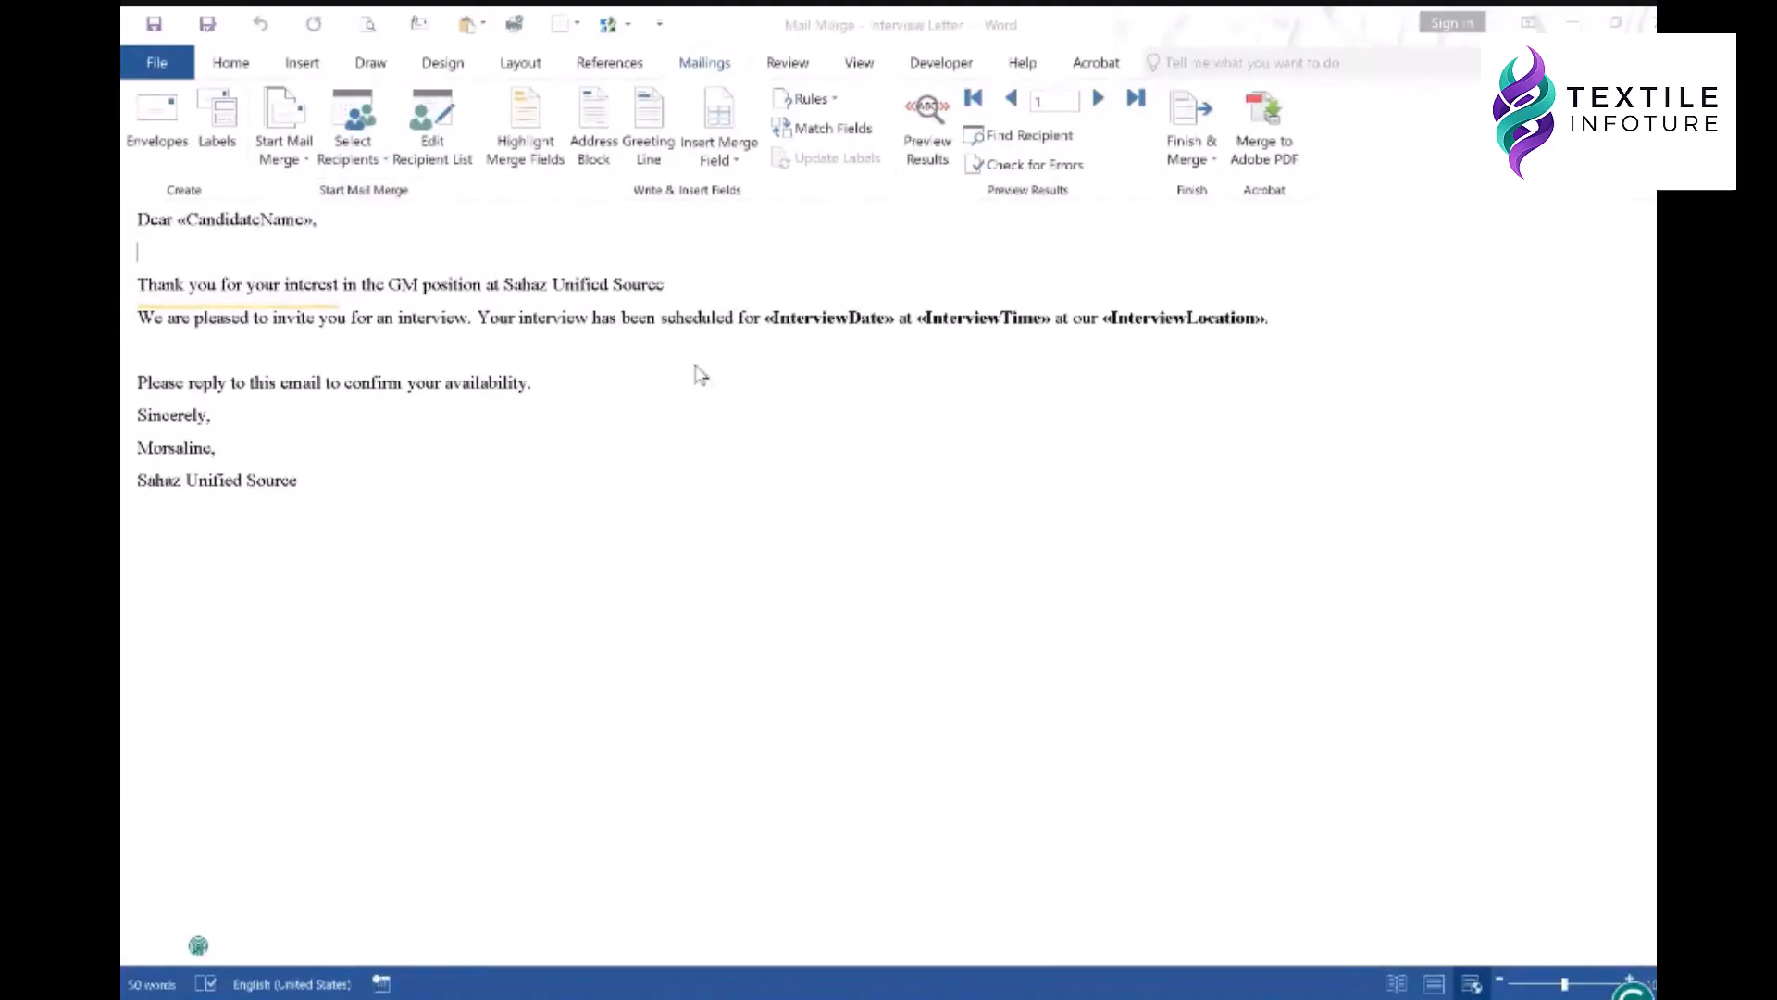
- Browse to C:\PMI\MS OFFICE FOR APPAREL PROS\FOR PRACTICES and open Copy of Interview_Candidates as the data source
scroll(238, 384, "up", 3)
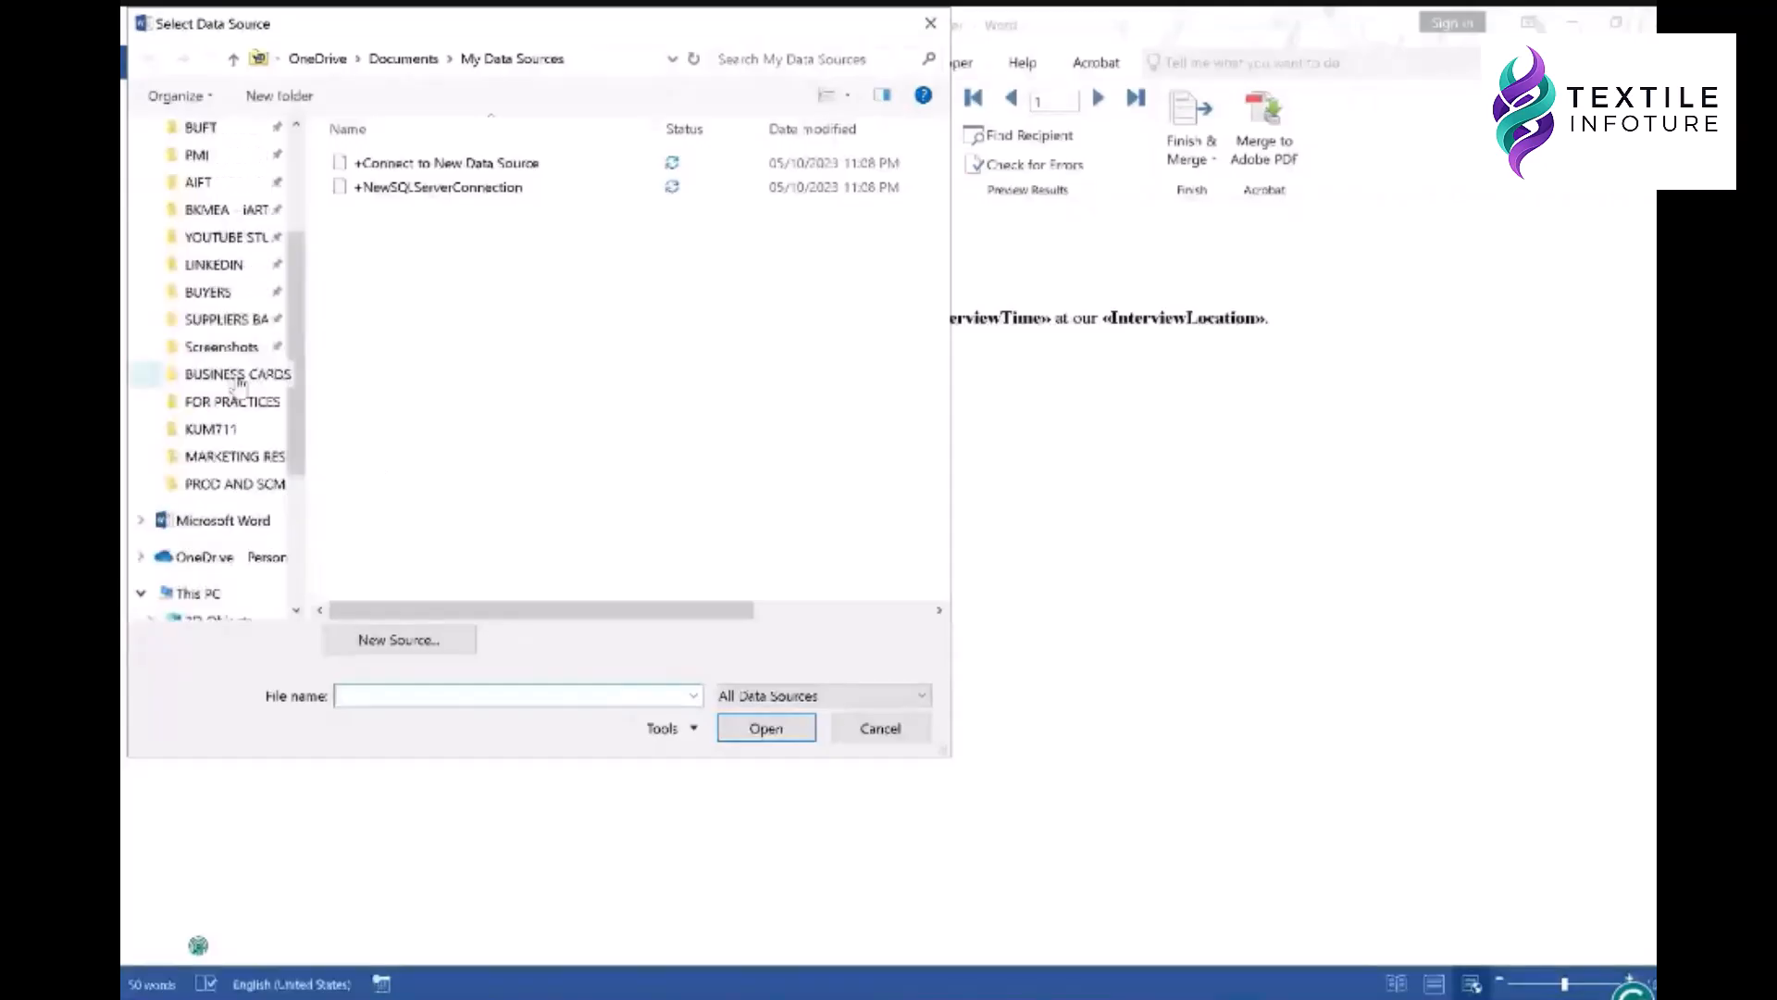
scroll(231, 380, "up", 3)
left_click(222, 370)
left_click_drag(943, 761, 1209, 850)
scroll(768, 546, "down", 3)
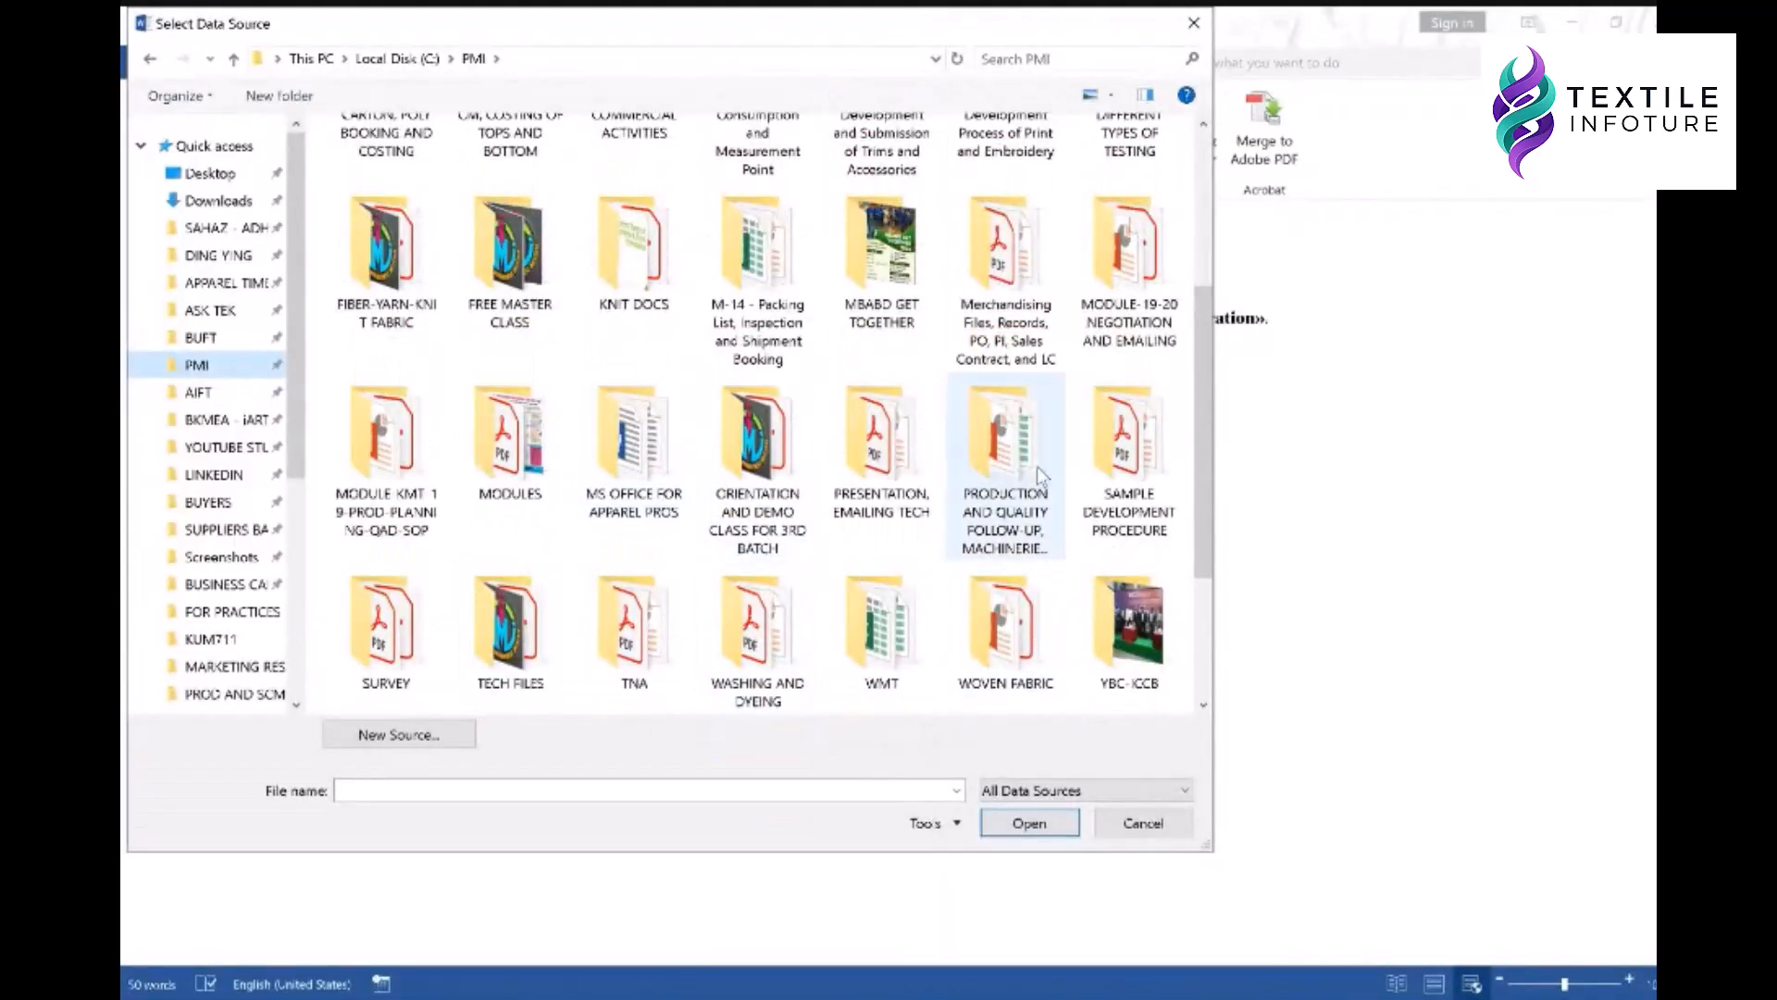
double_click(634, 439)
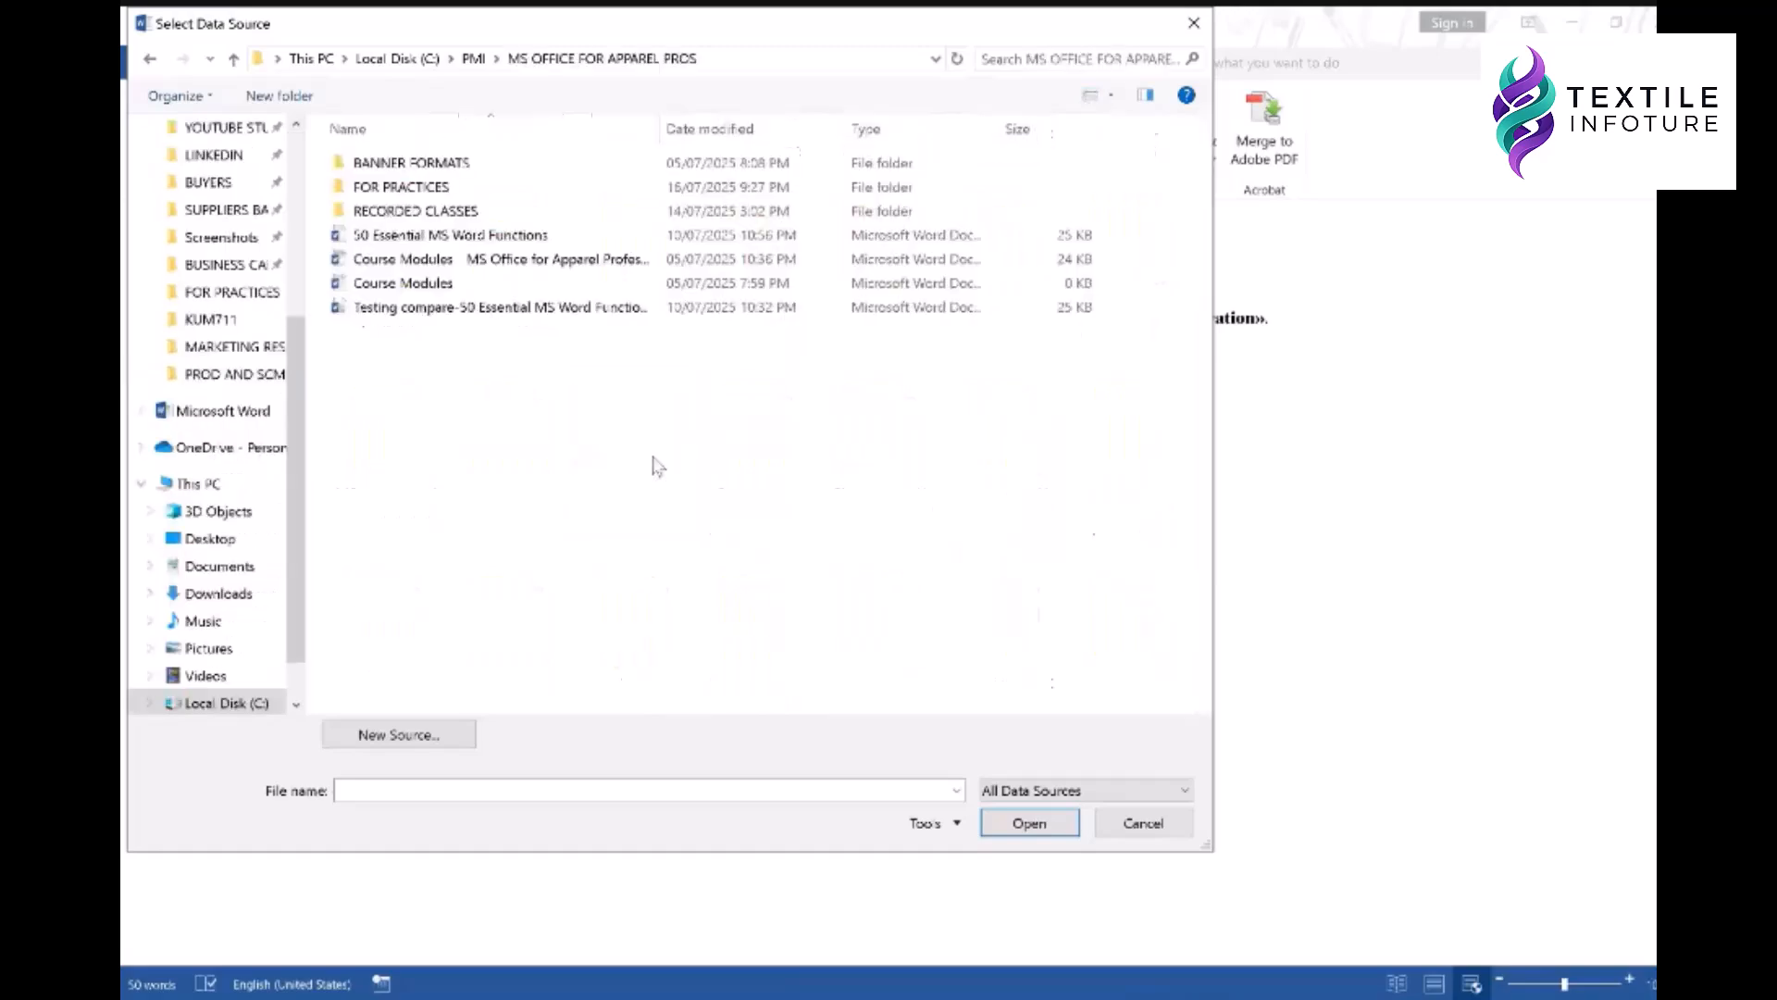
double_click(399, 188)
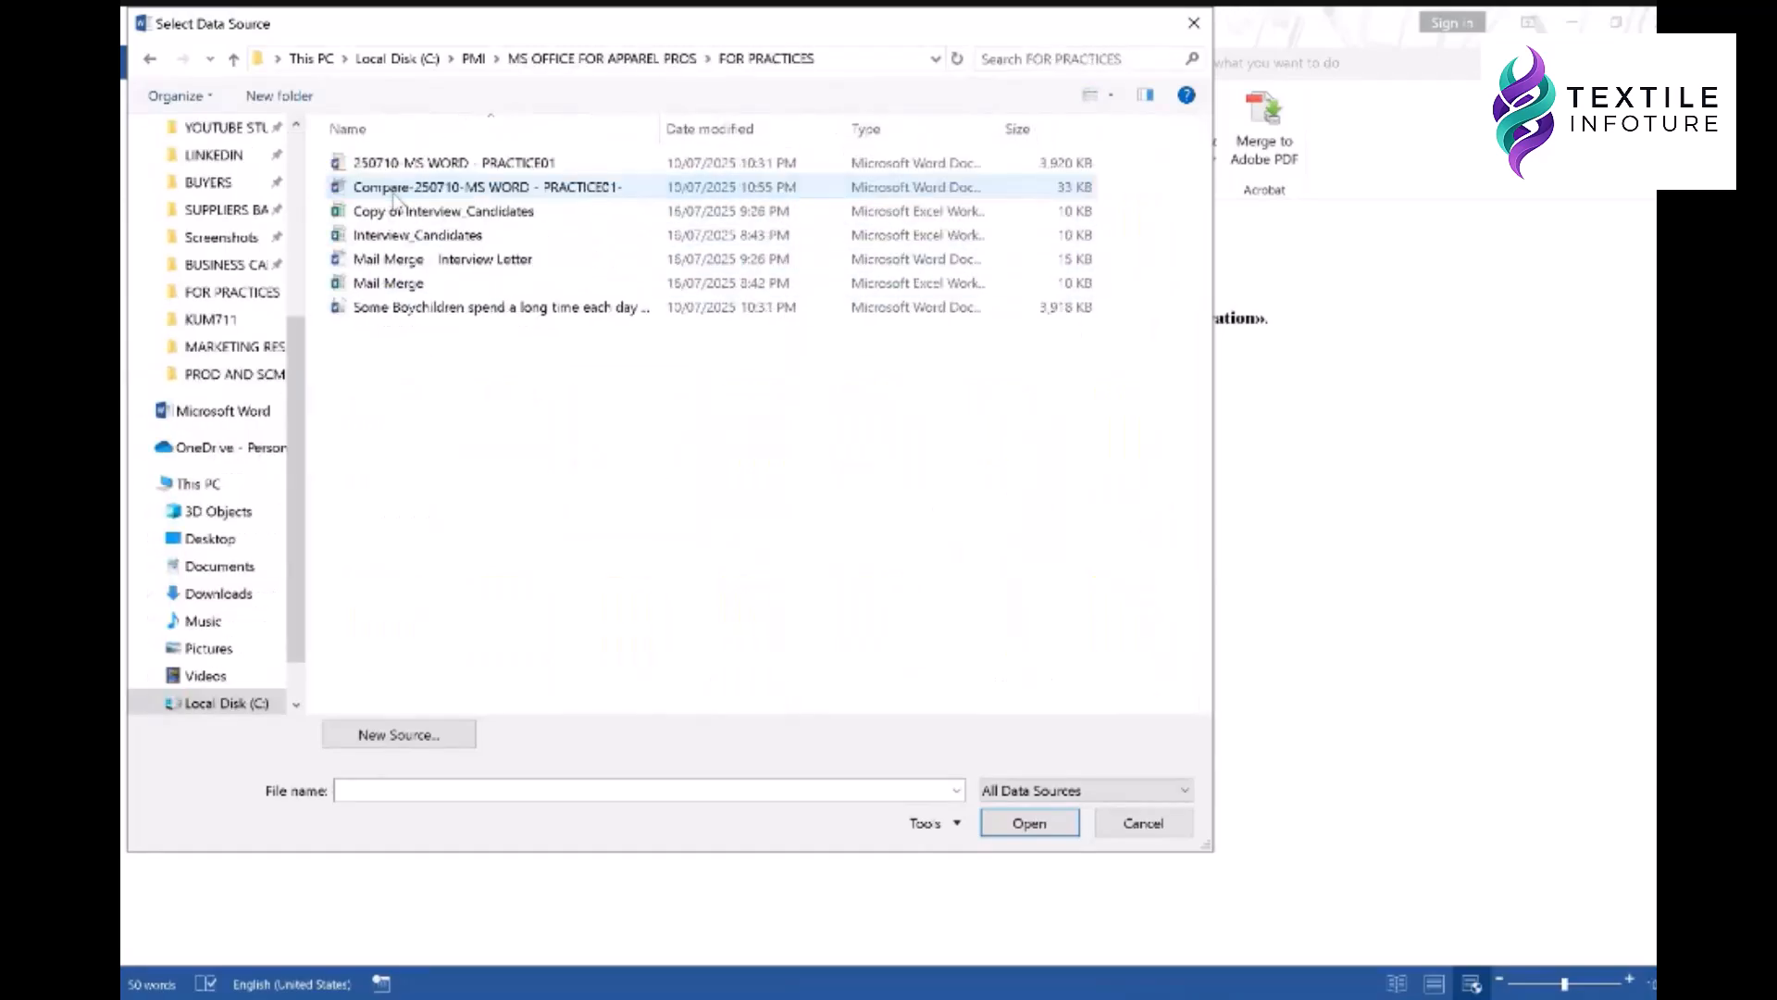
left_click(417, 239)
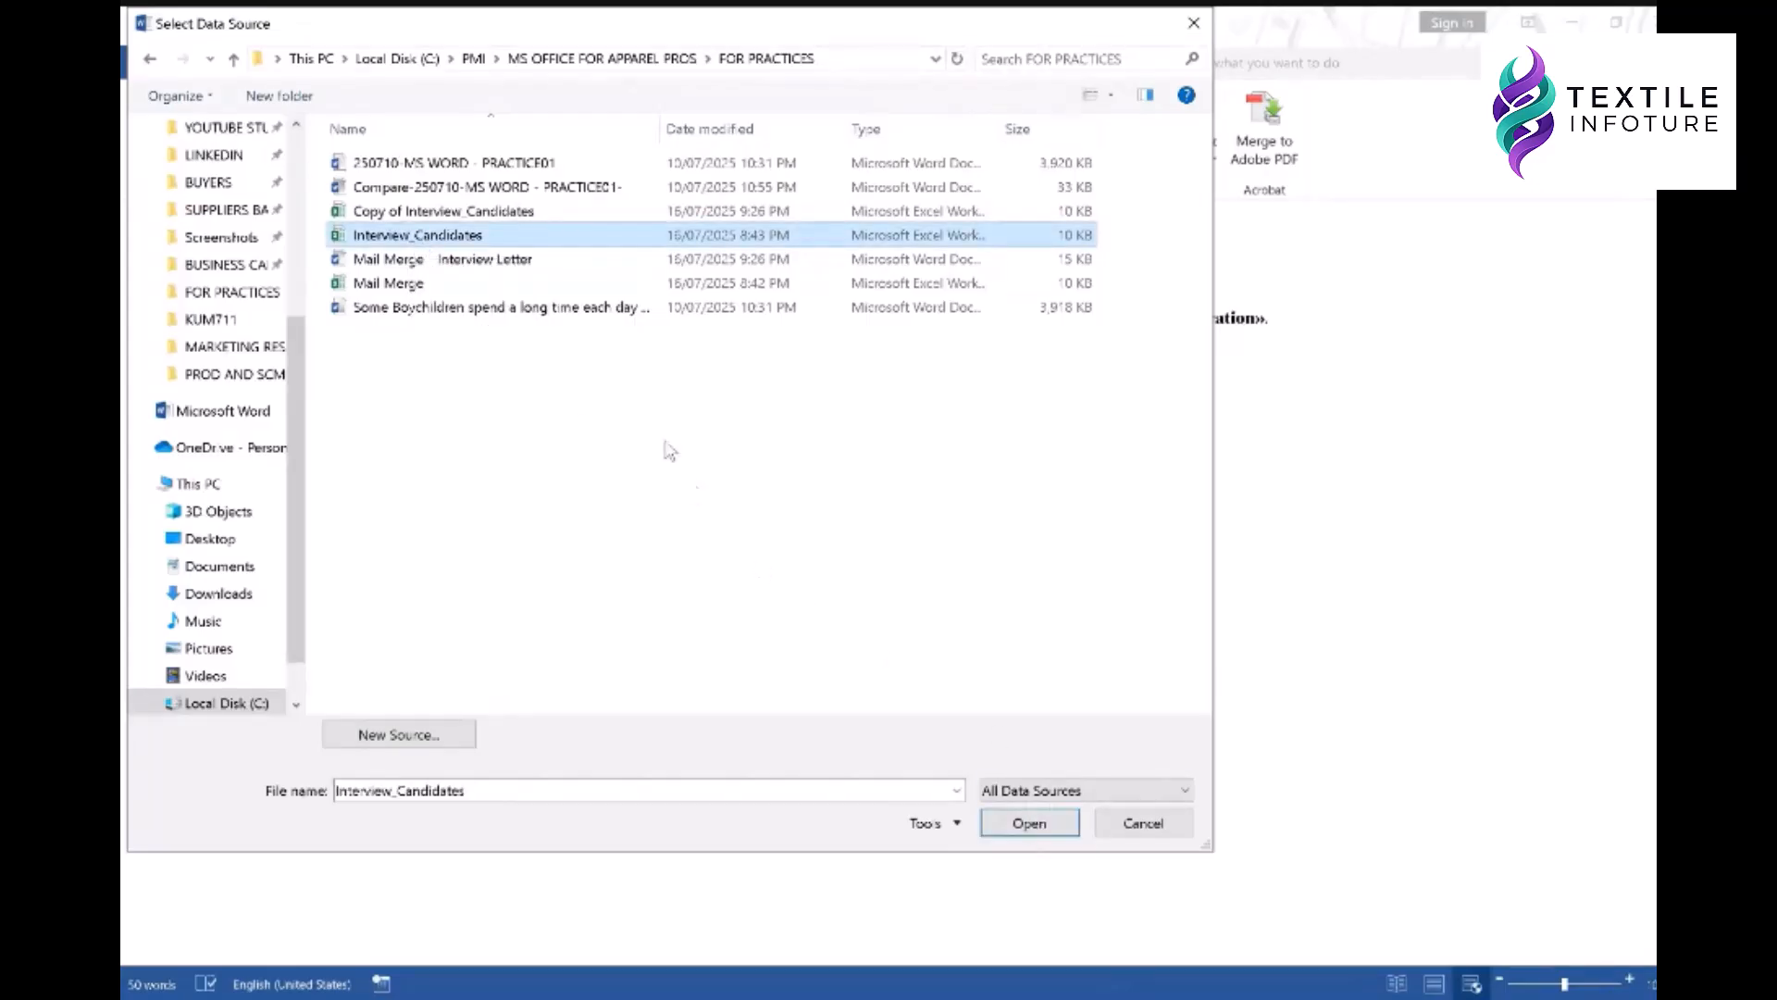
left_click(489, 216)
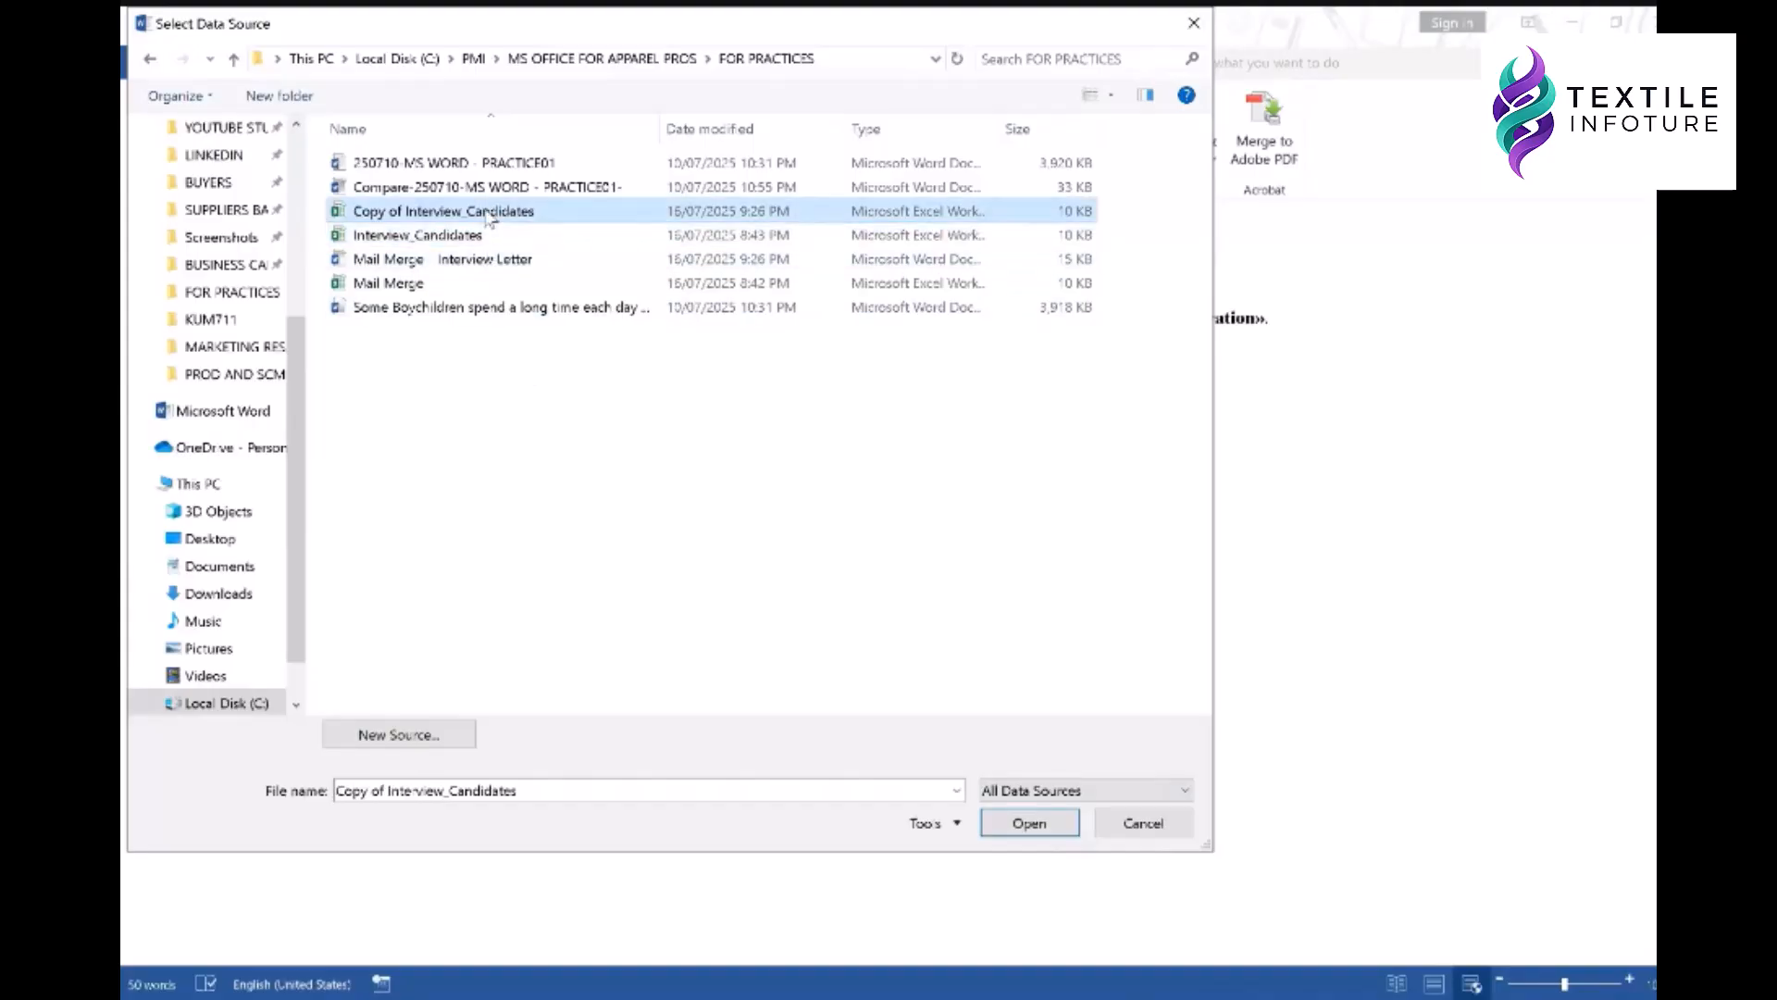
left_click(1030, 824)
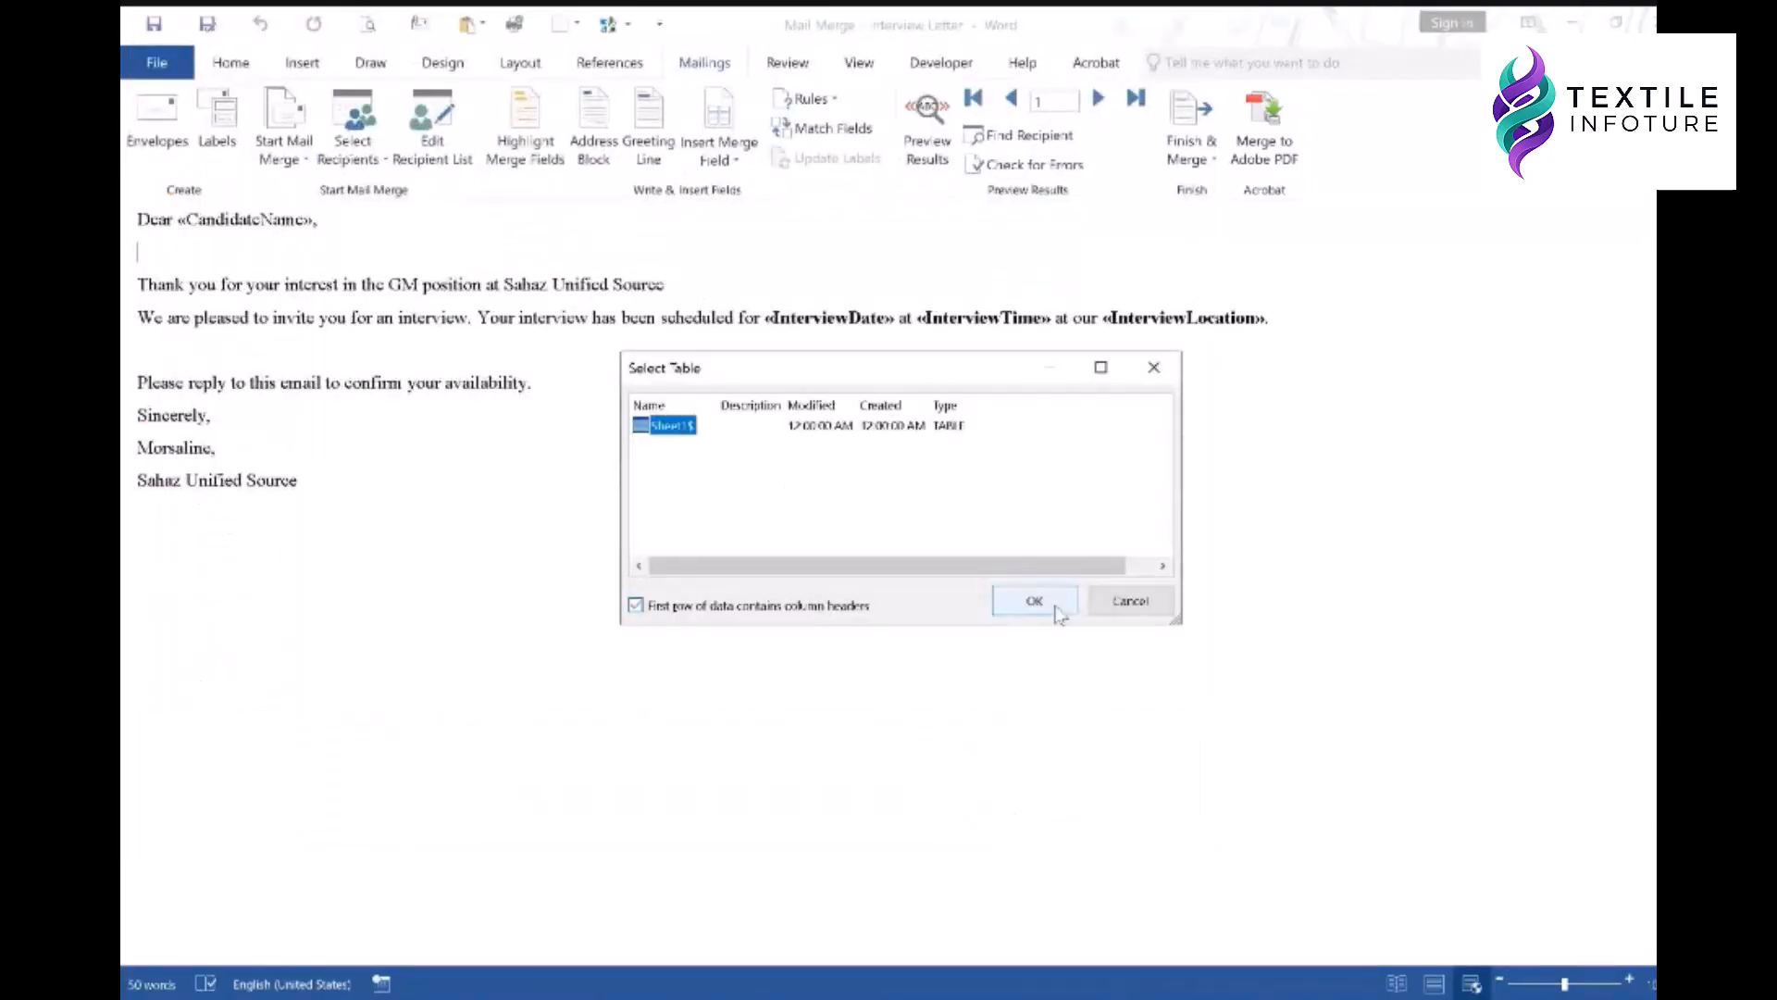
- Accept Sheet1$ with first-row headers, then select the «CandidateName» field in the greeting
left_click(1035, 602)
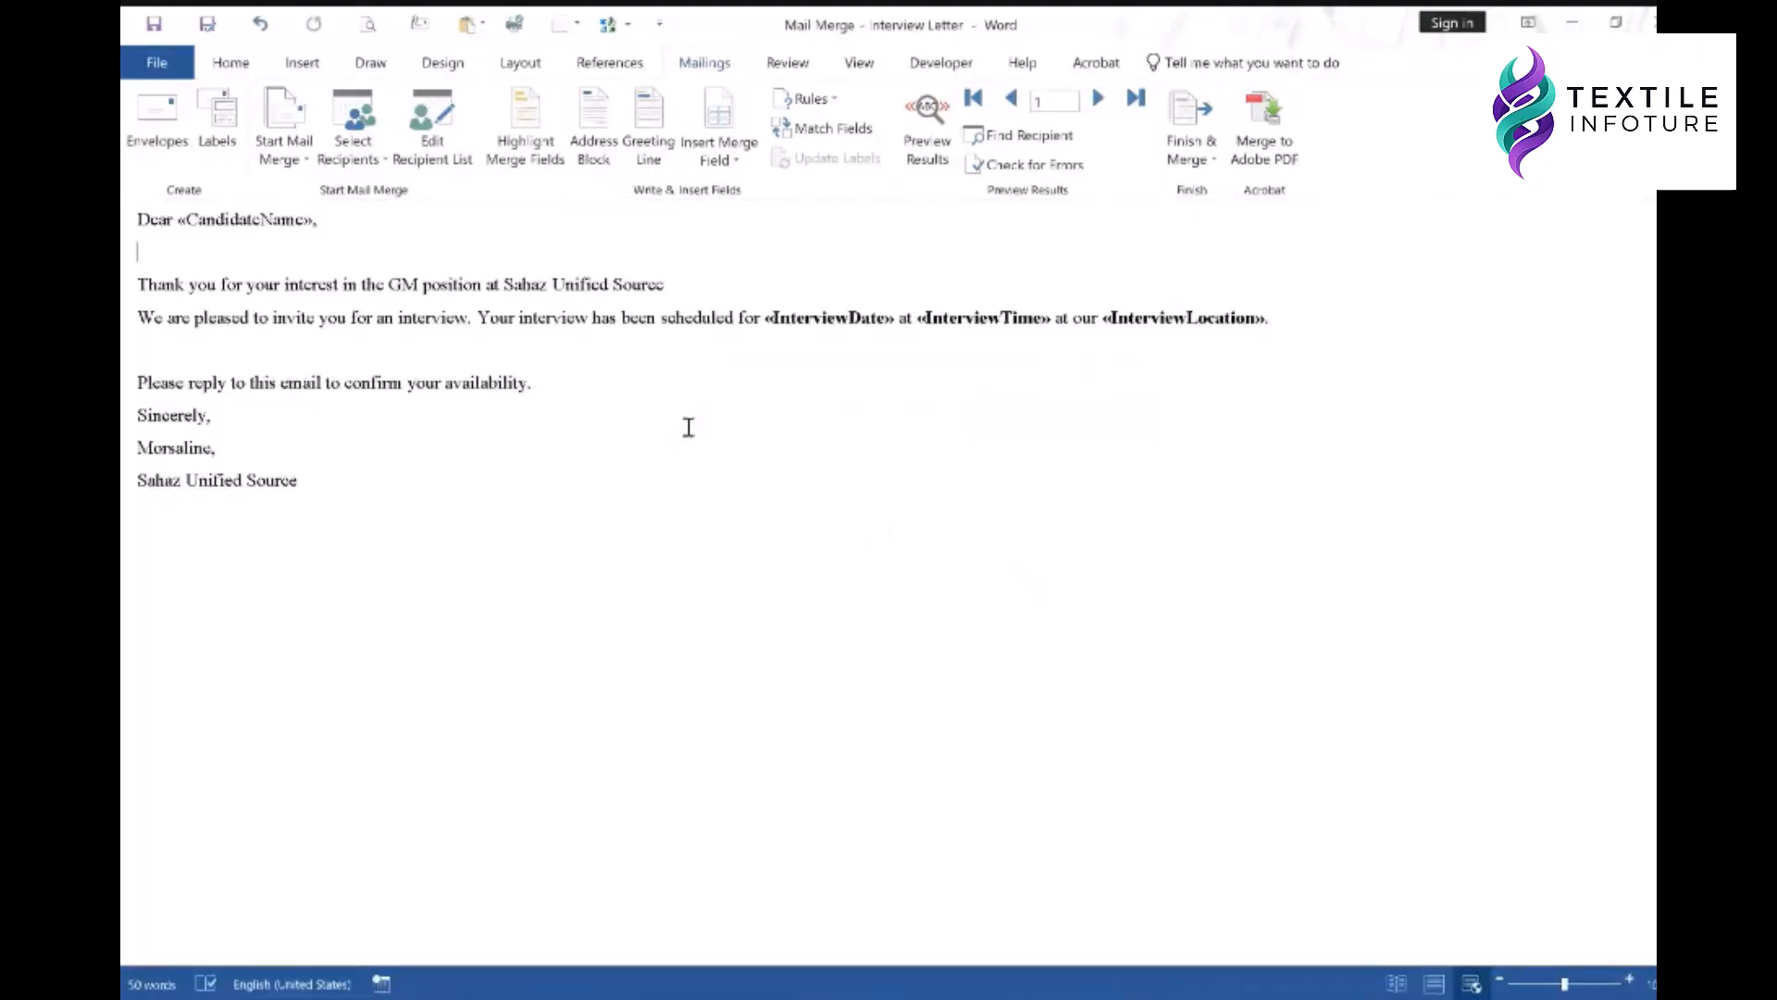
left_click(199, 225)
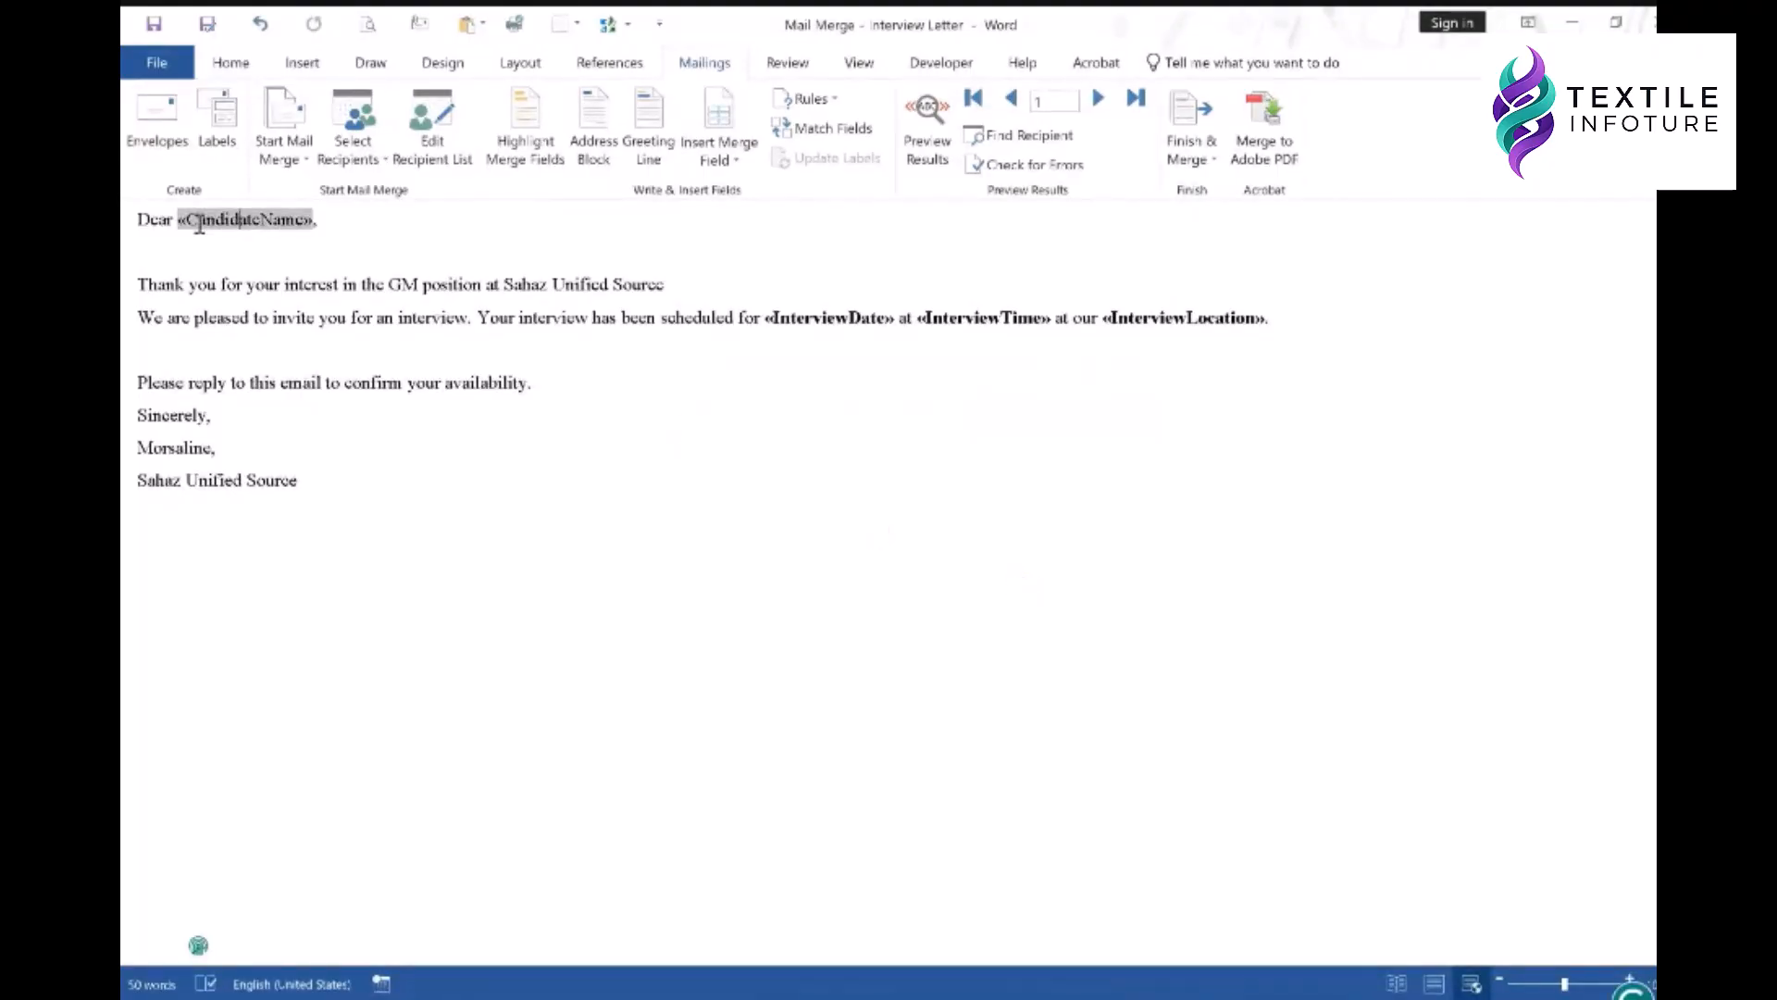
left_click_drag(185, 223, 303, 218)
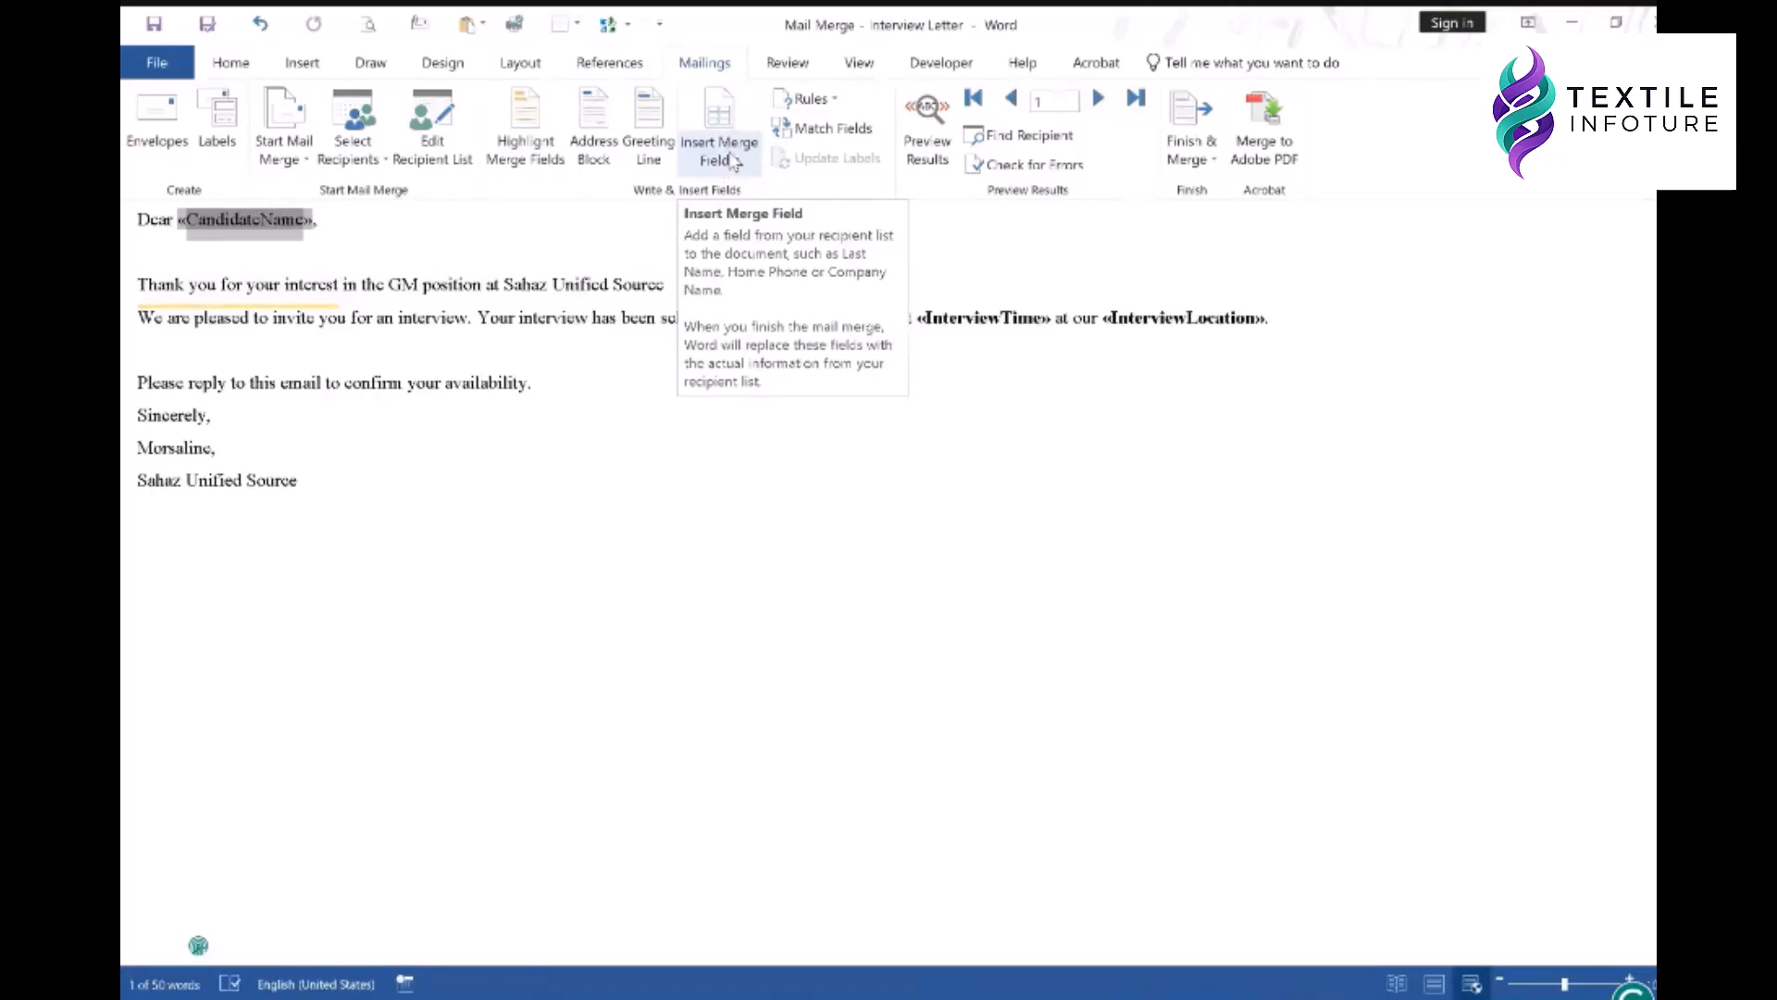
- Insert the CandidateName and InterviewDate merge fields into the greeting and date placeholder
left_click(722, 111)
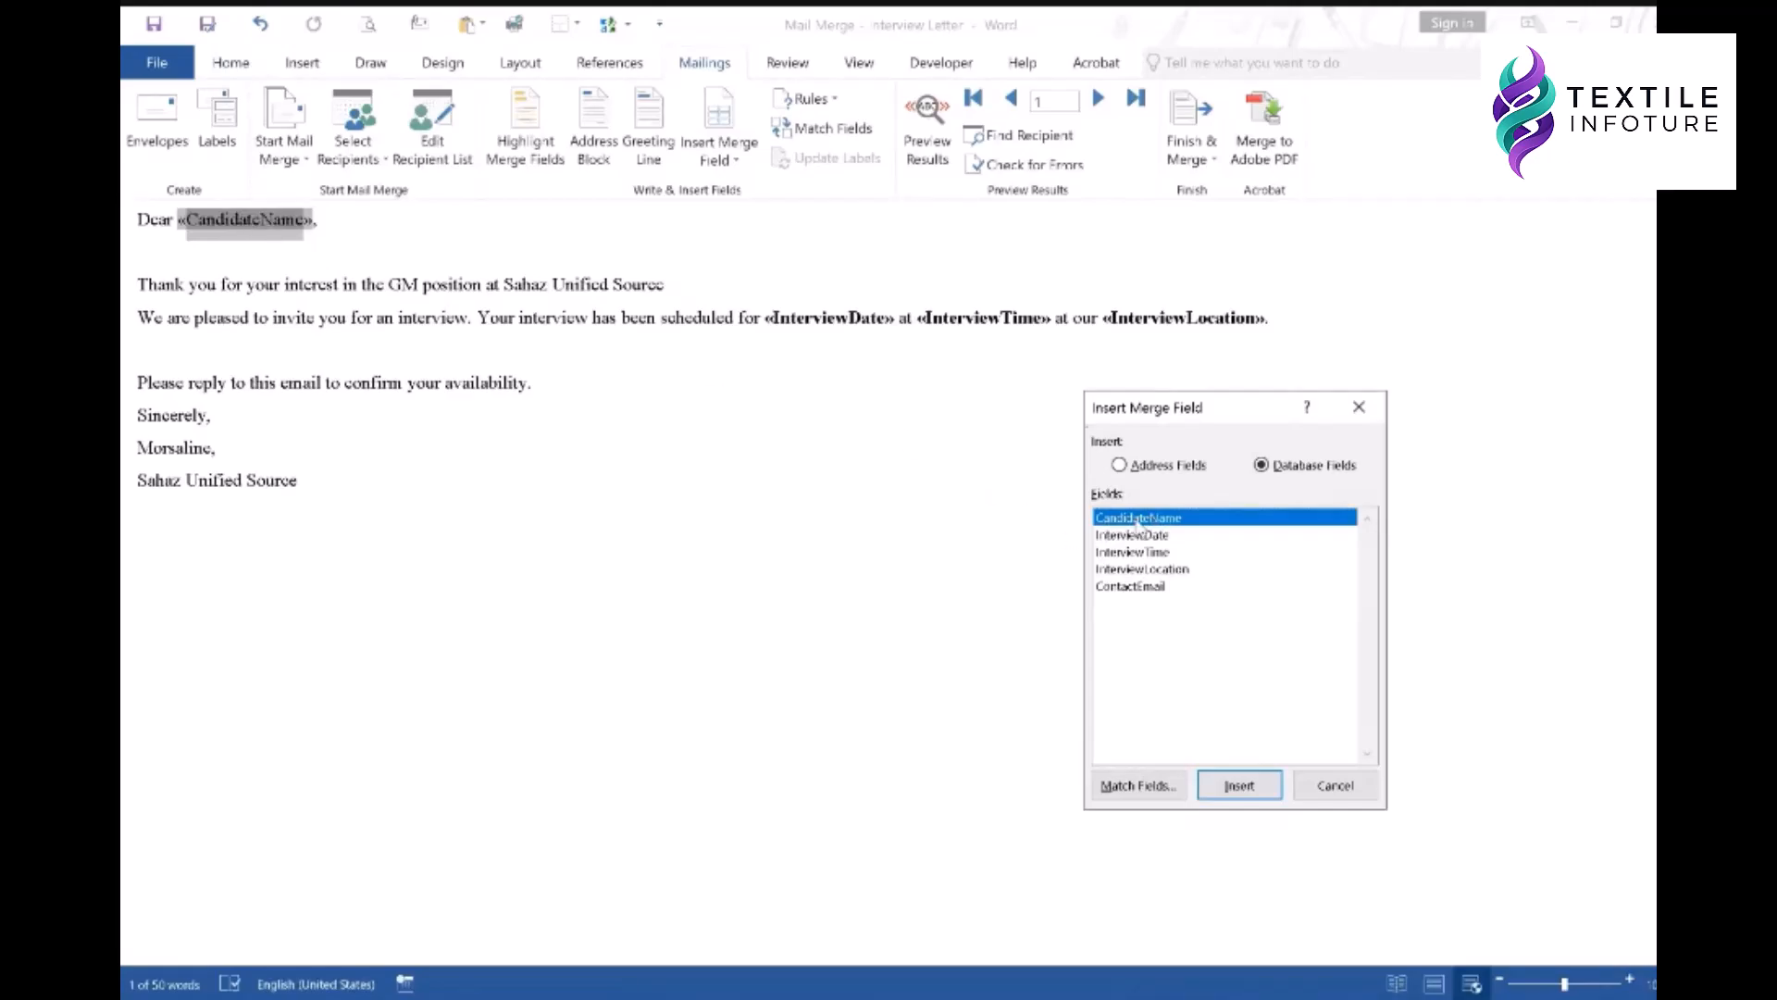
left_click(1240, 785)
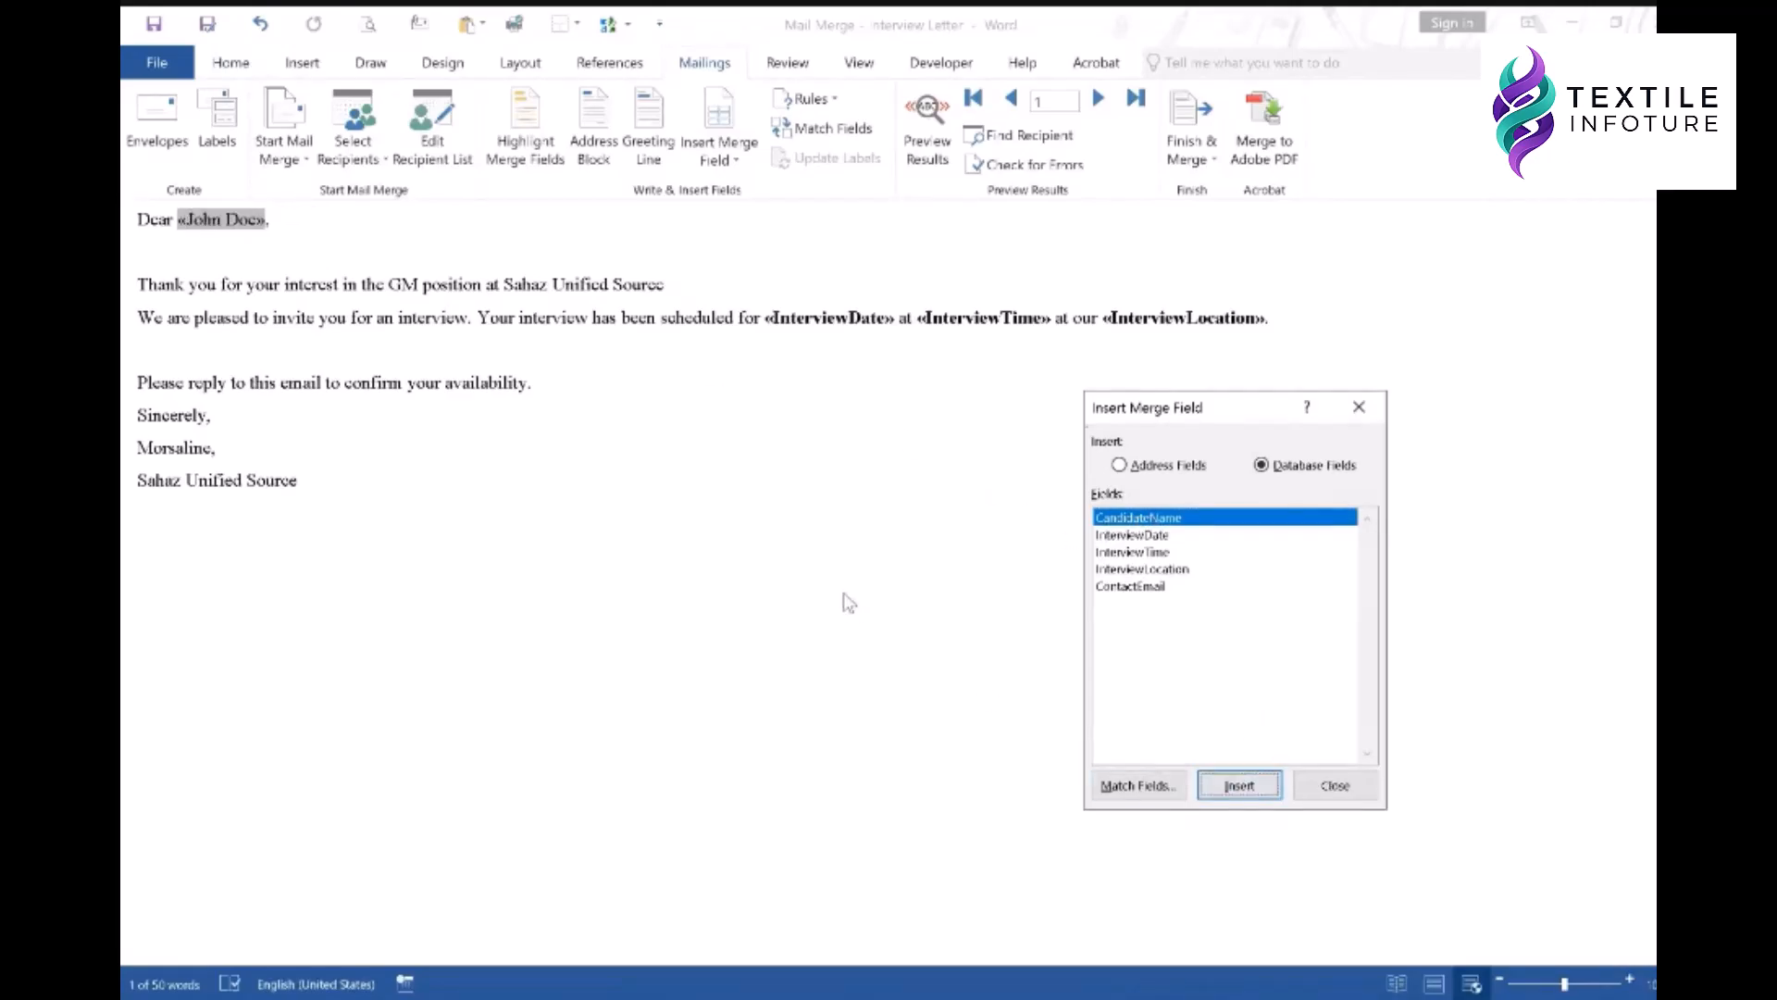
left_click(1324, 787)
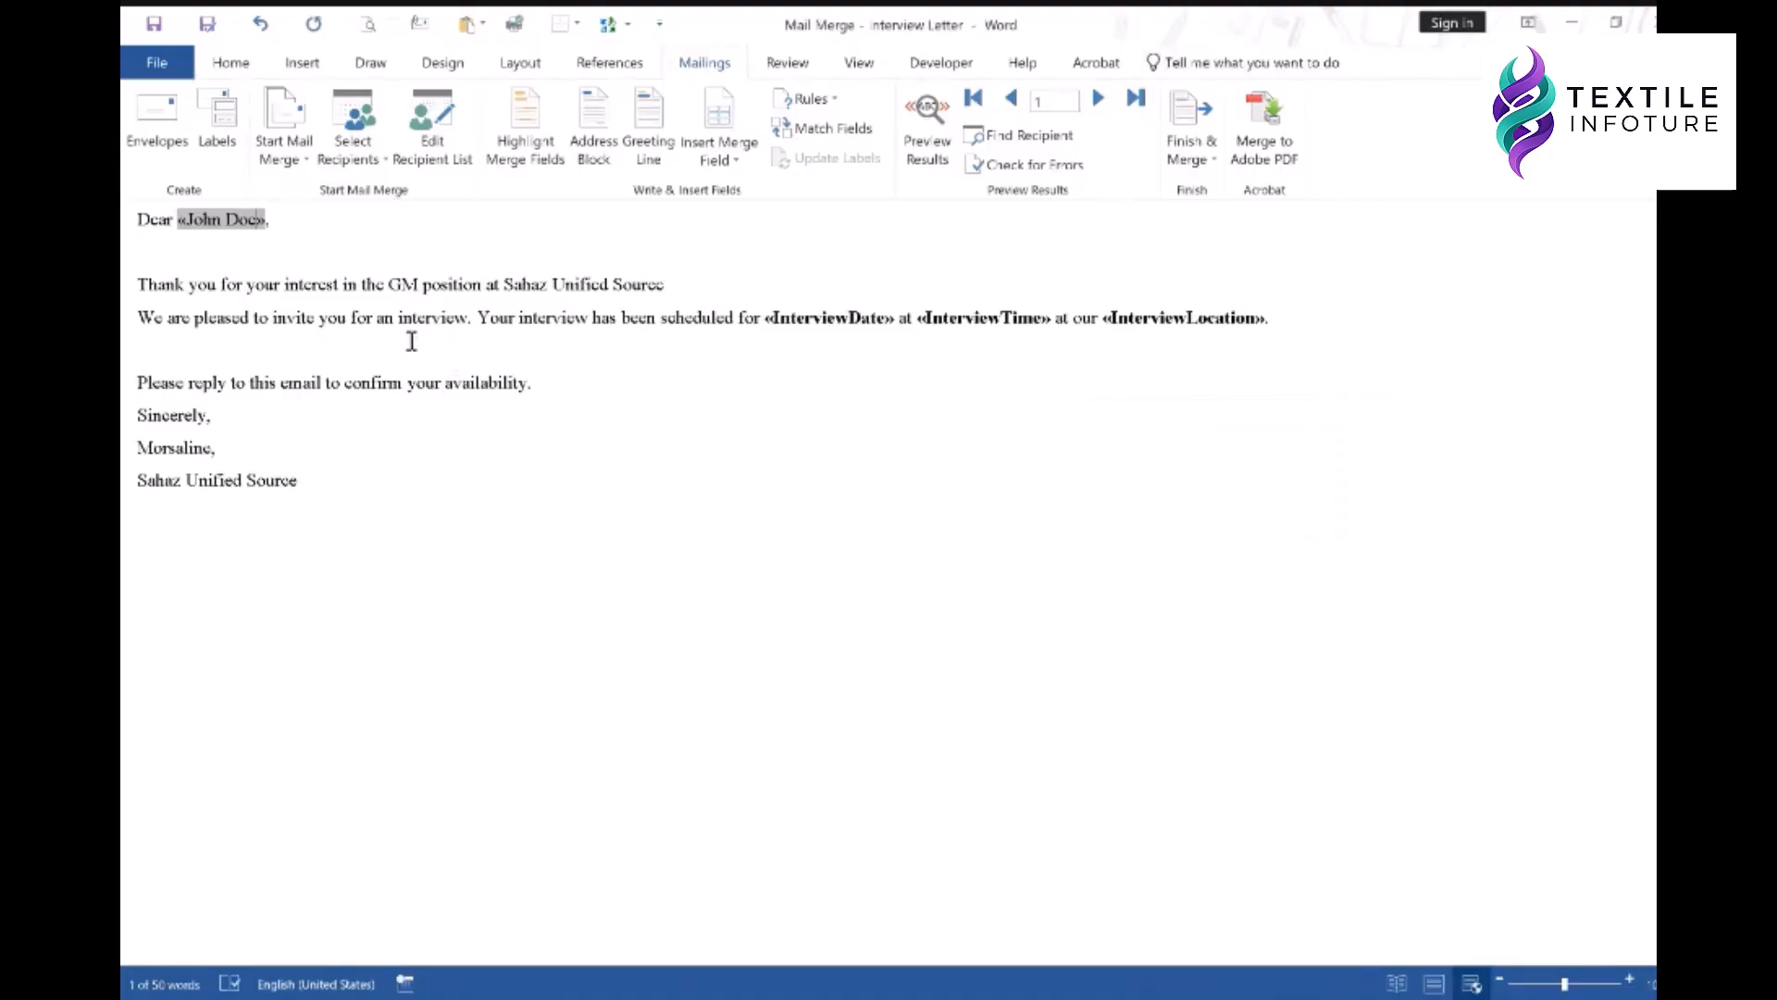
left_click(356, 319)
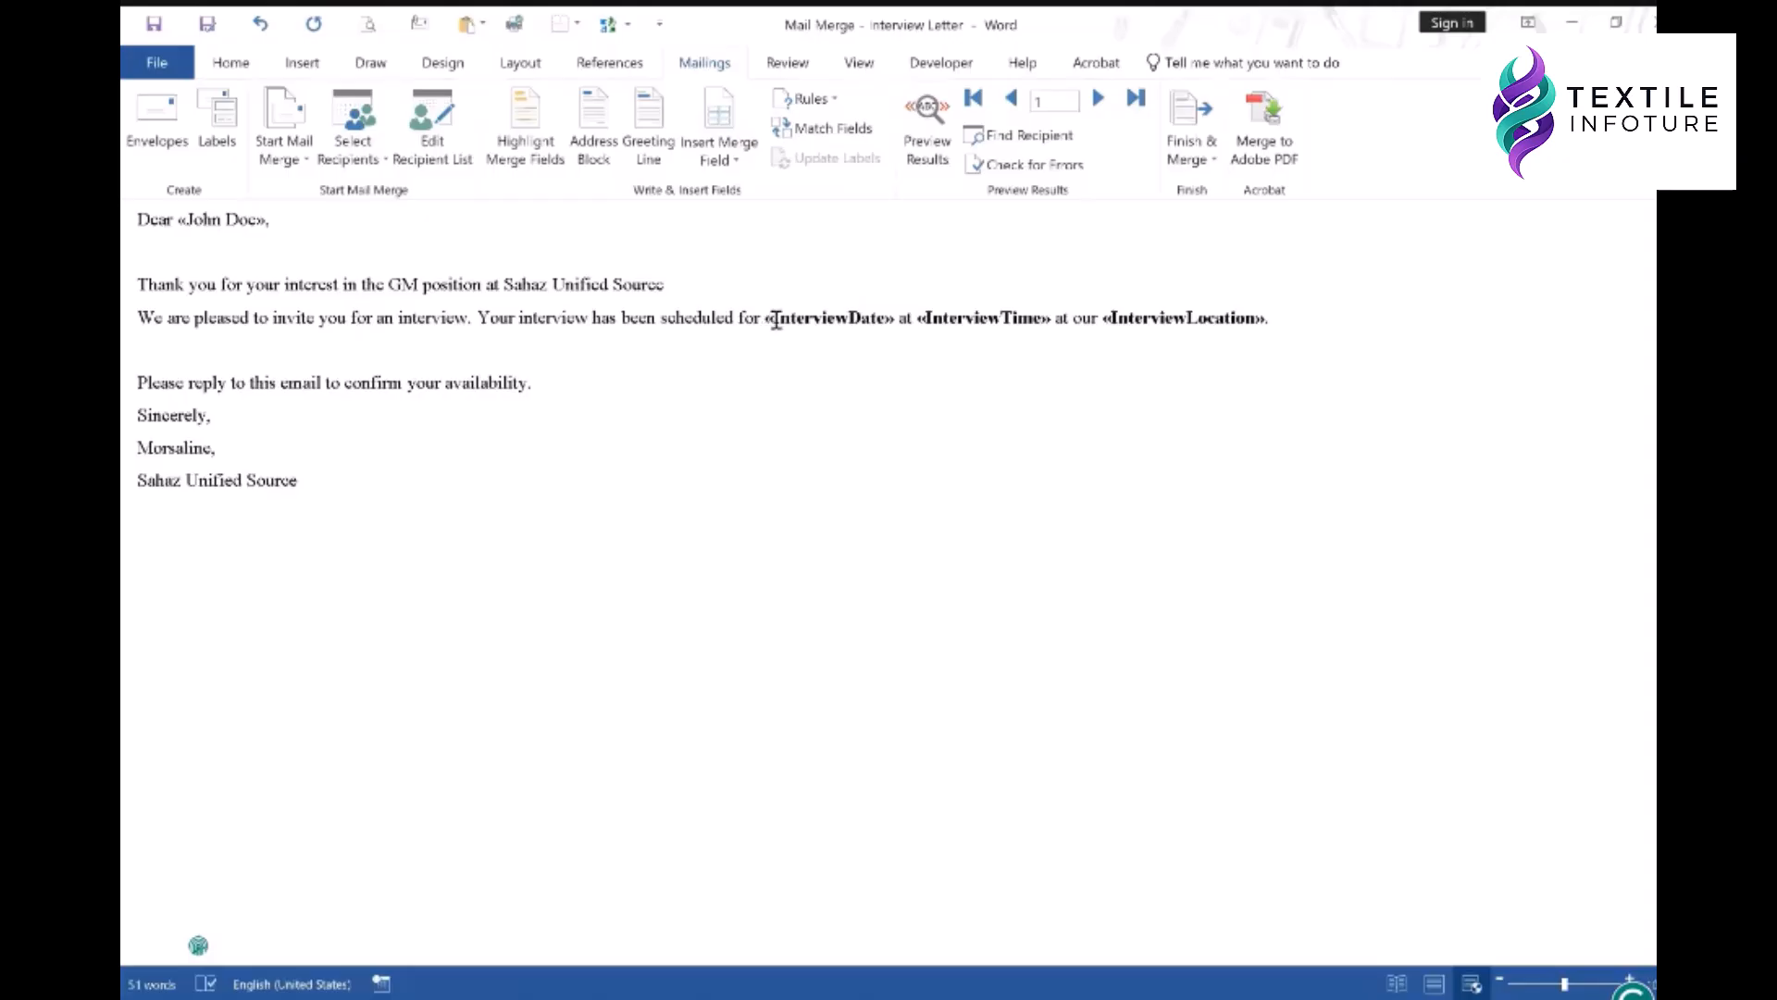
left_click(818, 321)
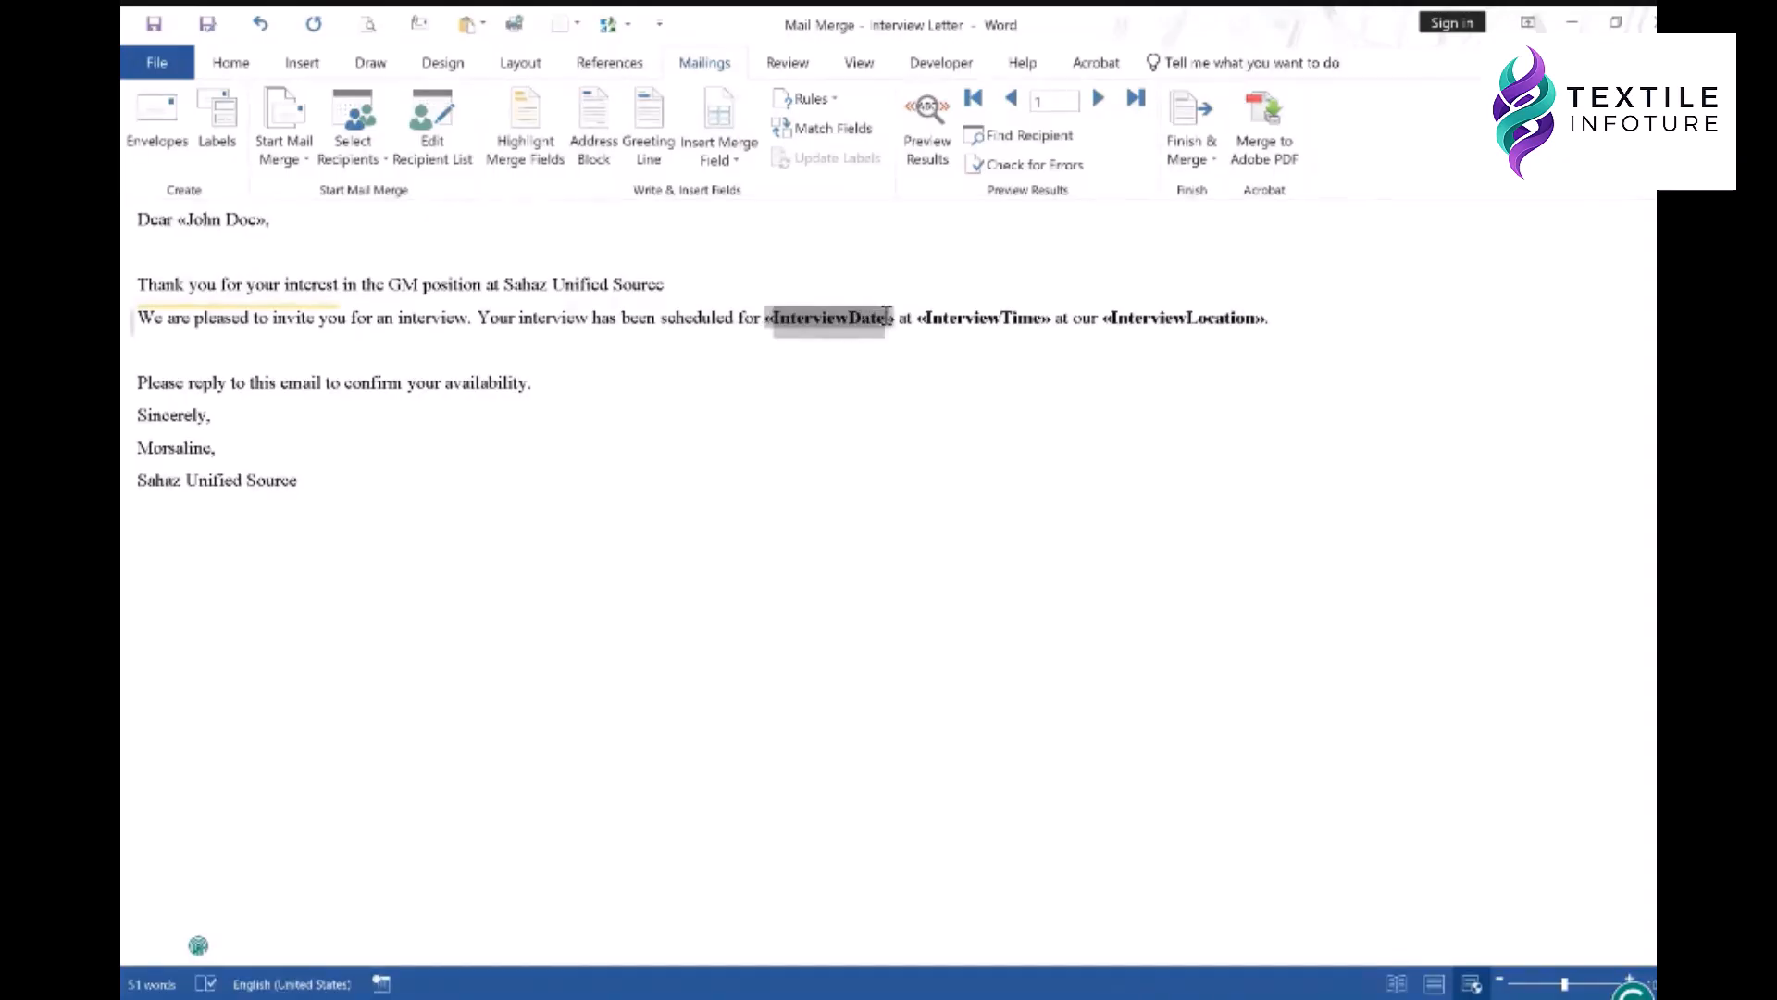
left_click(720, 108)
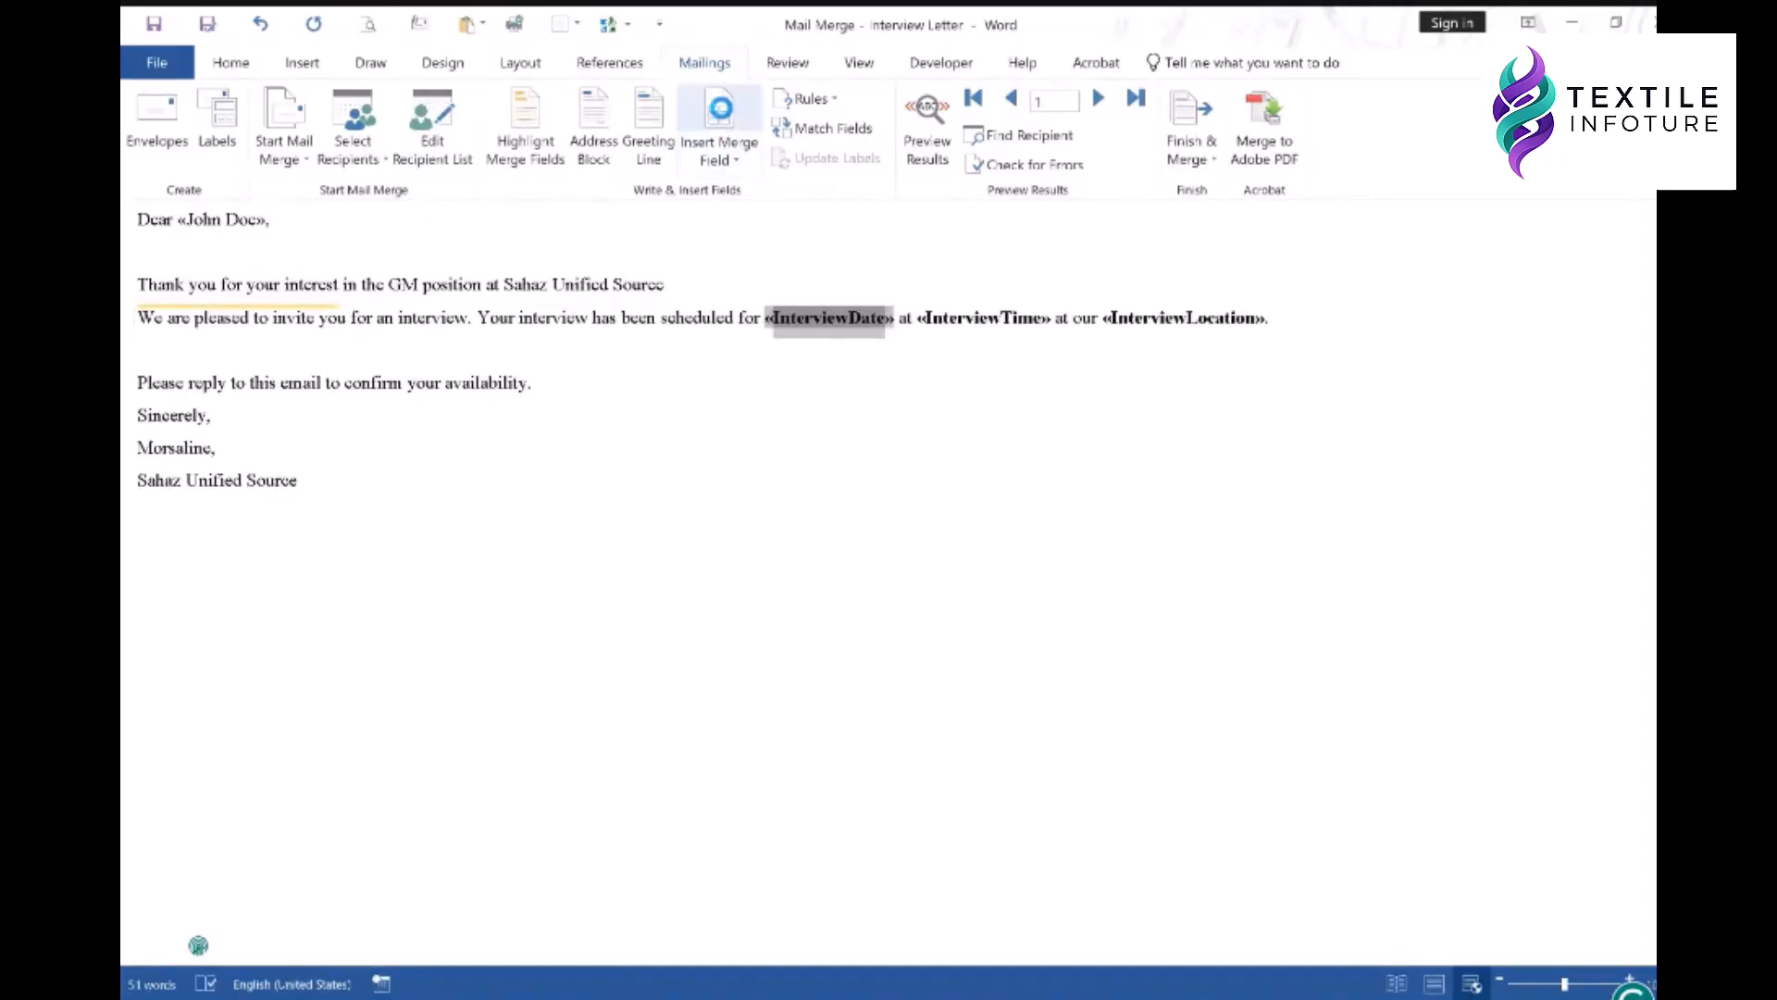
left_click(1124, 537)
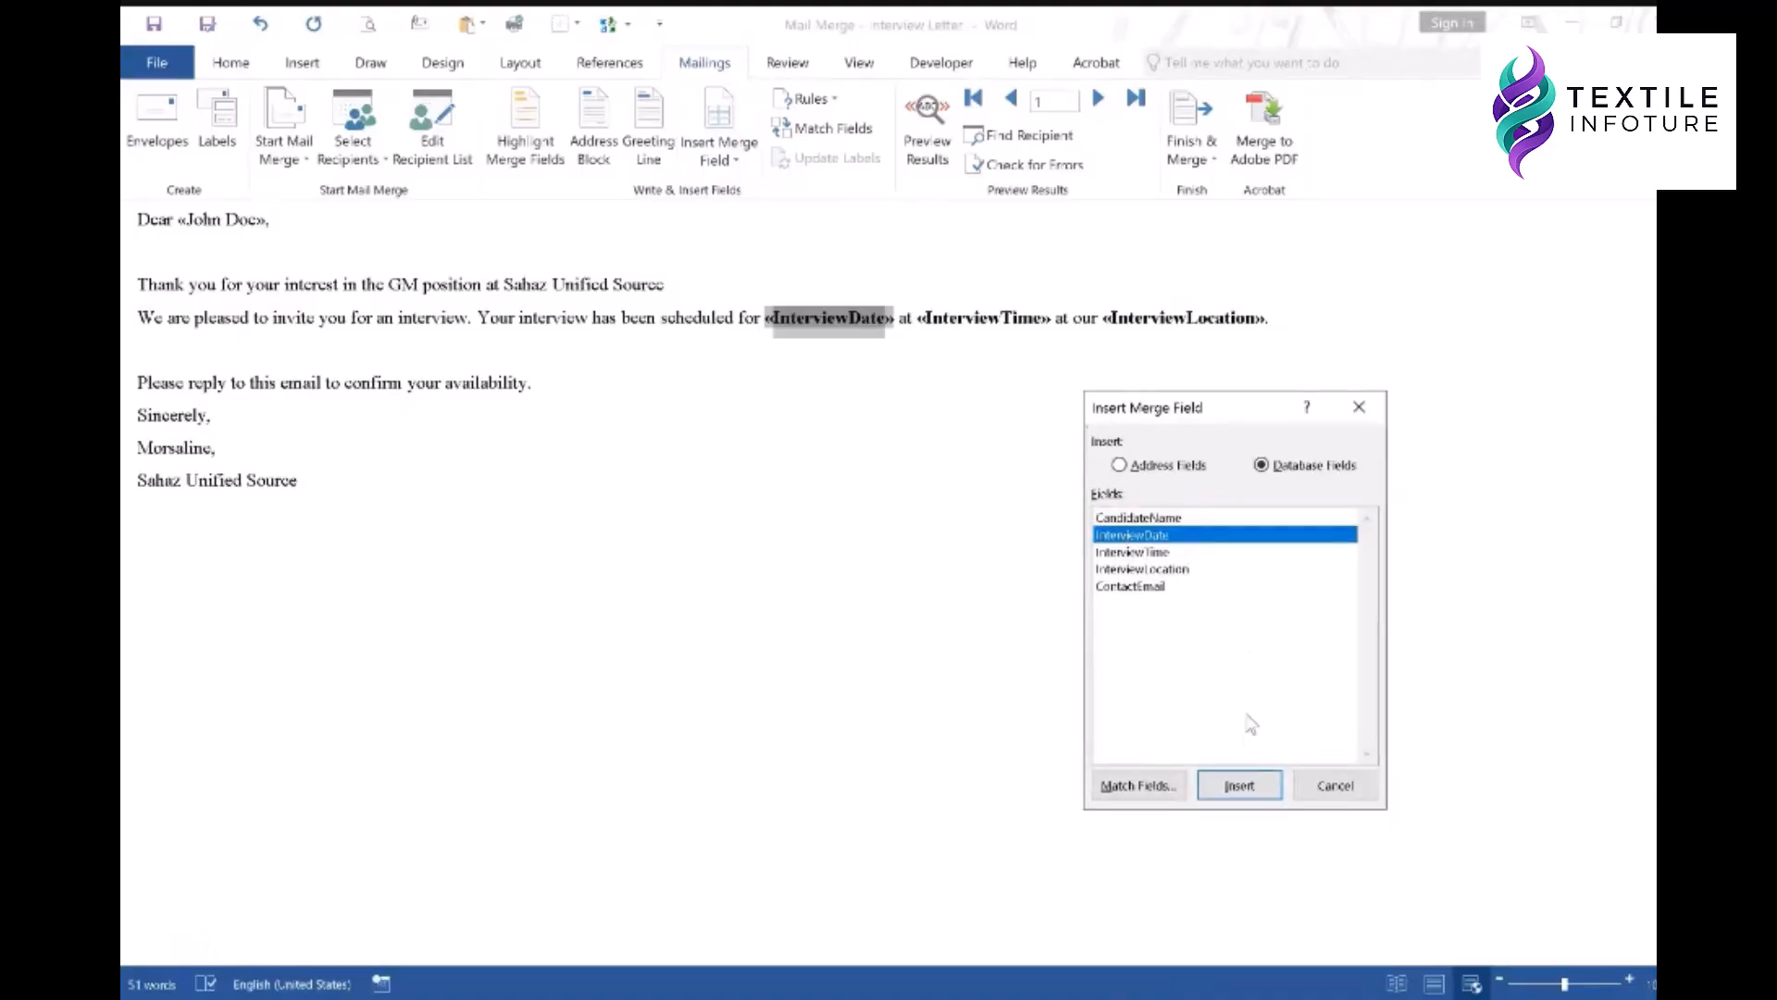
left_click(1238, 787)
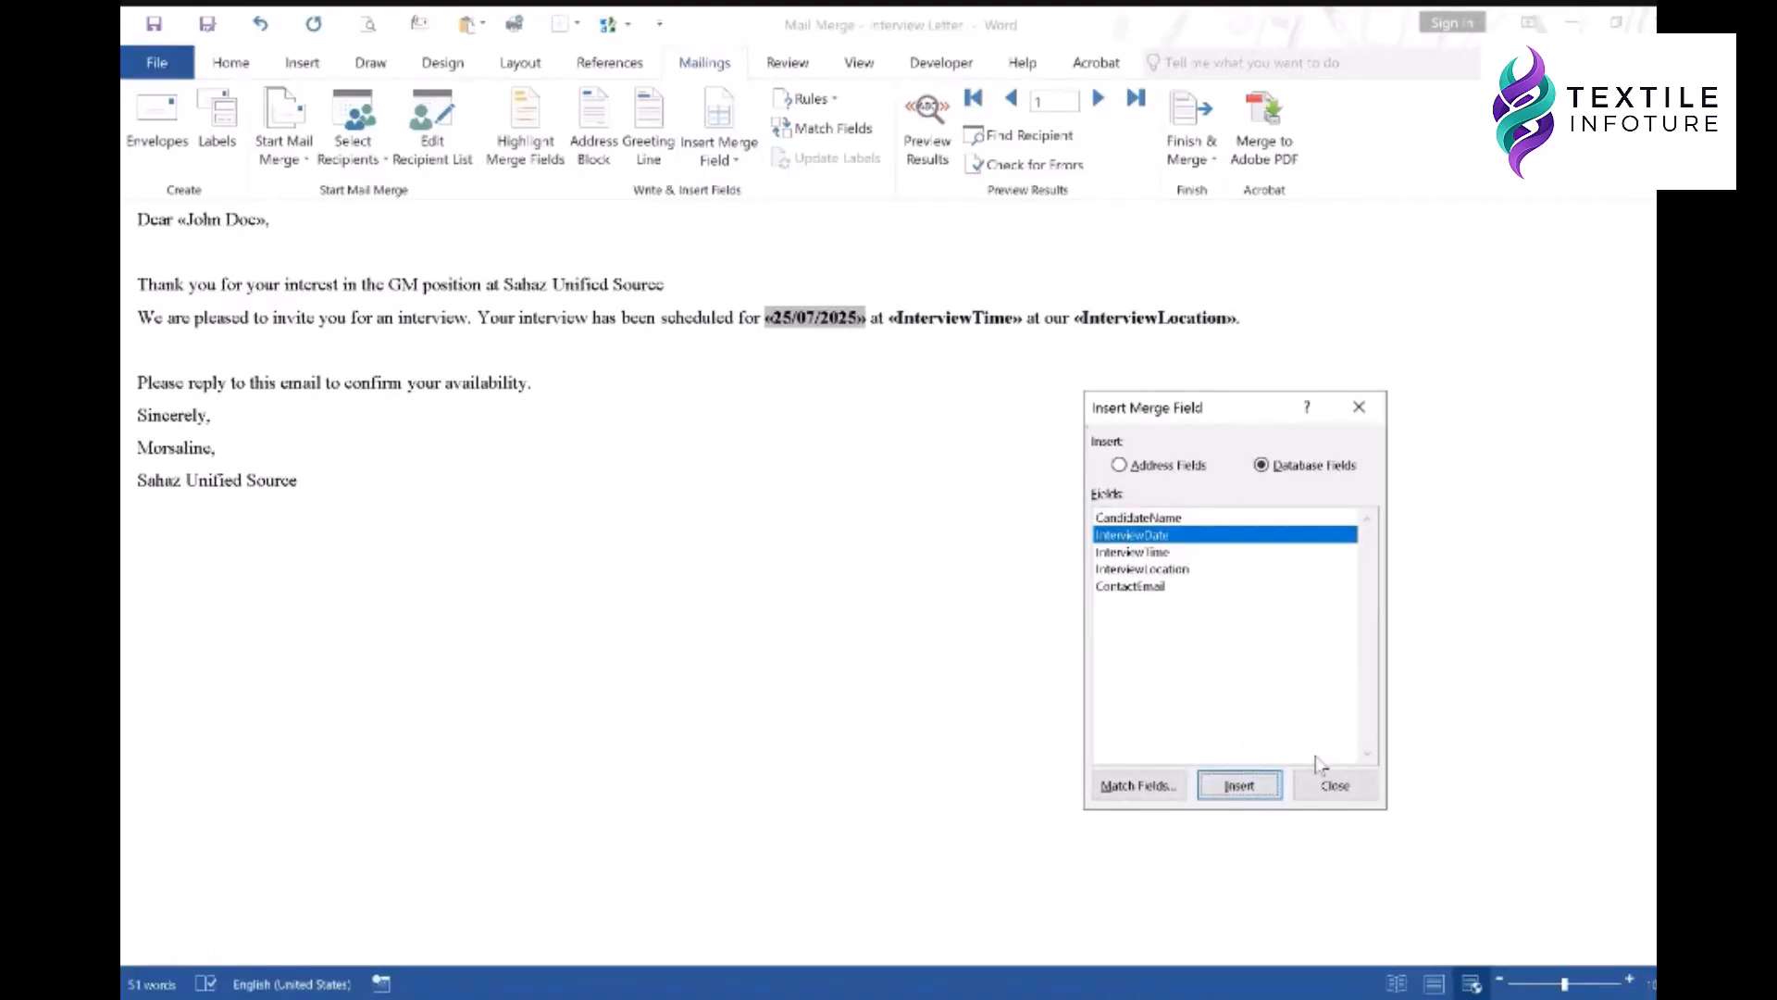
left_click(1333, 785)
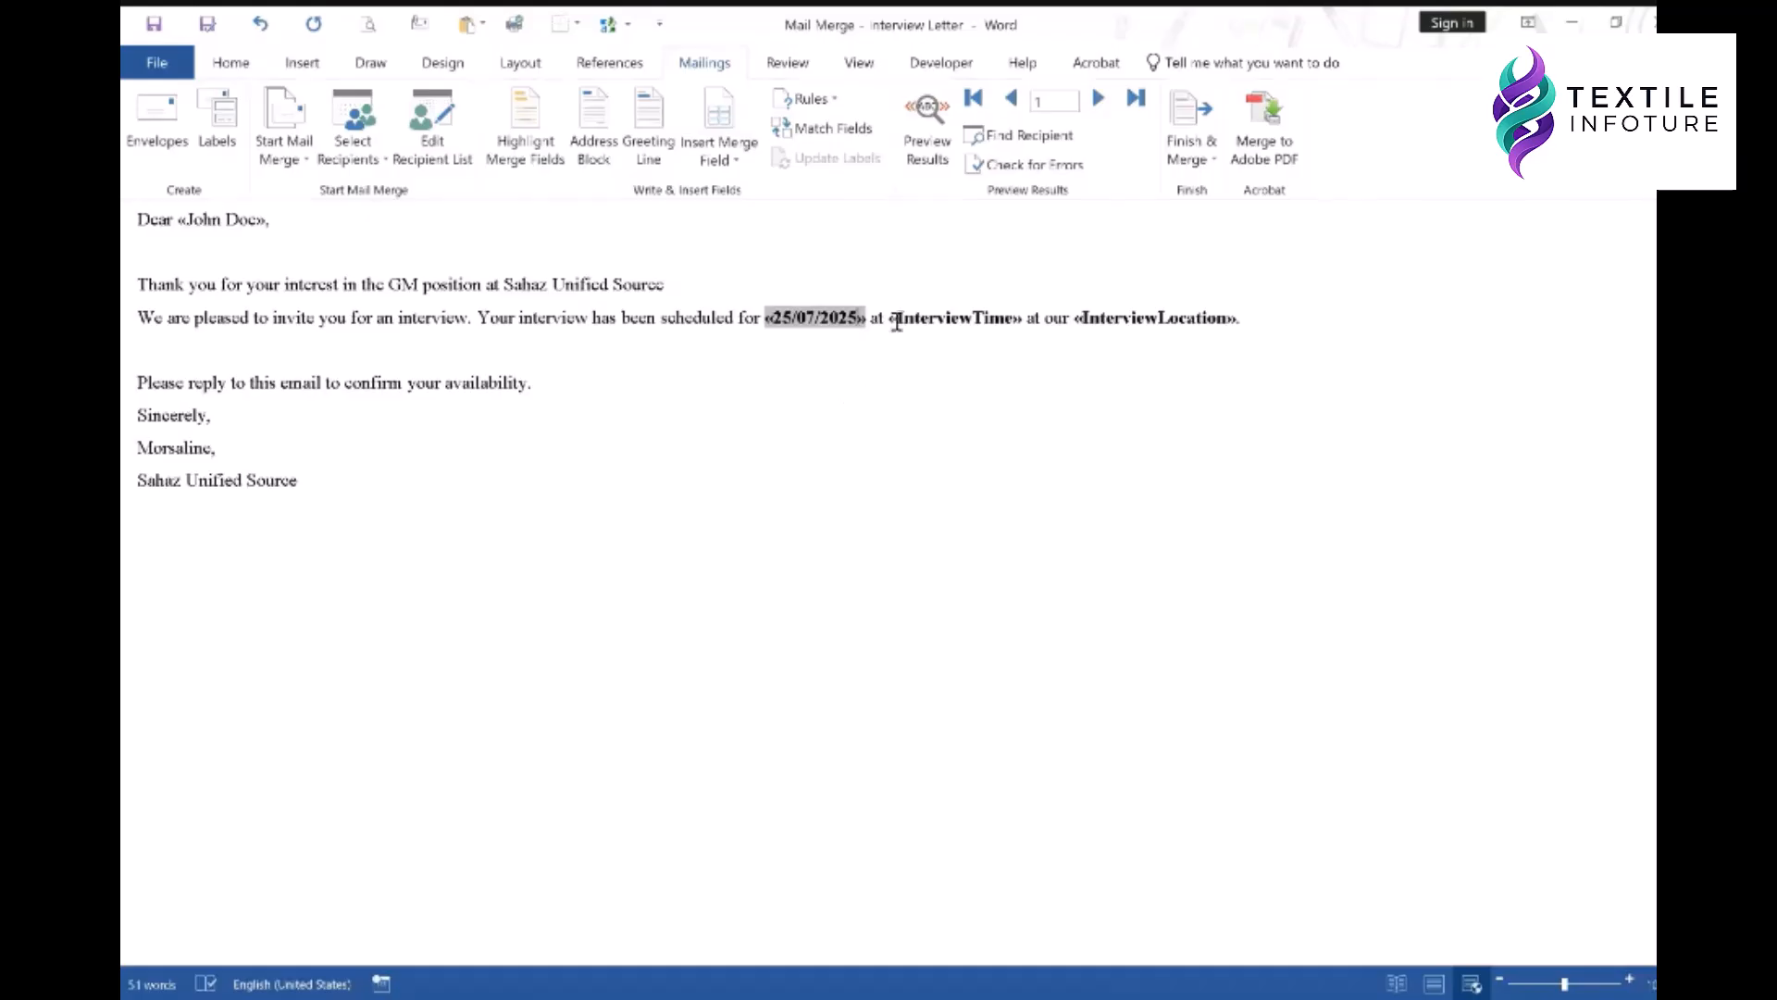
- Insert the InterviewTime and InterviewLocation merge fields so the preview shows 10:00:00 AM and Head Office
left_click_drag(902, 319, 1011, 324)
left_click(718, 112)
left_click(1157, 555)
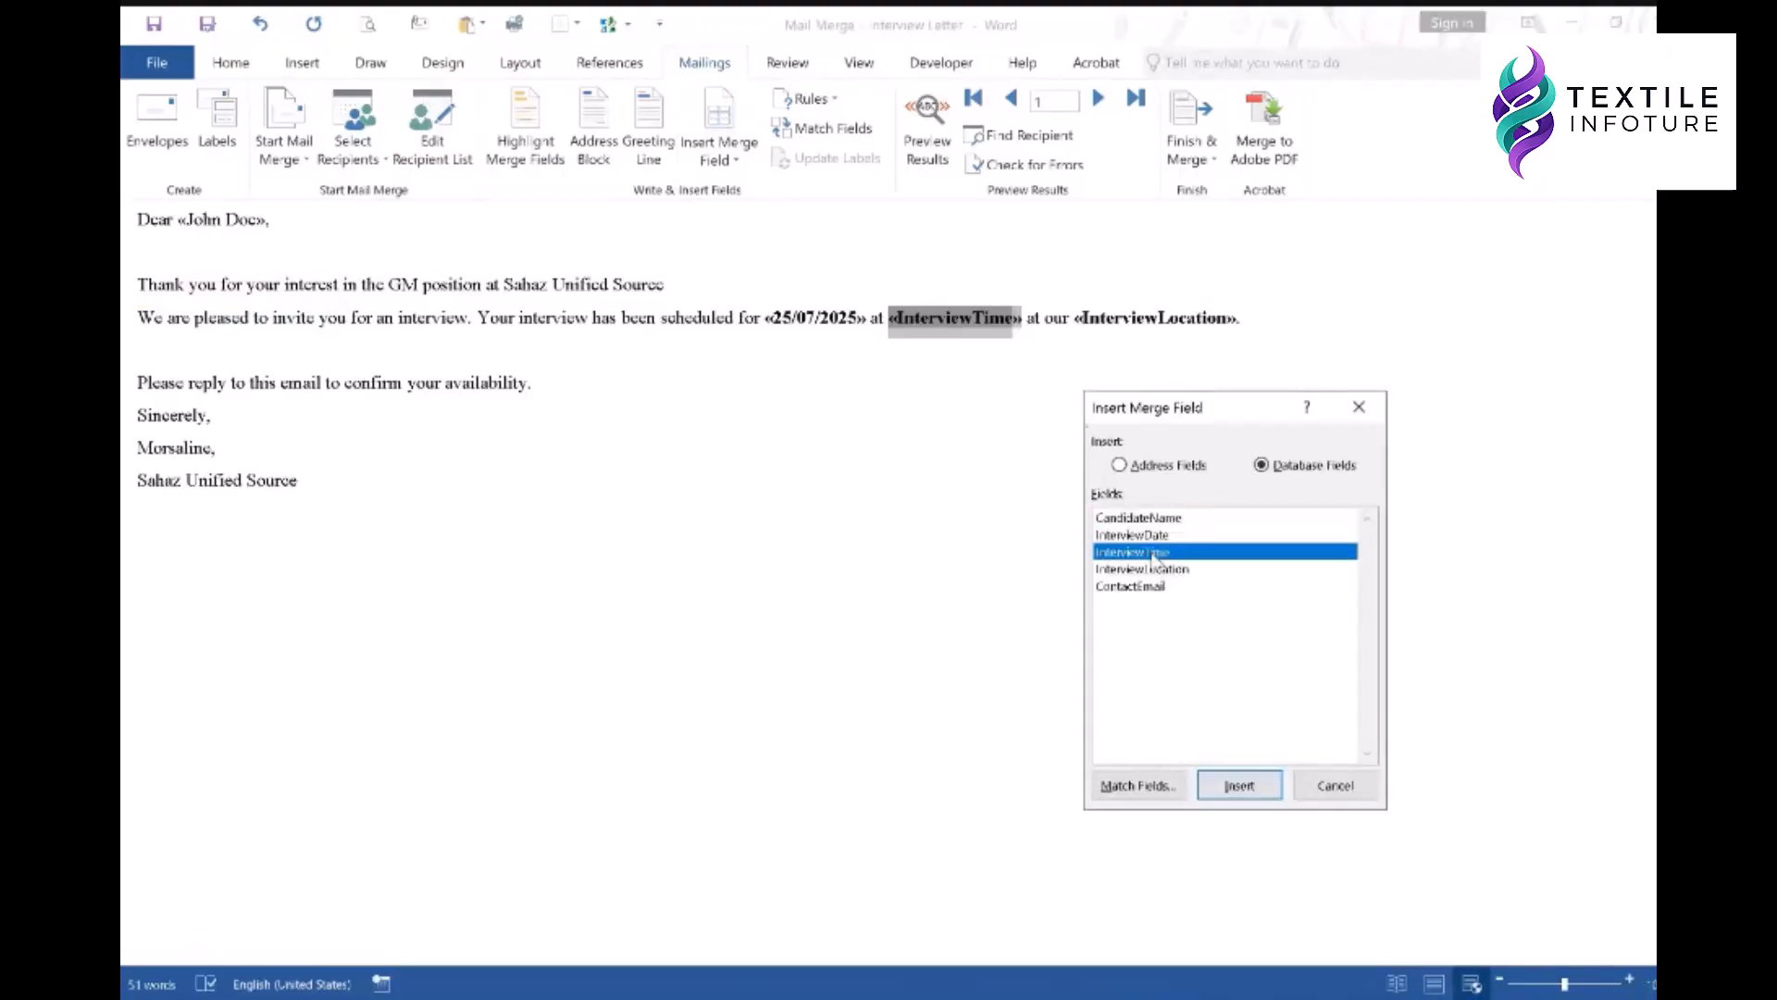
left_click(1159, 787)
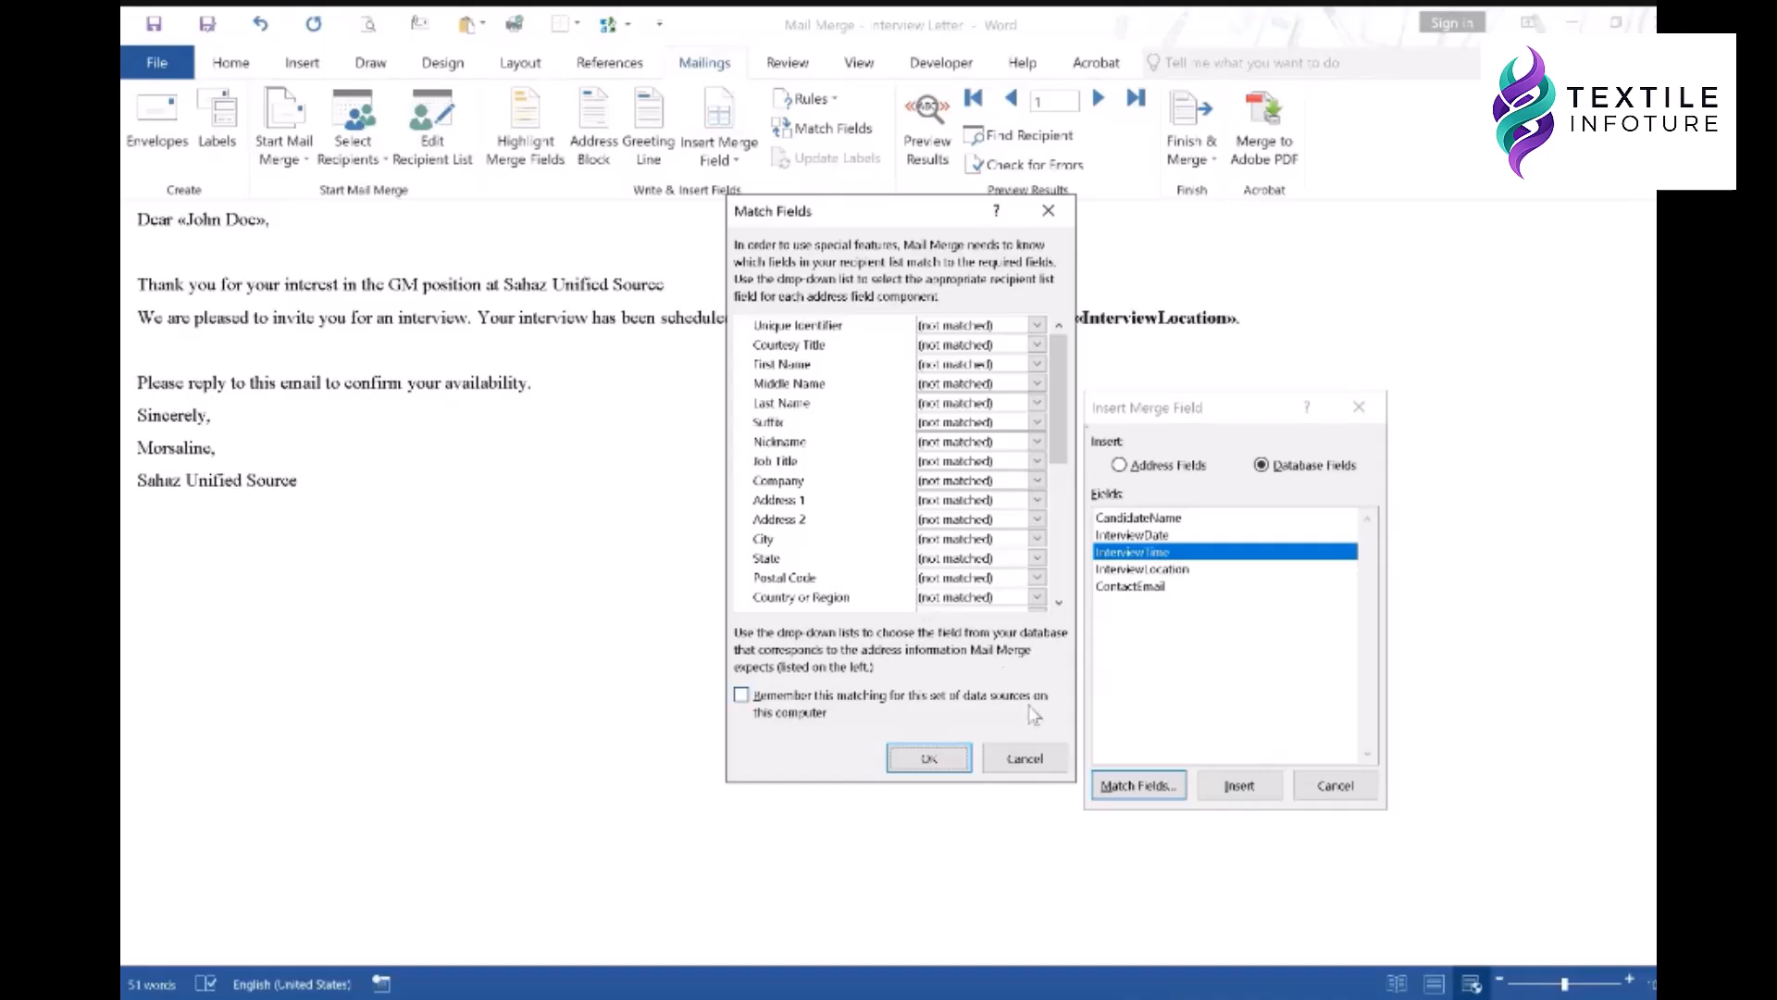
left_click(1025, 759)
left_click(1239, 785)
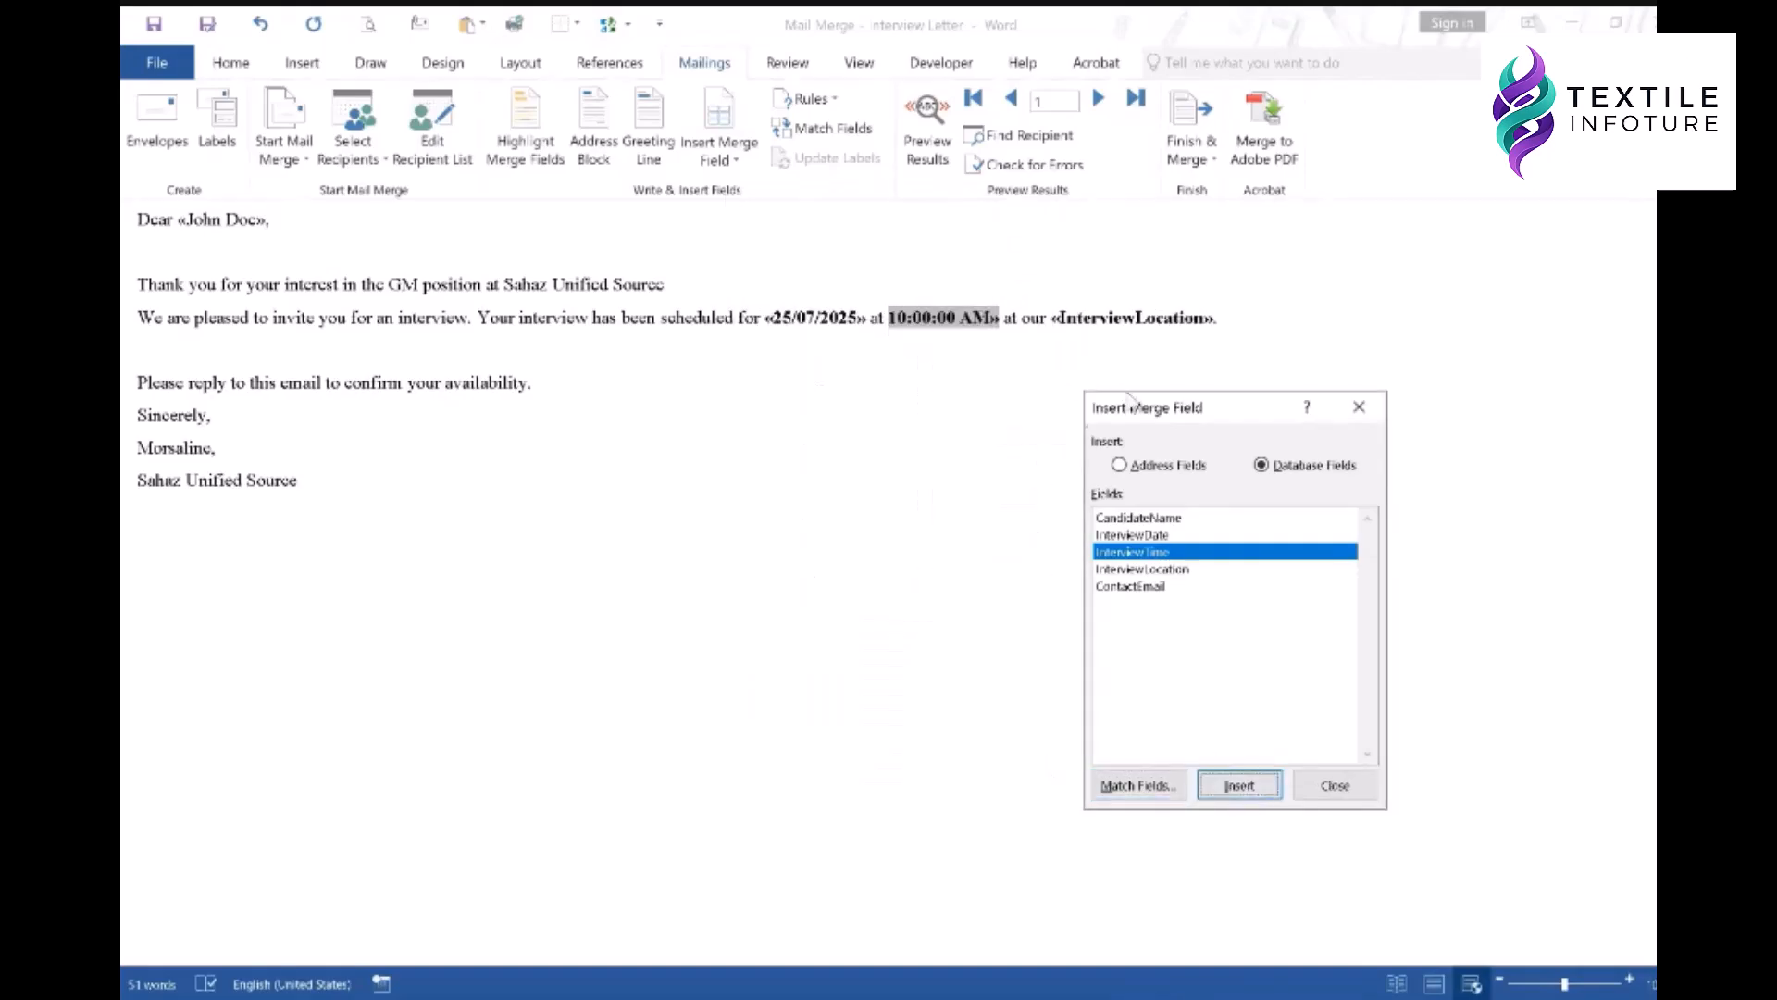
left_click(1360, 408)
left_click_drag(1063, 317, 1144, 319)
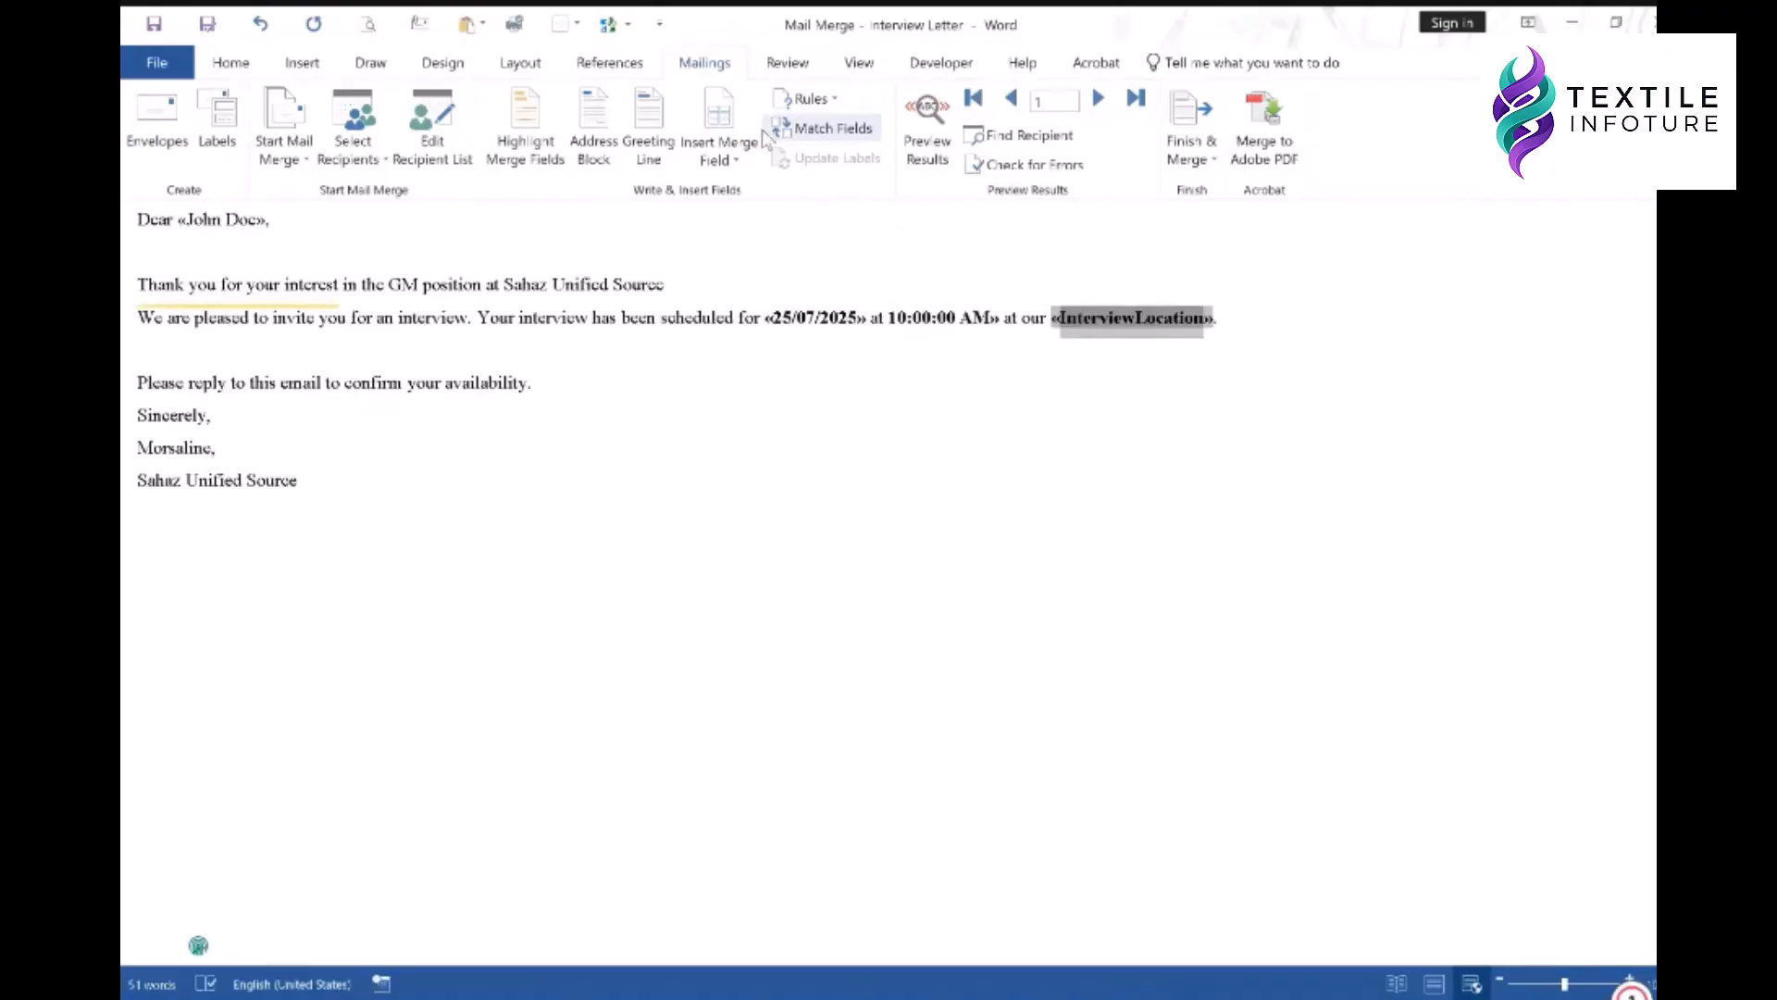
left_click(721, 109)
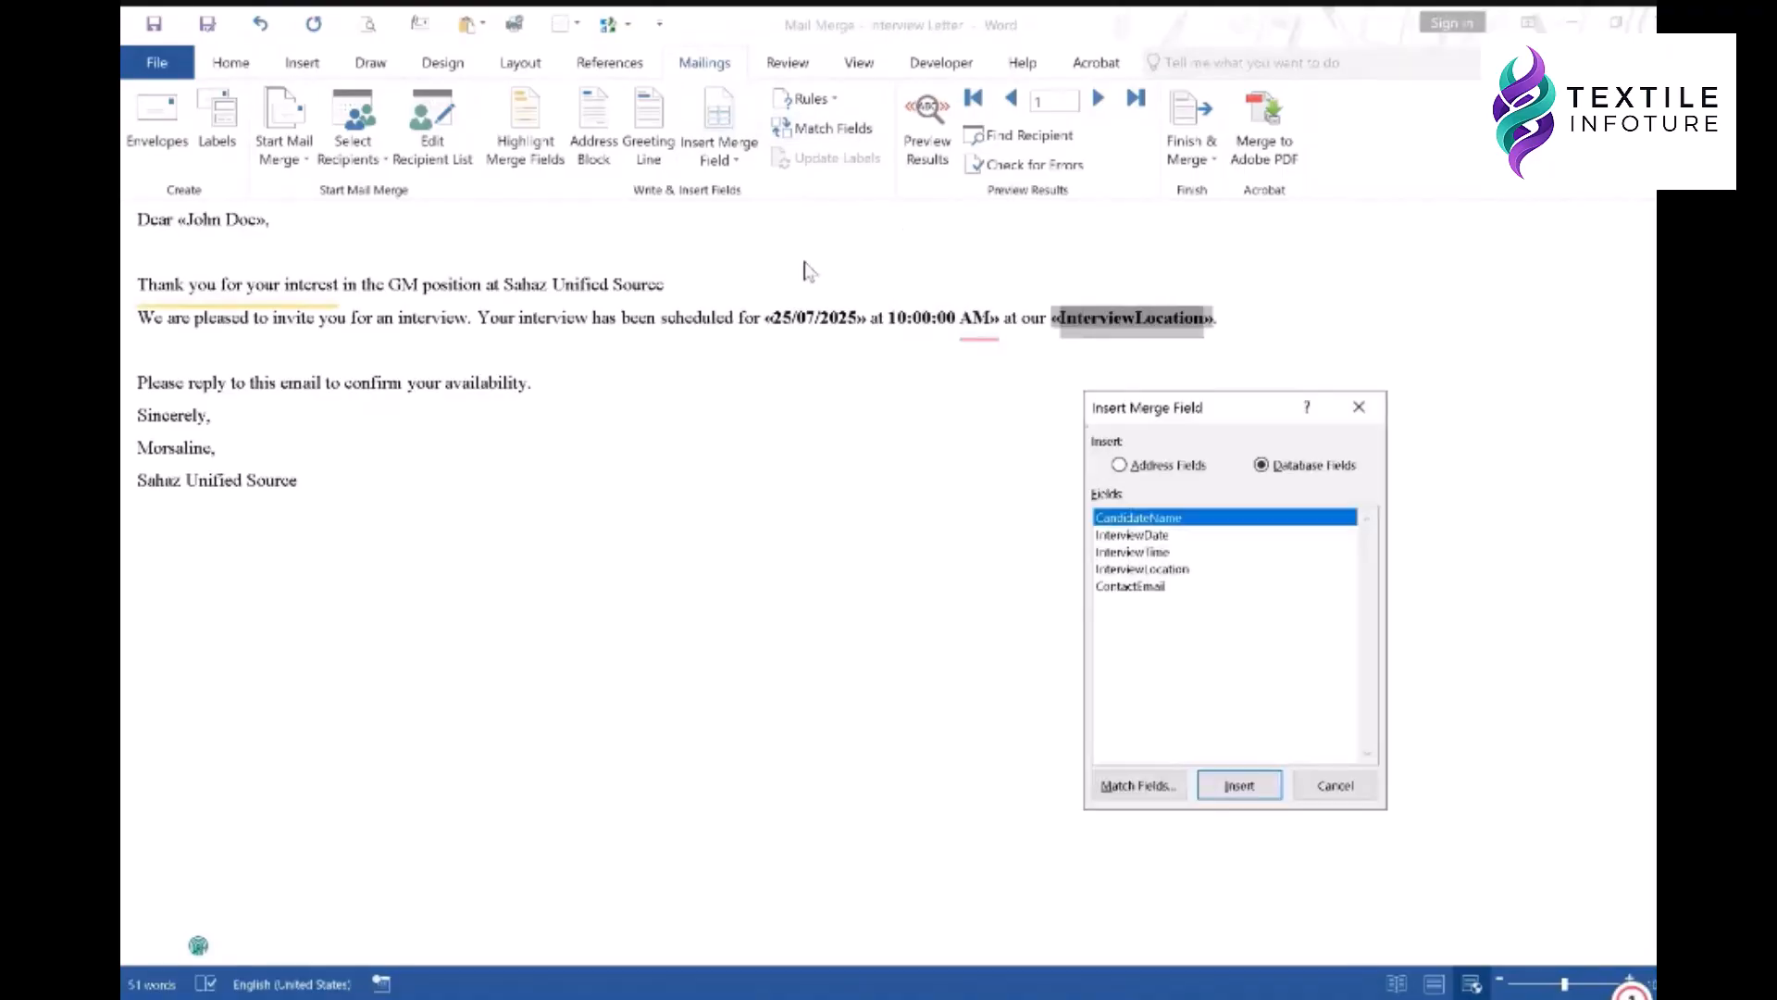
left_click(1157, 570)
left_click(1241, 785)
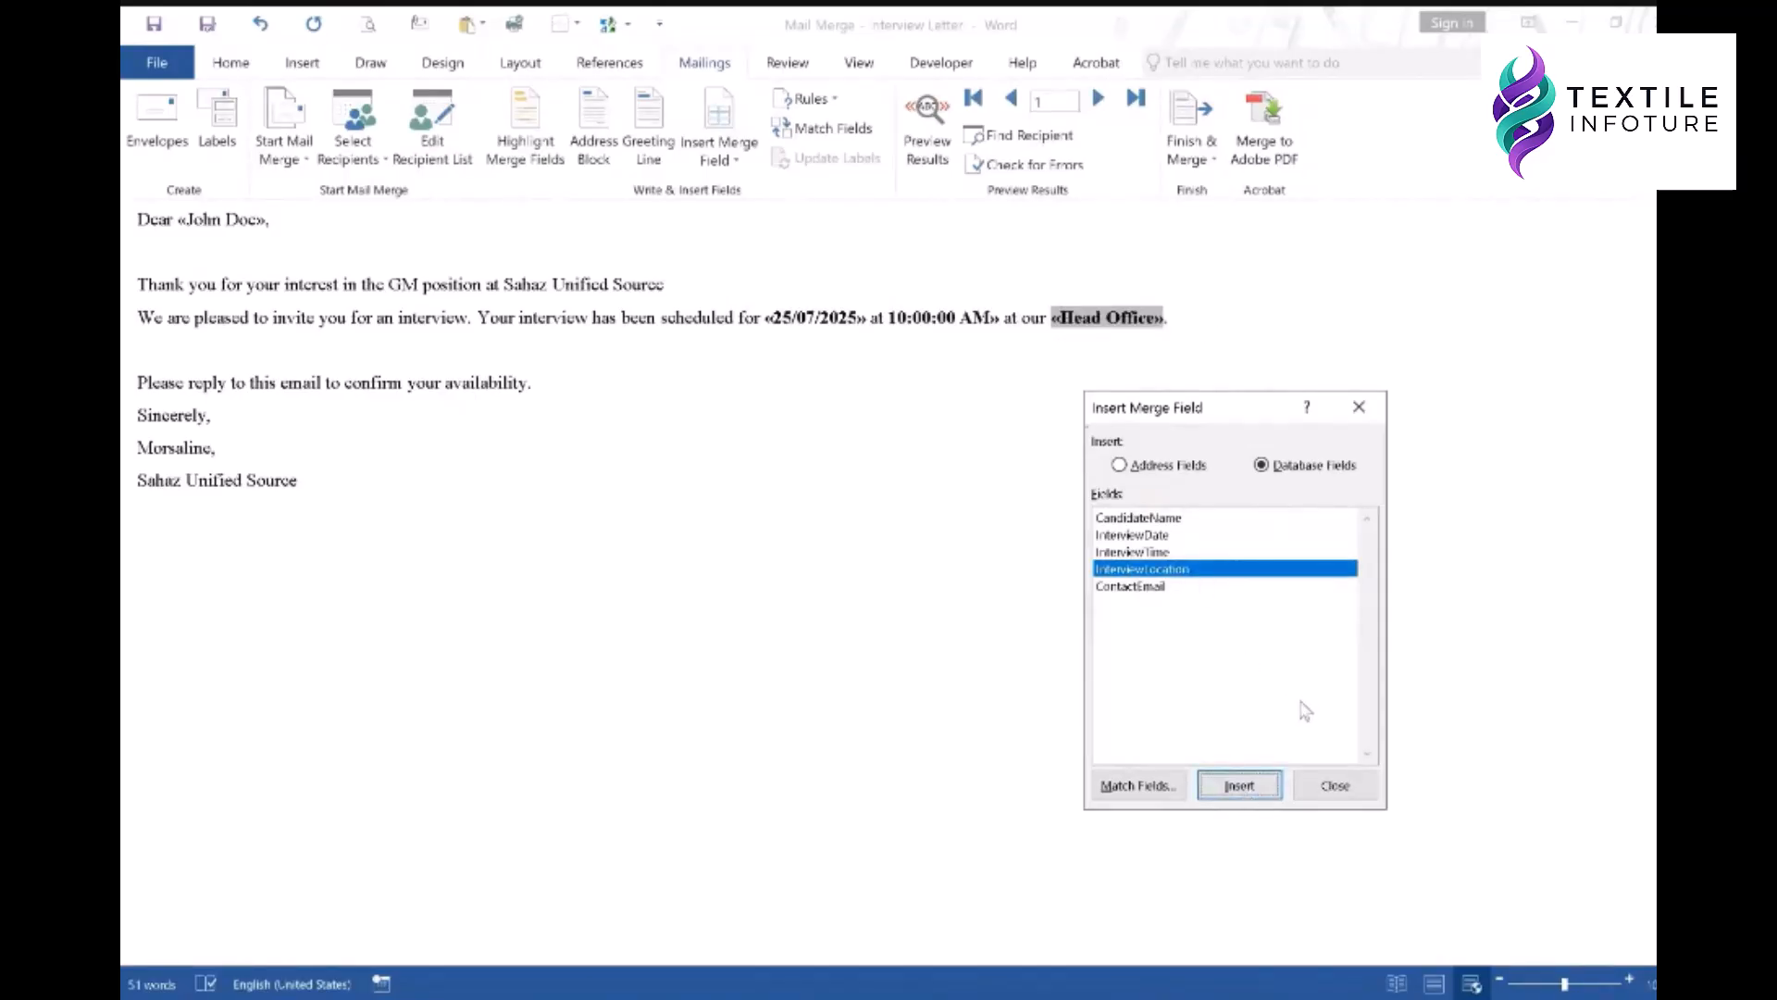
left_click(1333, 785)
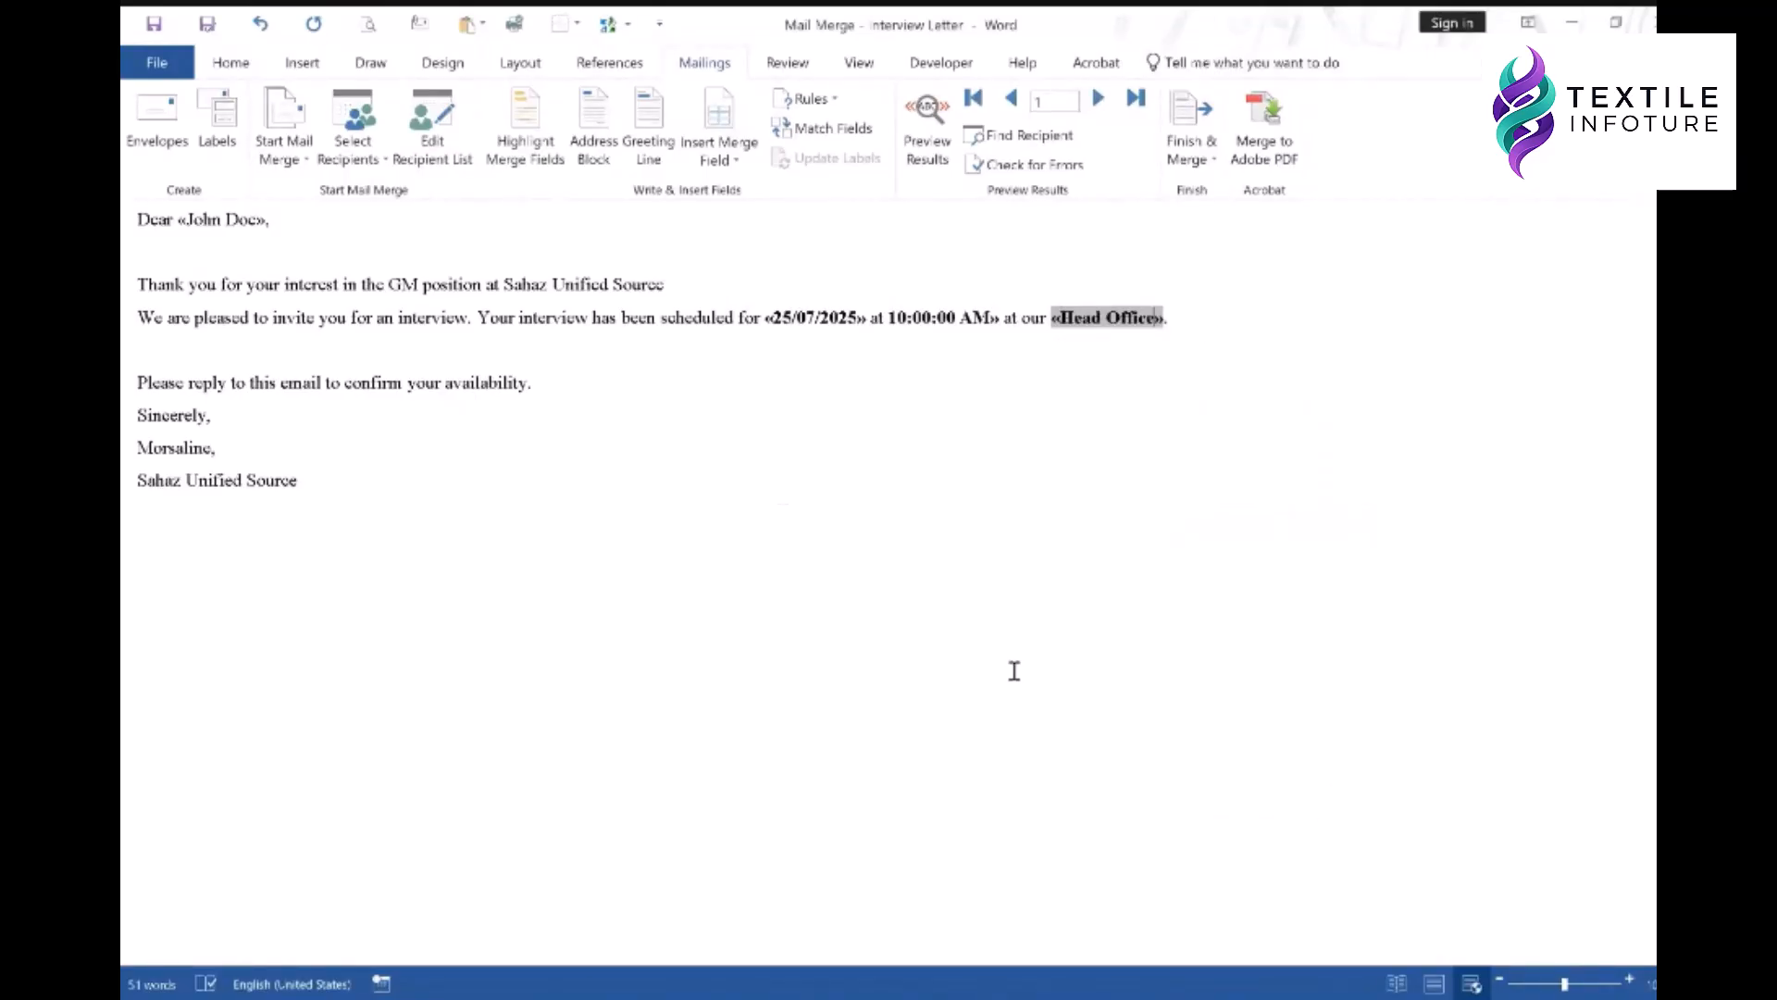
left_click(537, 256)
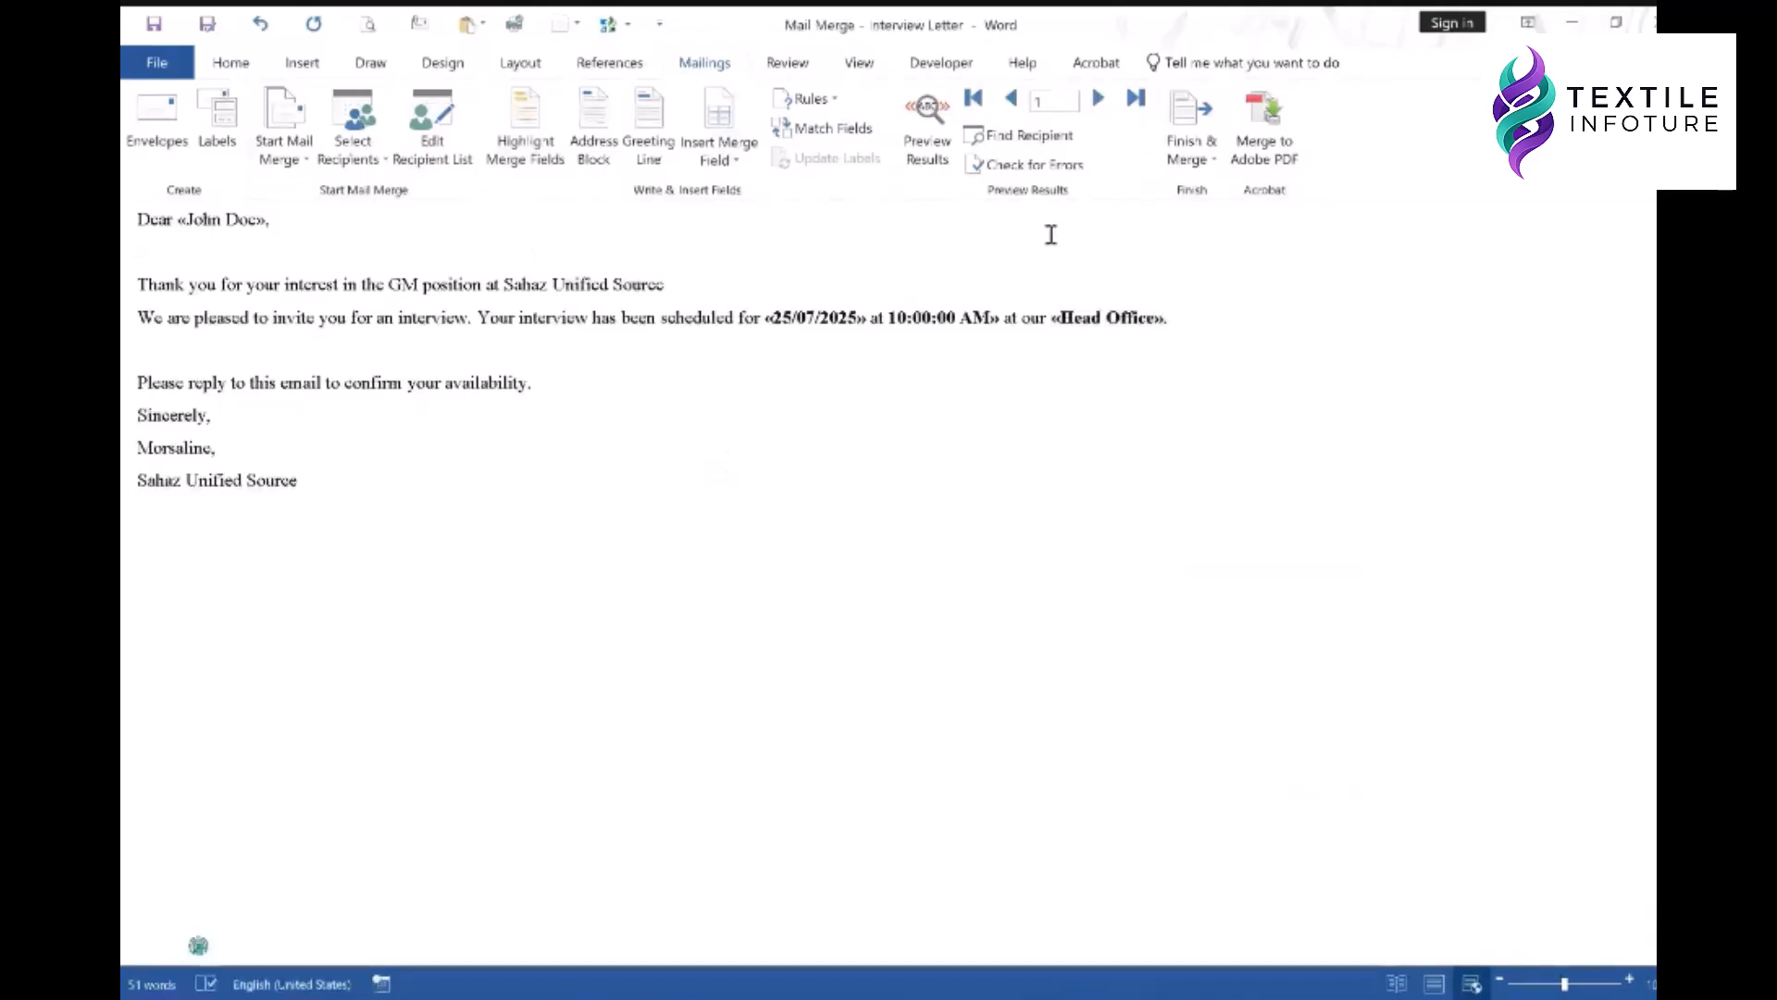
- Email the merged letter as HTML to each ContactEmail, subject 'You are invited for the interview', then switch to Outlook
left_click(1192, 134)
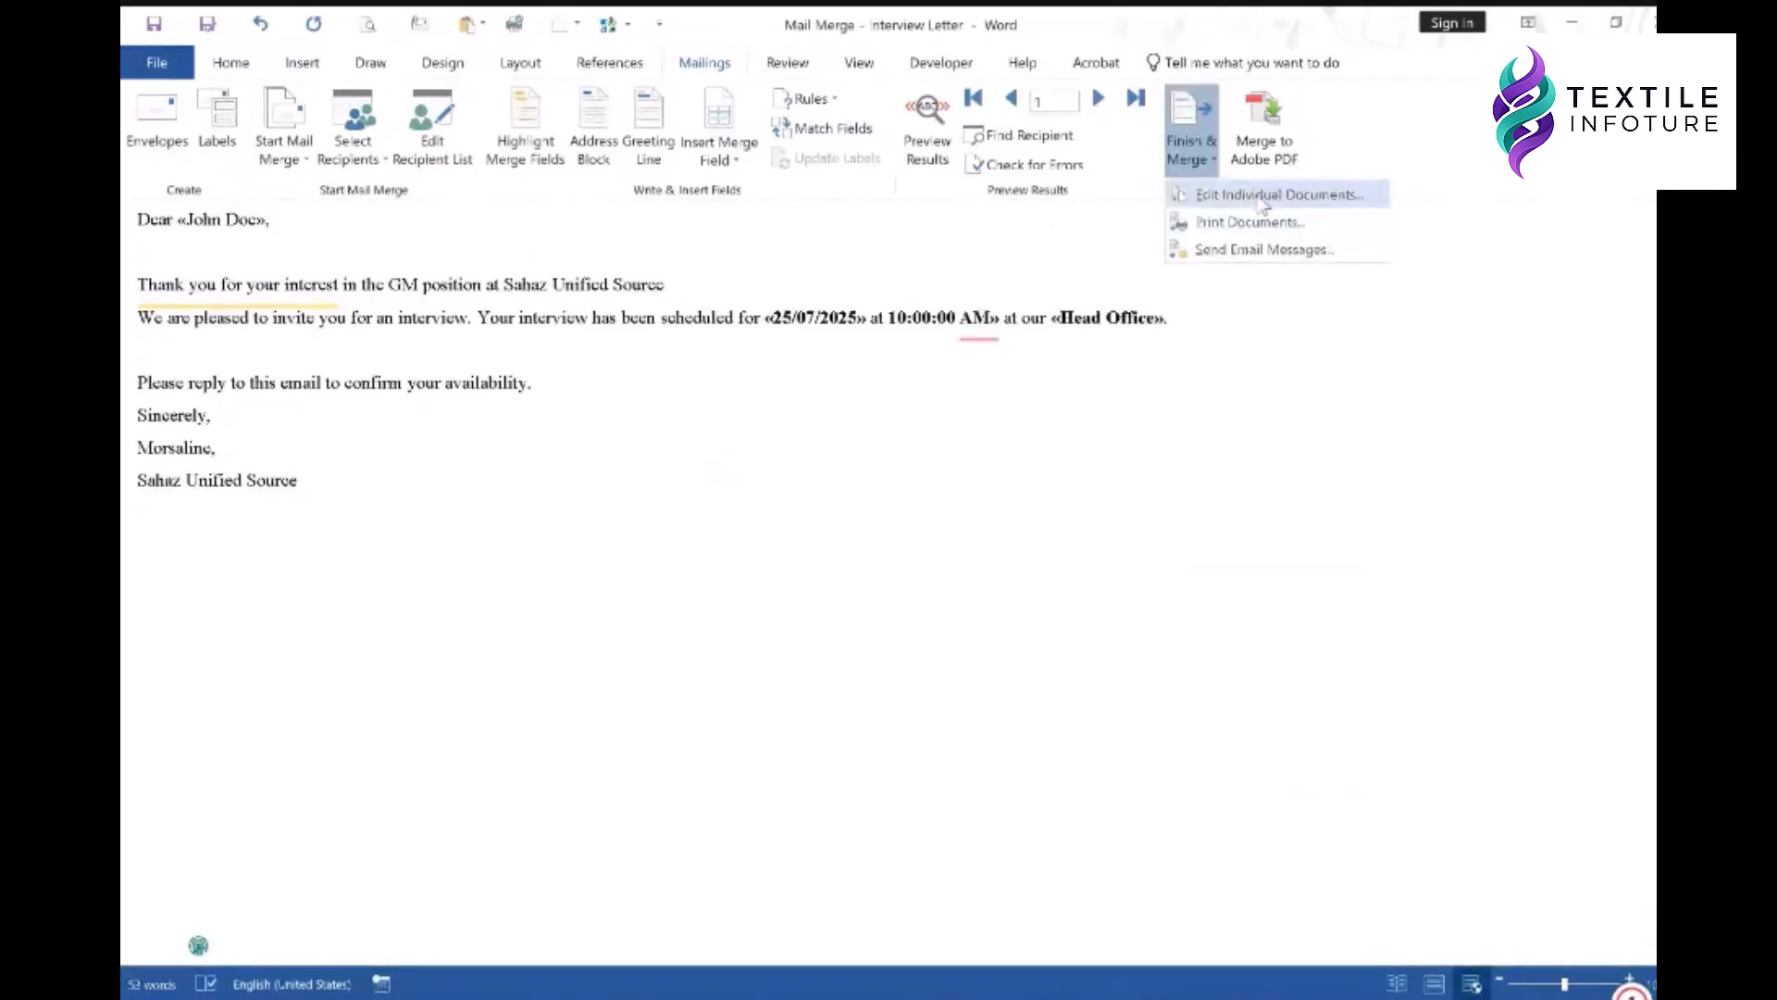
left_click(1260, 250)
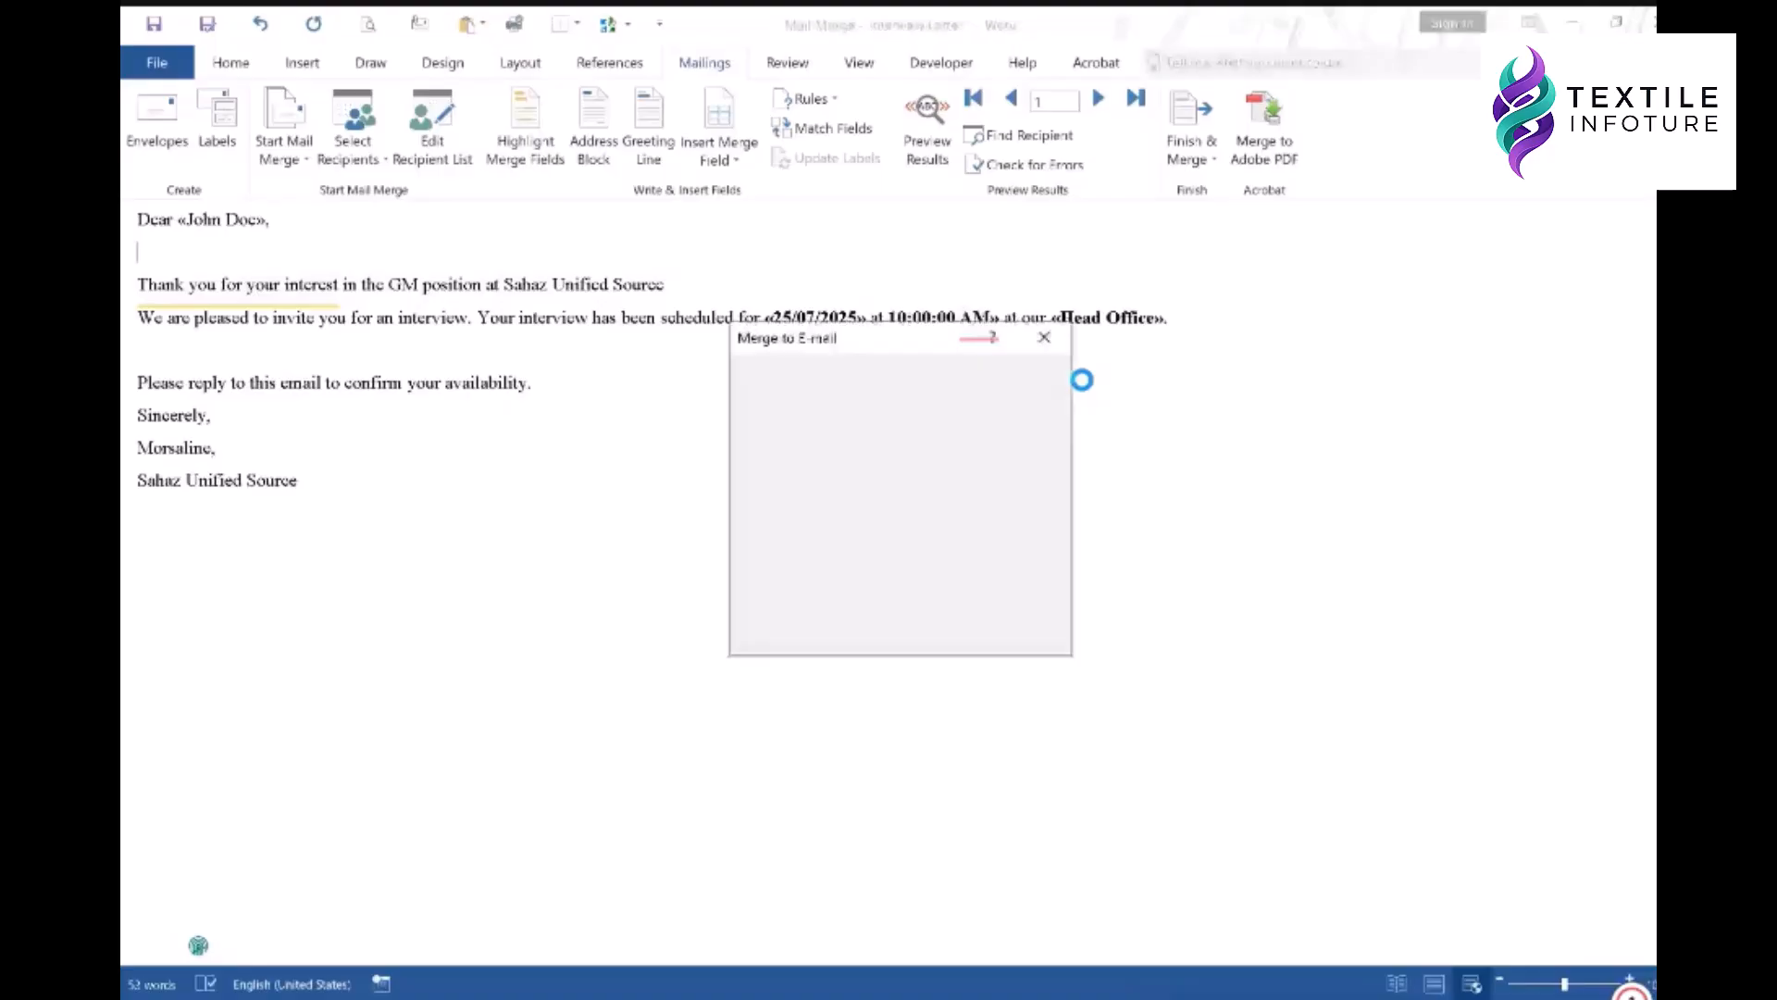
left_click(889, 407)
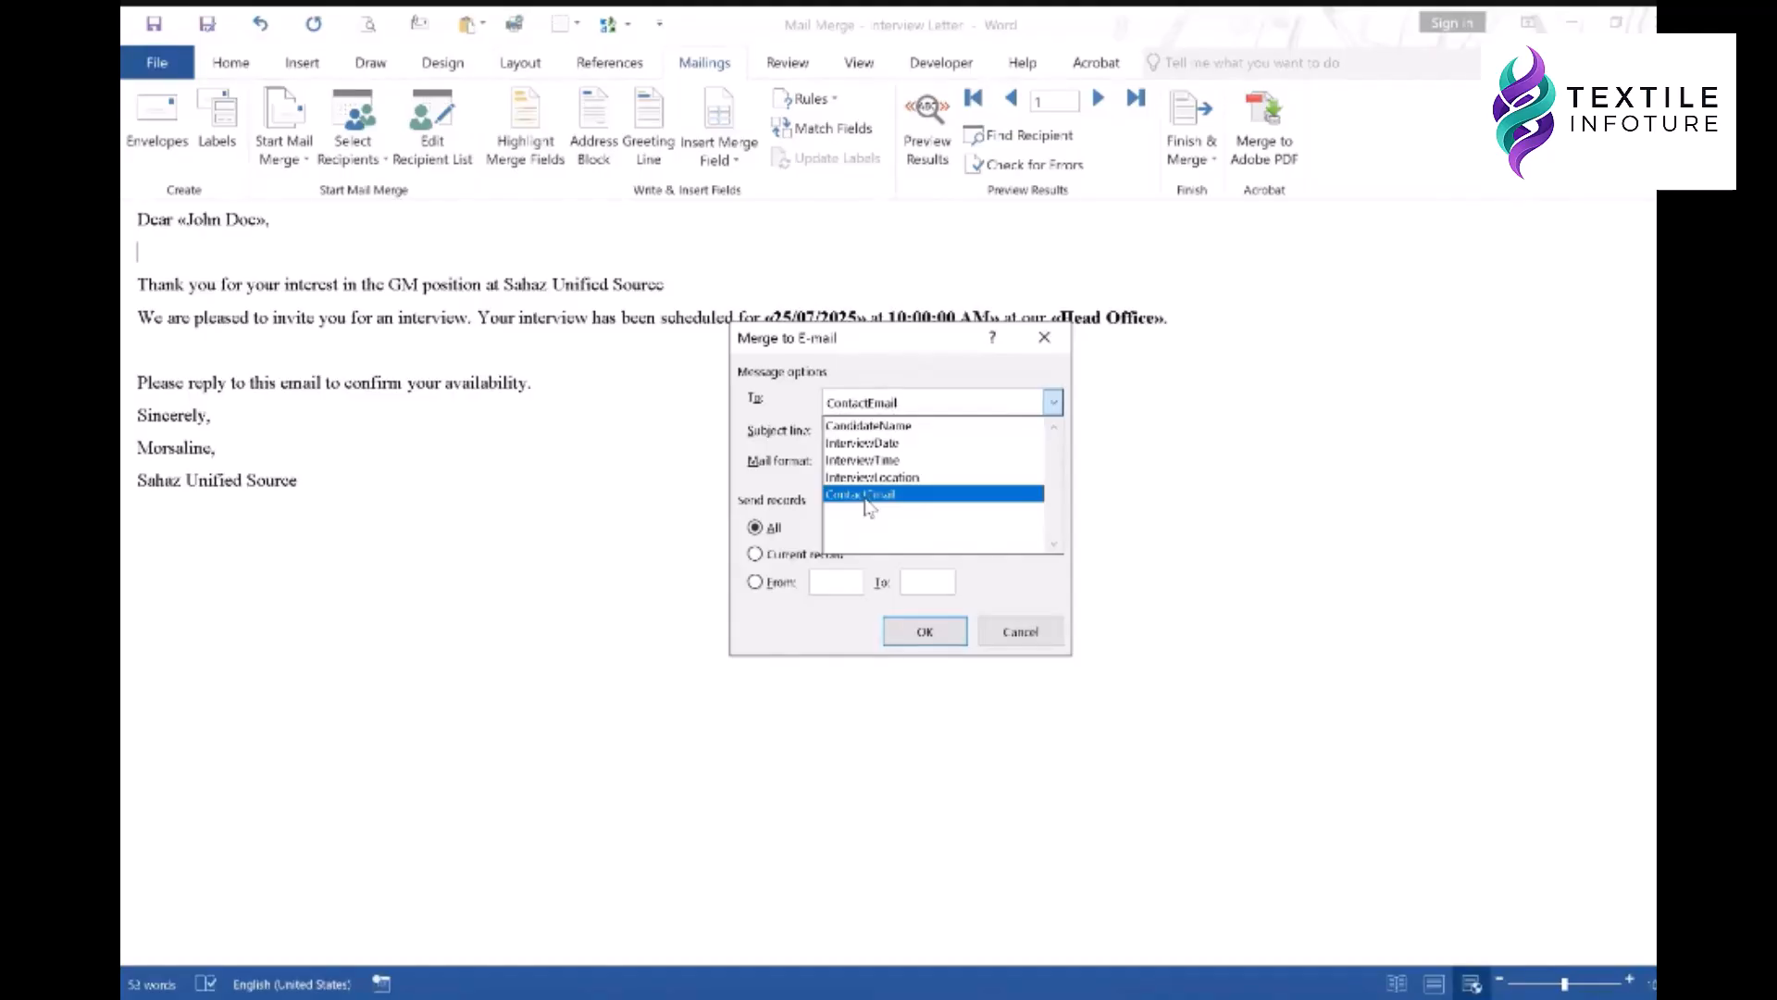
left_click(866, 496)
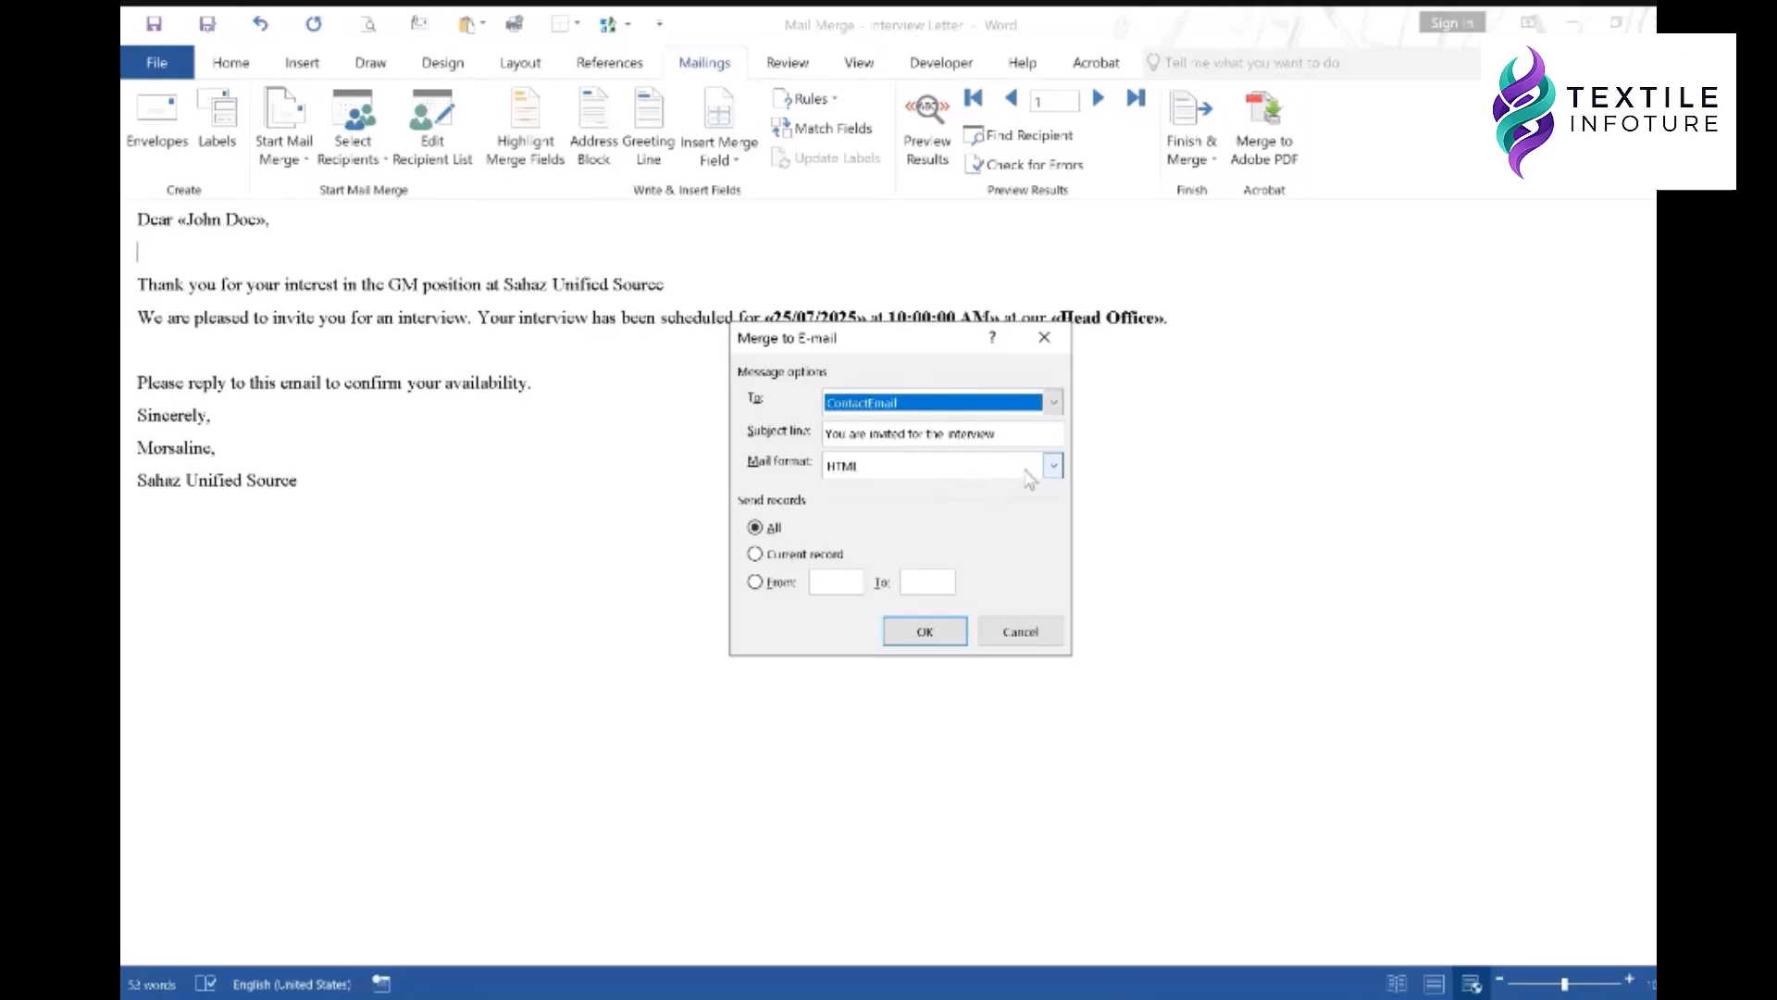
left_click(1054, 467)
left_click(903, 523)
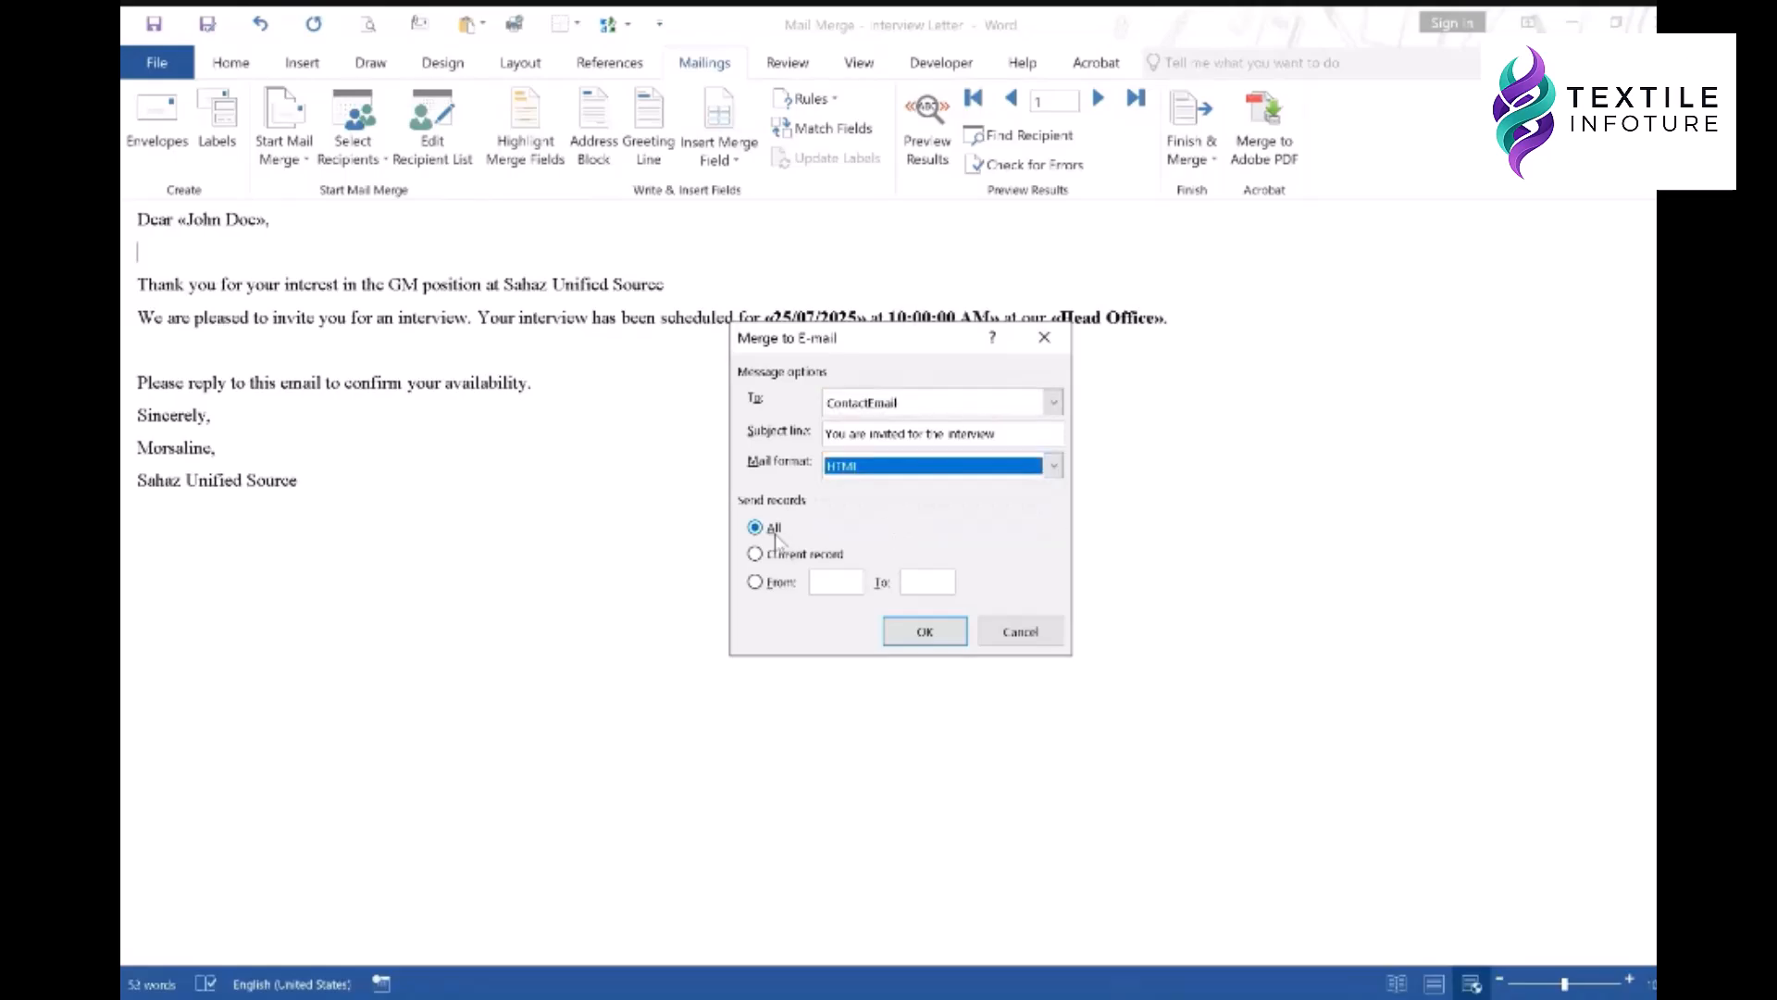
left_click(923, 634)
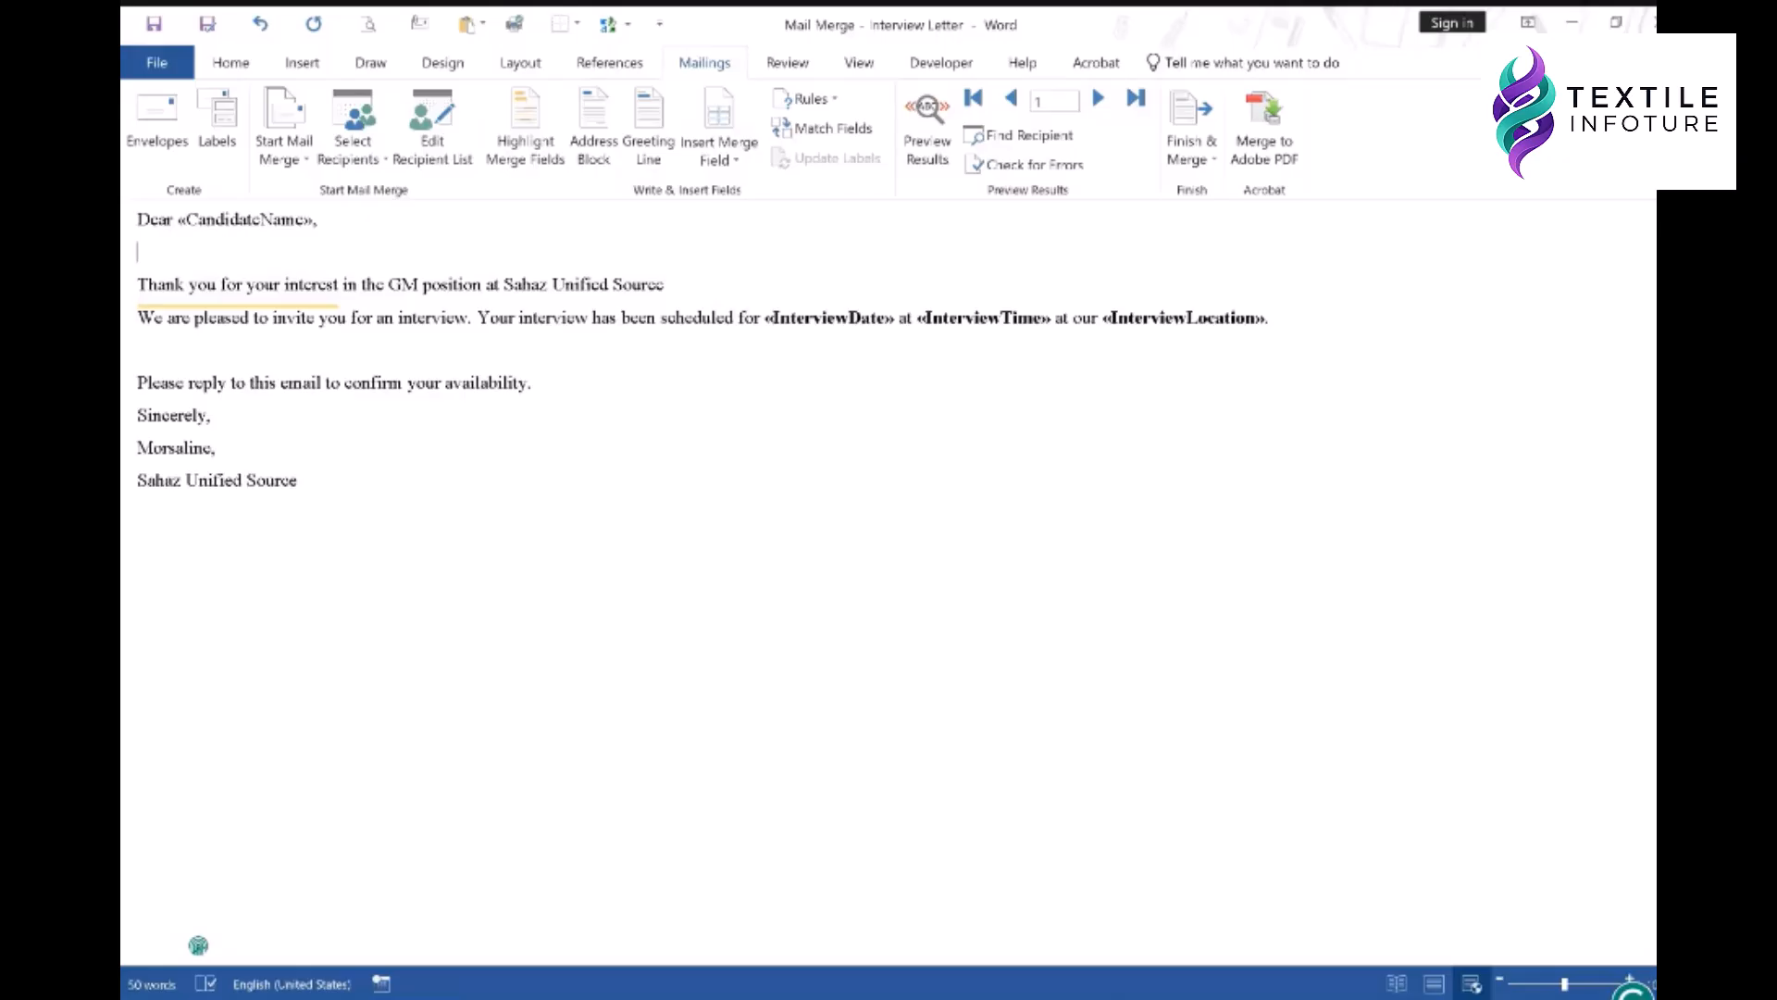
key("alt+Tab")
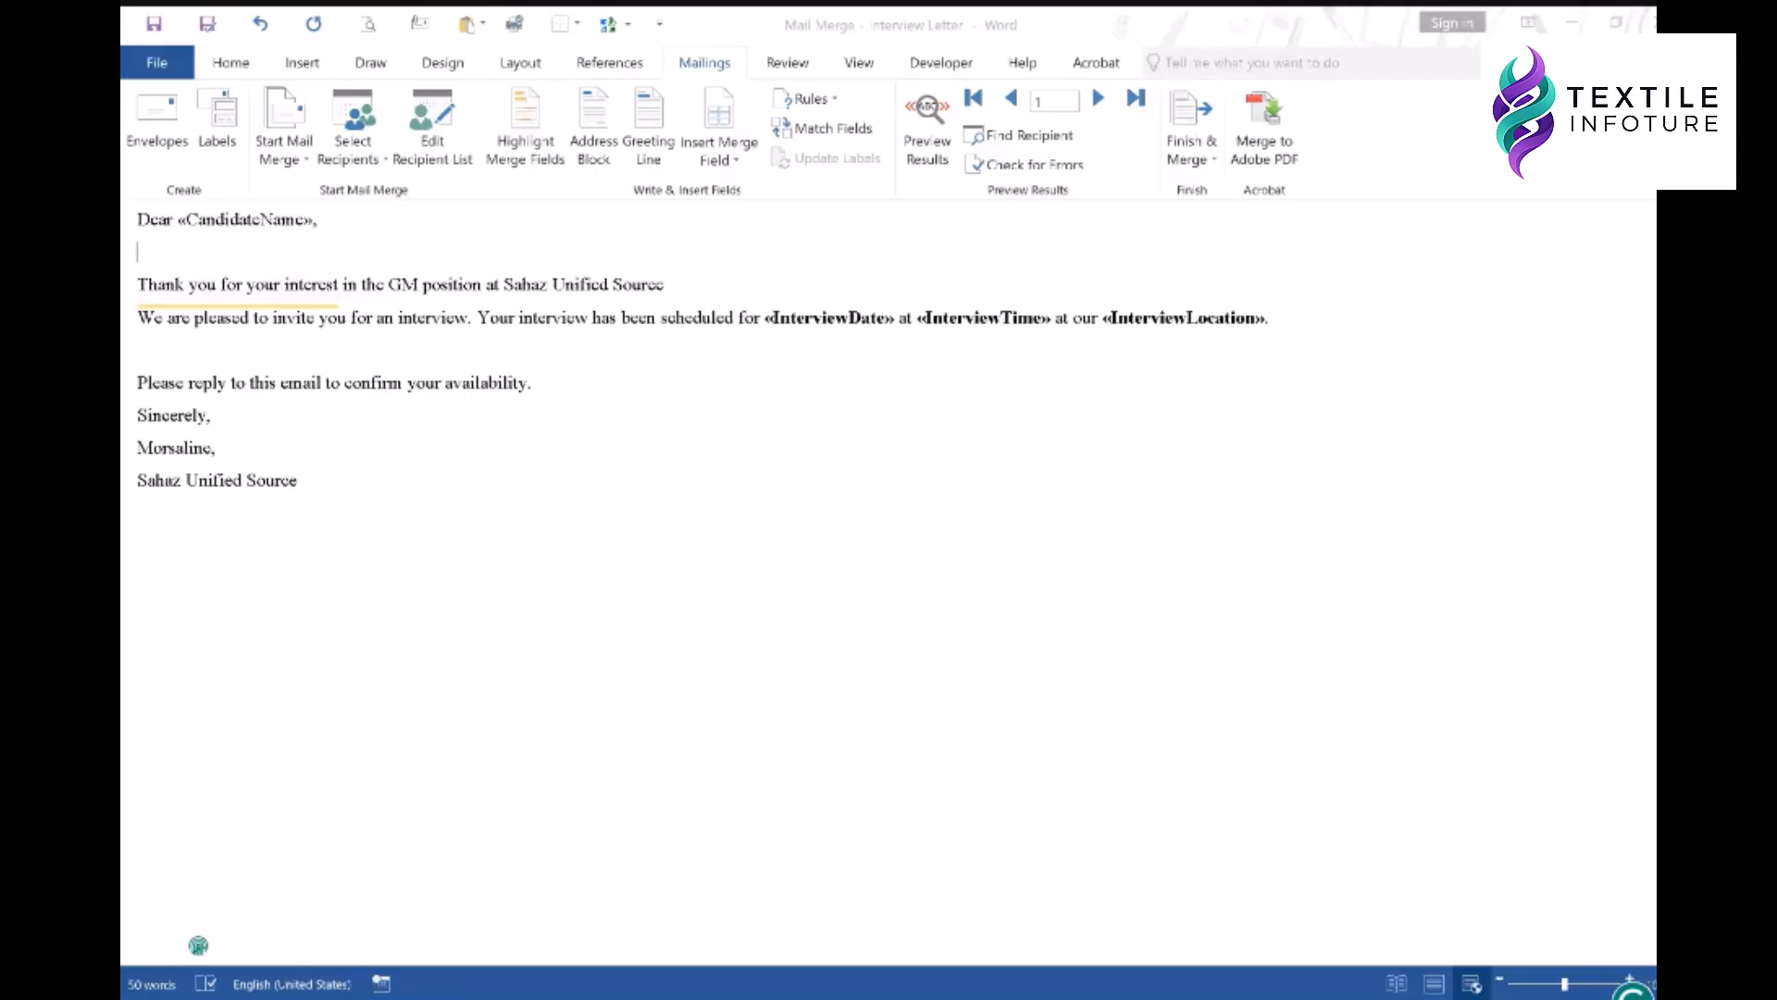
key("alt+Tab")
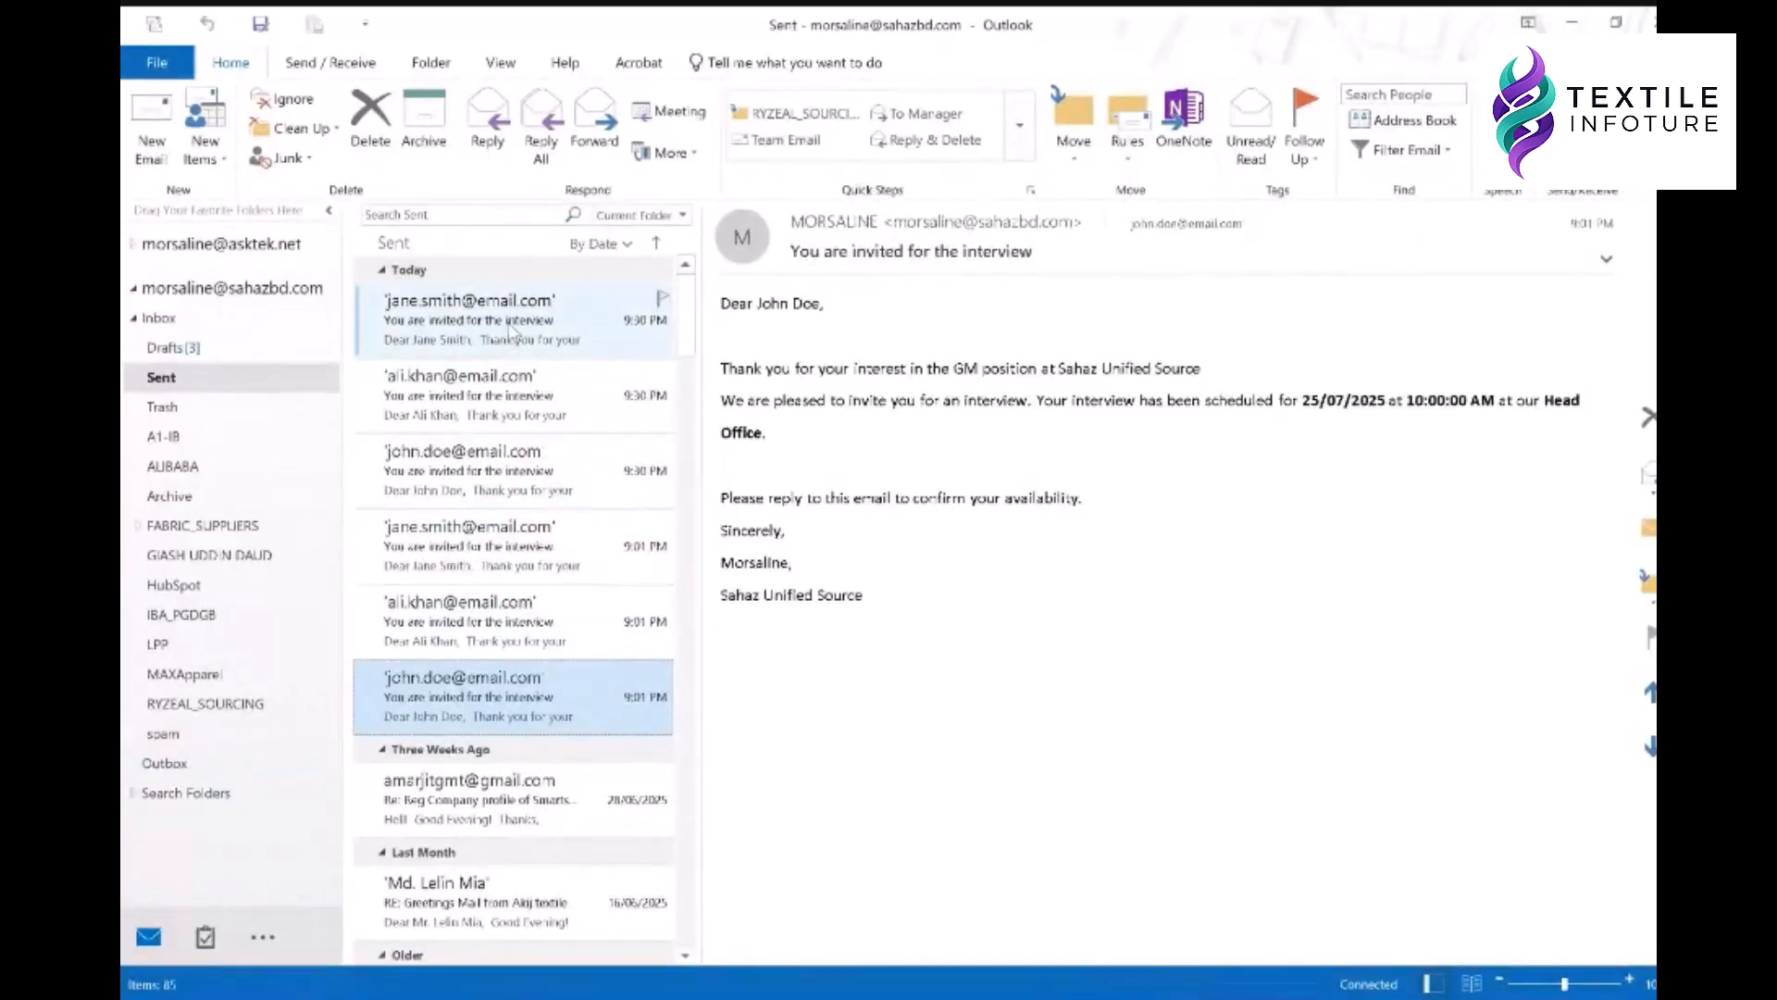
- Read each of the three sent interview emails for their date, time and location, then minimise Outlook
left_click(645, 331)
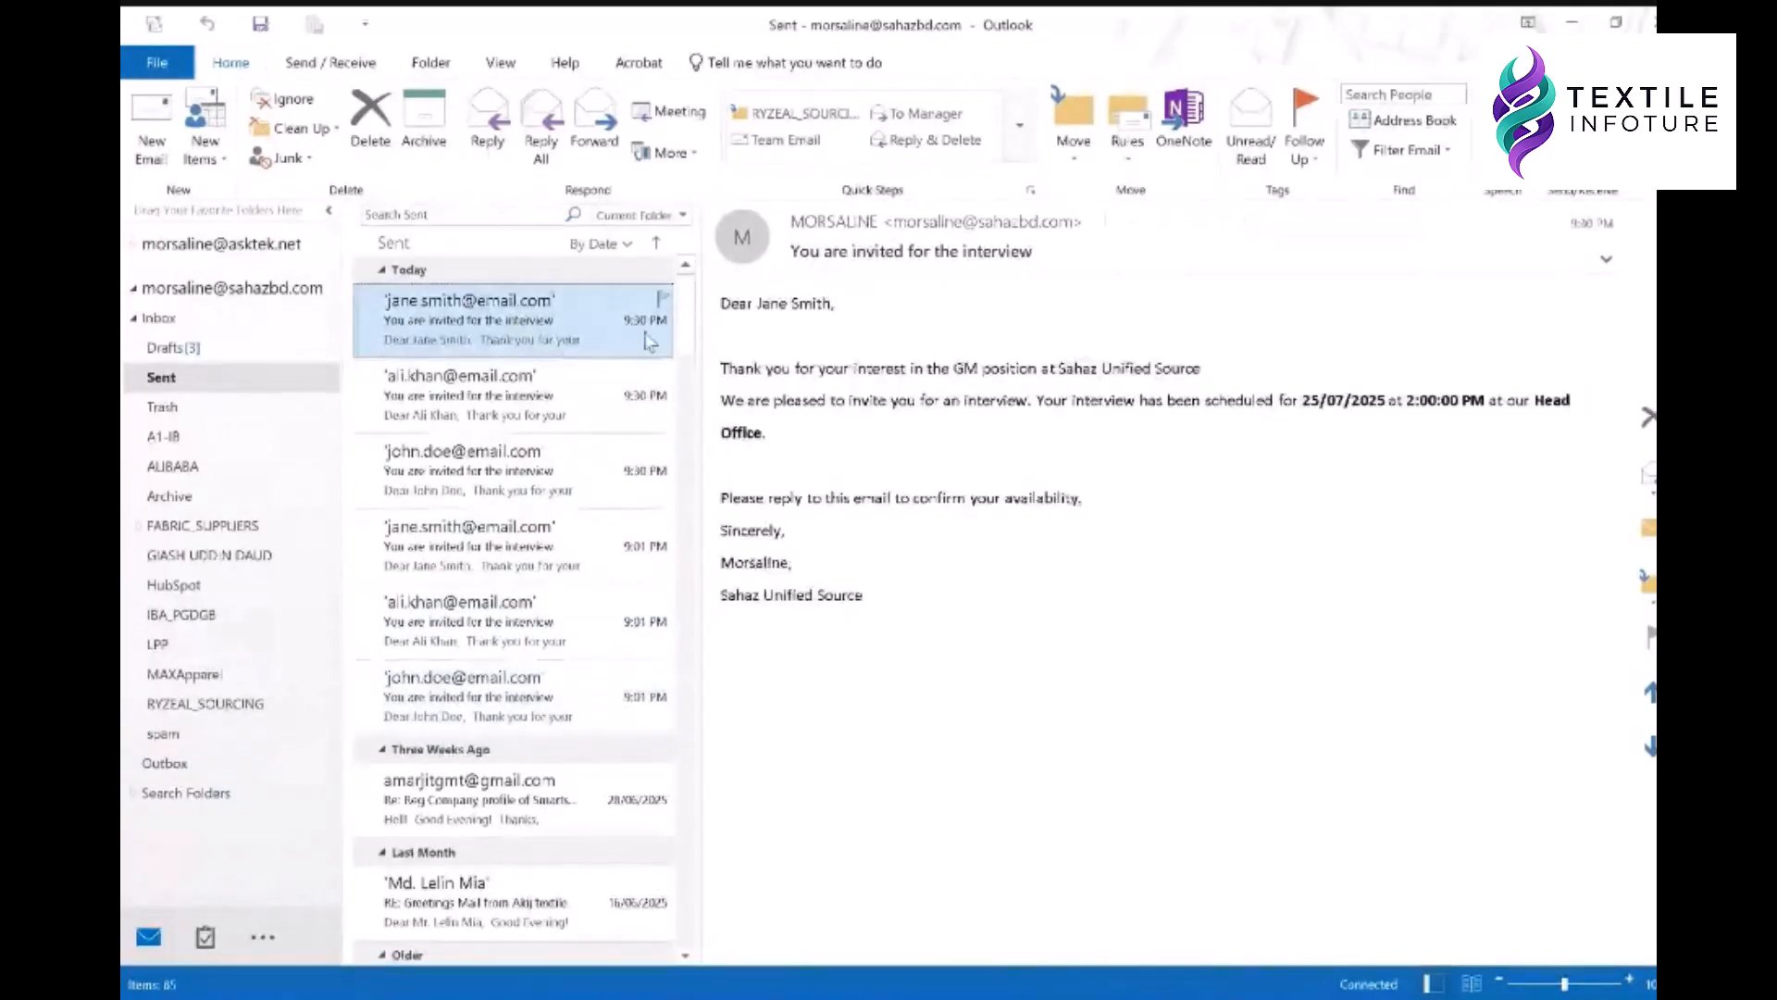
left_click(644, 403)
left_click(588, 467)
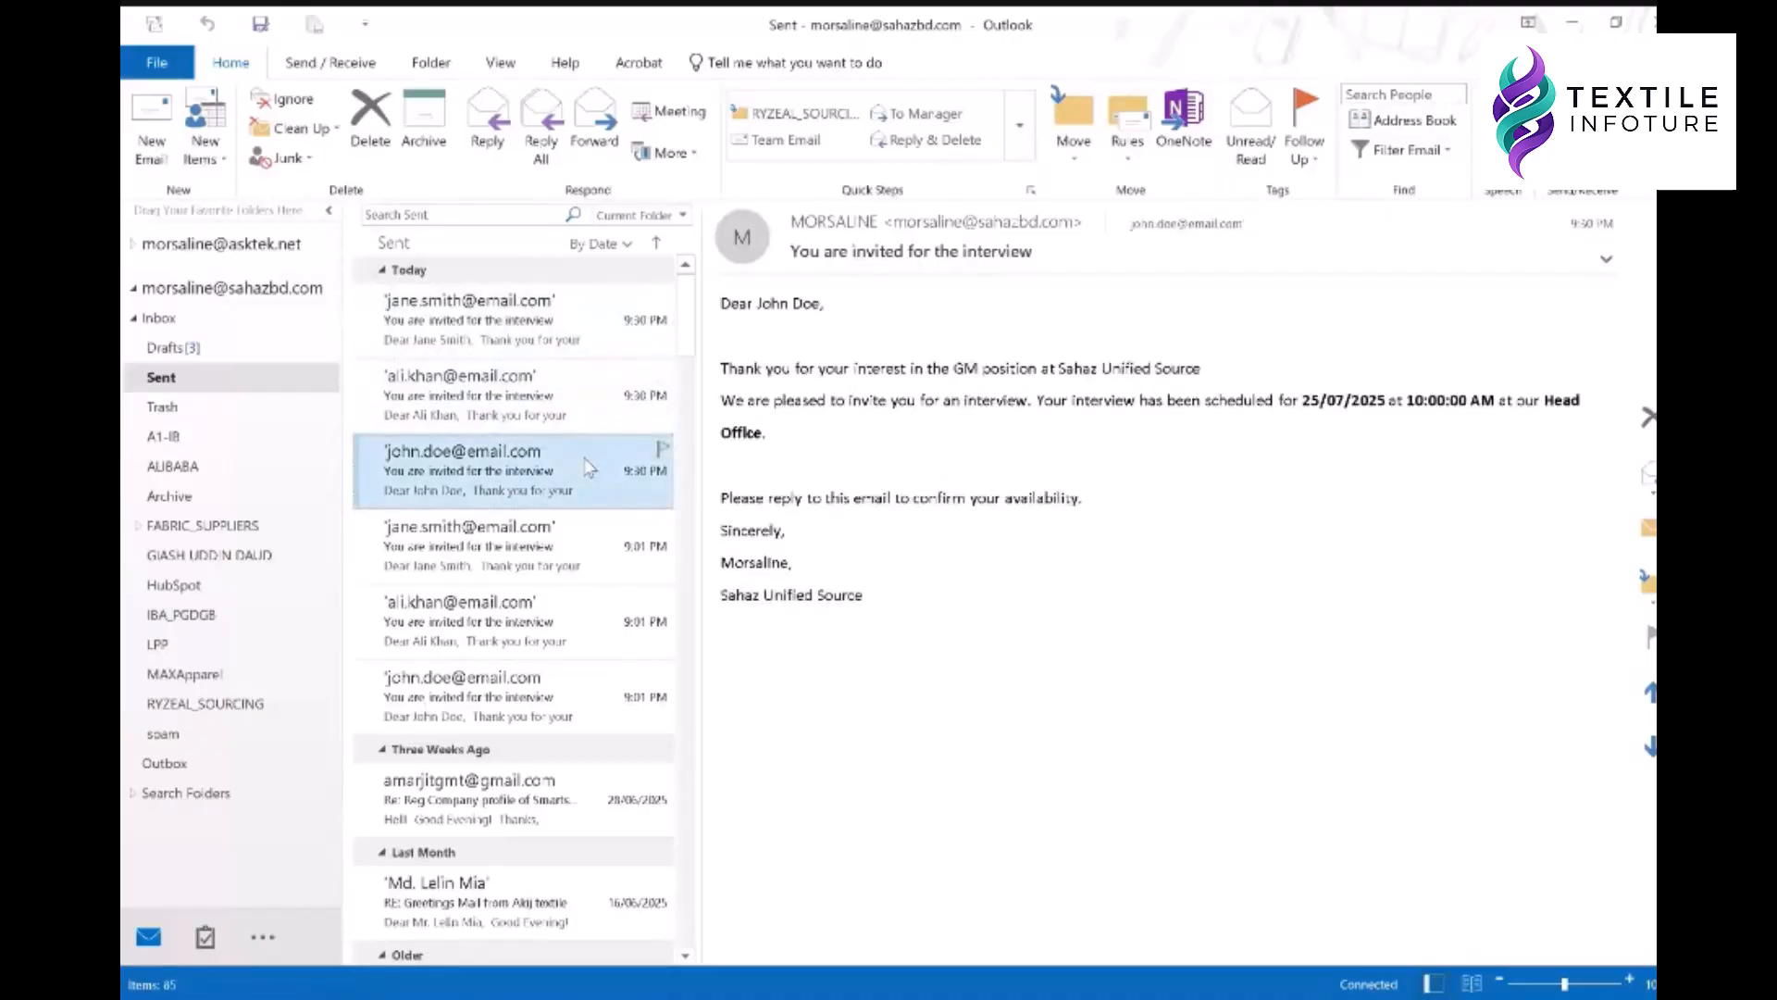
left_click(546, 335)
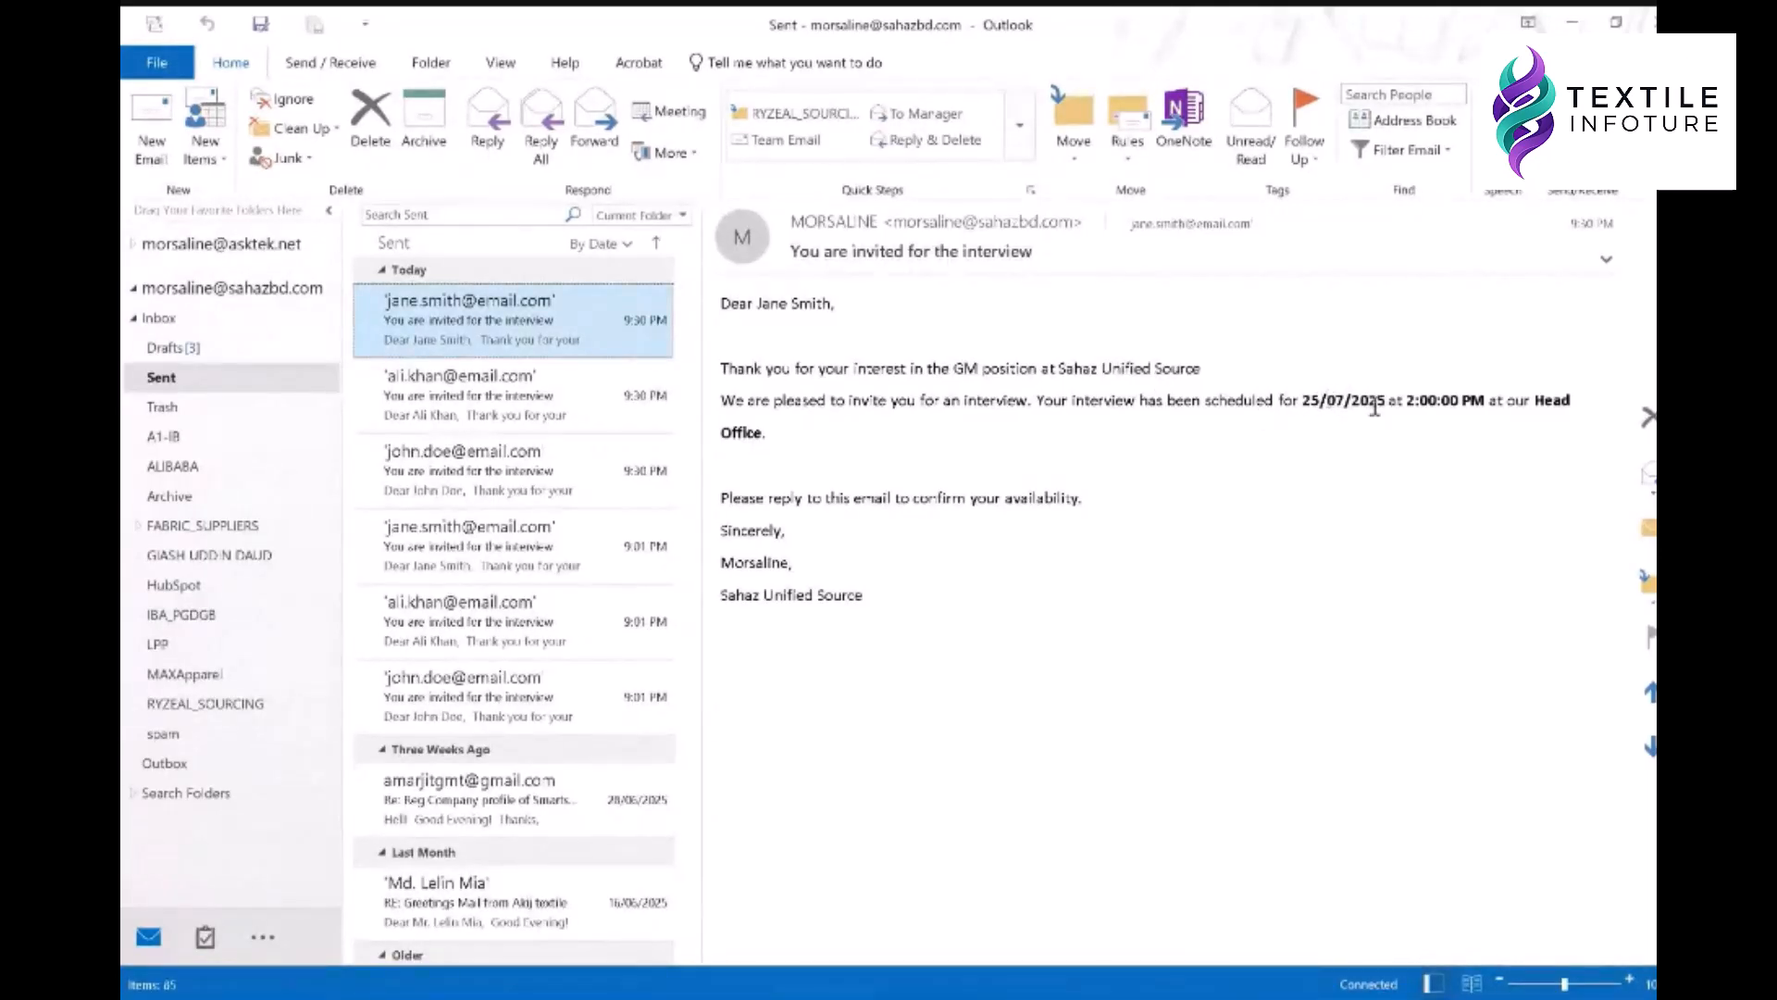
left_click(552, 392)
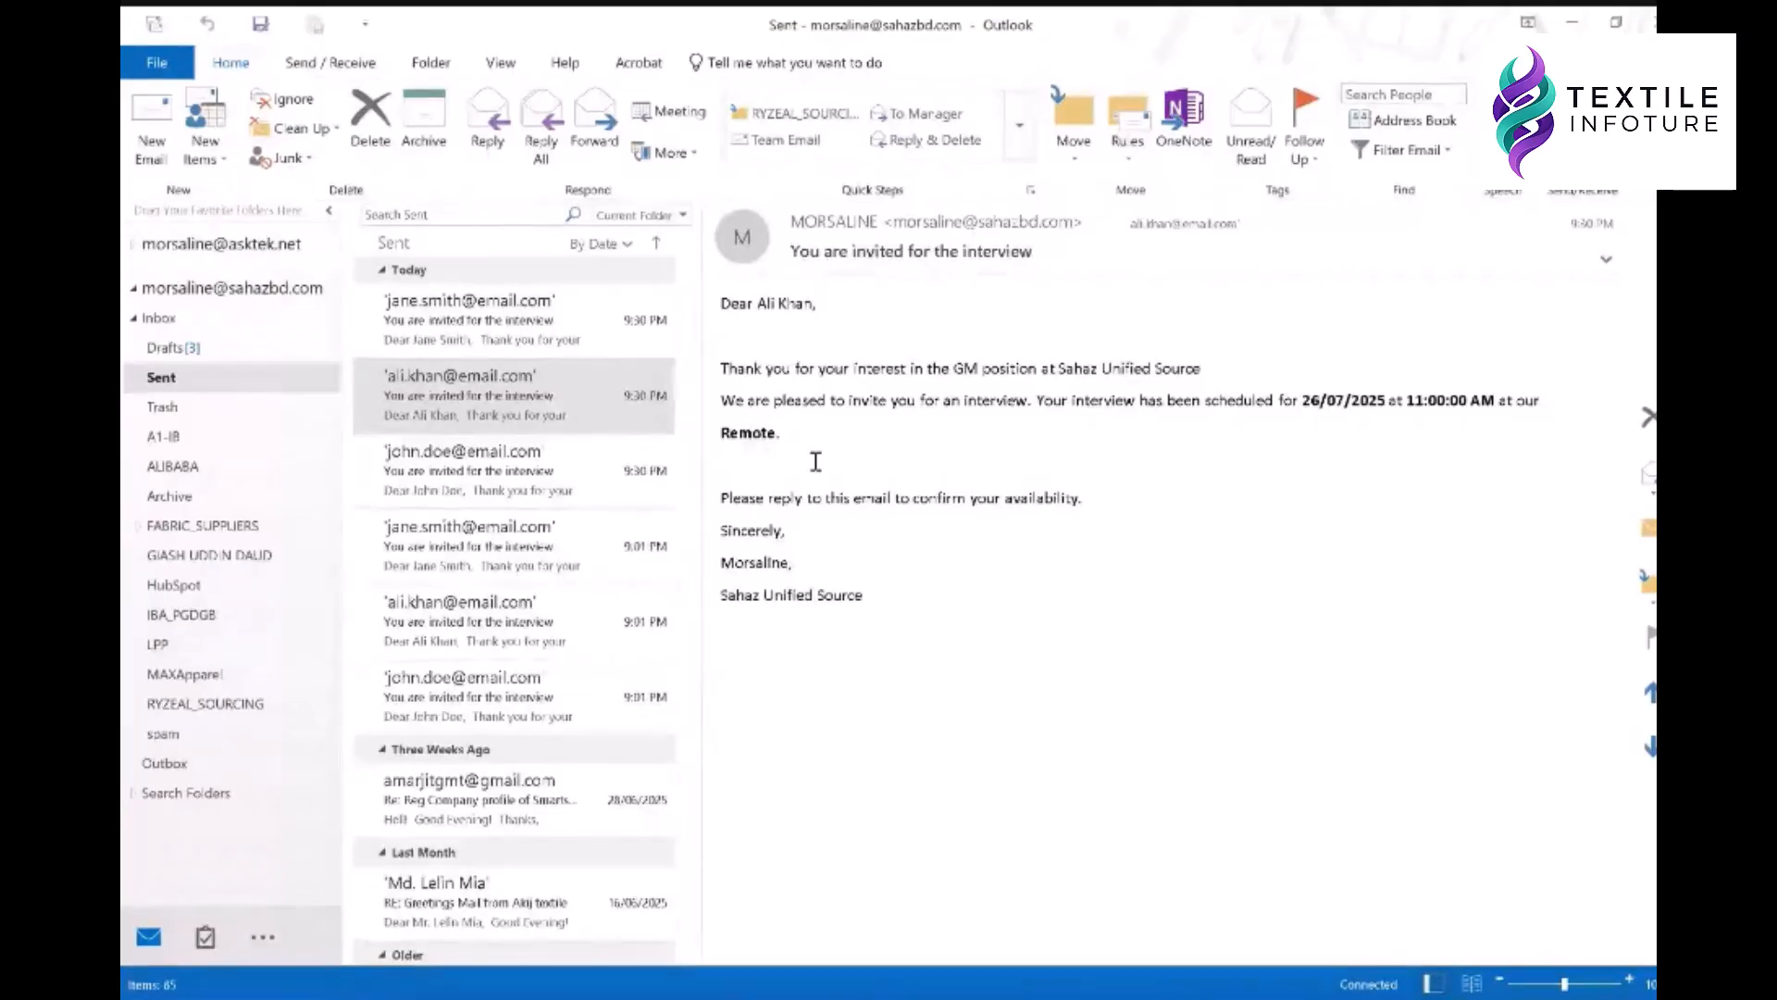
left_click(490, 479)
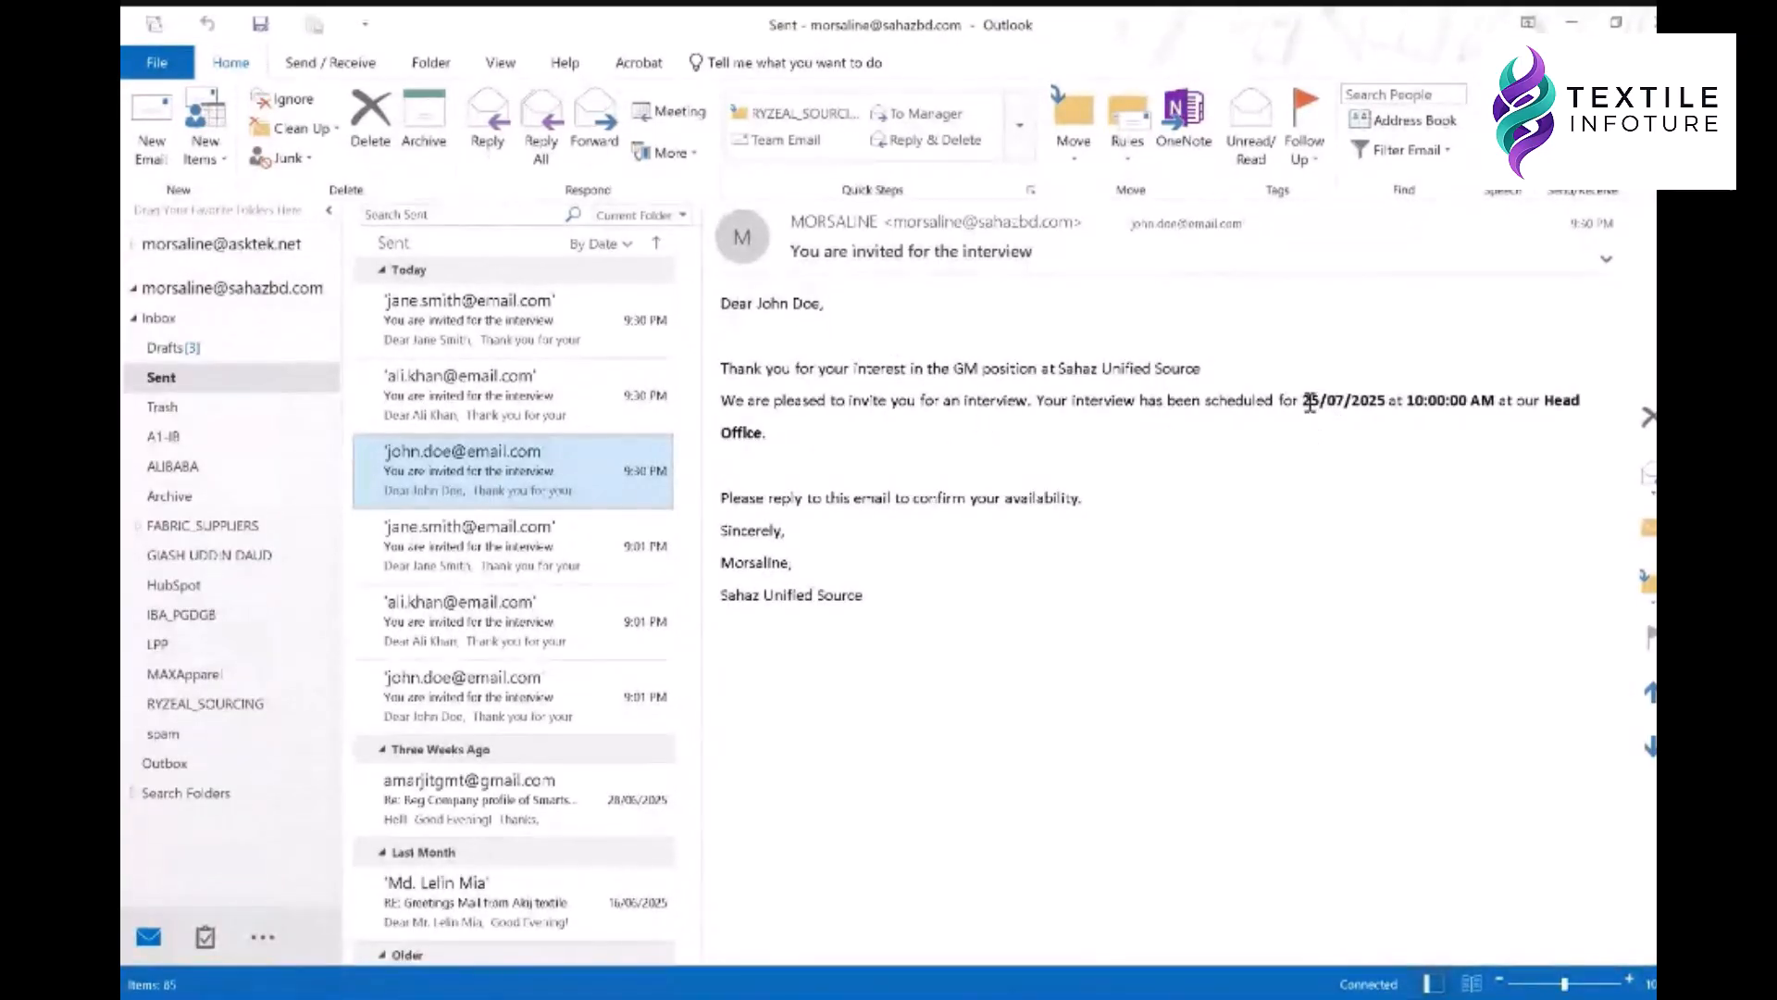
left_click(1446, 399)
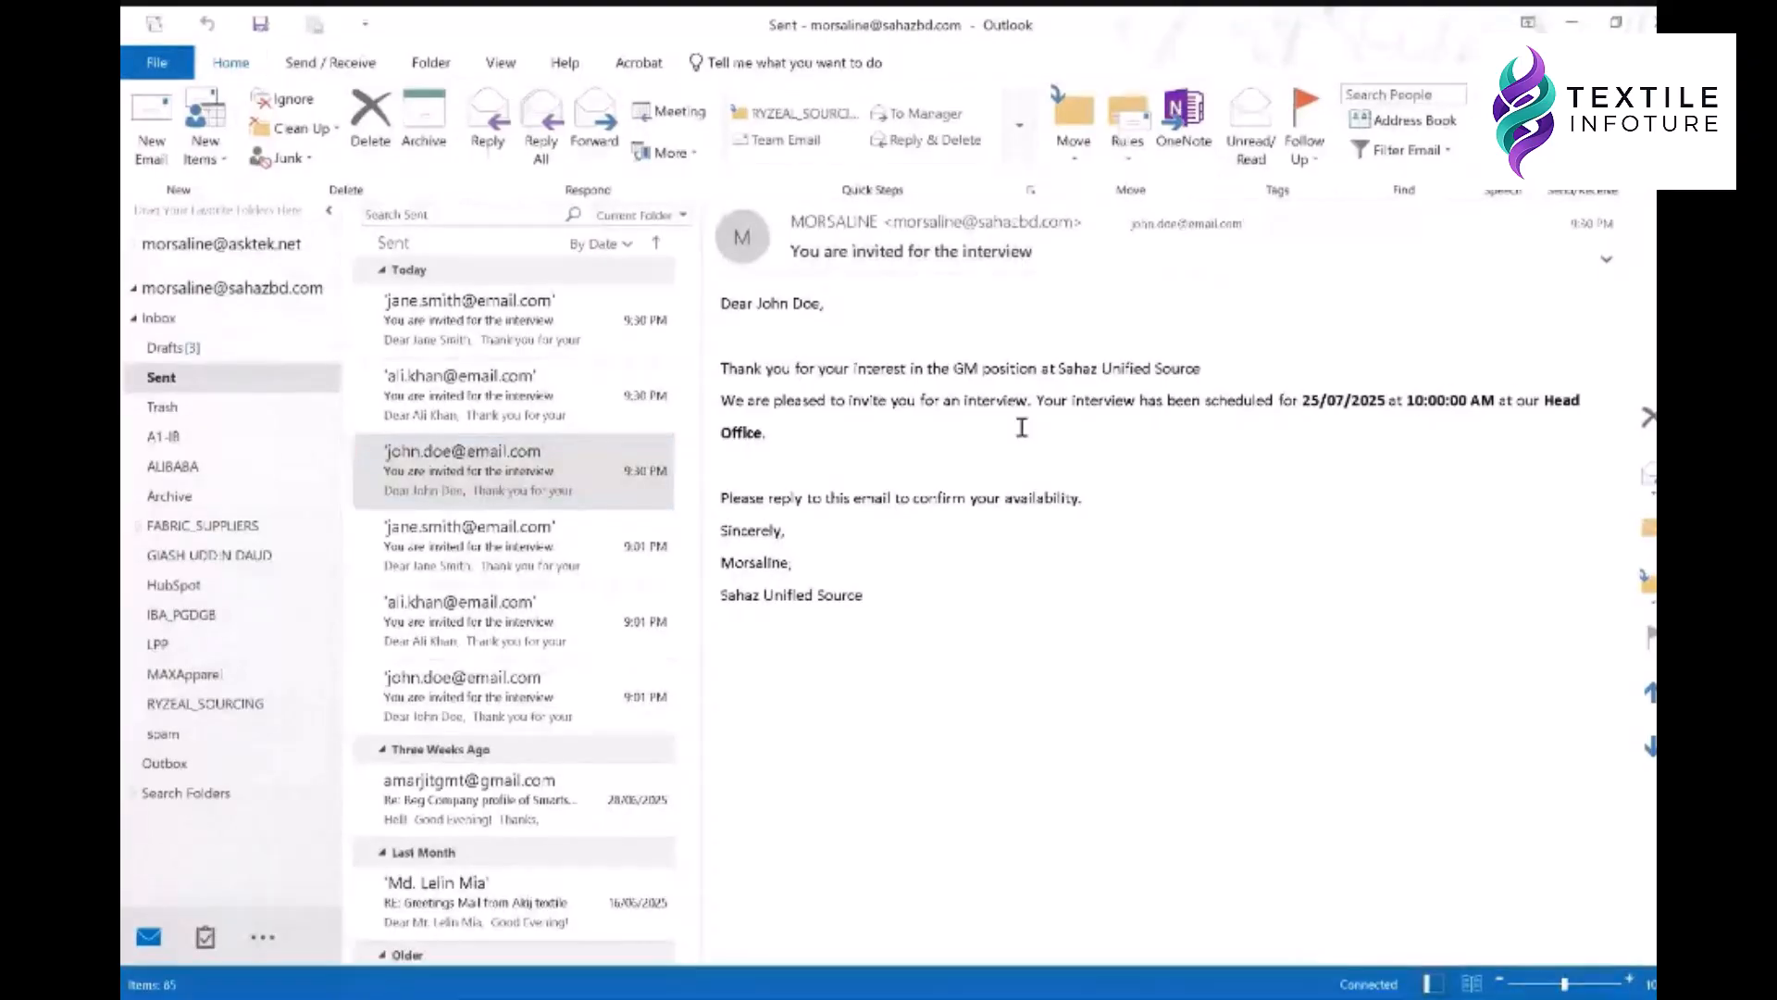
left_click(500, 453)
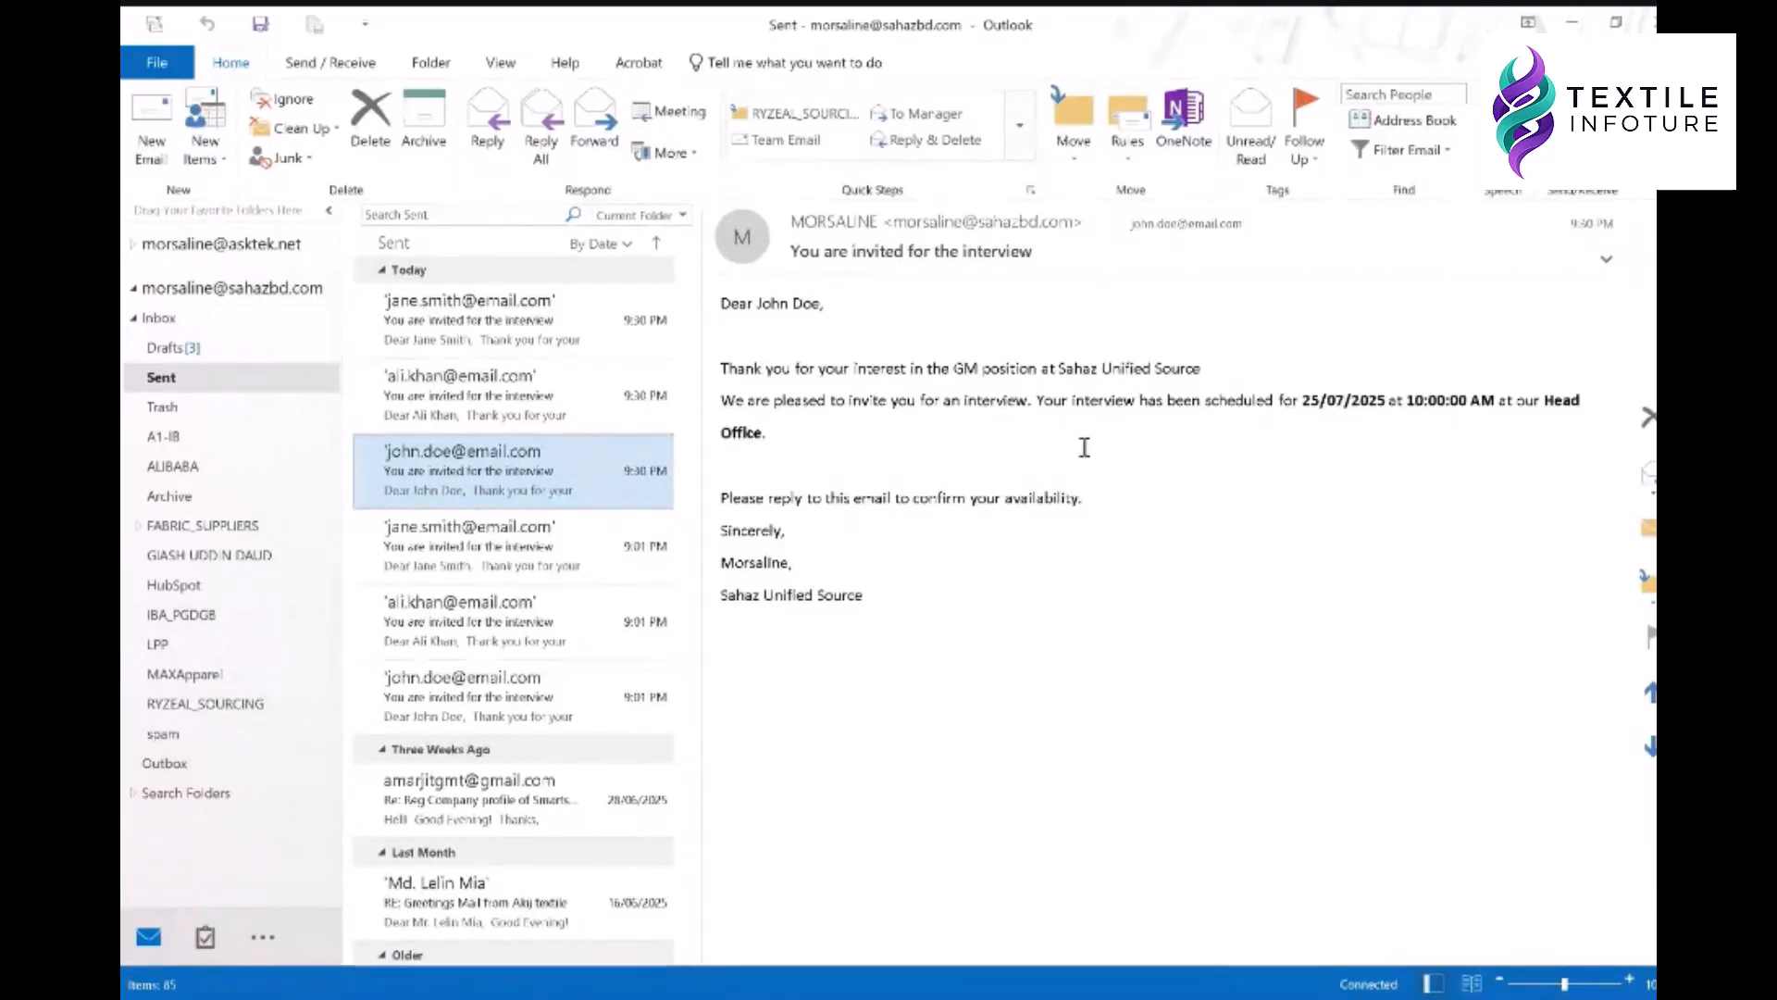
left_click(1572, 23)
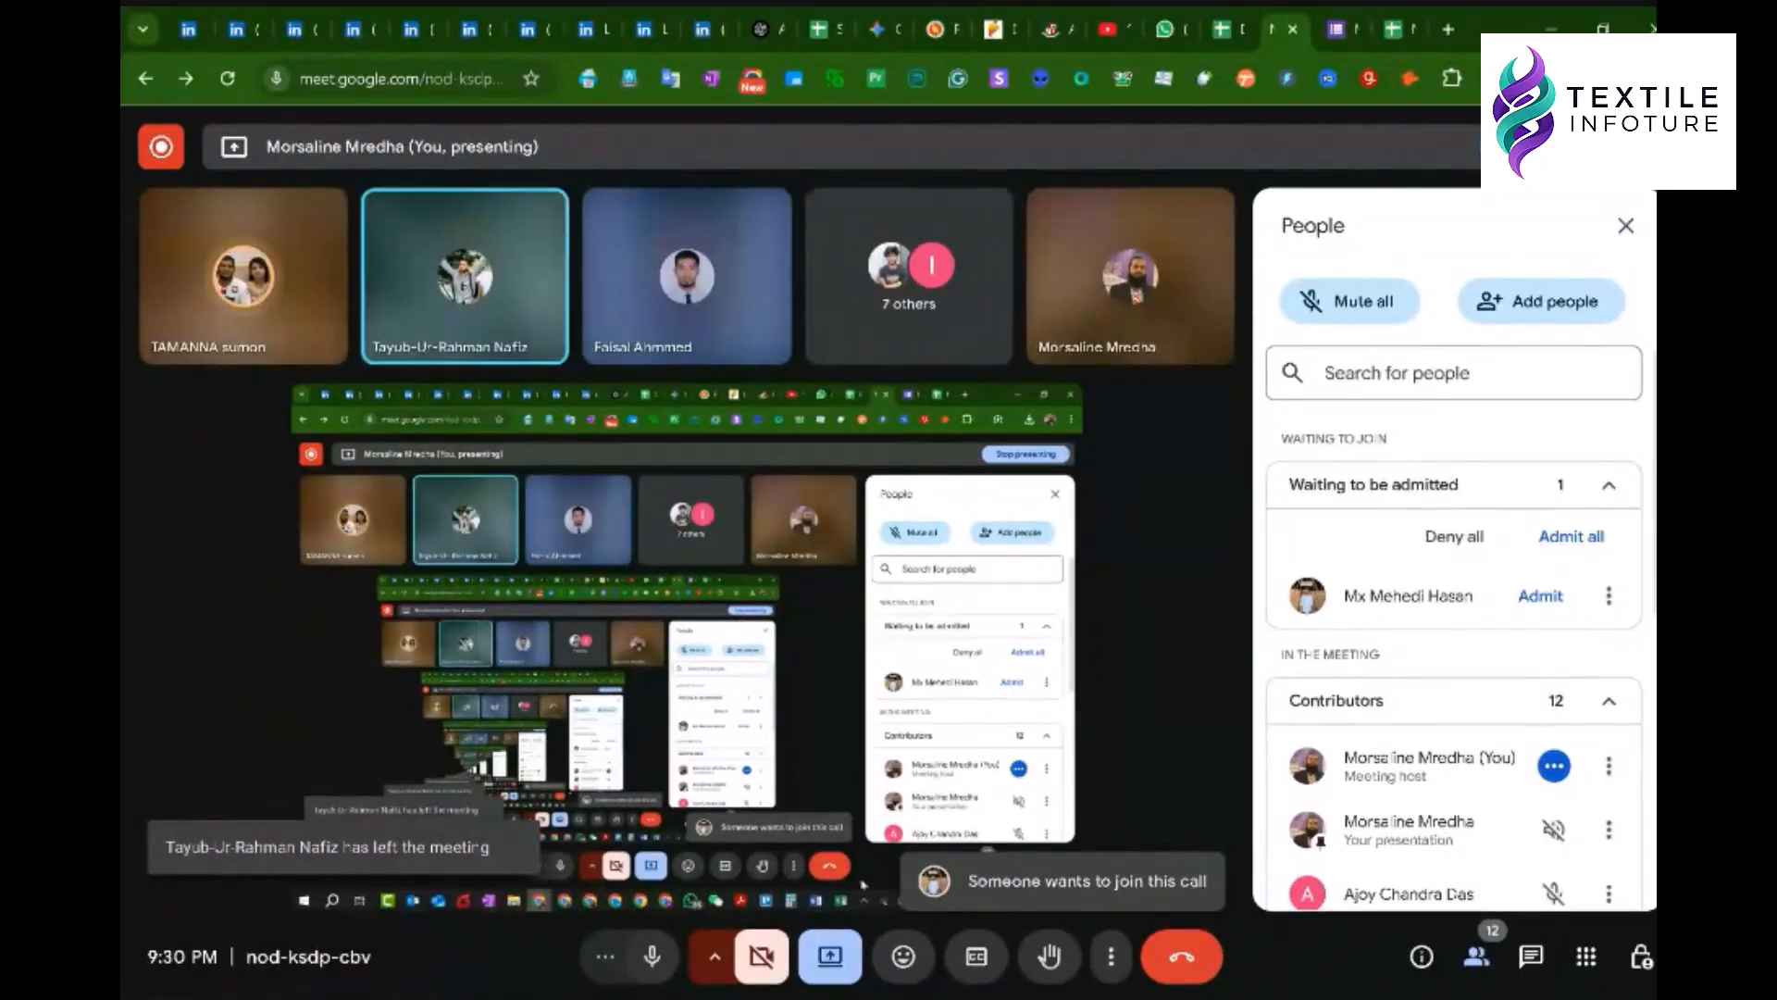
- Bring the Mail Merge - Interview Letter window back from Word's taskbar icon
left_click(1155, 999)
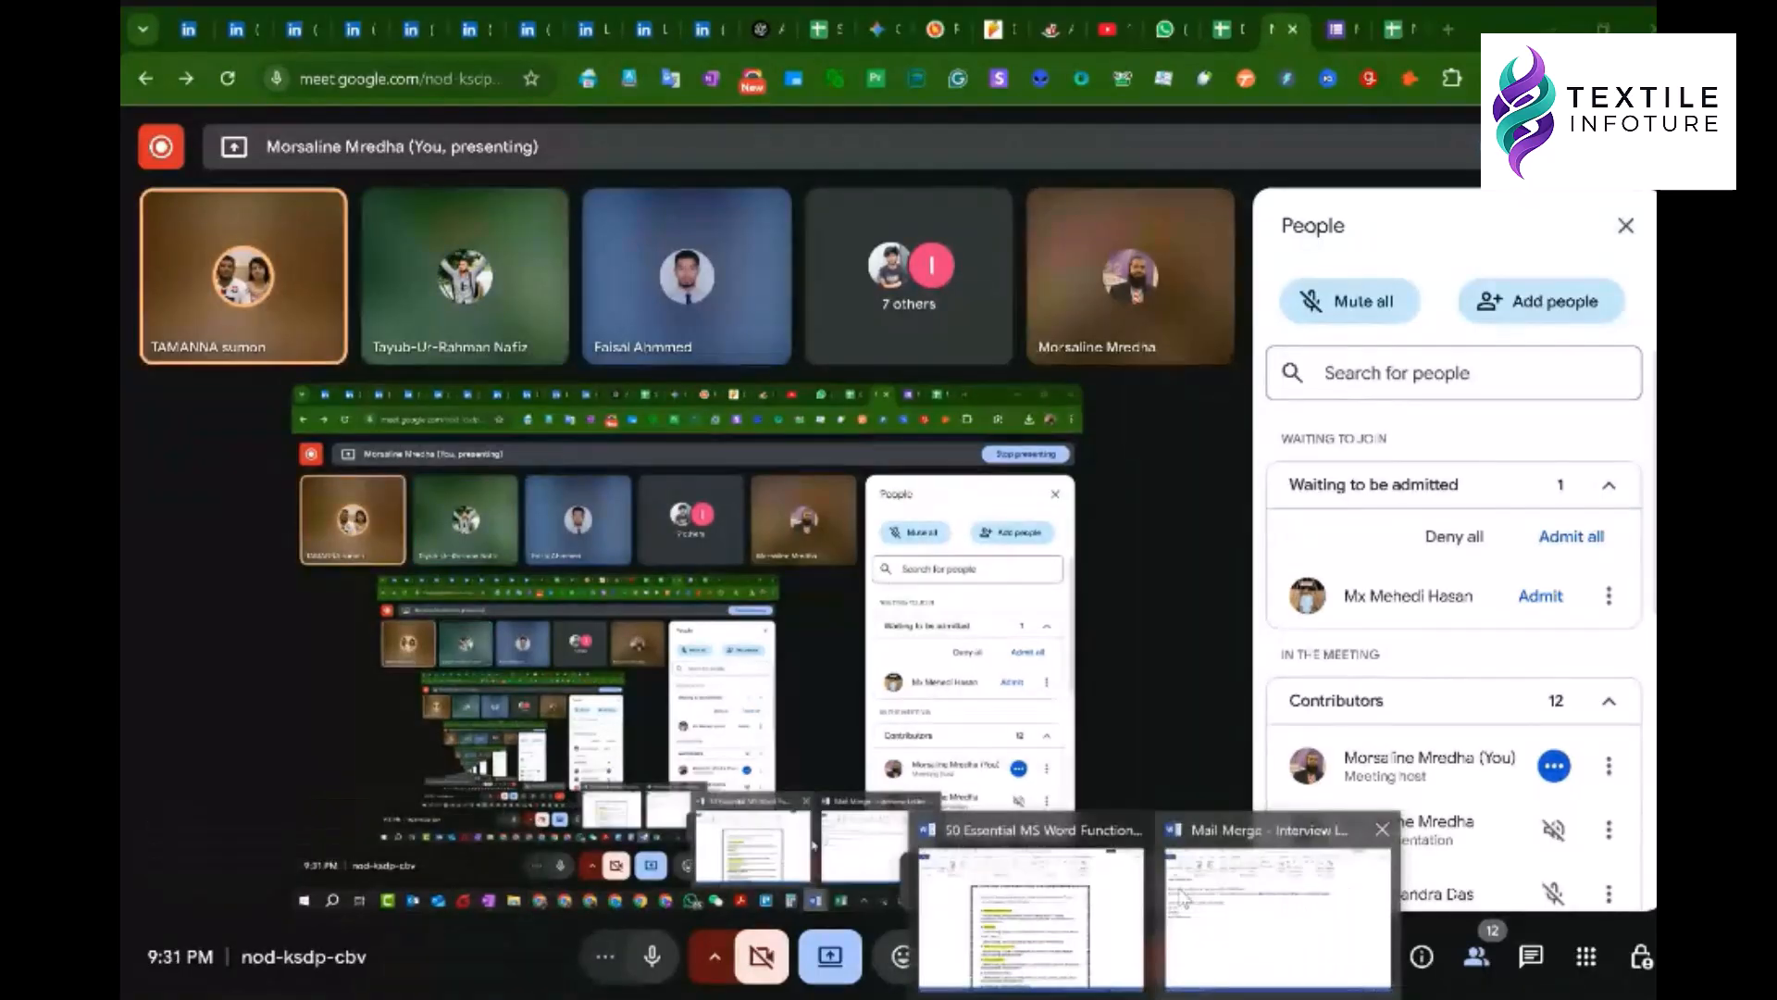
left_click(1182, 896)
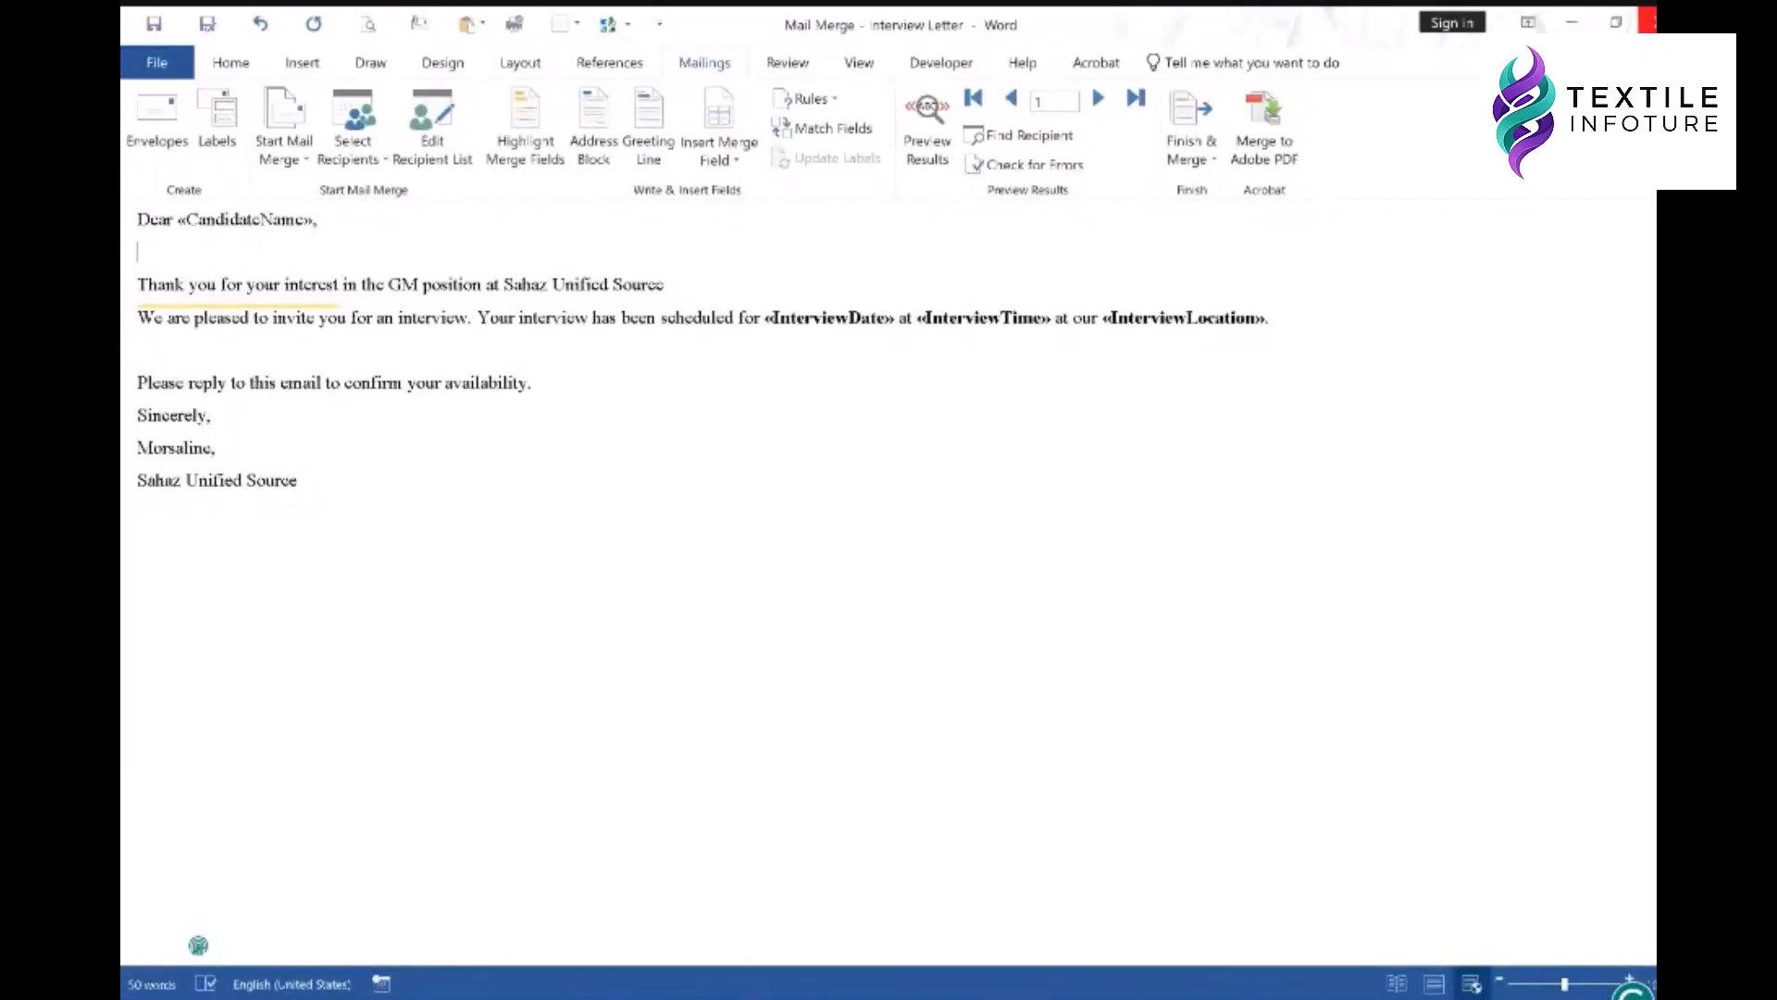
- Select and remove the entire letter, then paste the same letter text back in
left_click_drag(322, 467, 134, 218)
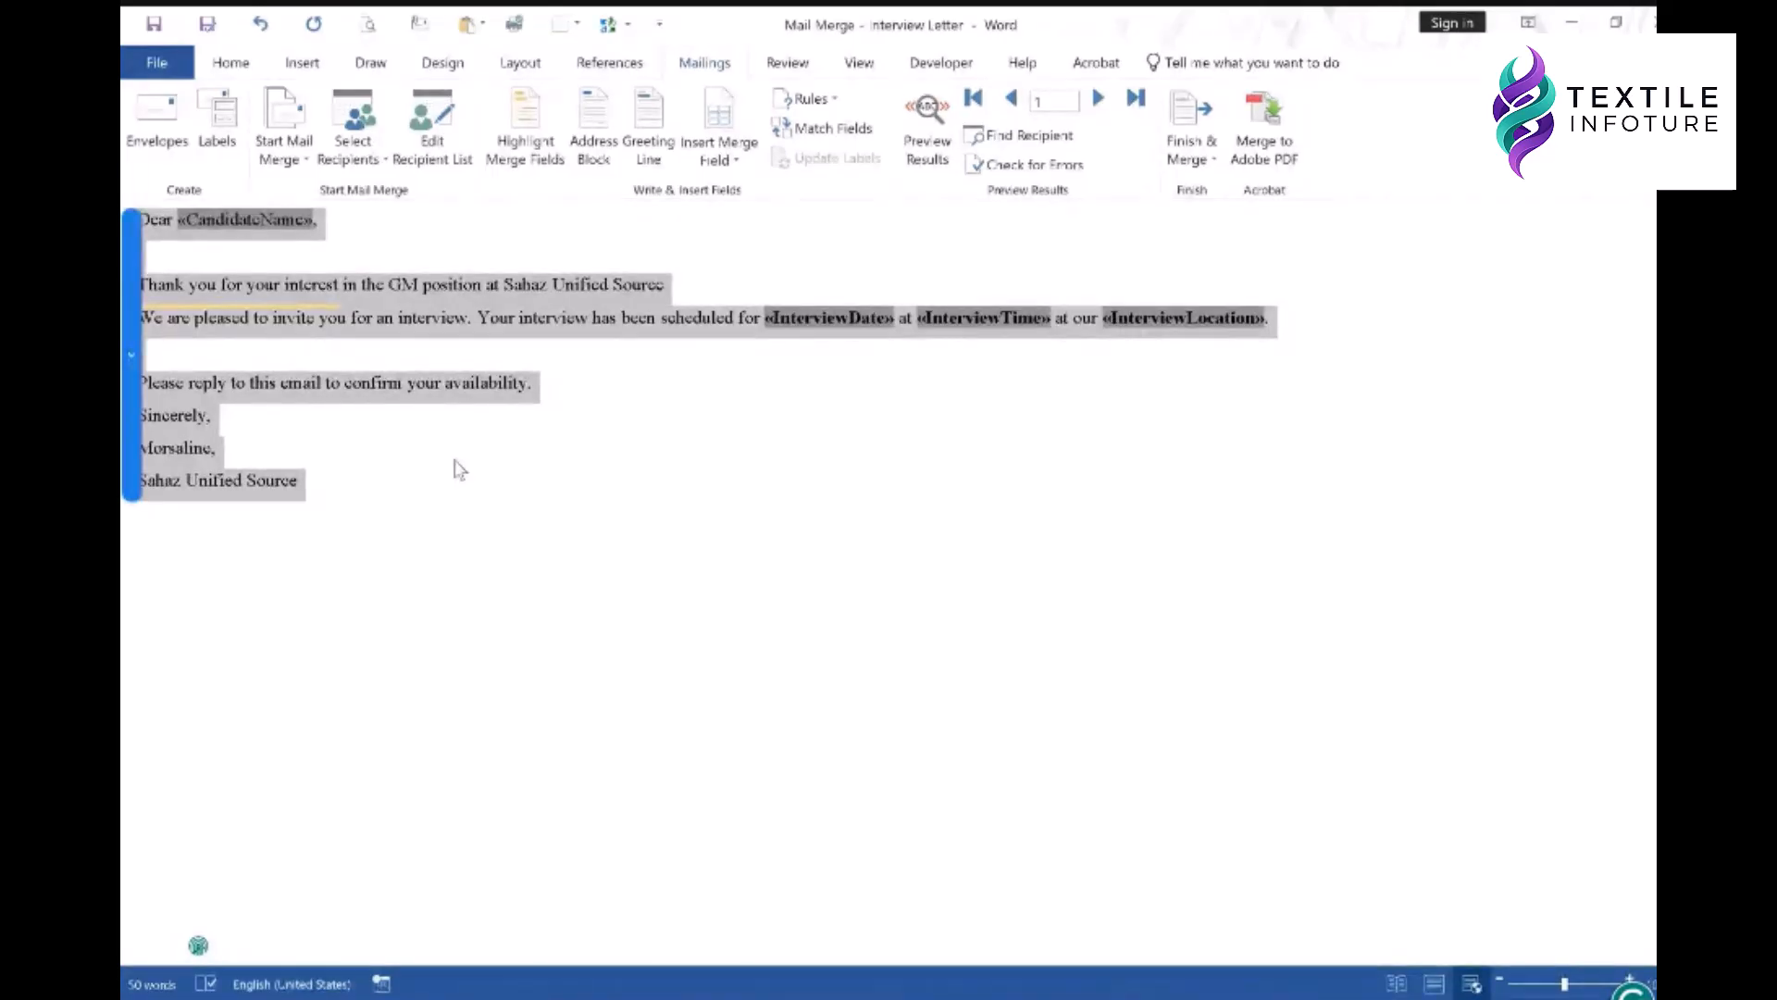
left_click(508, 418)
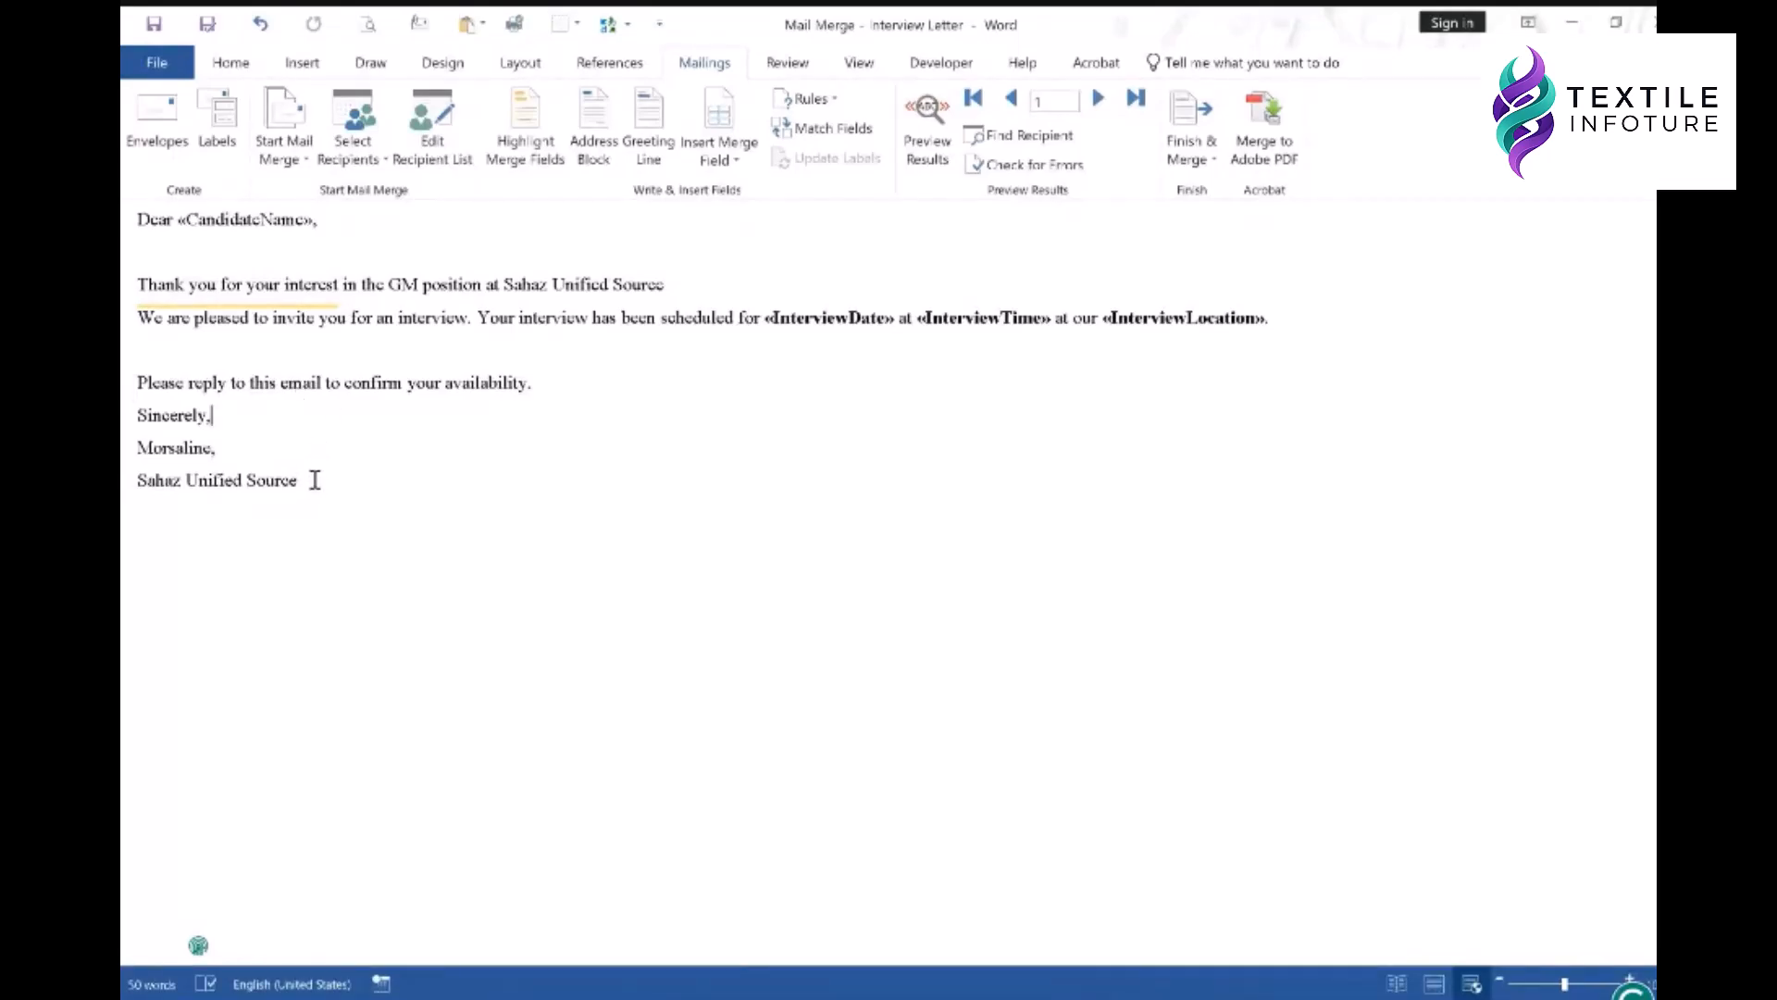
key("ctrl+a")
key("ctrl+c")
key("Delete")
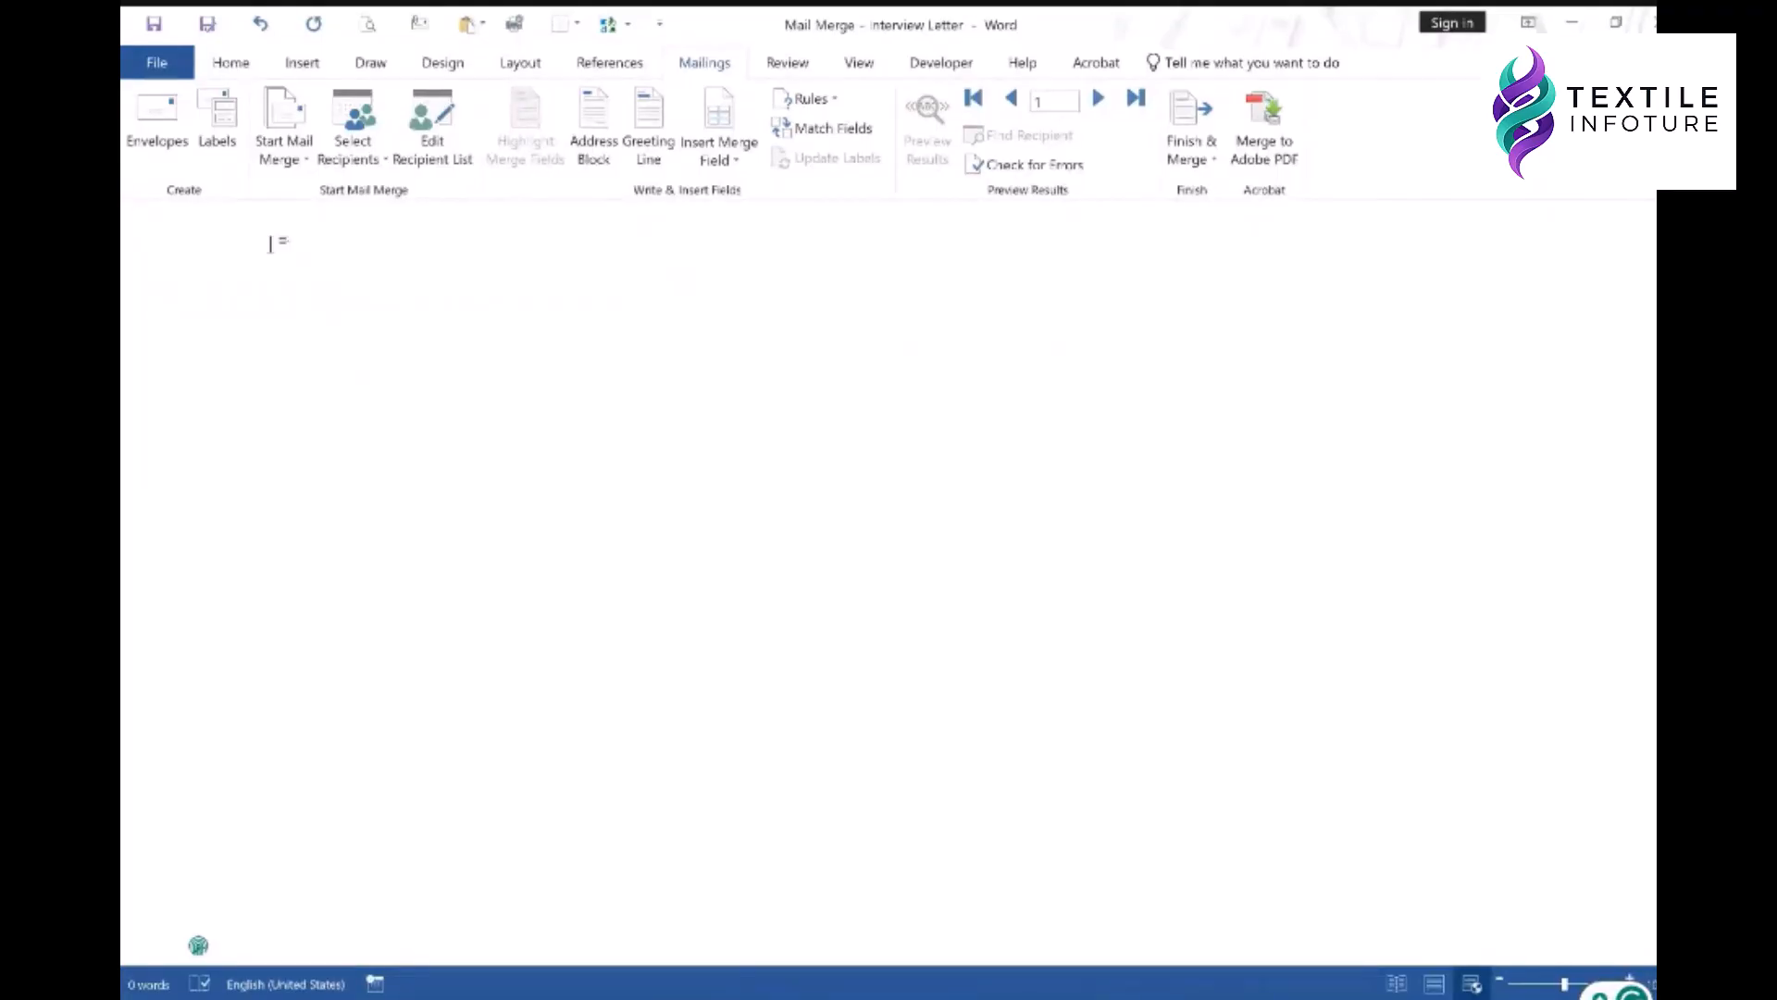
key("ctrl+v")
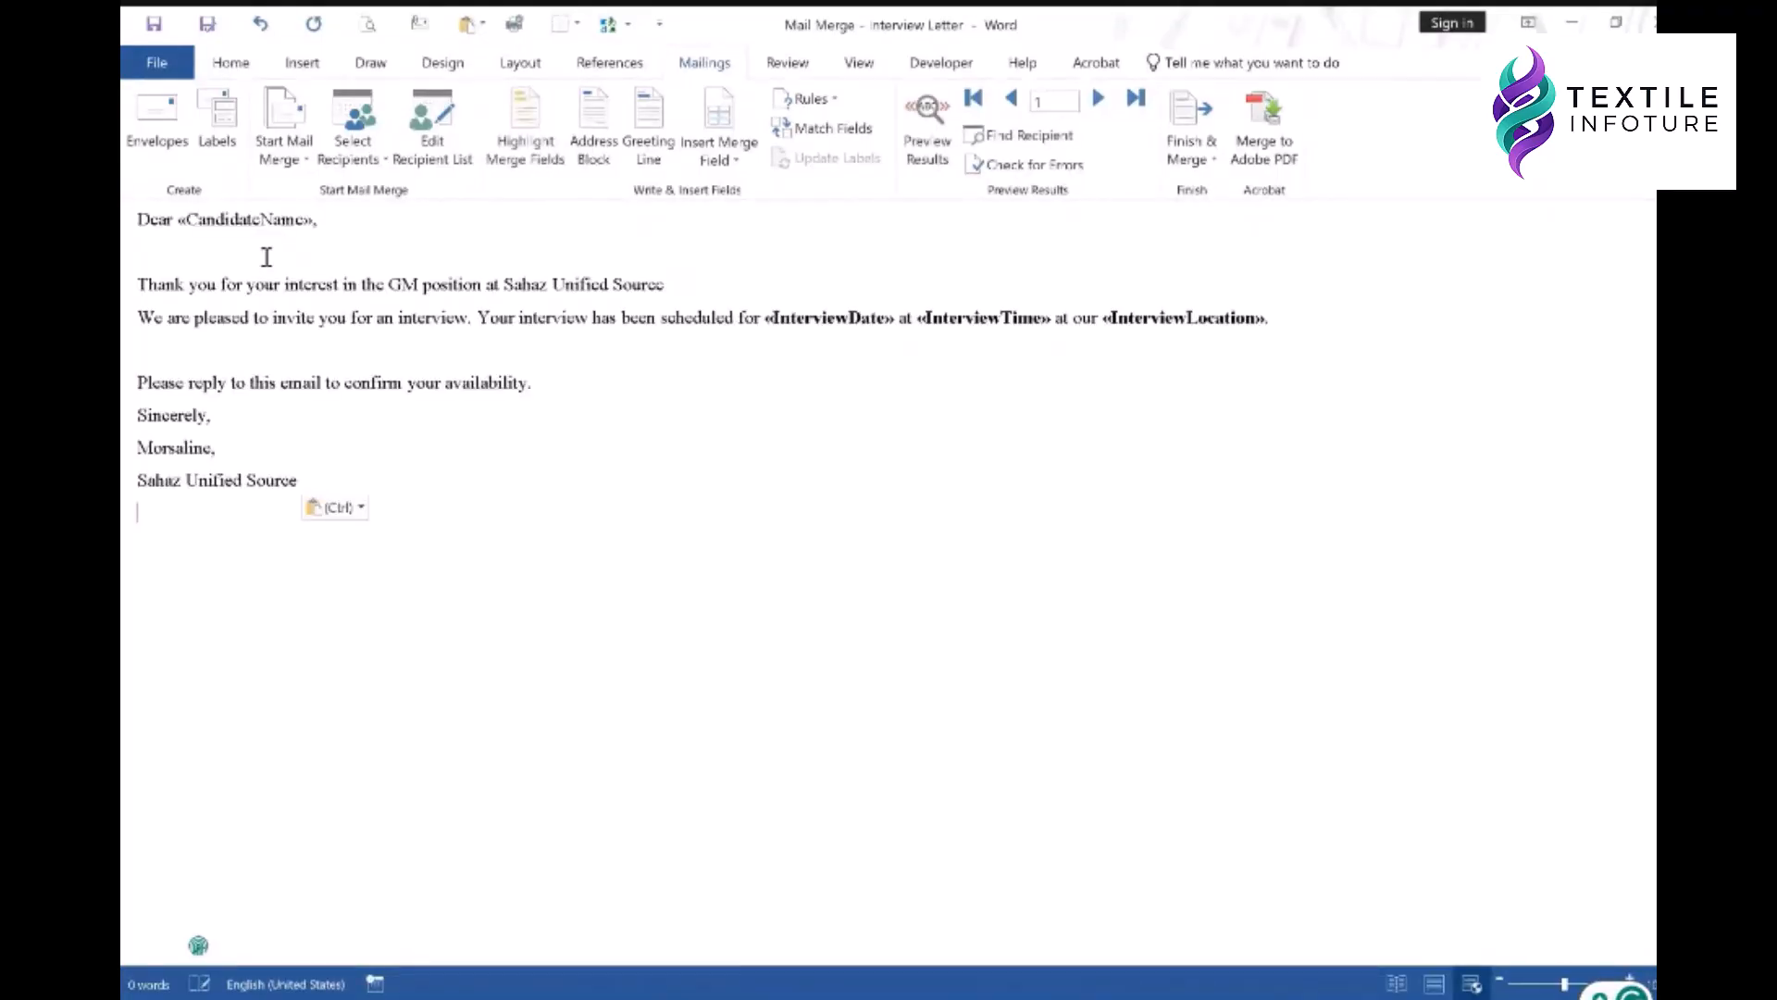
- Delete the CandidateName, InterviewDate, InterviewTime and InterviewLocation merge fields from the letter
left_click_drag(320, 221, 176, 220)
key("BackSpace")
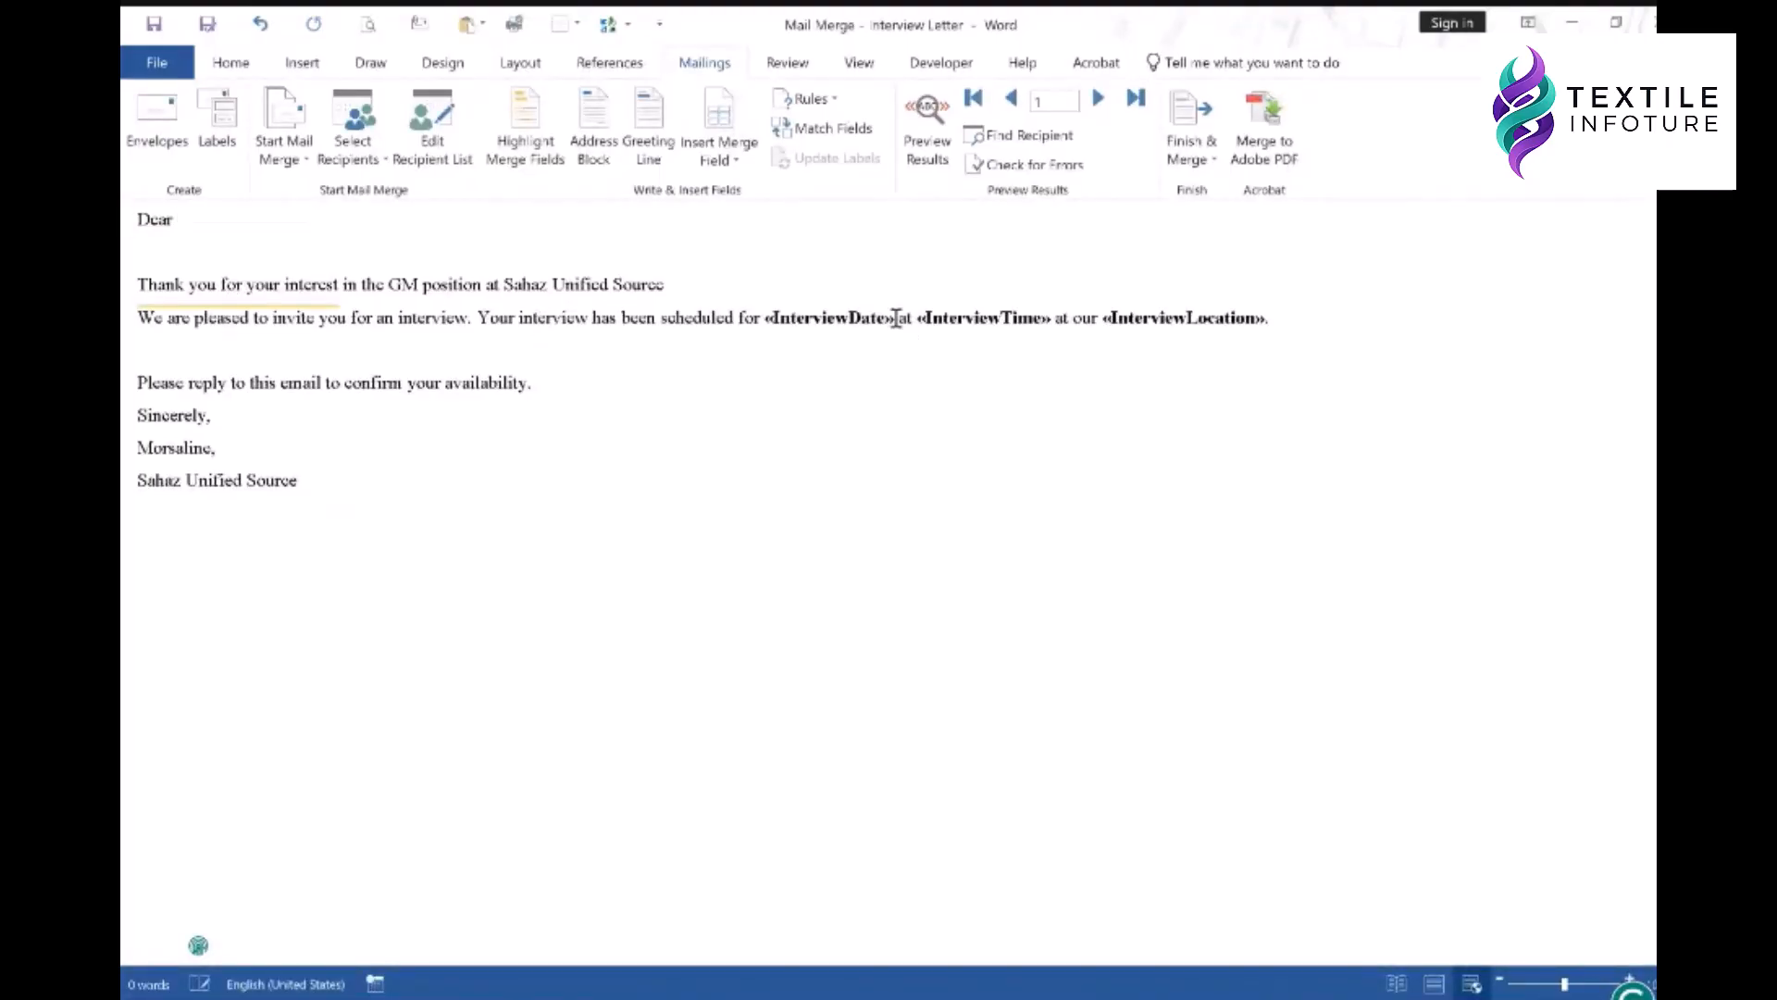
left_click_drag(895, 317, 791, 318)
key("BackSpace")
key("BackSpace")
key("BackSpace")
key("BackSpace")
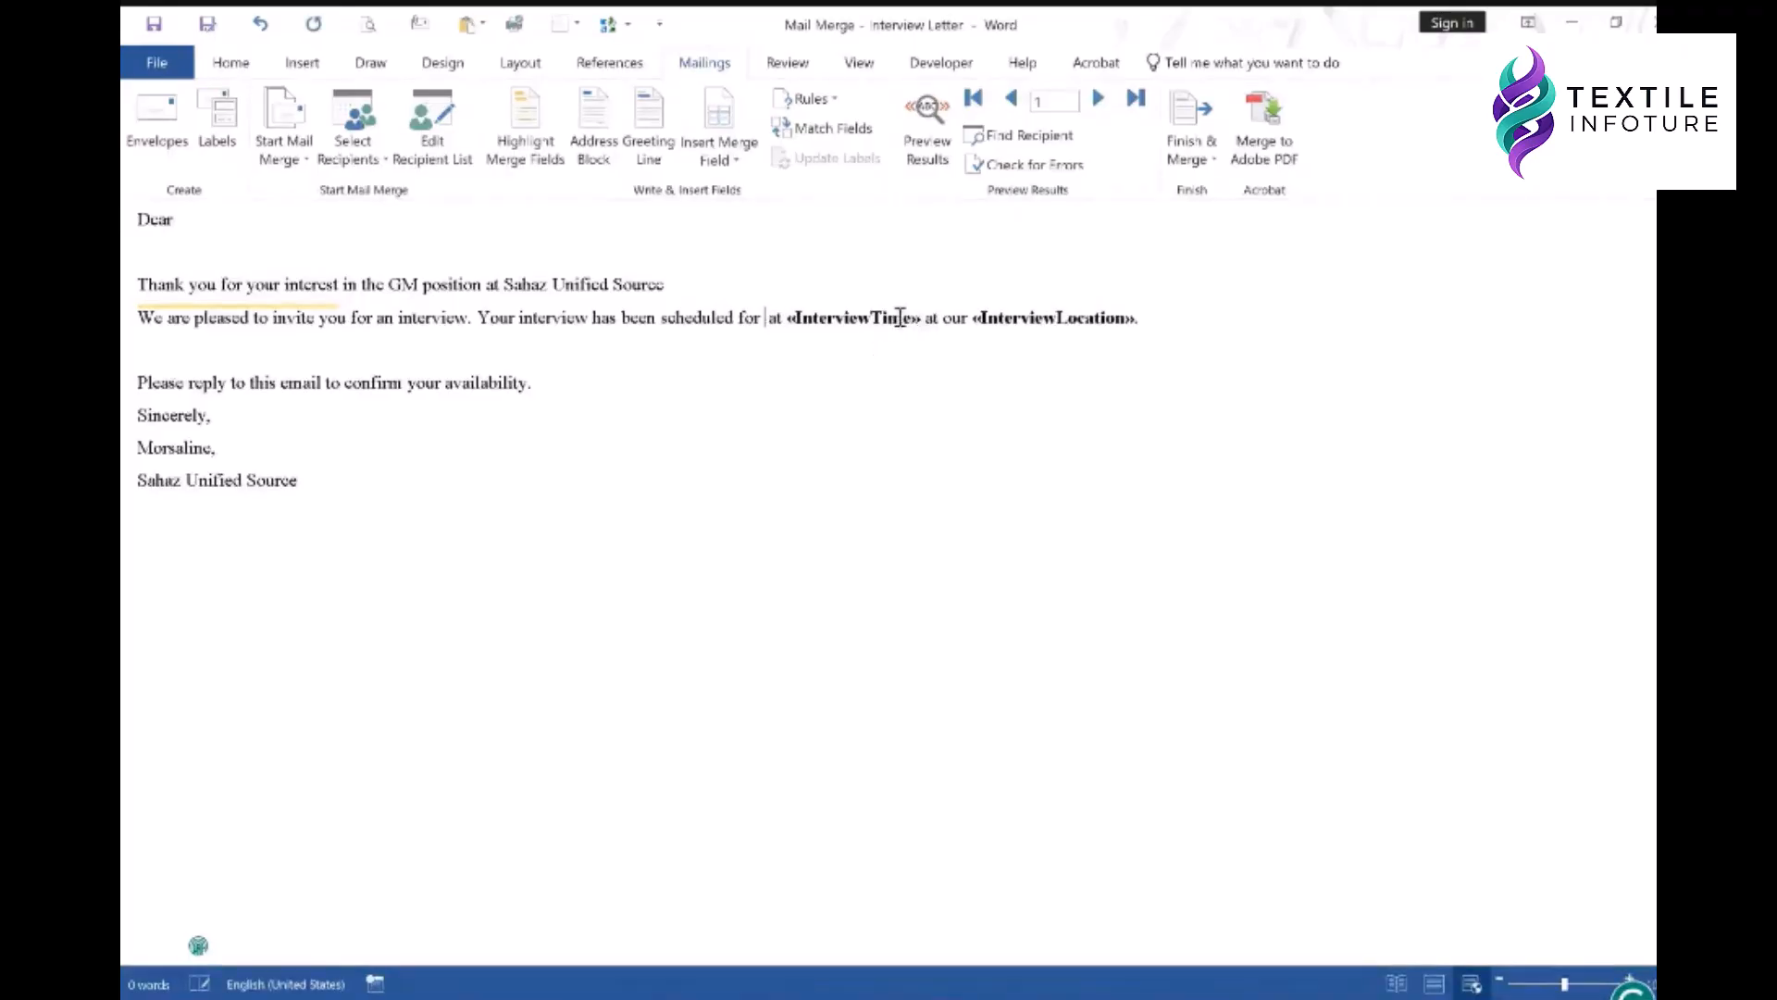
left_click_drag(920, 318, 802, 319)
key("BackSpace")
key("BackSpace")
key("BackSpace")
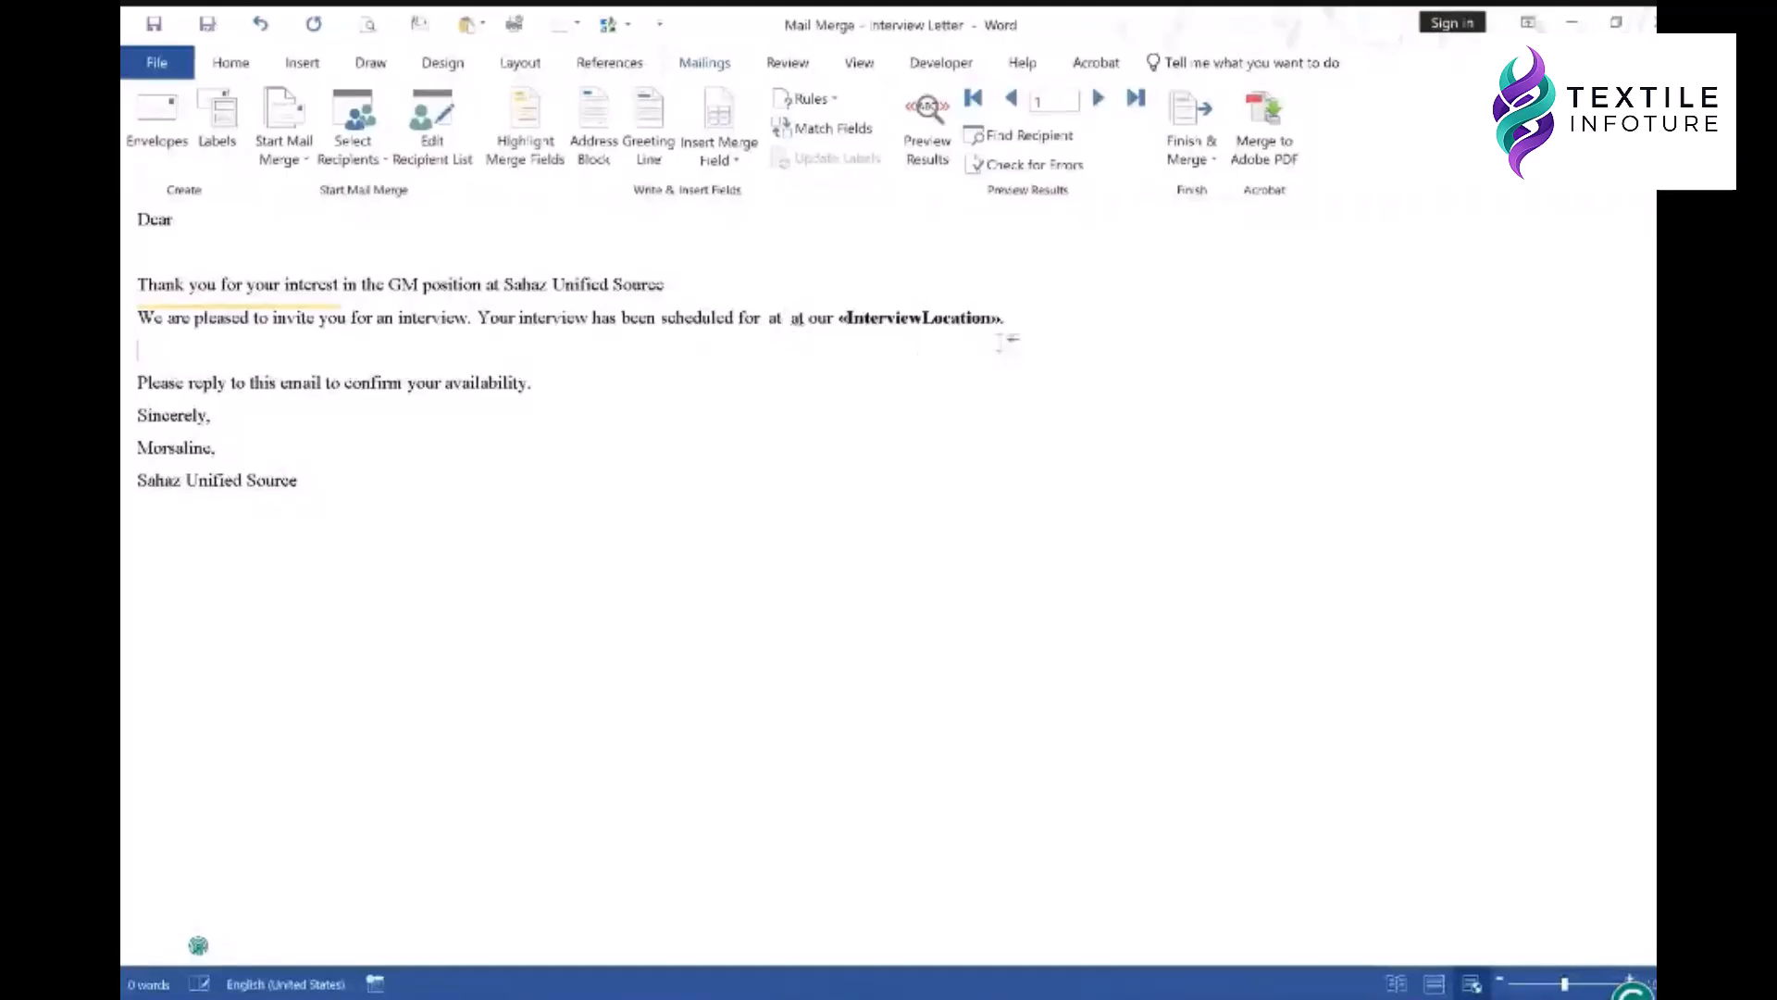
double_click(979, 317)
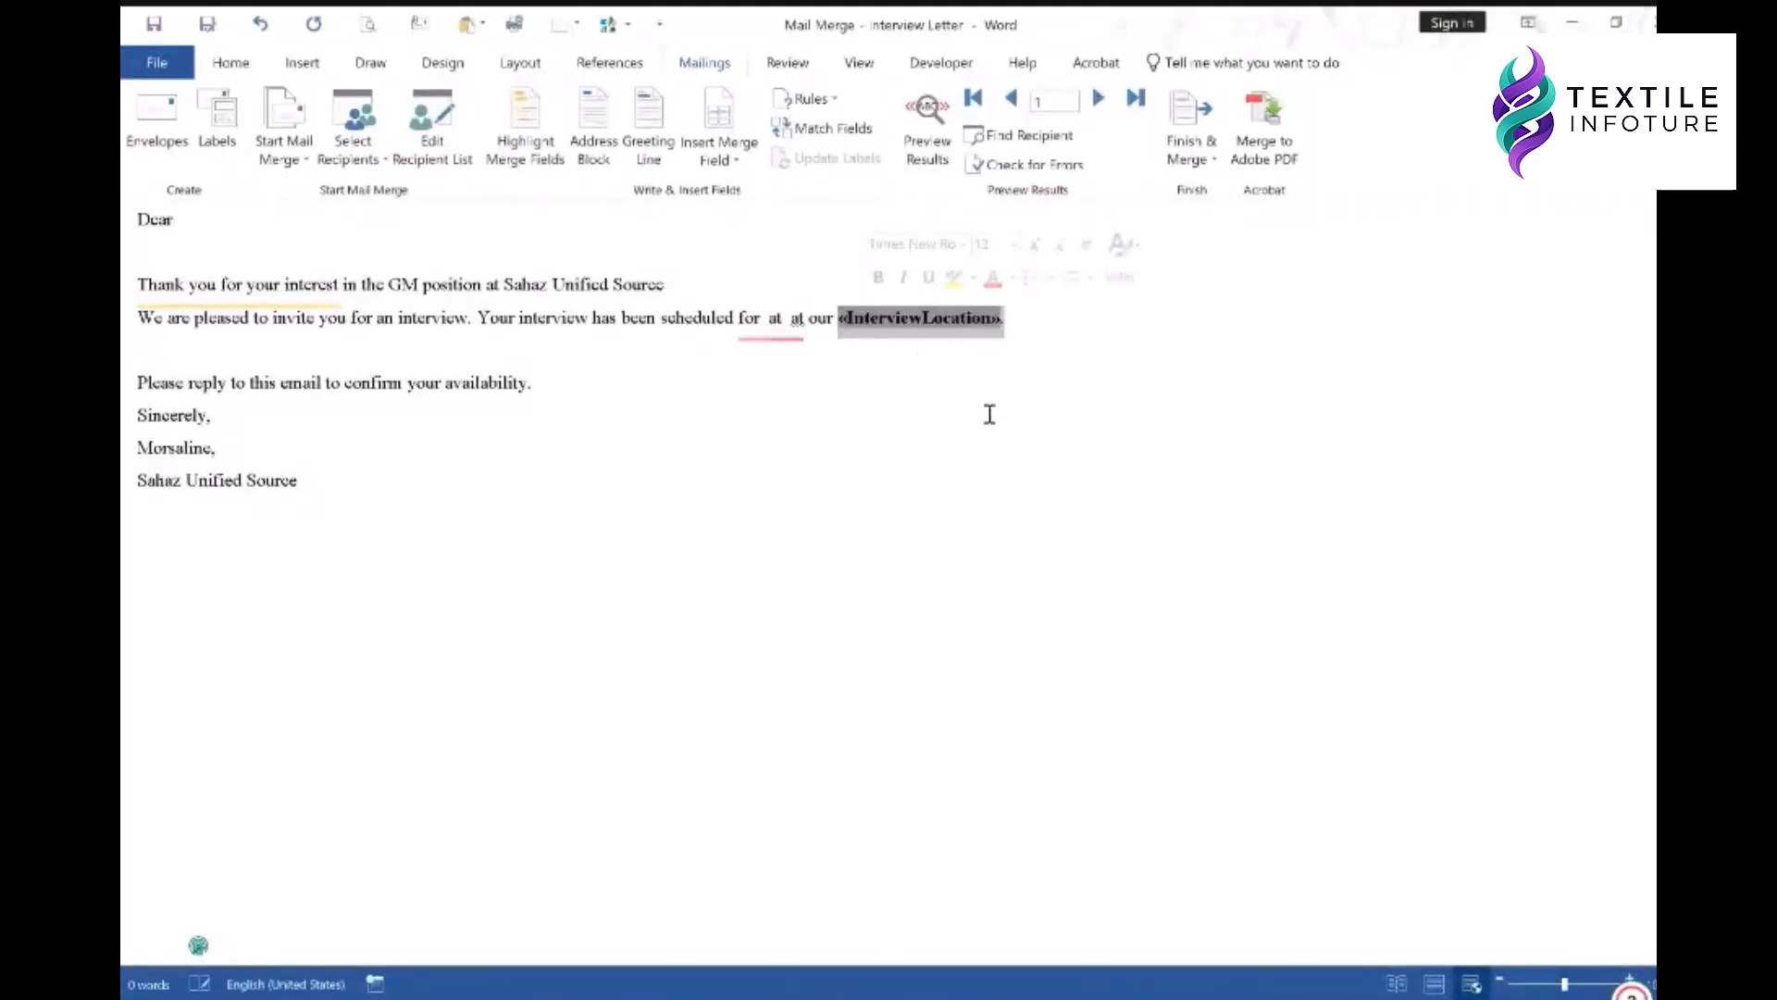
key("BackSpace")
left_click(577, 360)
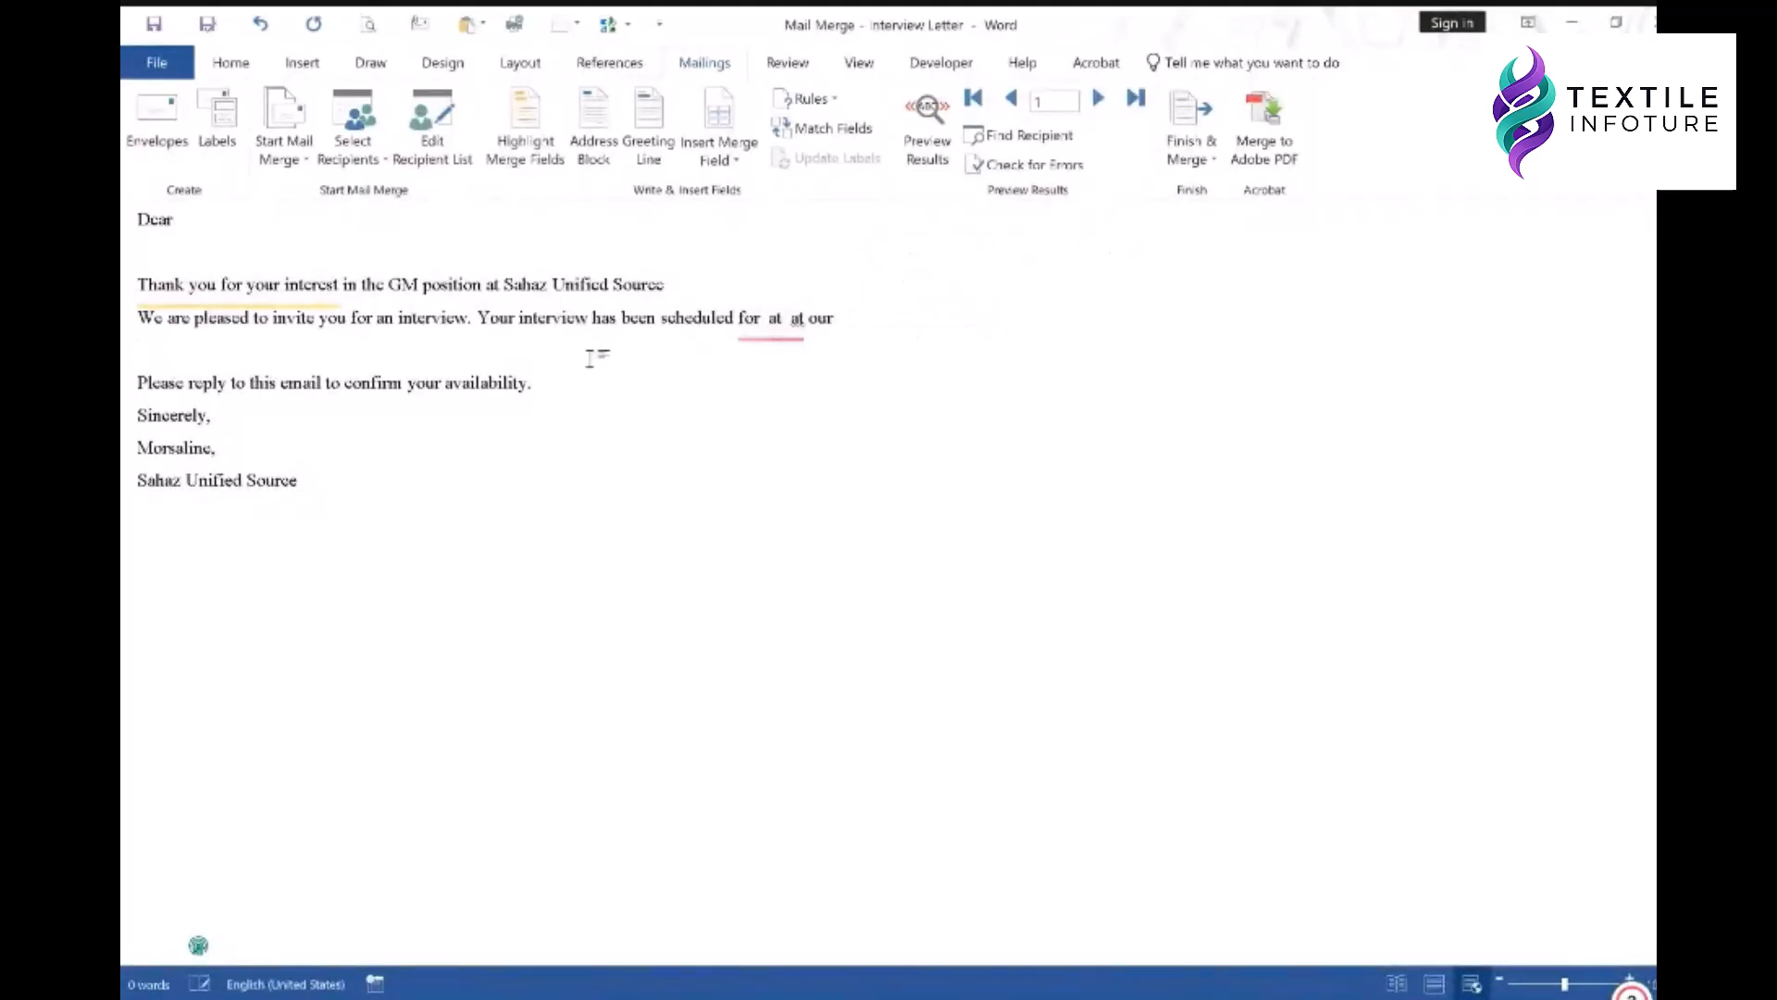
- Type [CandidateName], [interviewdate], [interviewtime] and [interviewlocation] placeholders where the fields were
left_click(223, 222)
type("[Candid")
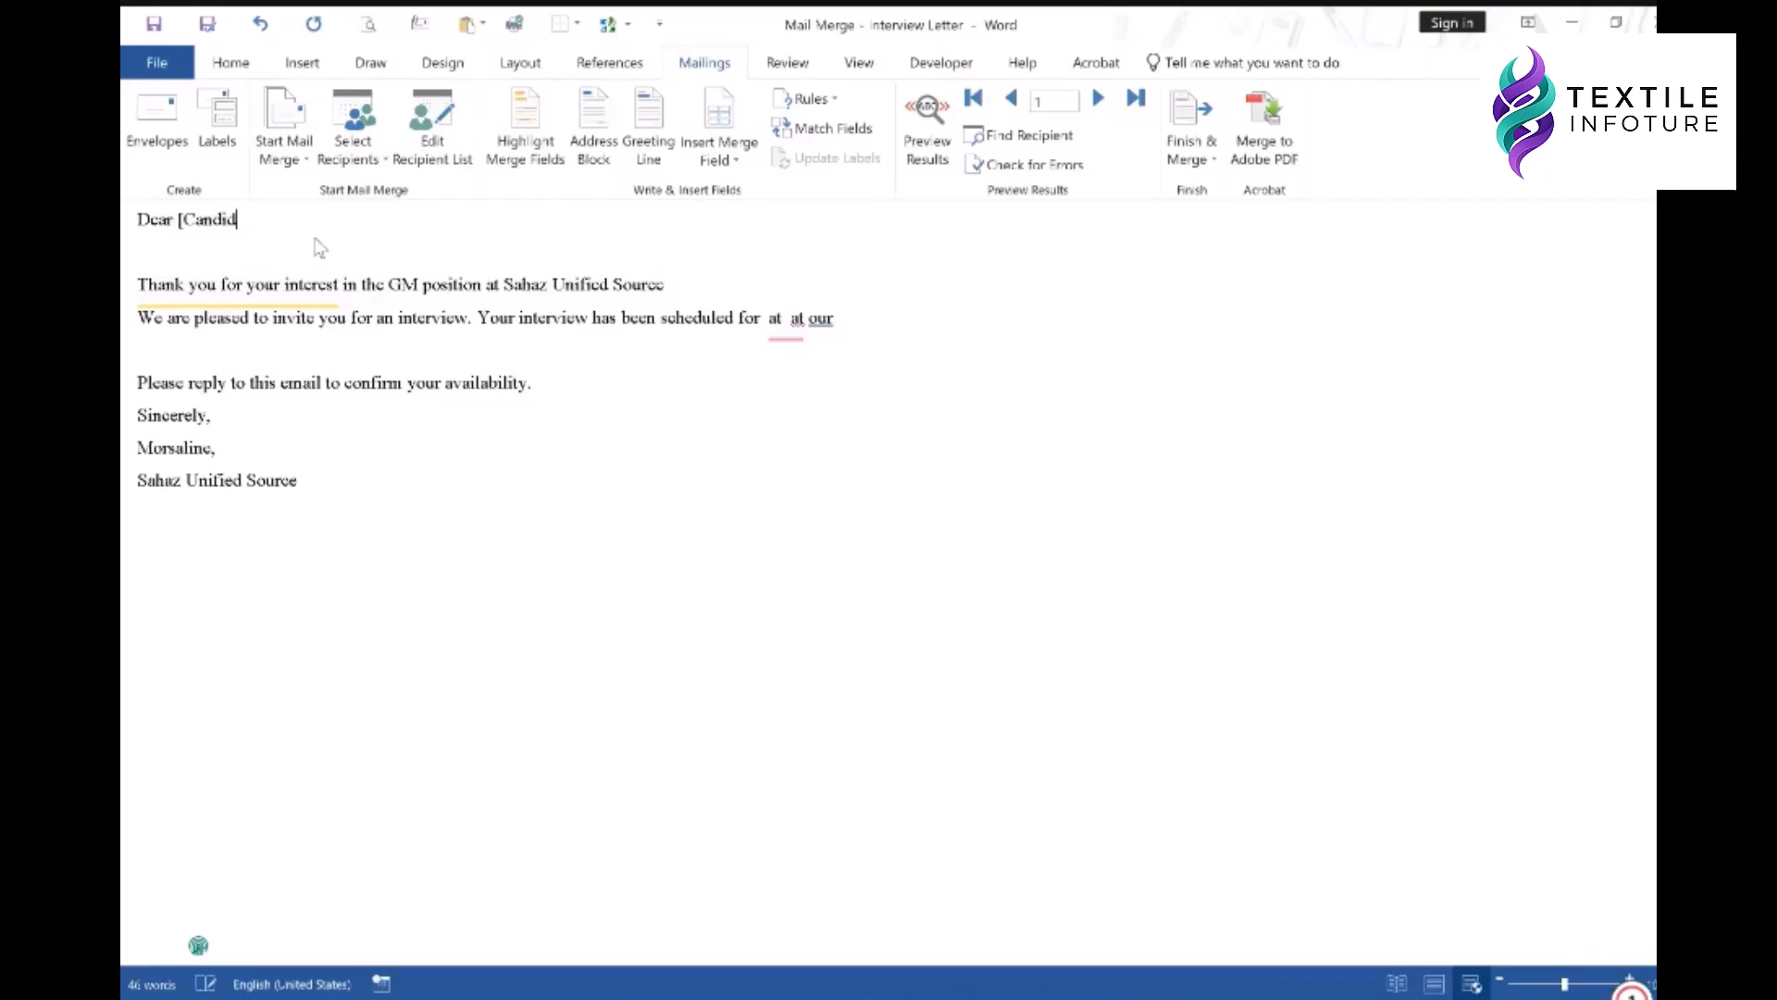
type("ateName")
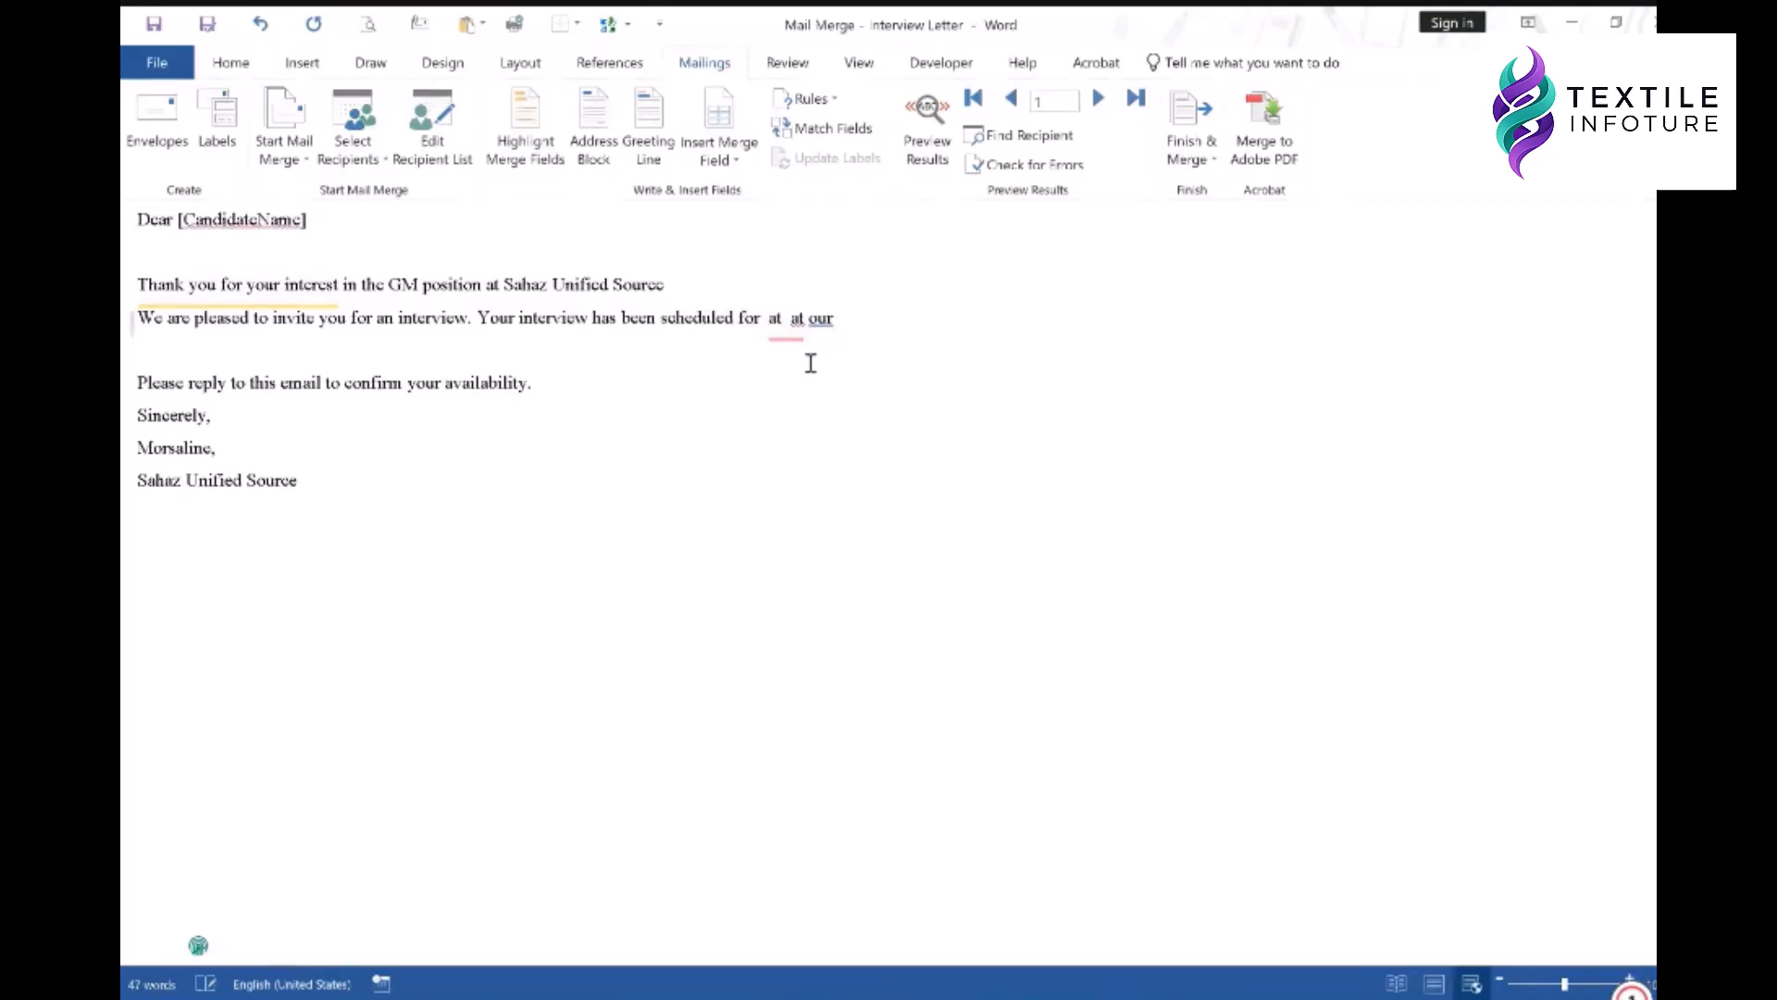
type("[inter")
type("viewdate")
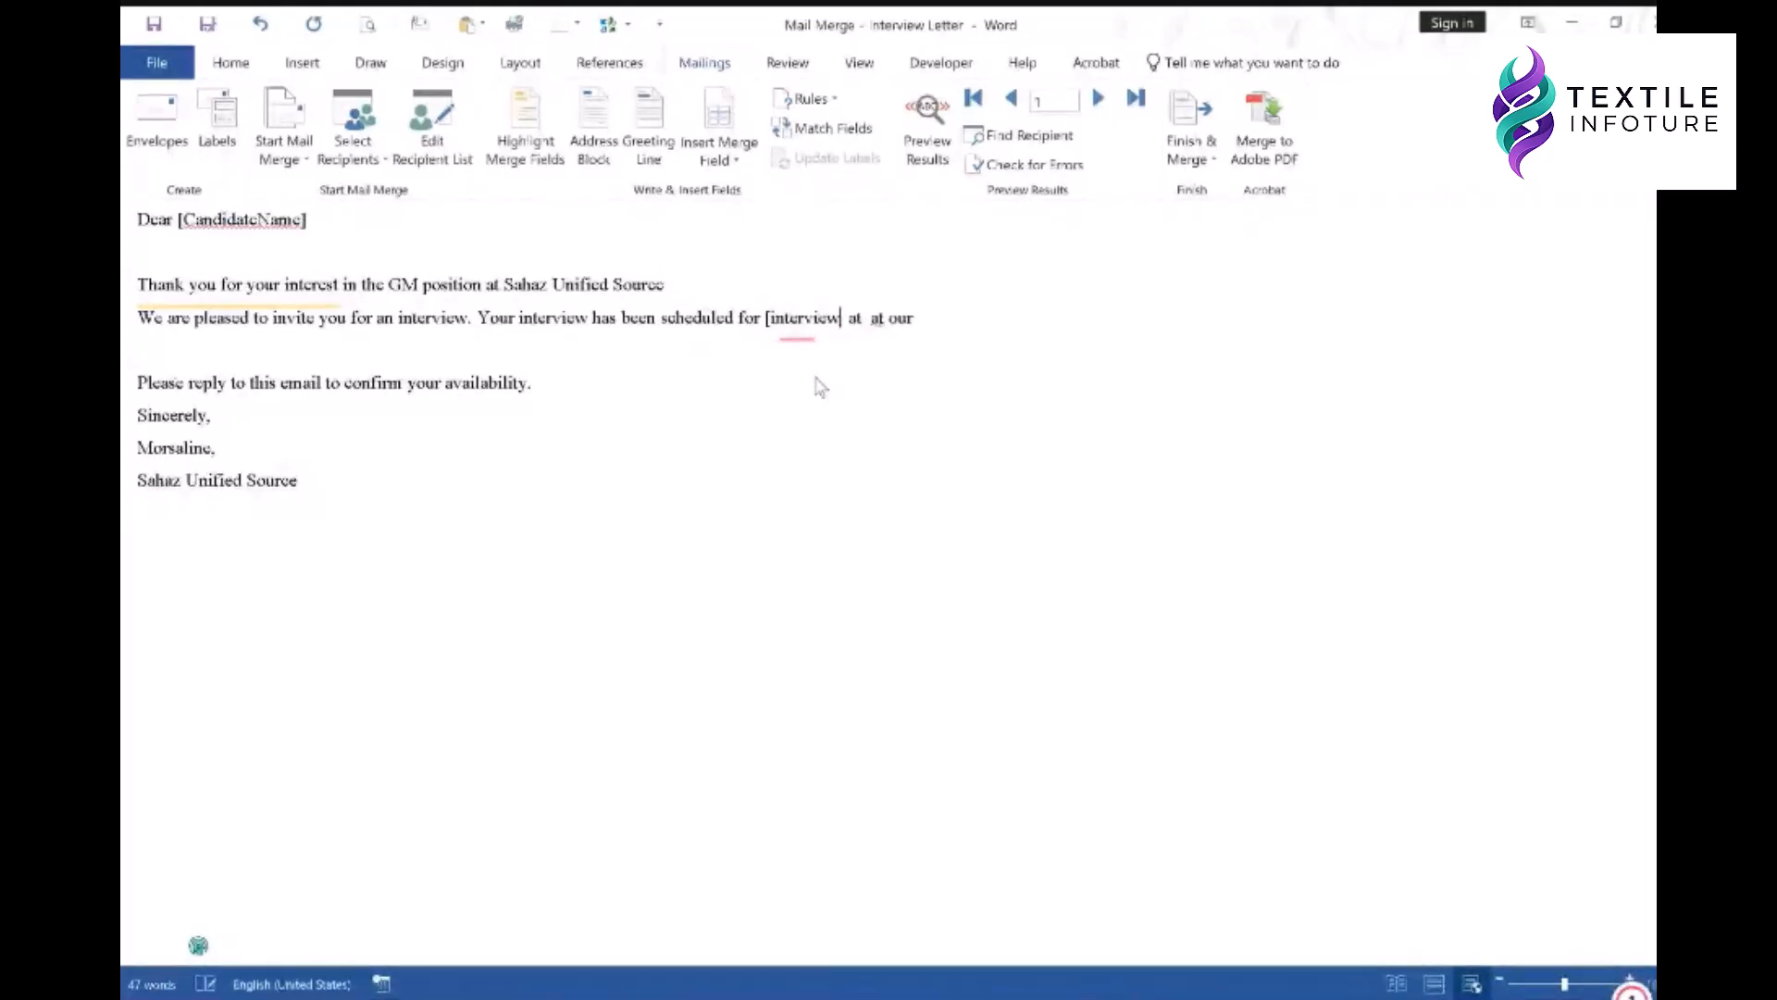
type("]")
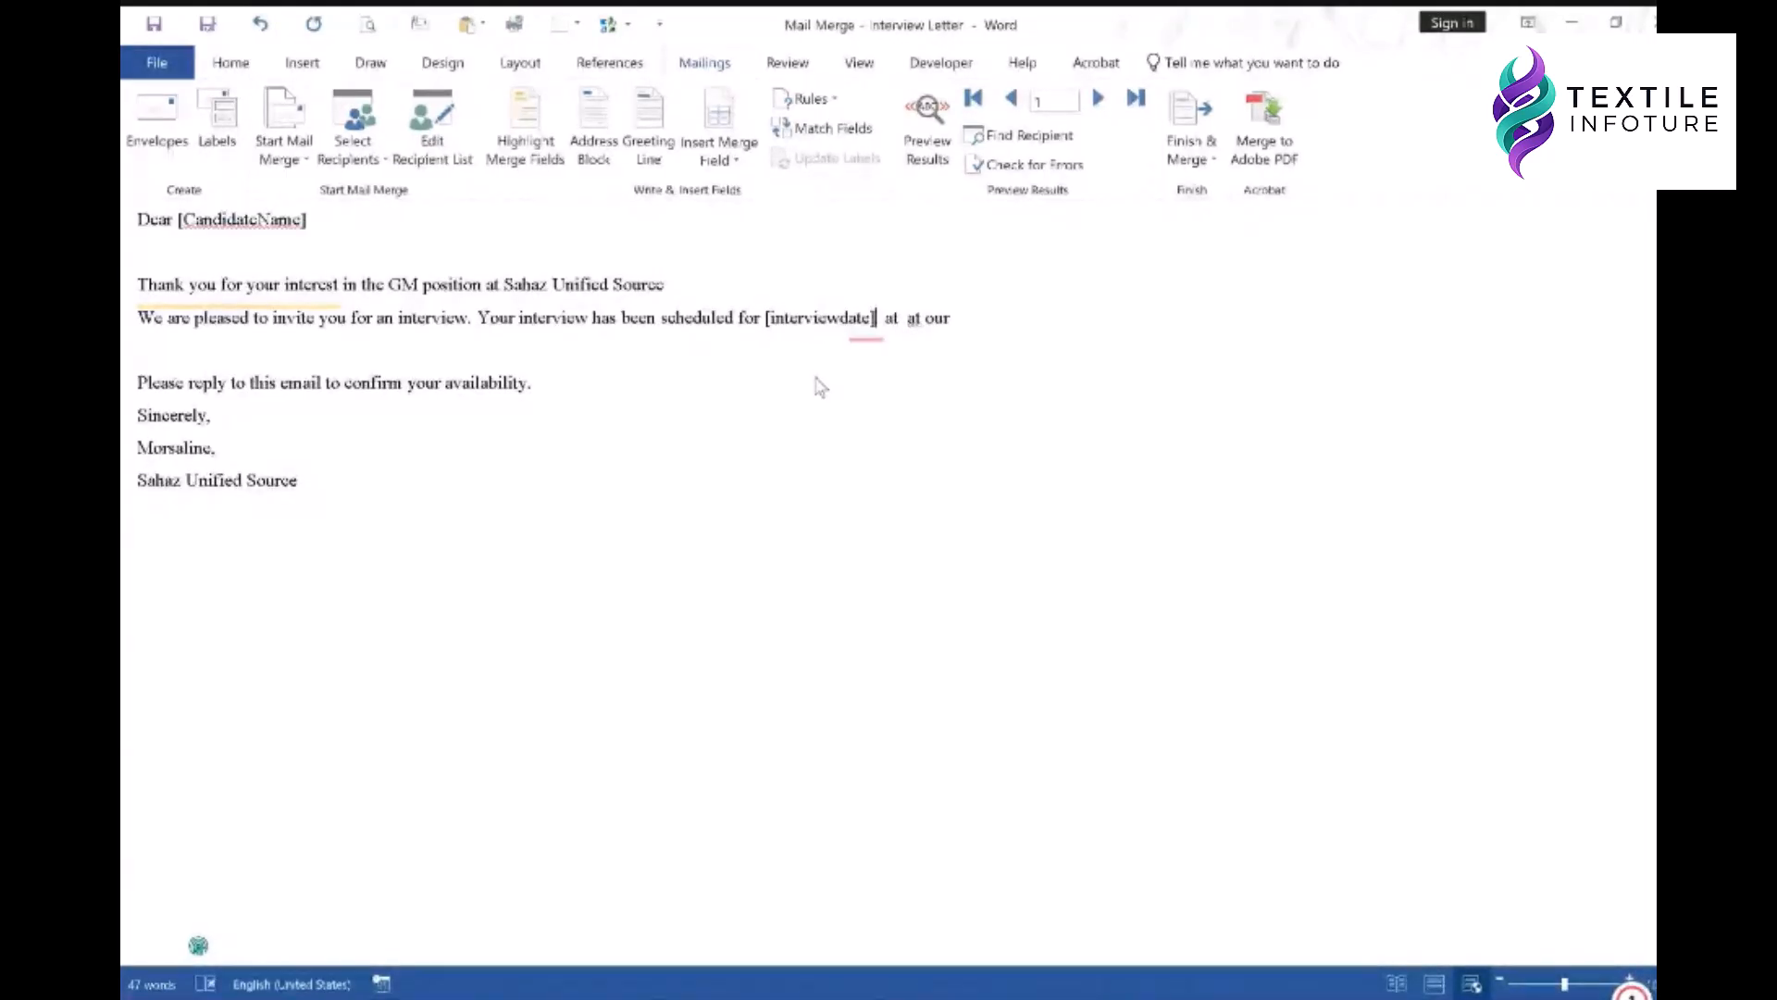
left_click(904, 317)
type("[i")
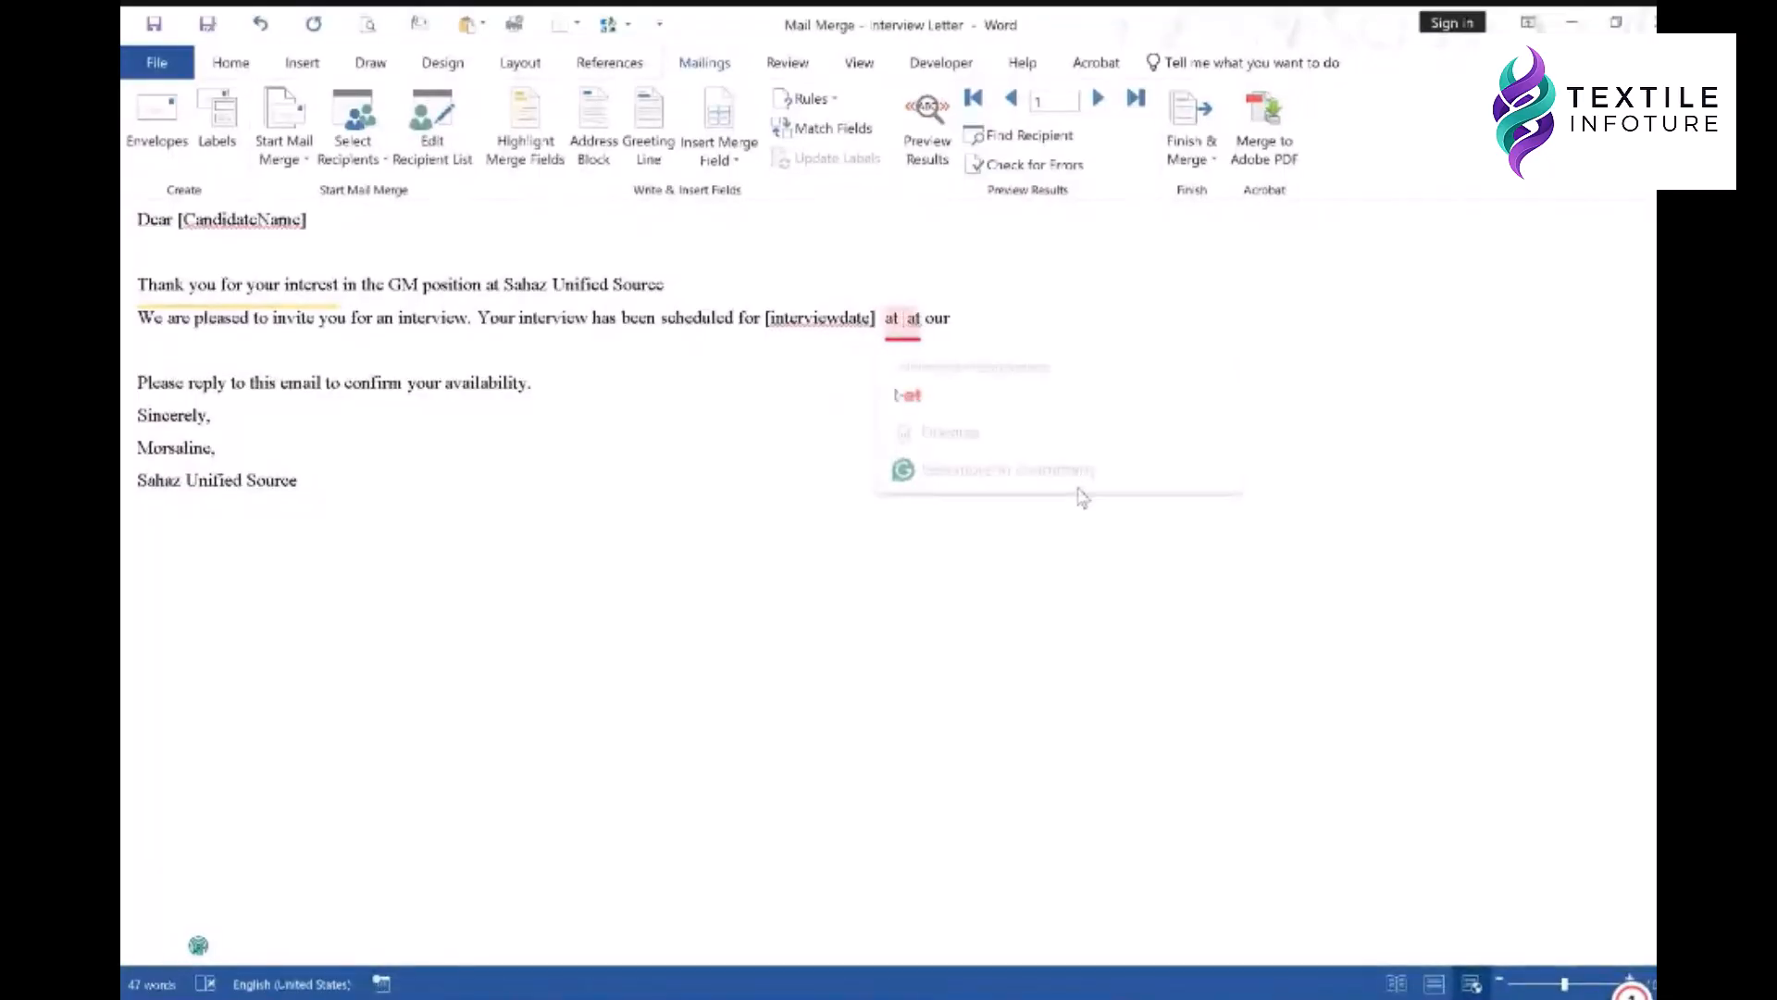
type("nterviewtime")
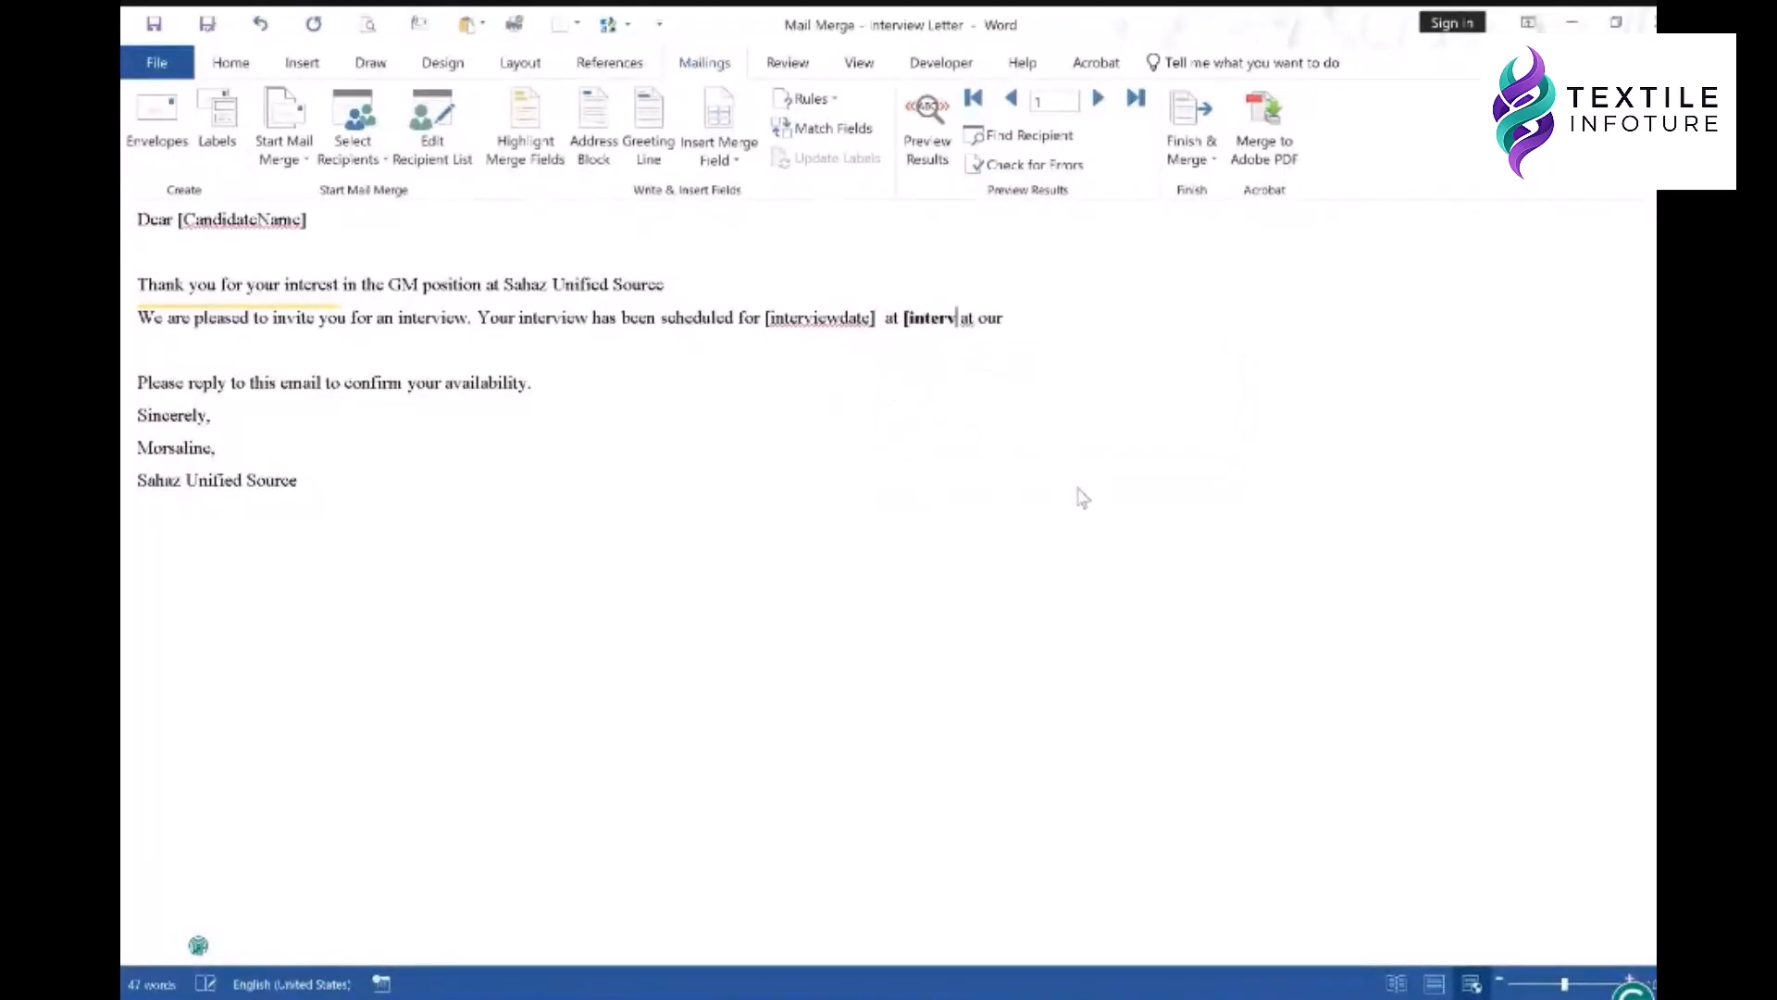
type("]")
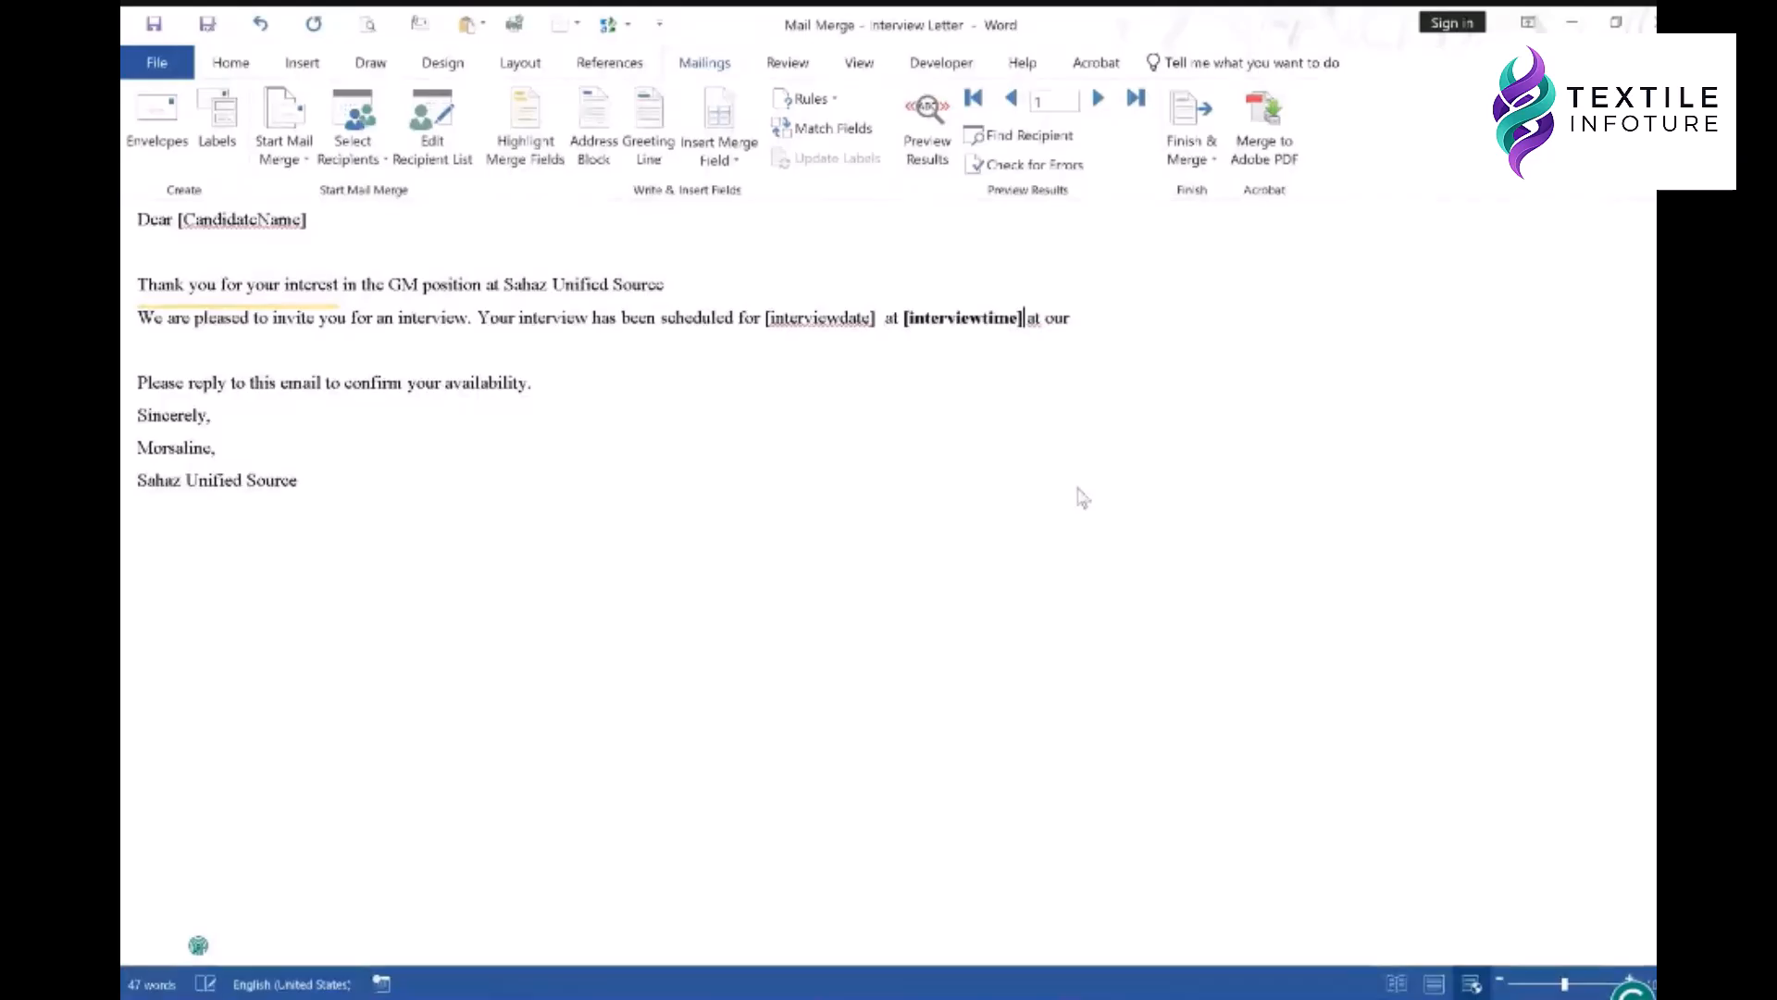
left_click(1089, 319)
type("[interviewlocation].")
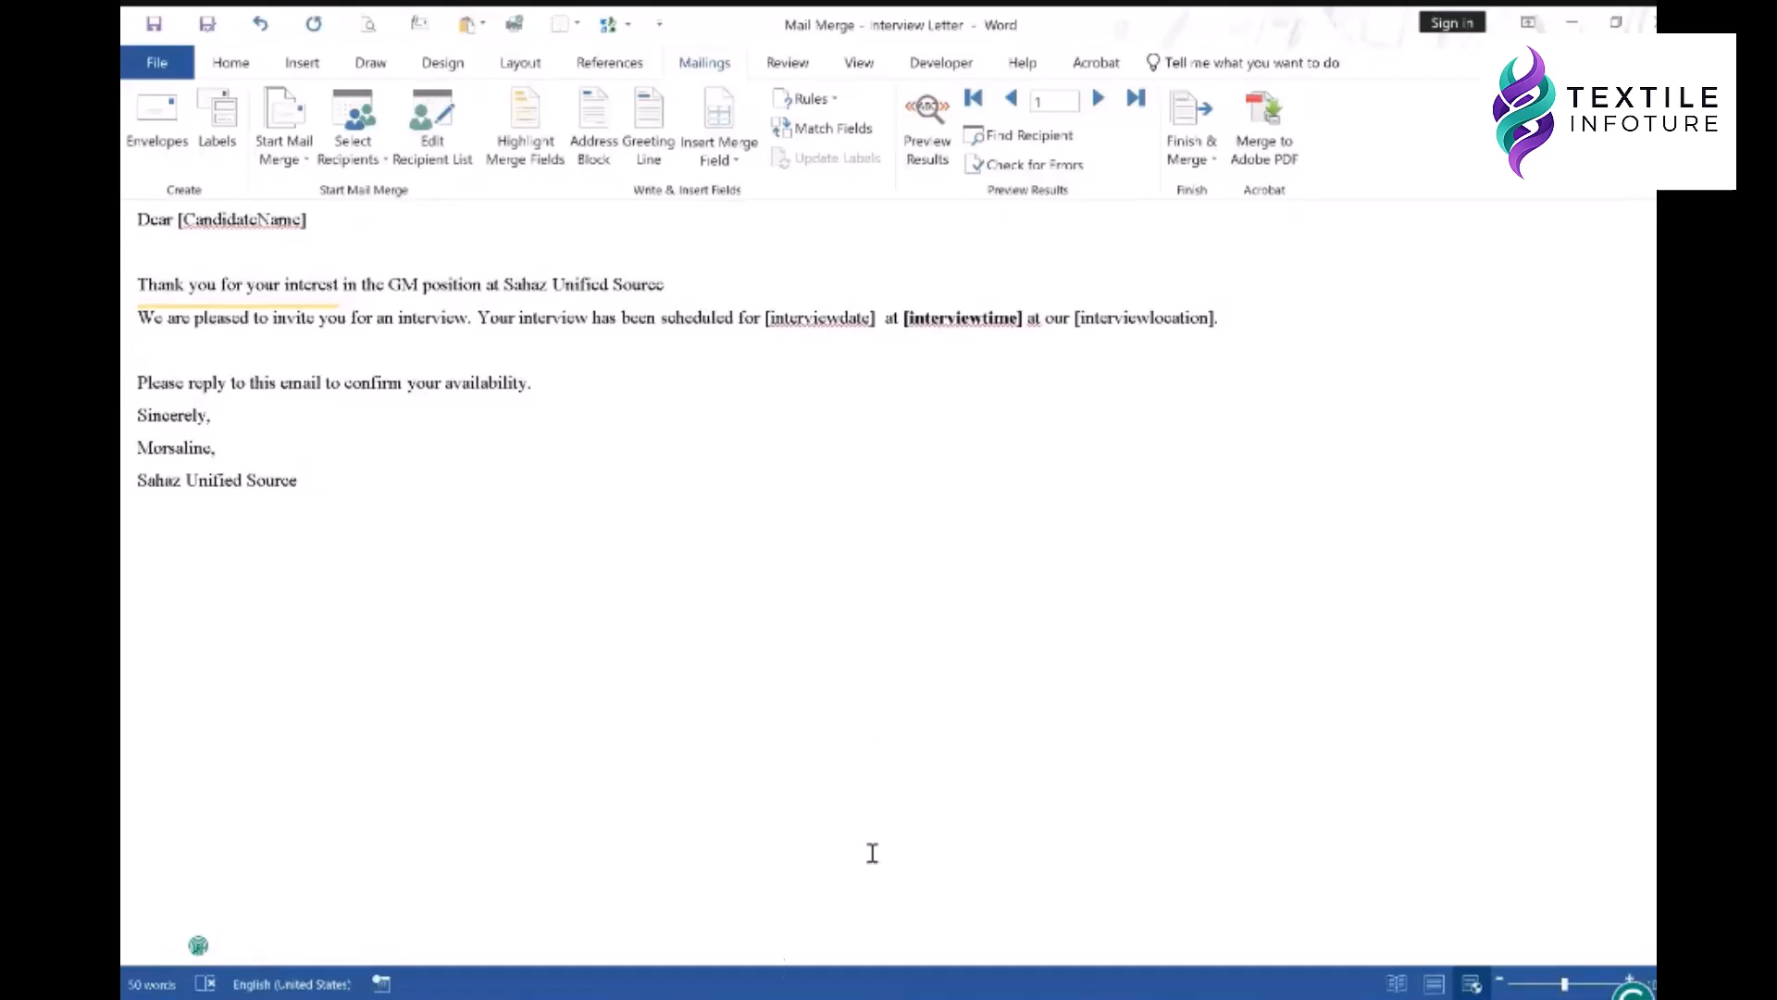
- Briefly bring up Google Meet, return to the letter, then switch to the candidate workbook
mouse_move(612, 998)
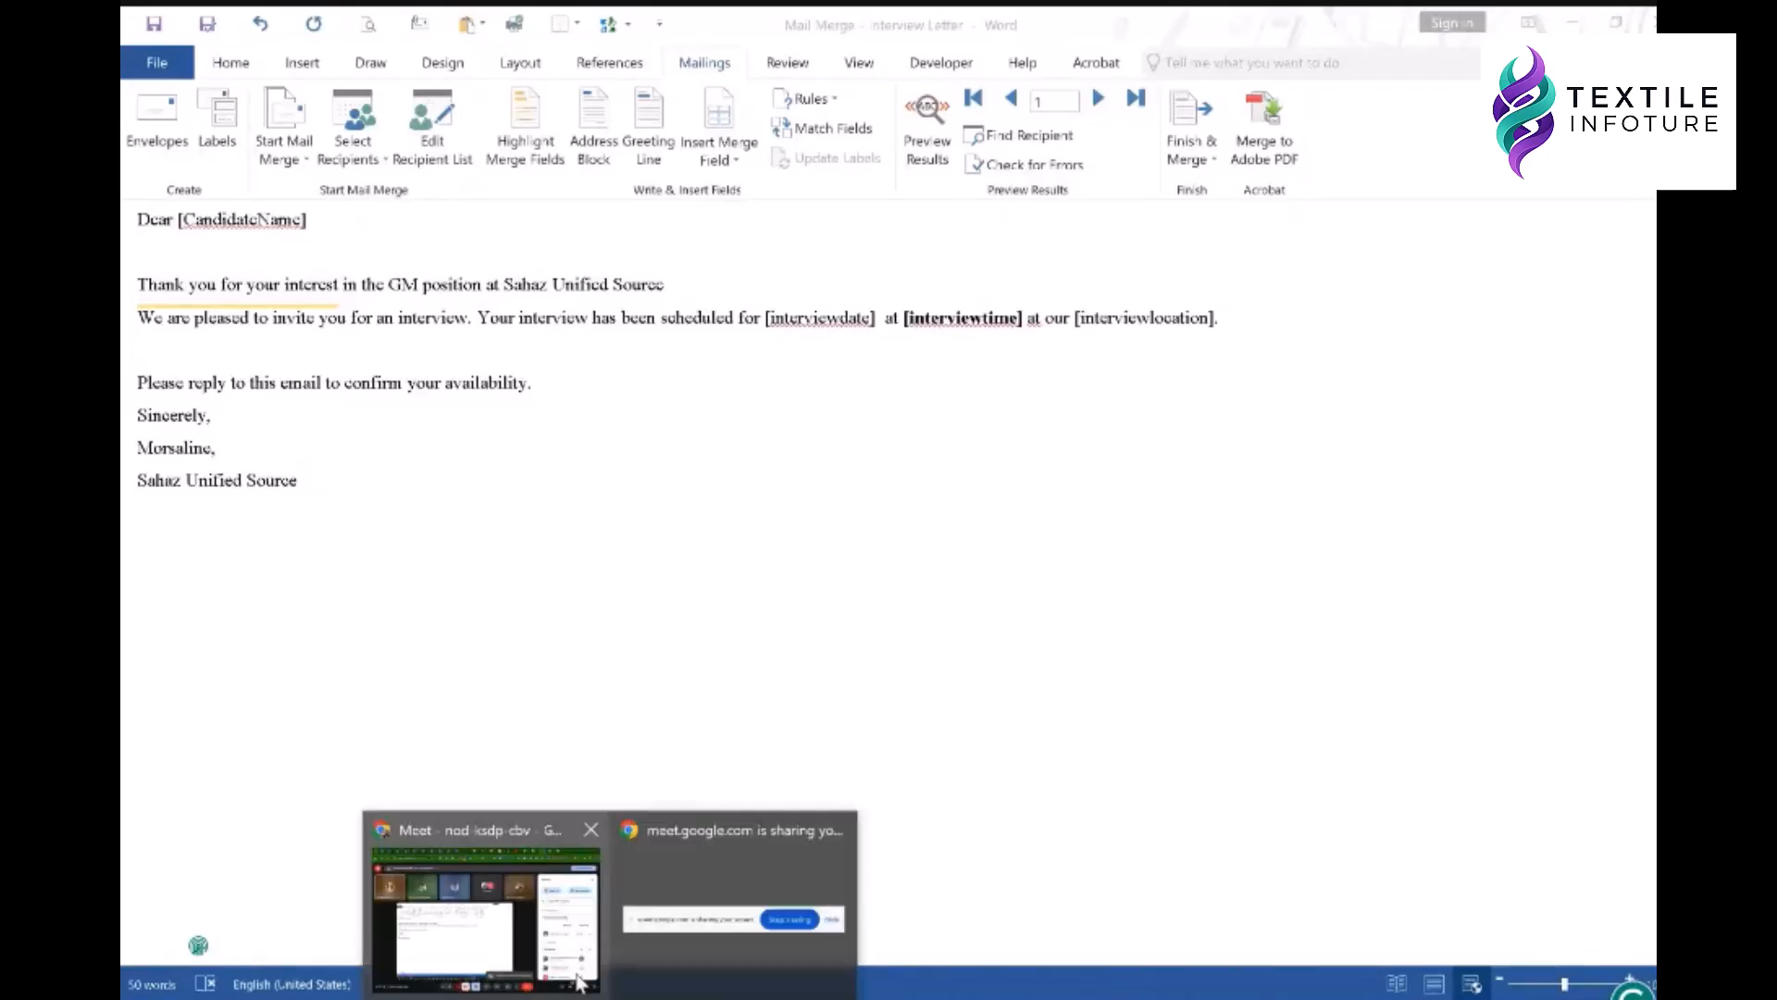
left_click(495, 916)
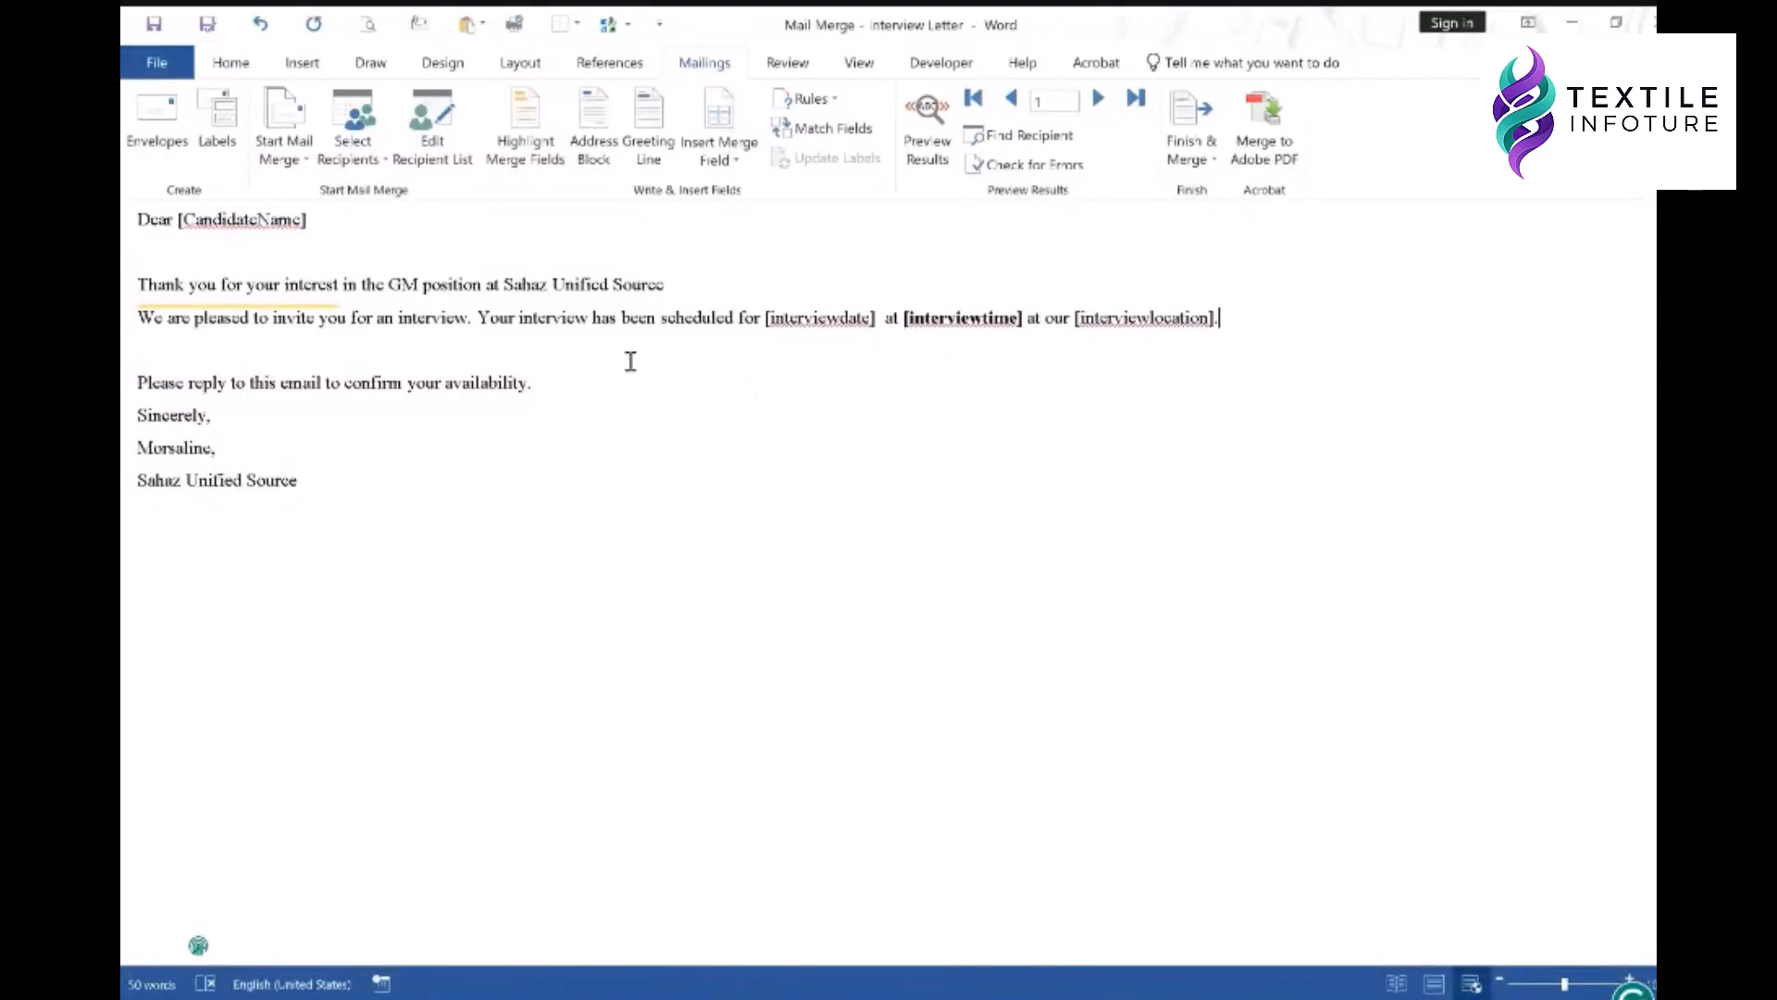
left_click(258, 250)
key("alt+Tab")
- Select the CandidateName, InterviewDate, InterviewTime, InterviewLocation and ContactEmail data columns in turn
left_click(579, 607)
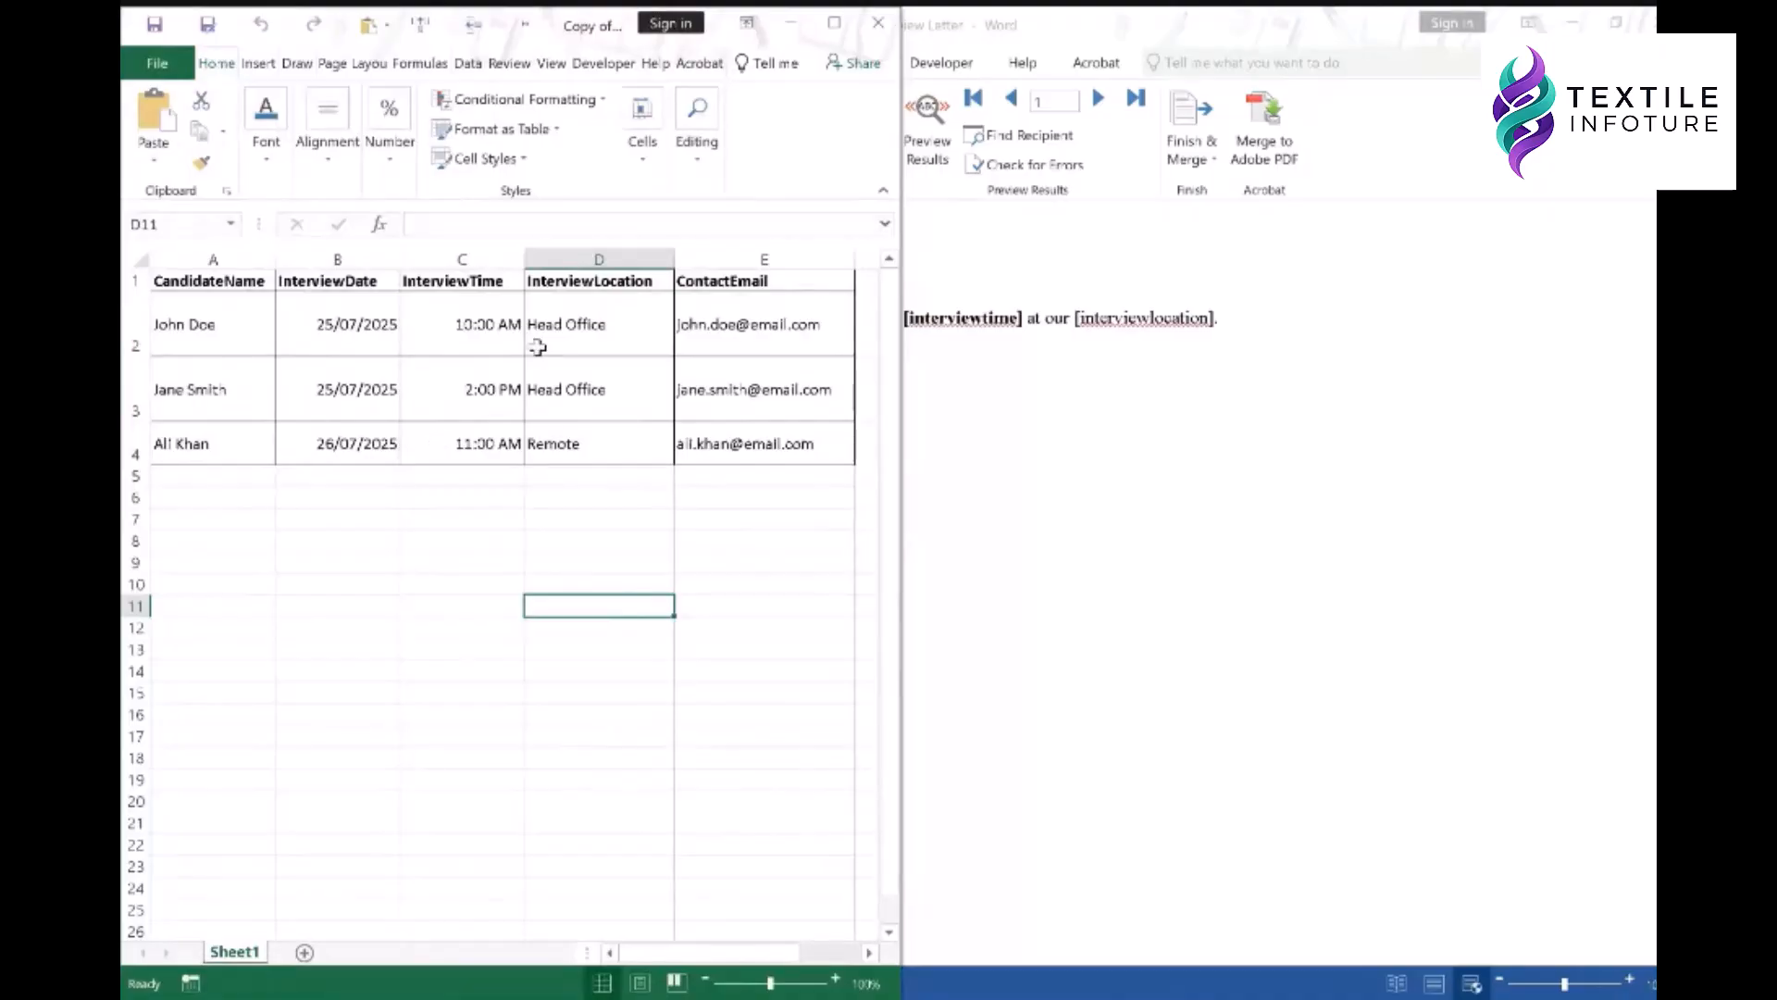
left_click_drag(246, 349, 222, 736)
left_click_drag(359, 320, 349, 737)
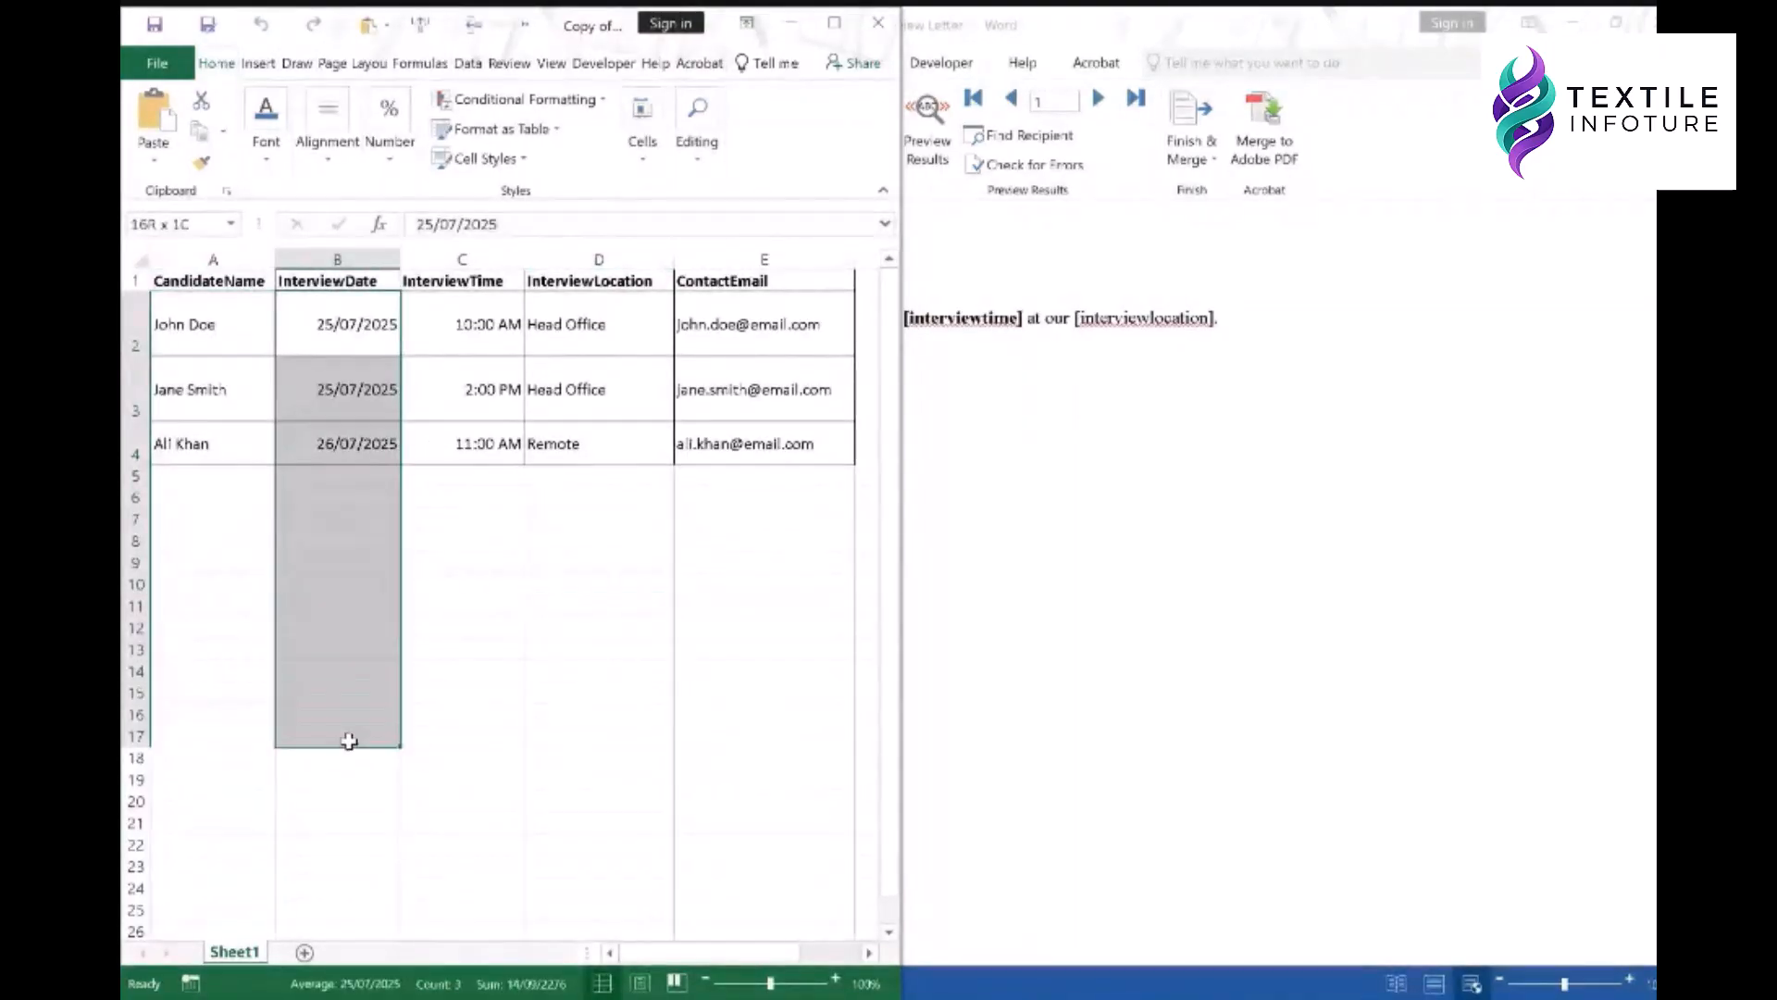
left_click_drag(473, 326, 476, 740)
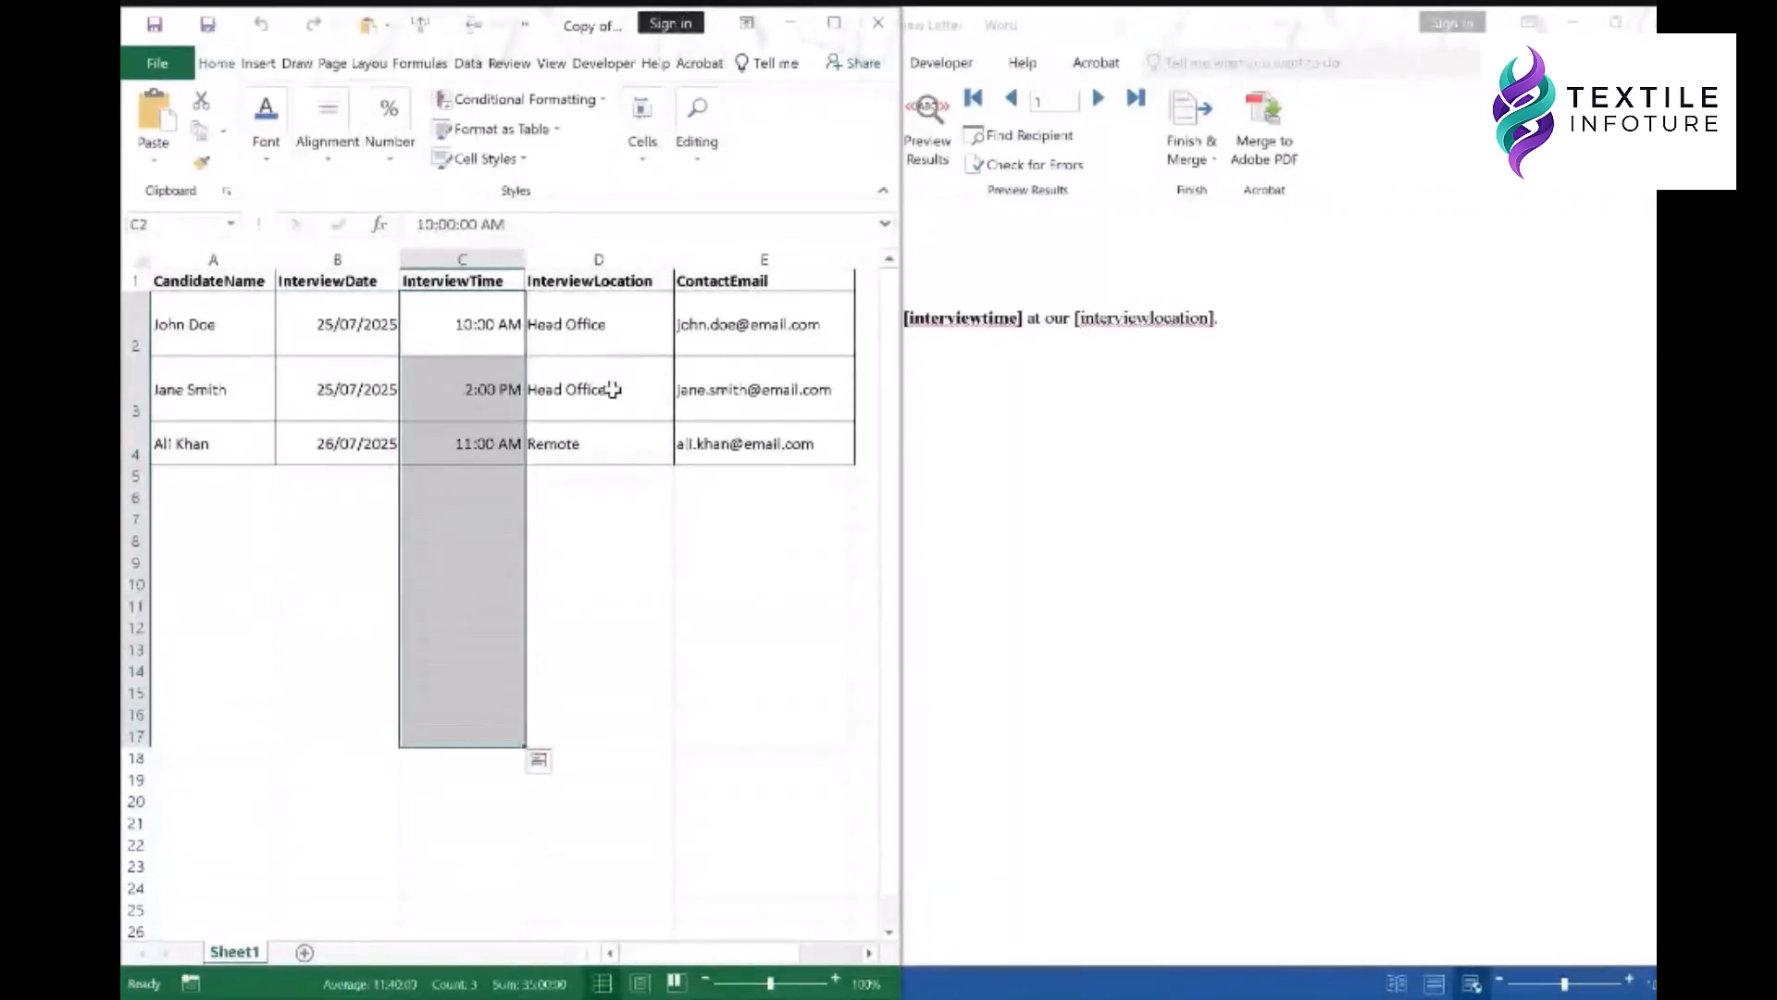
left_click_drag(613, 329, 619, 720)
left_click_drag(746, 315, 760, 732)
left_click(758, 632)
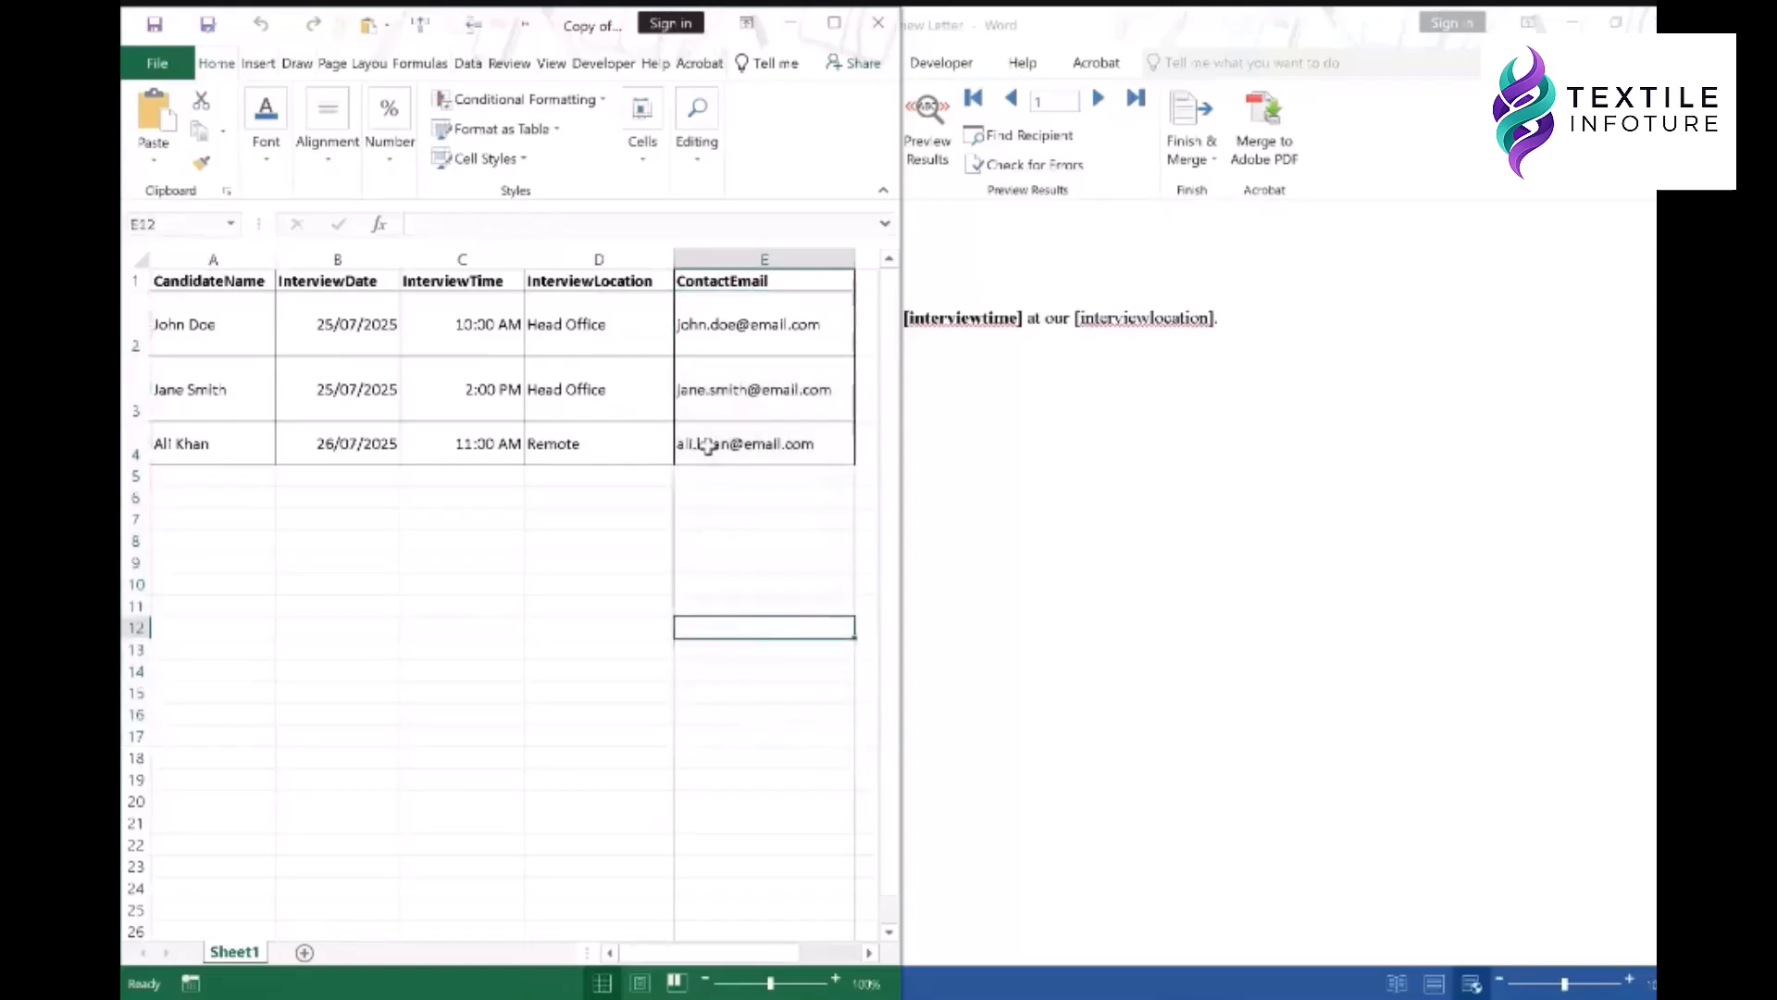
- Point out each of the five column headers, then close the workbook
left_click(210, 287)
left_click(319, 281)
left_click(450, 280)
left_click(581, 280)
left_click(721, 282)
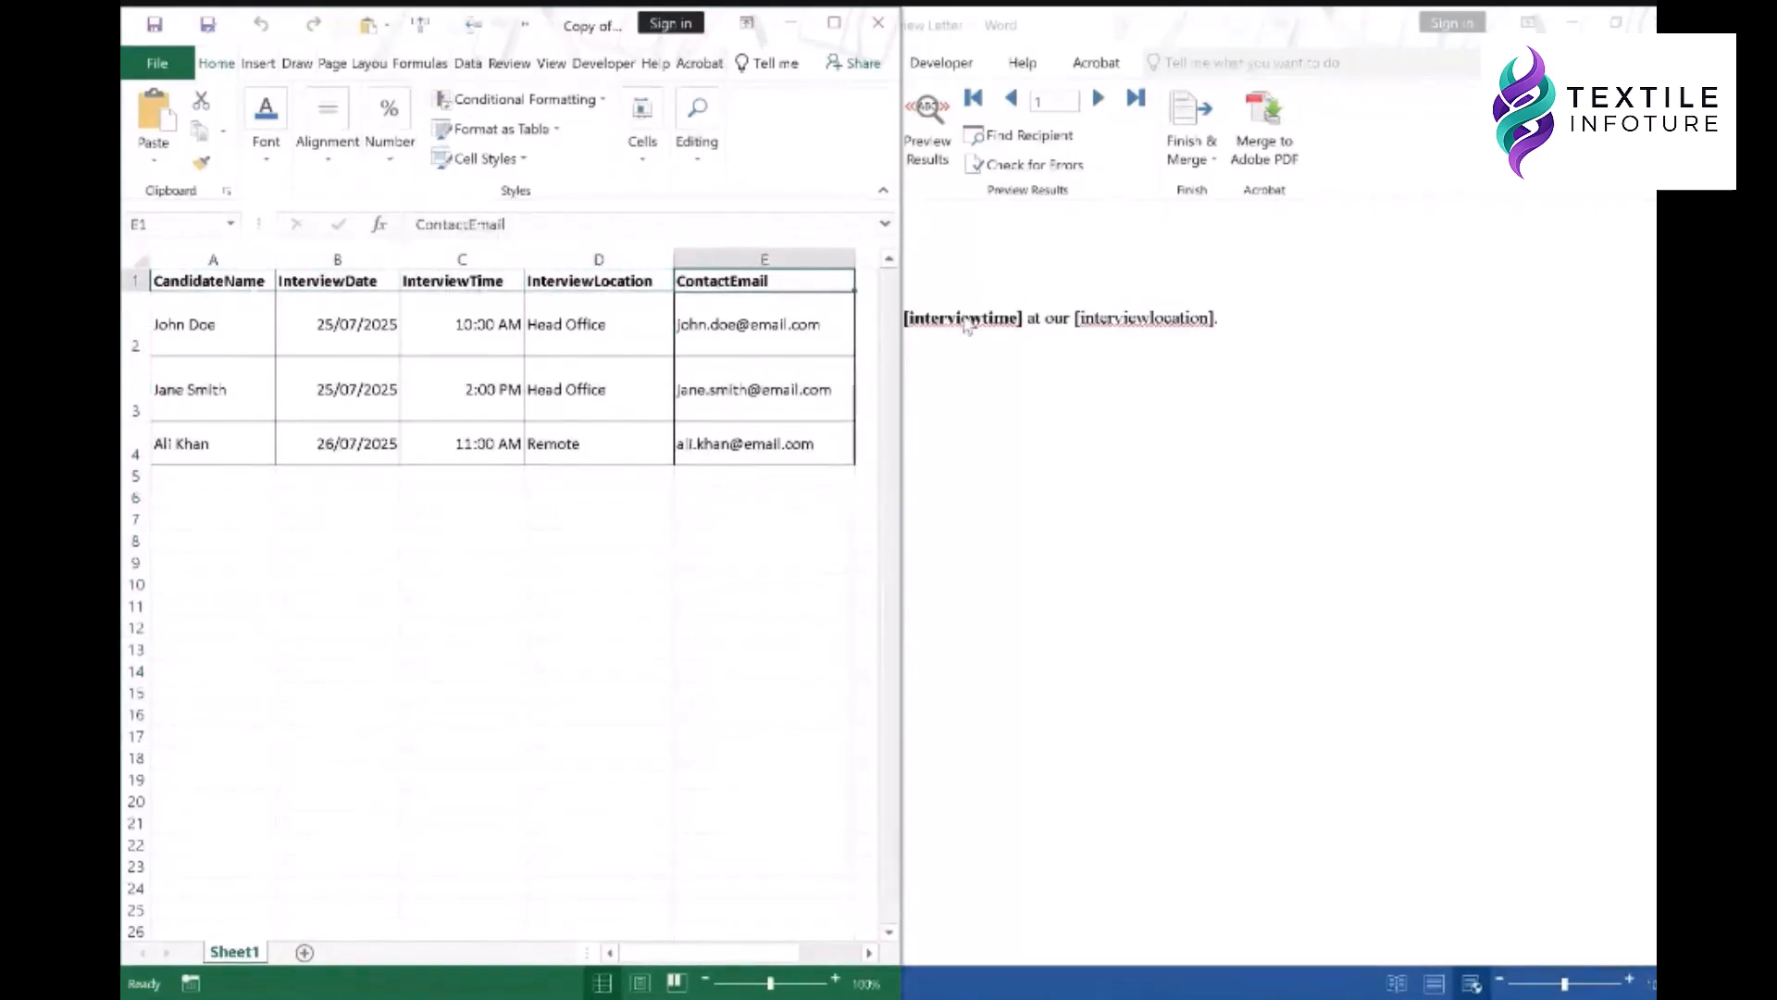
left_click(878, 22)
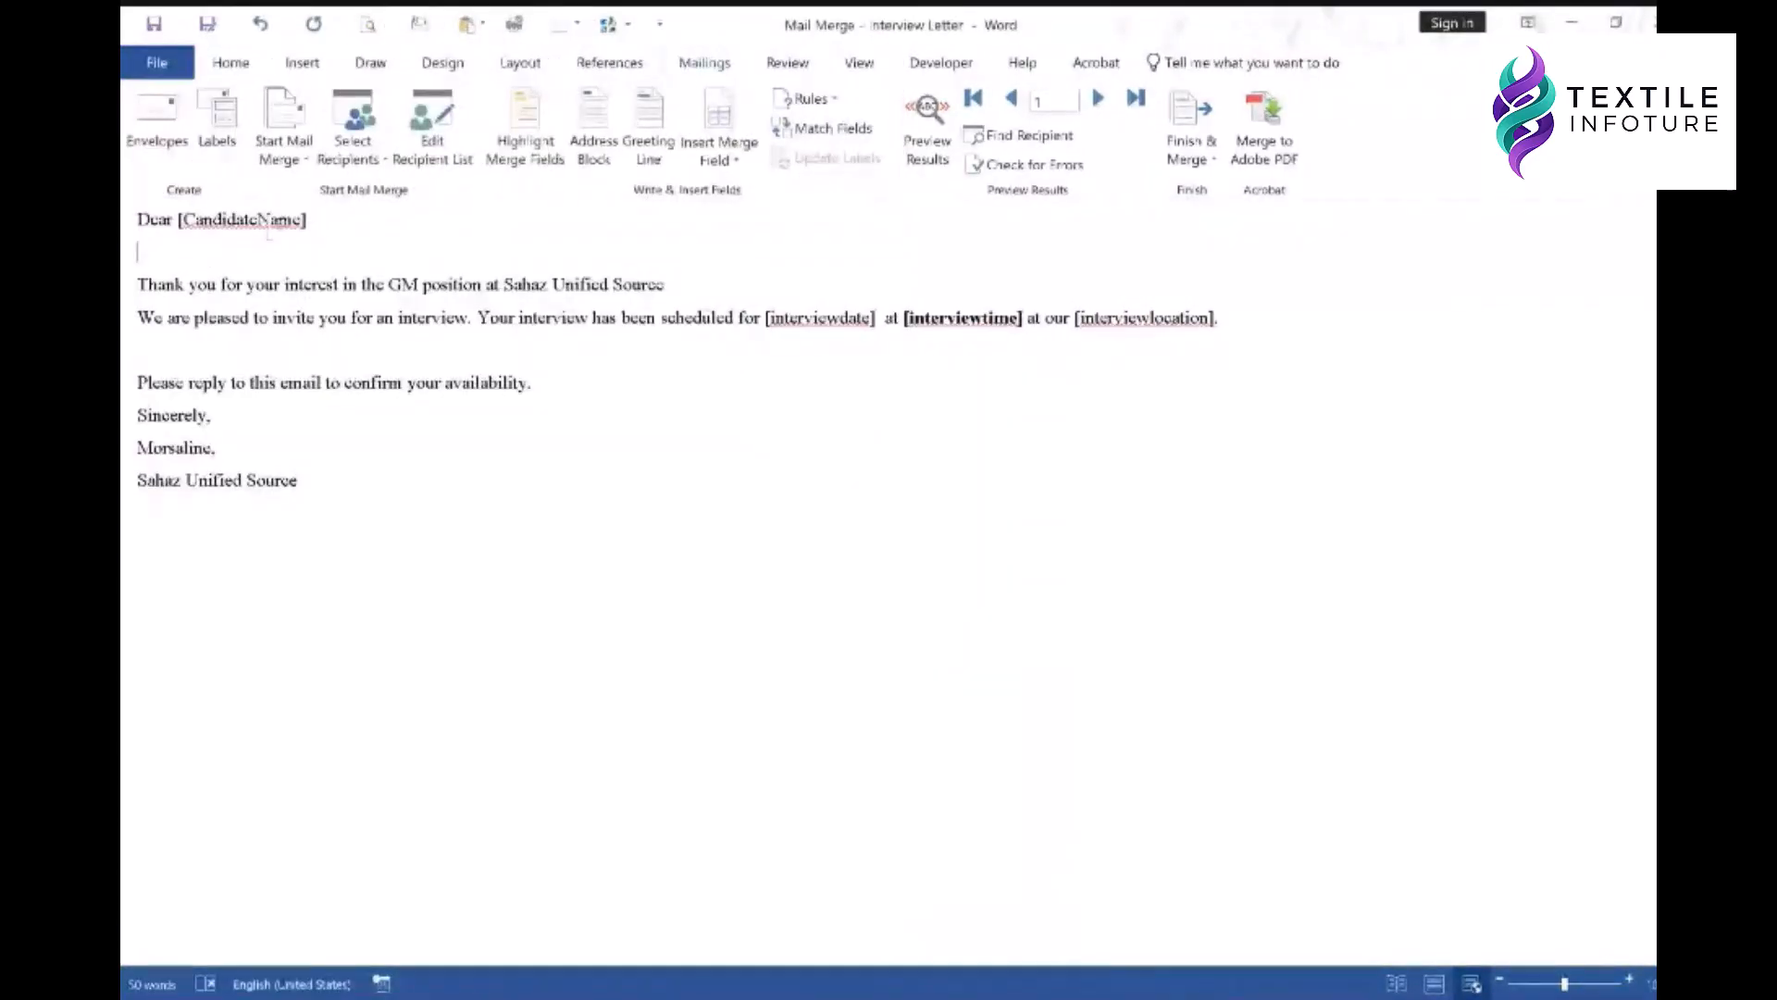
- Use an existing list: open Interview_Candidates from the FOR PRACTICES folder
left_click(351, 148)
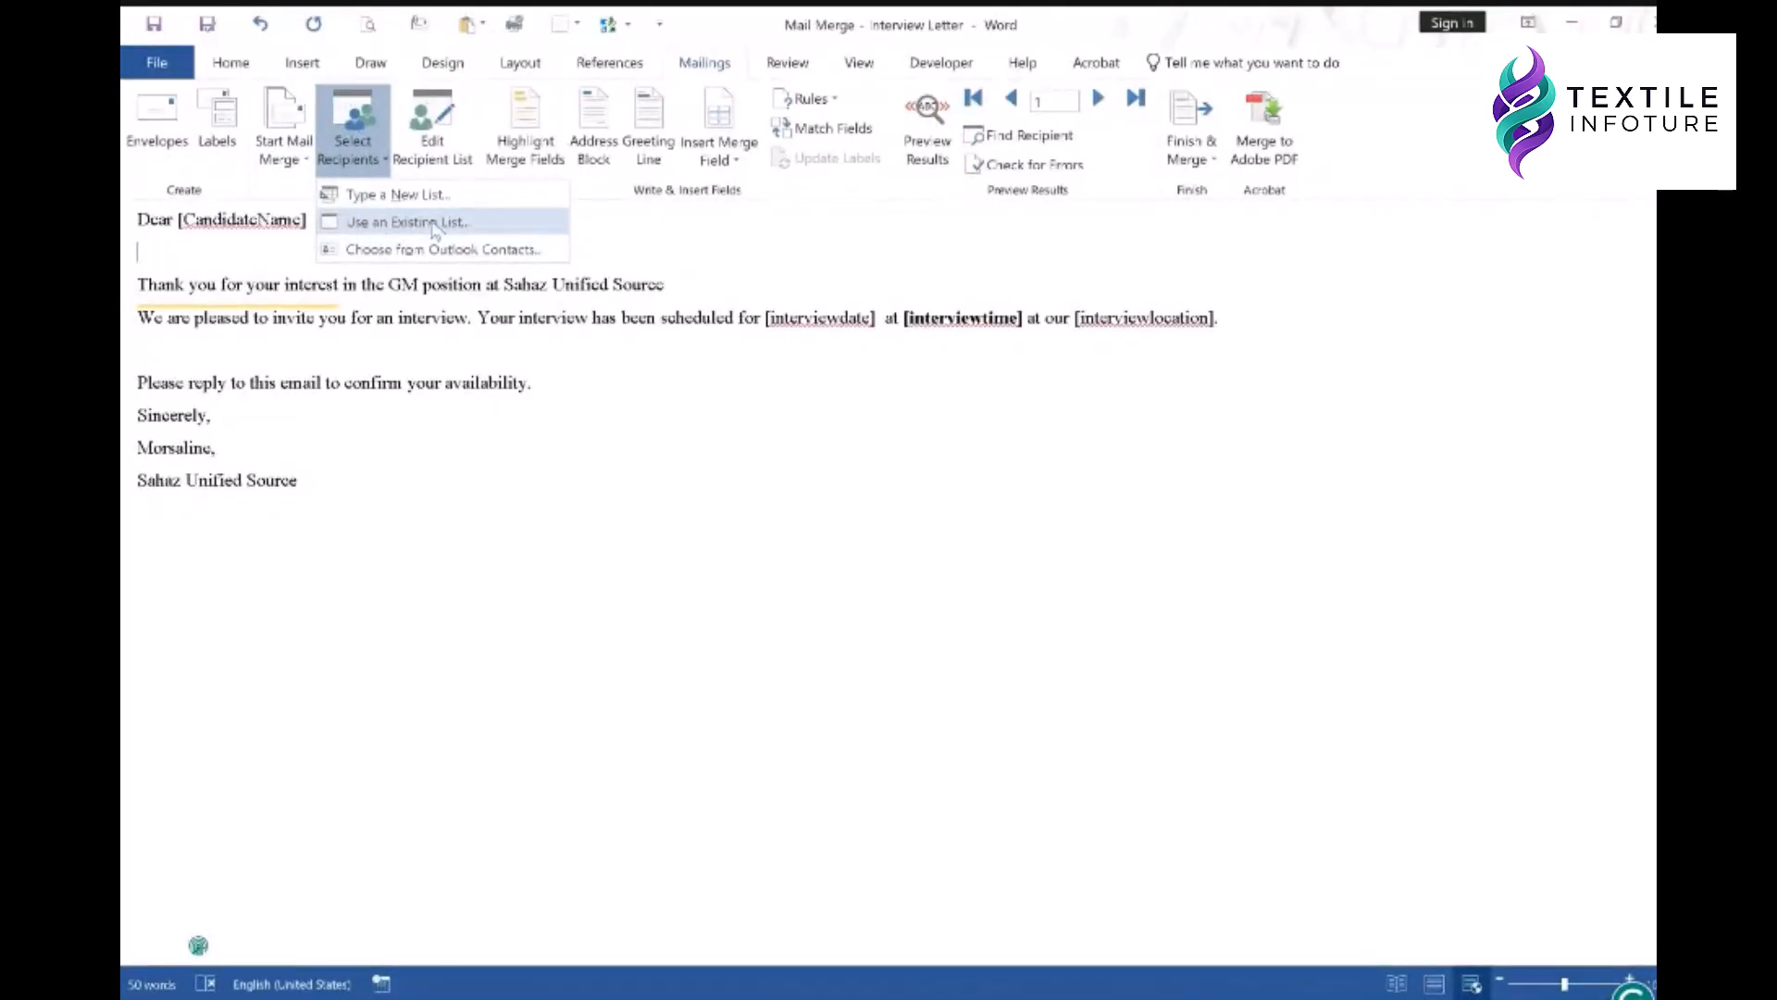
left_click(433, 225)
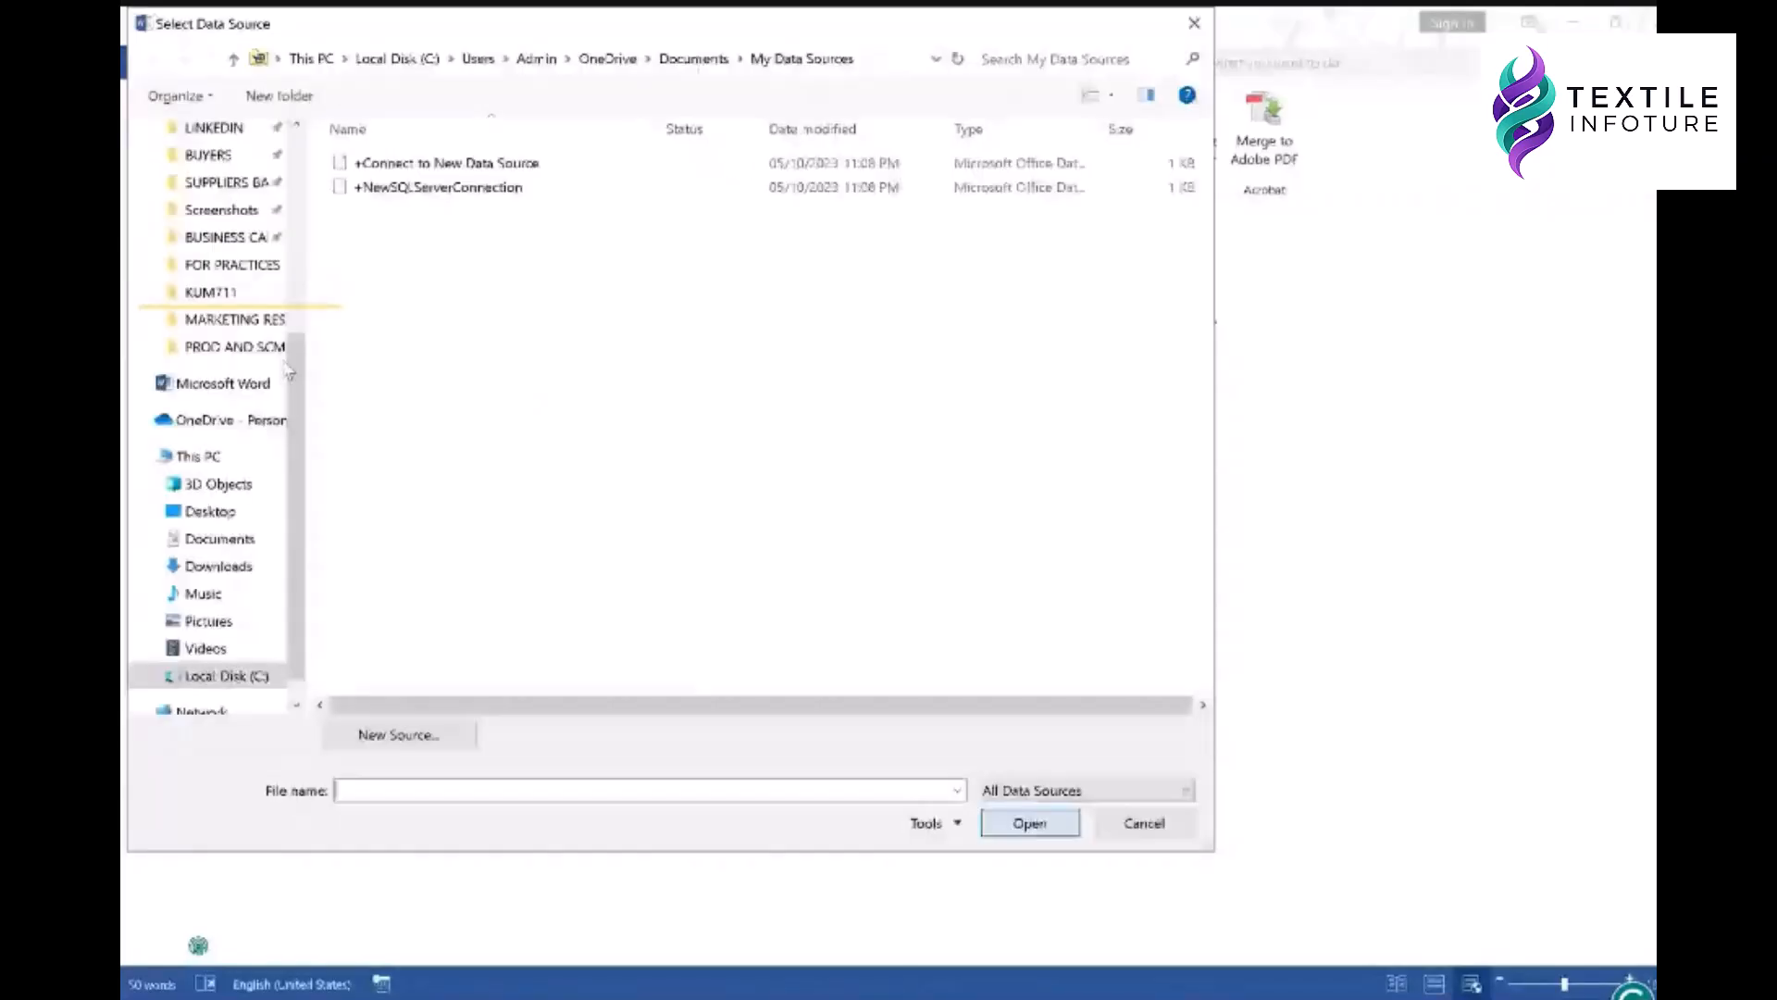
scroll(269, 370, "up", 5)
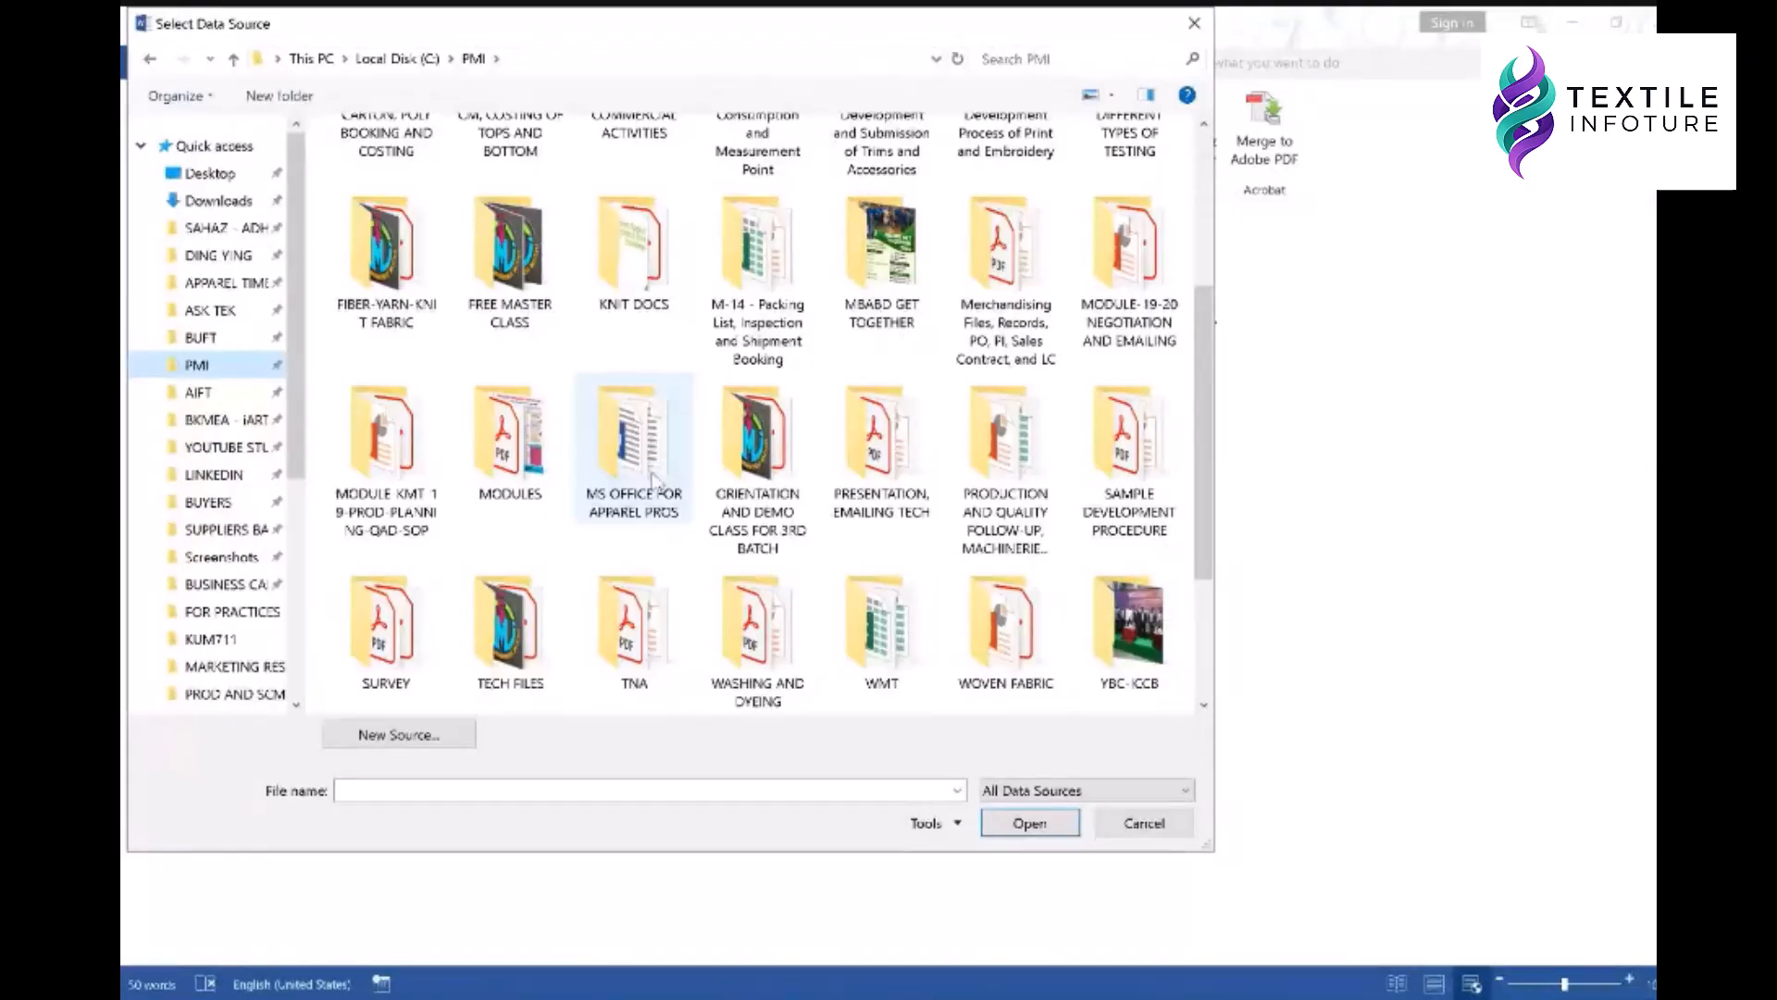
double_click(602, 421)
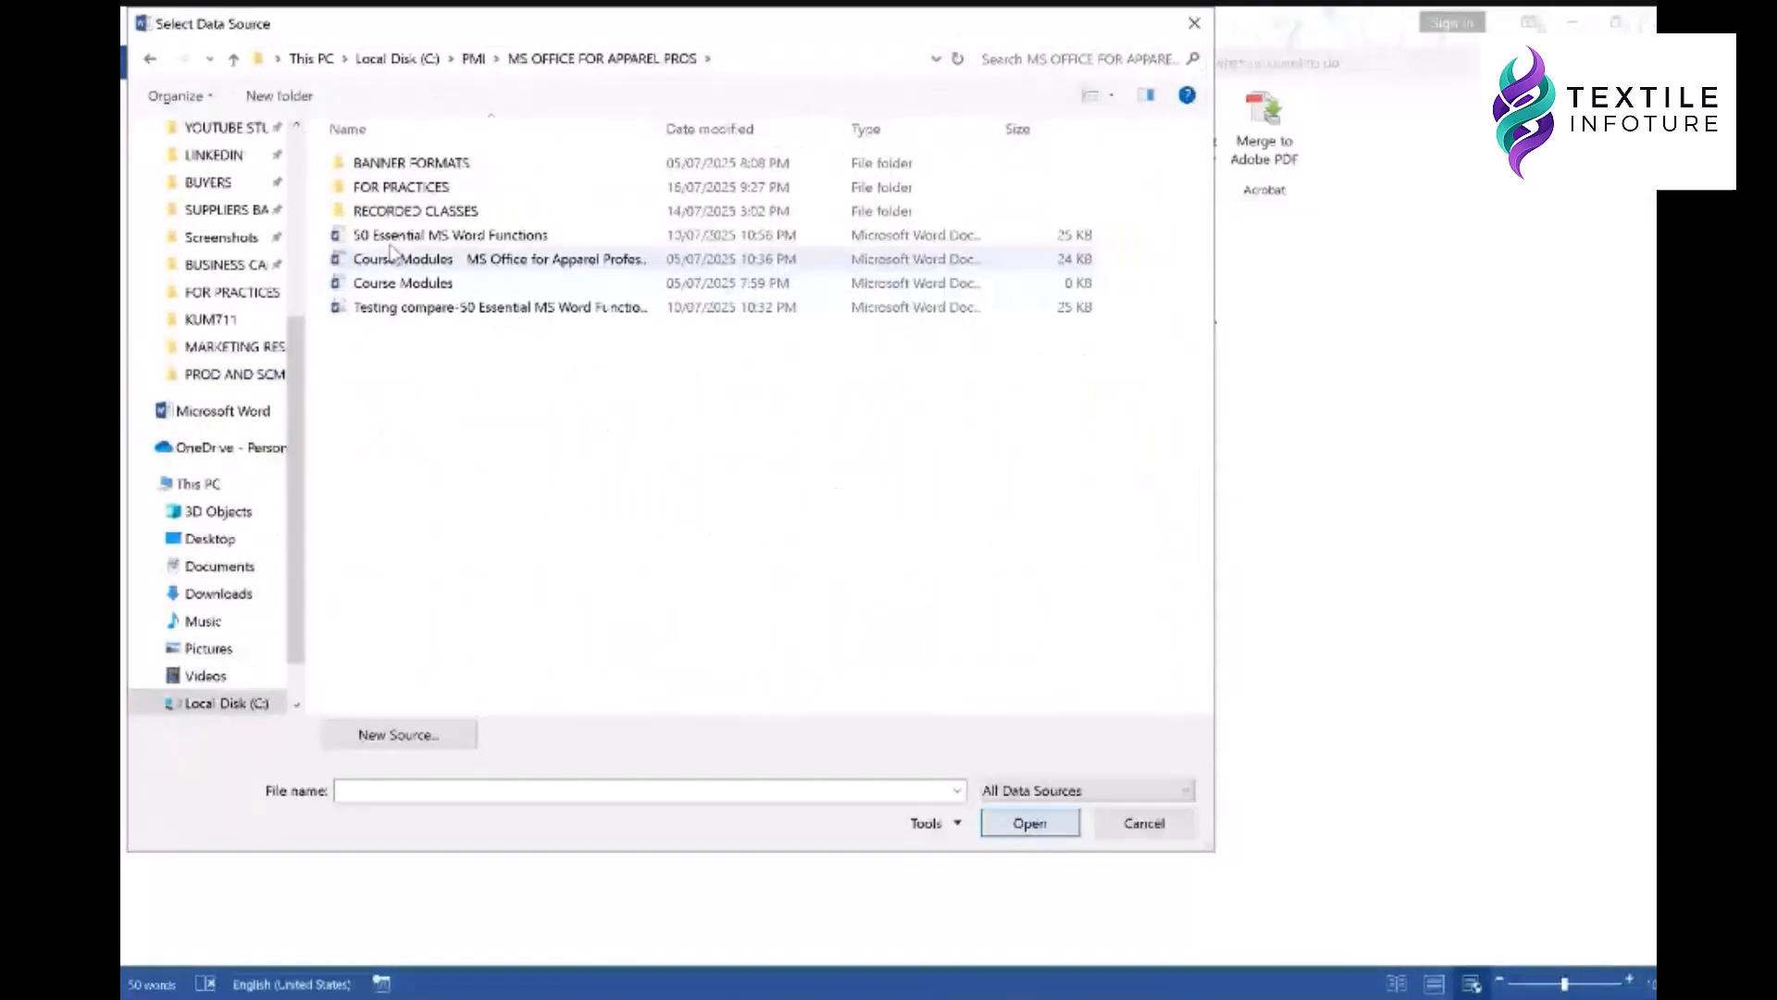
double_click(404, 189)
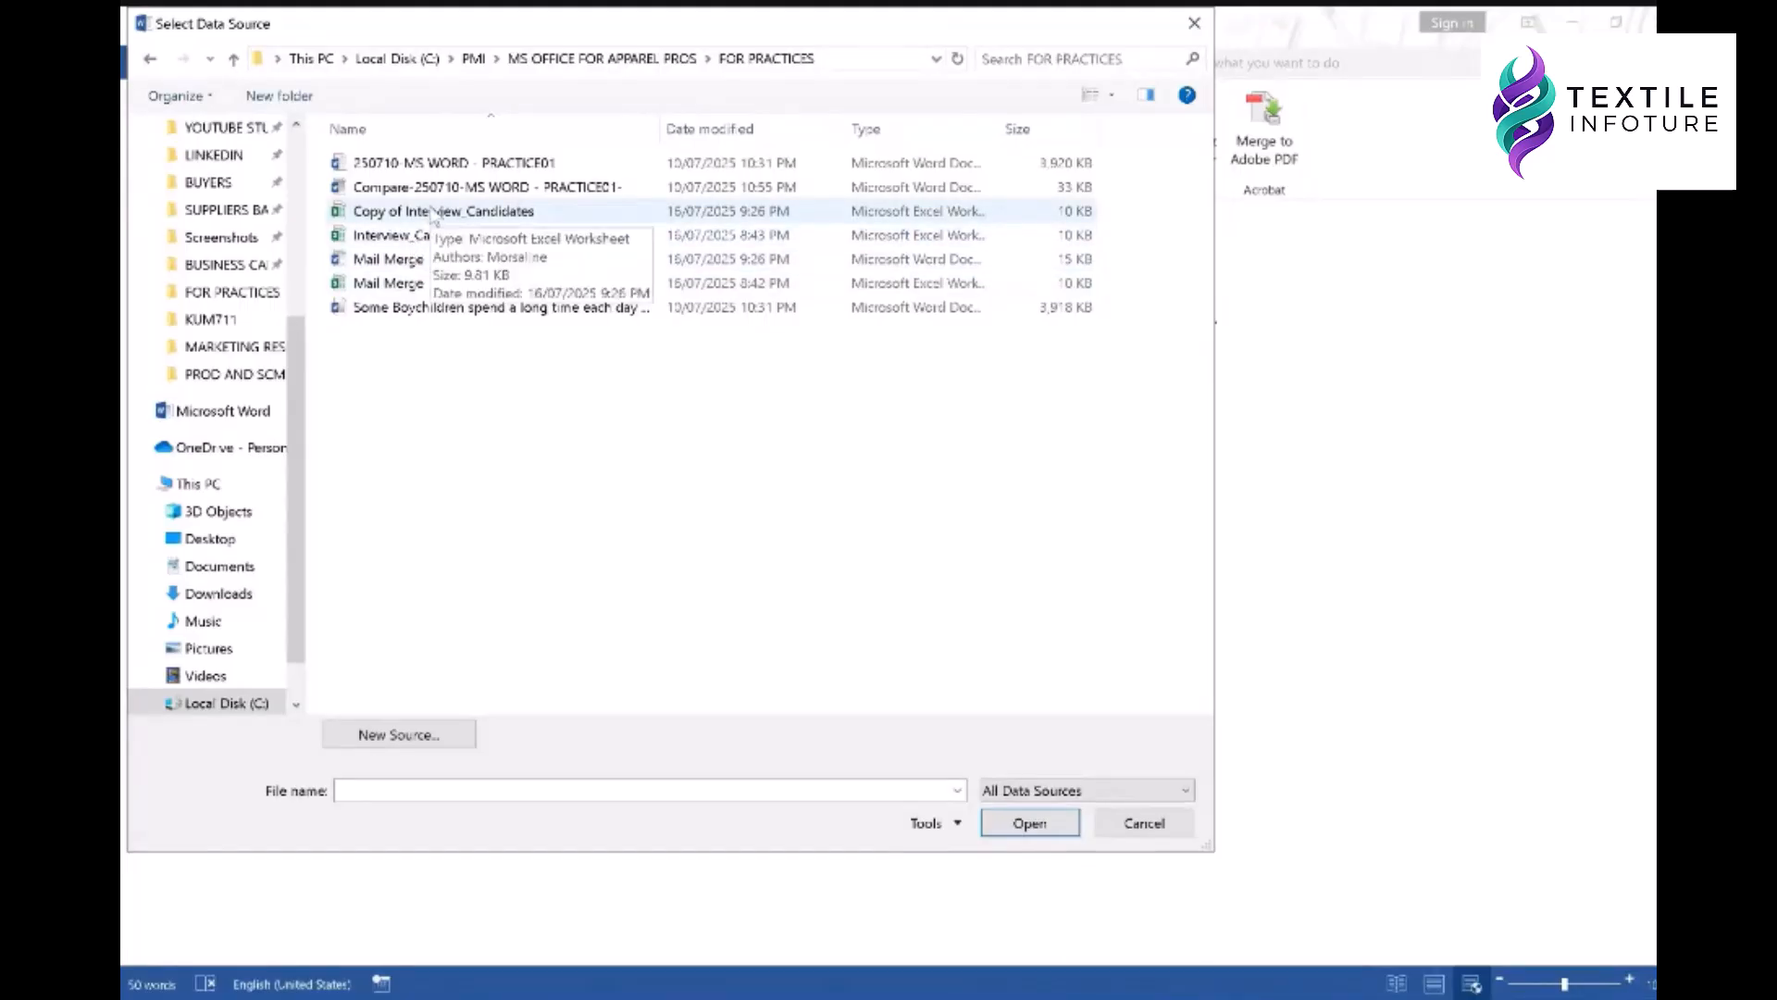
left_click(422, 238)
left_click(1029, 823)
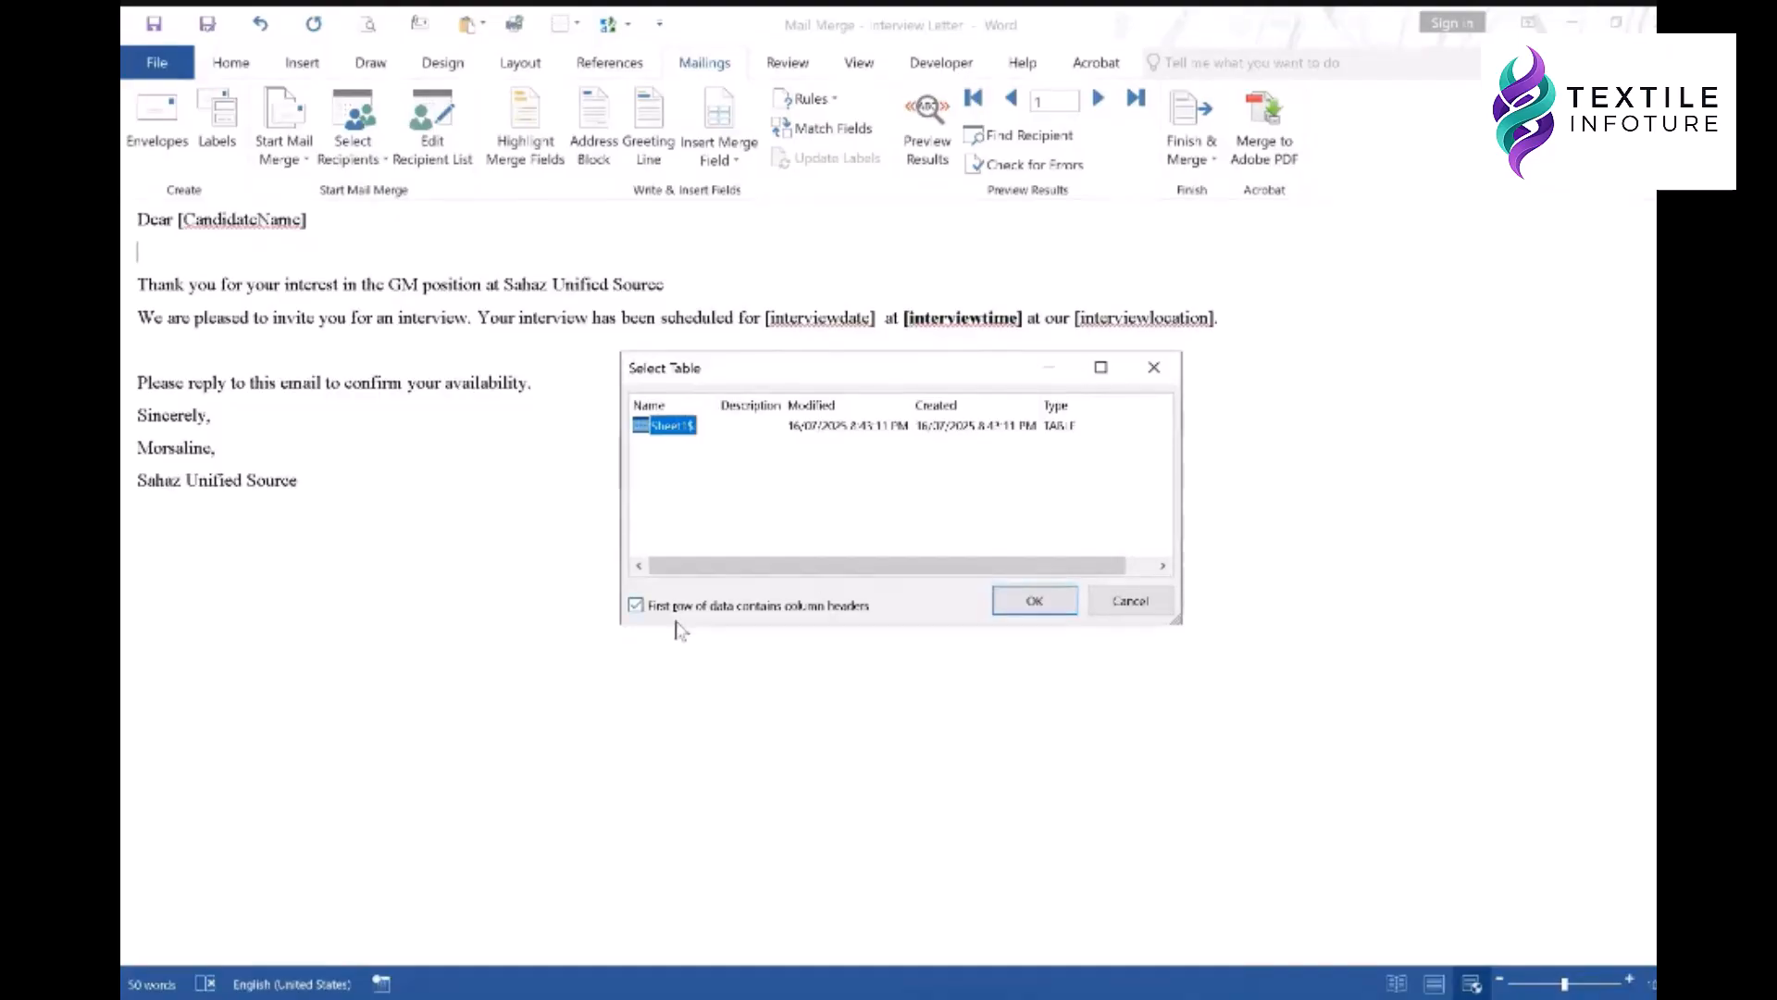
- Confirm Sheet1$, then insert CandidateName and InterviewDate merge fields over their placeholders
left_click(1018, 601)
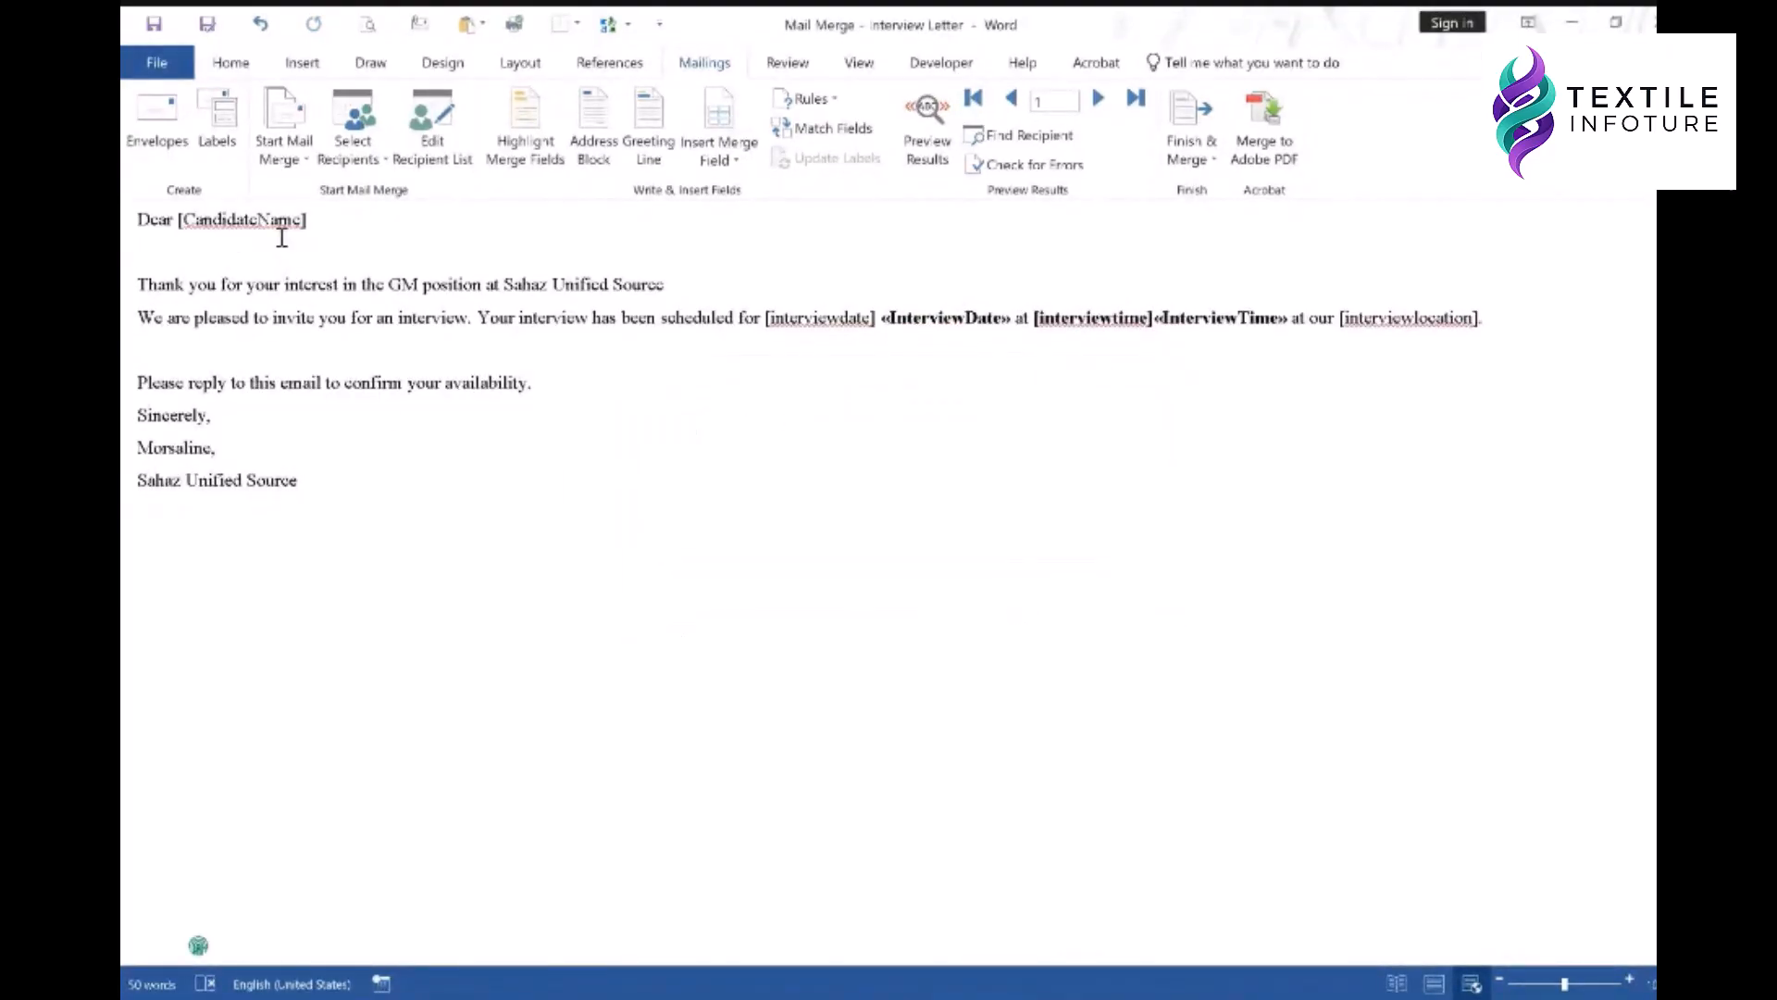
left_click_drag(303, 222, 195, 226)
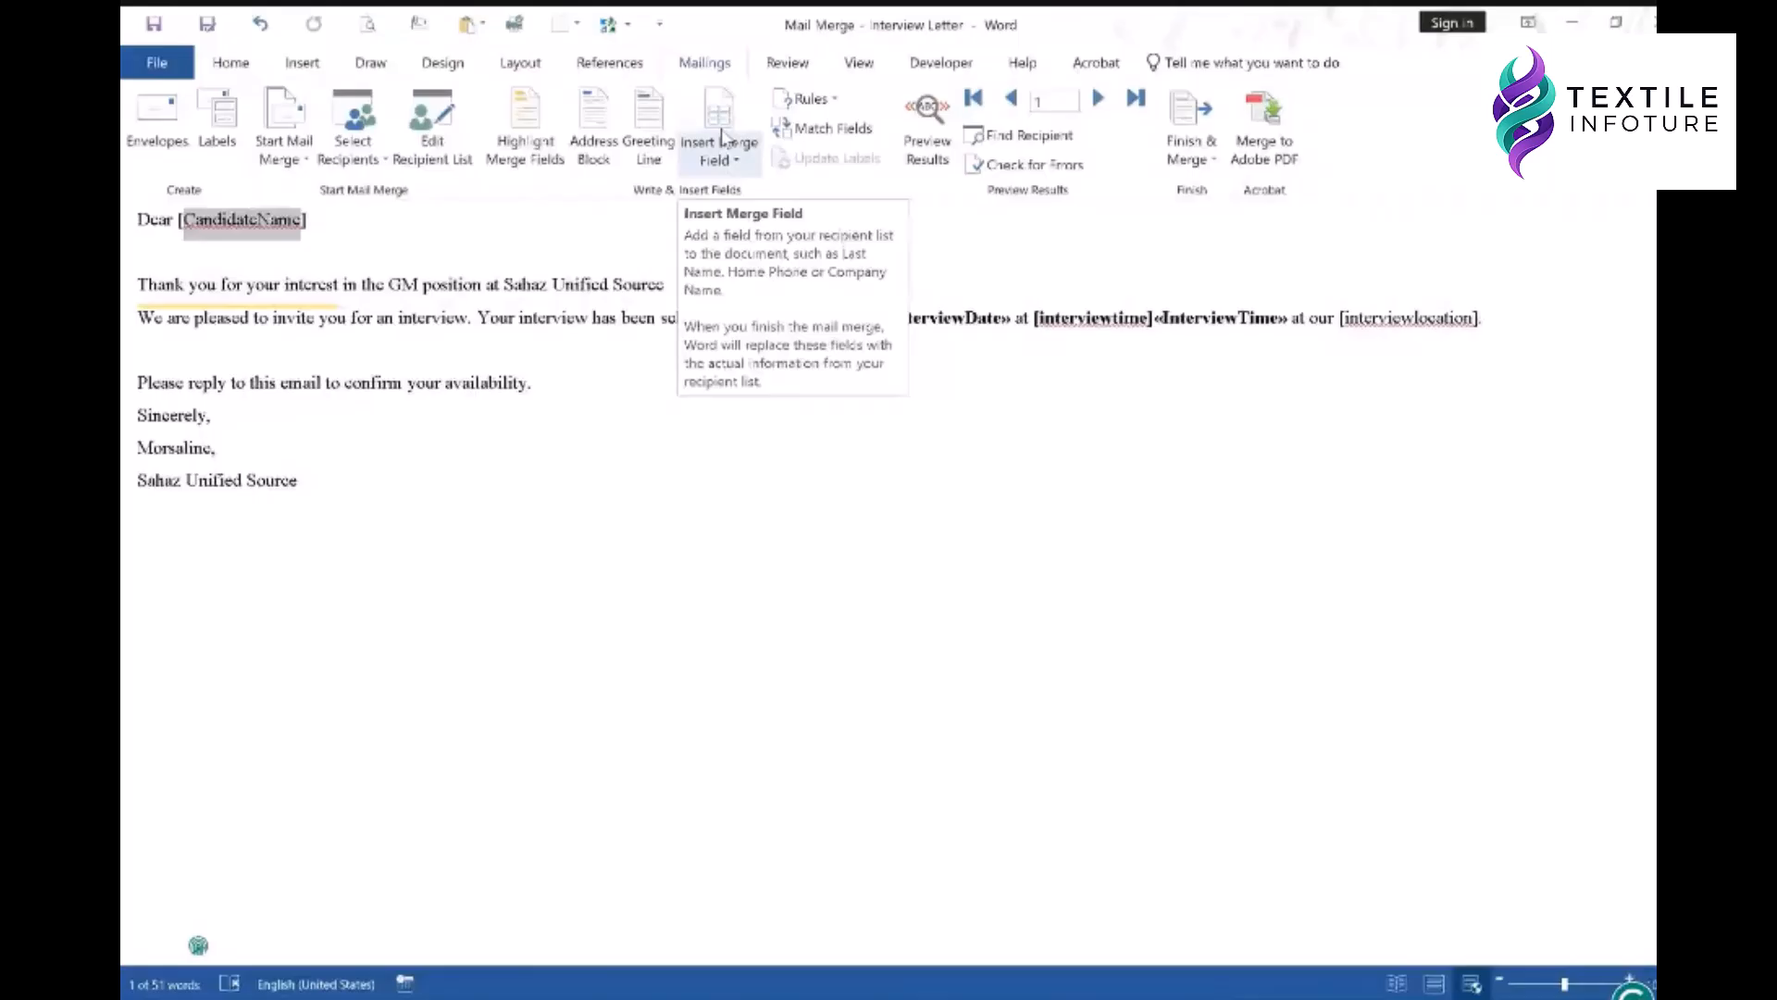
left_click(723, 137)
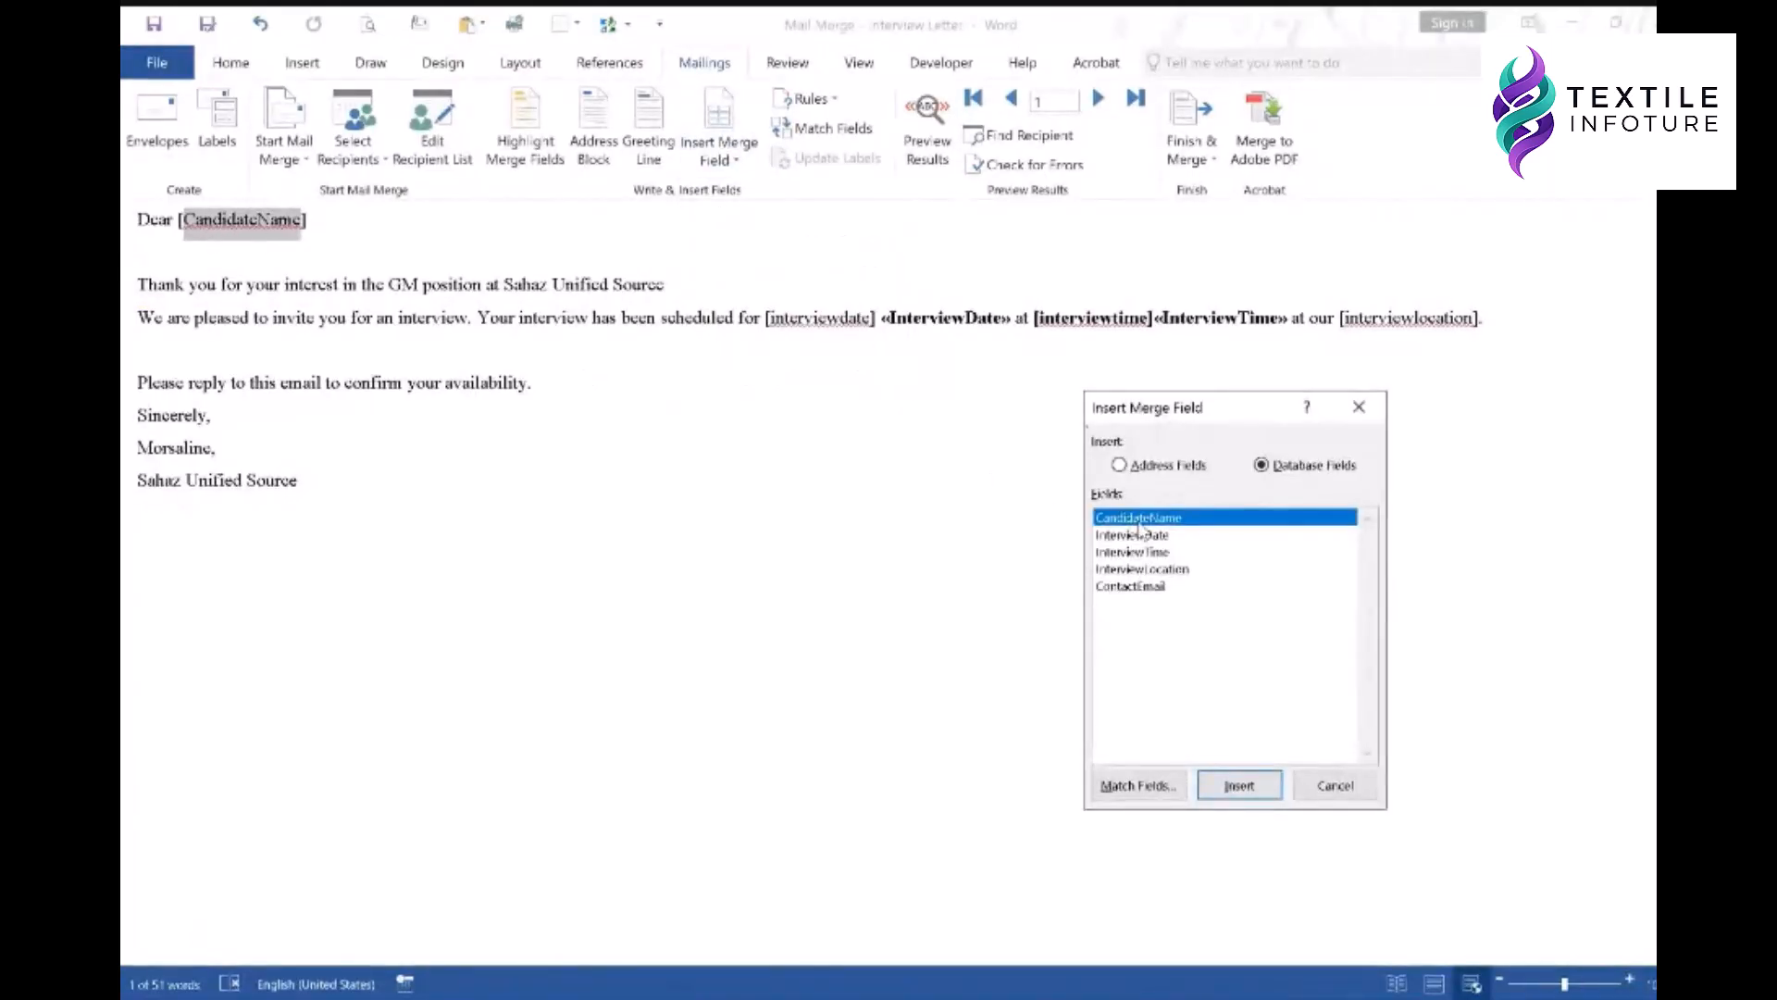
left_click(1241, 786)
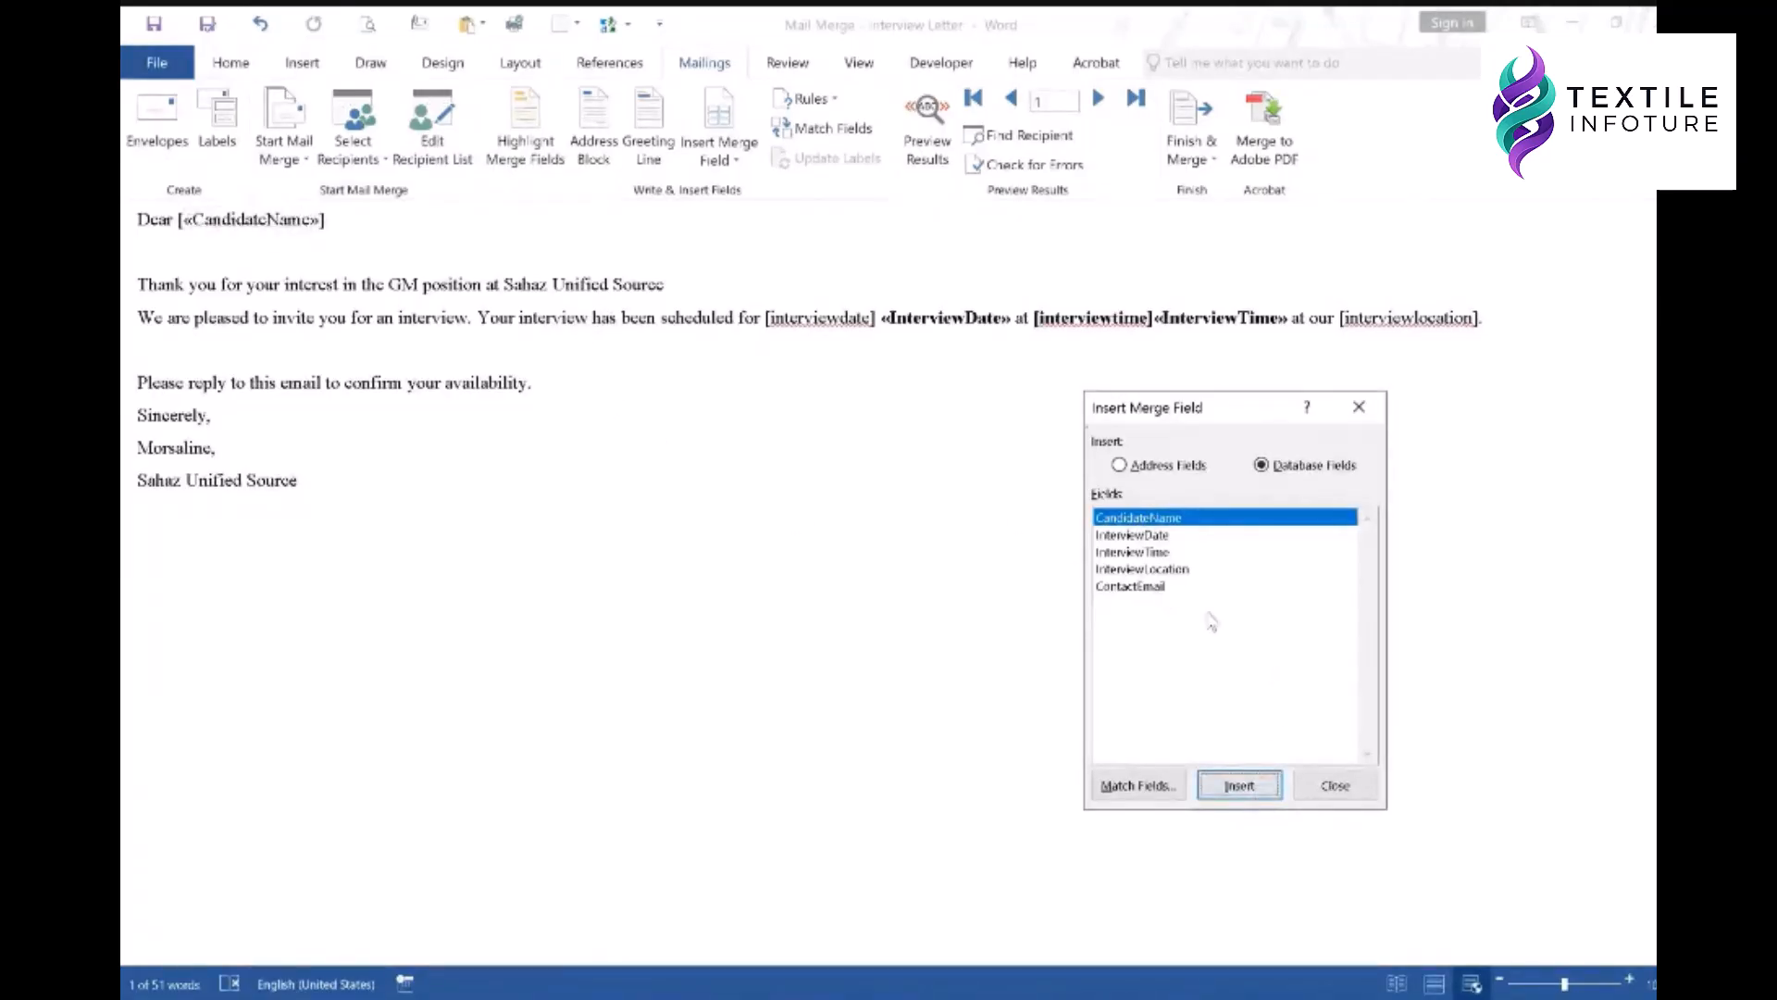
left_click(1336, 786)
left_click_drag(769, 318, 872, 315)
left_click(720, 111)
left_click(1133, 537)
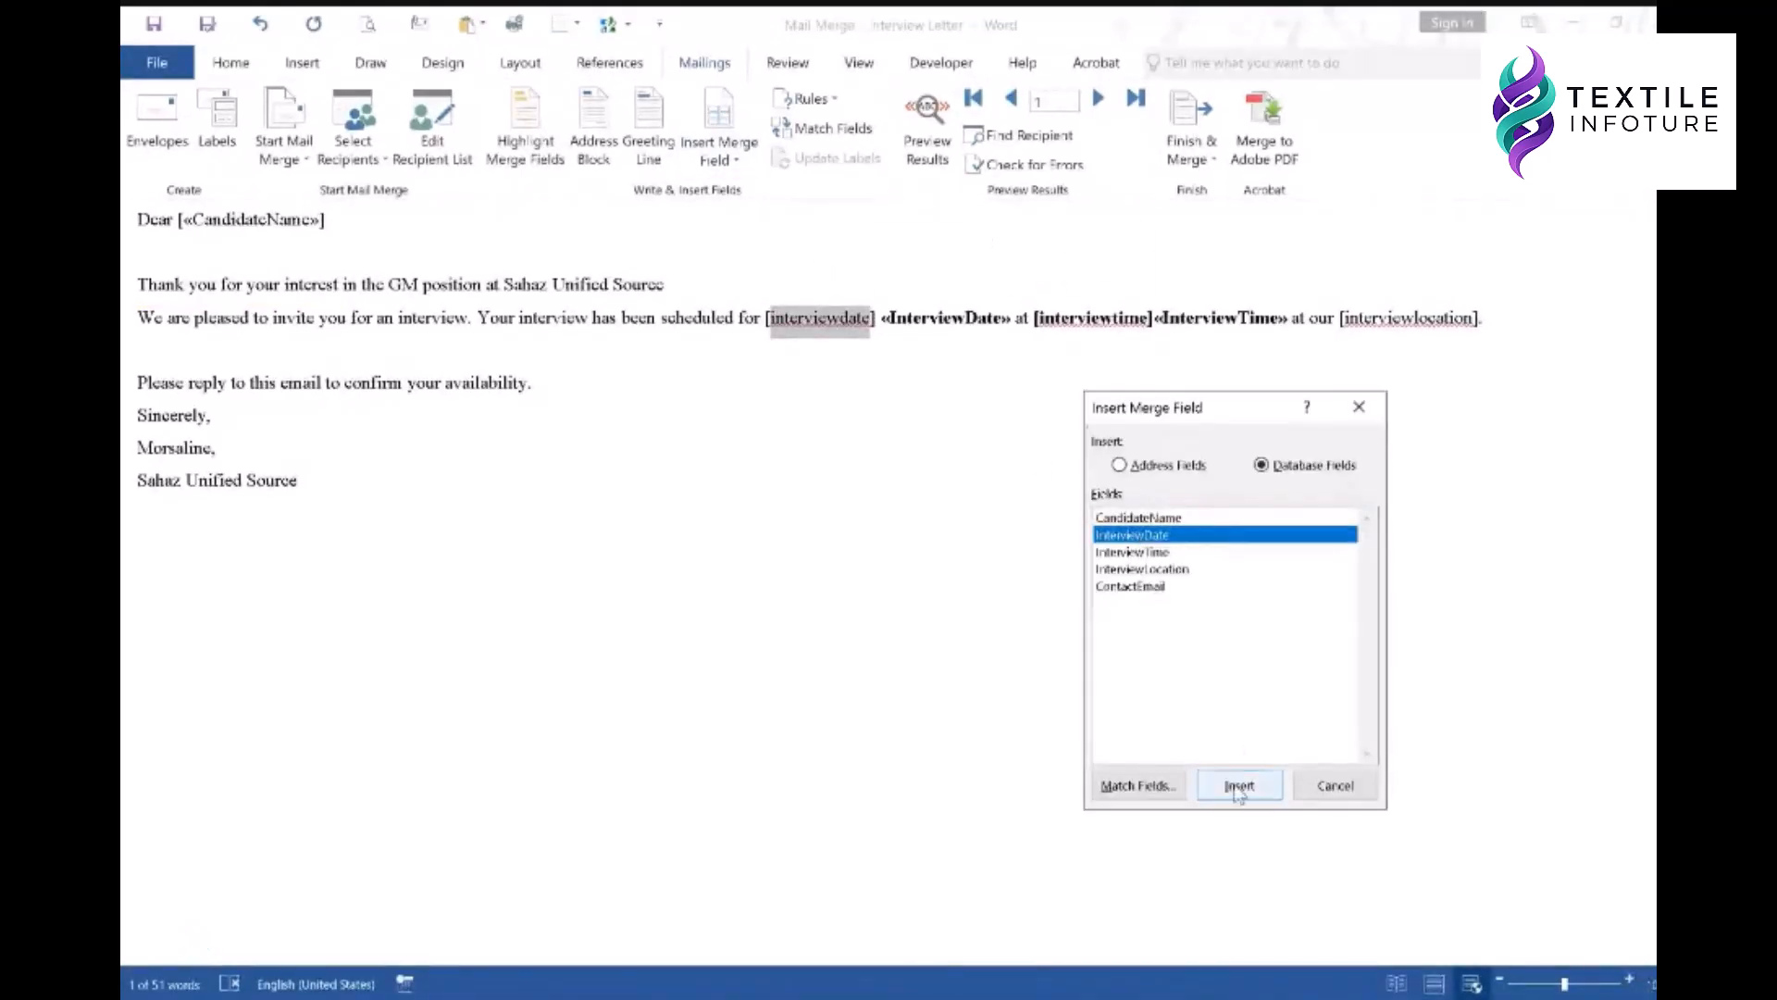
left_click(1240, 786)
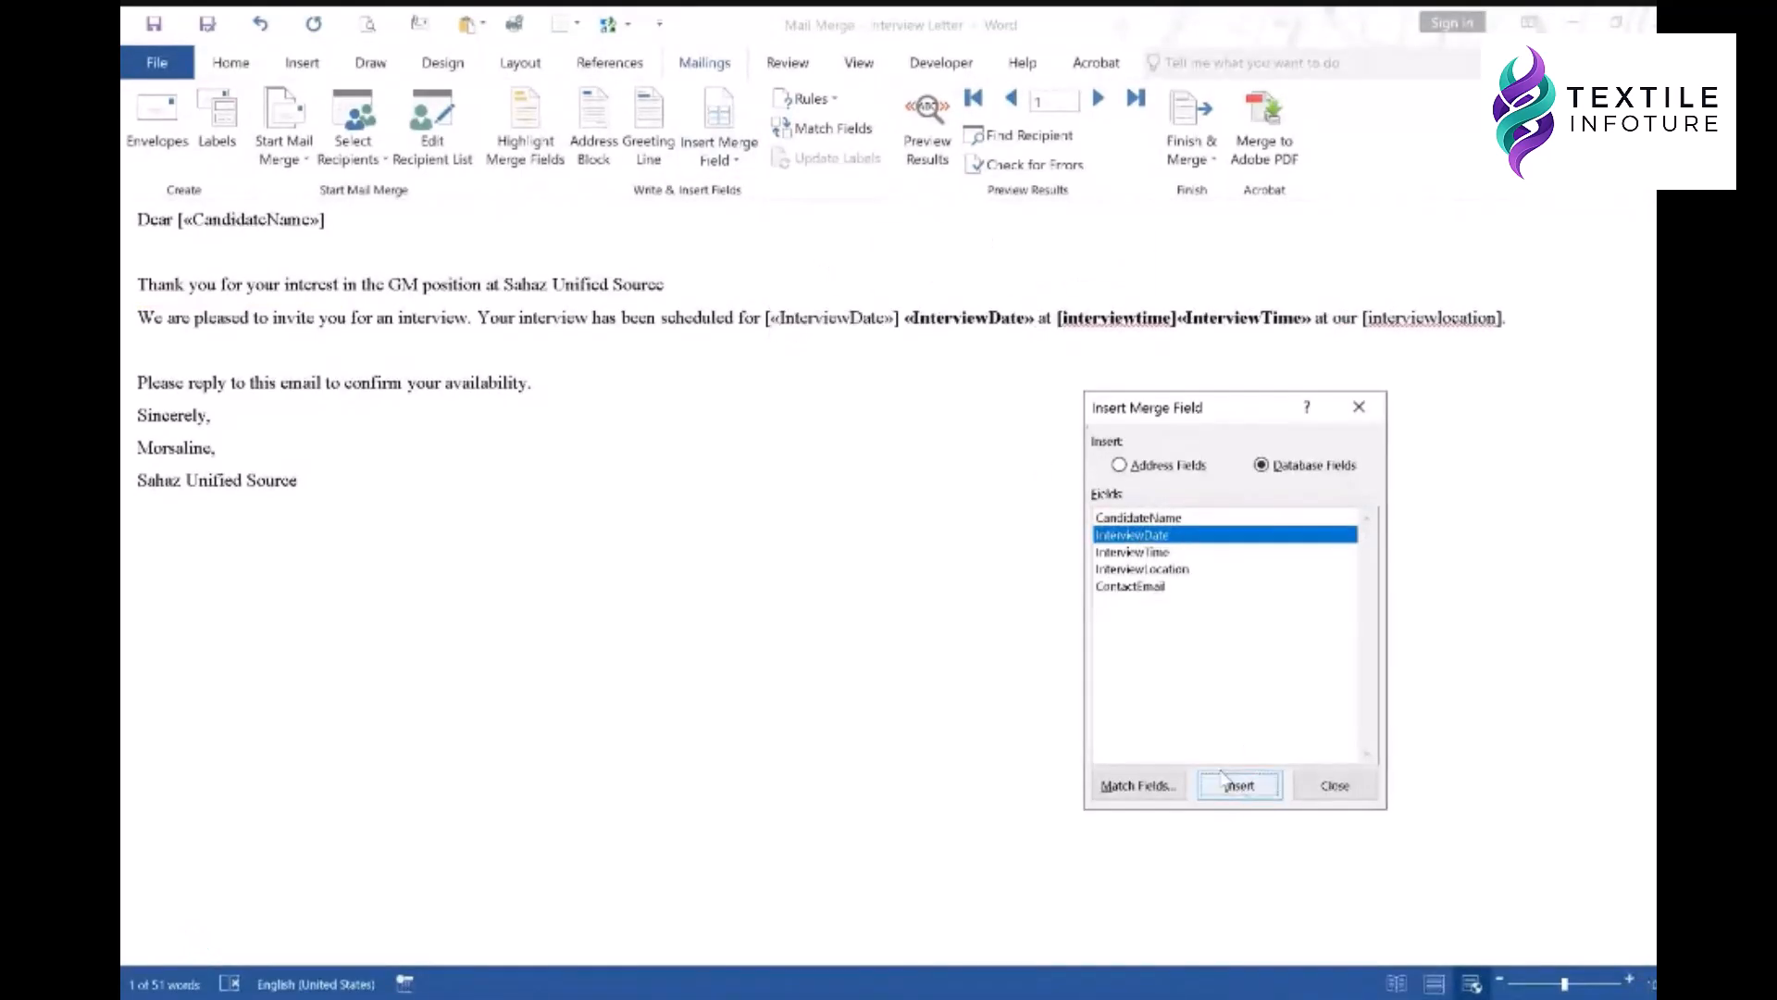
left_click(1322, 784)
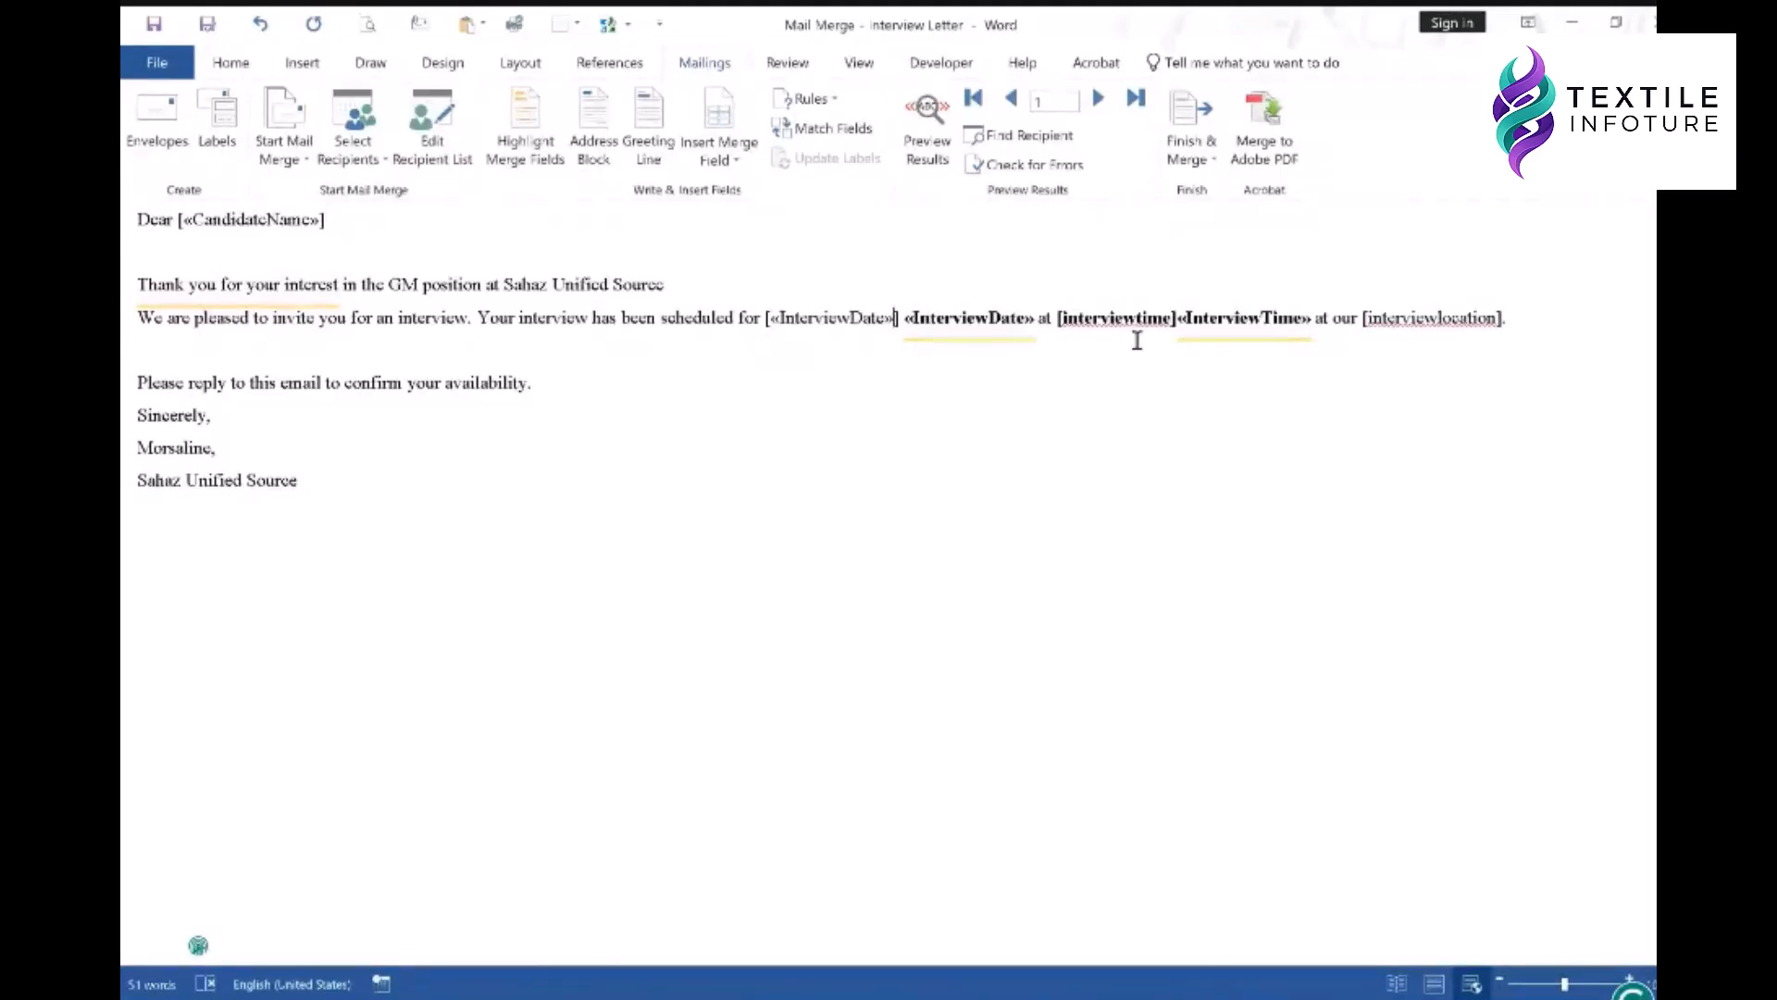
- Replace the [interviewlocation] placeholder with the InterviewLocation merge field
left_click(1324, 317)
left_click_drag(1370, 317, 1496, 318)
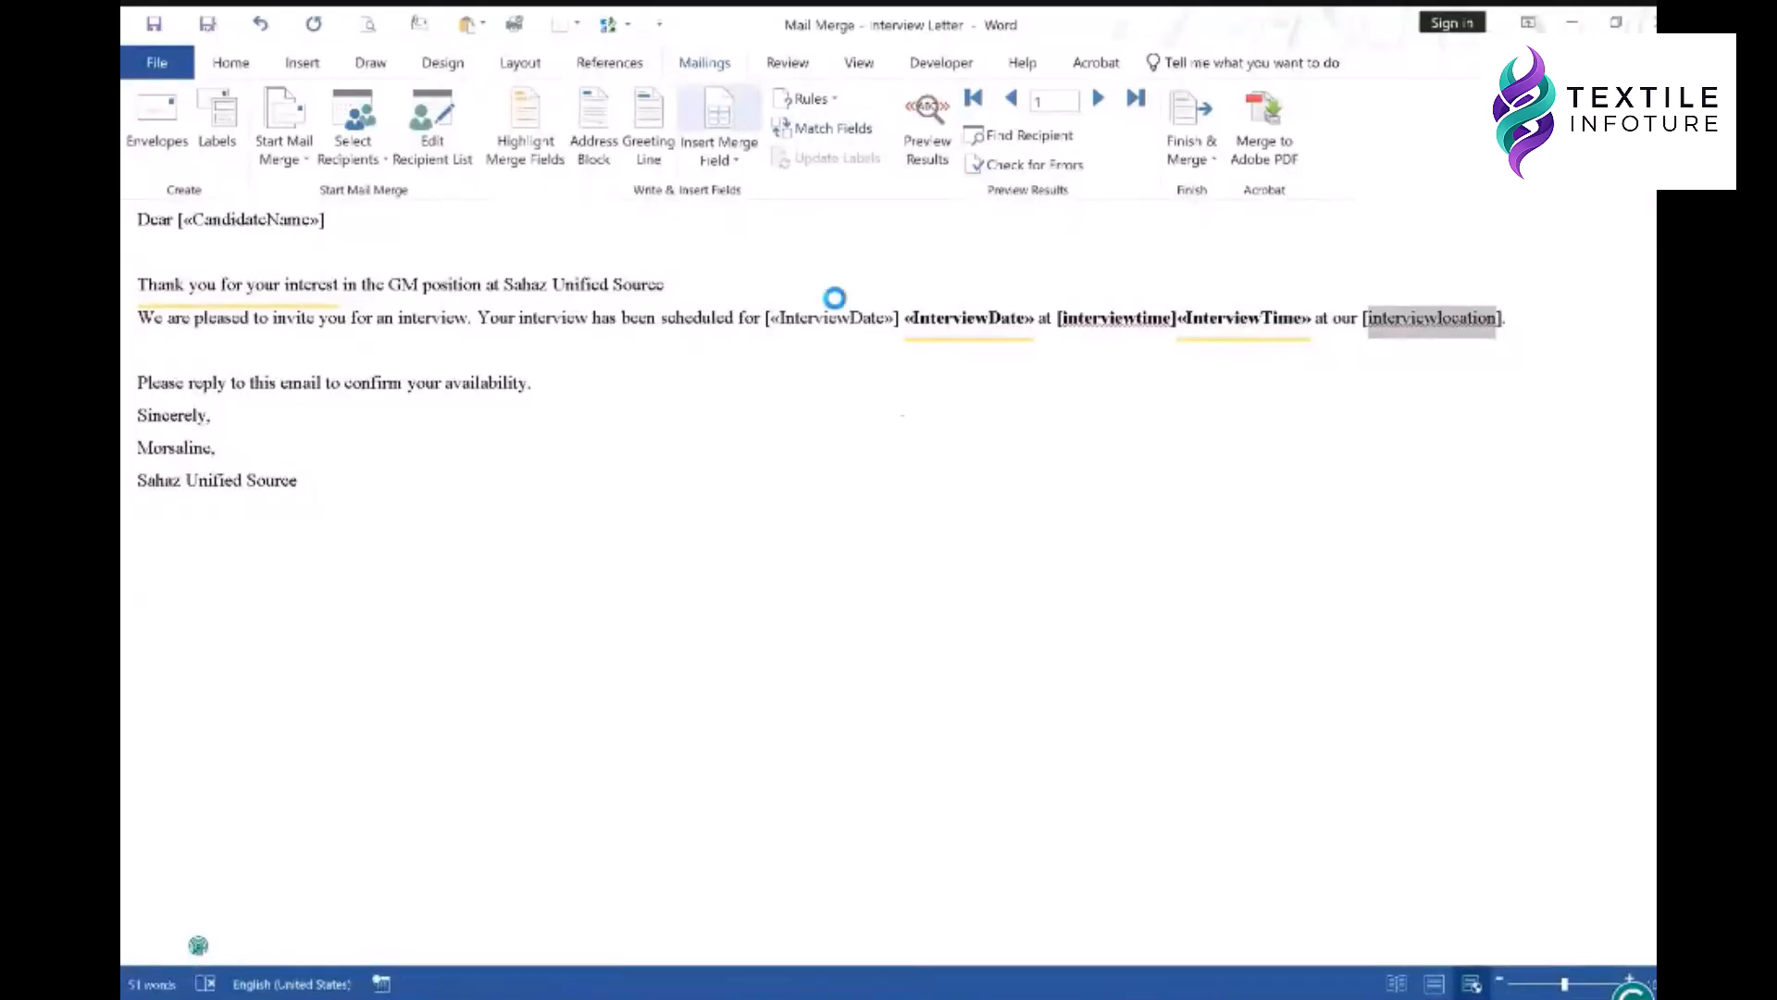
left_click(1139, 568)
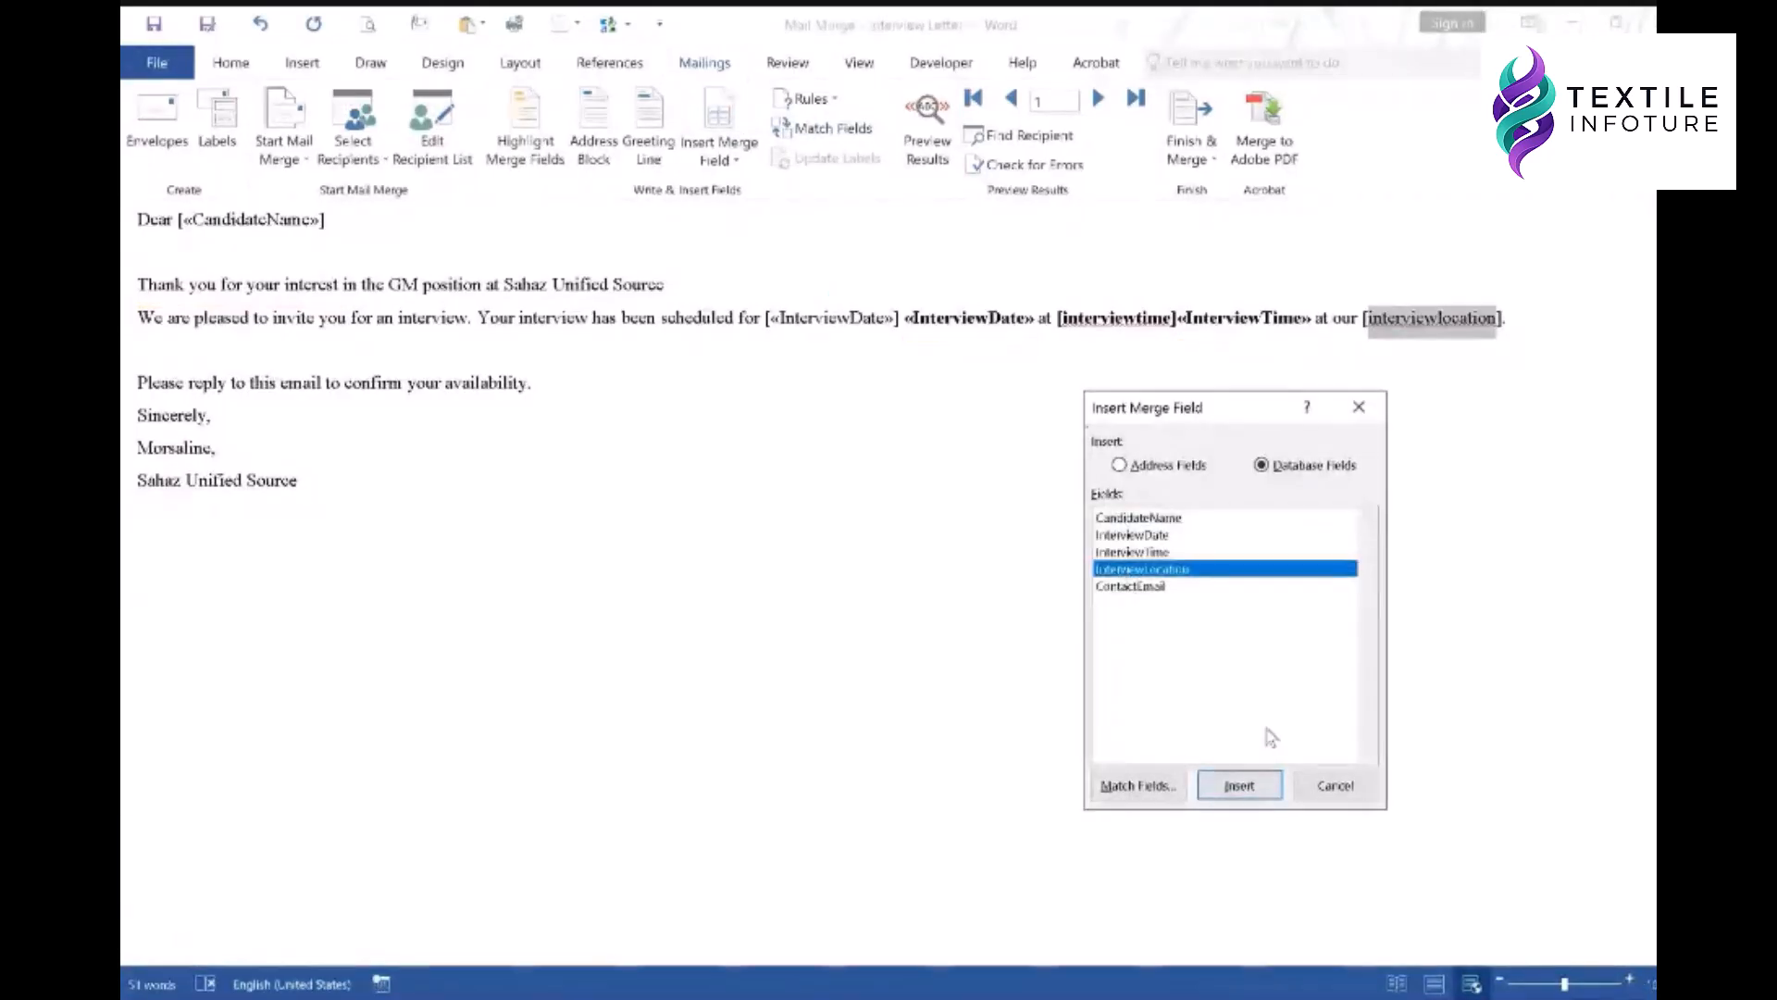
left_click(1245, 785)
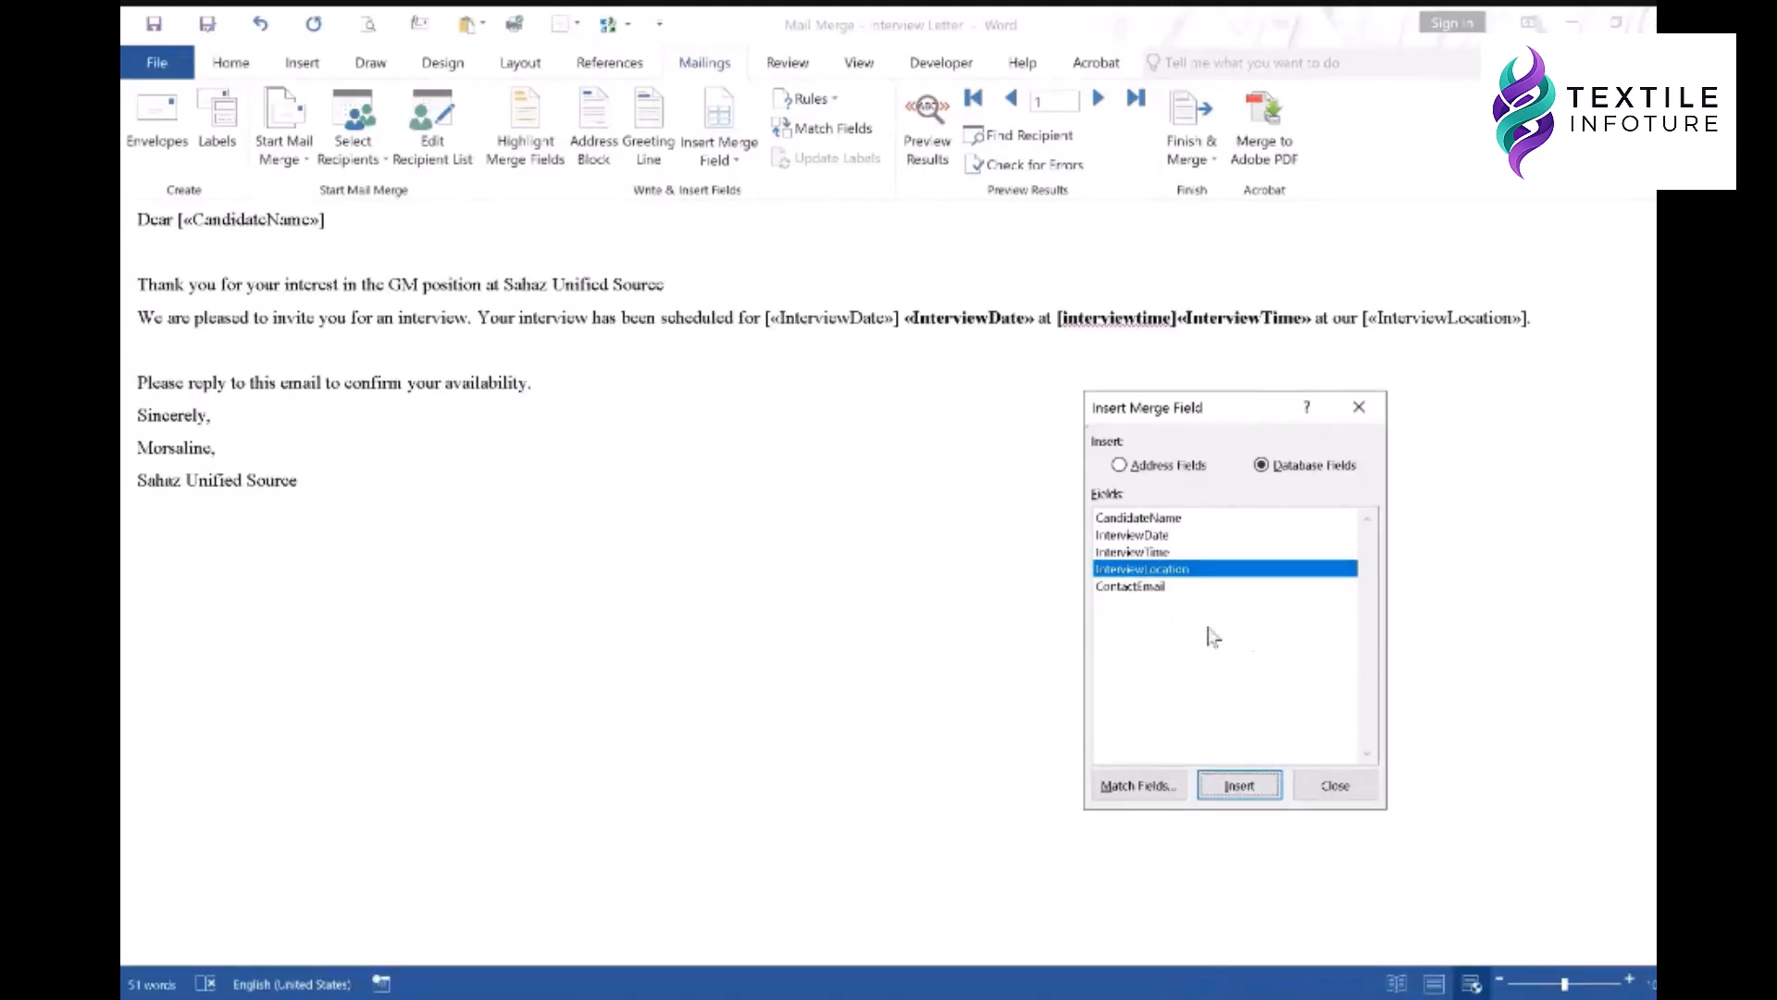
left_click(1320, 789)
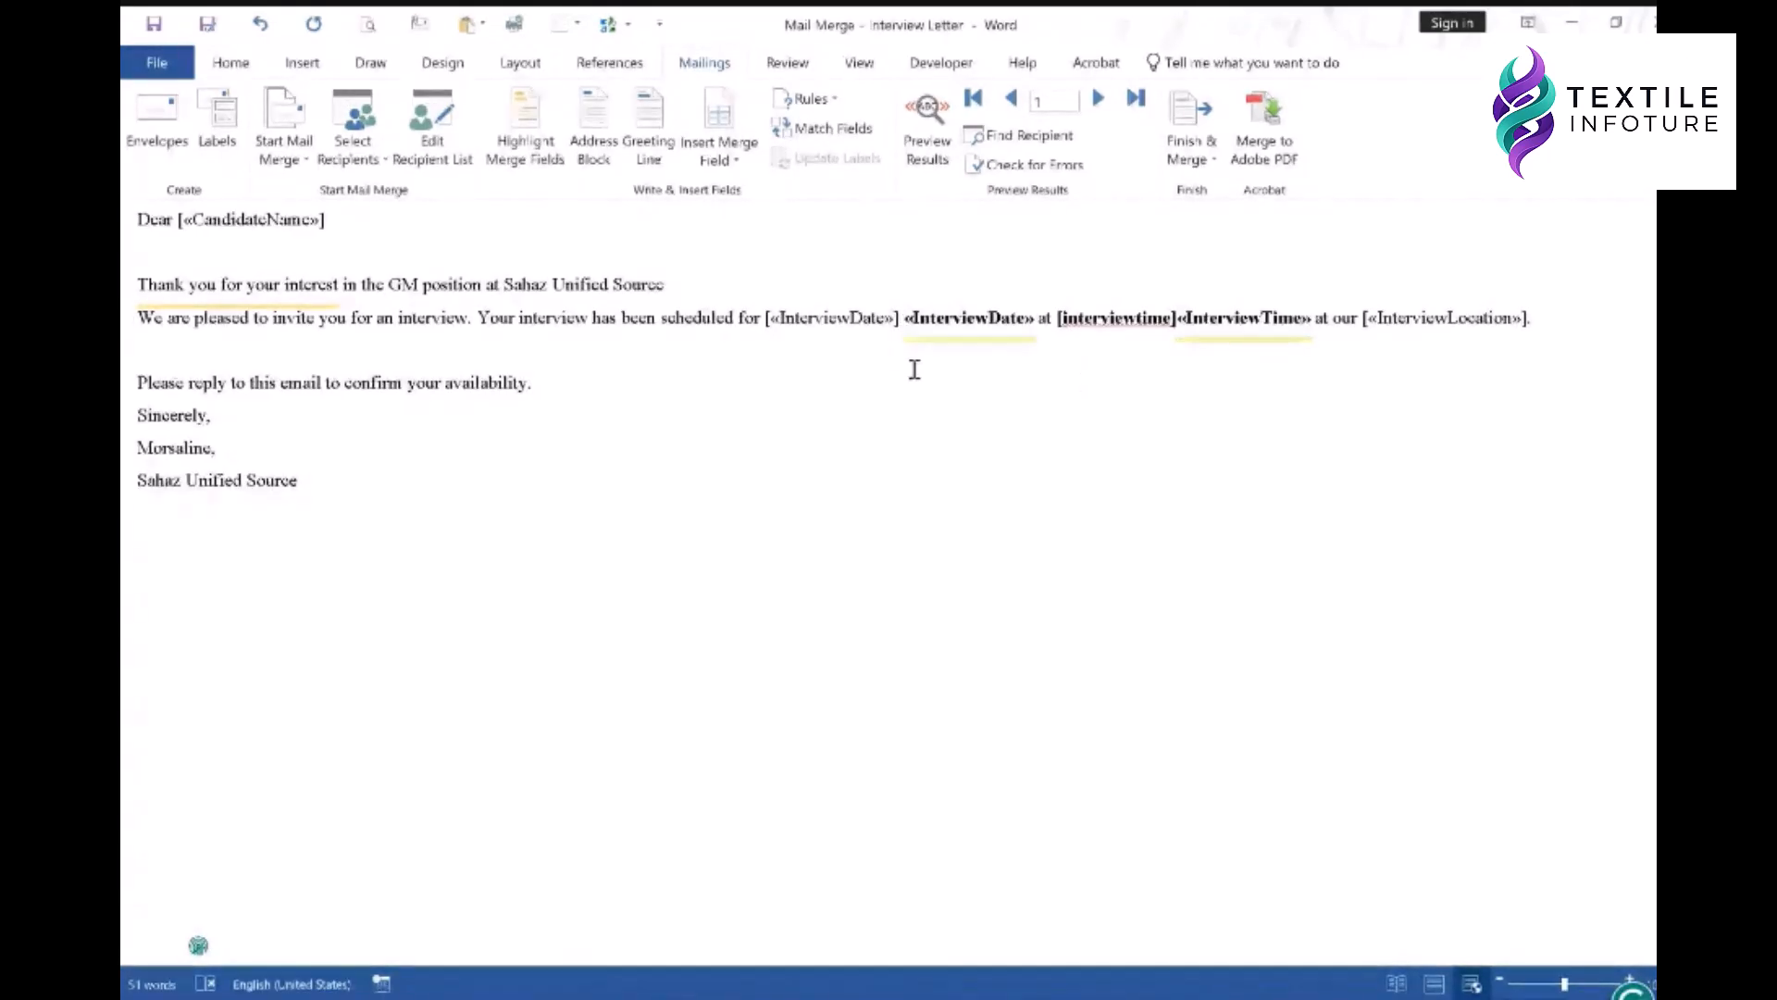
- Delete the duplicate [«InterviewDate»], the [interviewtime] text, and brackets around «InterviewLocation»
key("BackSpace")
key("BackSpace")
key("BackSpace")
key("BackSpace")
key("BackSpace")
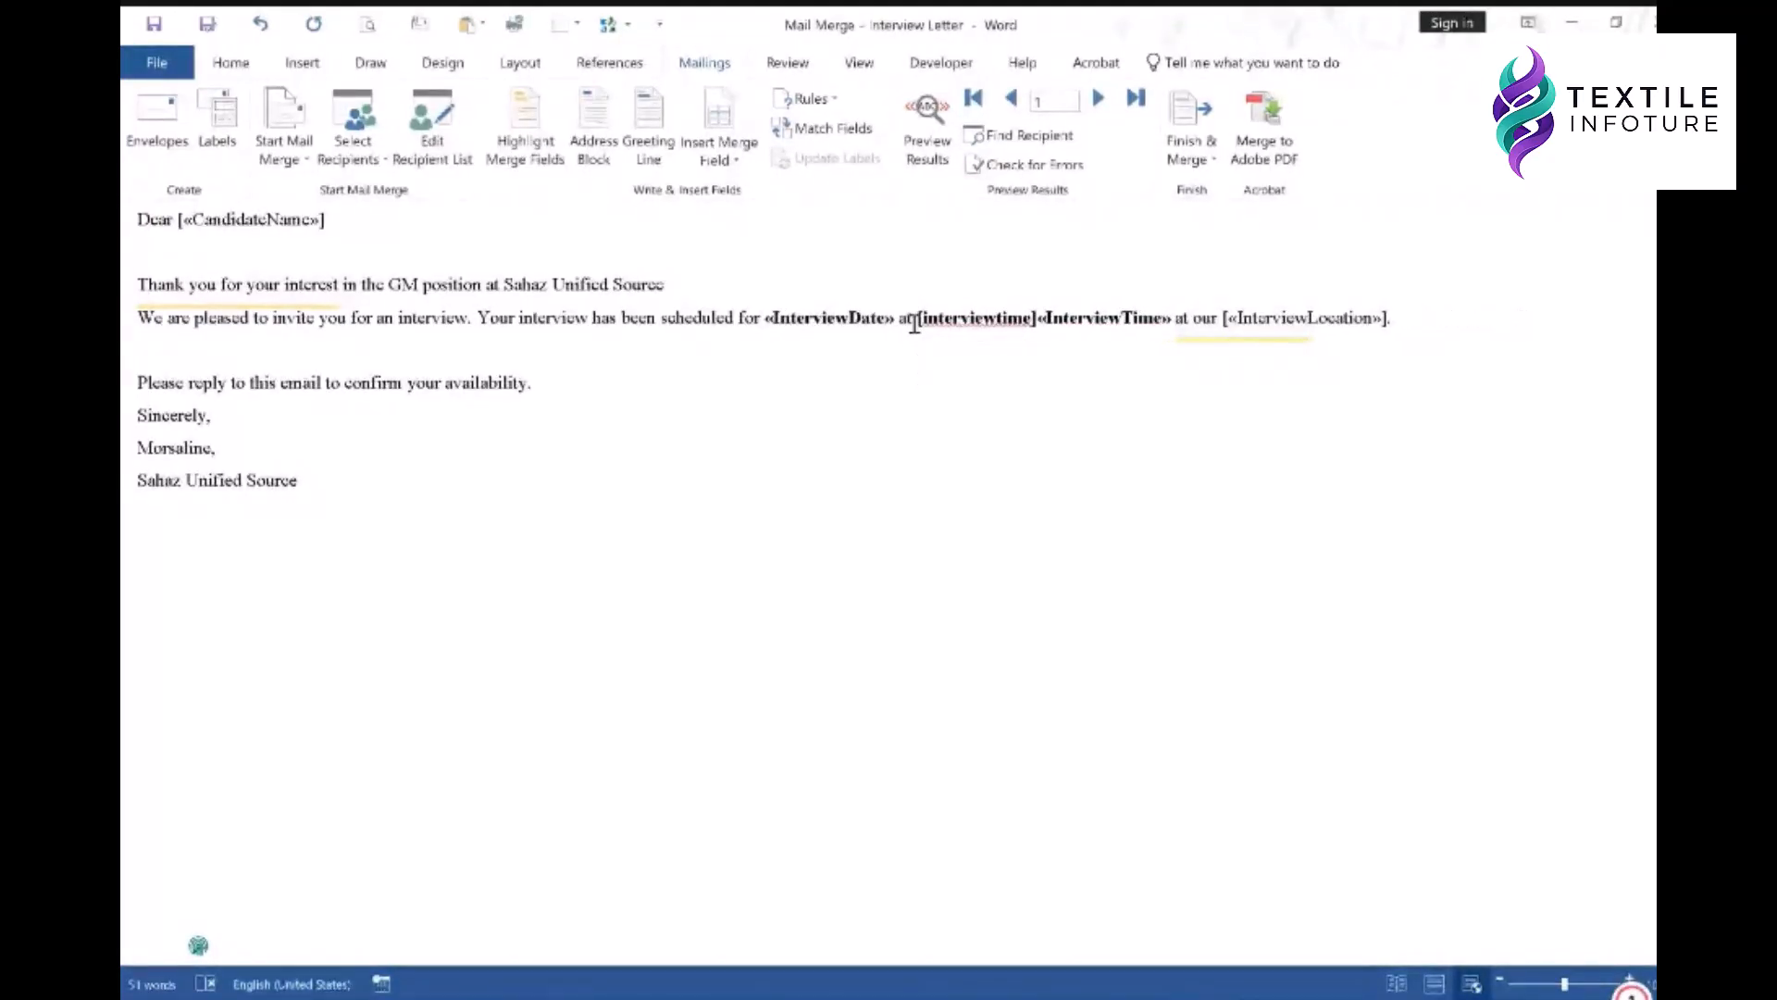
left_click_drag(917, 322, 1030, 321)
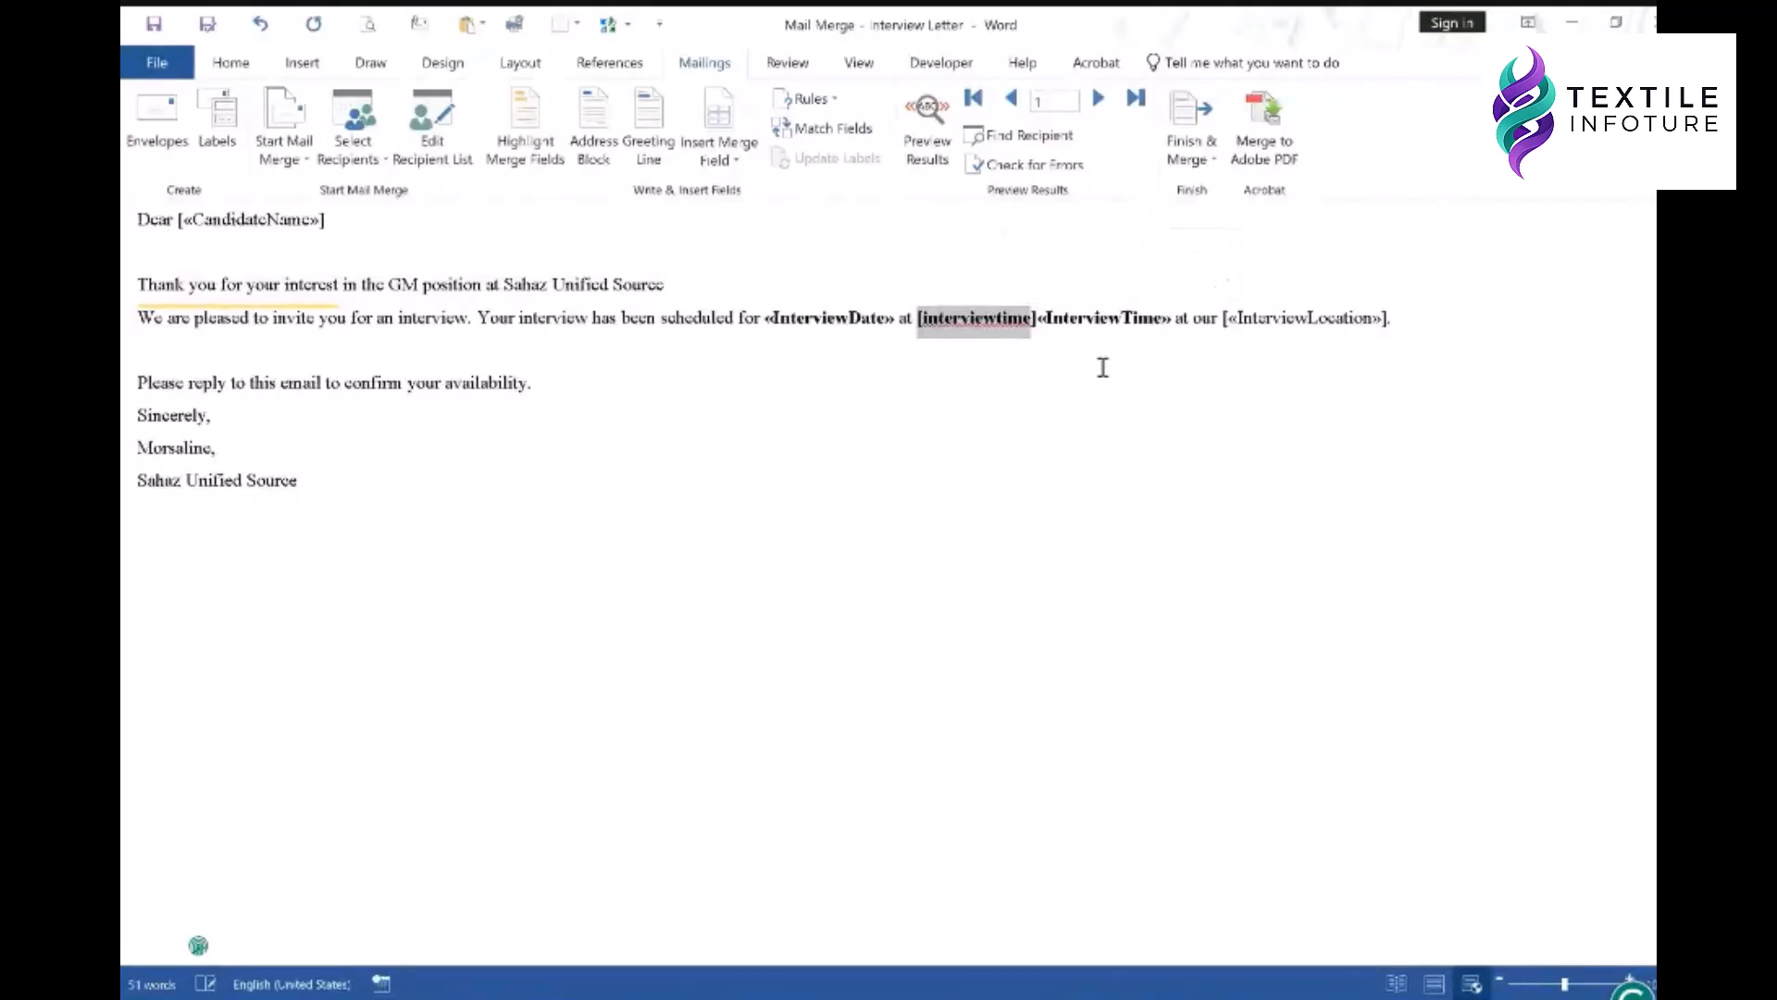
key("Delete")
key("Delete")
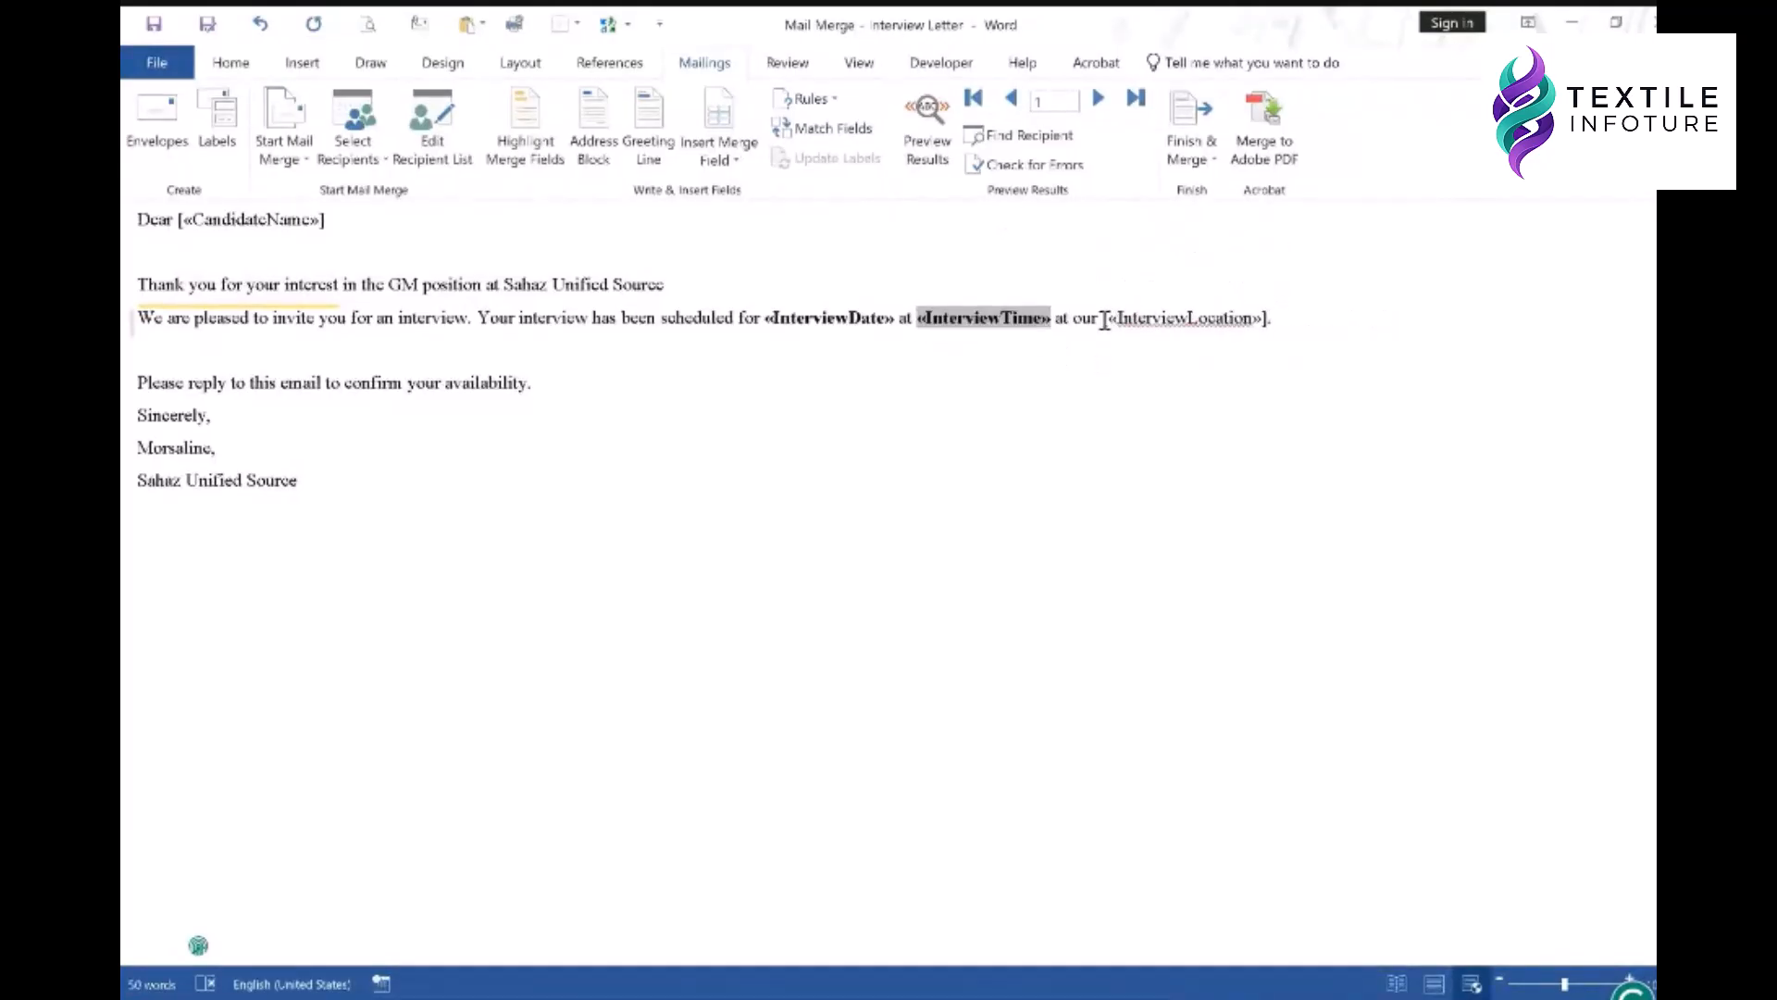
left_click(1104, 319)
key("Delete")
left_click(1278, 324)
key("BackSpace")
left_click(1052, 393)
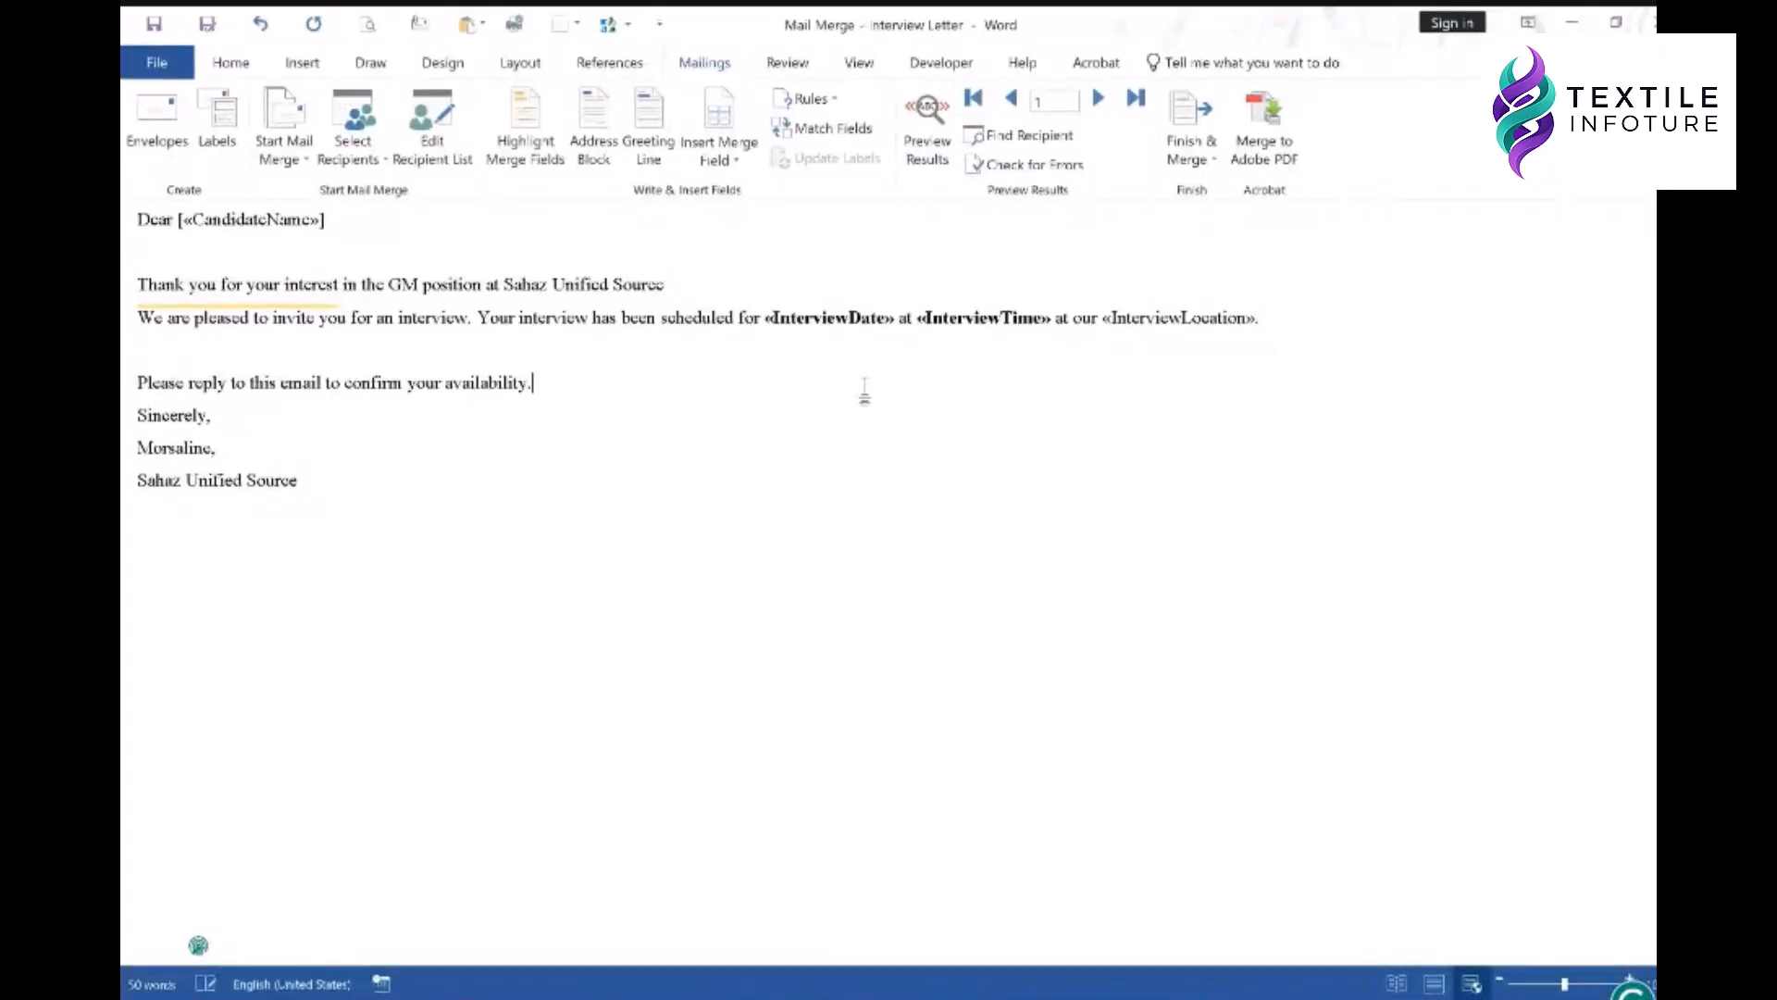
- Remove the square brackets around «CandidateName» in the greeting
left_click(273, 225)
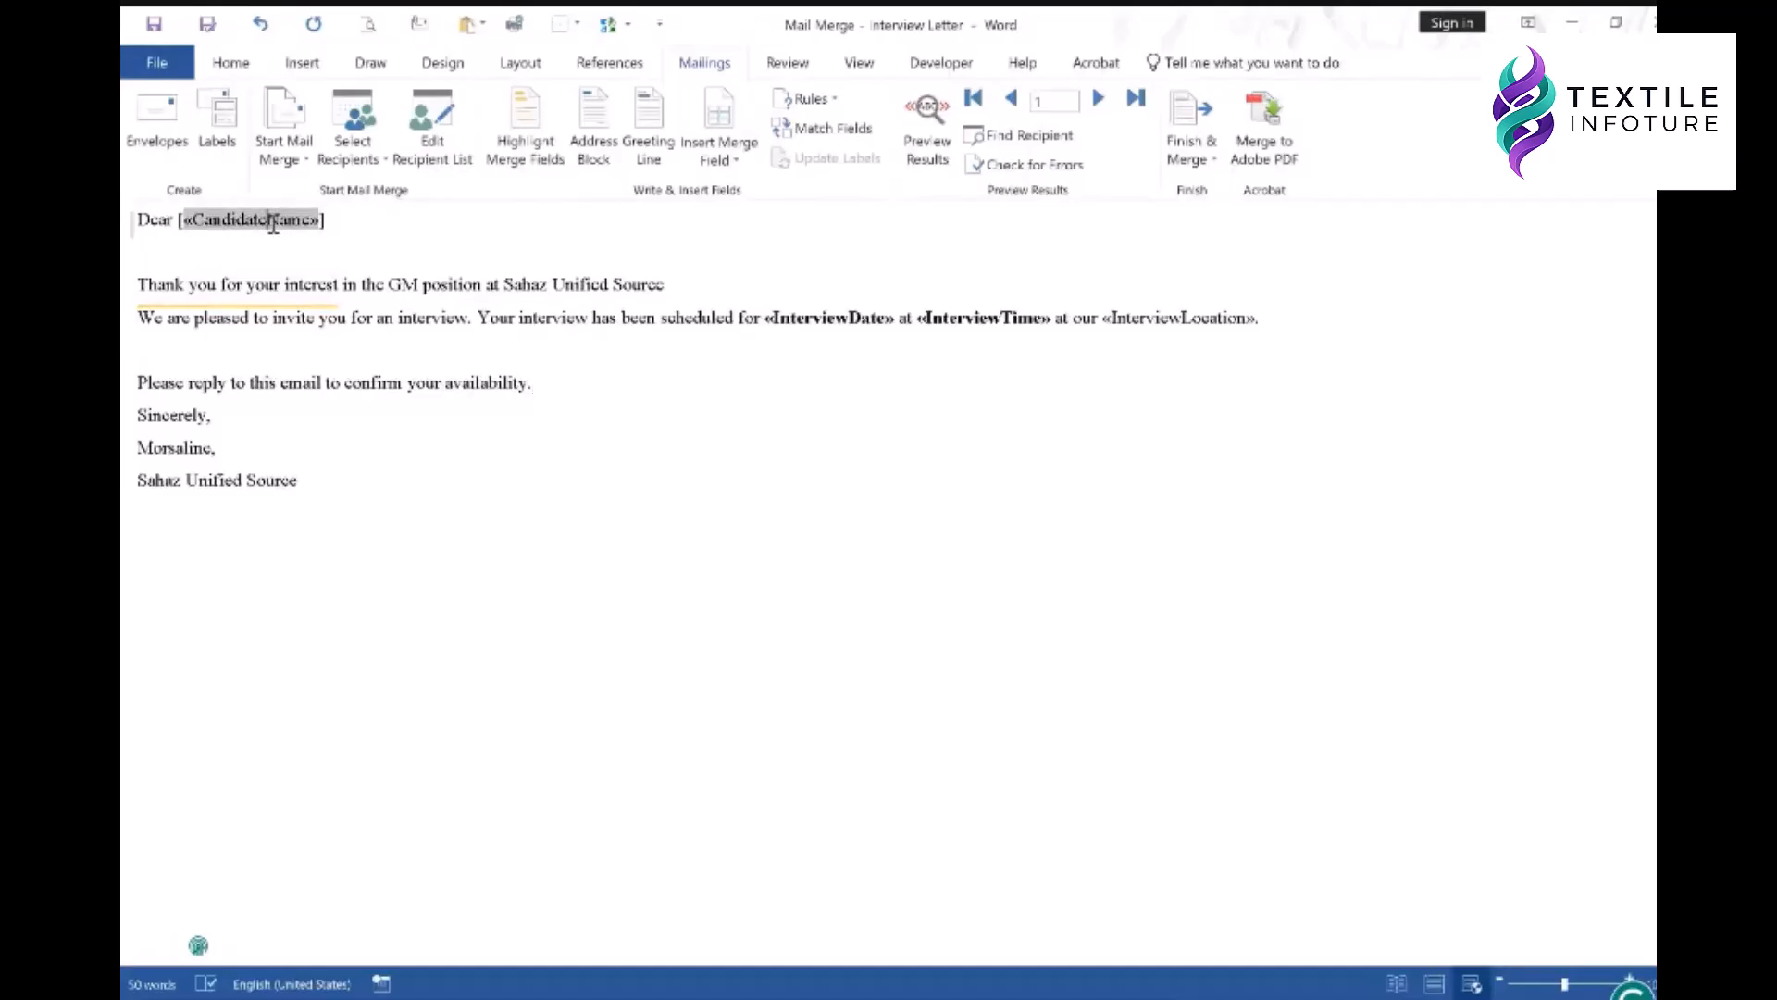
left_click(718, 111)
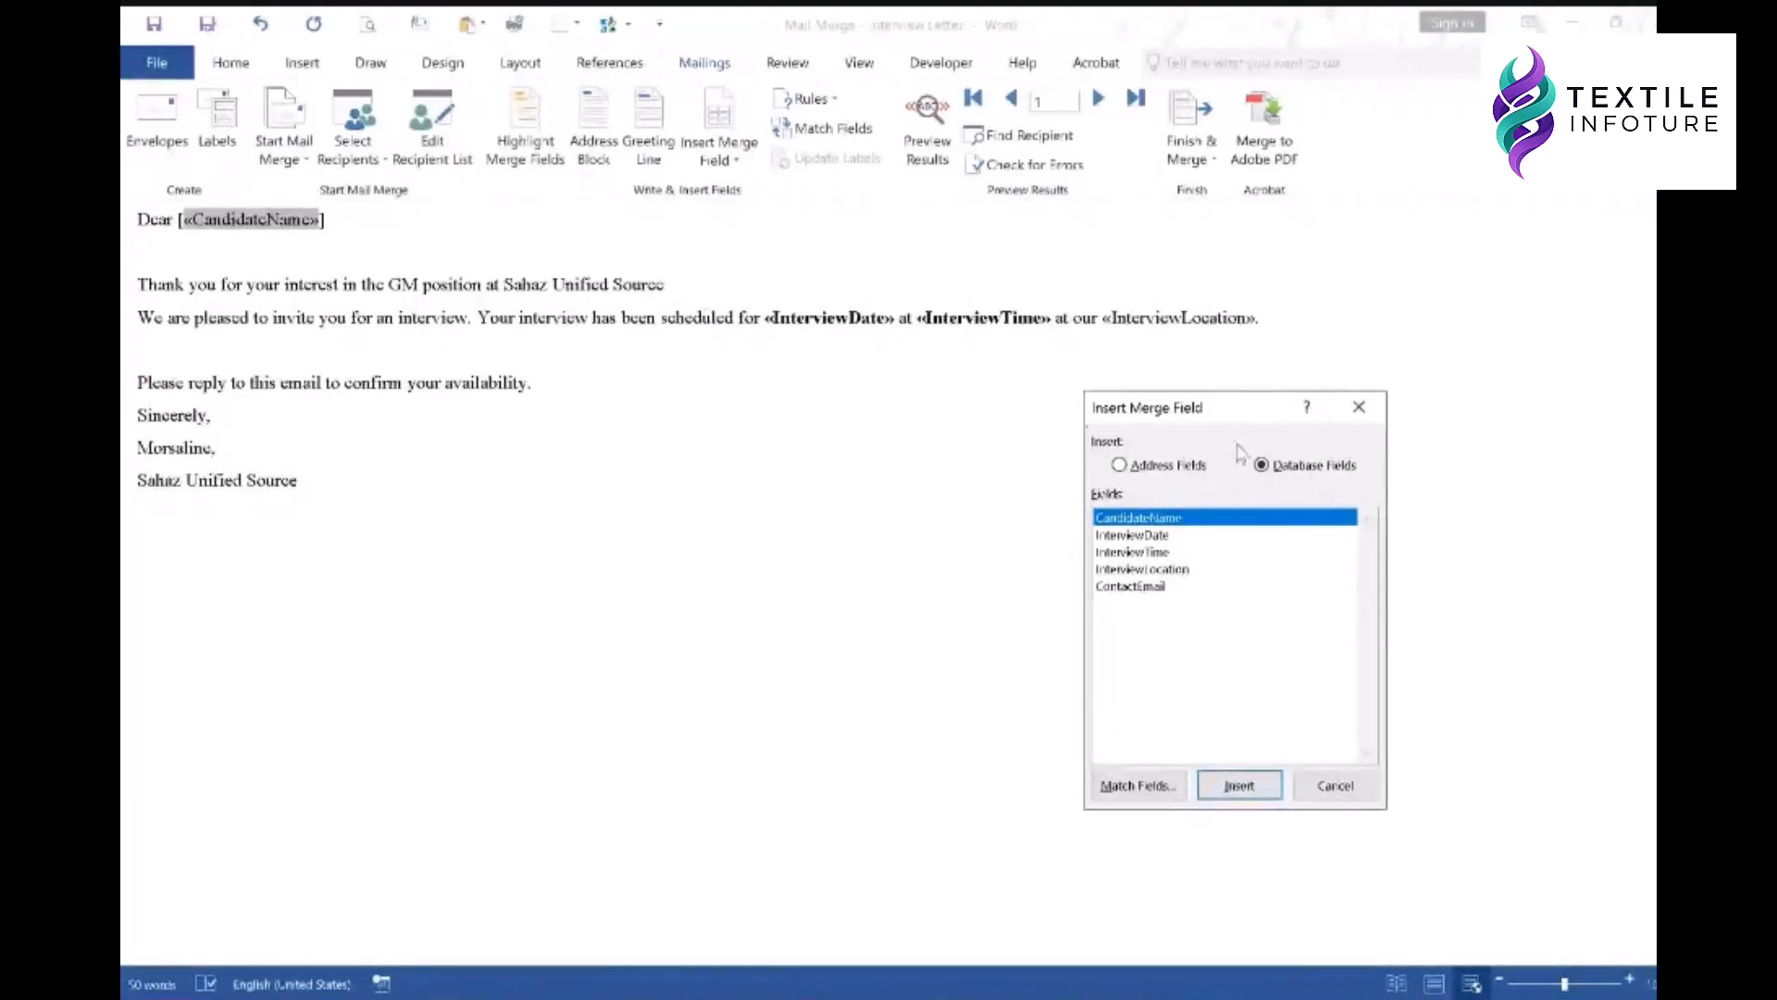
left_click(1336, 786)
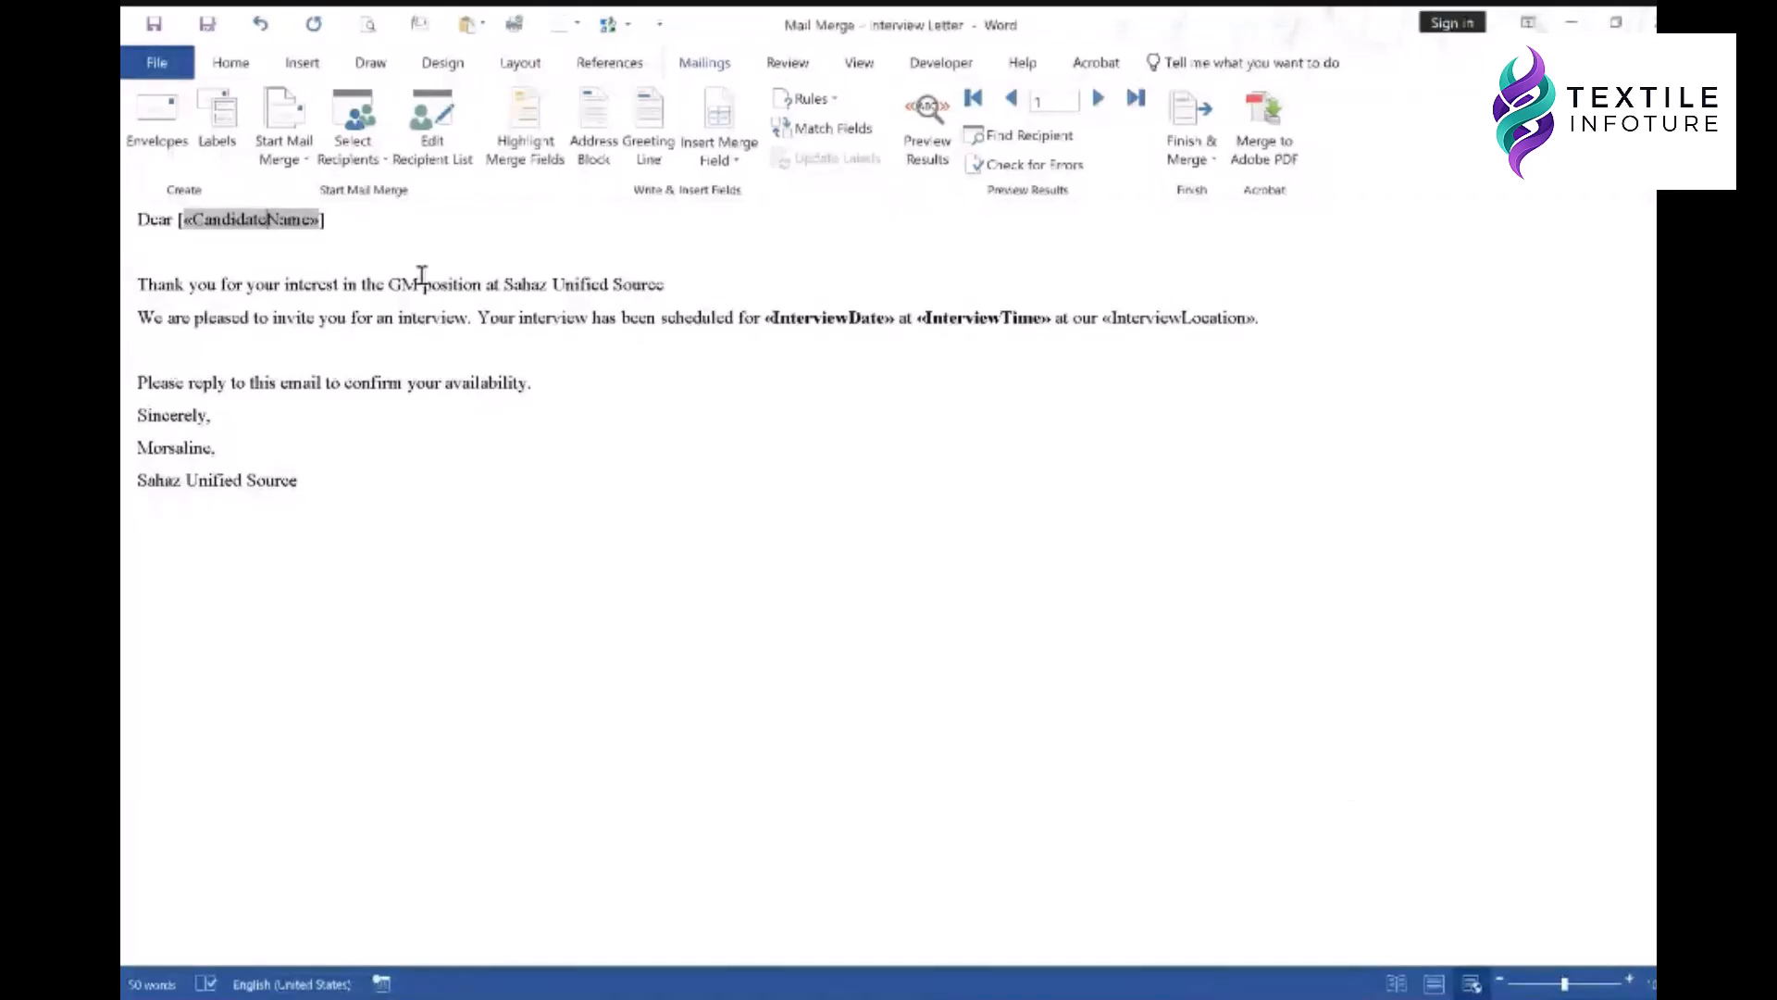
left_click(339, 222)
key("BackSpace")
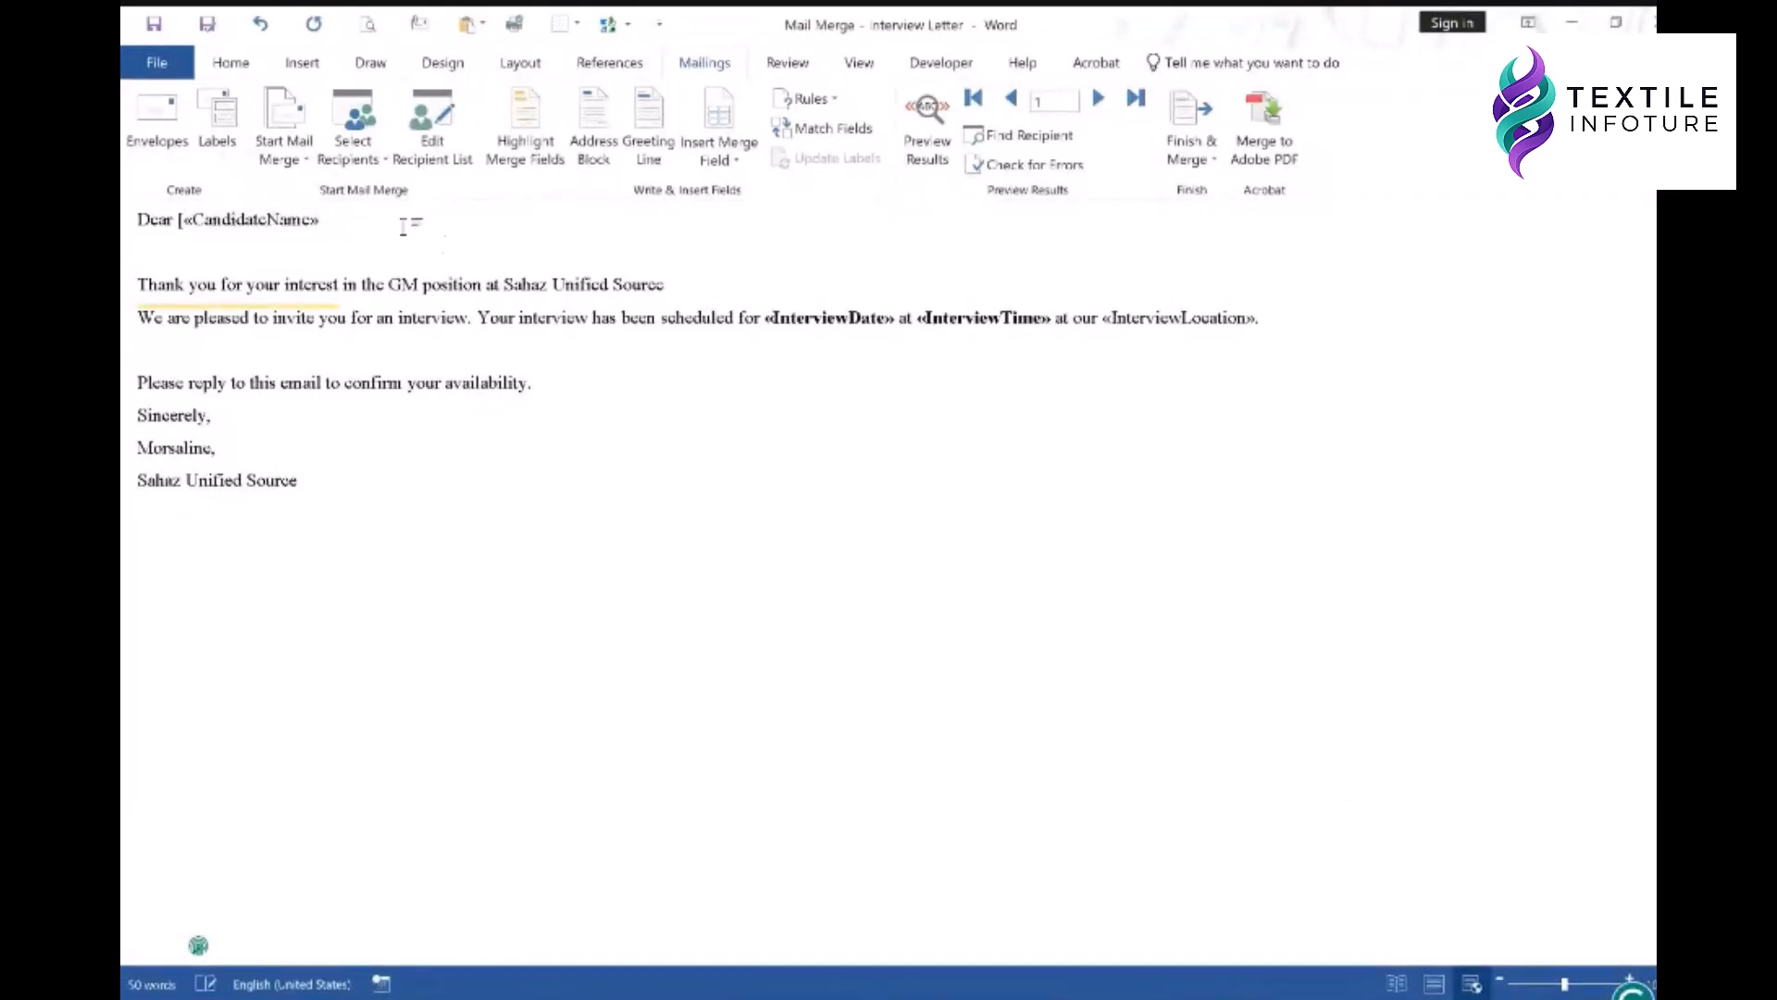
left_click(183, 223)
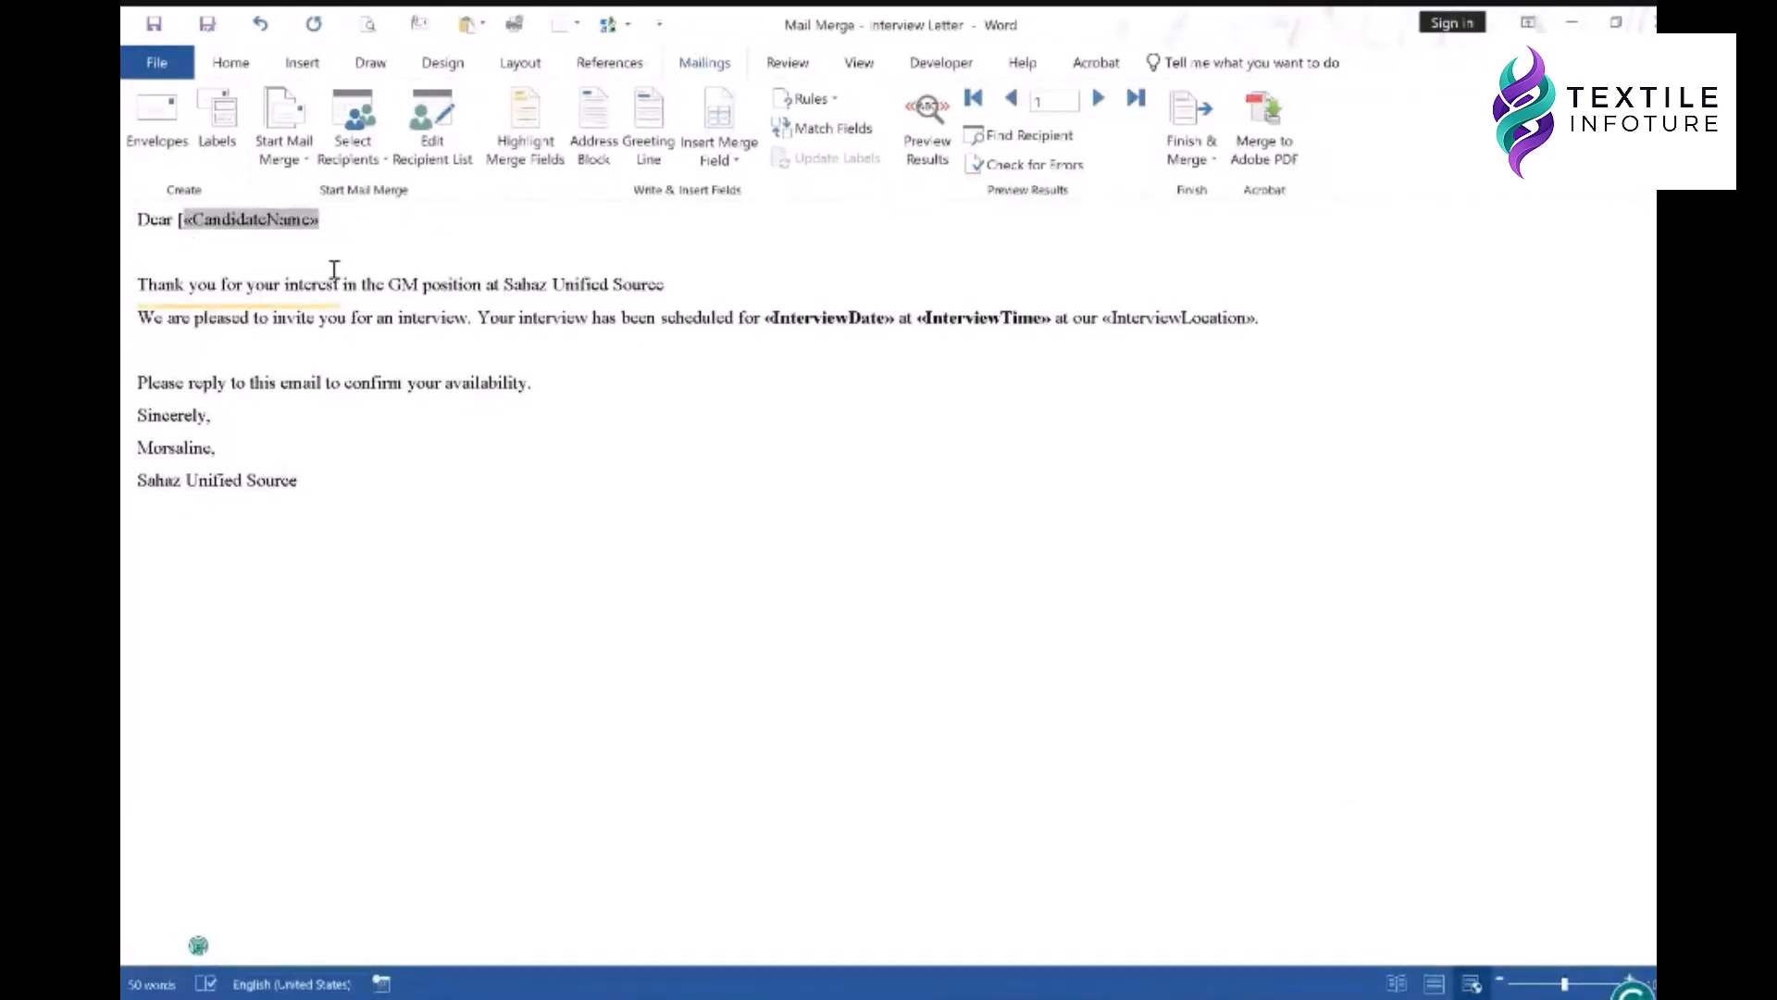
key("BackSpace")
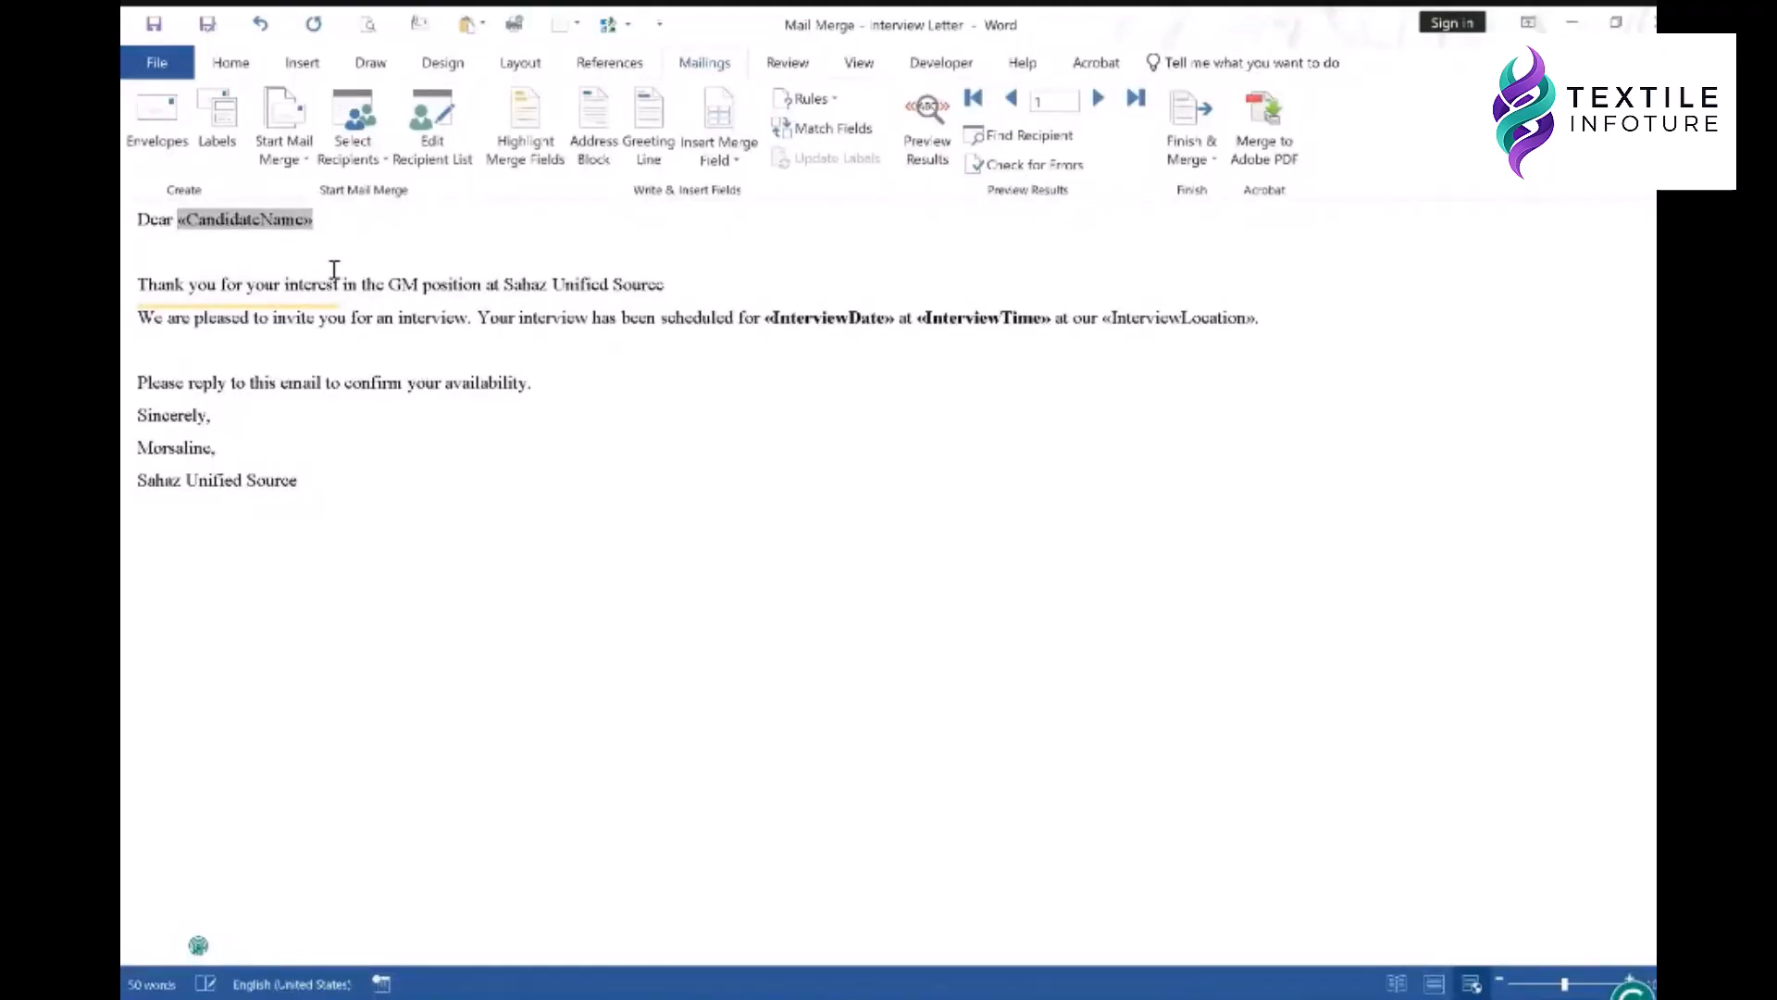
left_click(334, 267)
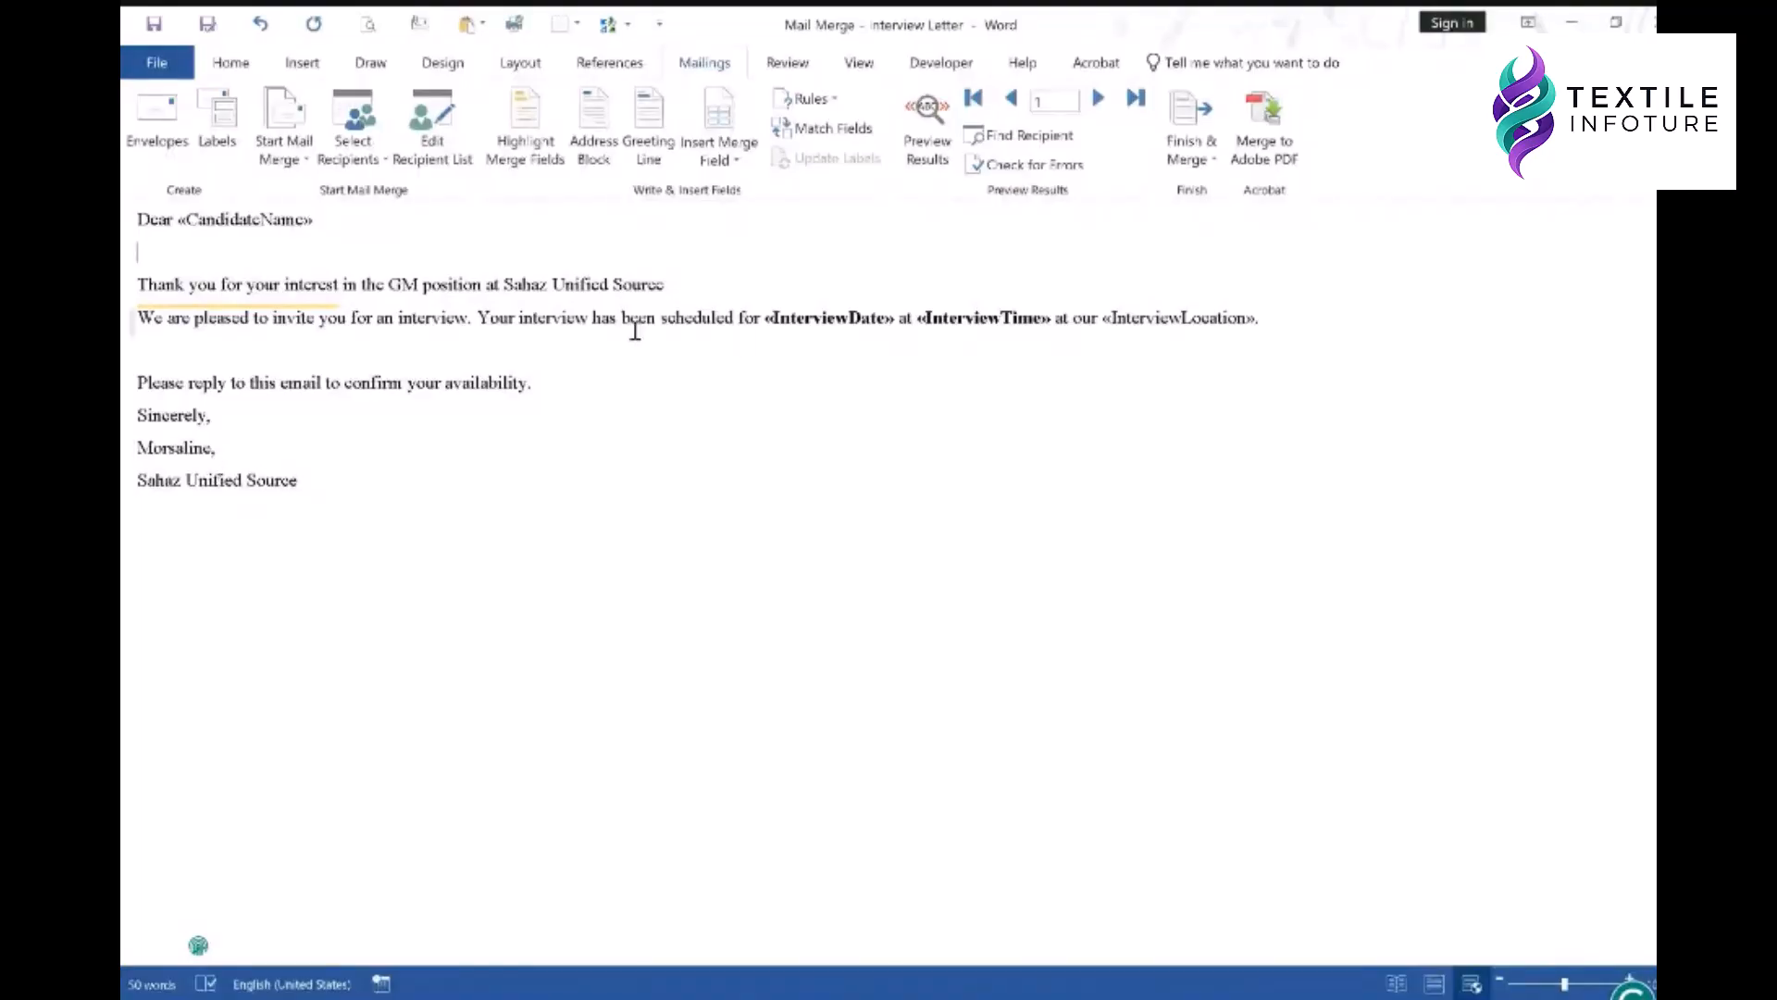
left_click(929, 150)
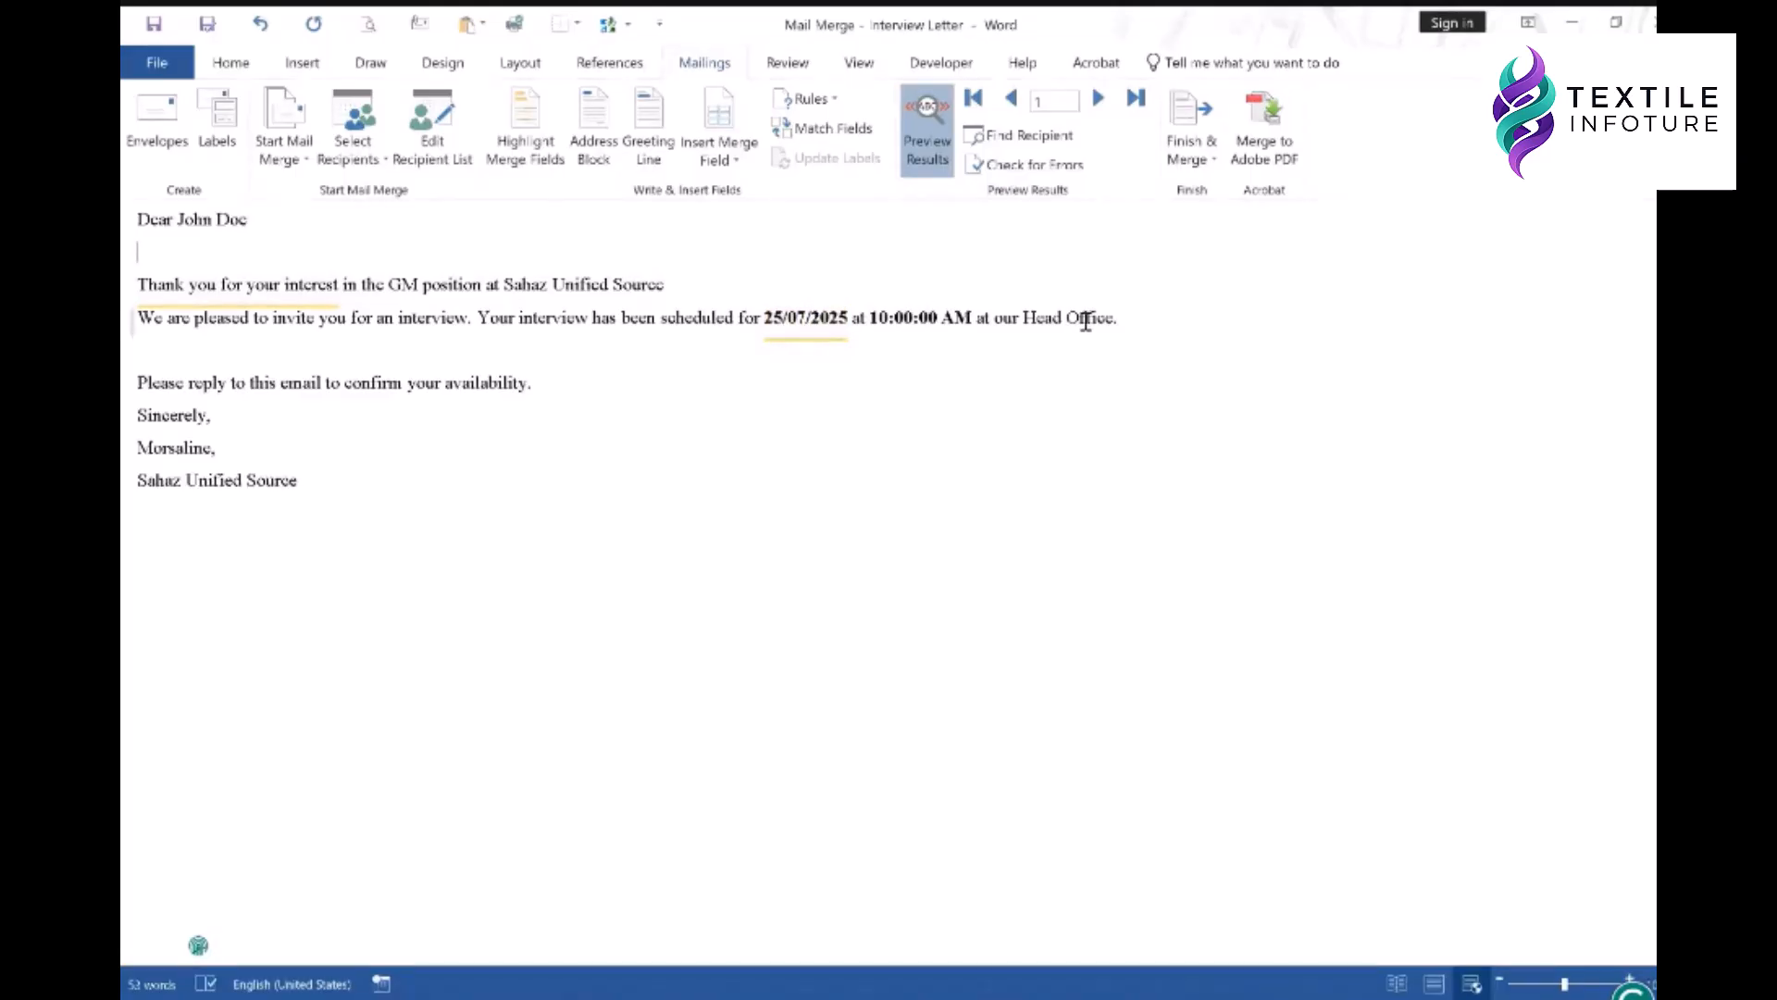
double_click(1037, 319)
left_click(939, 265)
left_click(928, 139)
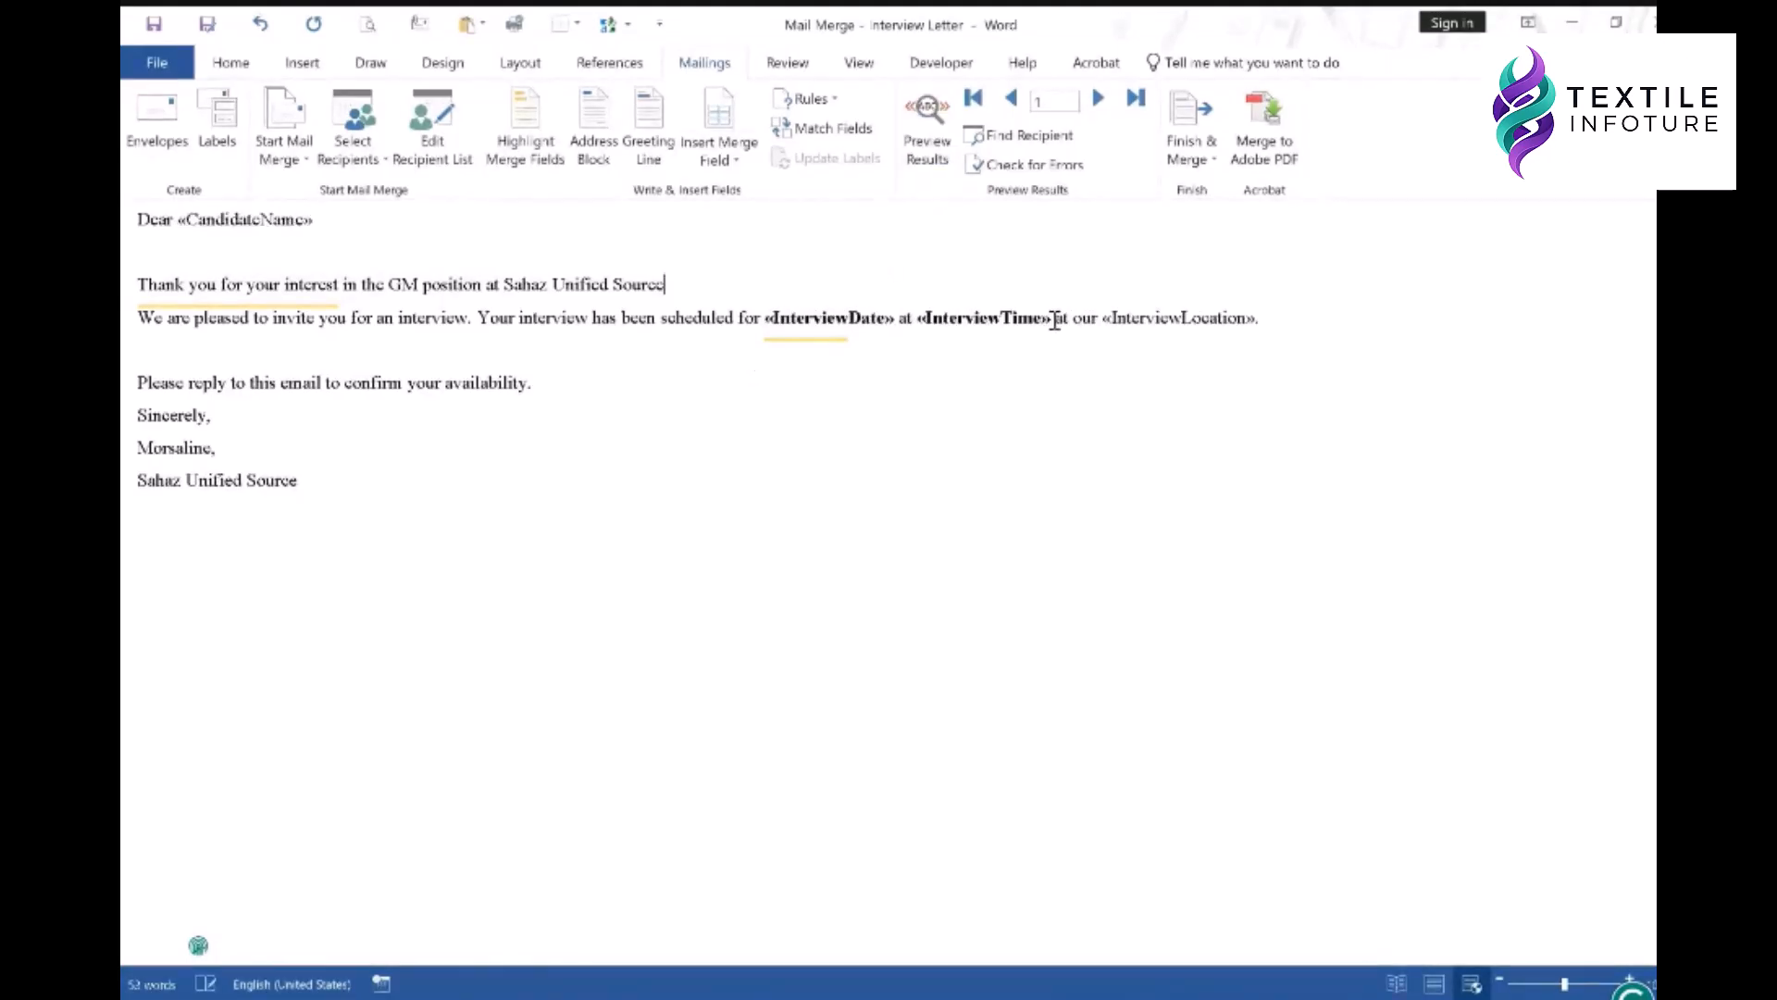
left_click_drag(1114, 318, 1247, 313)
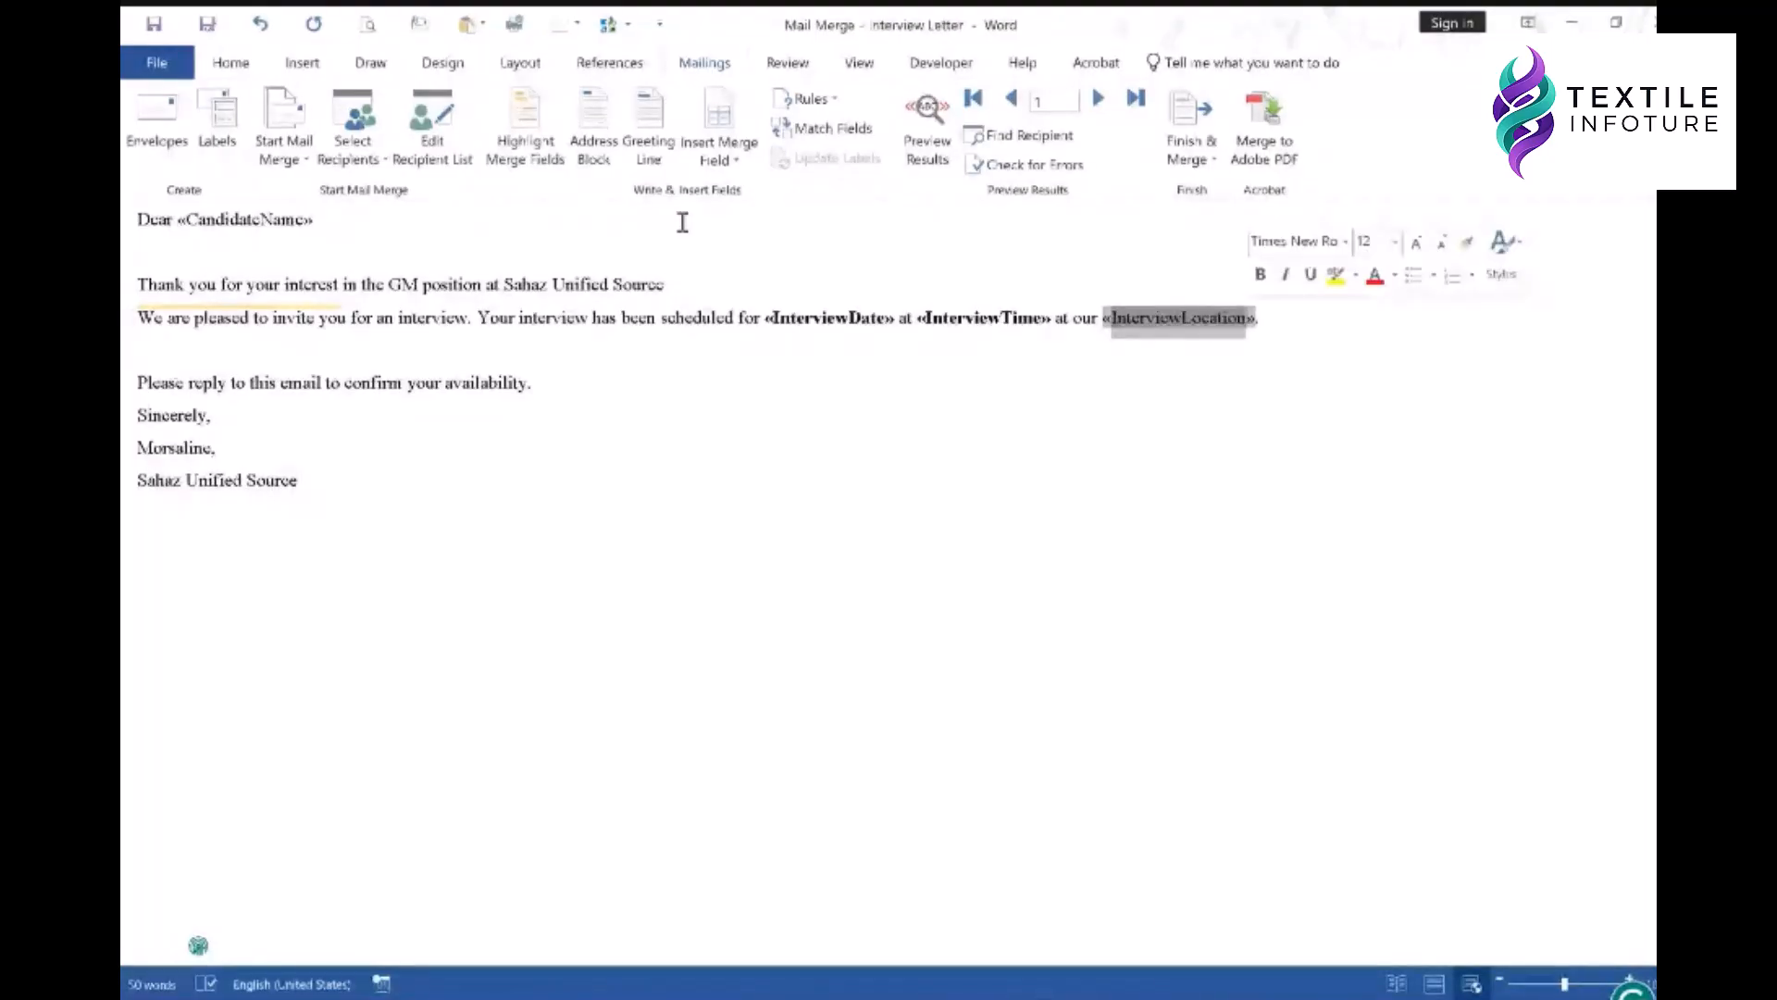
scroll(351, 144, "up", 6)
left_click(248, 153)
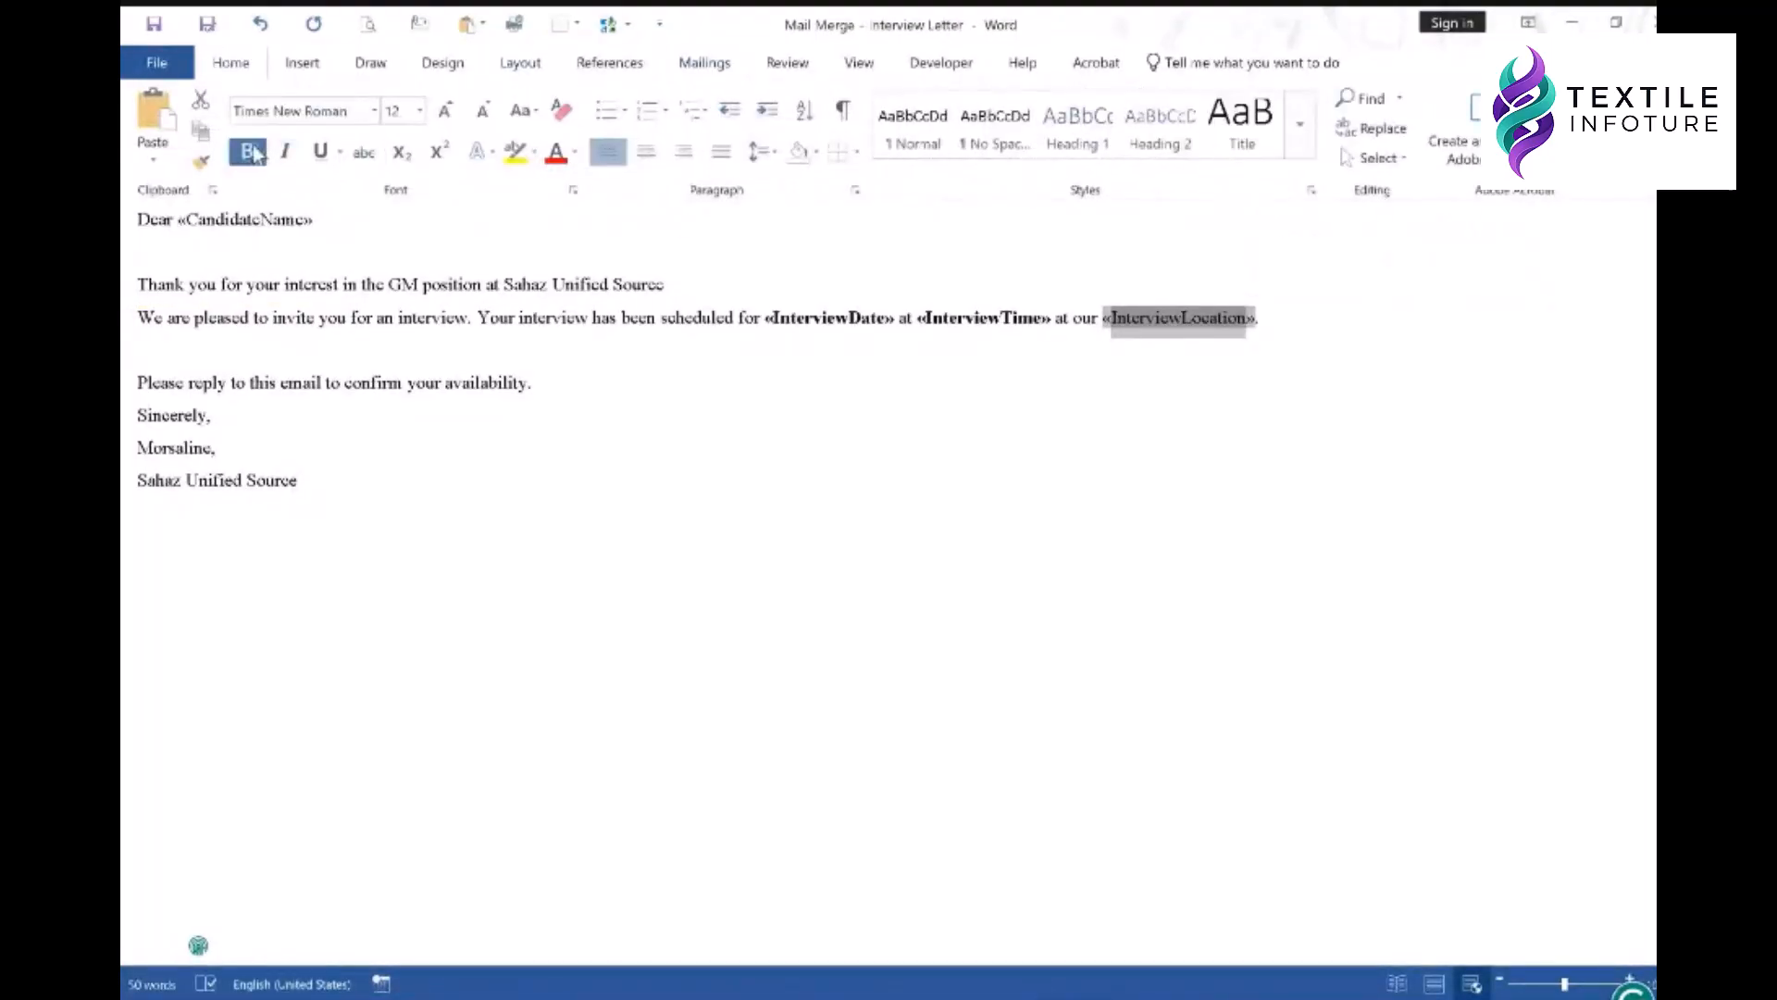
left_click(857, 422)
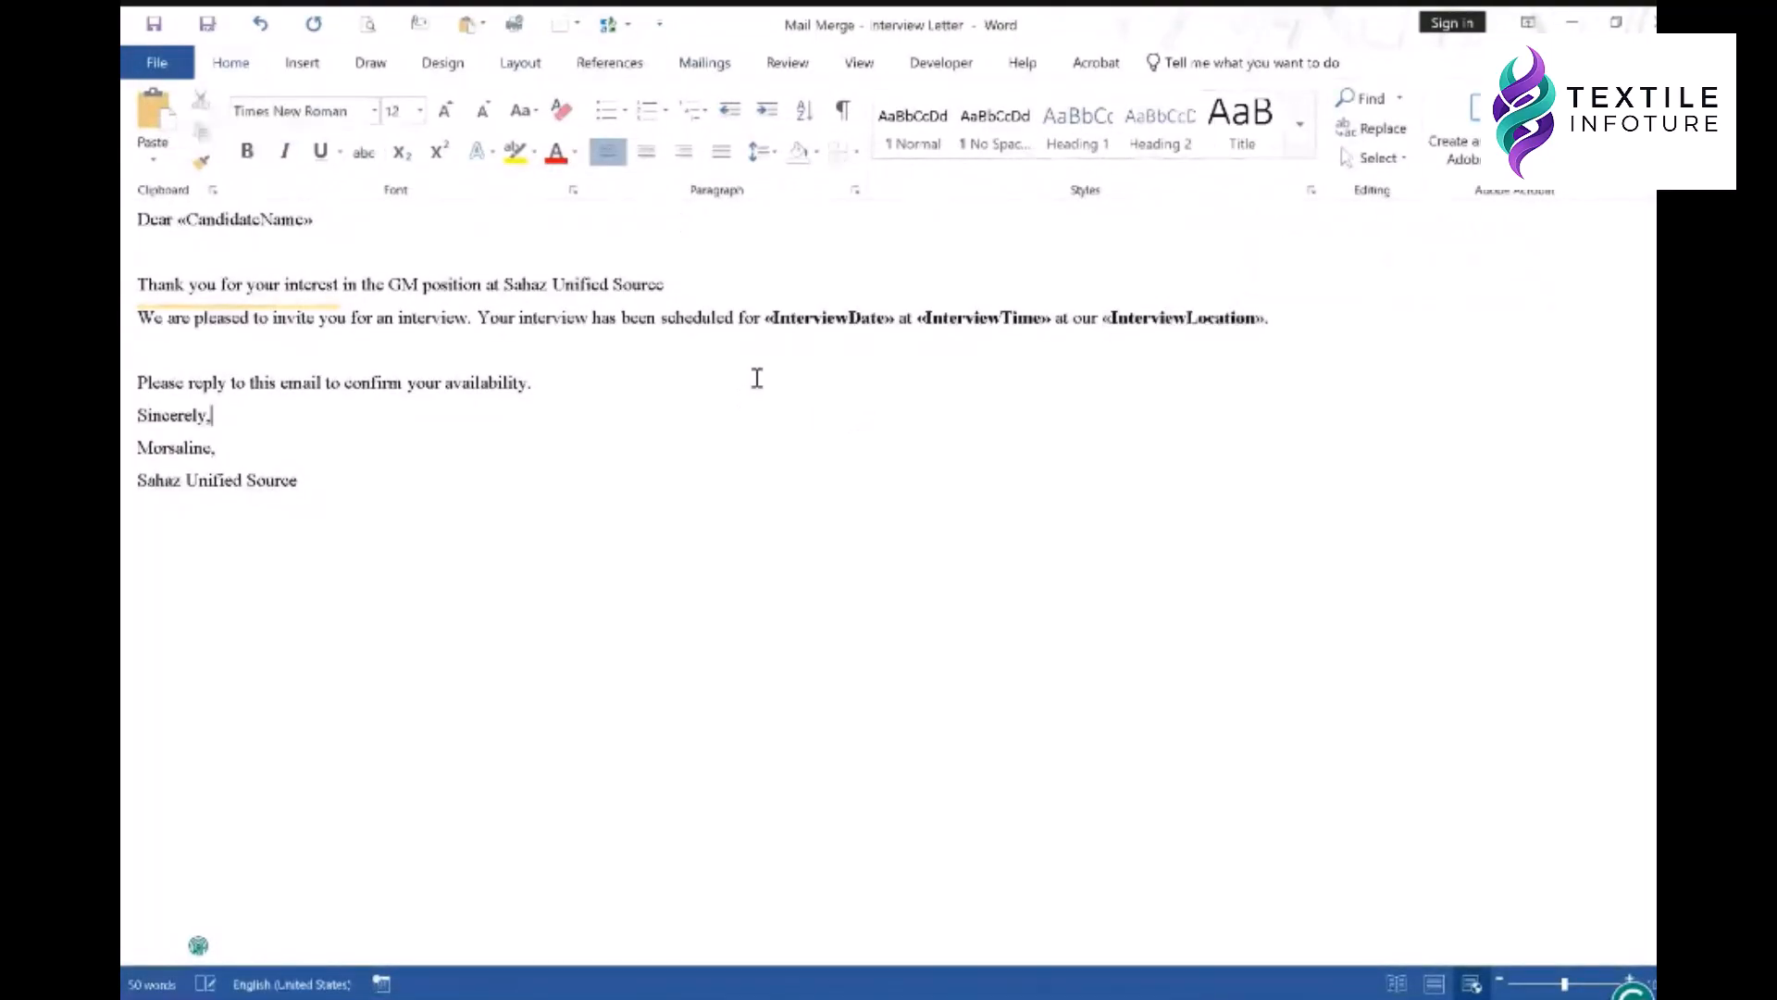
left_click(762, 317)
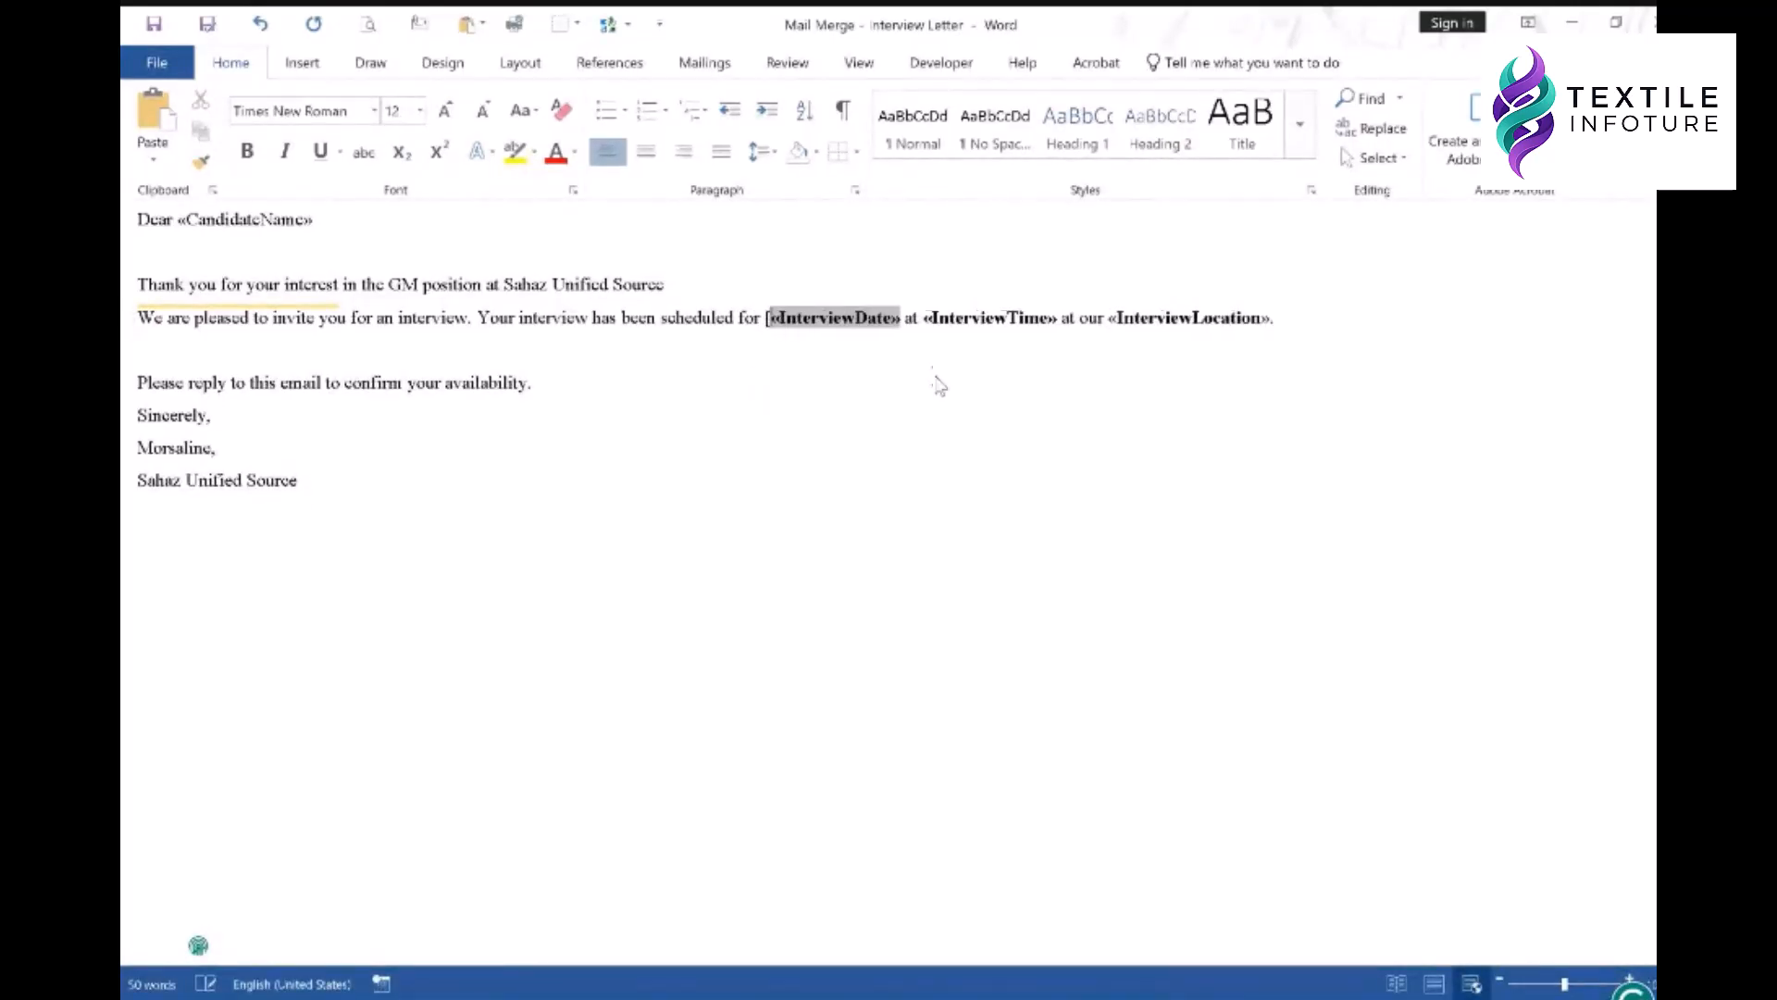
left_click(900, 319)
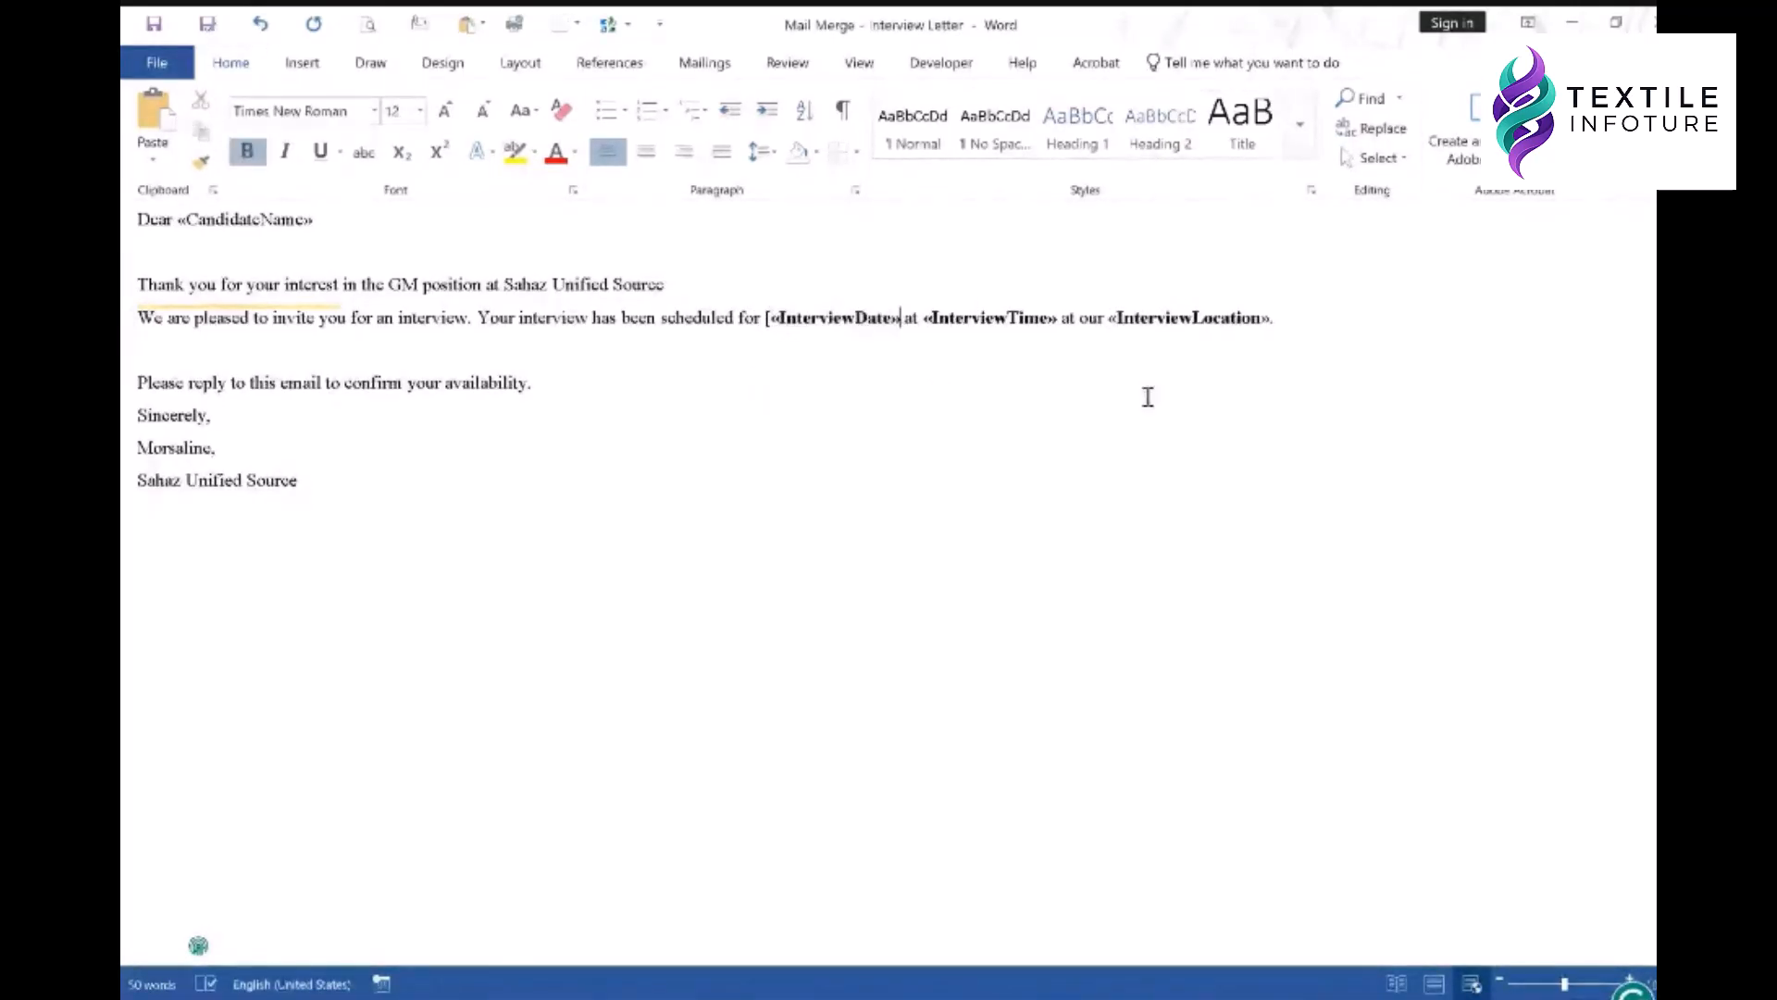
type("]")
key("Up")
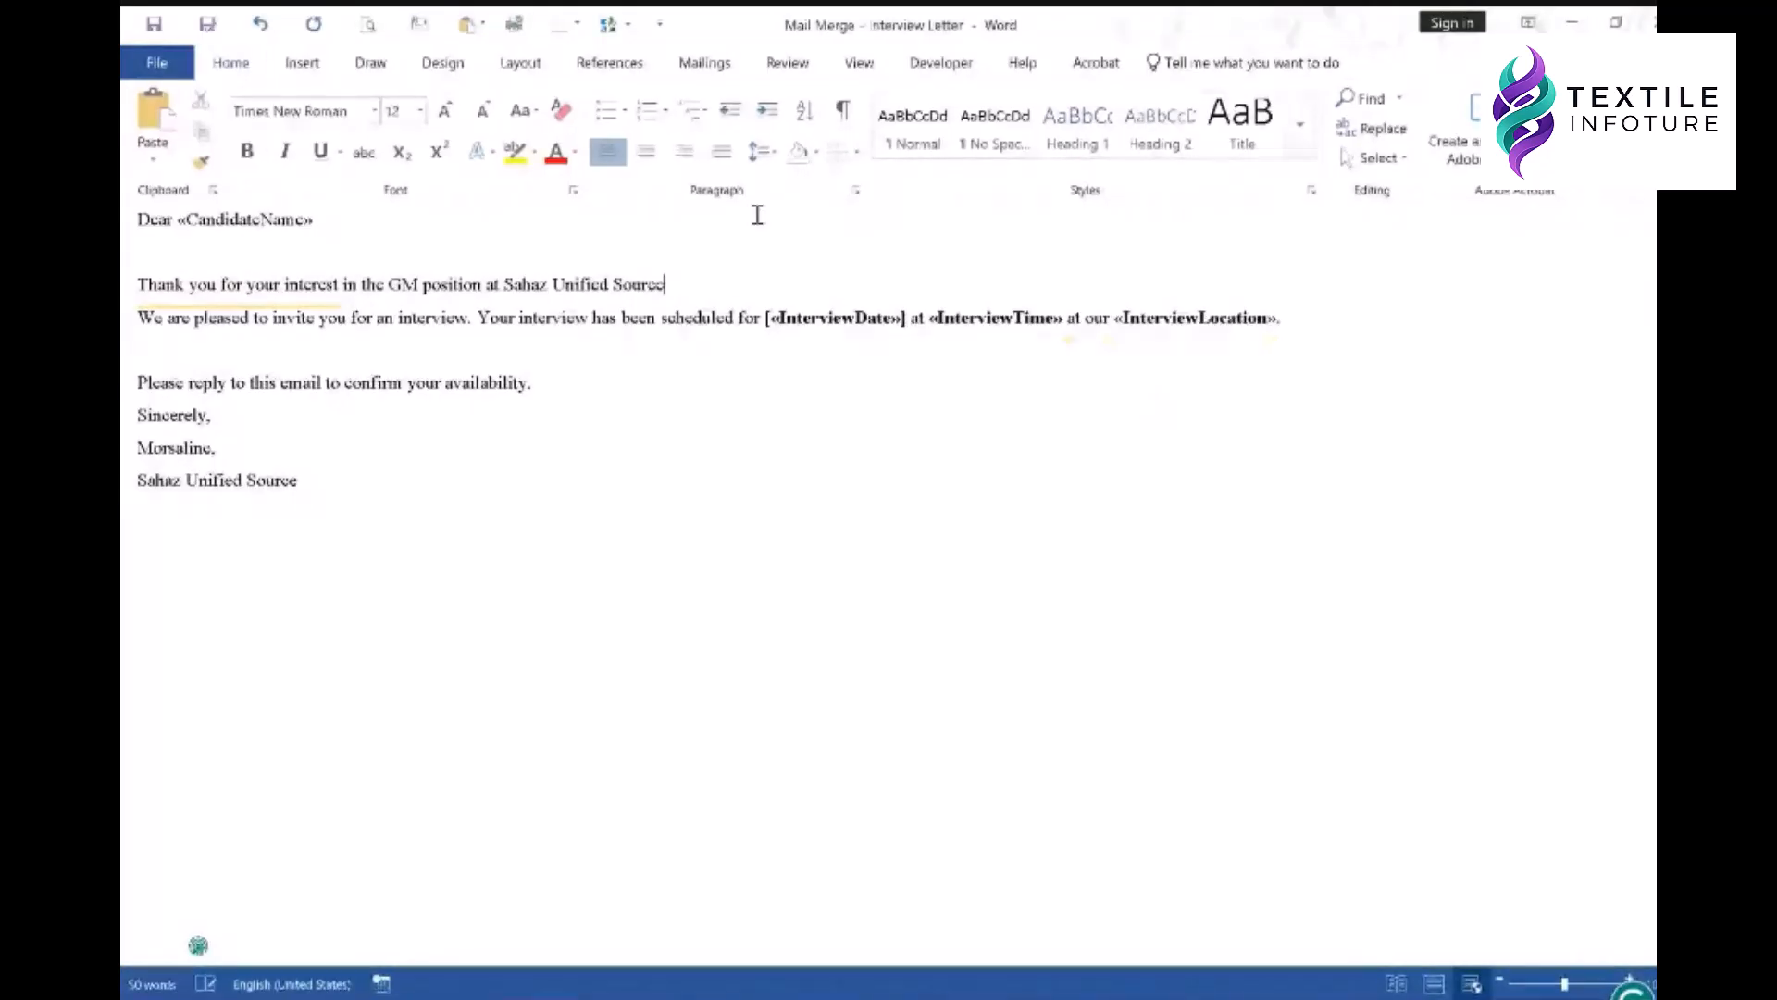
left_click(704, 65)
left_click(930, 130)
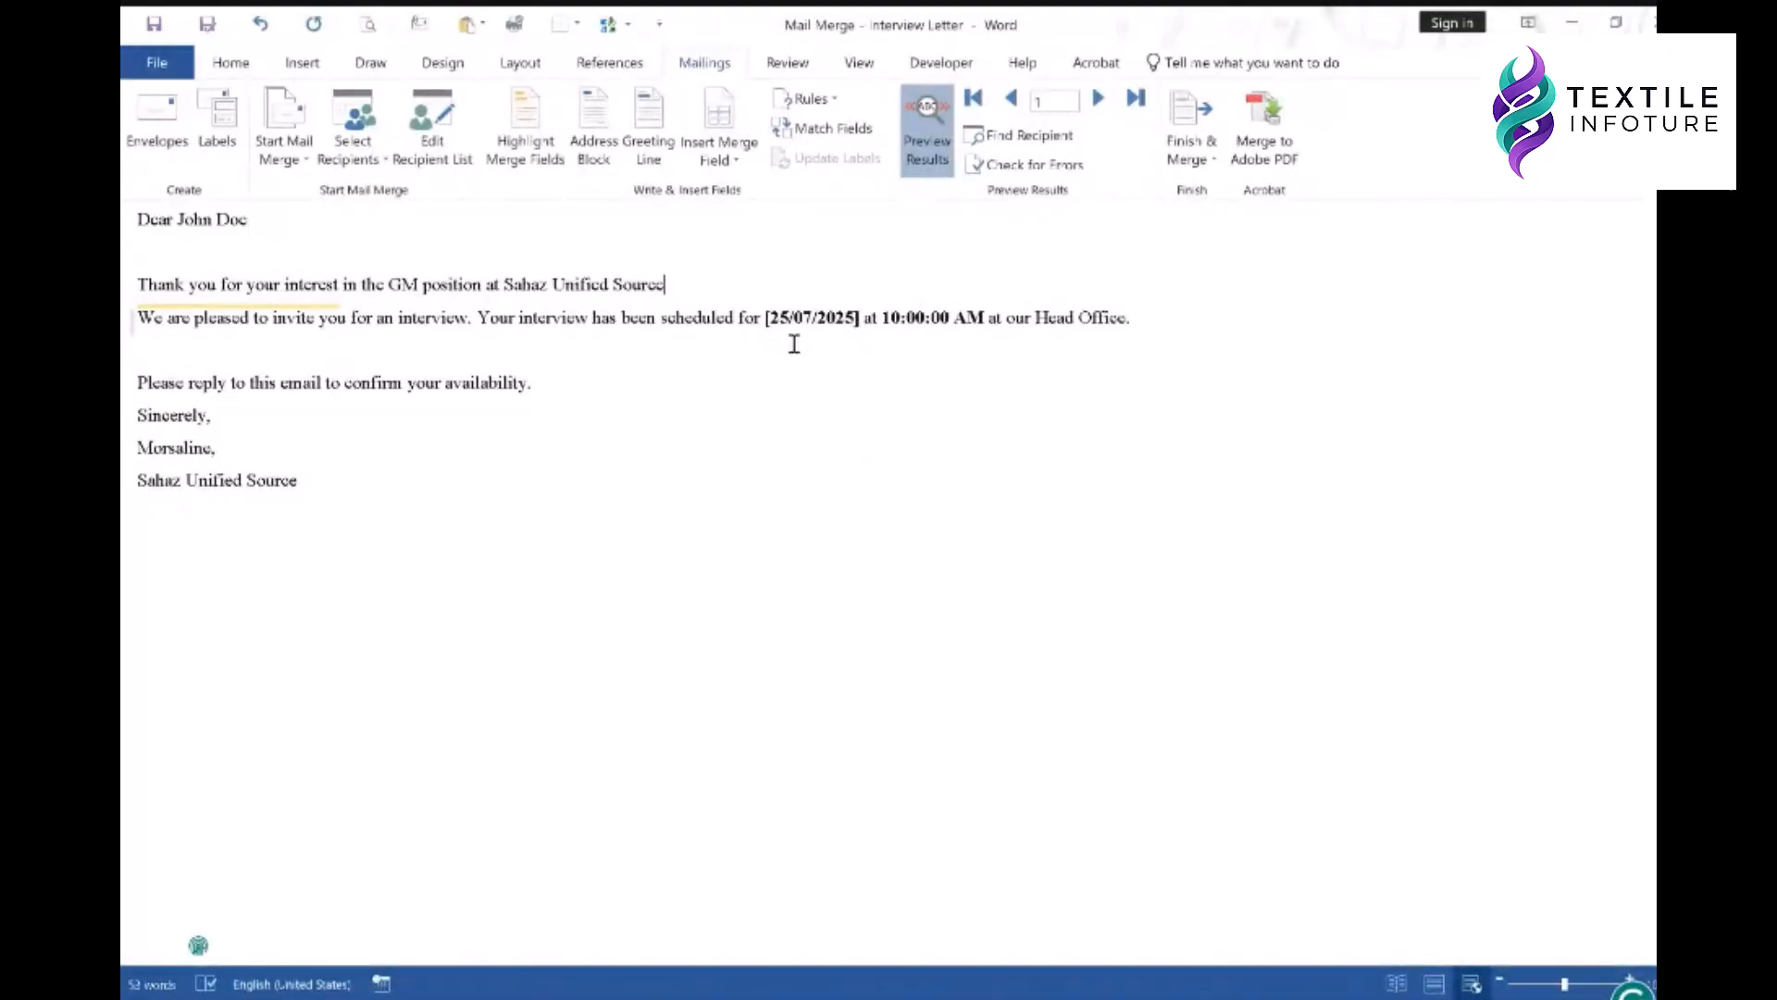
left_click(929, 148)
left_click(778, 318)
key("BackSpace")
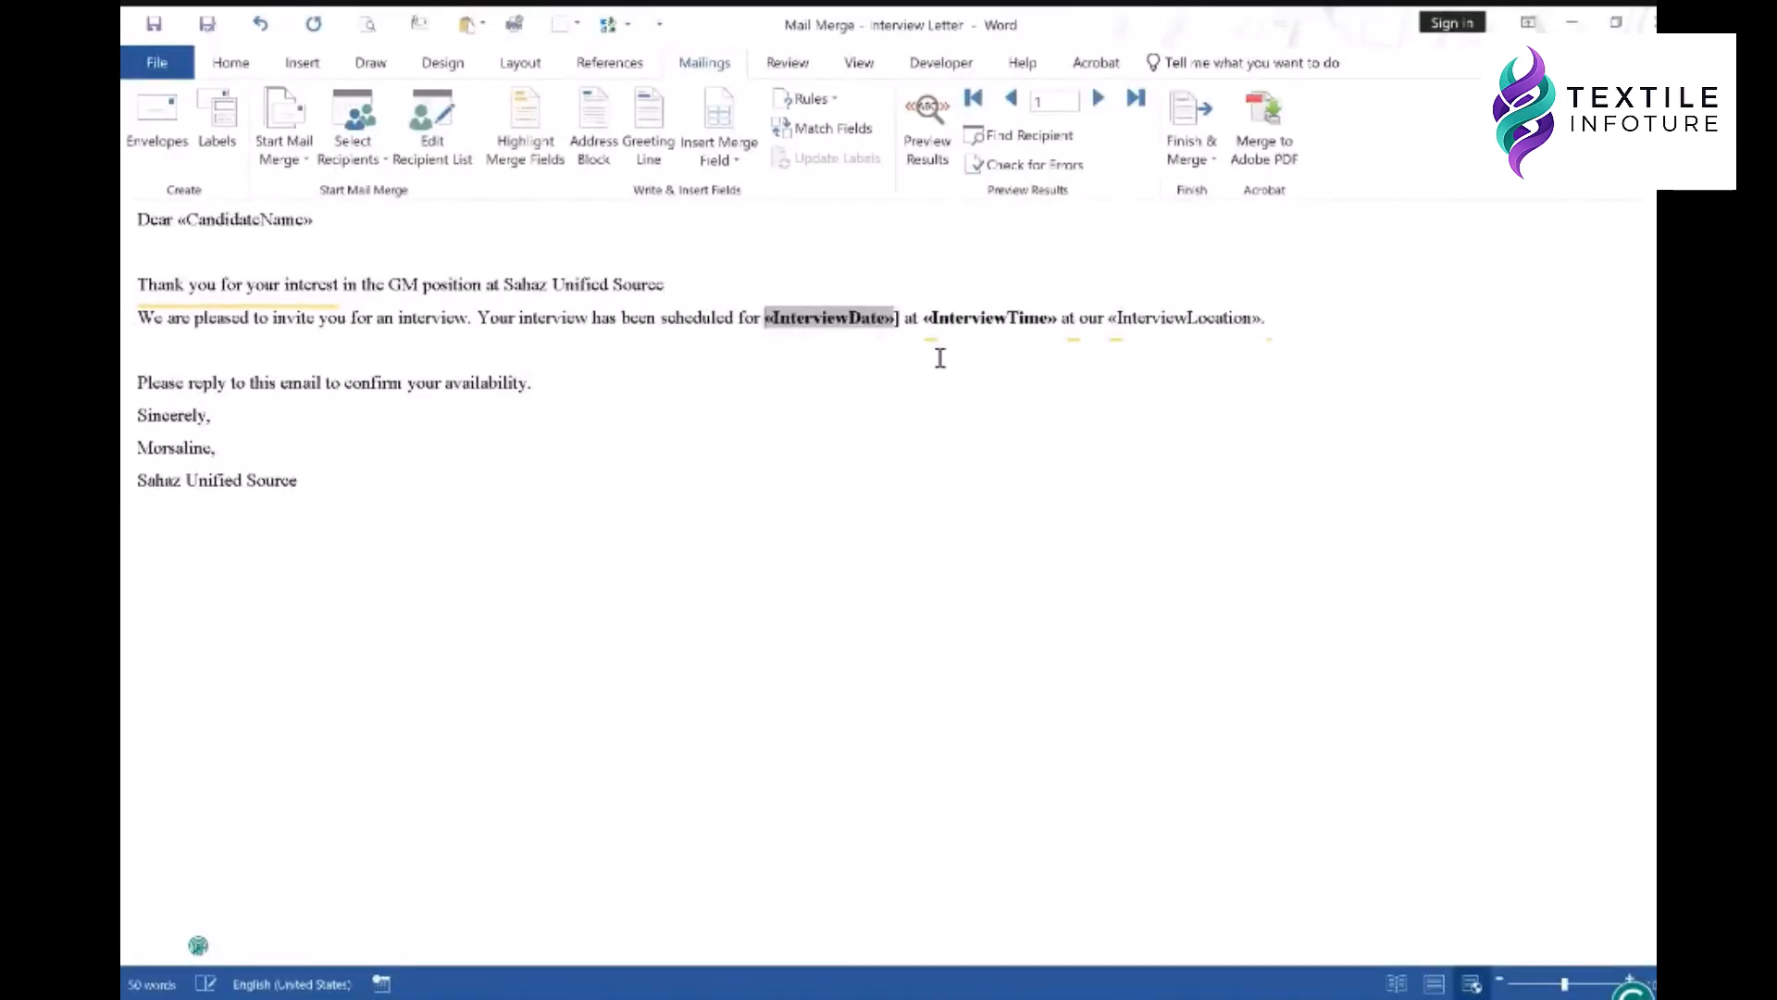
left_click(906, 315)
key("BackSpace")
left_click(1001, 347)
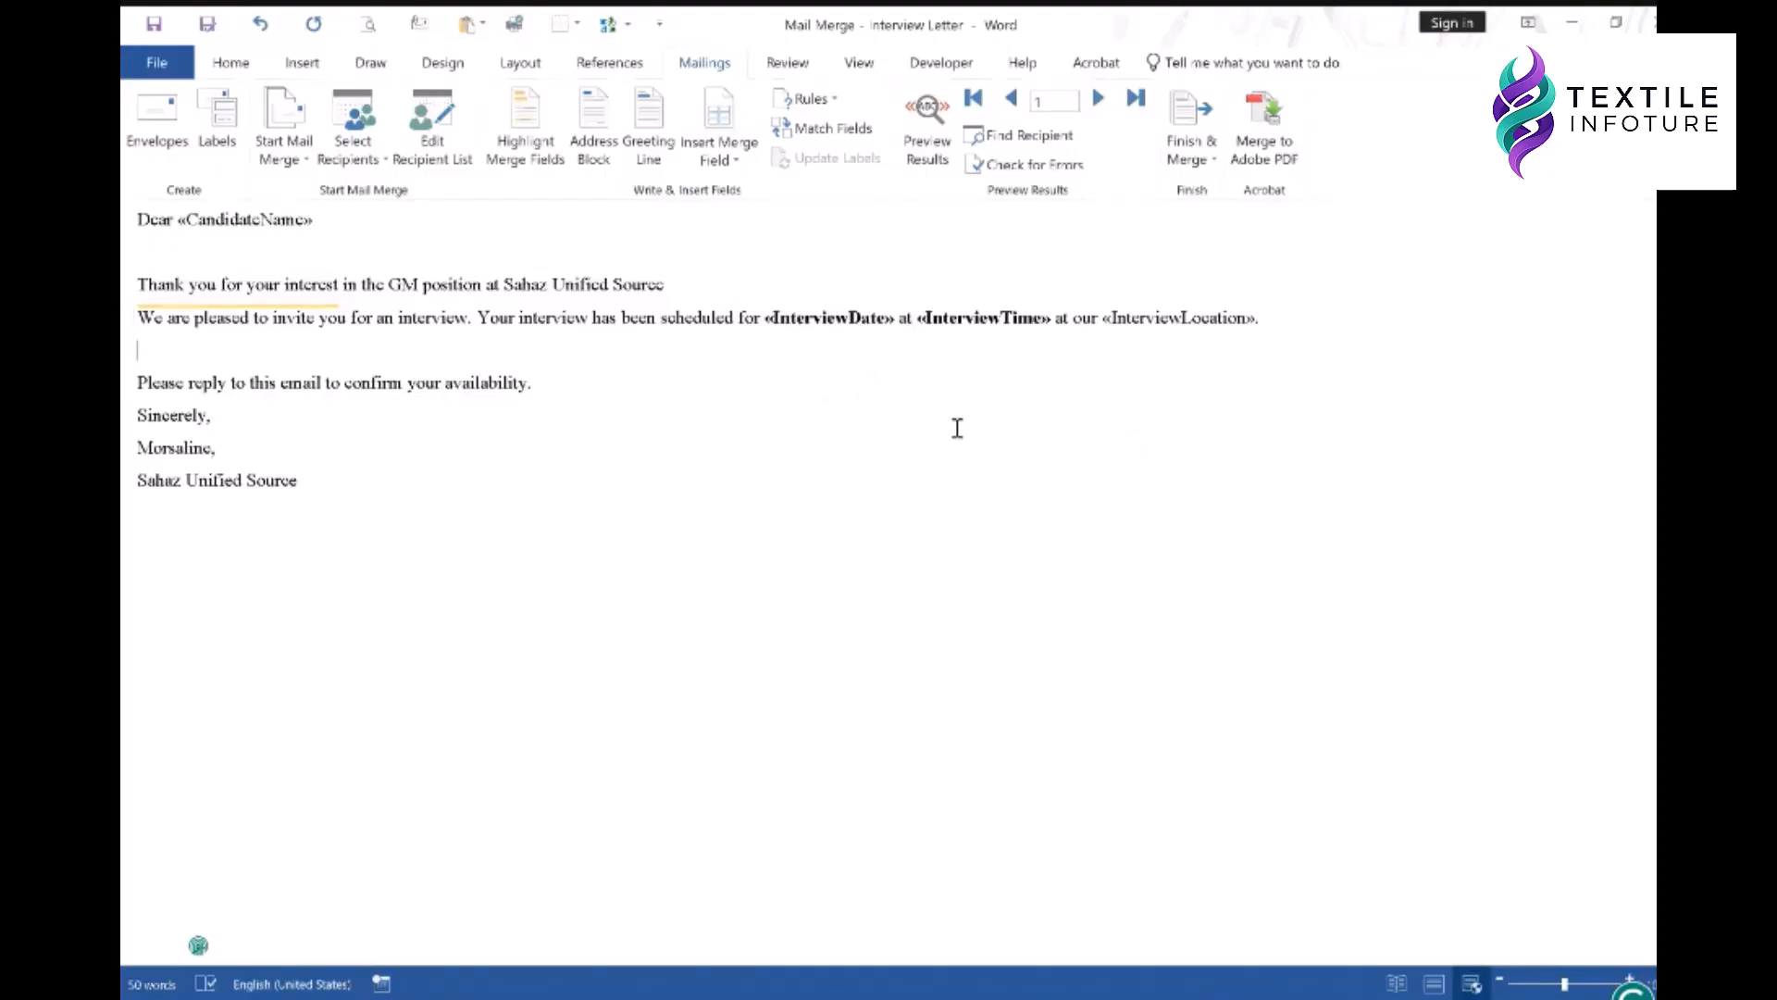
left_click_drag(1103, 321, 1255, 315)
left_click(1131, 317)
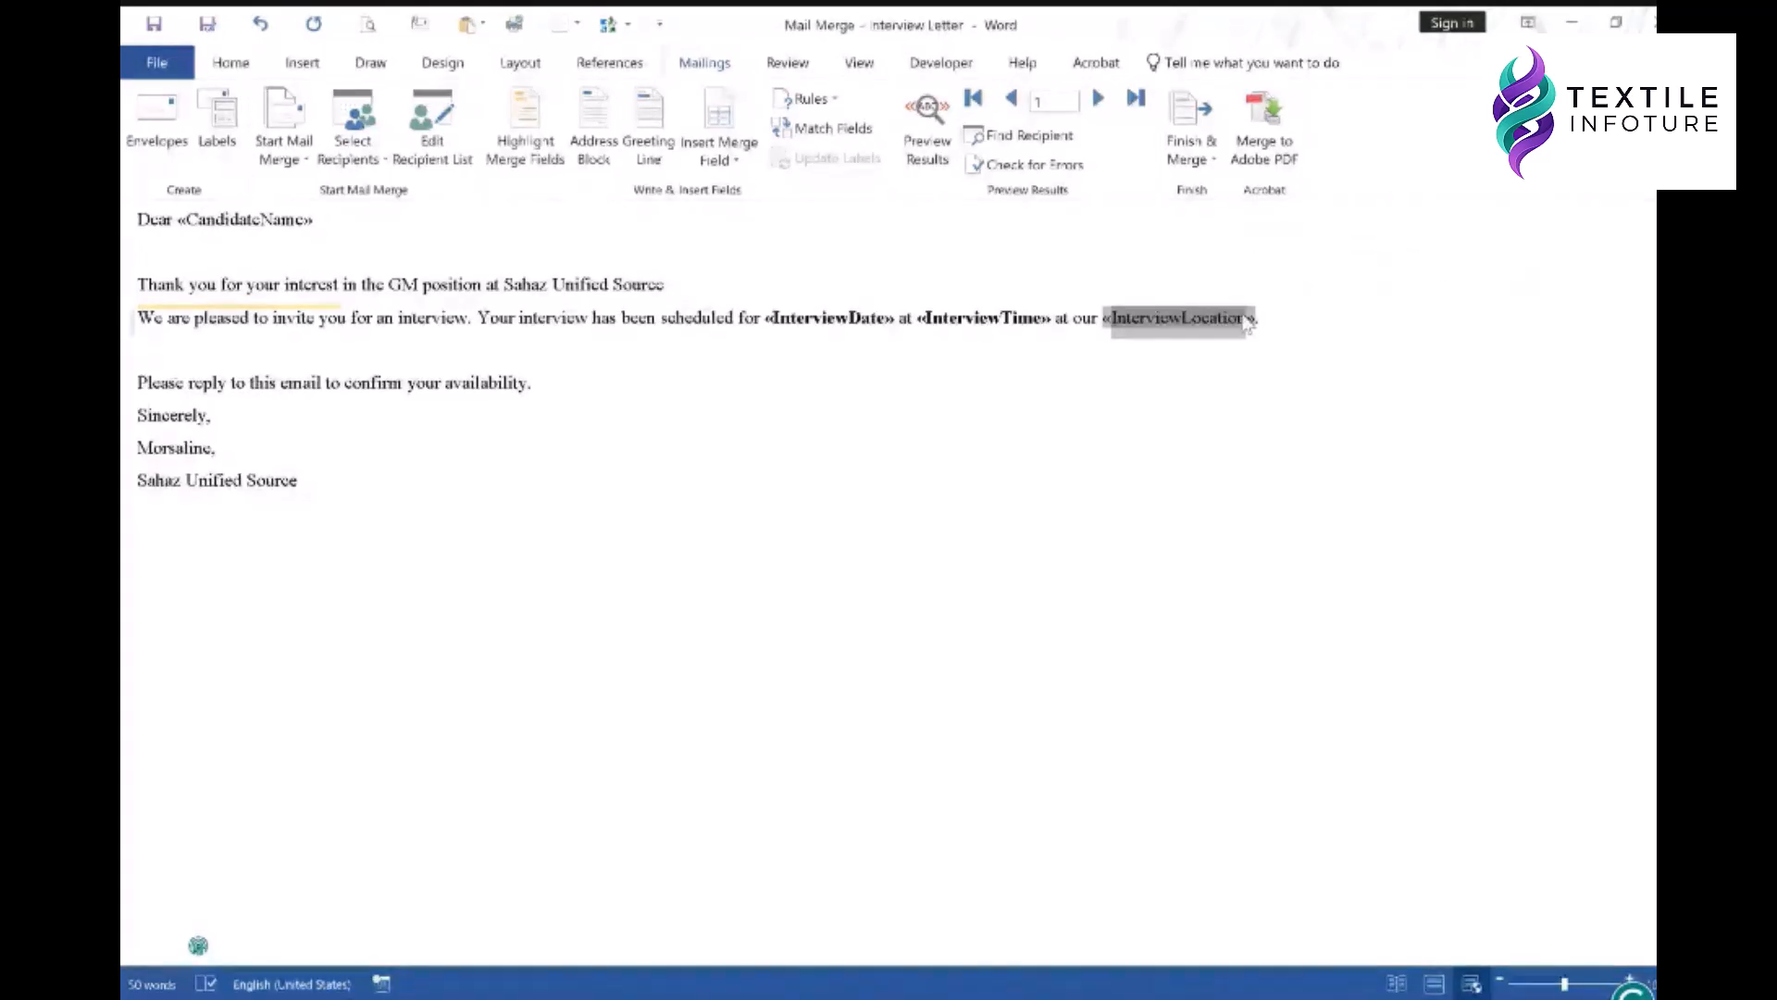
key("ctrl+b")
left_click(1037, 361)
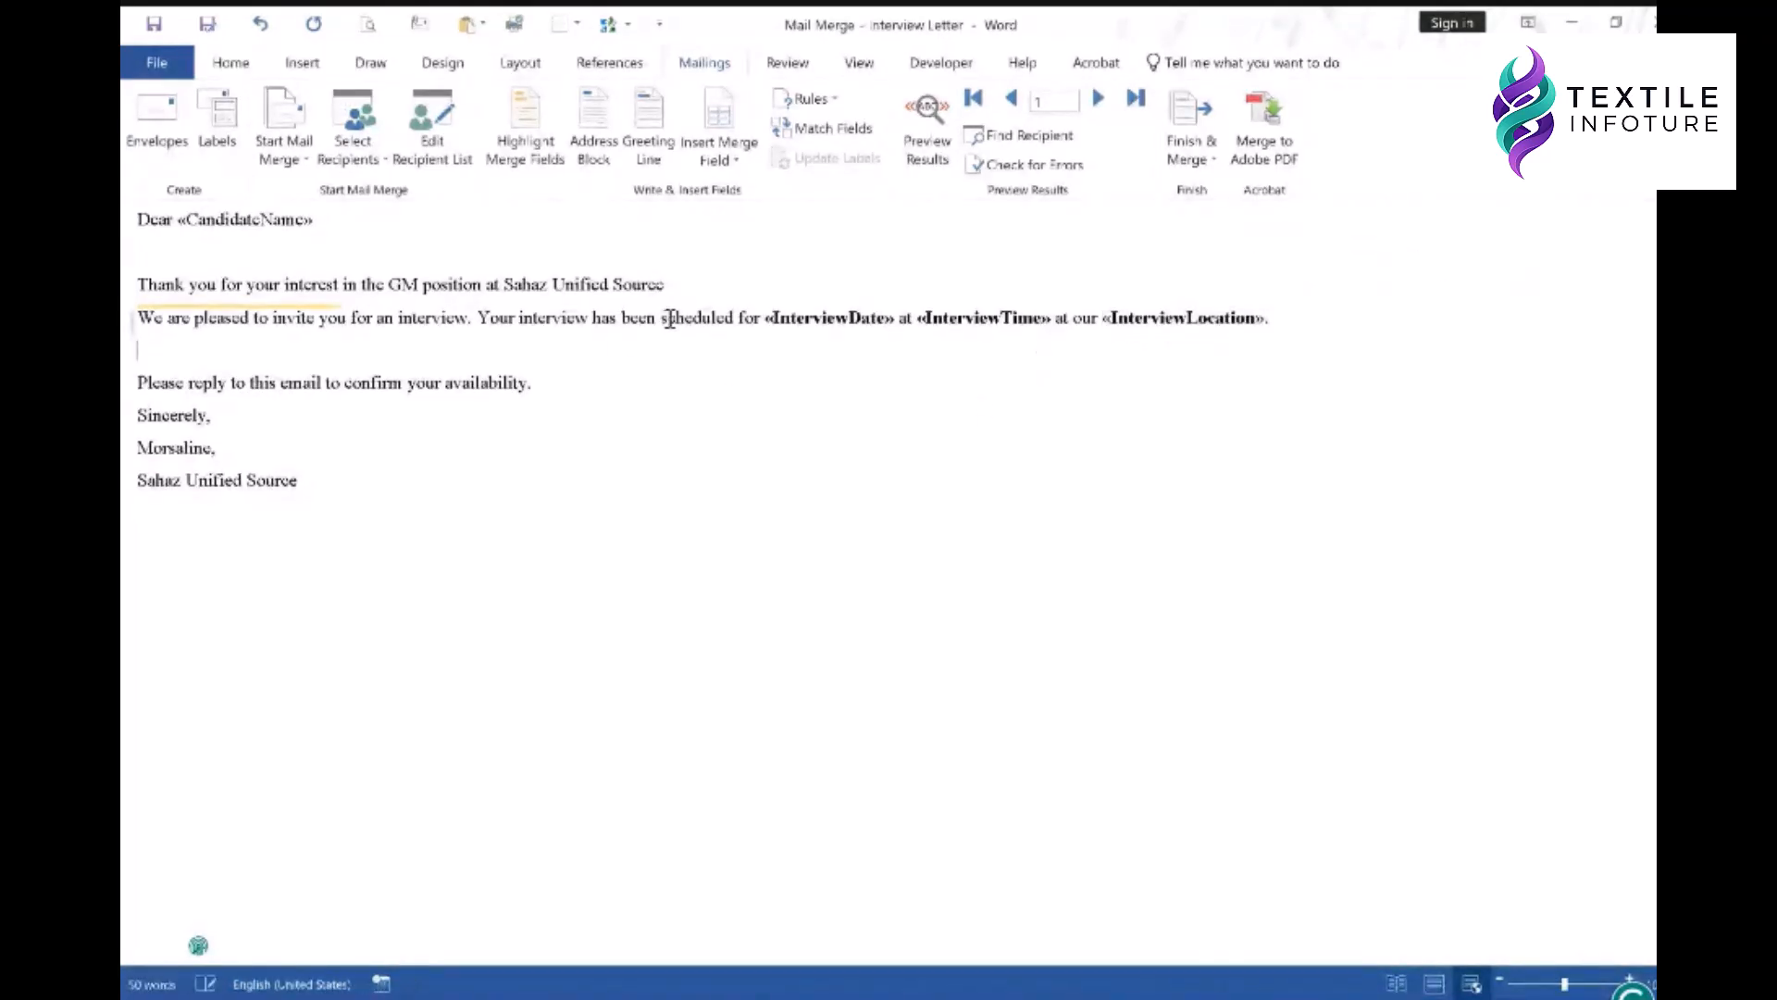
left_click_drag(609, 319, 467, 321)
left_click(324, 321)
left_click(268, 348)
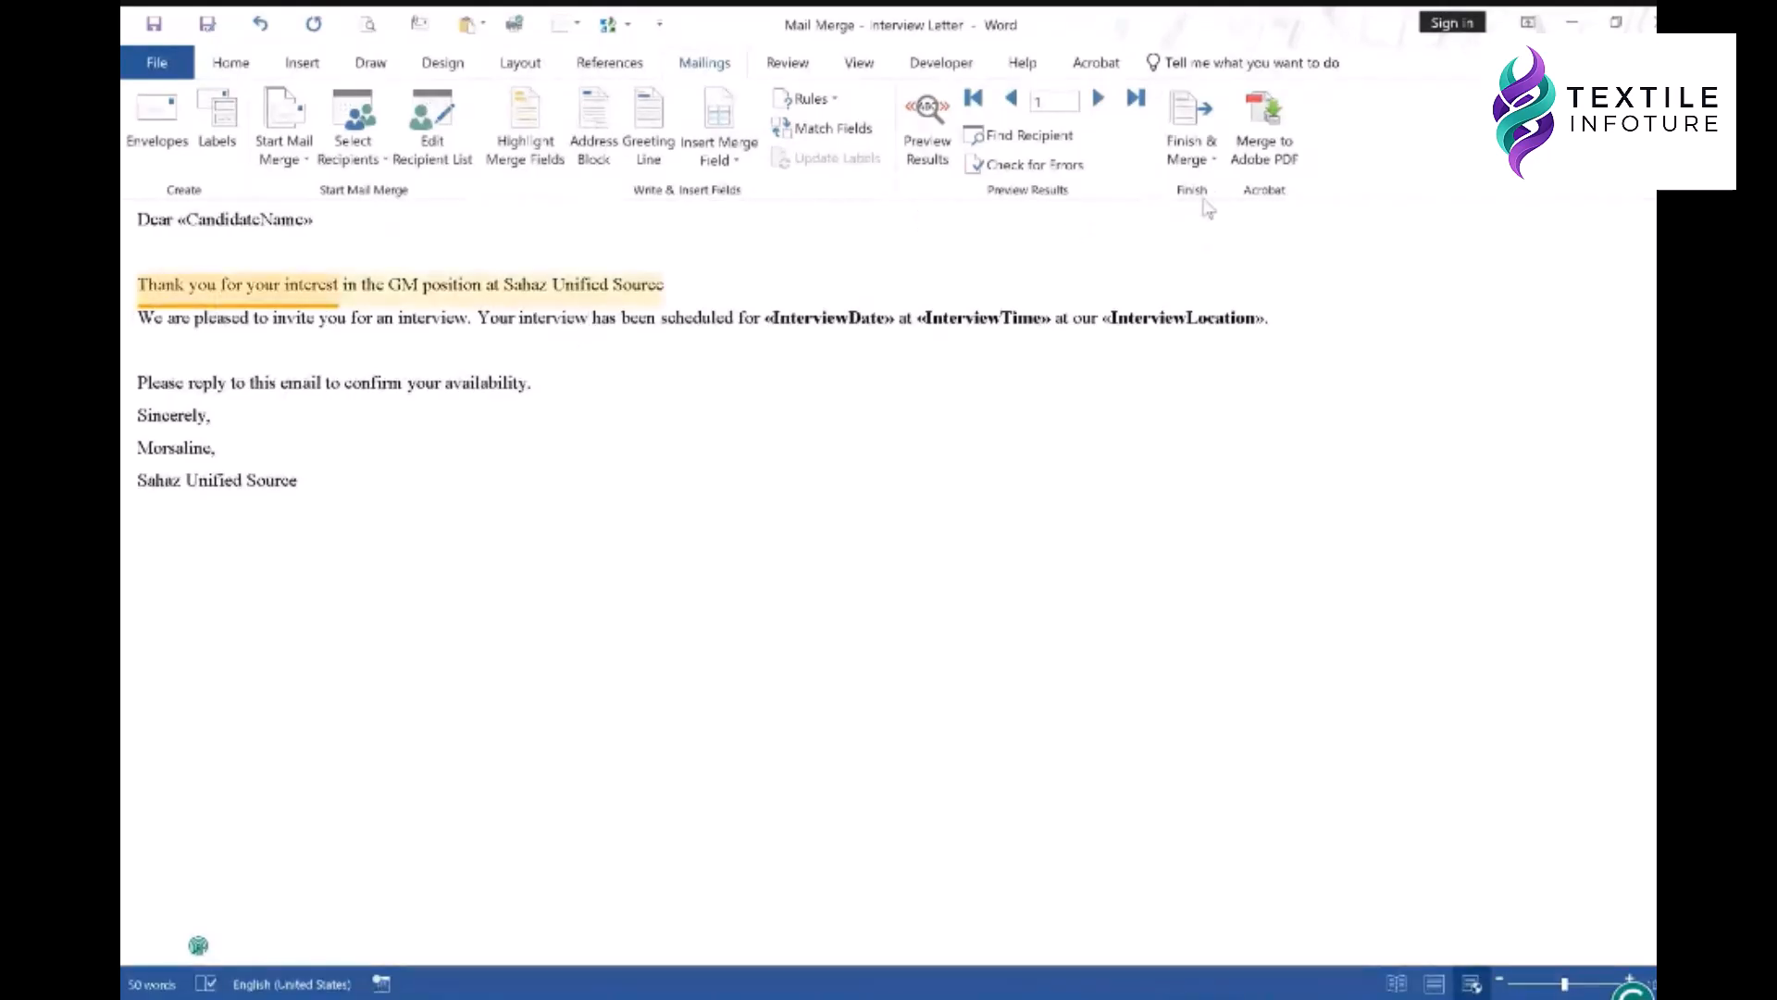
- Open the Finish & Merge options and dismiss them without choosing anything
left_click(1197, 113)
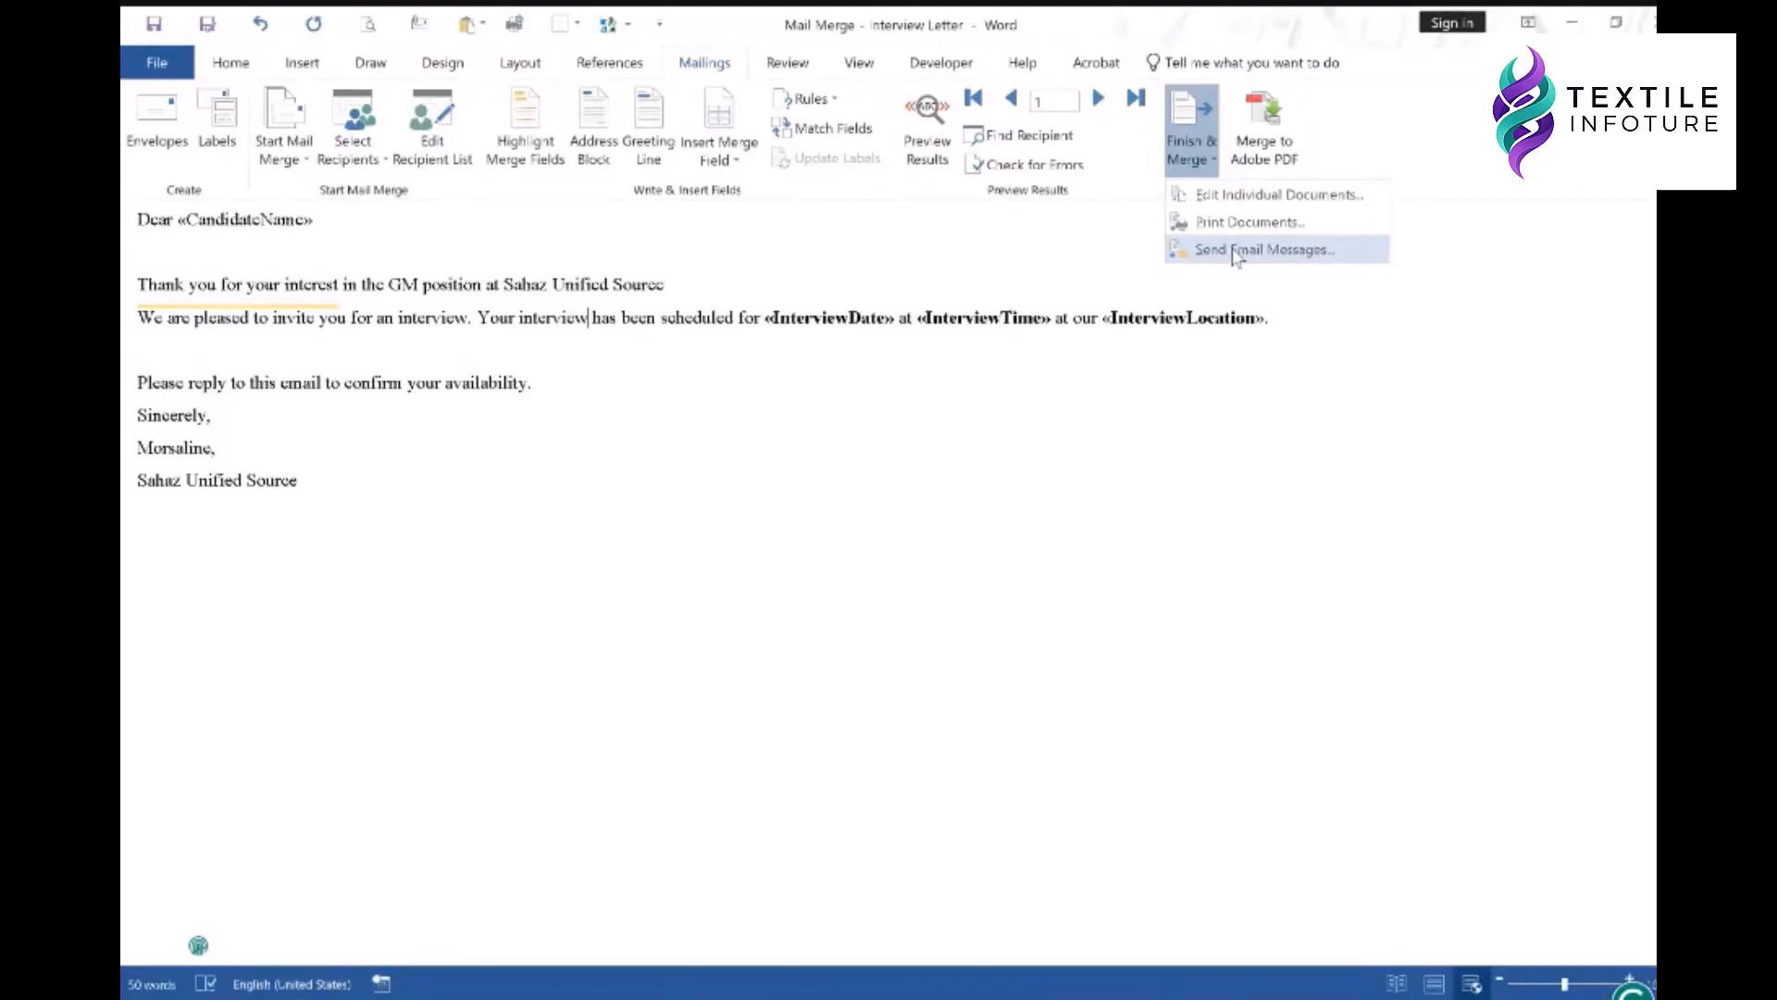
left_click(212, 359)
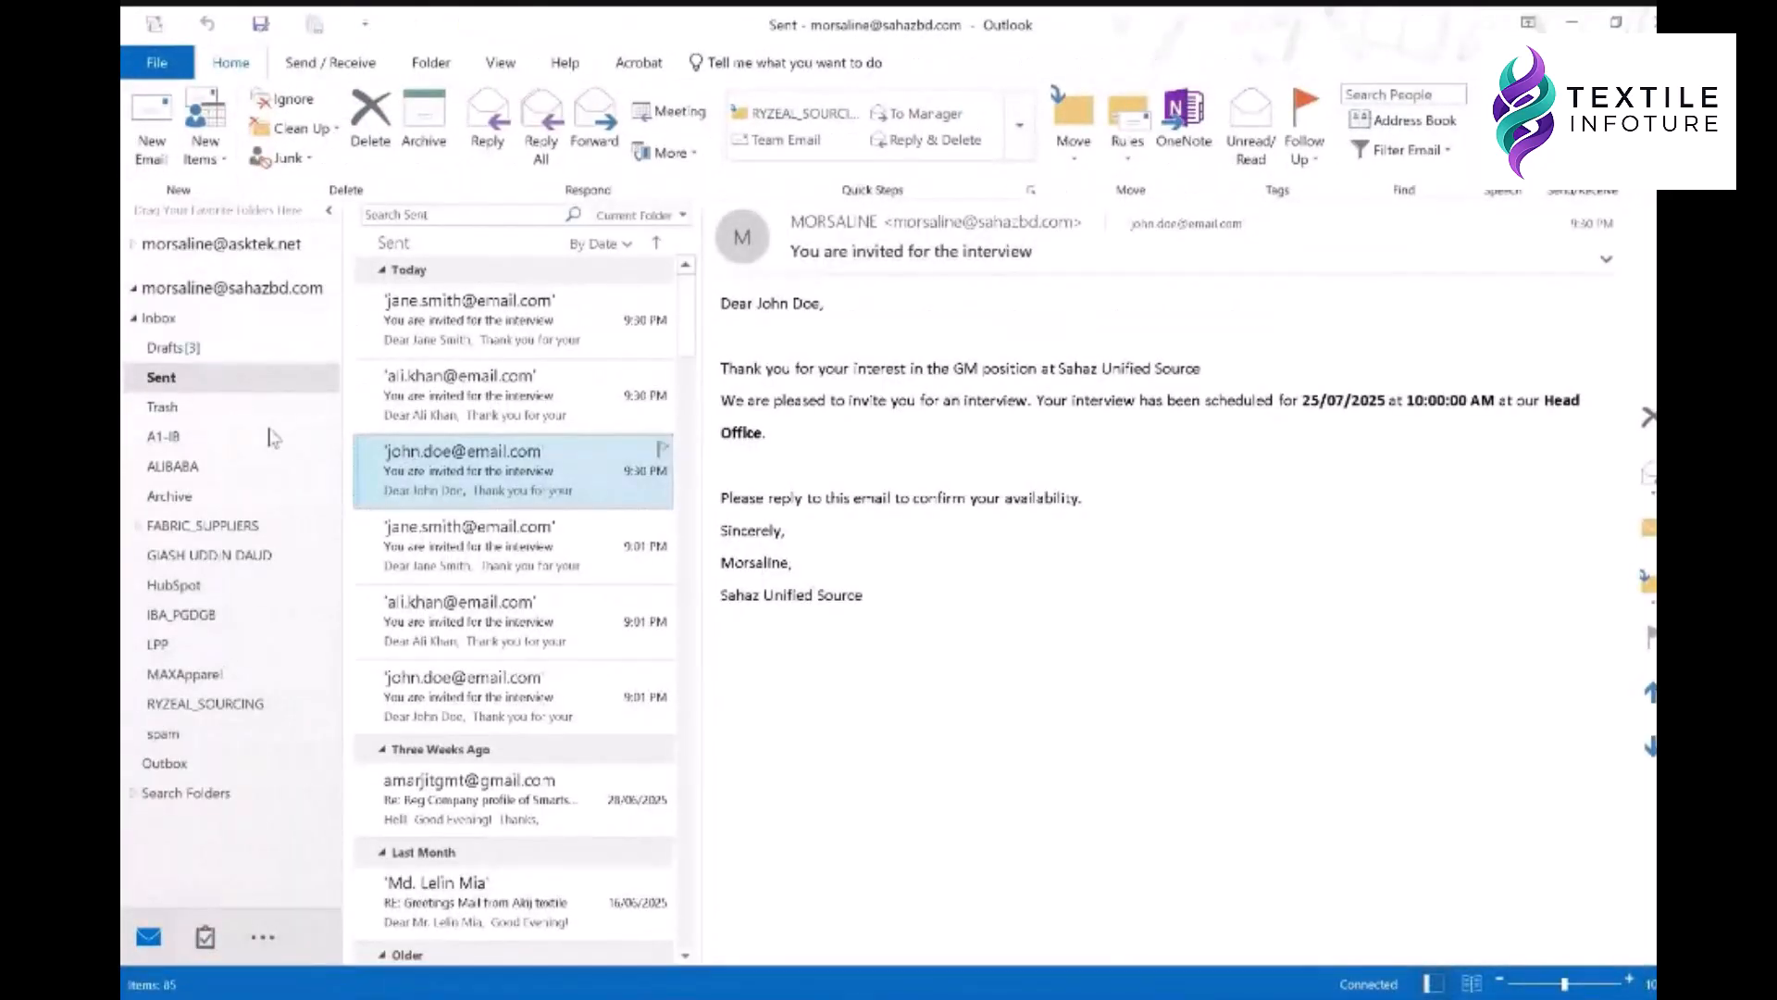
- Check the 9:30 PM invitations in Outlook's Sent folder, then return to the Interview Letter's Finish & Merge options
left_click(1576, 23)
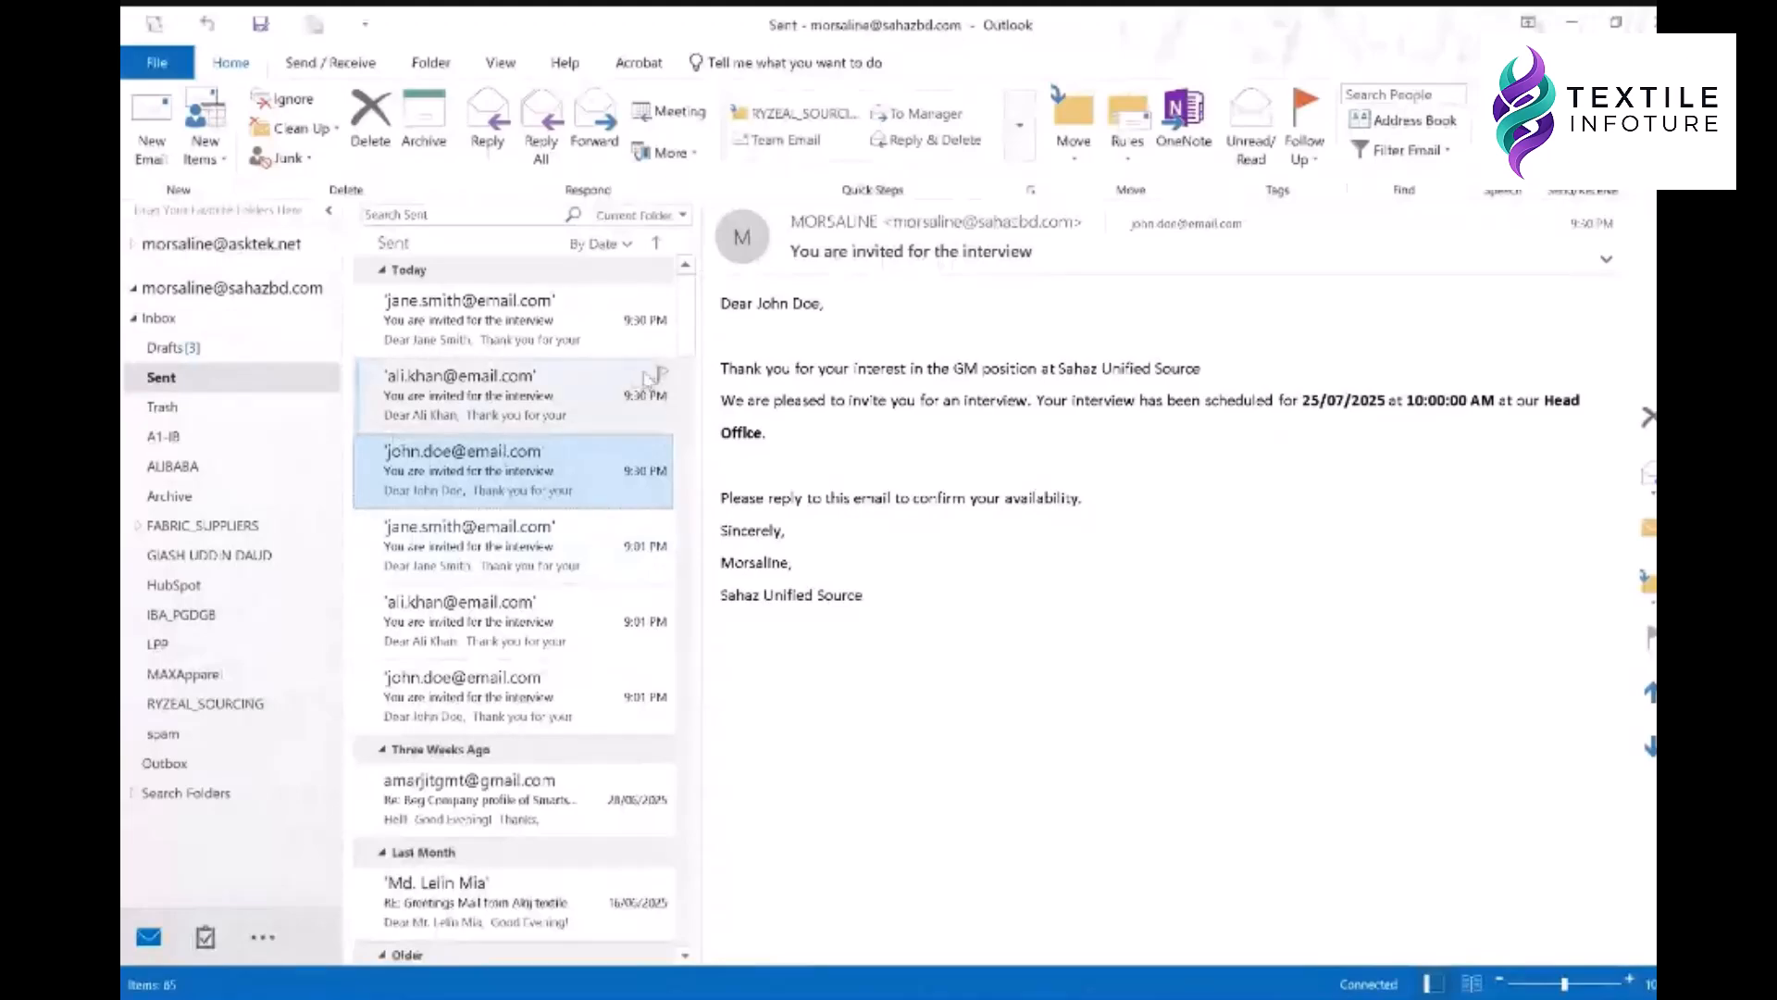
left_click(1571, 25)
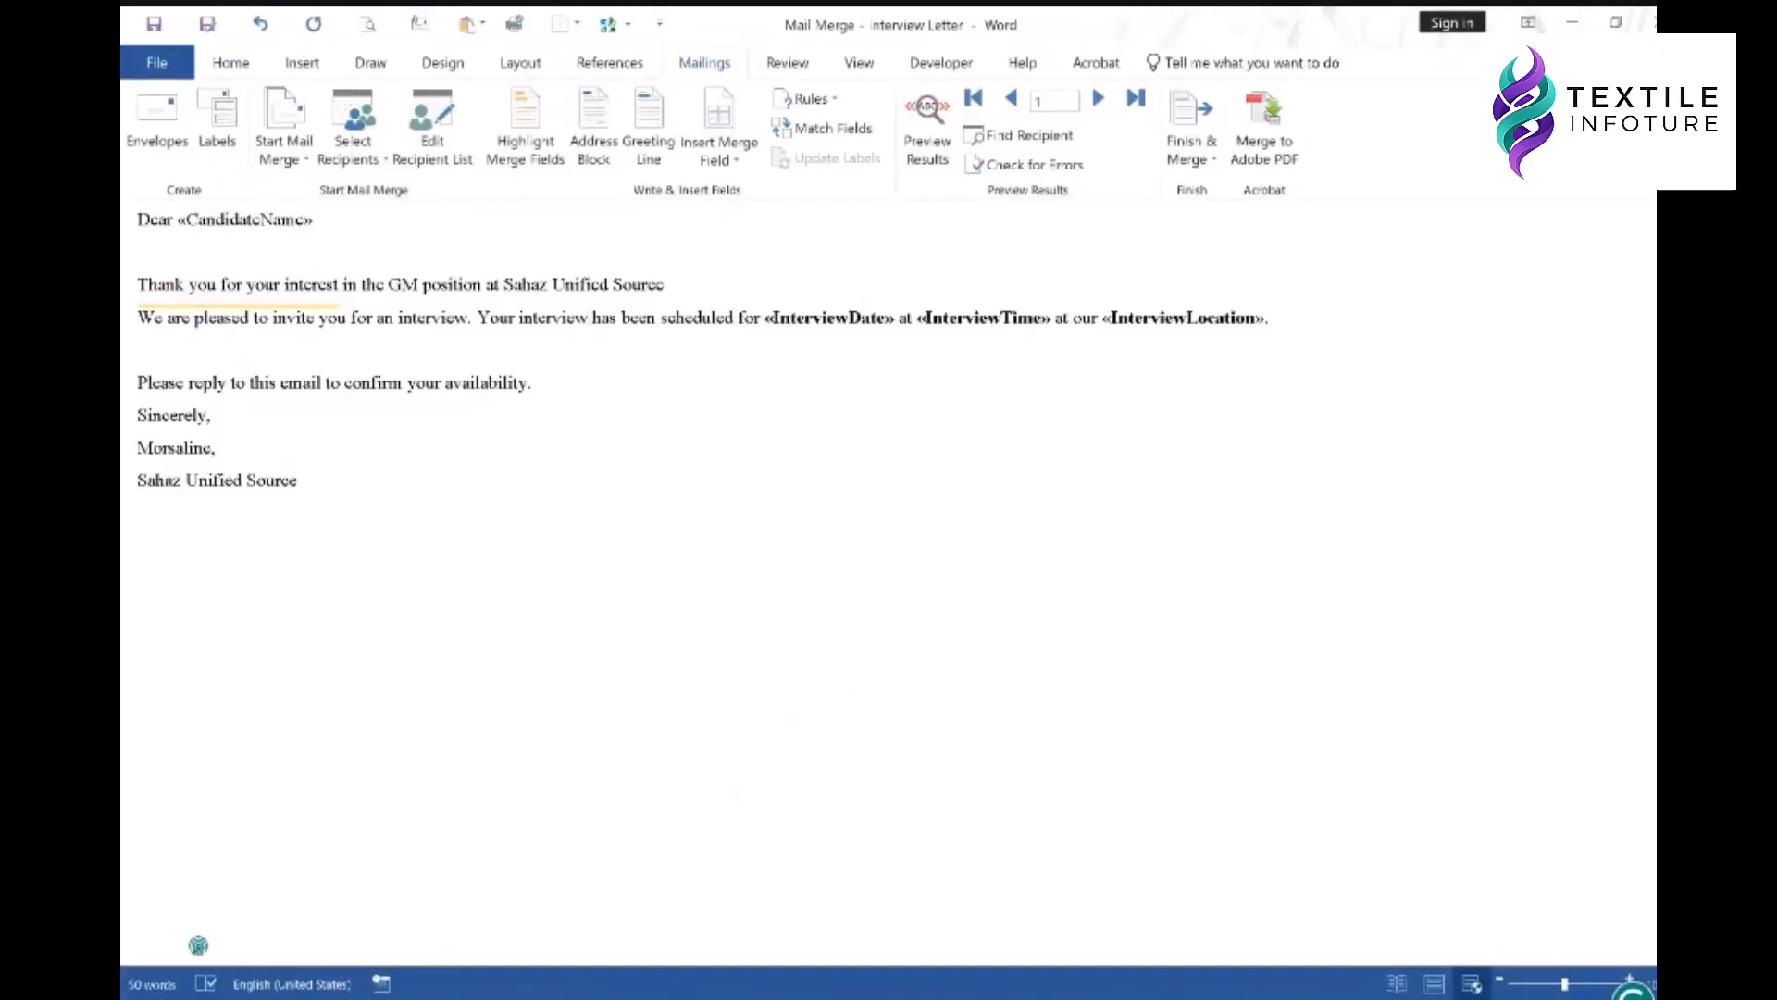
left_click(198, 990)
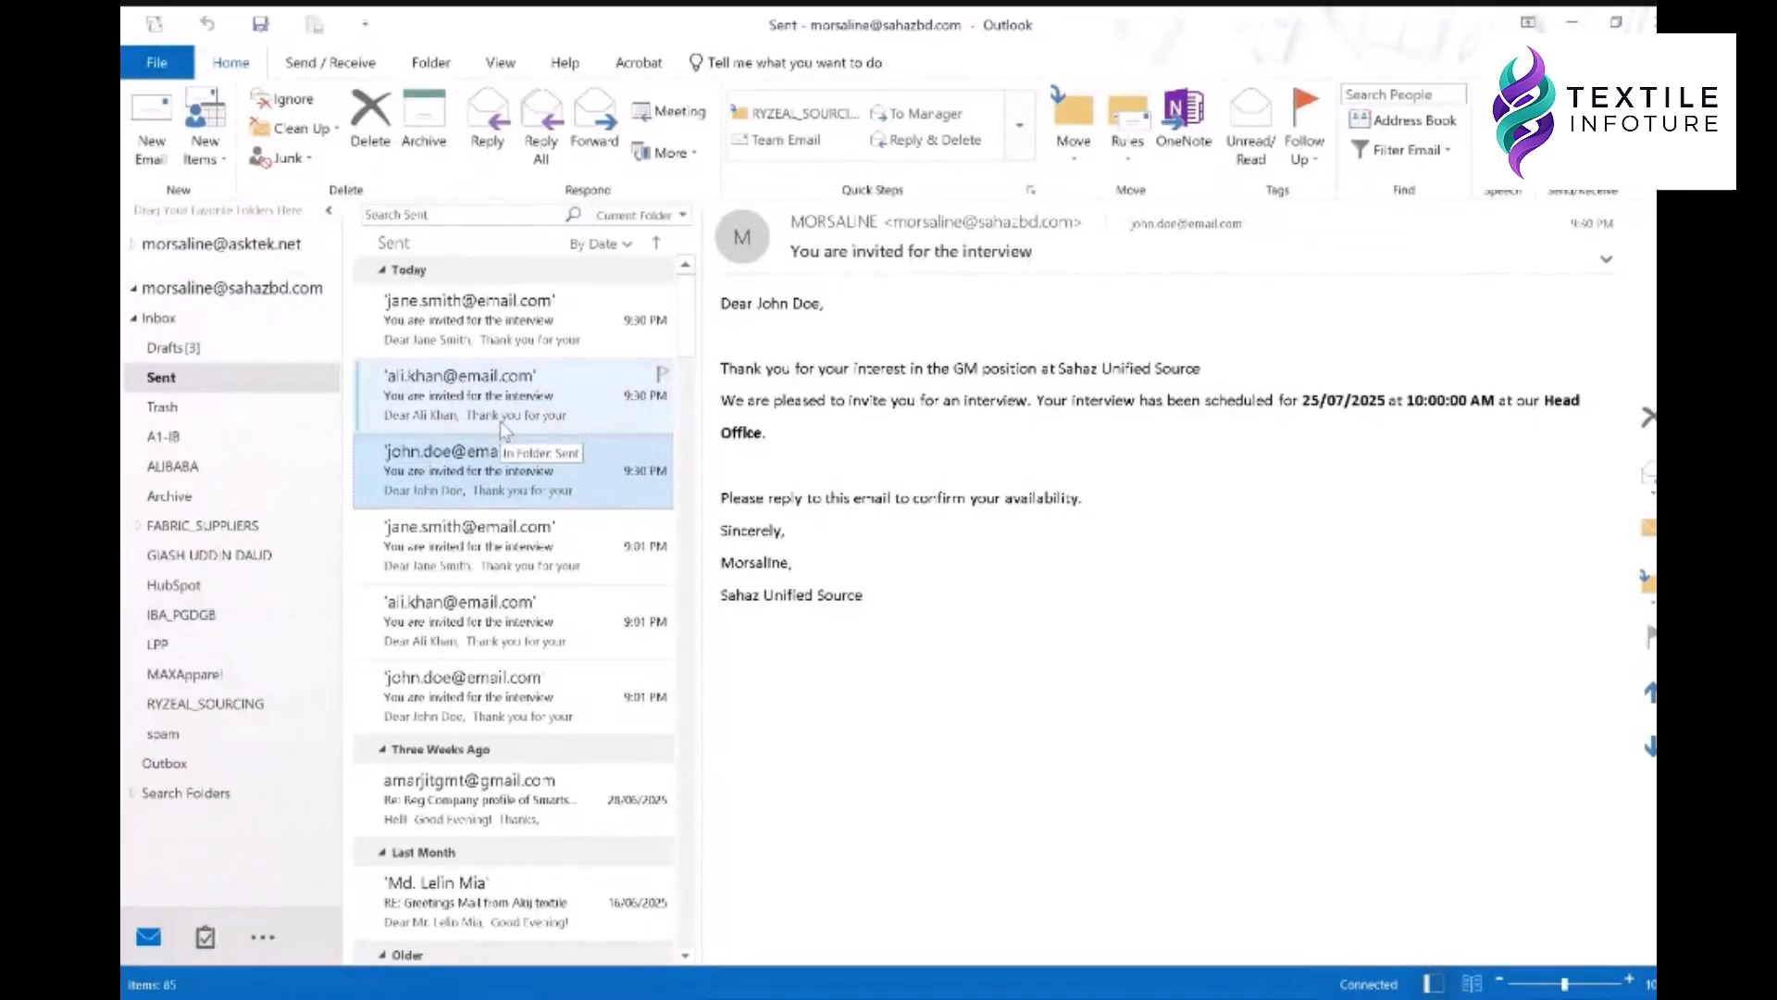
left_click(1572, 22)
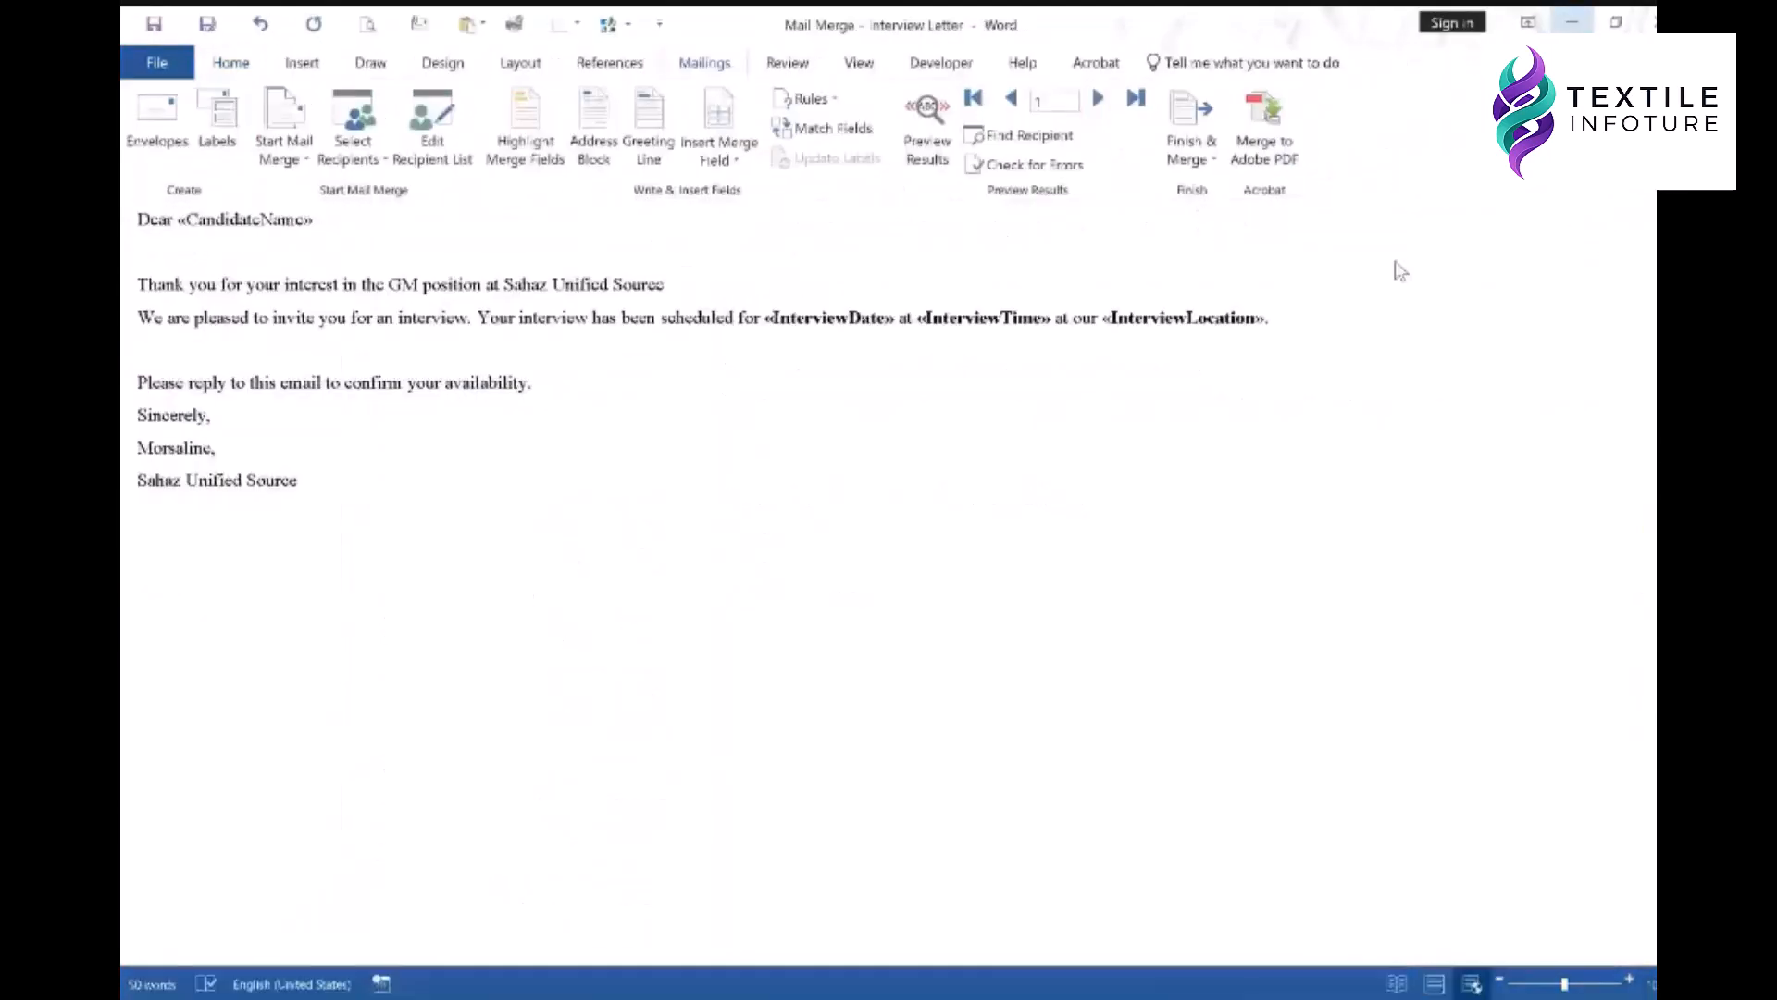
left_click(1200, 136)
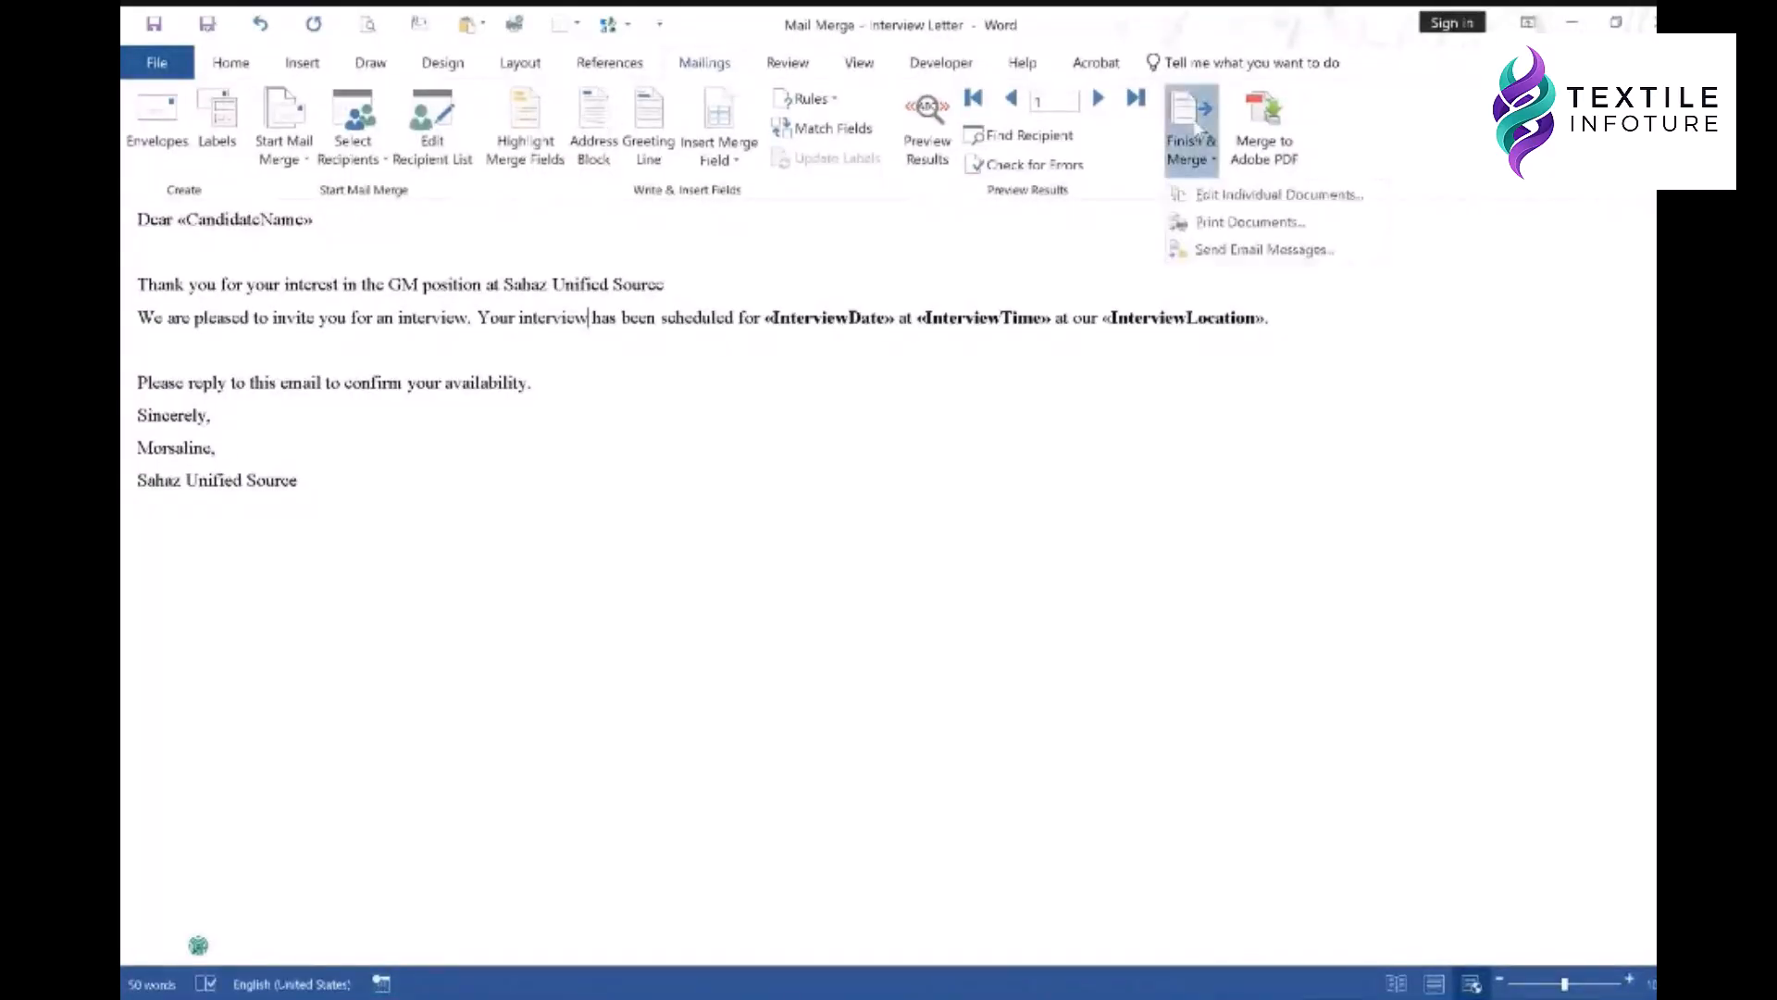
- Email-merge the letter to all records at ContactEmail in HTML, then watch Outlook send them
left_click(1250, 252)
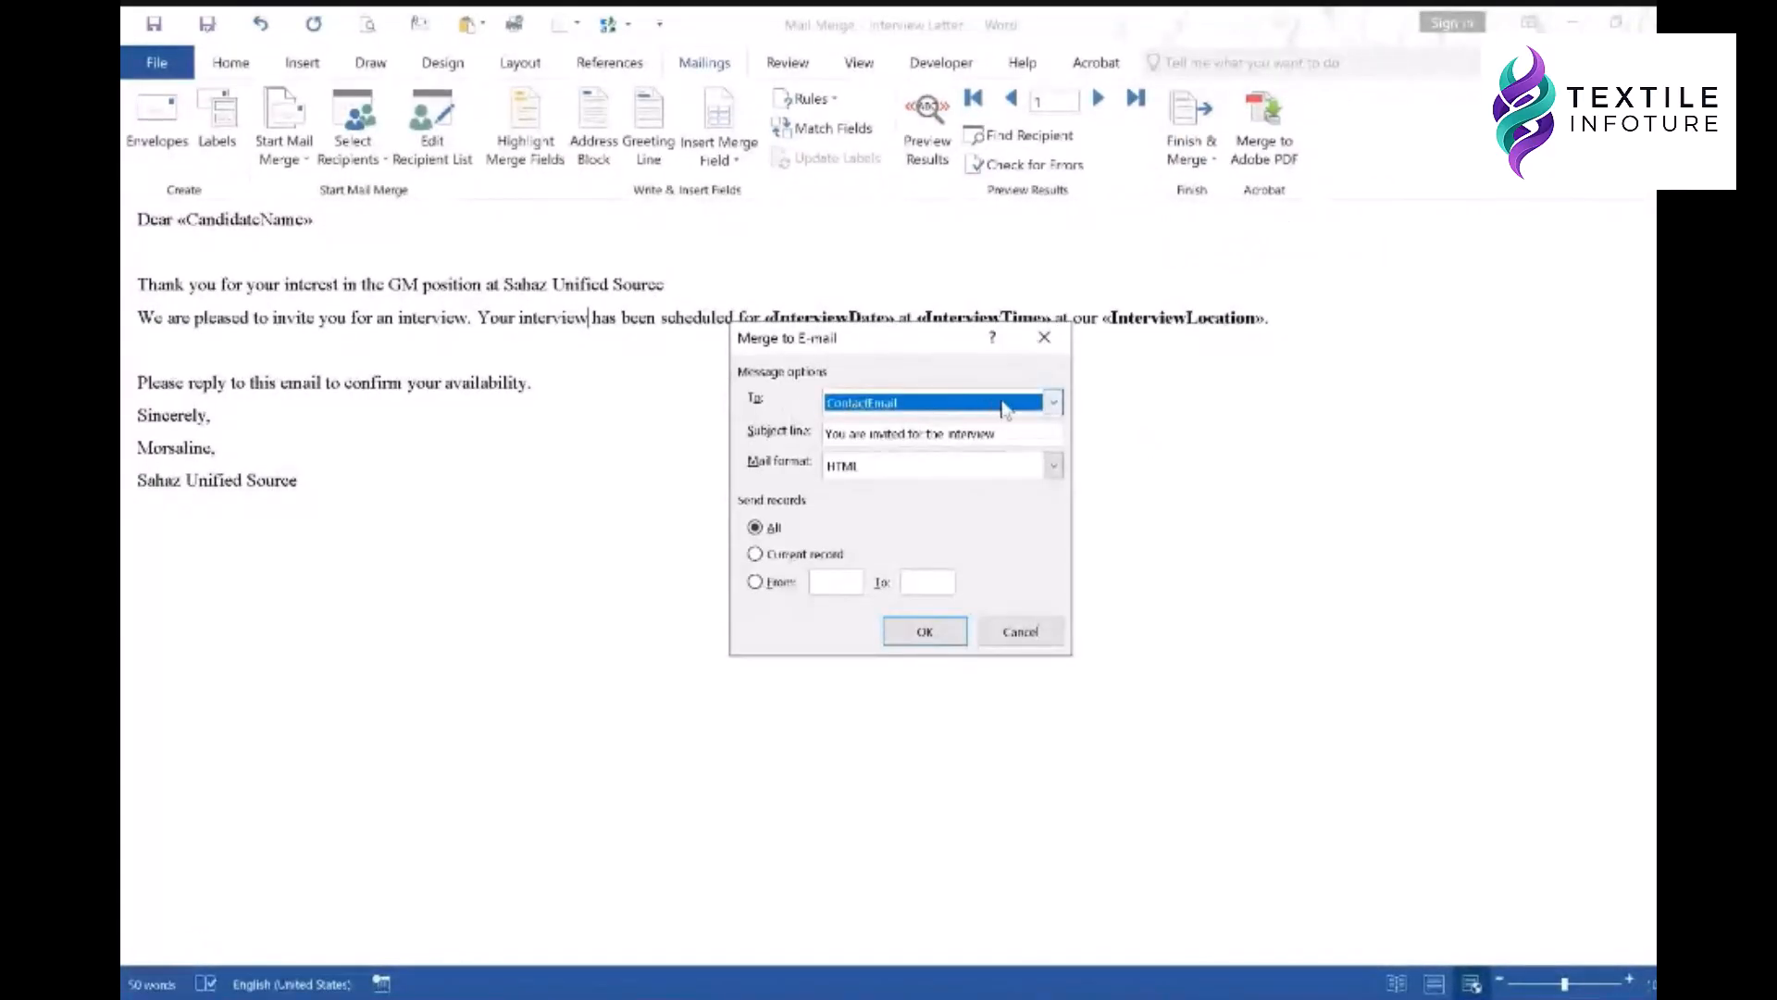
left_click(1053, 402)
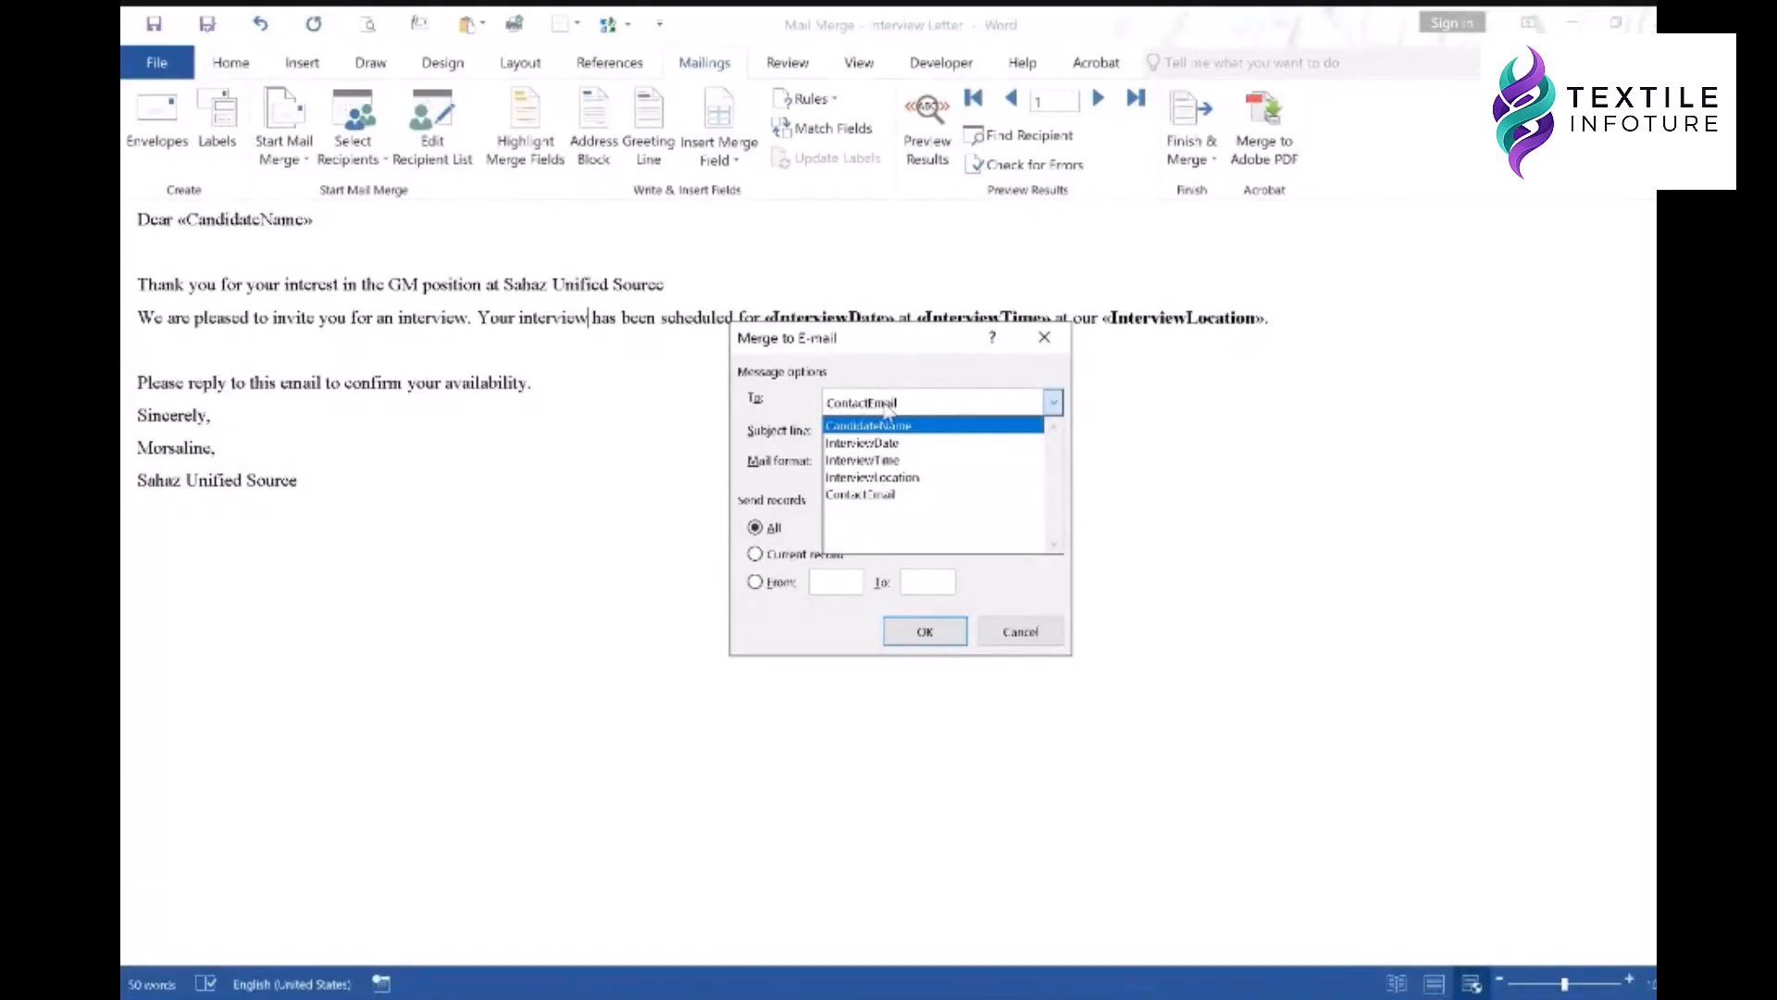
left_click(866, 495)
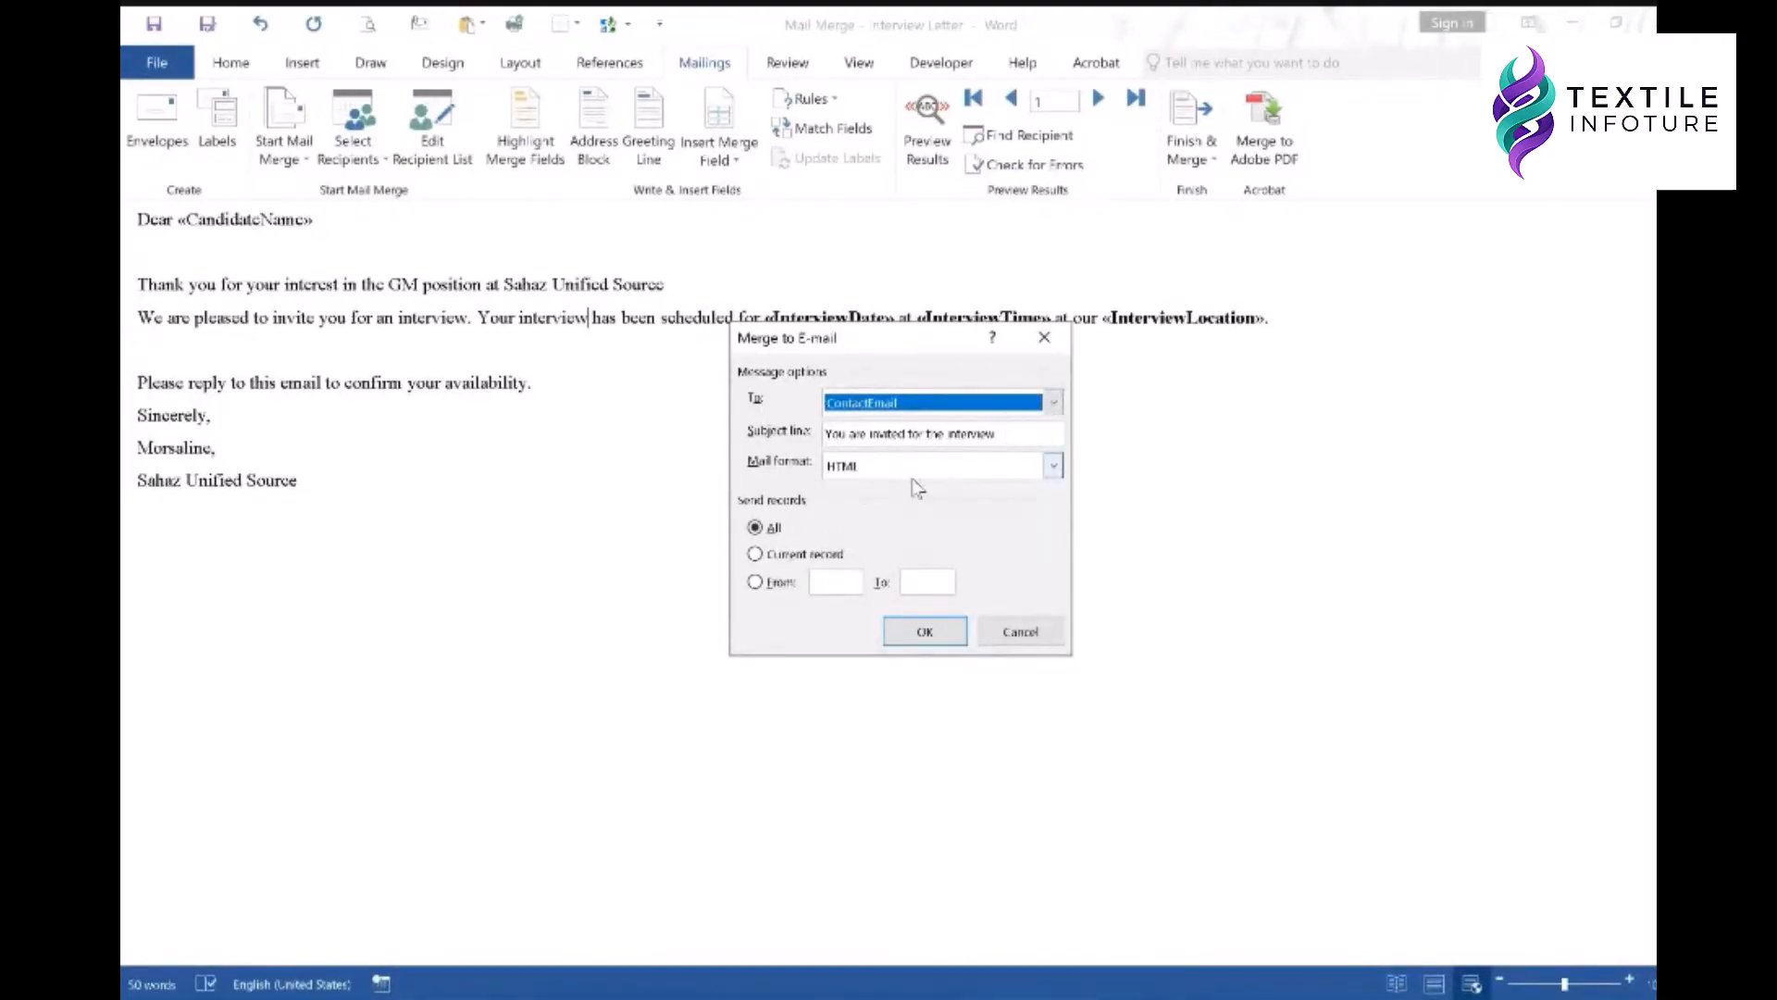
left_click(1054, 466)
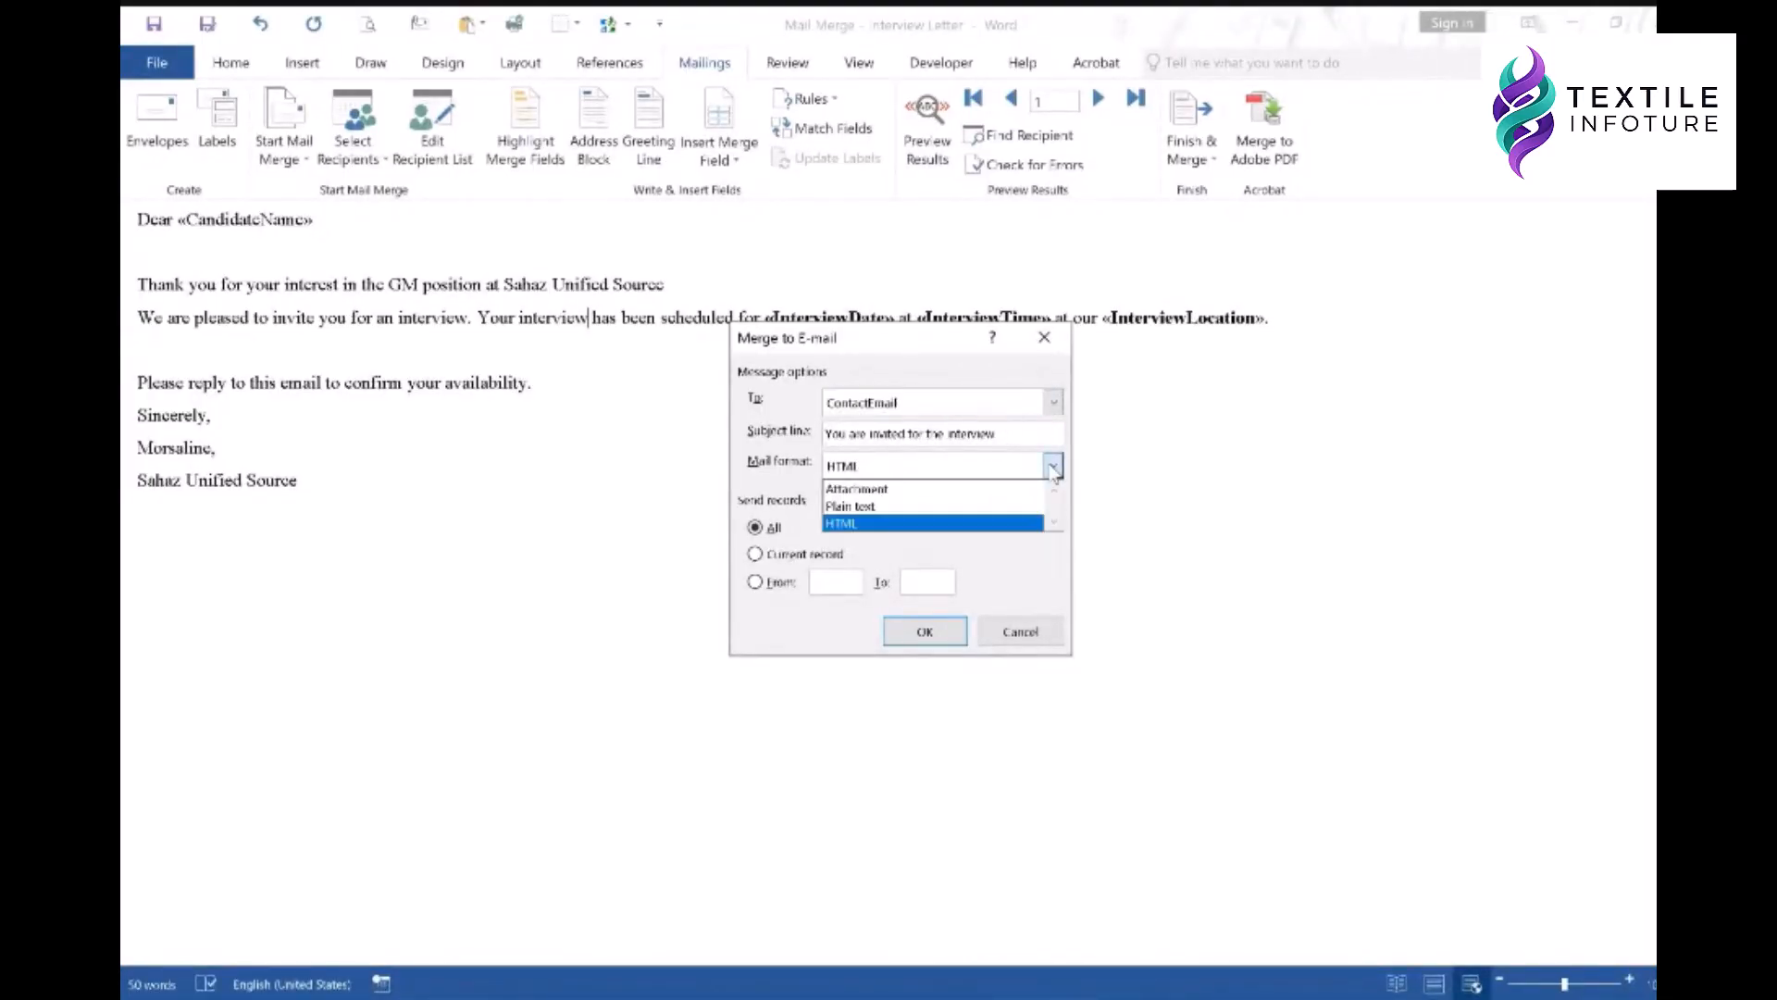
left_click(896, 525)
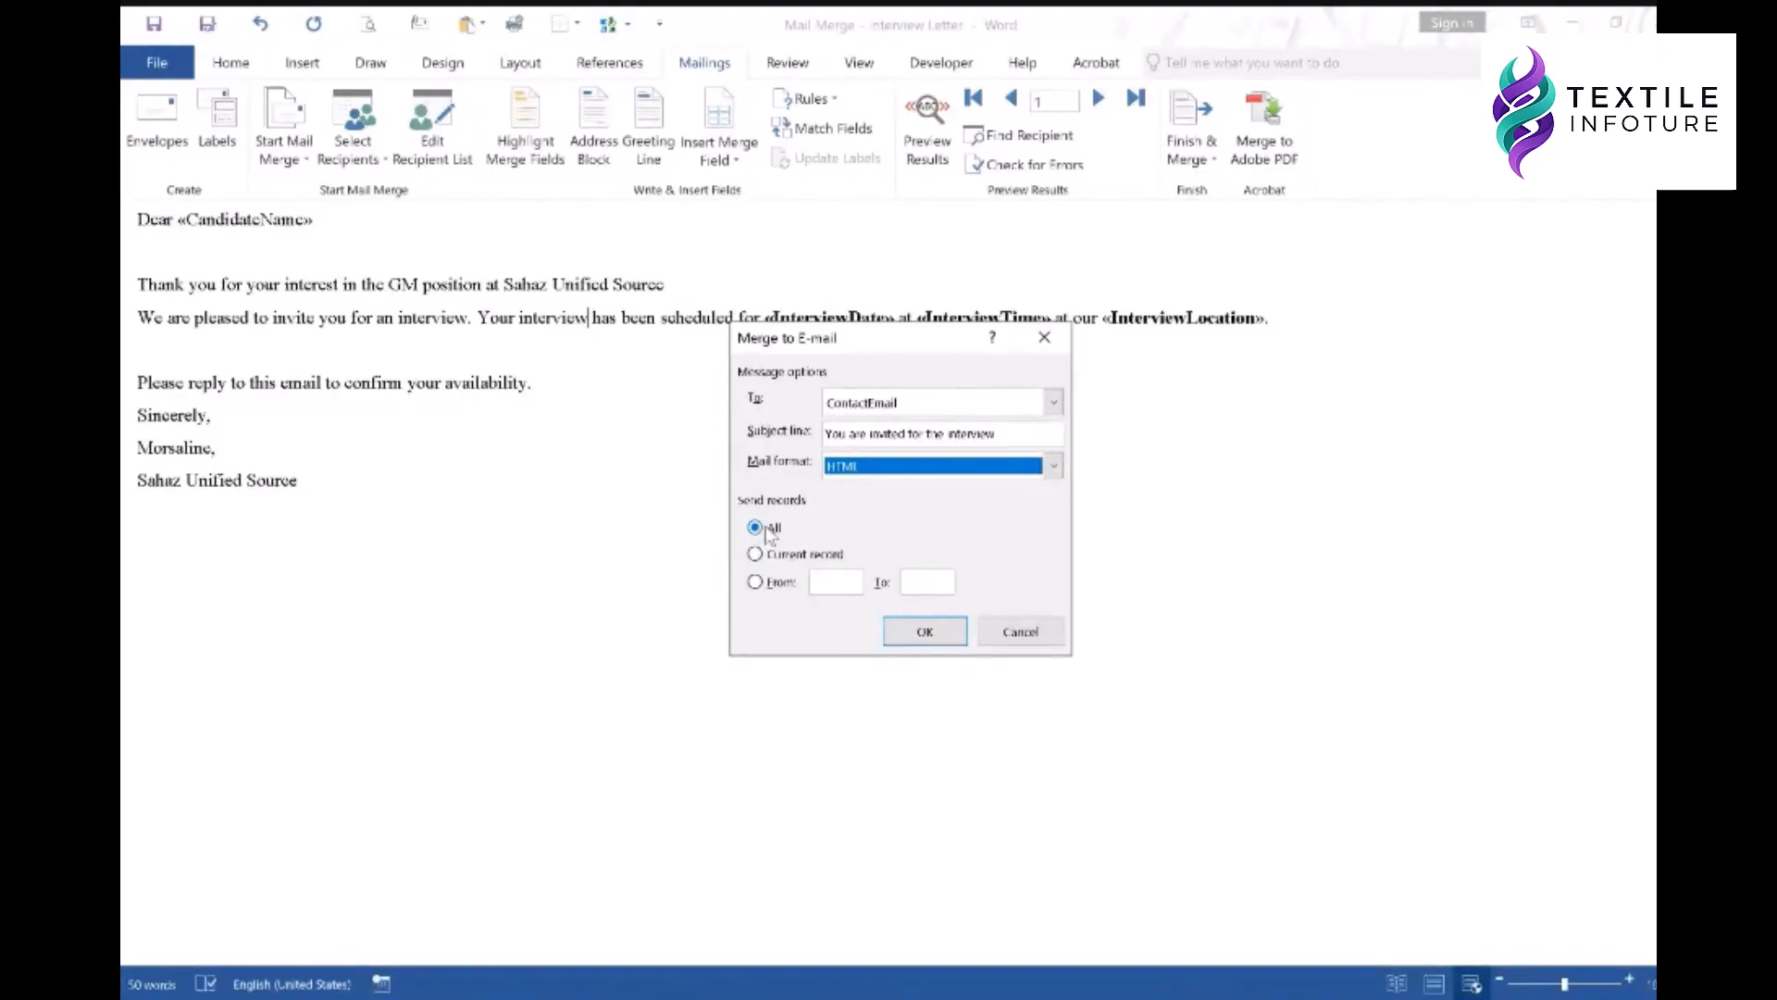
left_click(923, 629)
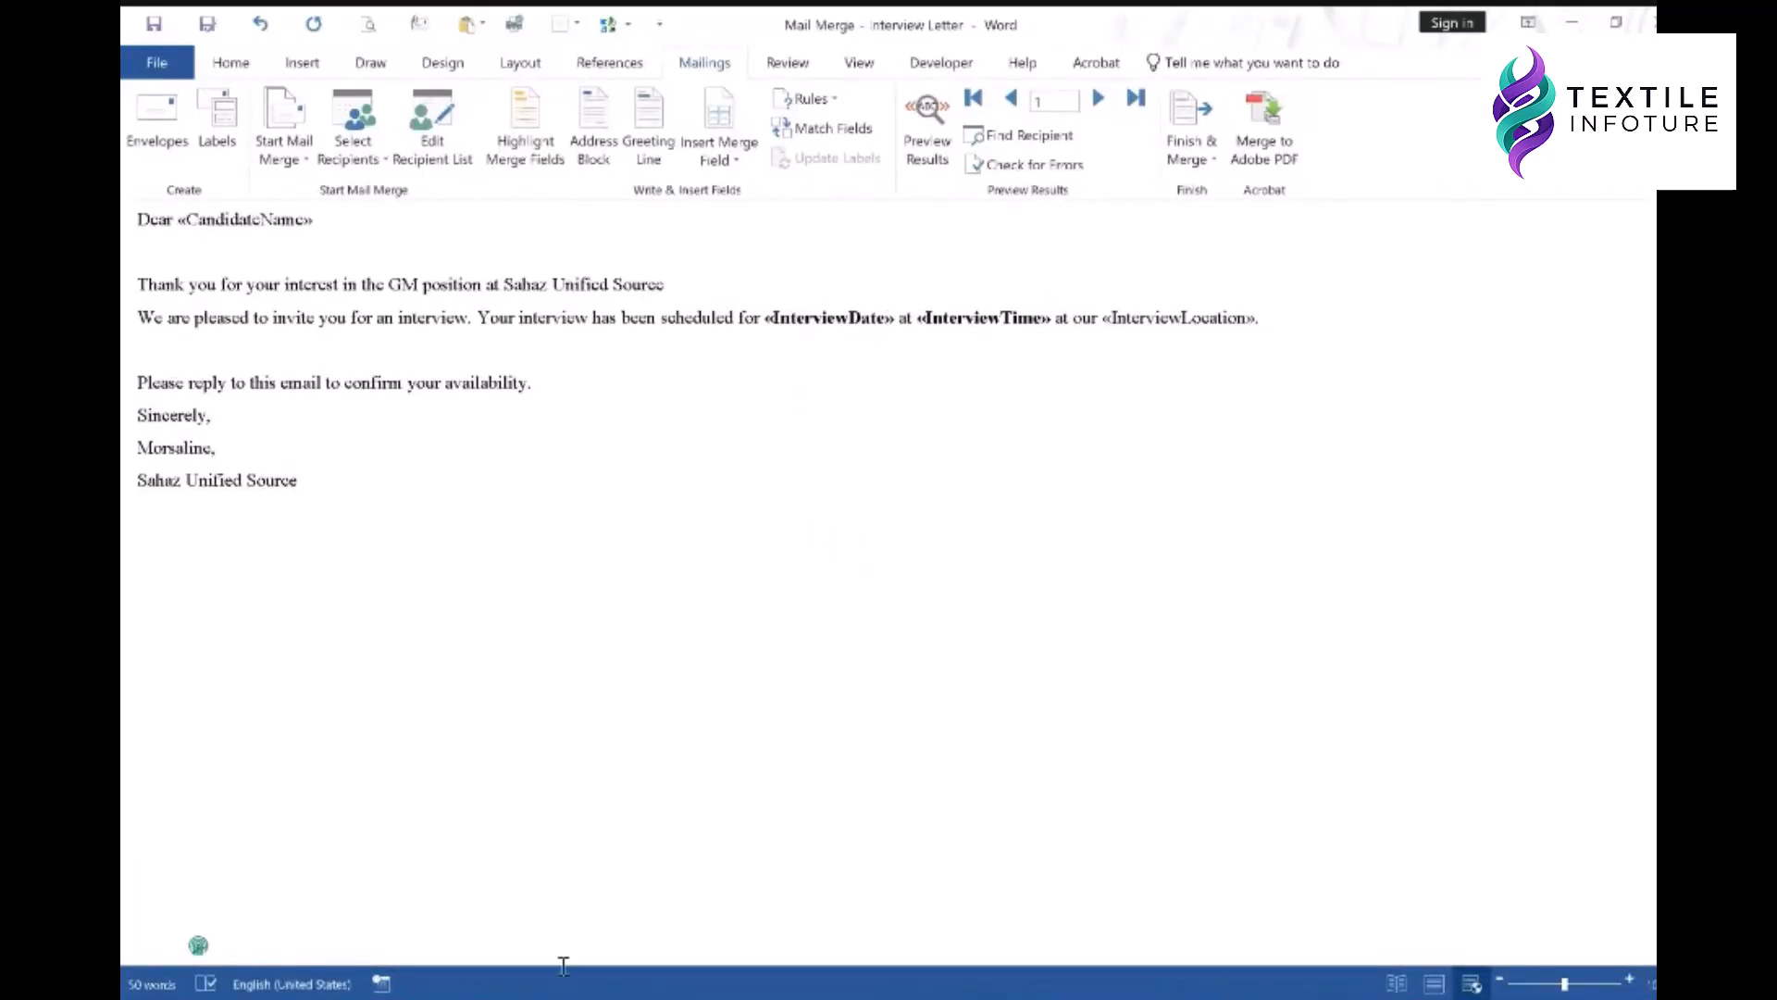
left_click(541, 996)
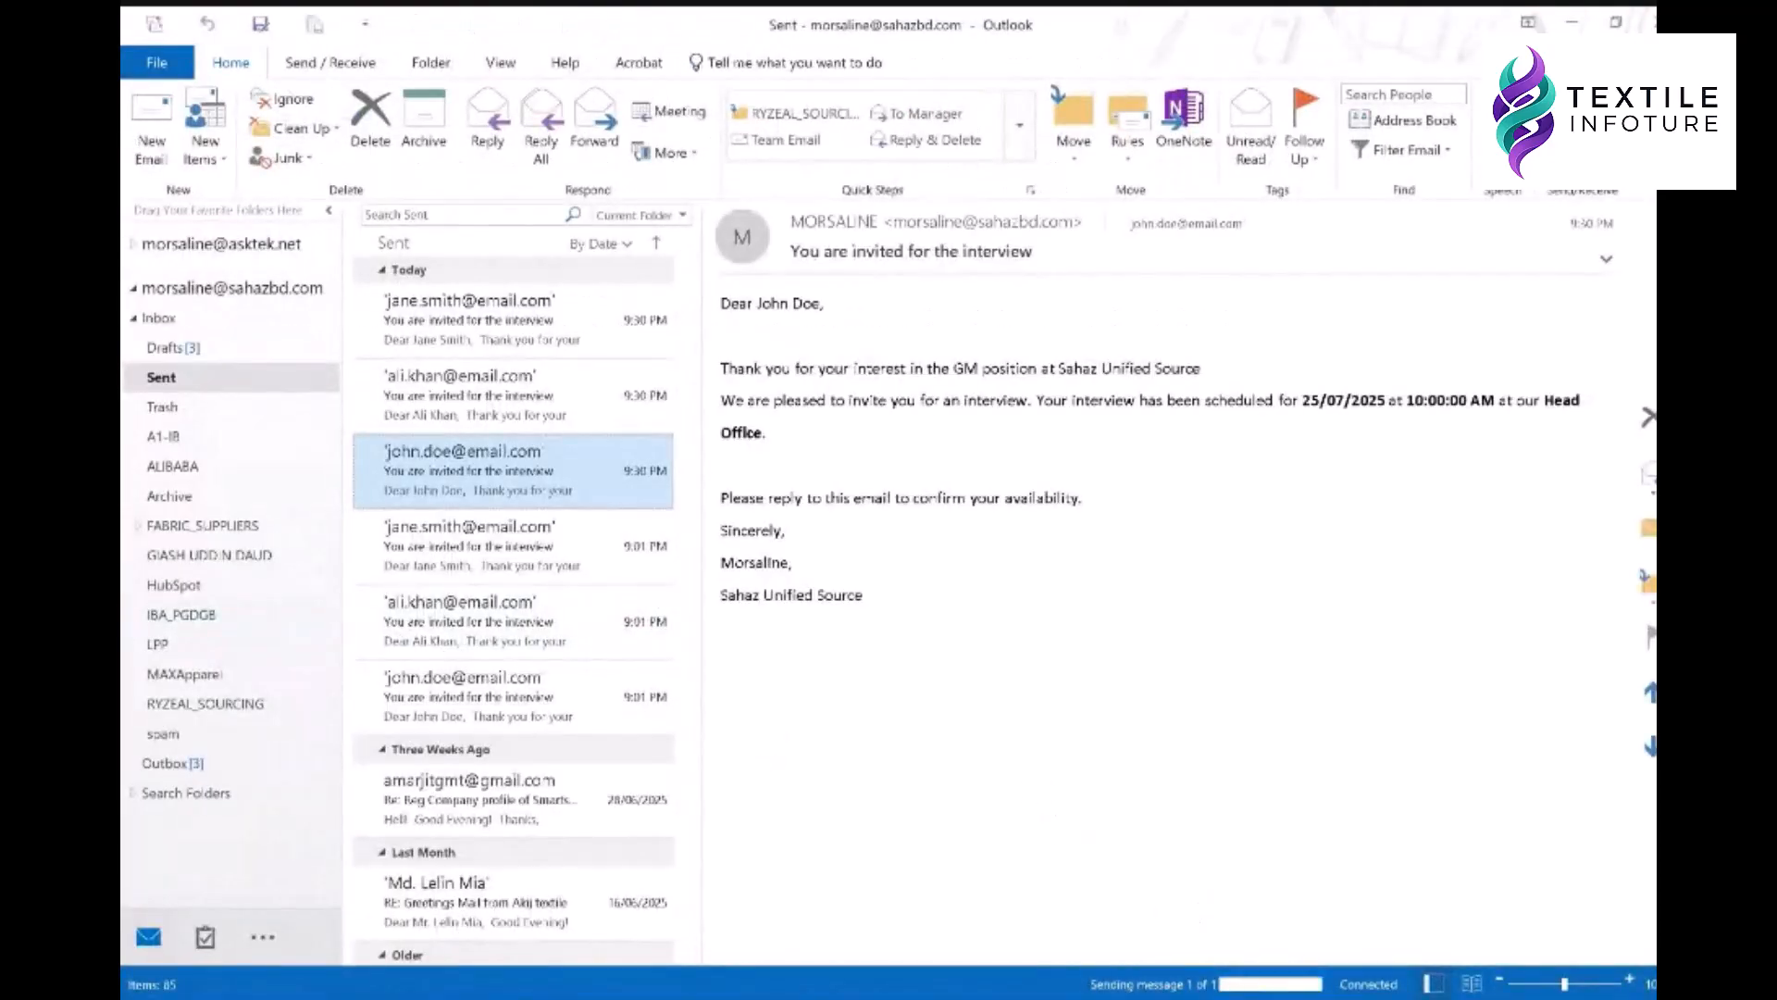
- Back in Word, reopen the Send Email Messages settings, confirm HTML format, and cancel without sending
mouse_move(1203, 998)
left_click(1325, 907)
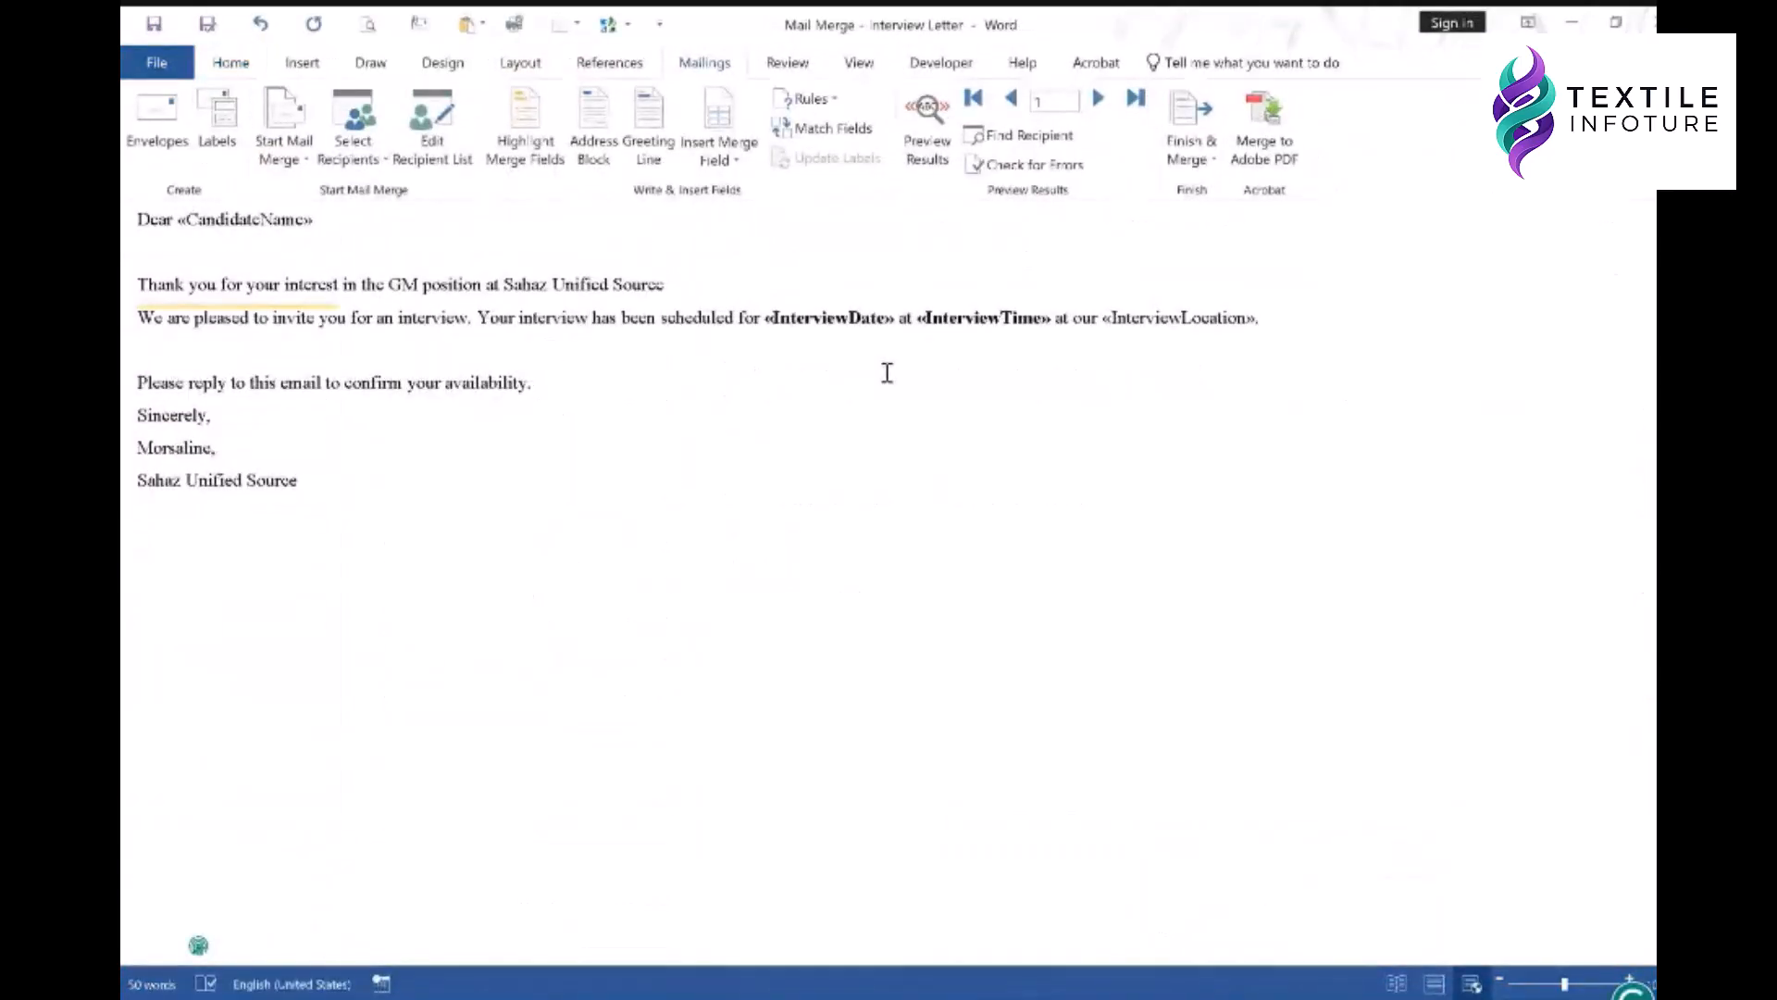
left_click(1189, 150)
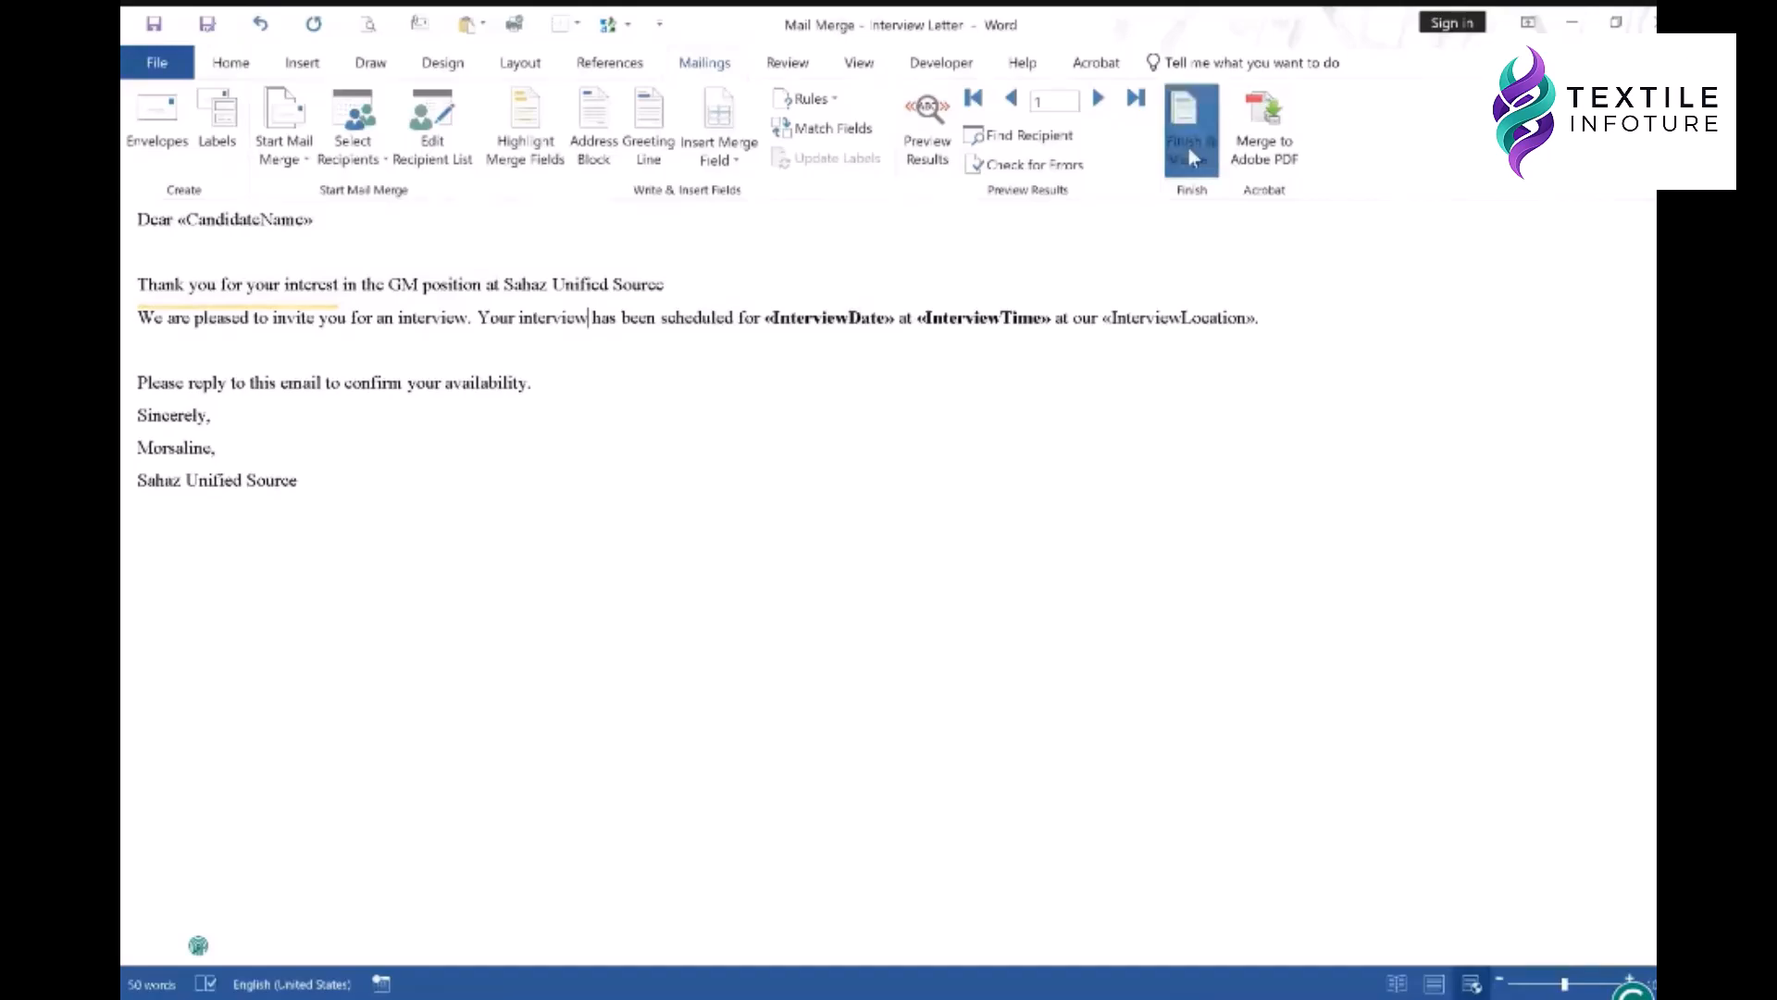
left_click(1247, 250)
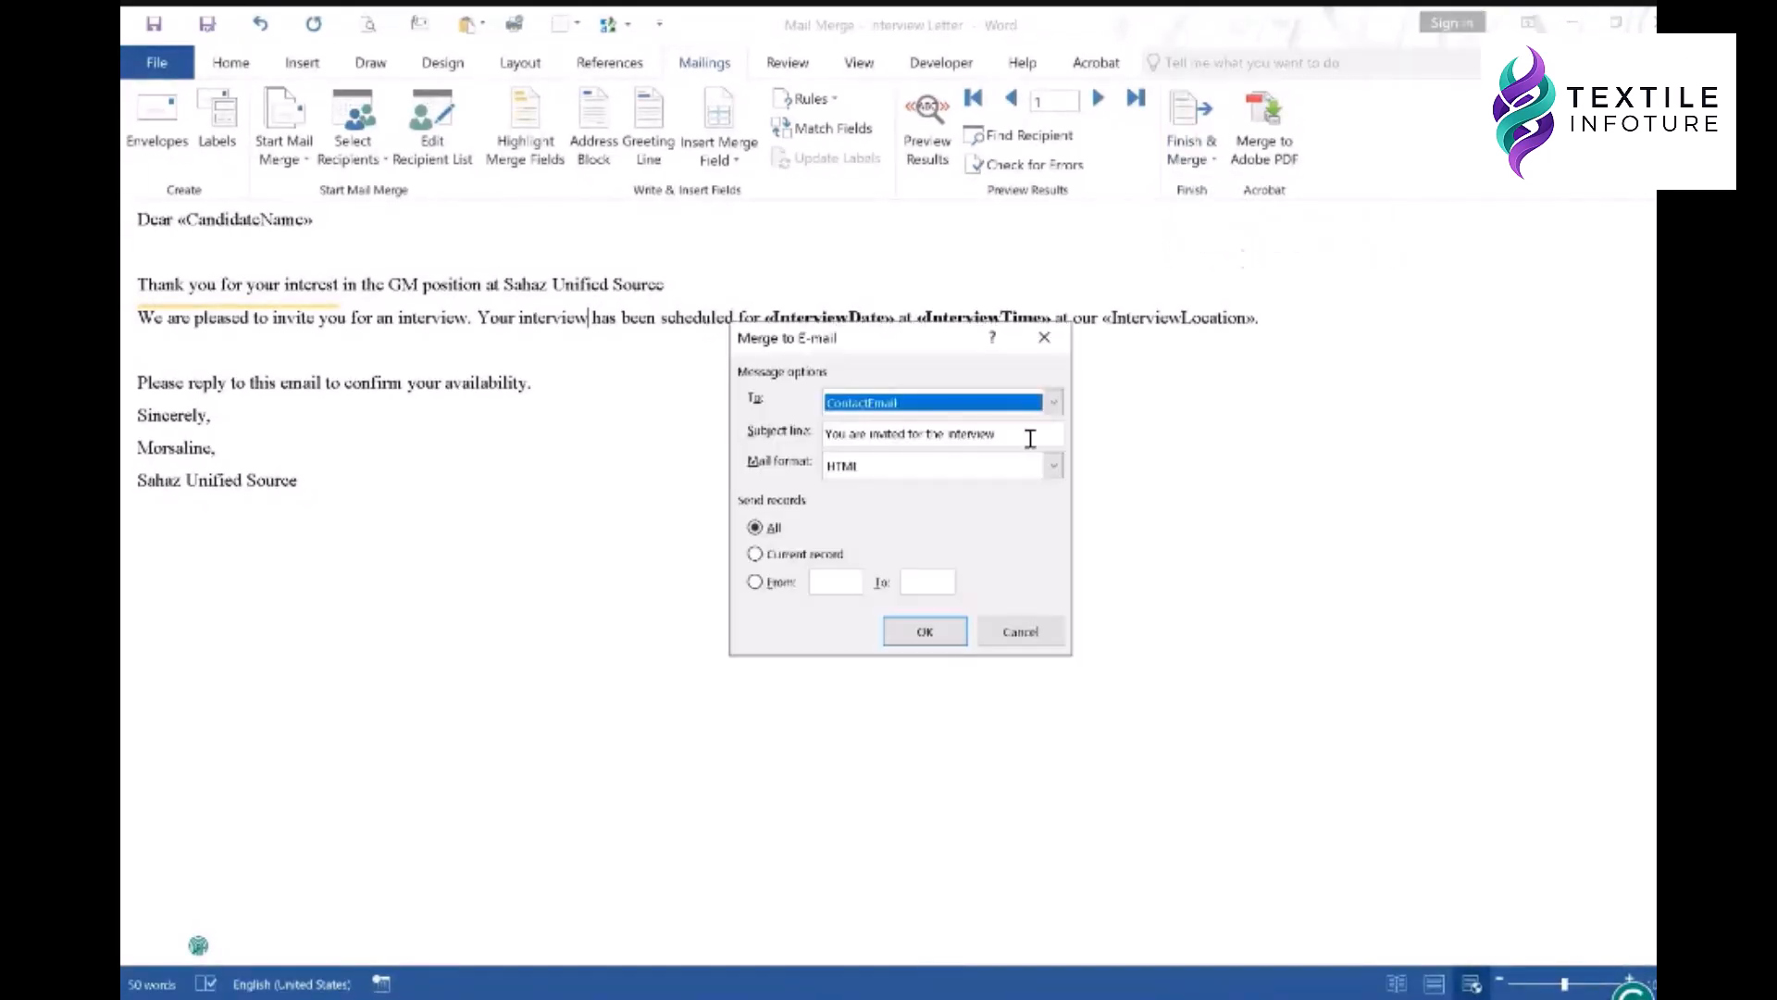
left_click(1053, 466)
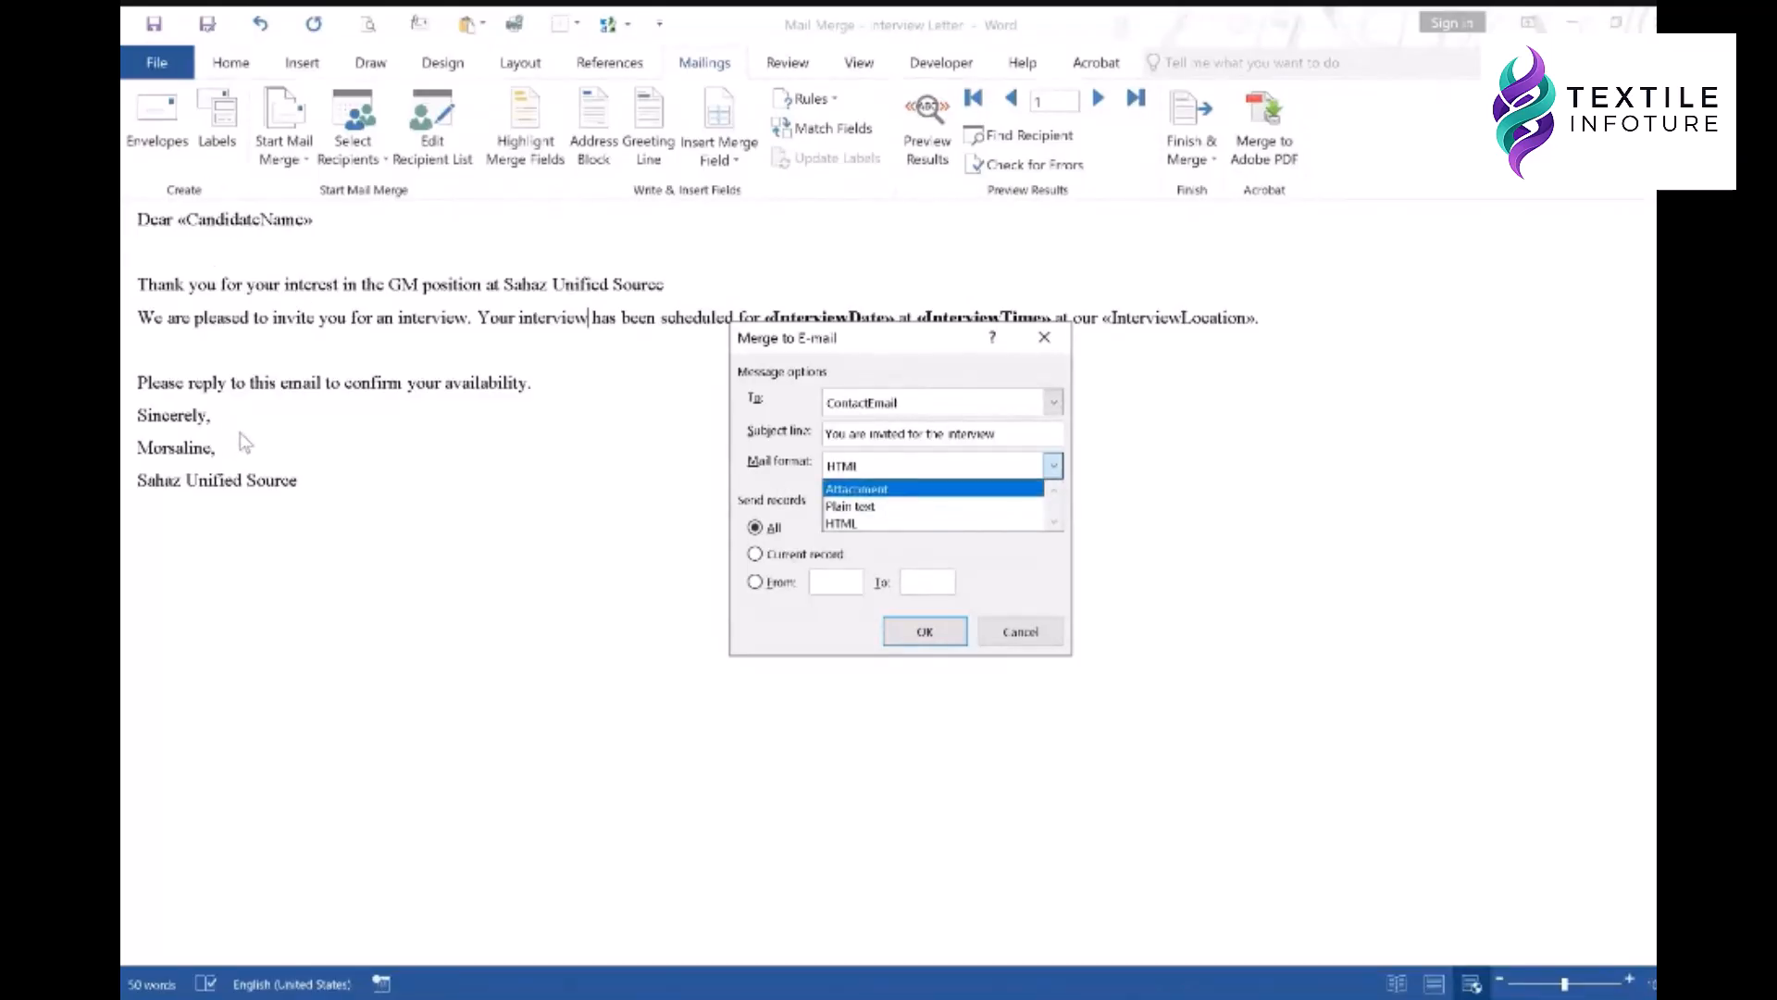
left_click(902, 524)
left_click(1021, 632)
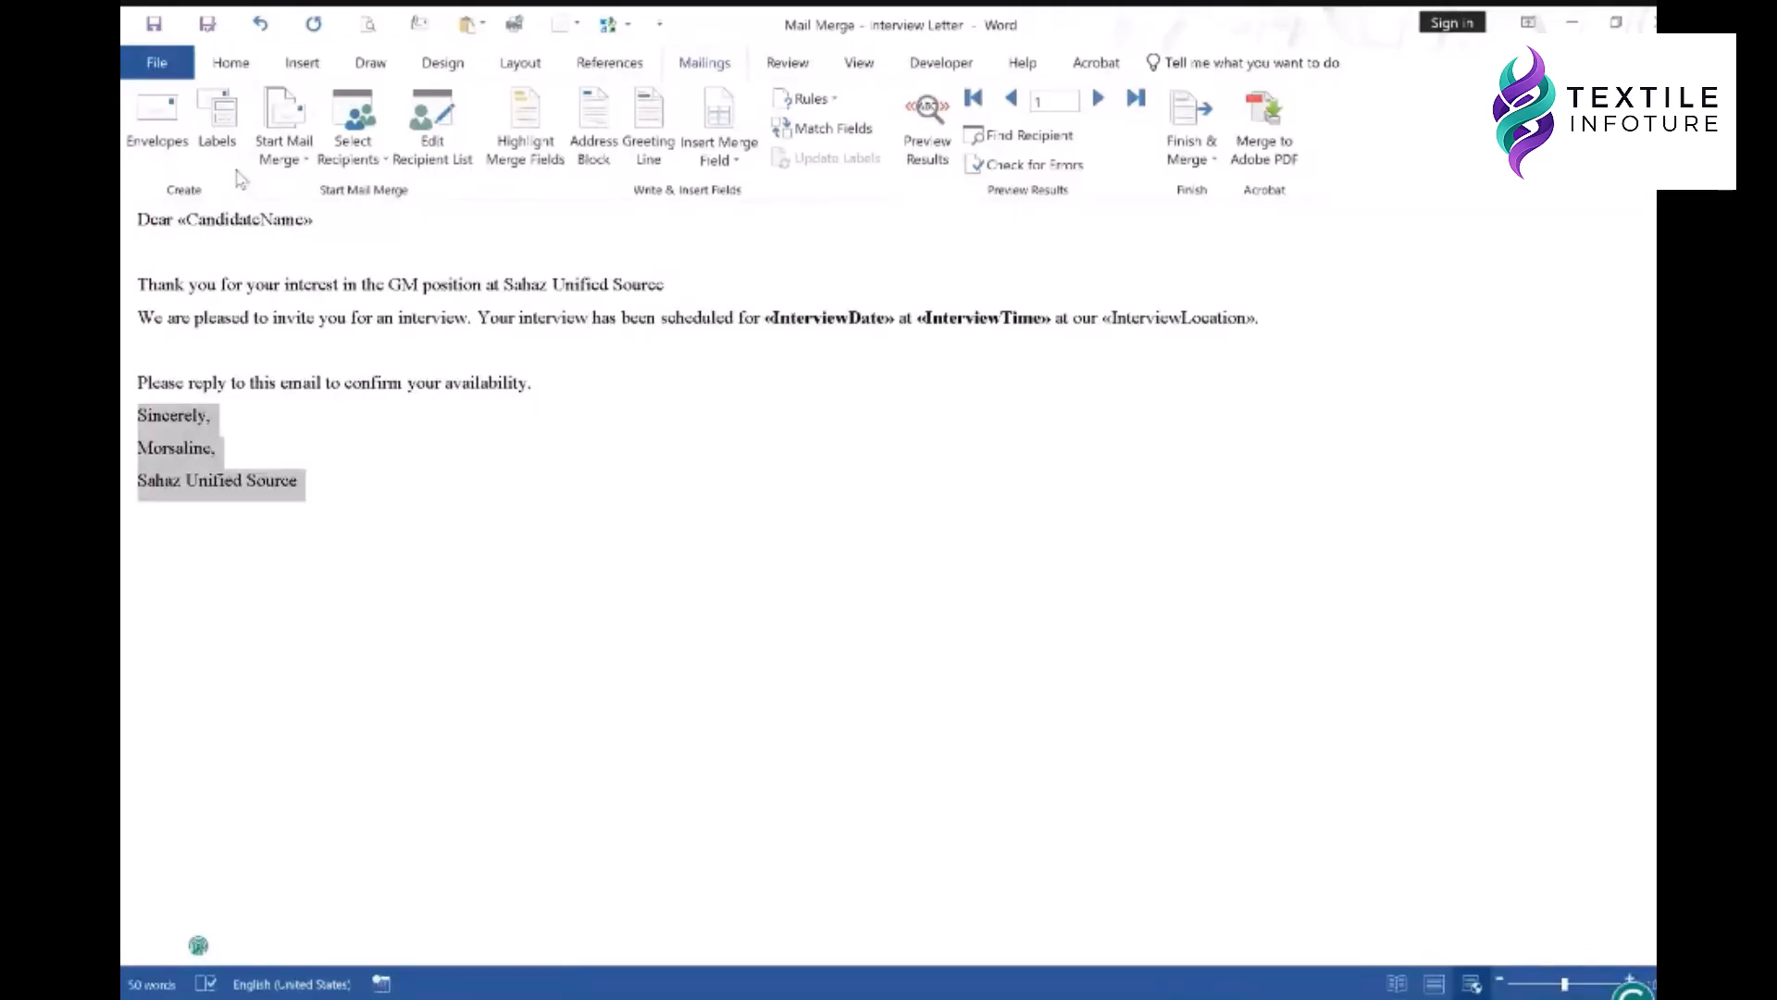
- Colour the letter's three closing sign-off lines green using Font Color
scroll(236, 162, "up", 6)
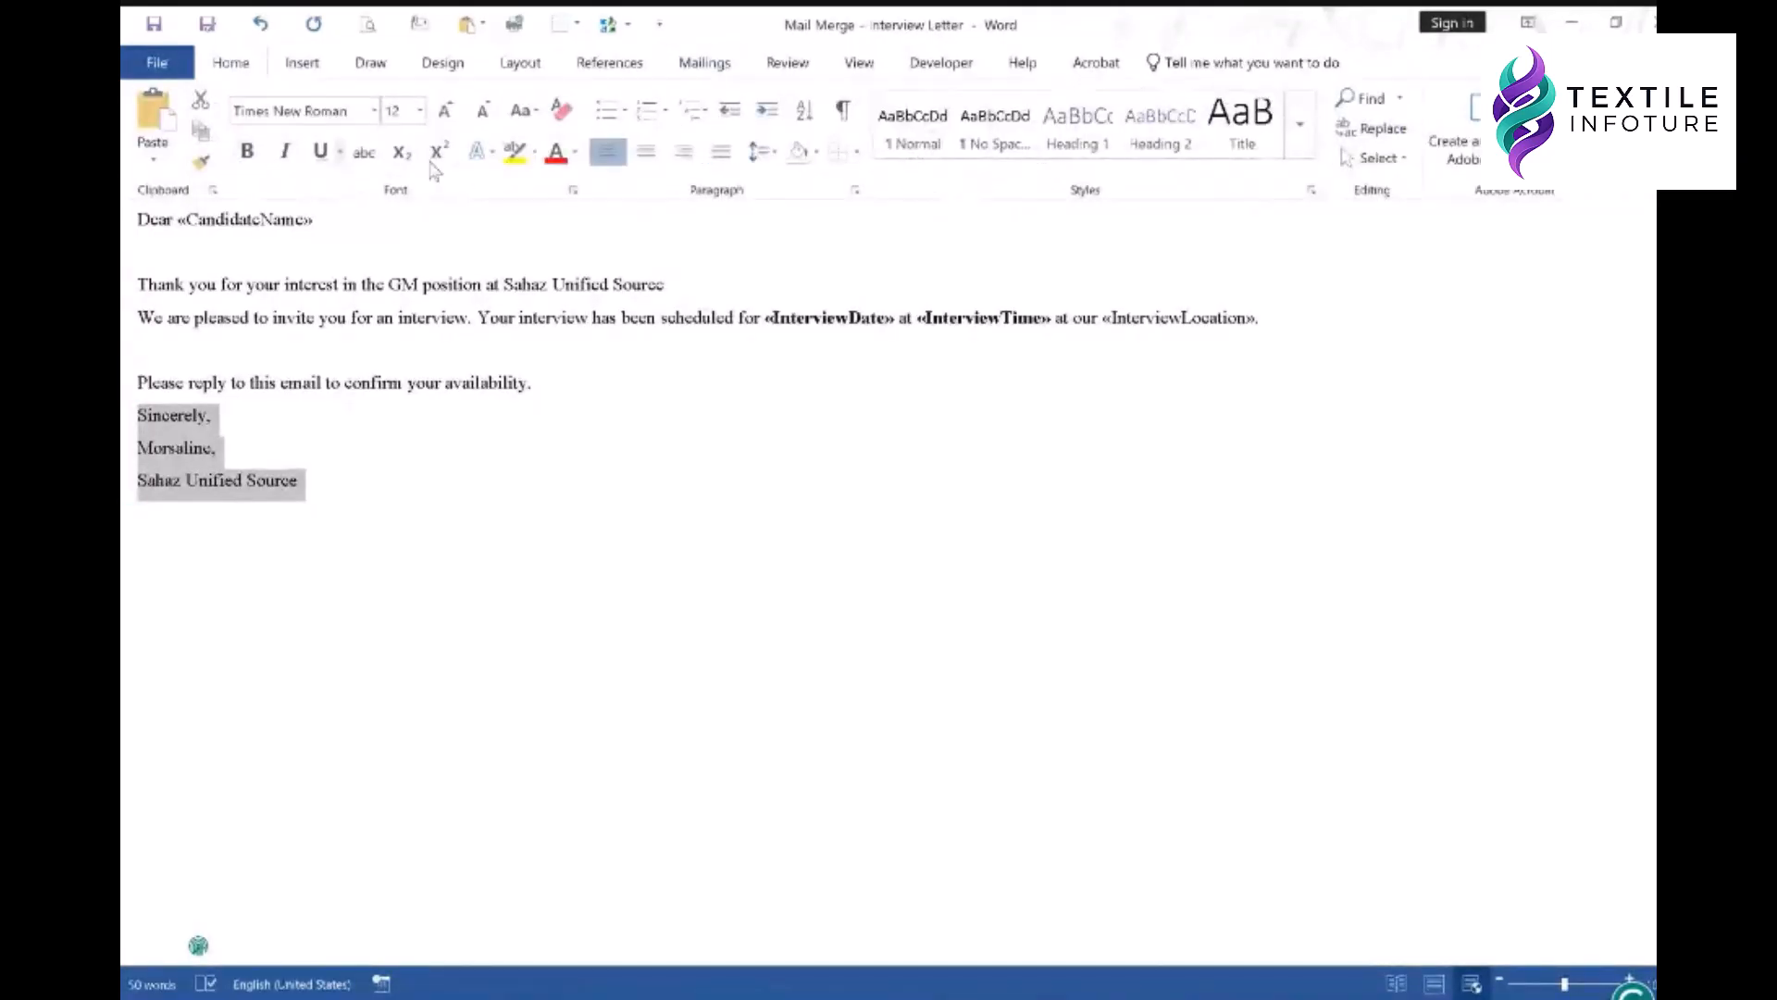
left_click(575, 152)
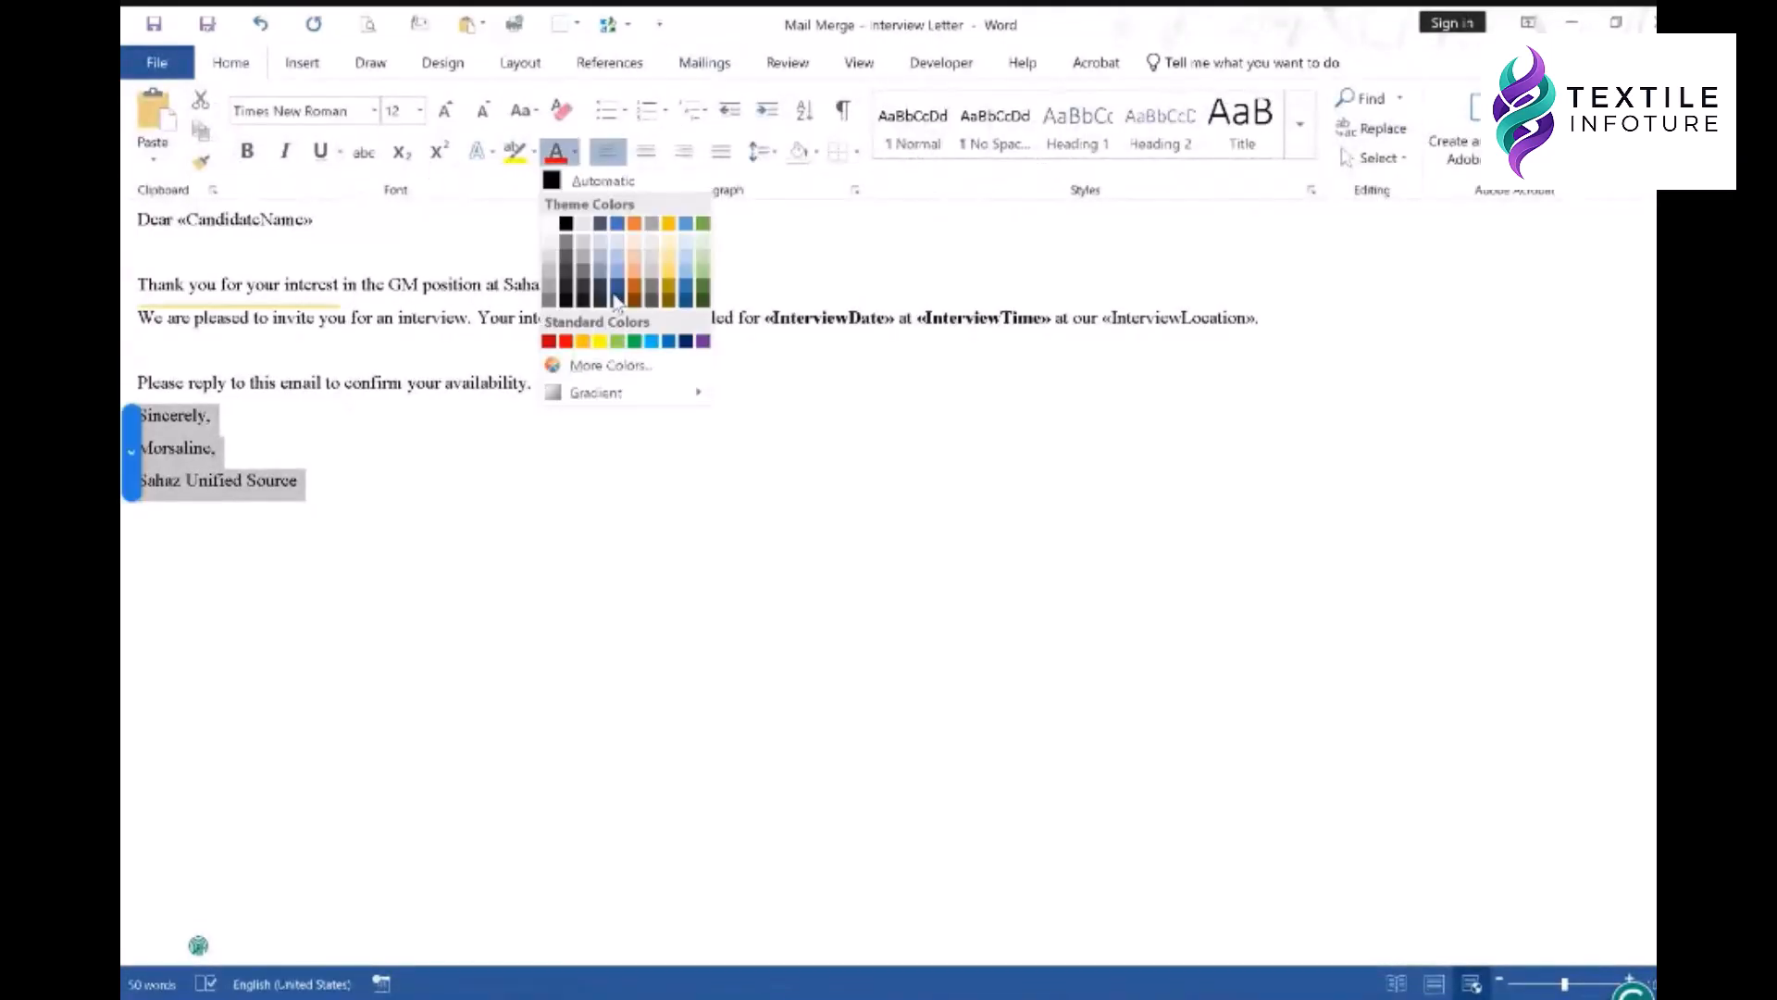
left_click(635, 342)
left_click(484, 481)
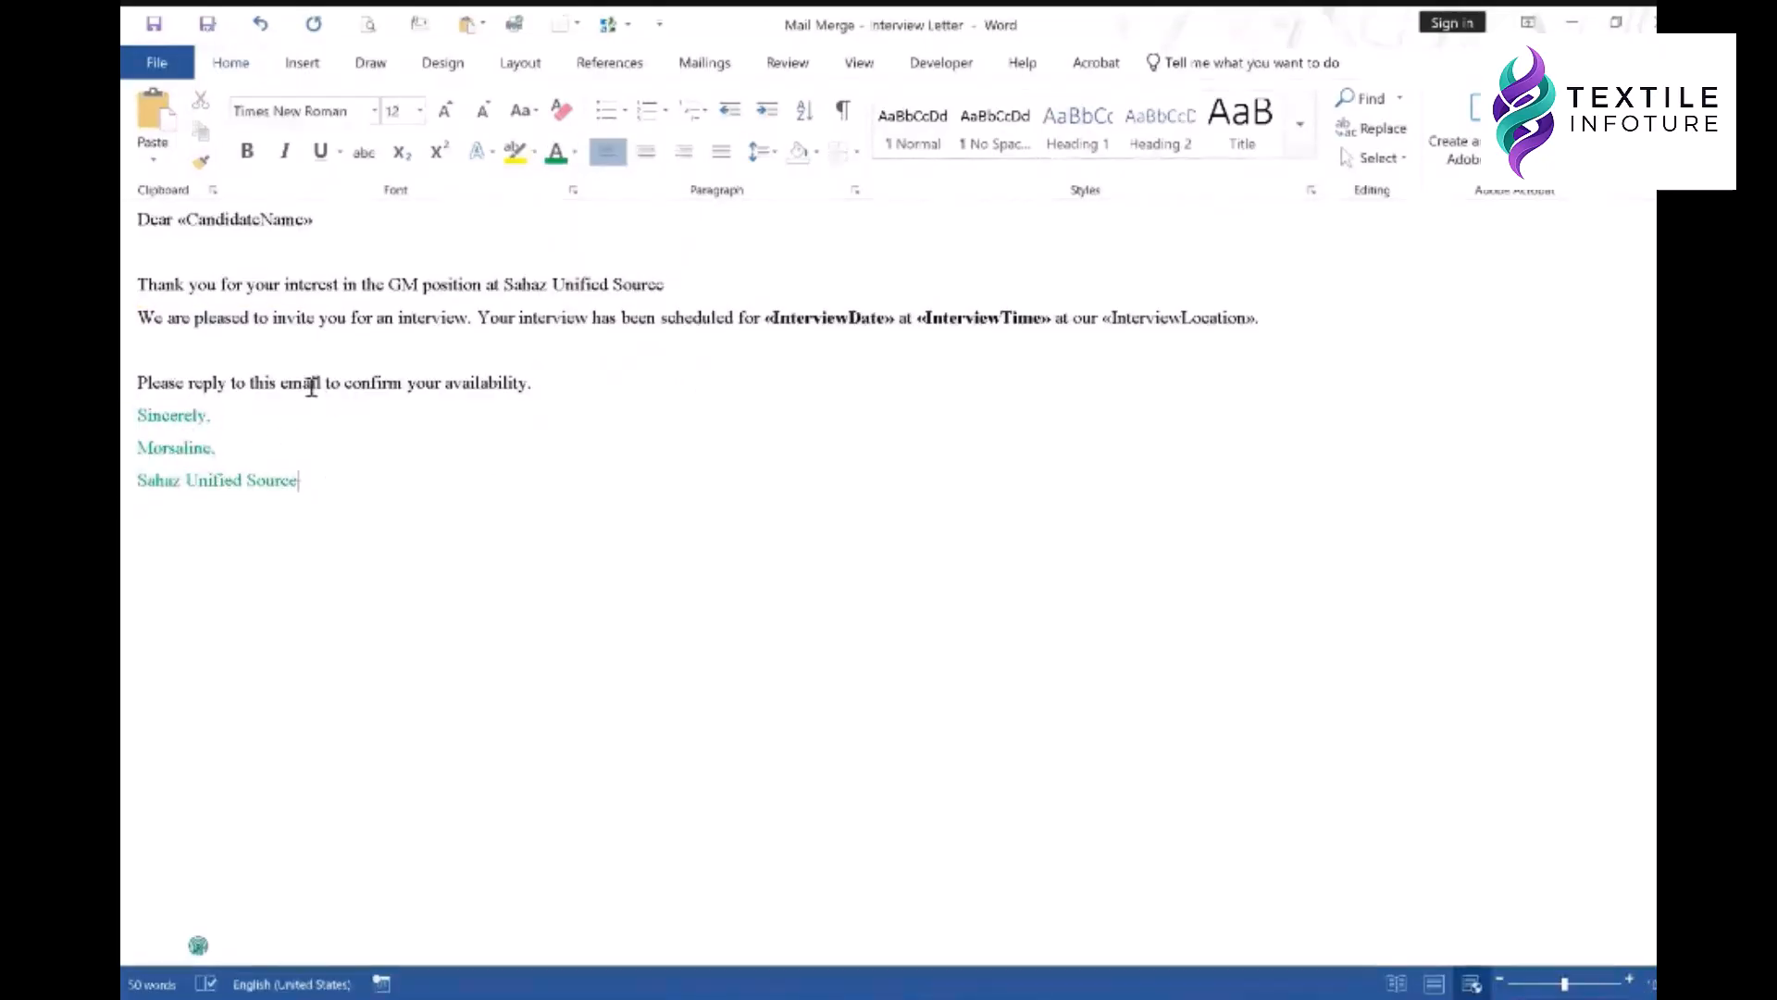
left_click(282, 361)
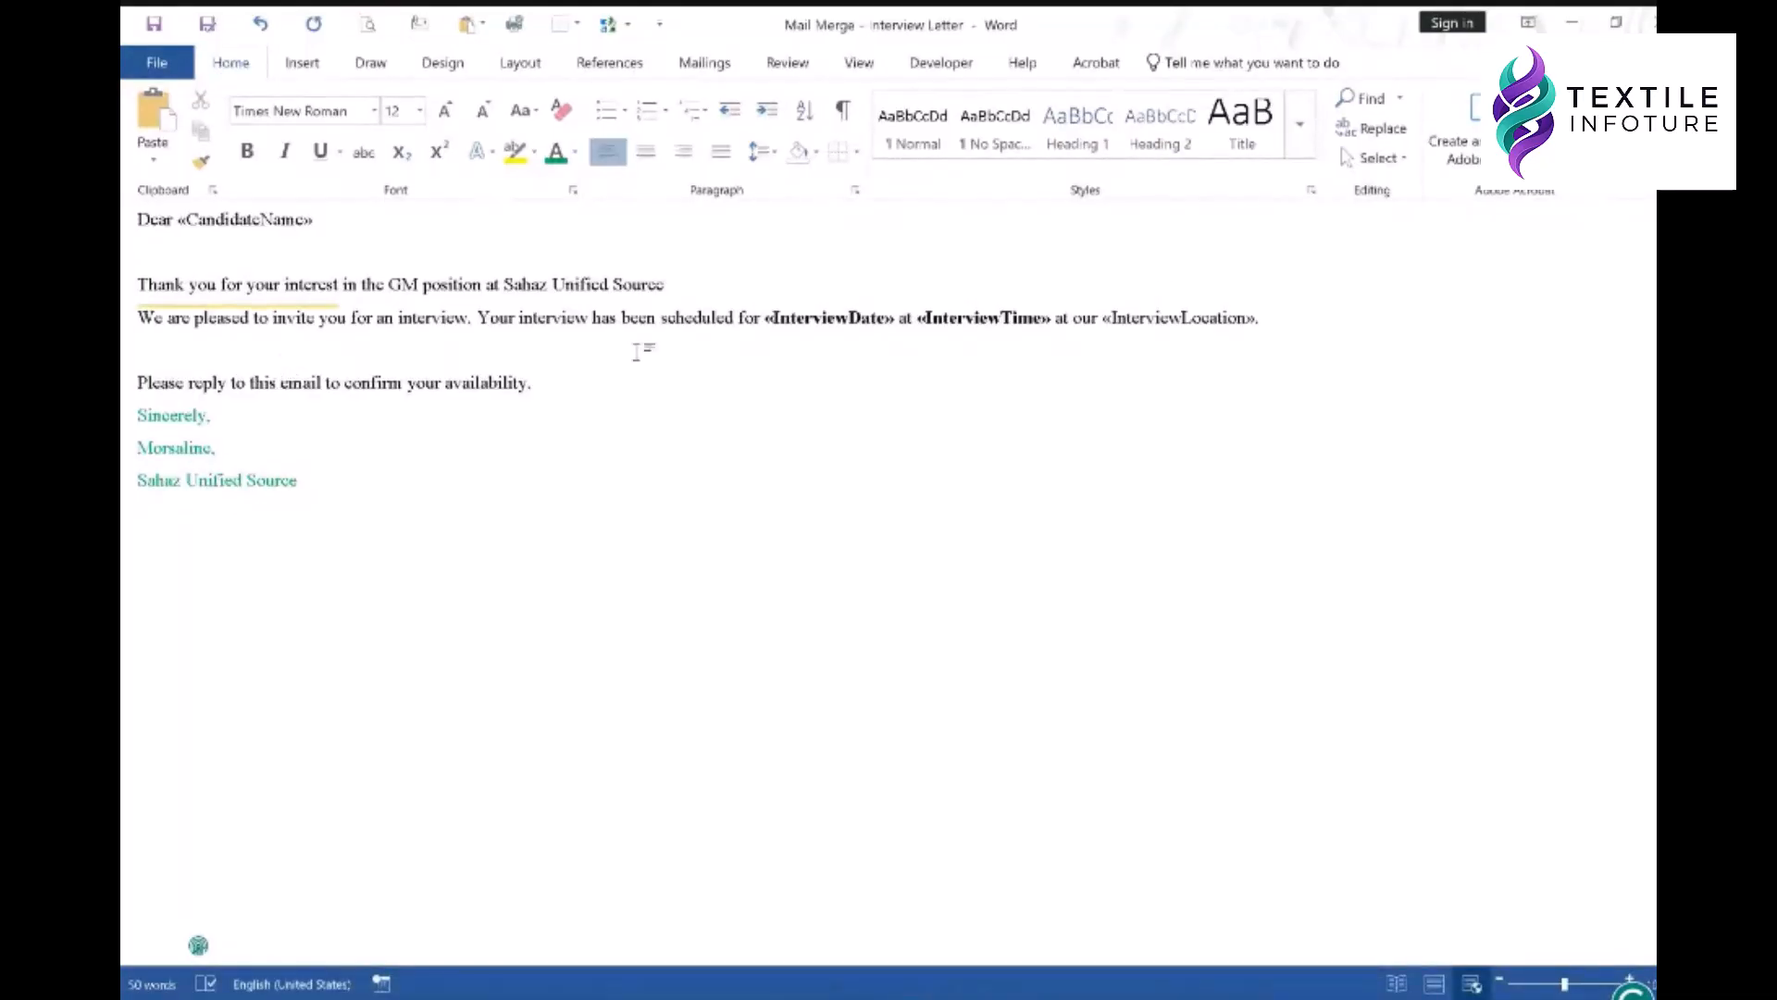
- On the Mailings tab, reopen the Merge to E-mail settings, keep HTML, and dismiss them
left_click(727, 69)
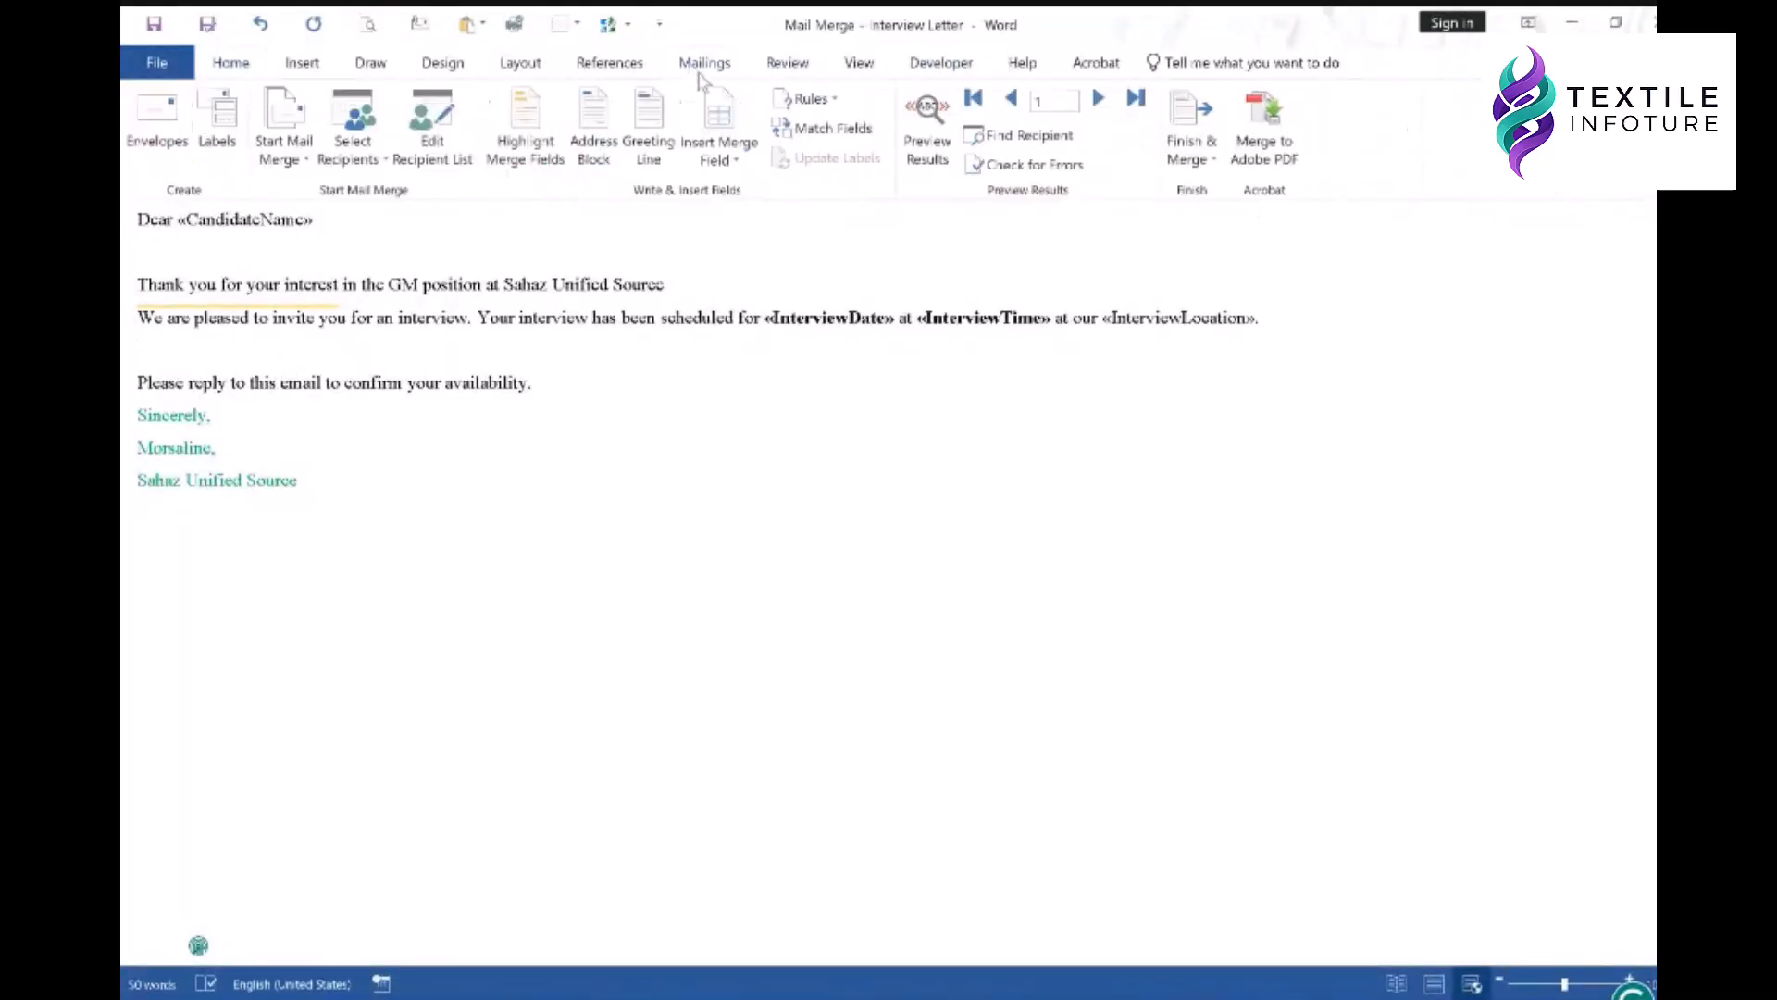
left_click(1194, 139)
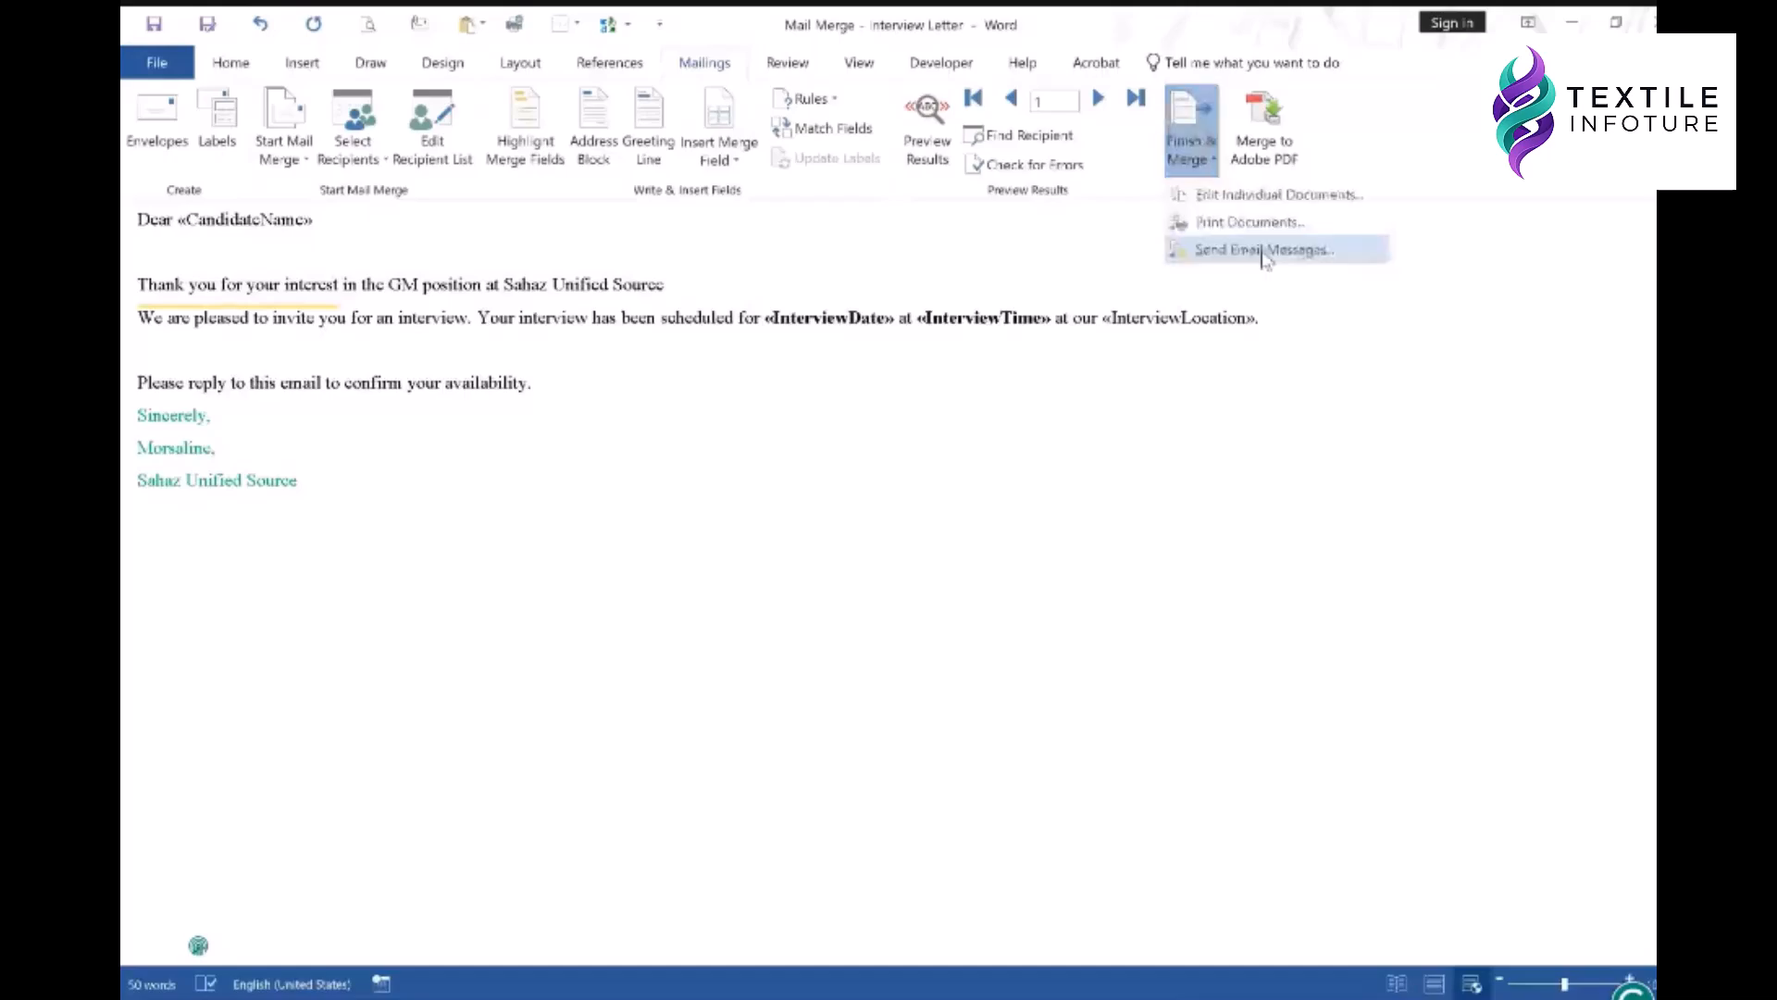
left_click(1264, 252)
left_click(1054, 467)
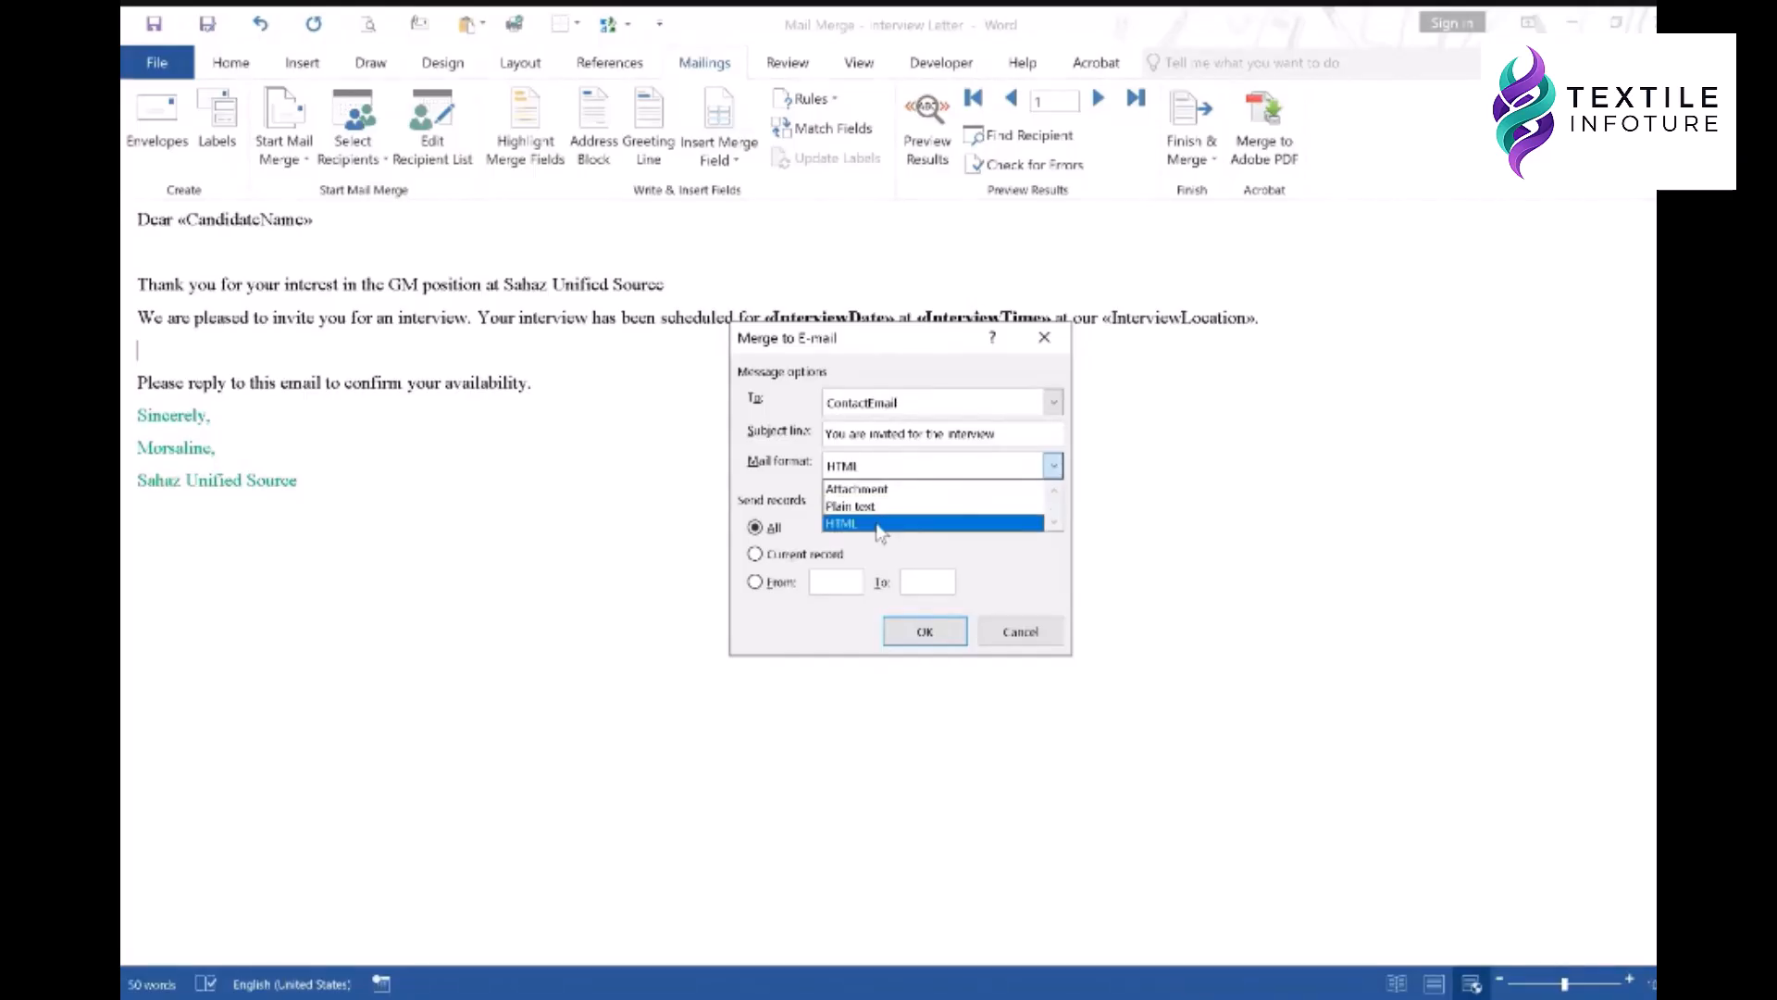
left_click(879, 526)
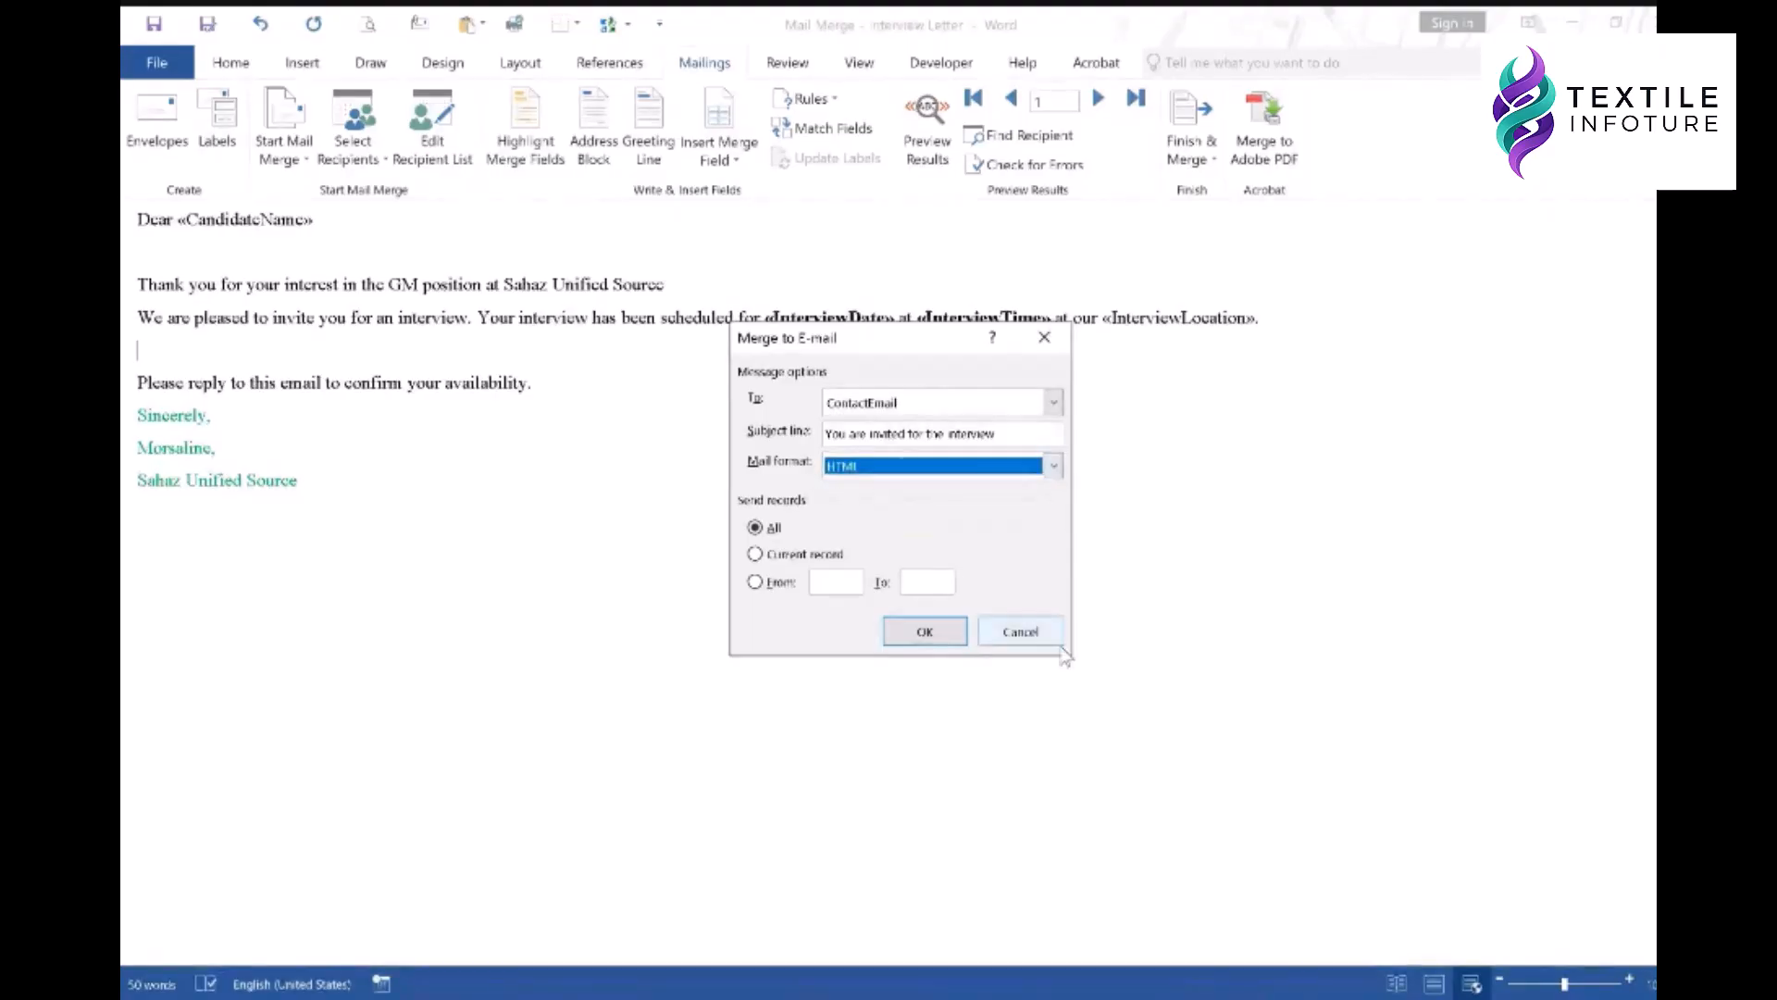
left_click(1024, 641)
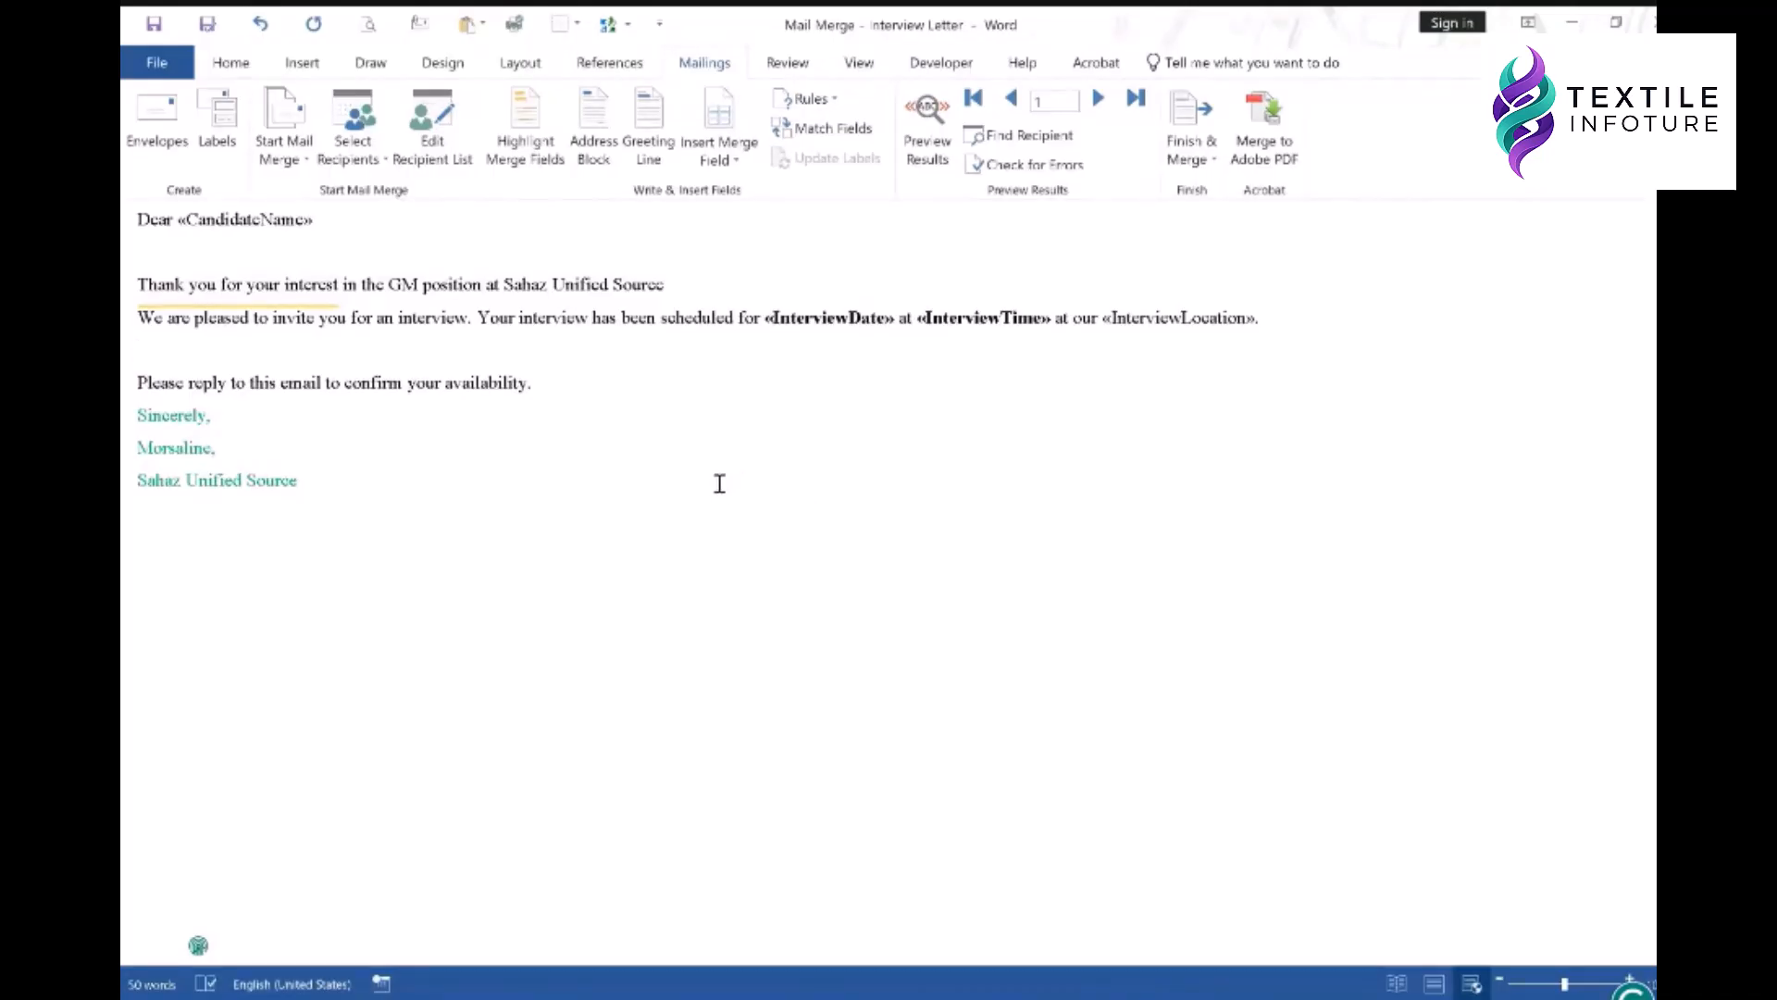
- Preview each of the three candidates' sent 9:38 PM invitations in Outlook, then minimize Outlook
left_click(198, 945)
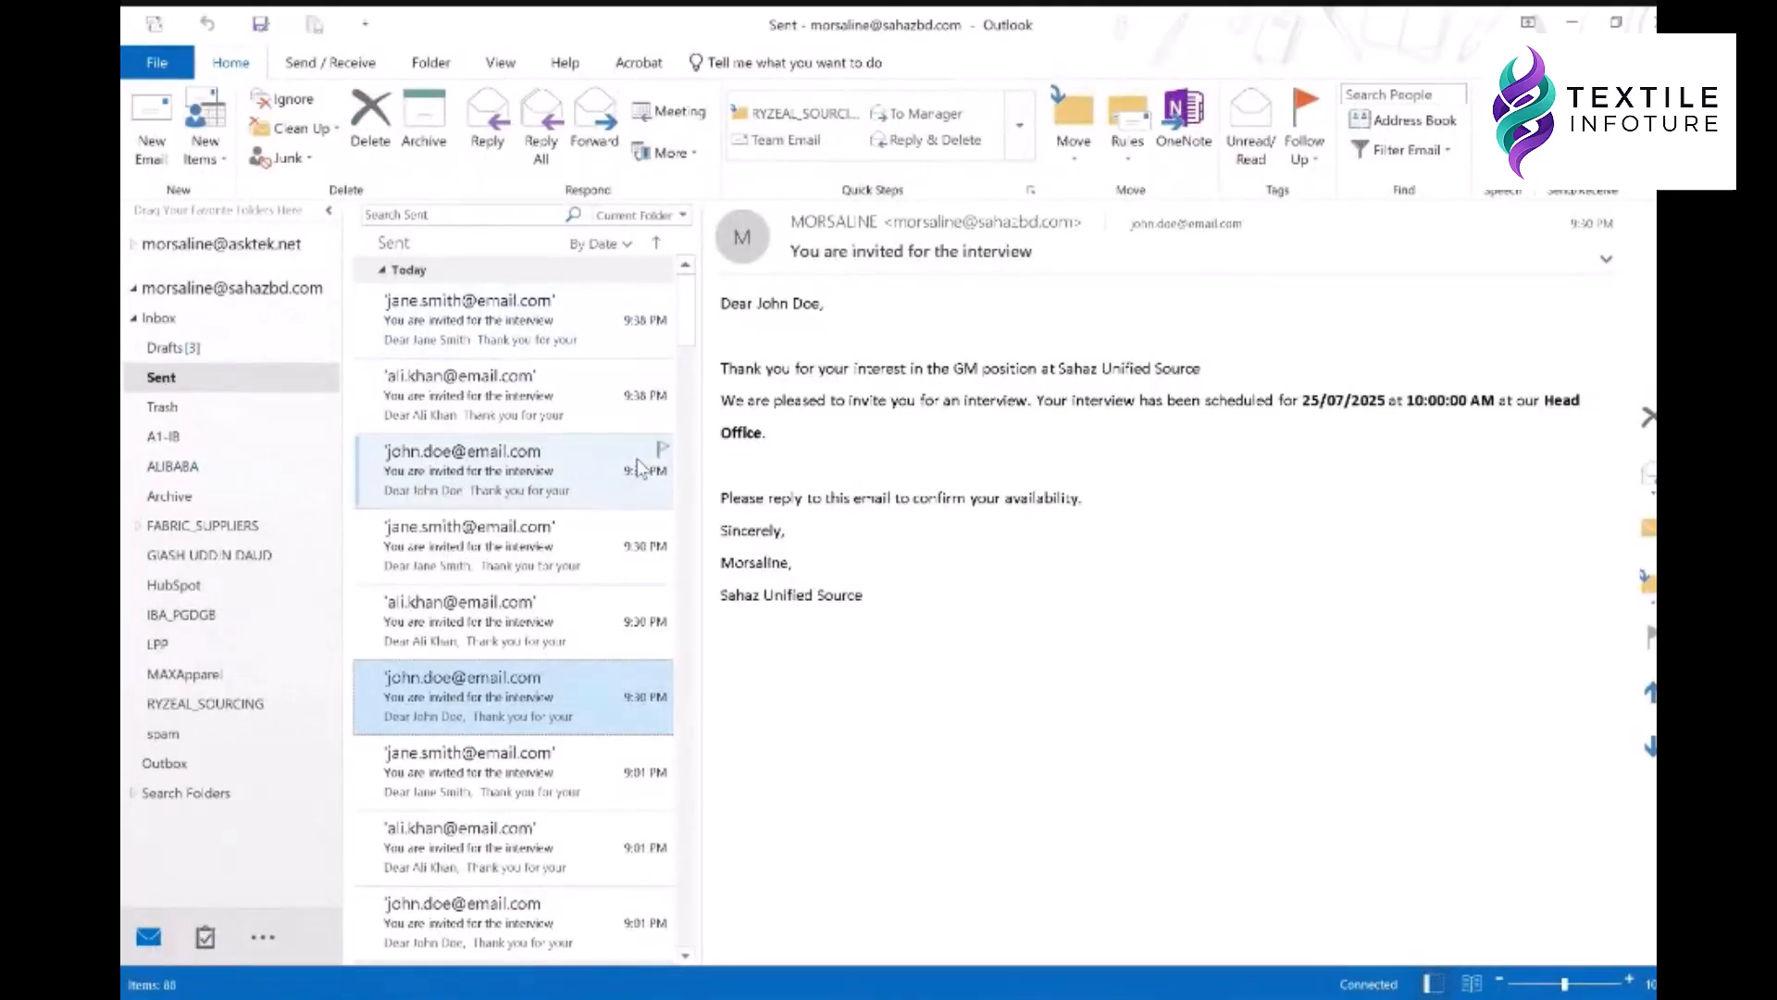
left_click(507, 321)
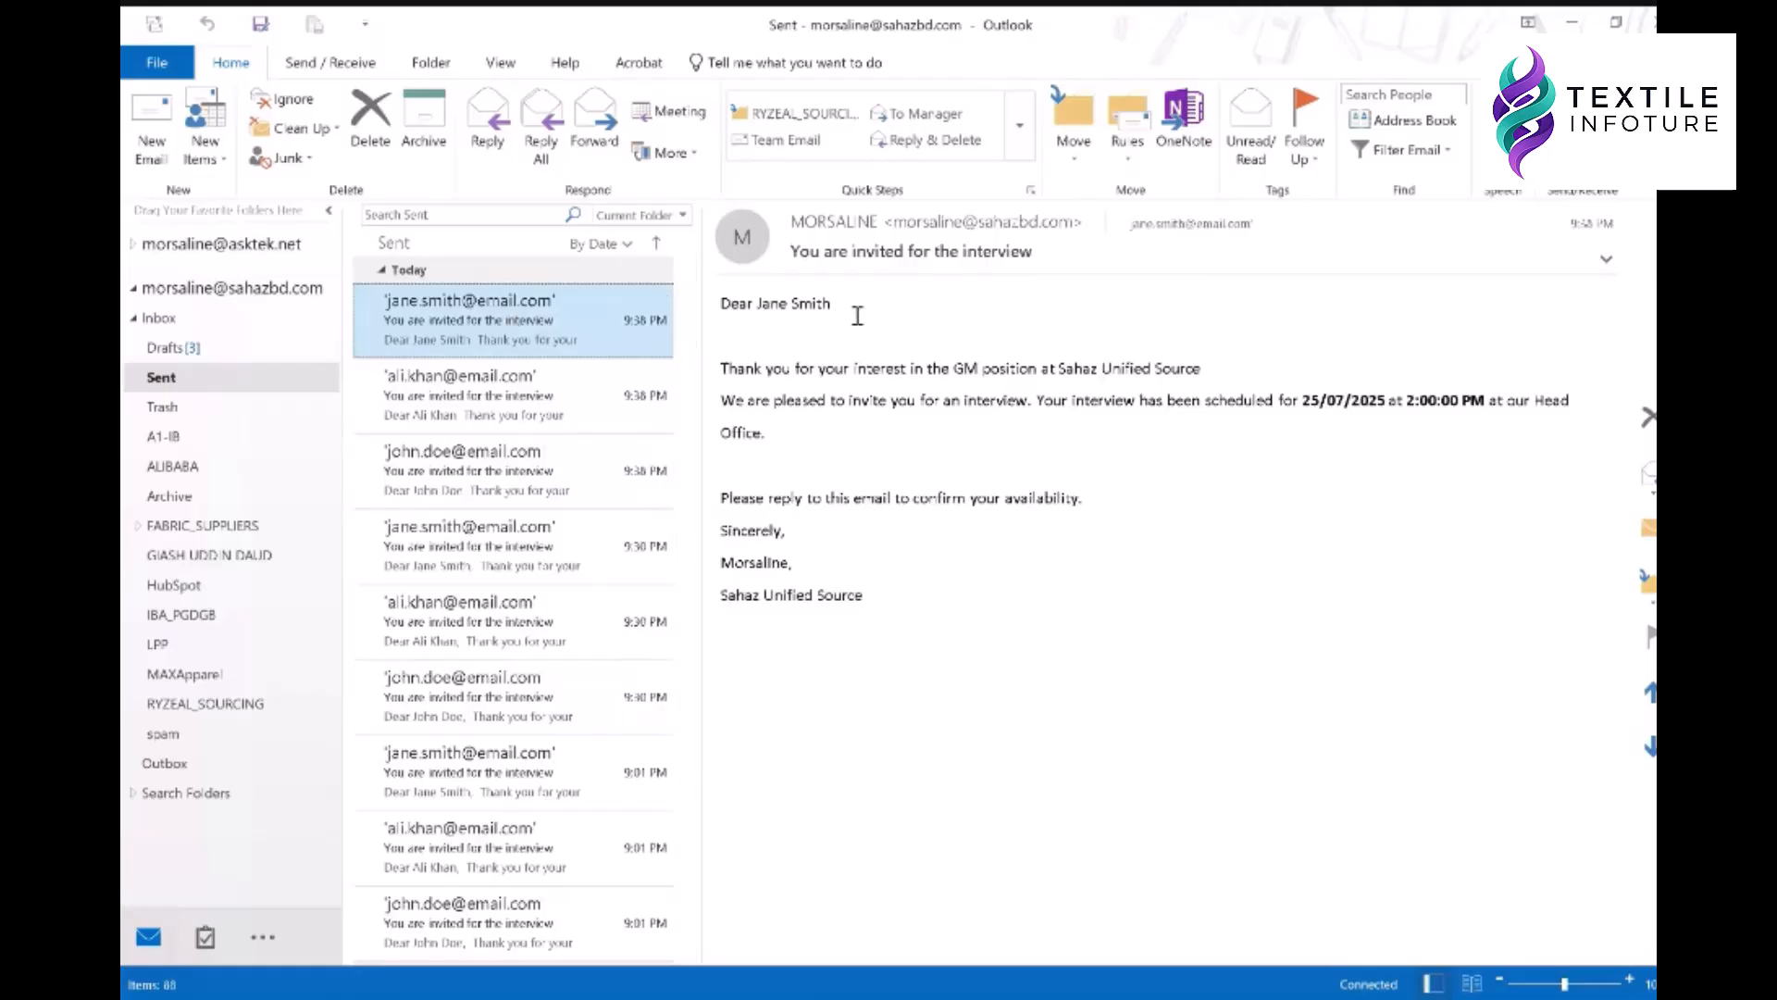
left_click(551, 414)
left_click(523, 474)
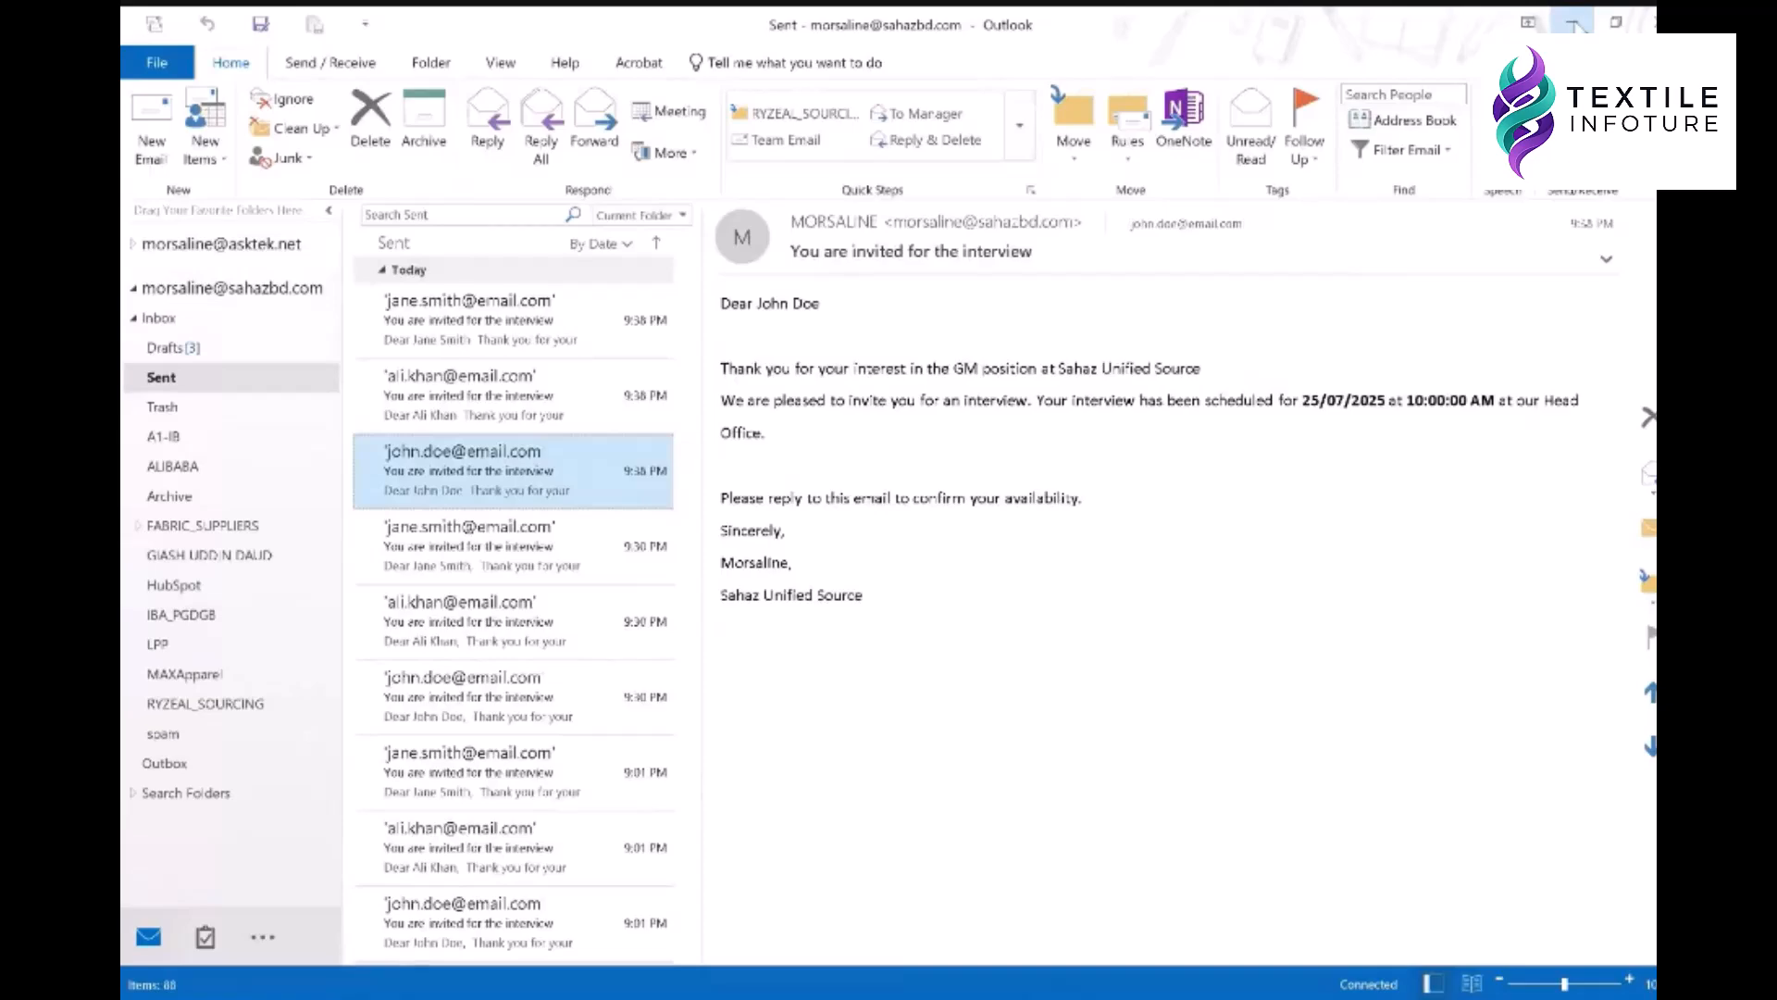
left_click(1573, 24)
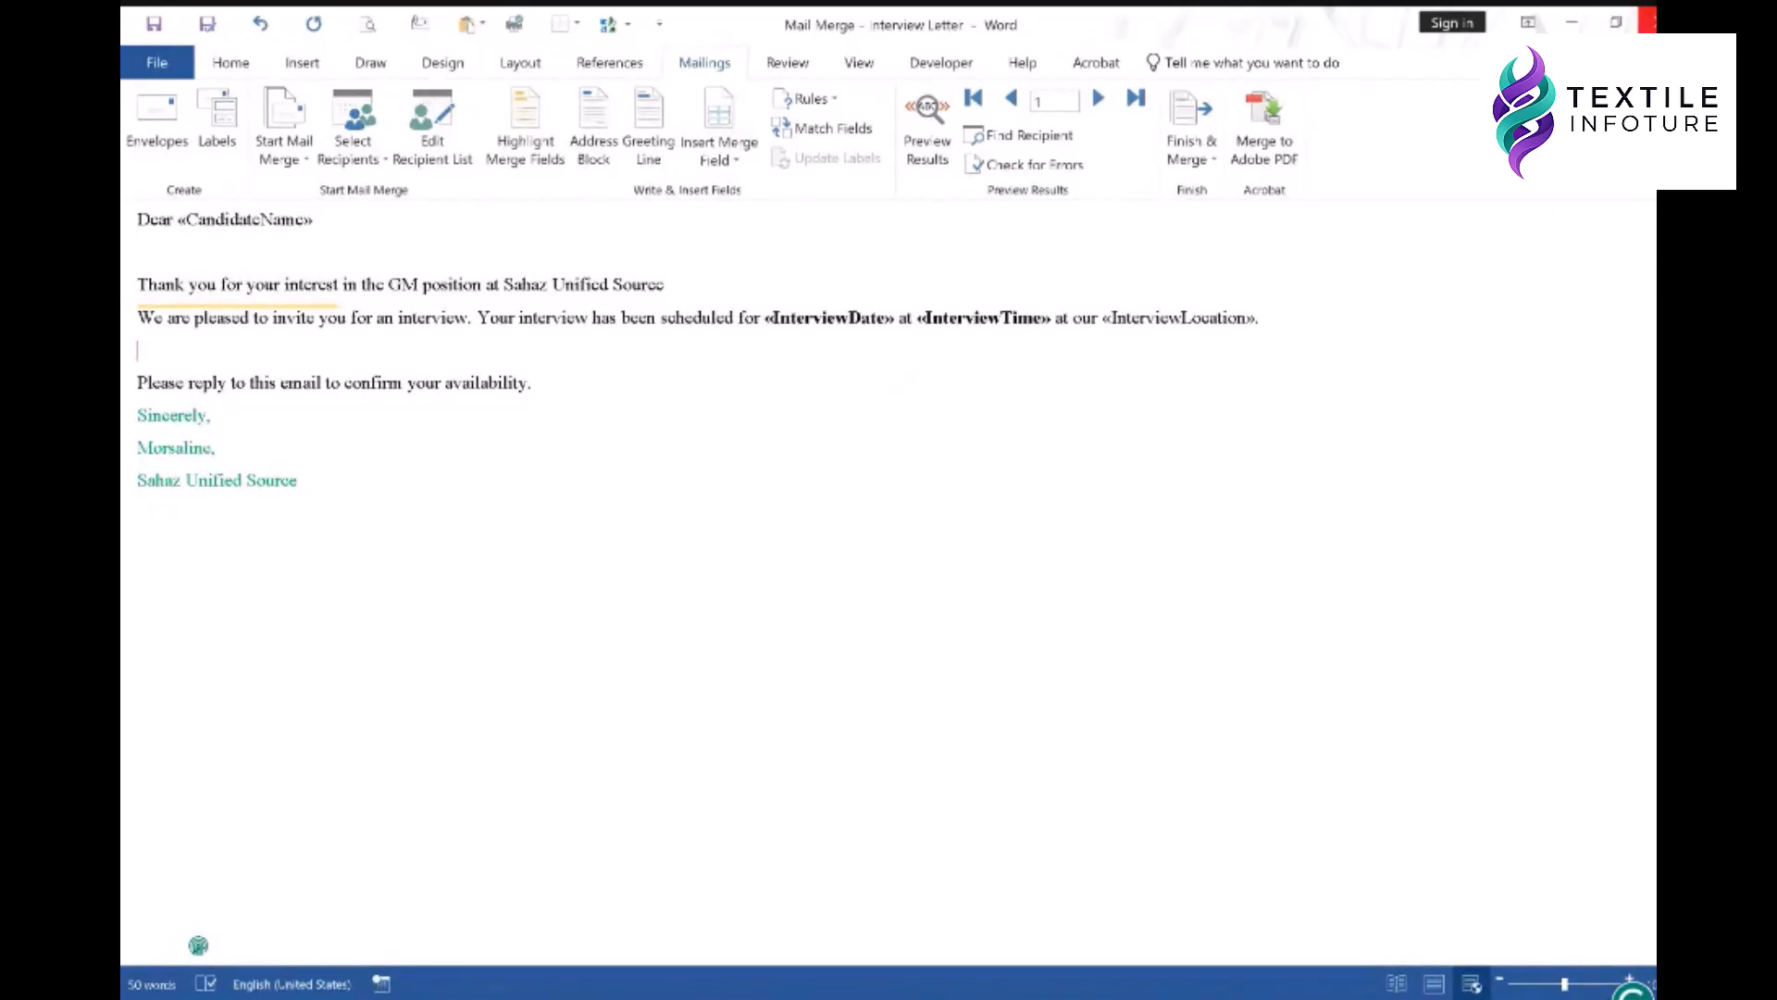
- Close the Interview Letter without saving changes
left_click(1647, 19)
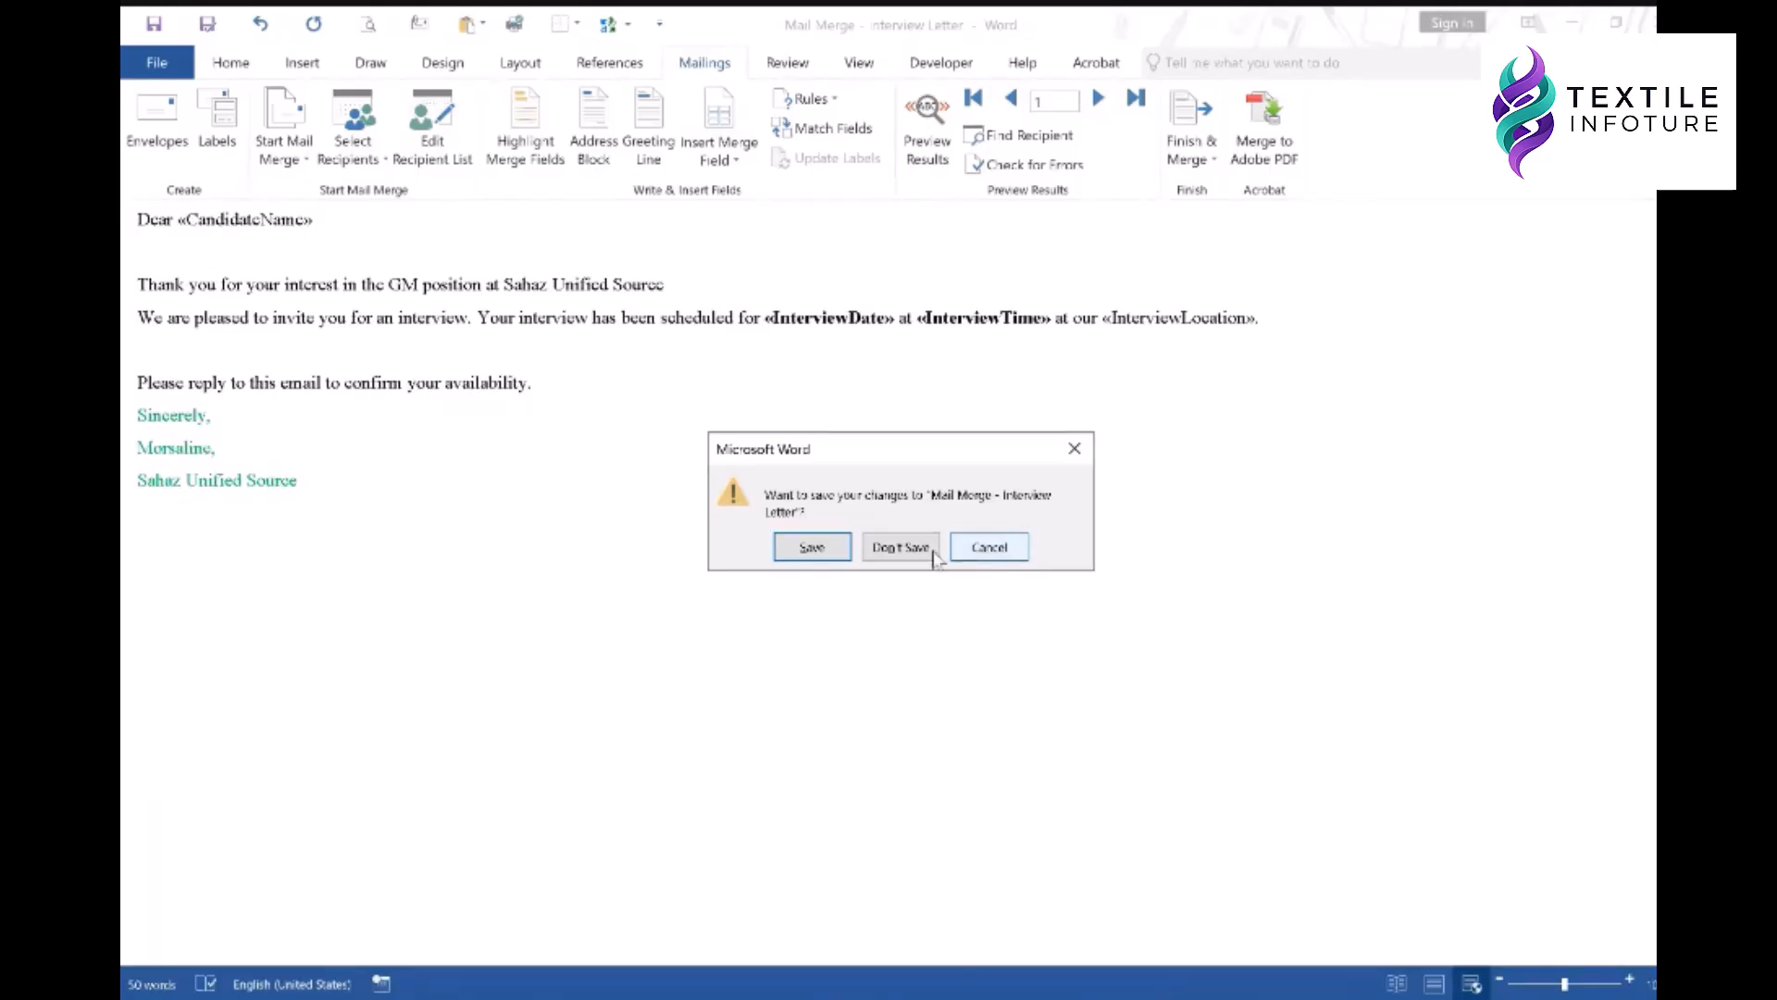
left_click(821, 547)
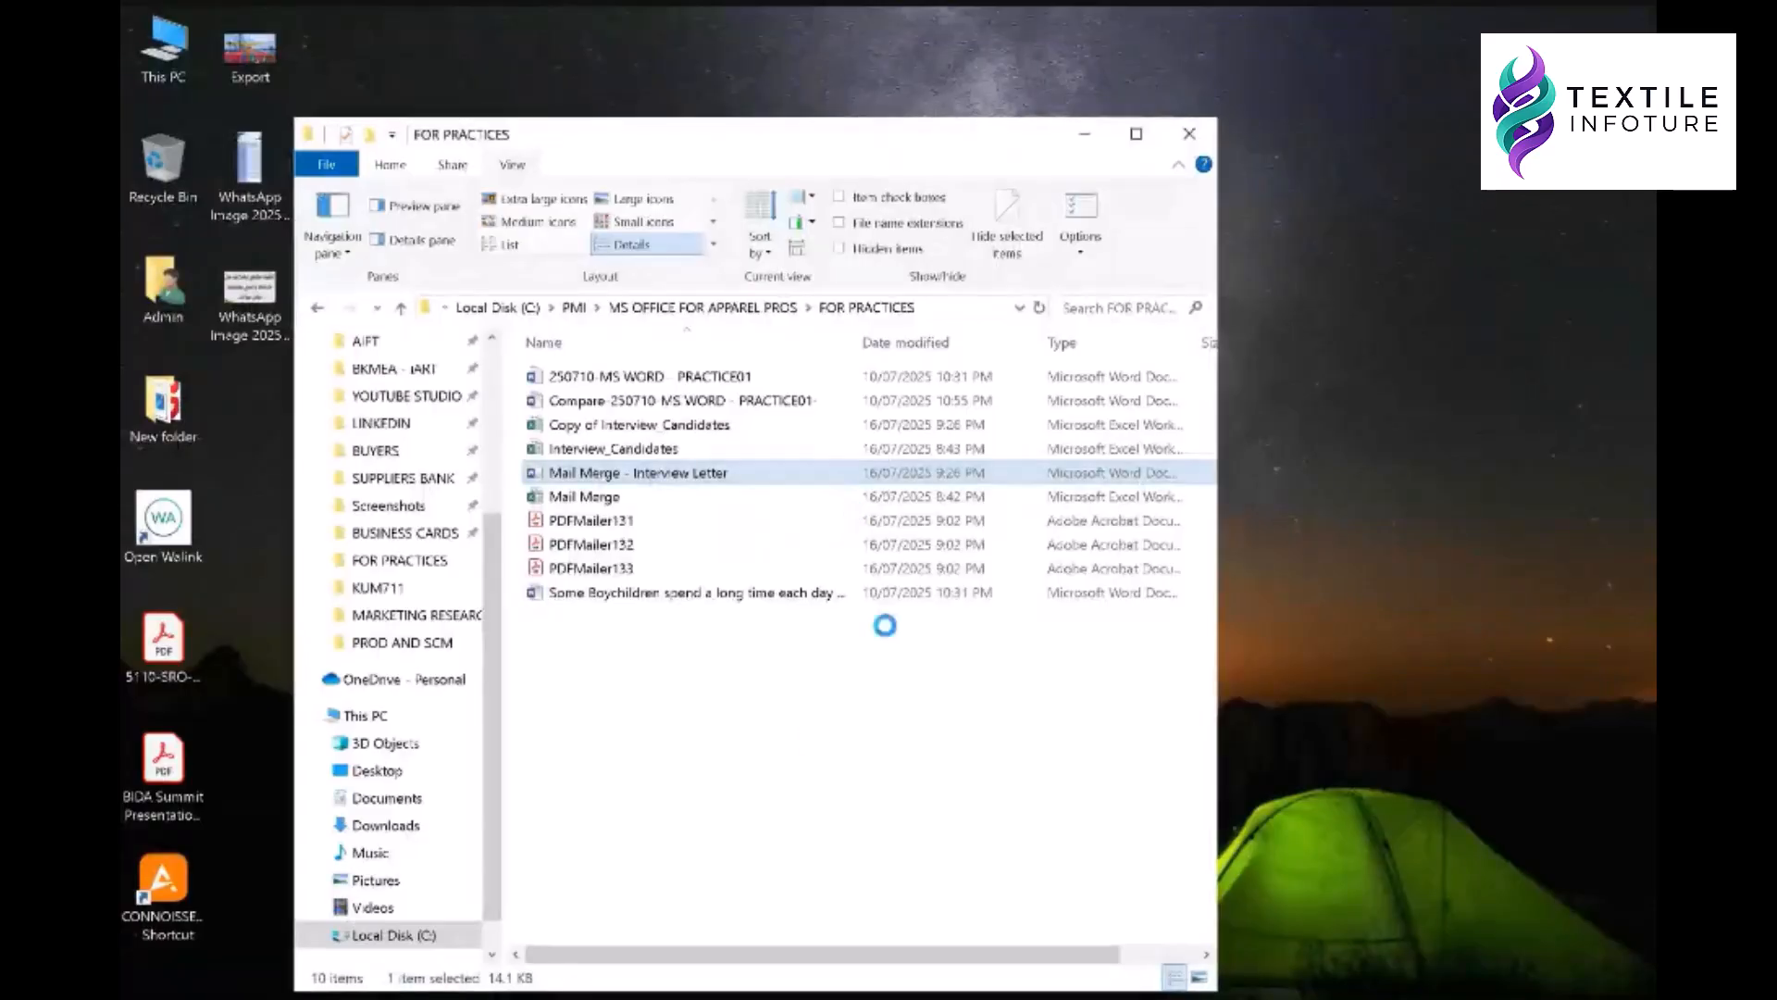
- Minimize the FOR PRACTICES folder to reveal the 50 Essential MS Word Functions document
left_click(1095, 134)
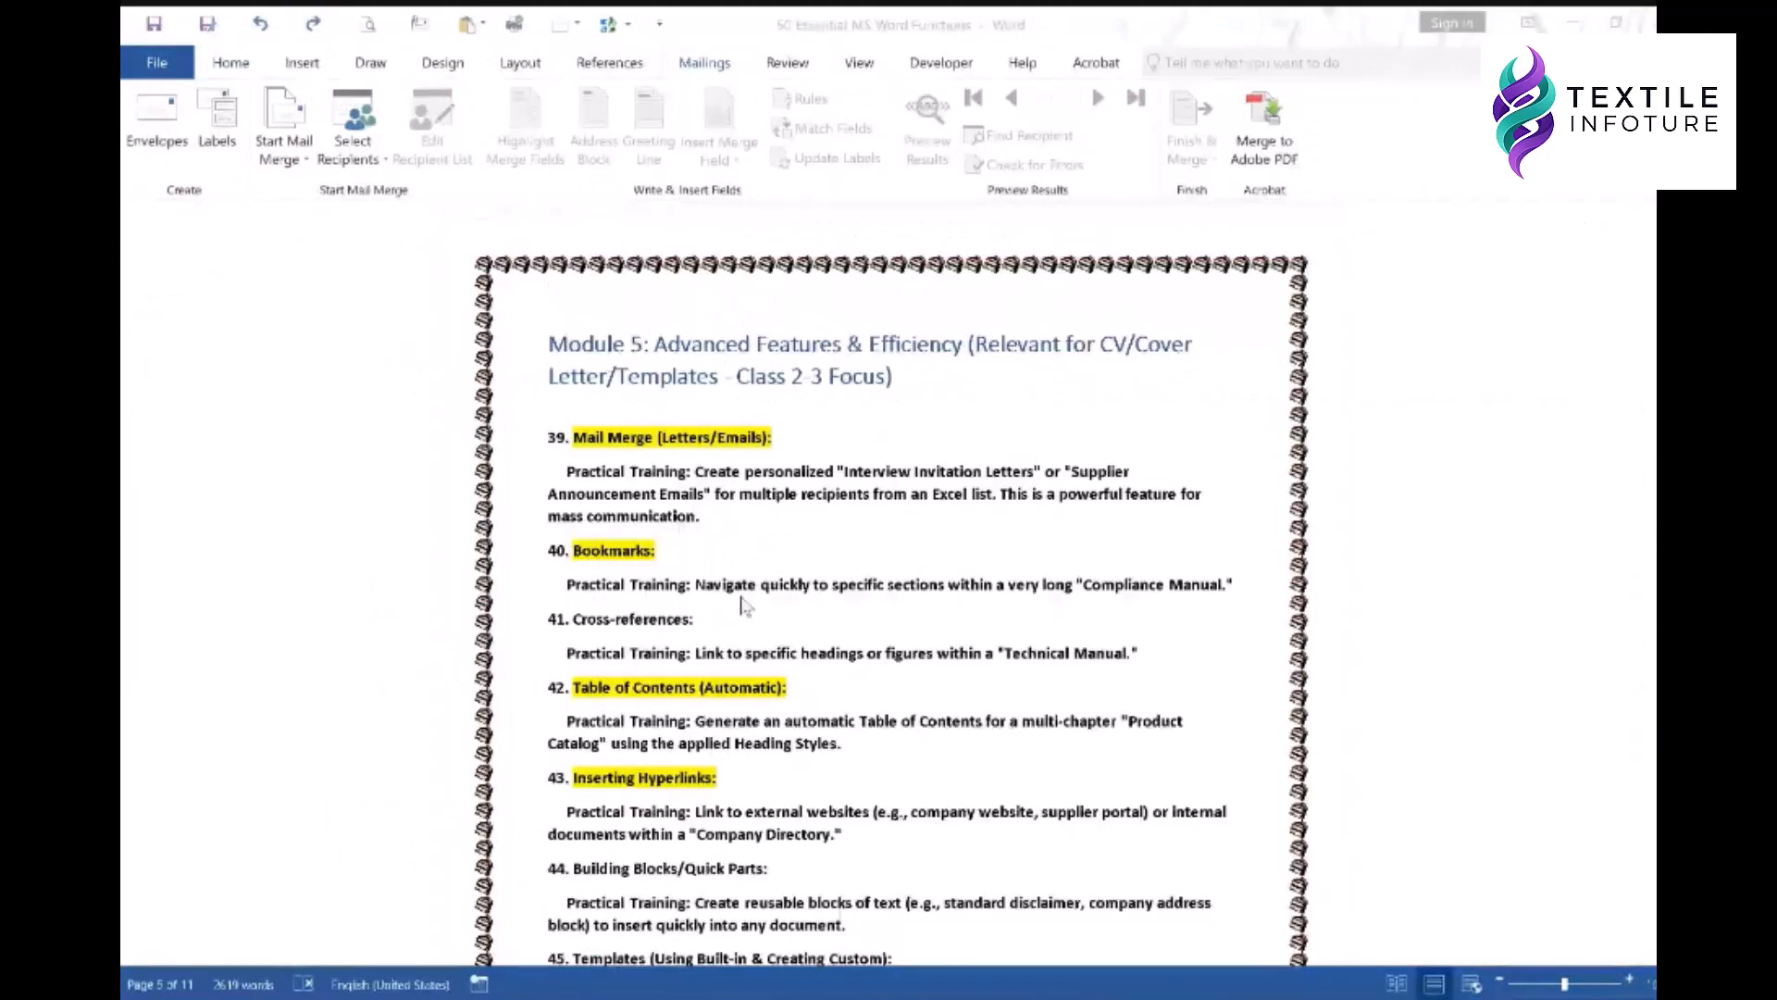
left_click(745, 606)
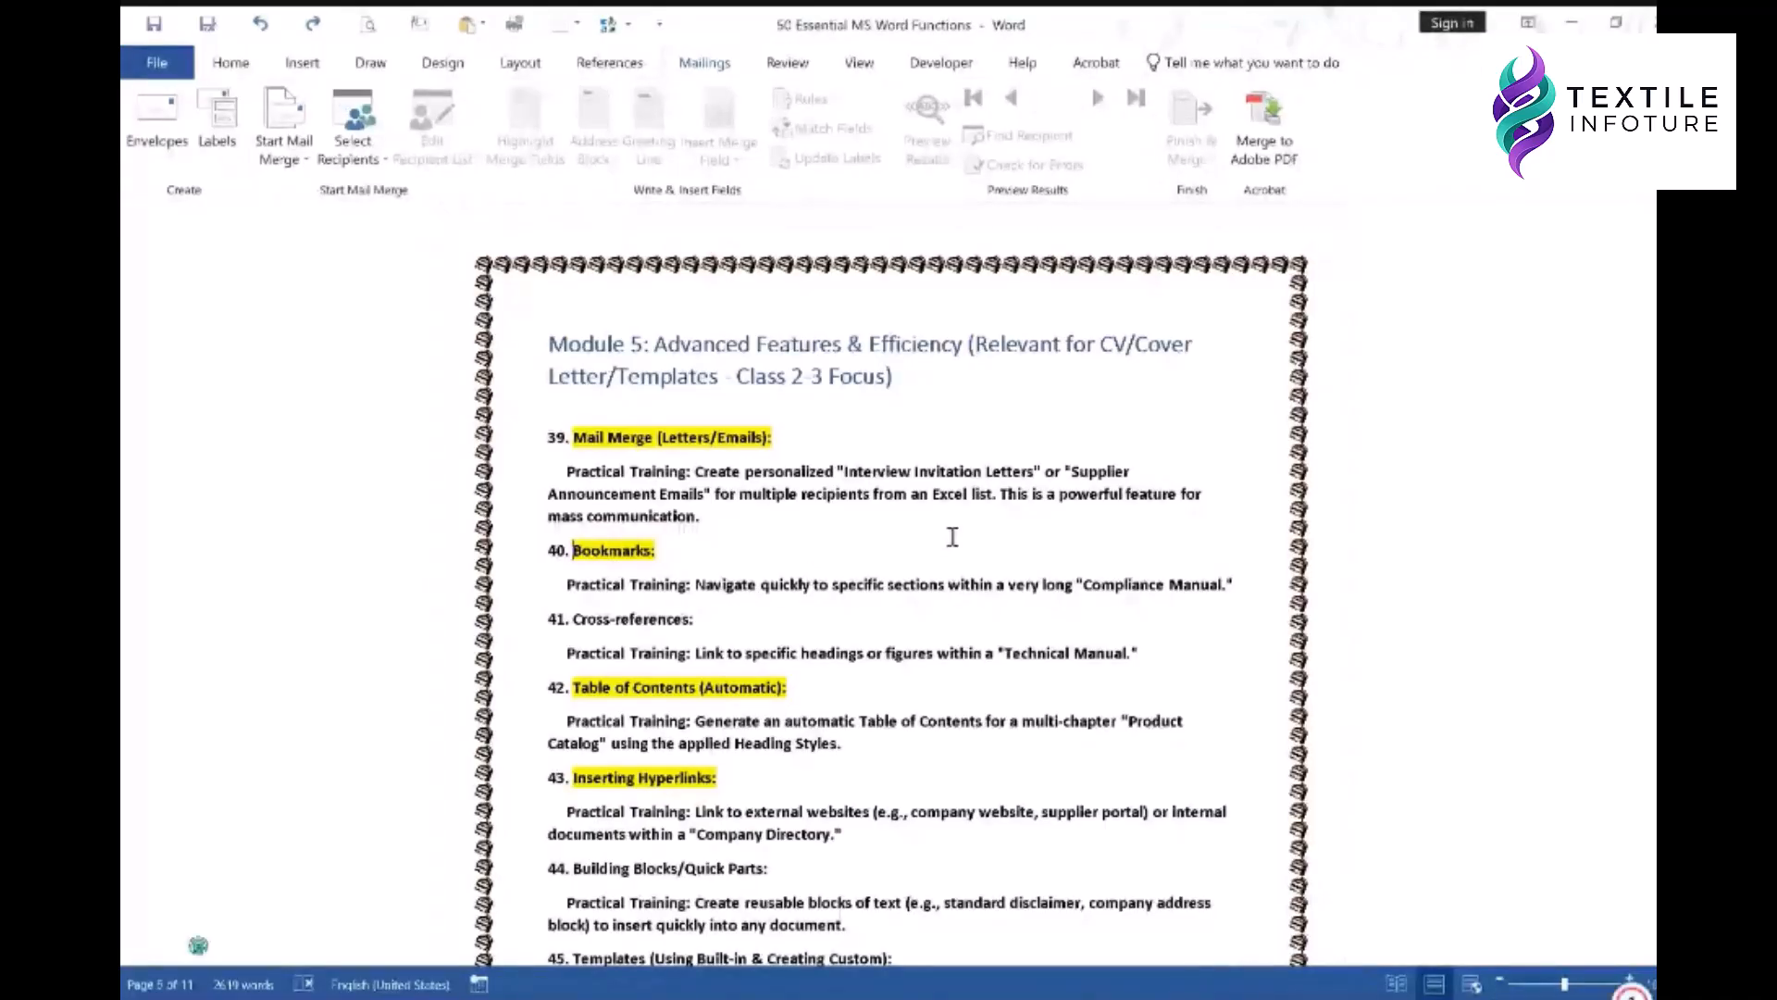
scroll(727, 673, "down", 10)
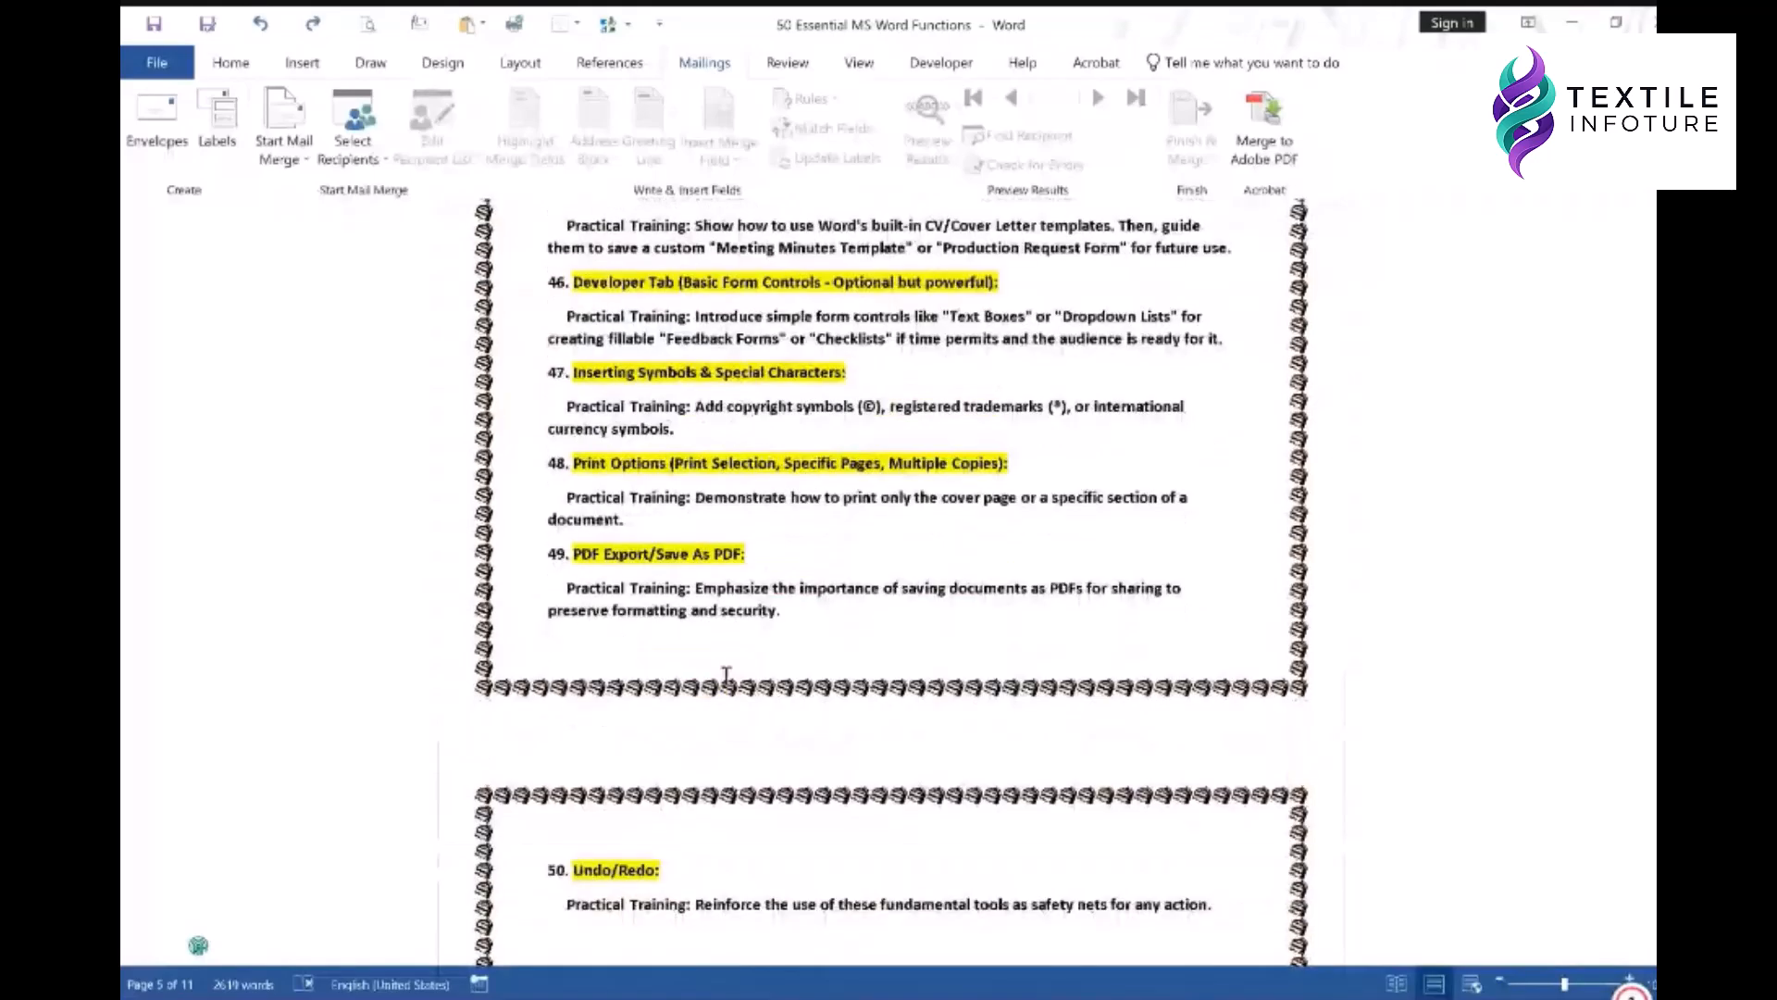
scroll(727, 674, "down", 3)
scroll(811, 618, "up", 4)
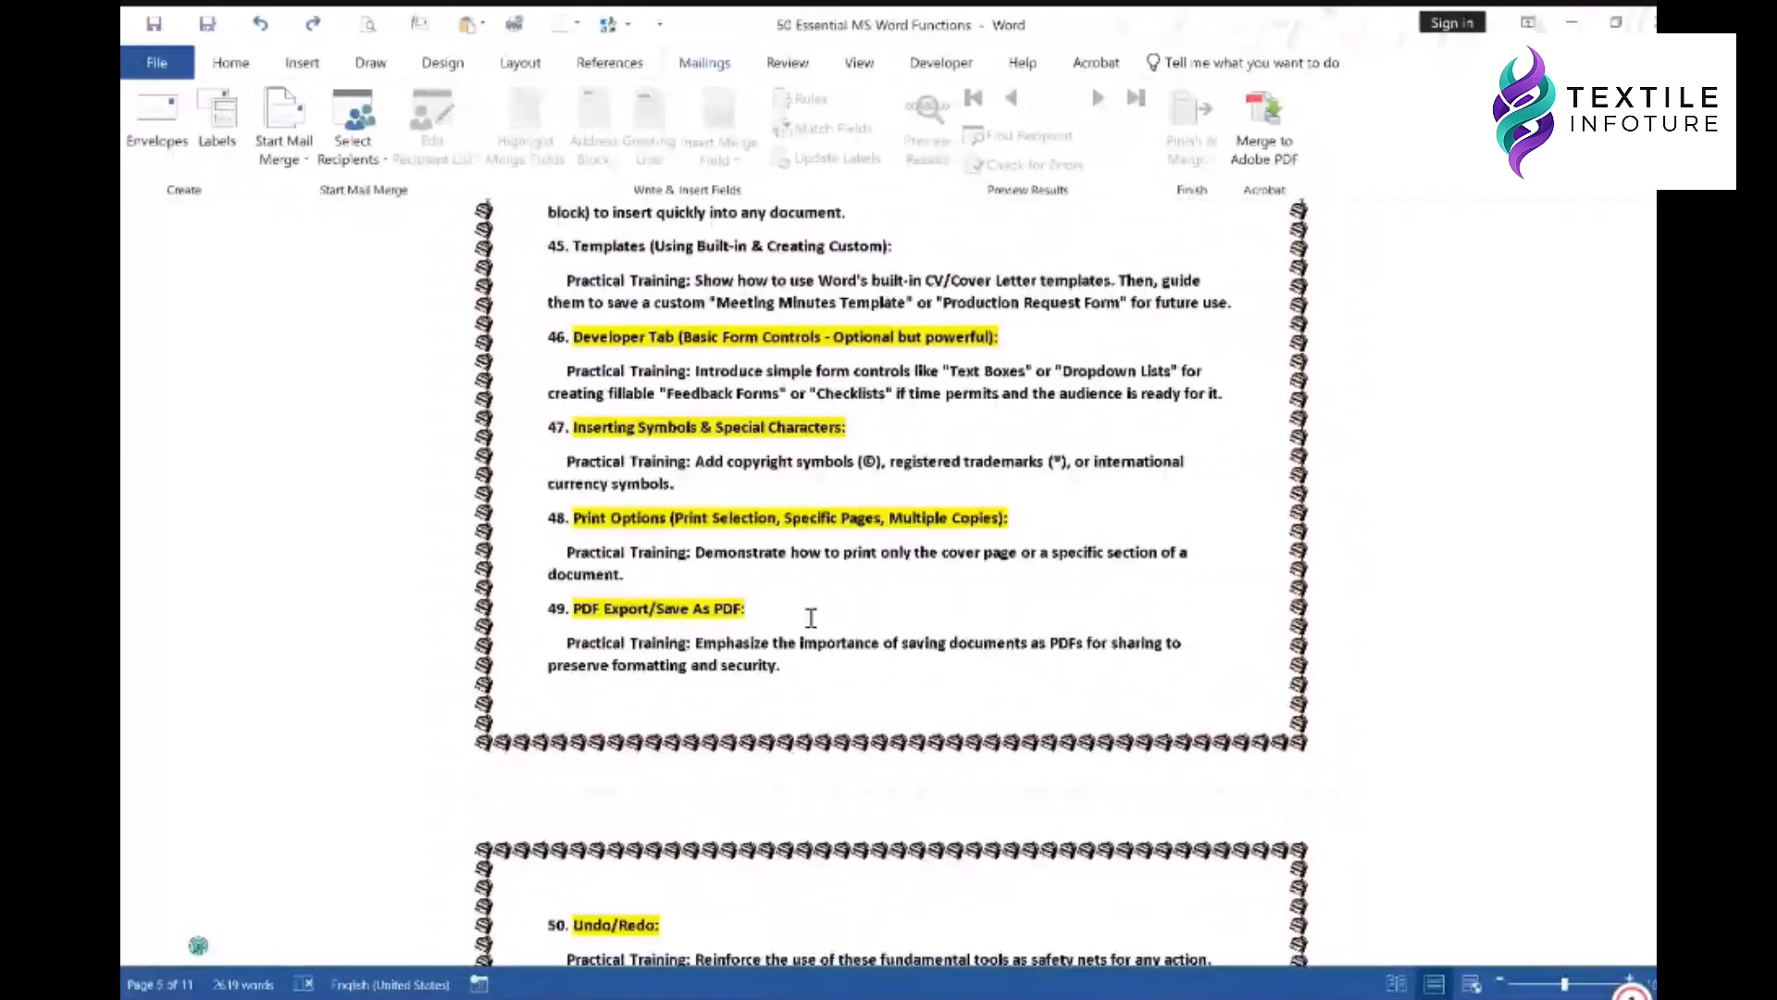
scroll(811, 618, "up", 15)
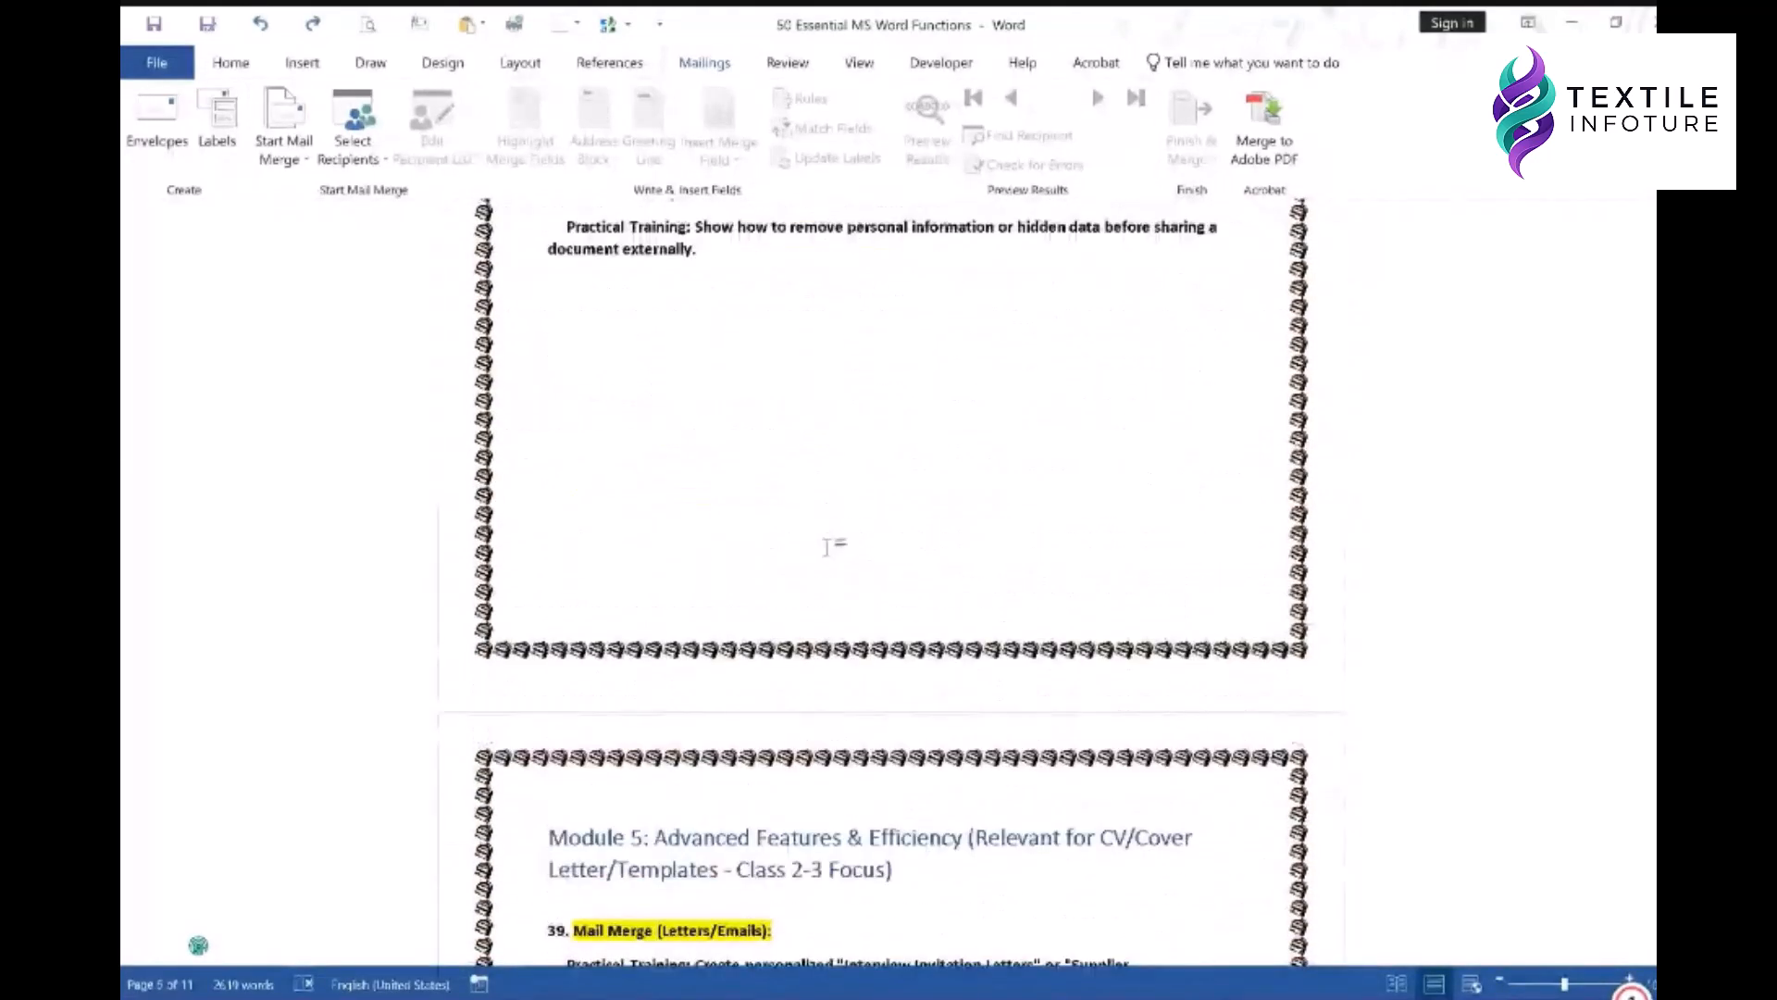
scroll(828, 549, "up", 3)
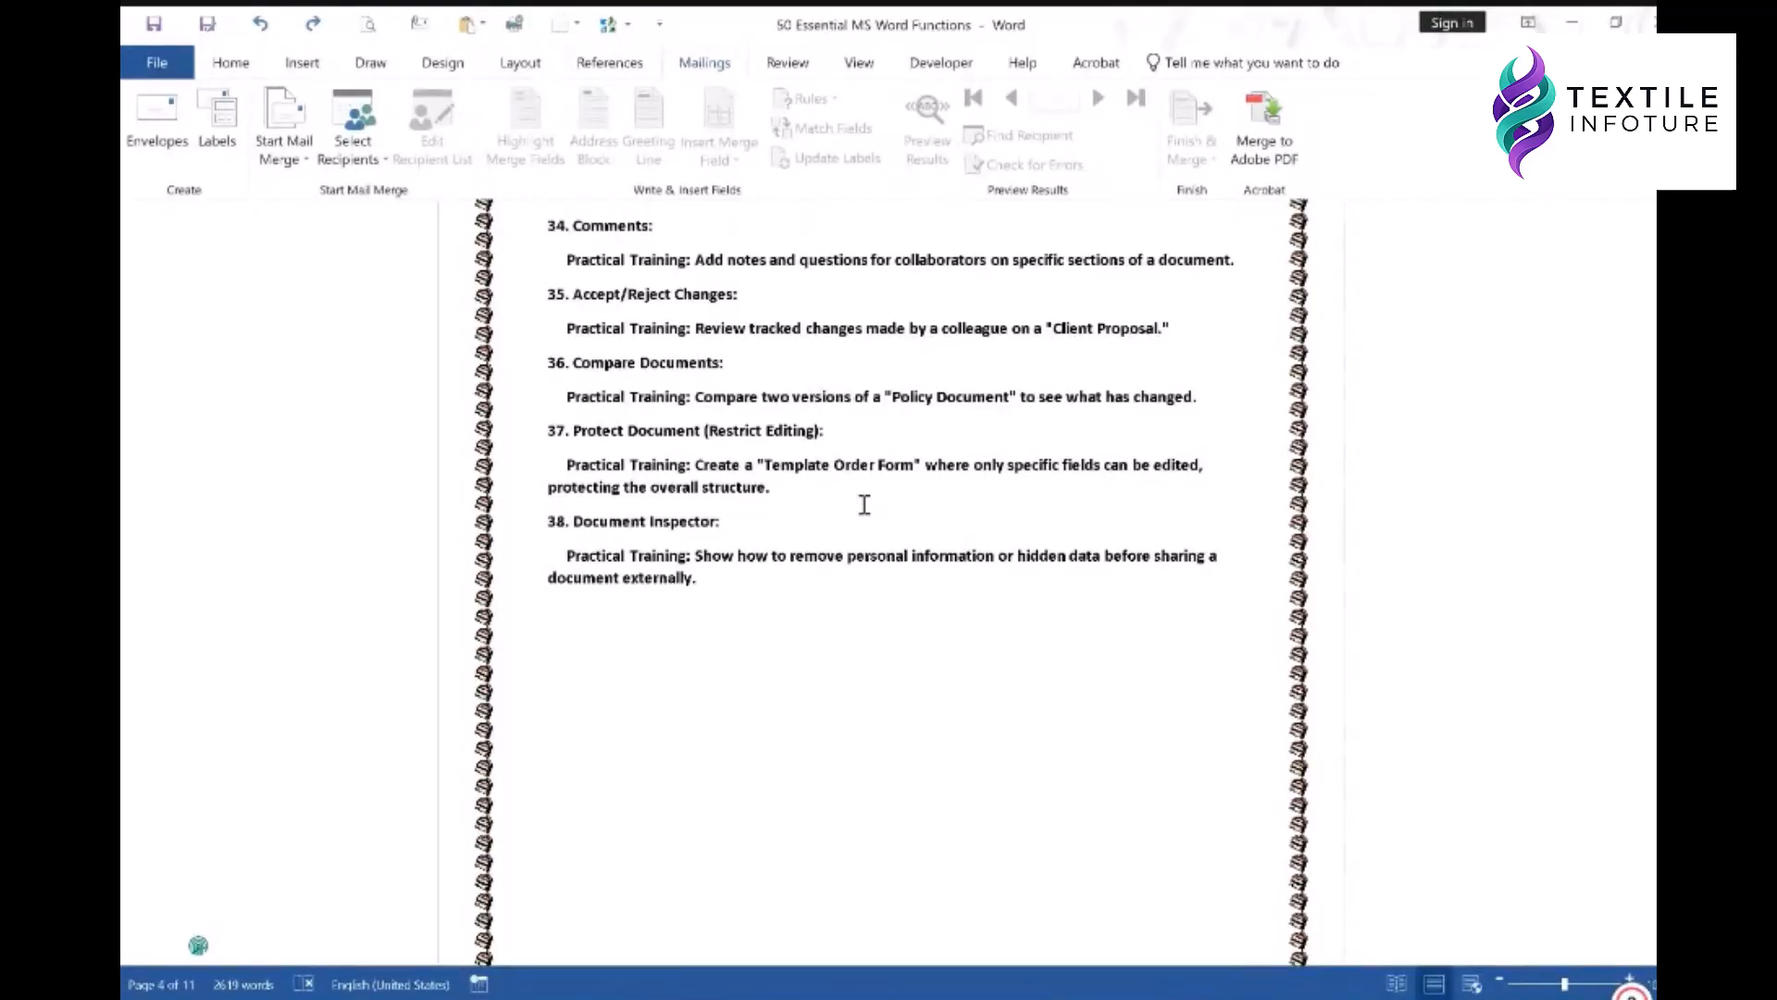
scroll(864, 504, "up", 7)
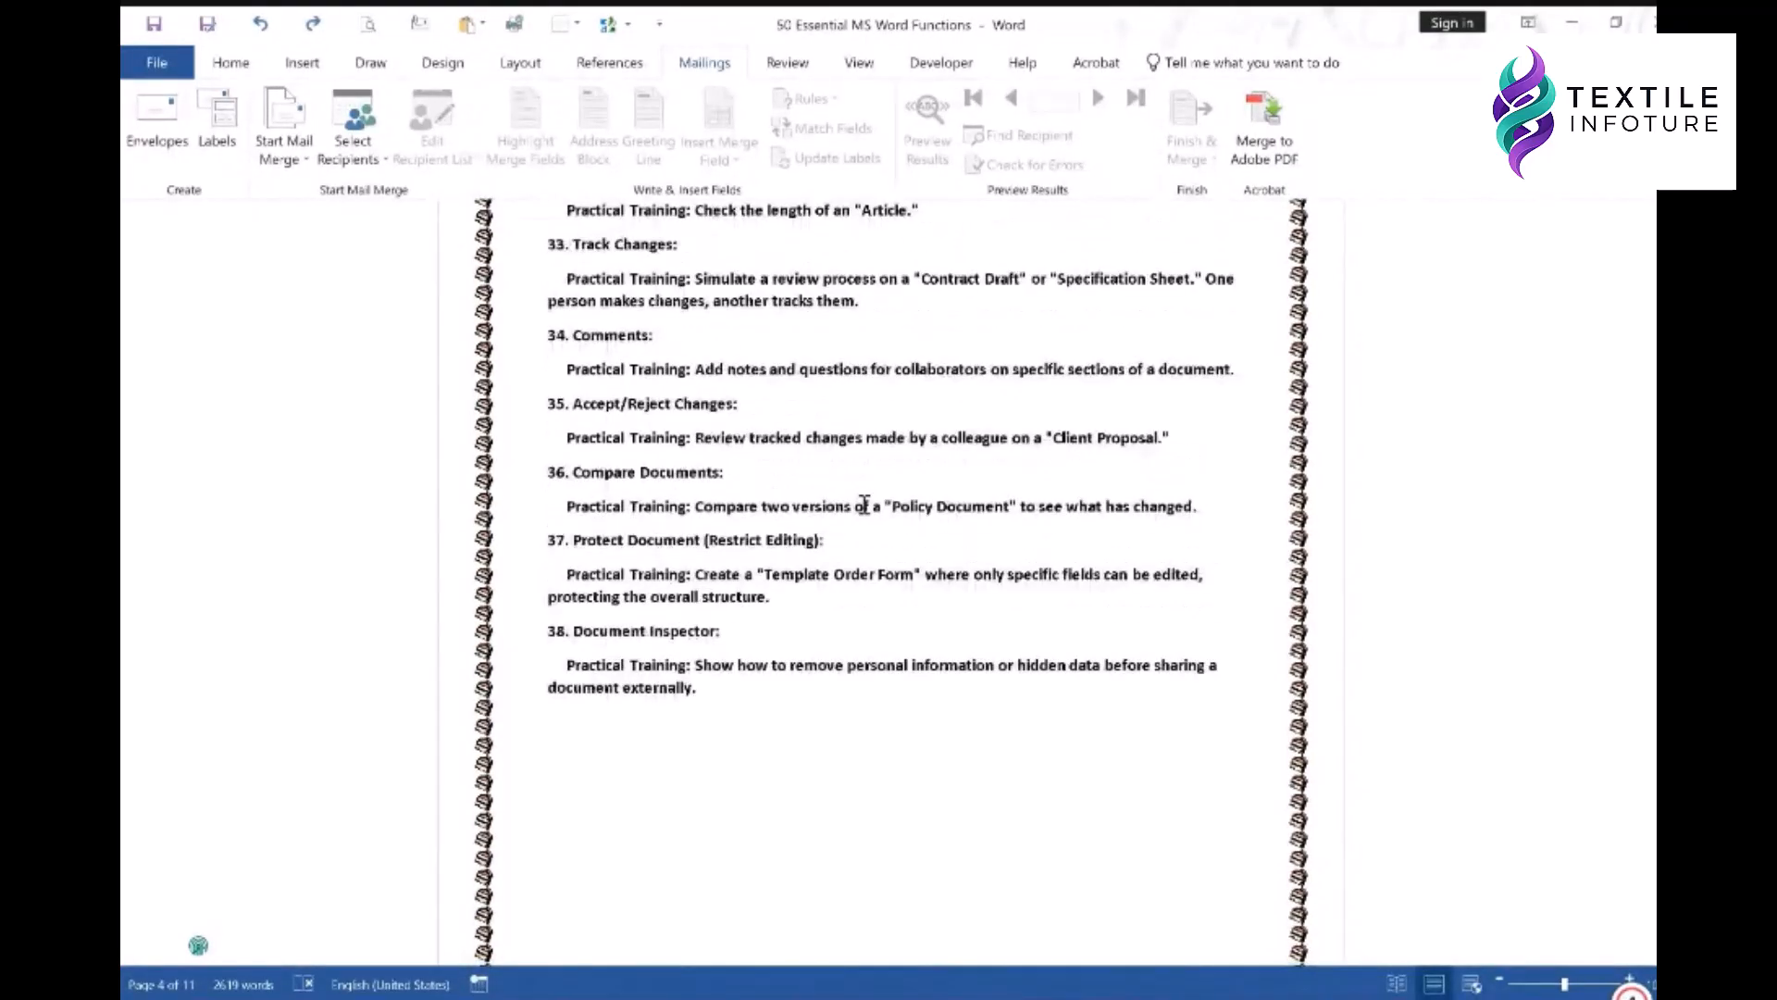
scroll(865, 505, "down", 1)
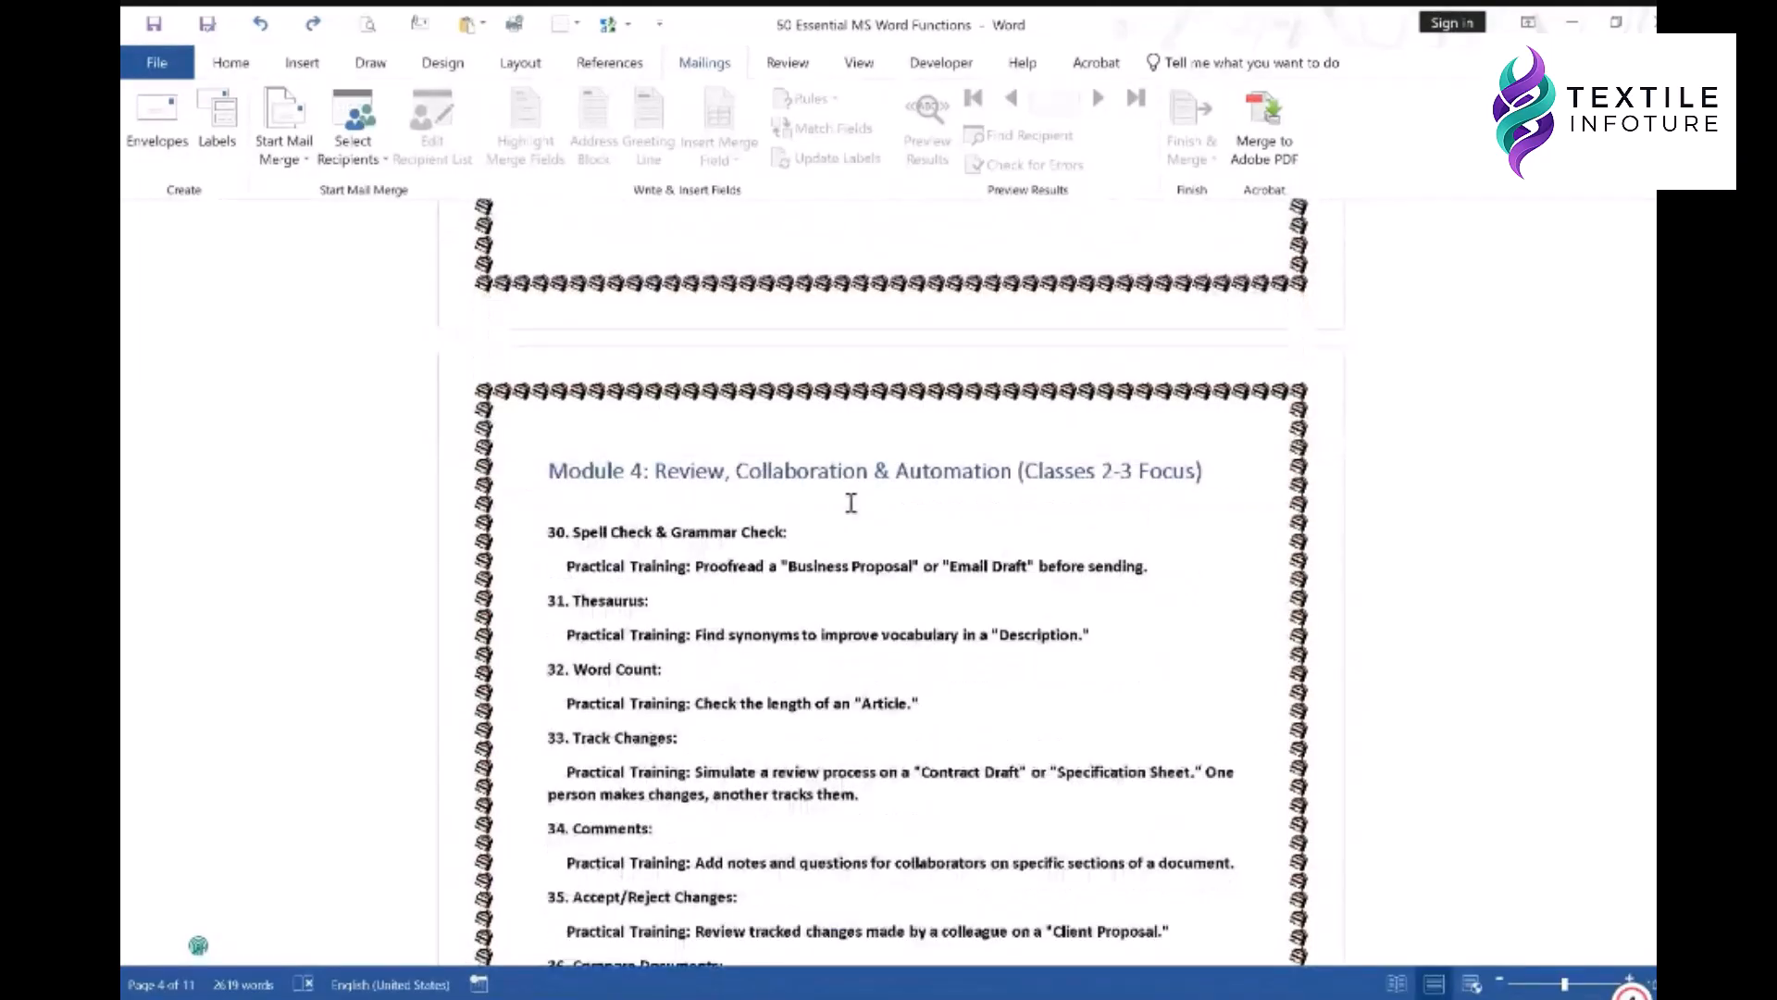
- Add a Text_Box bookmark on the item 24 Text Boxes heading
scroll(851, 503, "down", 1)
scroll(847, 491, "up", 5)
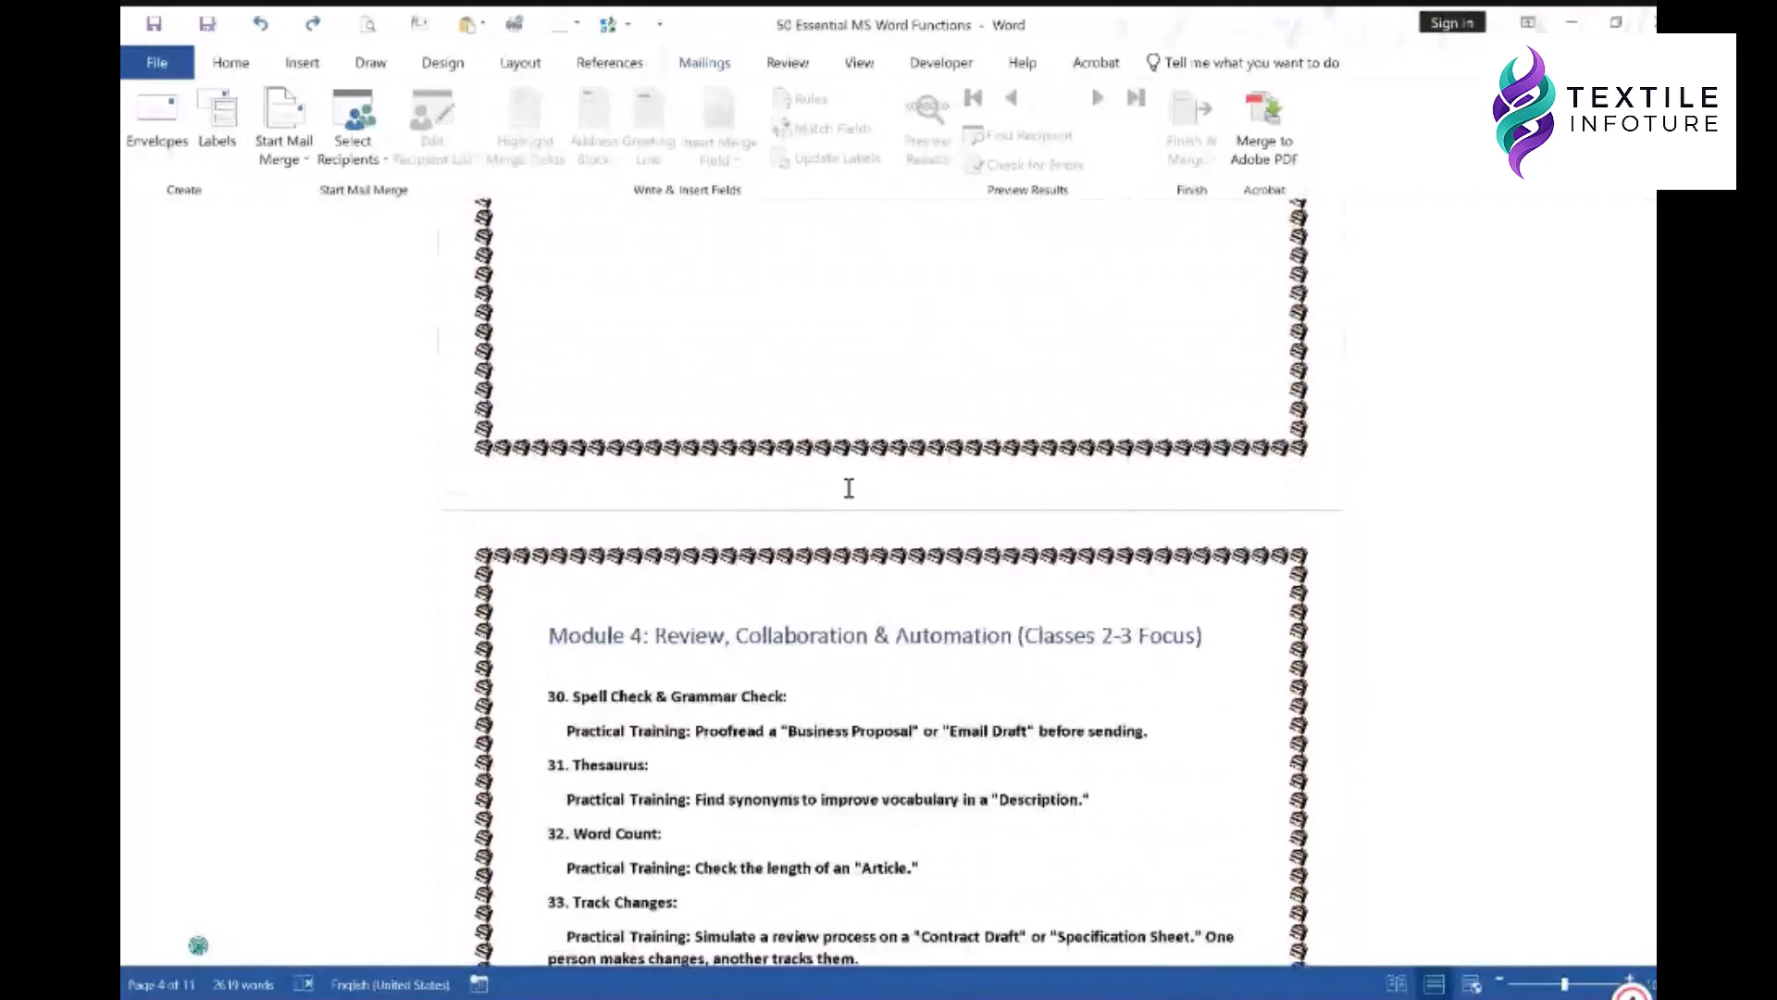
scroll(848, 488, "up", 3)
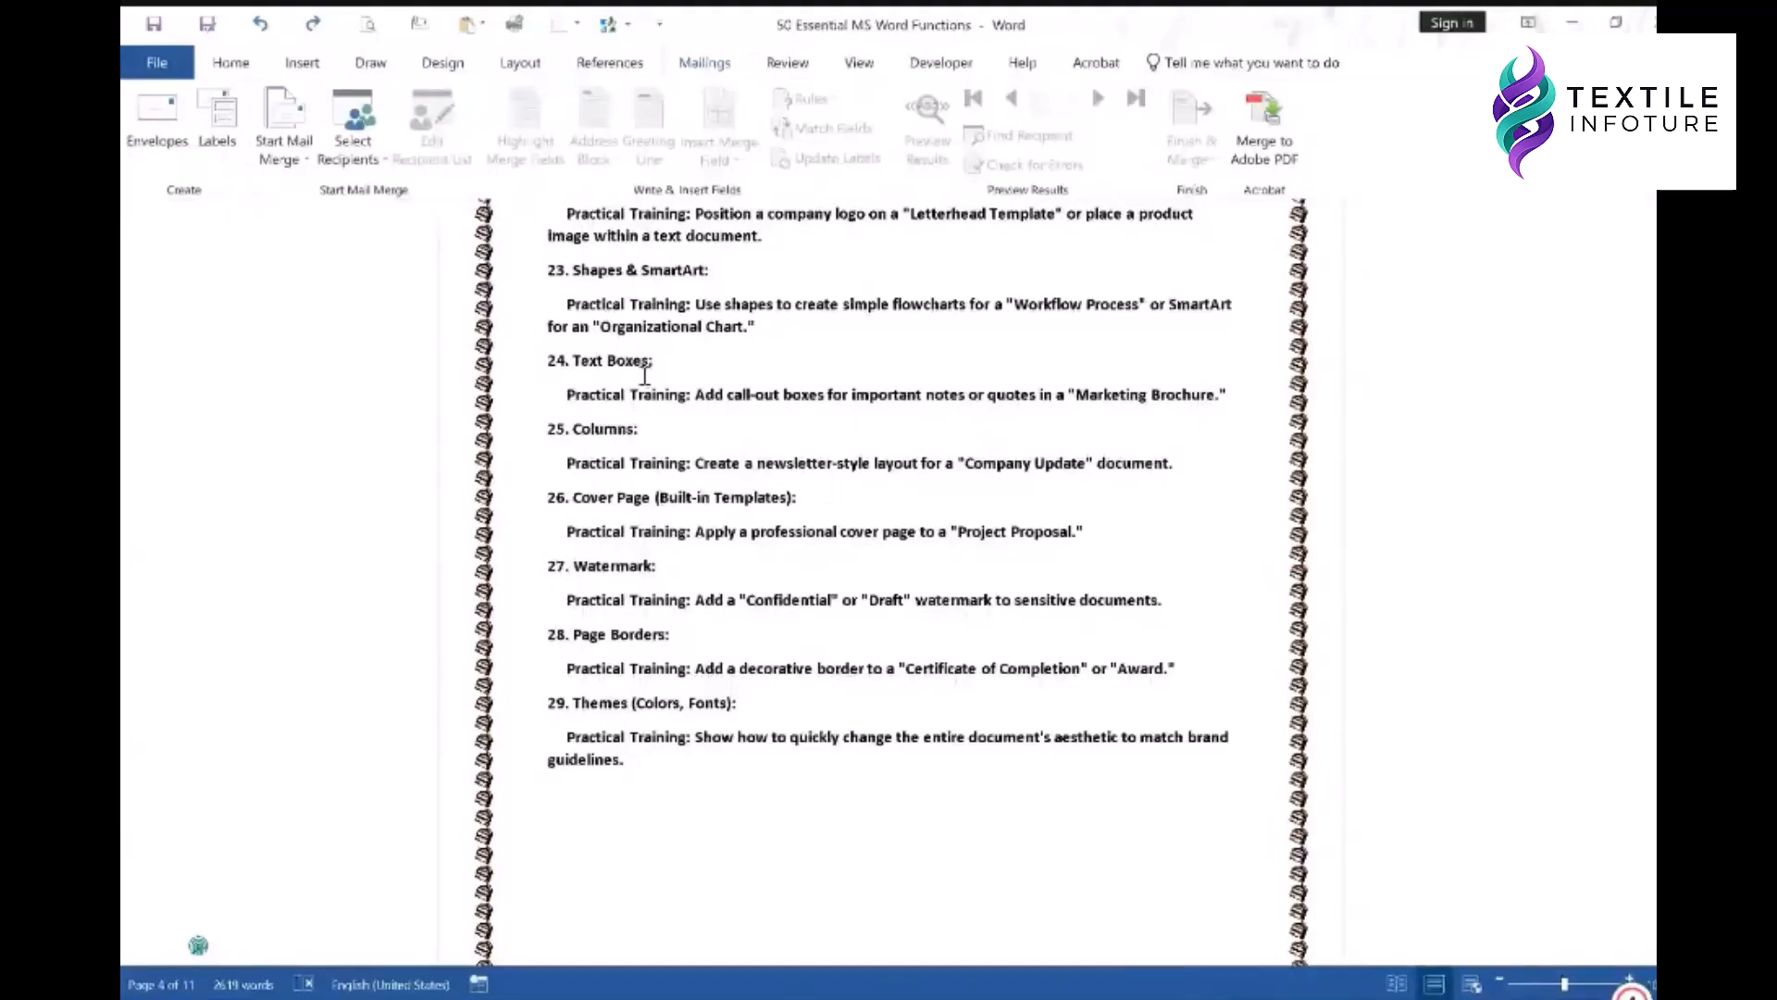
left_click_drag(658, 359, 574, 361)
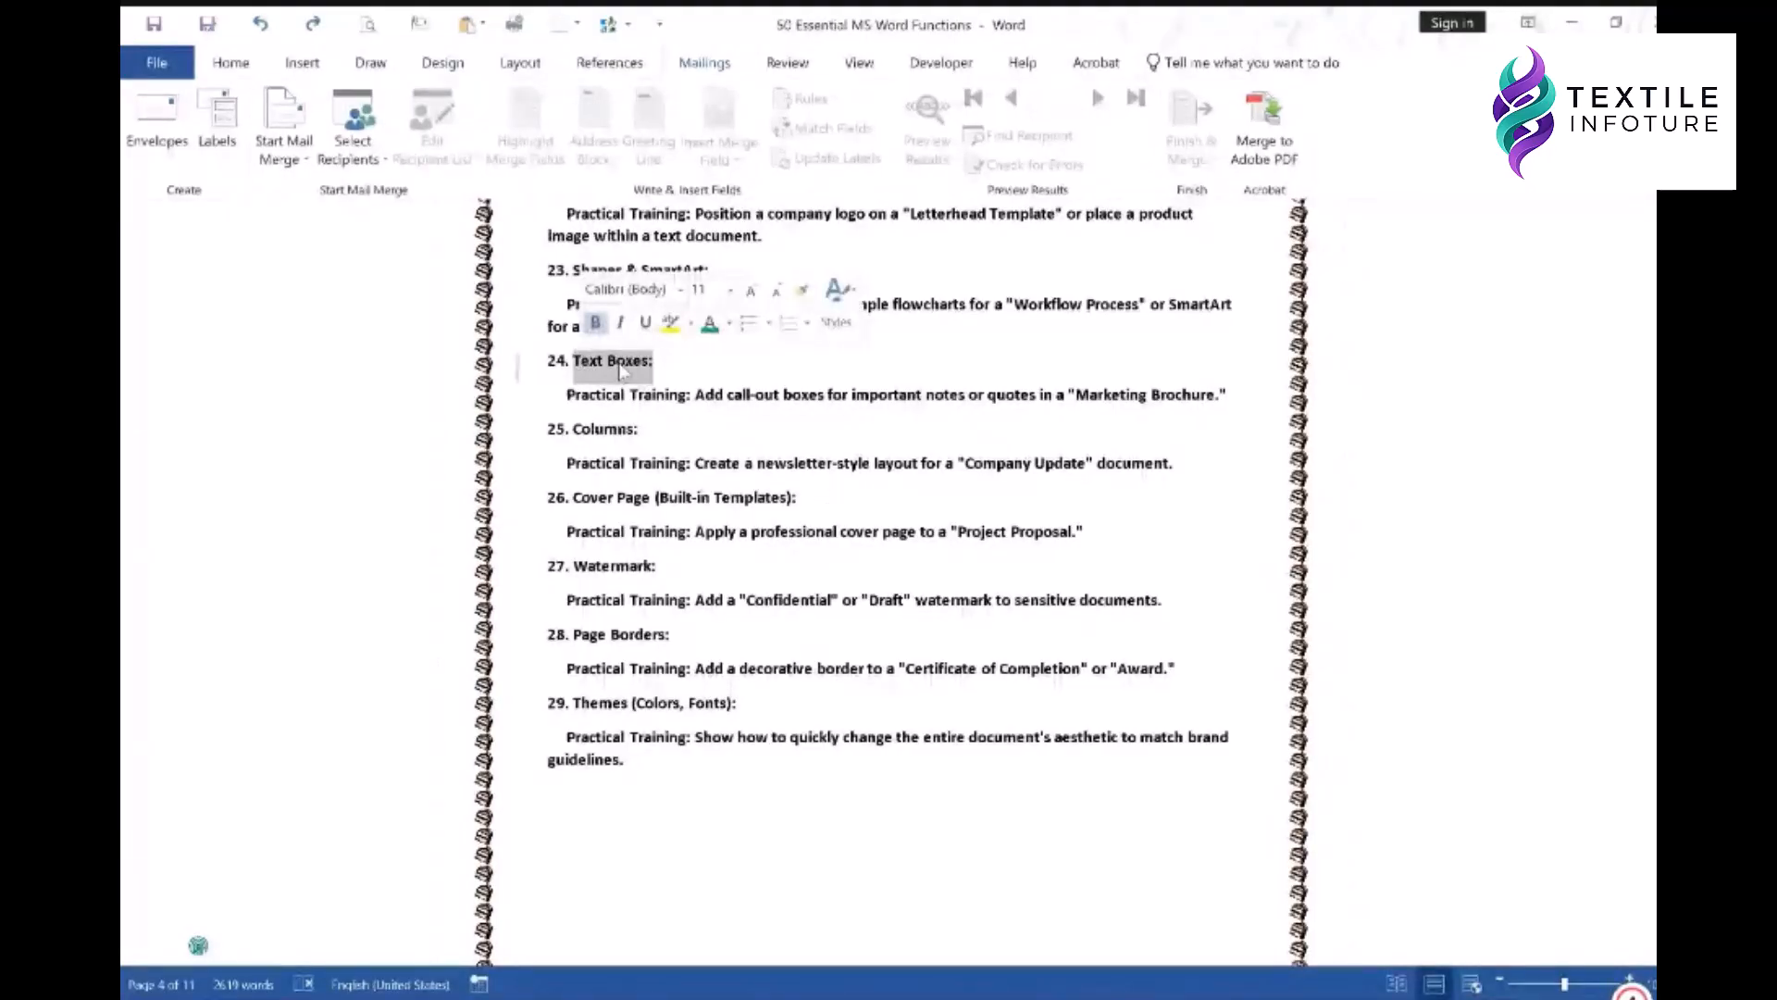
left_click(861, 73)
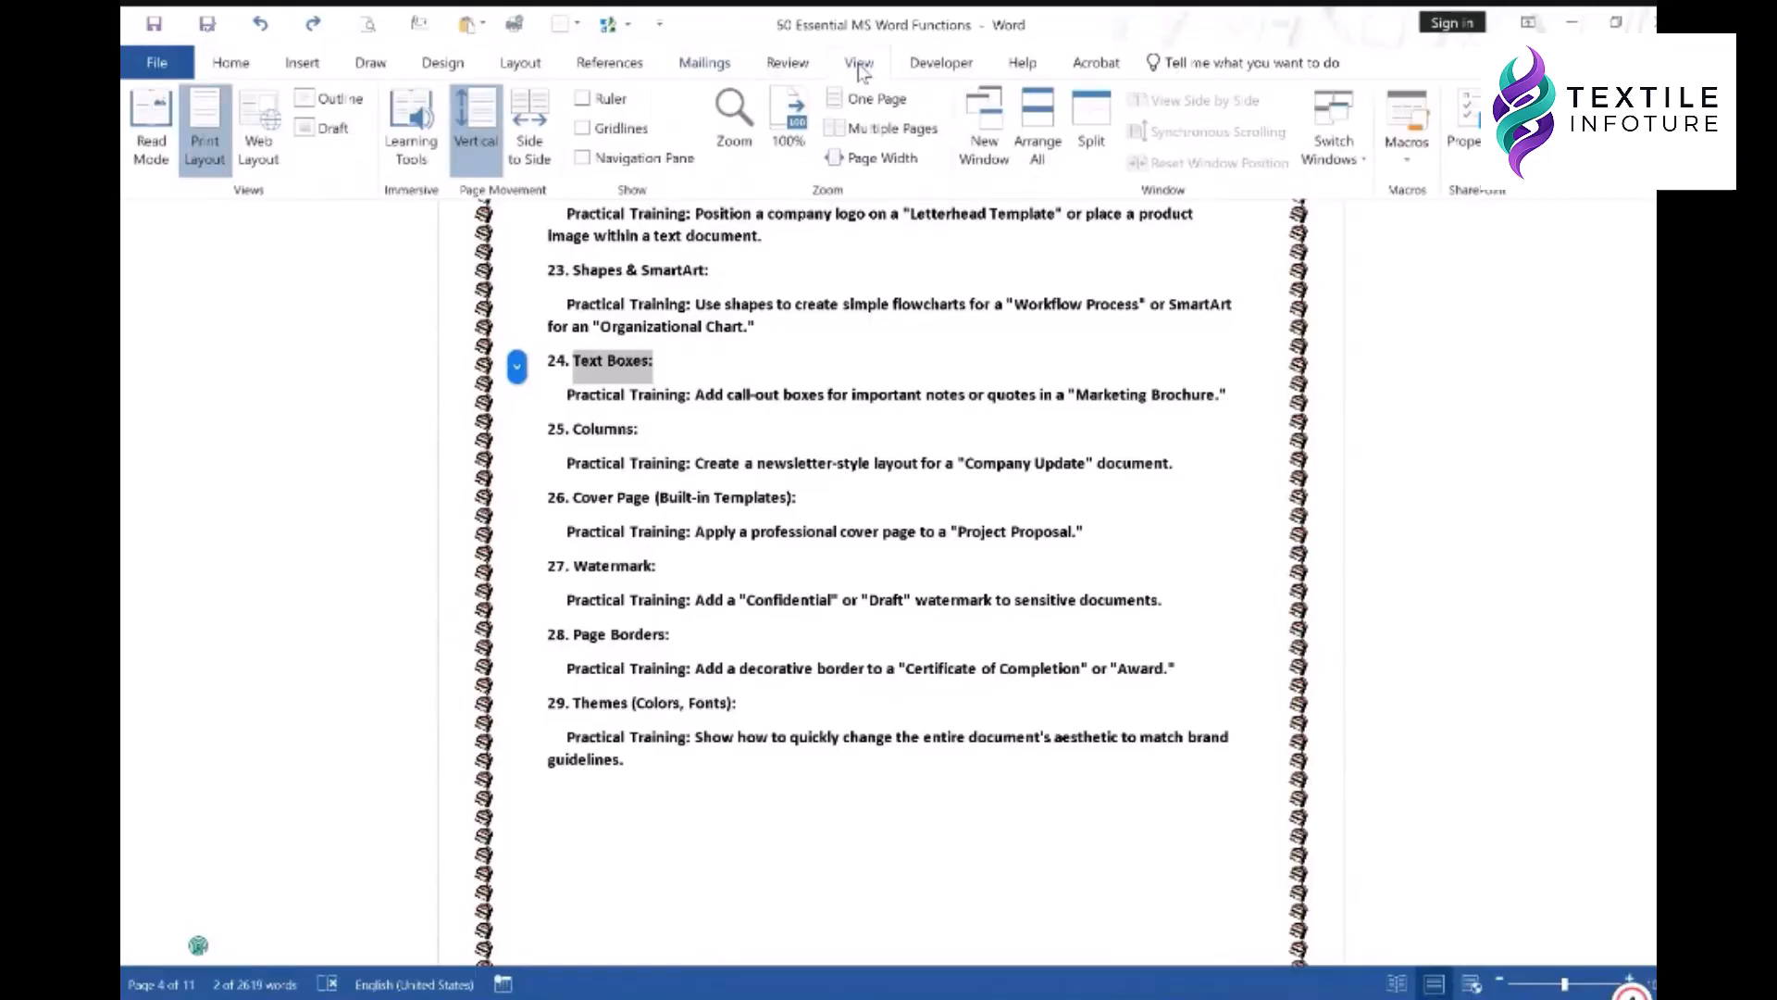
left_click(798, 73)
left_click(304, 65)
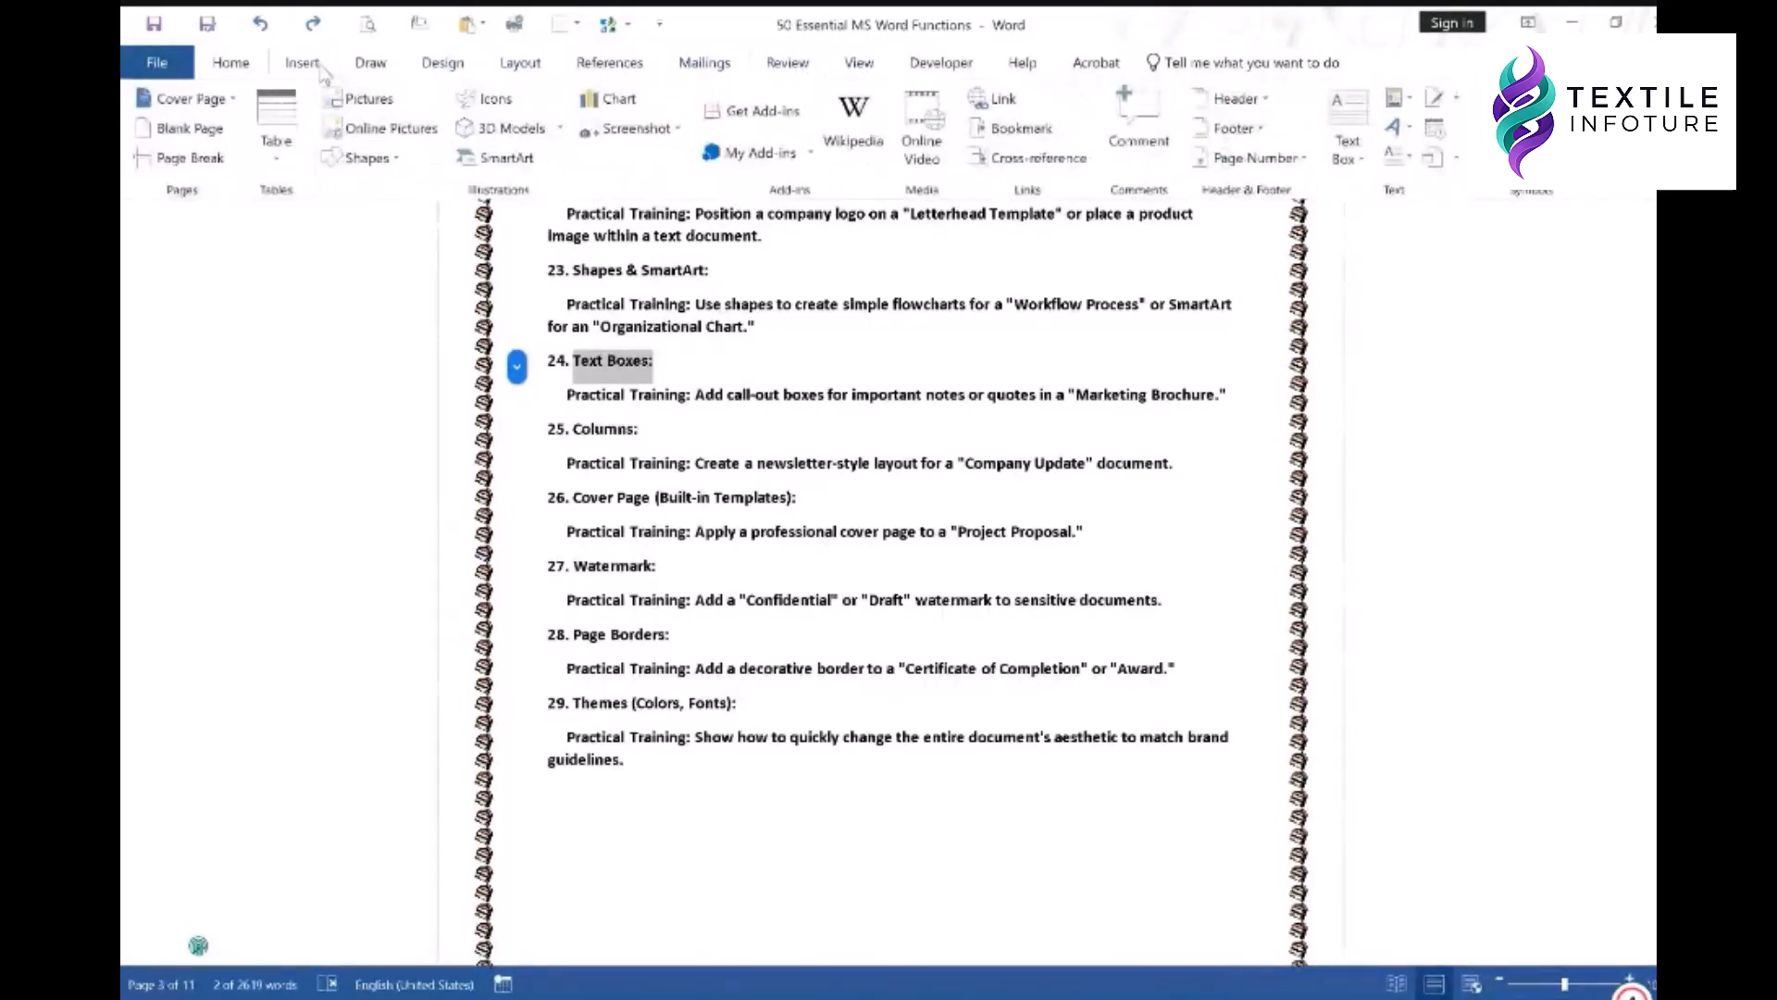
left_click(1018, 128)
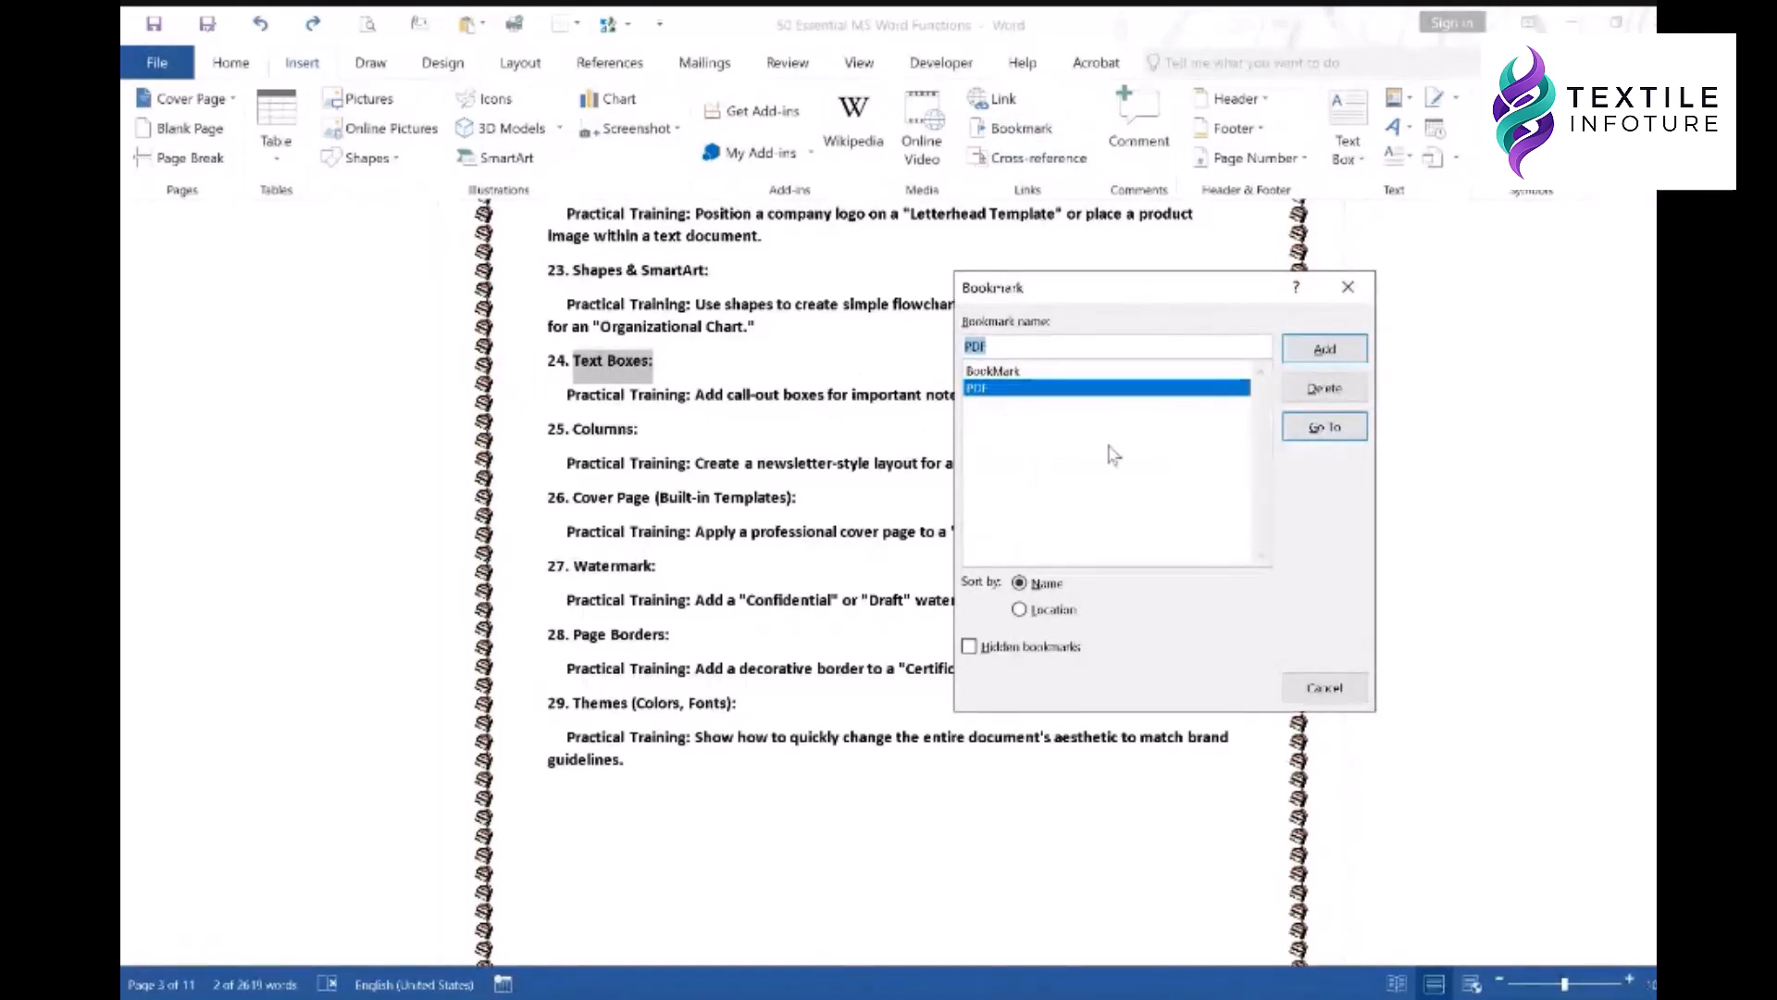
type("Text_")
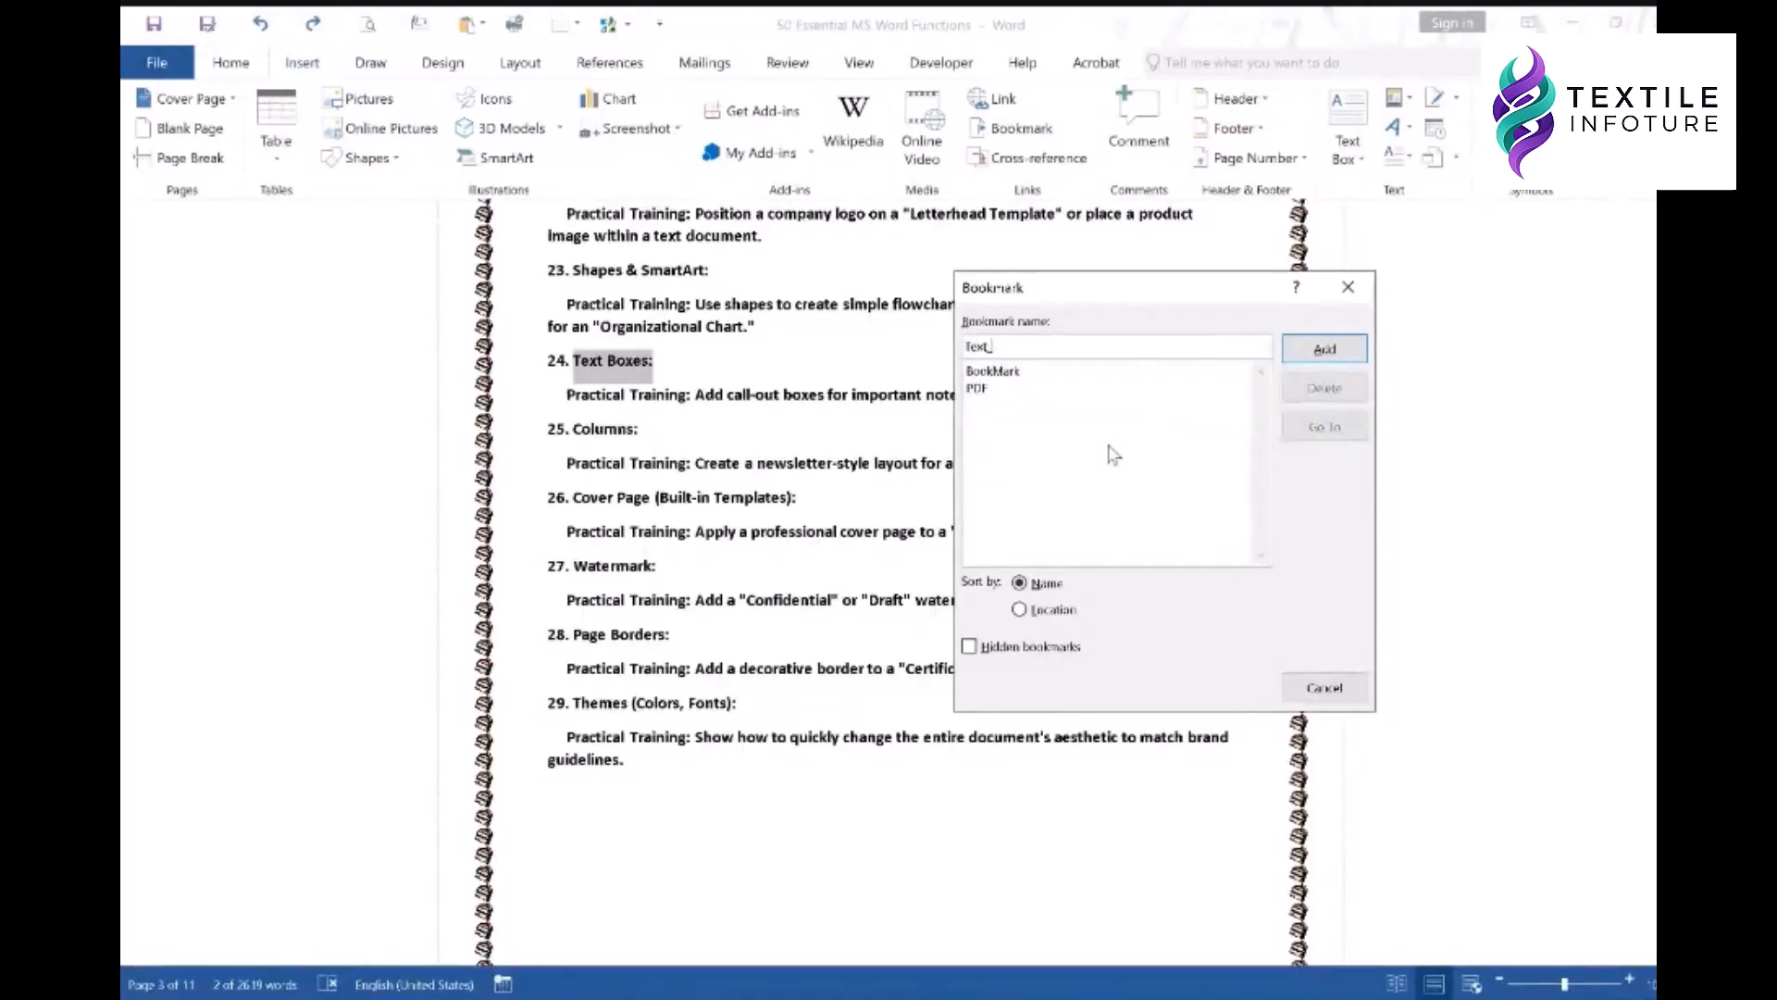
type("Box")
left_click(1319, 350)
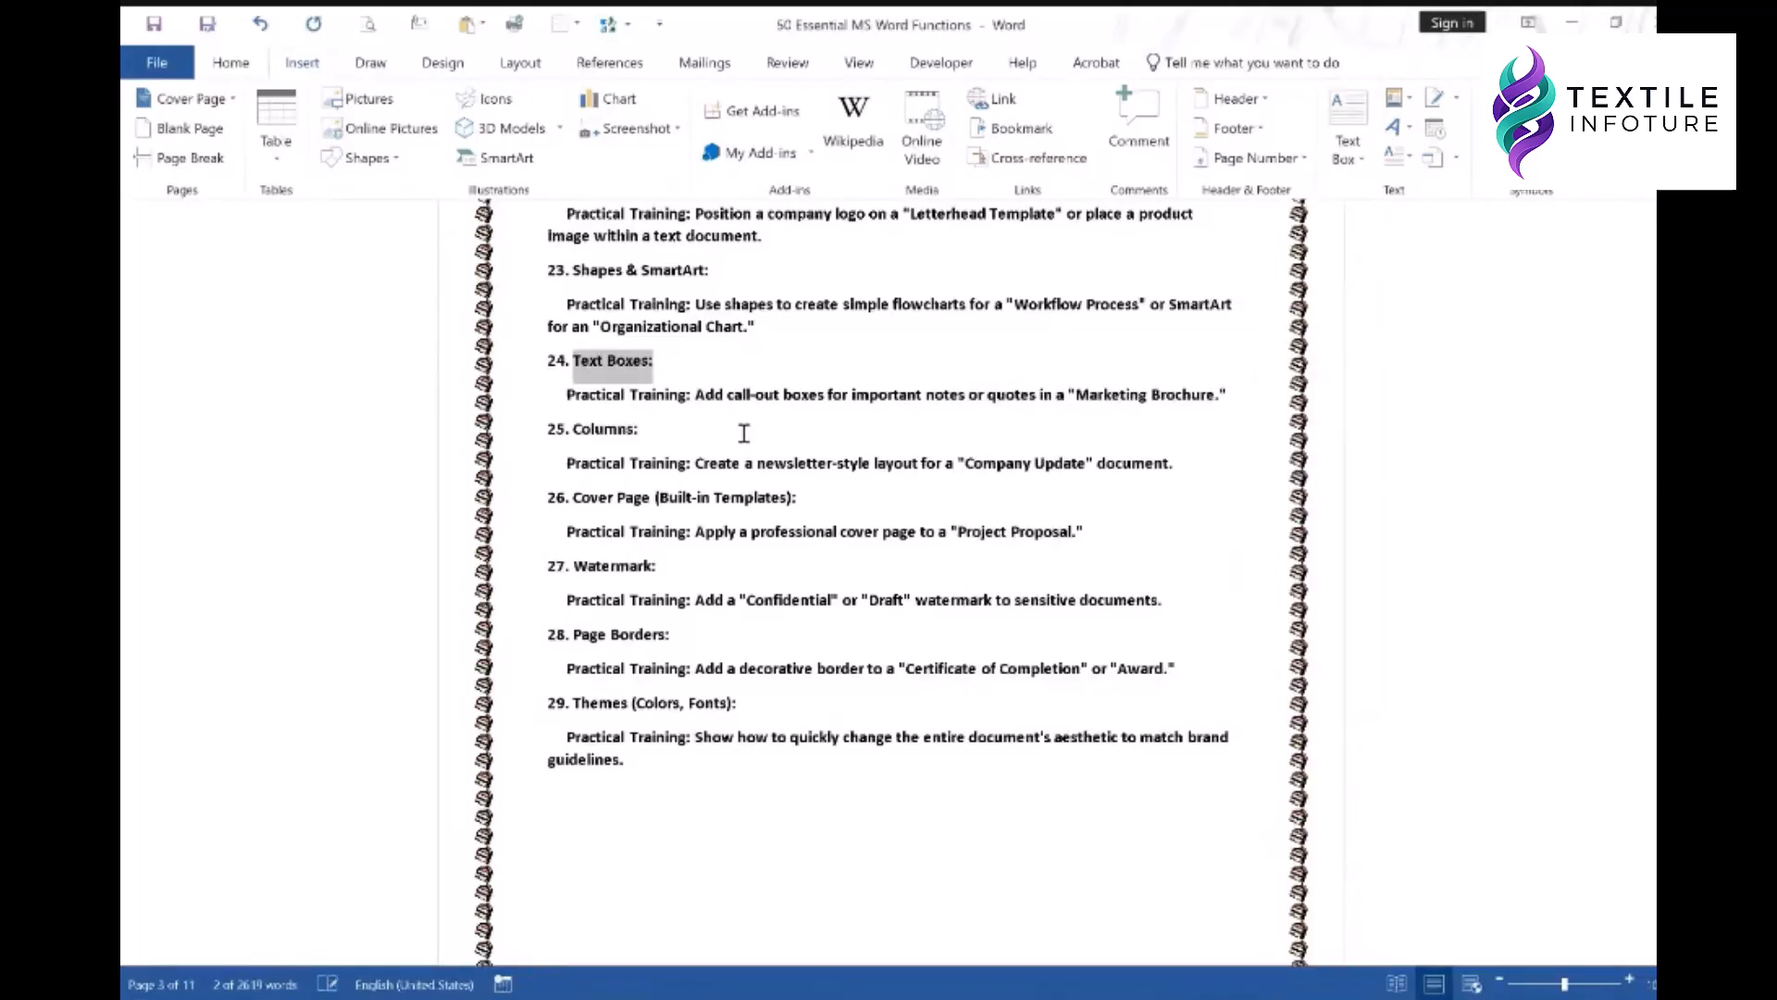
left_click(697, 436)
- Add a Page_Number bookmark on the item 18 Page Numbers heading
scroll(837, 368, "up", 15)
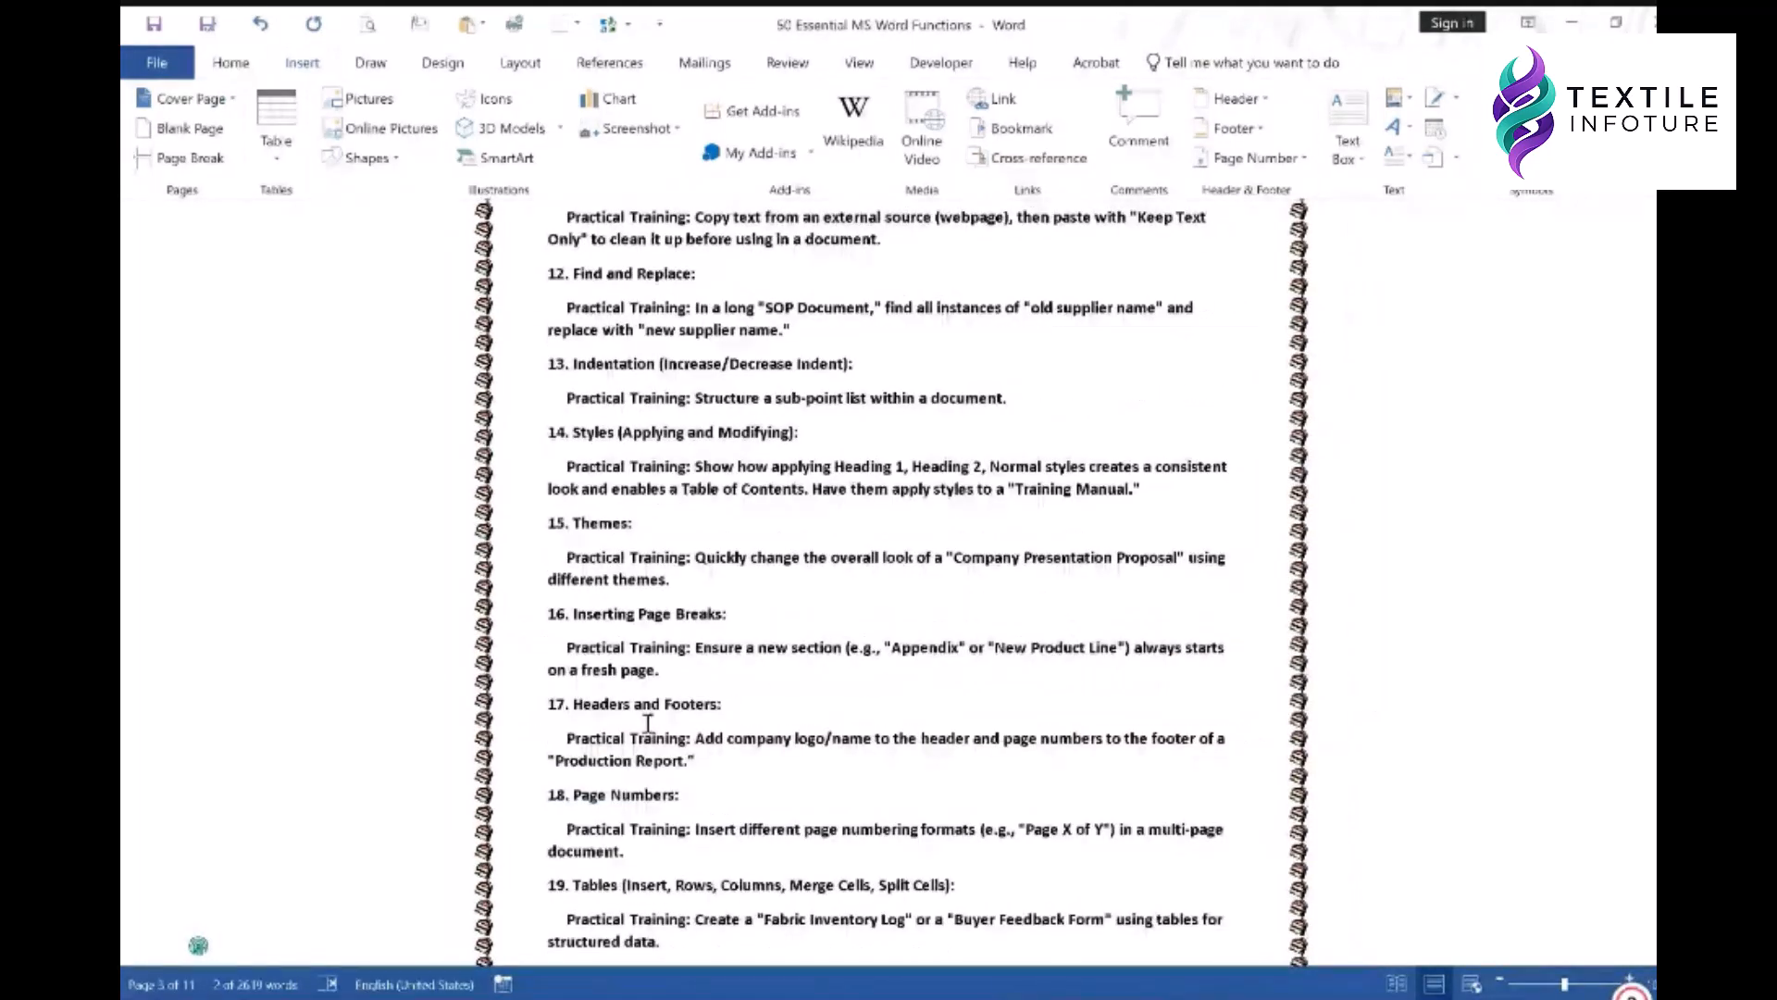
scroll(648, 723, "down", 2)
double_click(585, 684)
left_click_drag(639, 686, 673, 685)
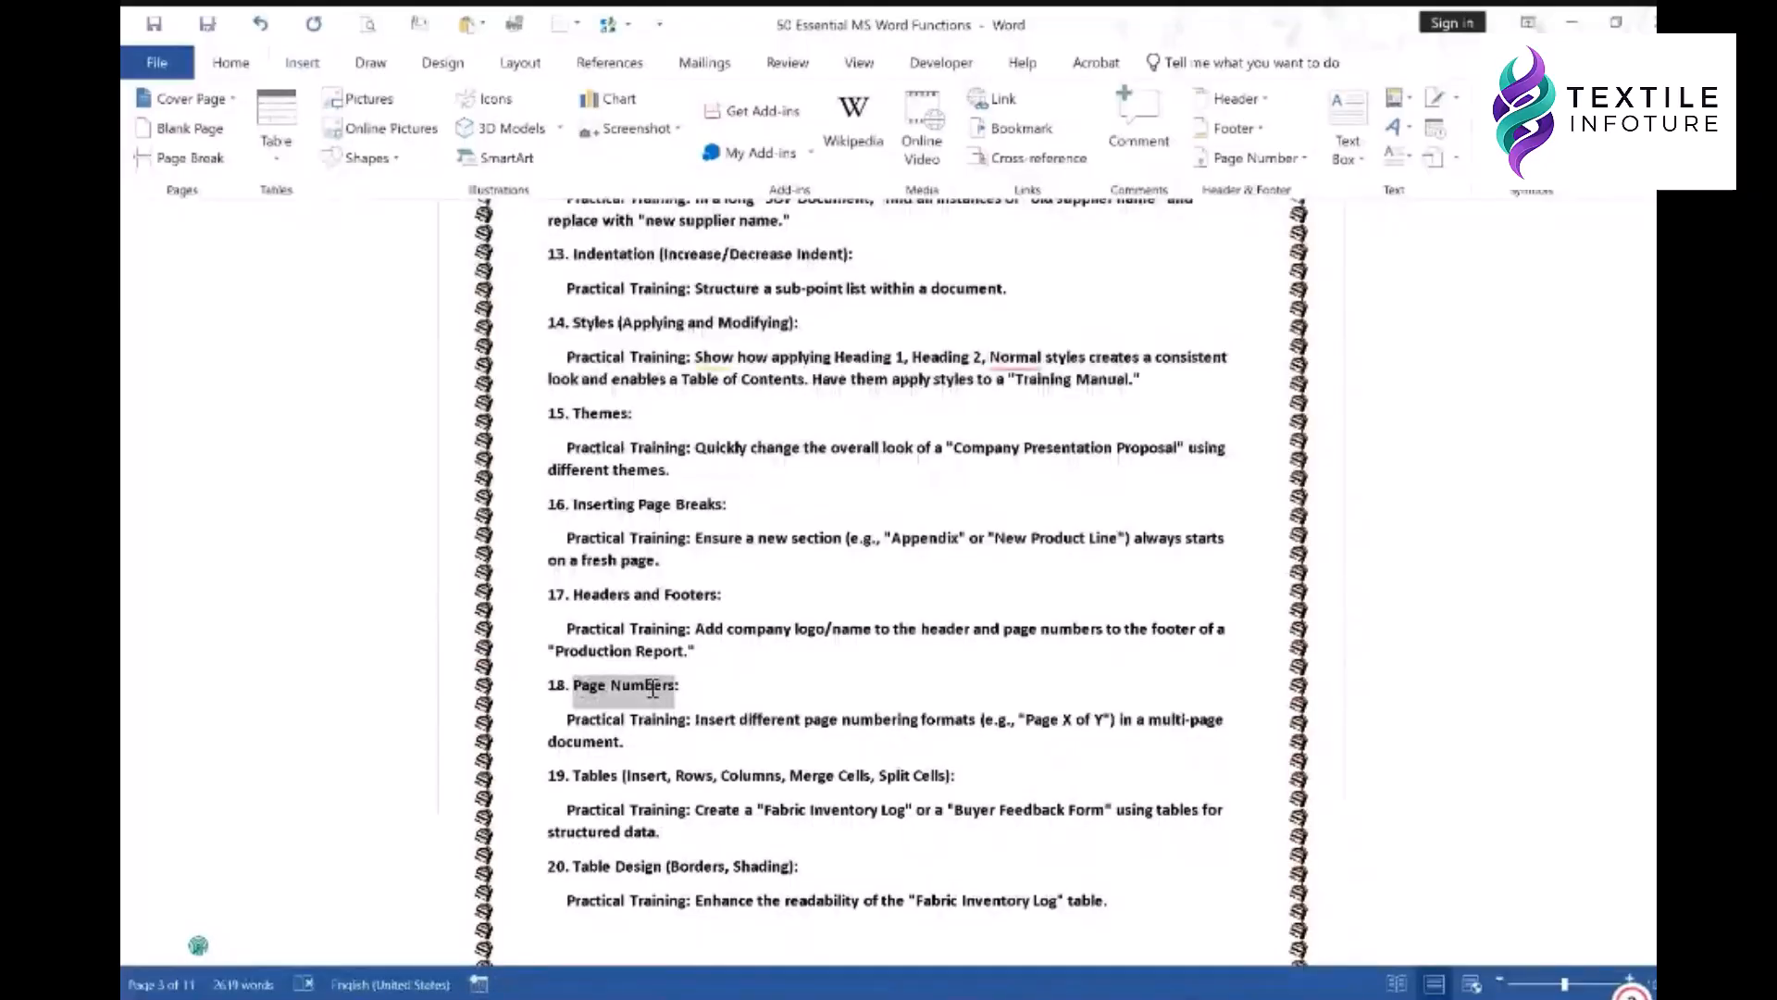
left_click(1017, 129)
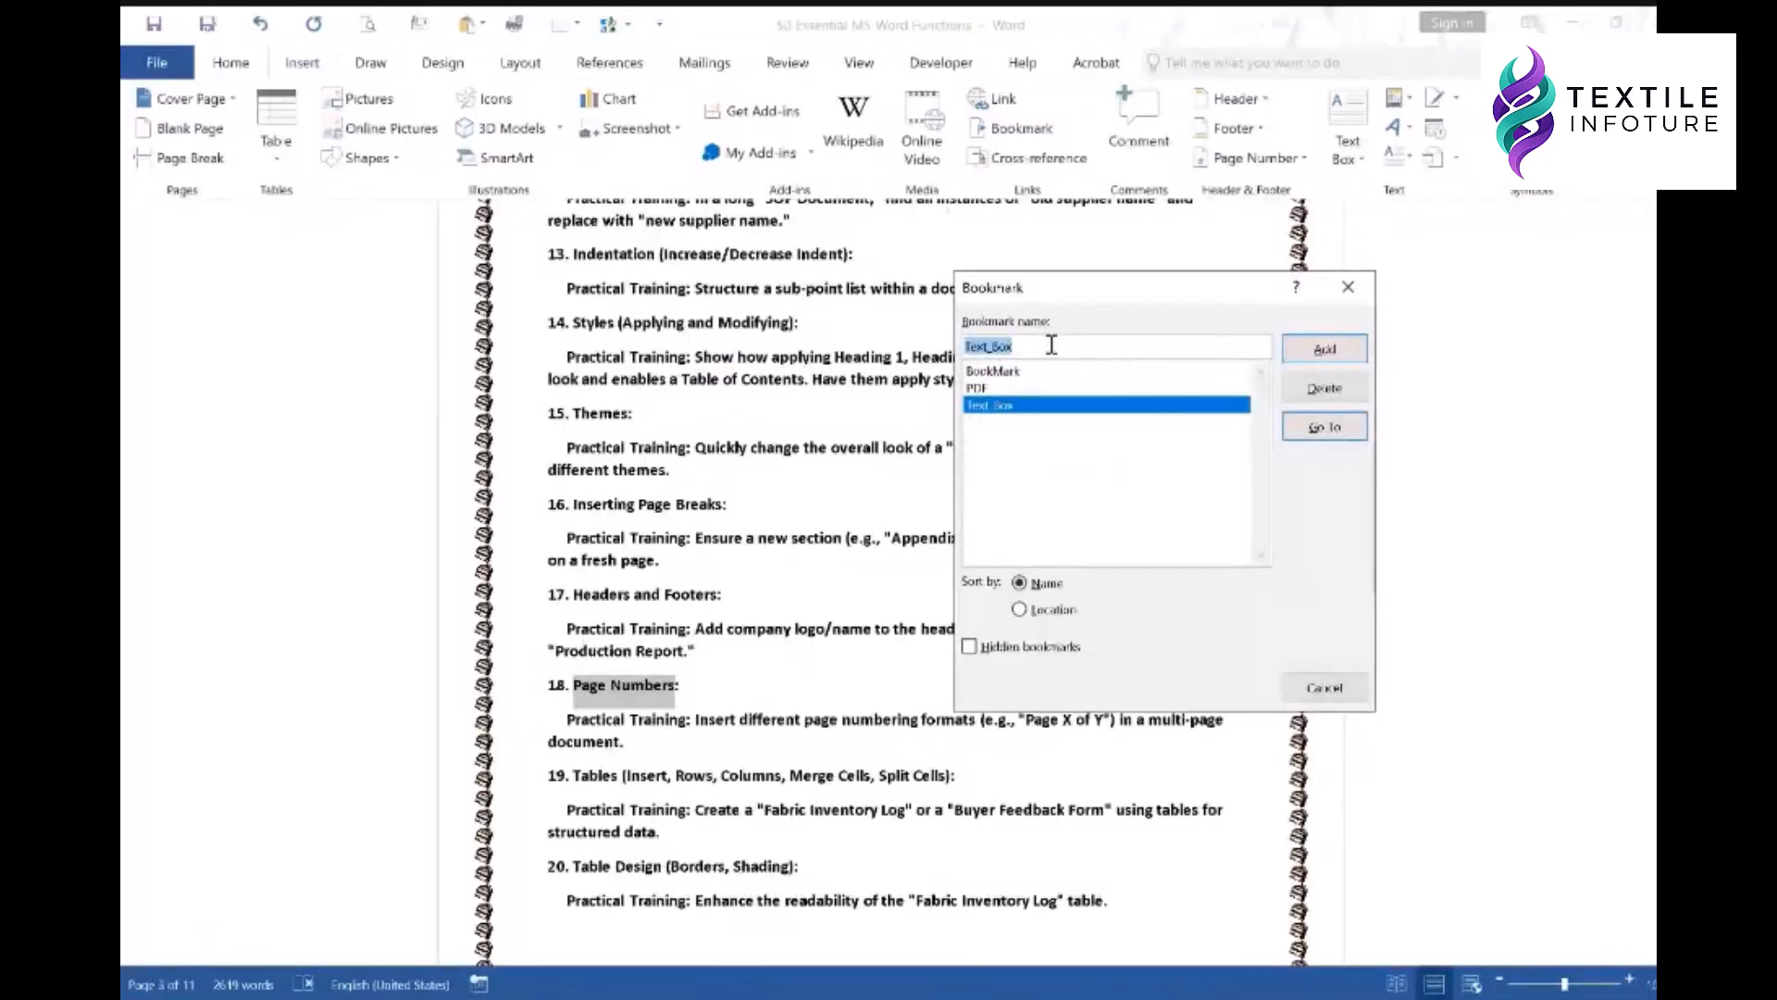
type("Pag")
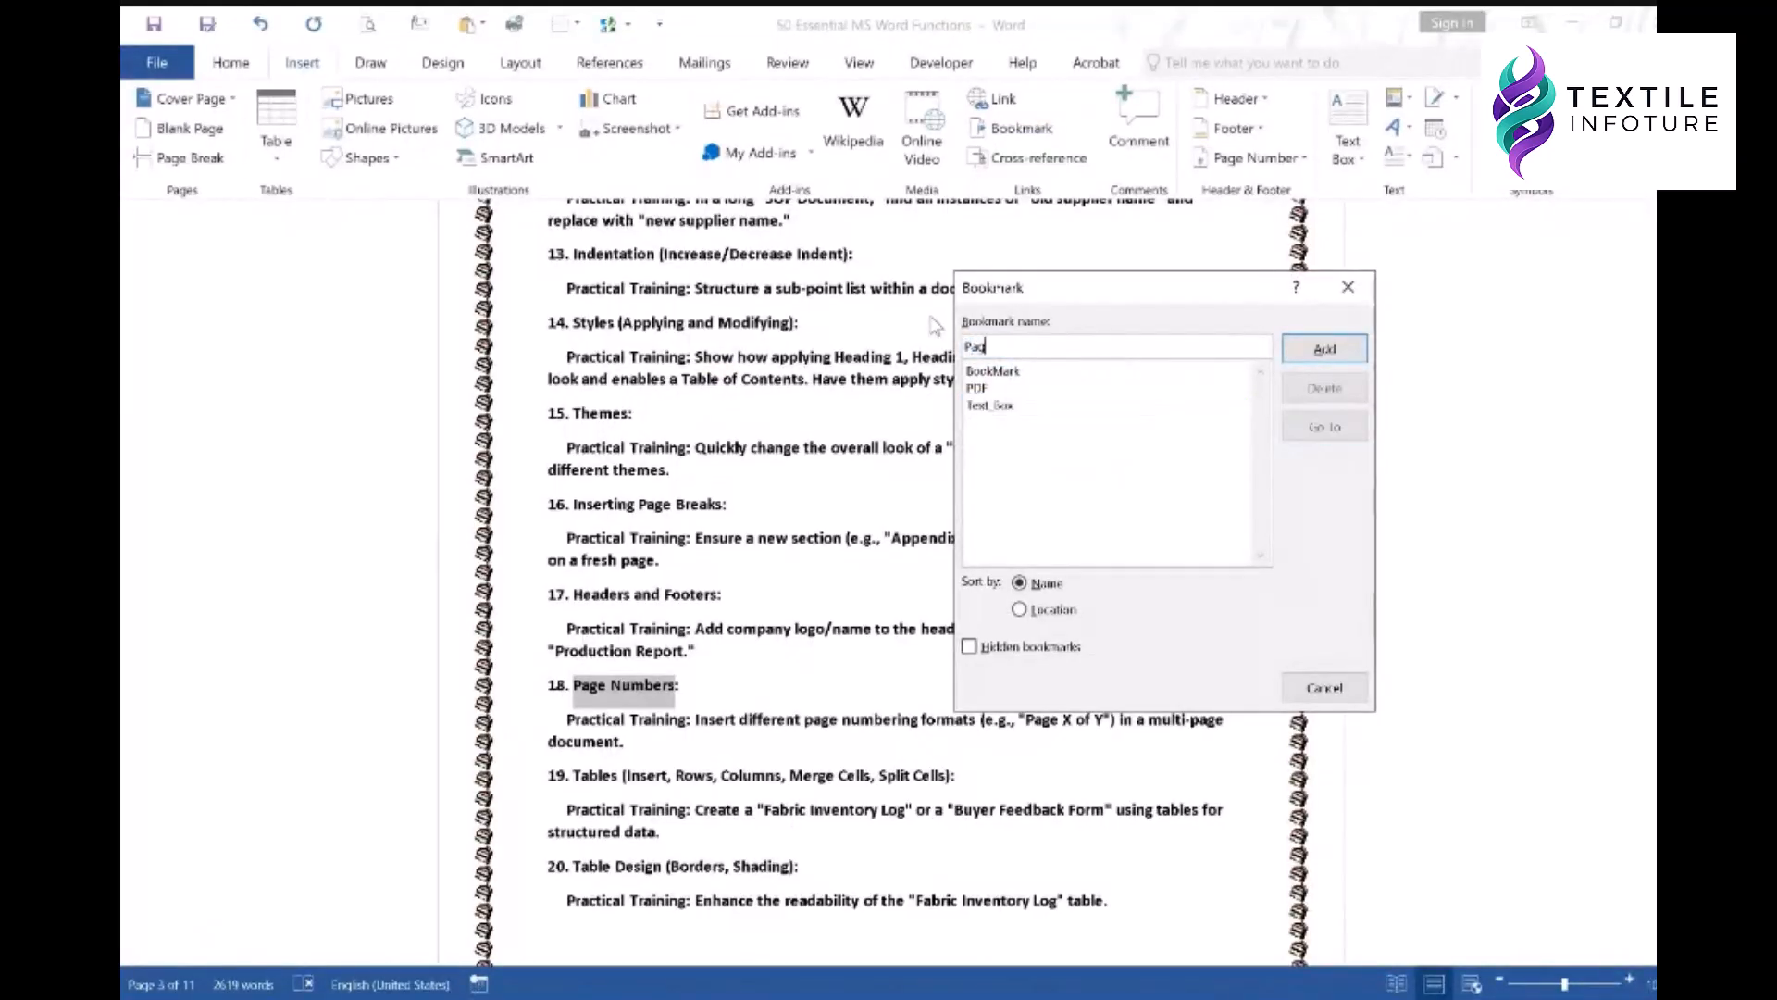
type("e_Number")
left_click(1339, 348)
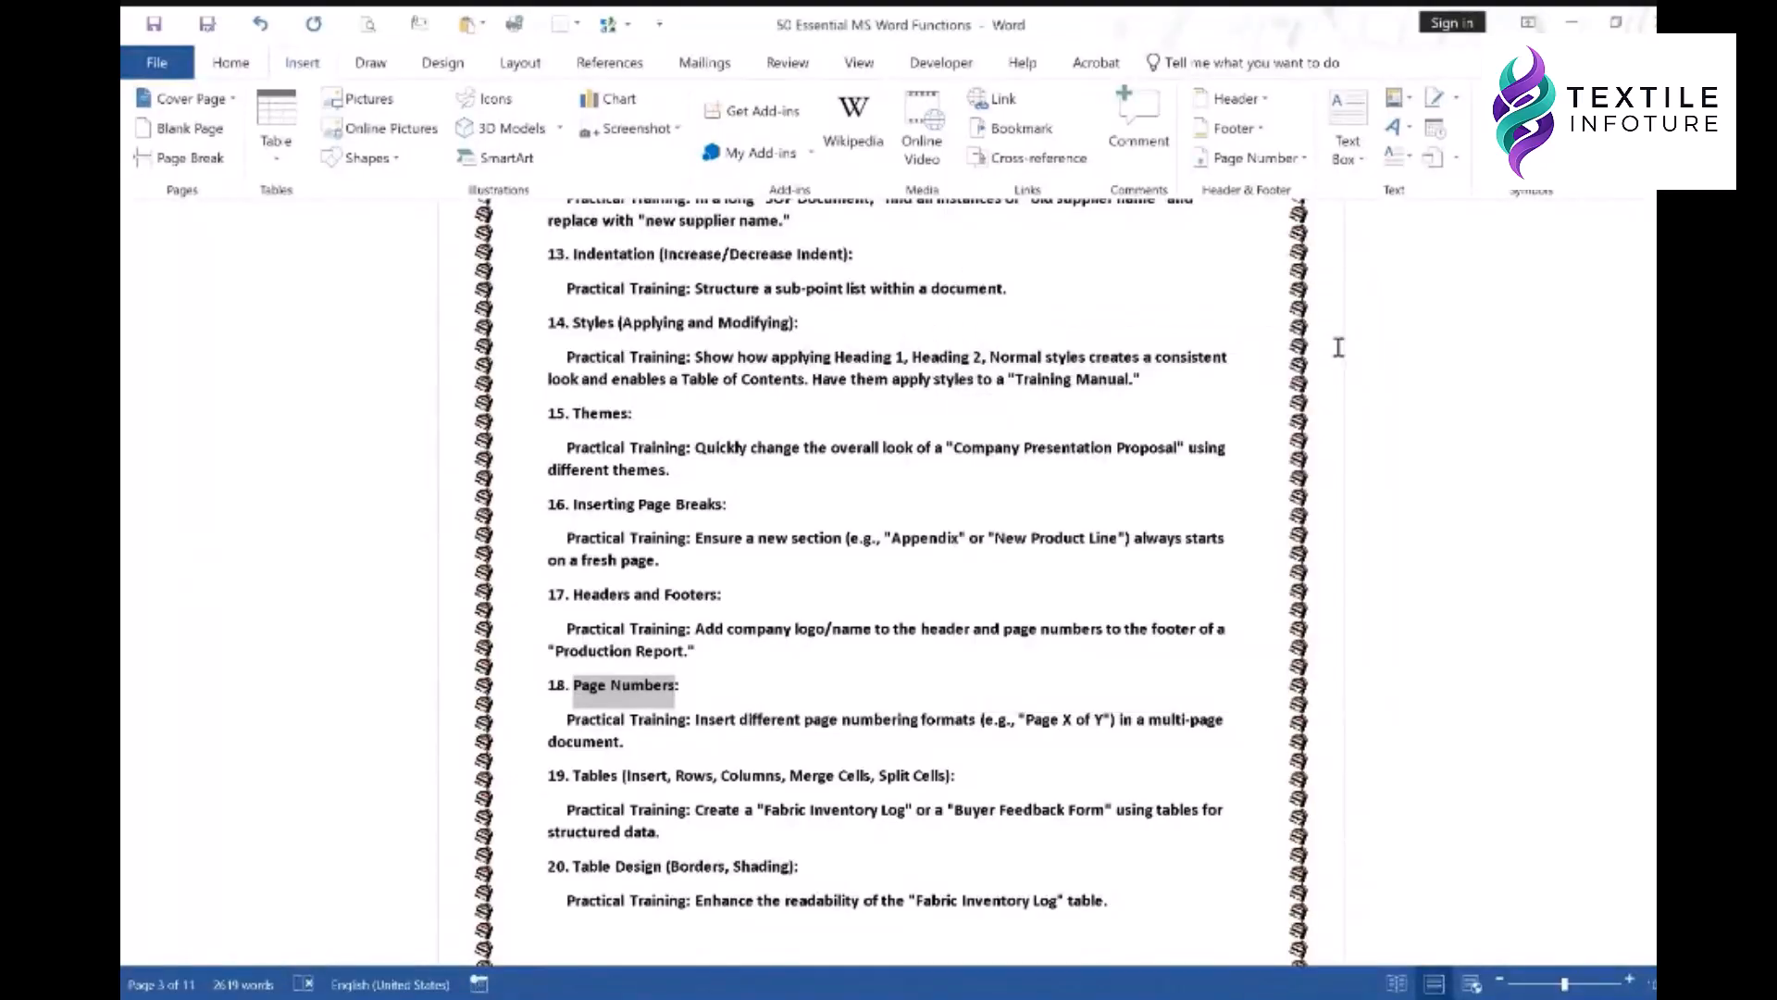
left_click(765, 630)
- Scroll to the top and place the cursor below the Module 1 heading
scroll(934, 486, "up", 2)
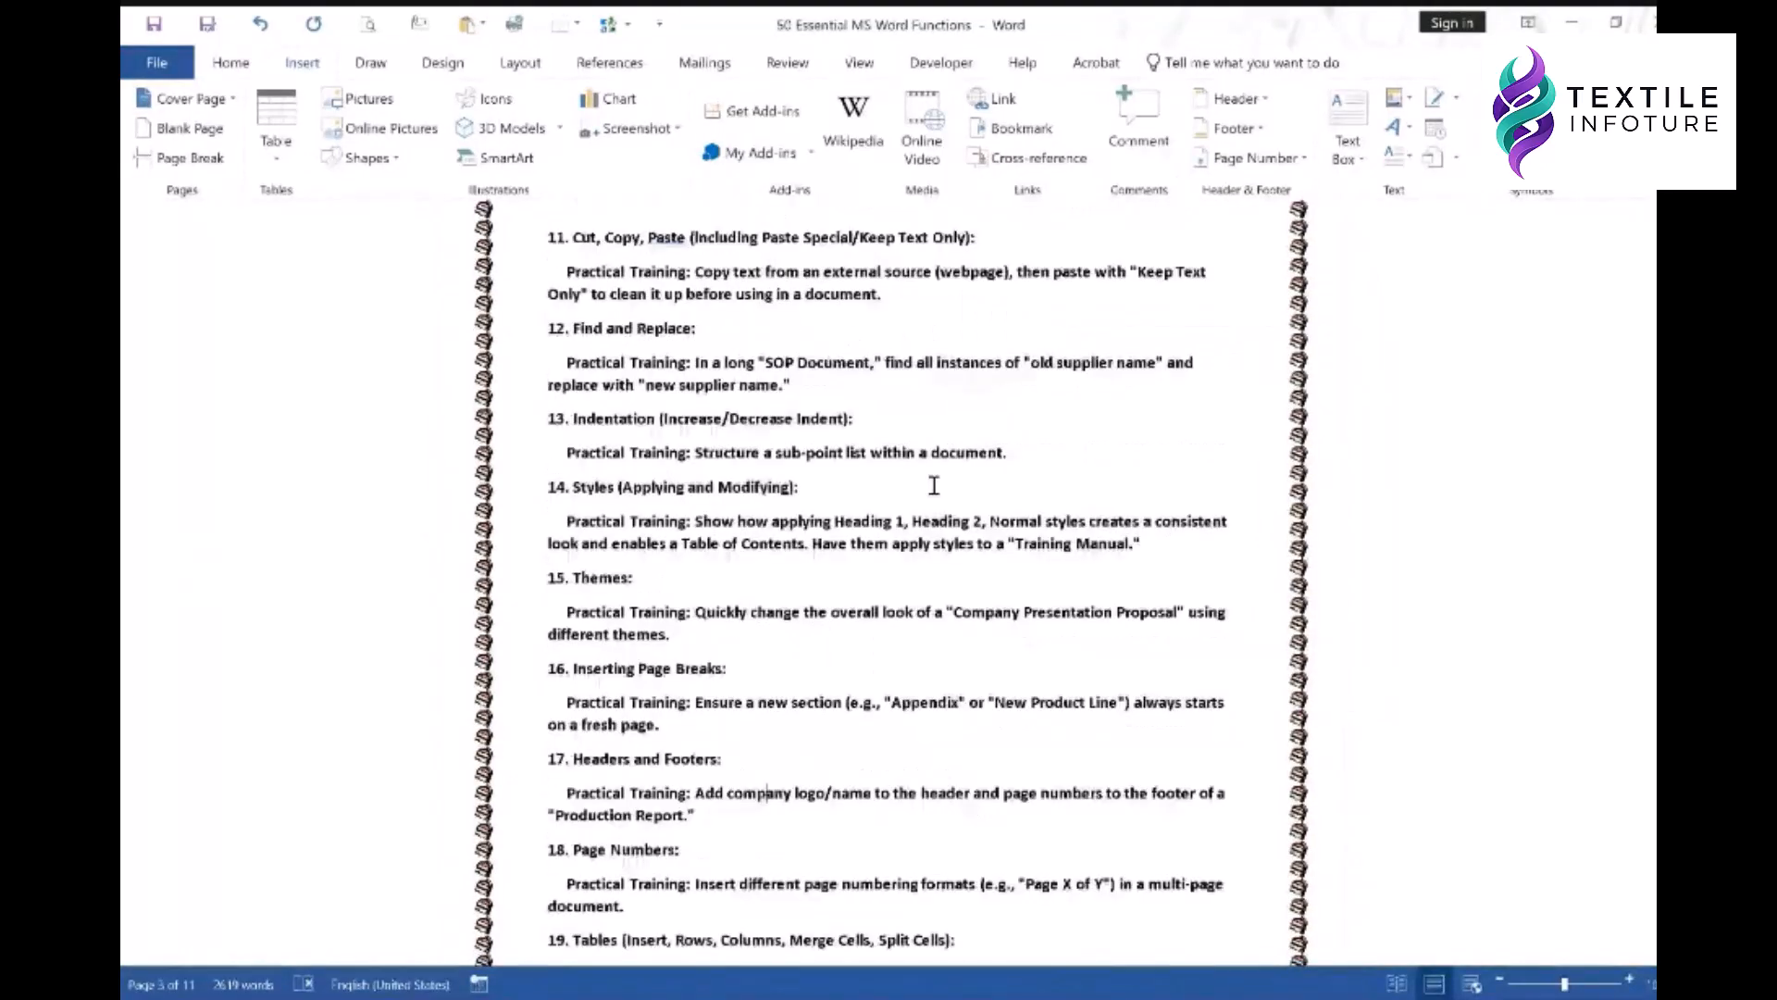
scroll(934, 485, "up", 8)
scroll(890, 574, "up", 9)
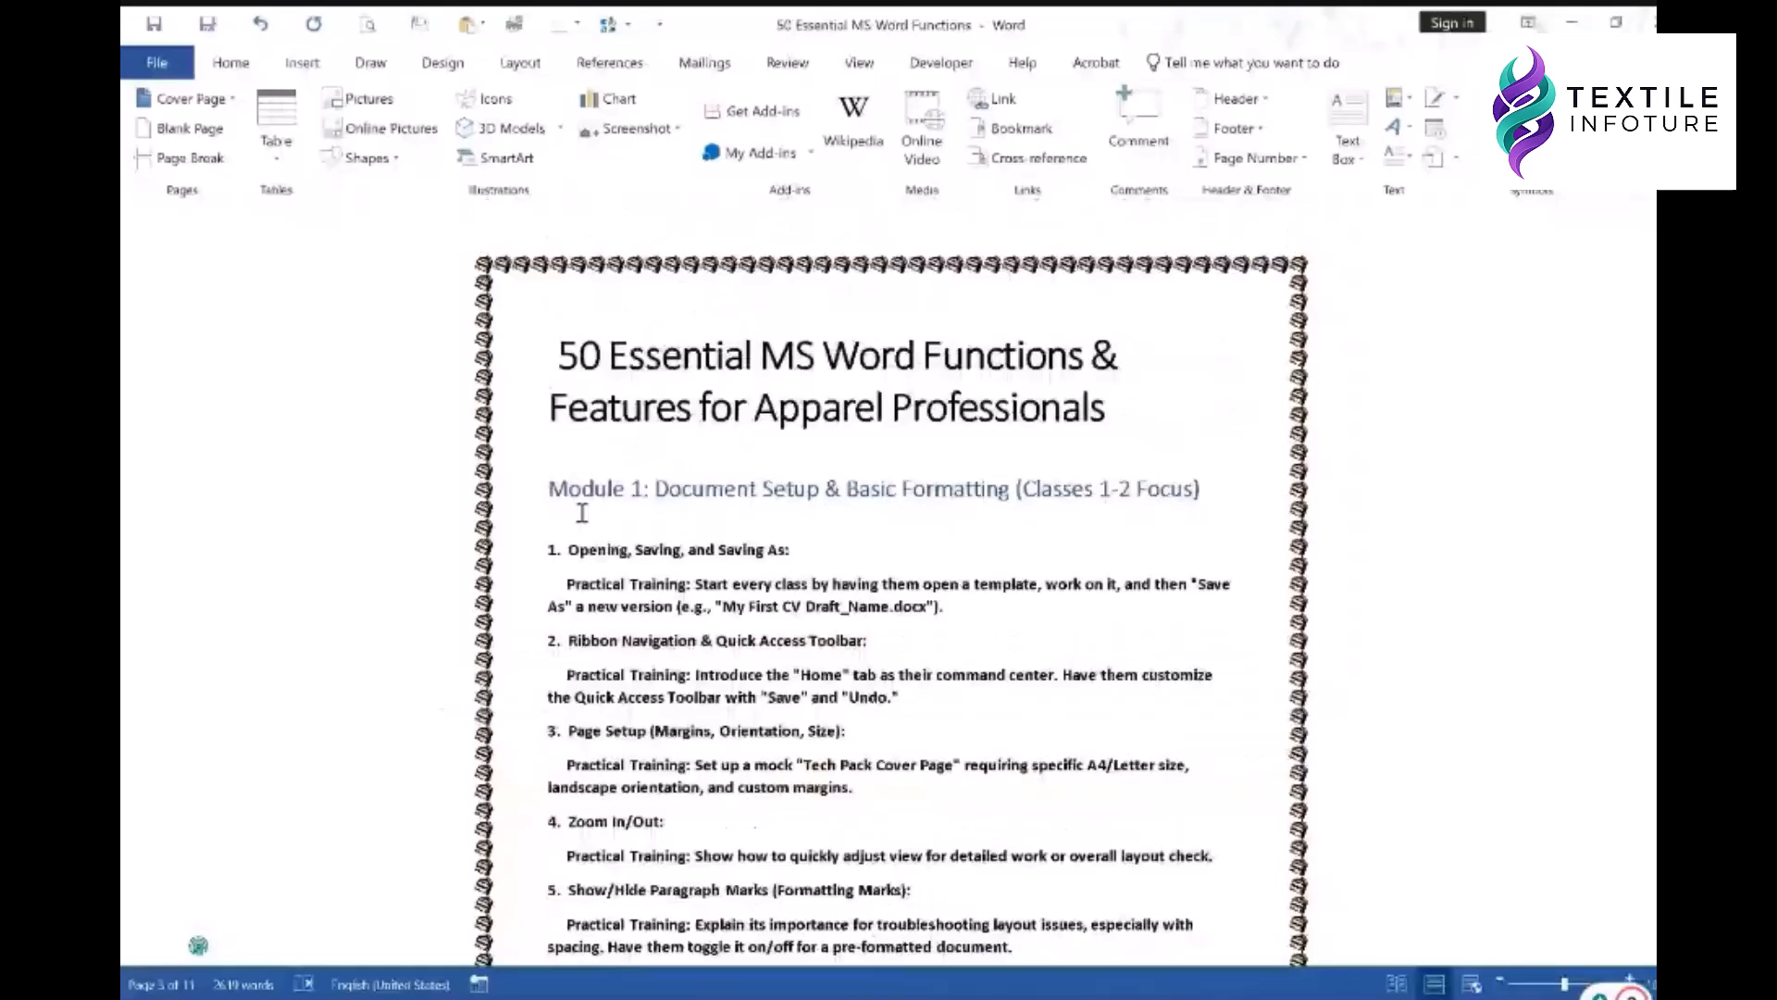
left_click(583, 514)
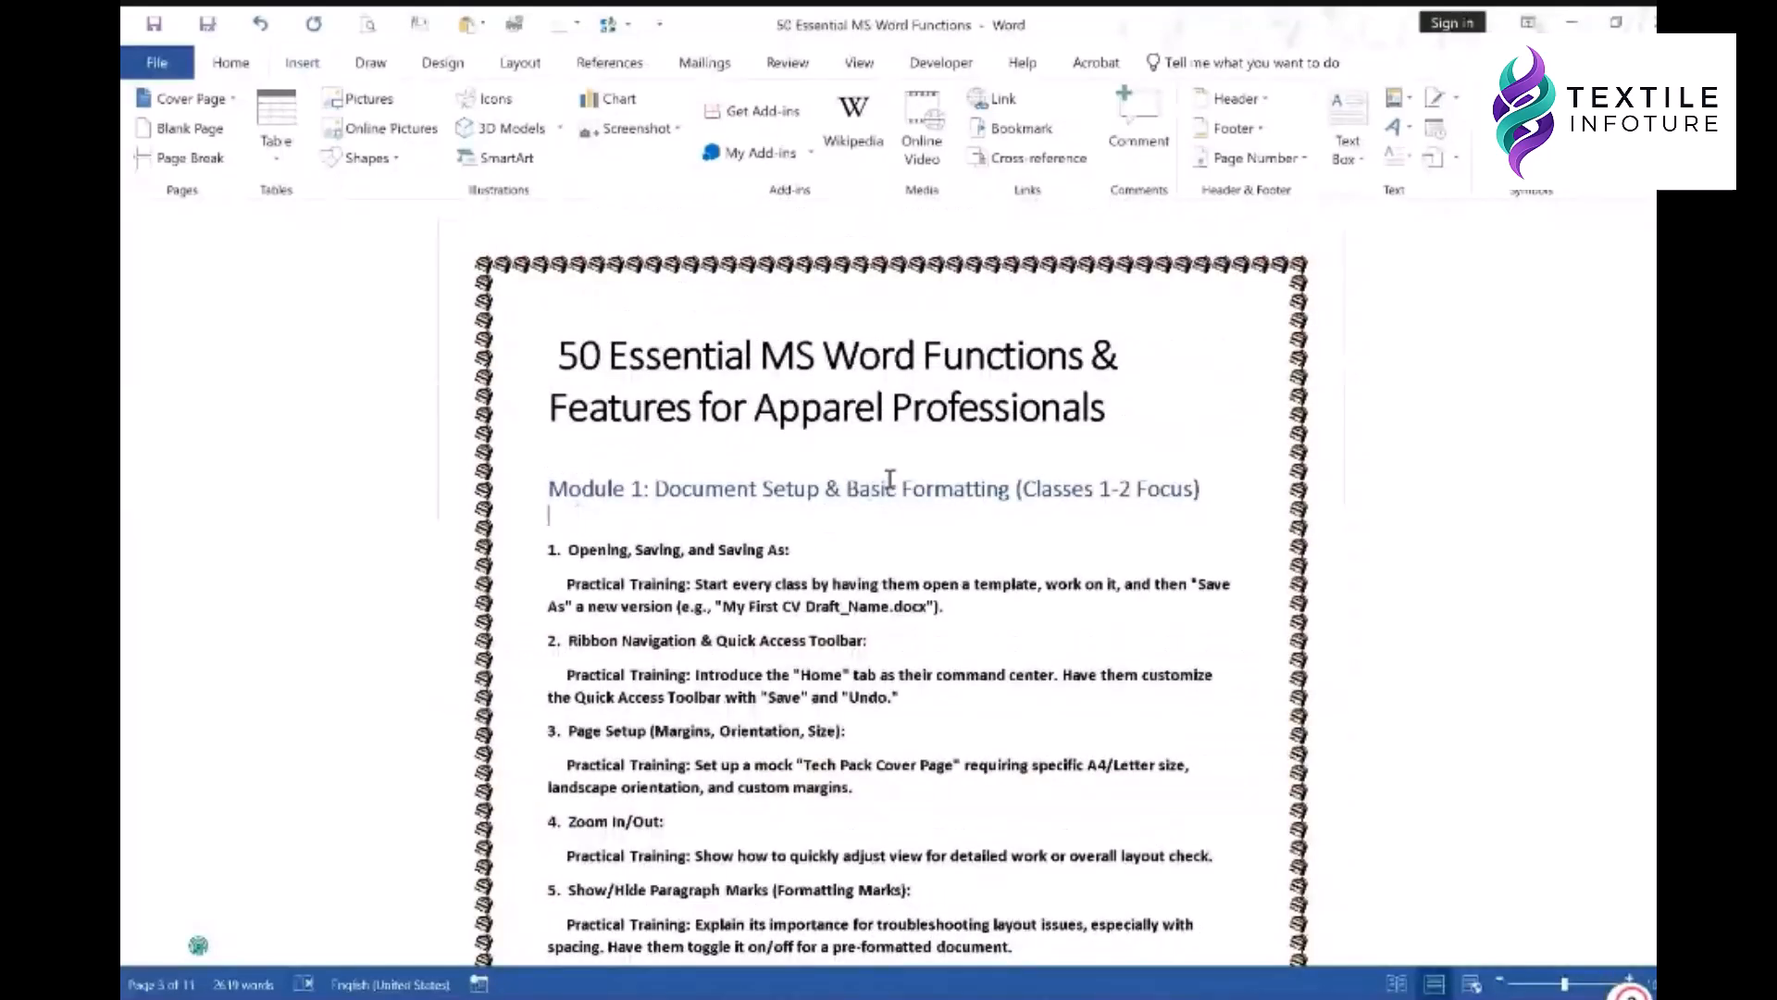
- Go to each bookmark in turn: Text_Box (24), Page_Number (18), PDF (49), BookMark (40)
left_click(1018, 128)
left_click(998, 389)
left_click(997, 372)
left_click(998, 389)
left_click(990, 406)
left_click(991, 424)
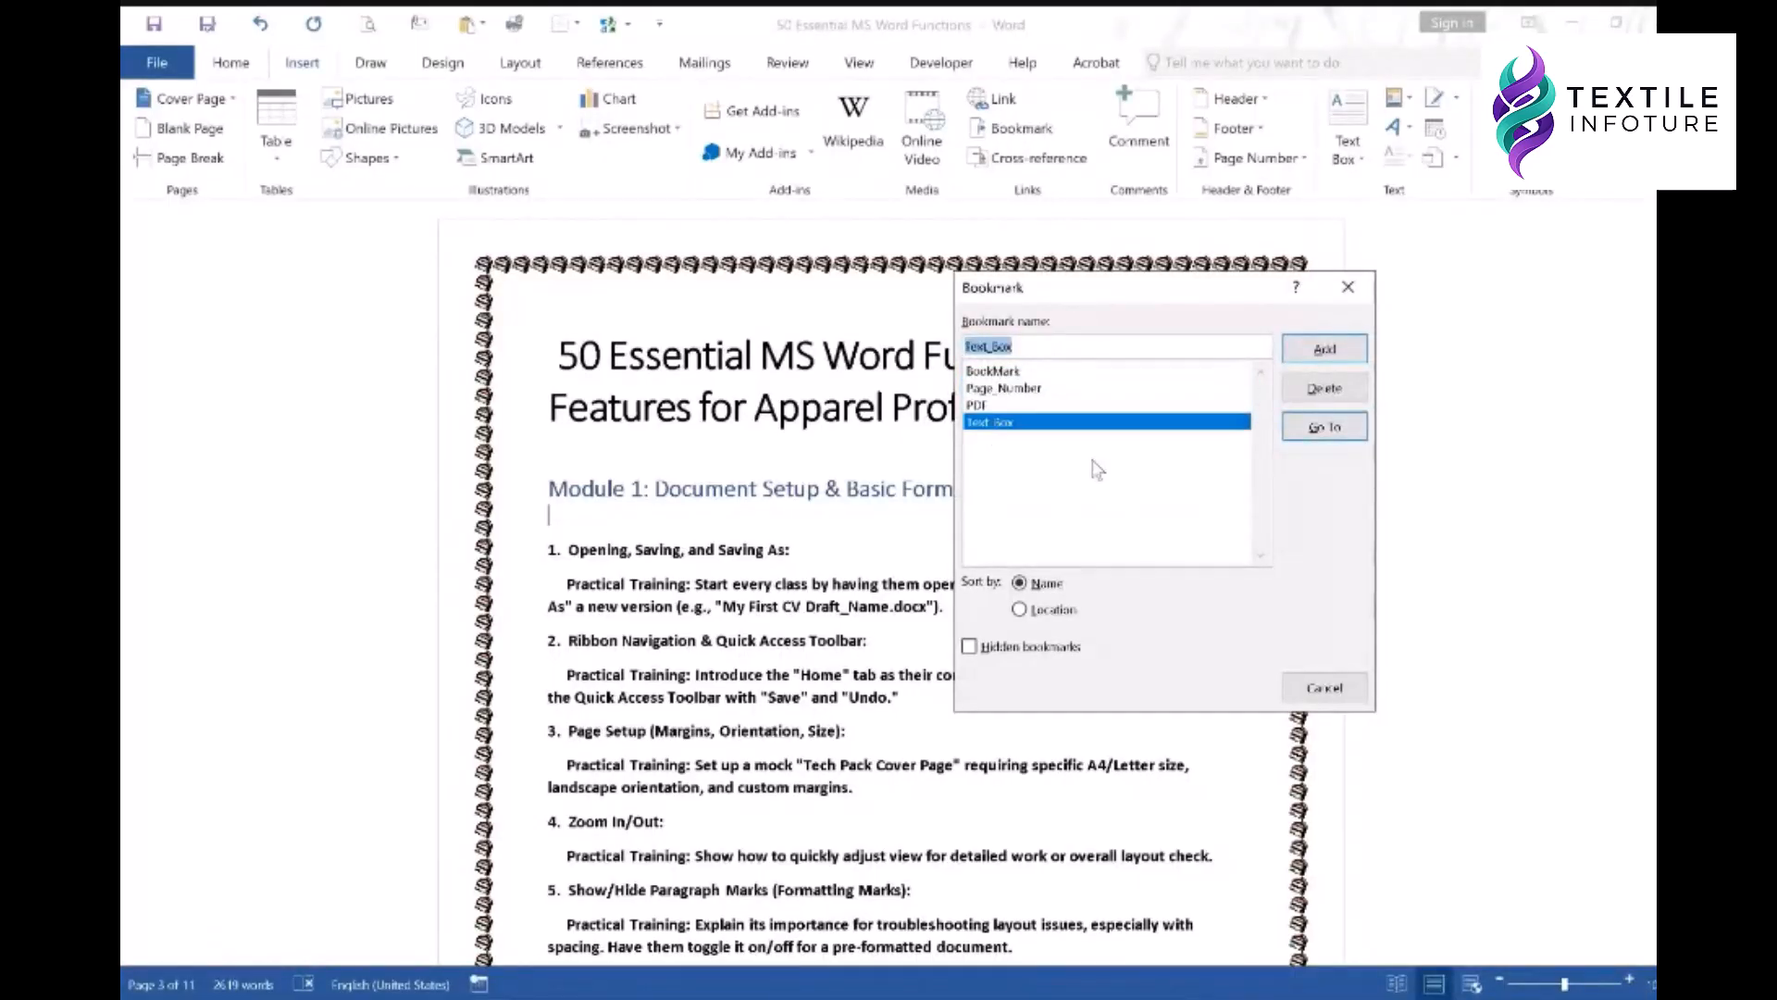
double_click(989, 424)
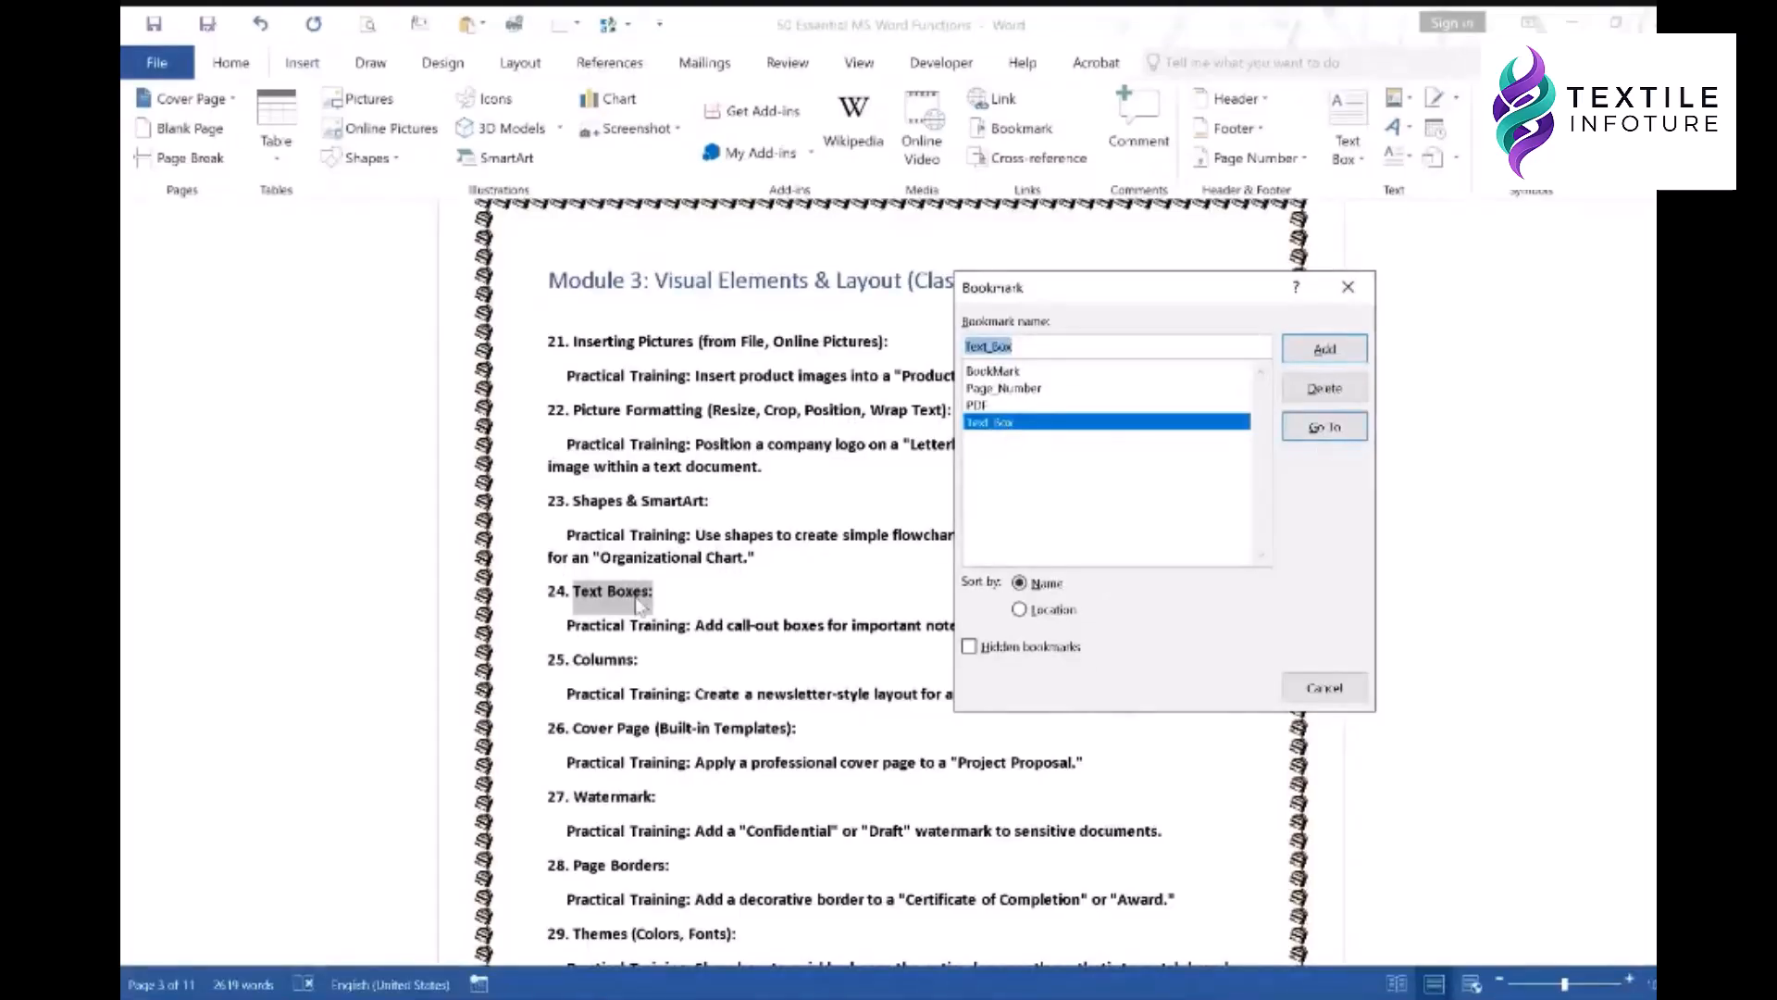
left_click(1000, 390)
left_click(1291, 428)
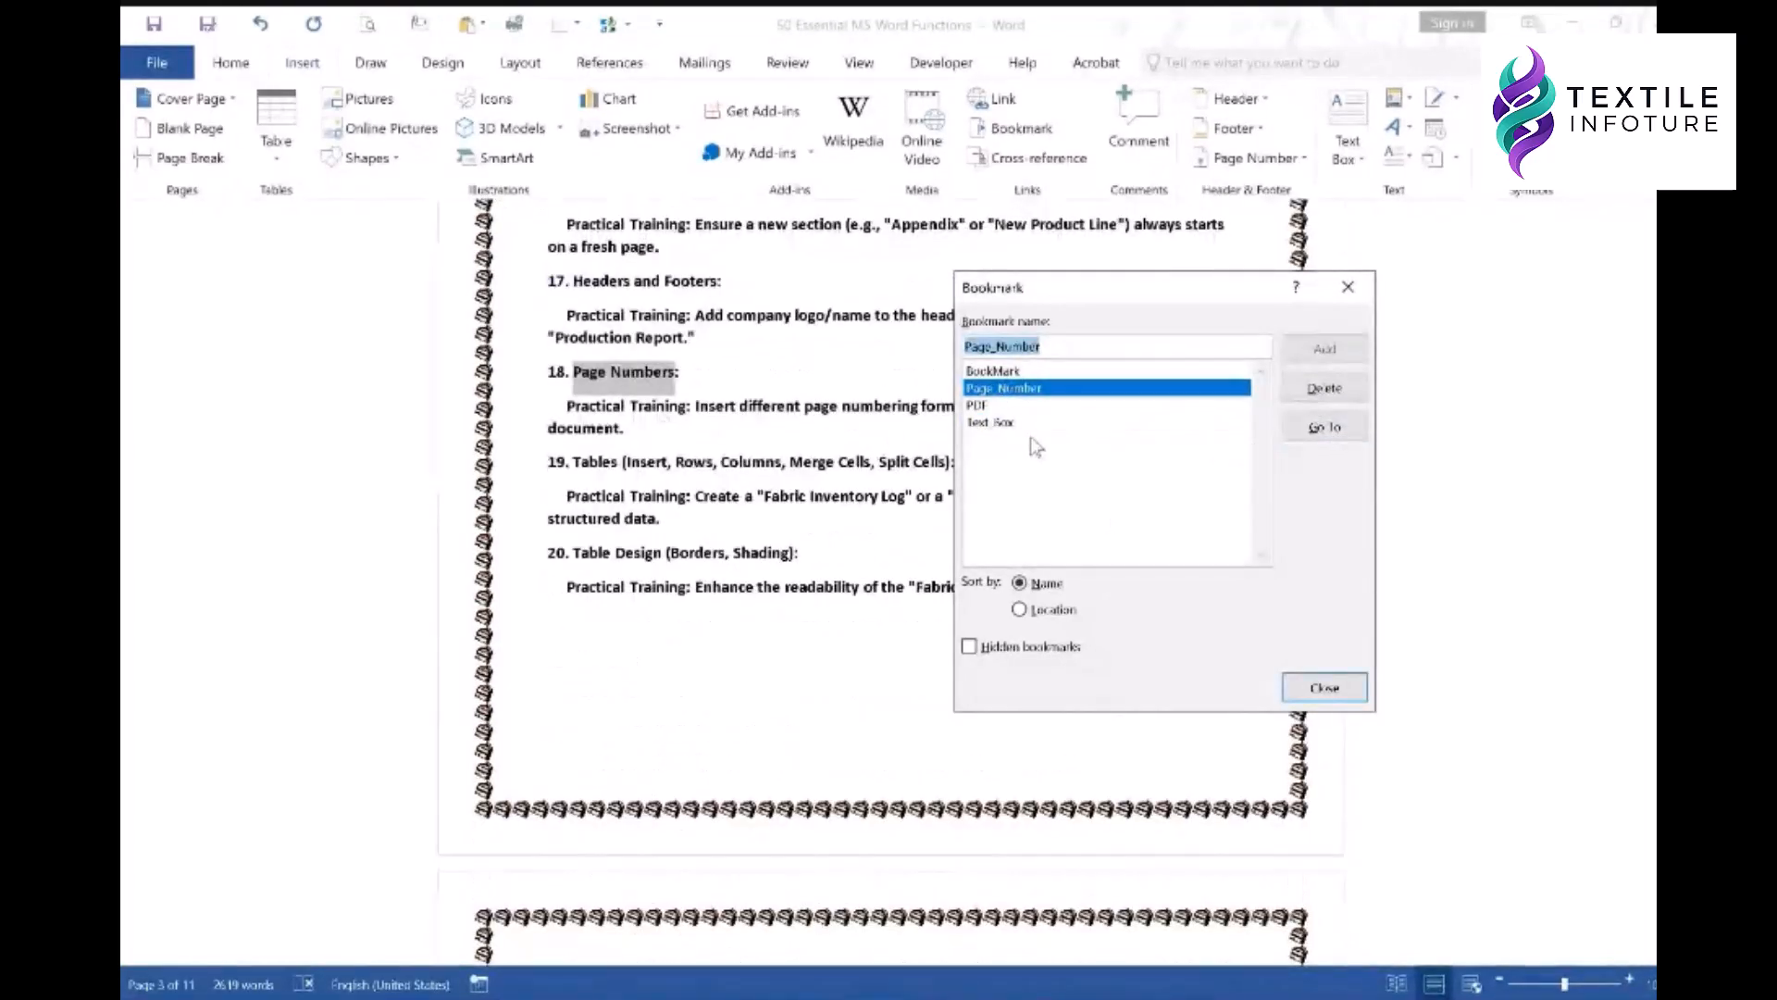
left_click(985, 407)
left_click(1322, 433)
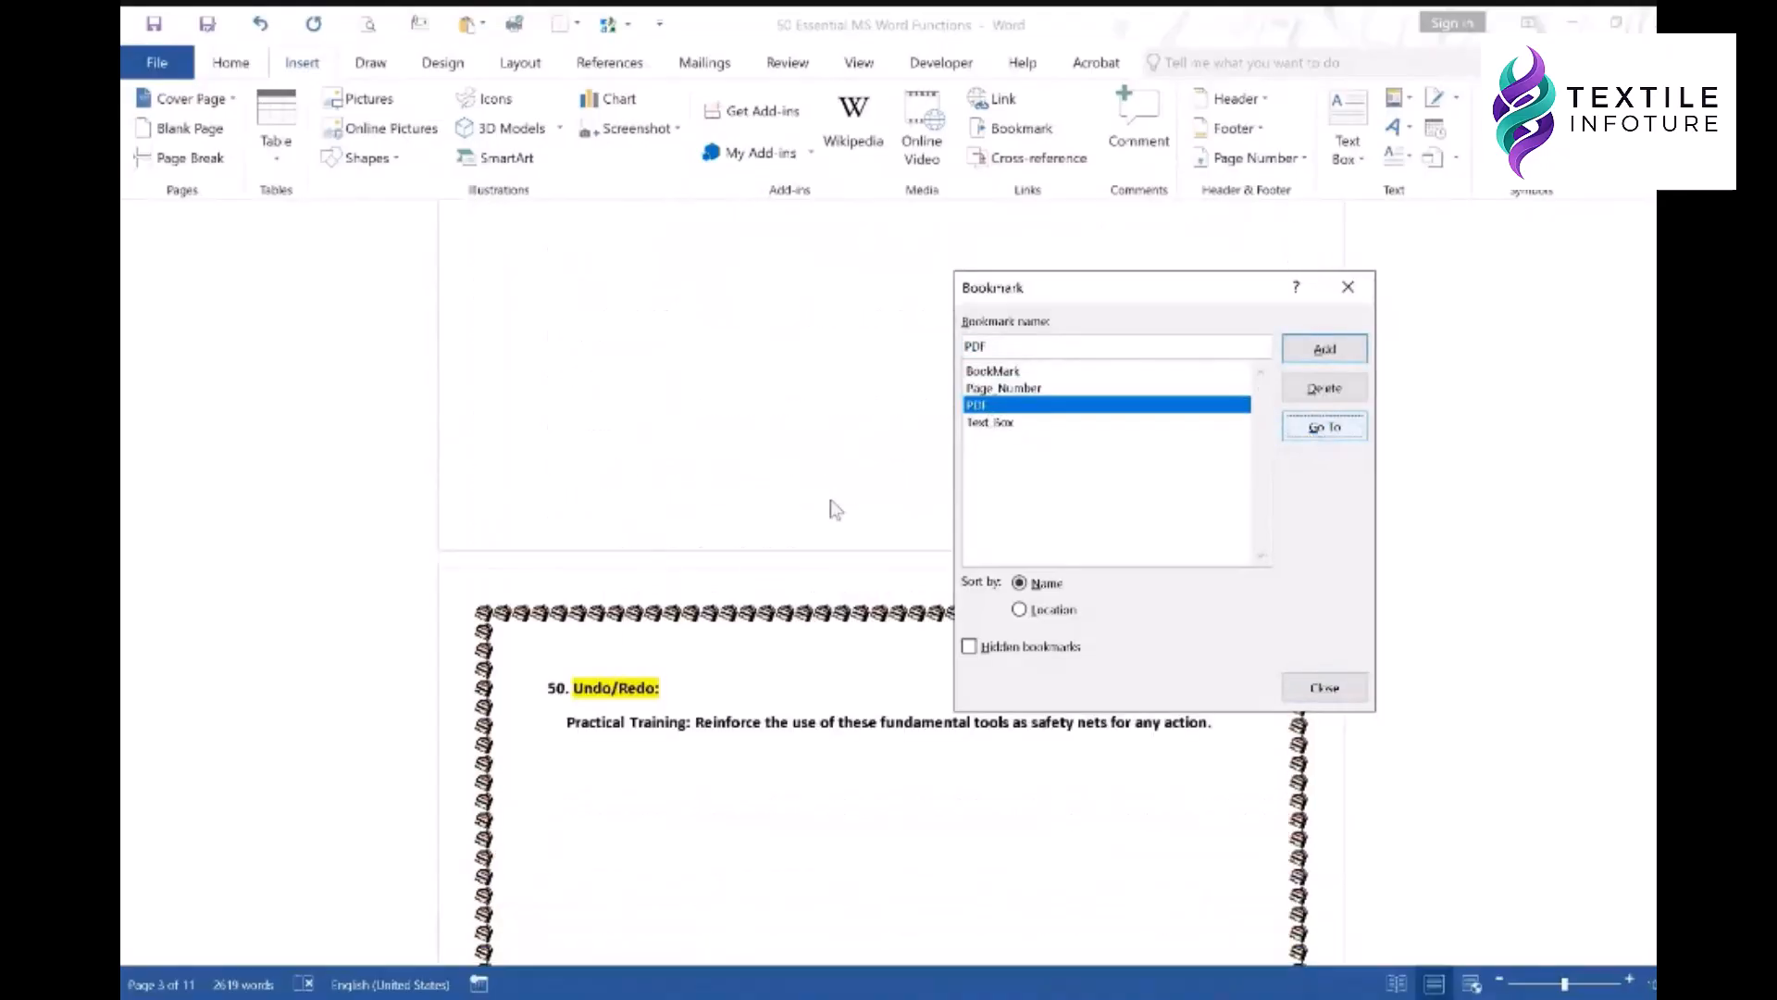
left_click(1000, 371)
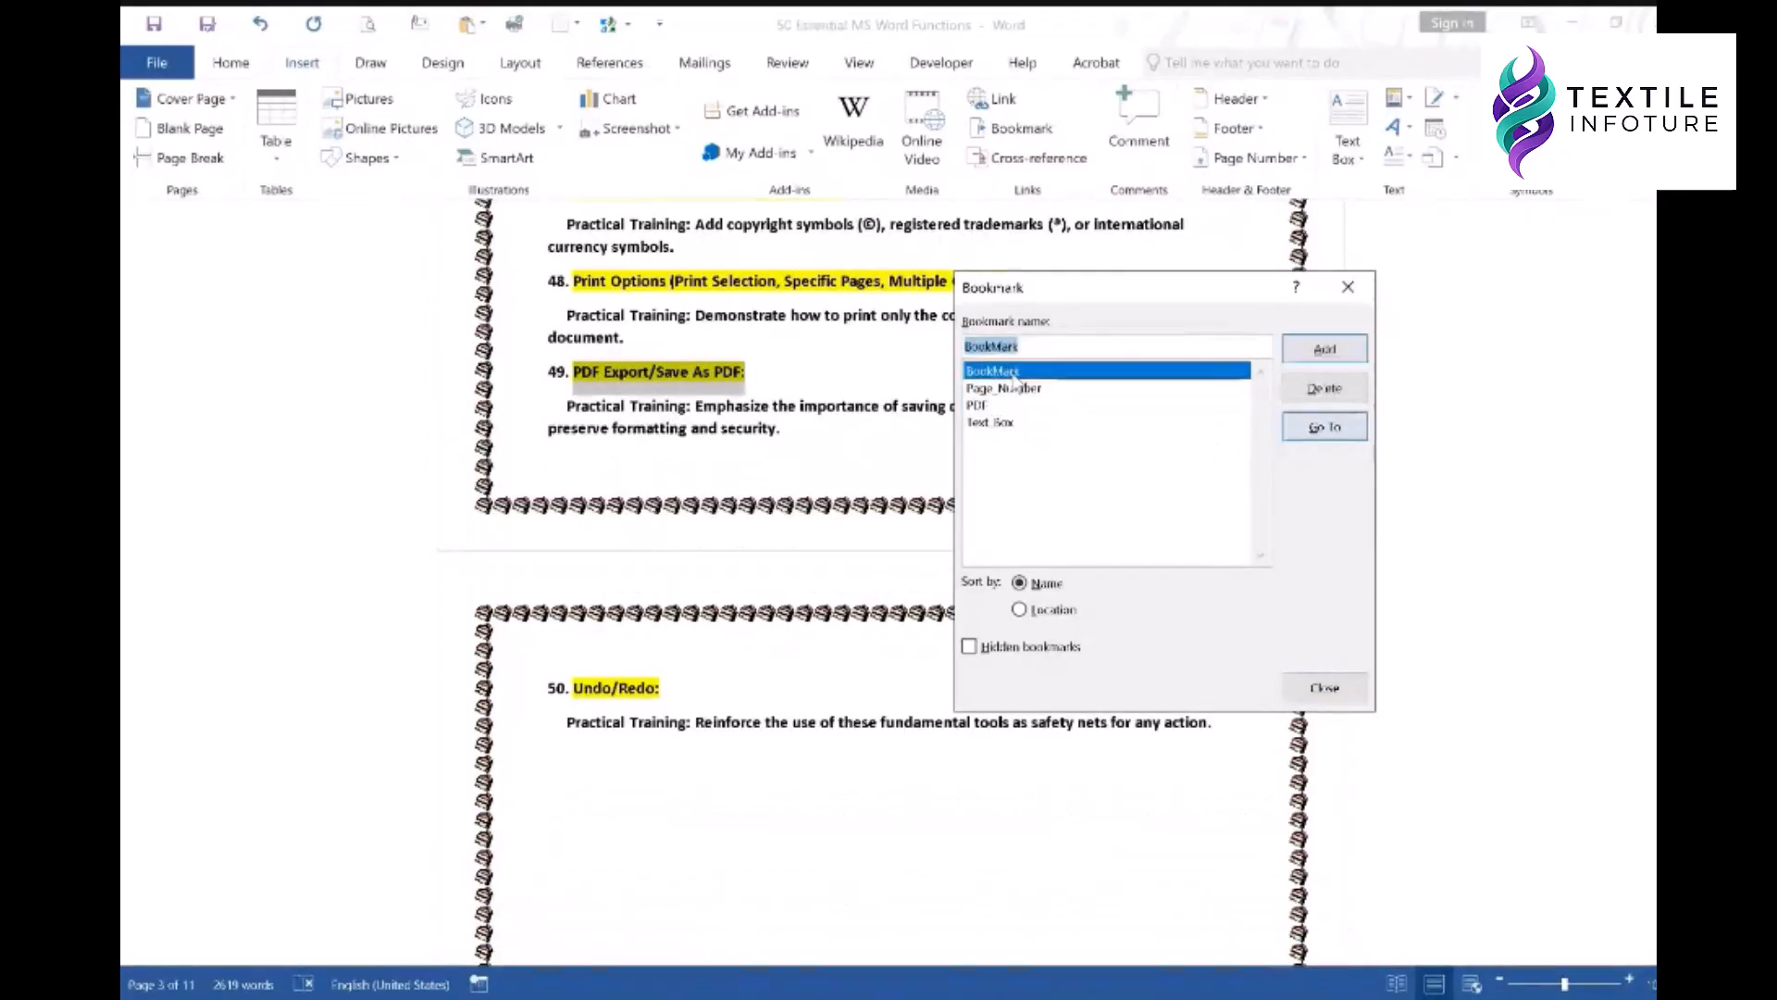
left_click(1324, 428)
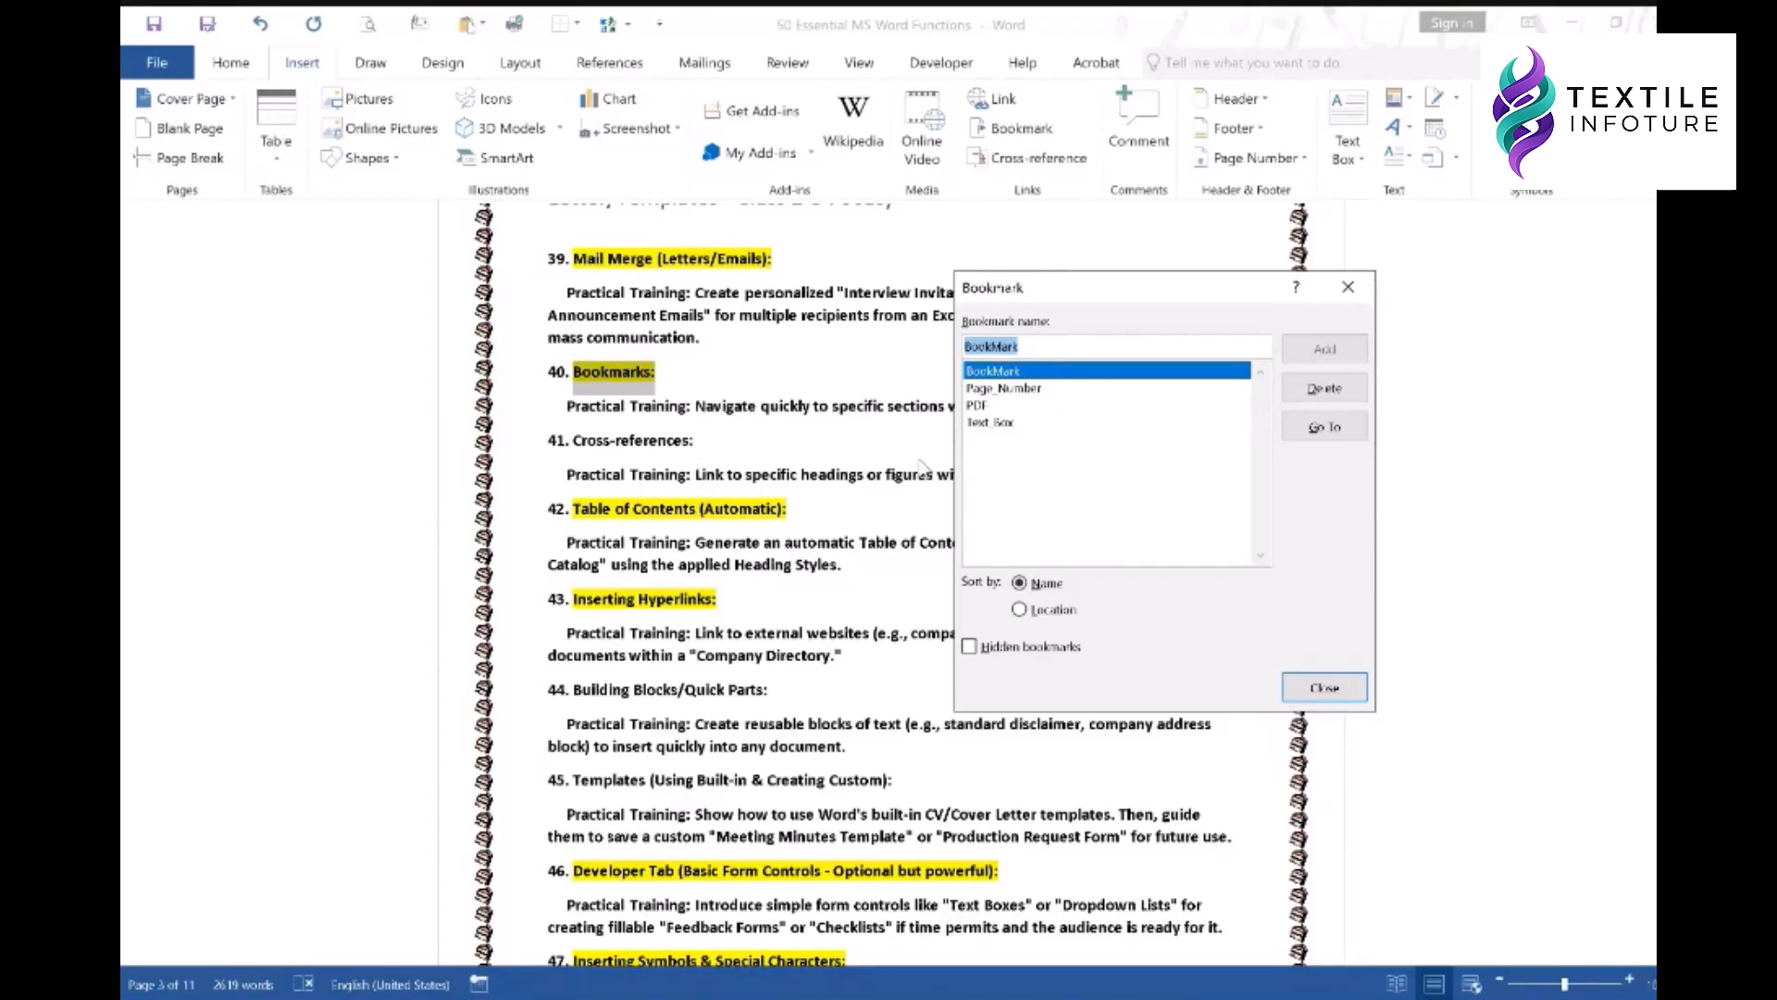
- Move the Bookmark dialog aside and recheck the Page_Number, Text_Box and PDF bookmarks
left_click_drag(1061, 304, 1281, 218)
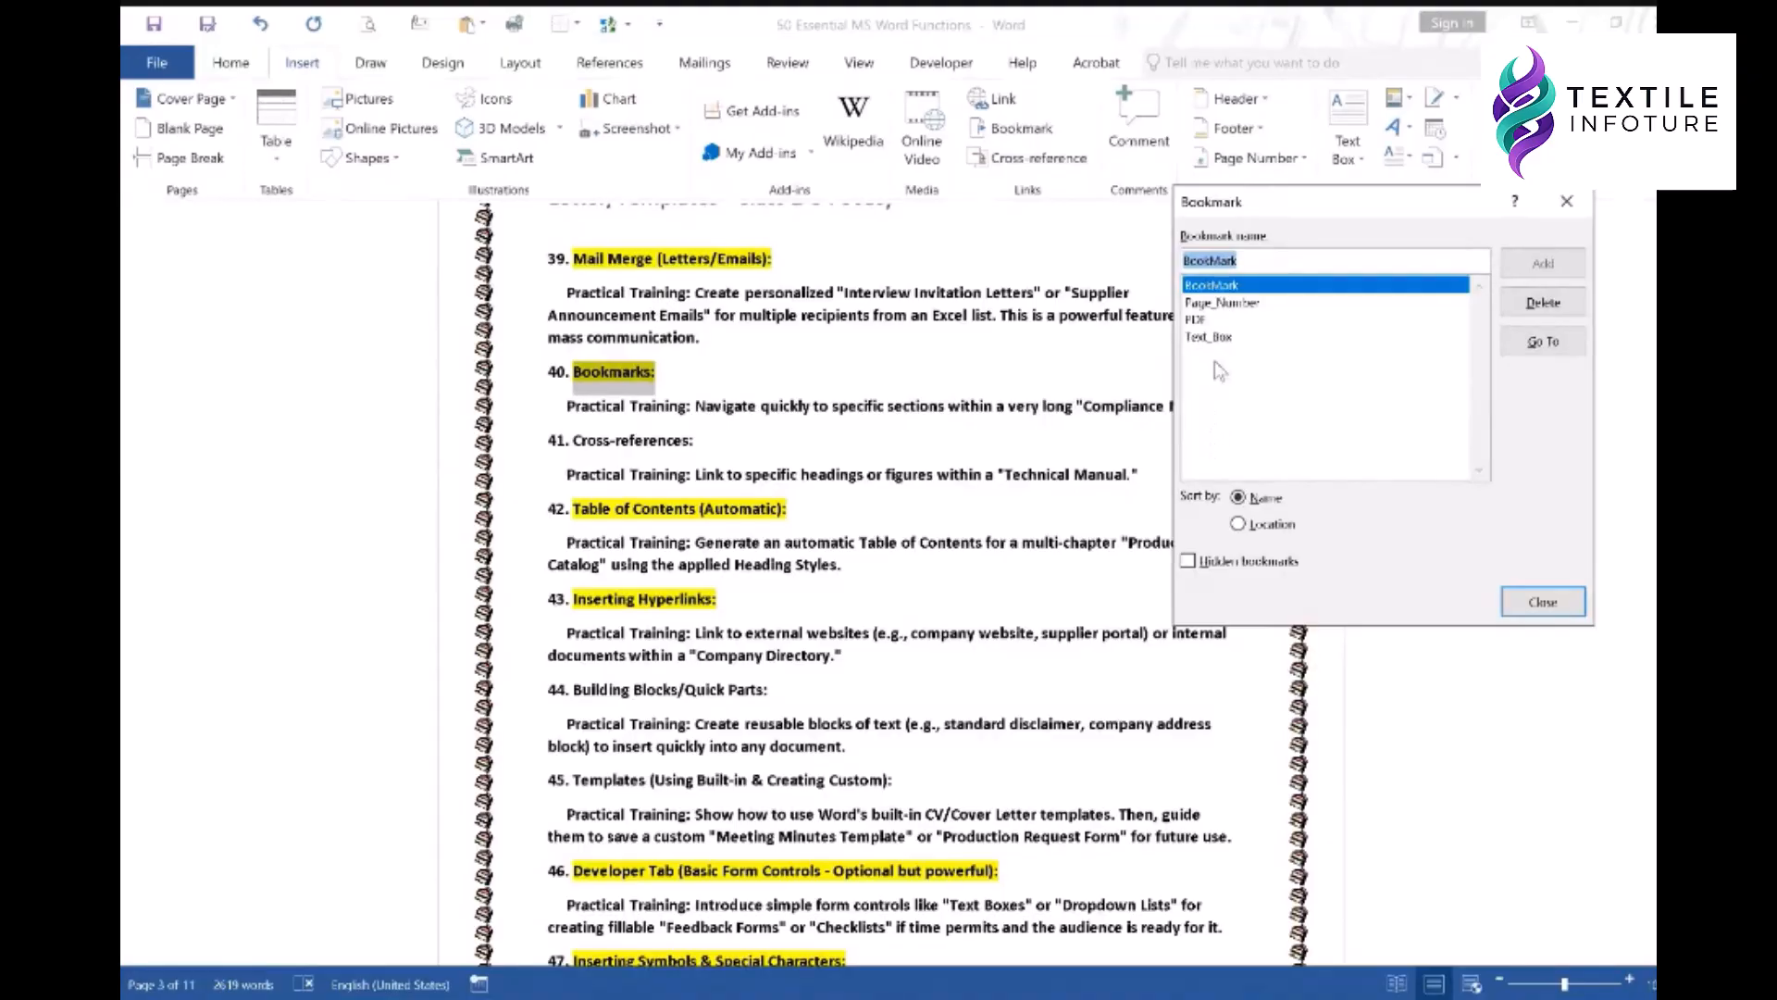
left_click(1259, 303)
left_click(1543, 342)
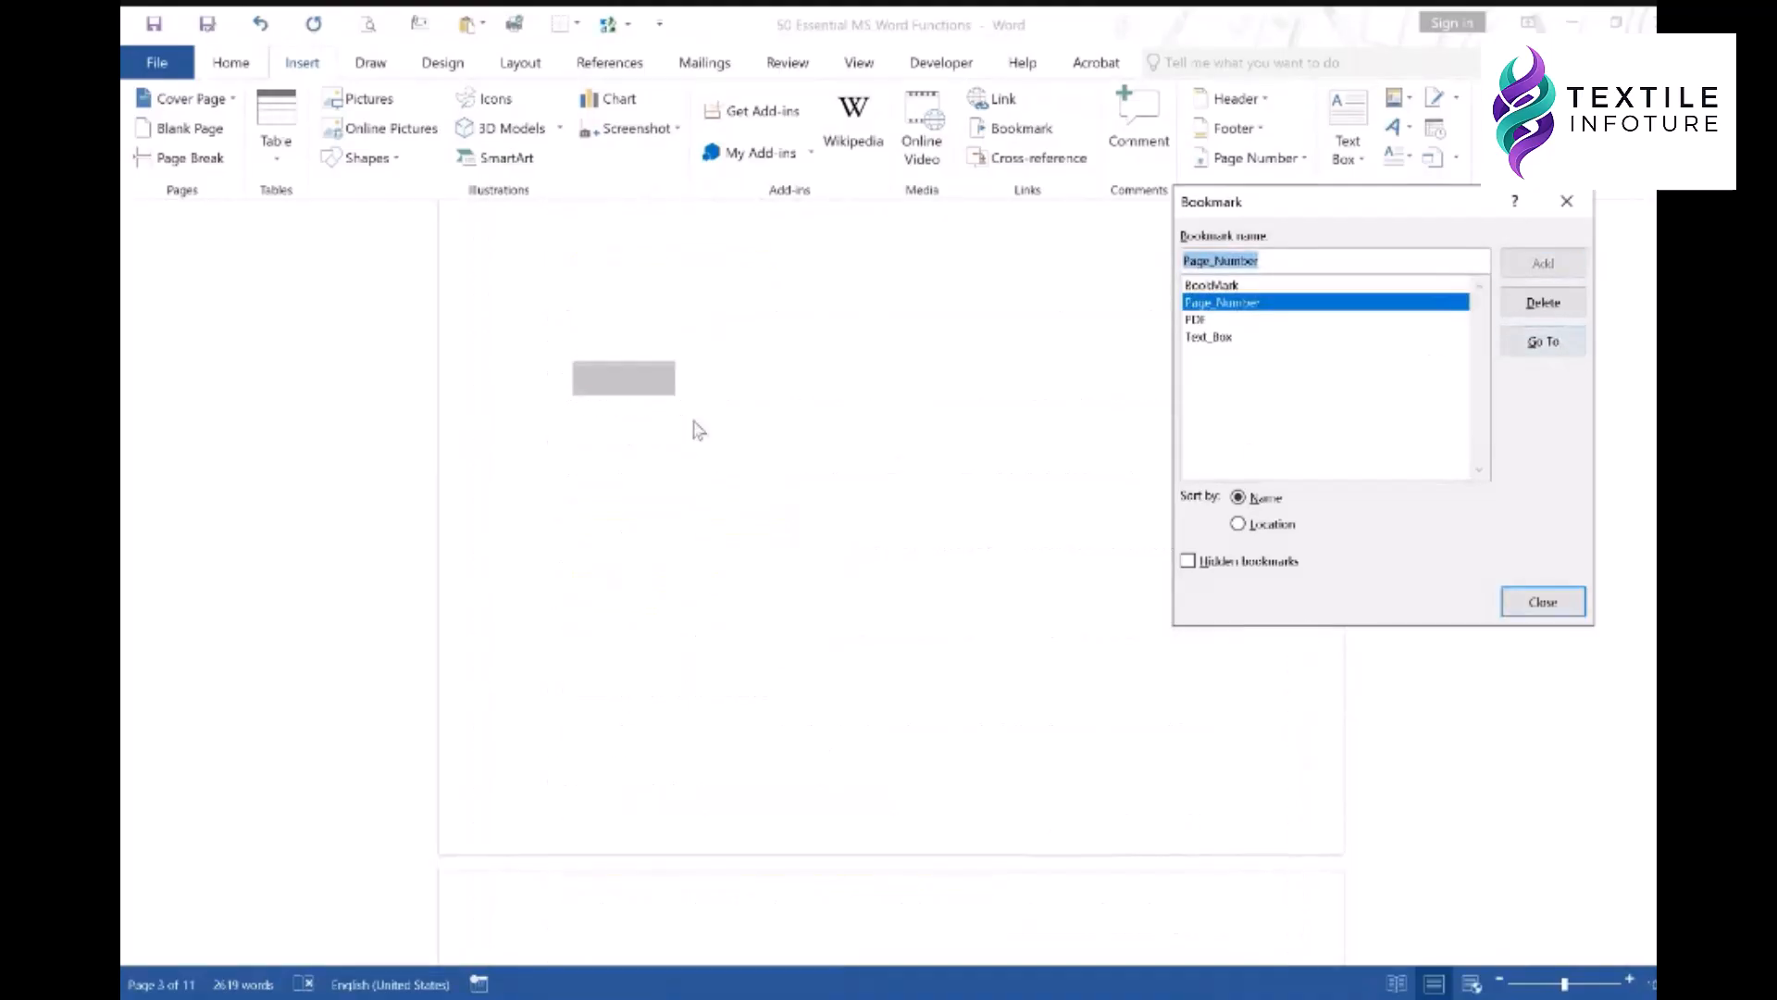
double_click(1231, 337)
left_click(1259, 302)
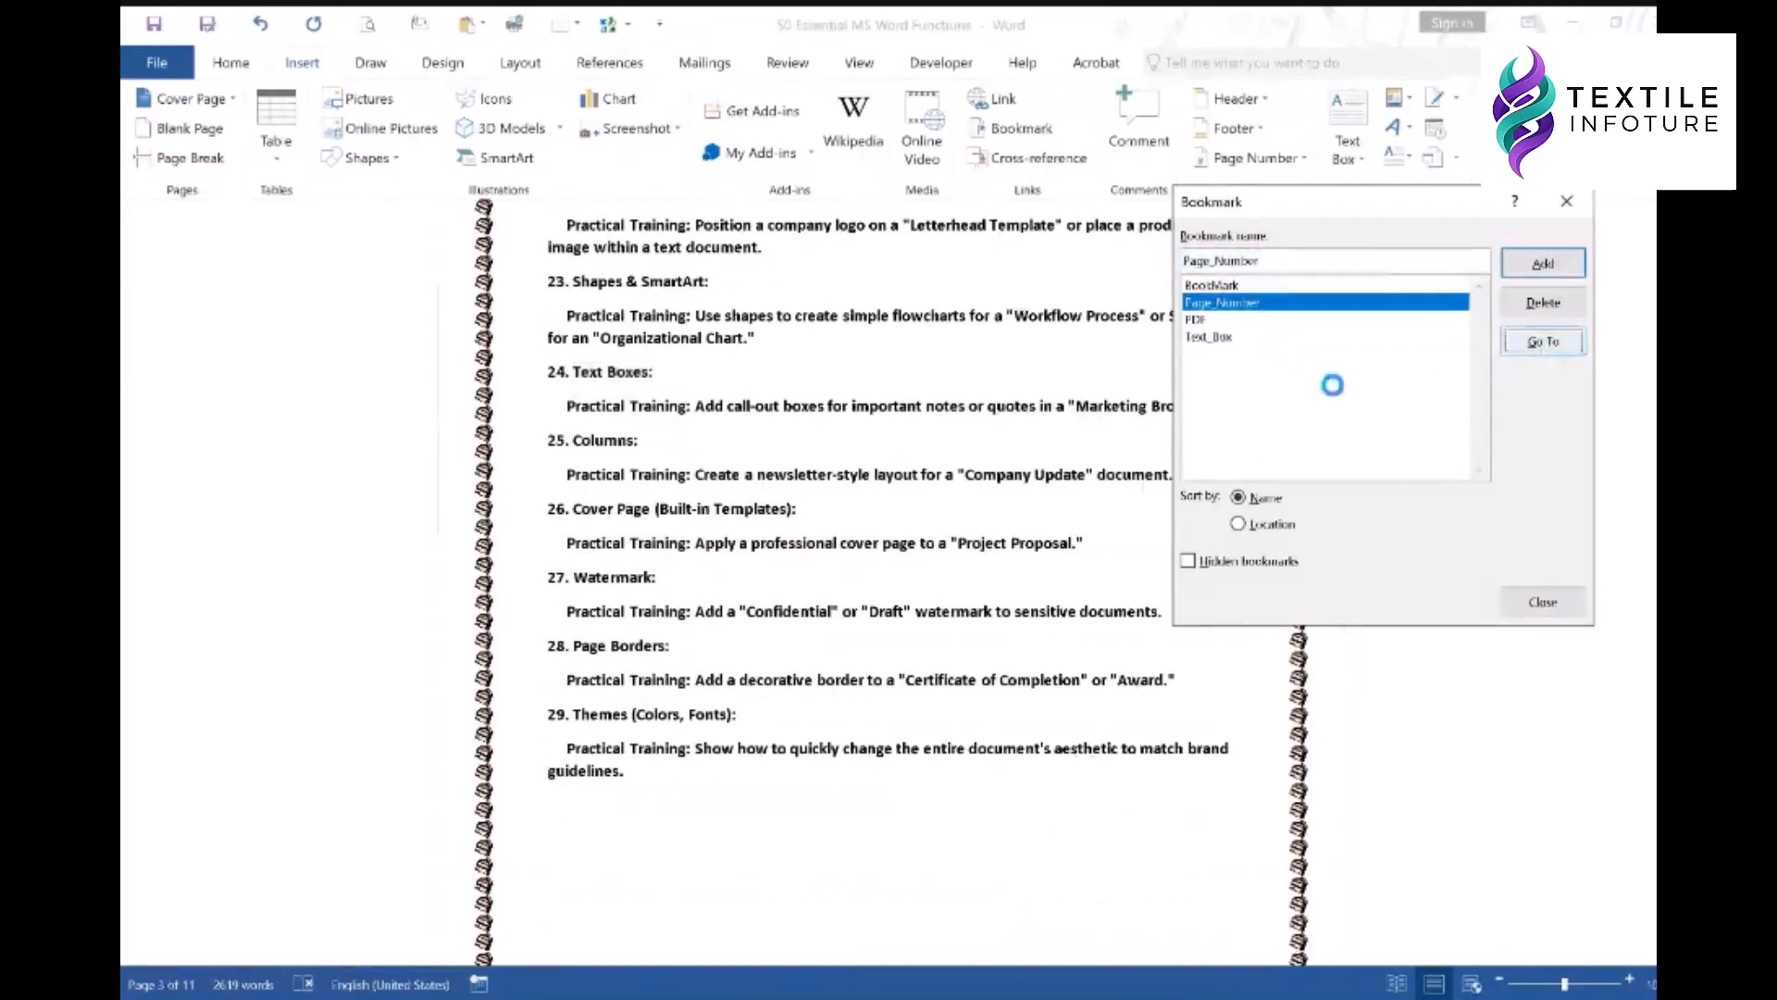
left_click(1544, 342)
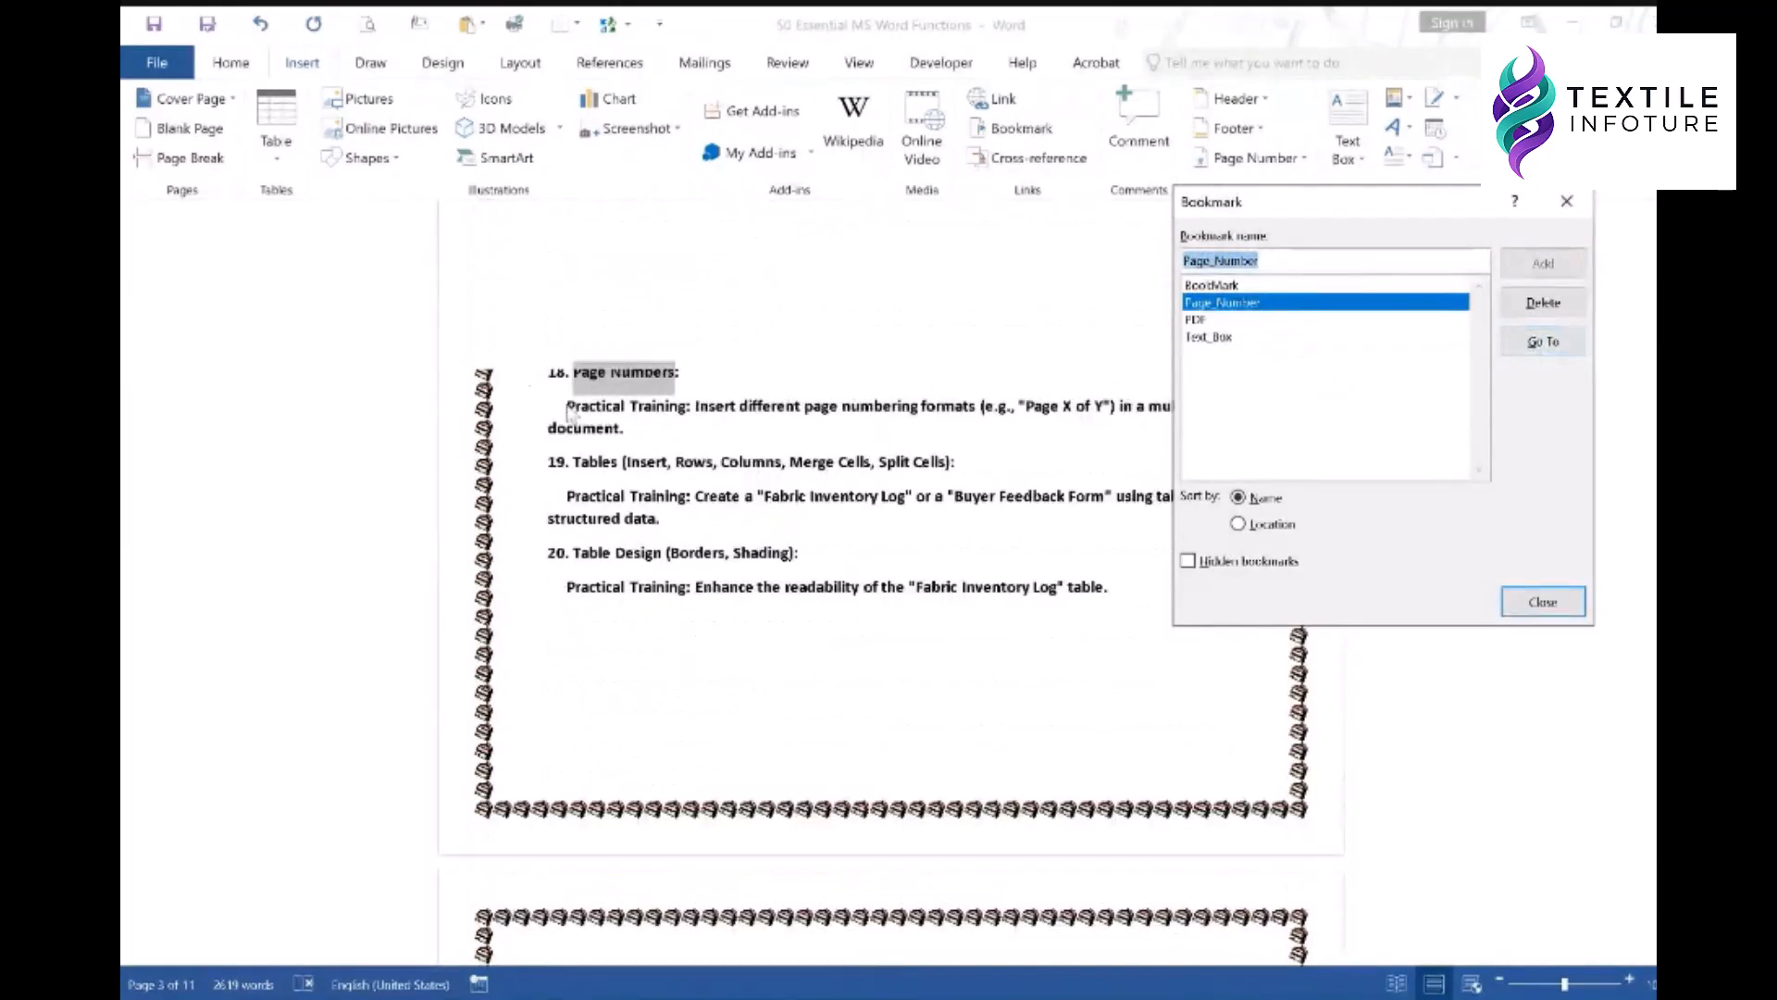
left_click(1198, 321)
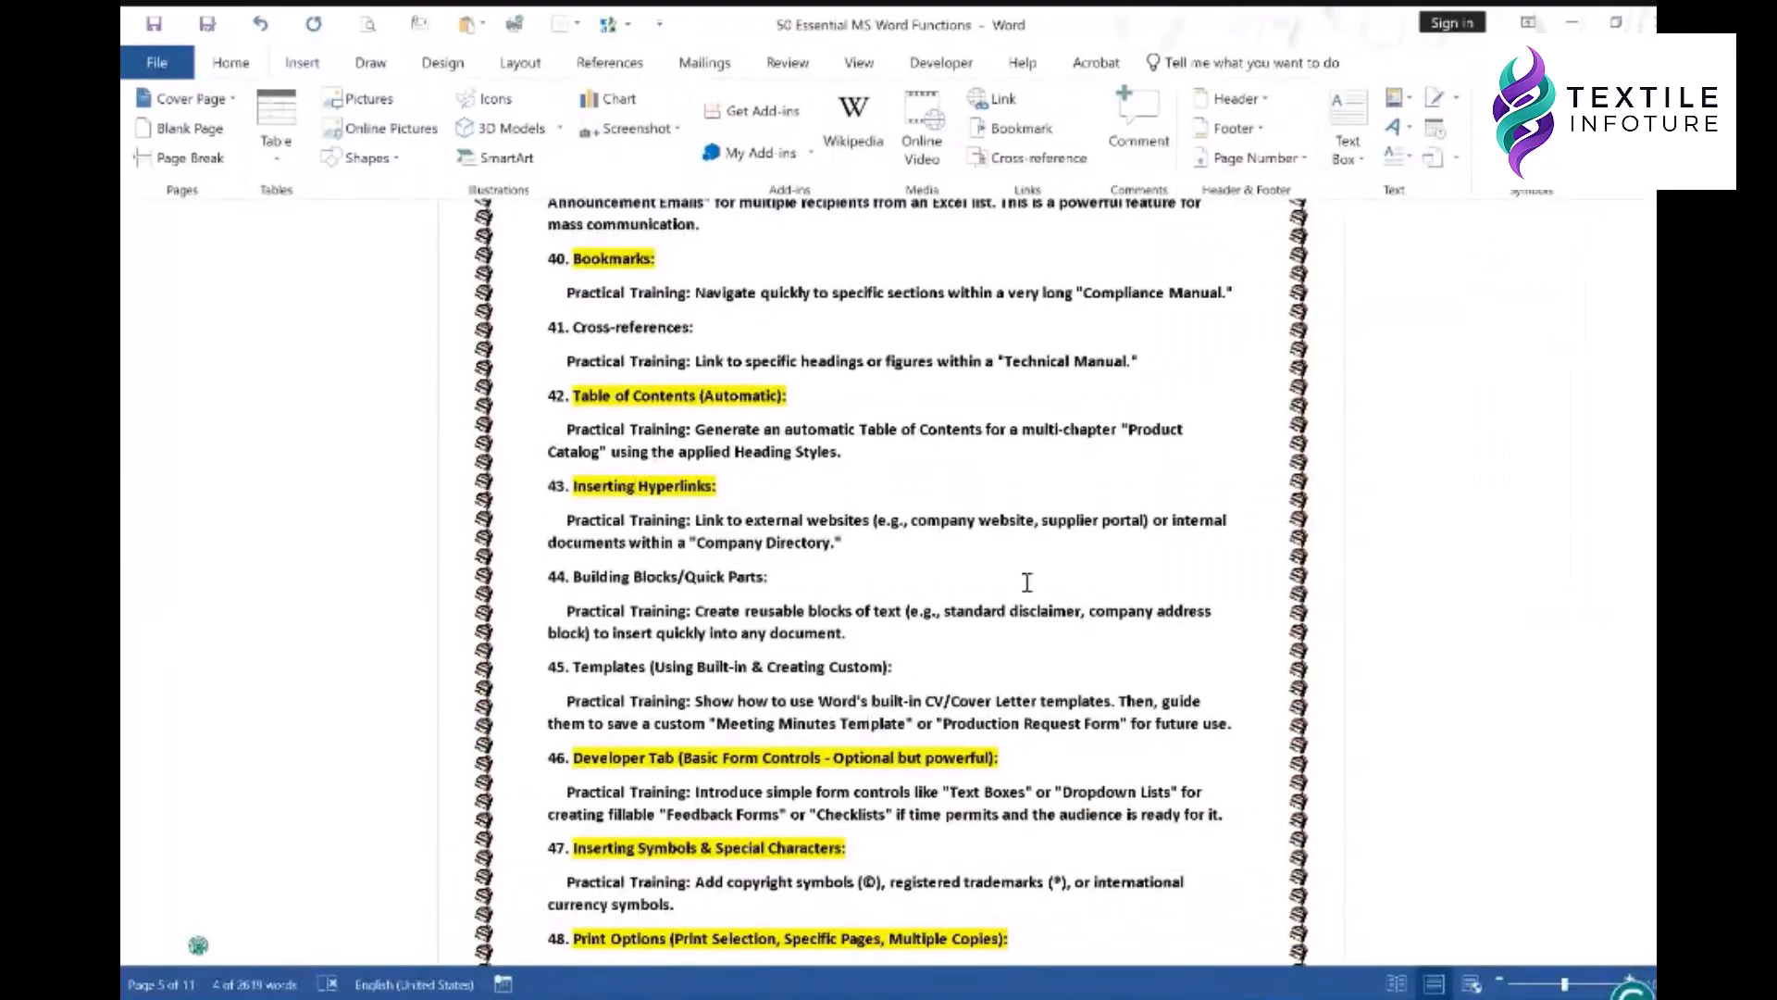
- Select just the word 'Hyperlinks' in the 43 Inserting Hyperlinks heading
left_click(1574, 25)
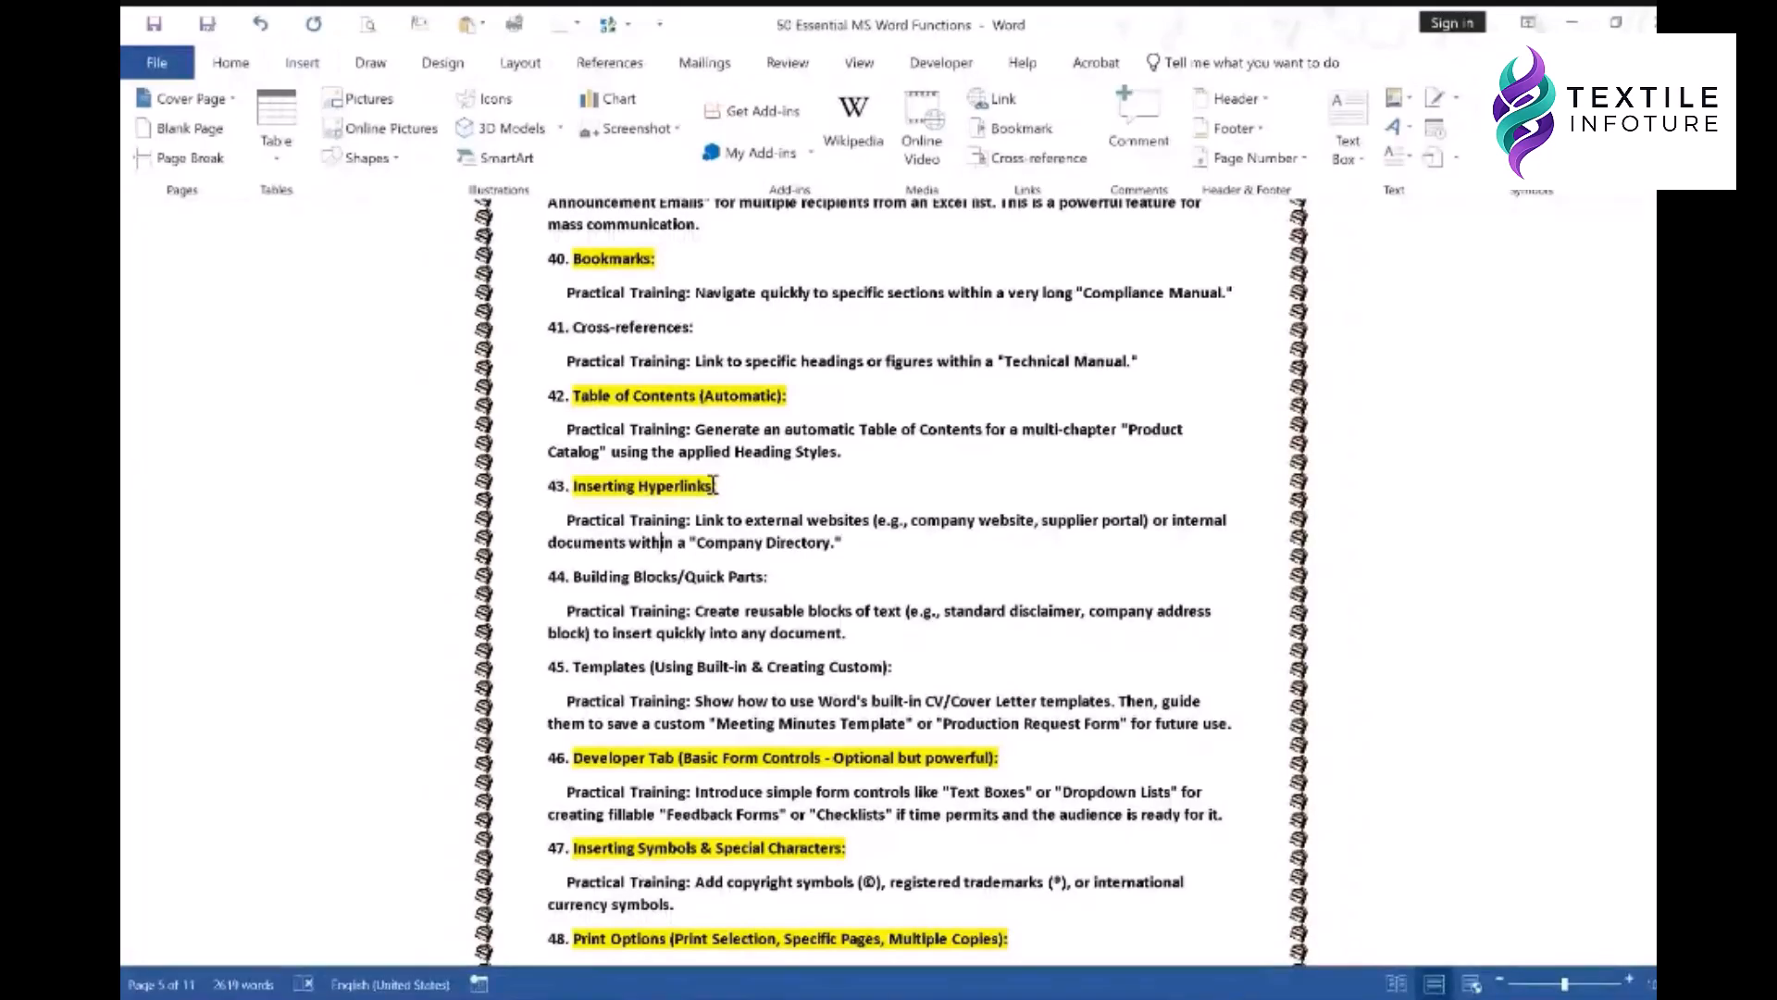
left_click_drag(714, 485, 573, 487)
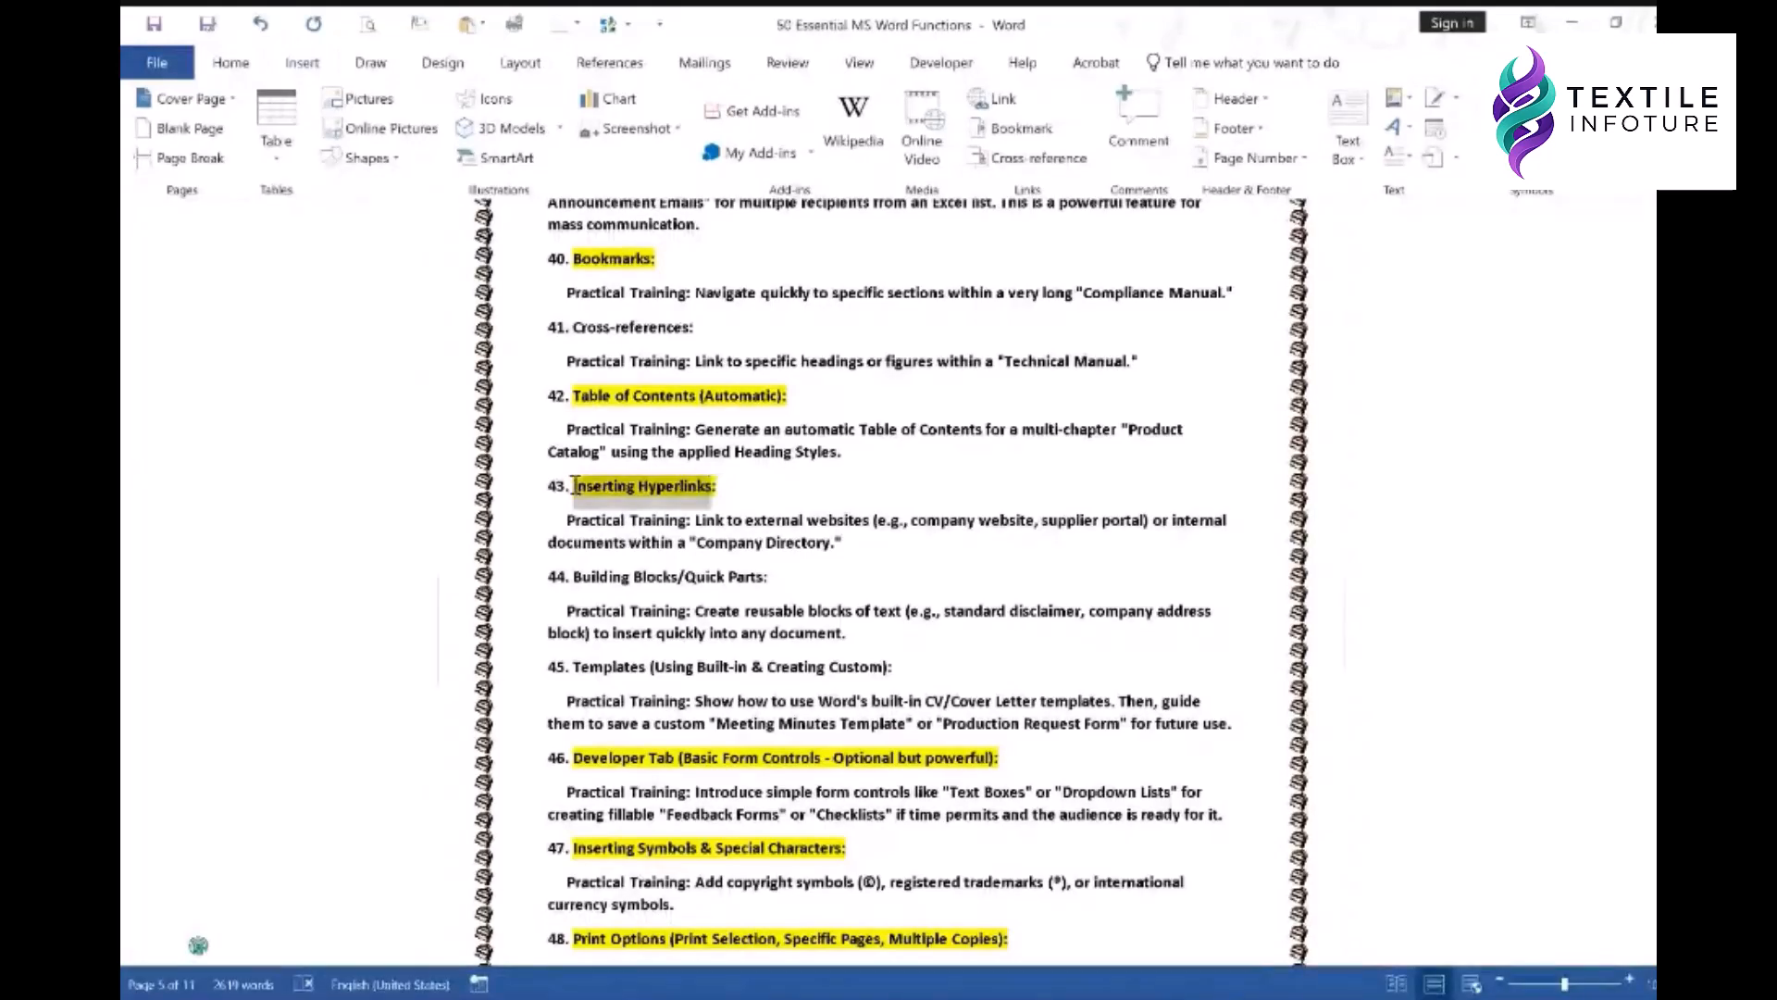
left_click(650, 490)
left_click_drag(639, 487, 714, 486)
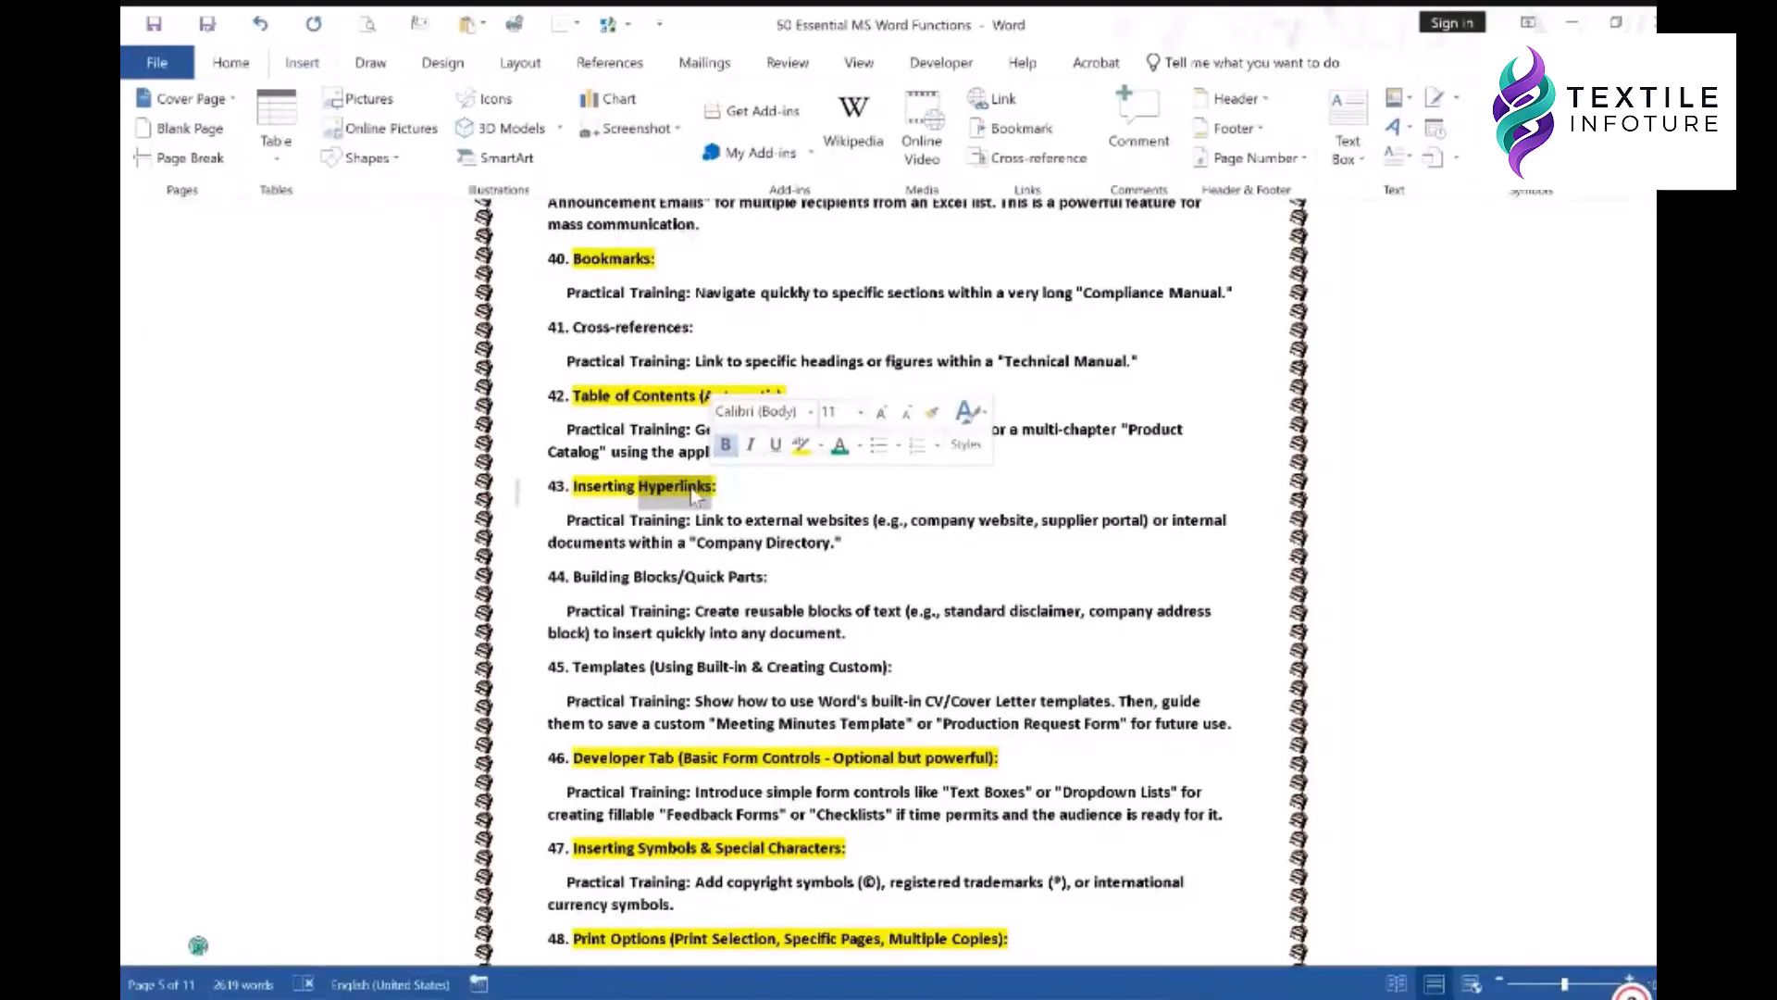
- Bring up the right-click menu on 'Hyperlinks' to reach its link options
right_click(692, 492)
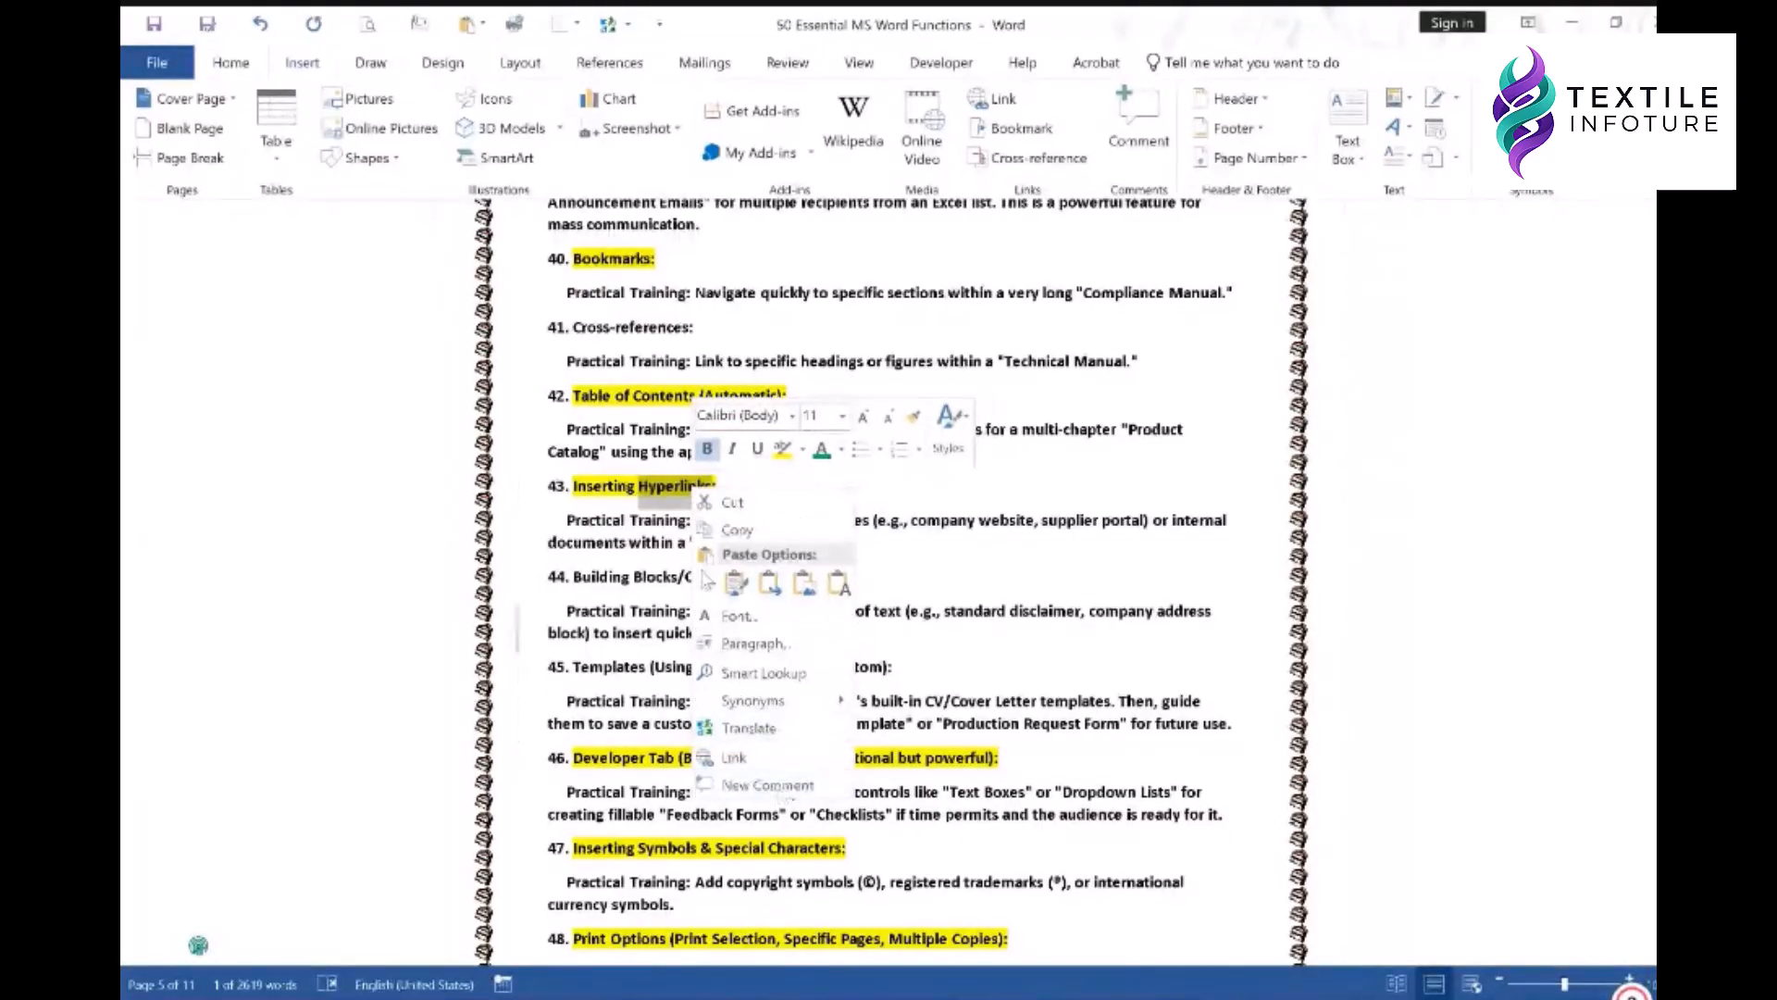
right_click(678, 487)
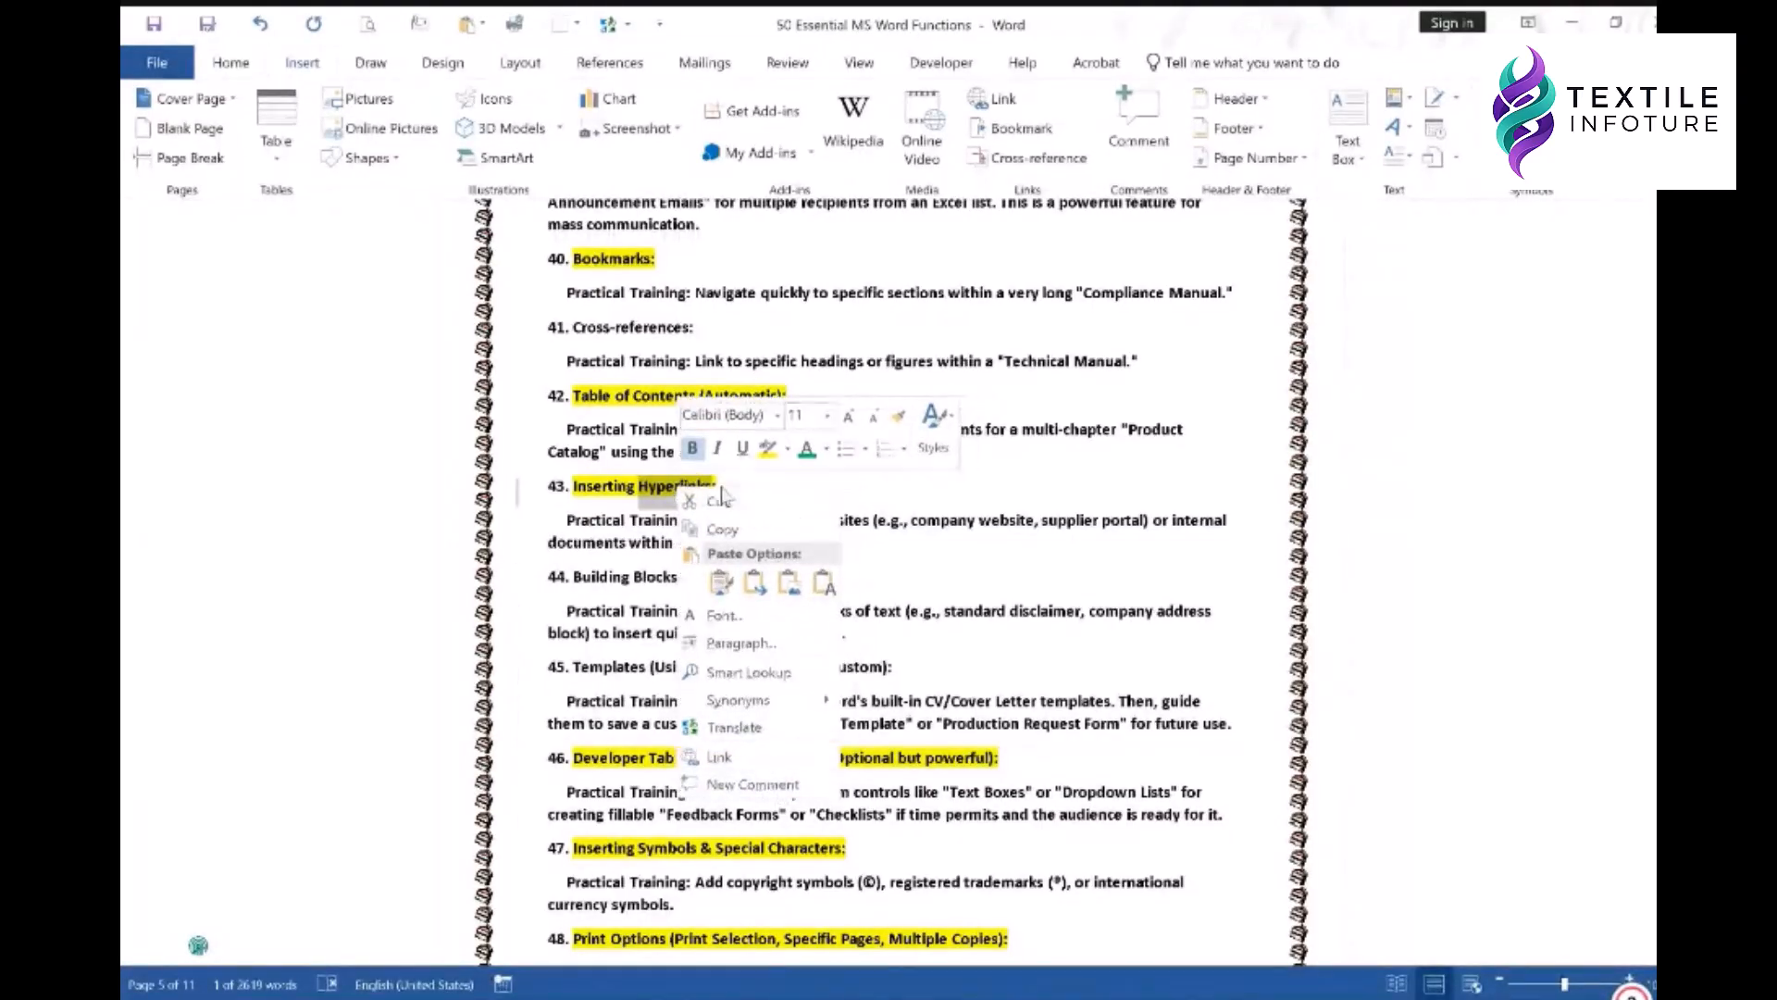
key("Escape")
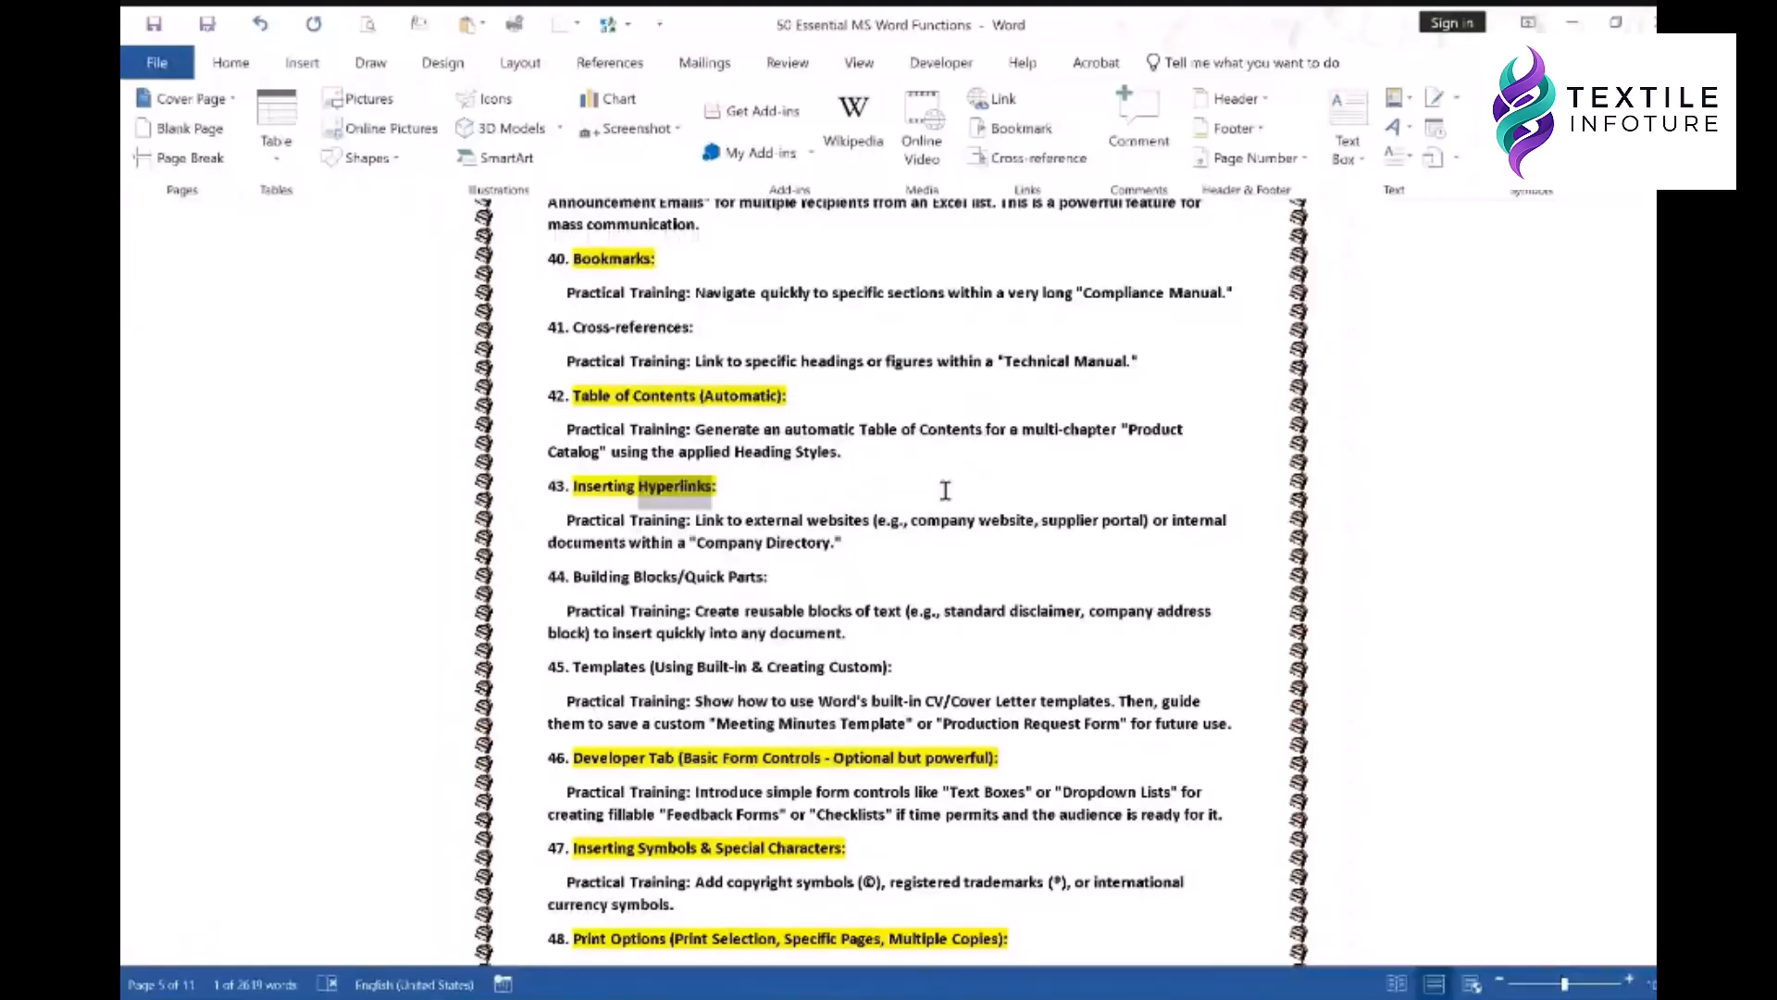
left_click(780, 488)
right_click(690, 489)
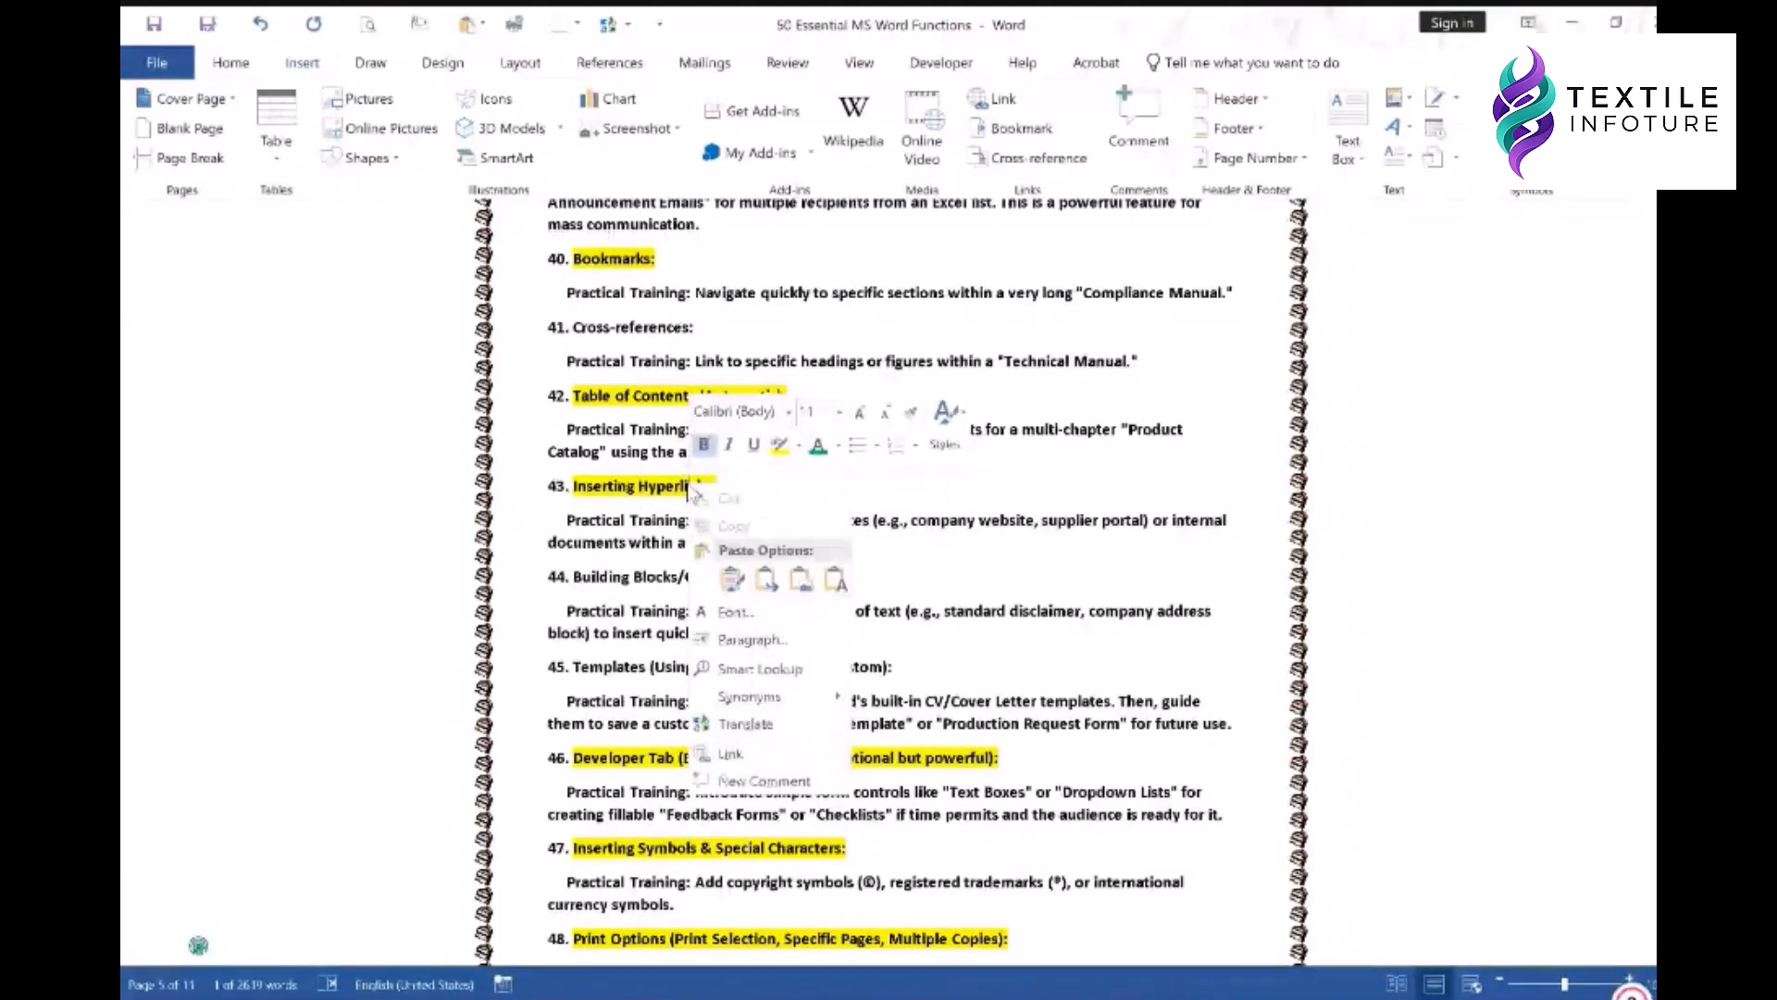
- Choose Link and target FOR PRACTICES\PDFMailer131.pdf for the word 'Hyperlinks'
left_click(742, 757)
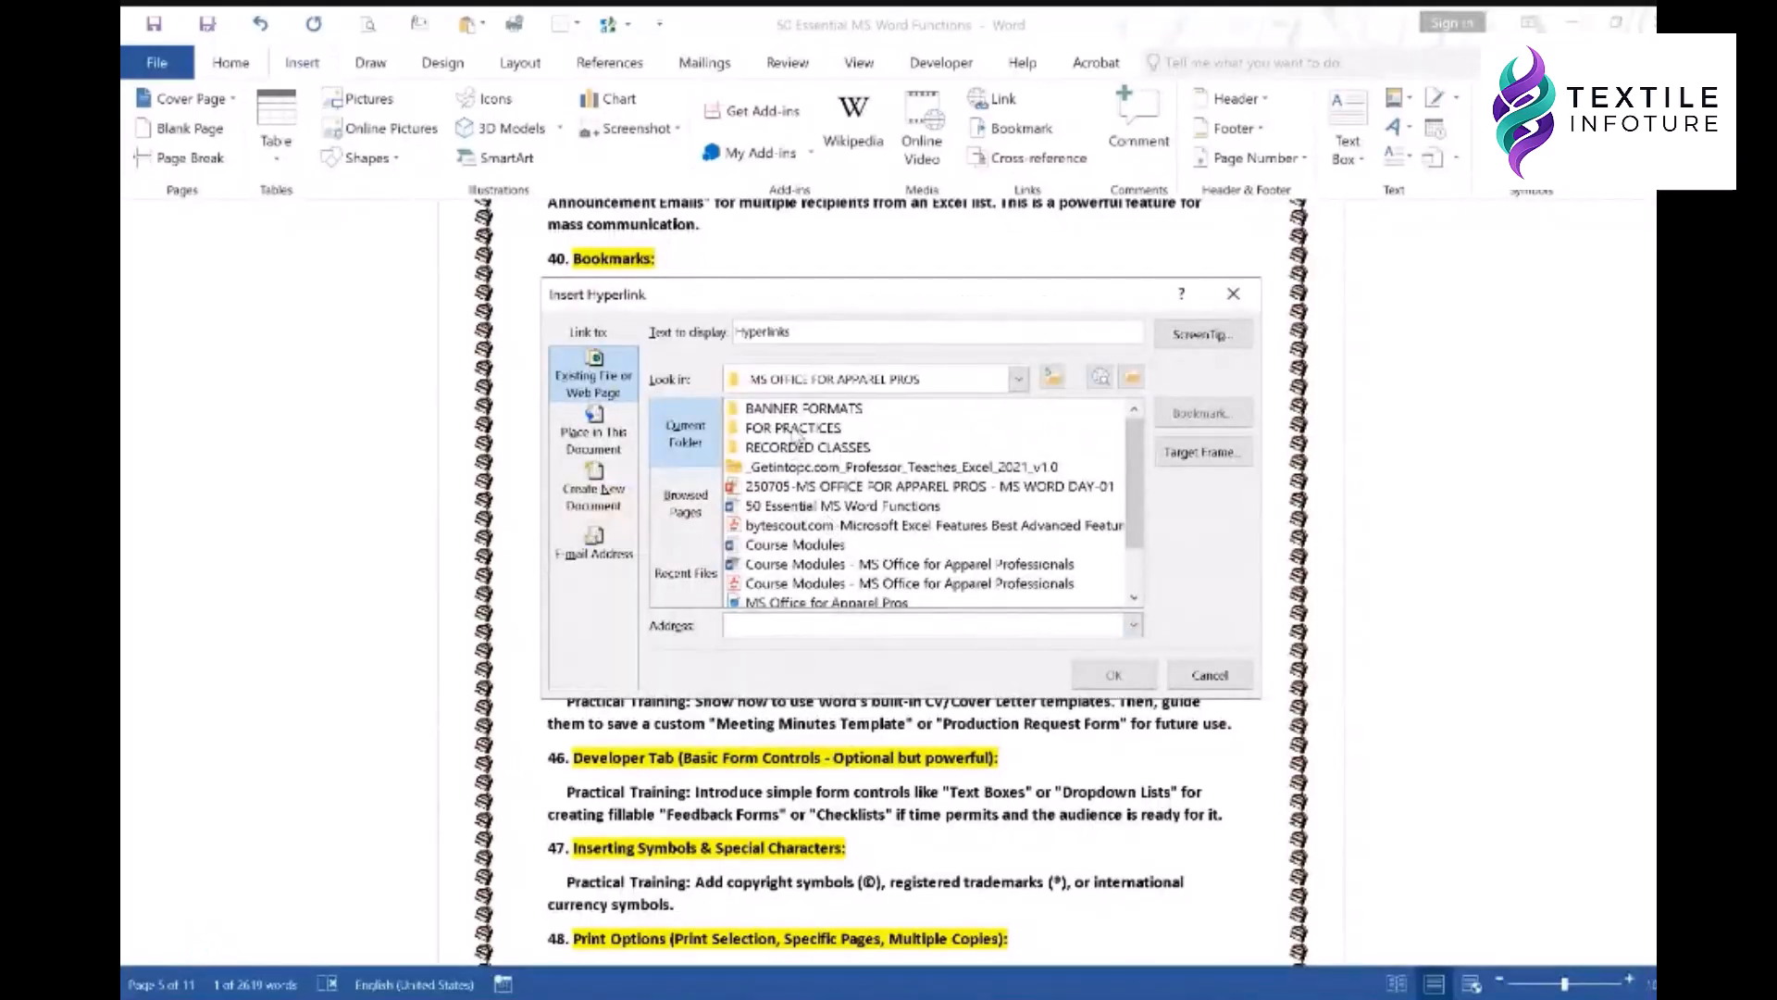
left_click(794, 430)
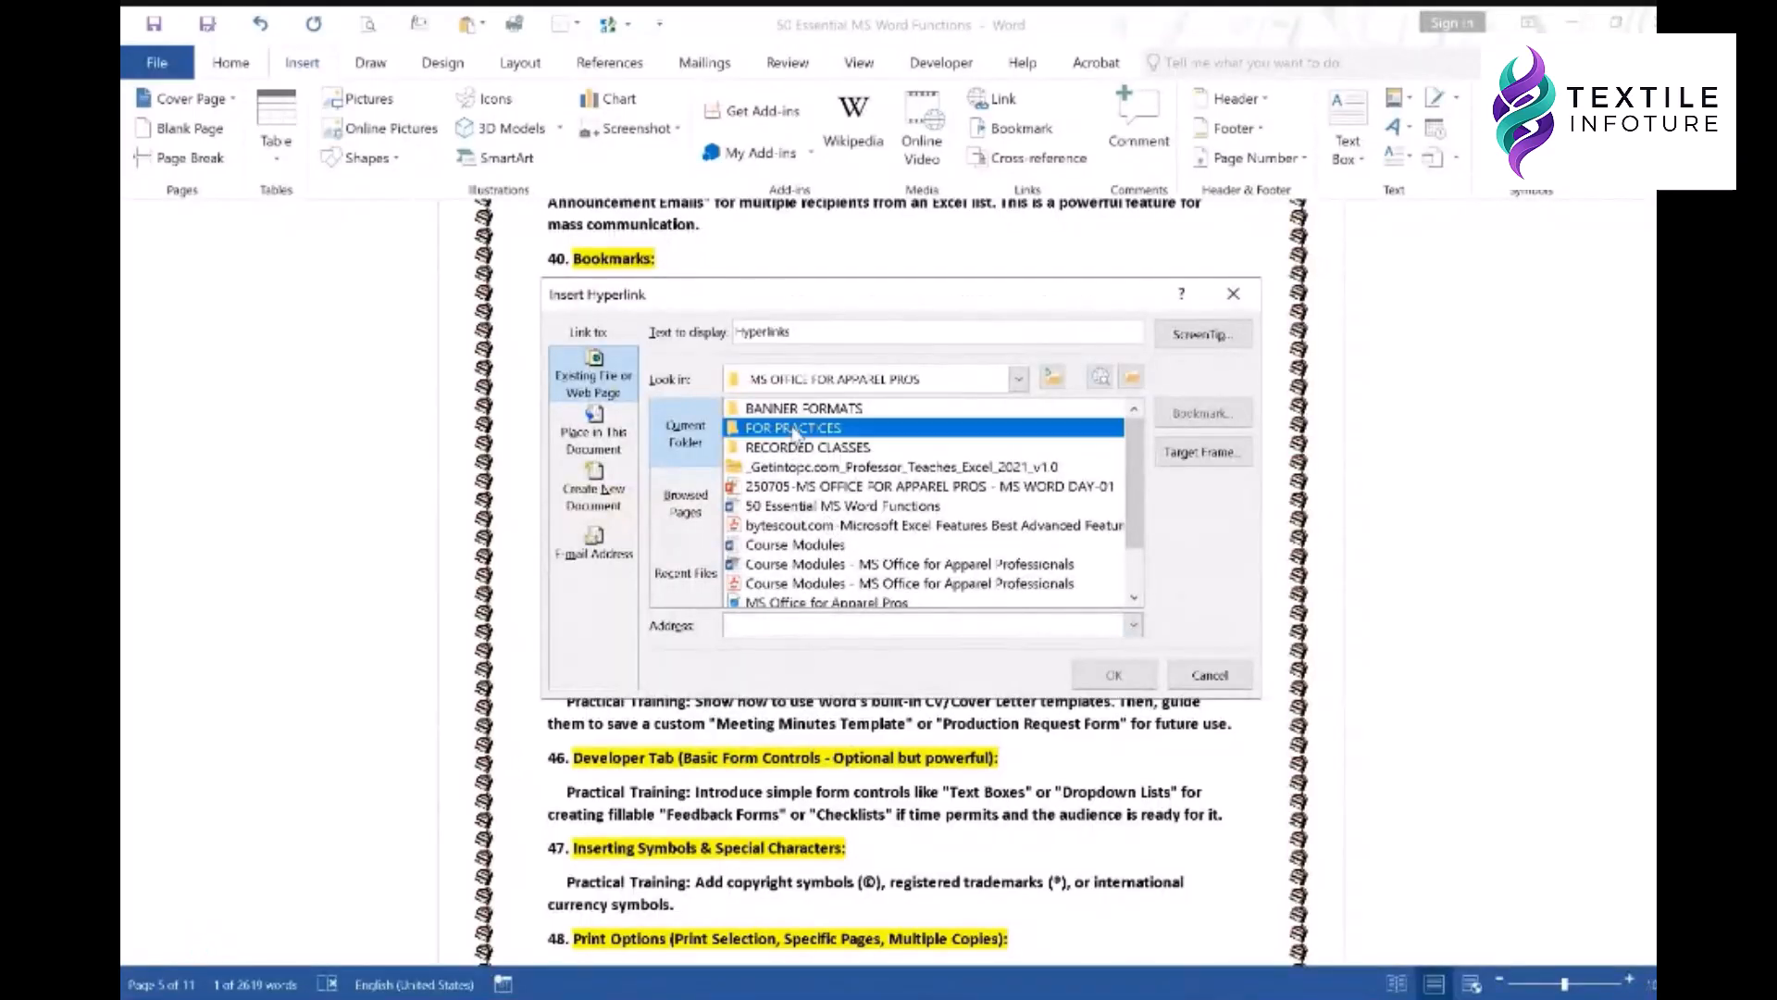
double_click(762, 432)
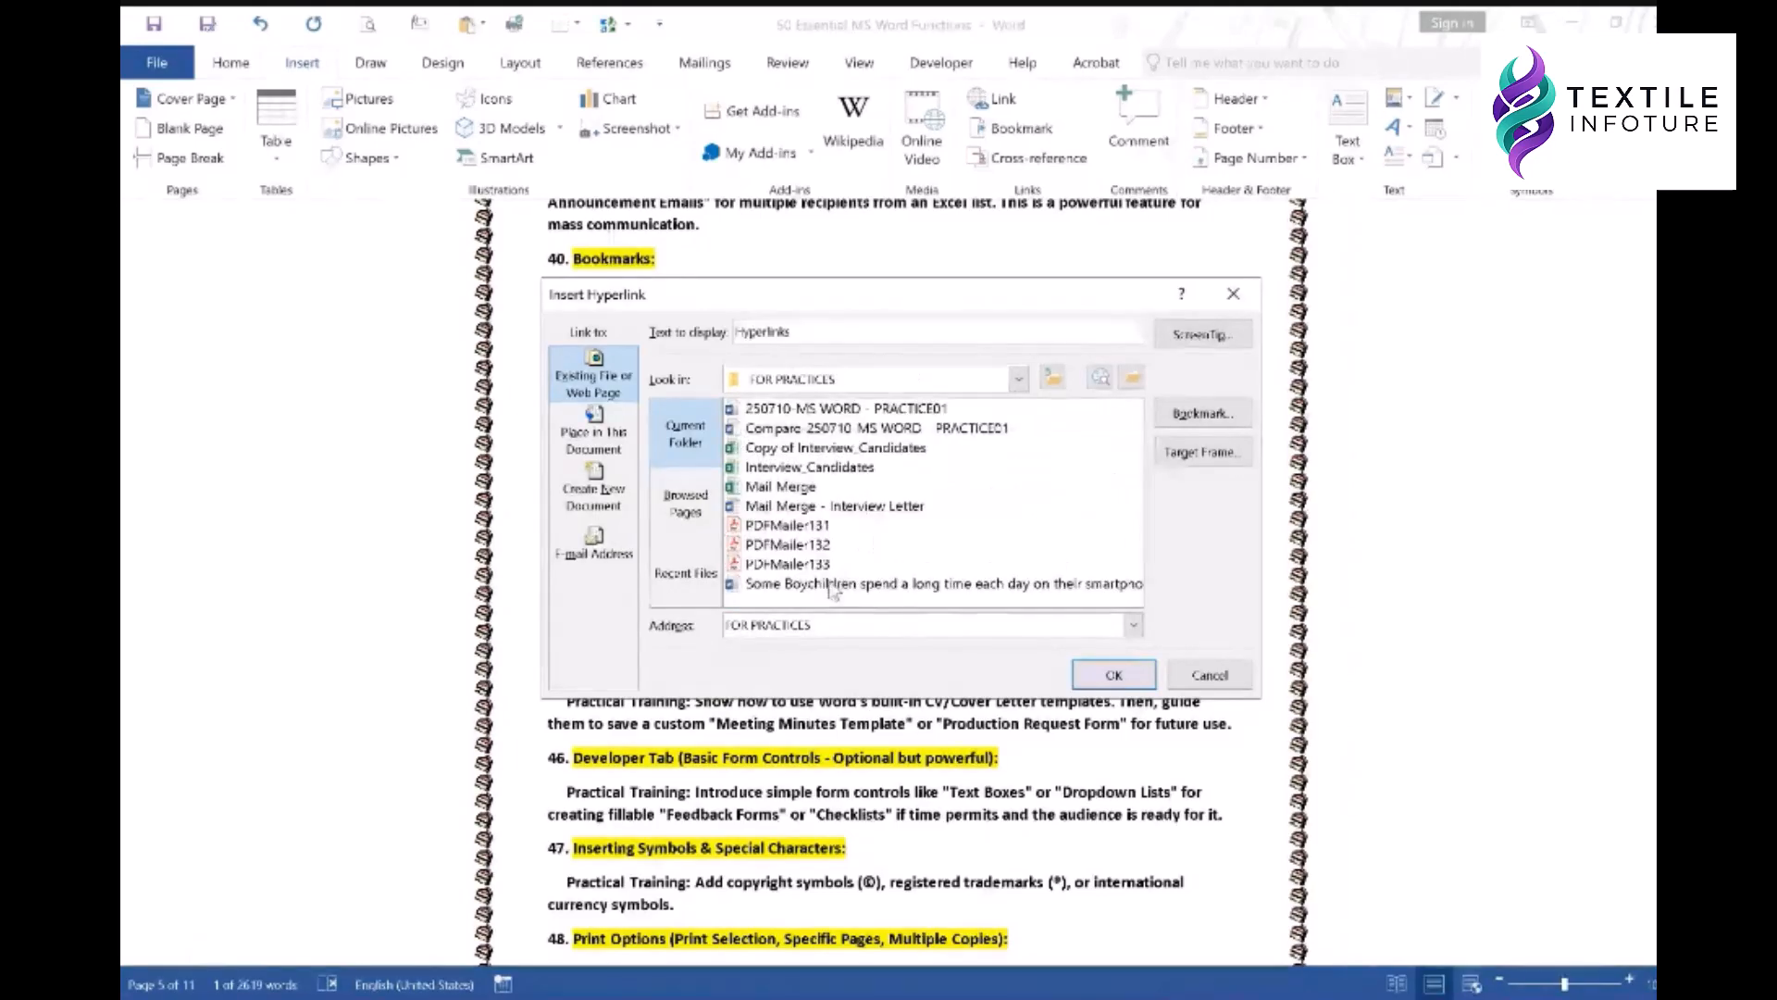
left_click(802, 525)
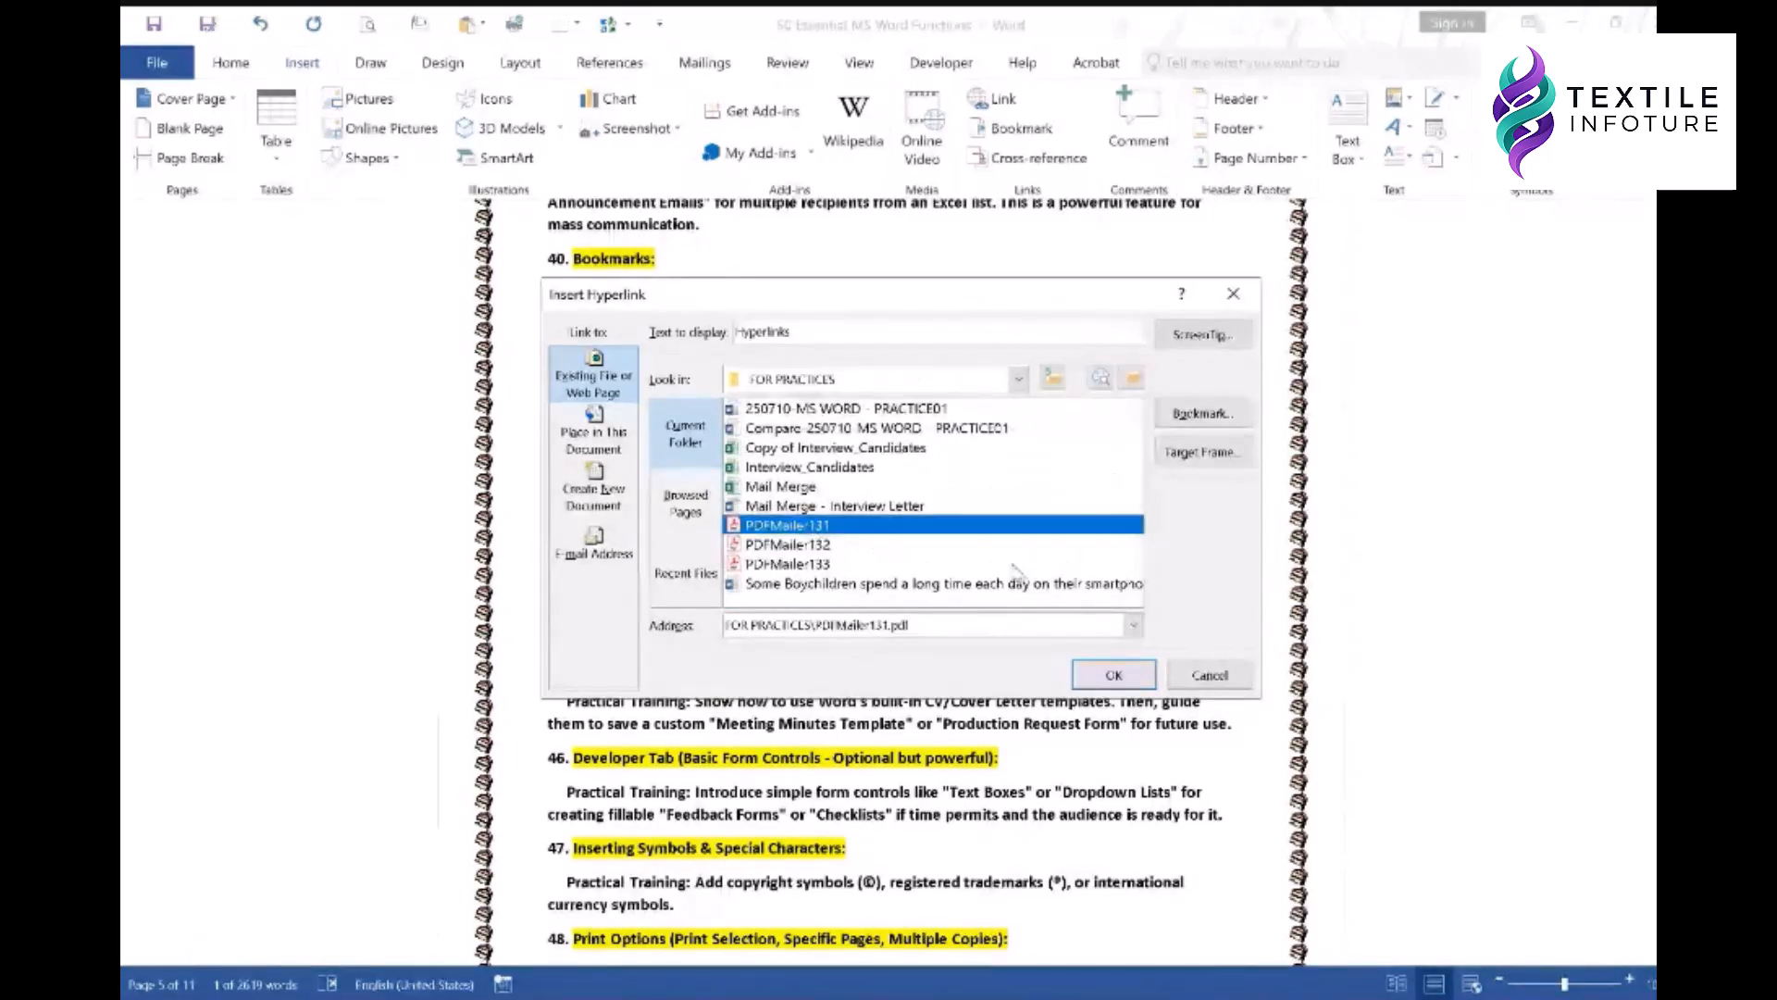
left_click(1090, 680)
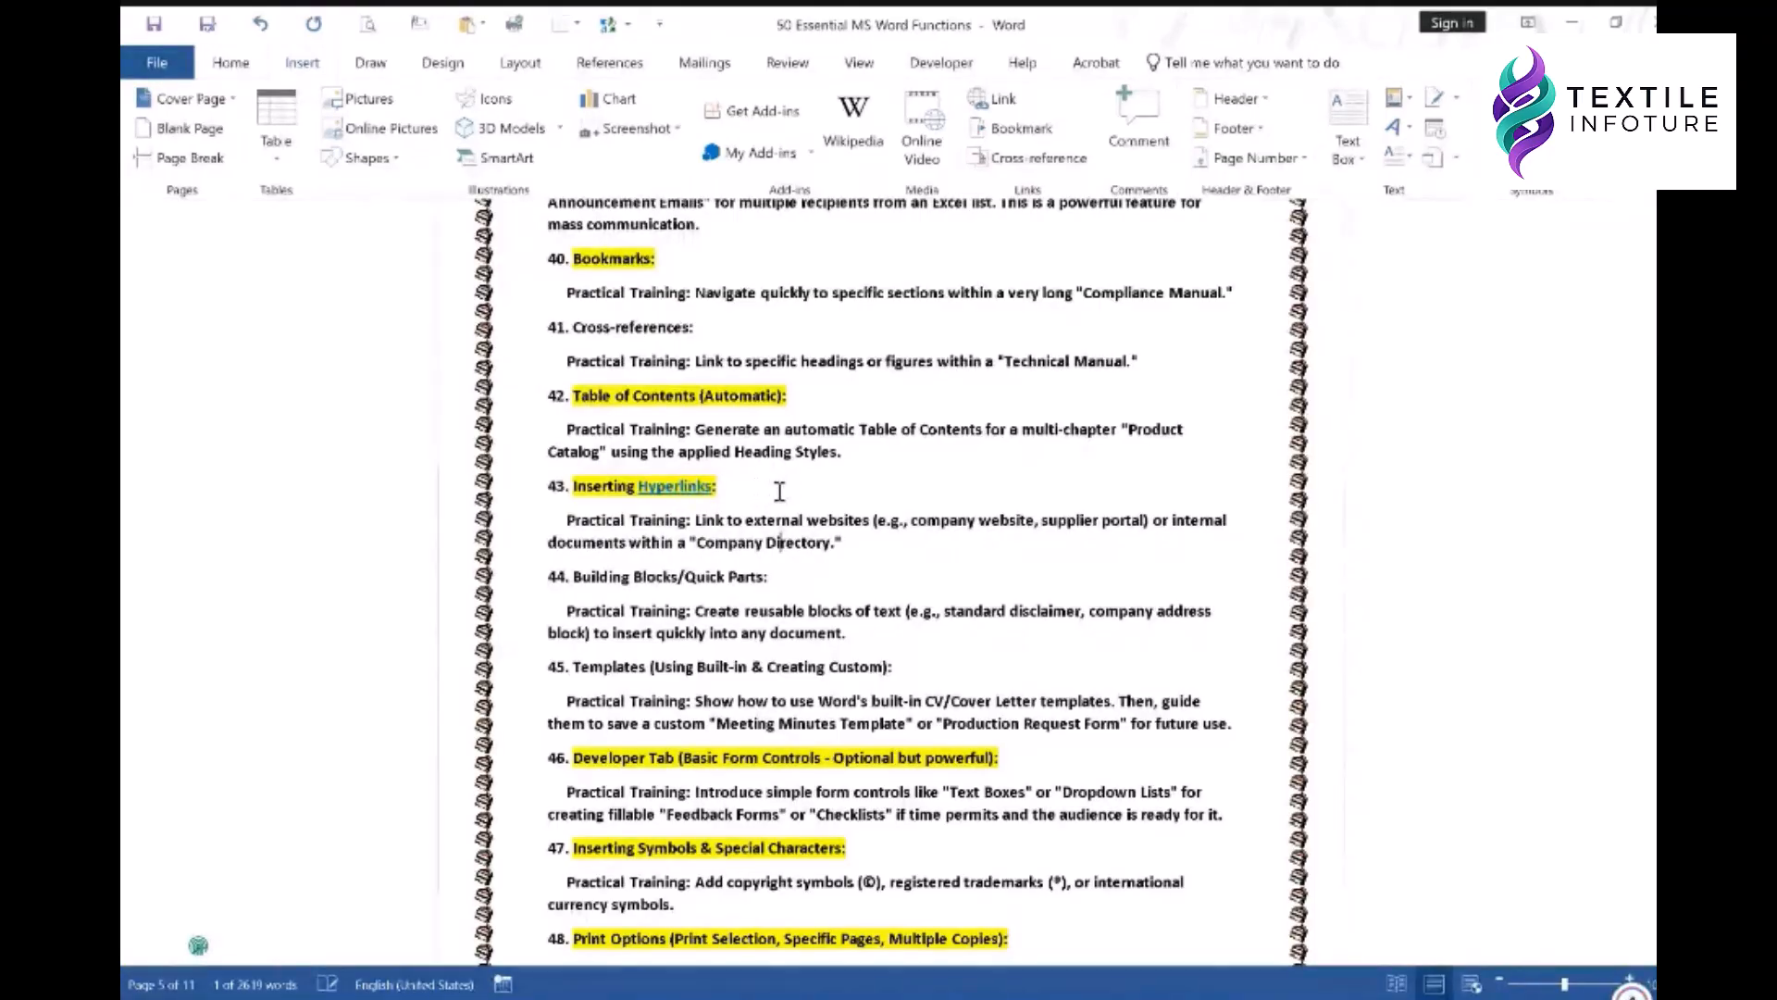
left_click(690, 493, "ctrl")
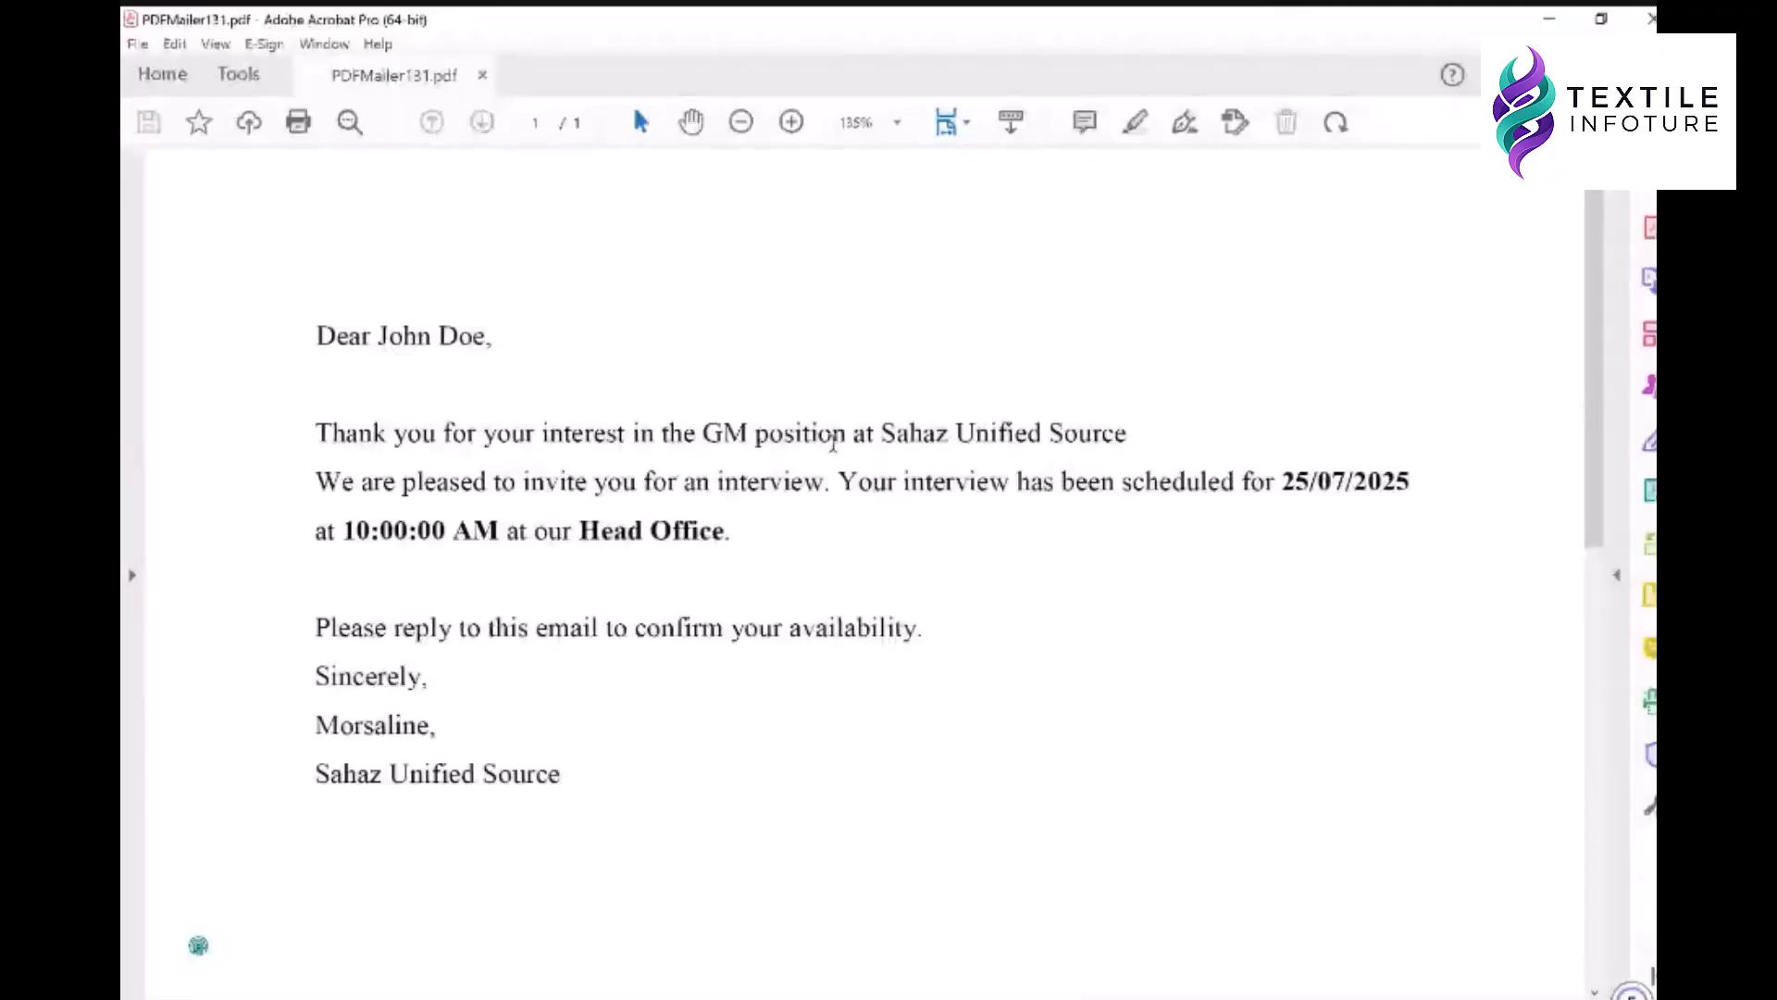
scroll(967, 402, "down", 5)
scroll(966, 405, "up", 5)
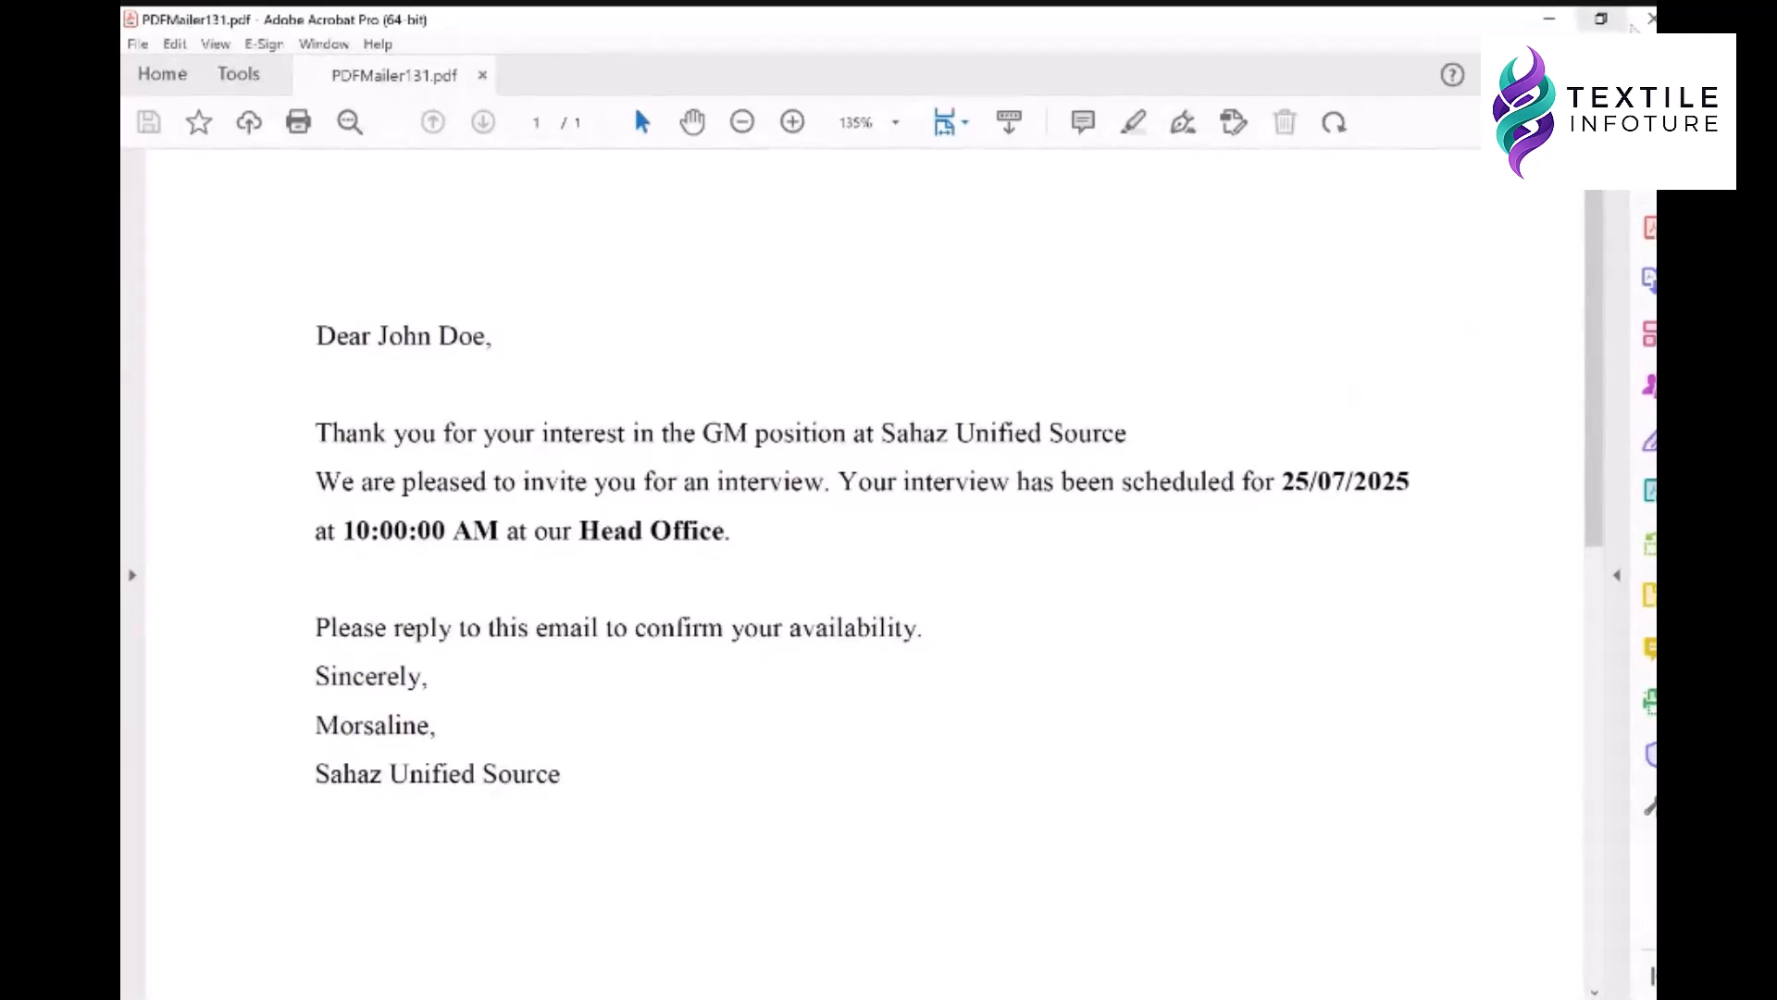
left_click(1643, 19)
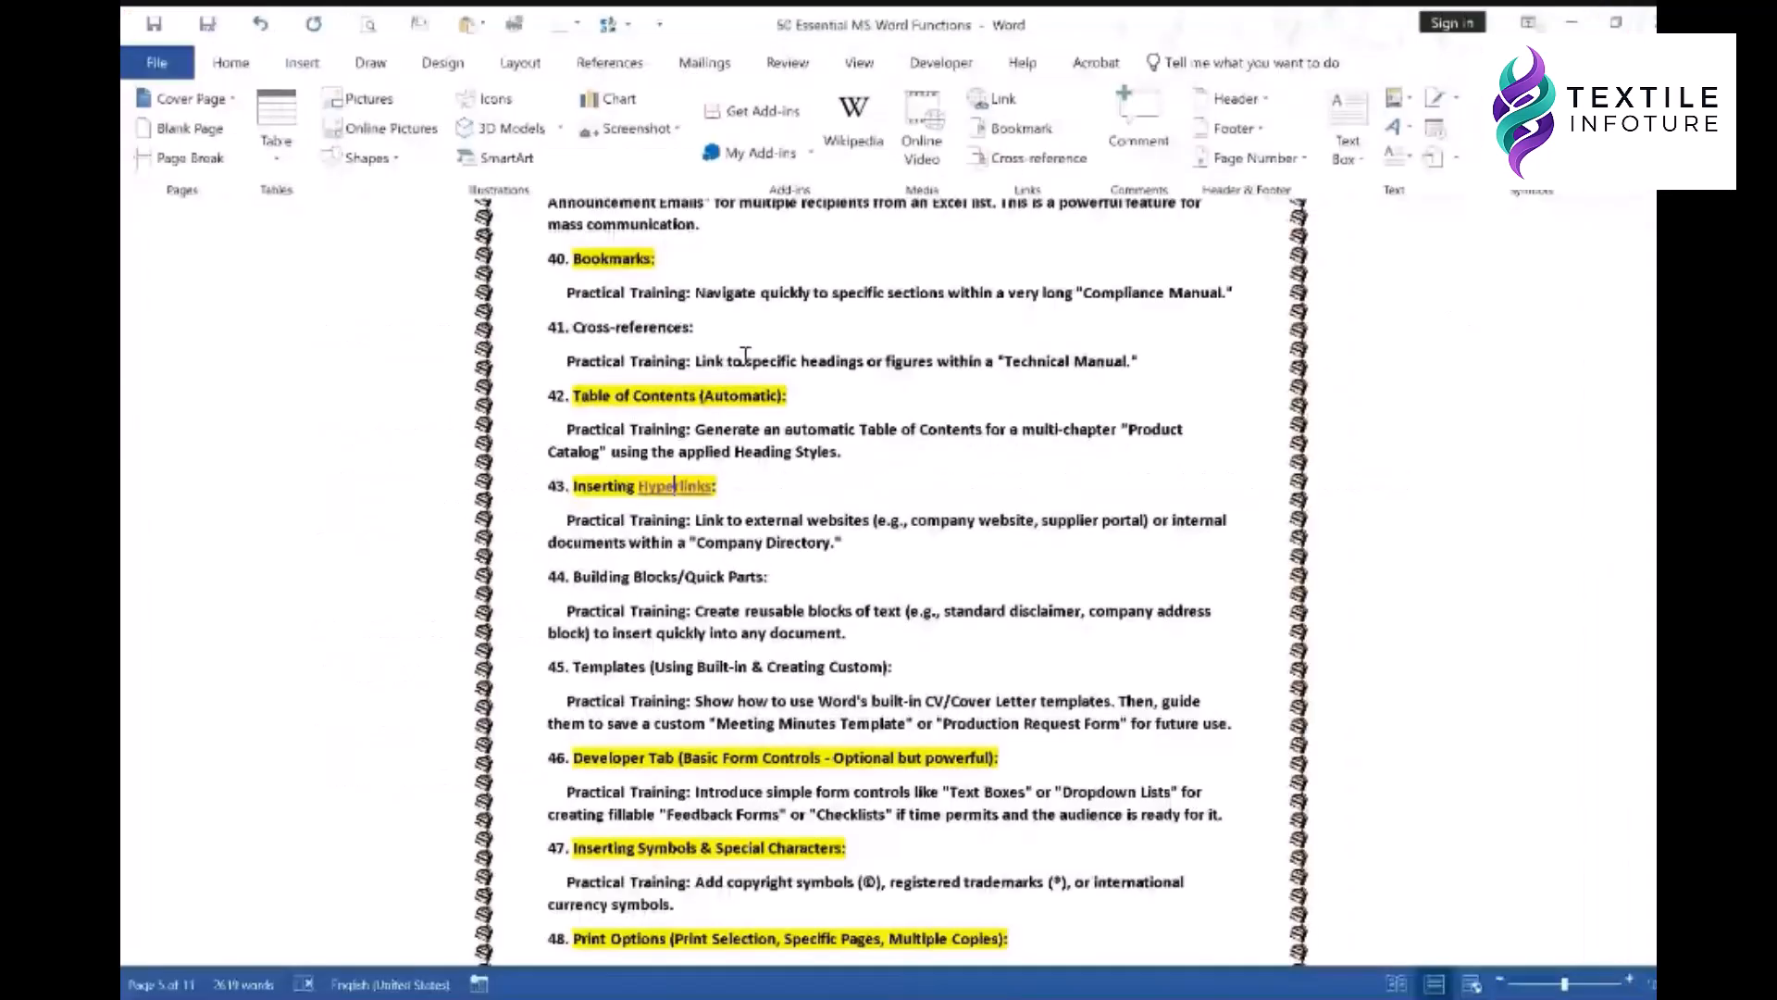
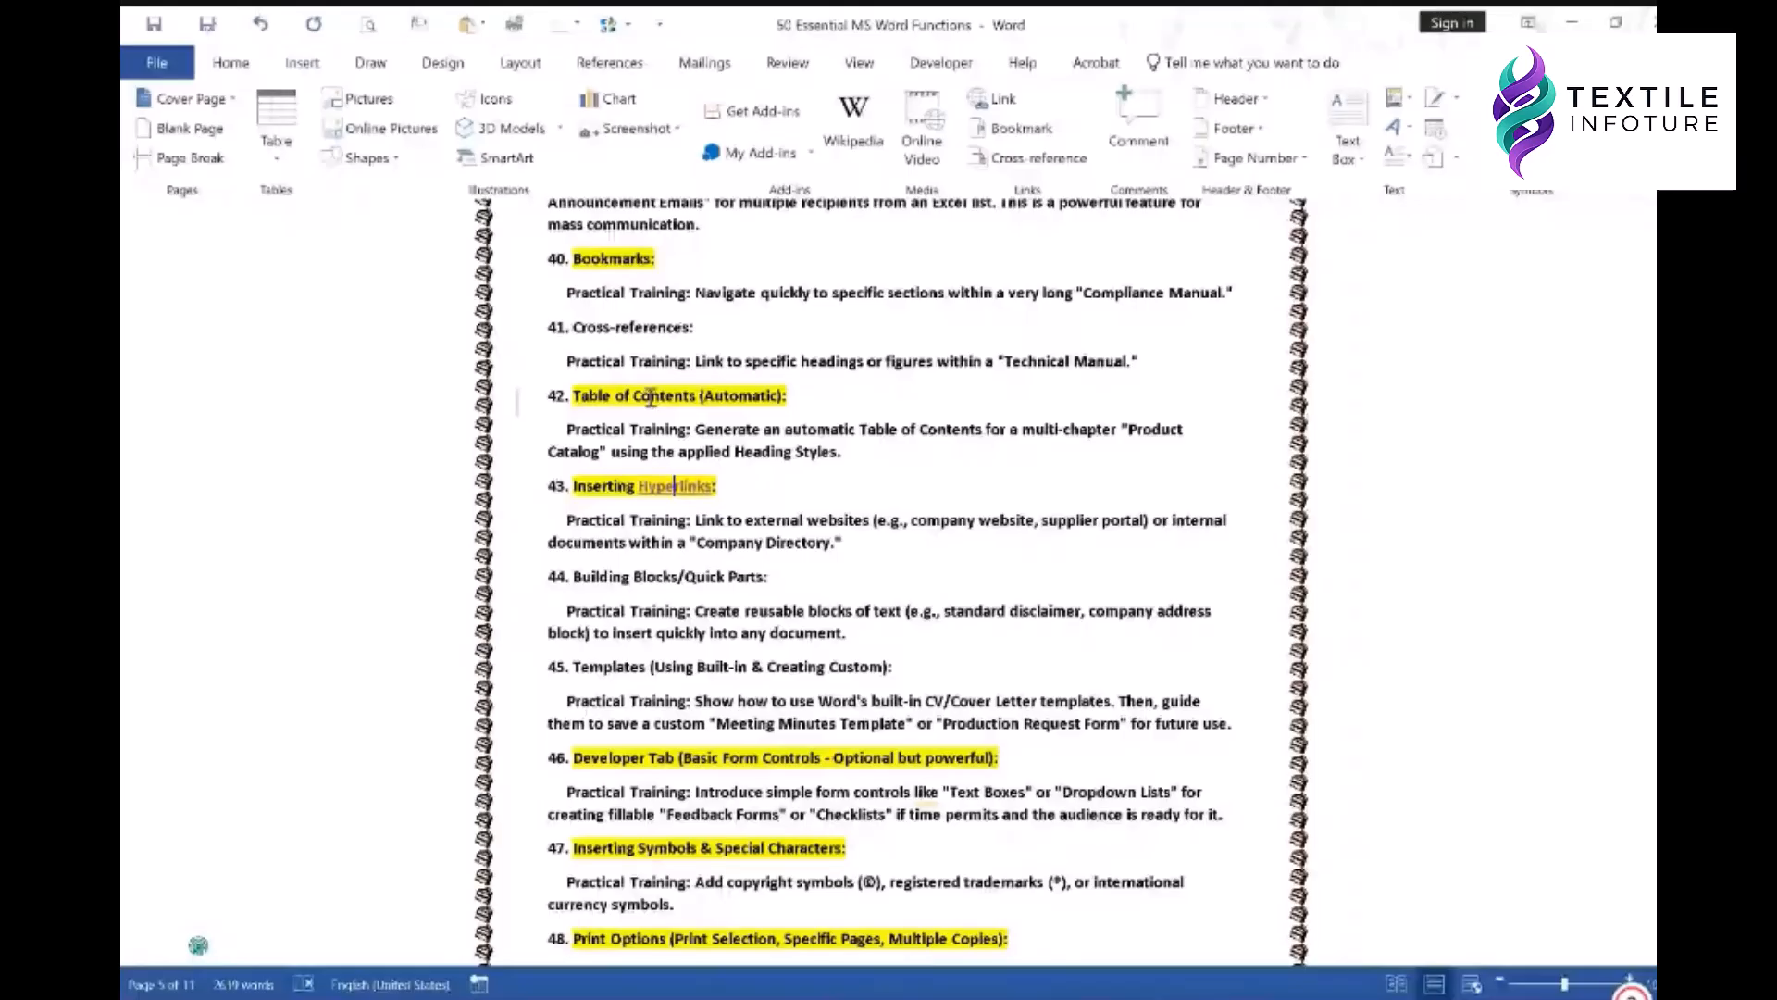
- Link the heading word 'Bookmarks' to FOR PRACTICES\Mail Merge.xlsx
right_click(613, 258)
left_click(662, 523)
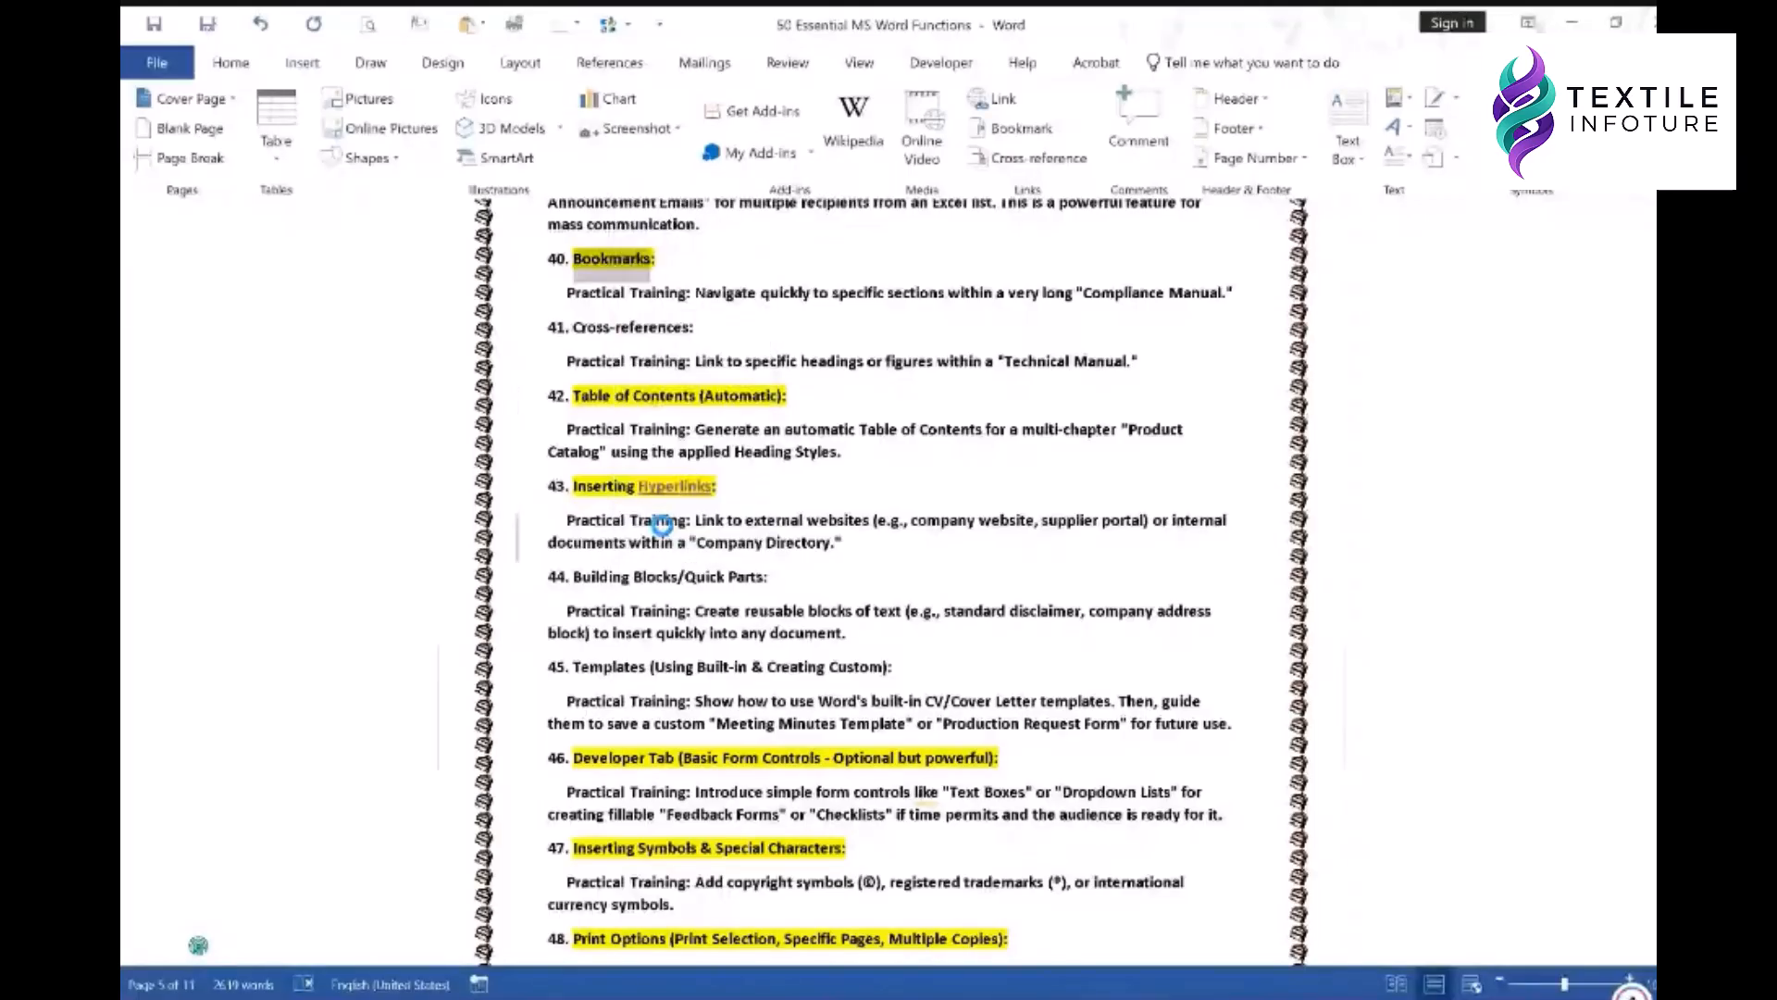
left_click(799, 431)
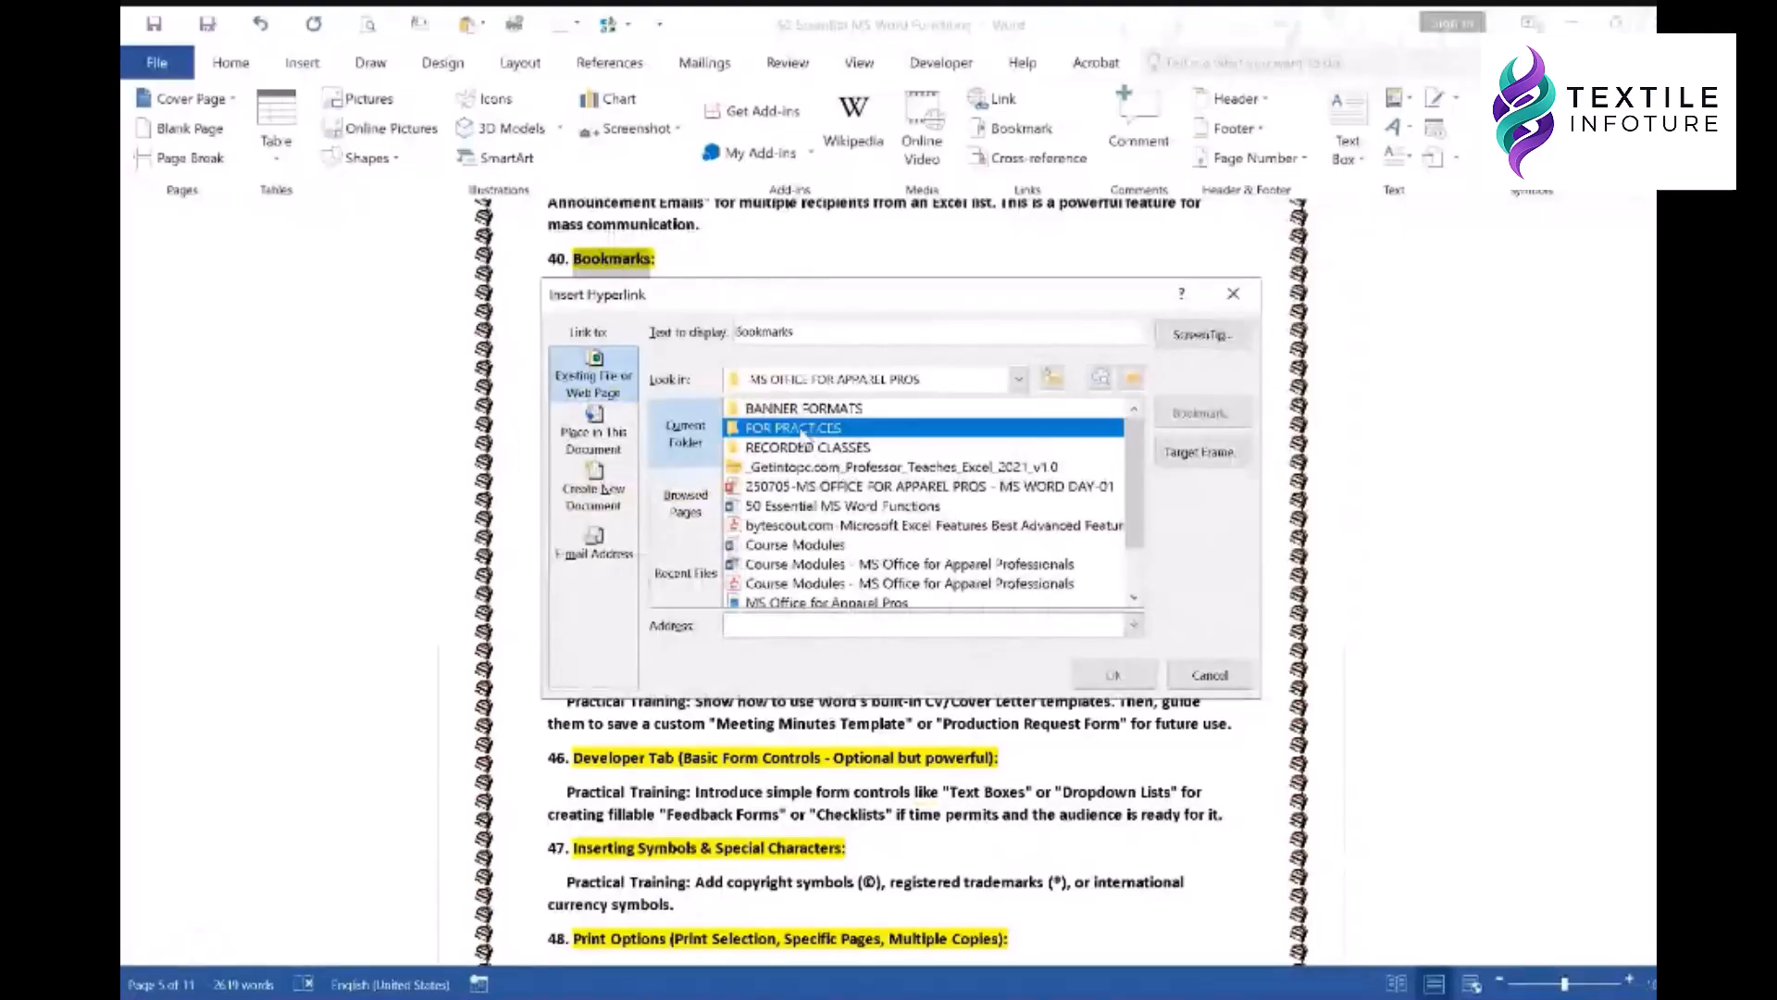
double_click(801, 429)
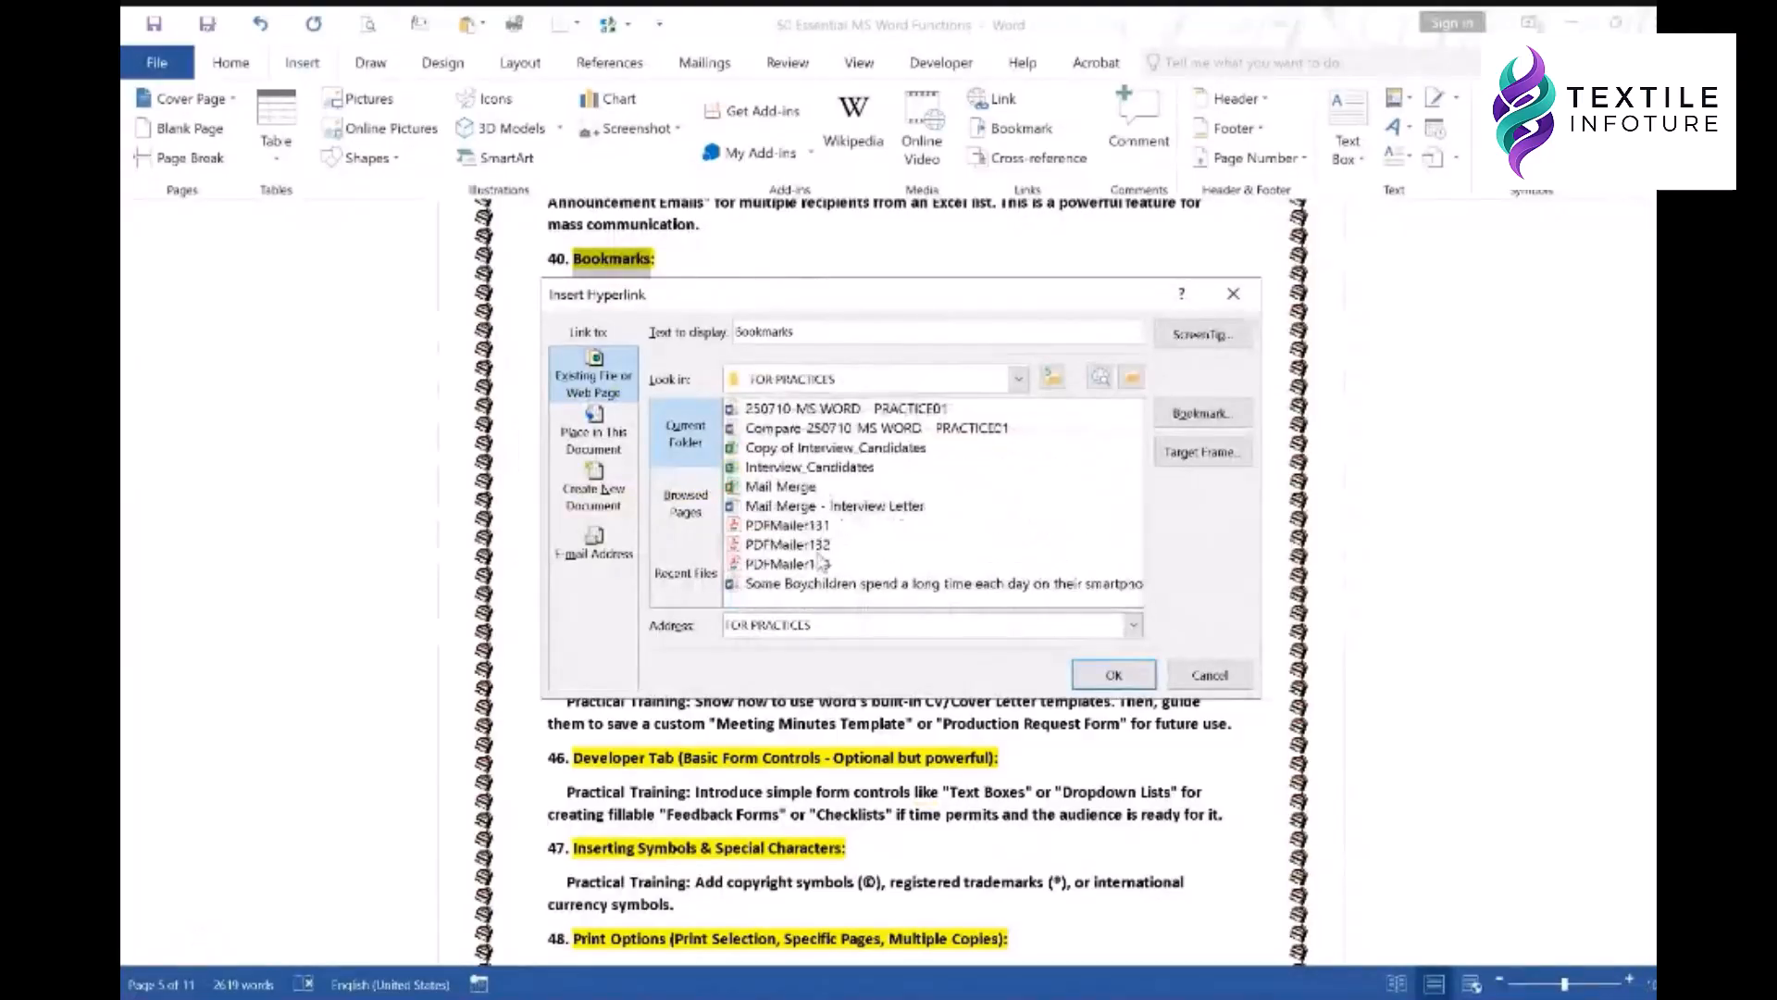
left_click(786, 487)
left_click(1112, 683)
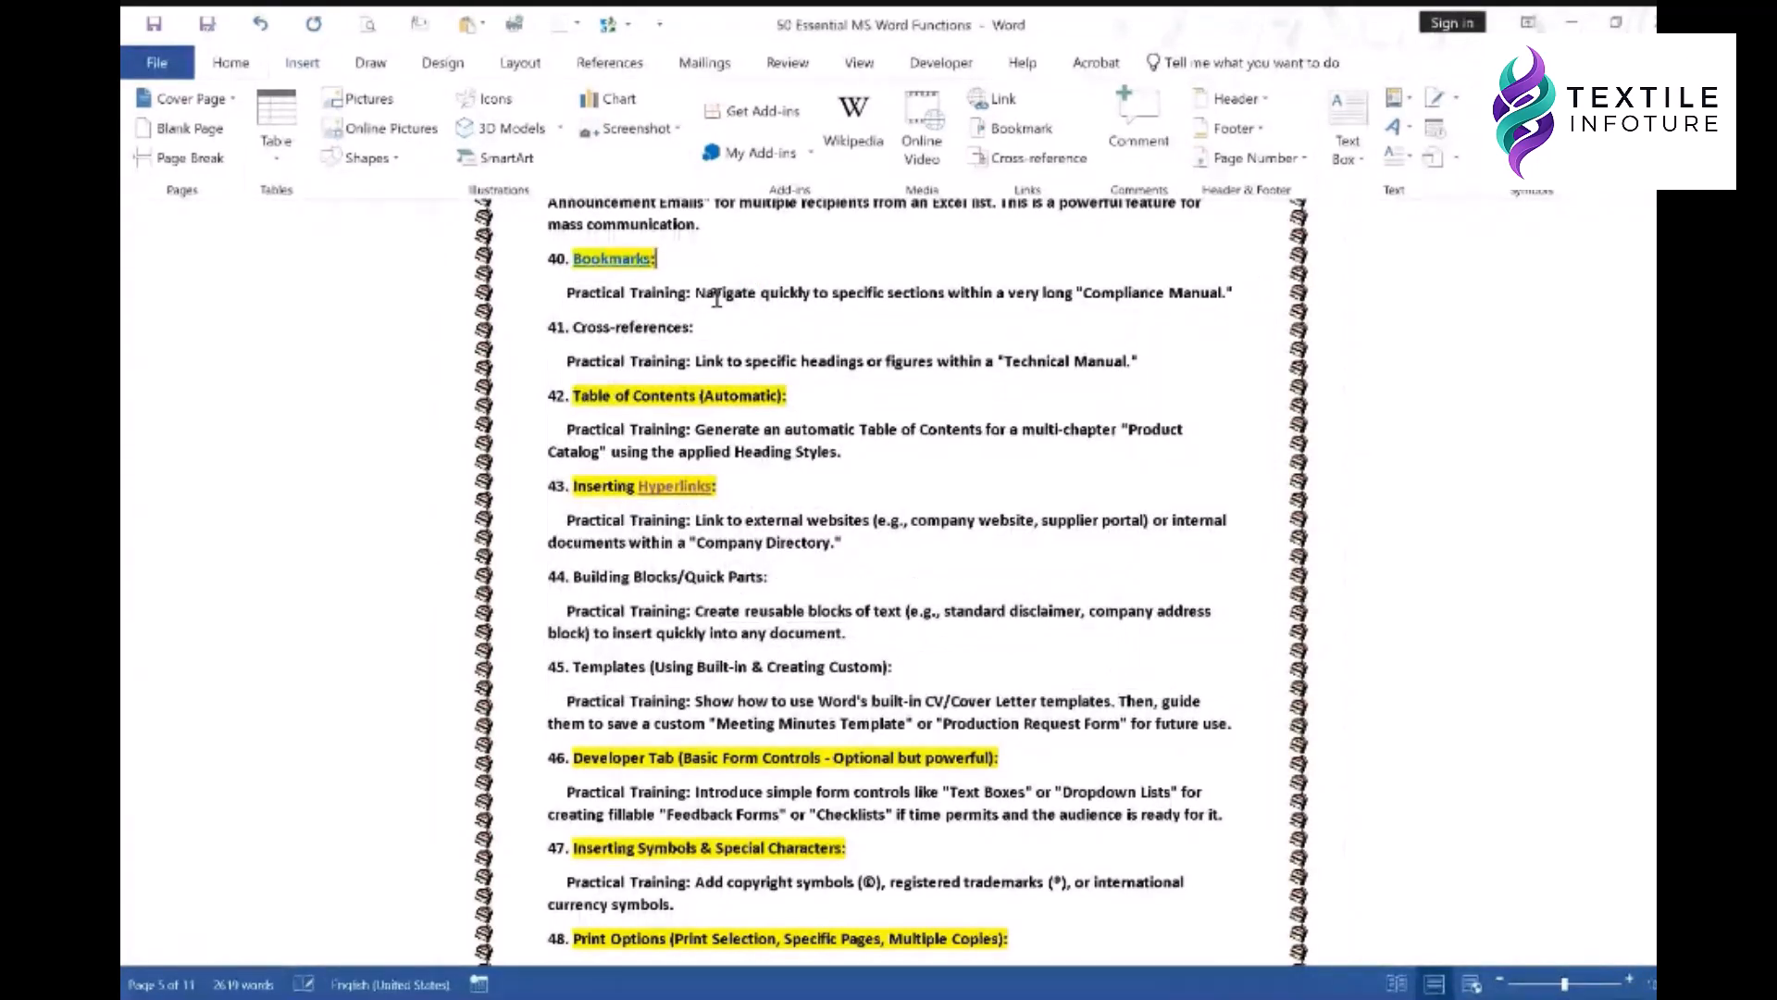
left_click(616, 264, "ctrl")
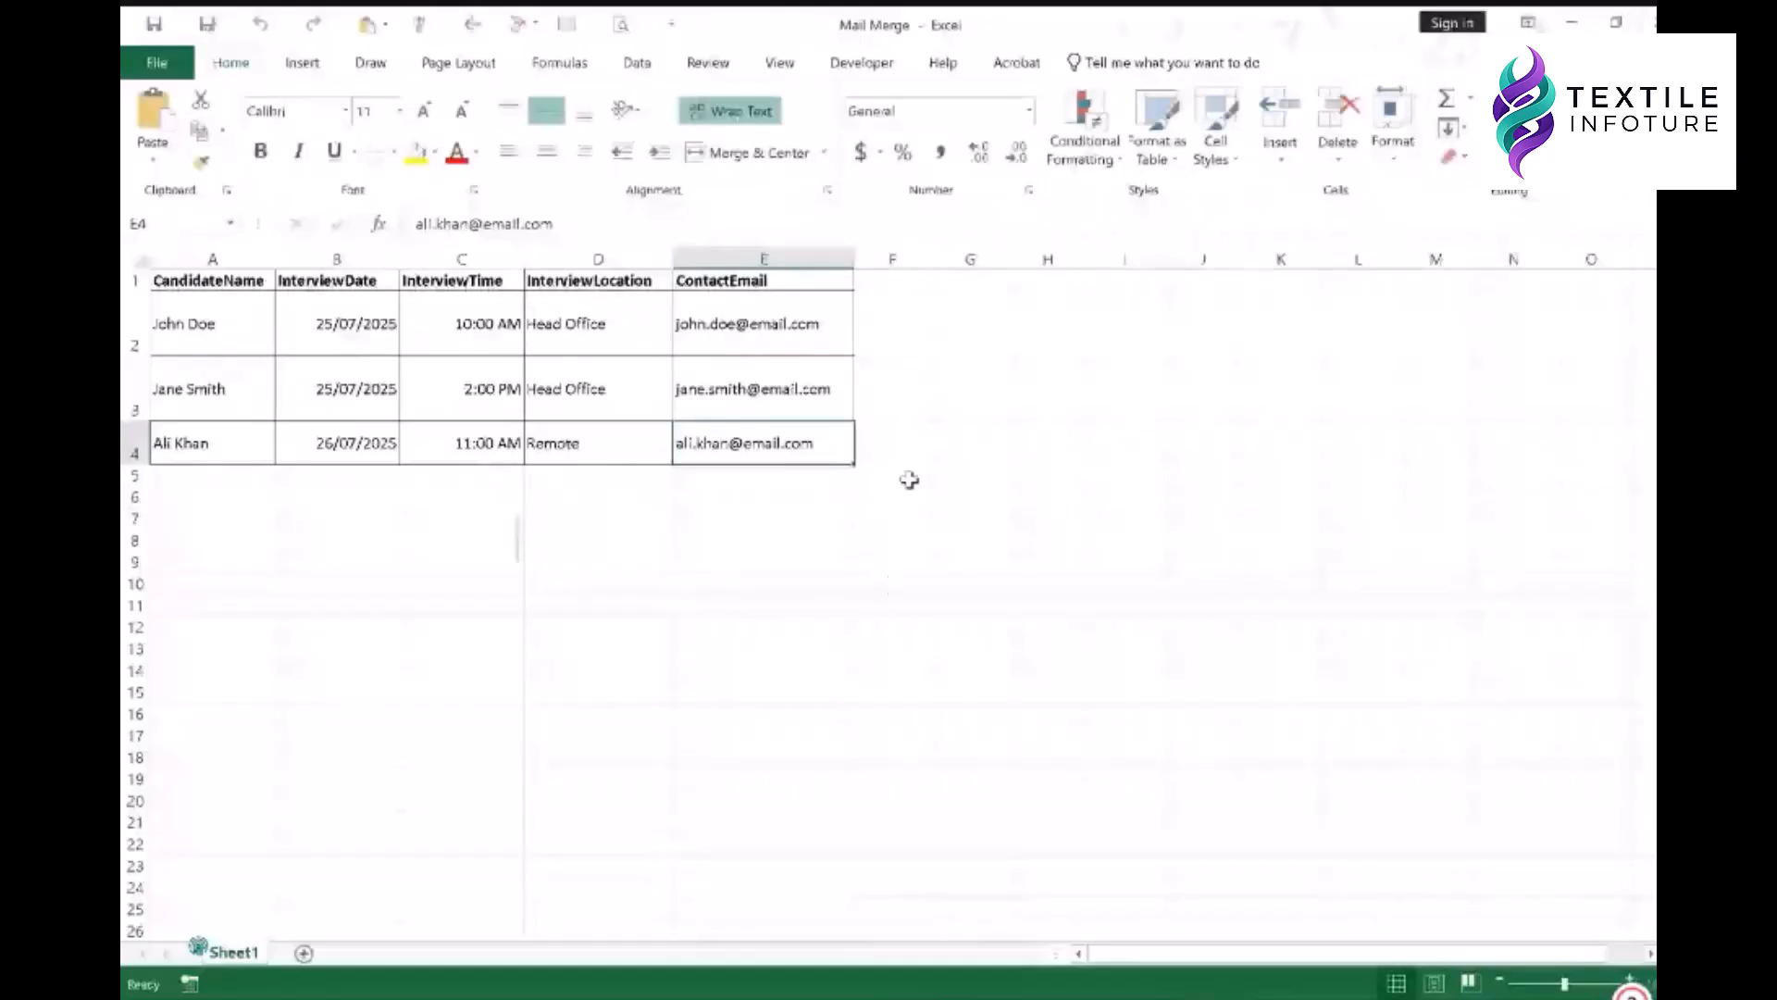
left_click(896, 449)
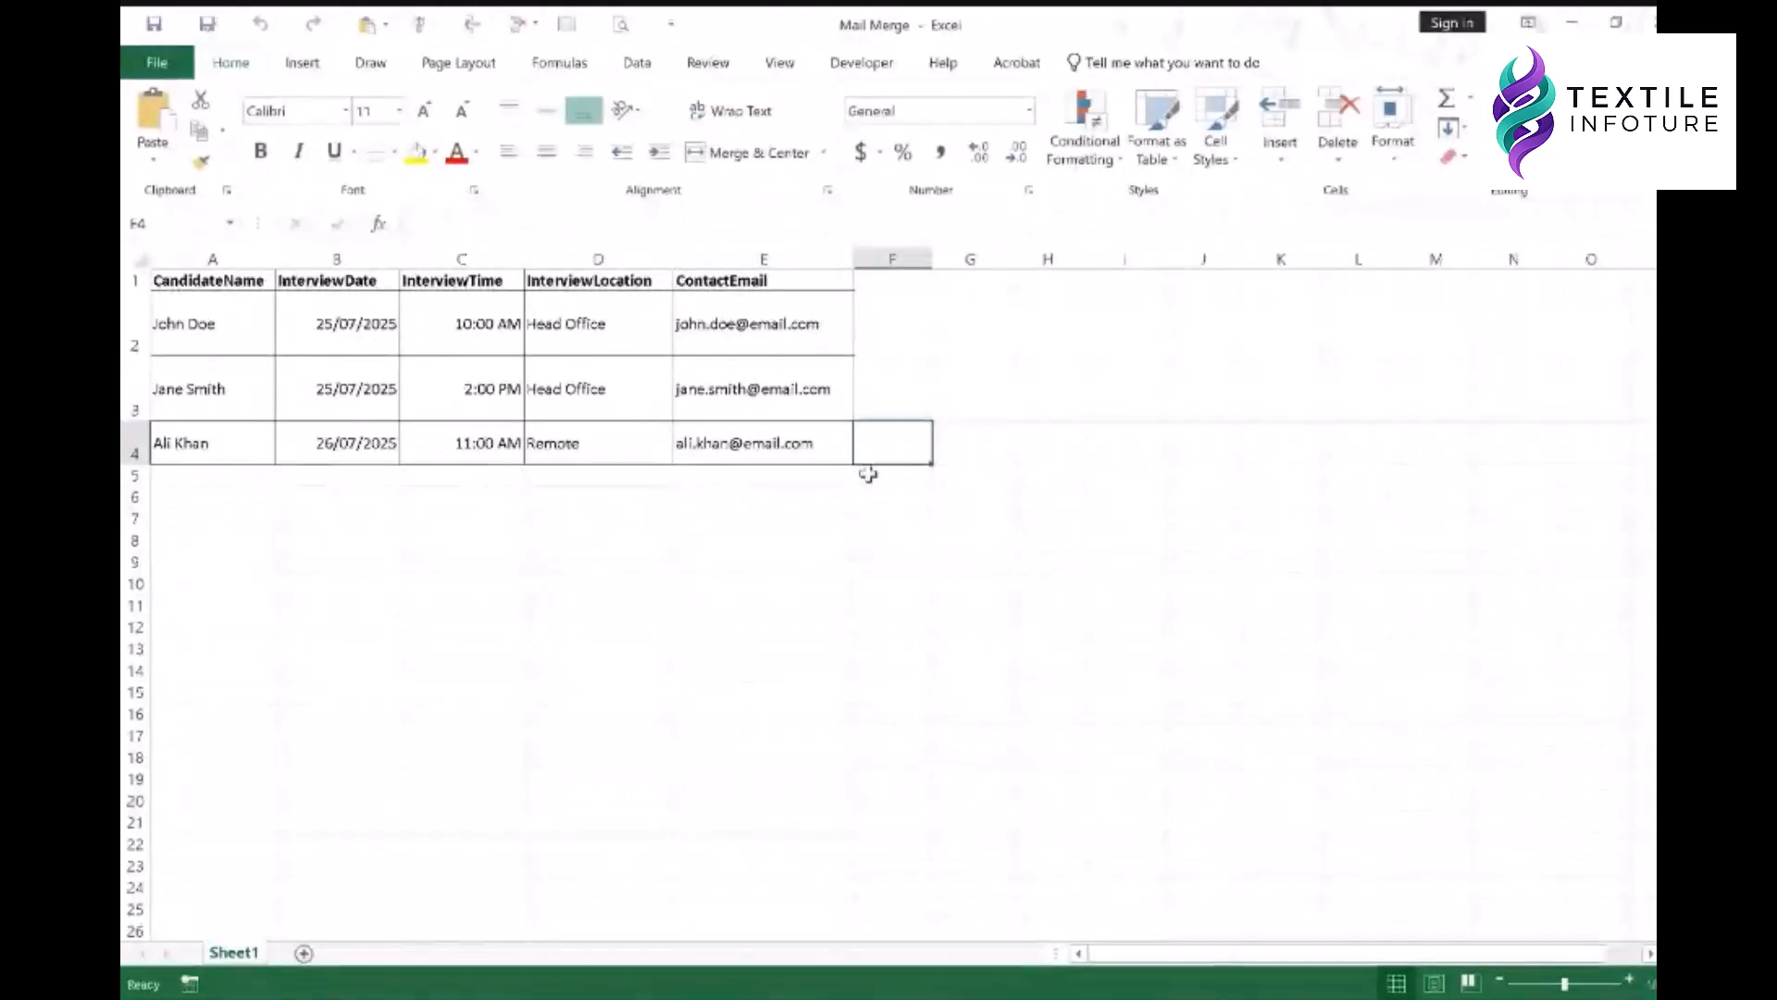
key("Return")
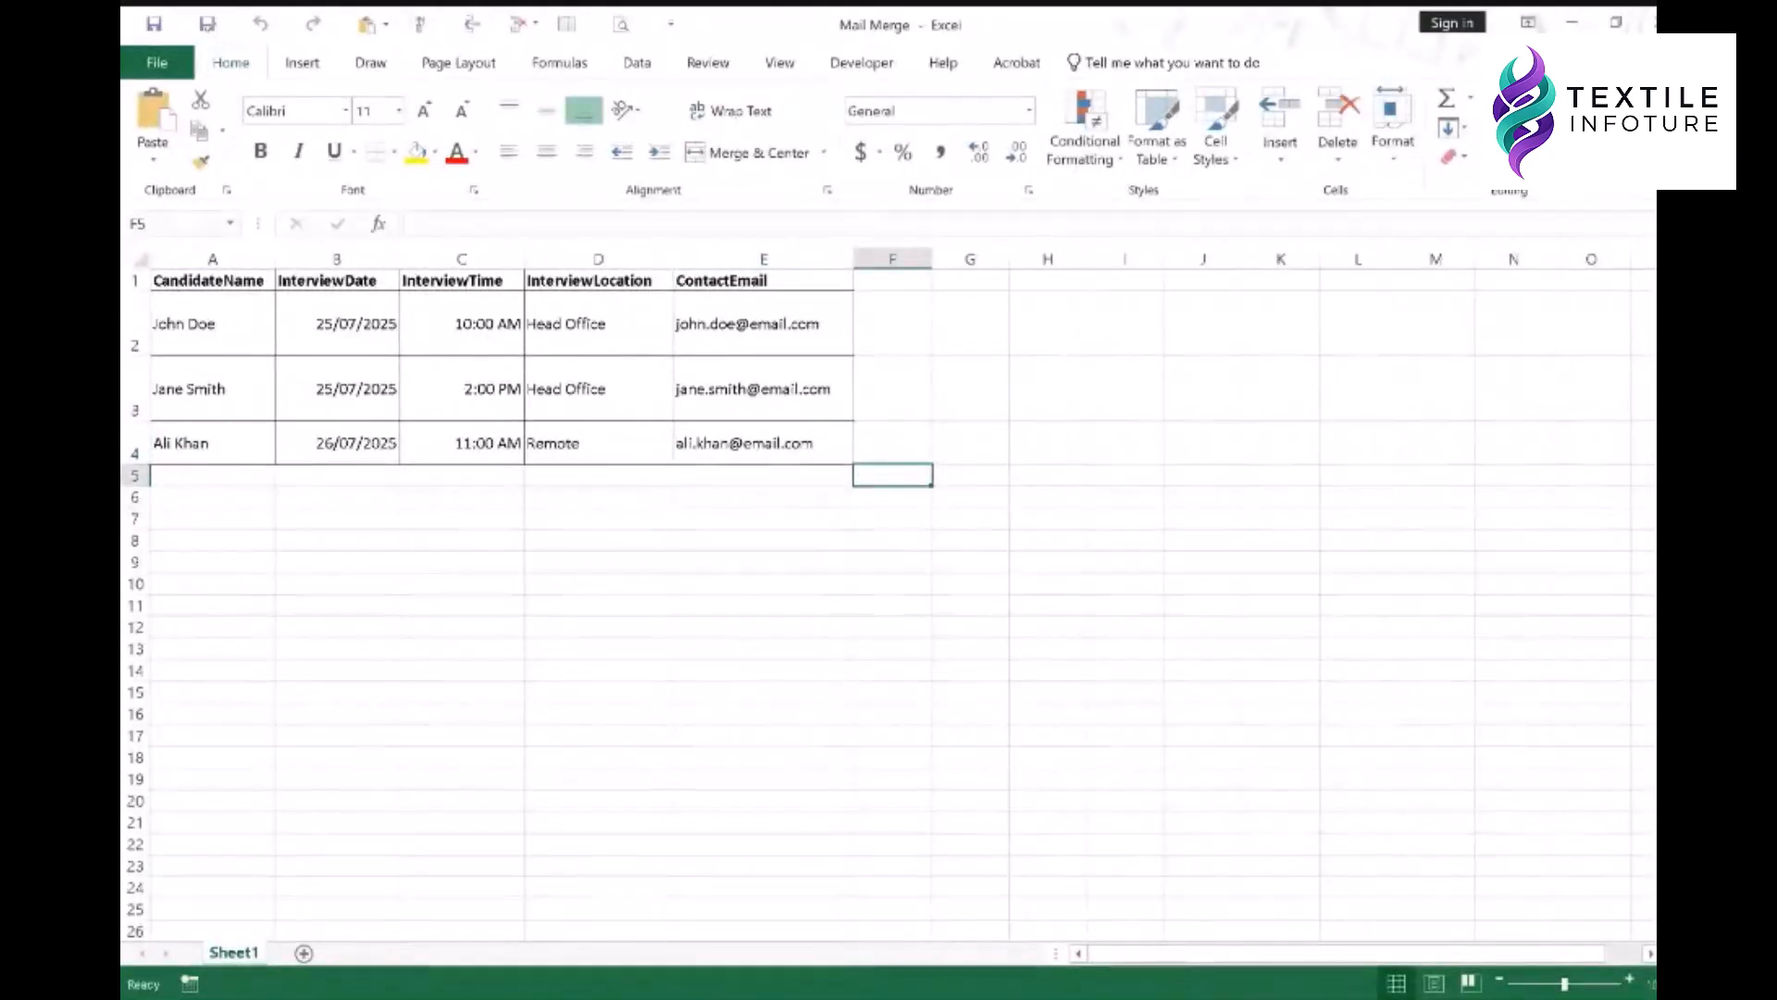
left_click(1648, 20)
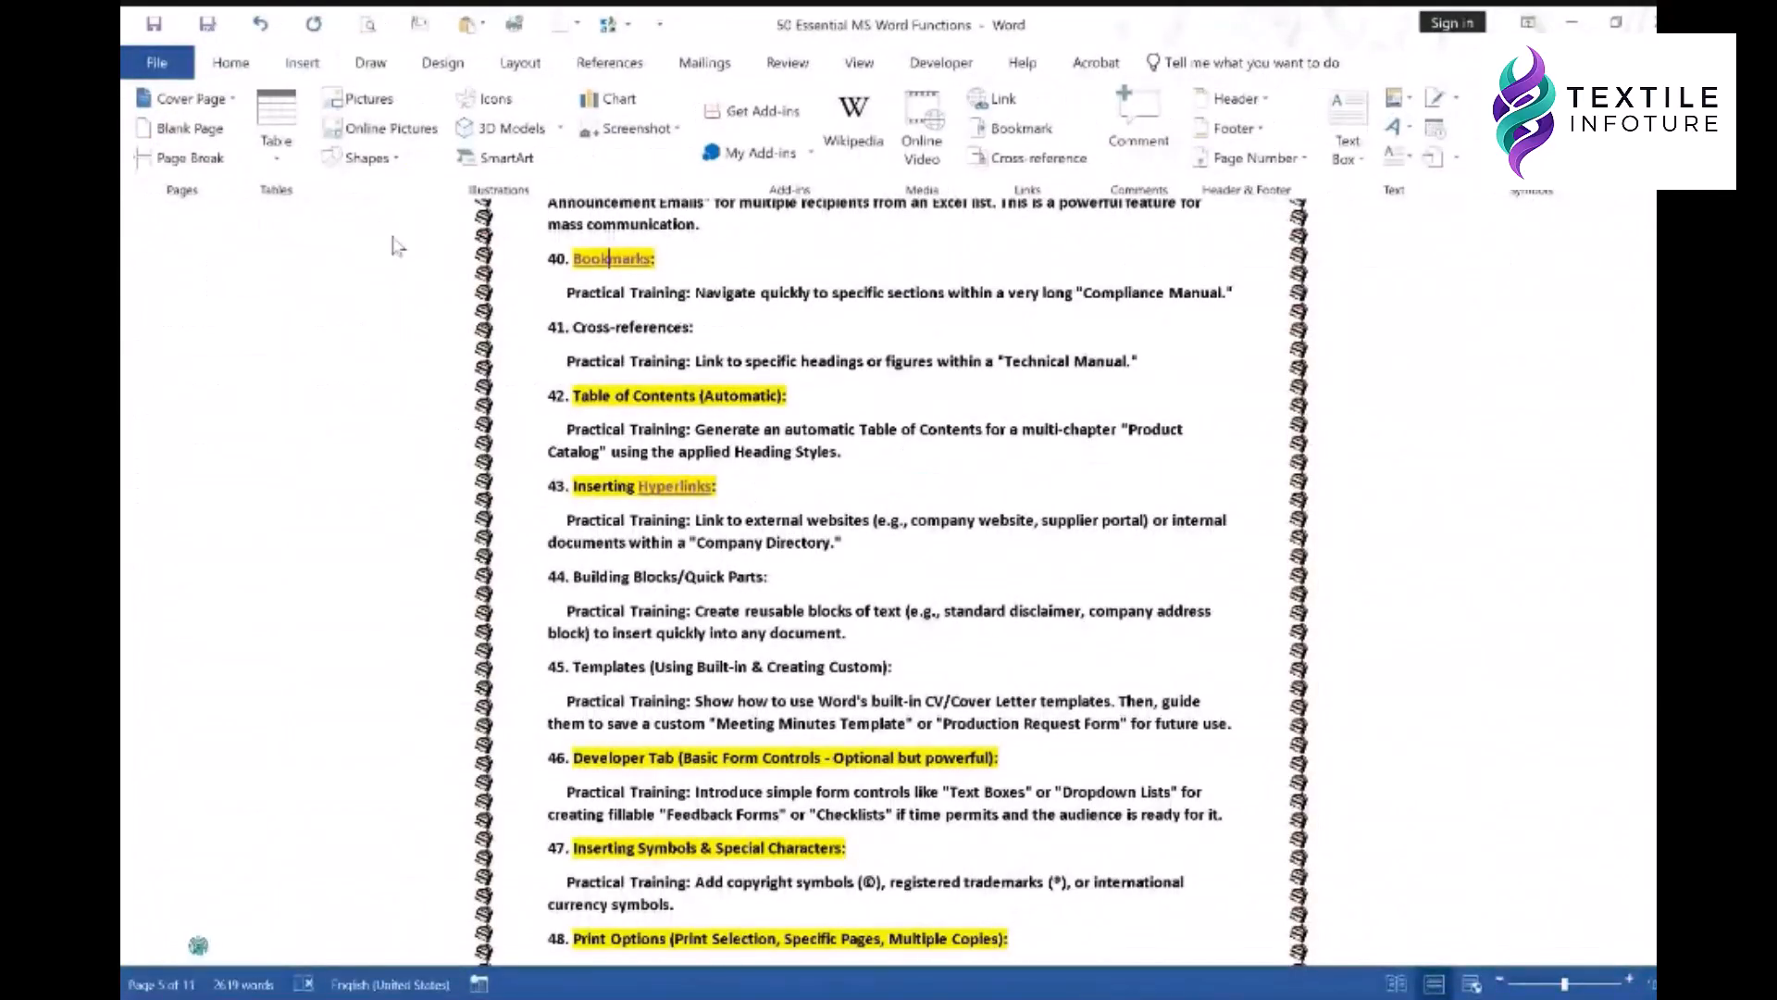
- Undo both hyperlinks so 'Bookmarks' and 'Hyperlinks' are plain text again
left_click(263, 28)
left_click(263, 29)
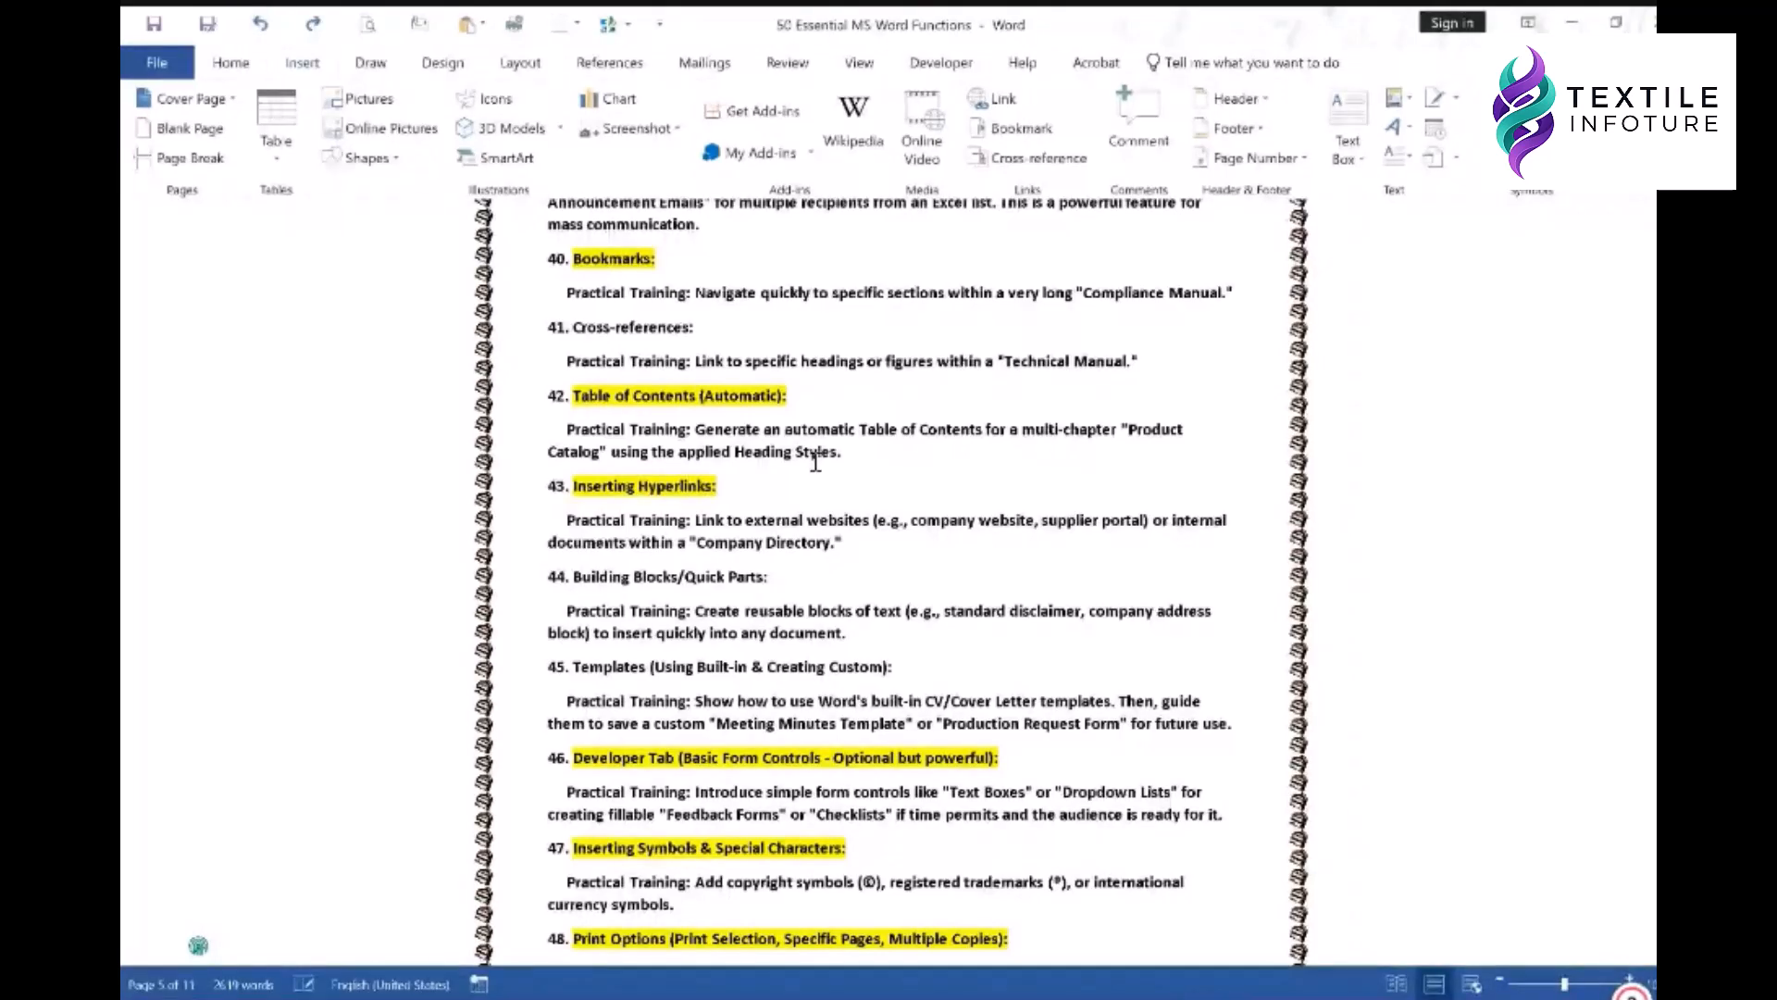
scroll(783, 513, "down", 3)
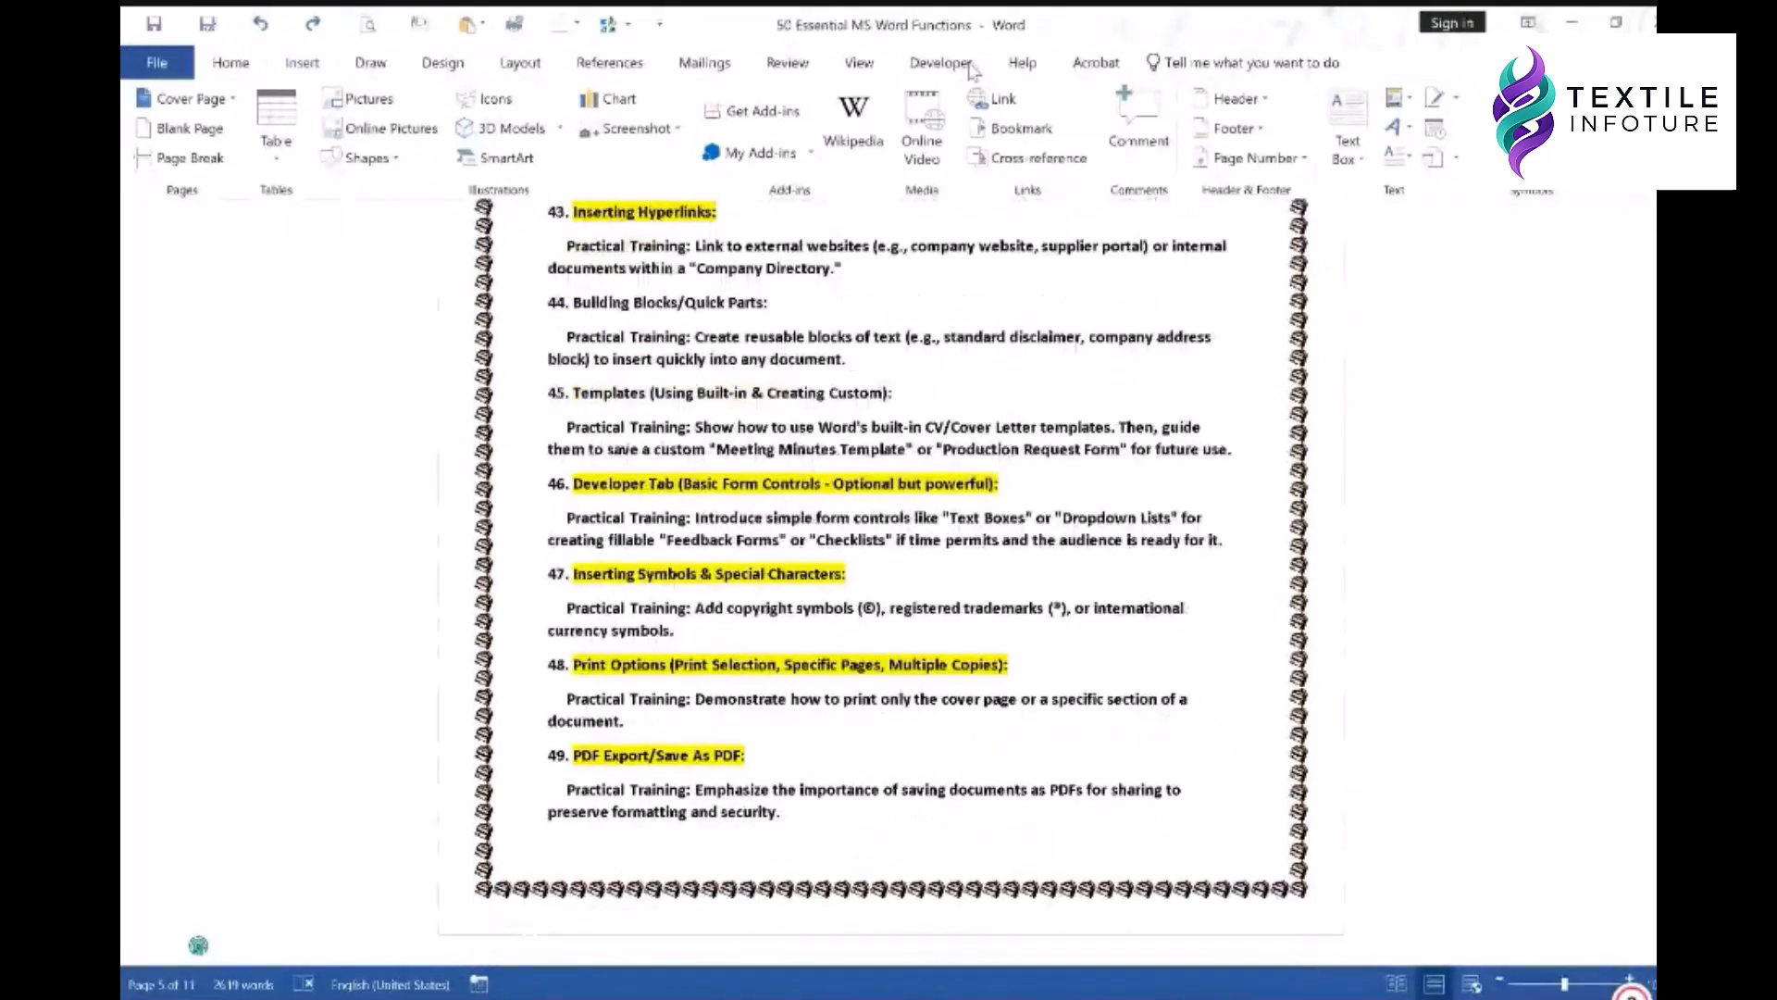
- Insert a Developer check box after 'Inserting Hyperlinks', tick it, then undo the insertion
left_click(938, 65)
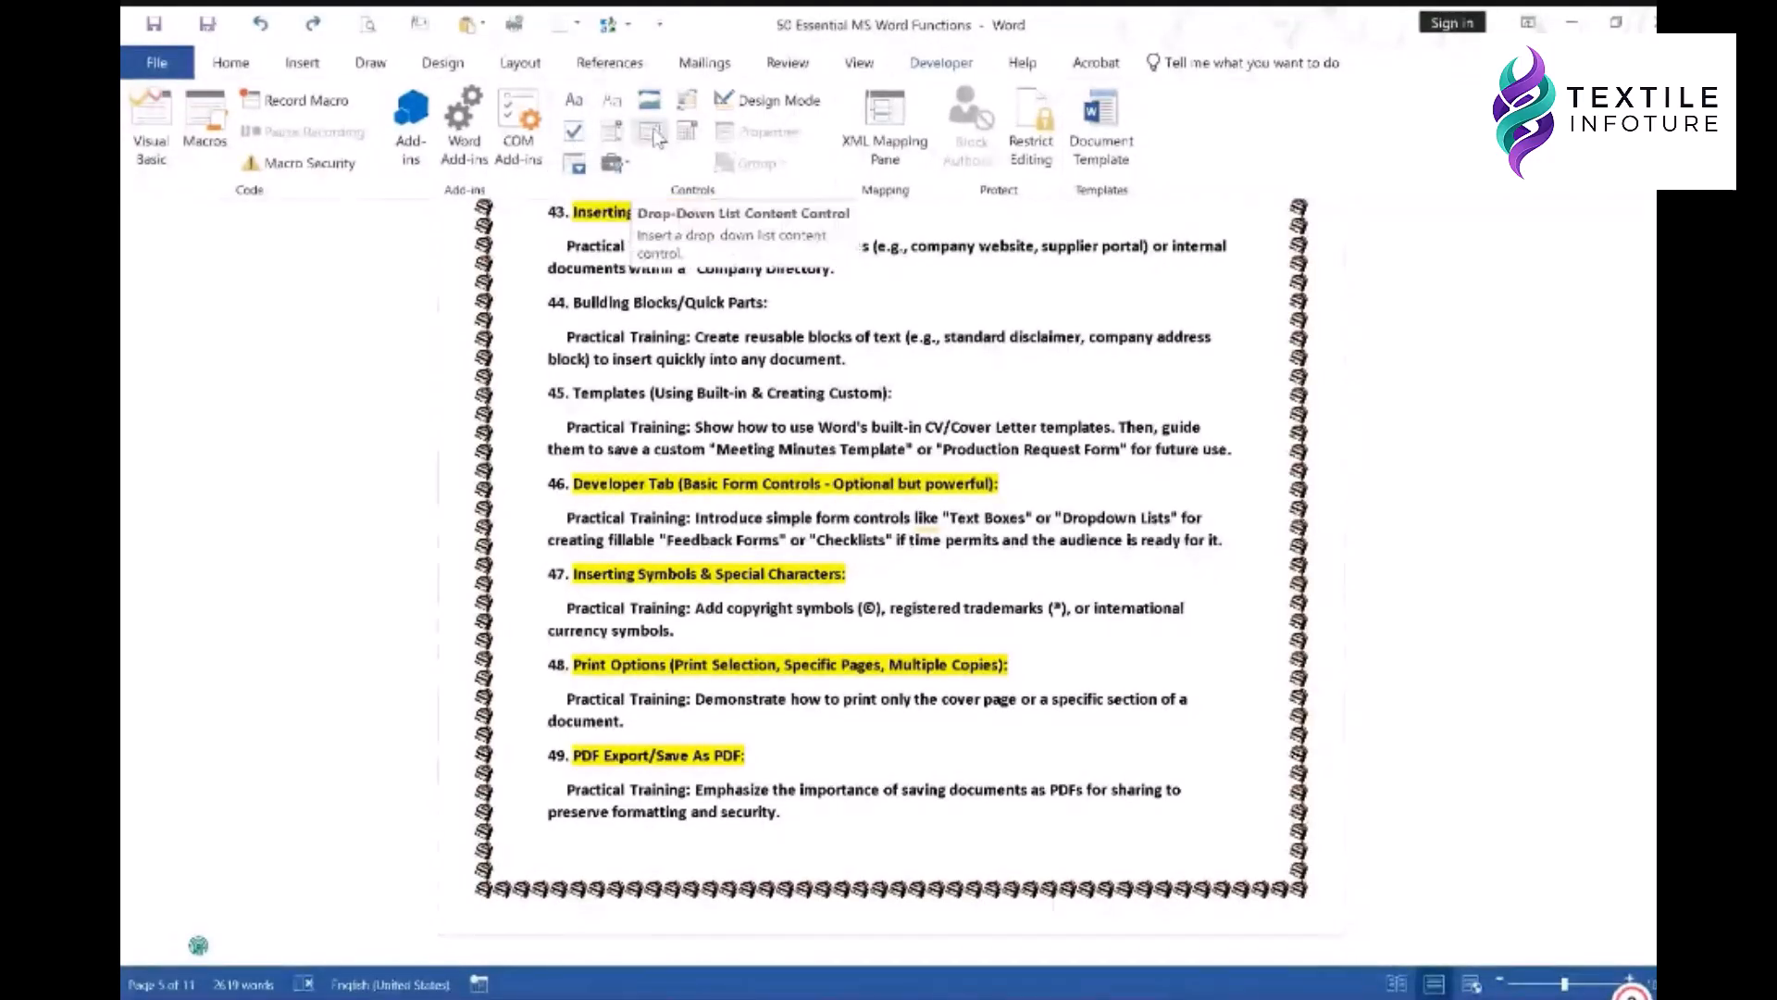
left_click(574, 131)
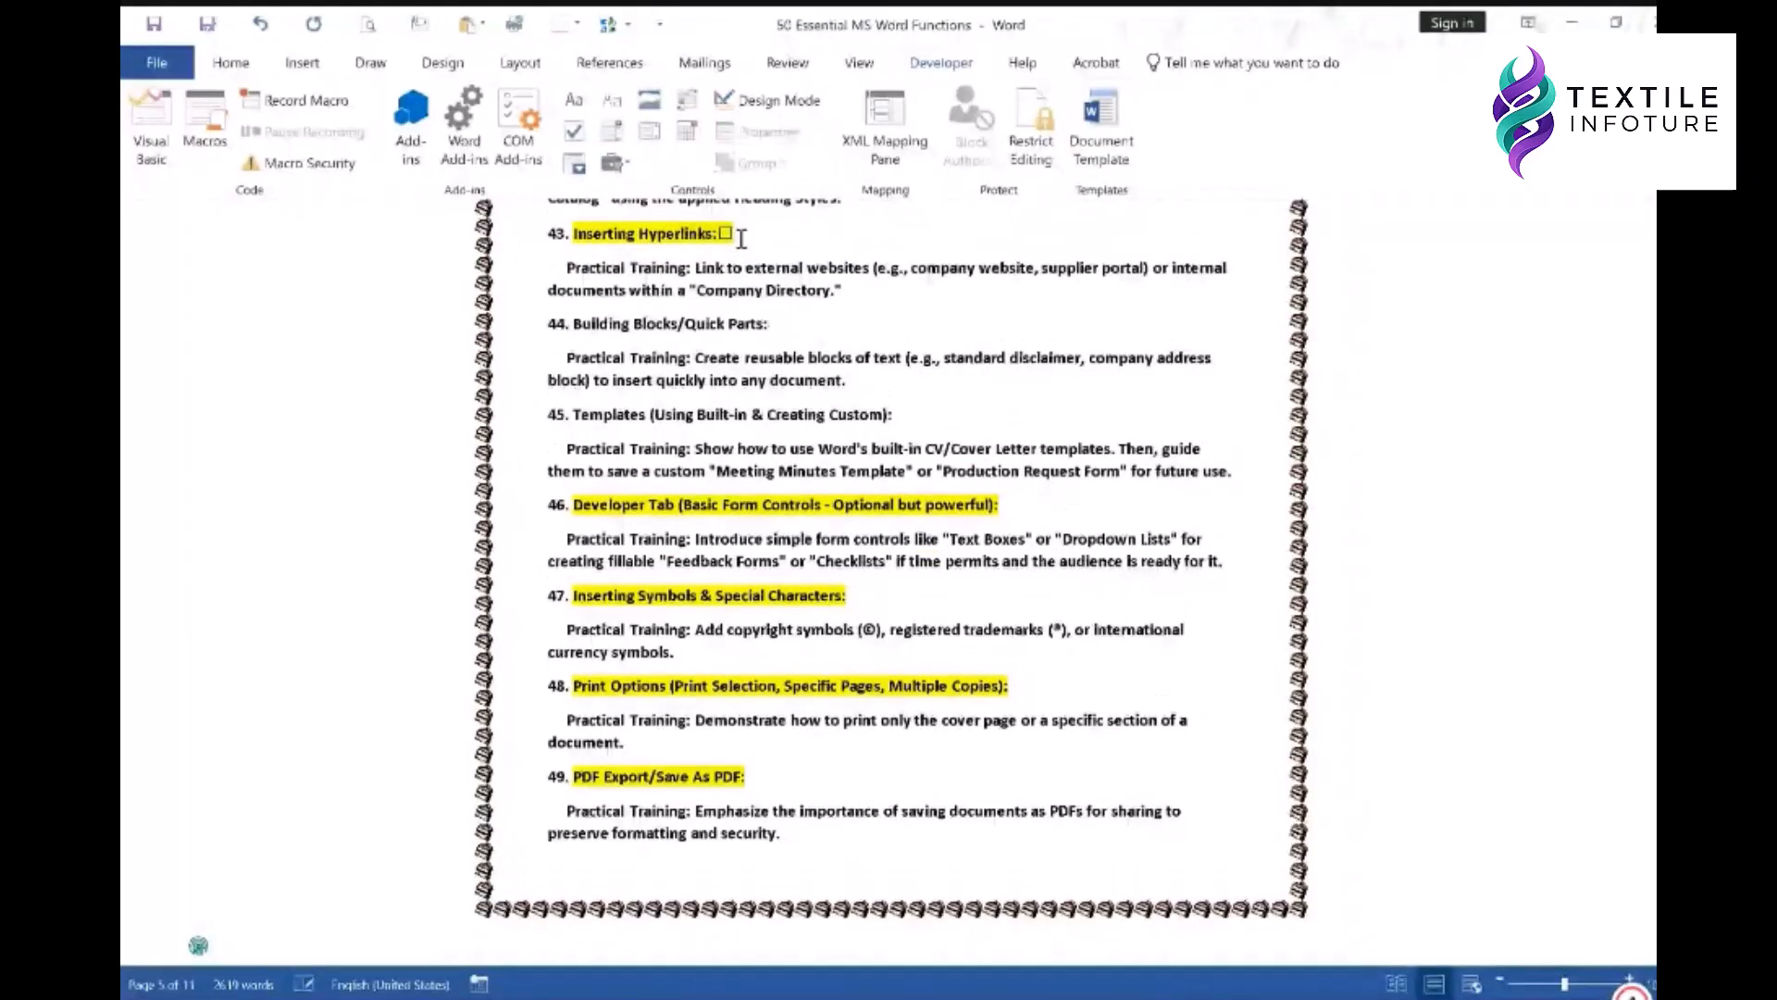
left_click(726, 234)
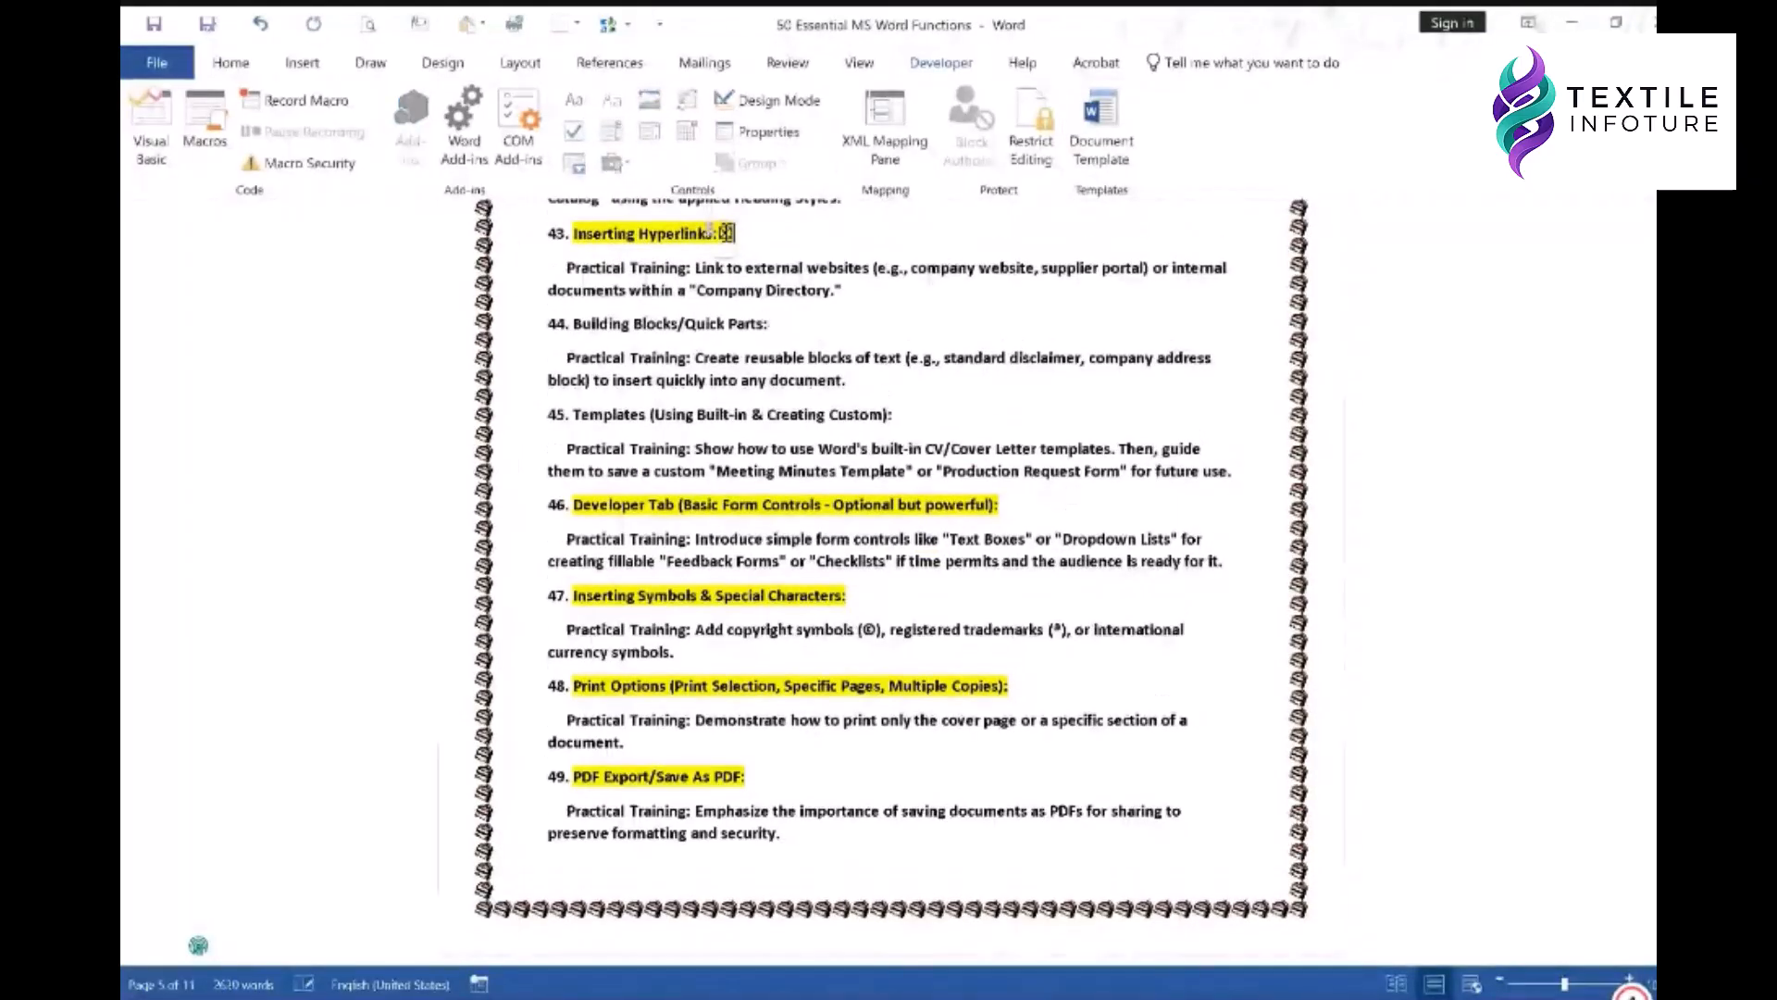
left_click(844, 317)
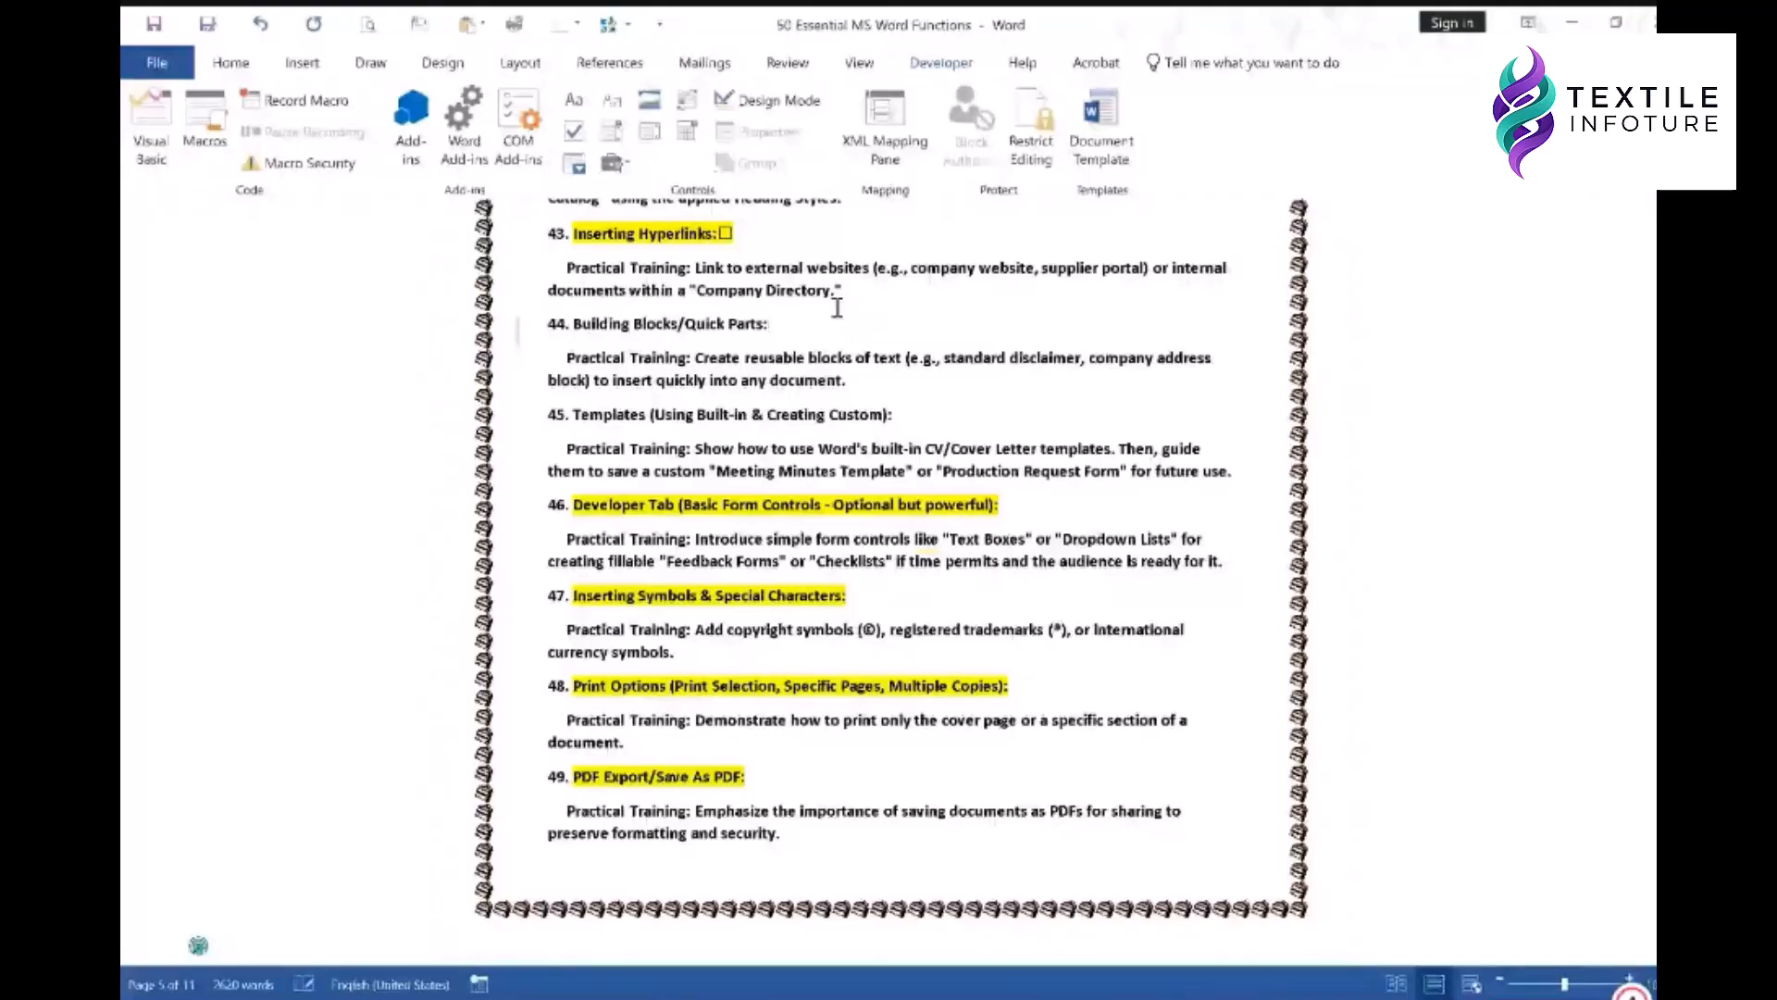
left_click(725, 233)
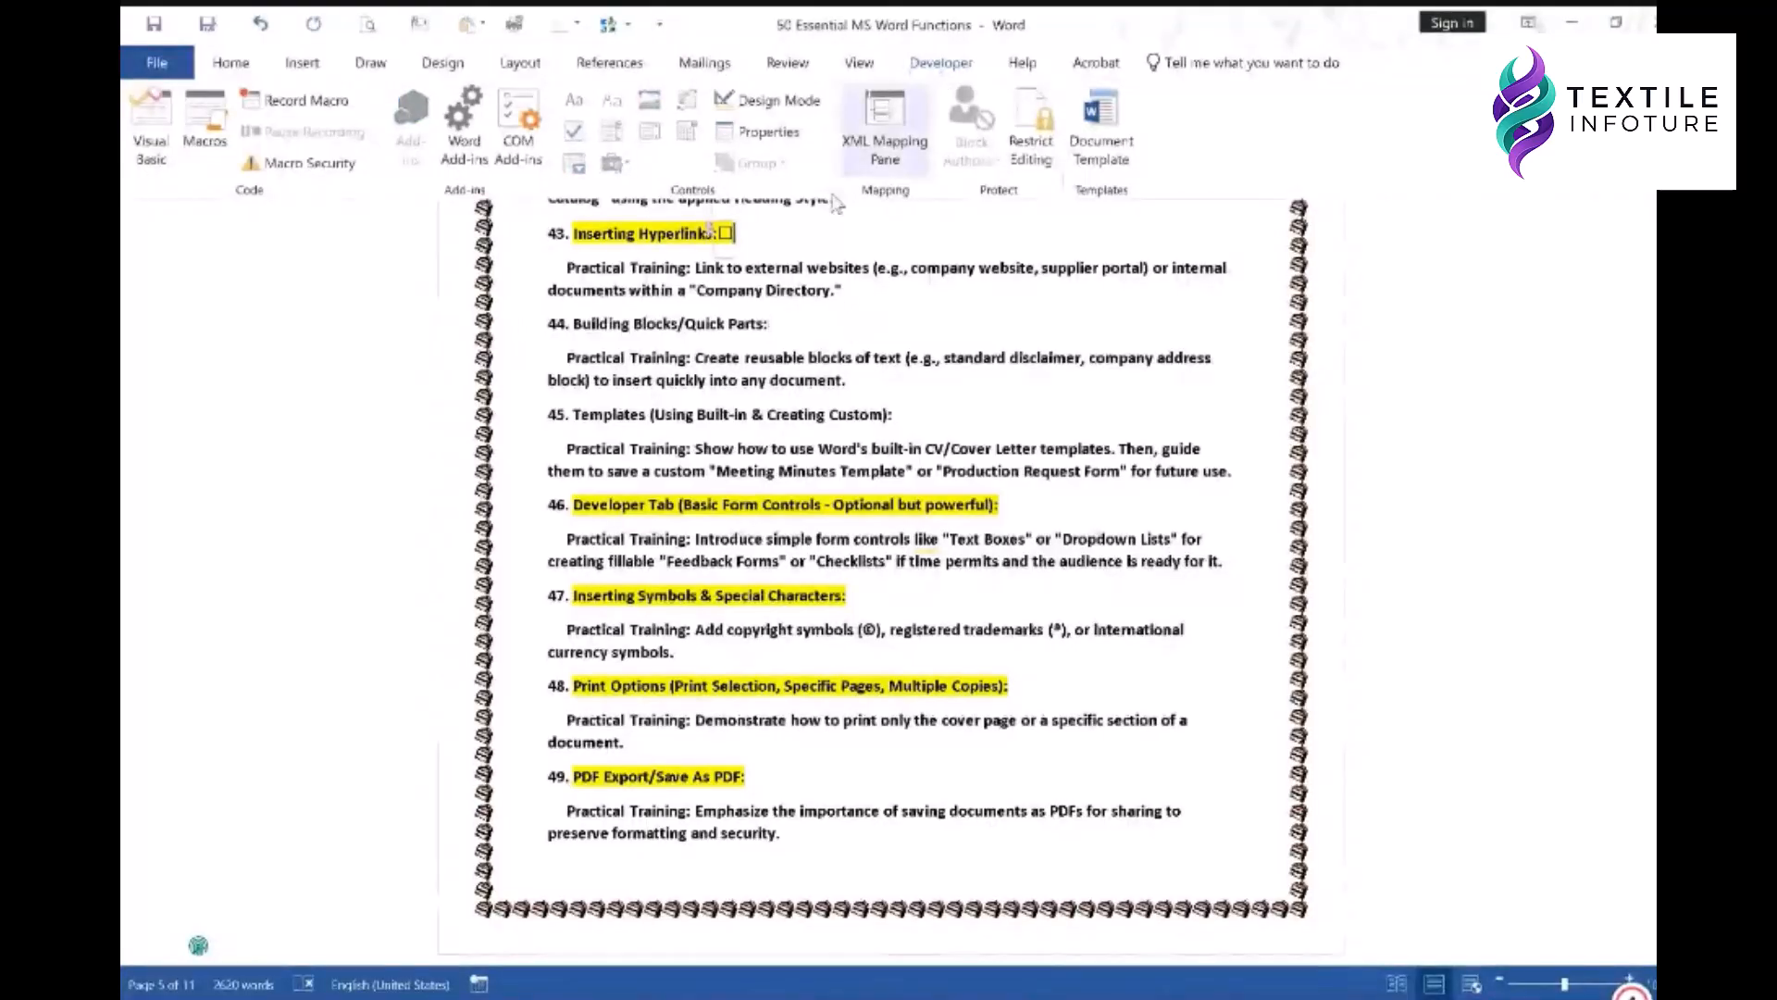
key("ctrl+z")
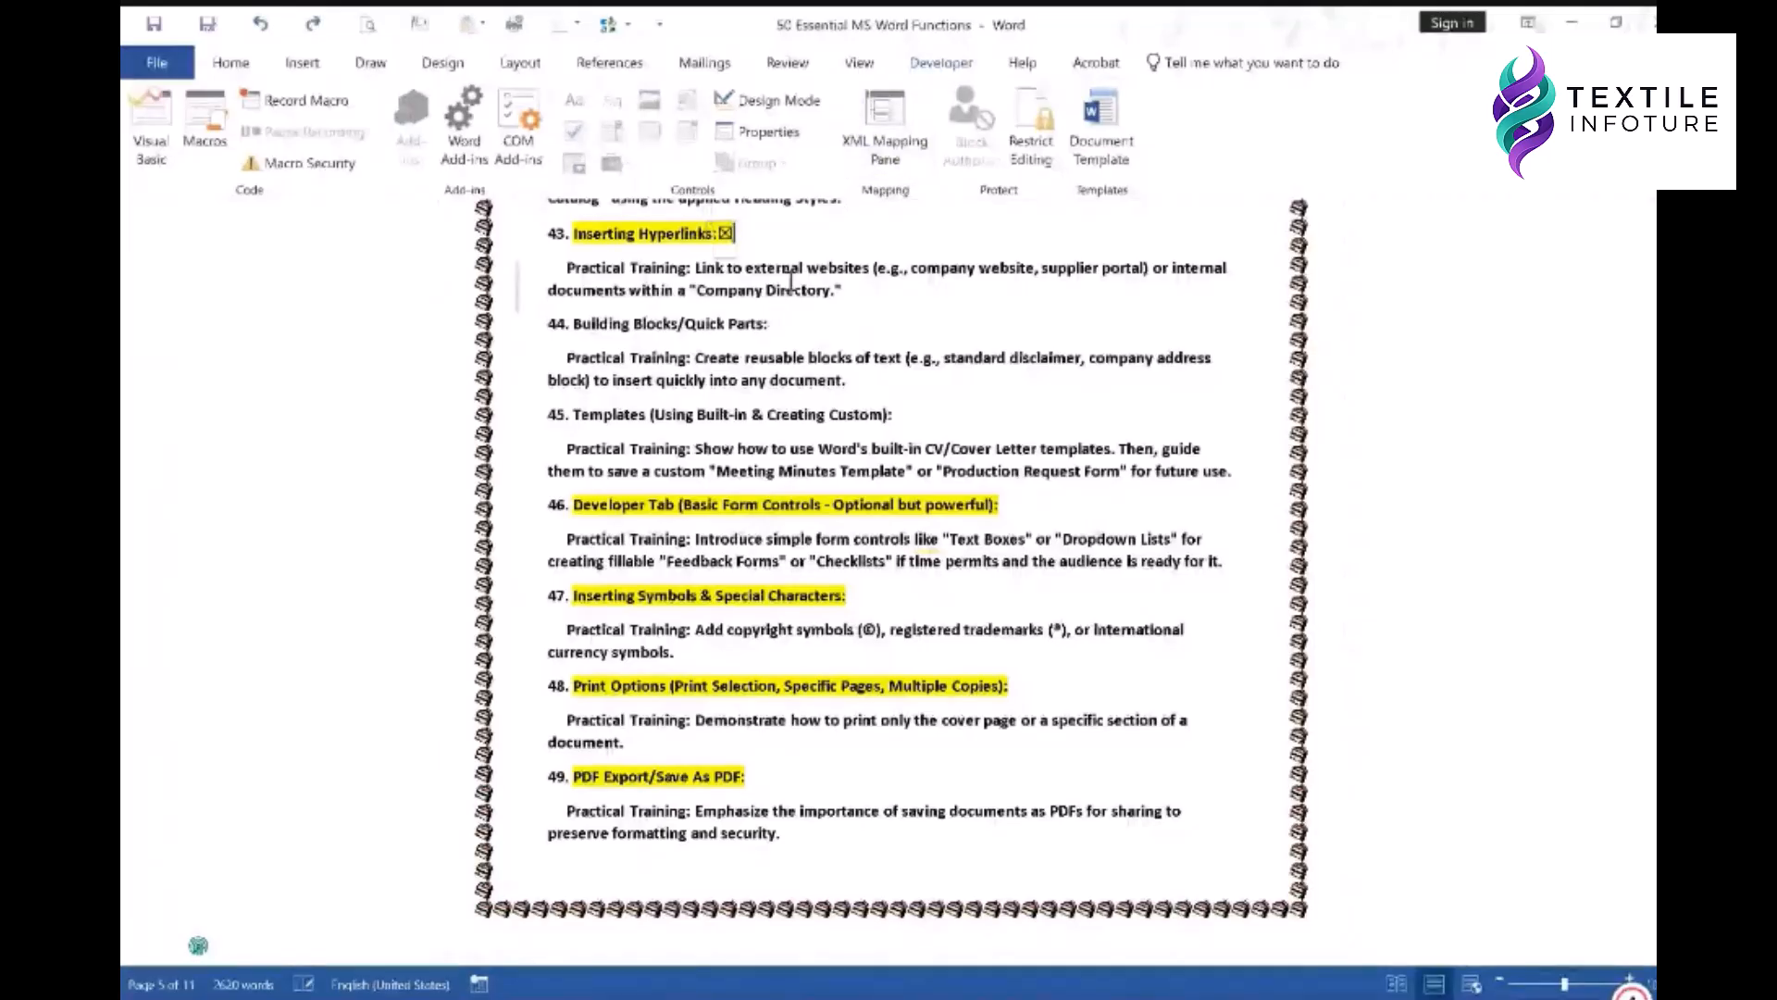
key("ctrl+z")
key("ctrl+z")
key("ctrl+z")
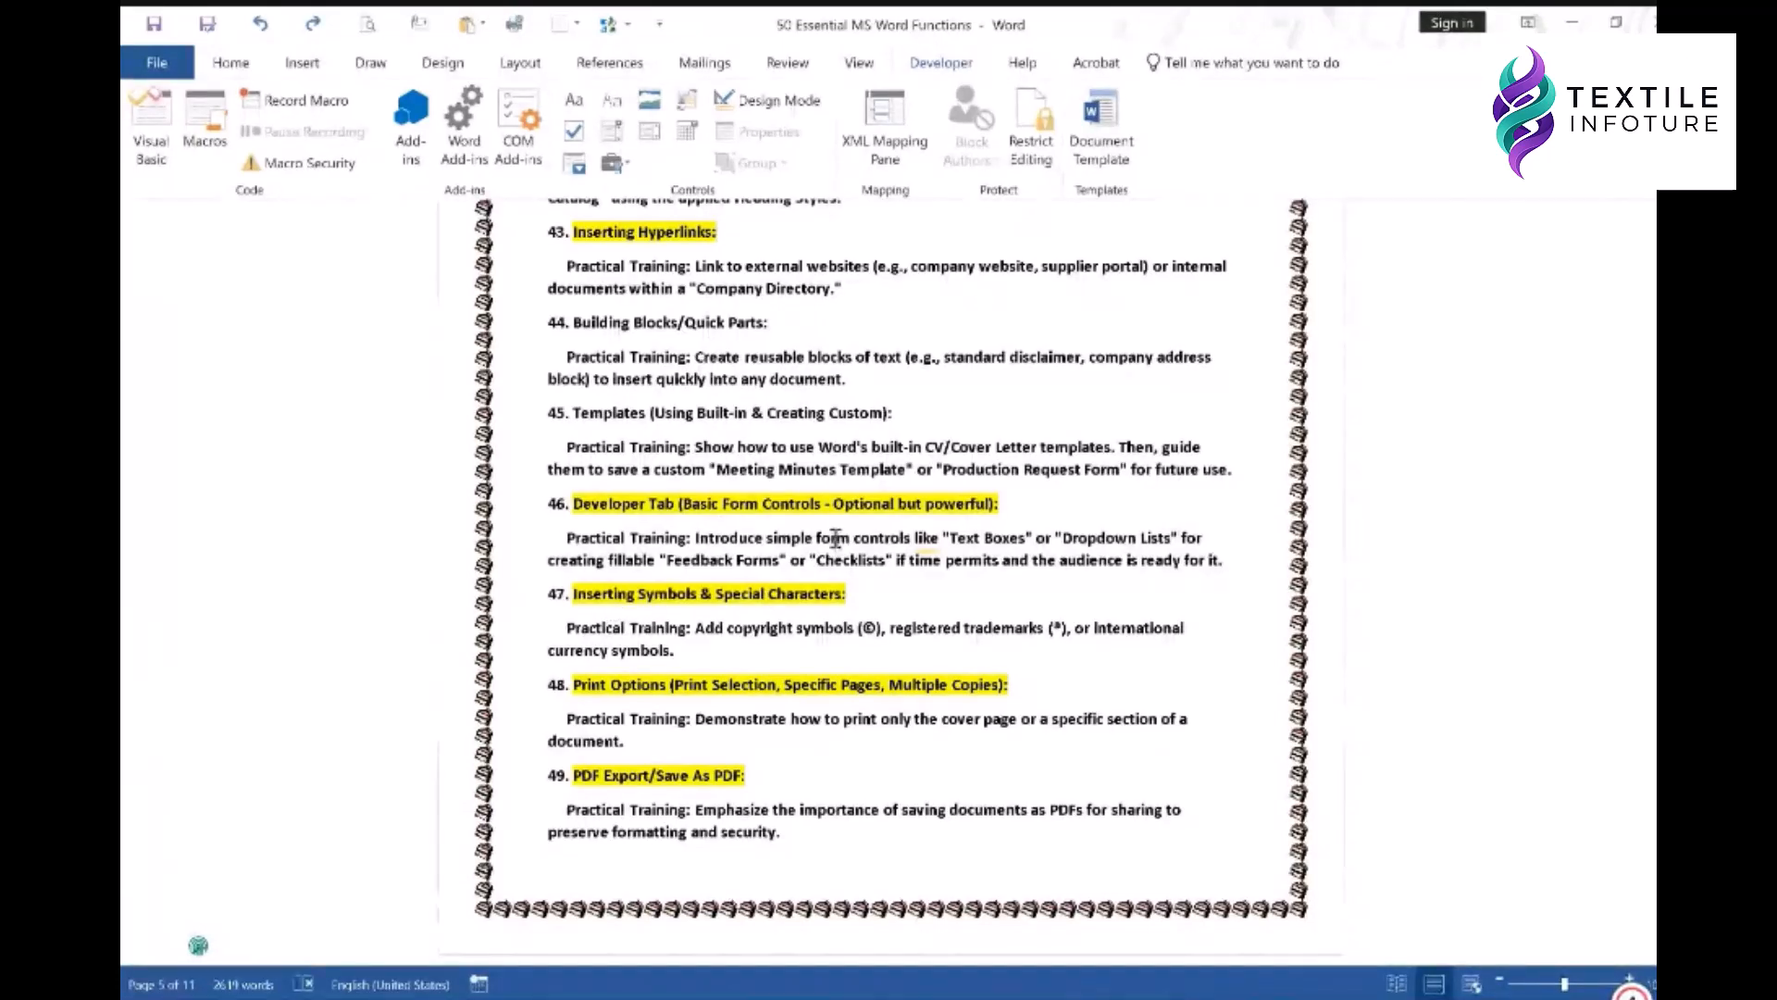
- Start a new line after 'currency symbols.' and type (c) and (r) to get © and ®
scroll(853, 410, "down", 1)
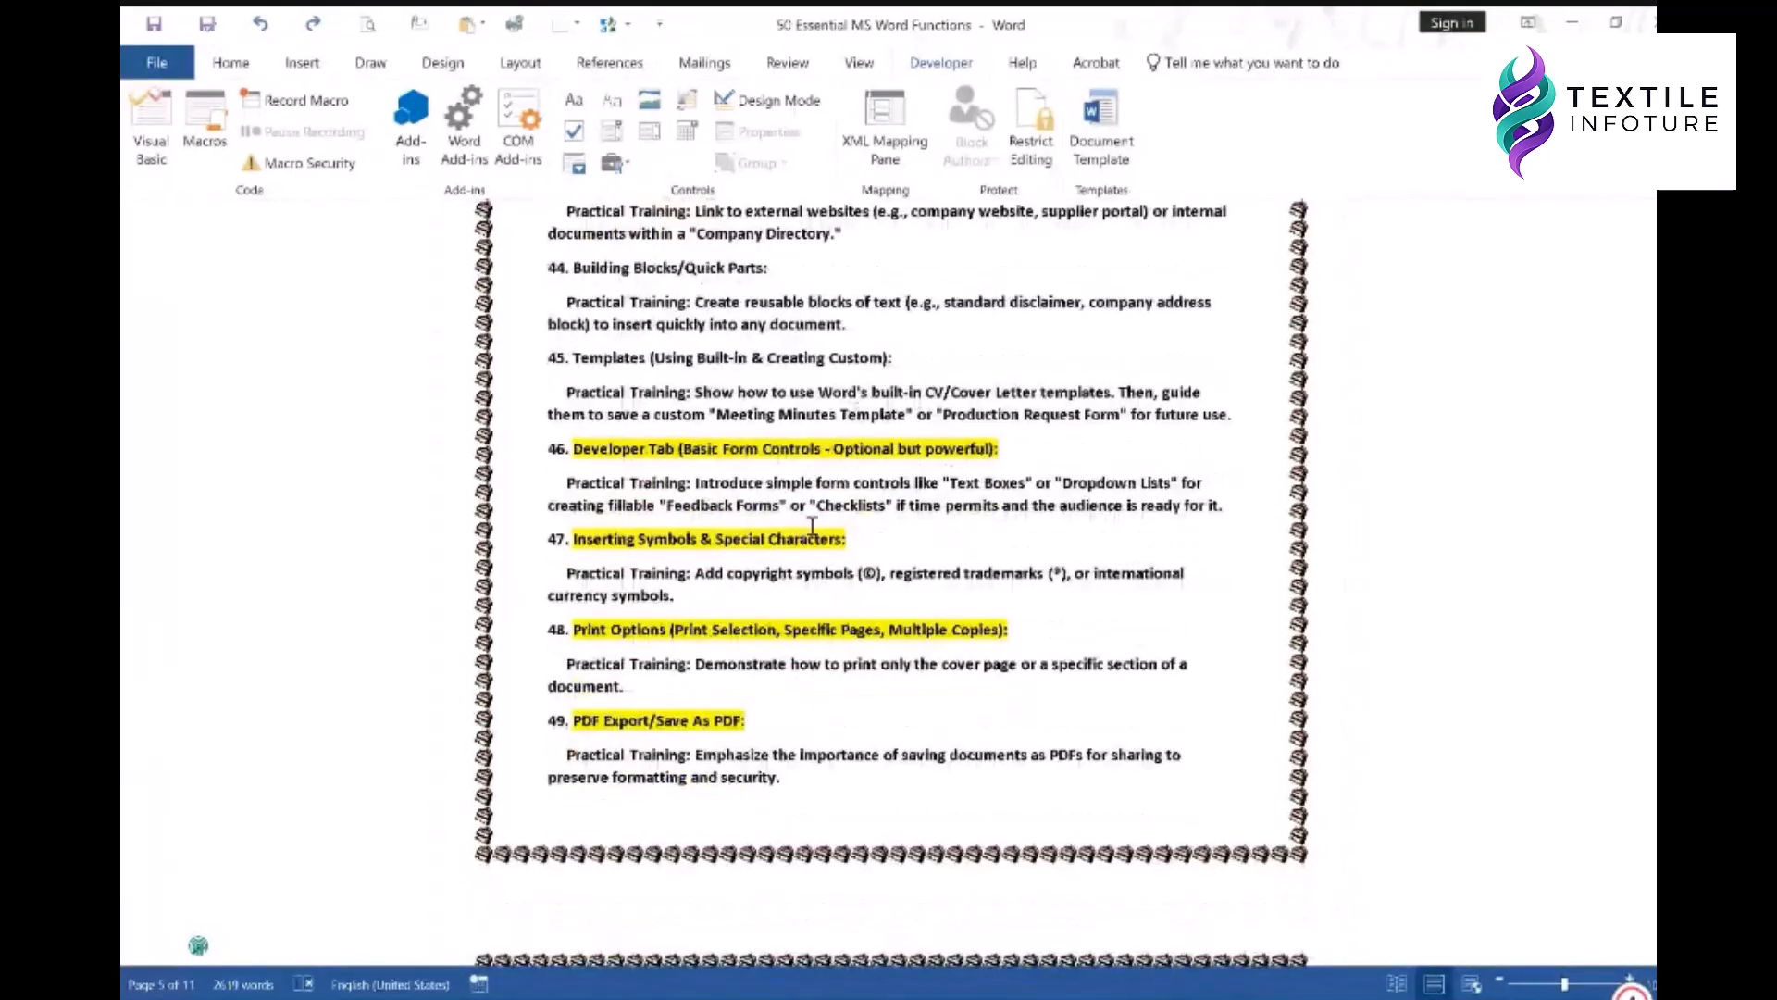
left_click(821, 598)
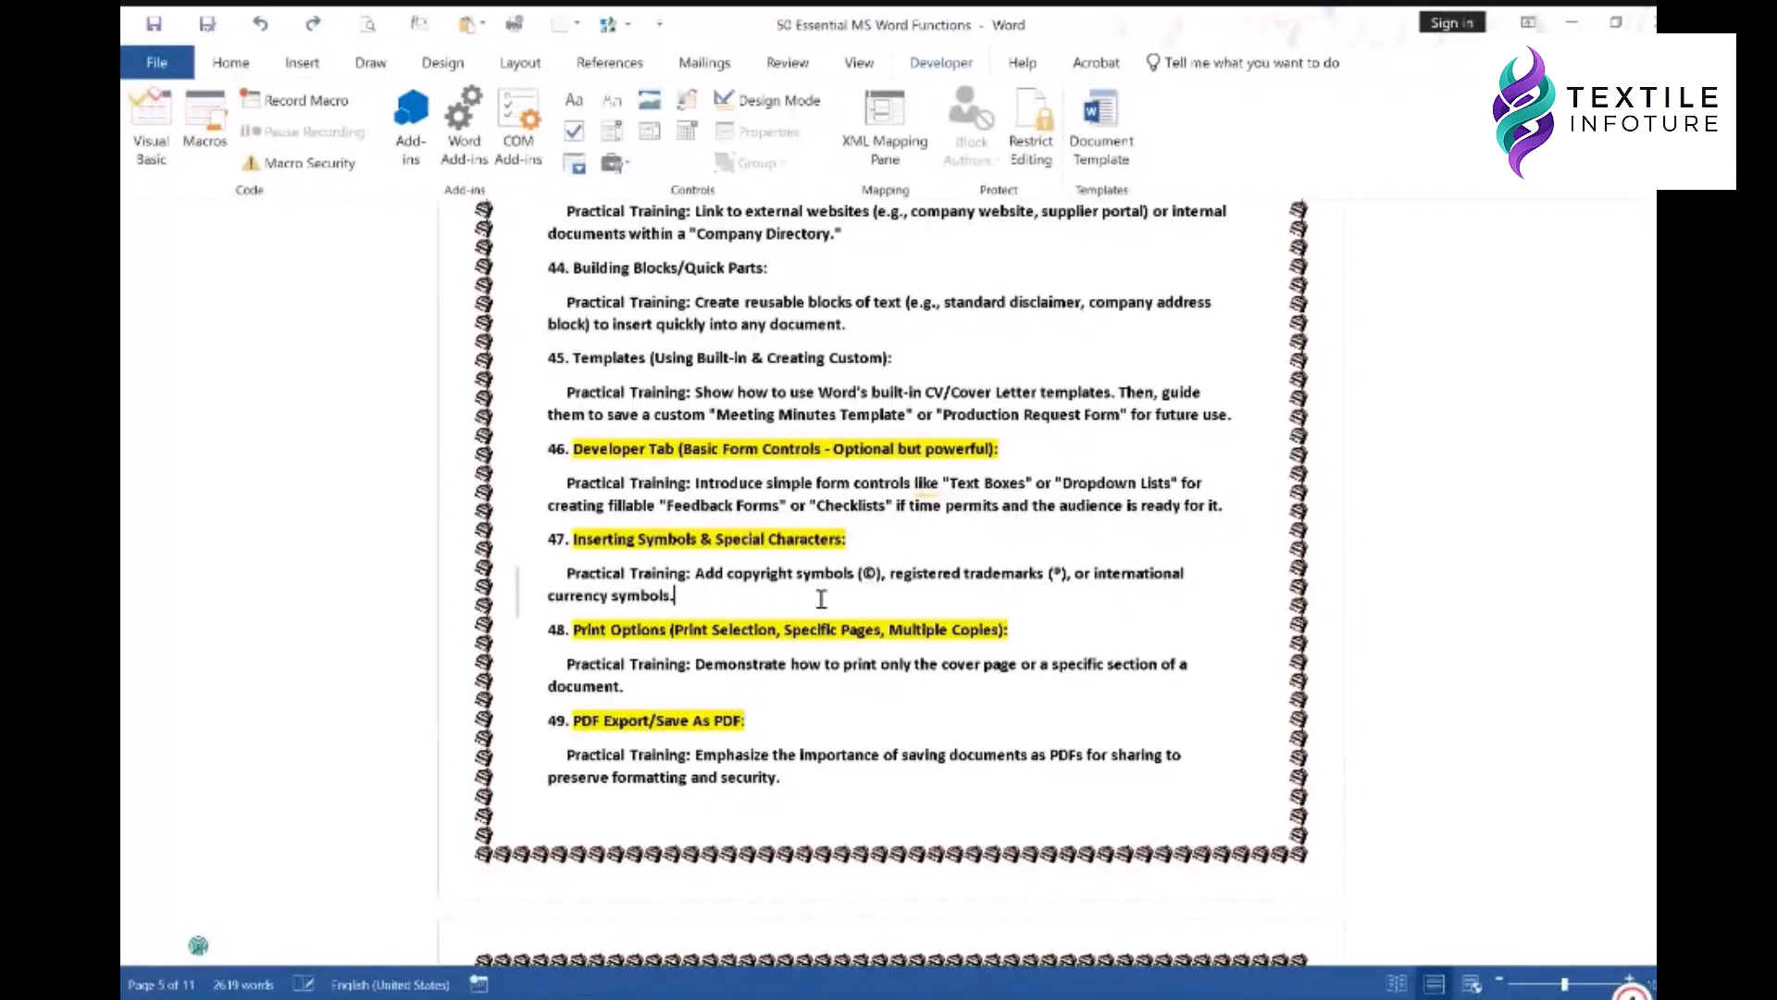
key("Return")
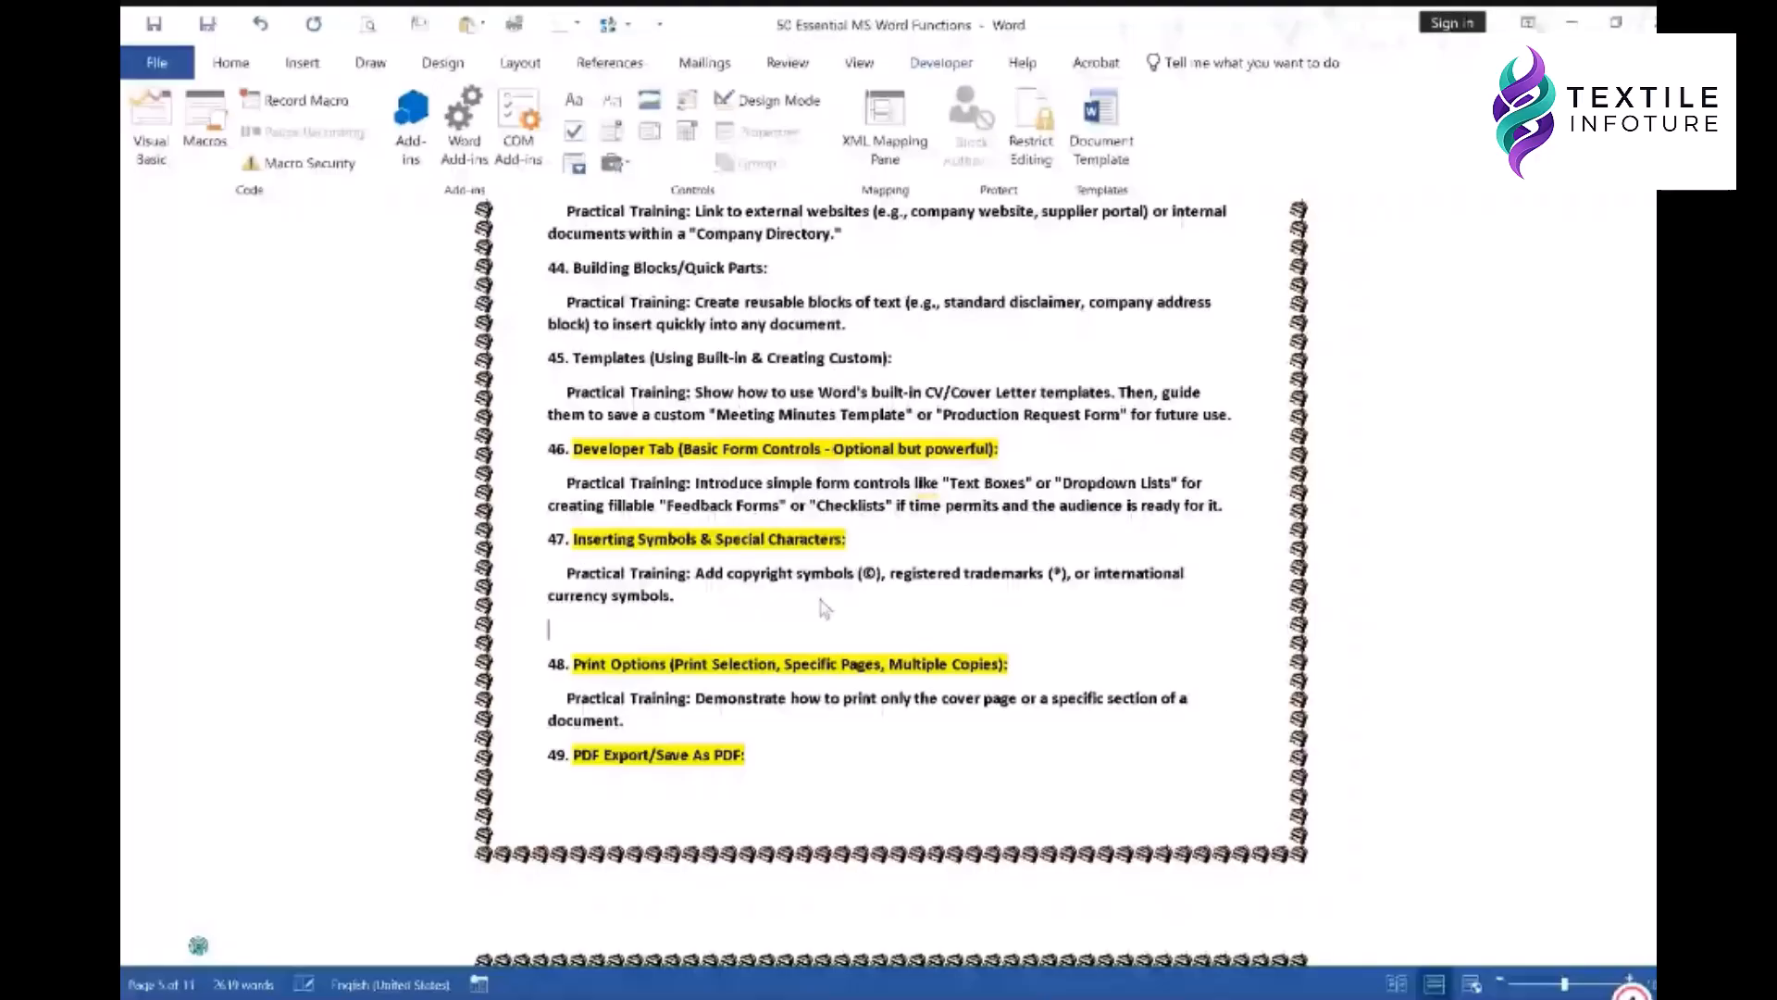
type("9")
key("BackSpace")
type("(c)")
type("9")
key("BackSpace")
type("(")
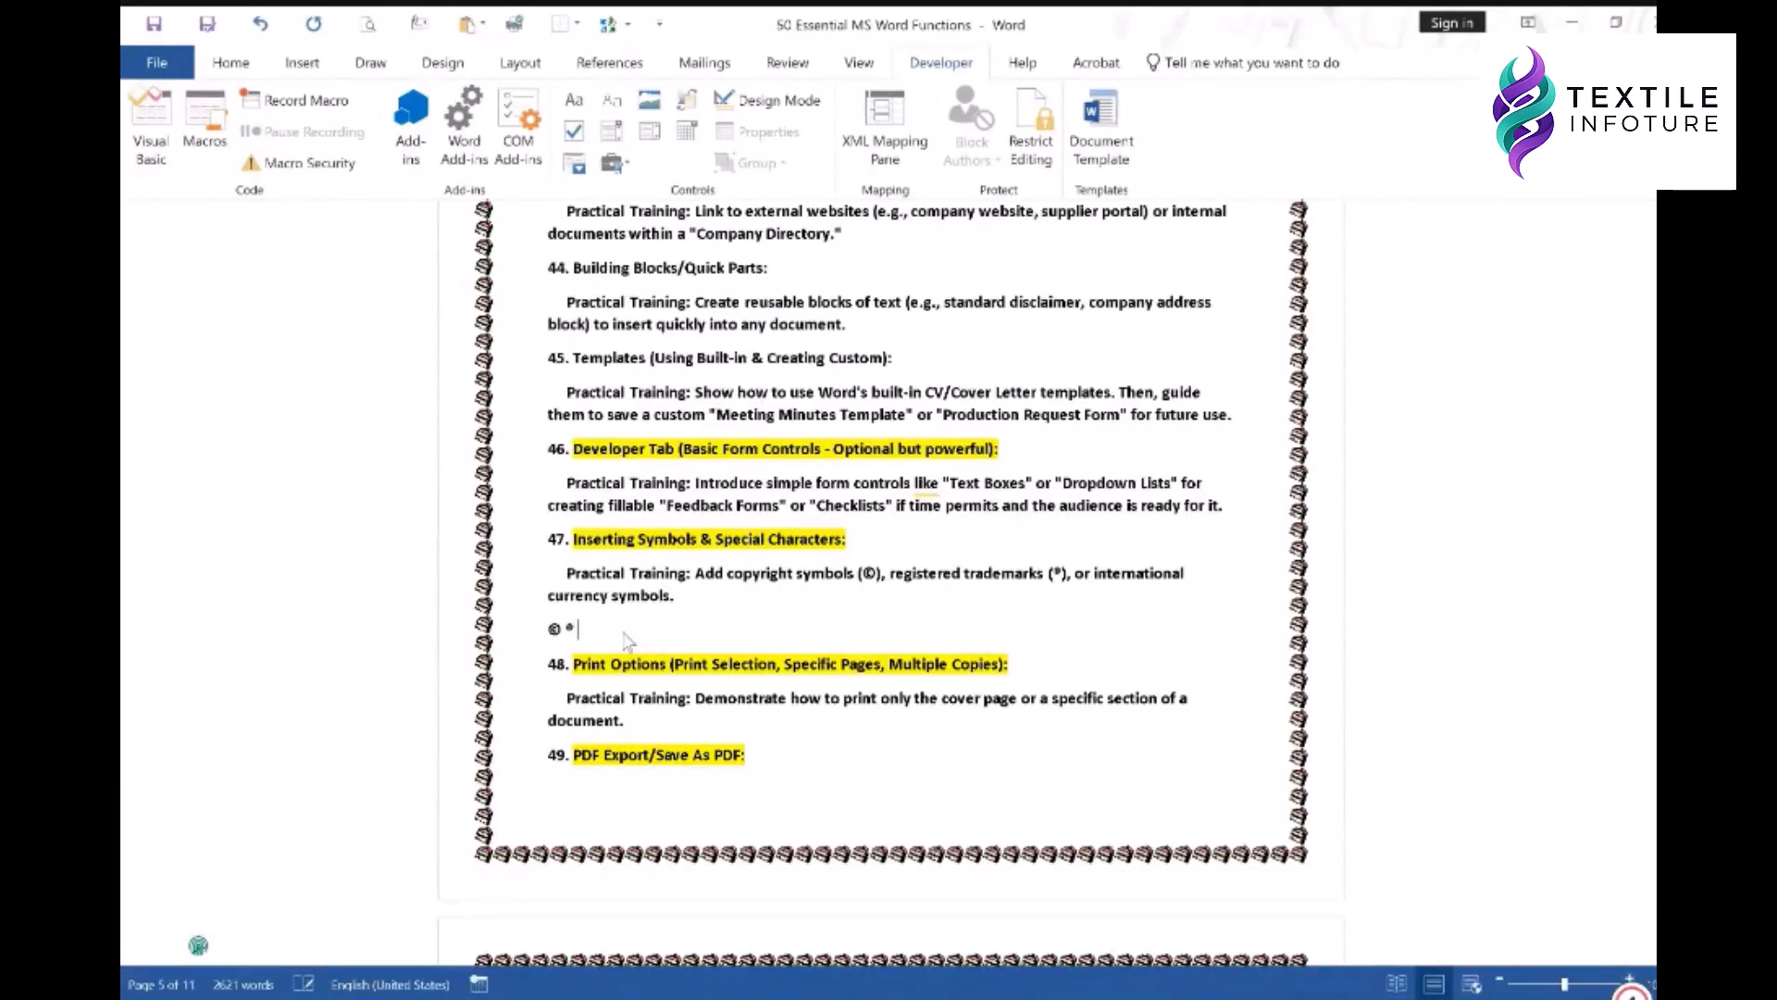
type("r)")
- Delete the test symbol line, leaving an empty line under item 47
left_click_drag(596, 629, 546, 642)
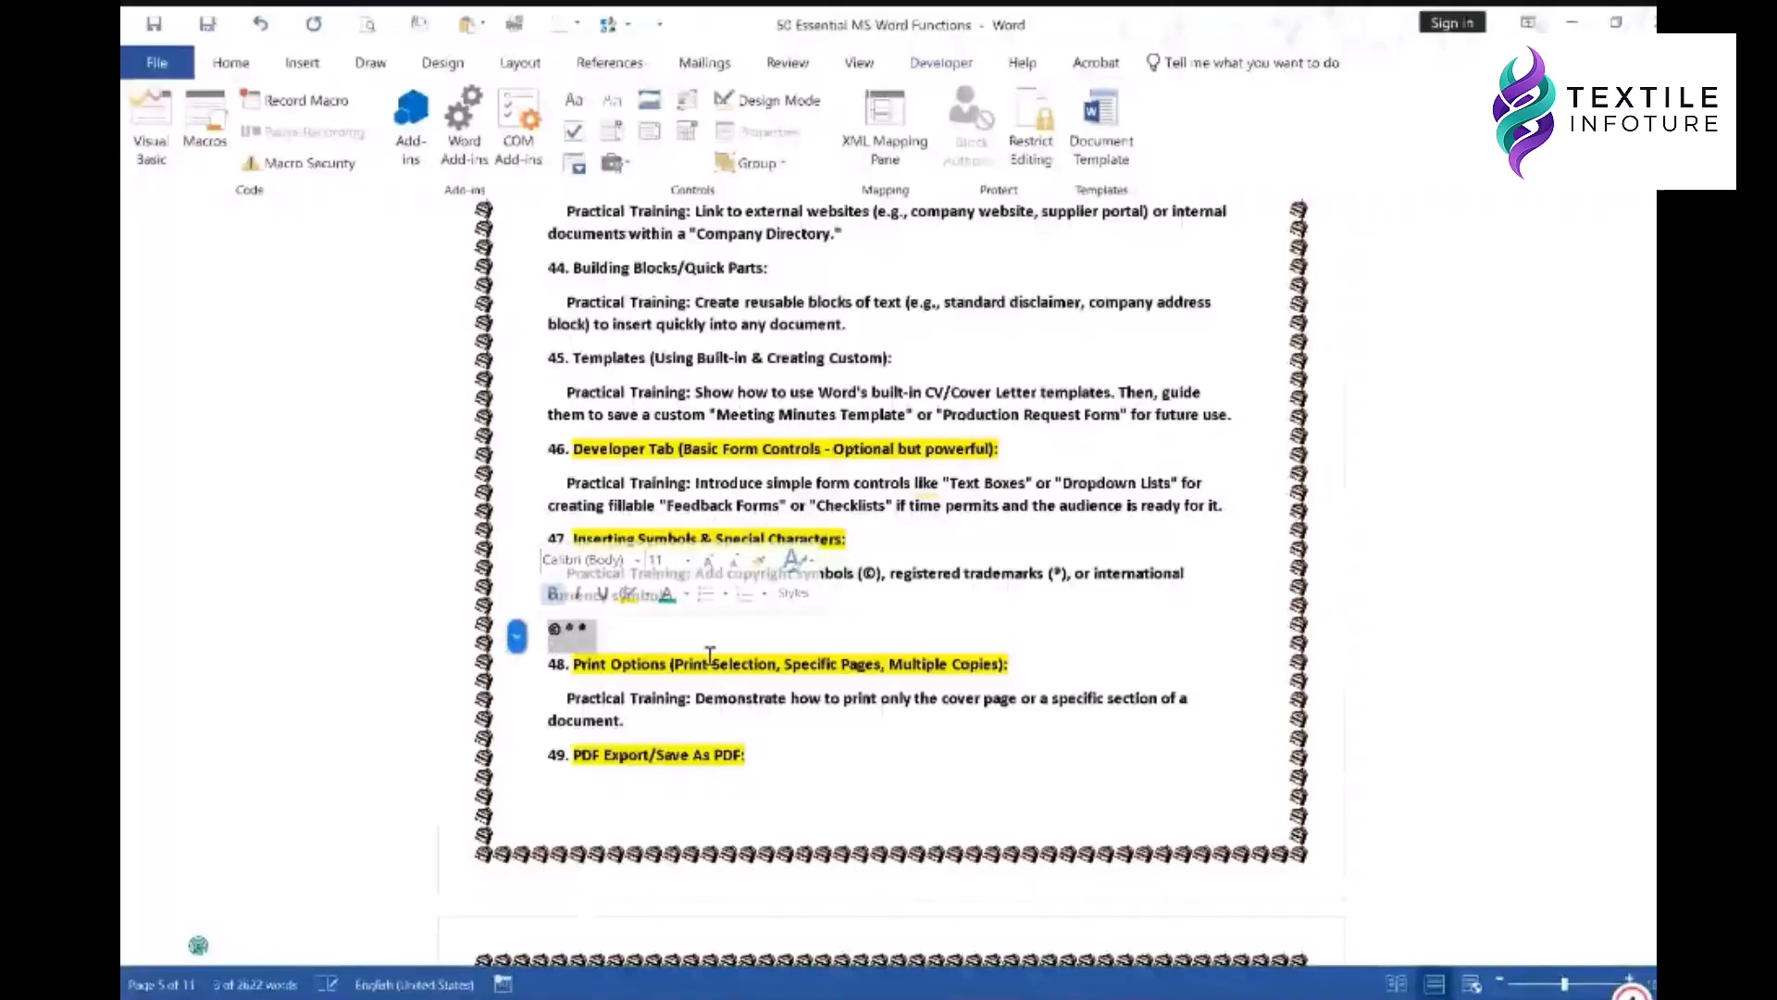
key("Delete")
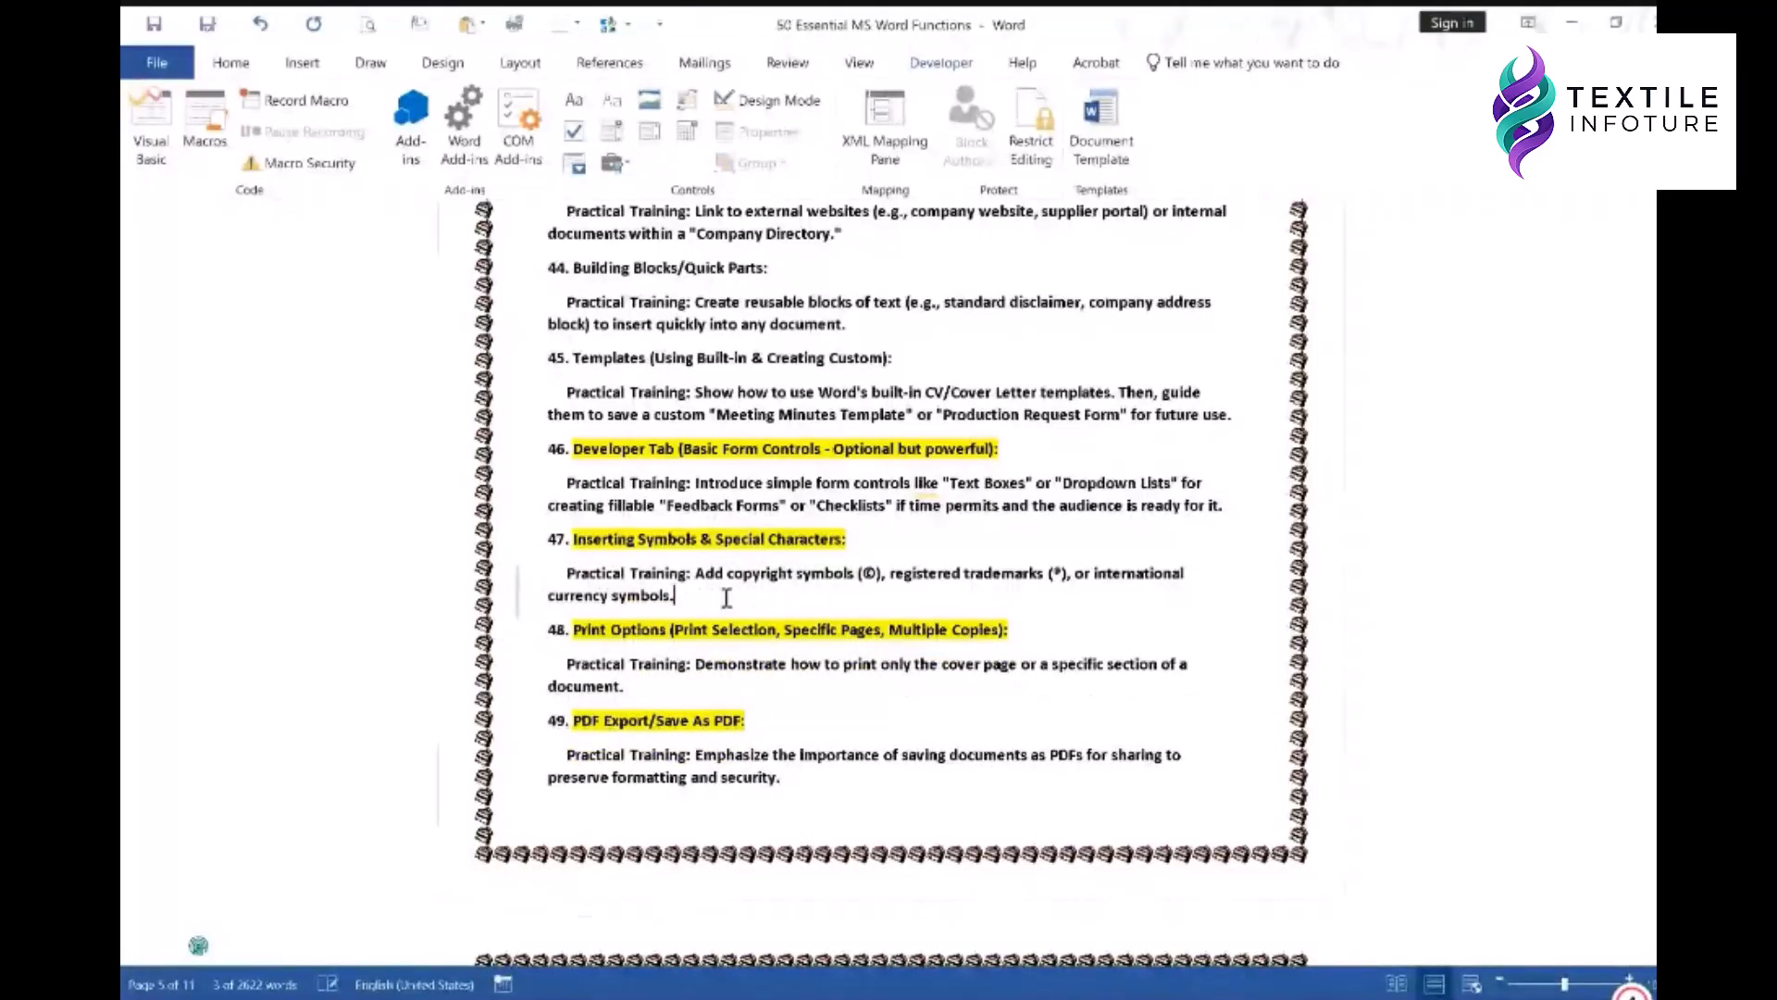
key("Return")
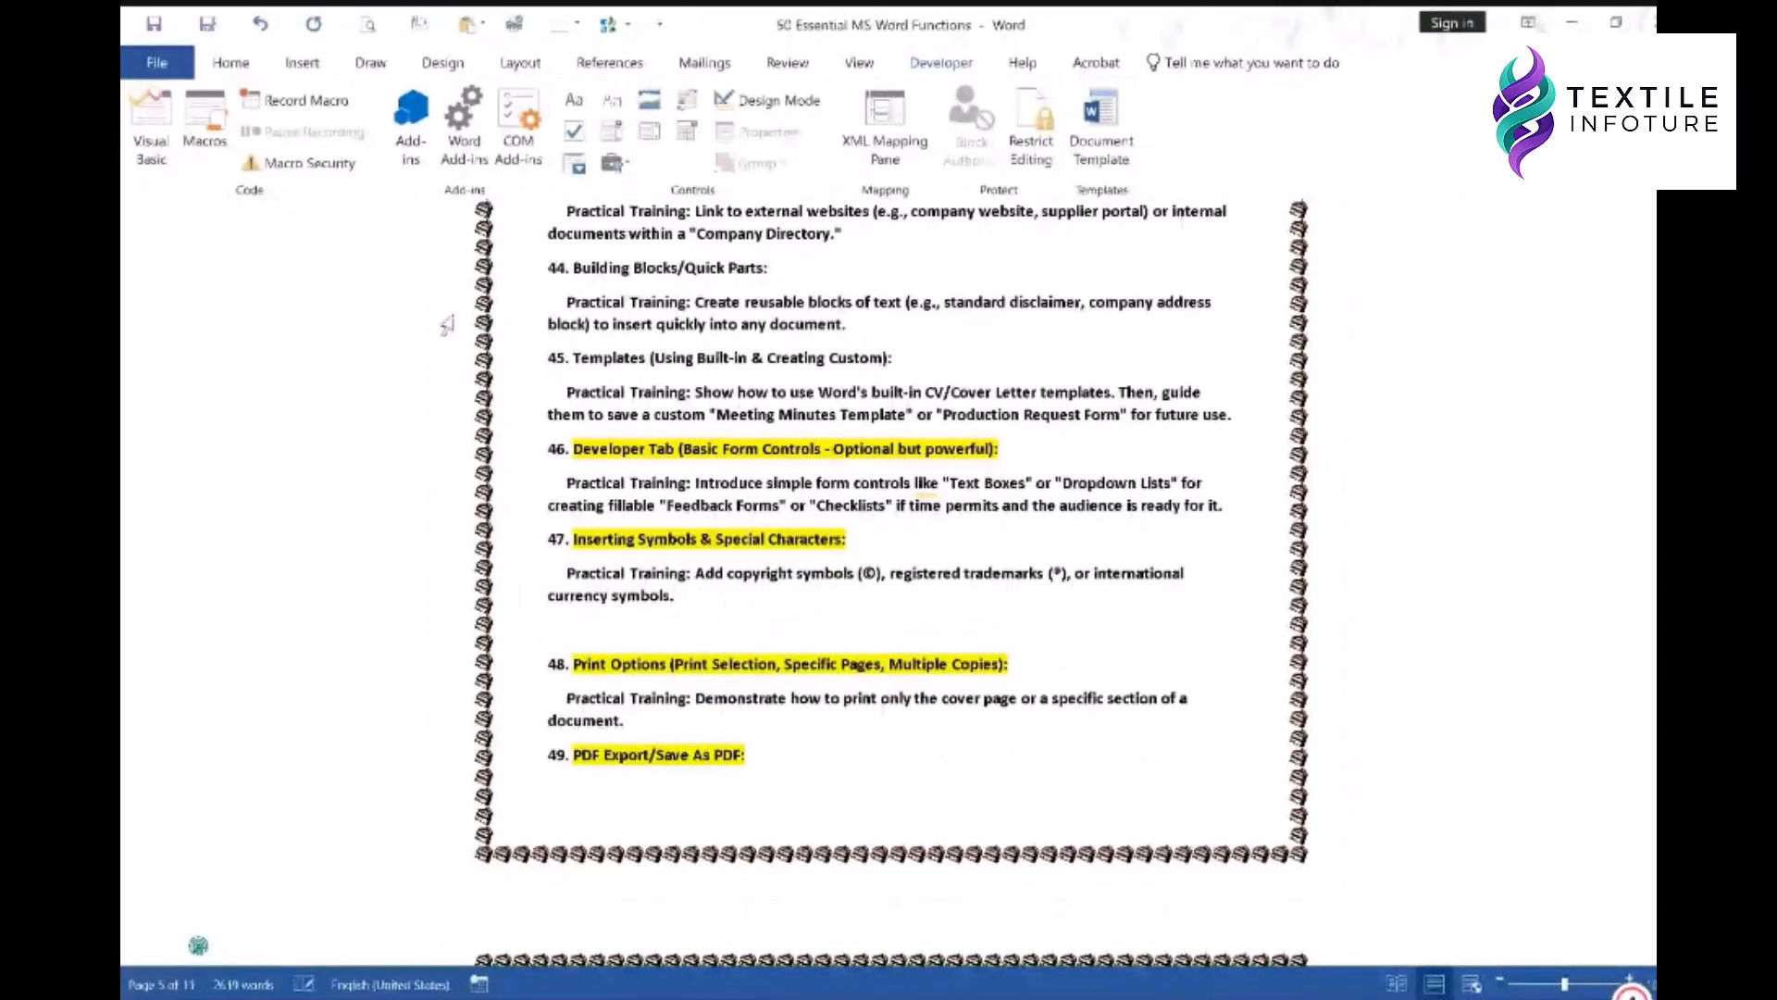
- From the Insert tab, browse the icon library's Apparel category
left_click(302, 62)
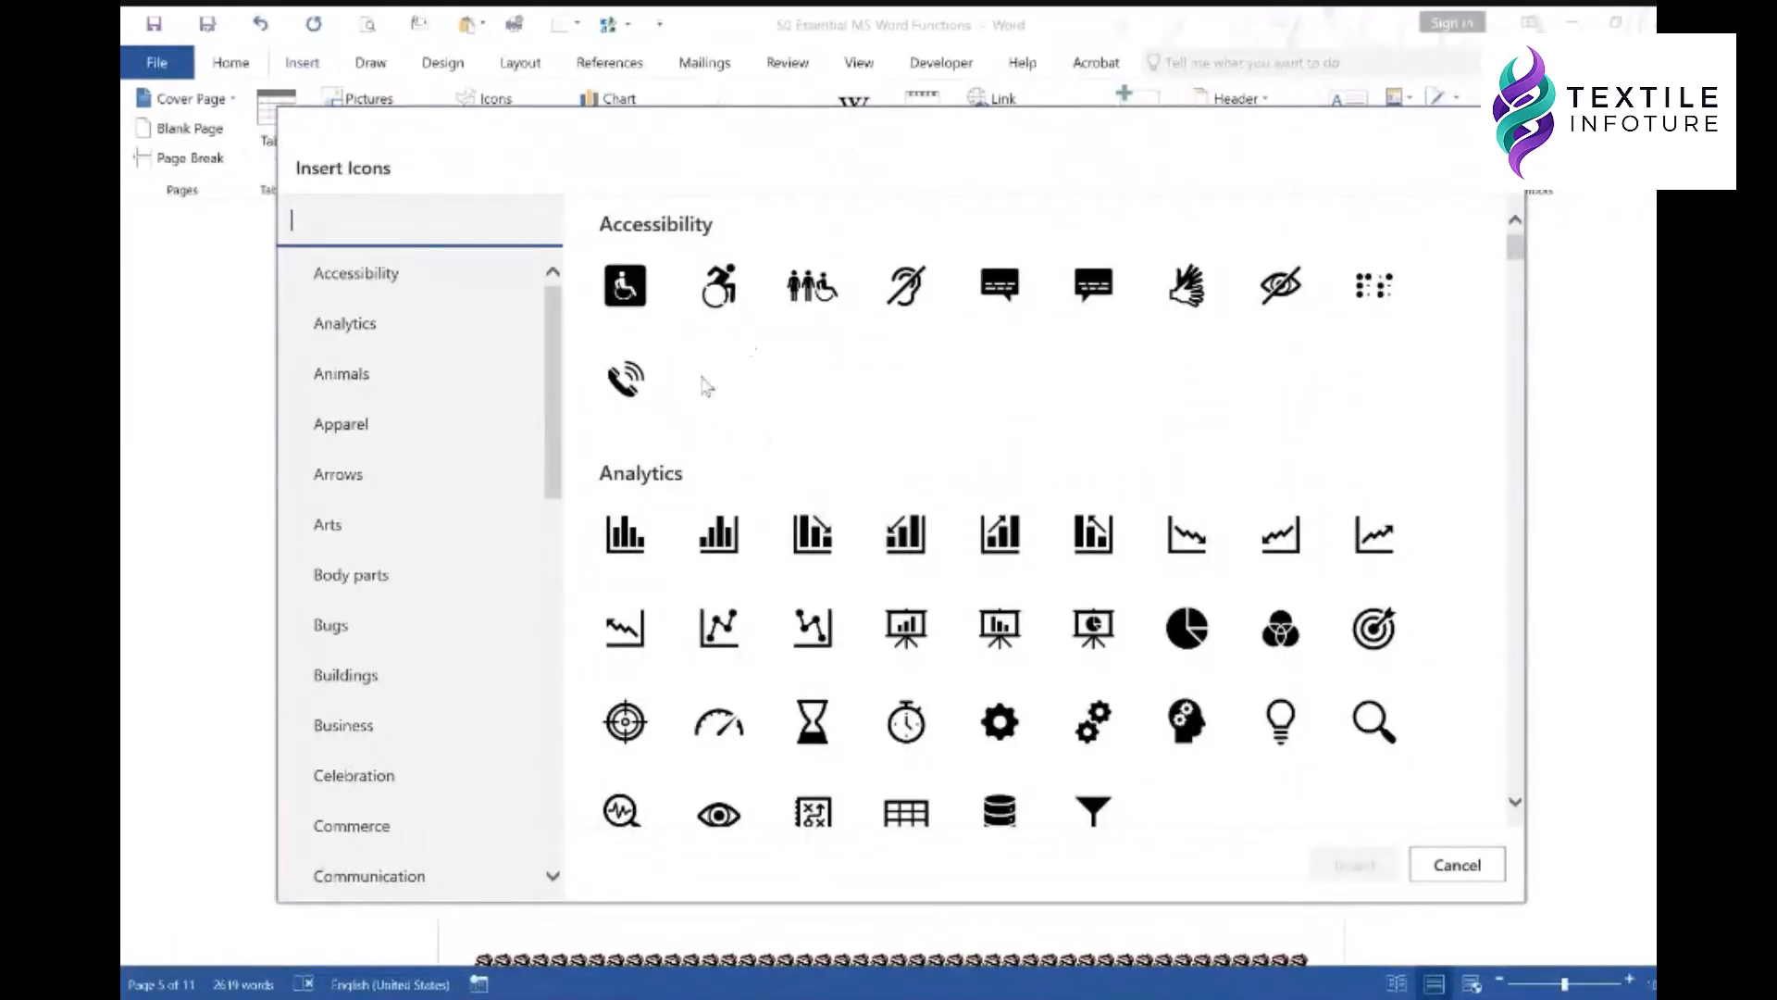
scroll(1110, 515, "down", 4)
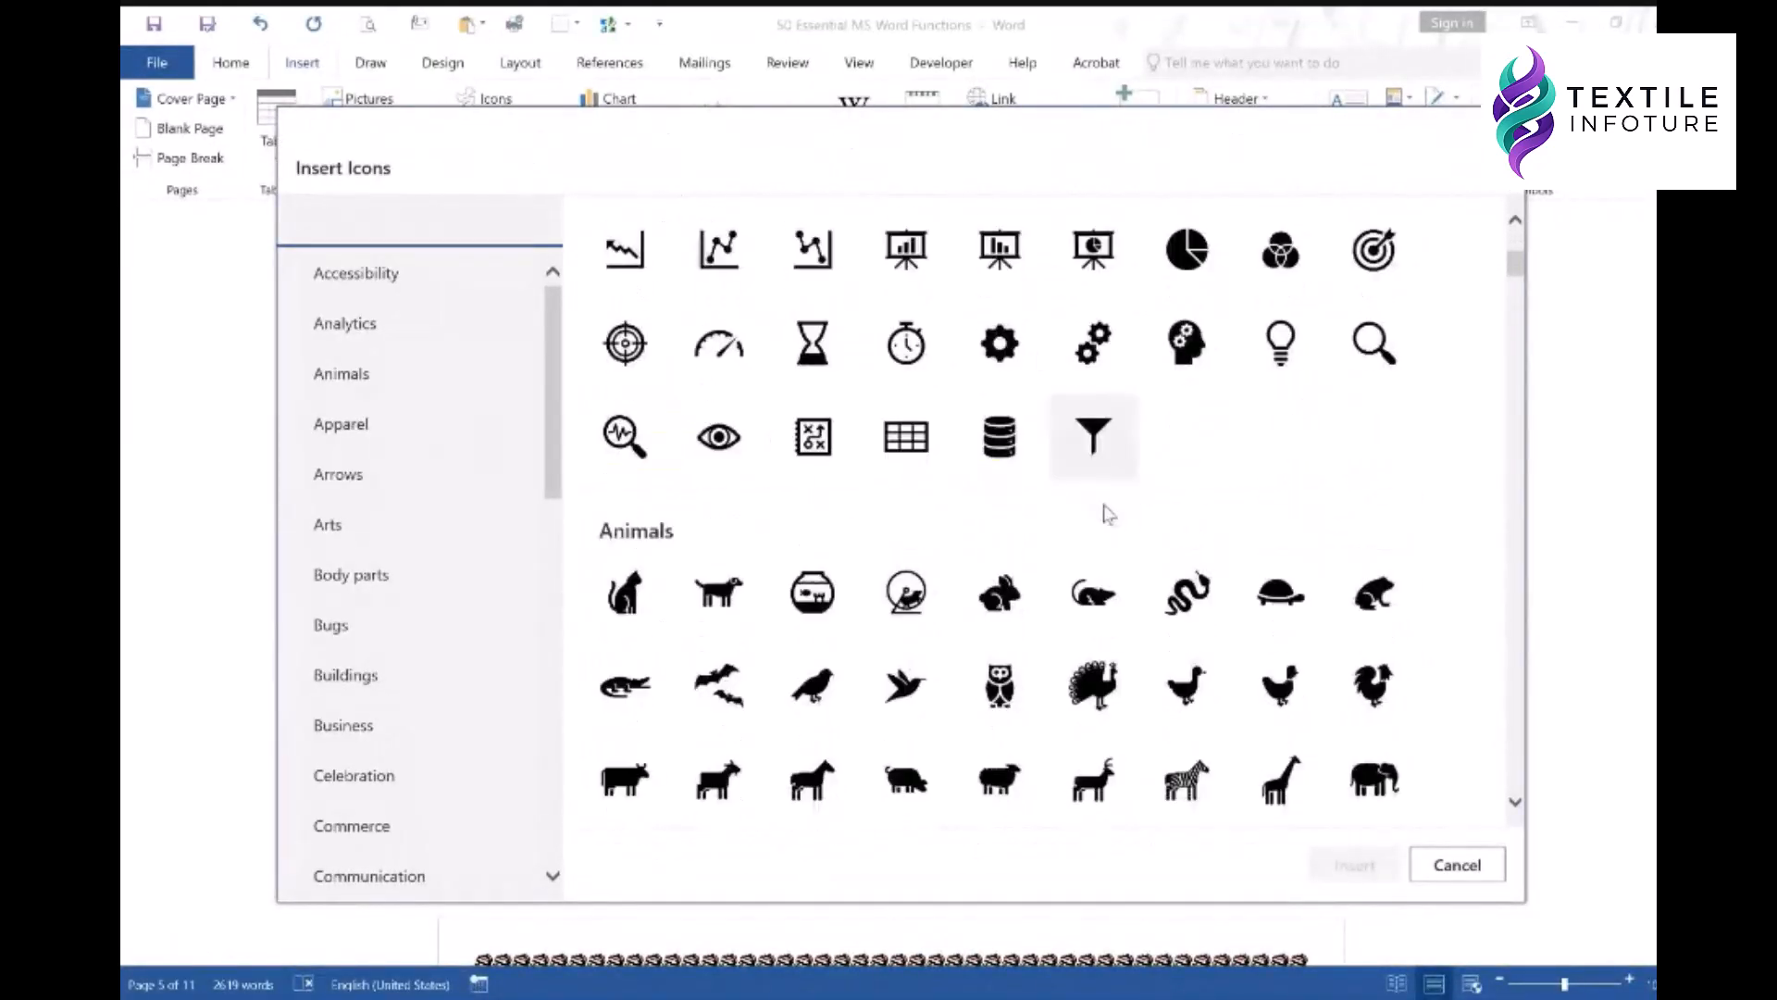
scroll(1110, 515, "down", 12)
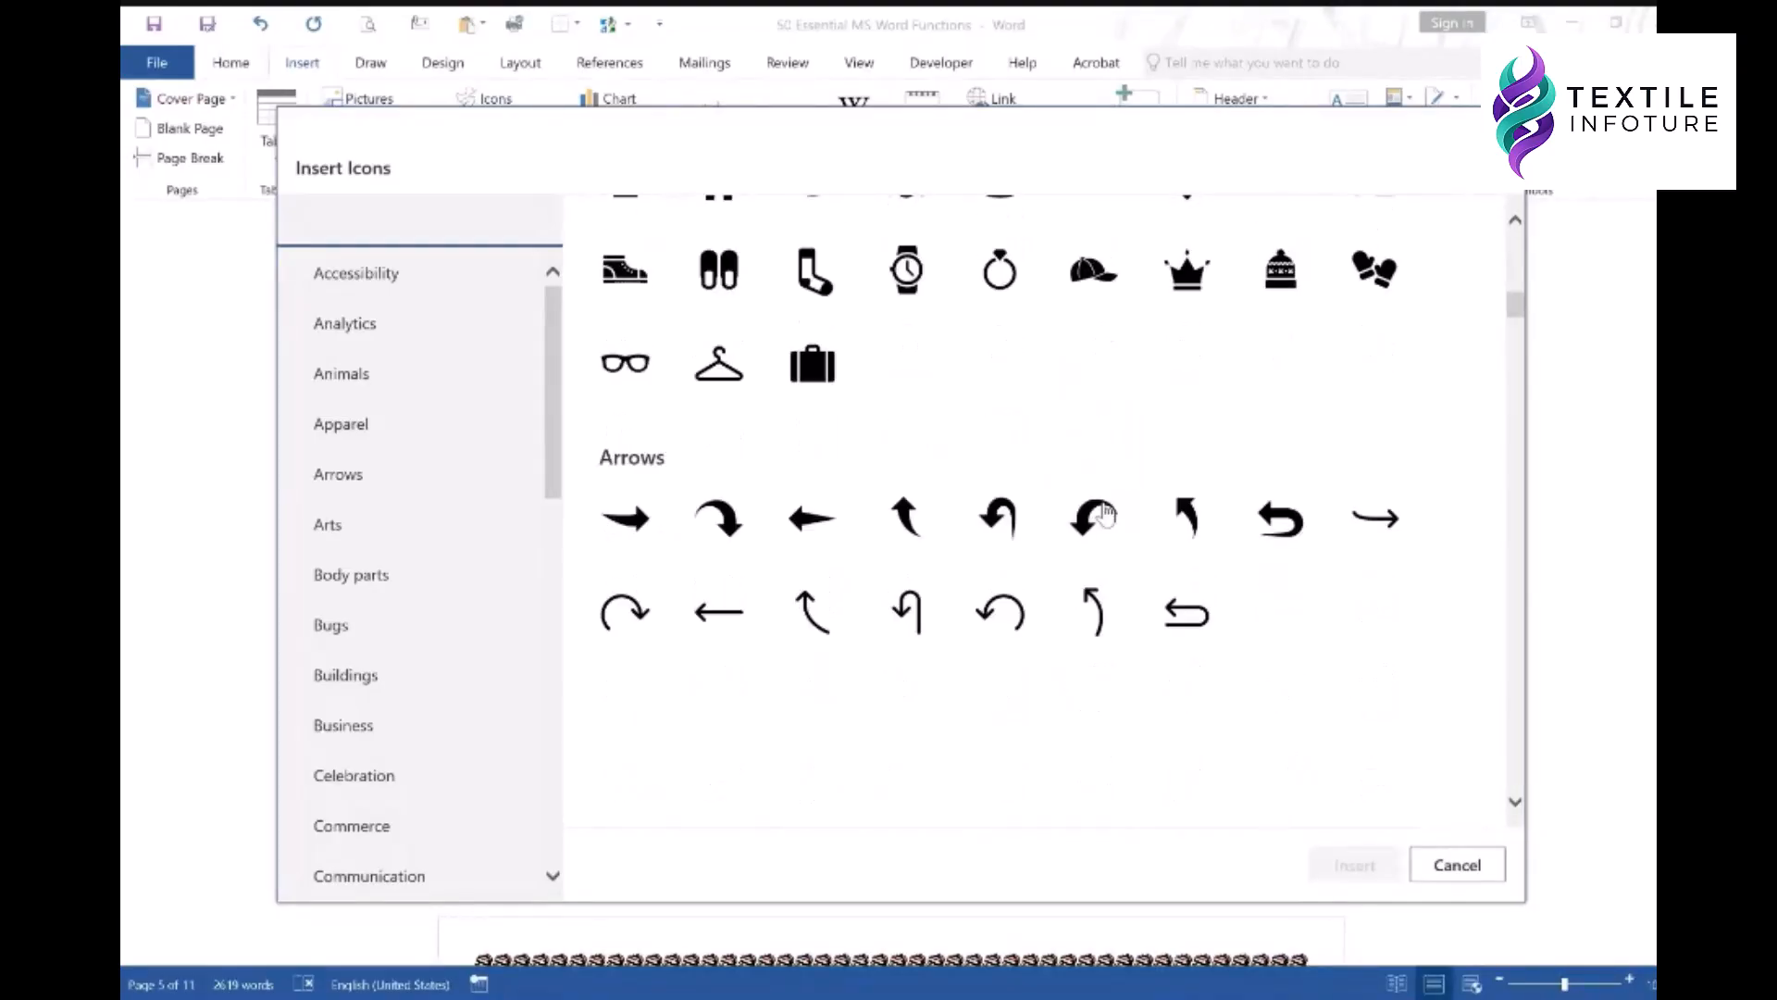
scroll(1109, 514, "down", 3)
scroll(1108, 514, "down", 5)
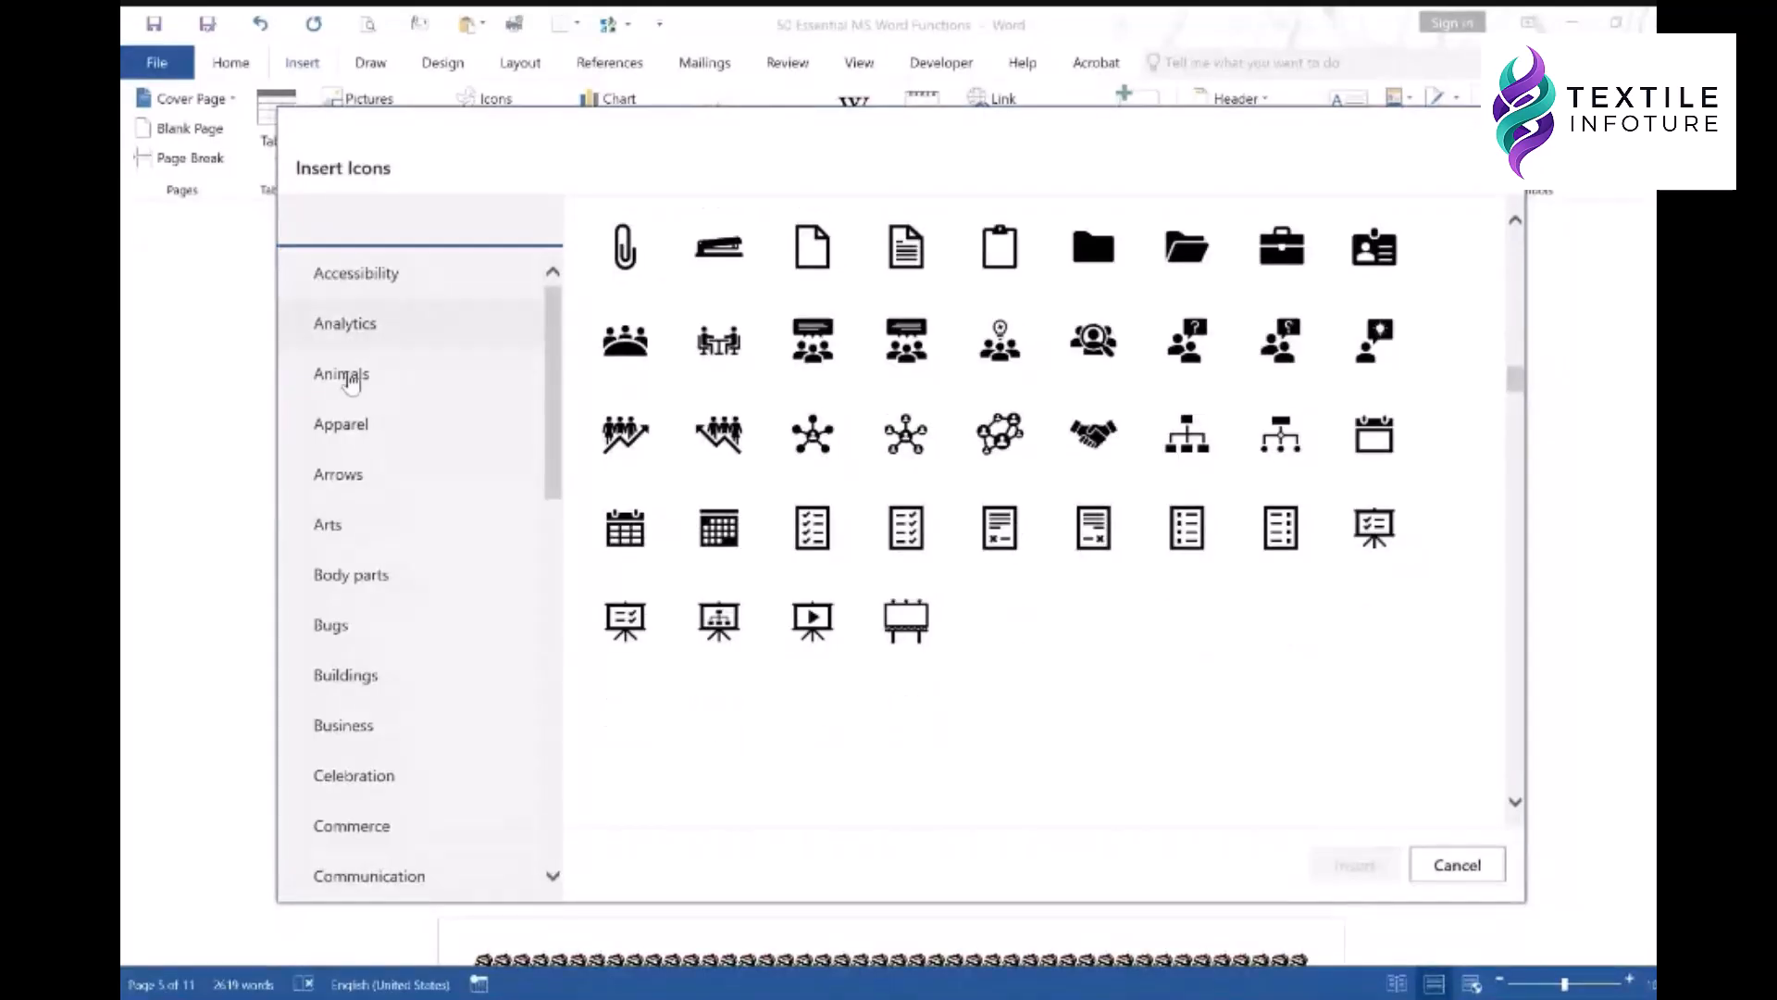
left_click(343, 425)
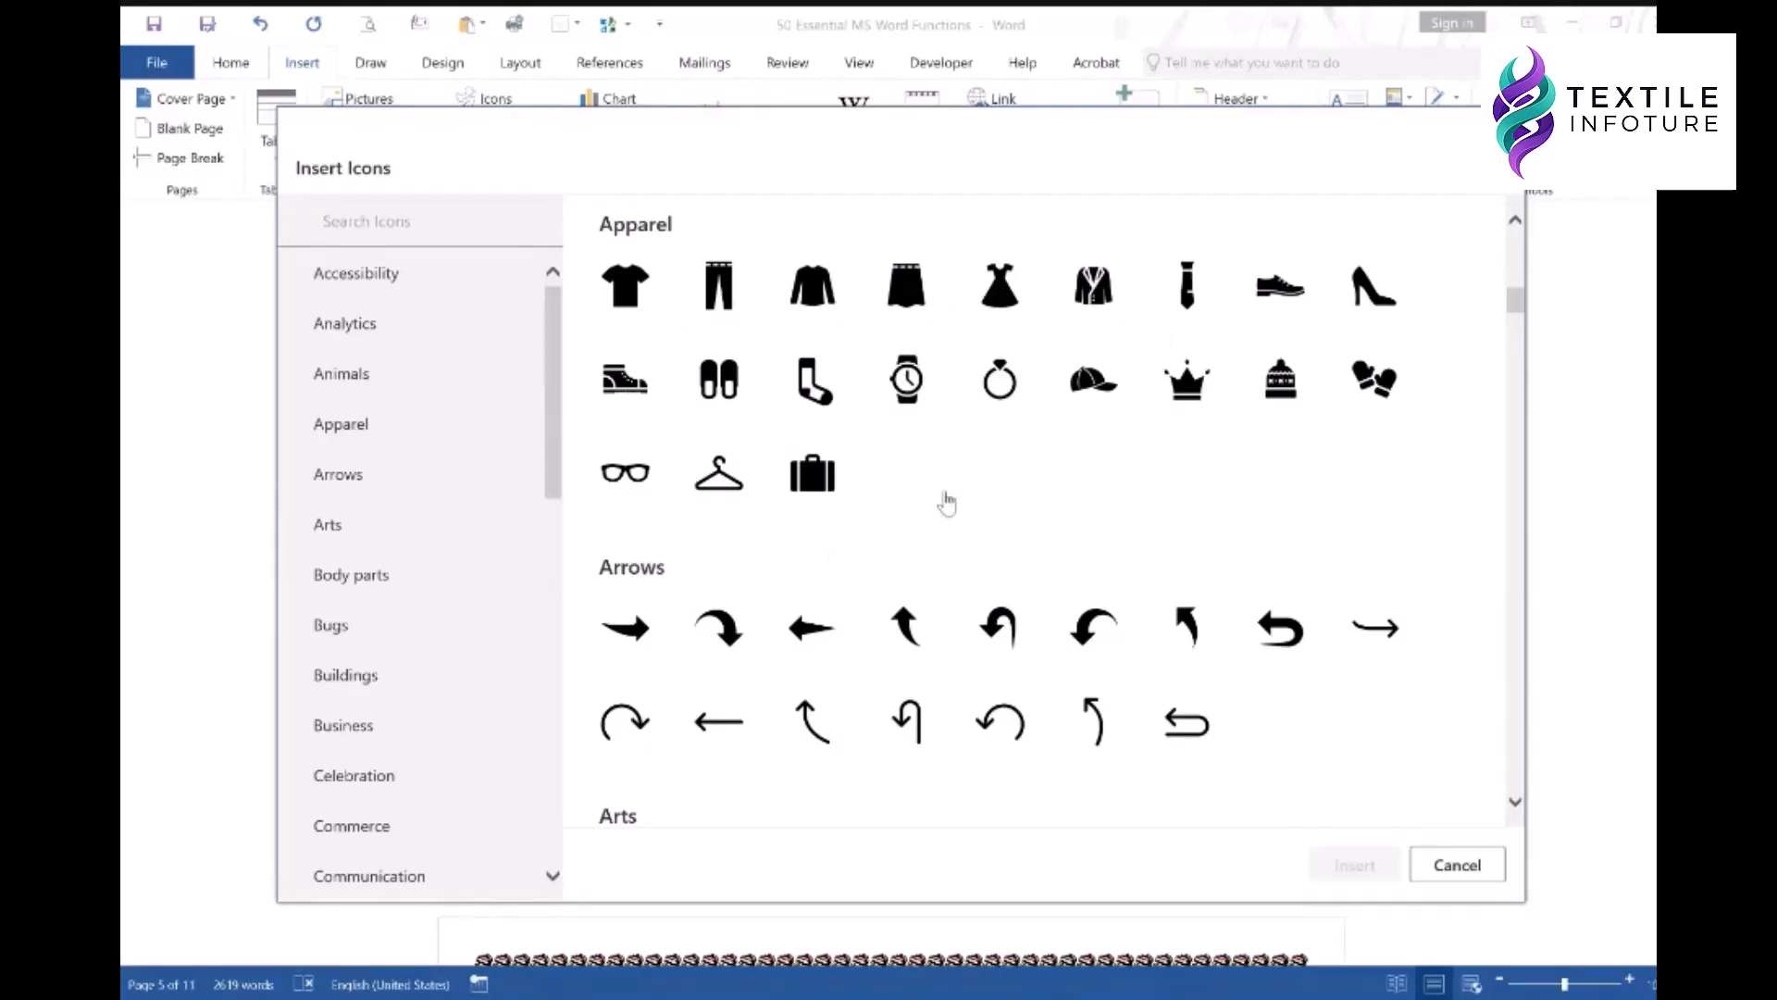
scroll(946, 501, "down", 15)
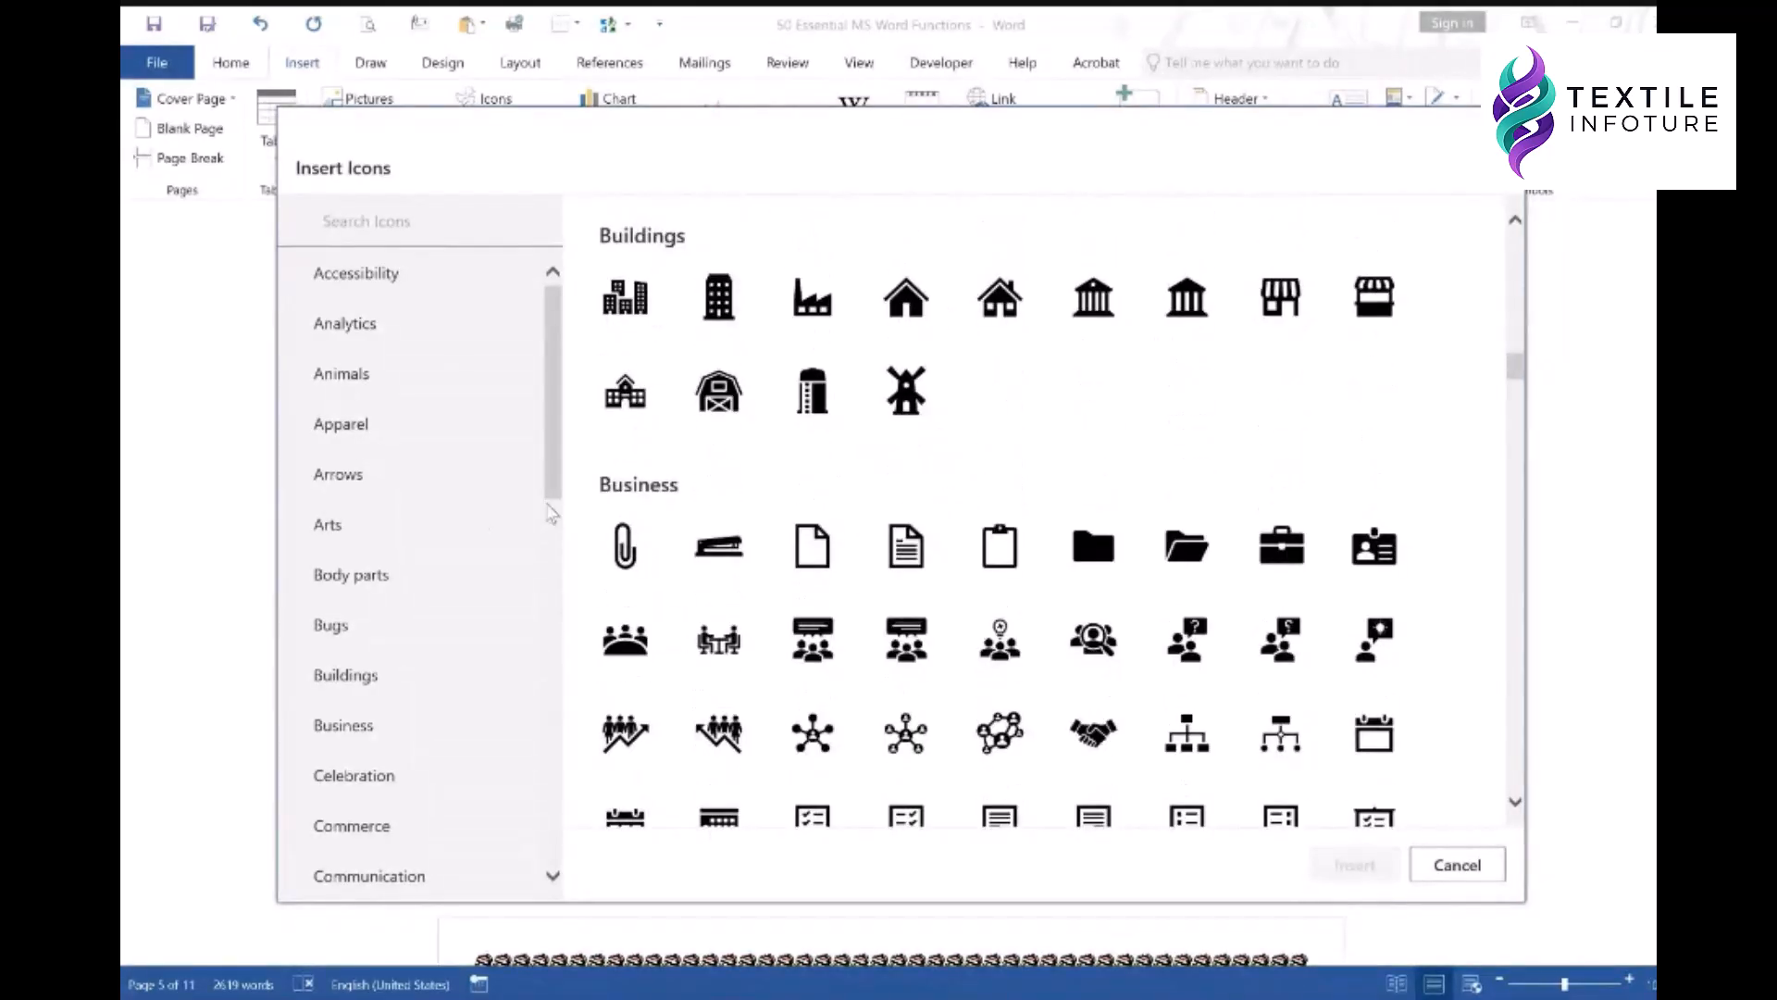
scroll(894, 501, "down", 5)
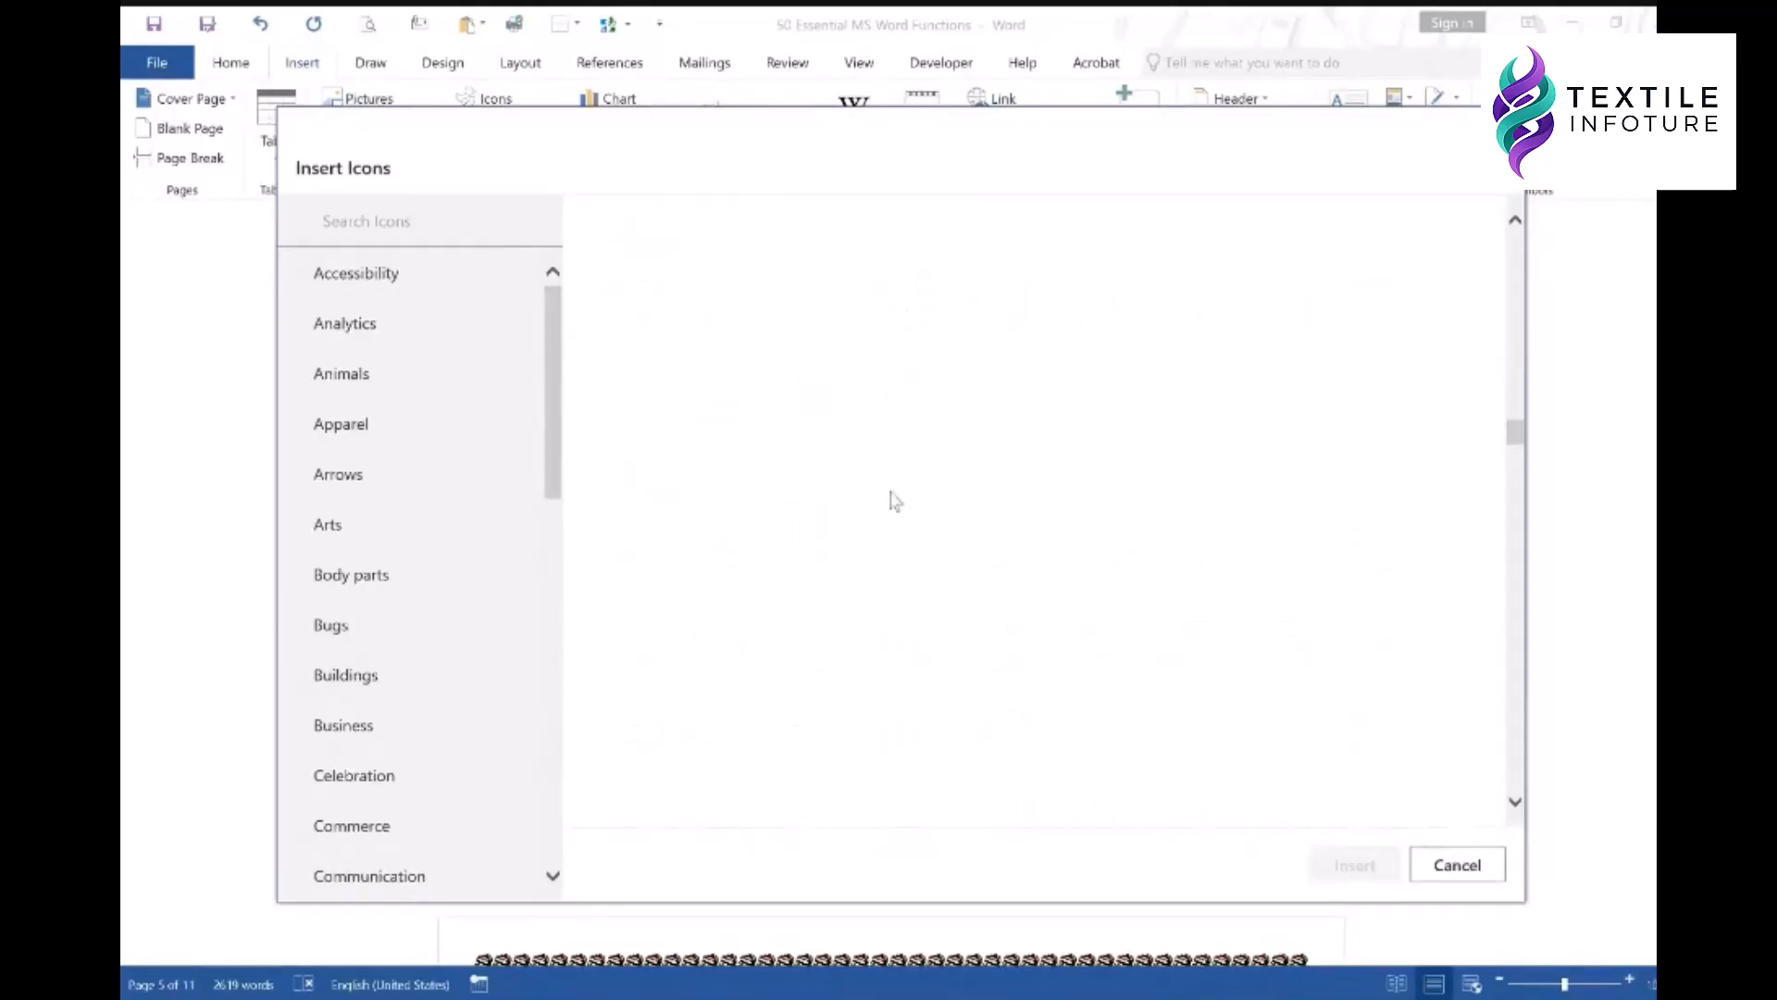
scroll(926, 481, "up", 8)
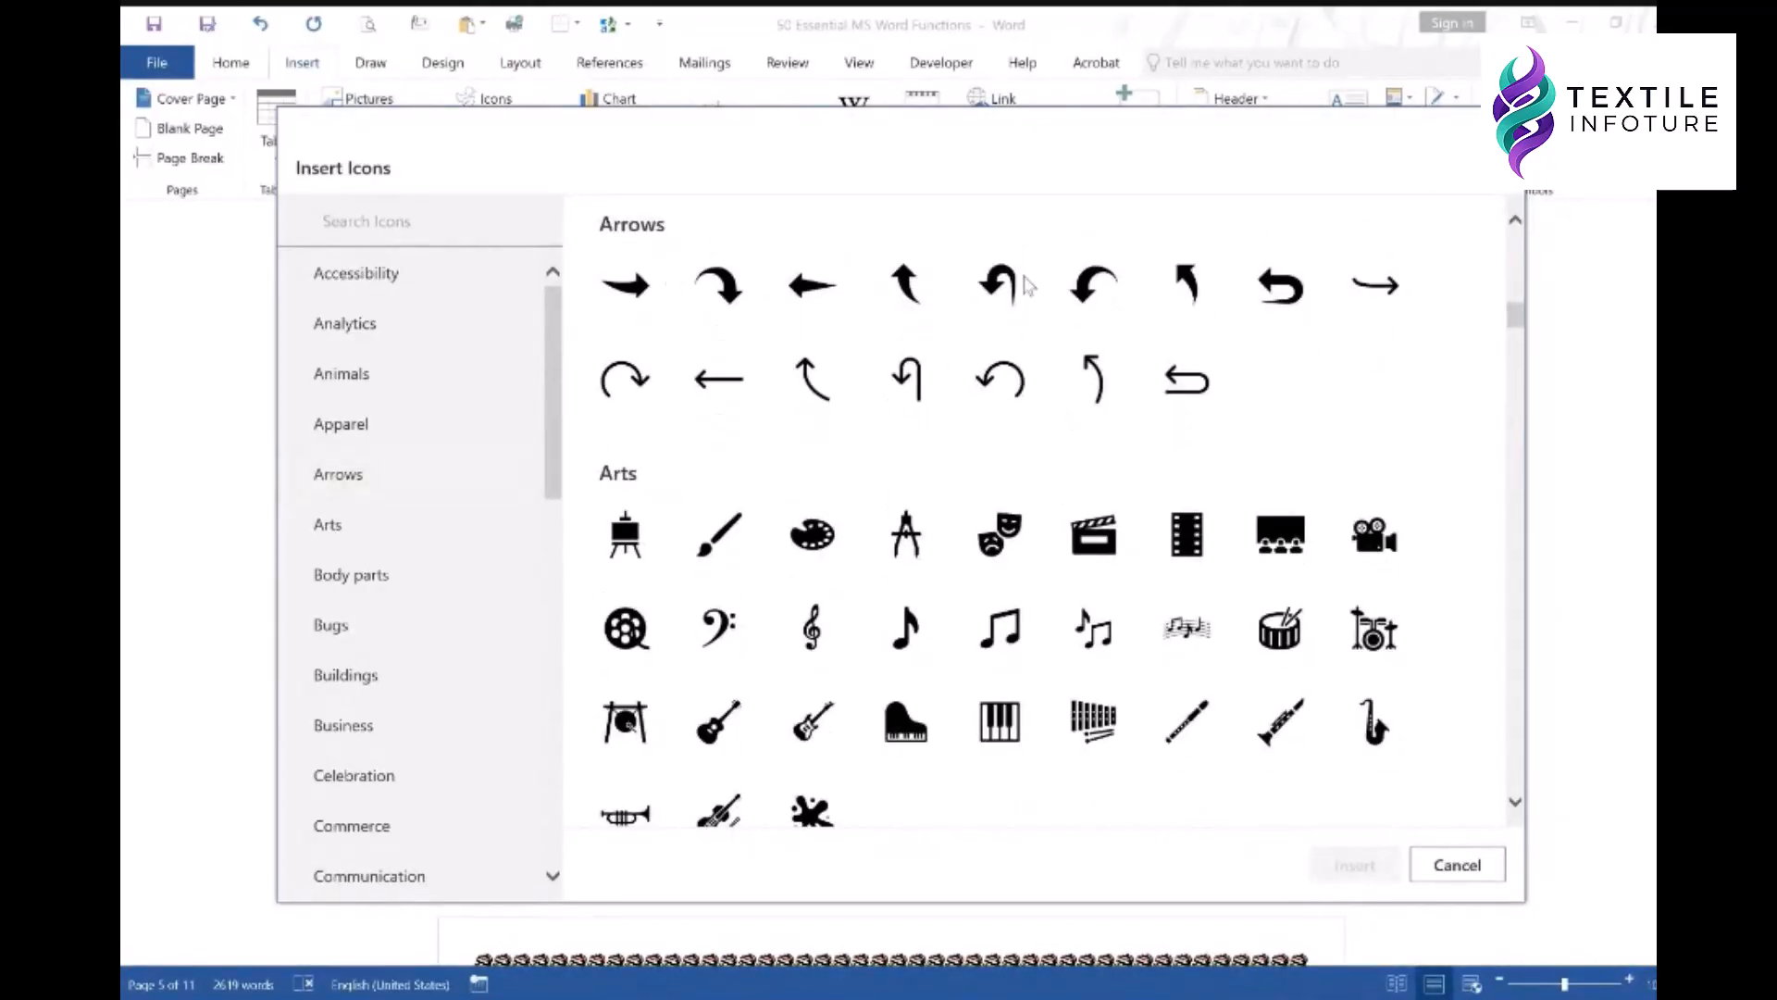
scroll(370, 555, "down", 3)
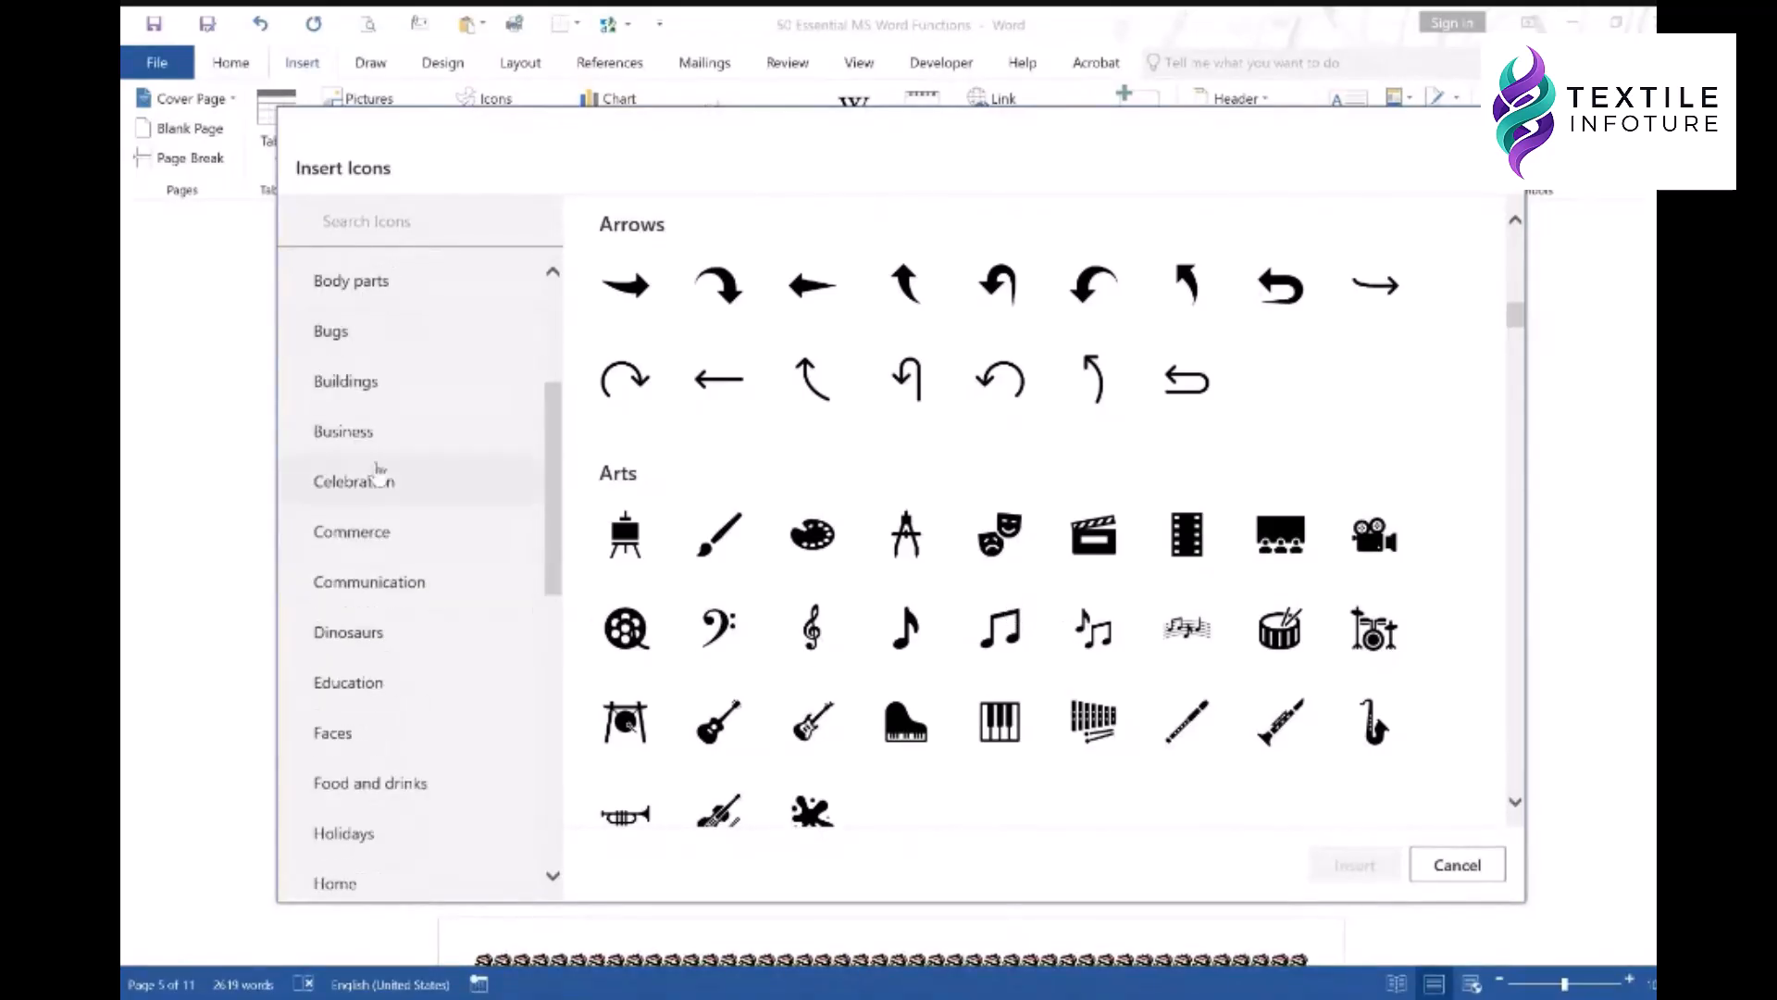
scroll(357, 329, "up", 1)
- Browse the Arts, Business, Education and Faces icons, then close the library without inserting
left_click(355, 338)
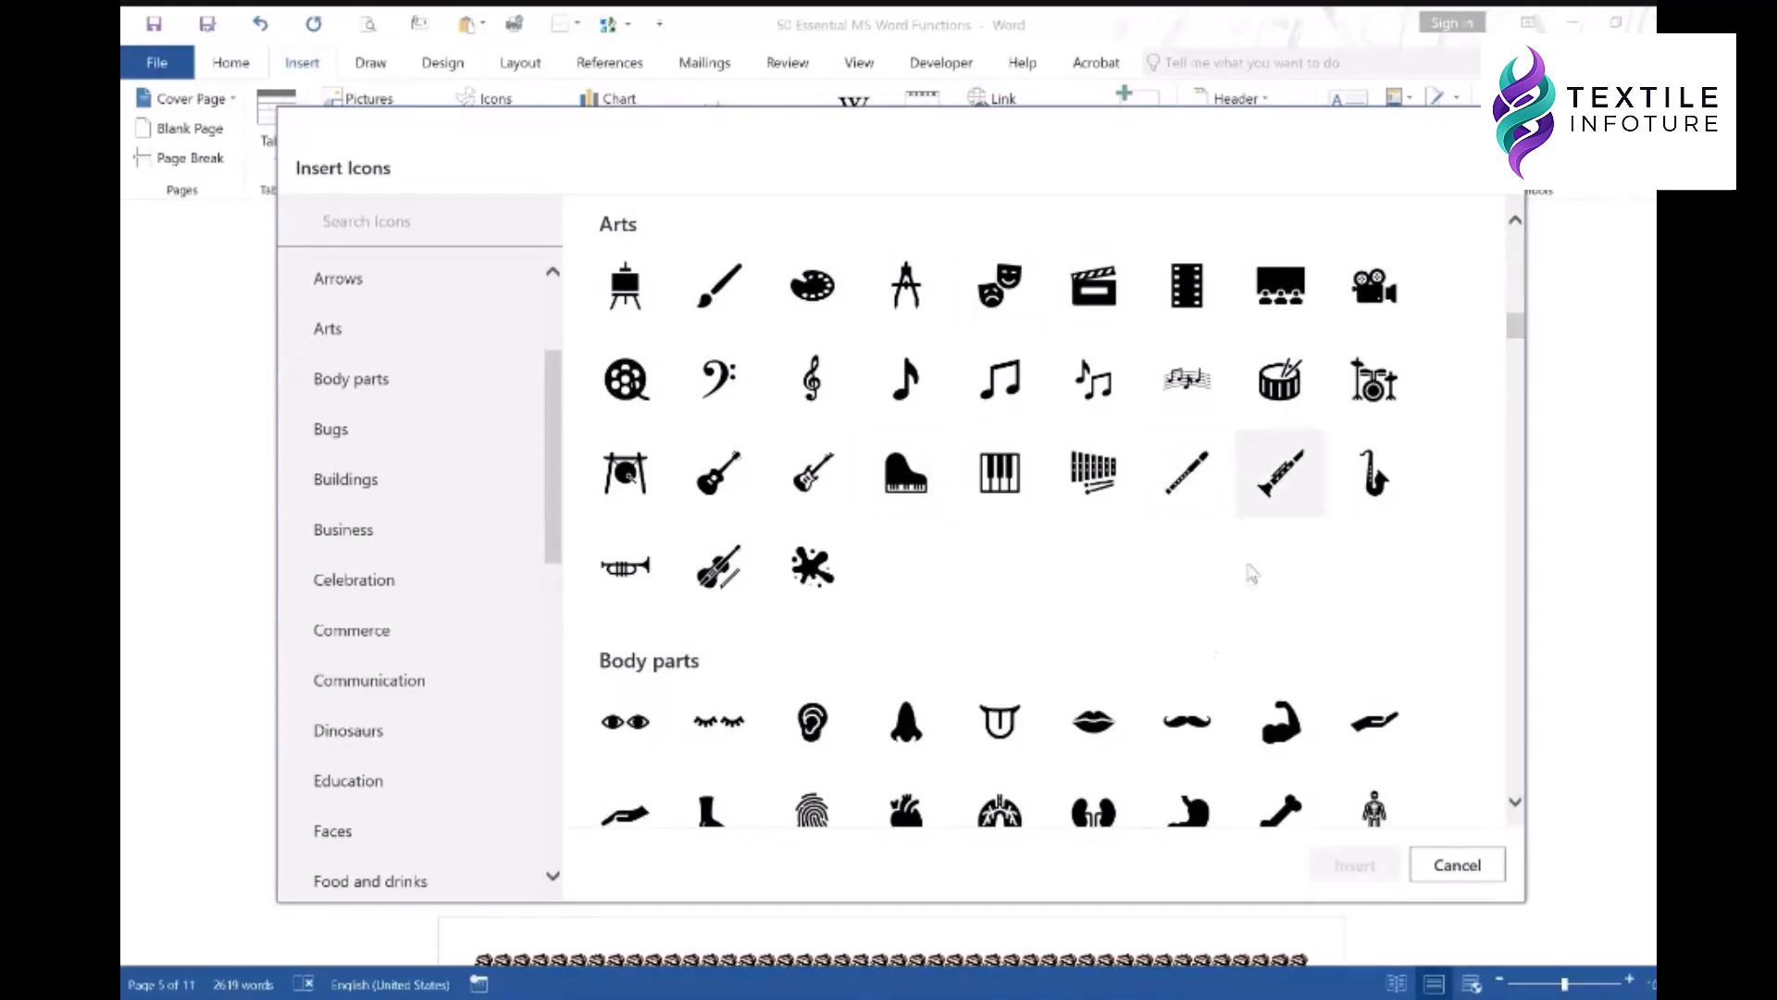
scroll(499, 611, "down", 2)
left_click(394, 336)
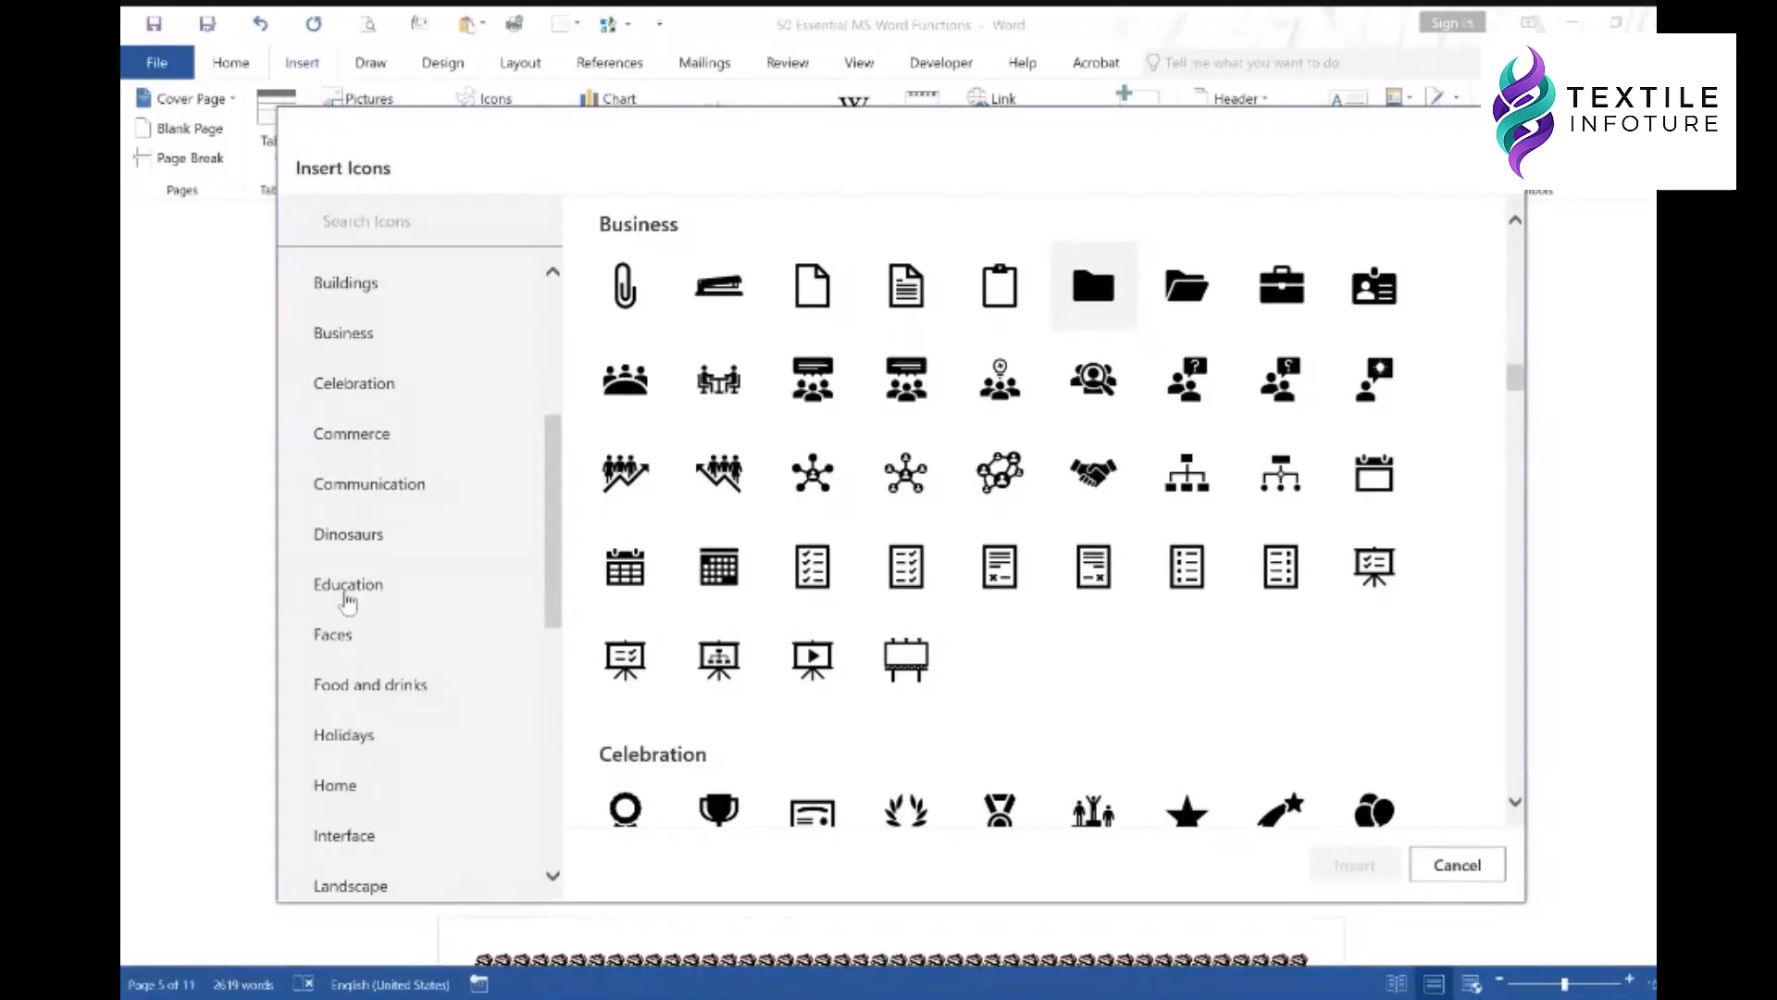
left_click(345, 593)
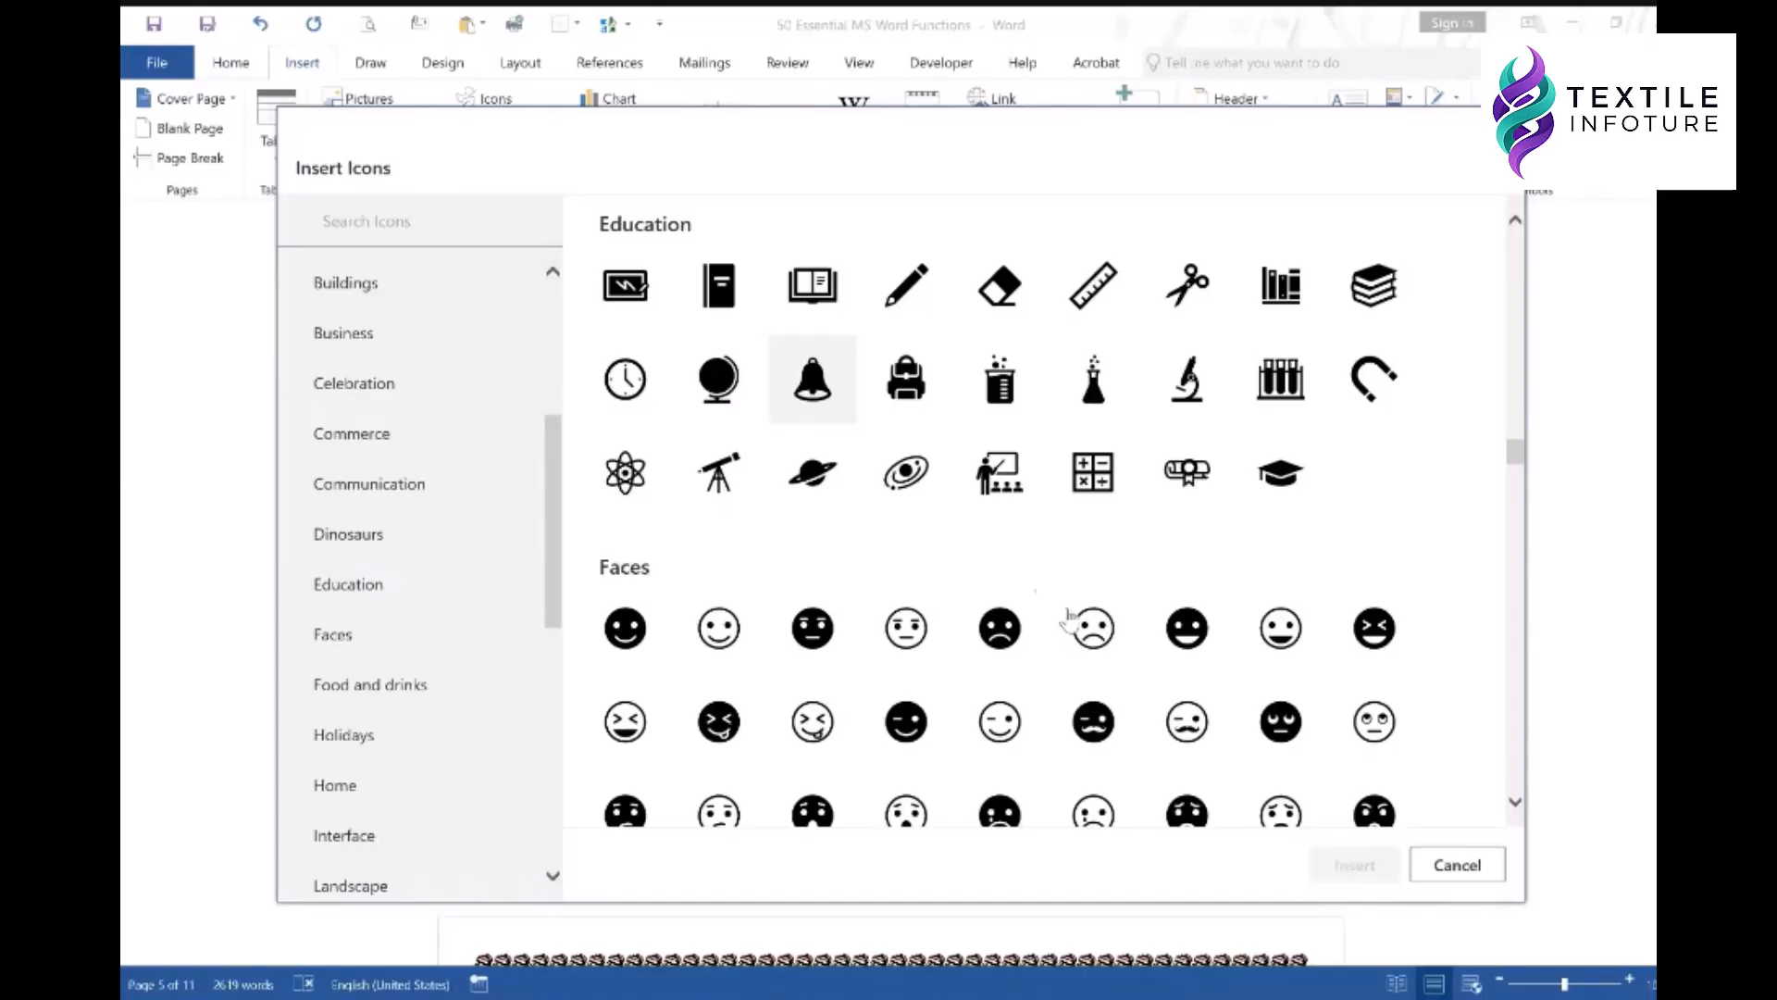
scroll(1065, 435, "down", 5)
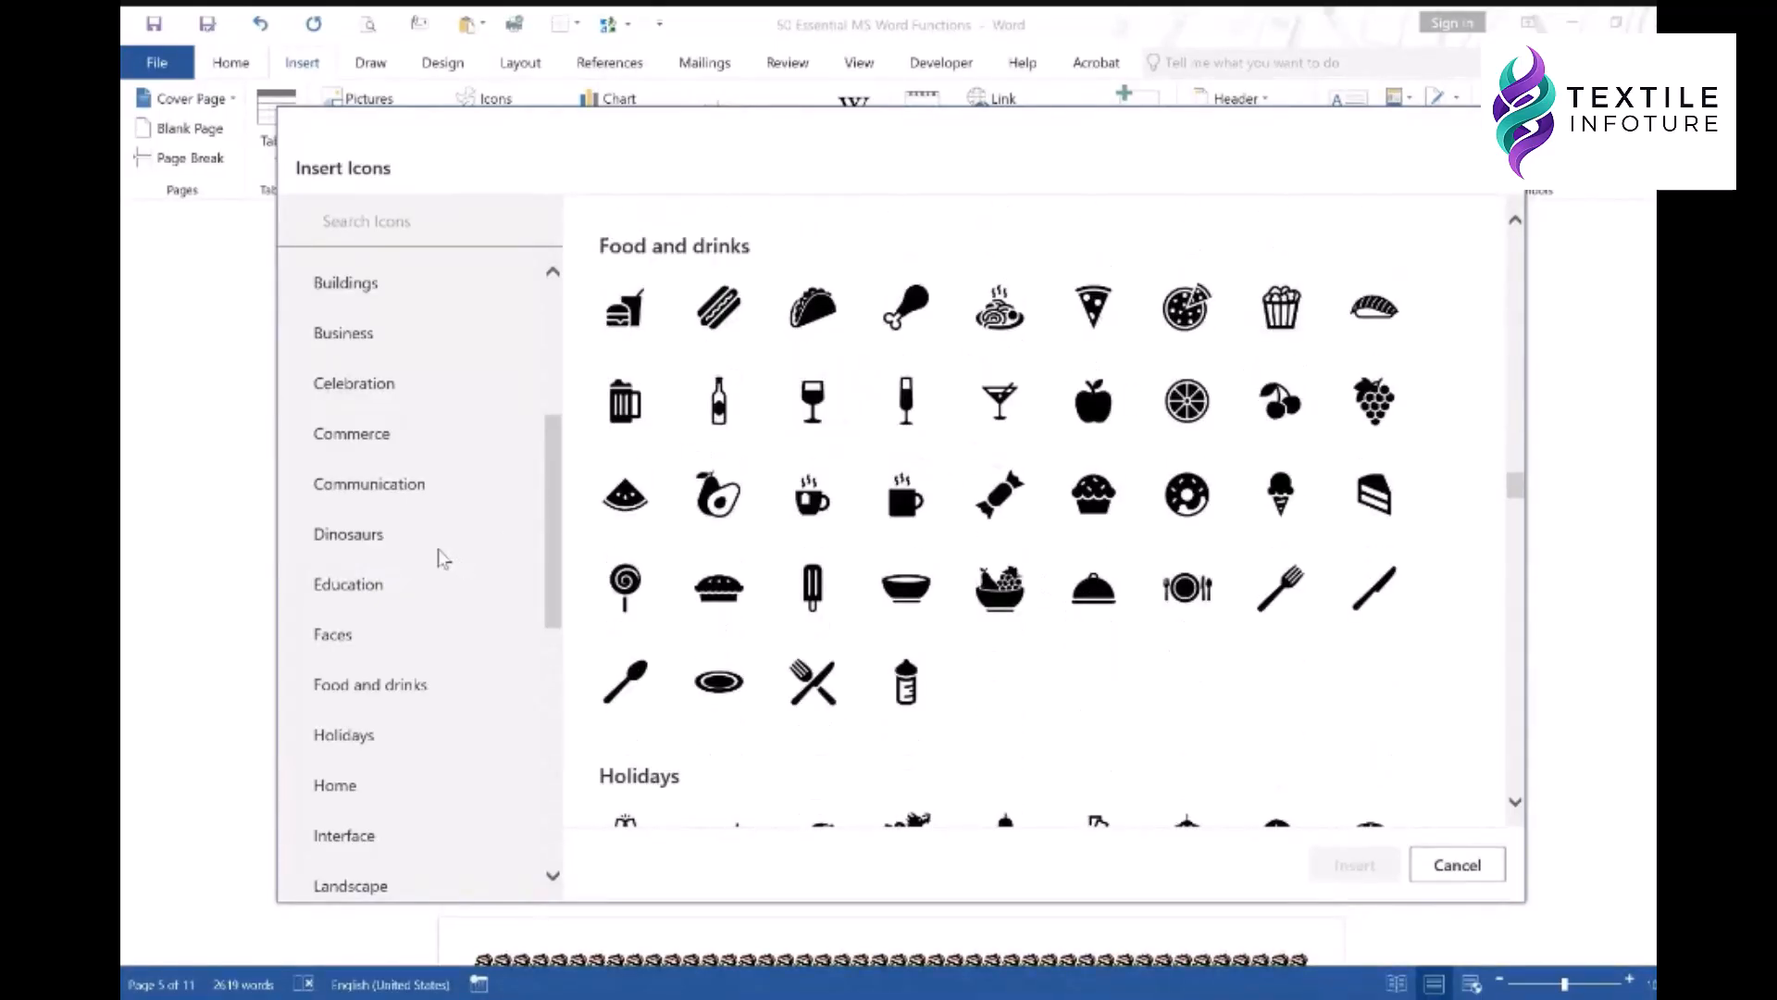
scroll(442, 560, "down", 3)
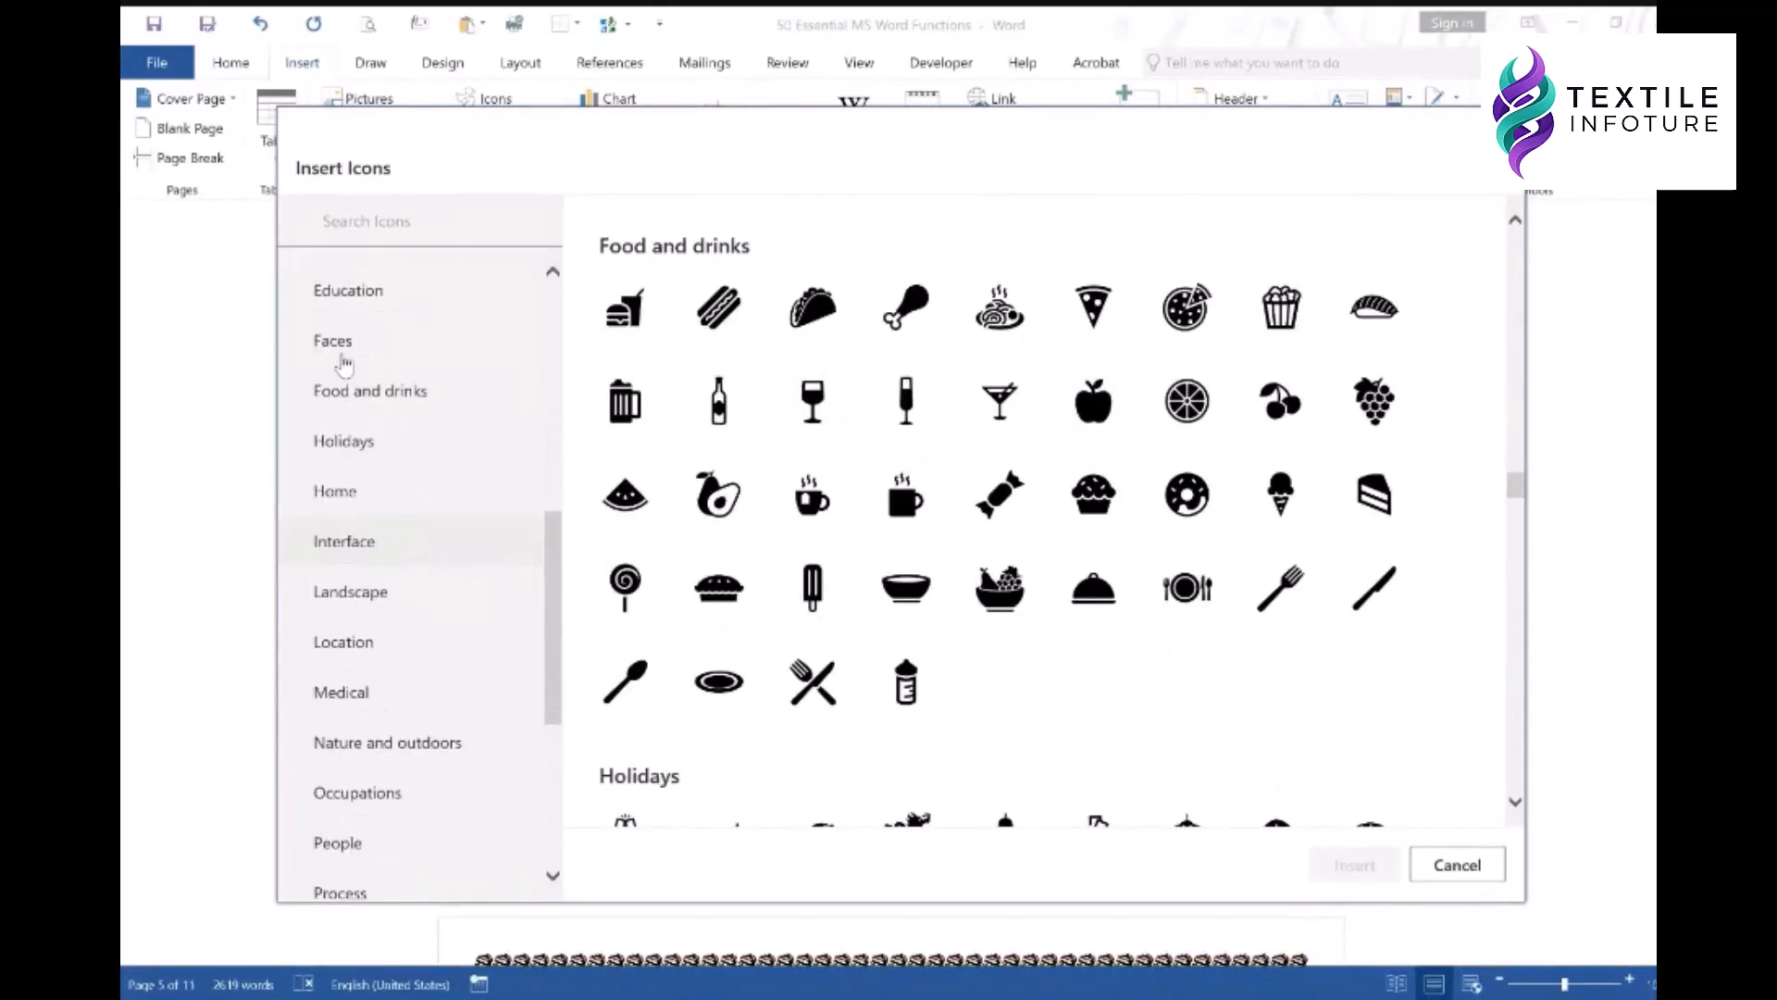
left_click(335, 342)
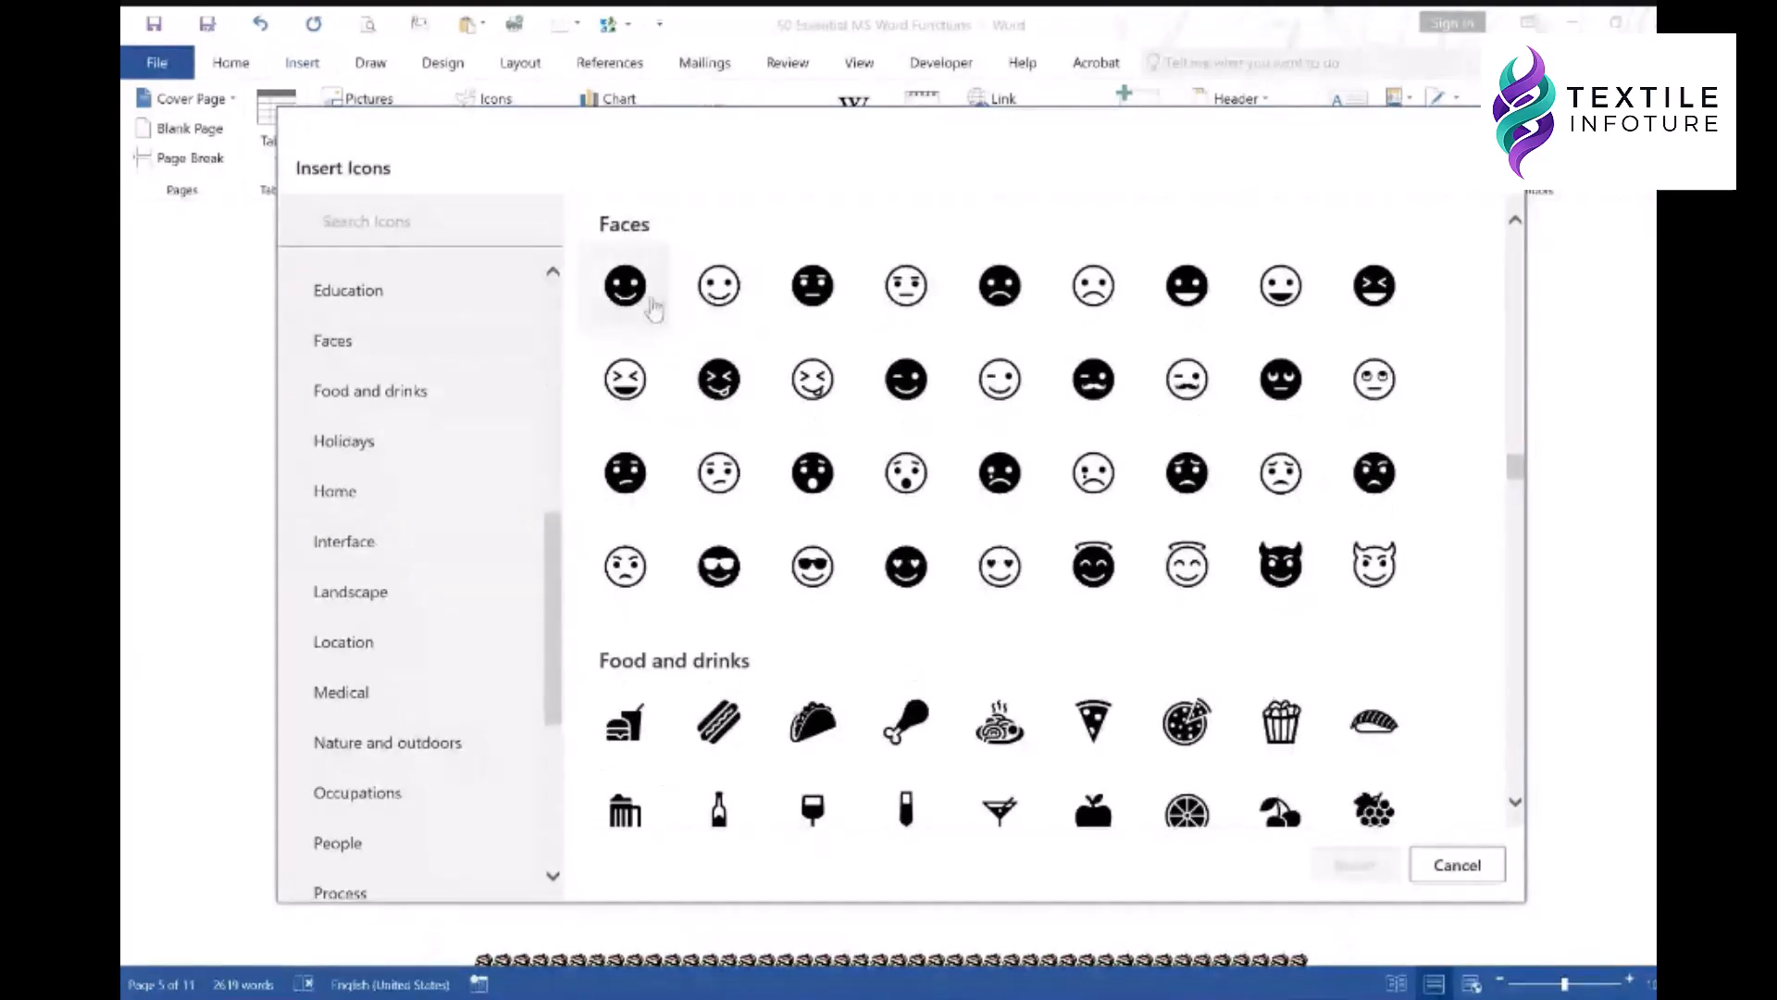
scroll(1291, 529, "down", 5)
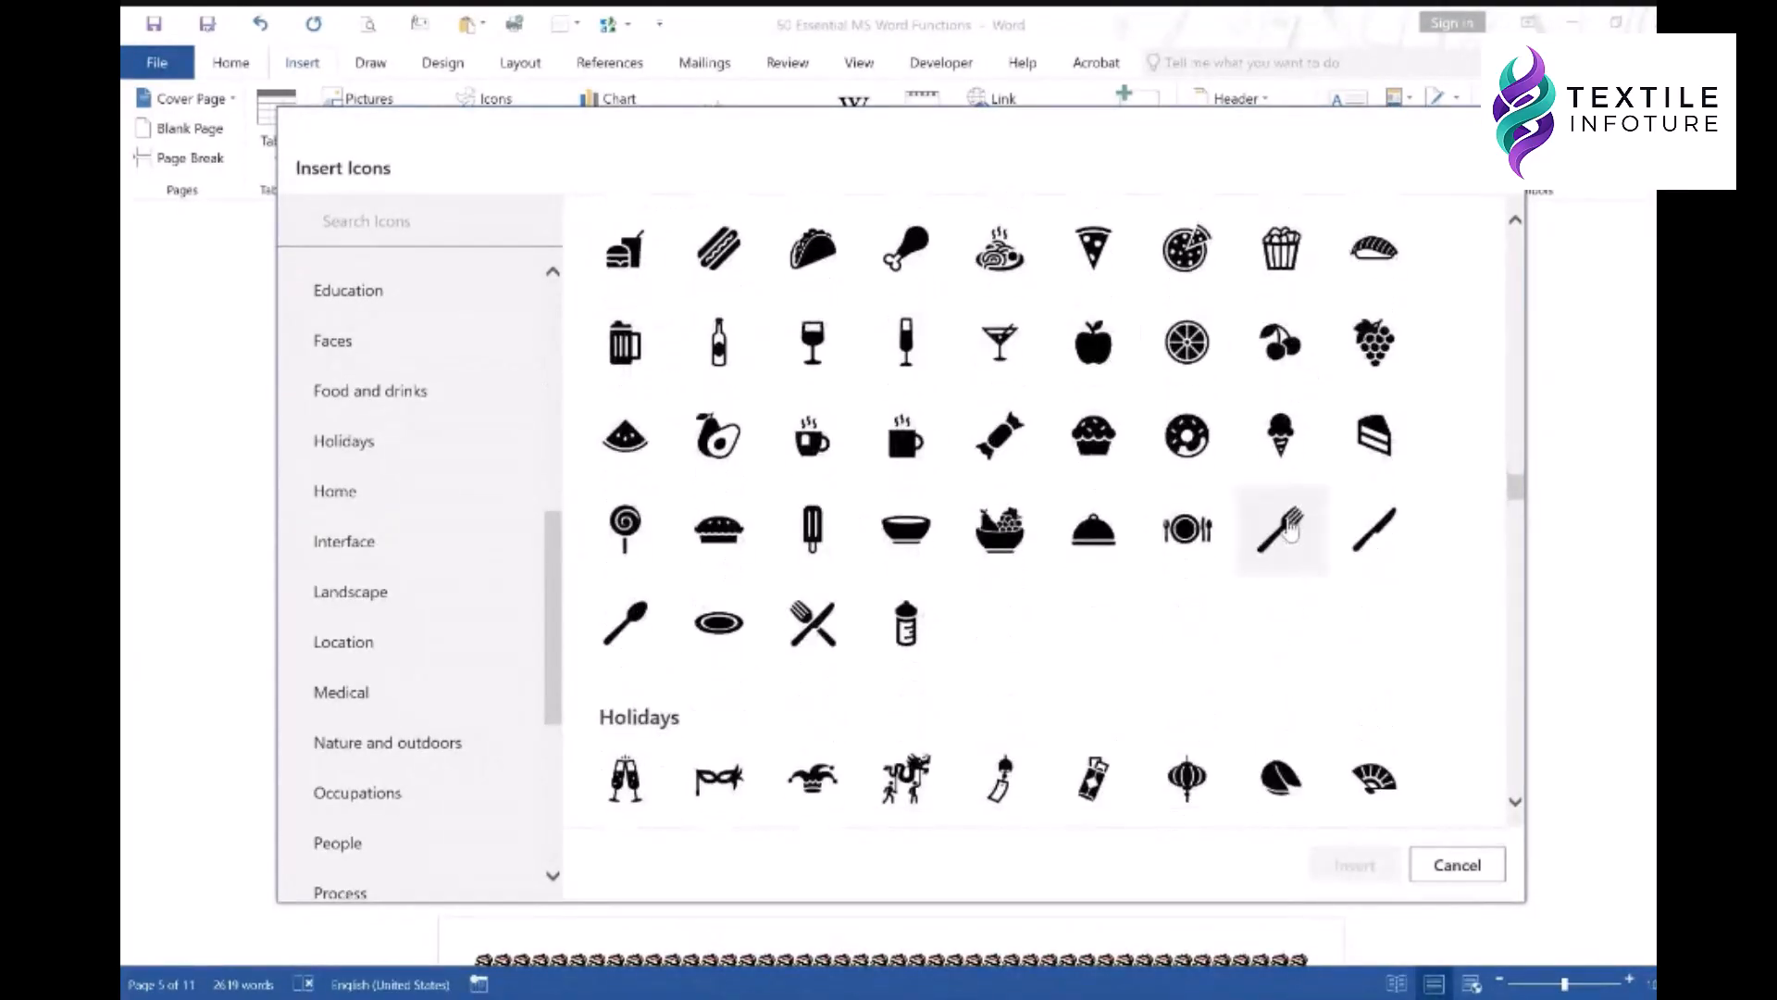
scroll(436, 635, "down", 3)
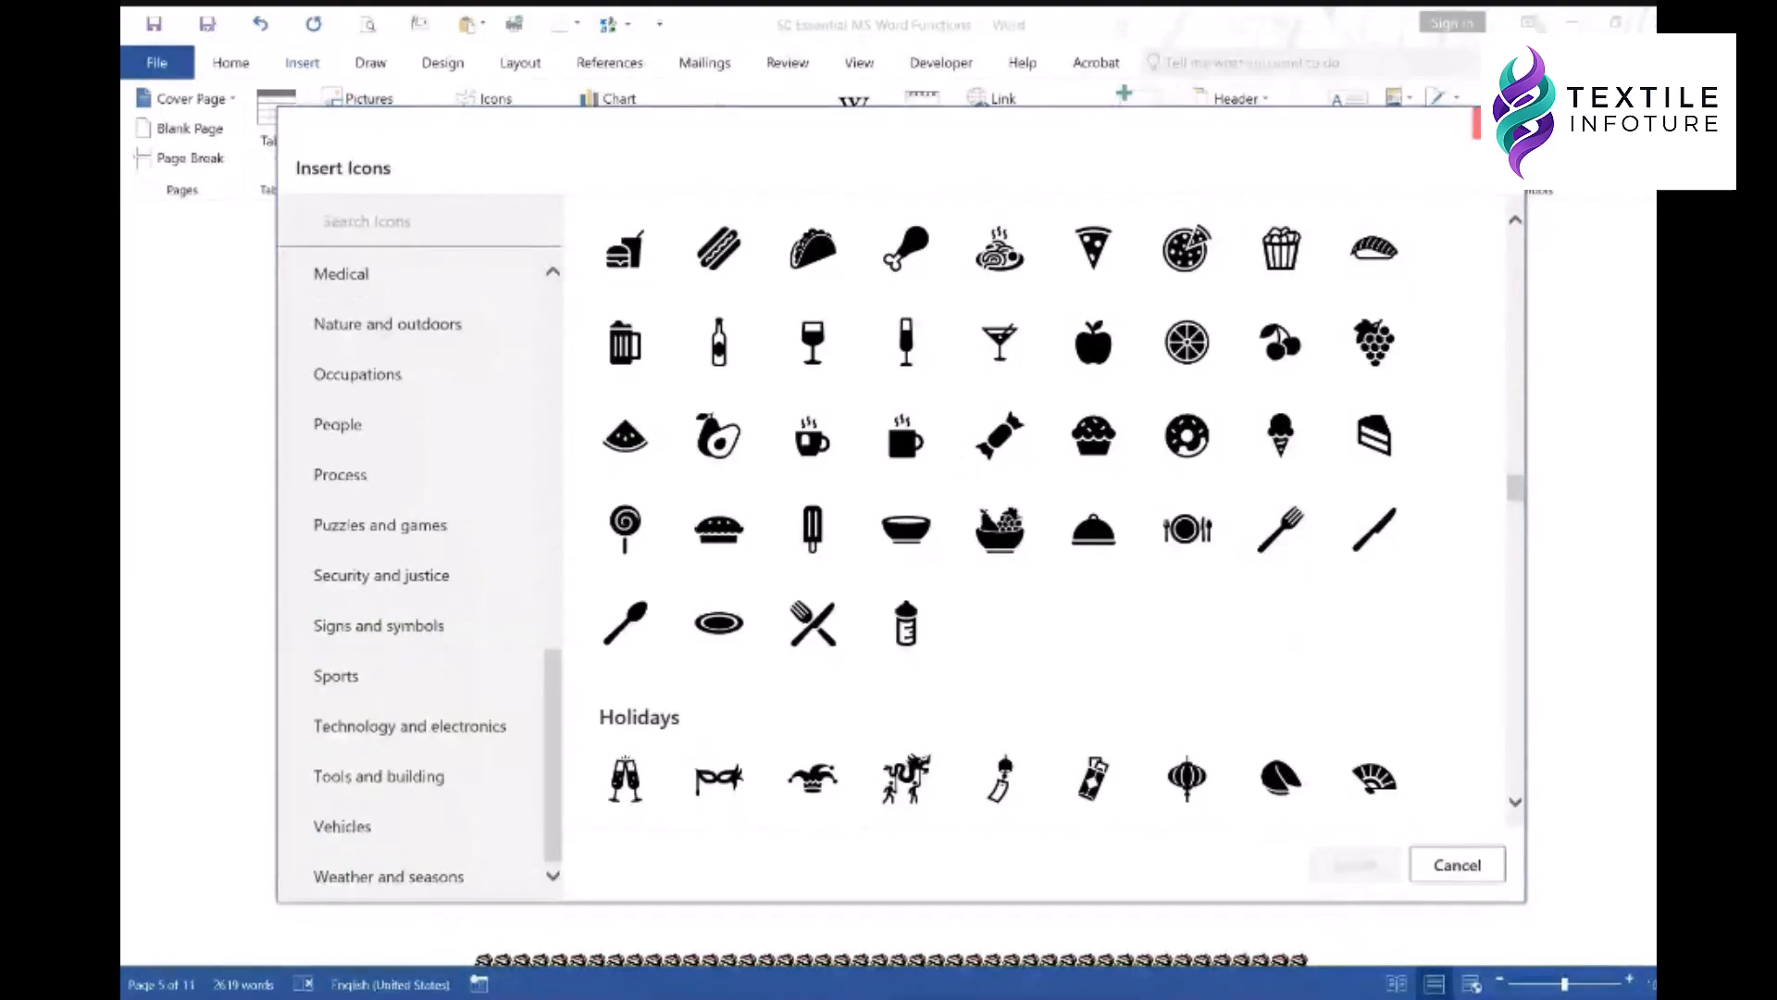
left_click(1499, 123)
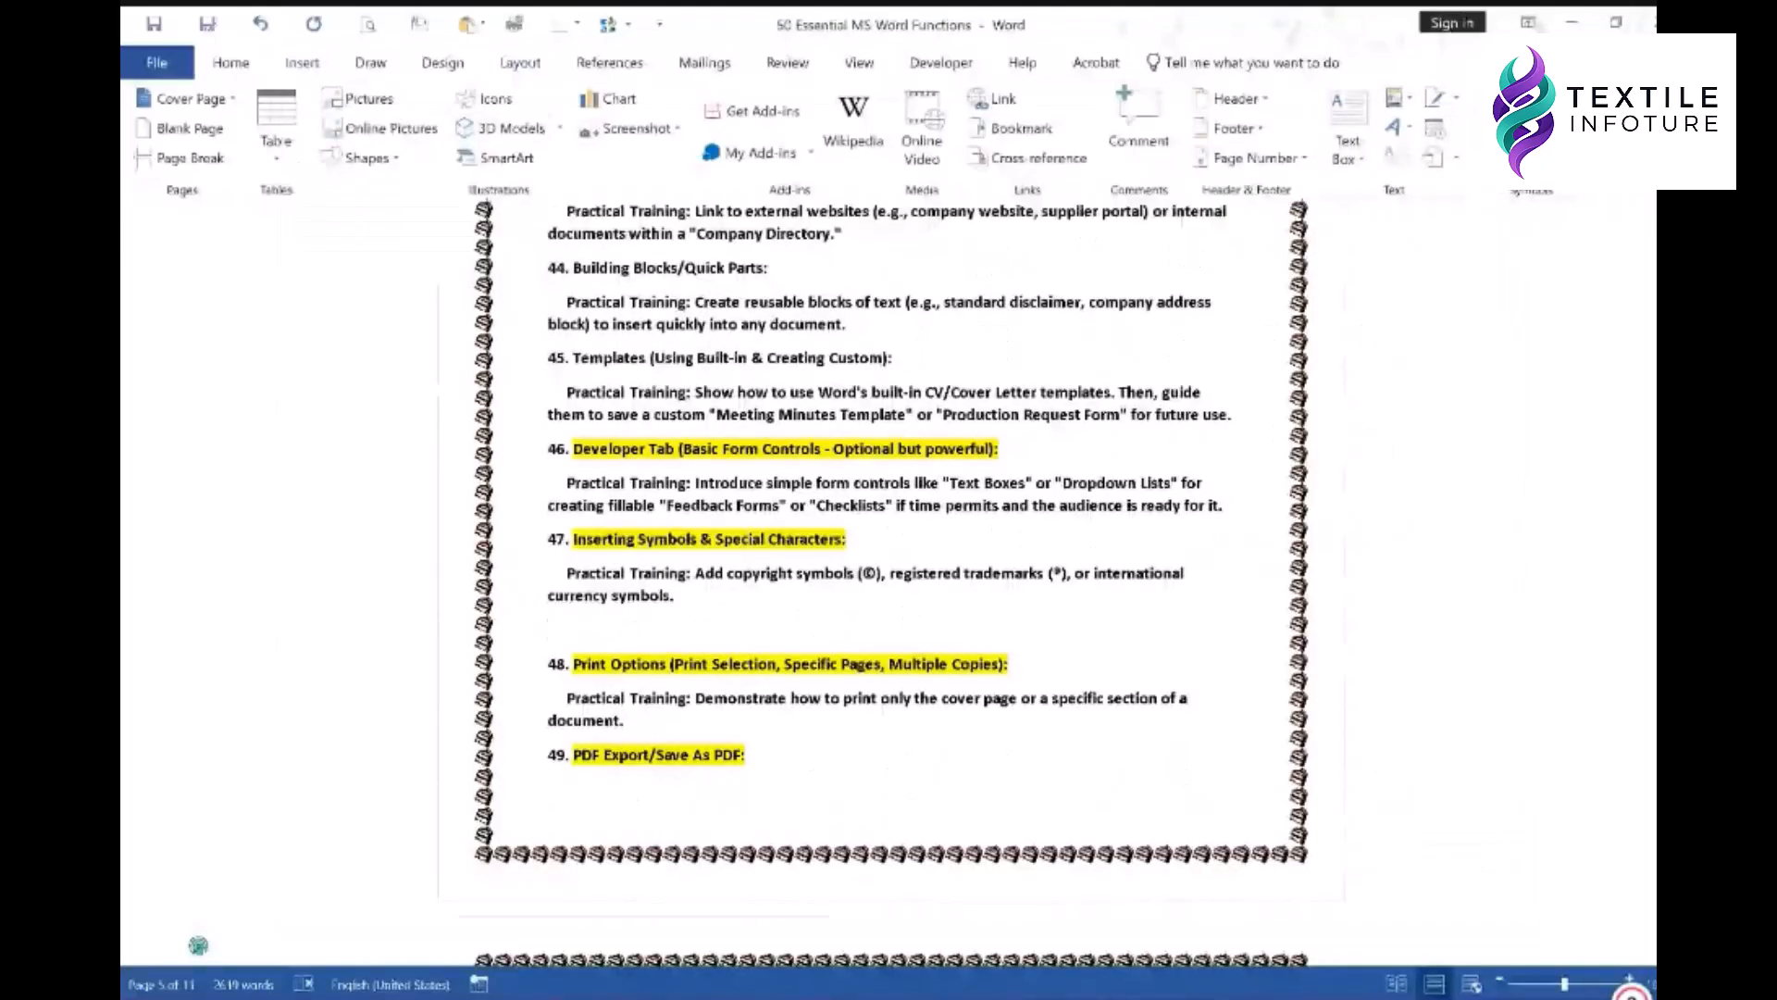
- Scroll the More Symbols set and cancel it, then bring up the built-in Equation gallery
left_click(1521, 129)
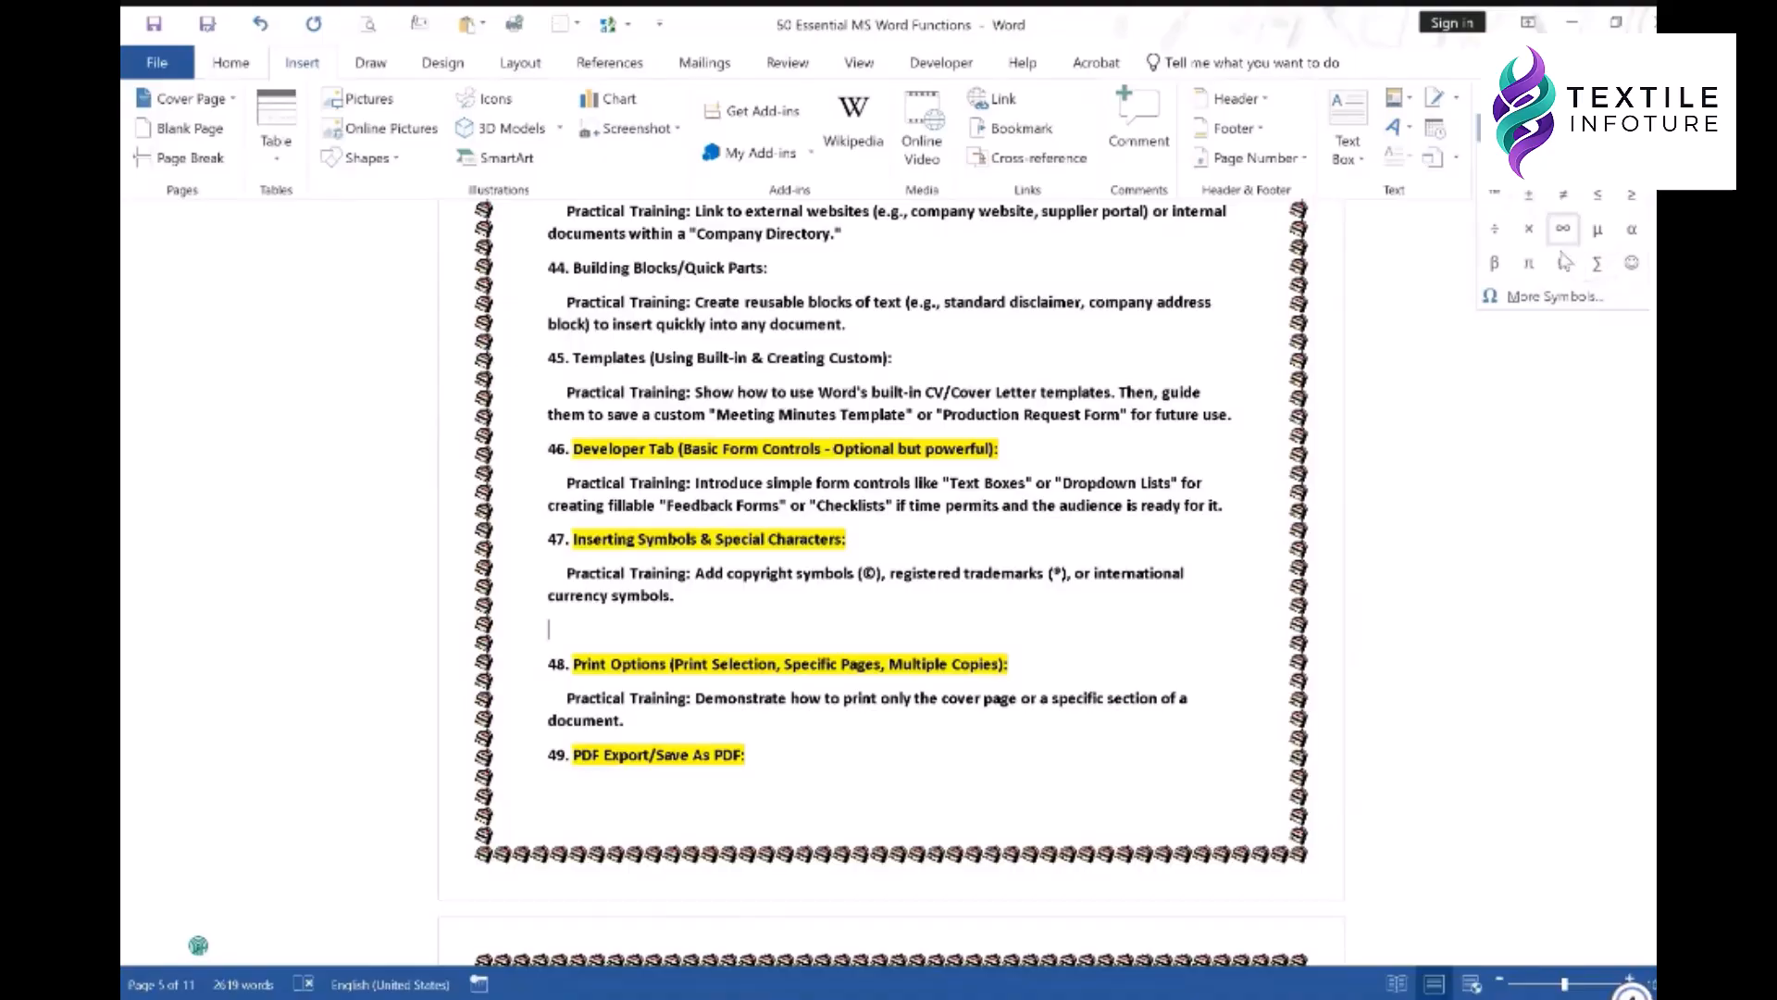
left_click(1529, 309)
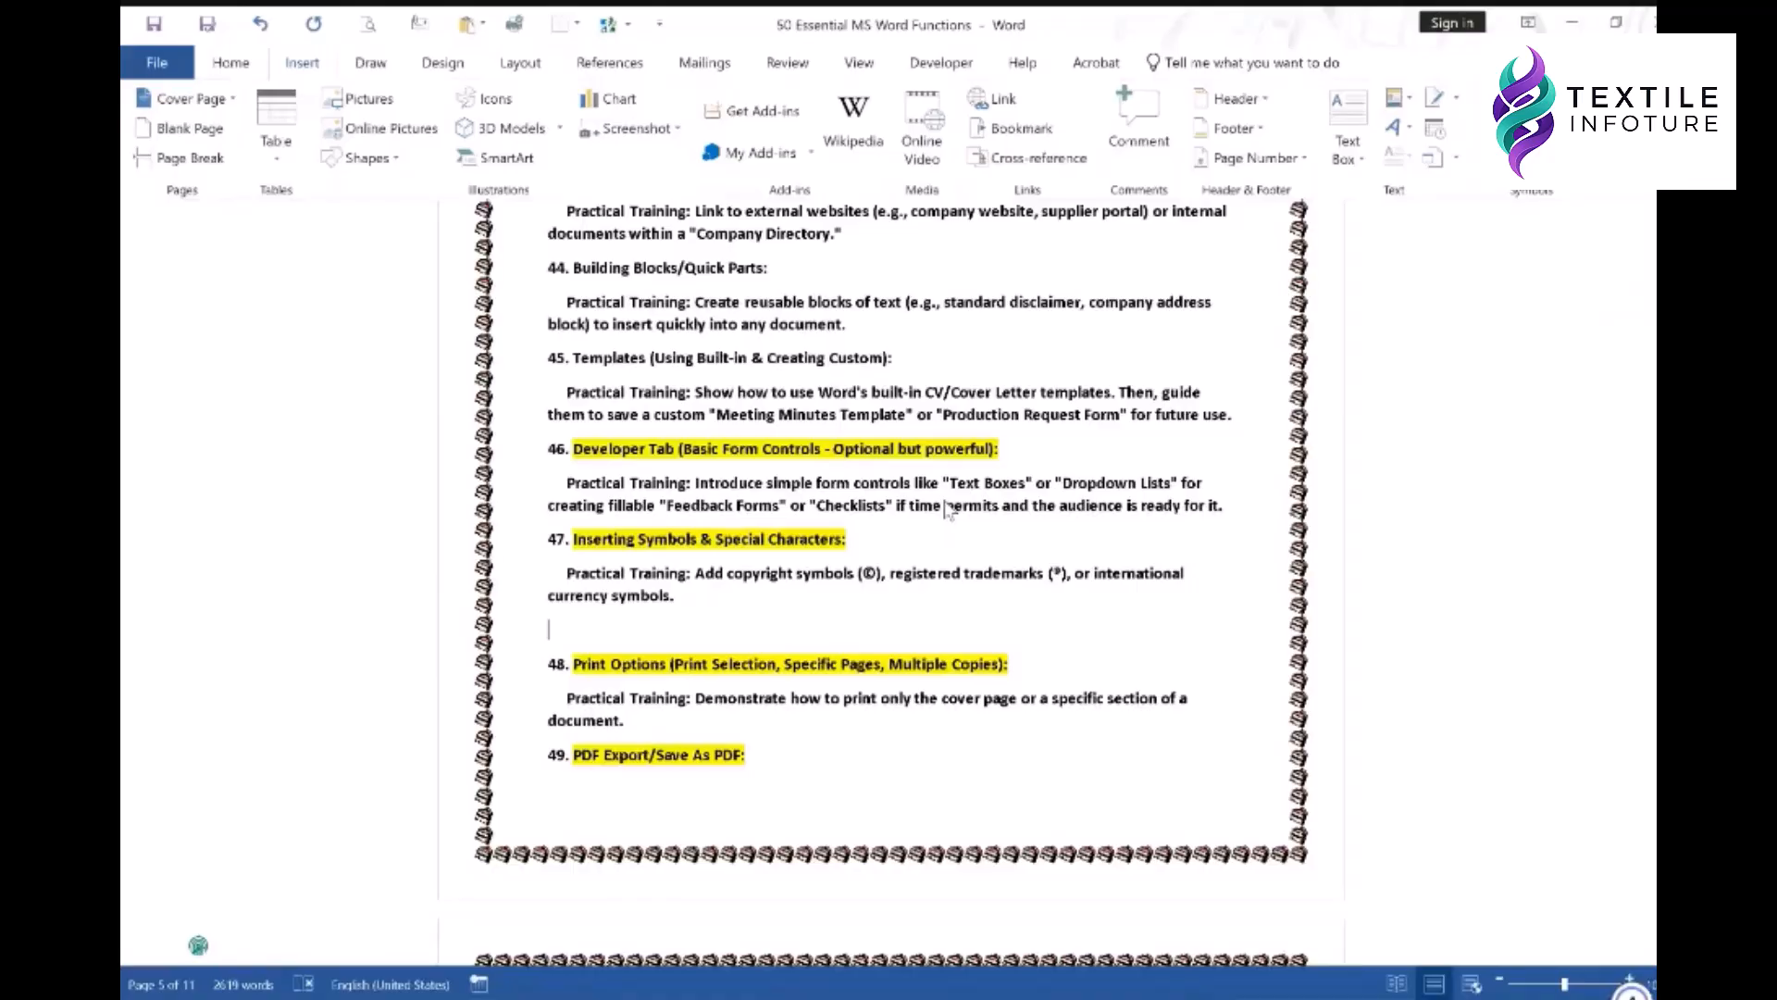
left_click_drag(1145, 461, 1160, 412)
left_click_drag(1148, 396, 1147, 500)
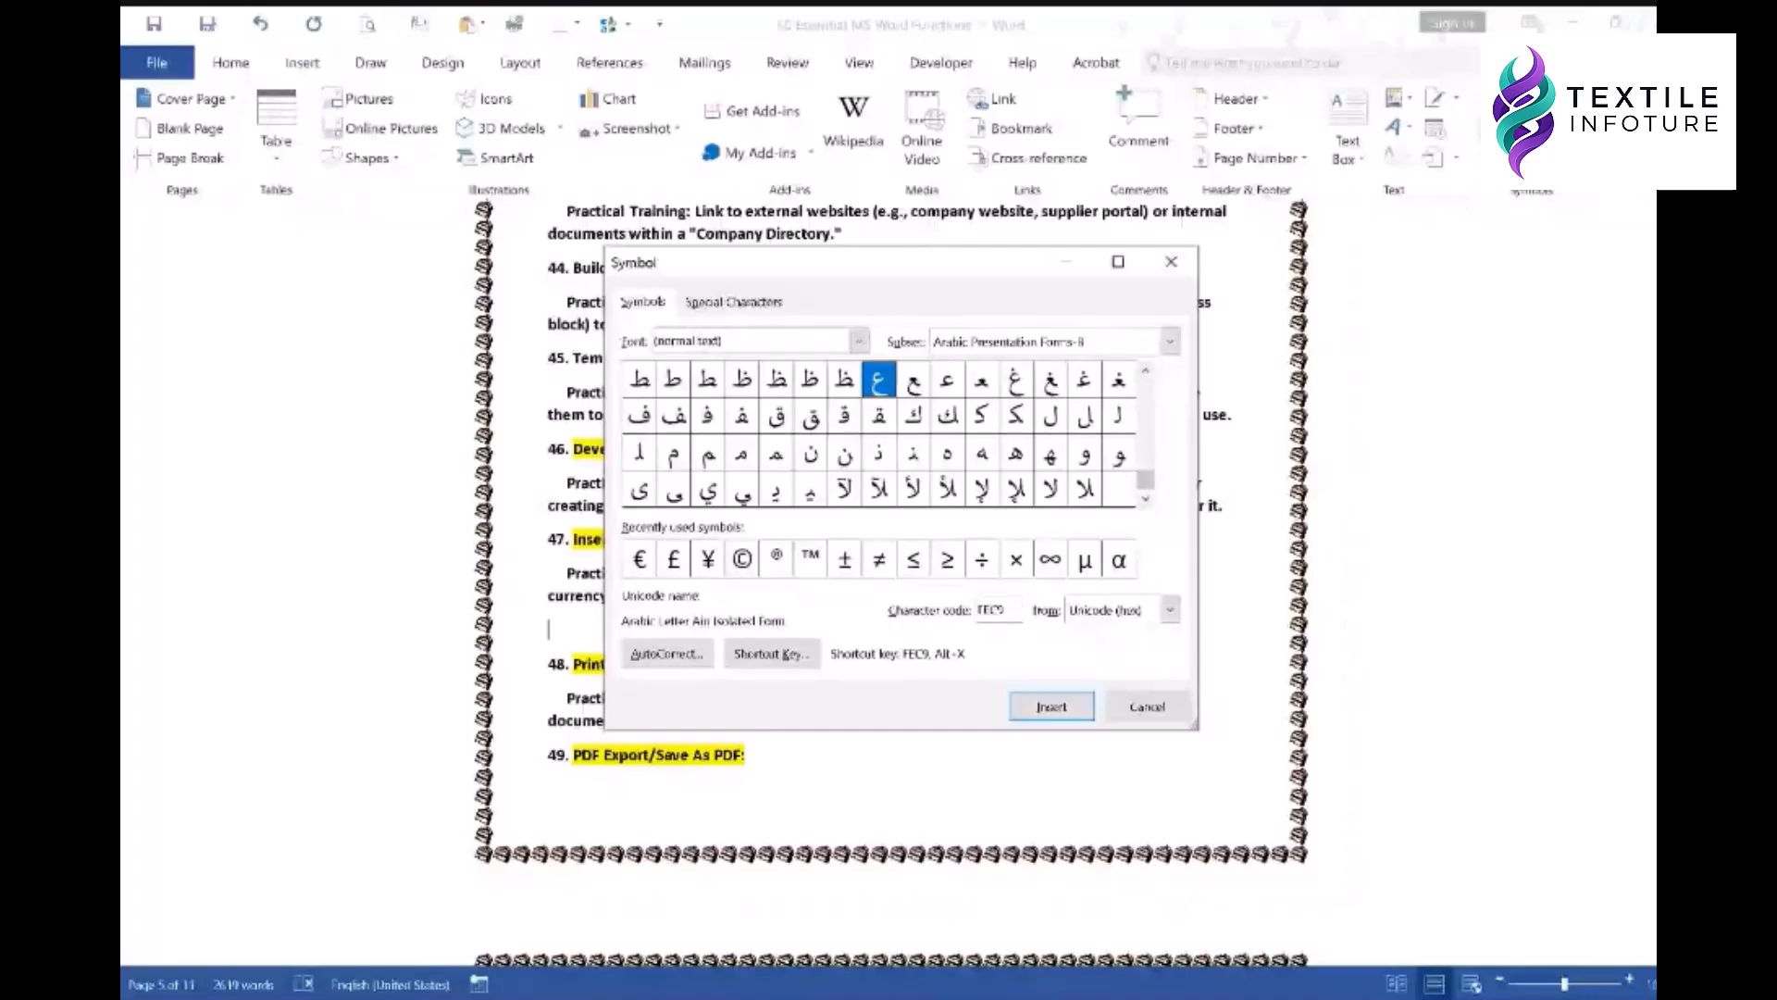
left_click(1149, 713)
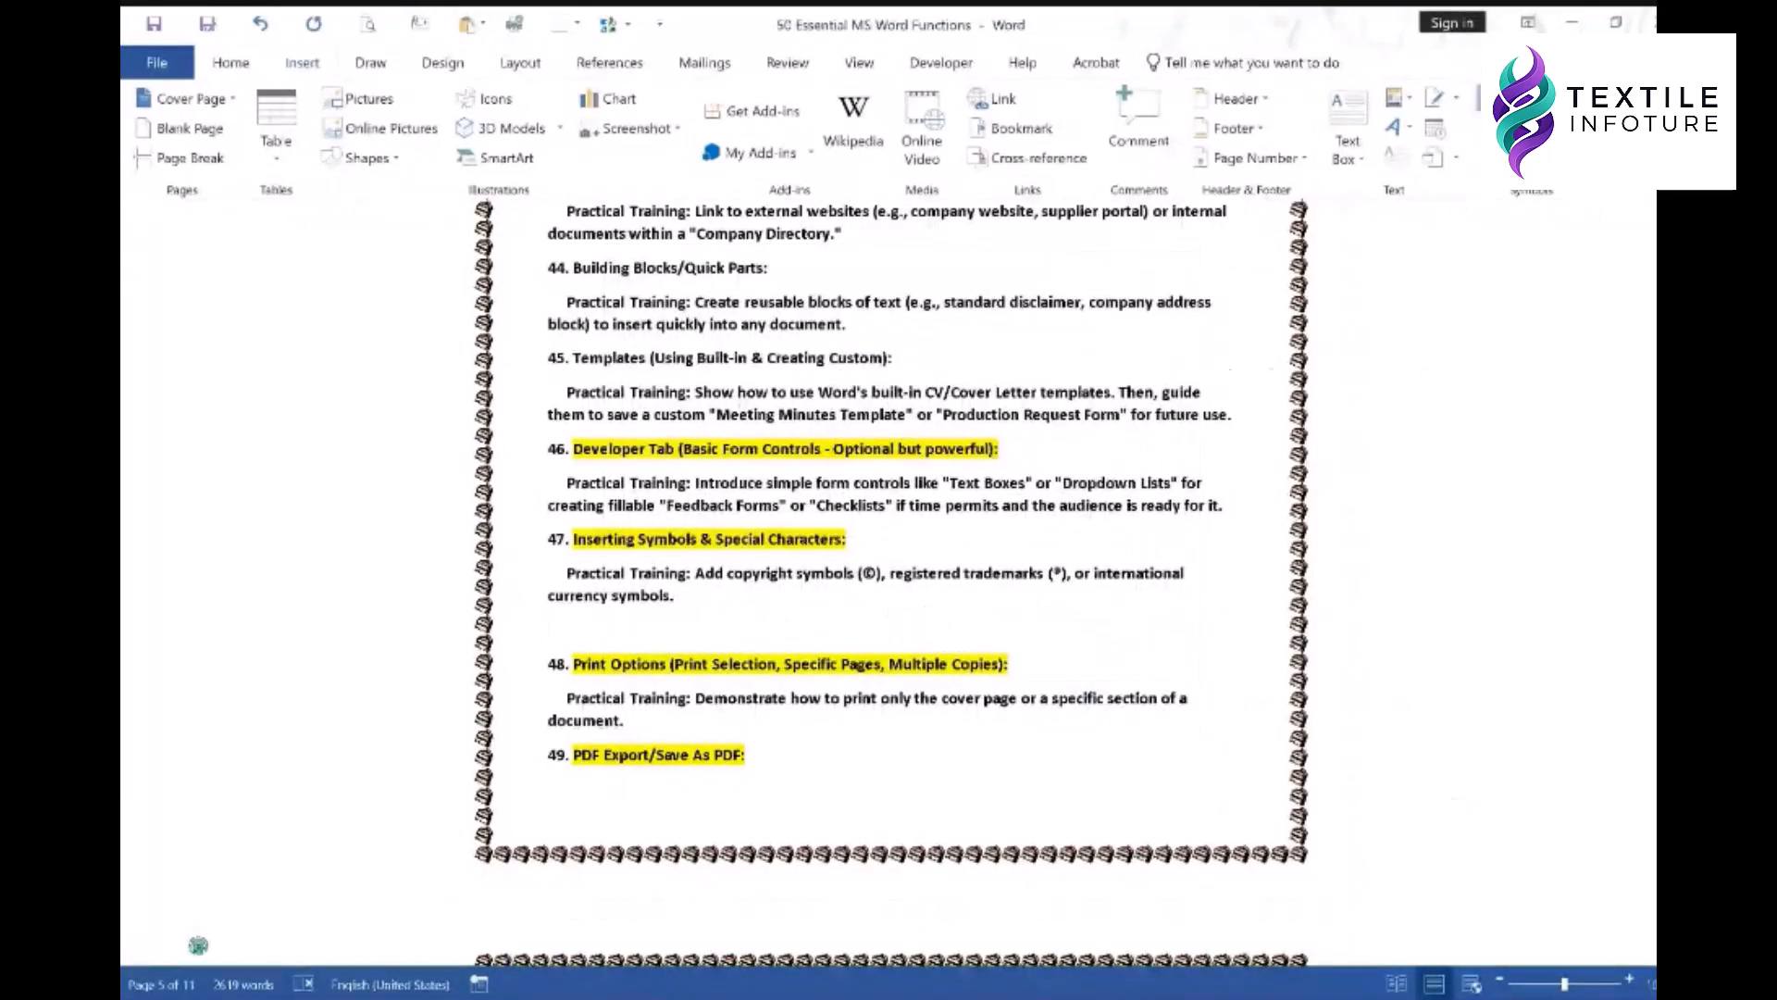
left_click(1573, 100)
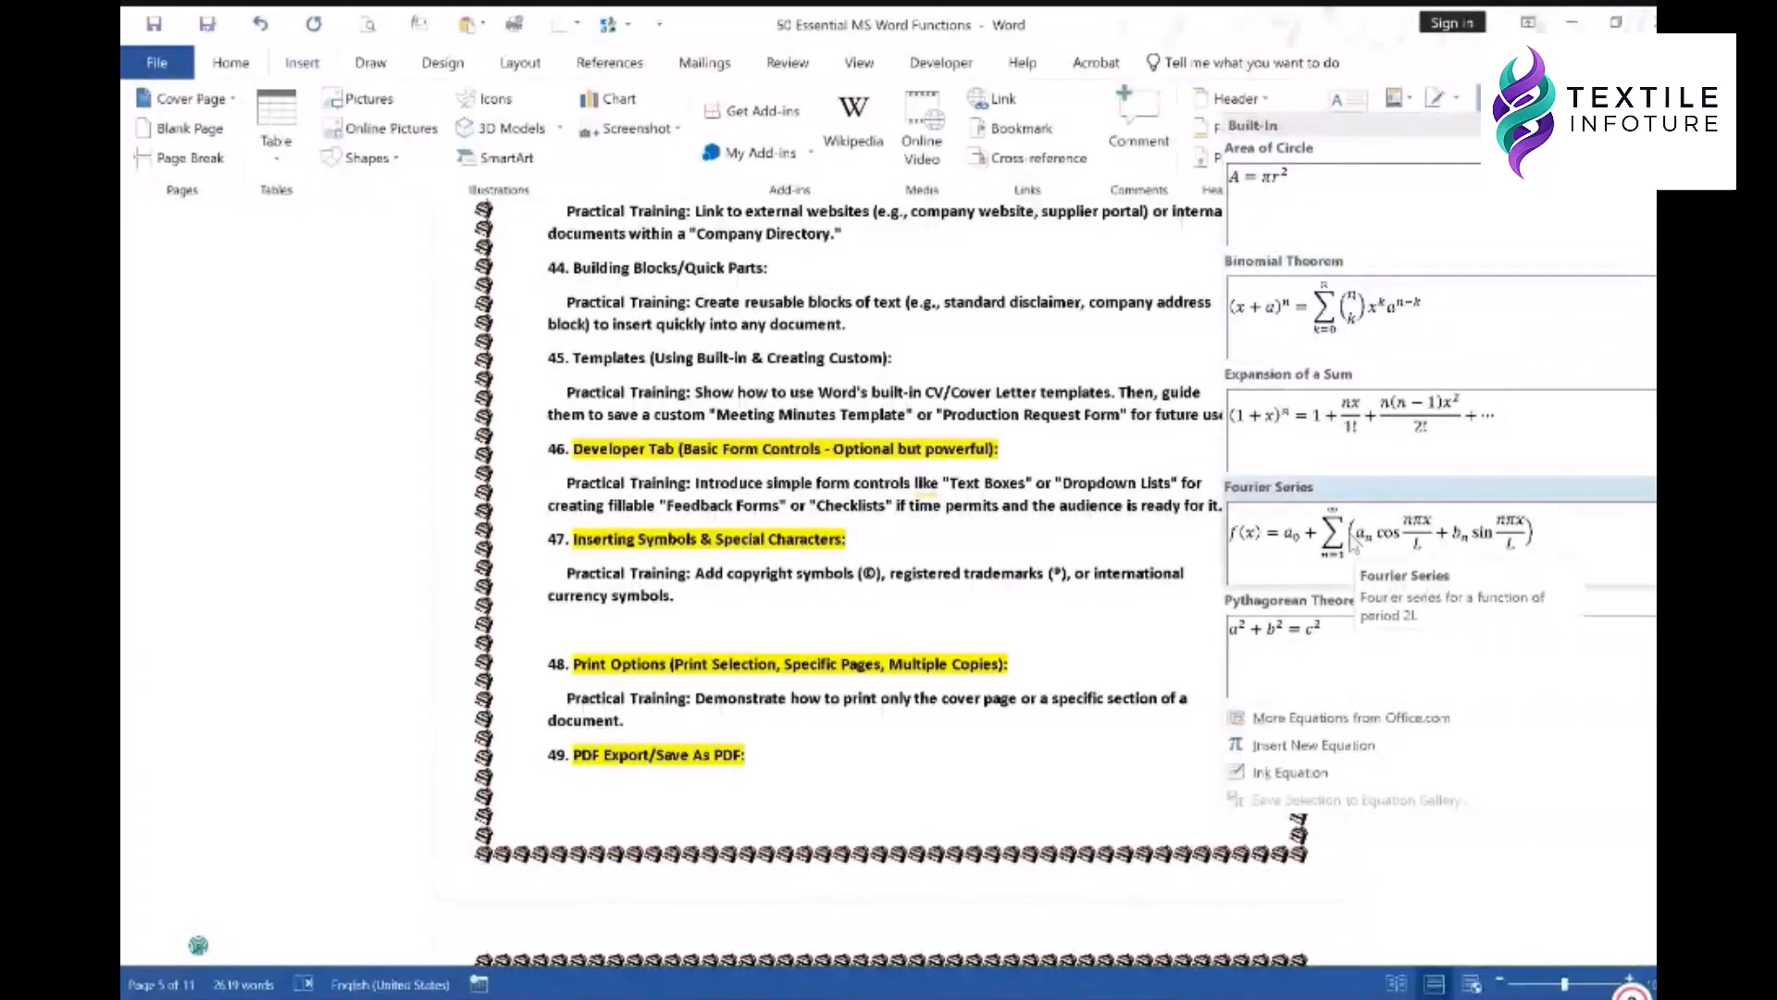
- Dismiss the equation gallery and delete the blank line so item 48 follows 'currency symbols.'
left_click(1043, 485)
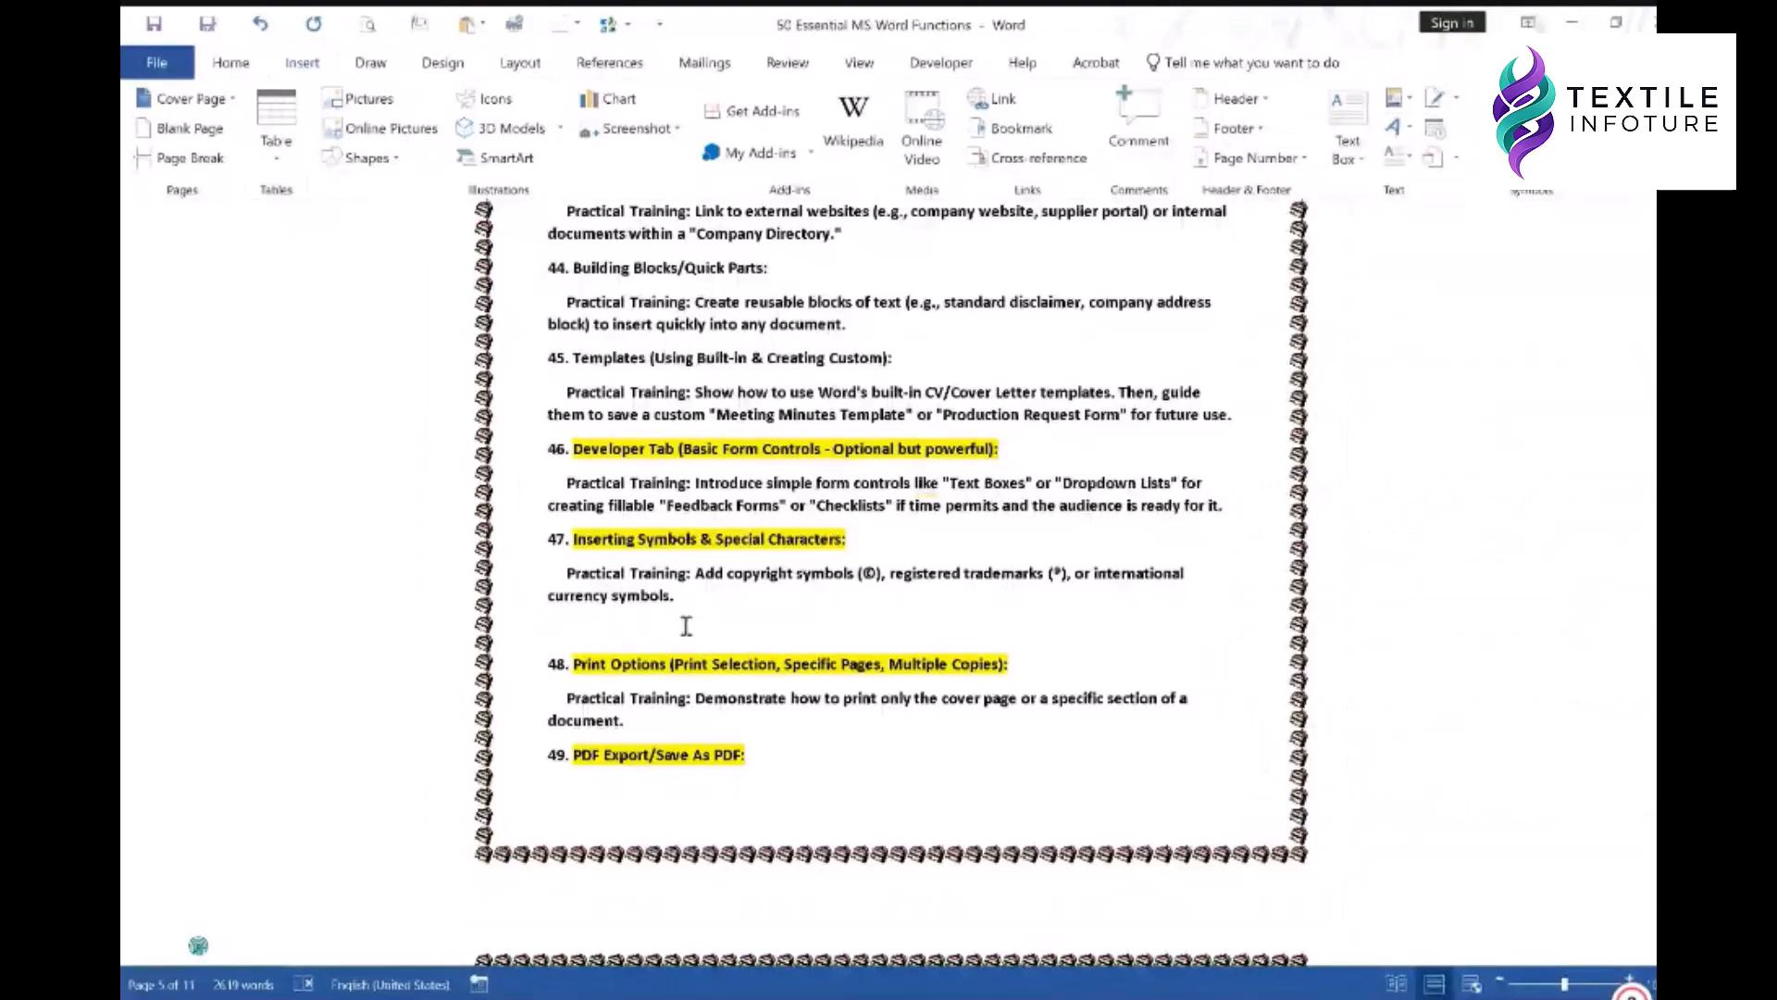
key("BackSpace")
key("ctrl+z")
key("Delete")
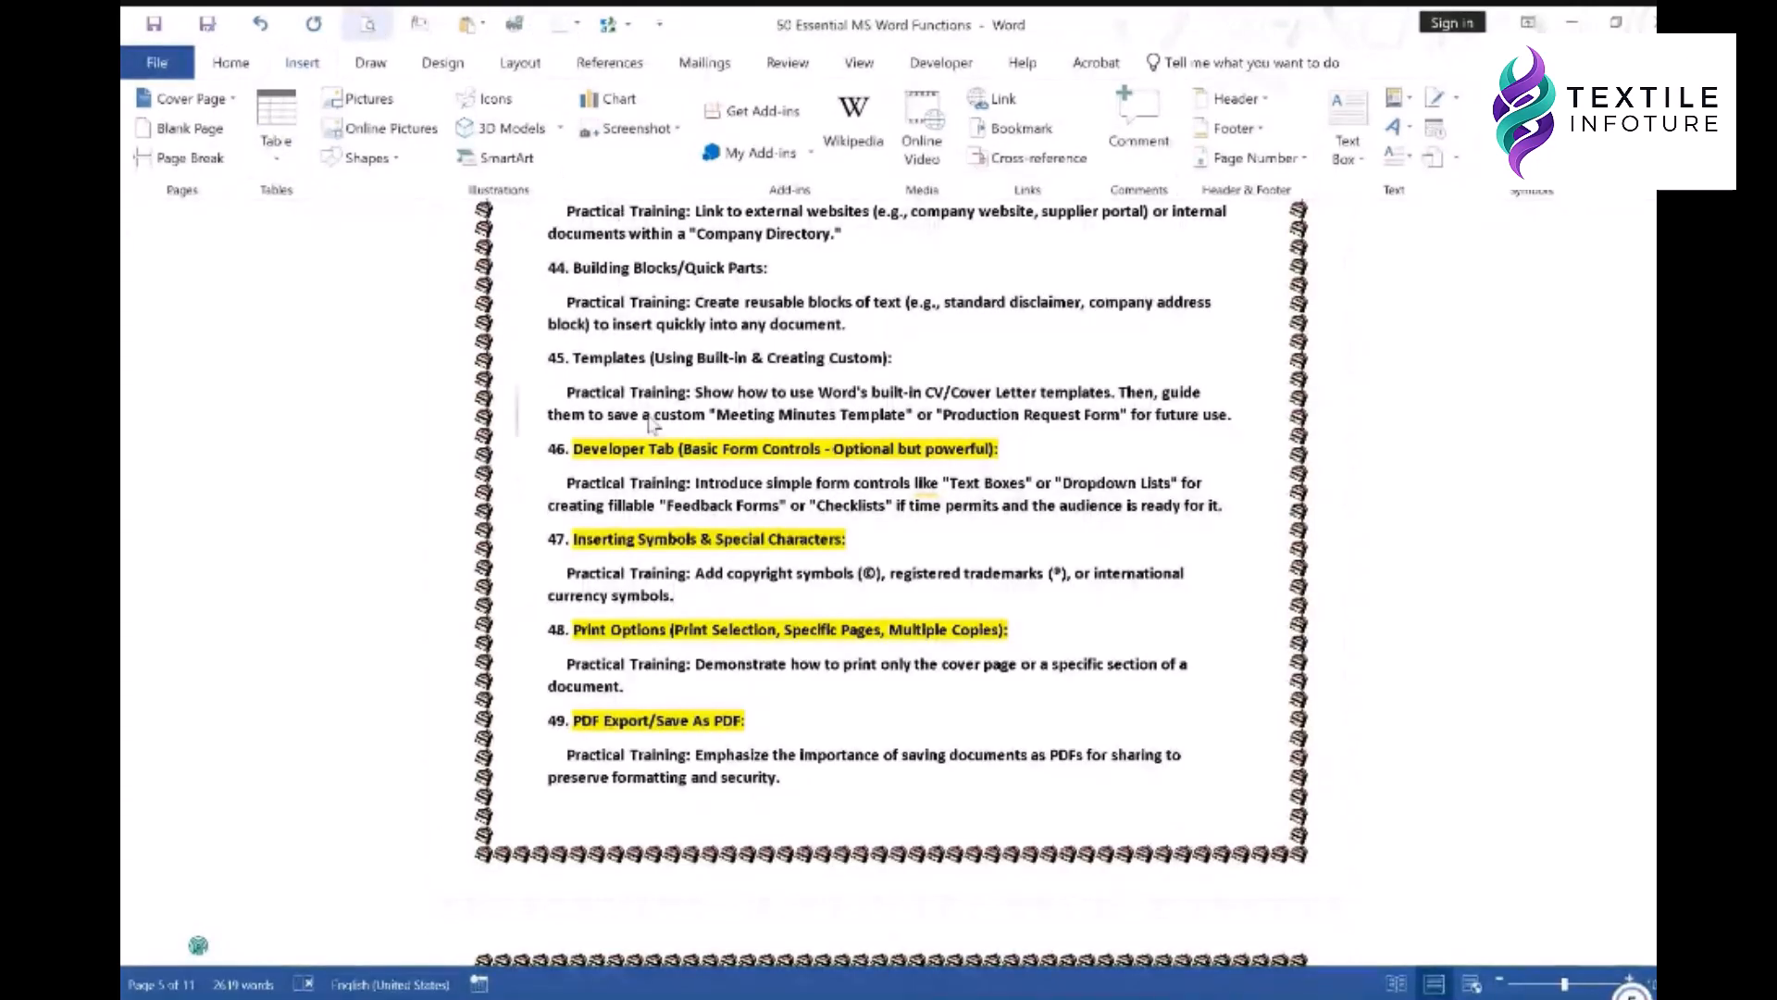
- In Print, keep Microsoft Print to PDF and view its Advanced properties without changes
key("ctrl+p")
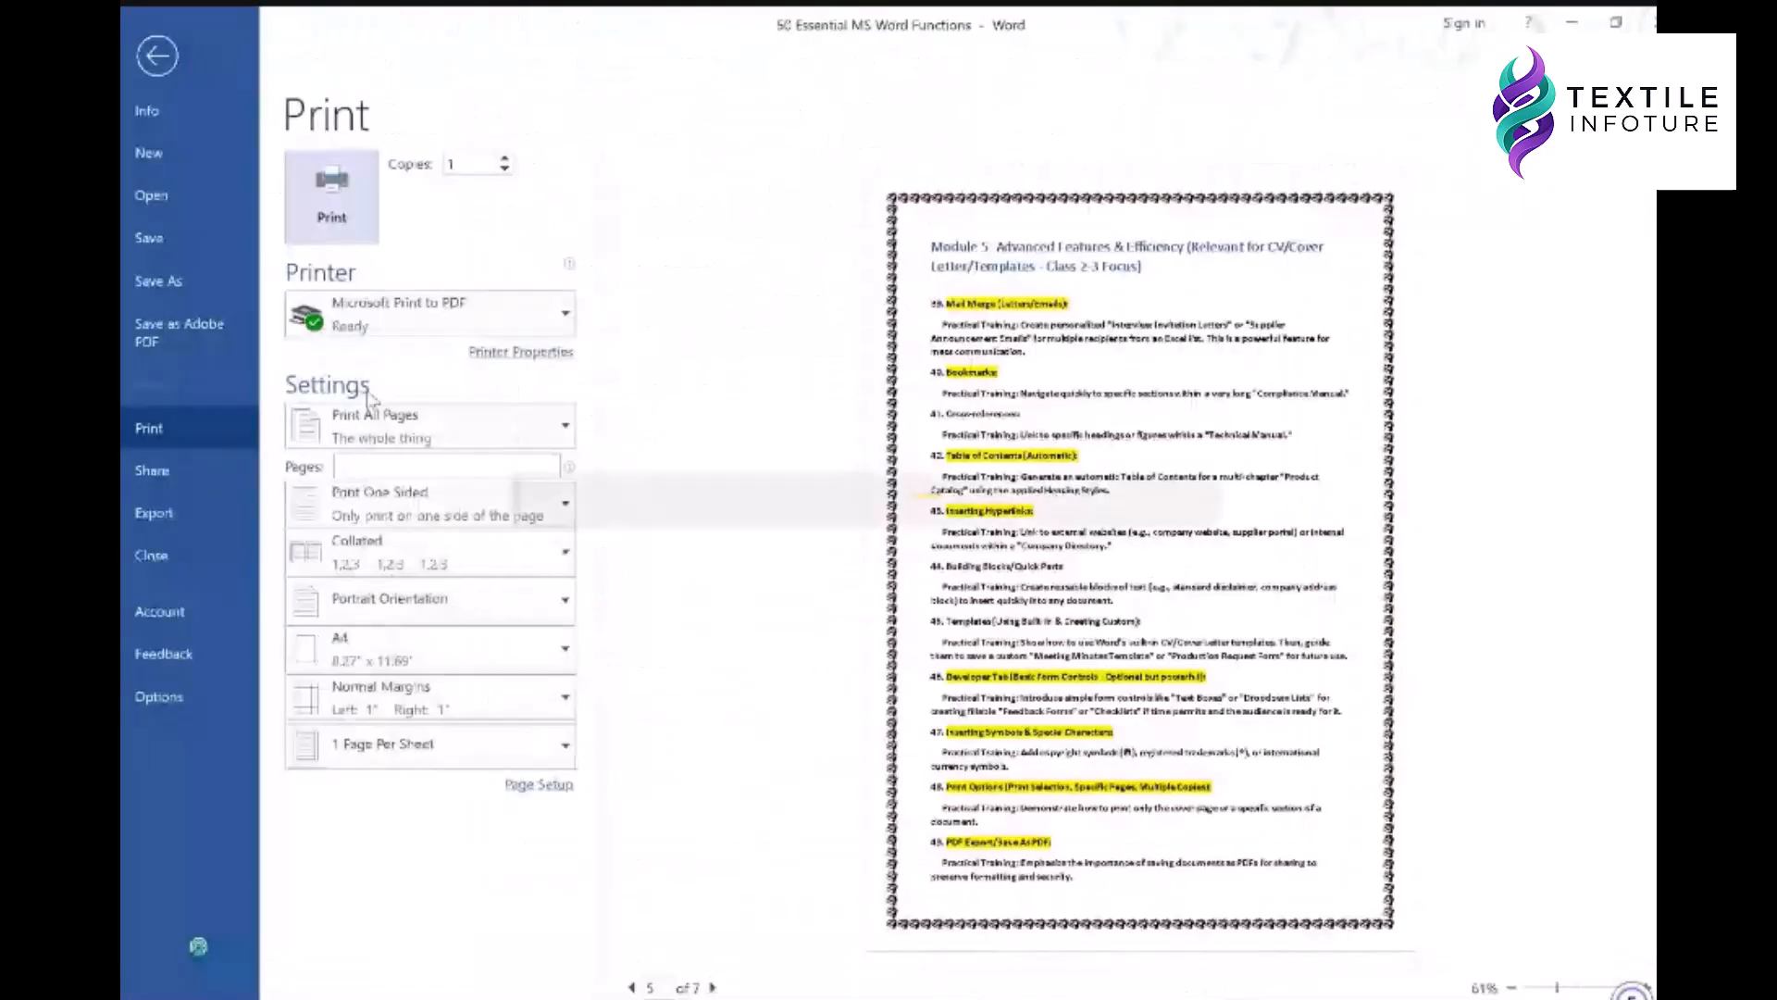
left_click(487, 329)
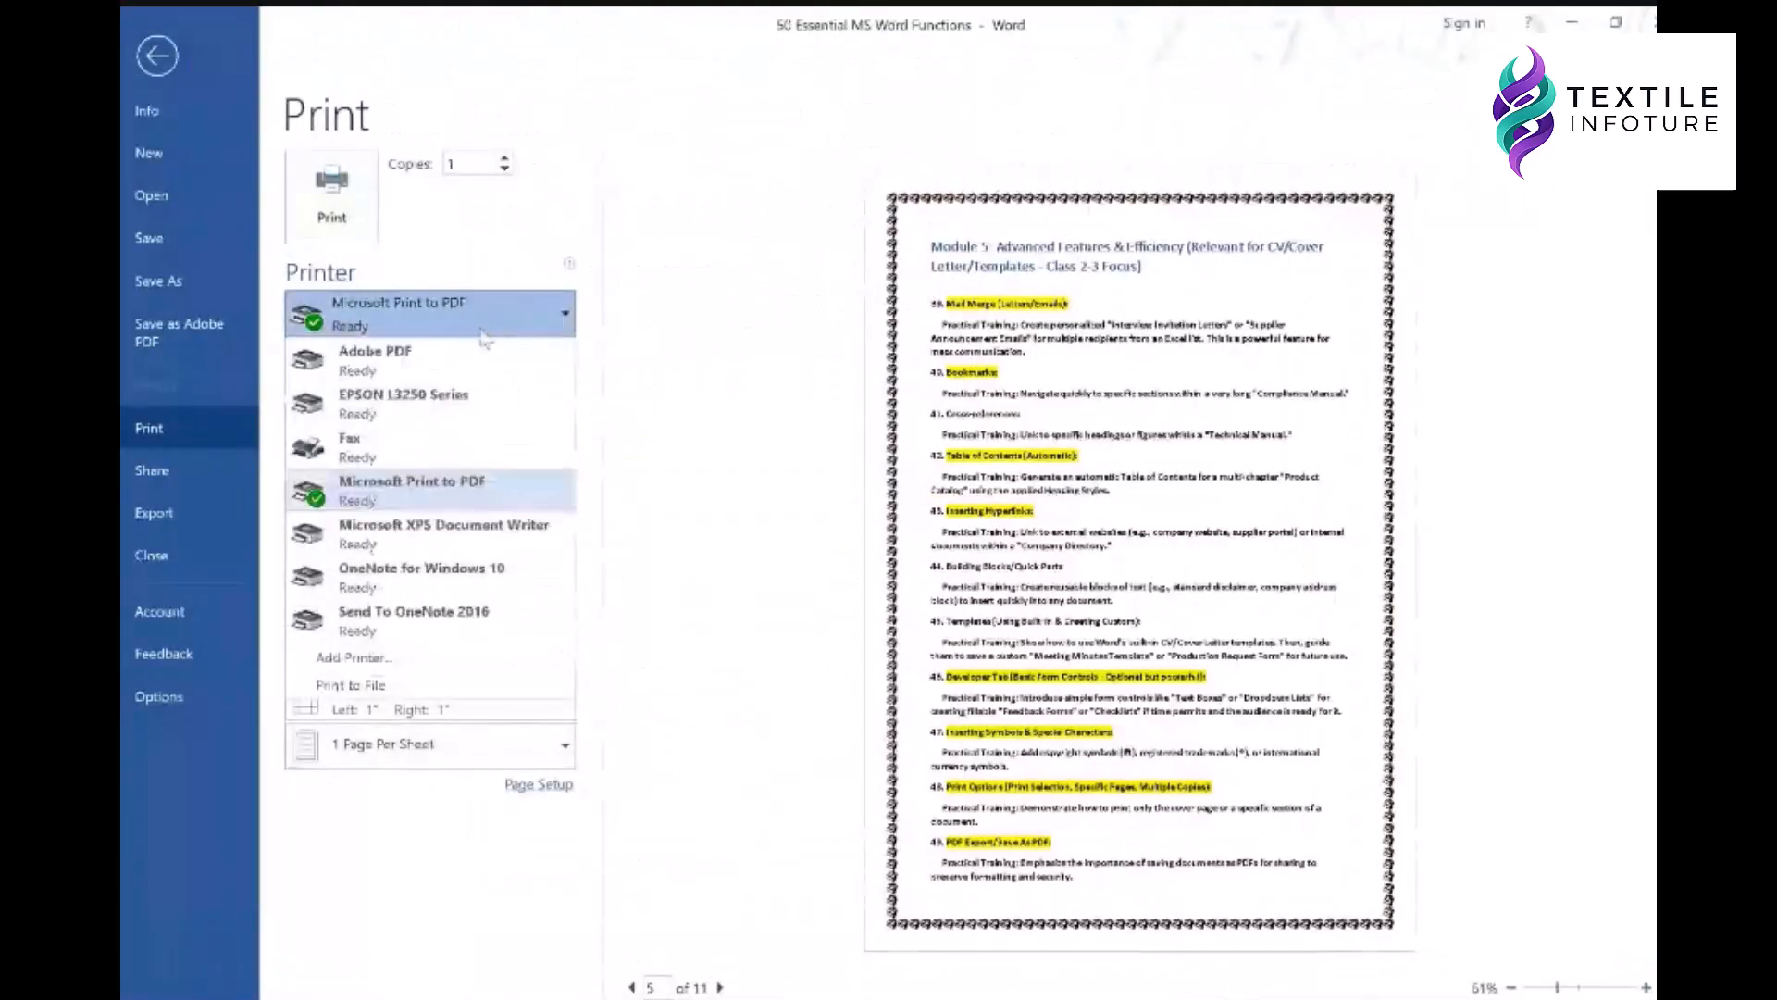
left_click(414, 317)
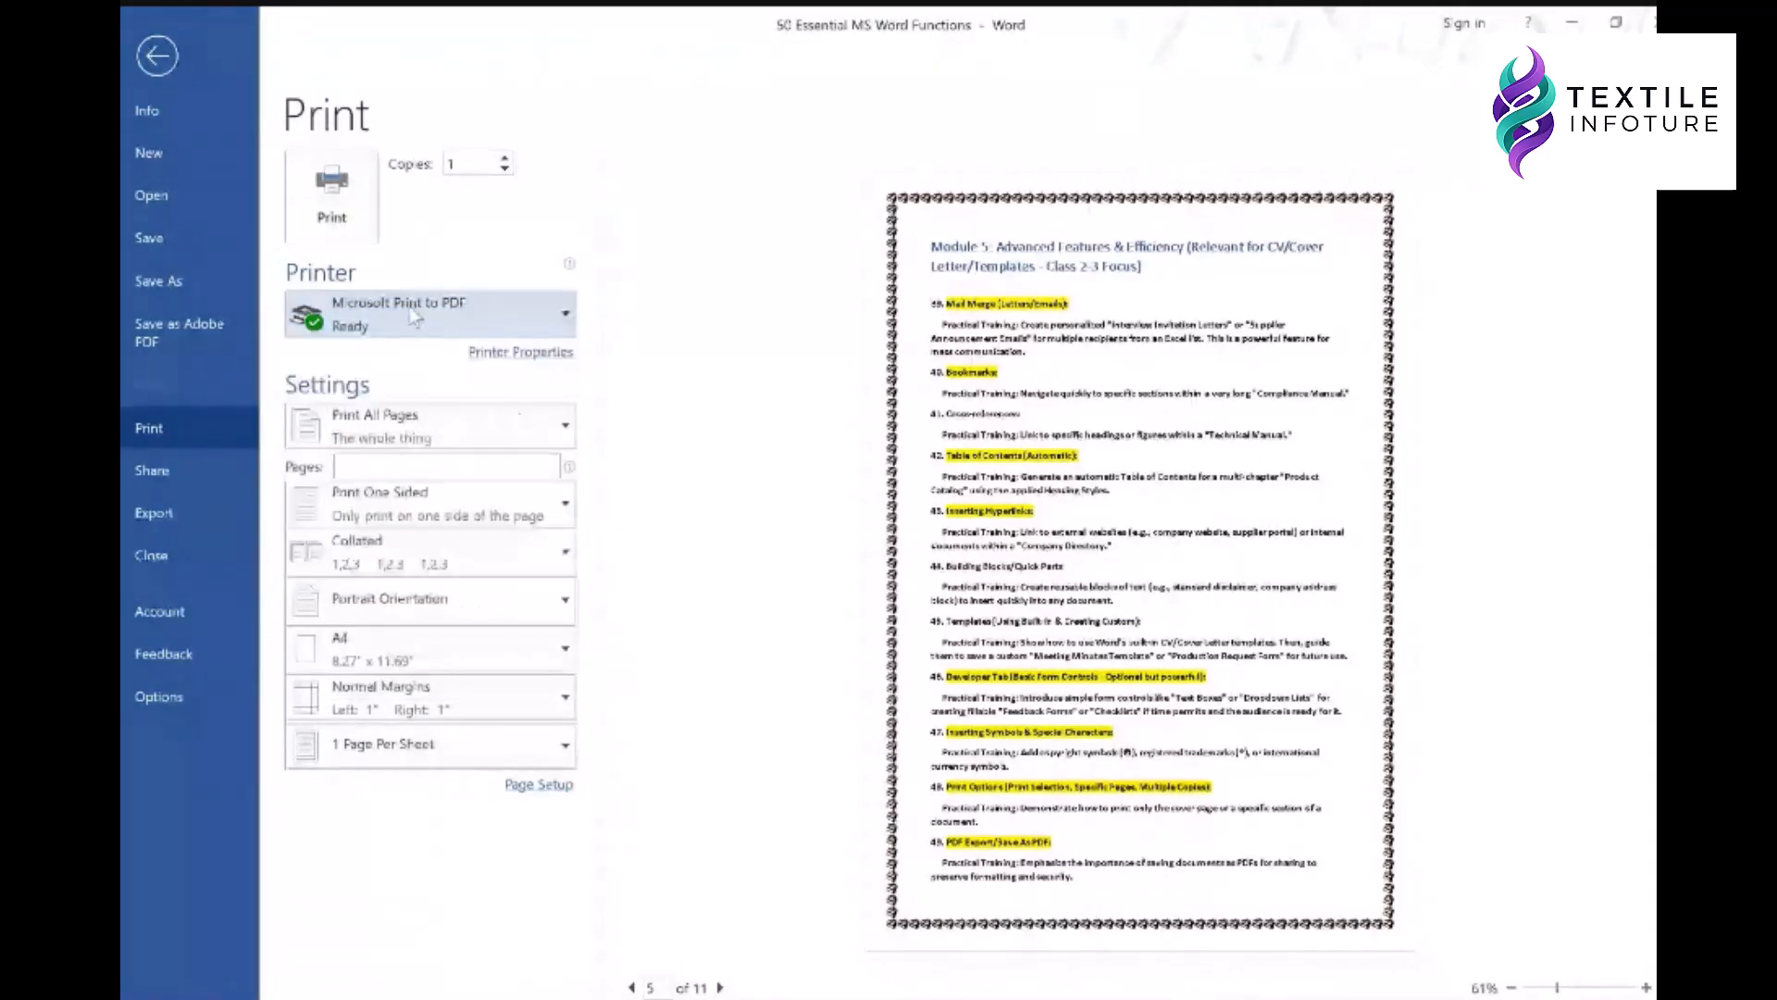
left_click(521, 353)
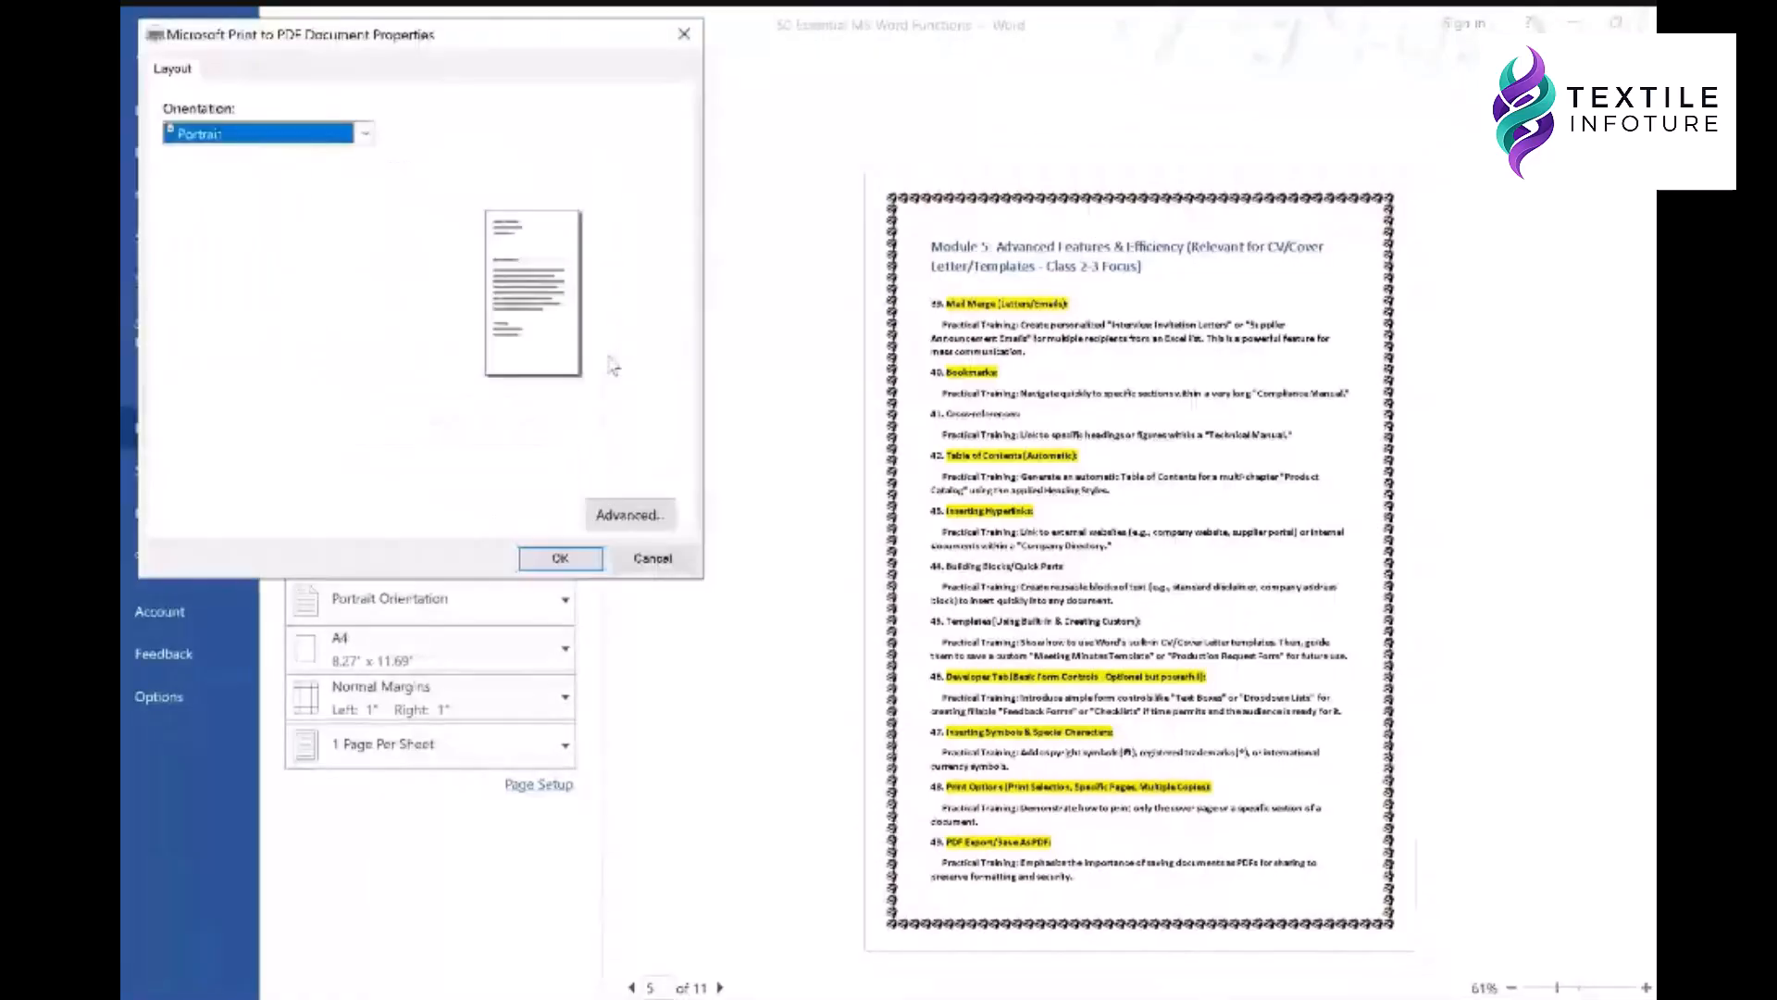
left_click(618, 514)
left_click(619, 623)
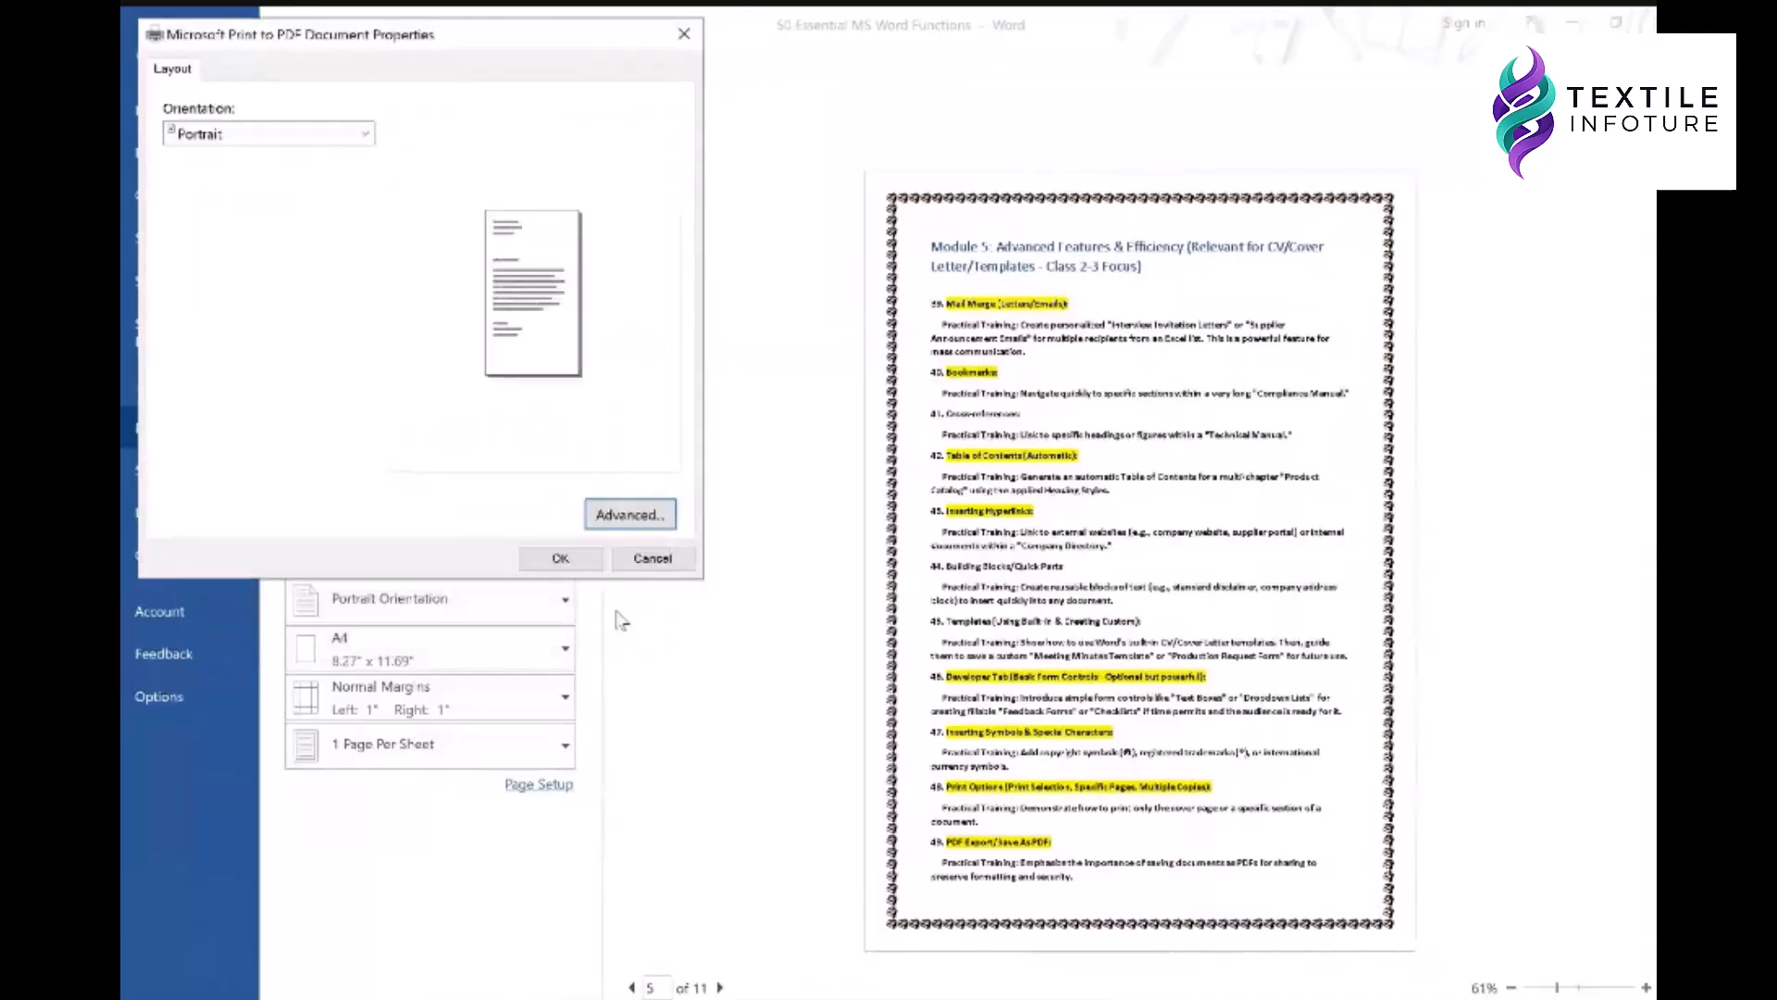
left_click(652, 559)
- Check the page range choices, leave them unchanged, and put the cursor in the Pages box
left_click(426, 426)
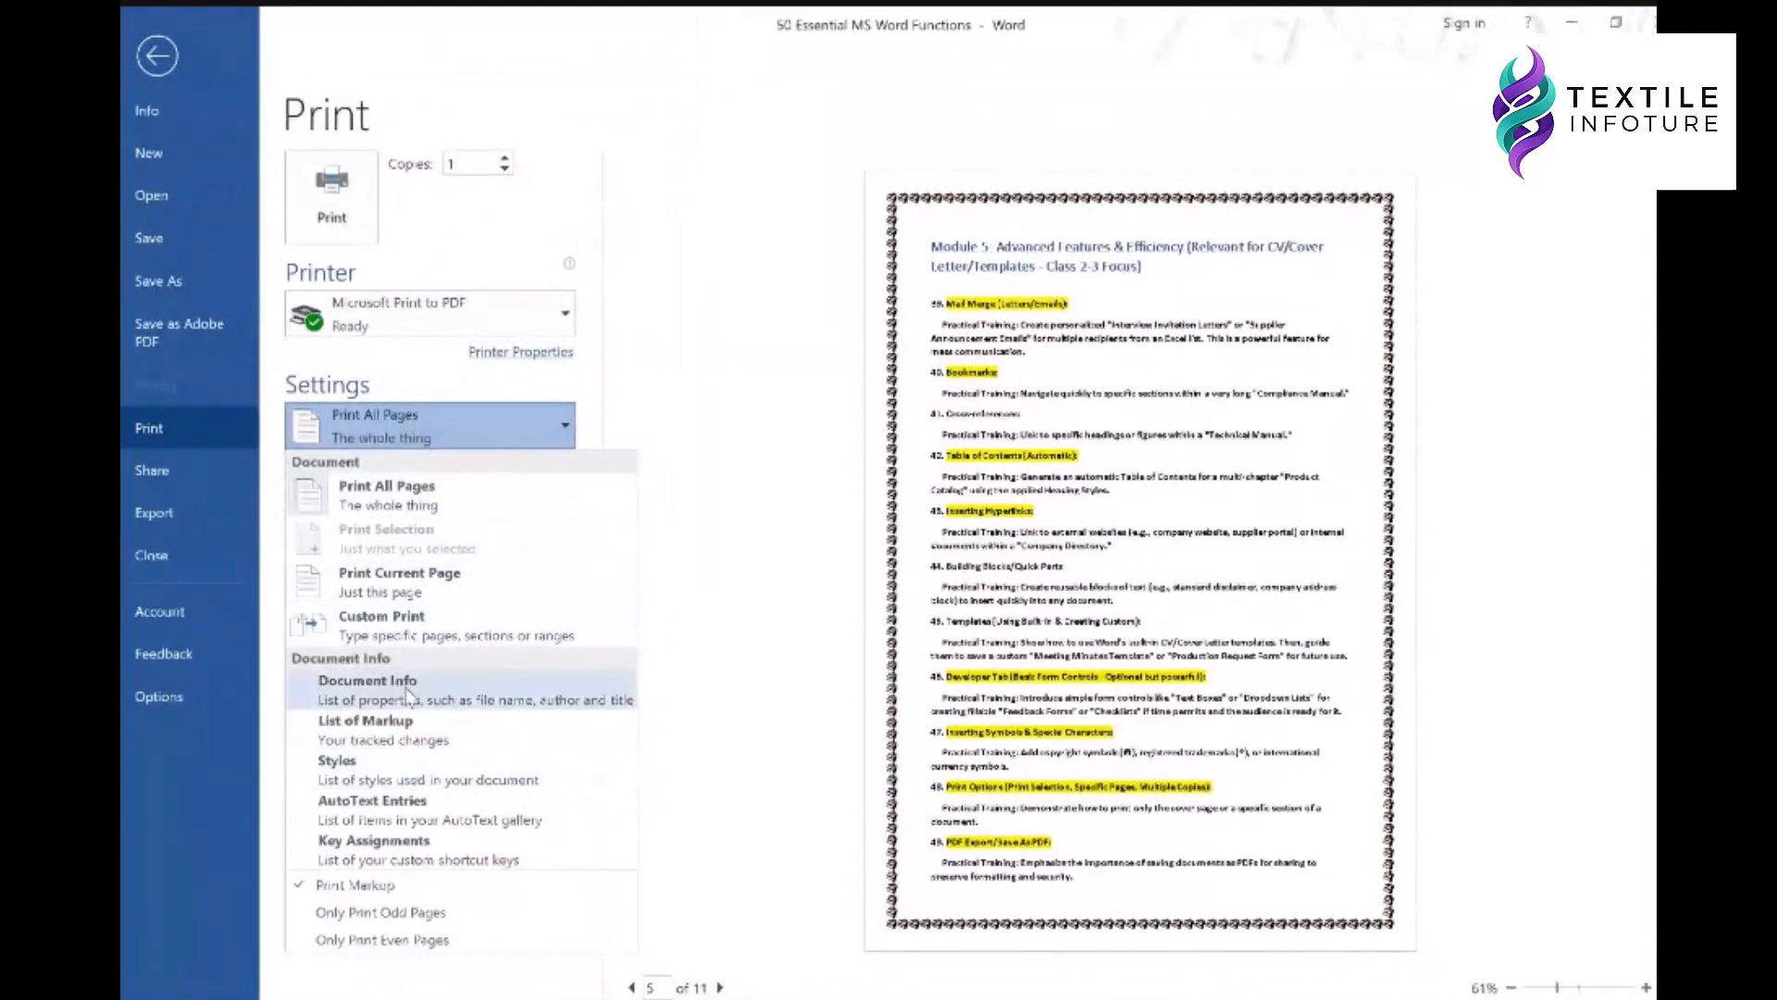
left_click(469, 389)
left_click(365, 468)
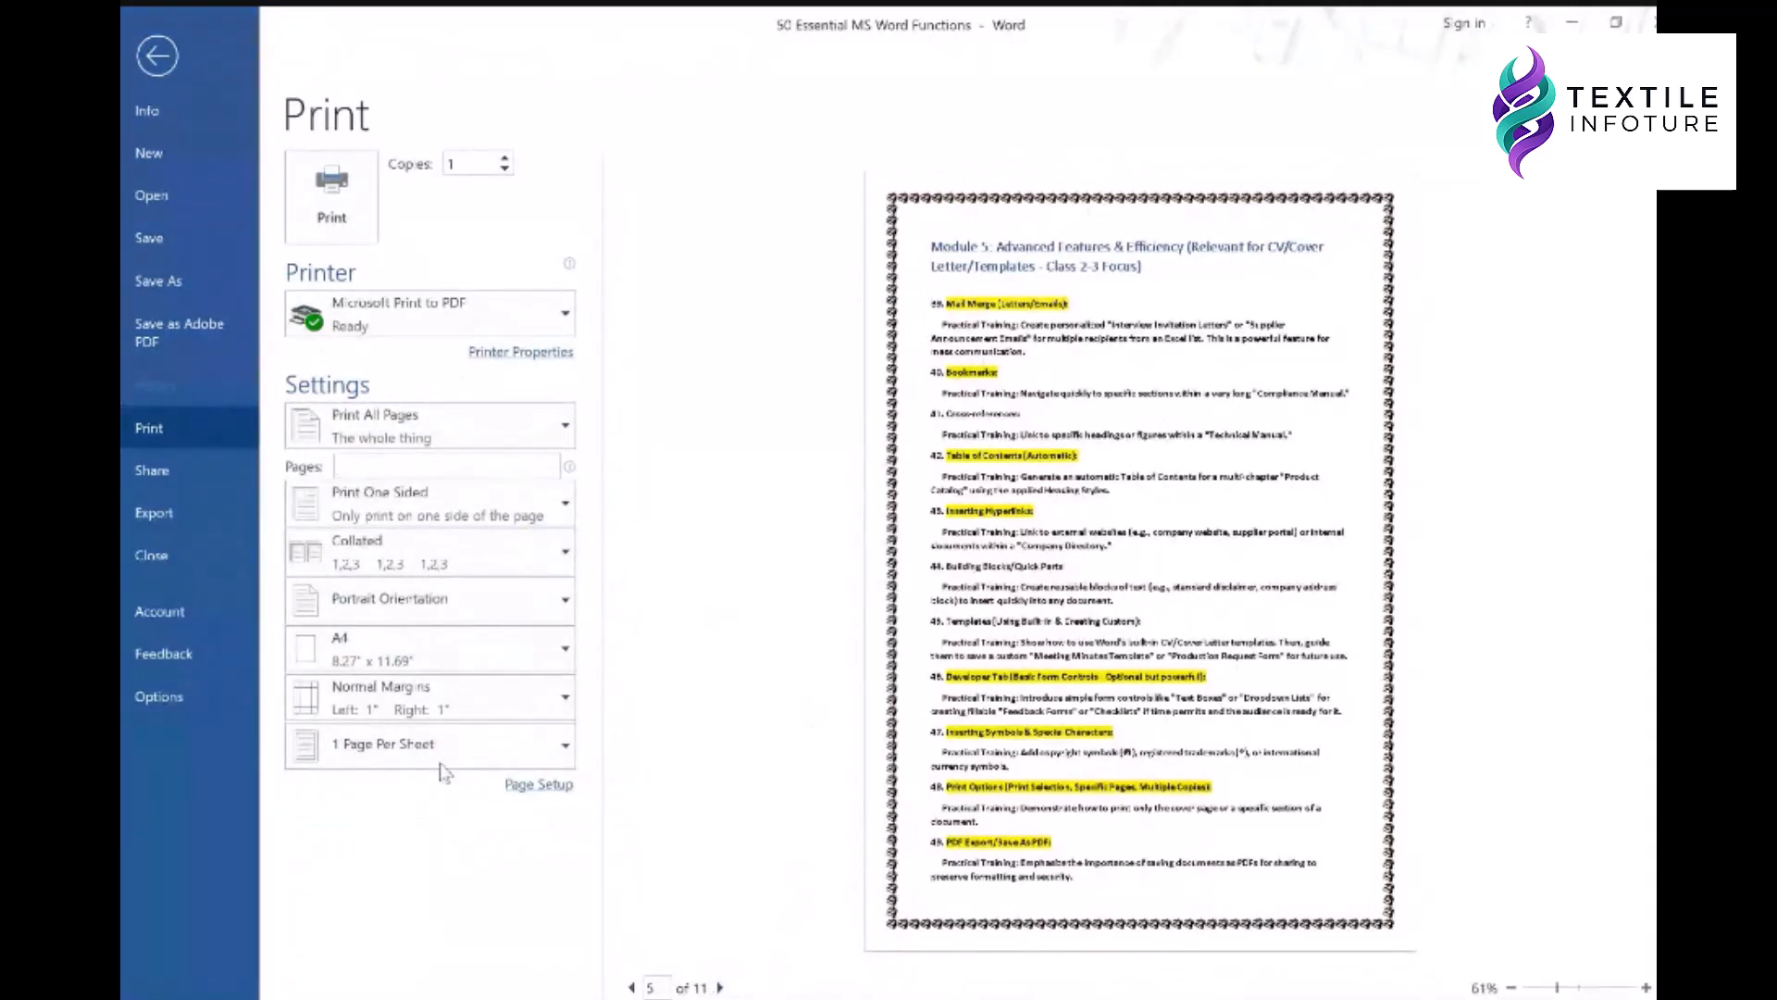
type("4-6")
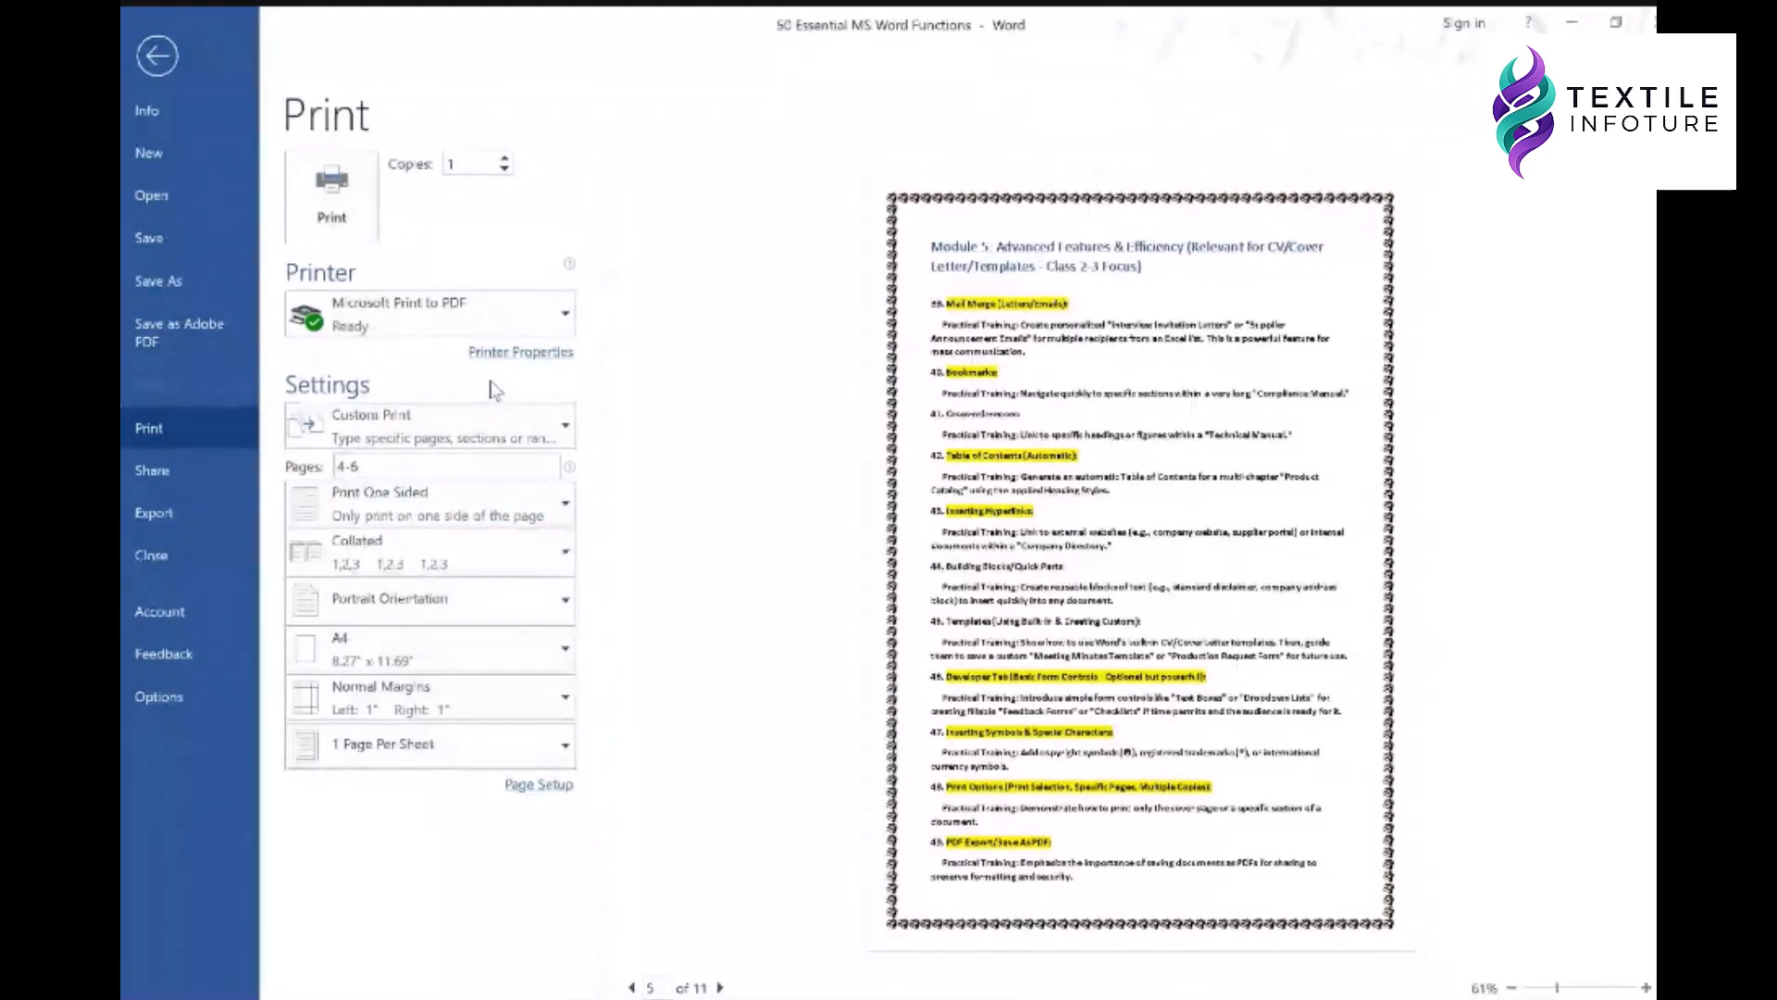
left_click(428, 507)
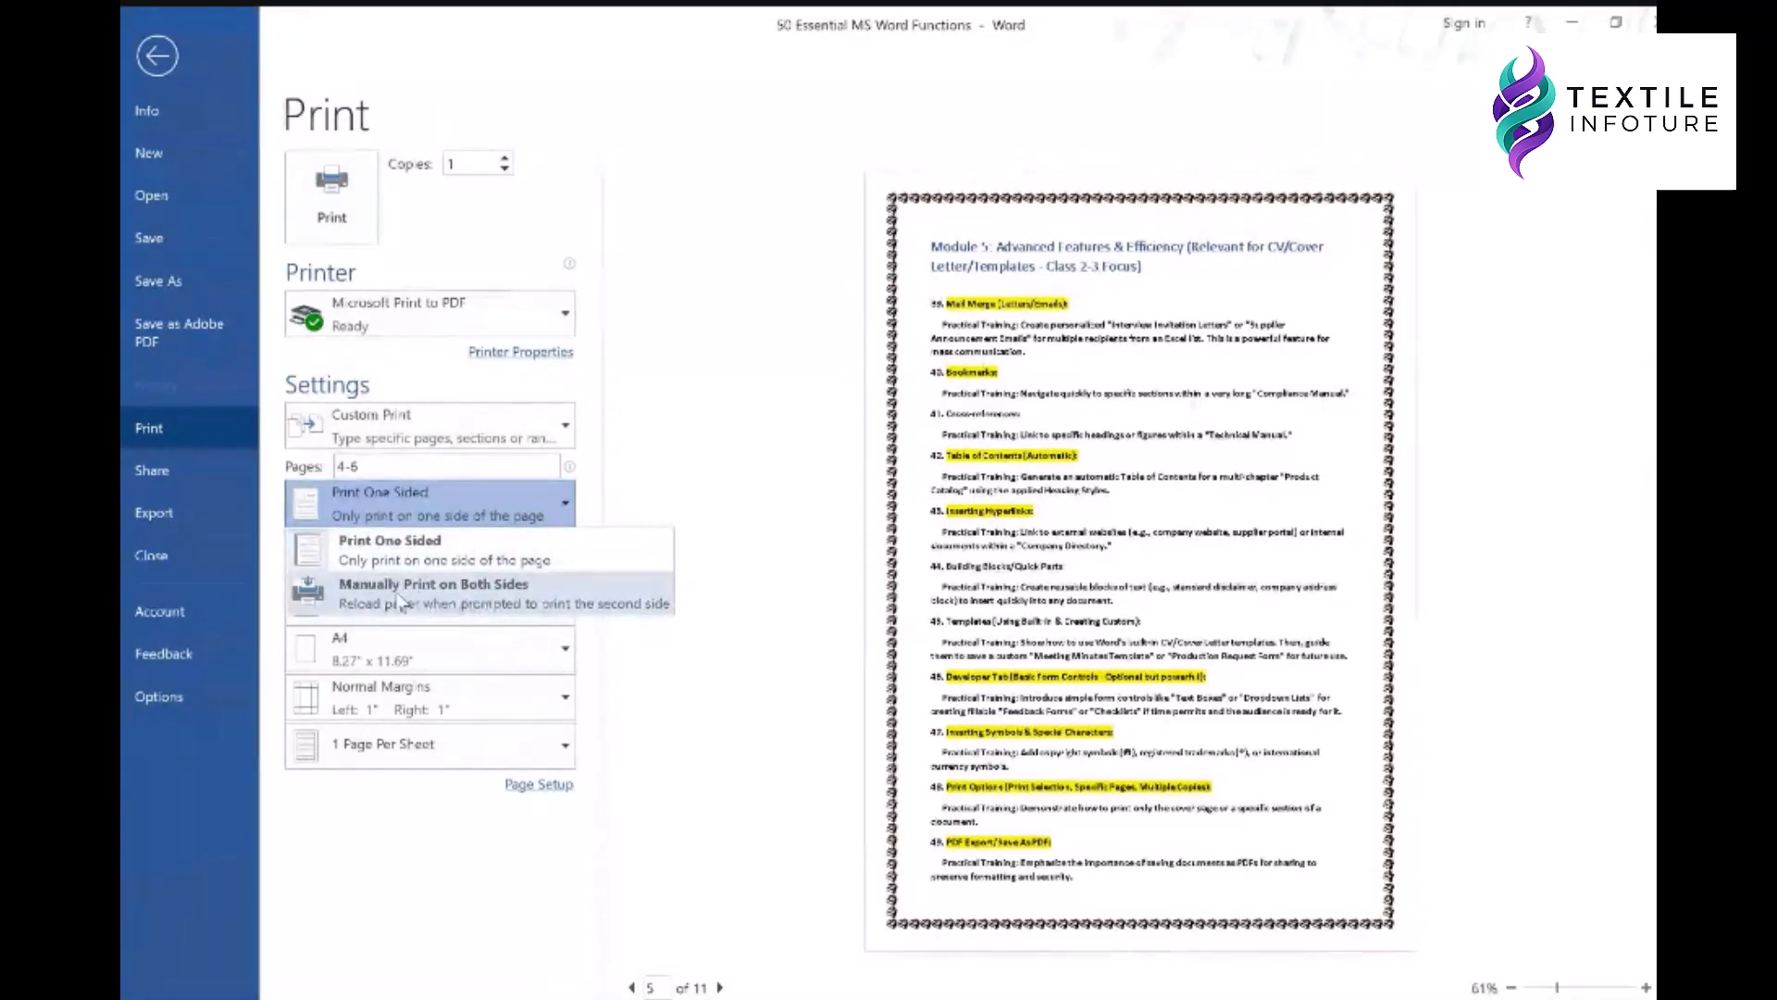
left_click(416, 373)
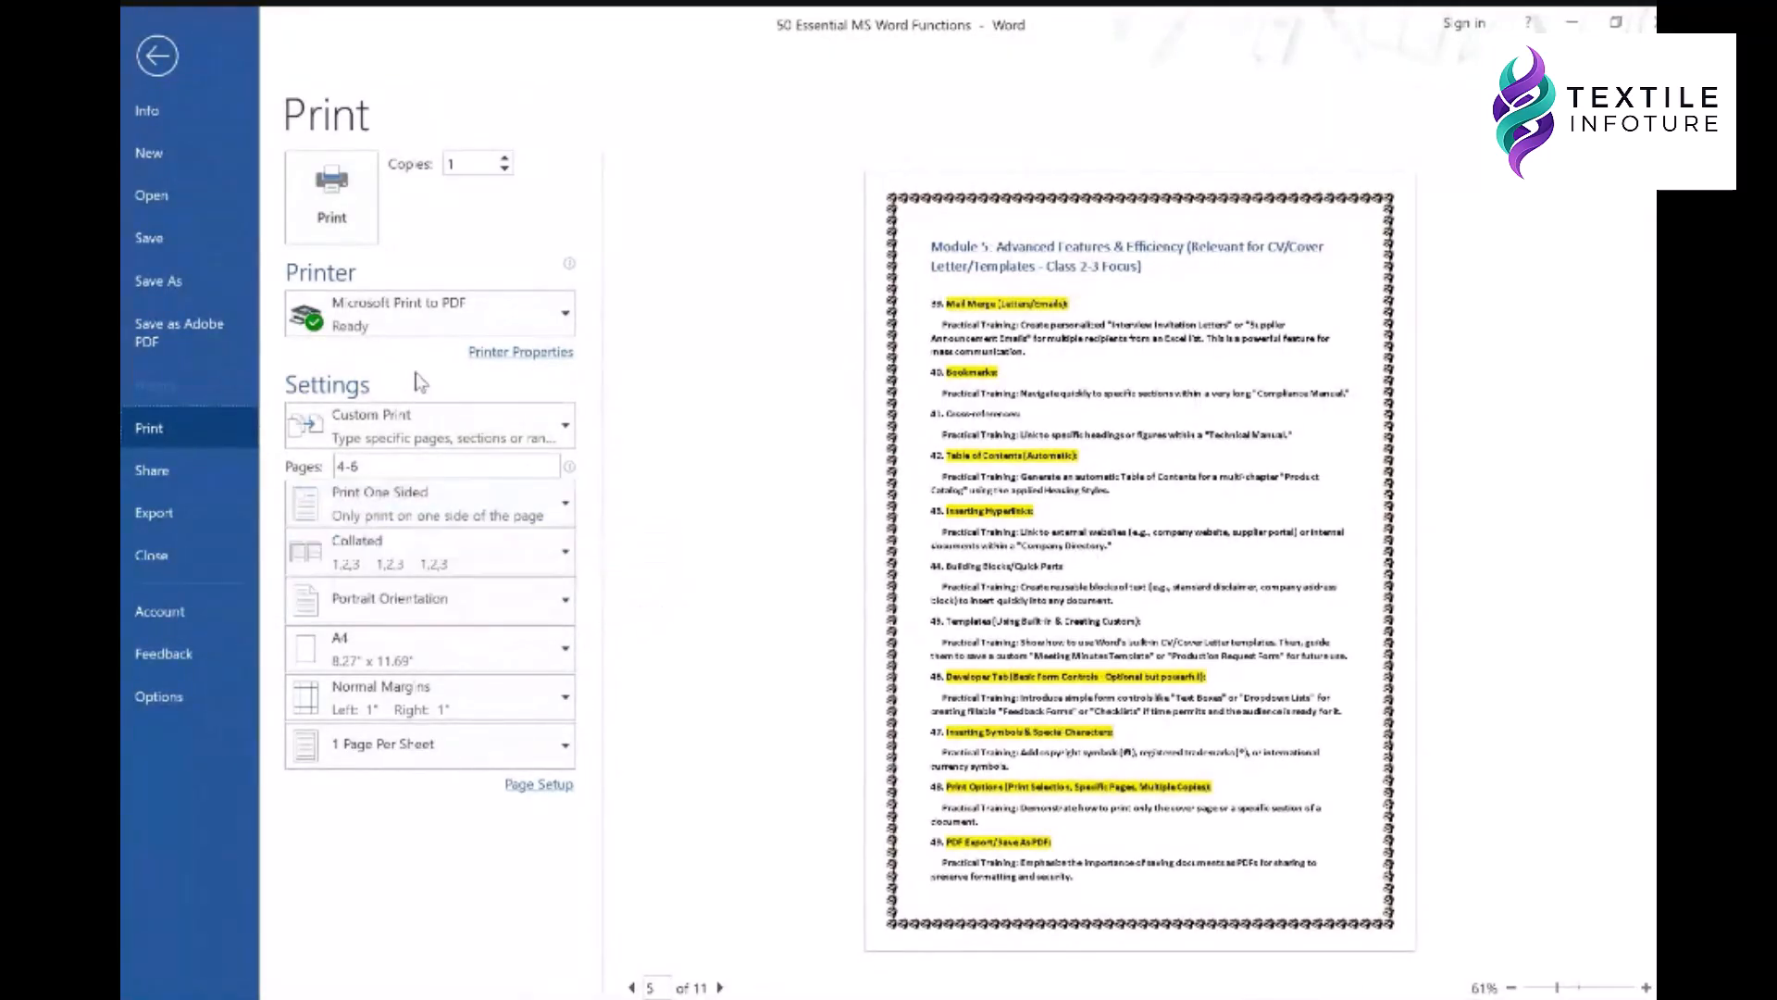
left_click(435, 553)
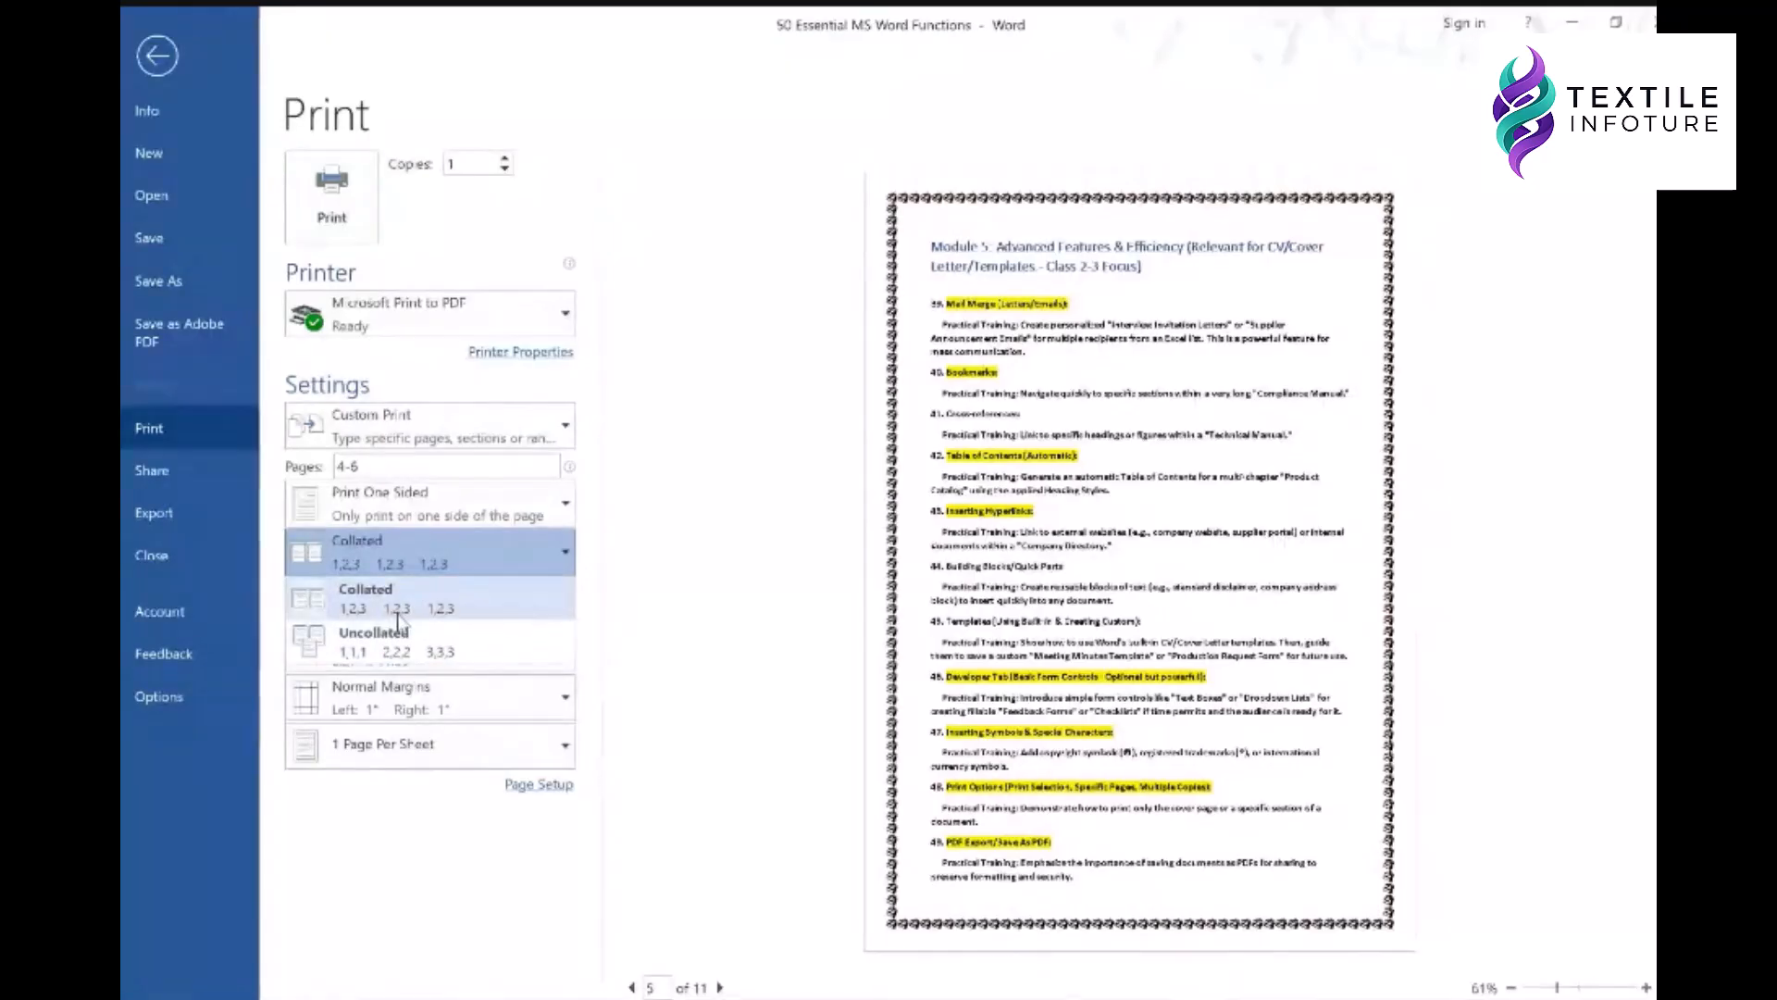
left_click(590, 519)
left_click(412, 600)
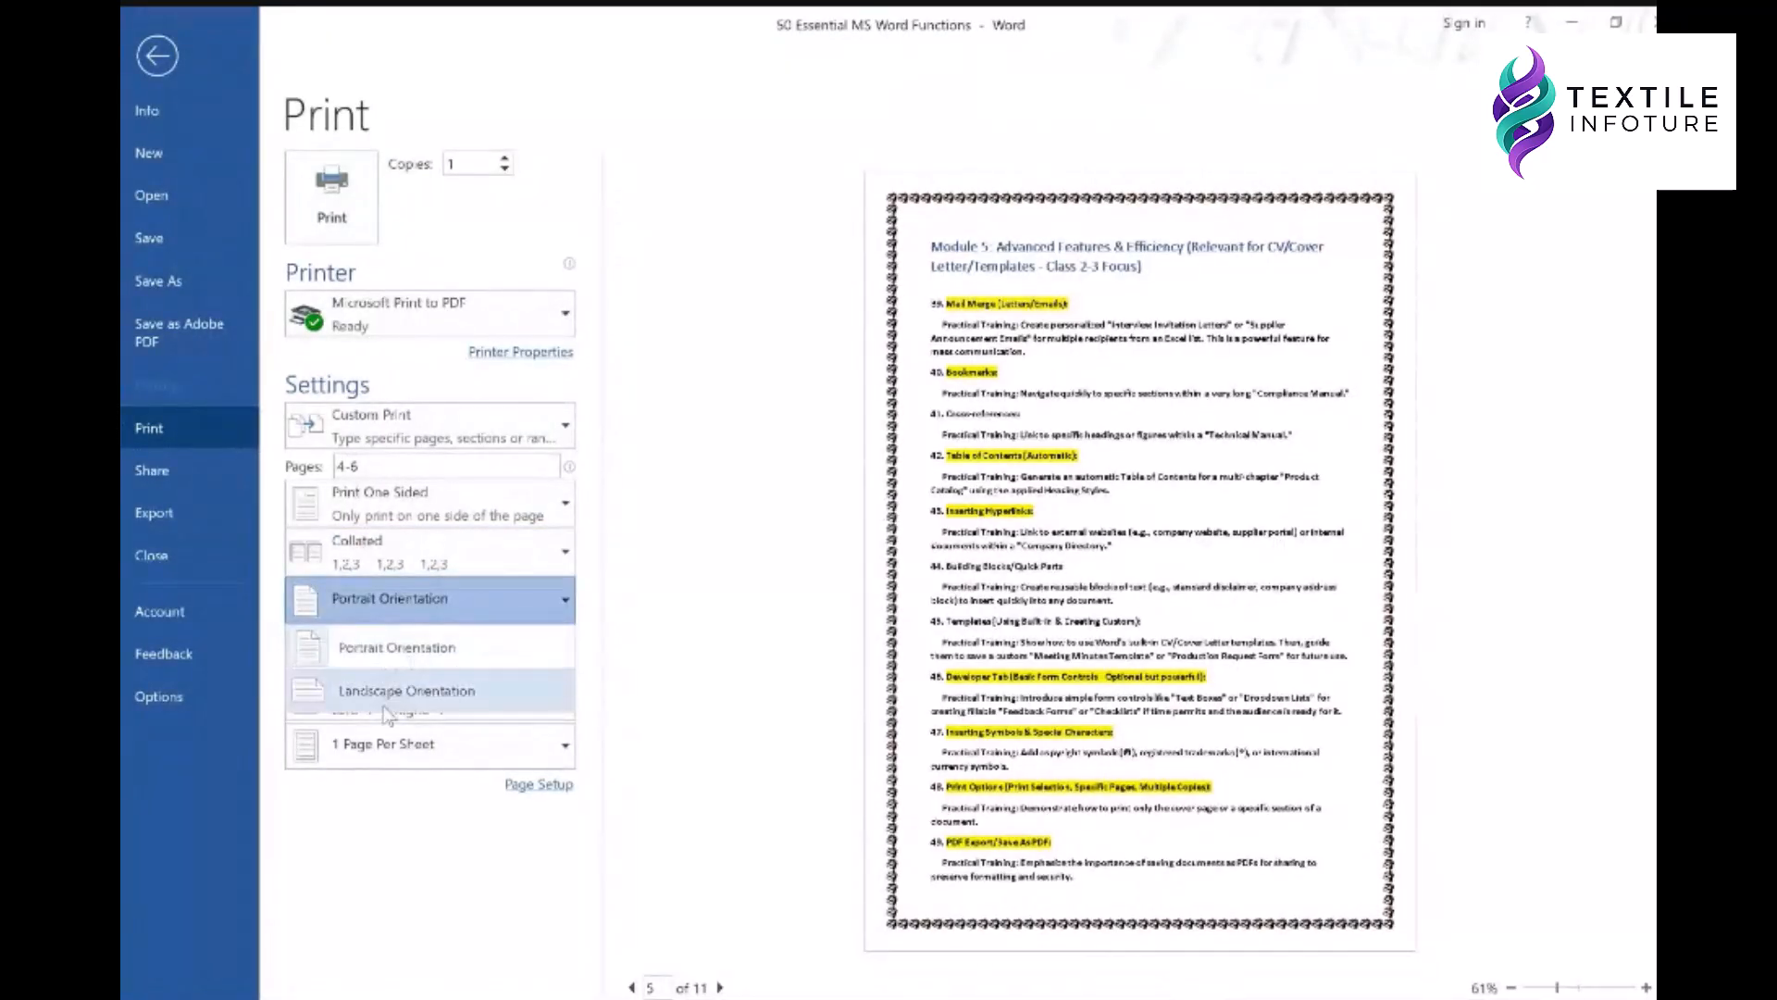
left_click(601, 591)
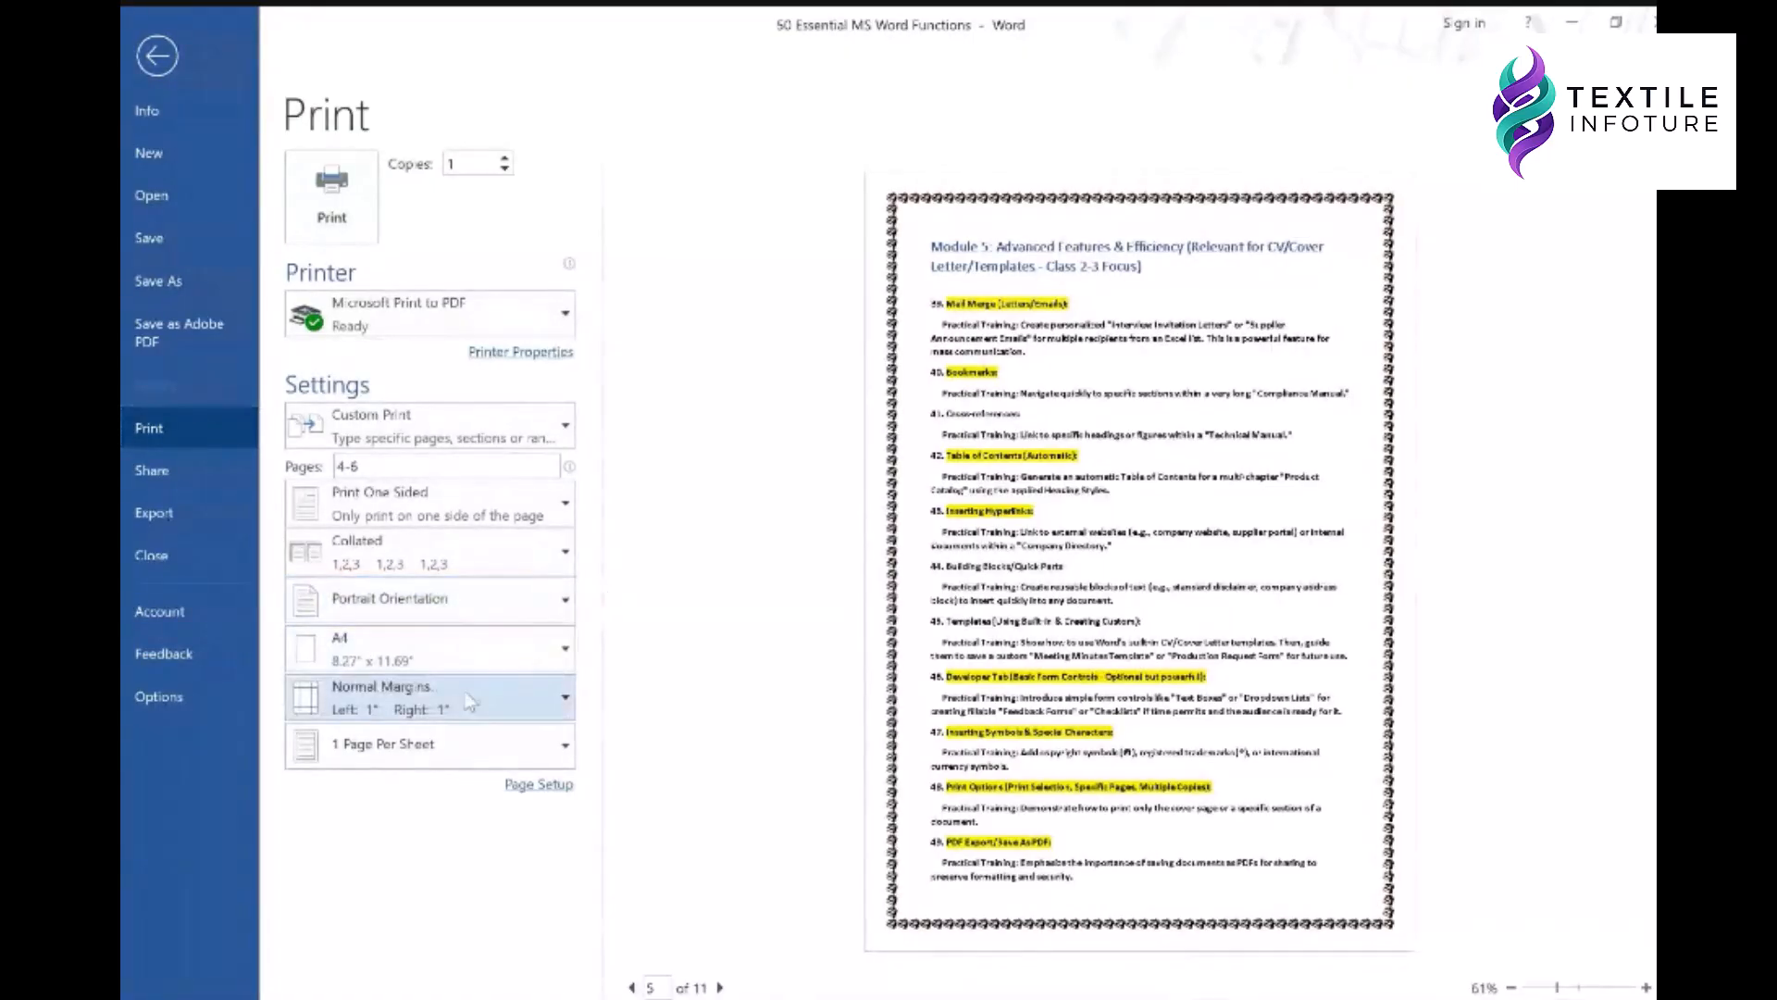
left_click(444, 709)
left_click(435, 824)
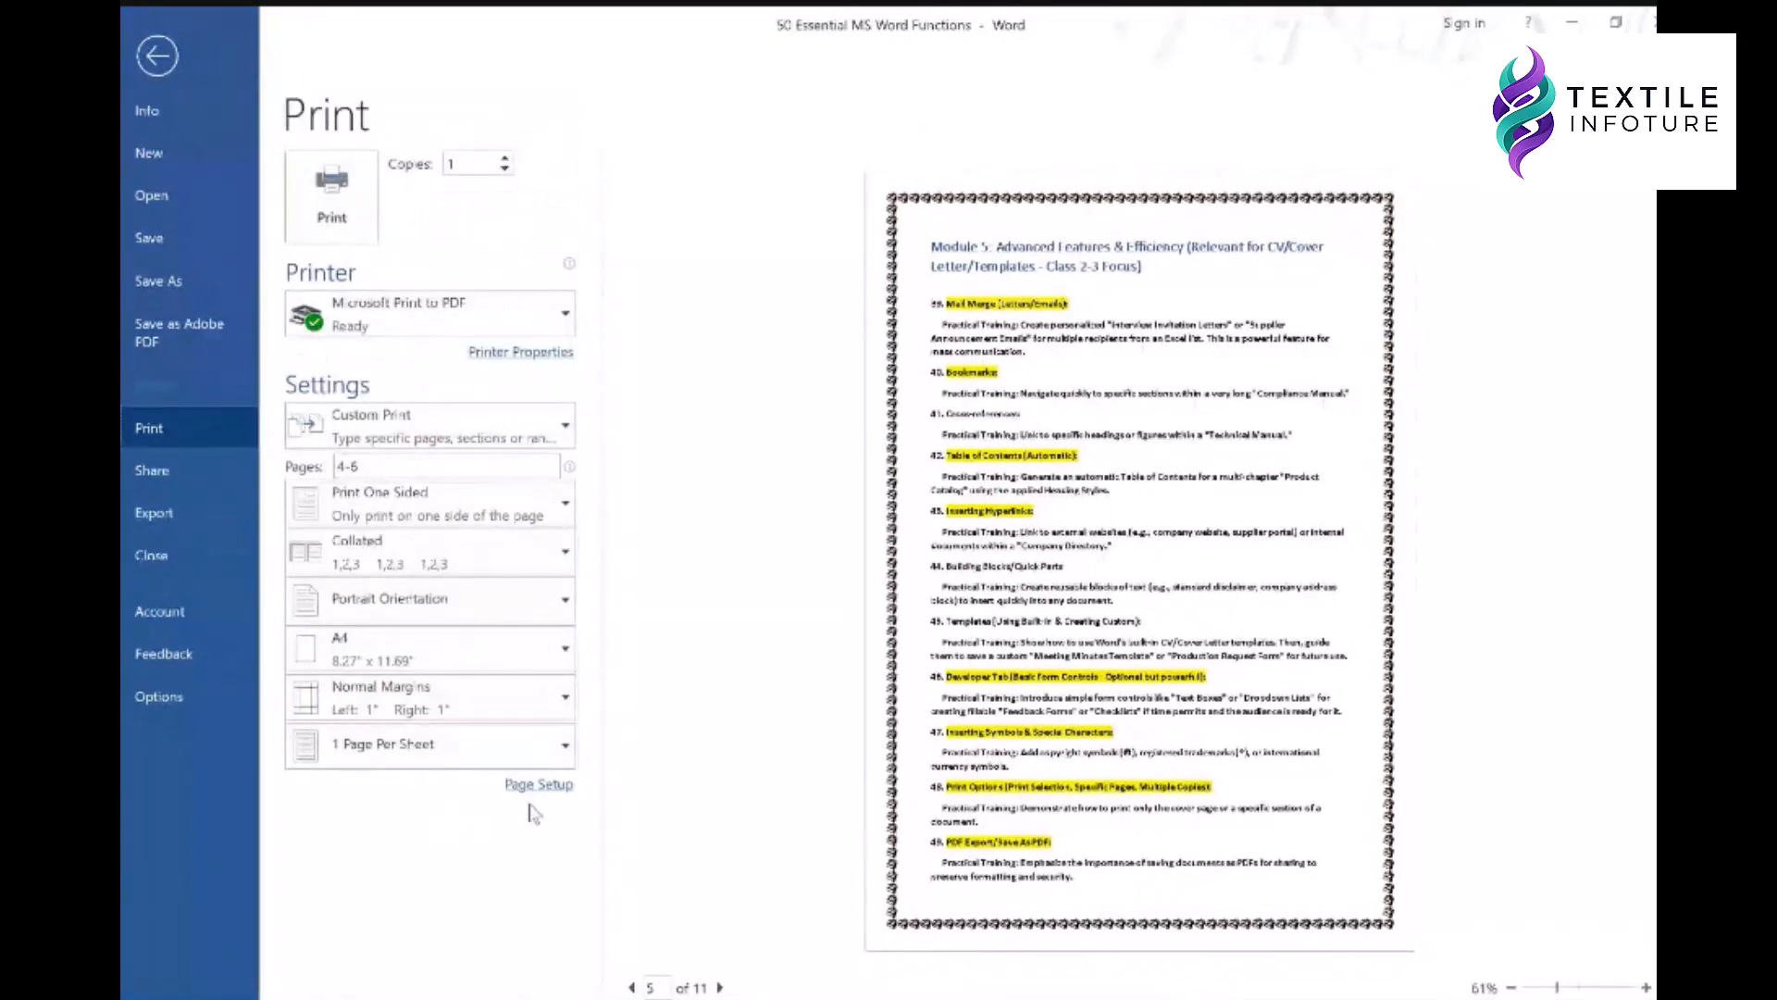
left_click(530, 789)
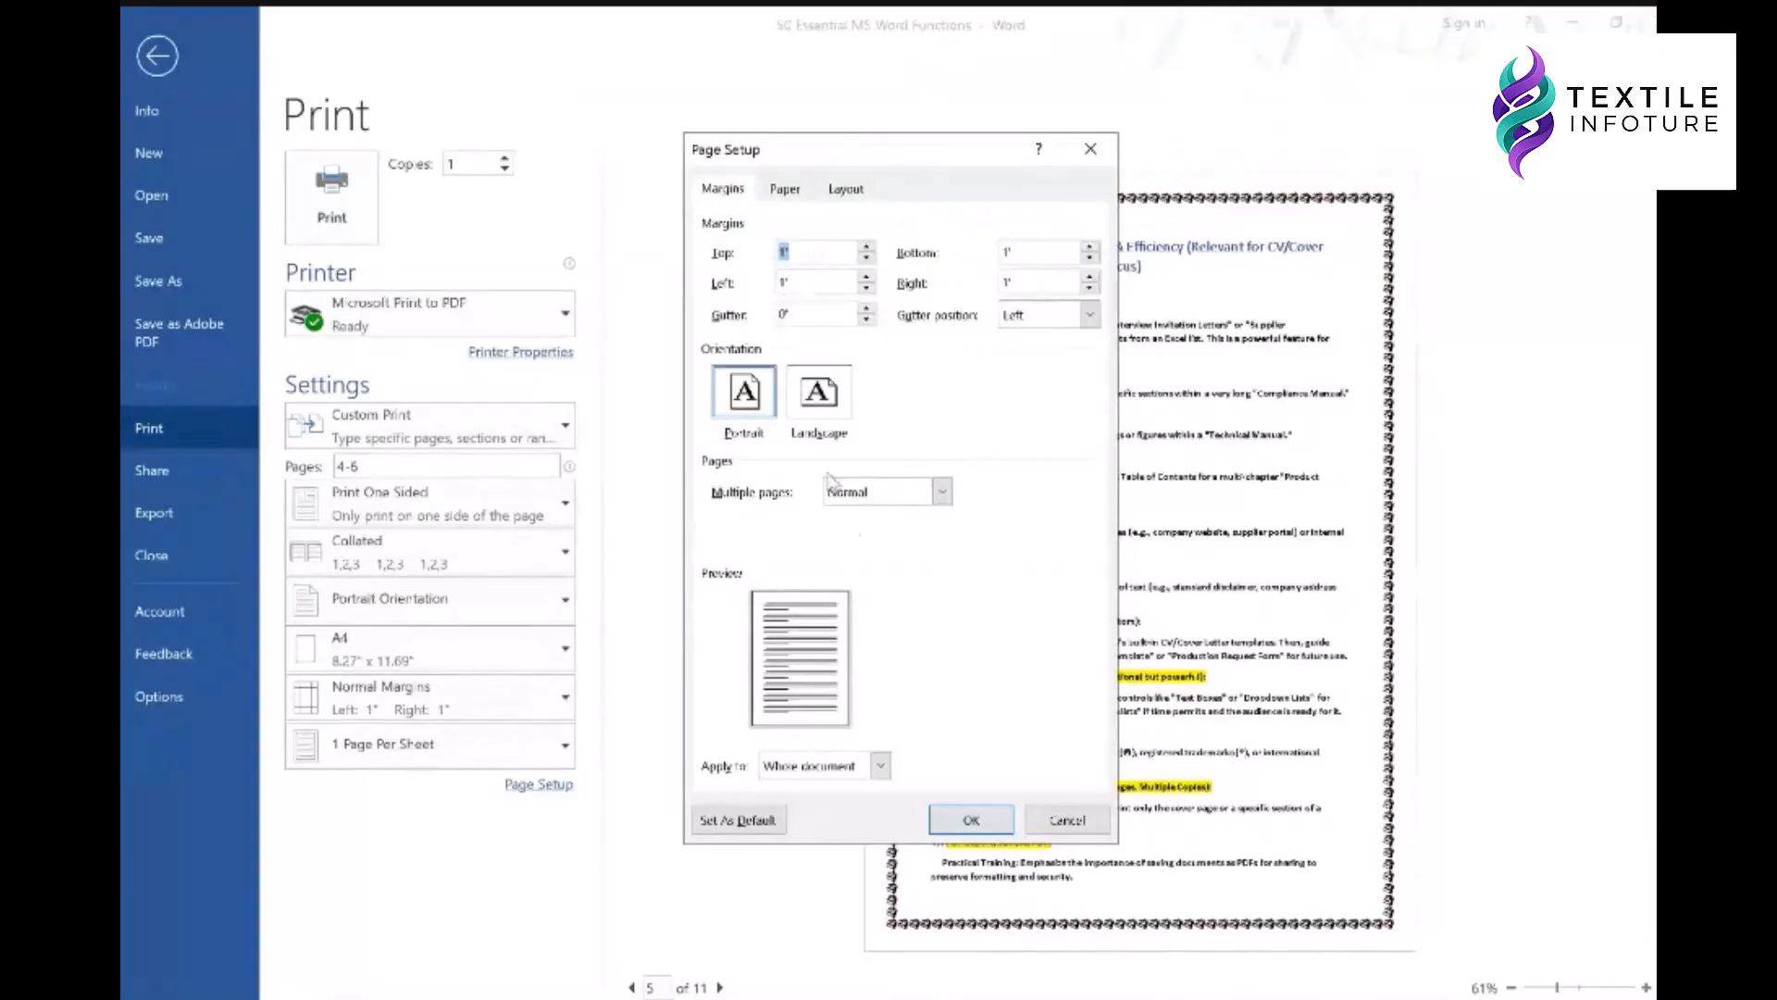
left_click(846, 188)
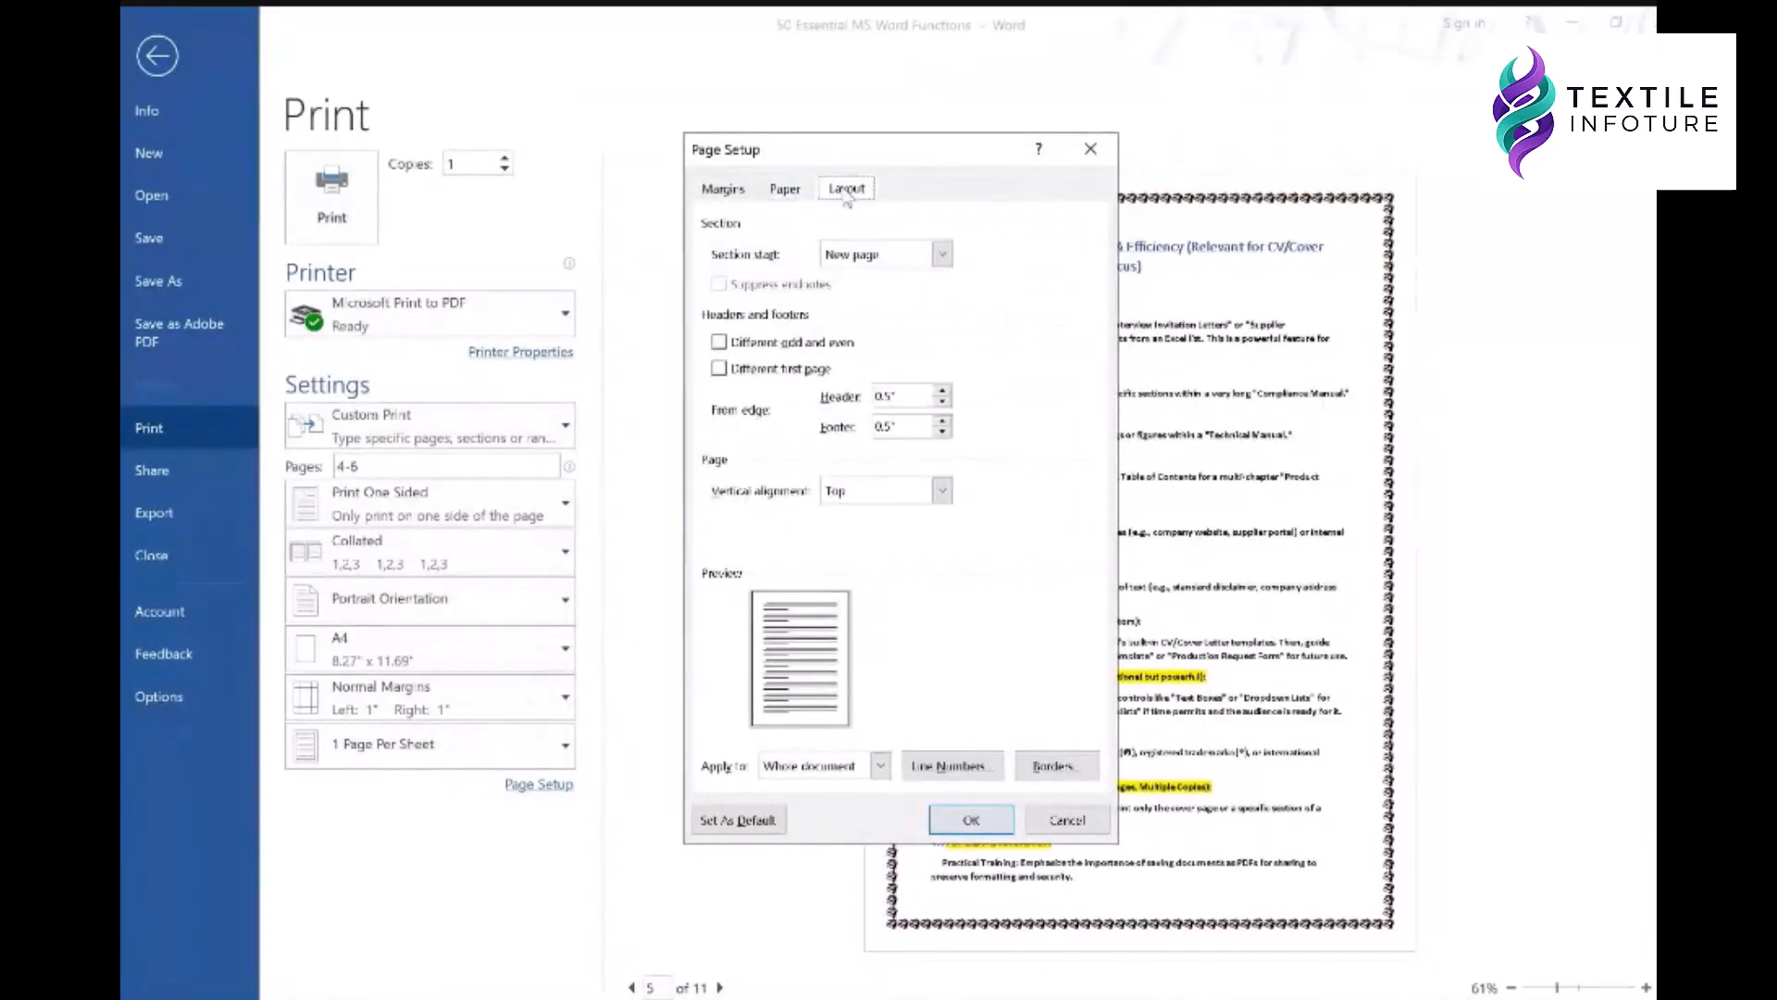
left_click(1085, 820)
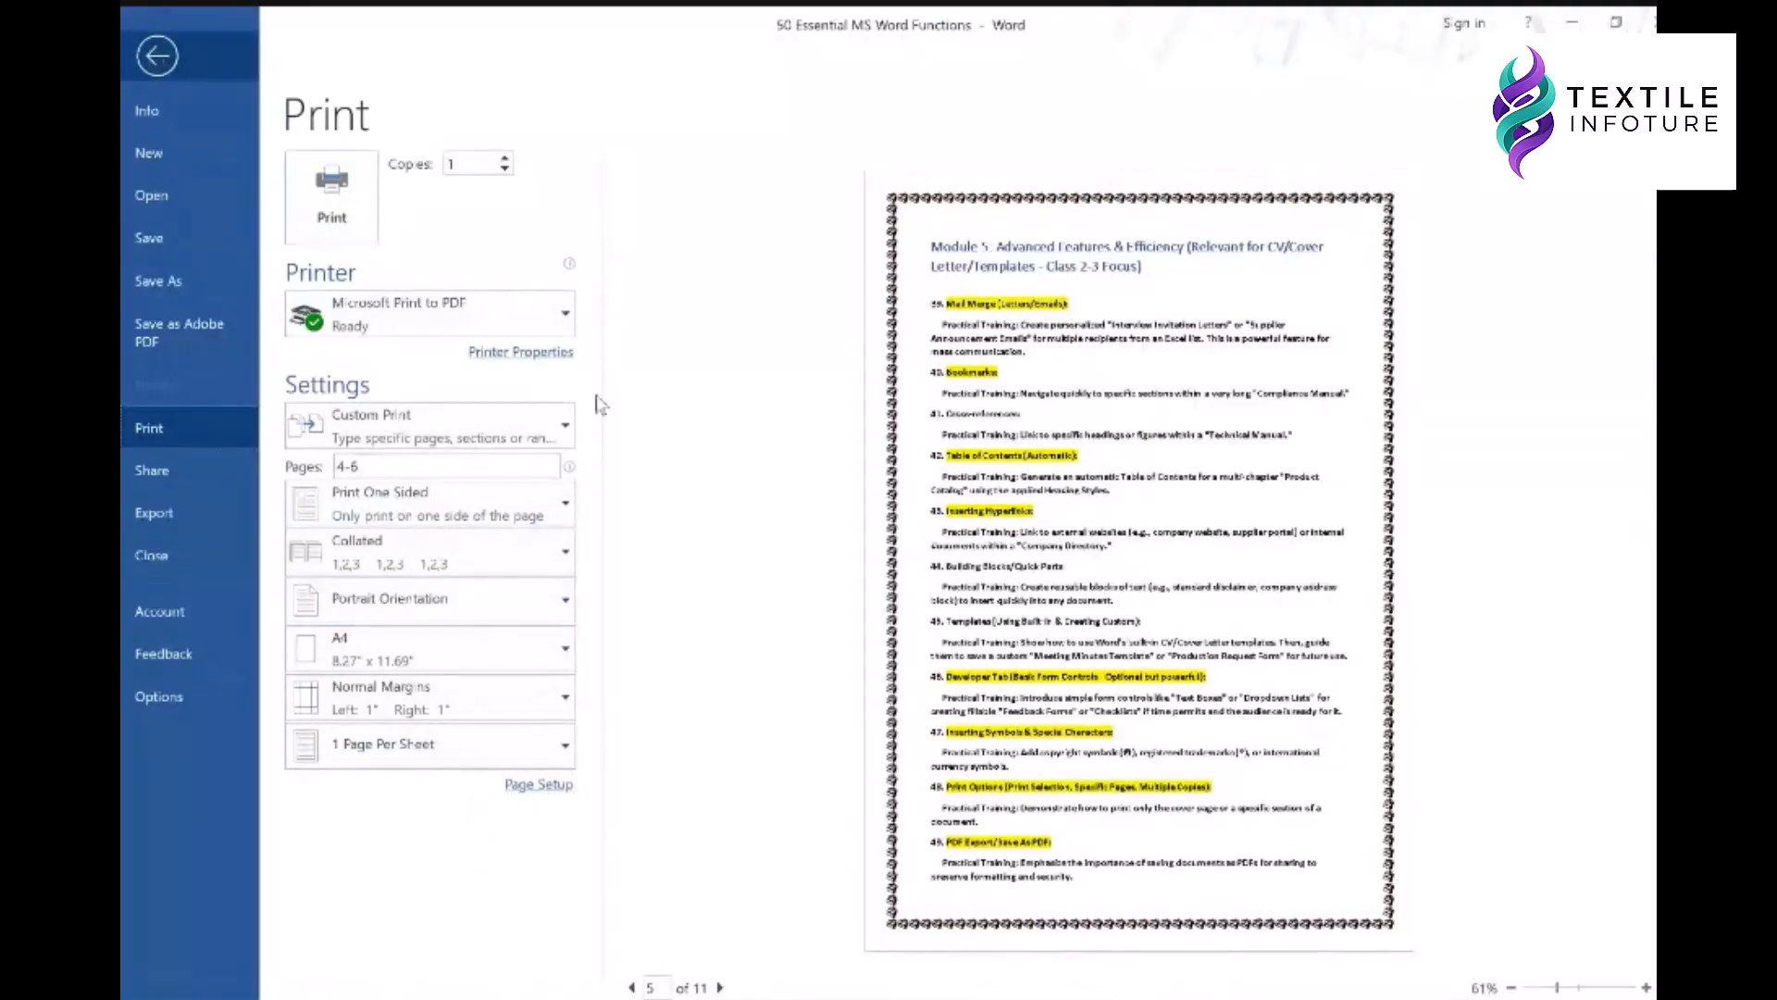
- Leave print preview, try the PDF format and its options in Save As, then cancel
key("Escape")
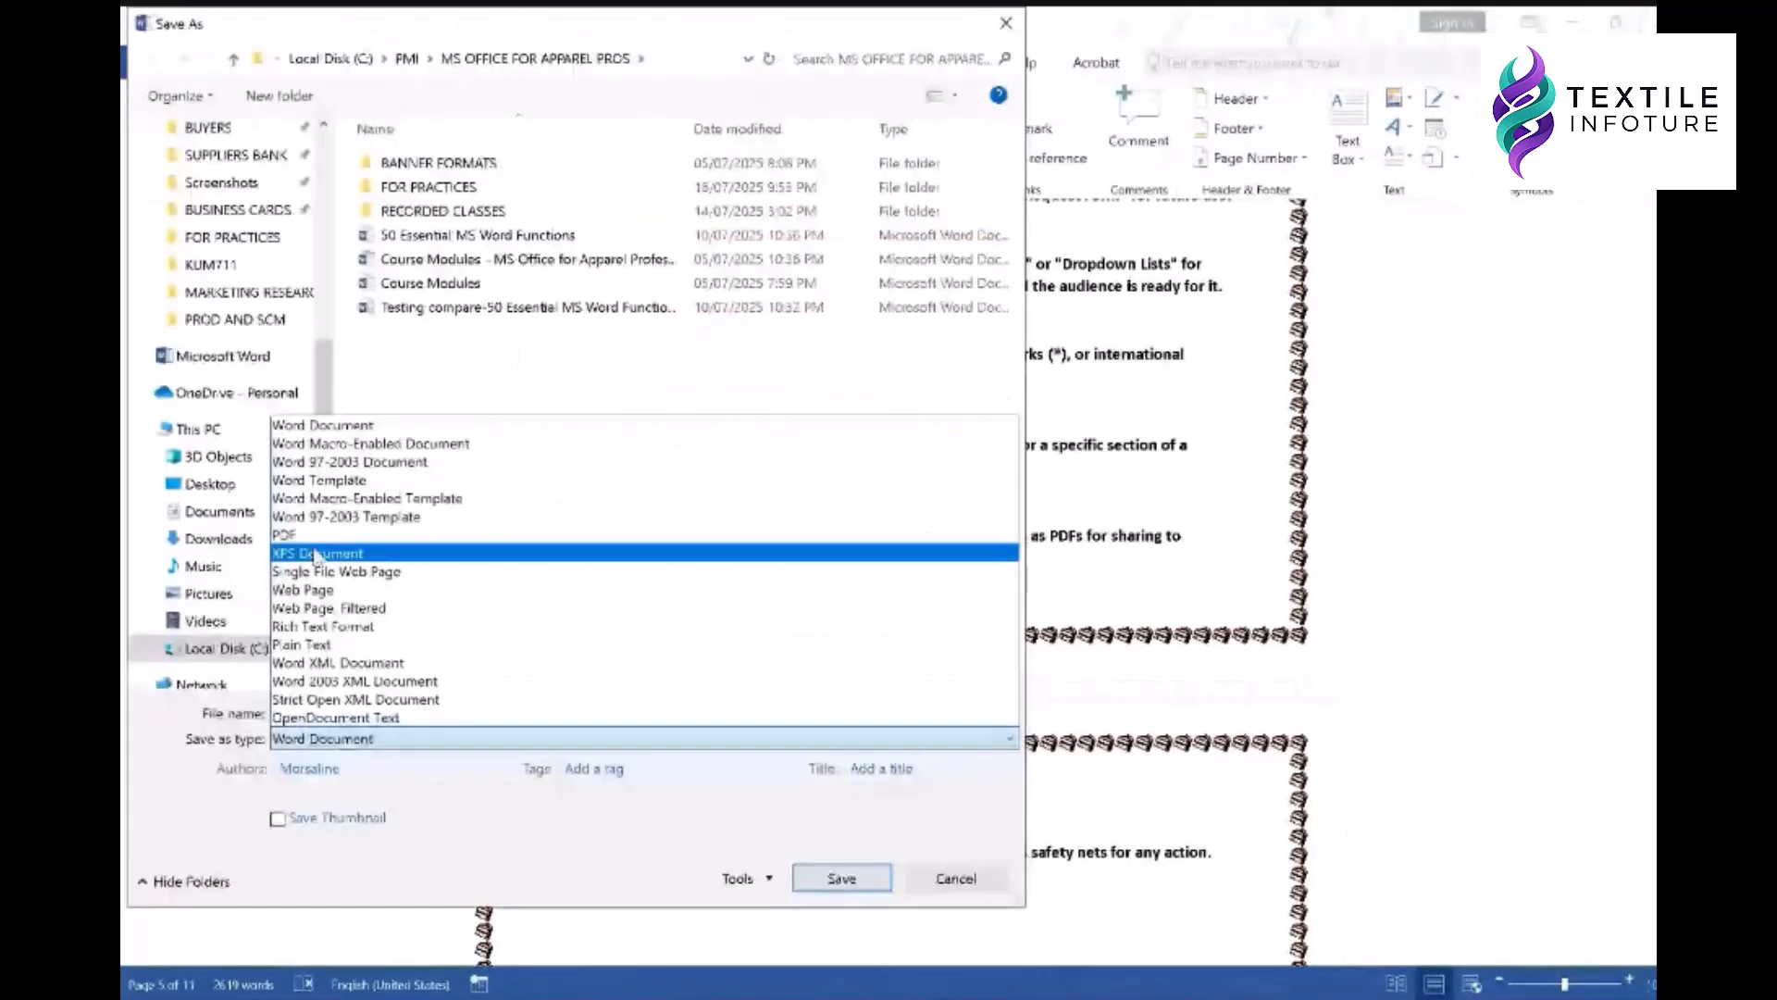
left_click(499, 528)
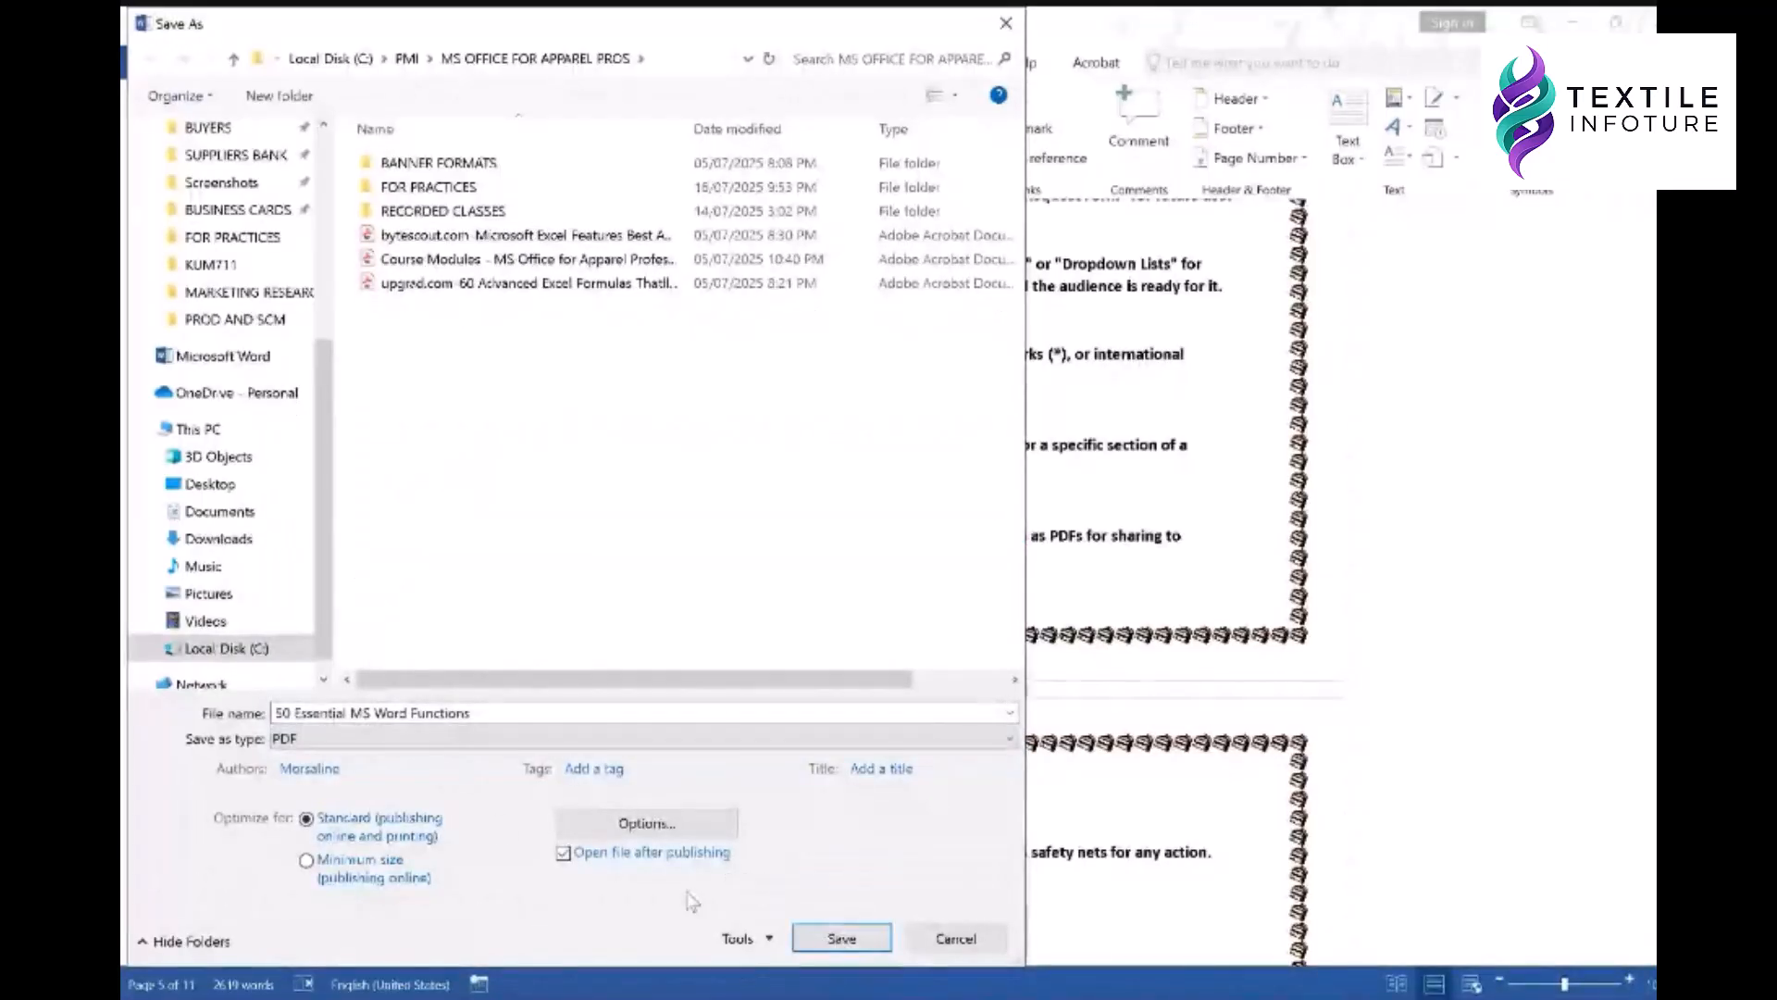
left_click(648, 824)
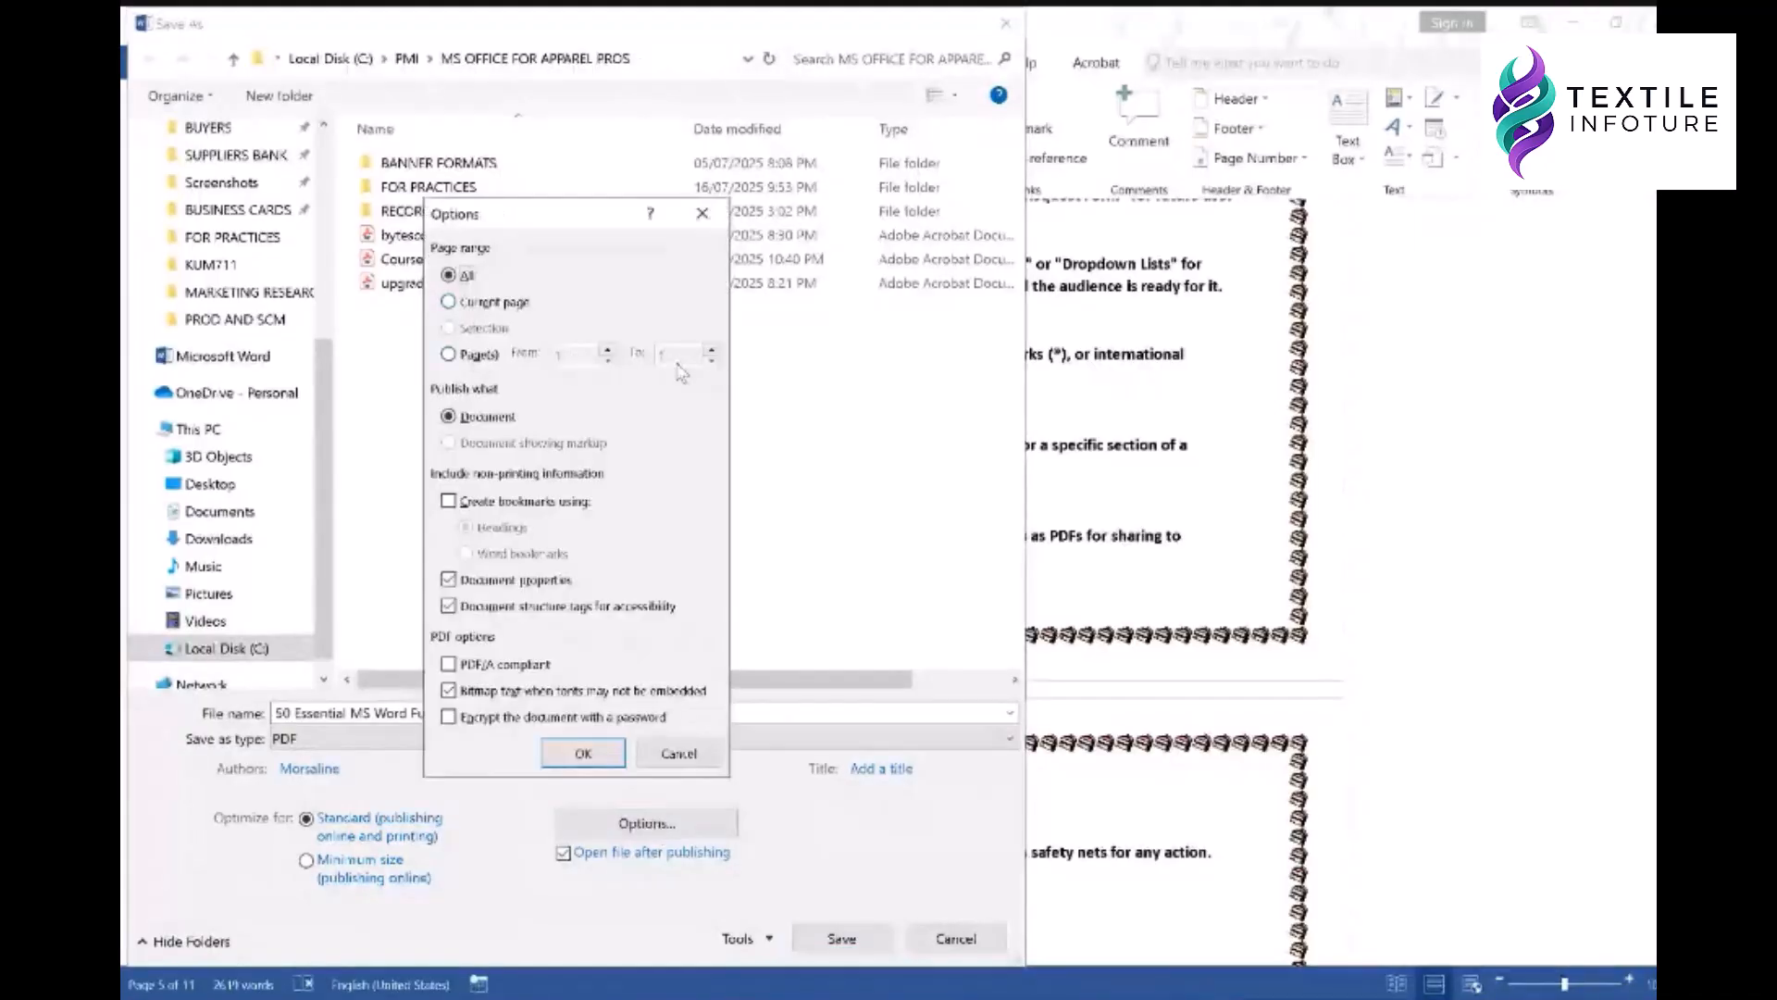
left_click(678, 752)
left_click(769, 939)
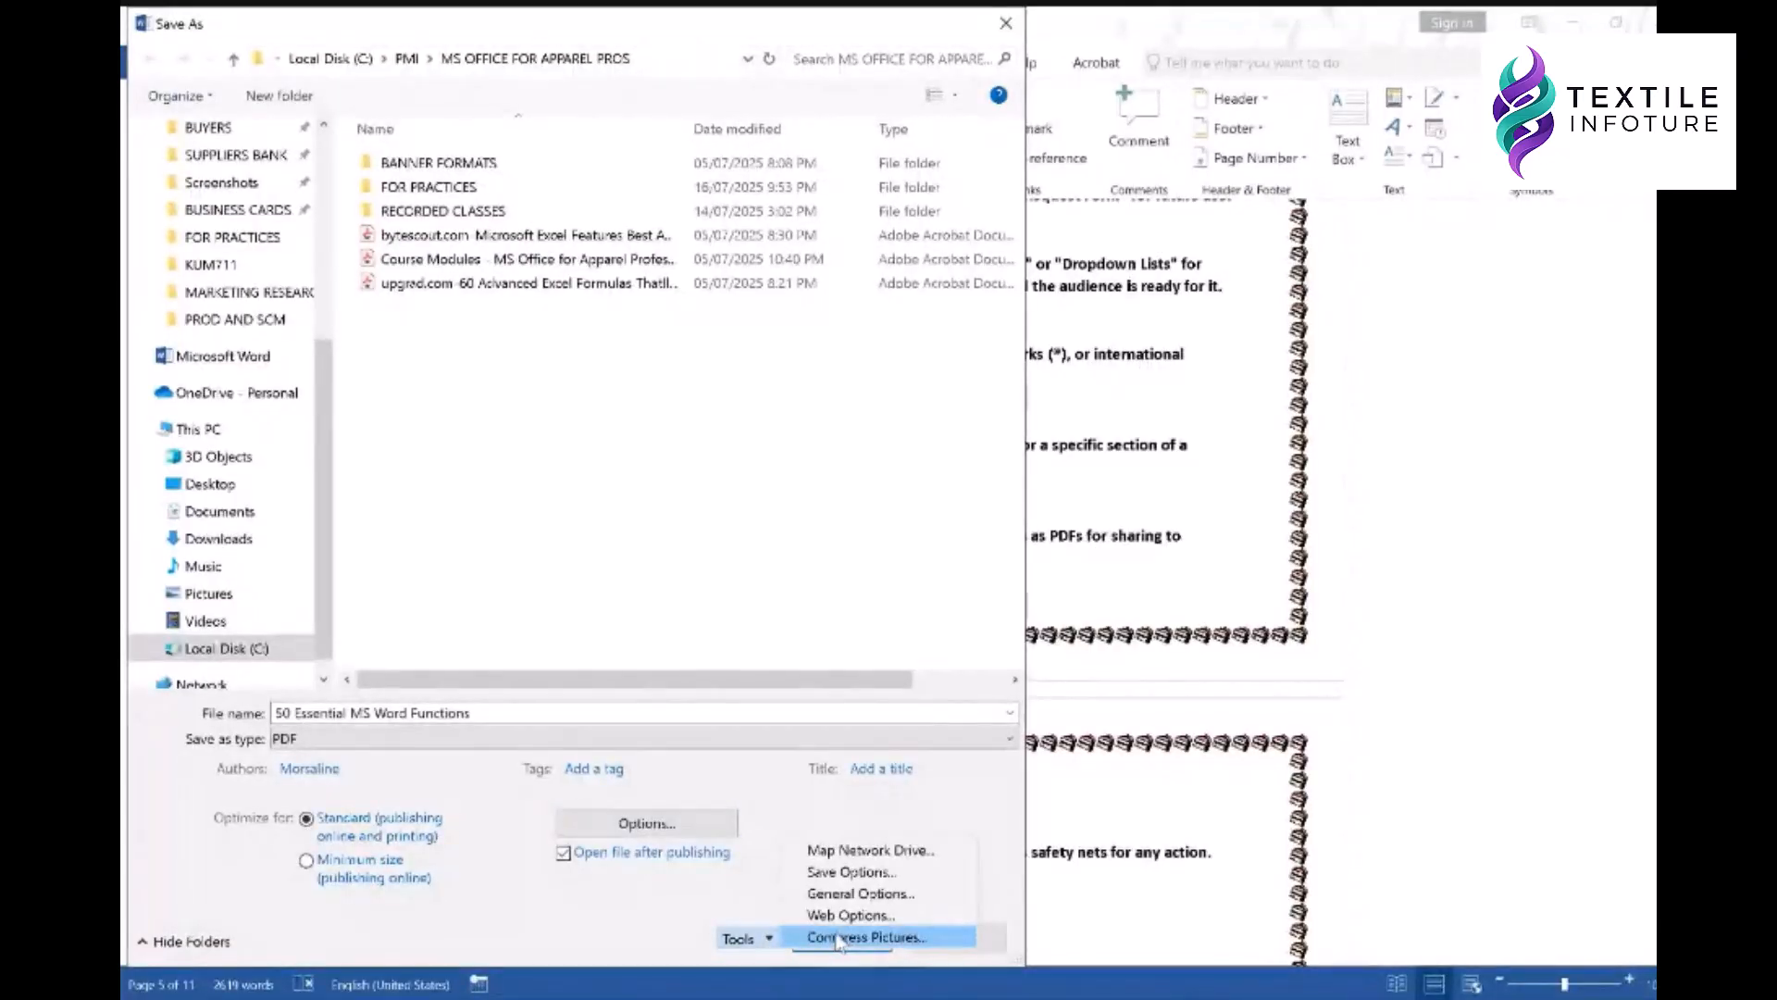
left_click(743, 878)
left_click(926, 932)
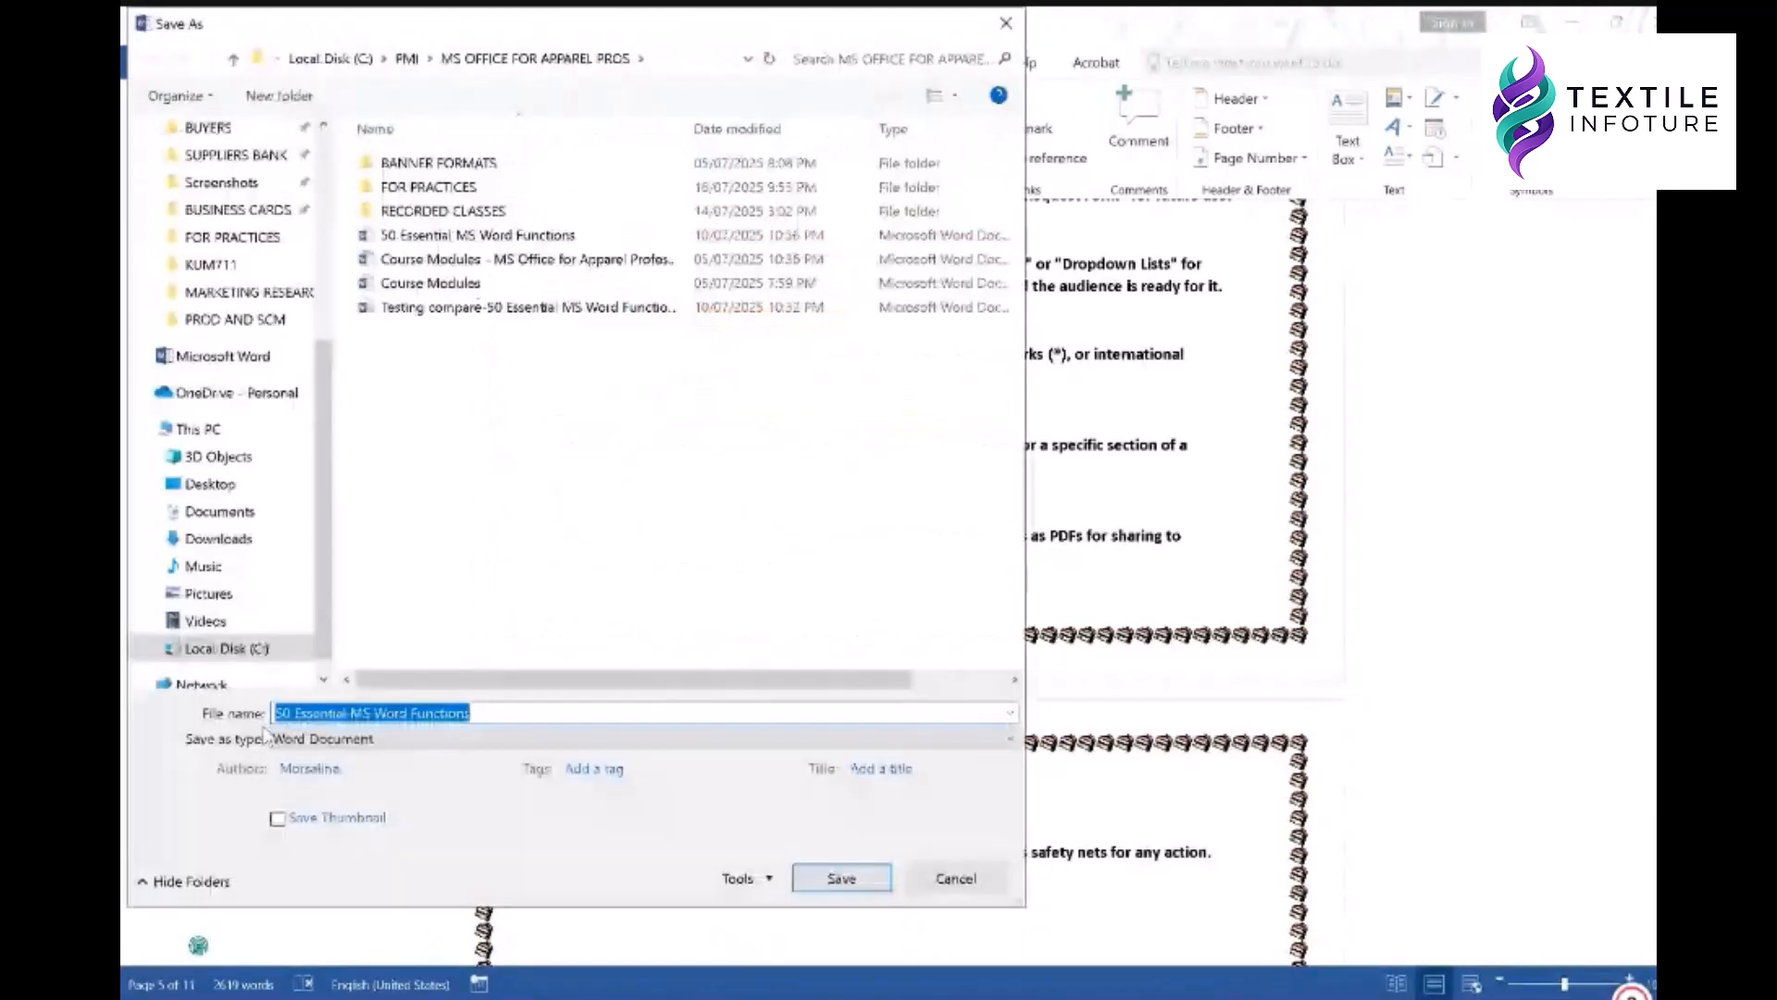
- Enter a password to open and a password to modify in Tools > General Options
left_click(745, 878)
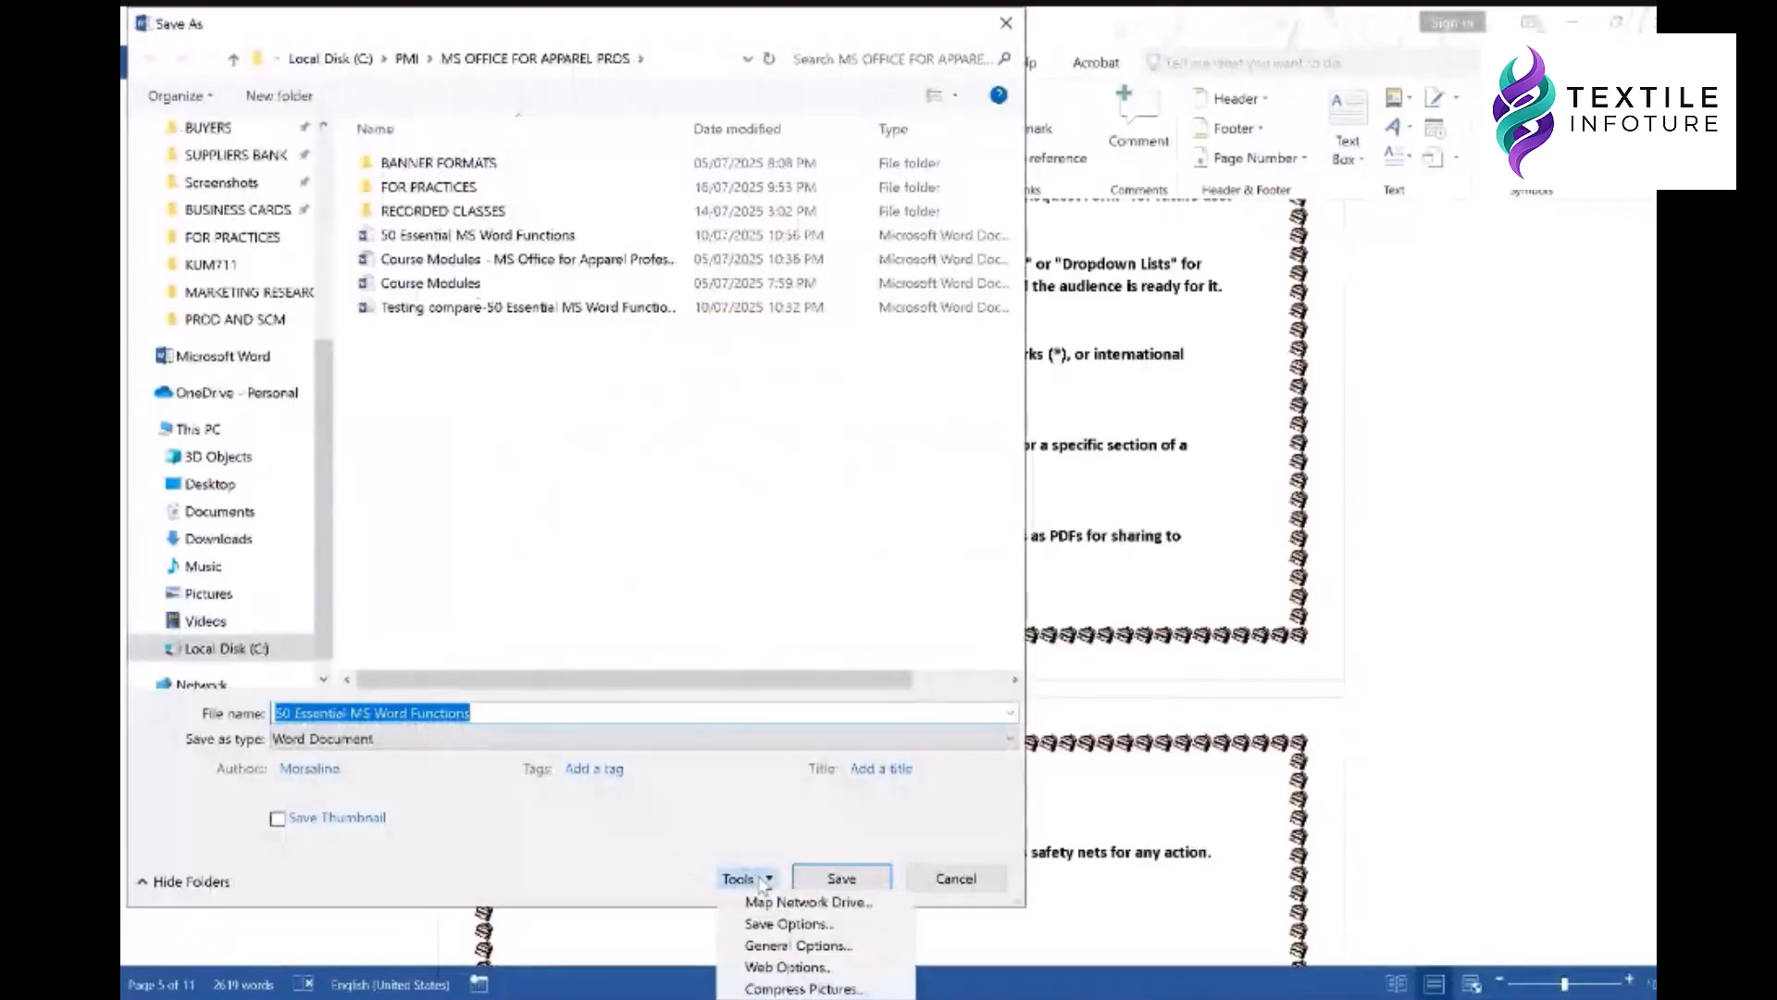
left_click(796, 946)
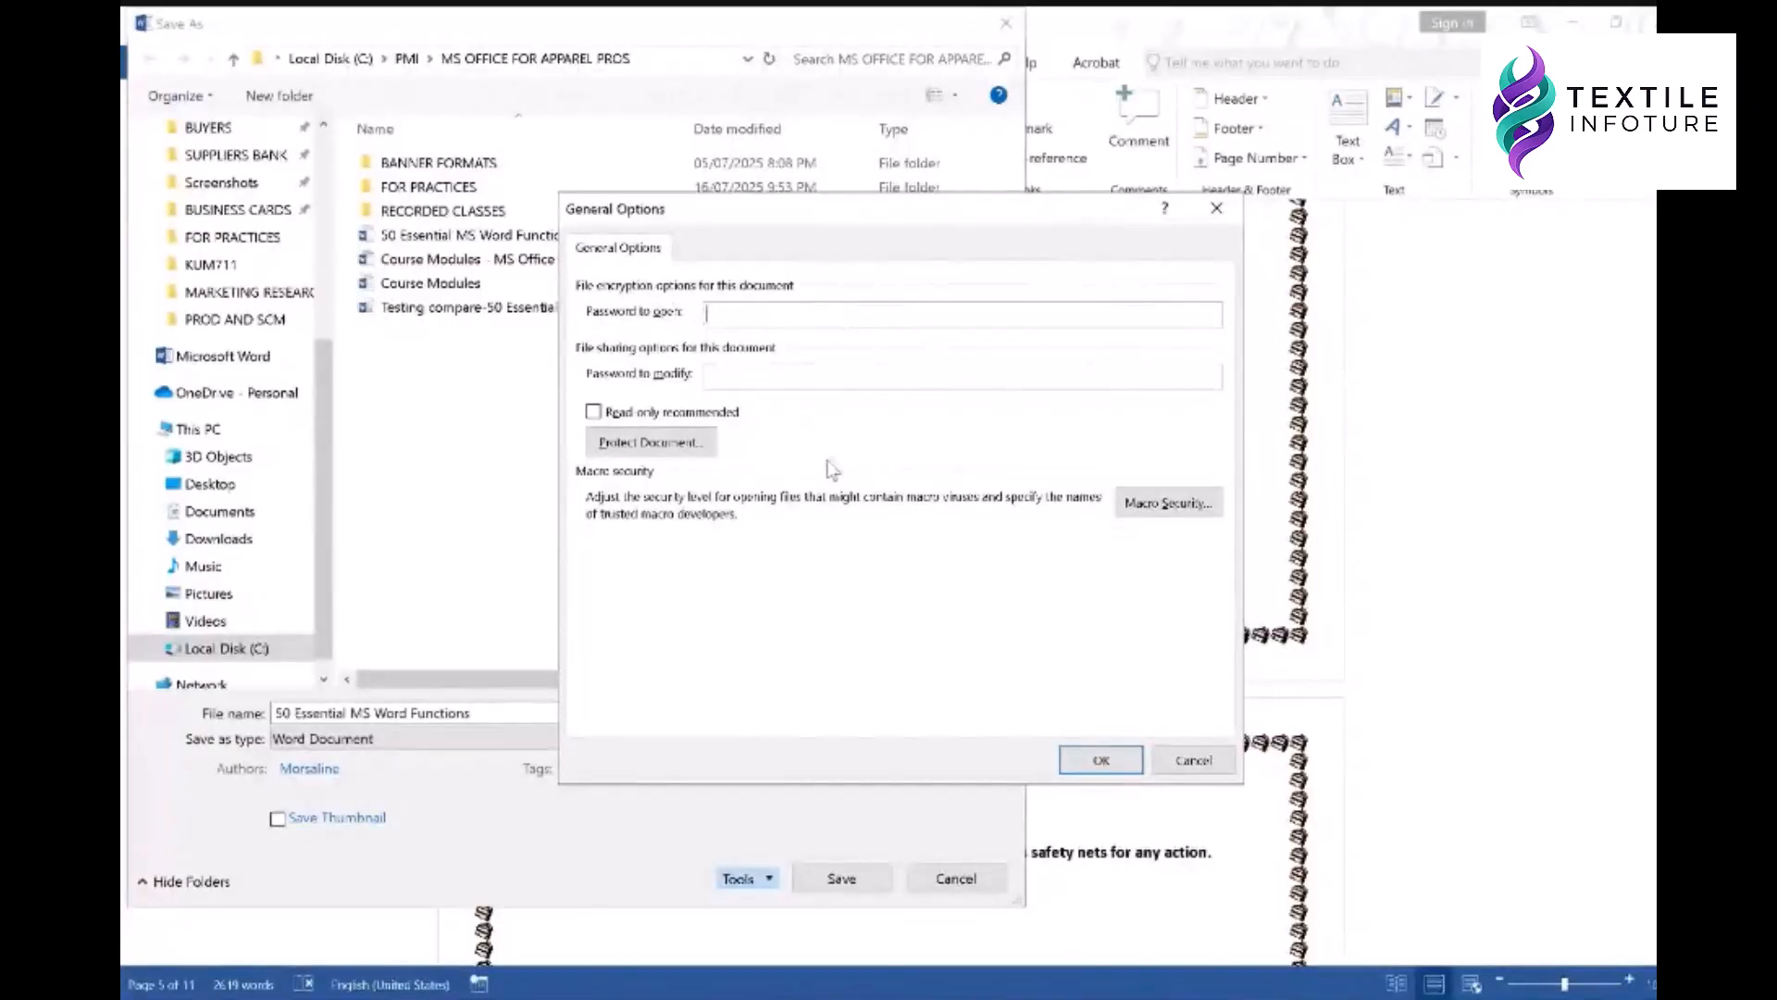
type("12345")
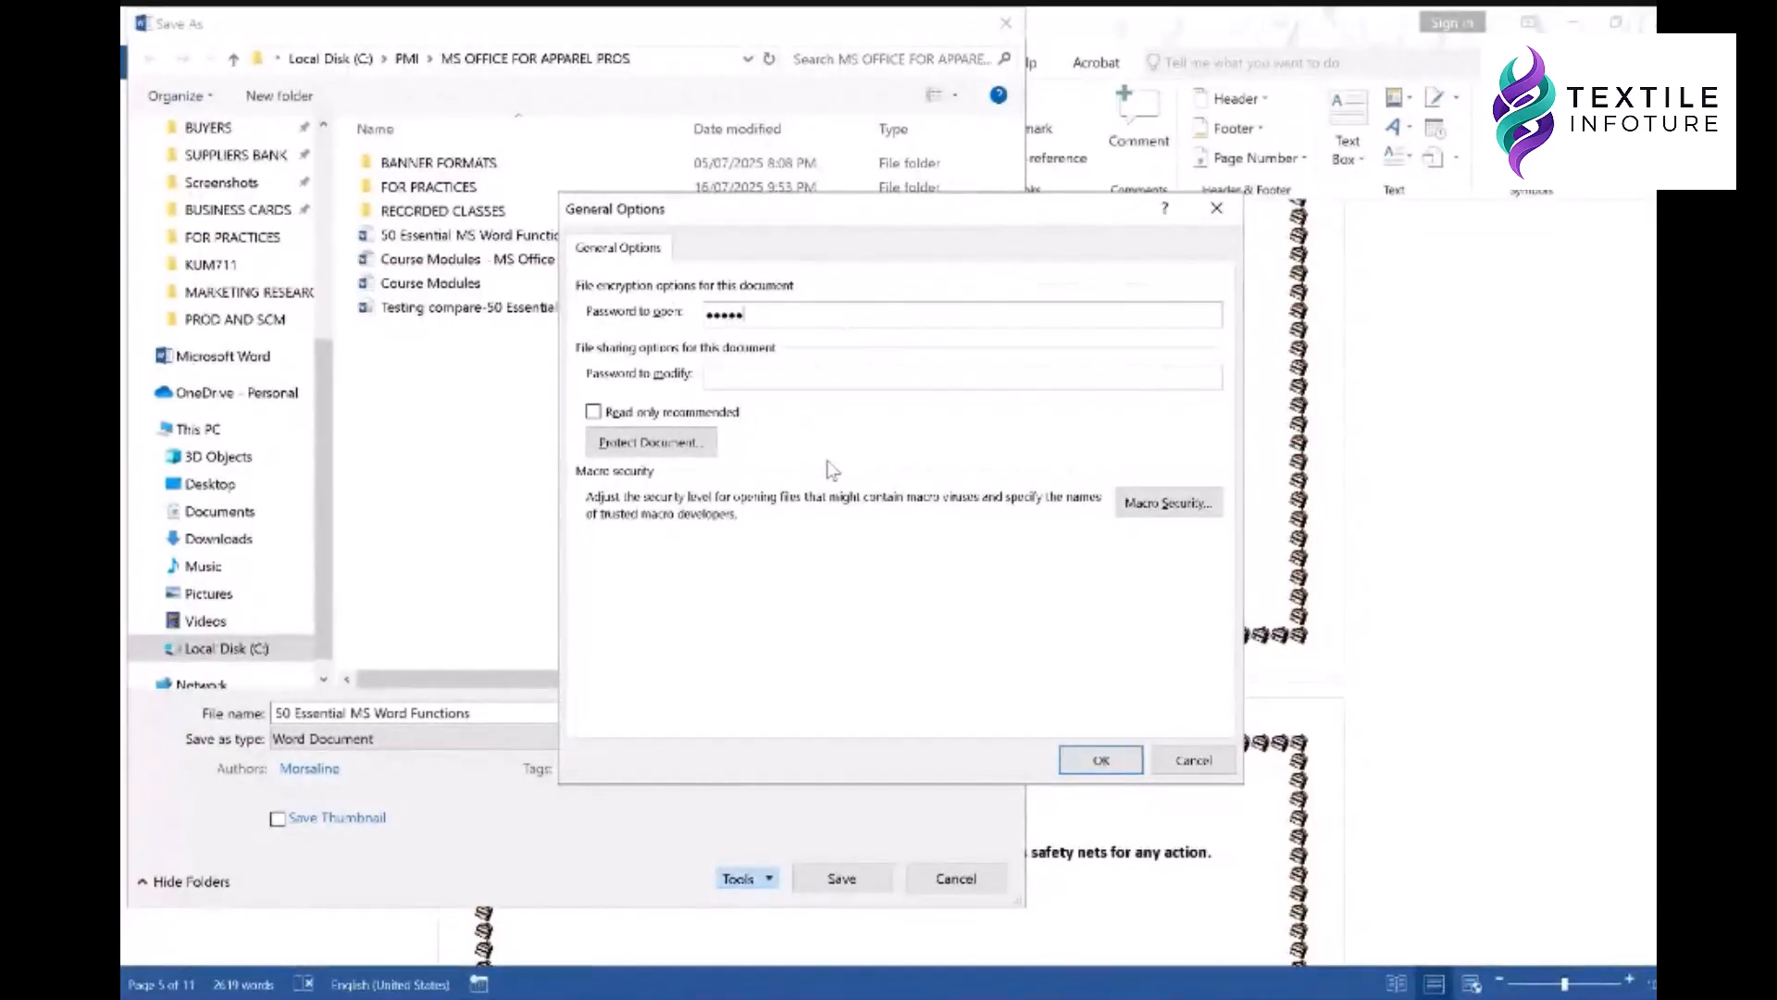
left_click(743, 378)
type("12345")
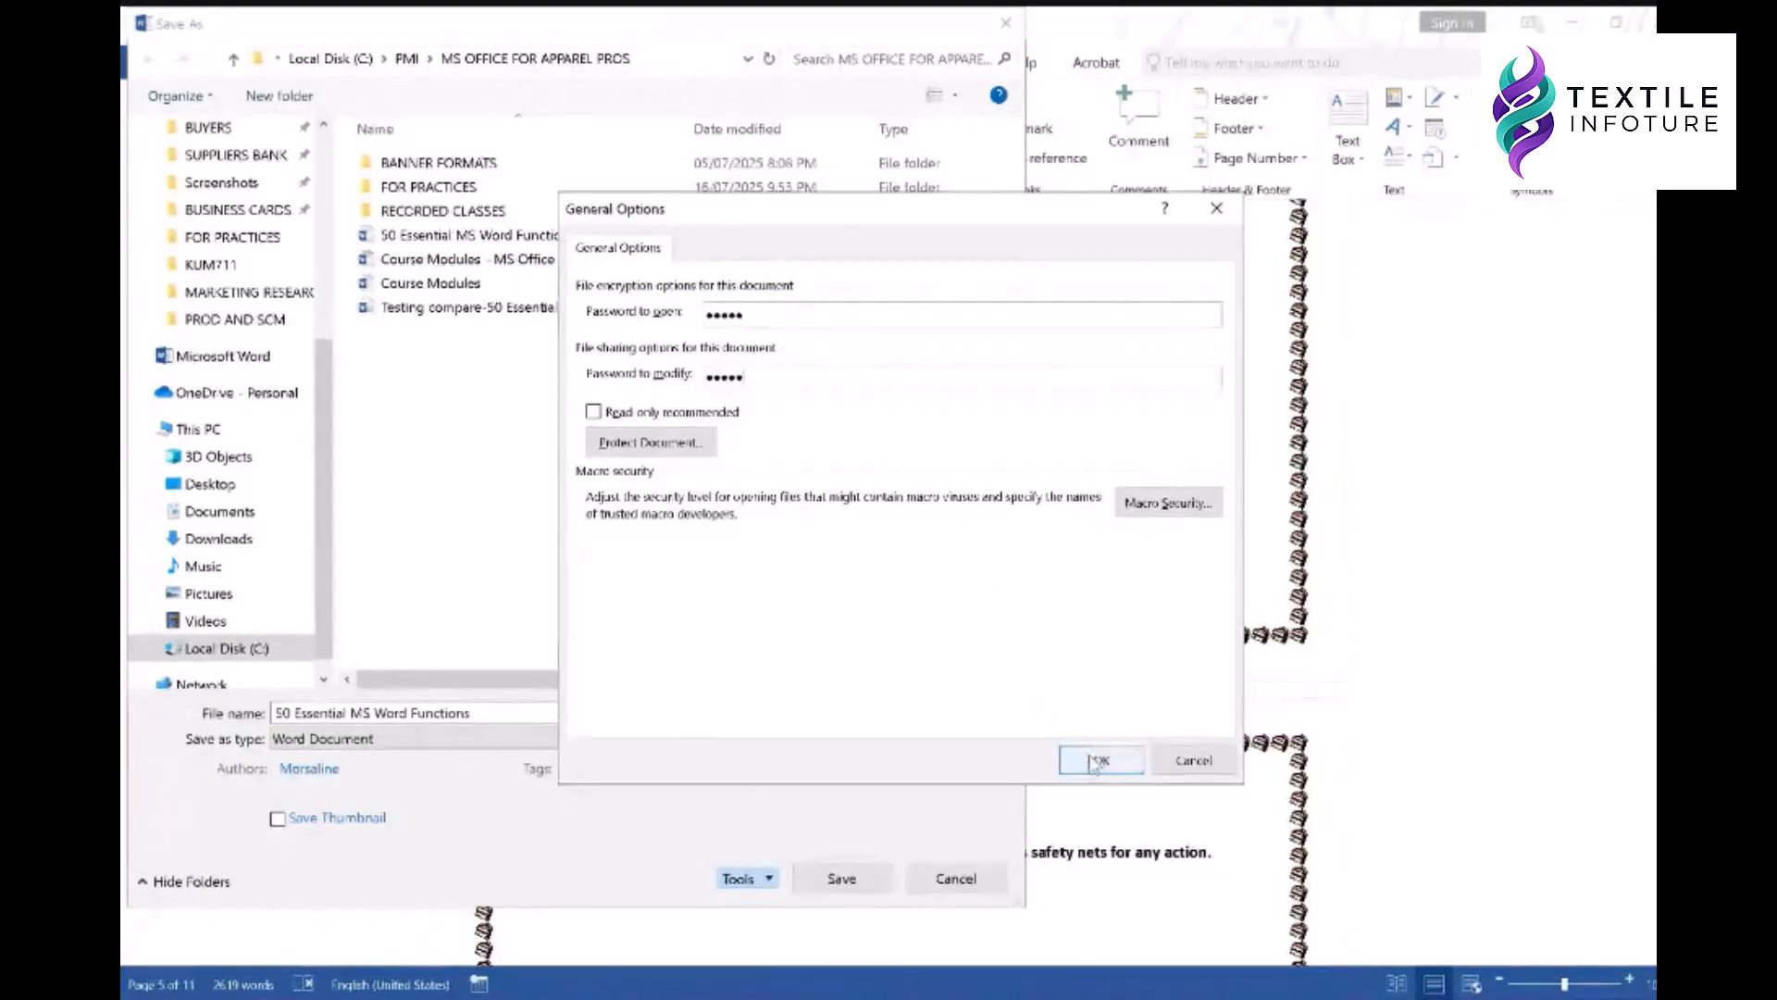
left_click(1094, 757)
- Re-enter both passwords to confirm them and save the protected document
type("12345")
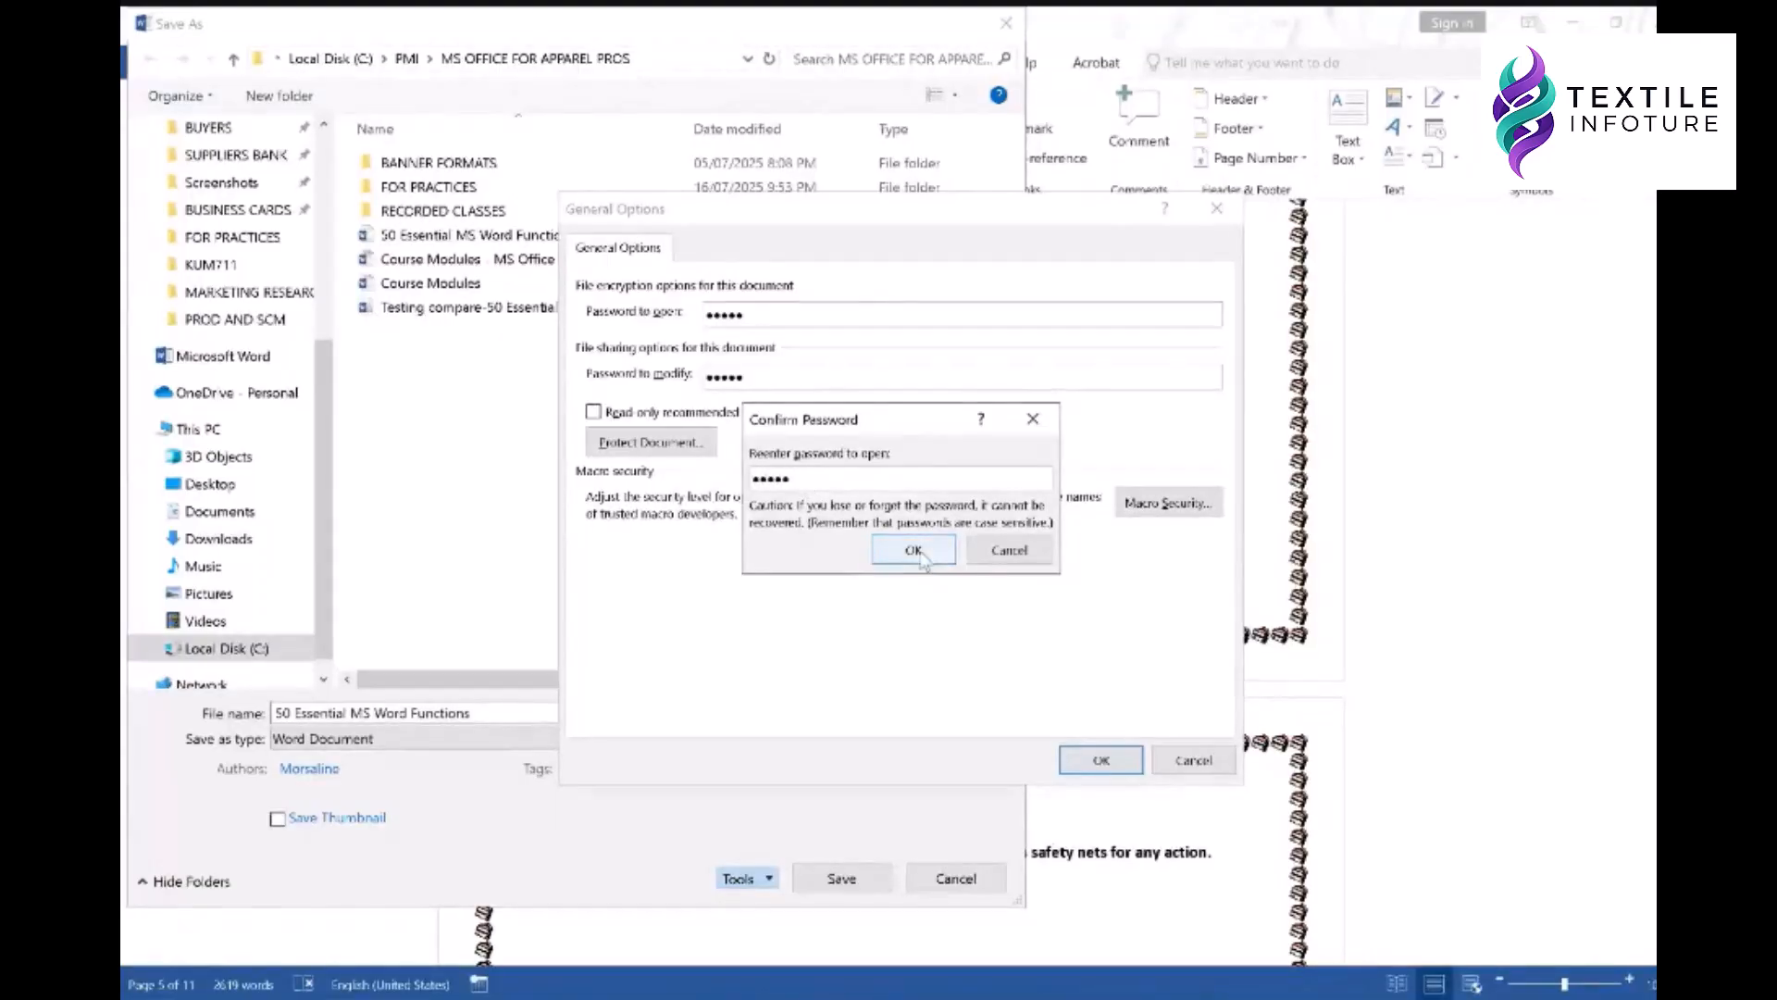
left_click(917, 552)
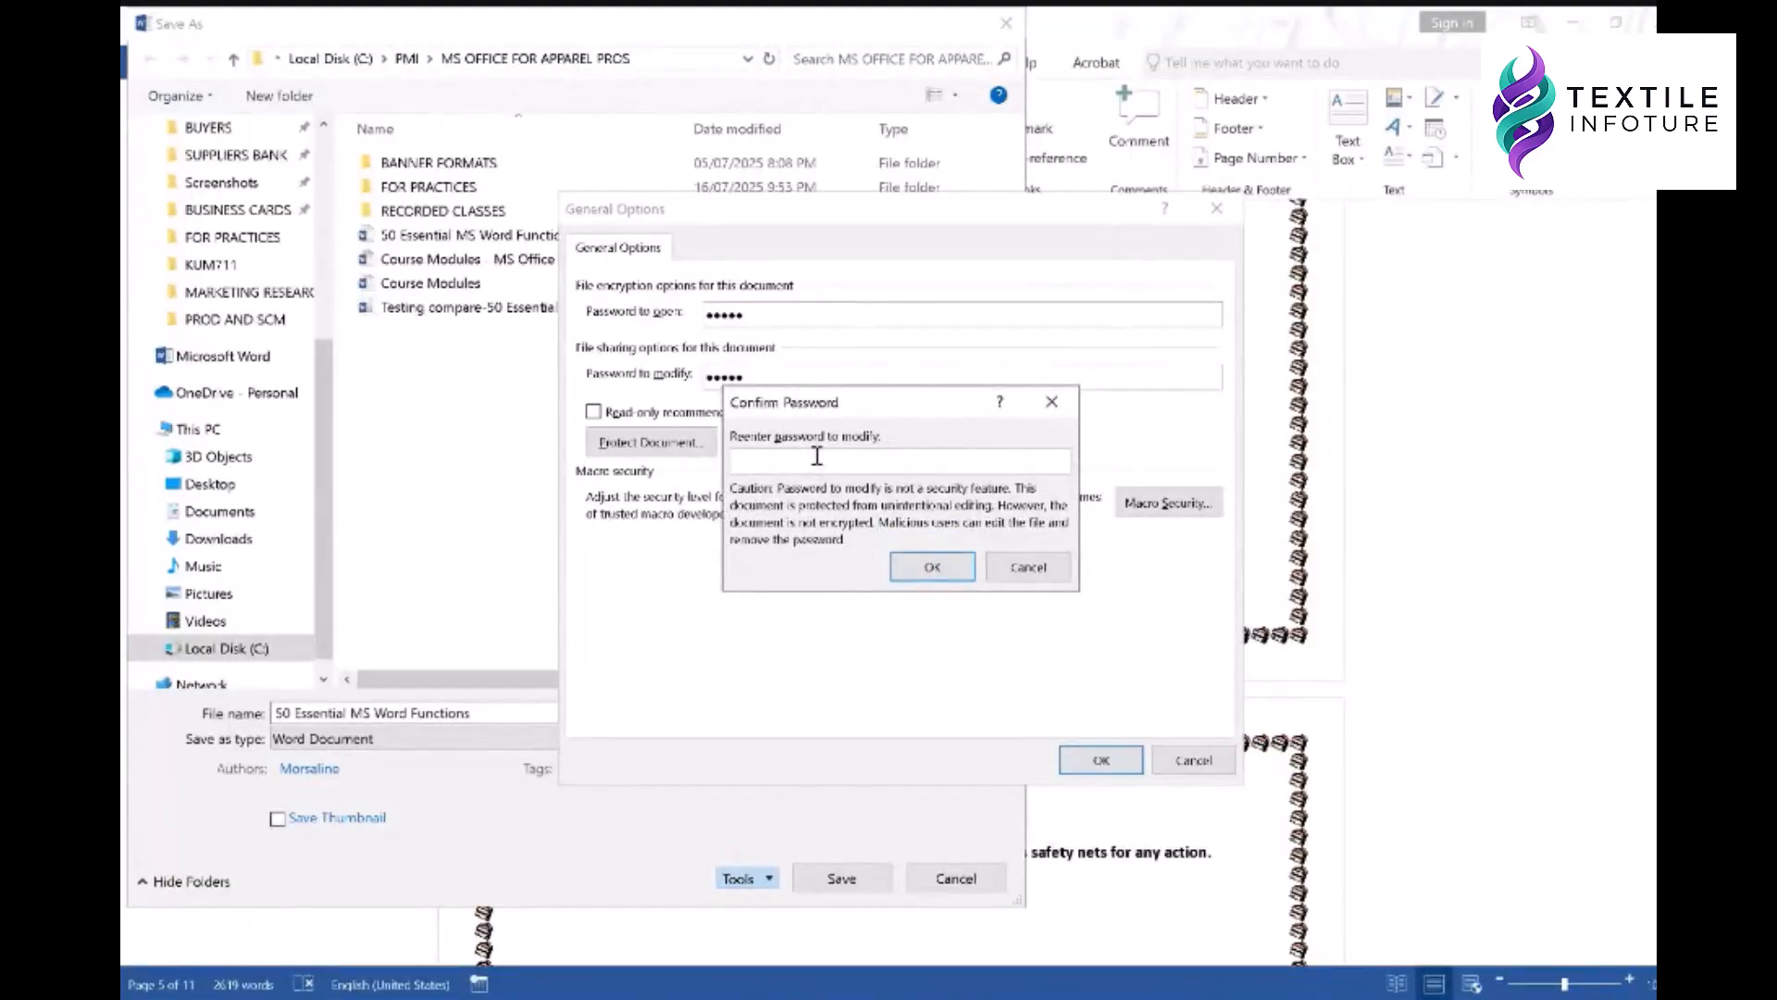
left_click(932, 566)
key("Return")
left_click(841, 879)
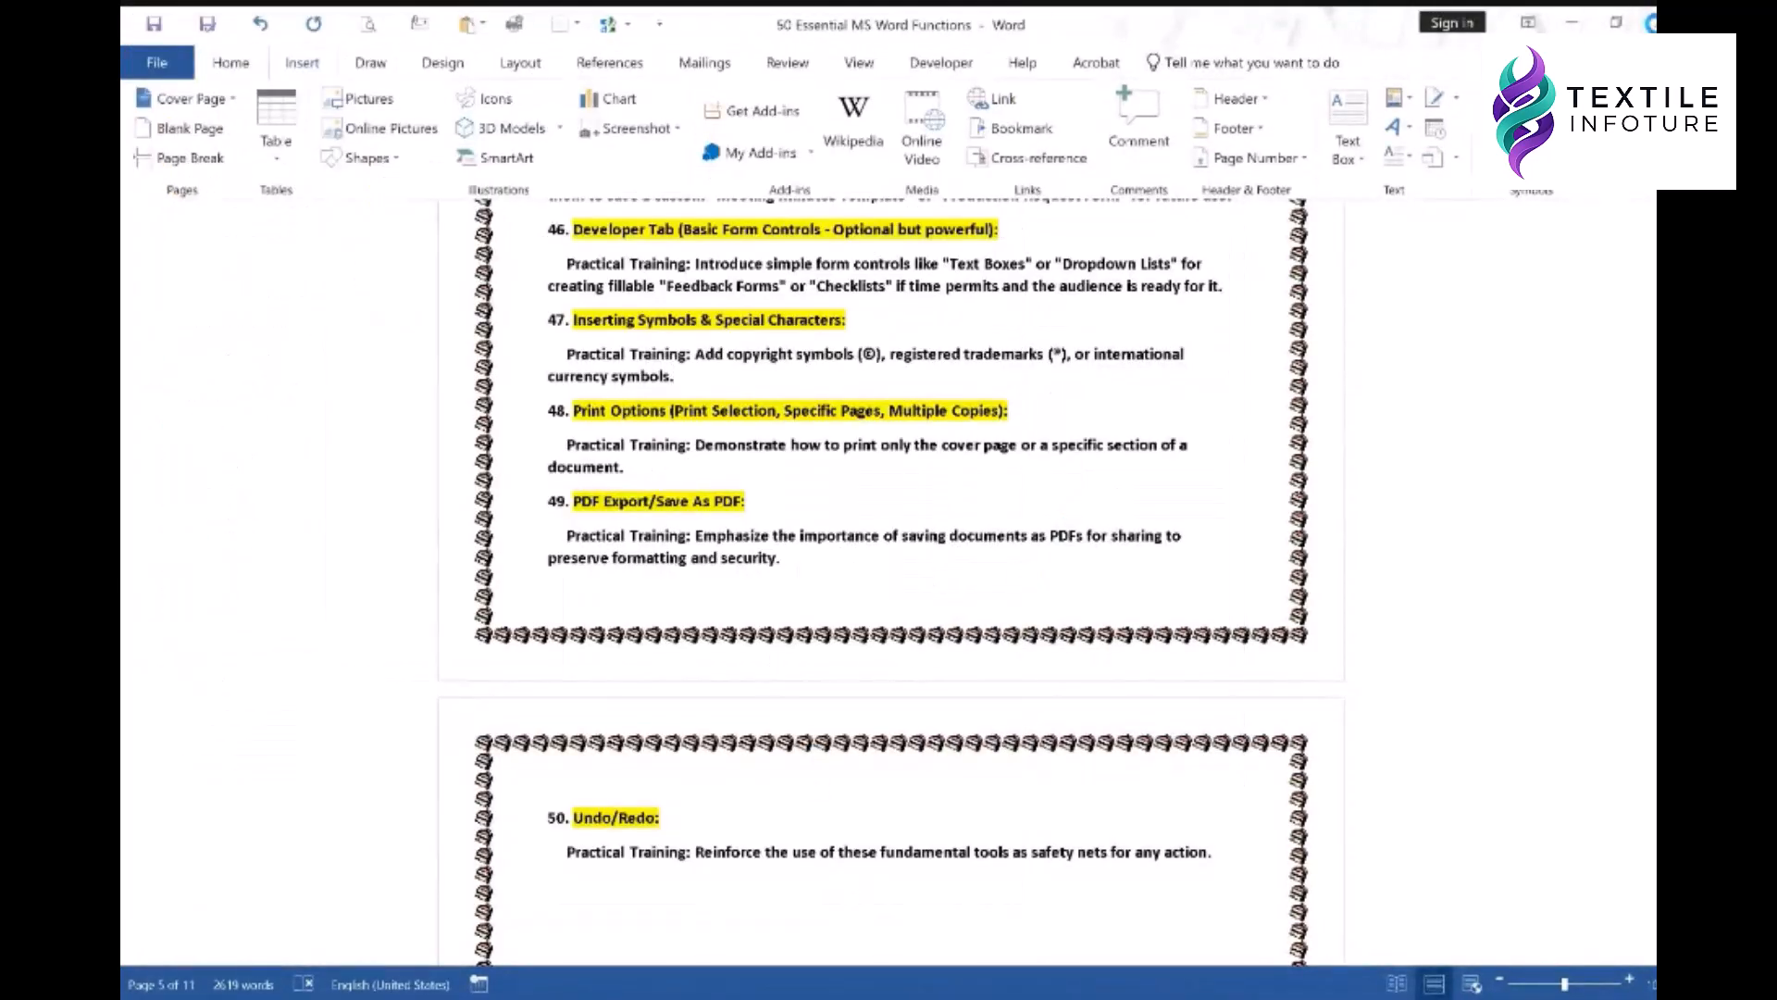
- Close the document, reopen 50 Essential MS Word Functions from its folder, and enter both passwords
left_click(1653, 23)
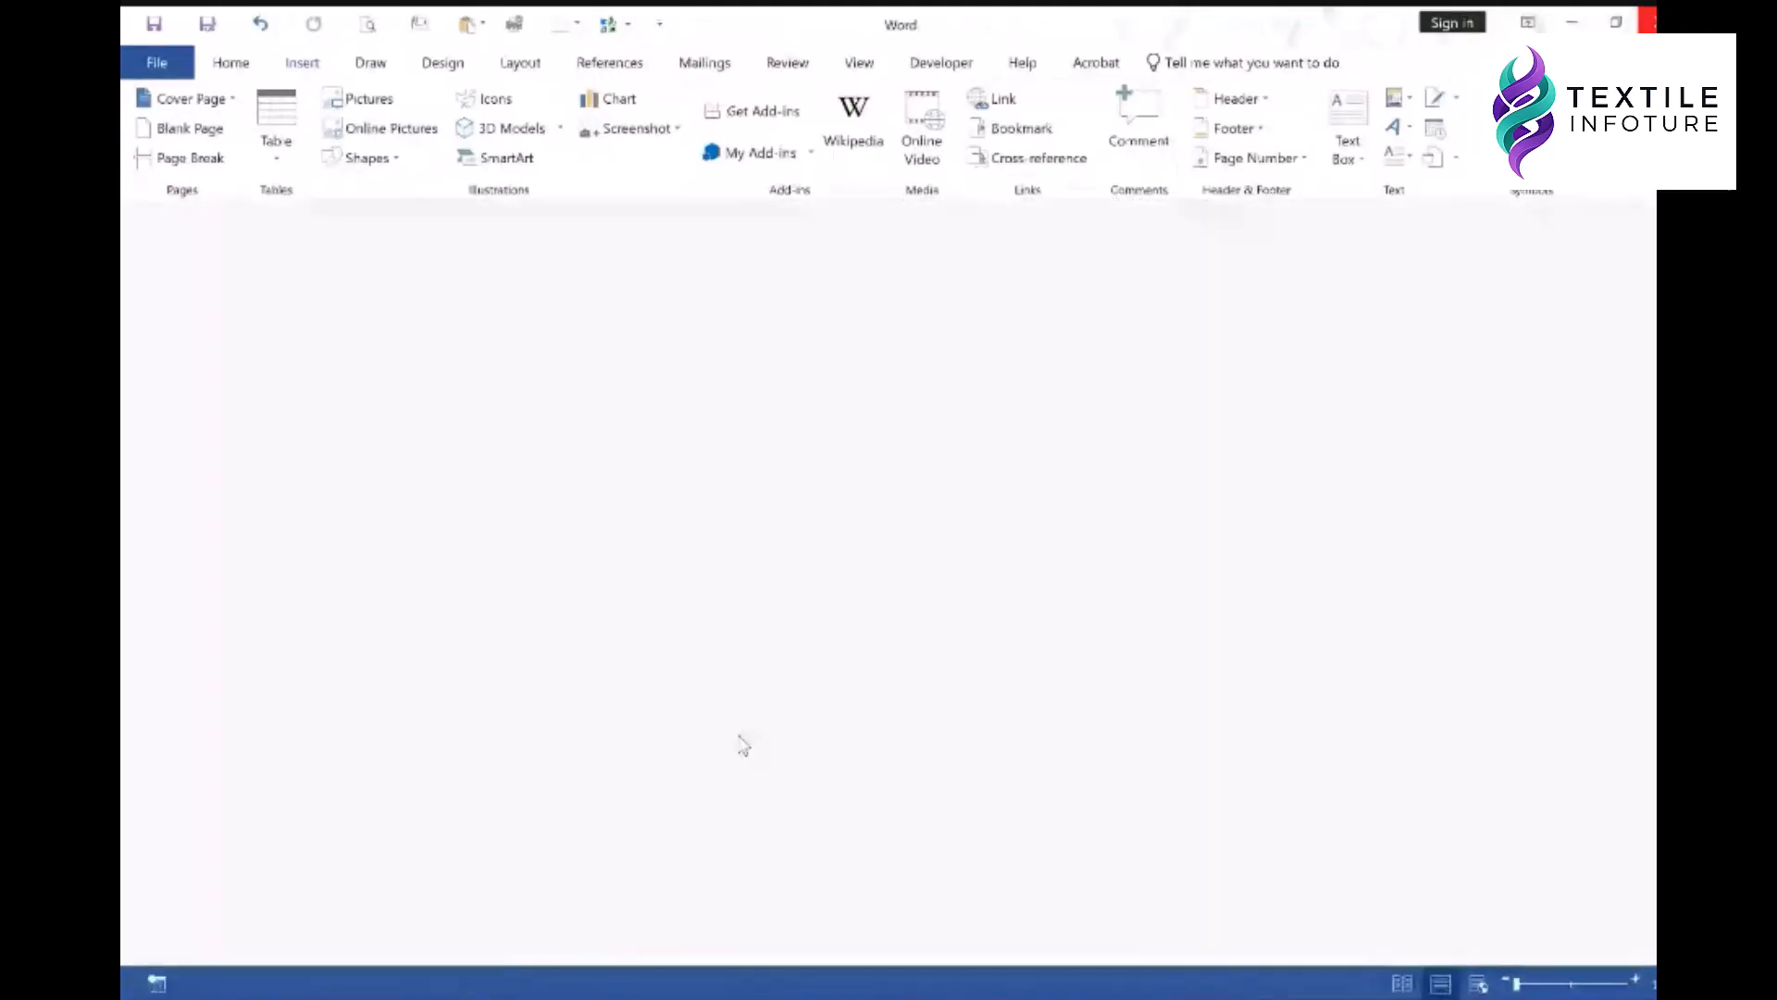
left_click(621, 987)
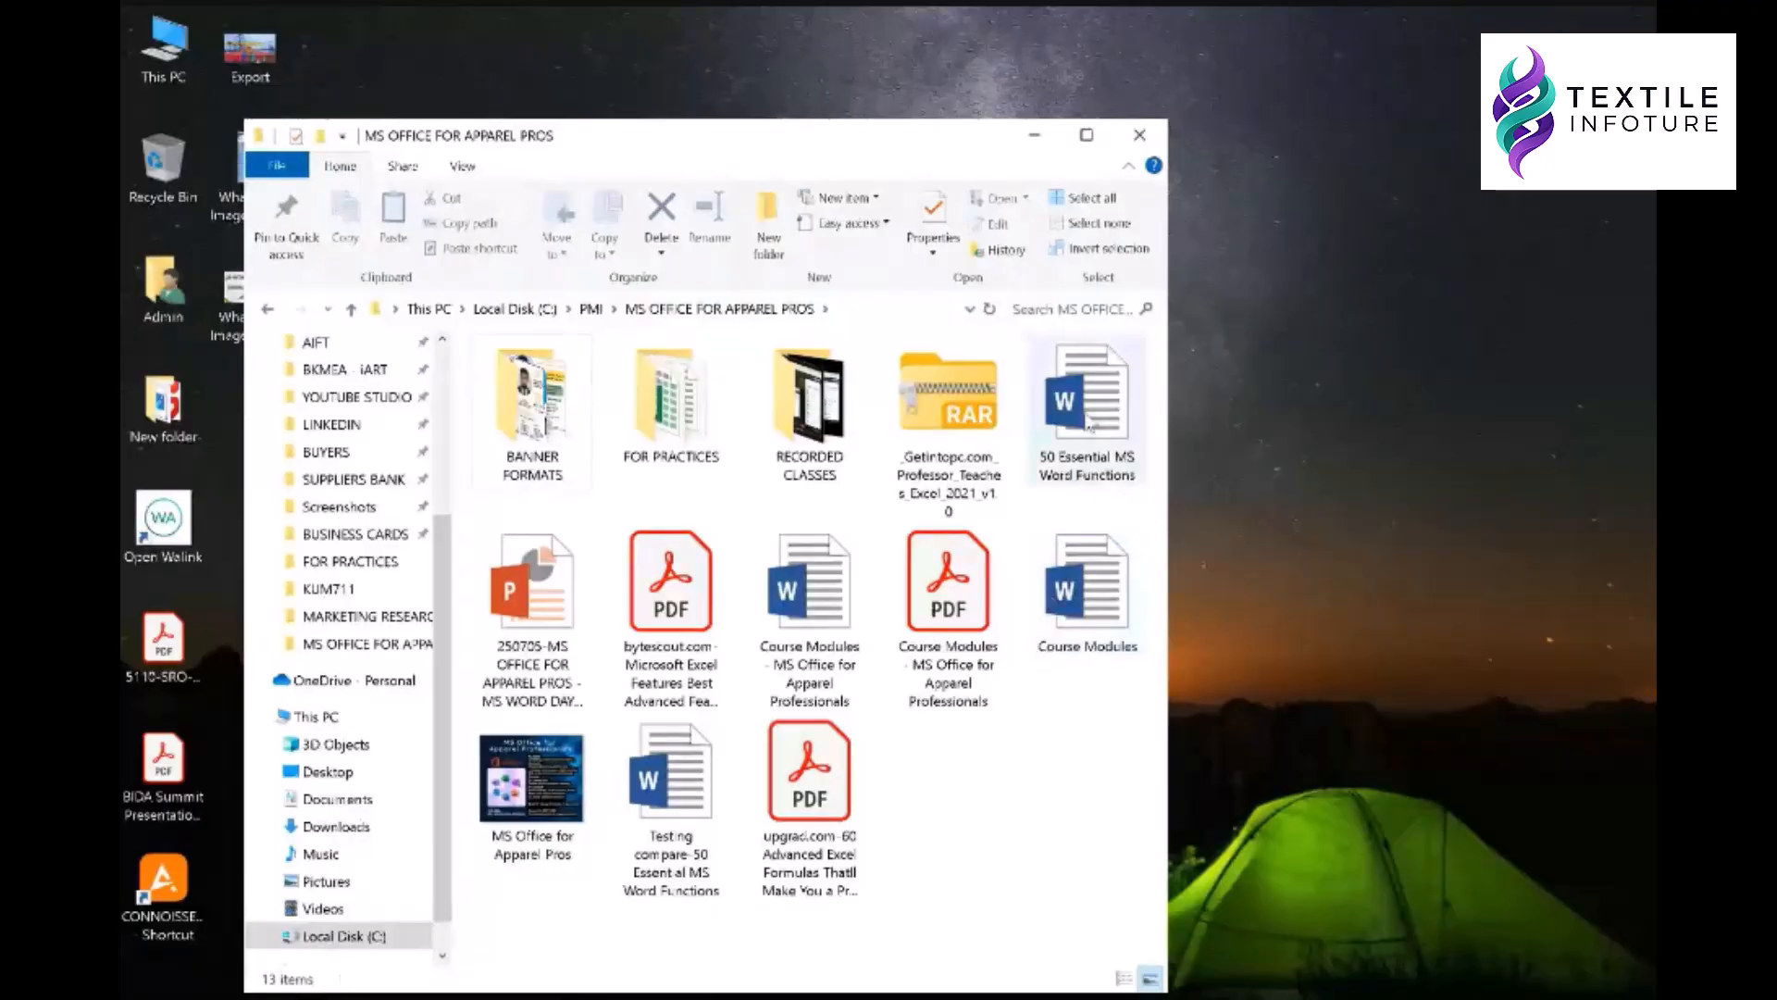
left_click(1089, 428)
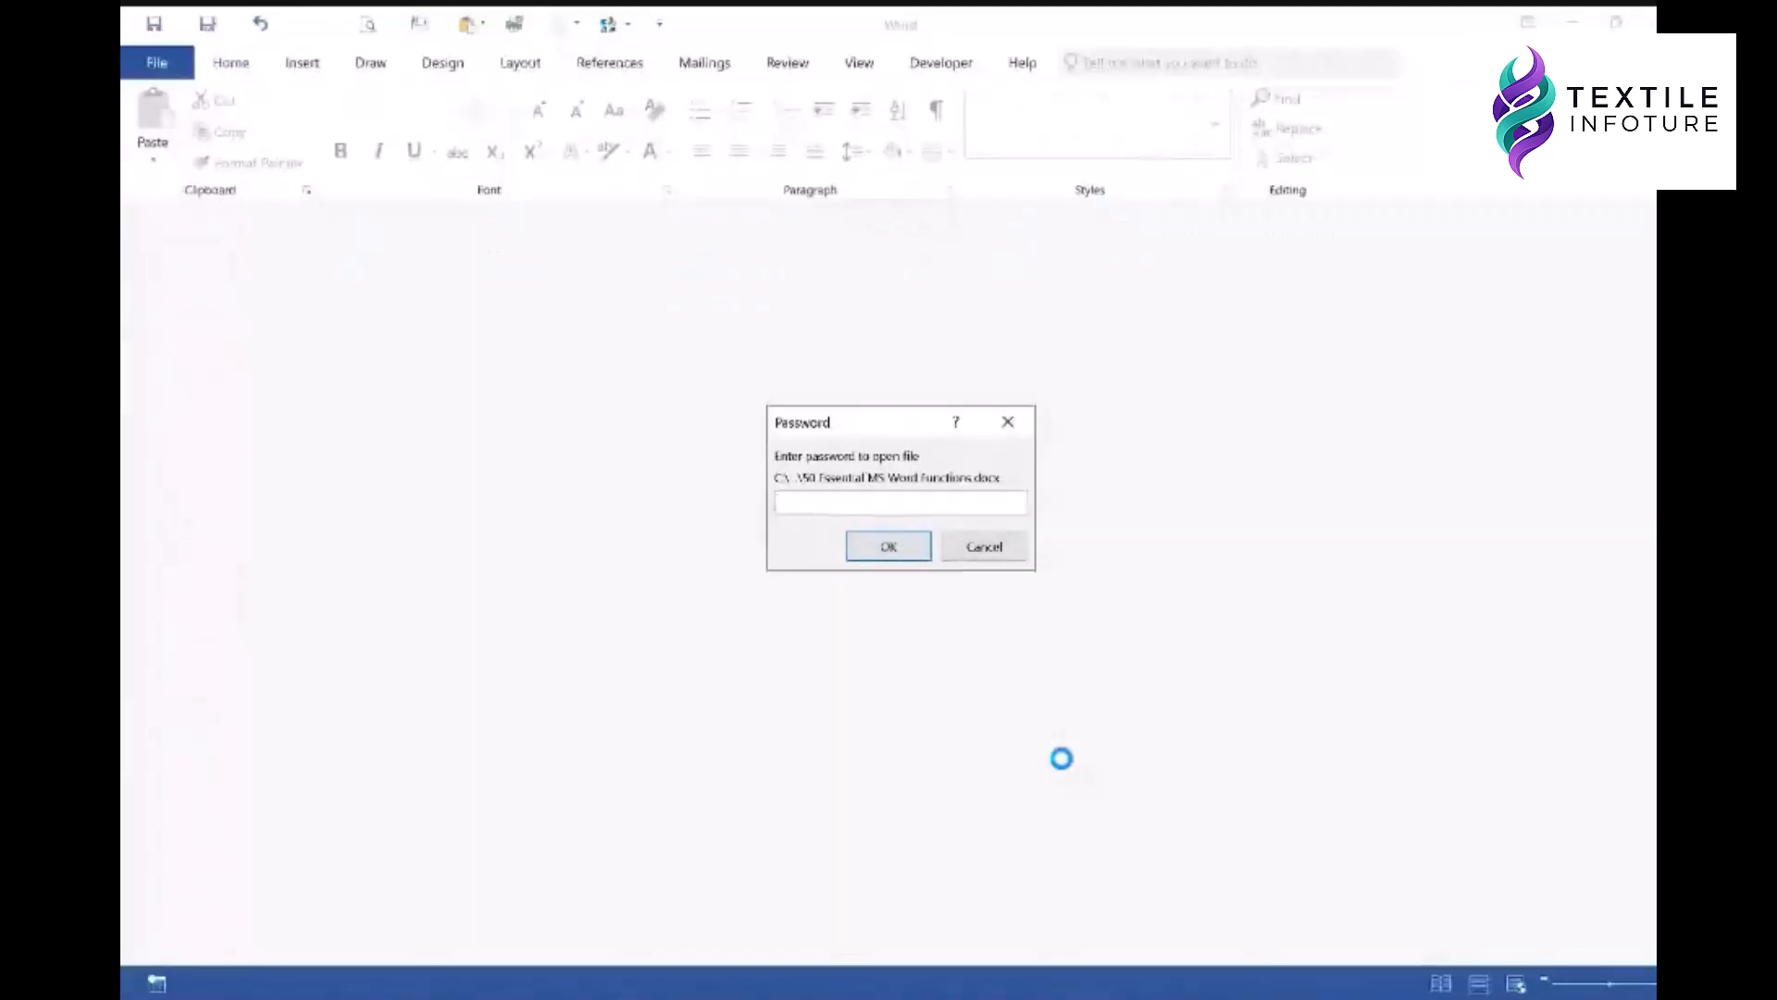
type("1")
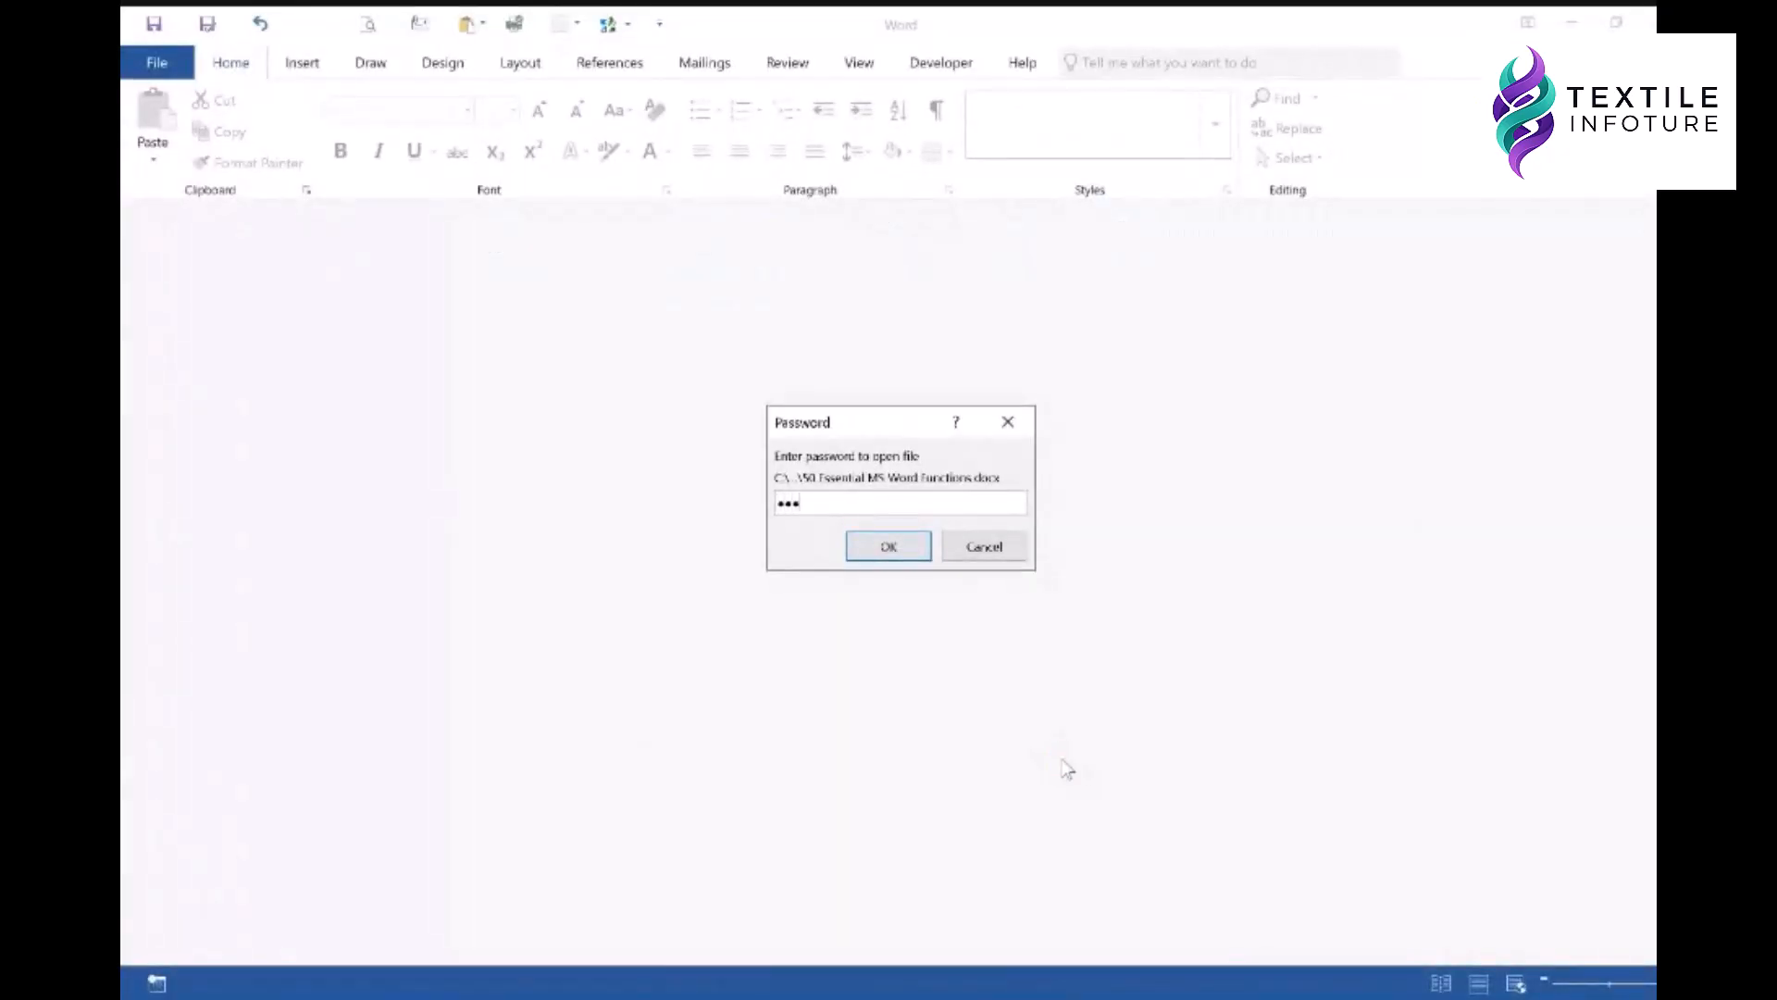
key("Return")
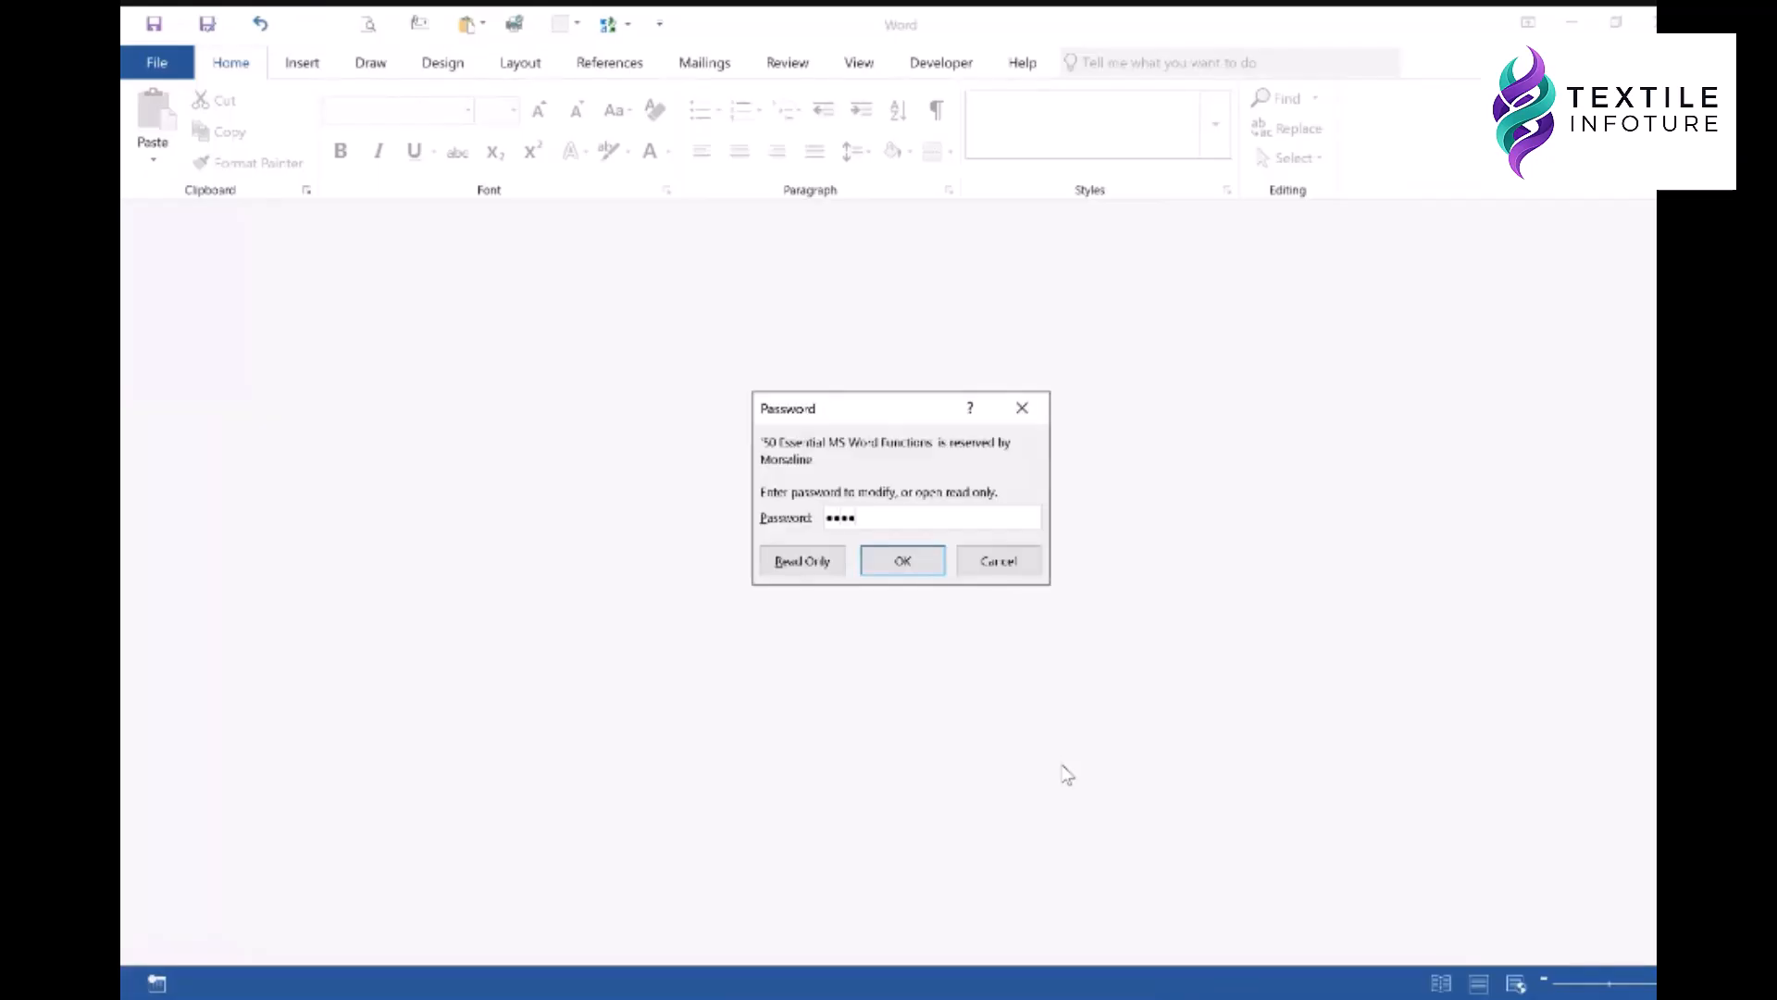
left_click(903, 562)
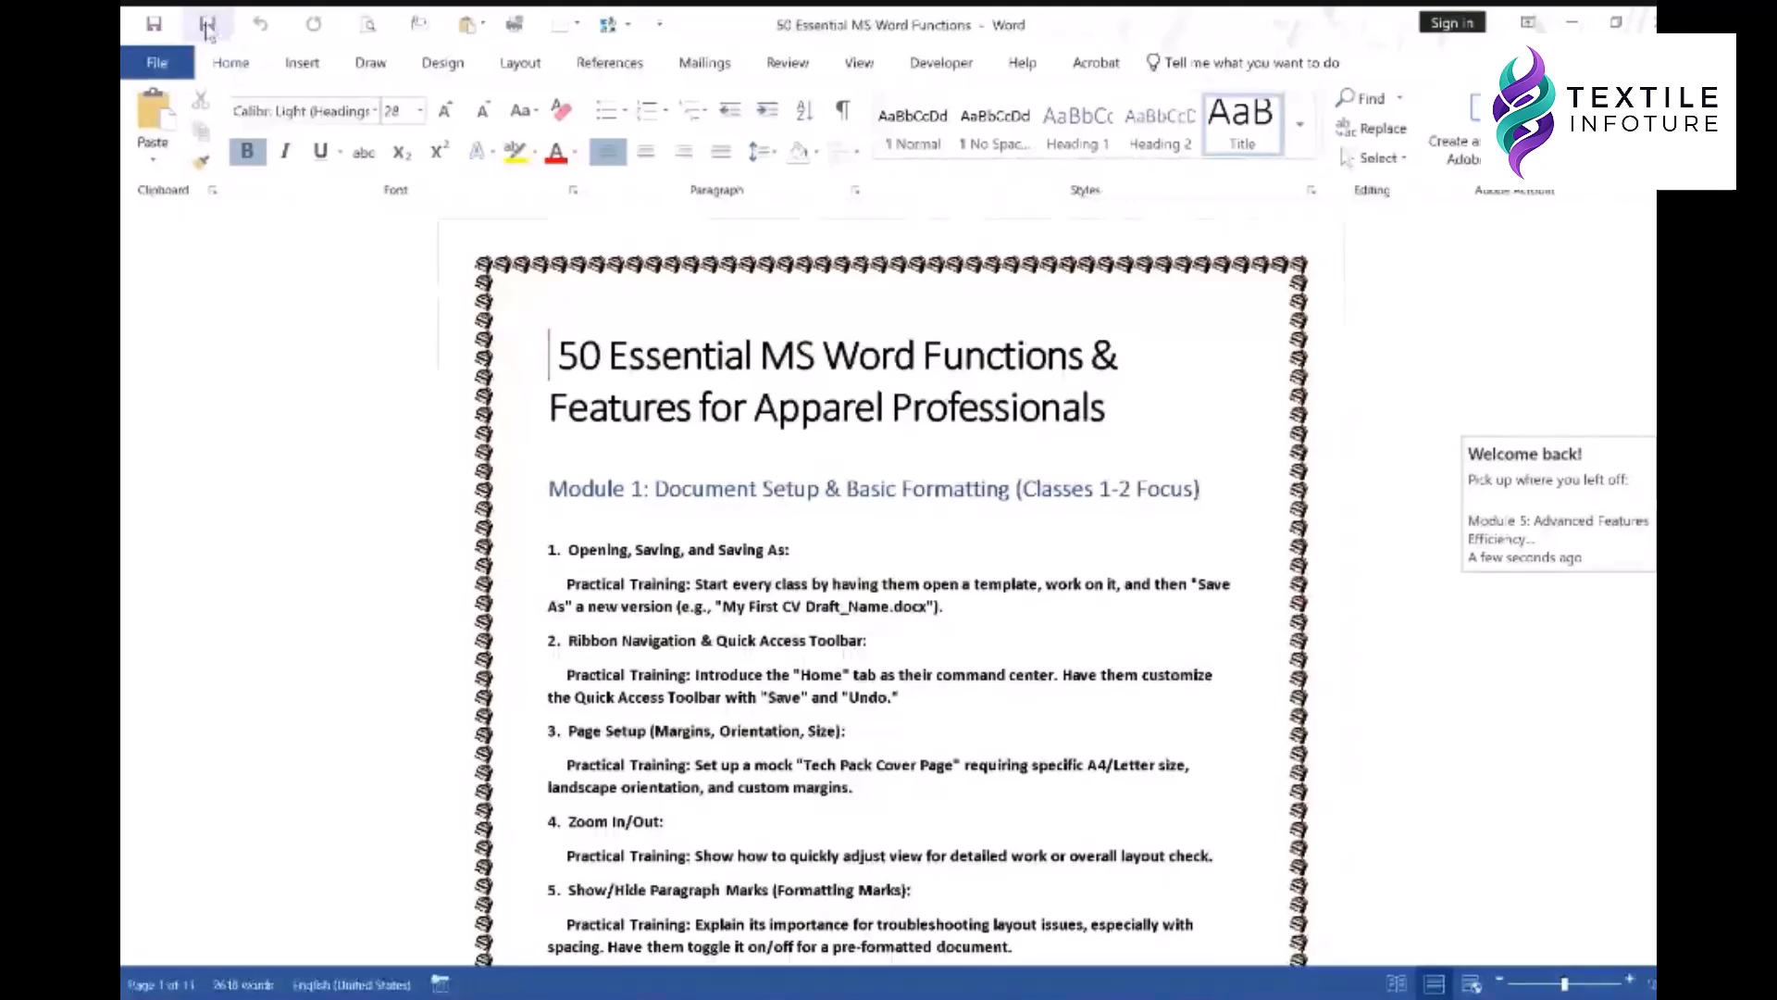
key("F12")
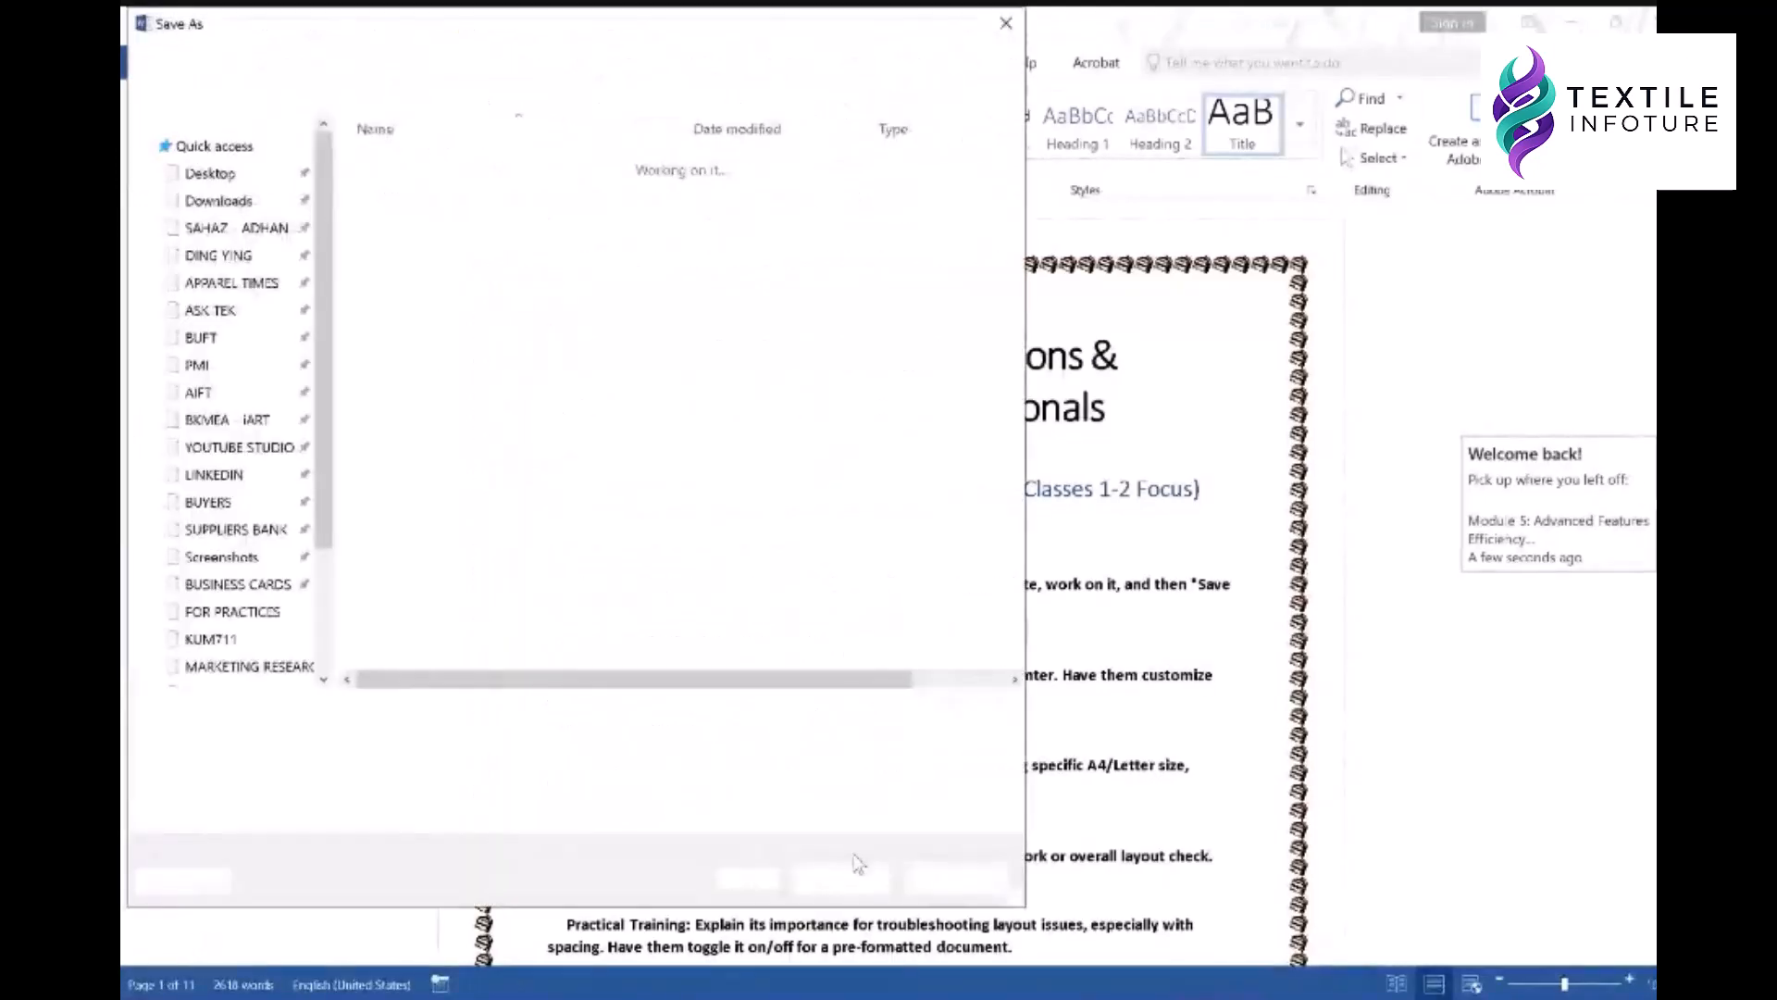
left_click(764, 879)
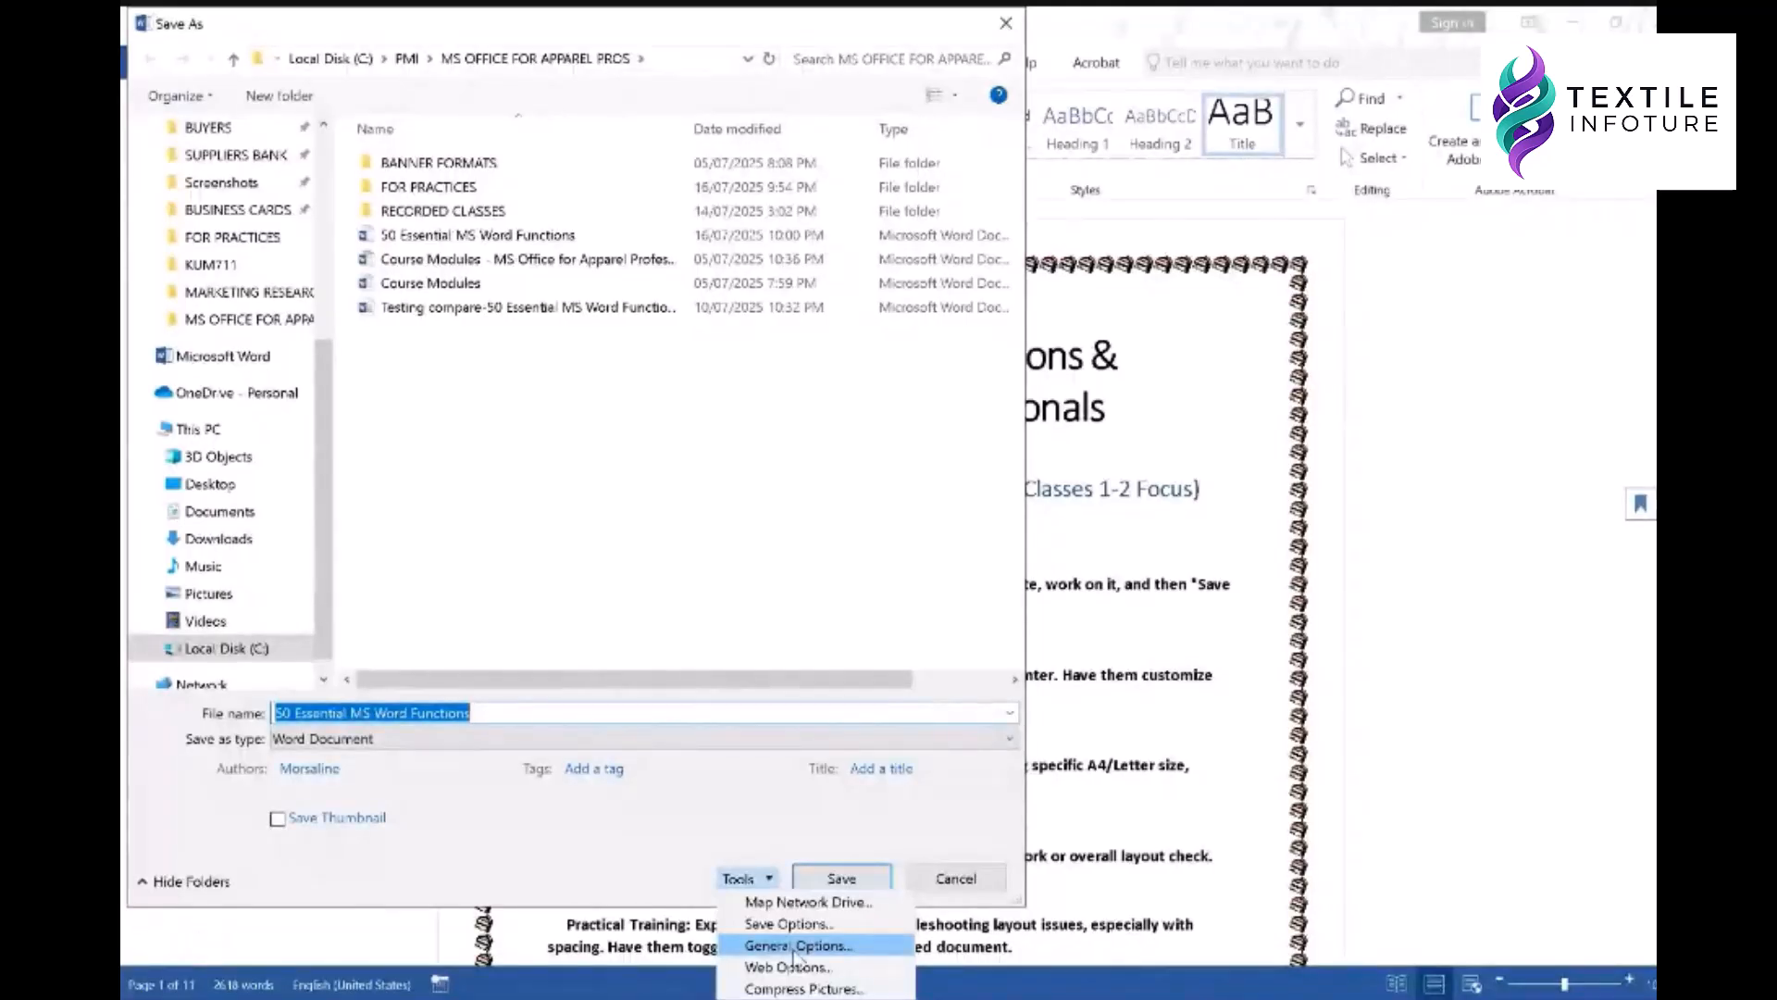
left_click(802, 988)
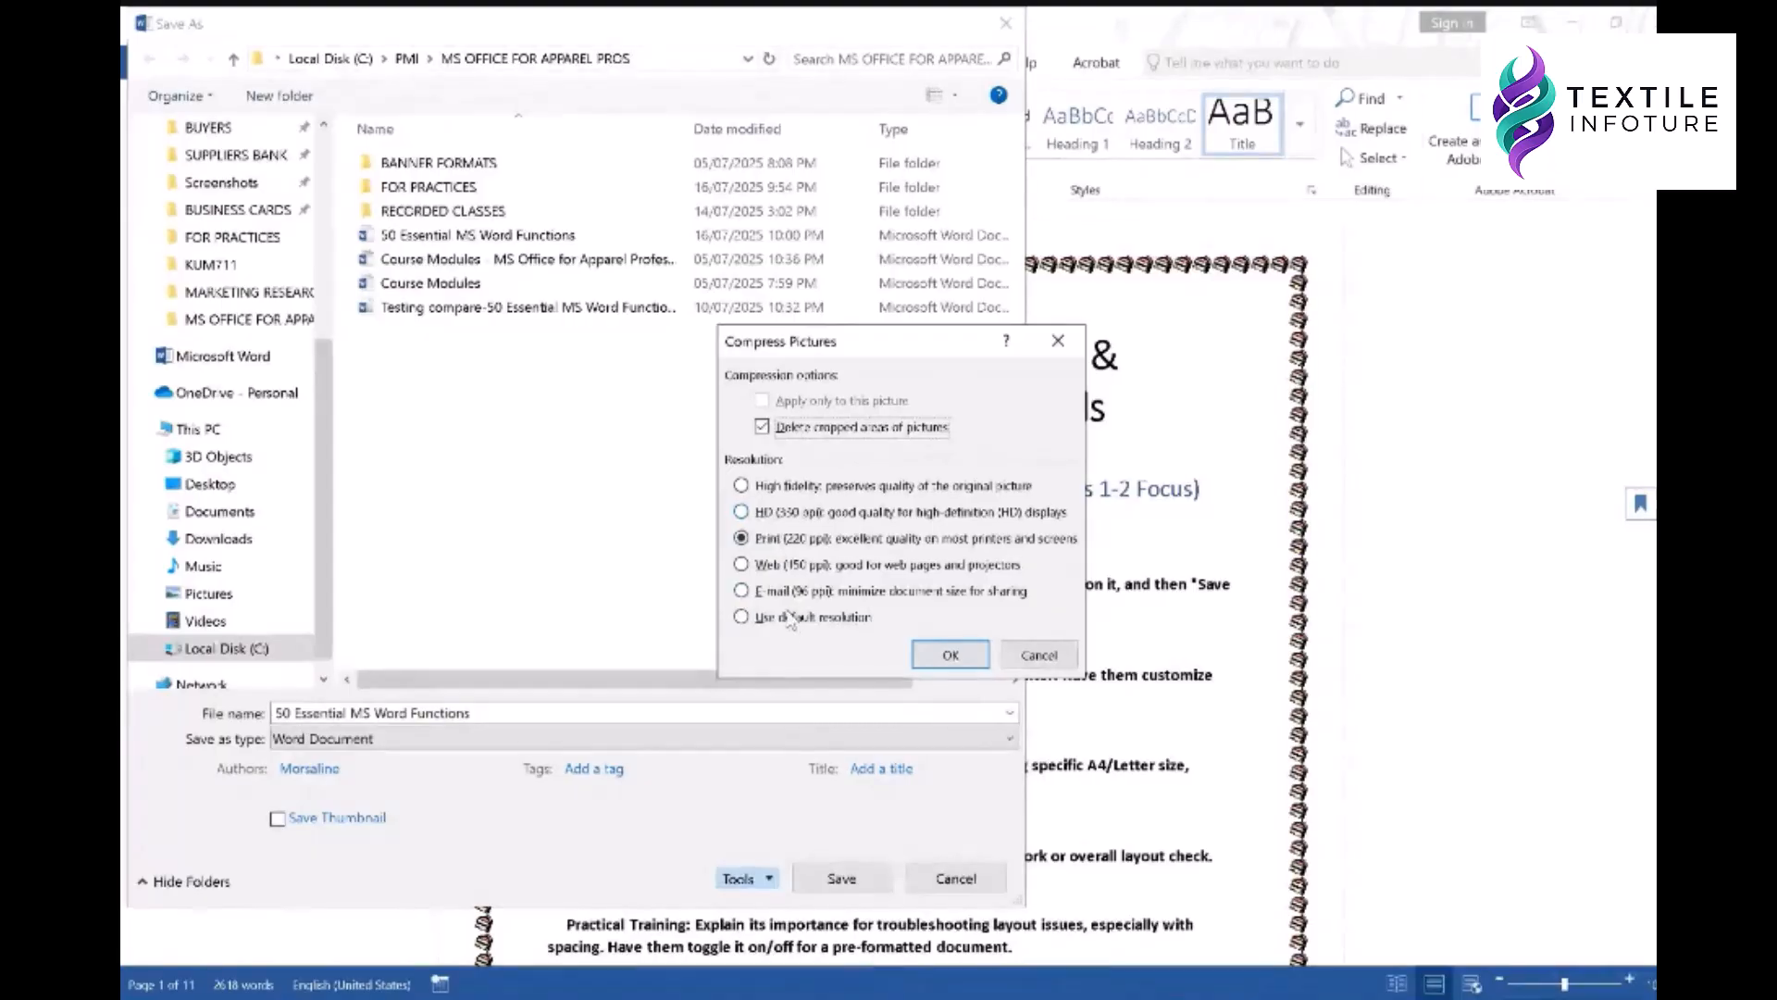
left_click(800, 594)
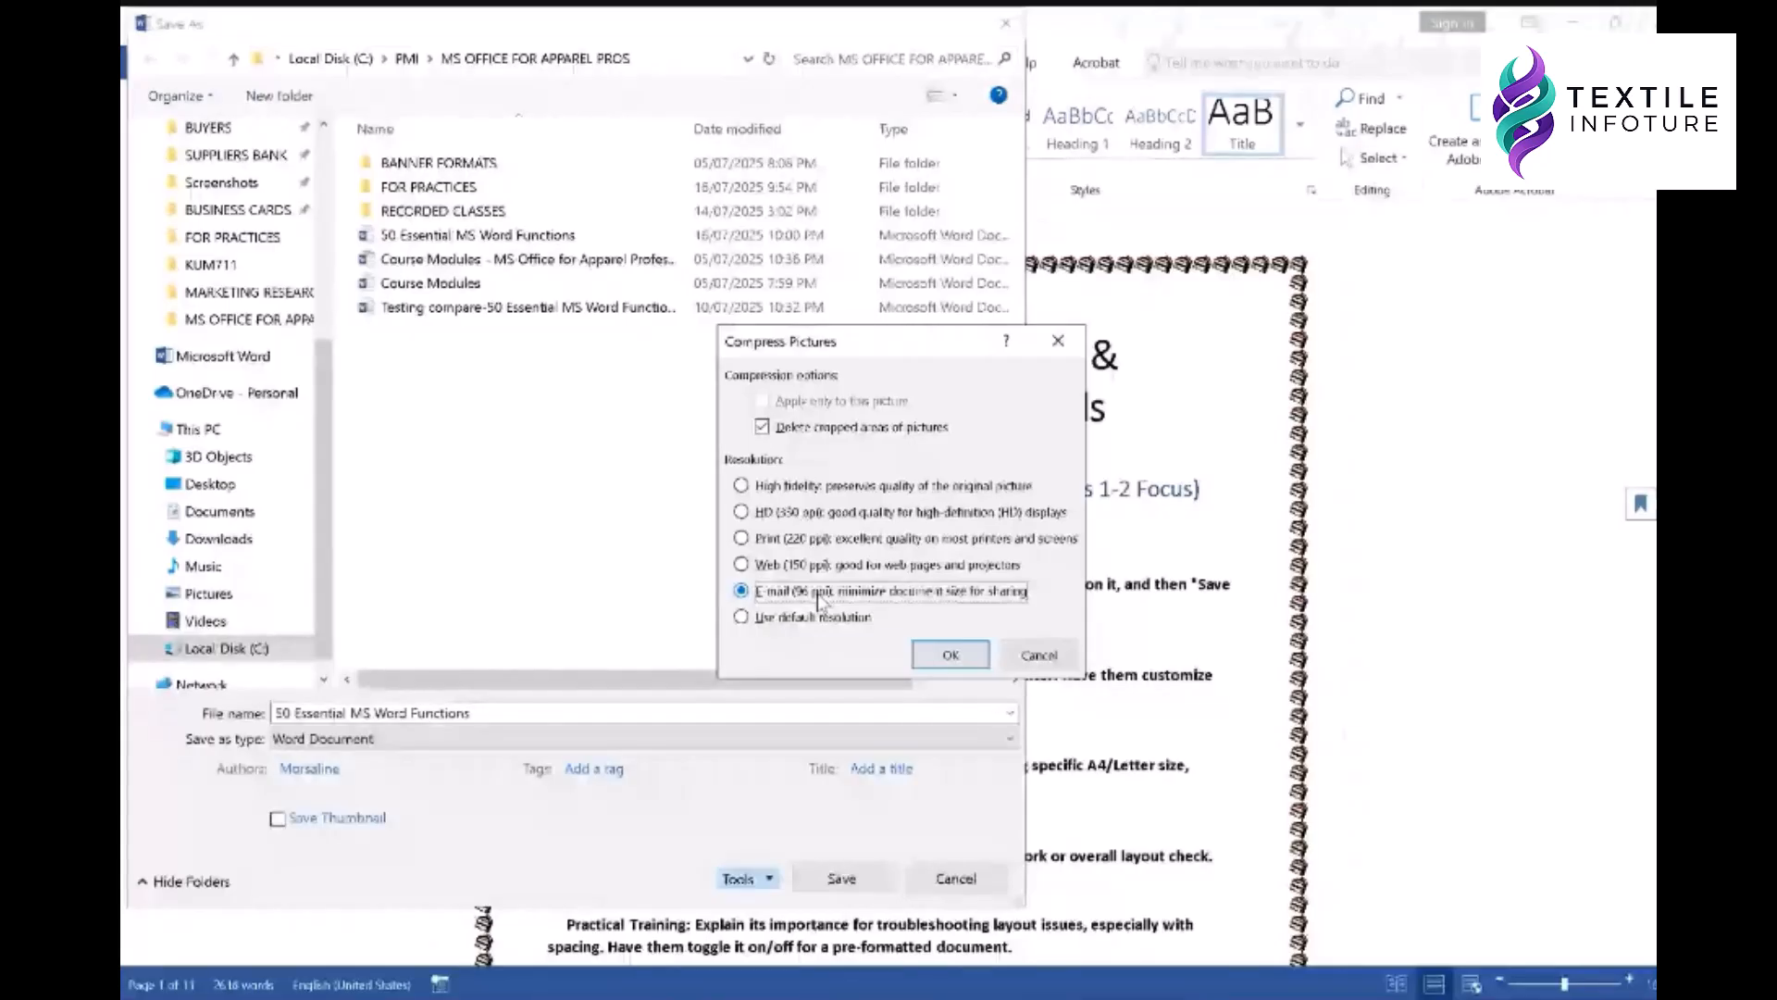
left_click(773, 512)
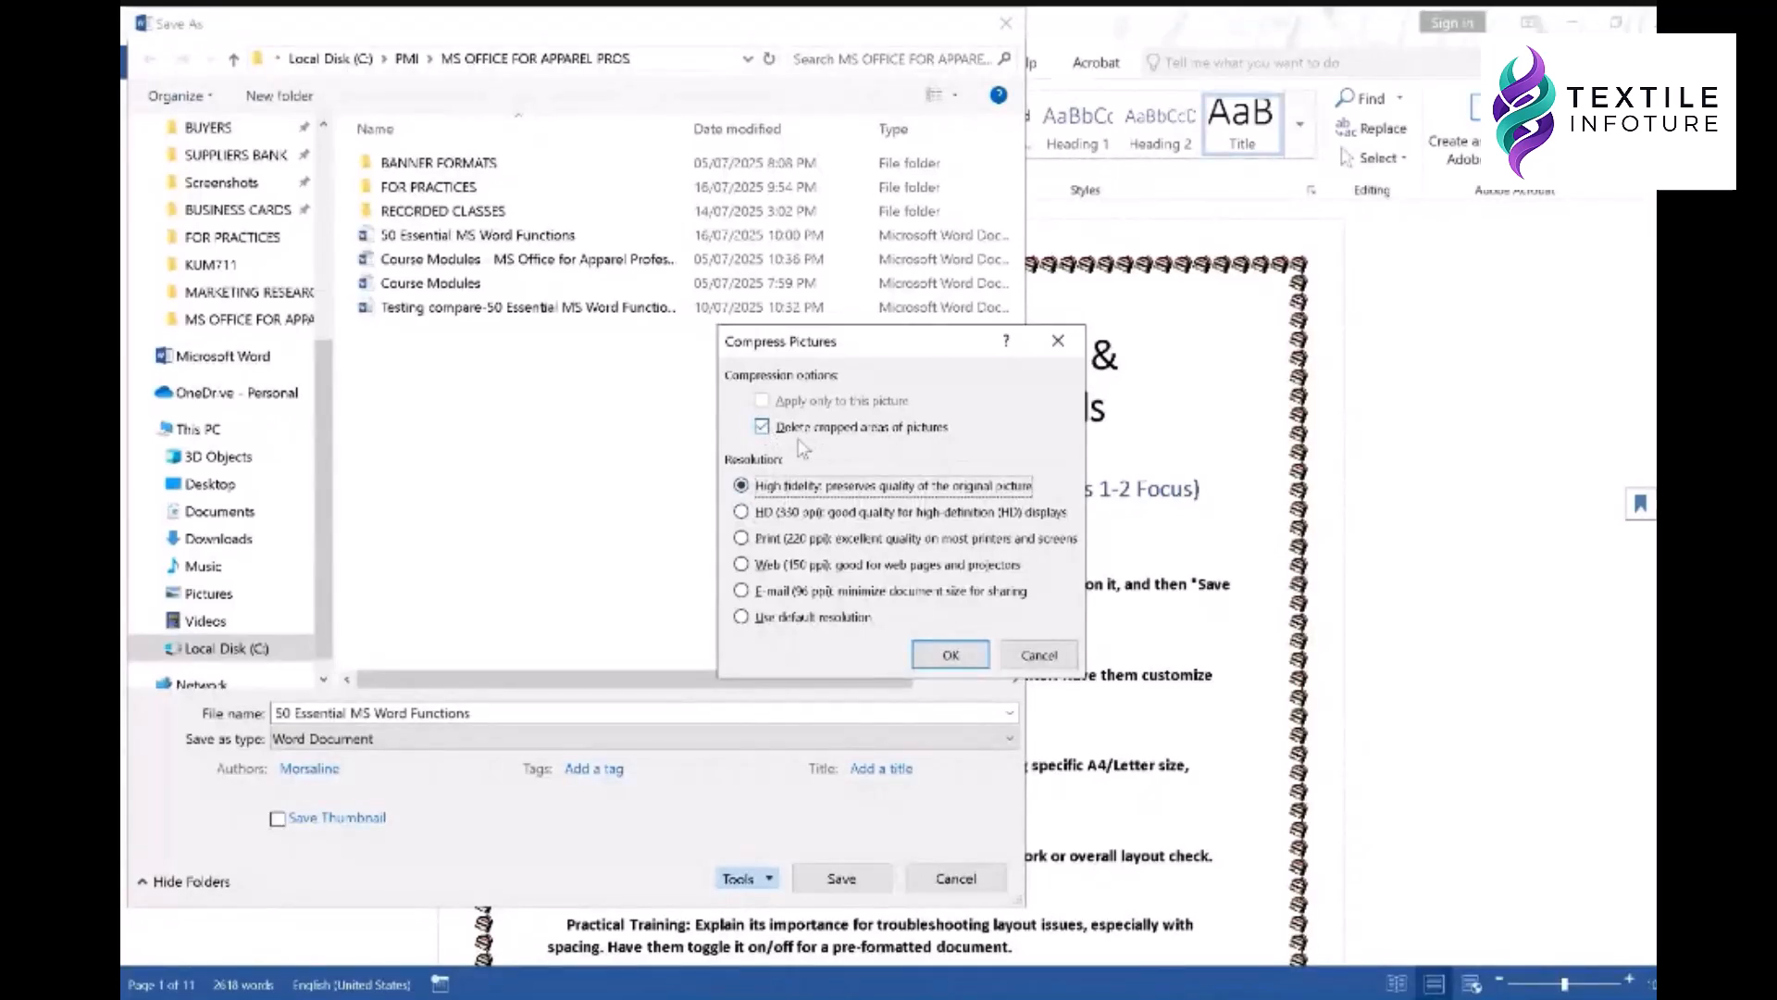
left_click(748, 566)
left_click(757, 593)
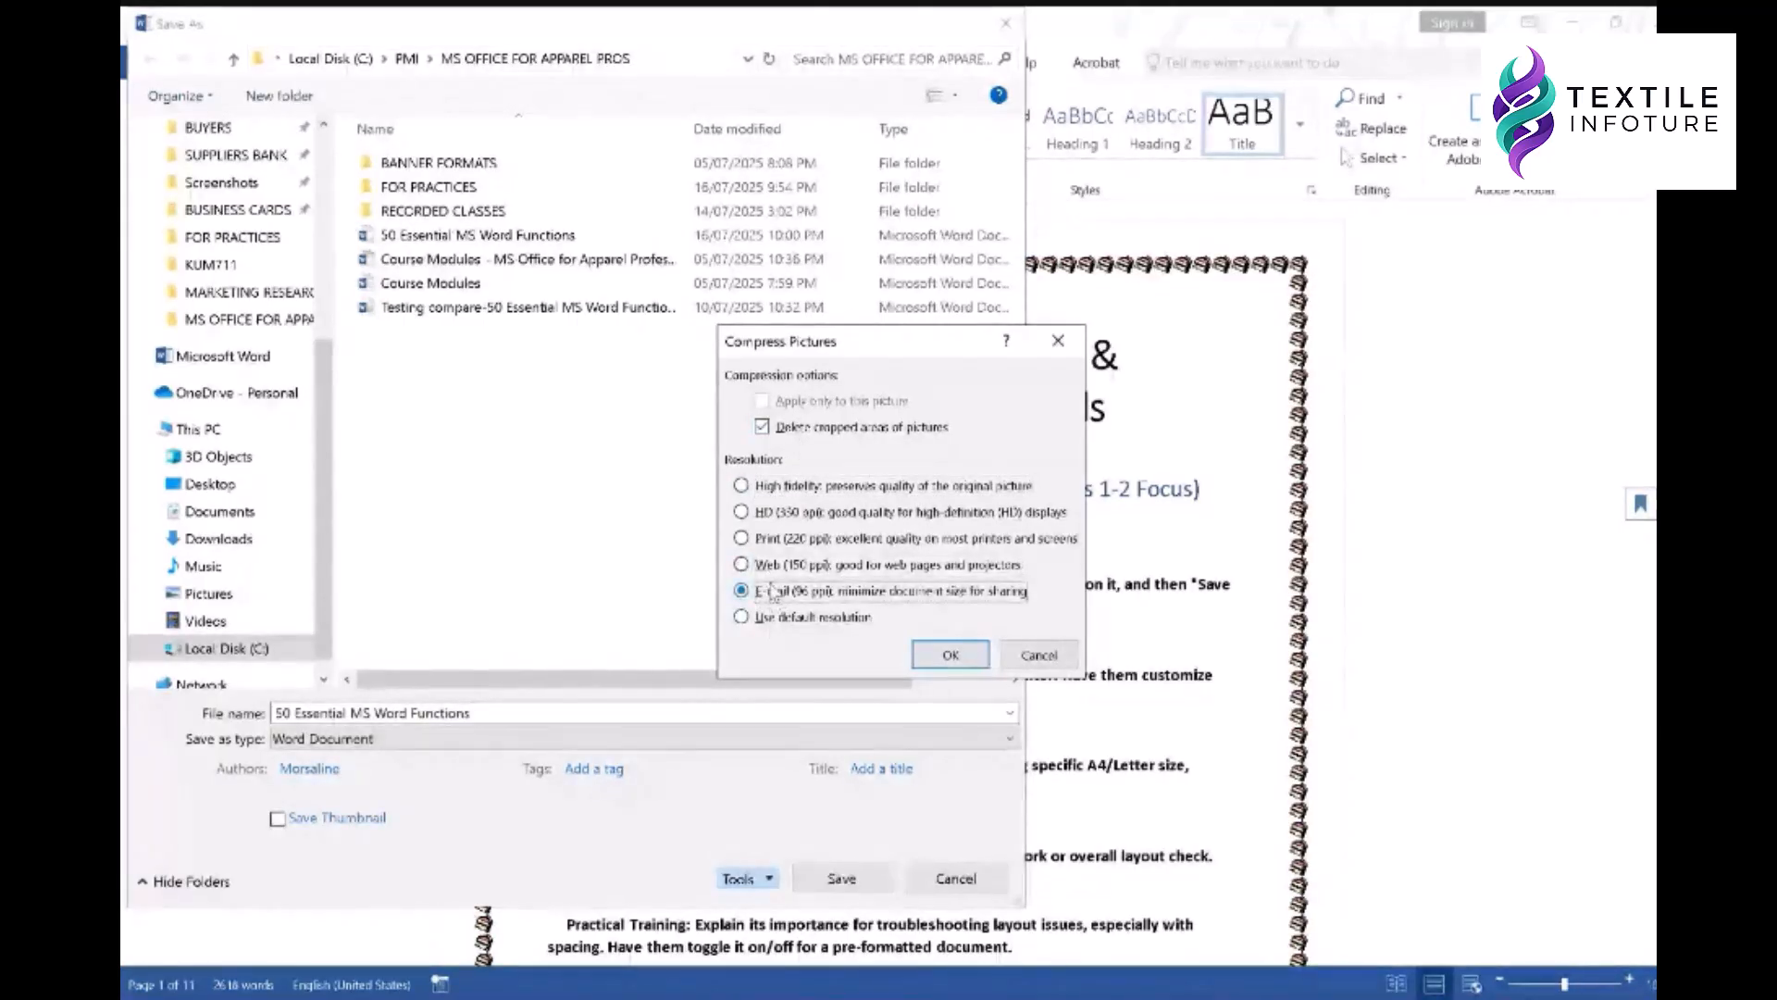
left_click(795, 567)
left_click(797, 545)
left_click(933, 655)
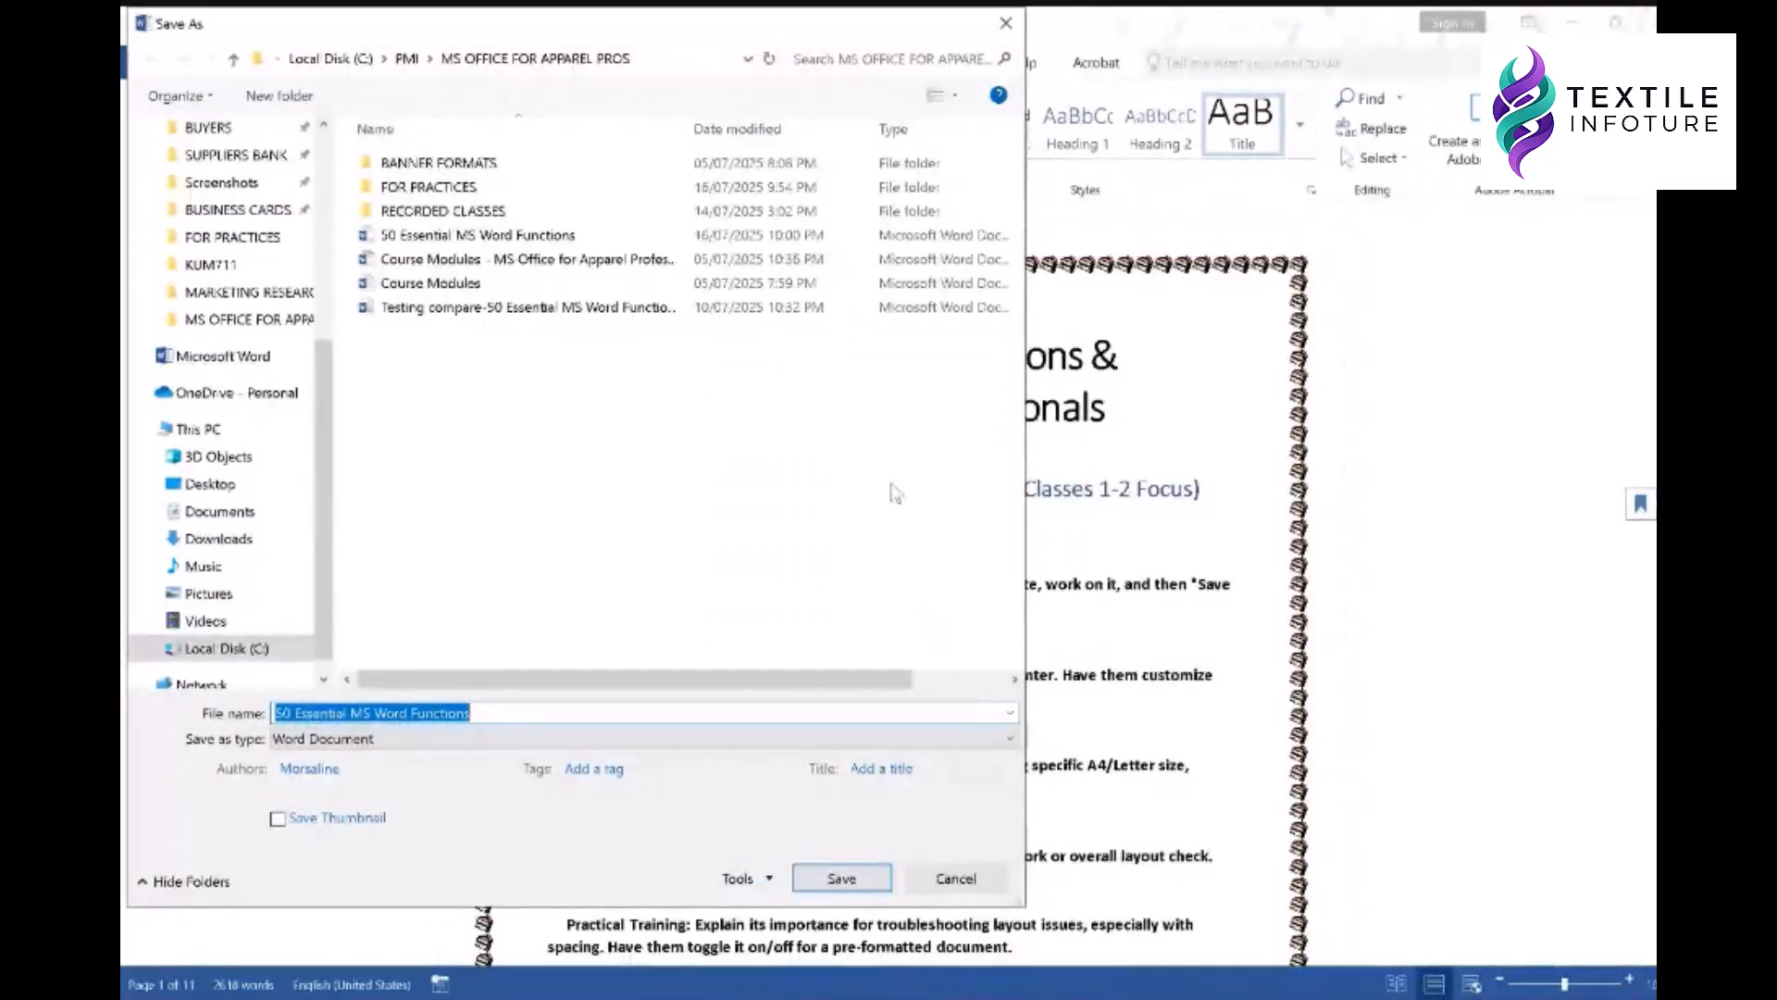
left_click(954, 879)
scroll(936, 621, "down", 2)
scroll(935, 621, "up", 1)
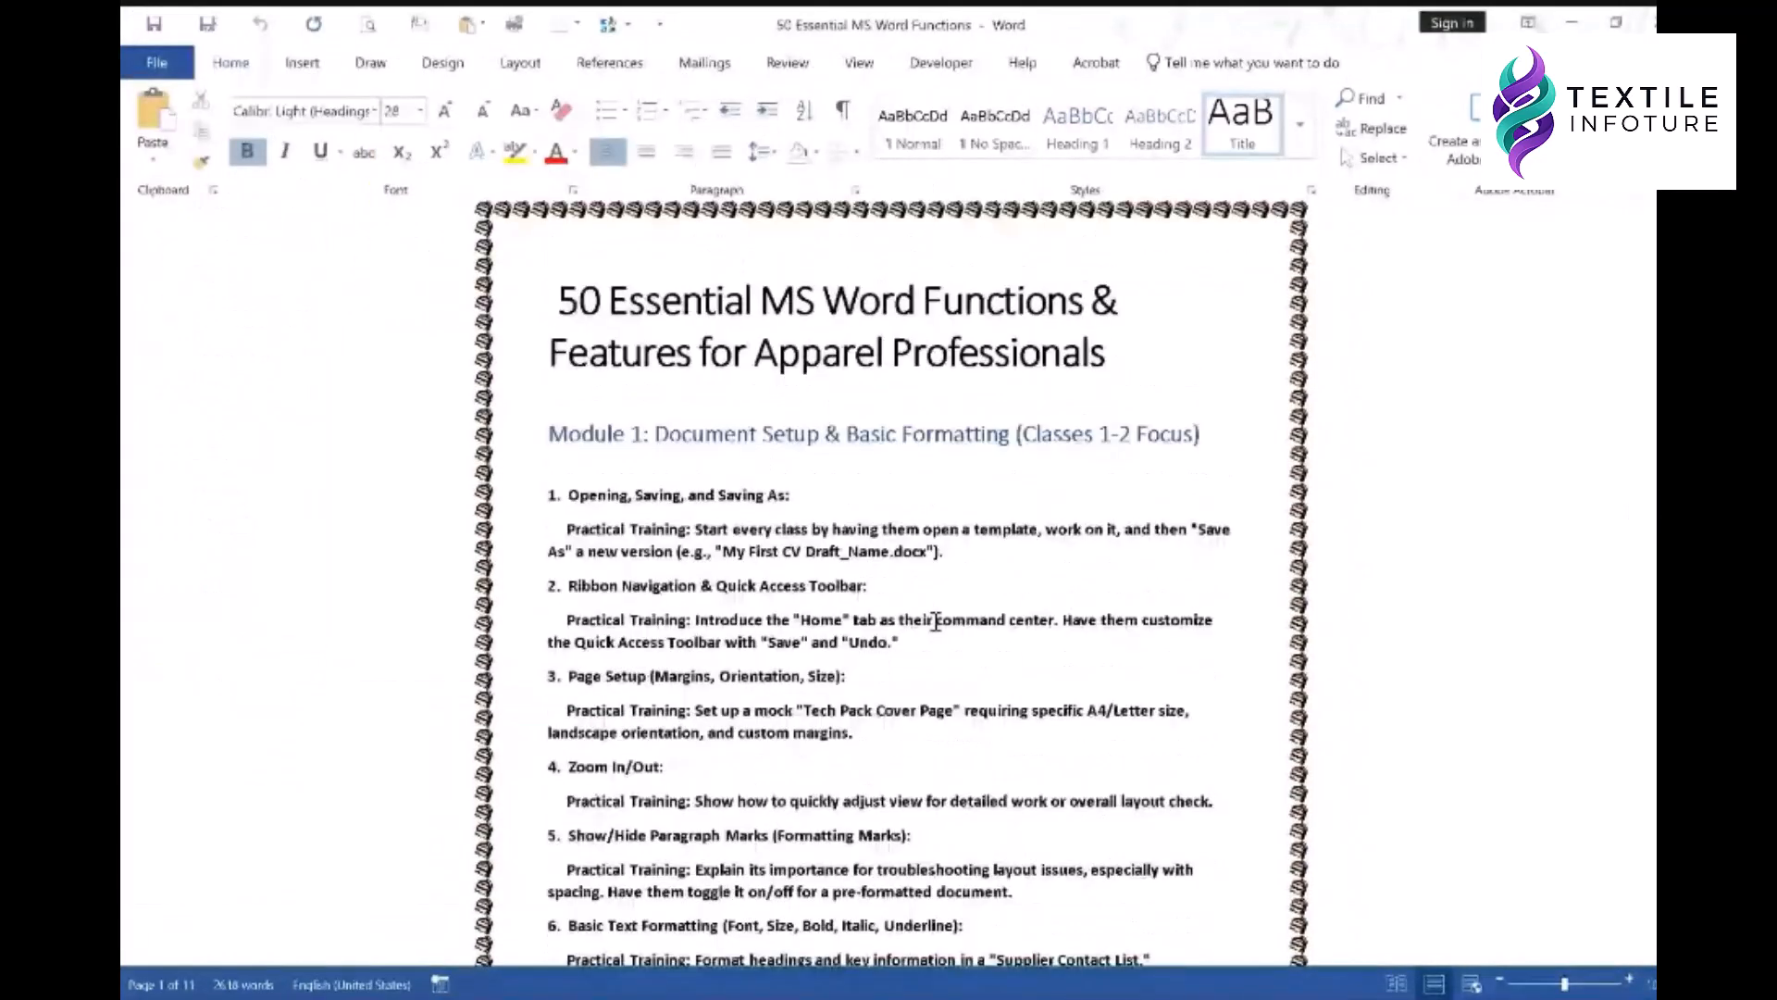
scroll(936, 621, "up", 1)
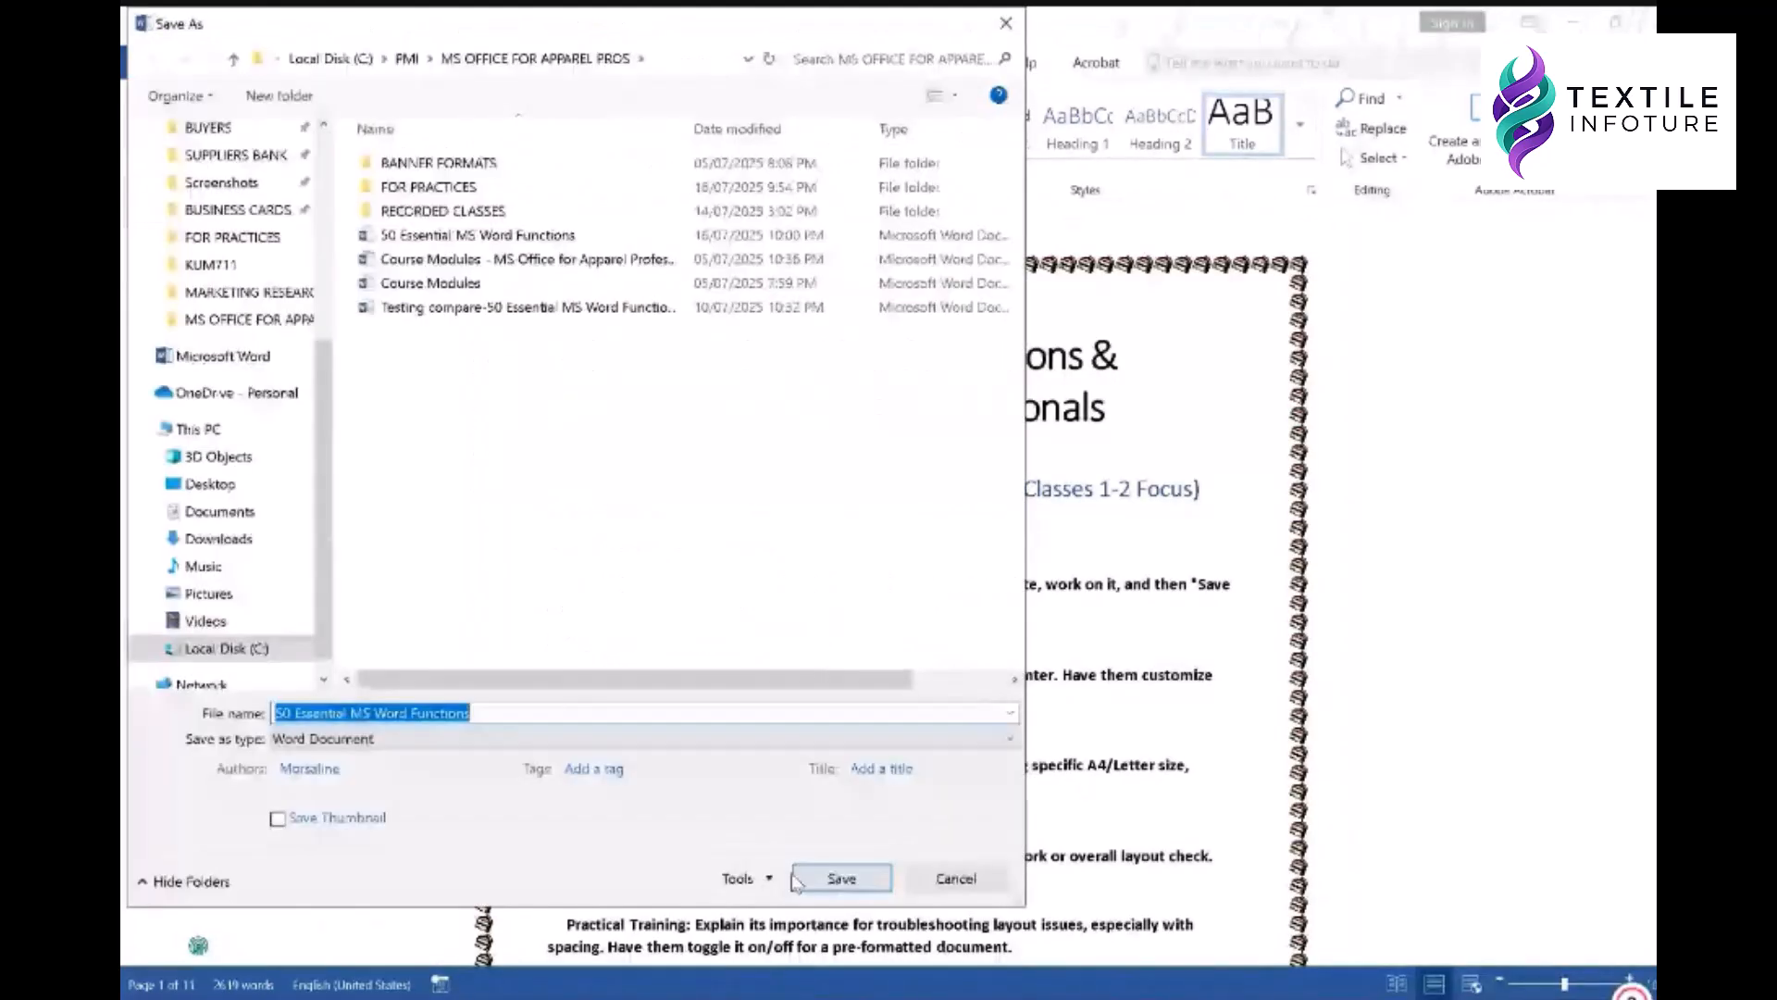
left_click(752, 879)
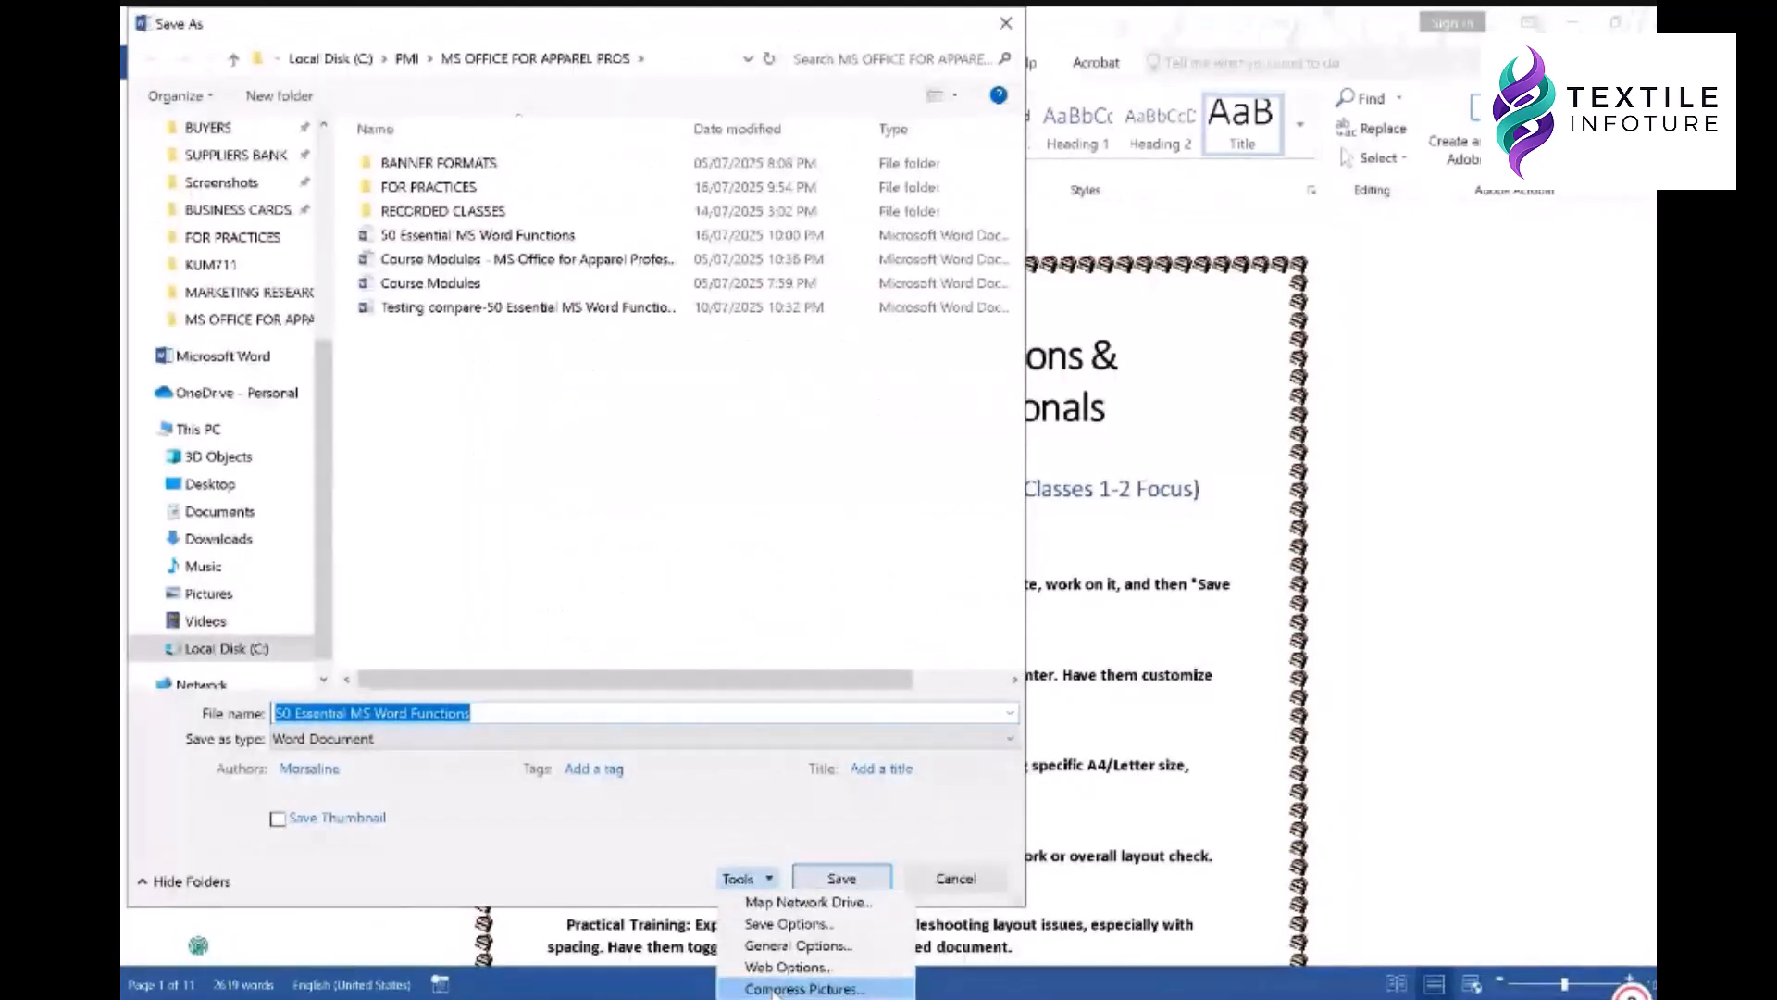
left_click(776, 989)
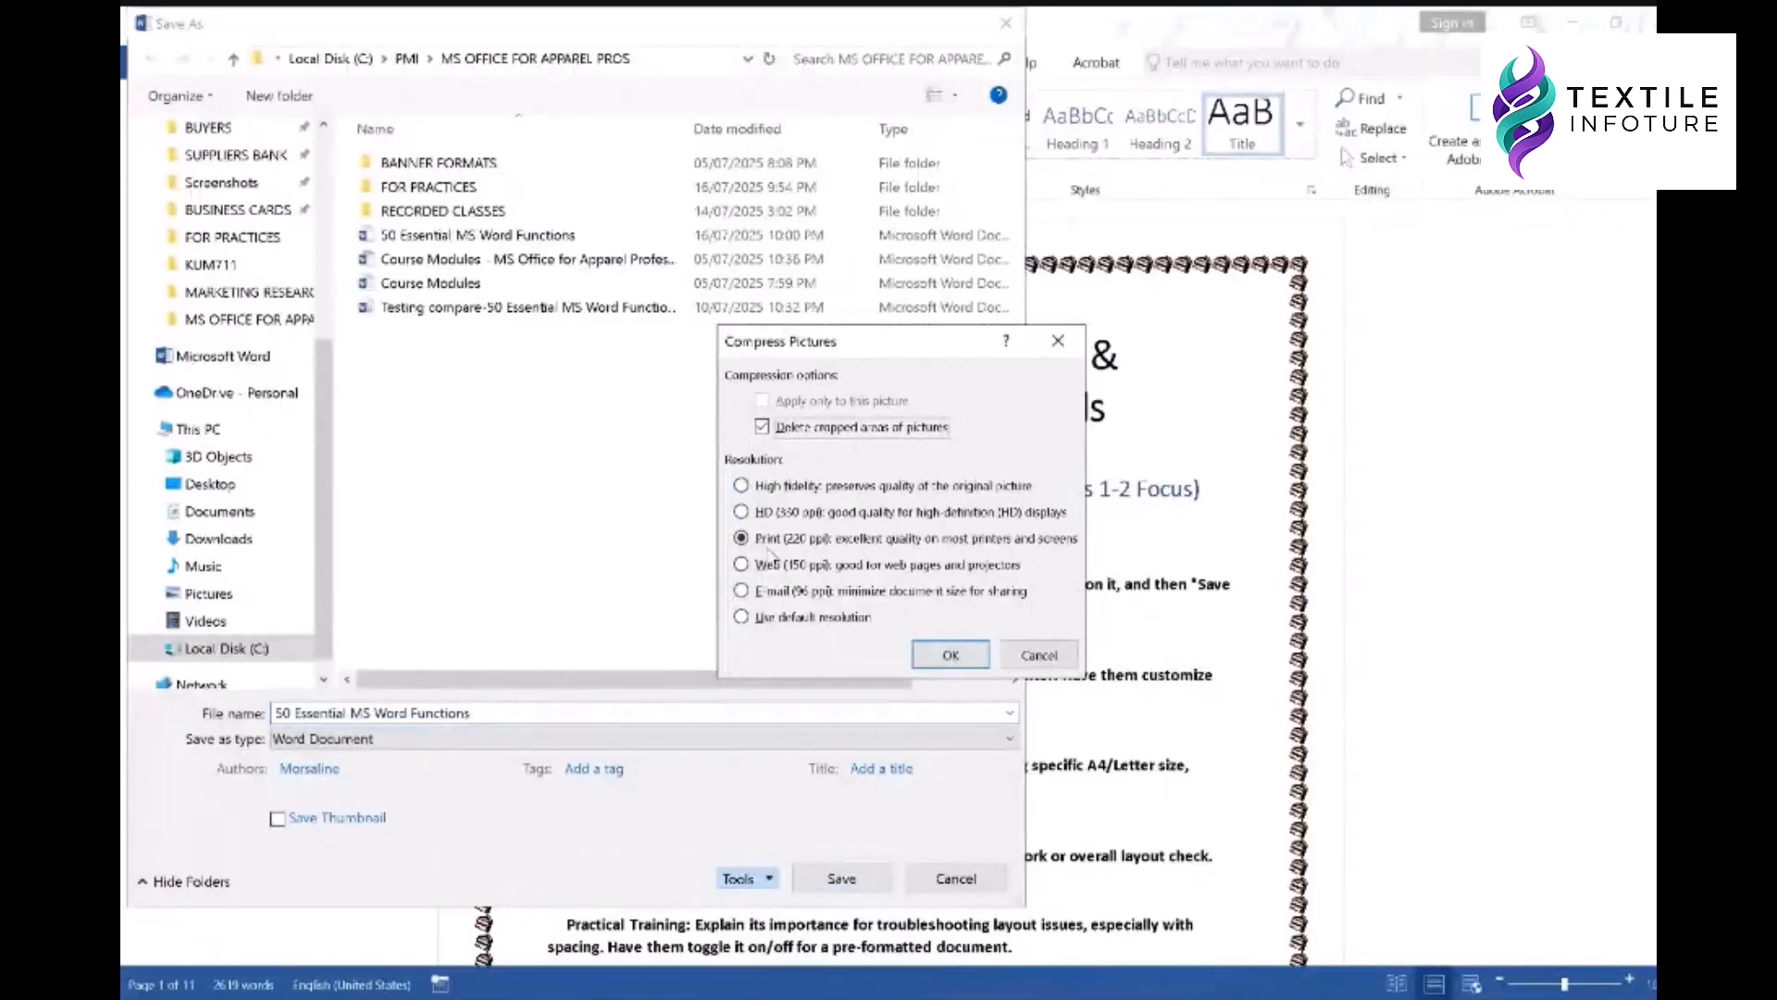
left_click(783, 593)
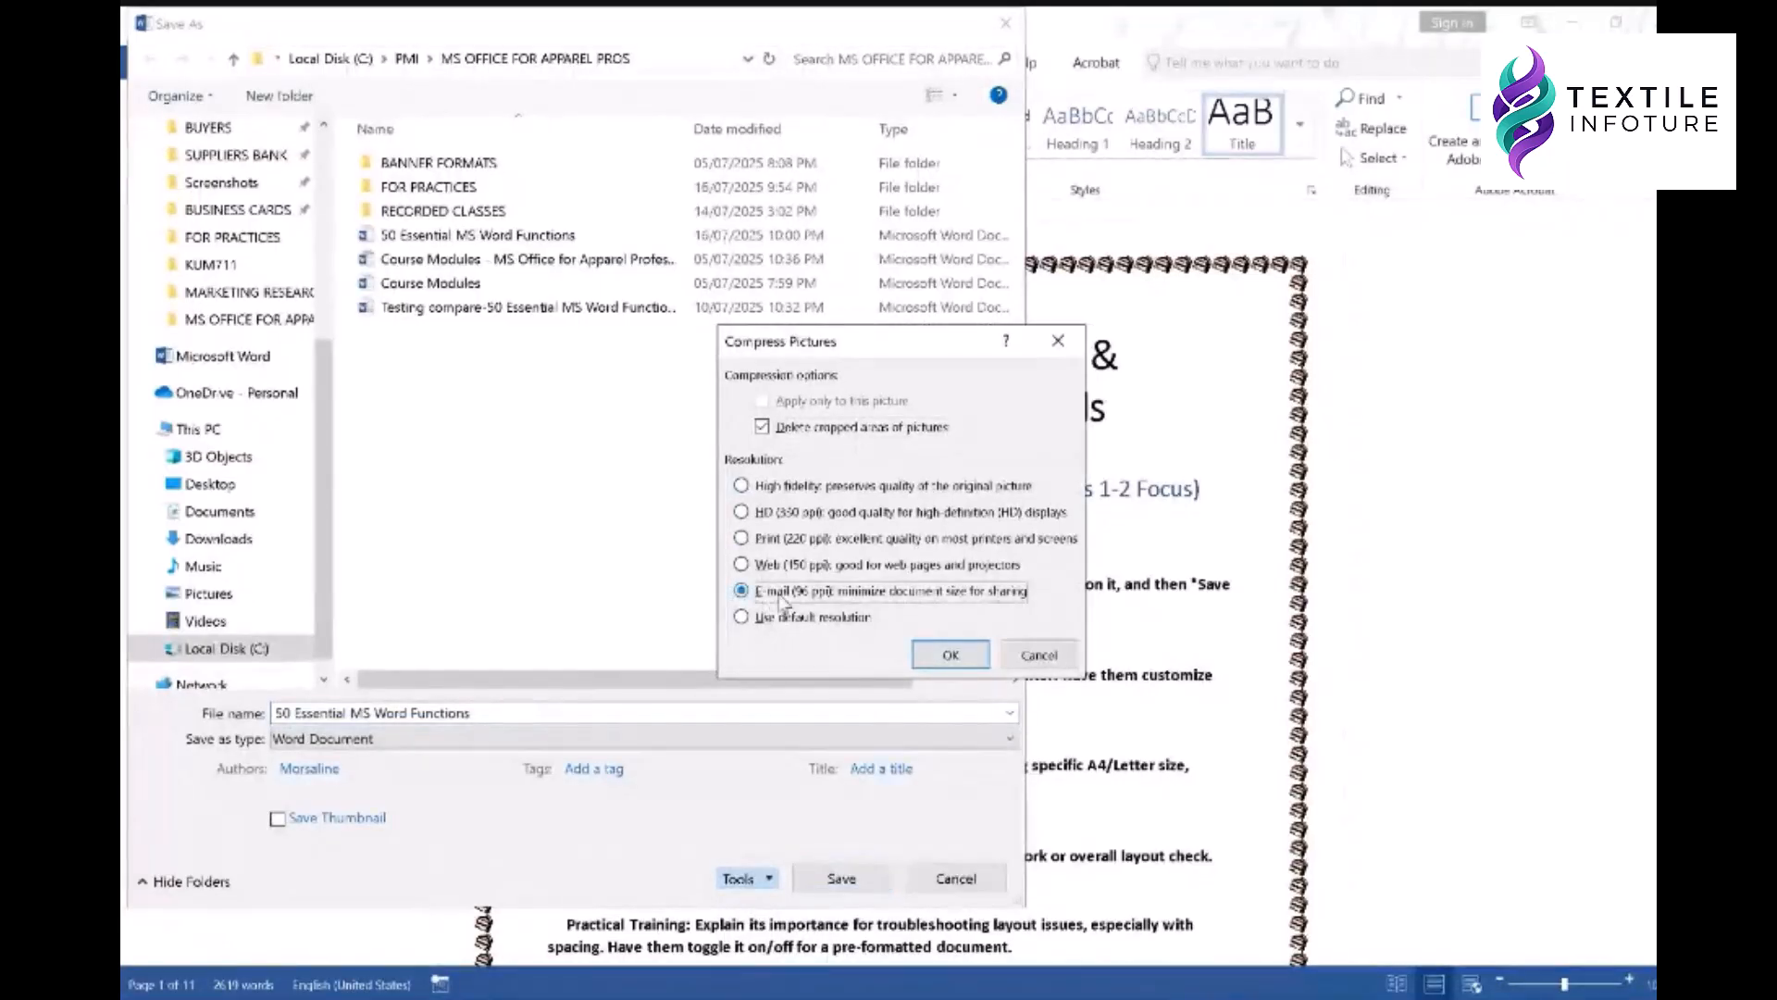
left_click(782, 542)
left_click(776, 515)
left_click(775, 488)
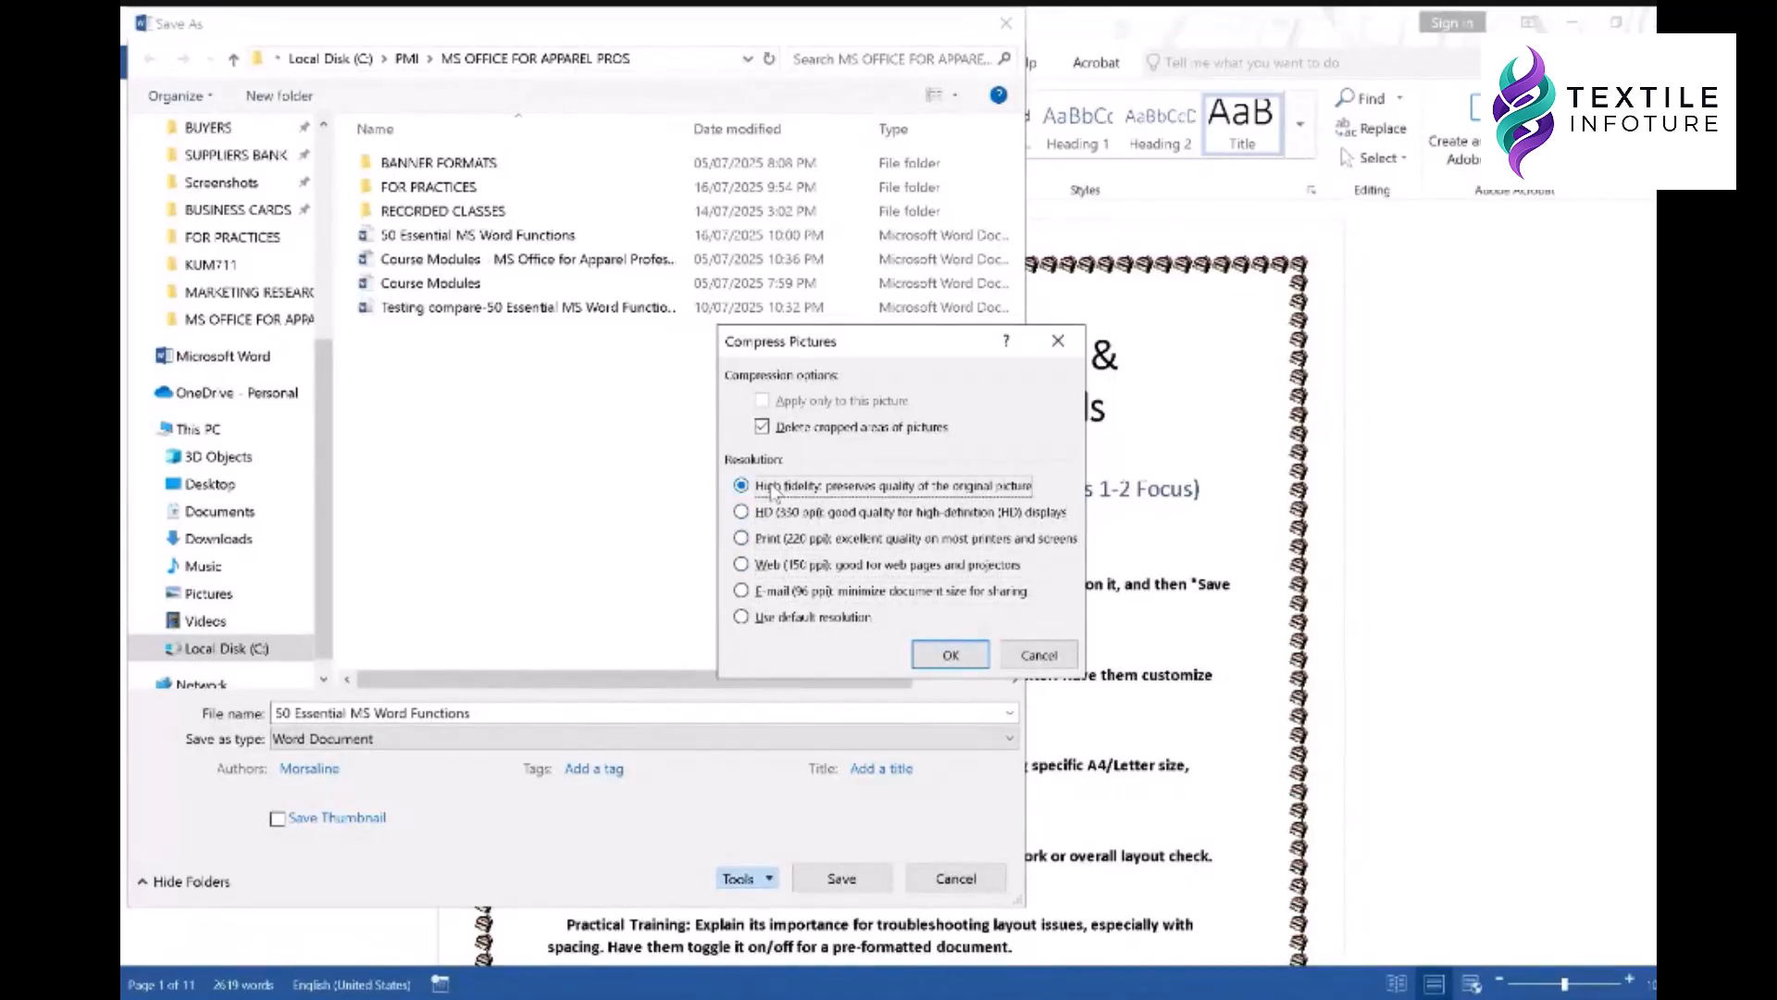
left_click(789, 593)
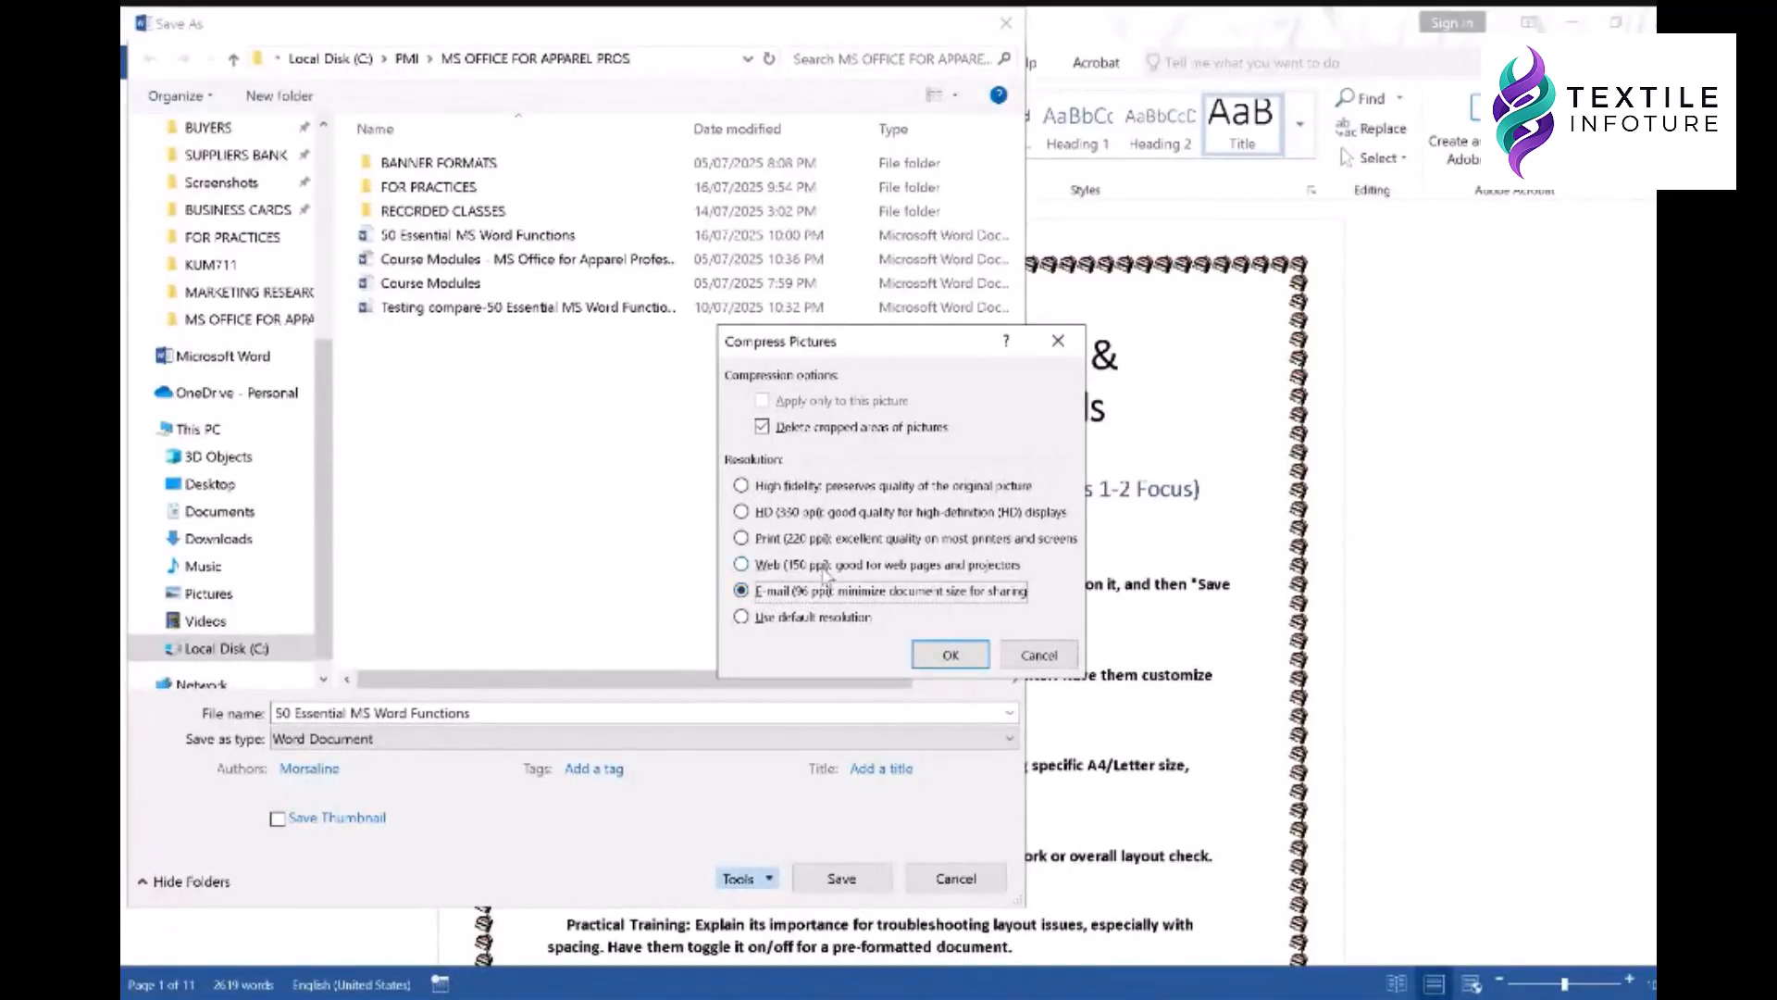
left_click(823, 565)
left_click(824, 539)
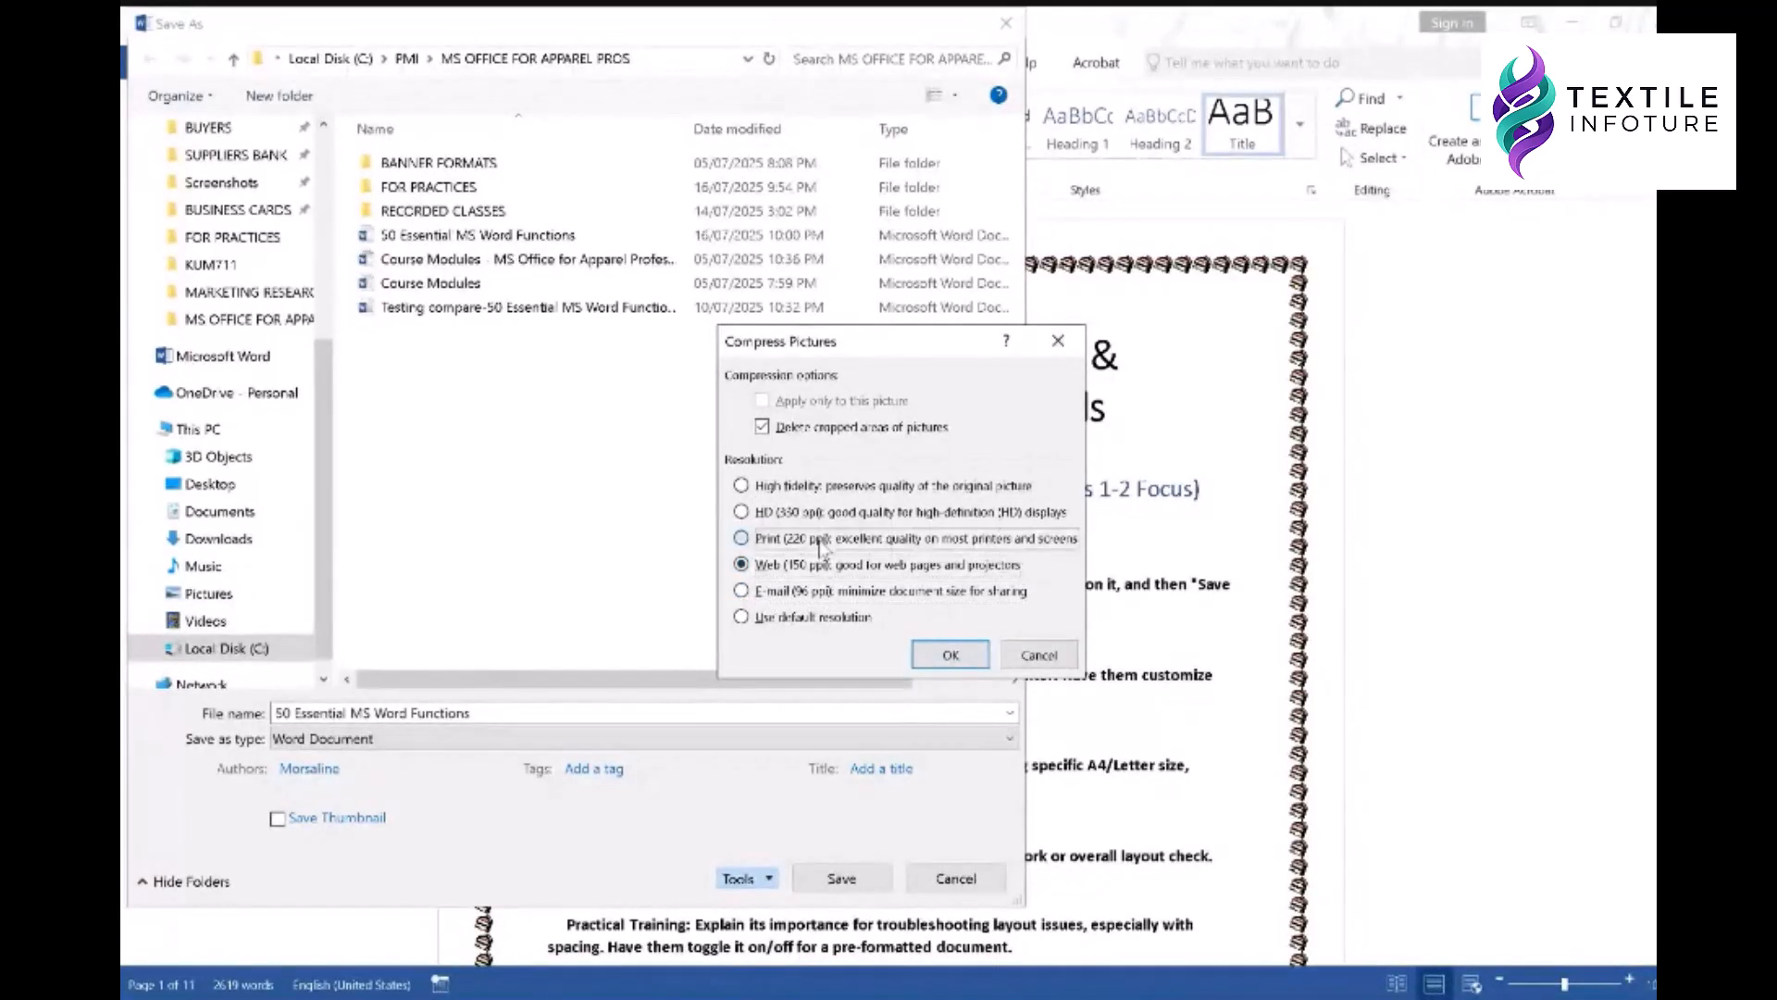
left_click(1038, 655)
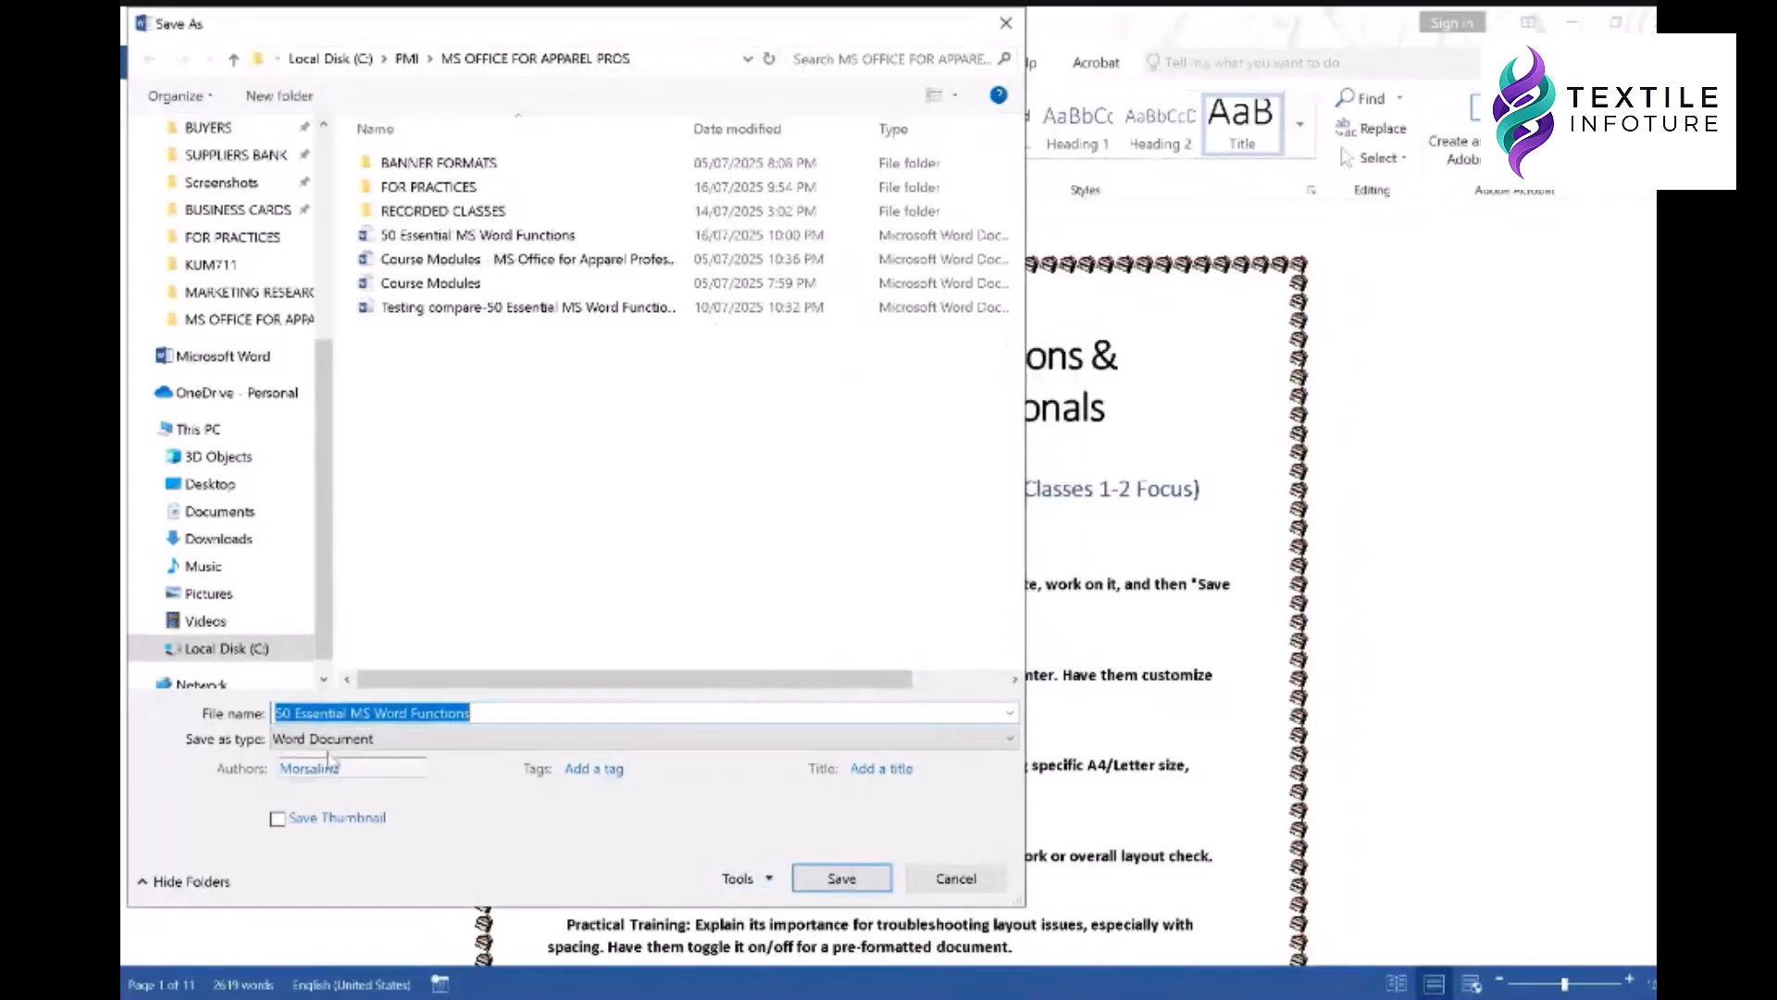
- Empty both password boxes in Save As General Options, then save the file unprotected
left_click(750, 878)
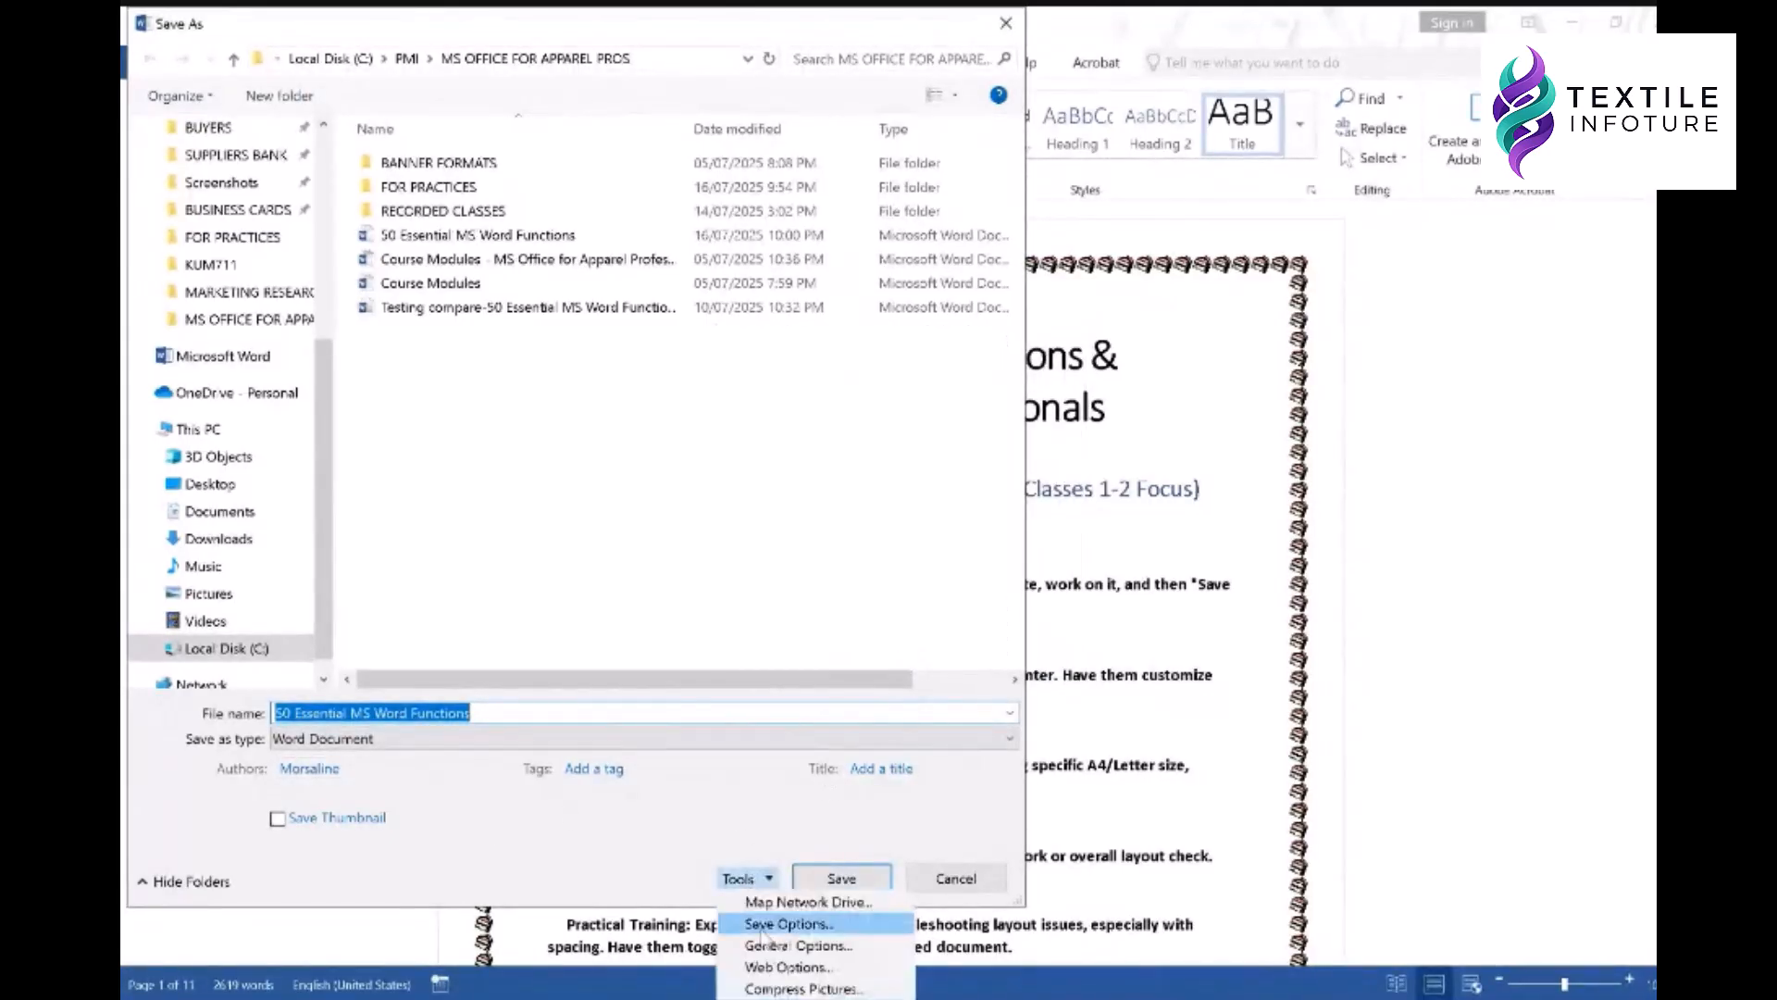
left_click(798, 946)
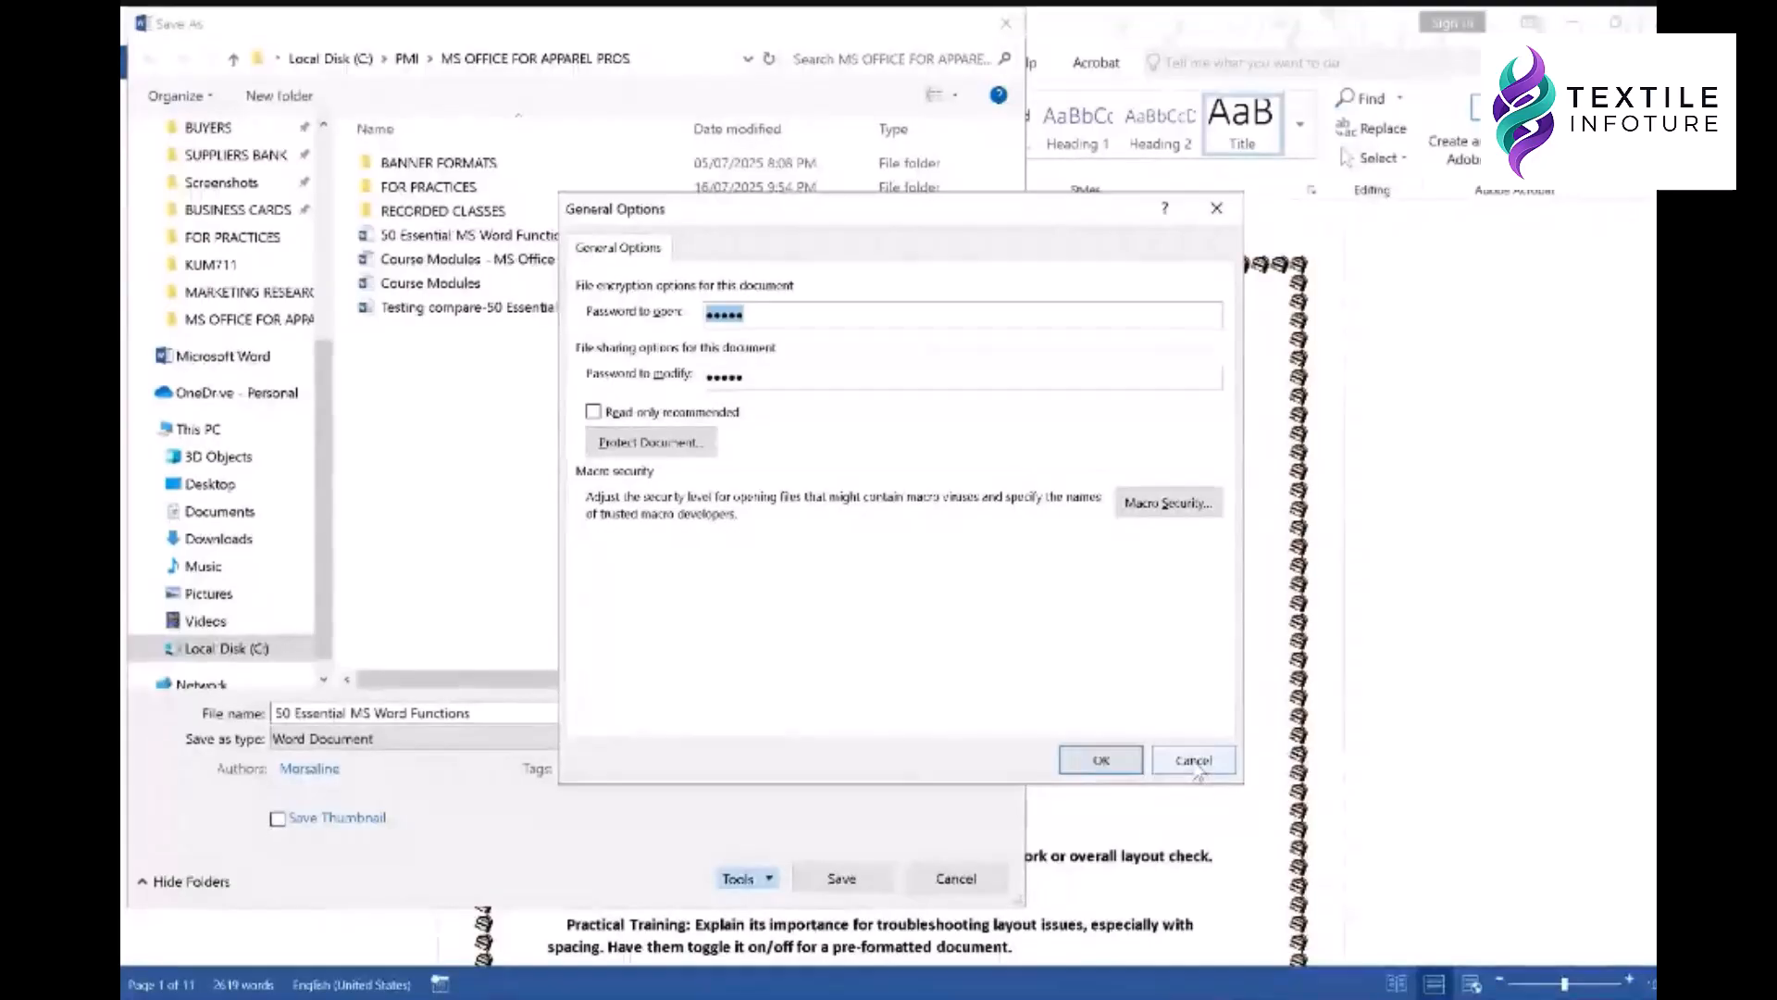
key("BackSpace")
double_click(757, 375)
key("BackSpace")
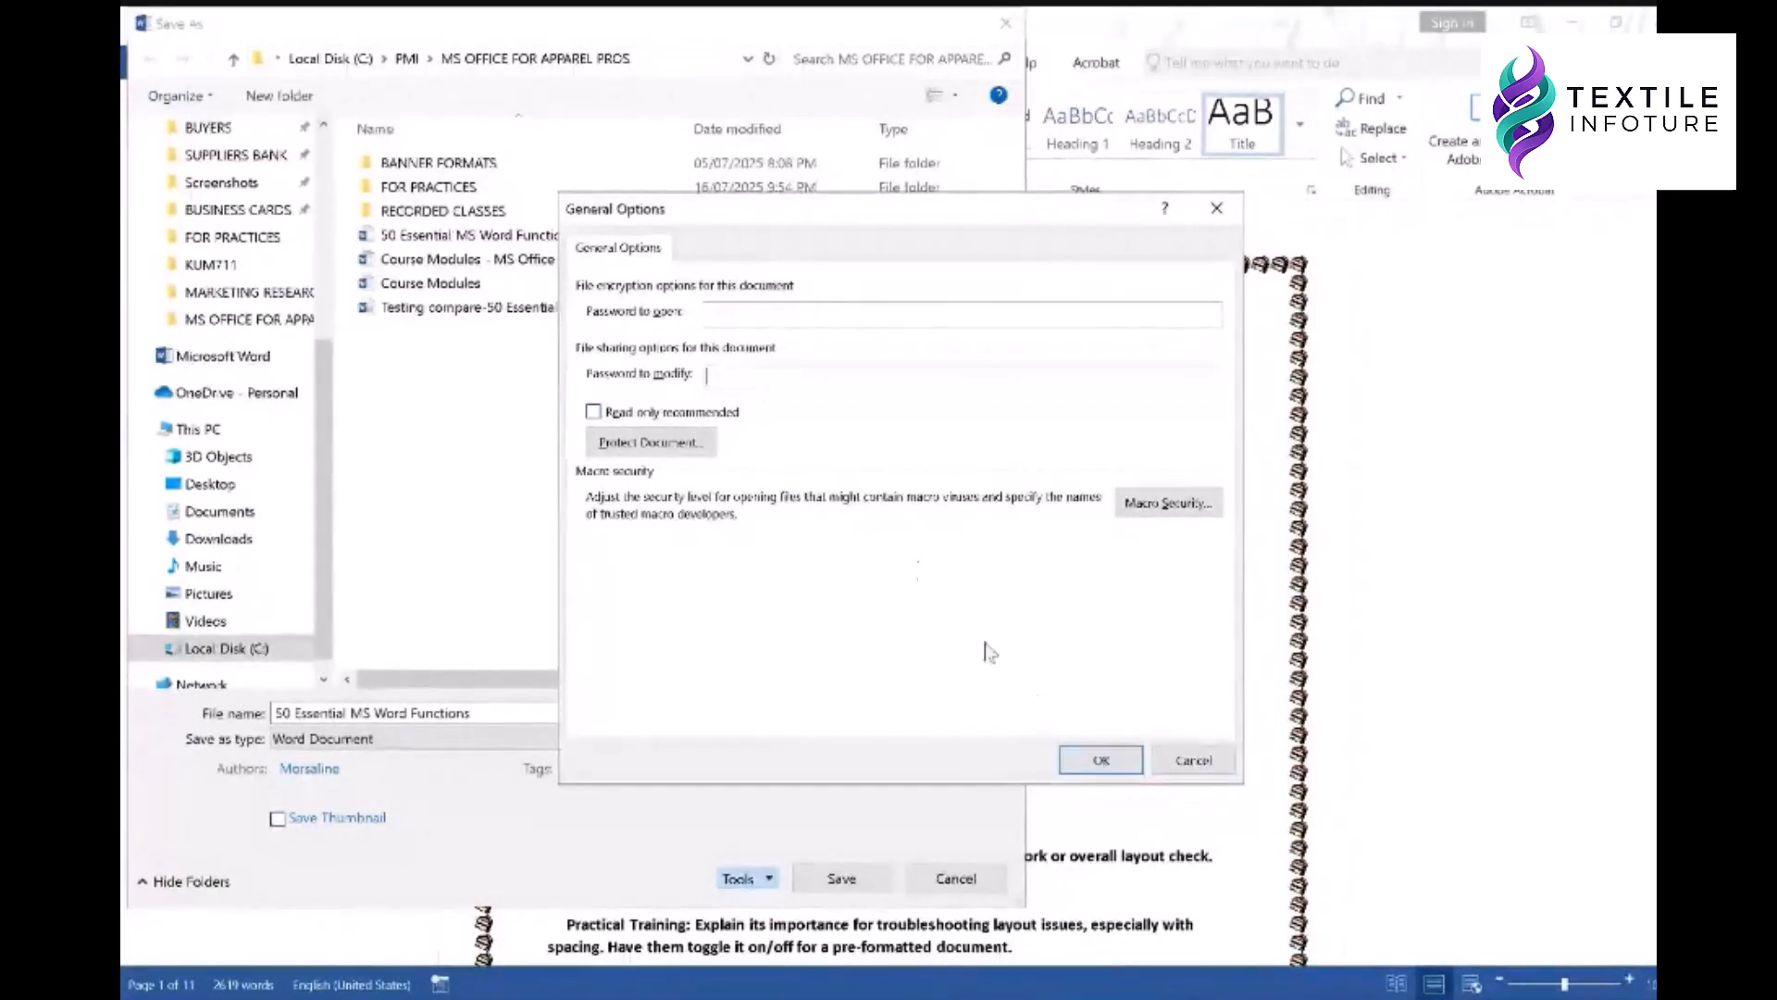
left_click(1089, 764)
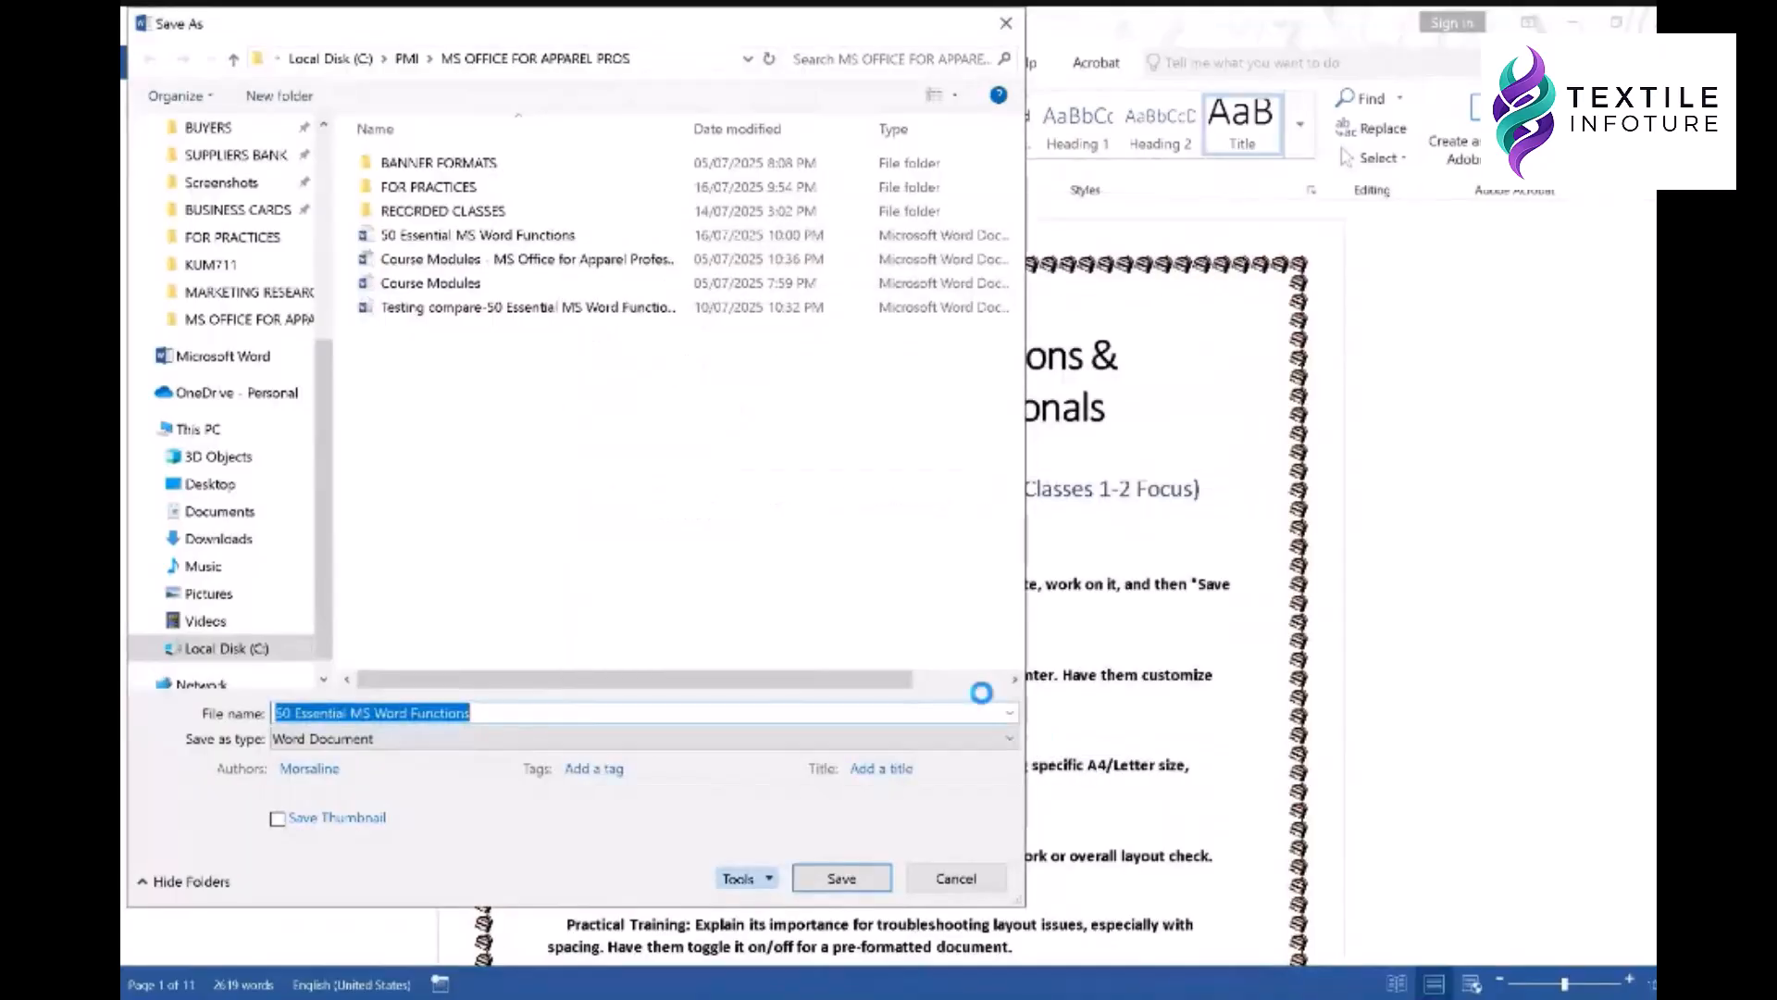
left_click(835, 875)
left_click(893, 675)
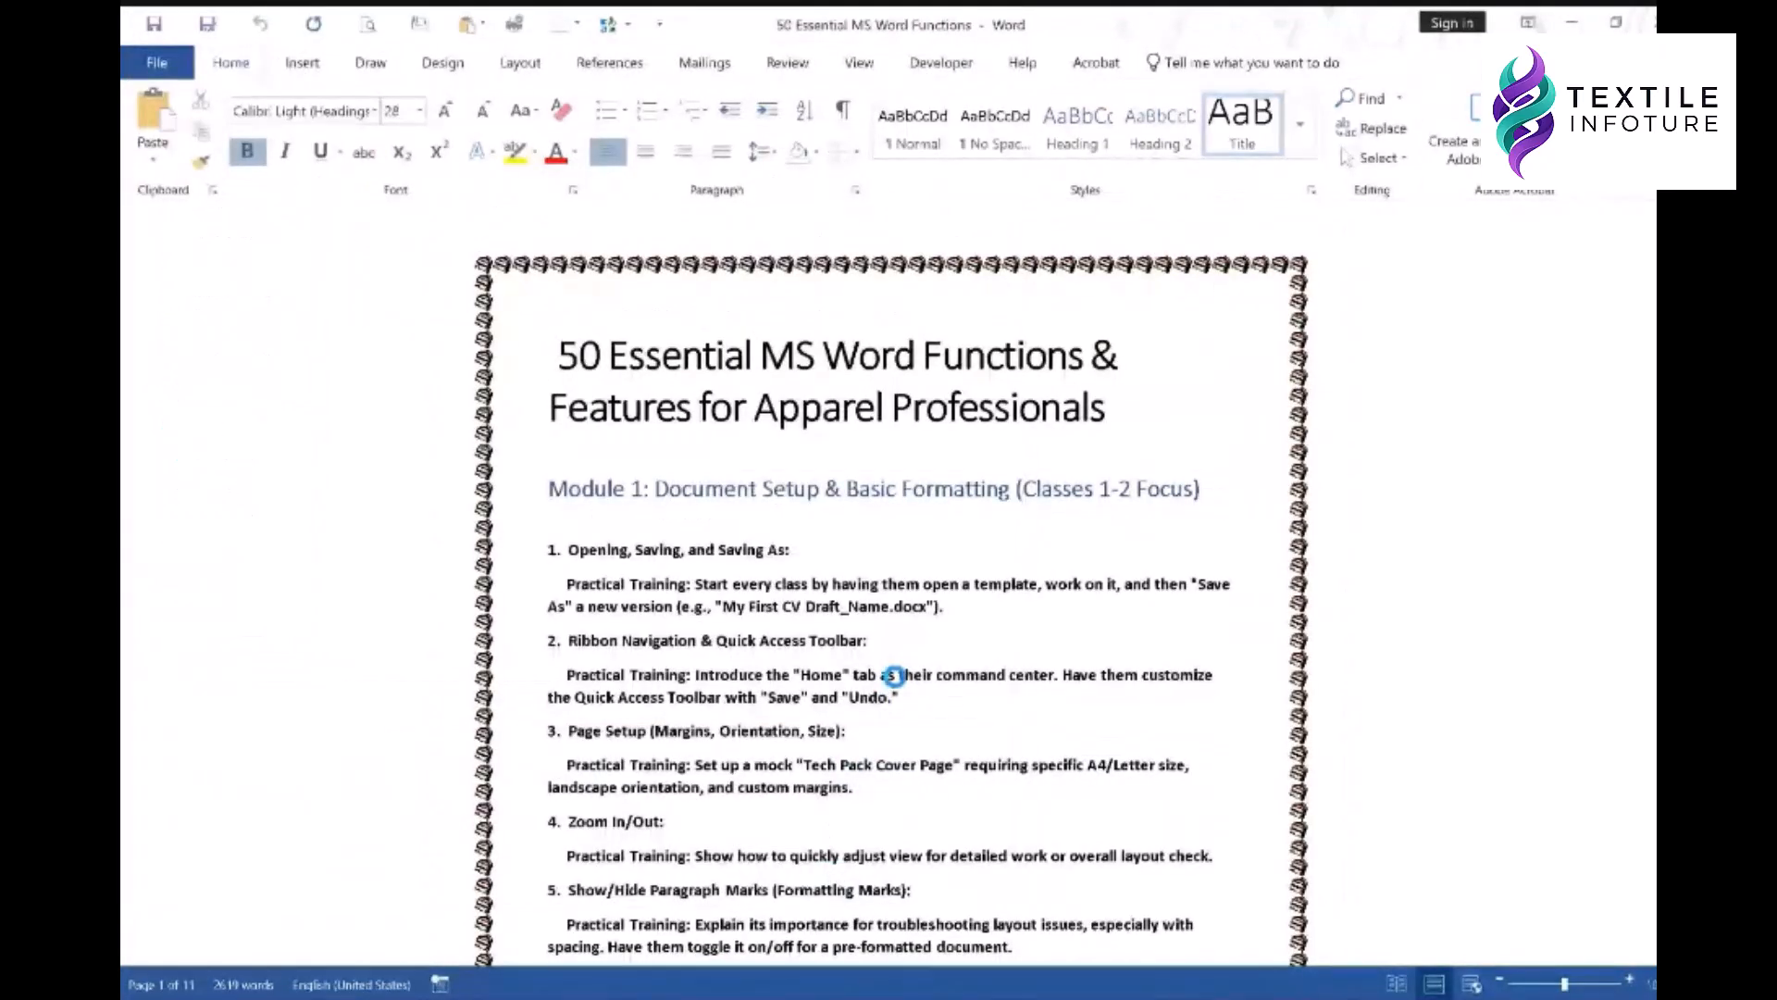
scroll(893, 675, "down", 15)
scroll(897, 686, "down", 10)
scroll(900, 690, "down", 6)
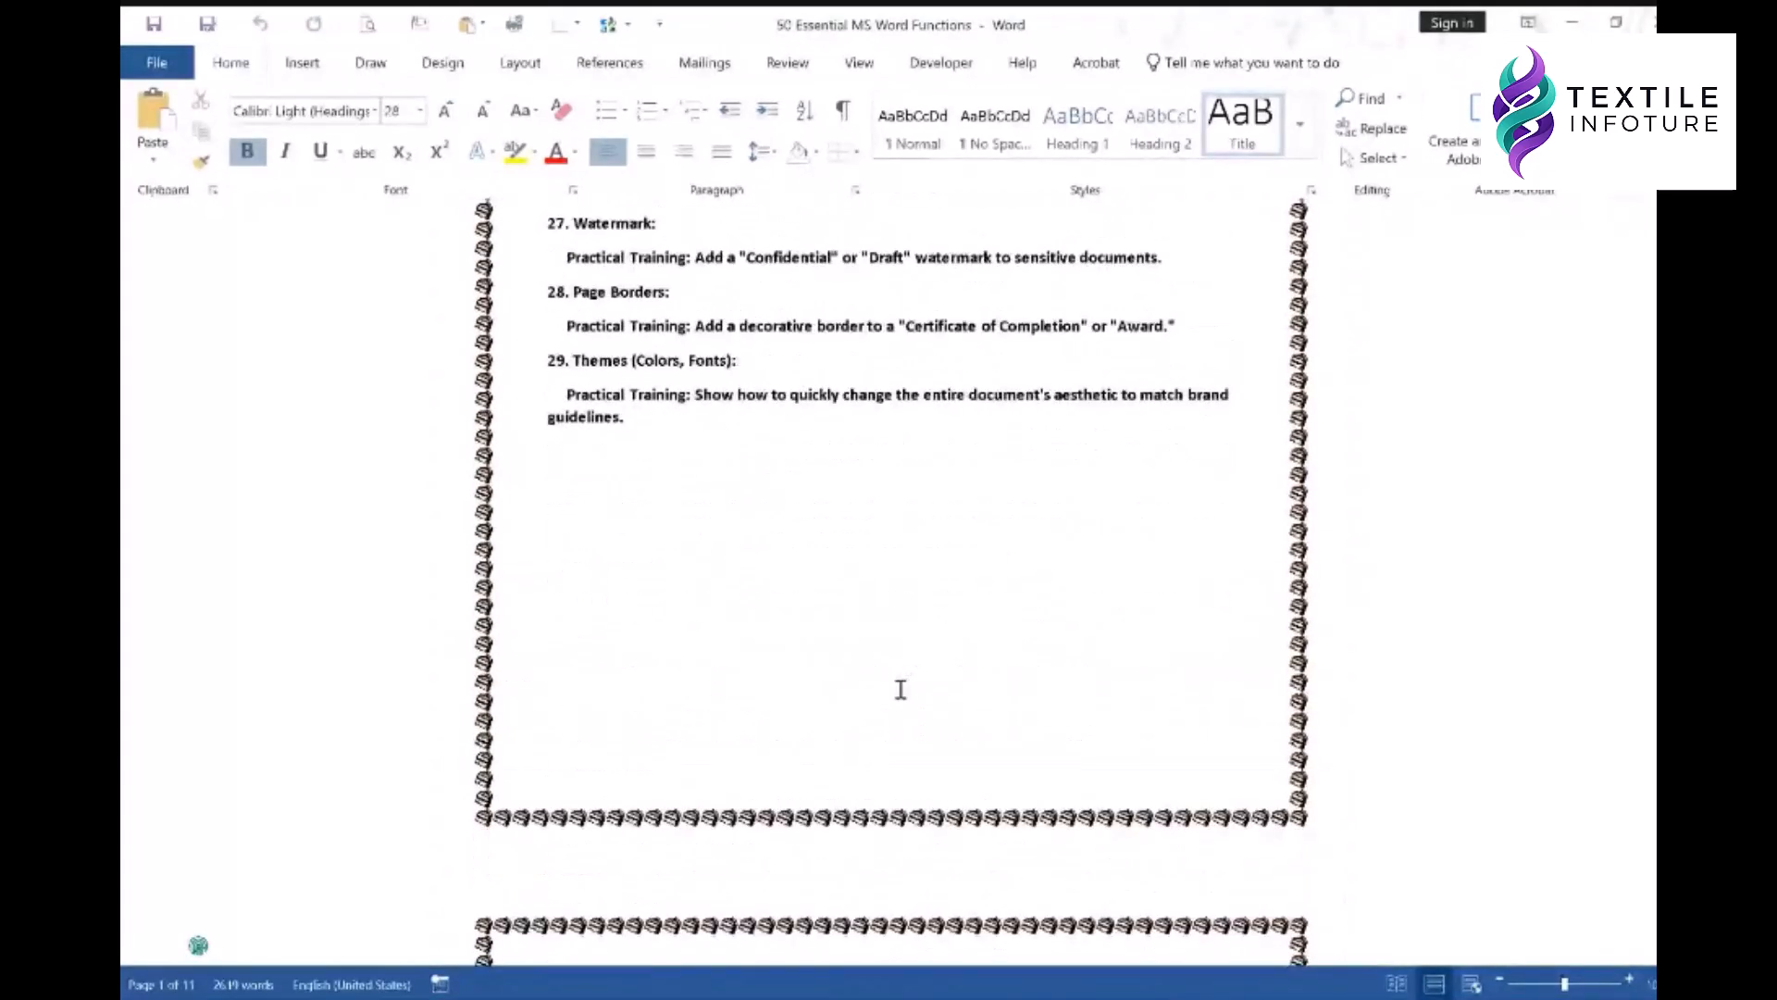
scroll(900, 690, "down", 4)
scroll(1449, 518, "down", 20)
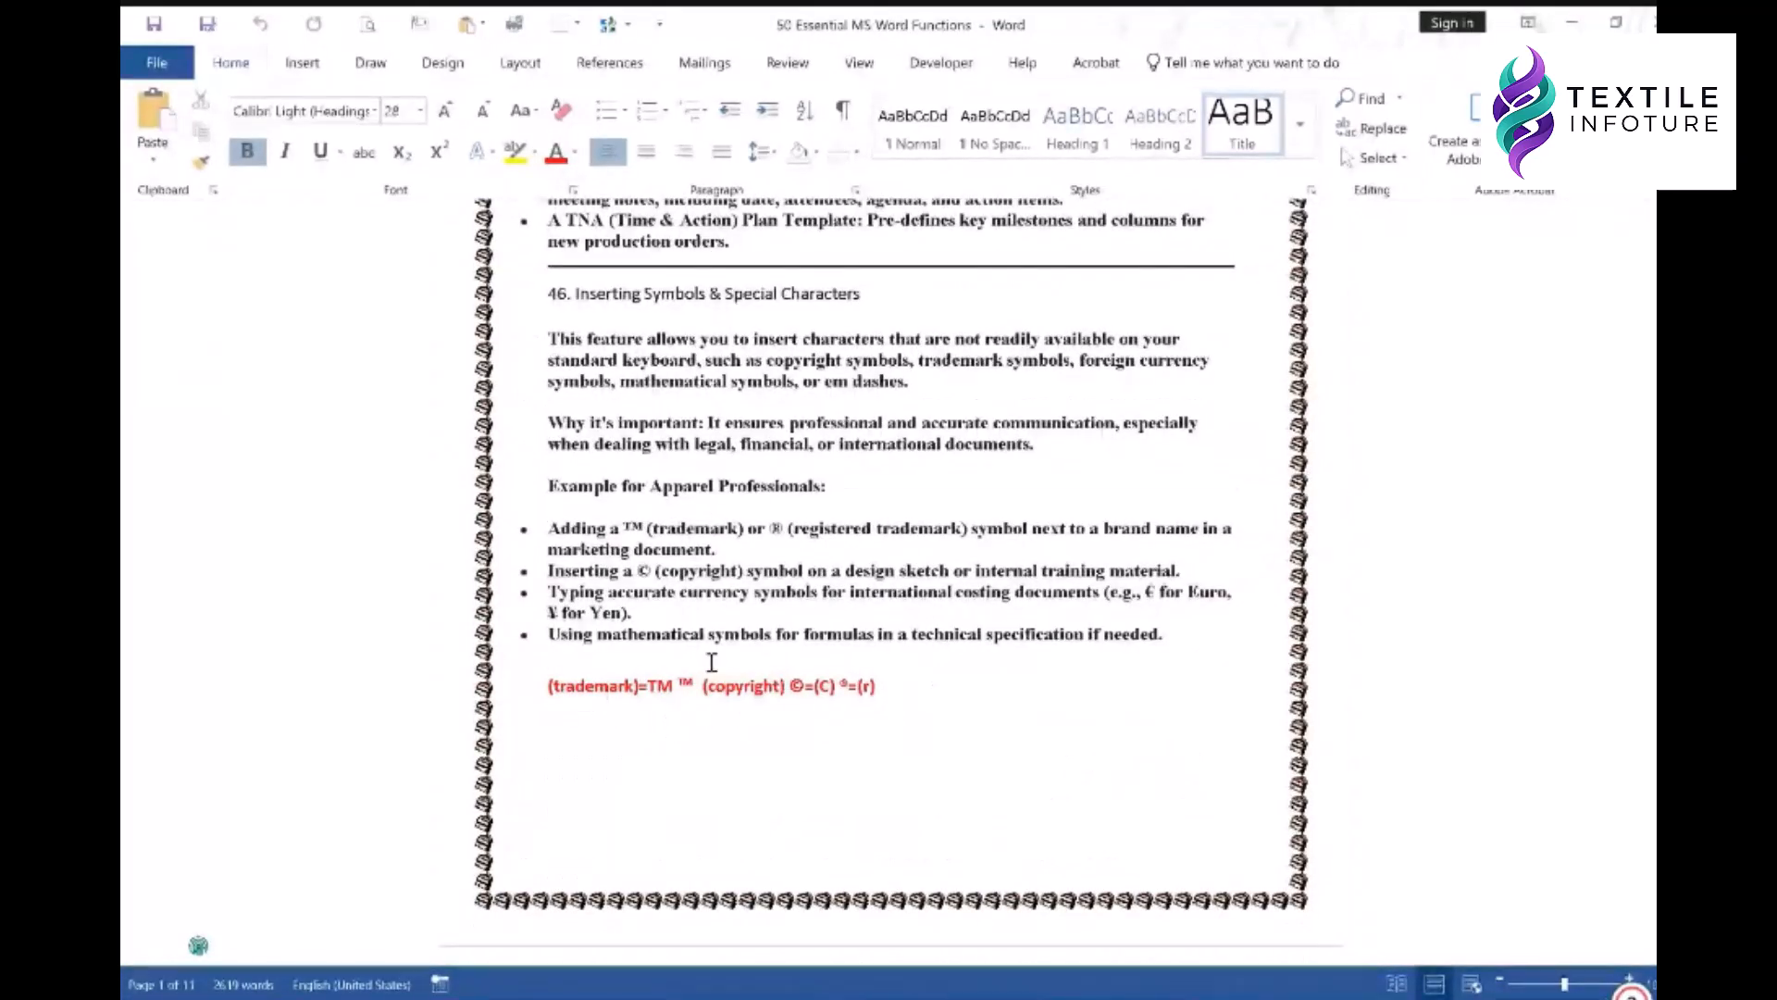
left_click(827, 628)
scroll(861, 616, "up", 10)
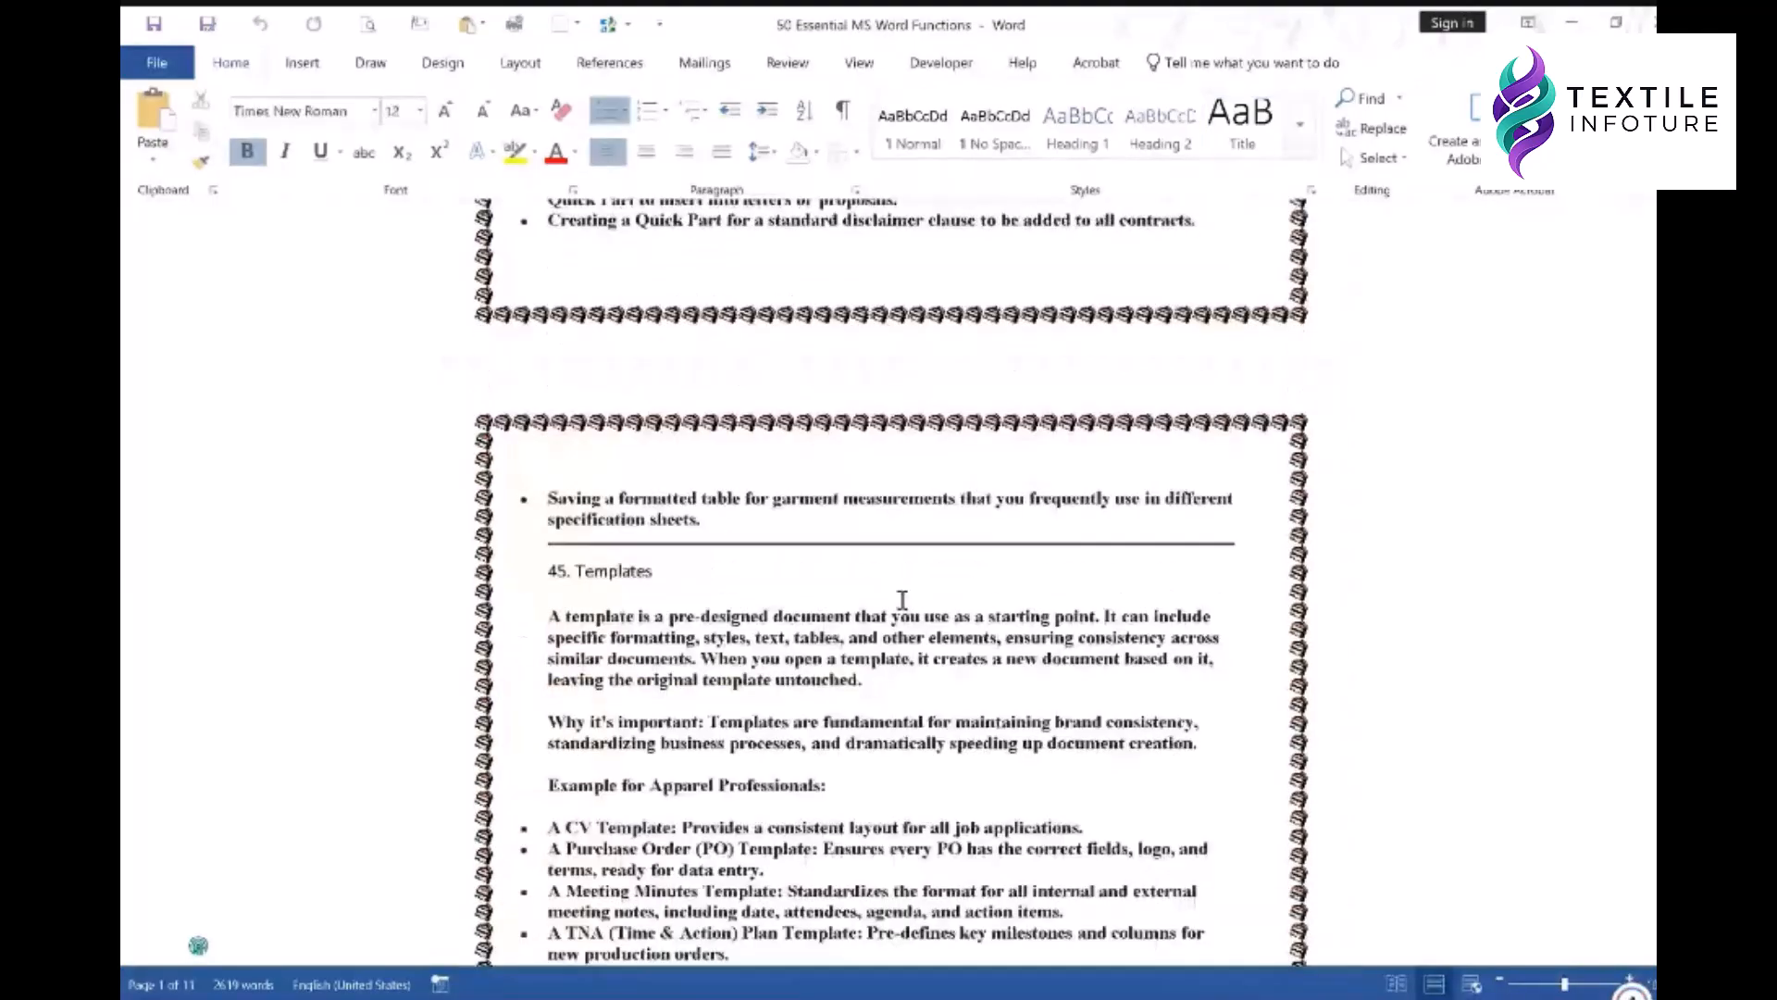
scroll(902, 601, "up", 4)
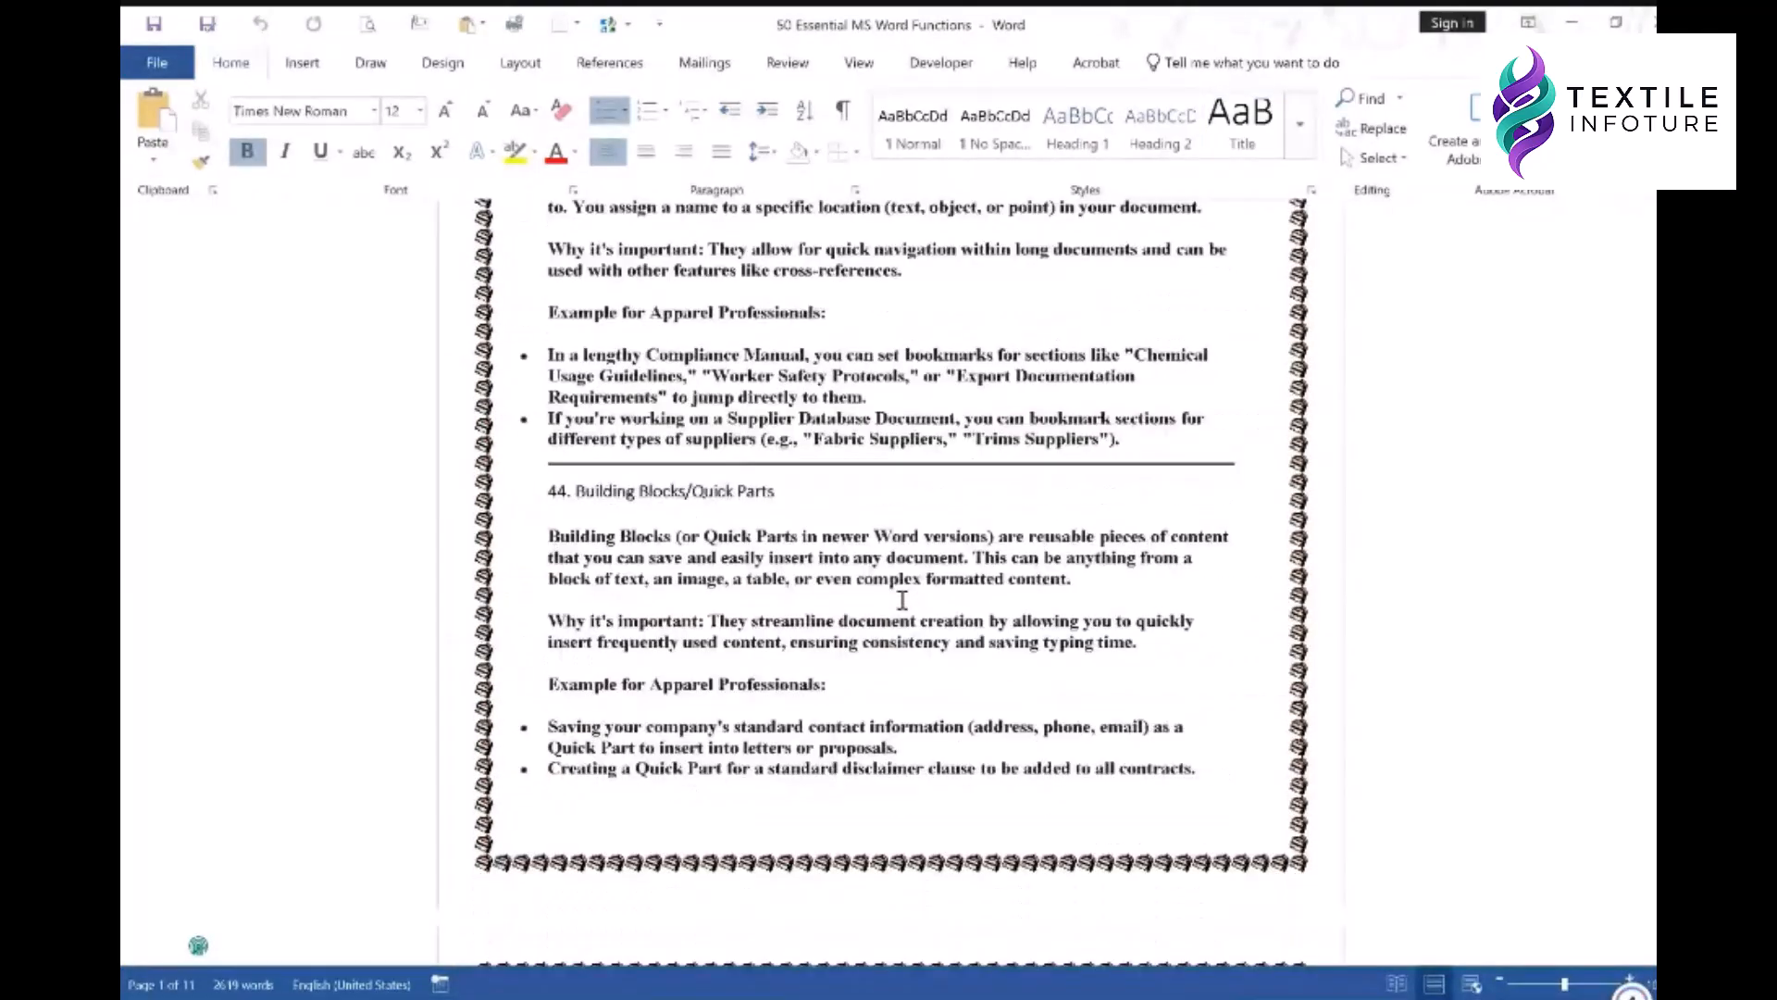
scroll(902, 600, "up", 10)
scroll(903, 599, "up", 3)
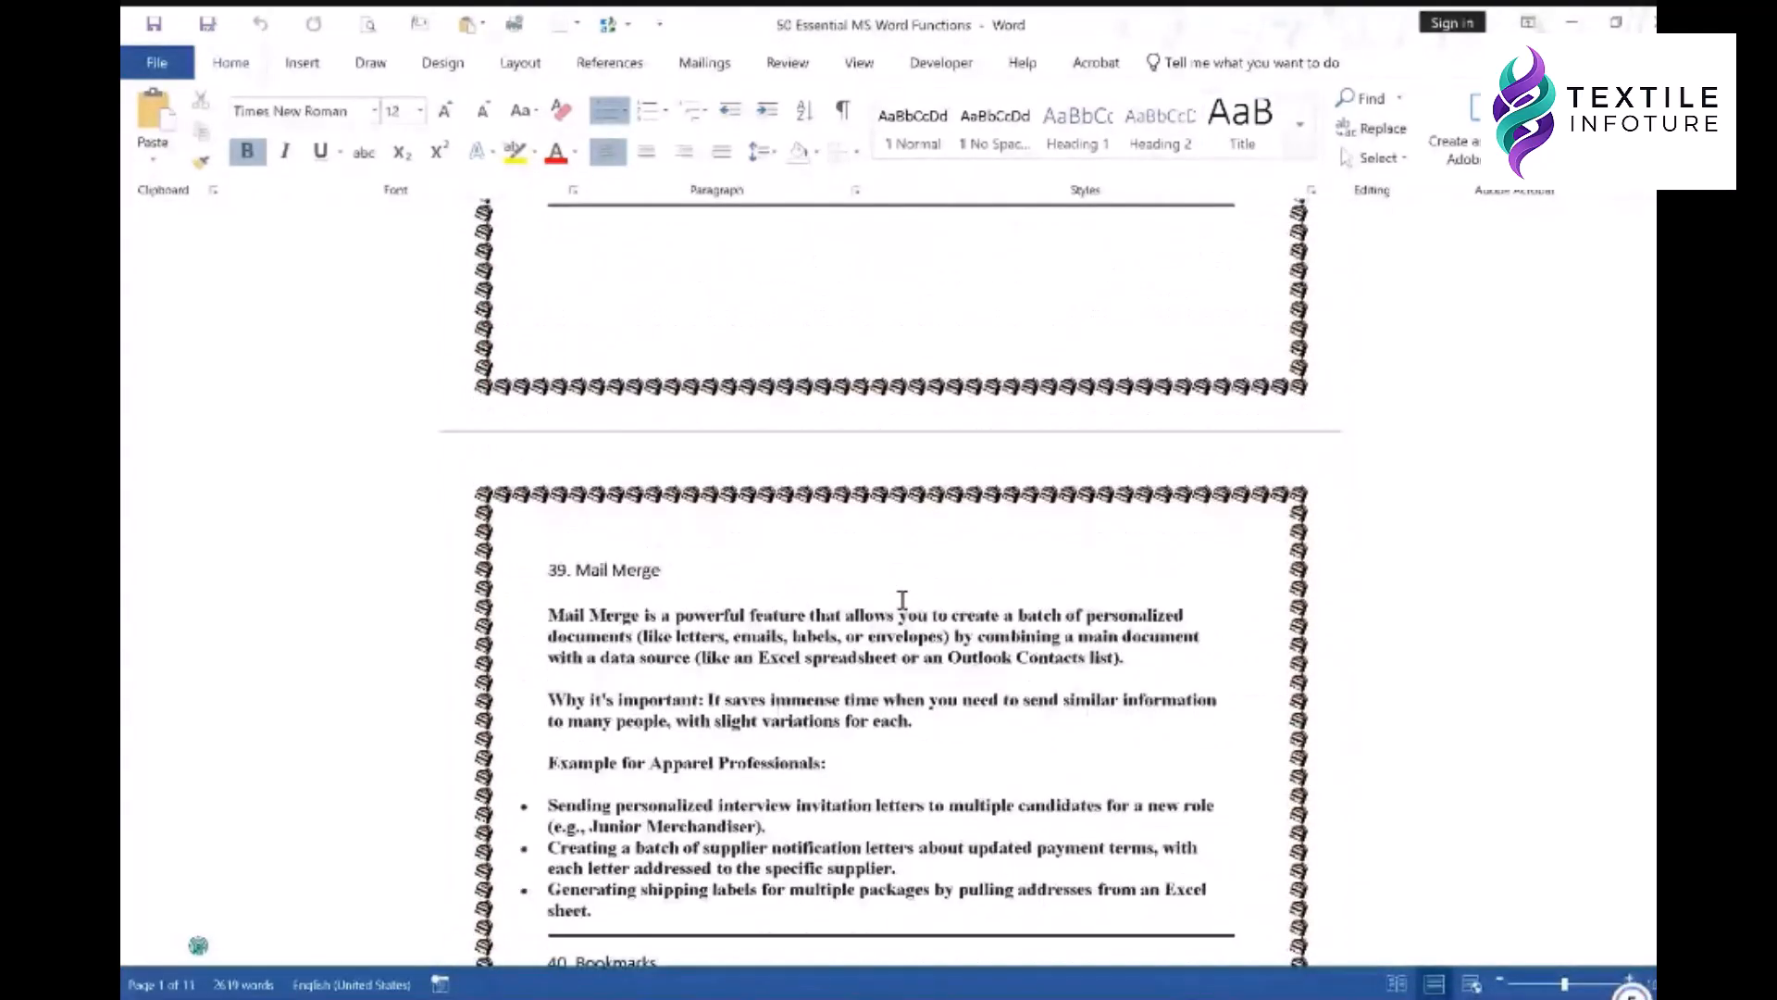
scroll(902, 600, "up", 13)
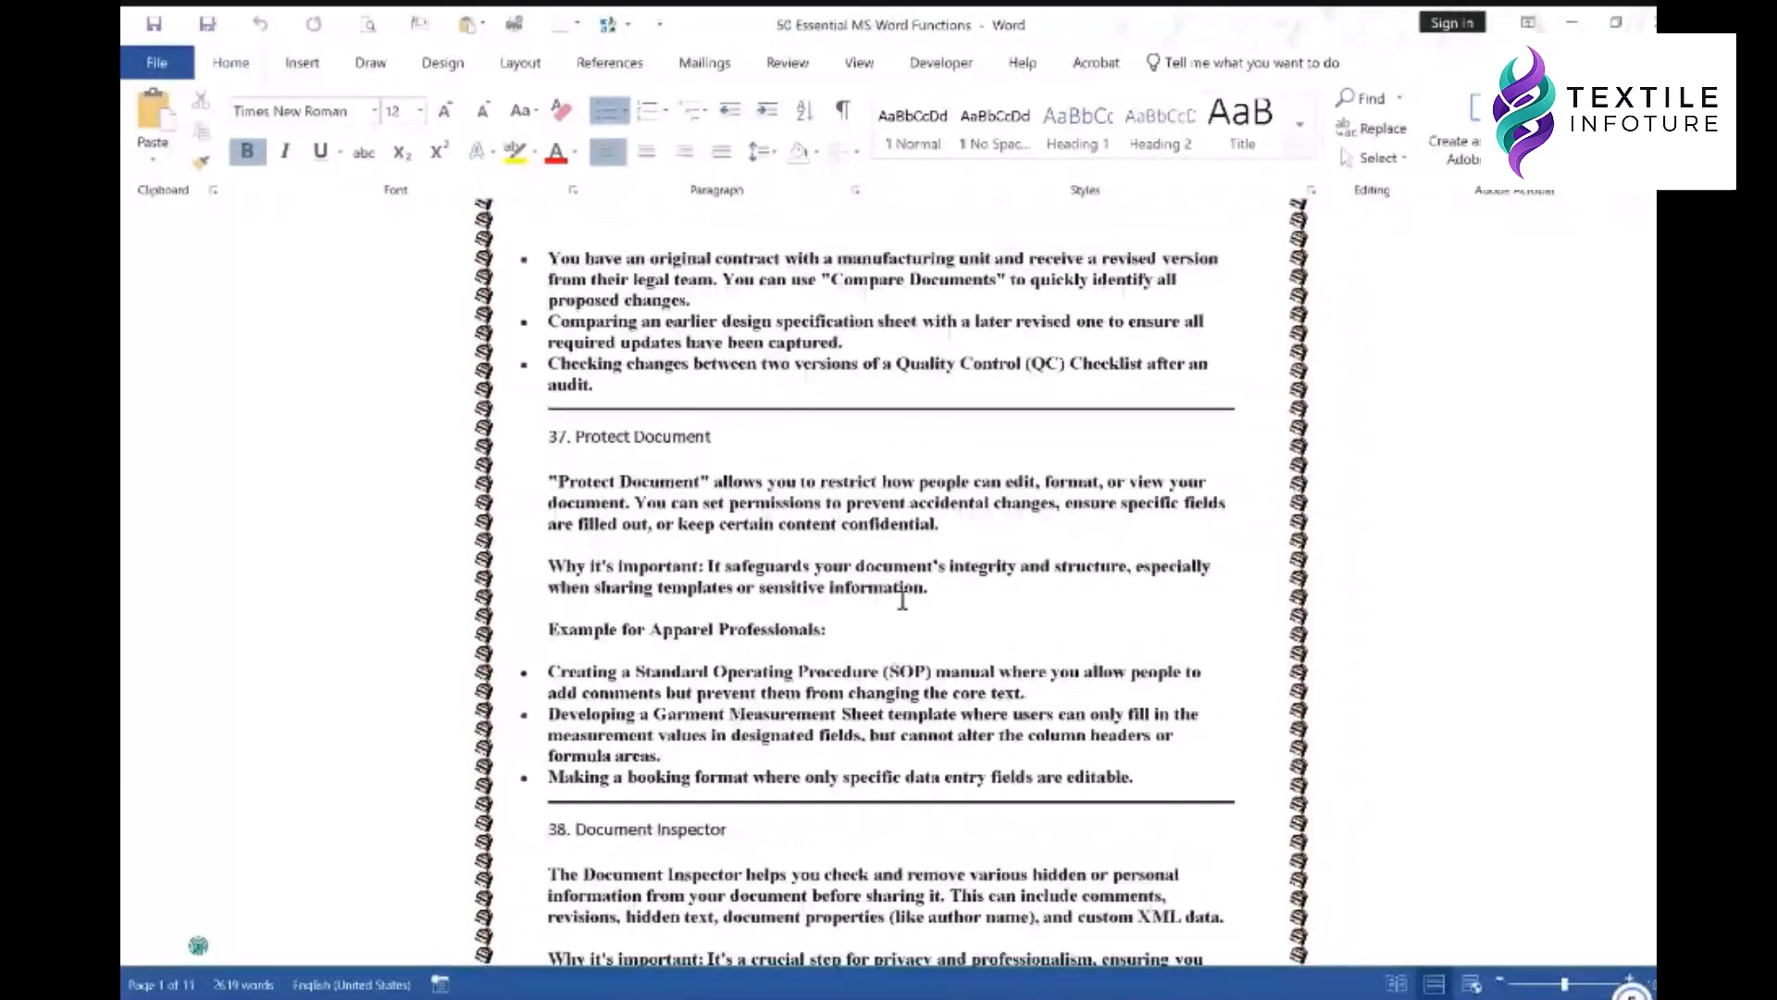
scroll(903, 600, "up", 20)
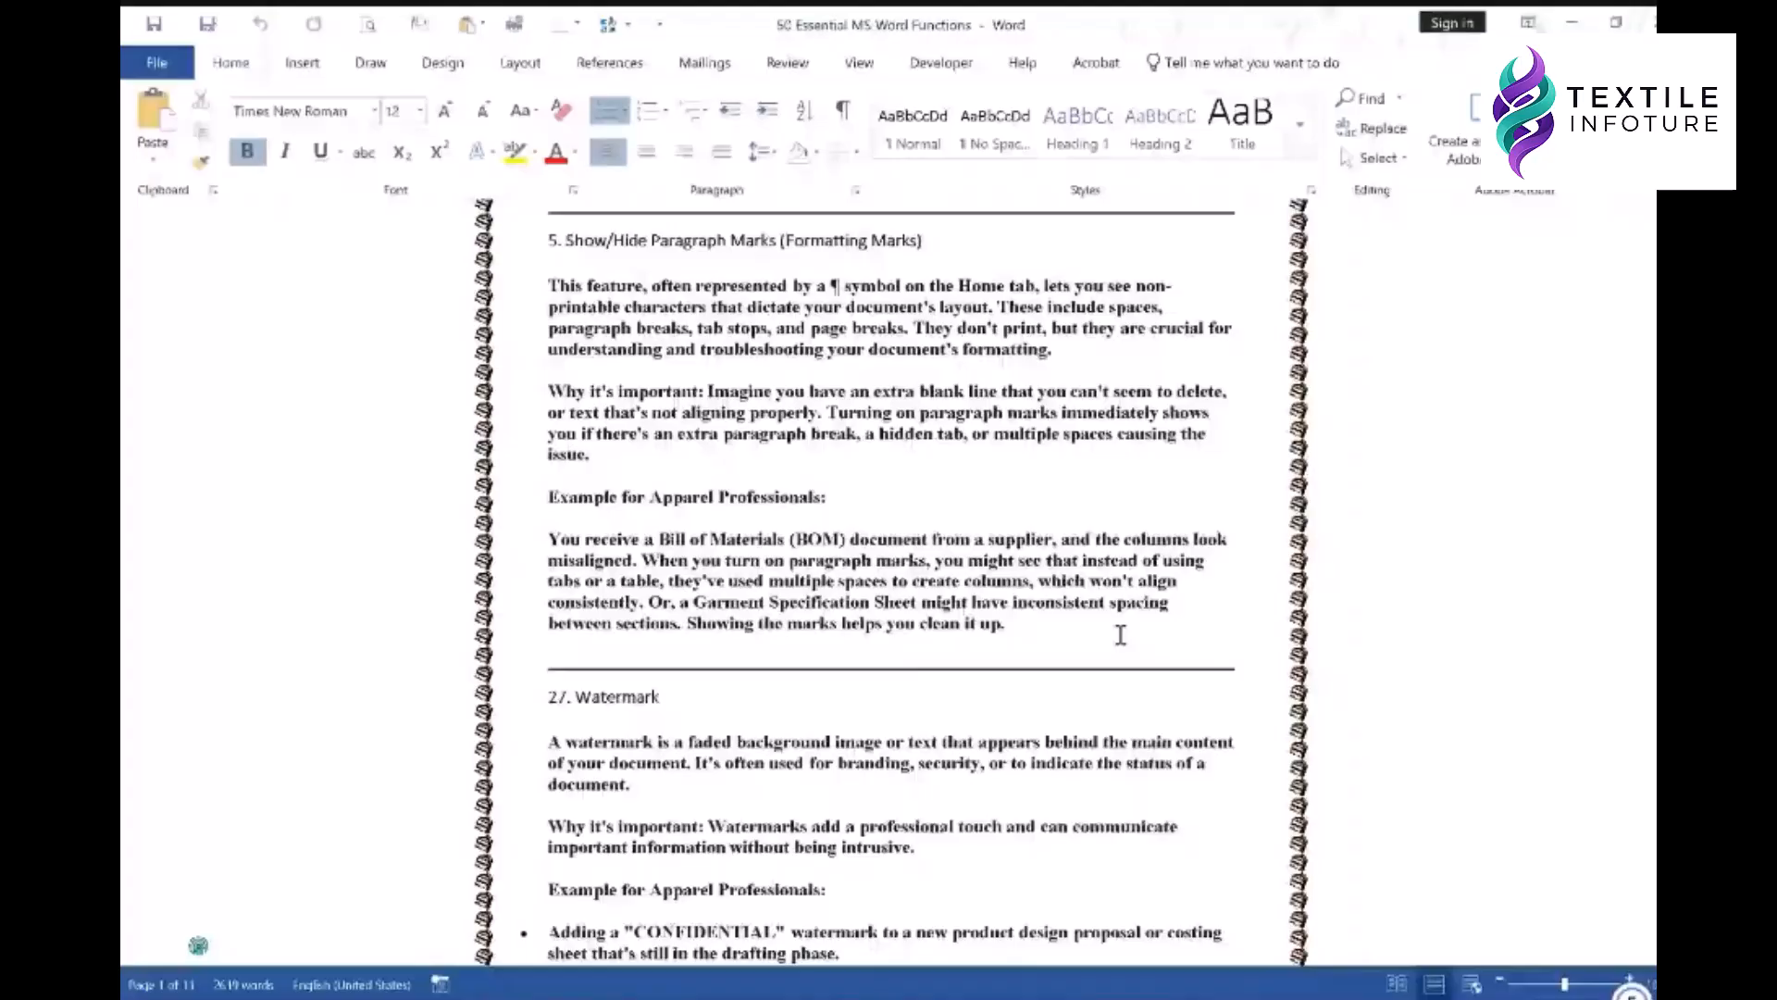
scroll(1120, 635, "down", 20)
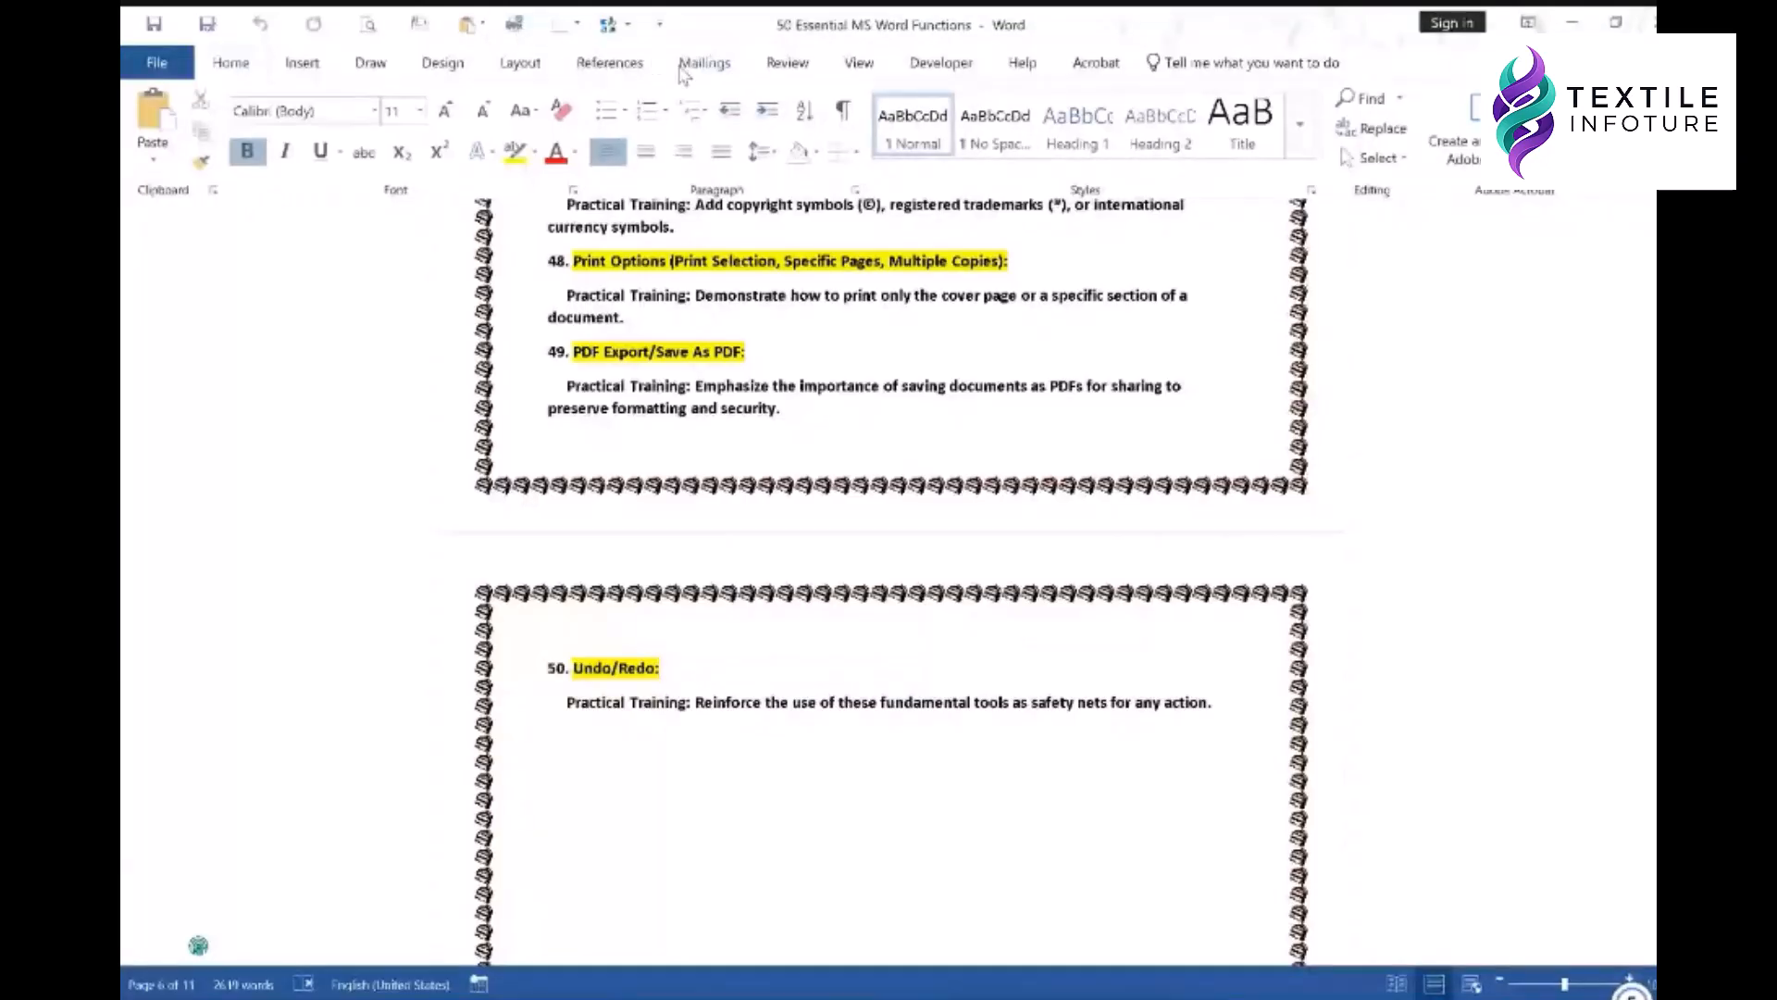
- Try e-mailing the document from the Quick Access Toolbar and dismiss both mail error messages
left_click(659, 24)
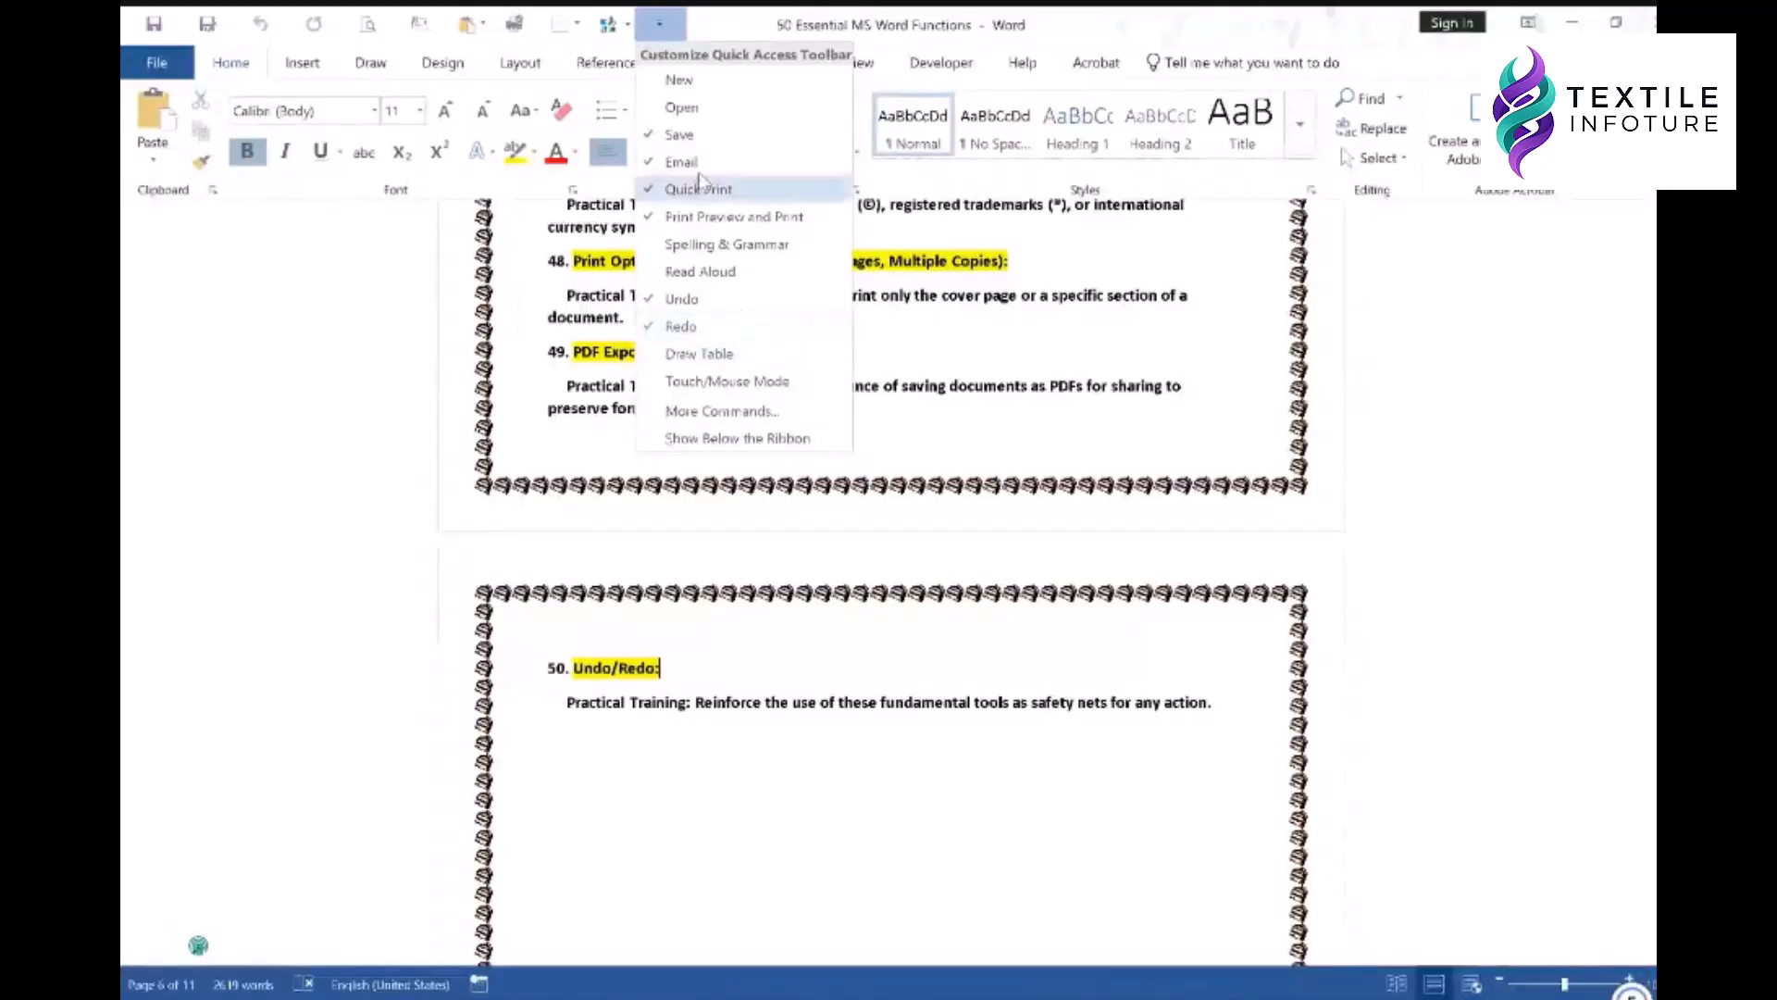
left_click(731, 18)
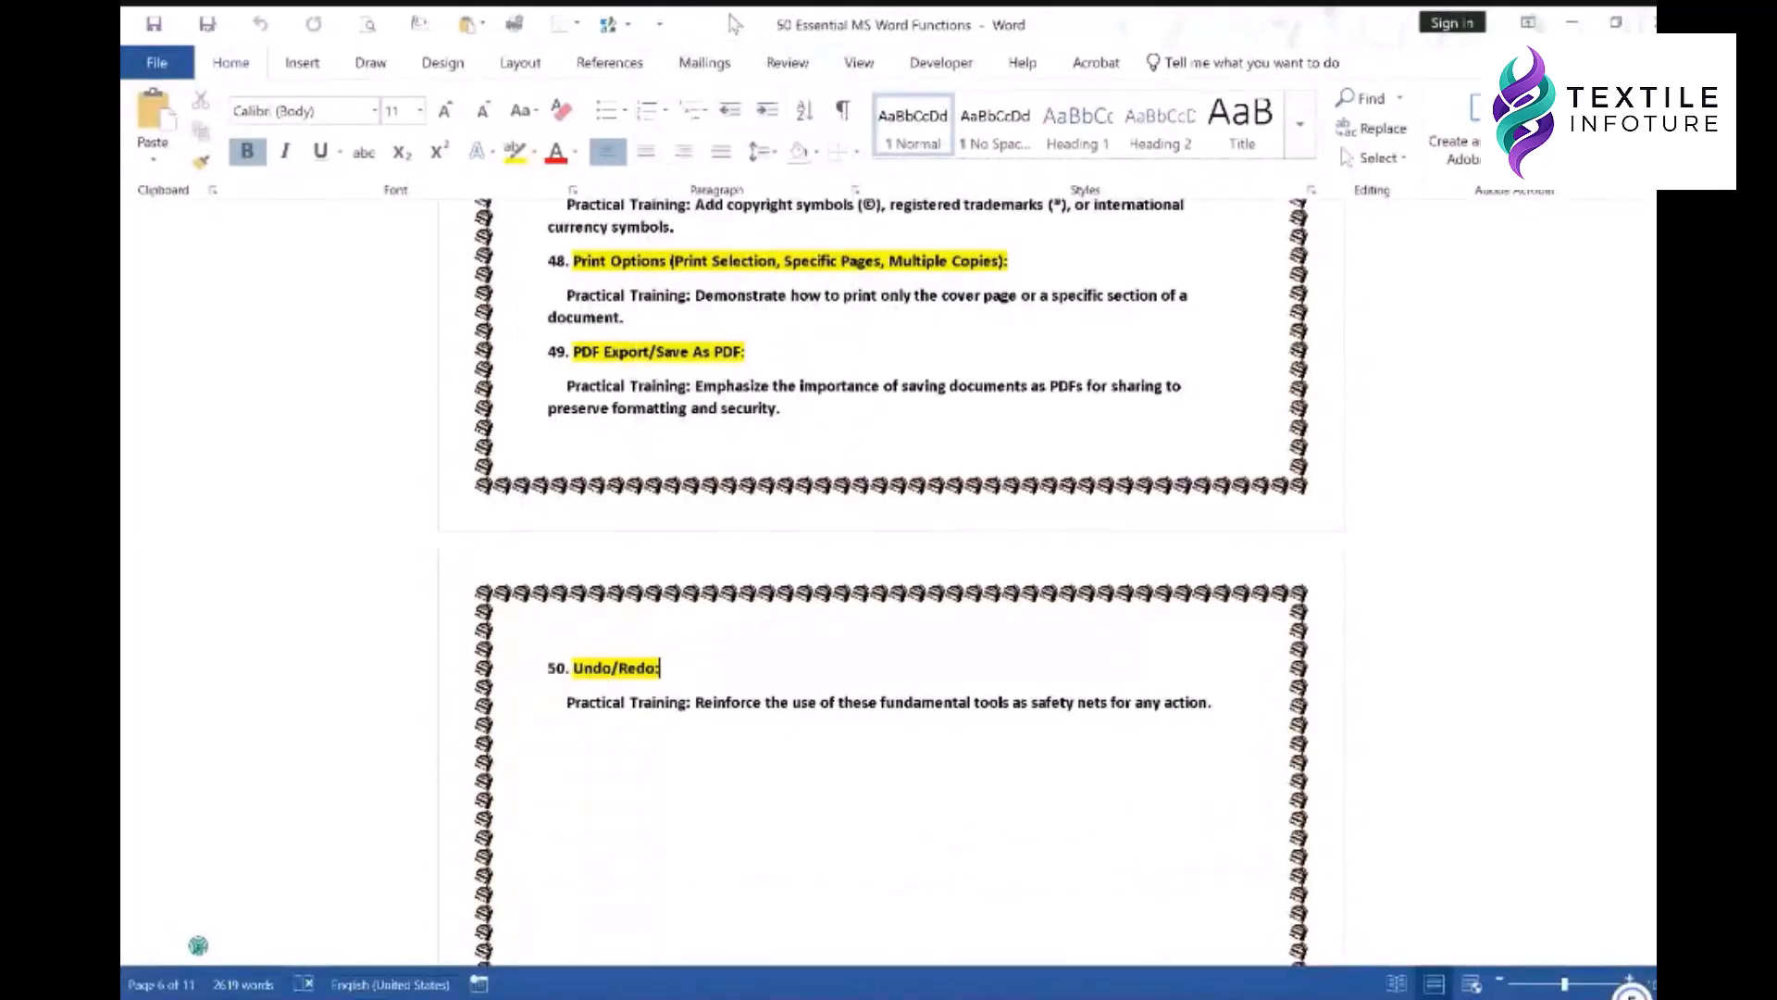
left_click(474, 25)
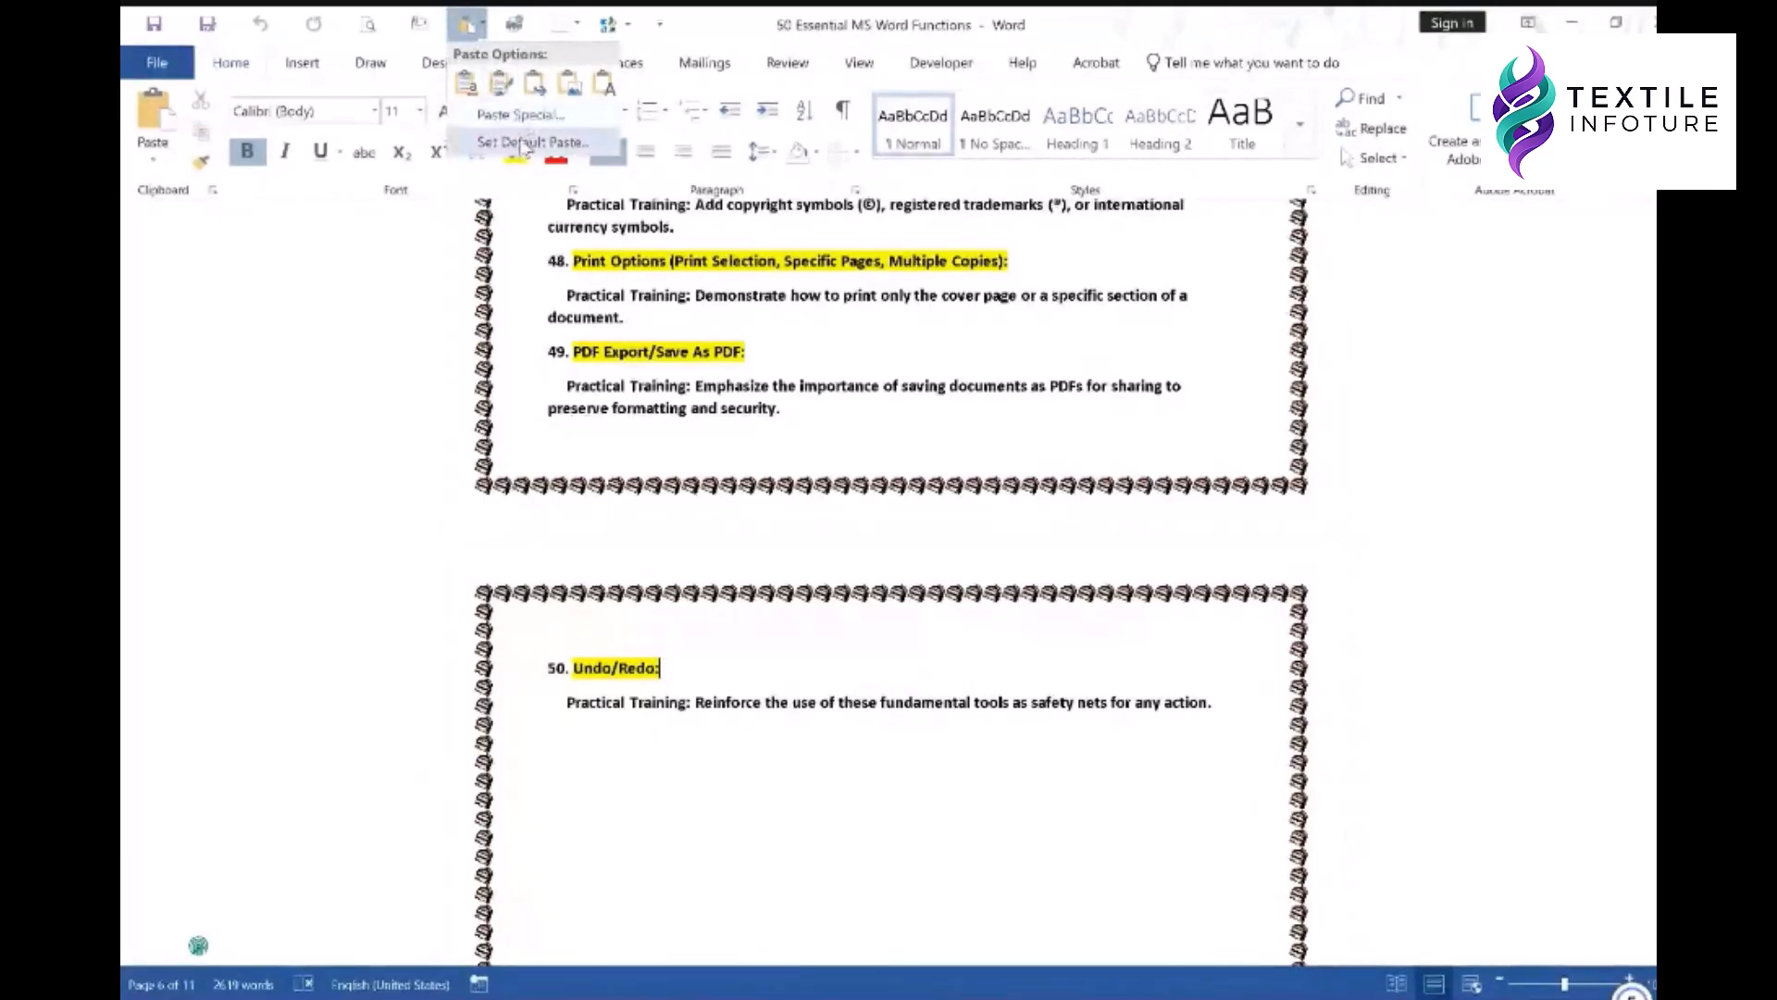
left_click(725, 25)
left_click(419, 25)
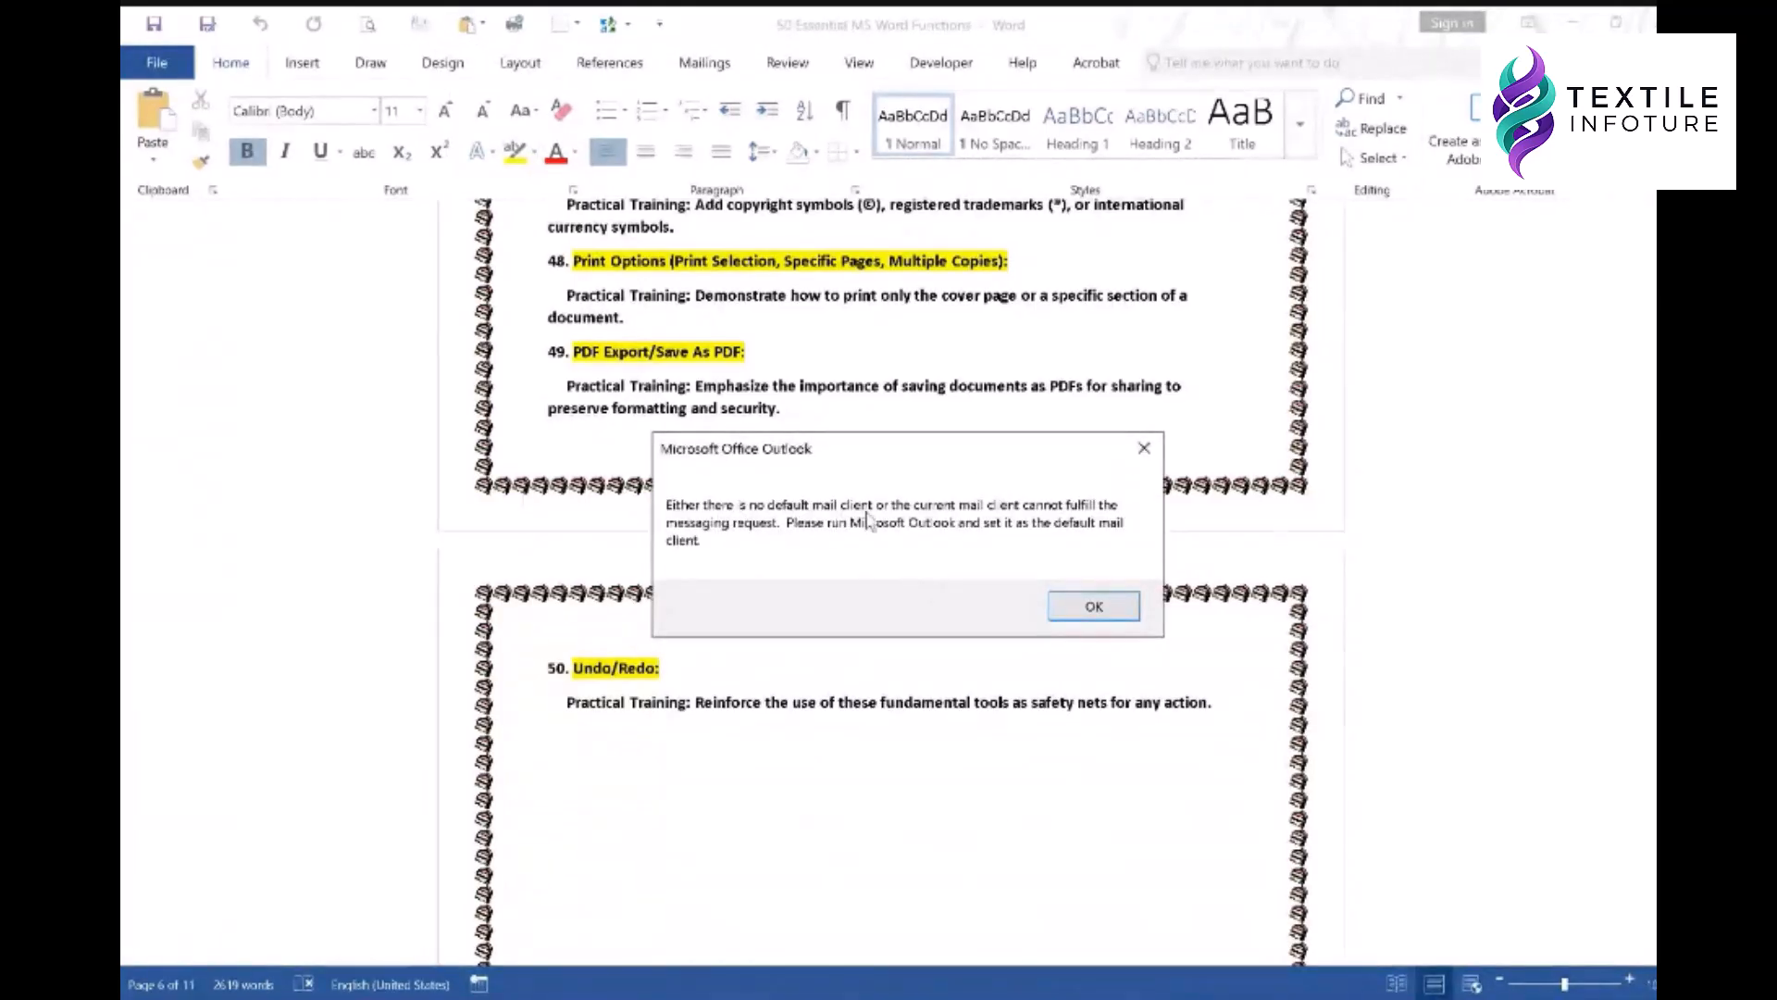
left_click(1093, 606)
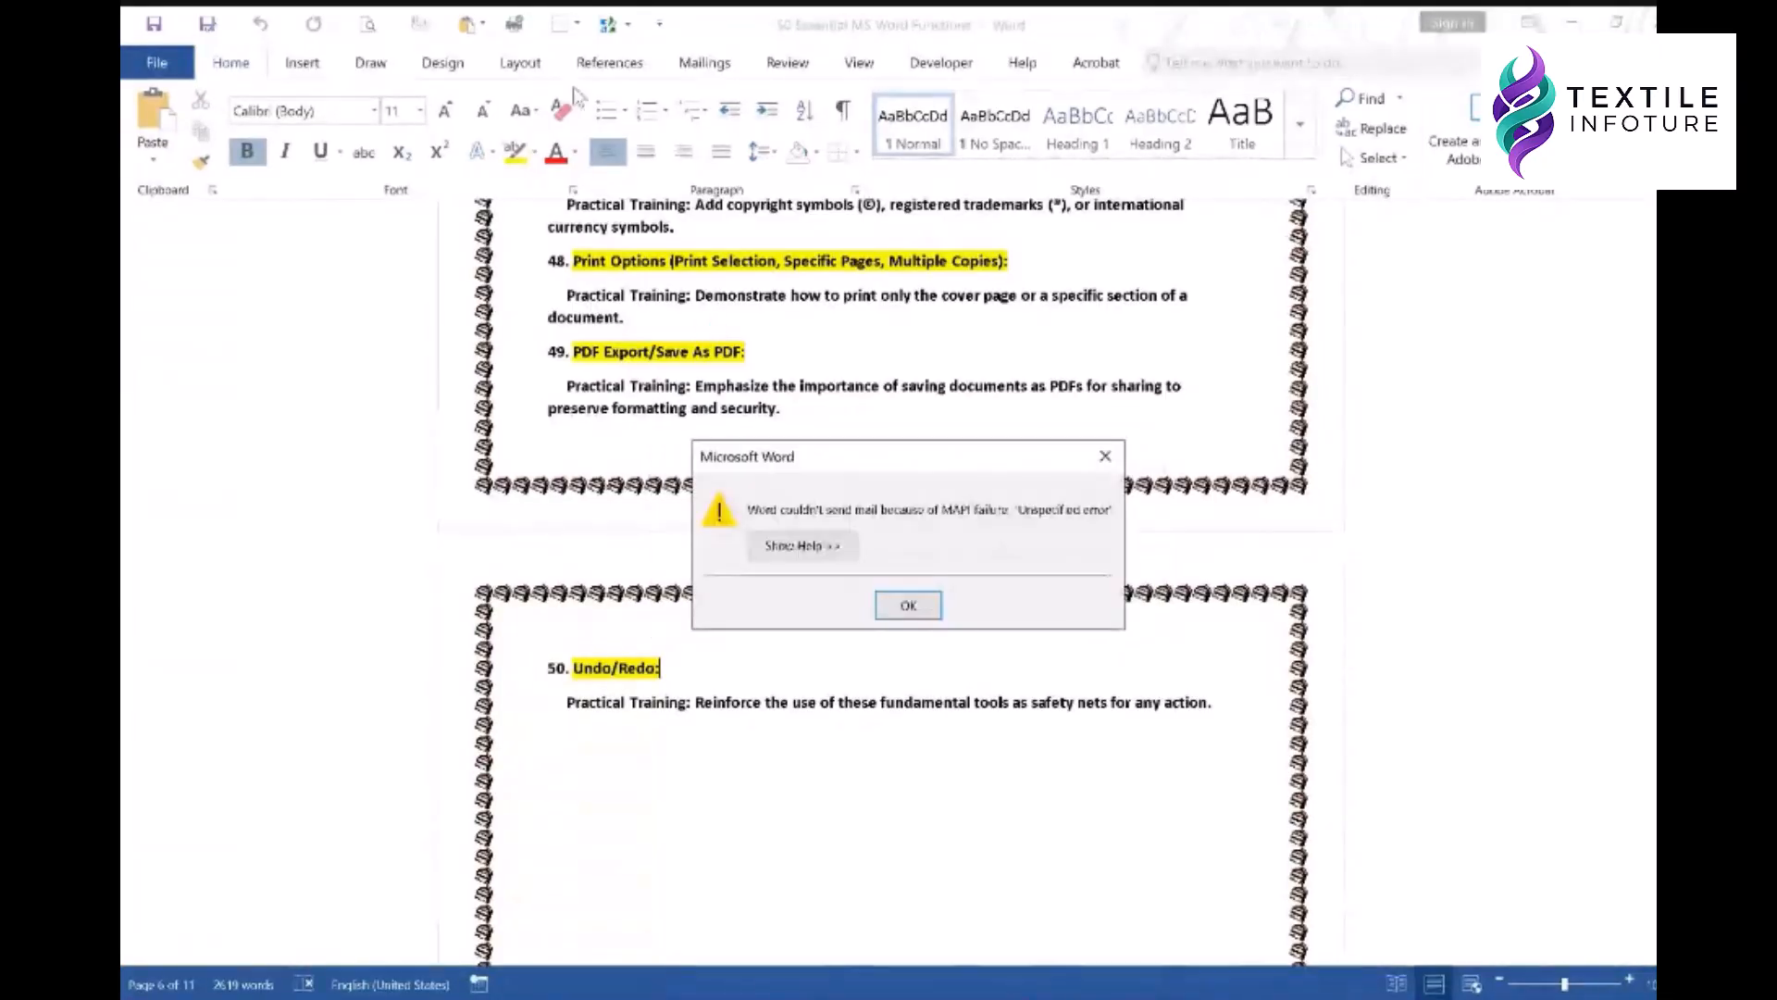
left_click(904, 604)
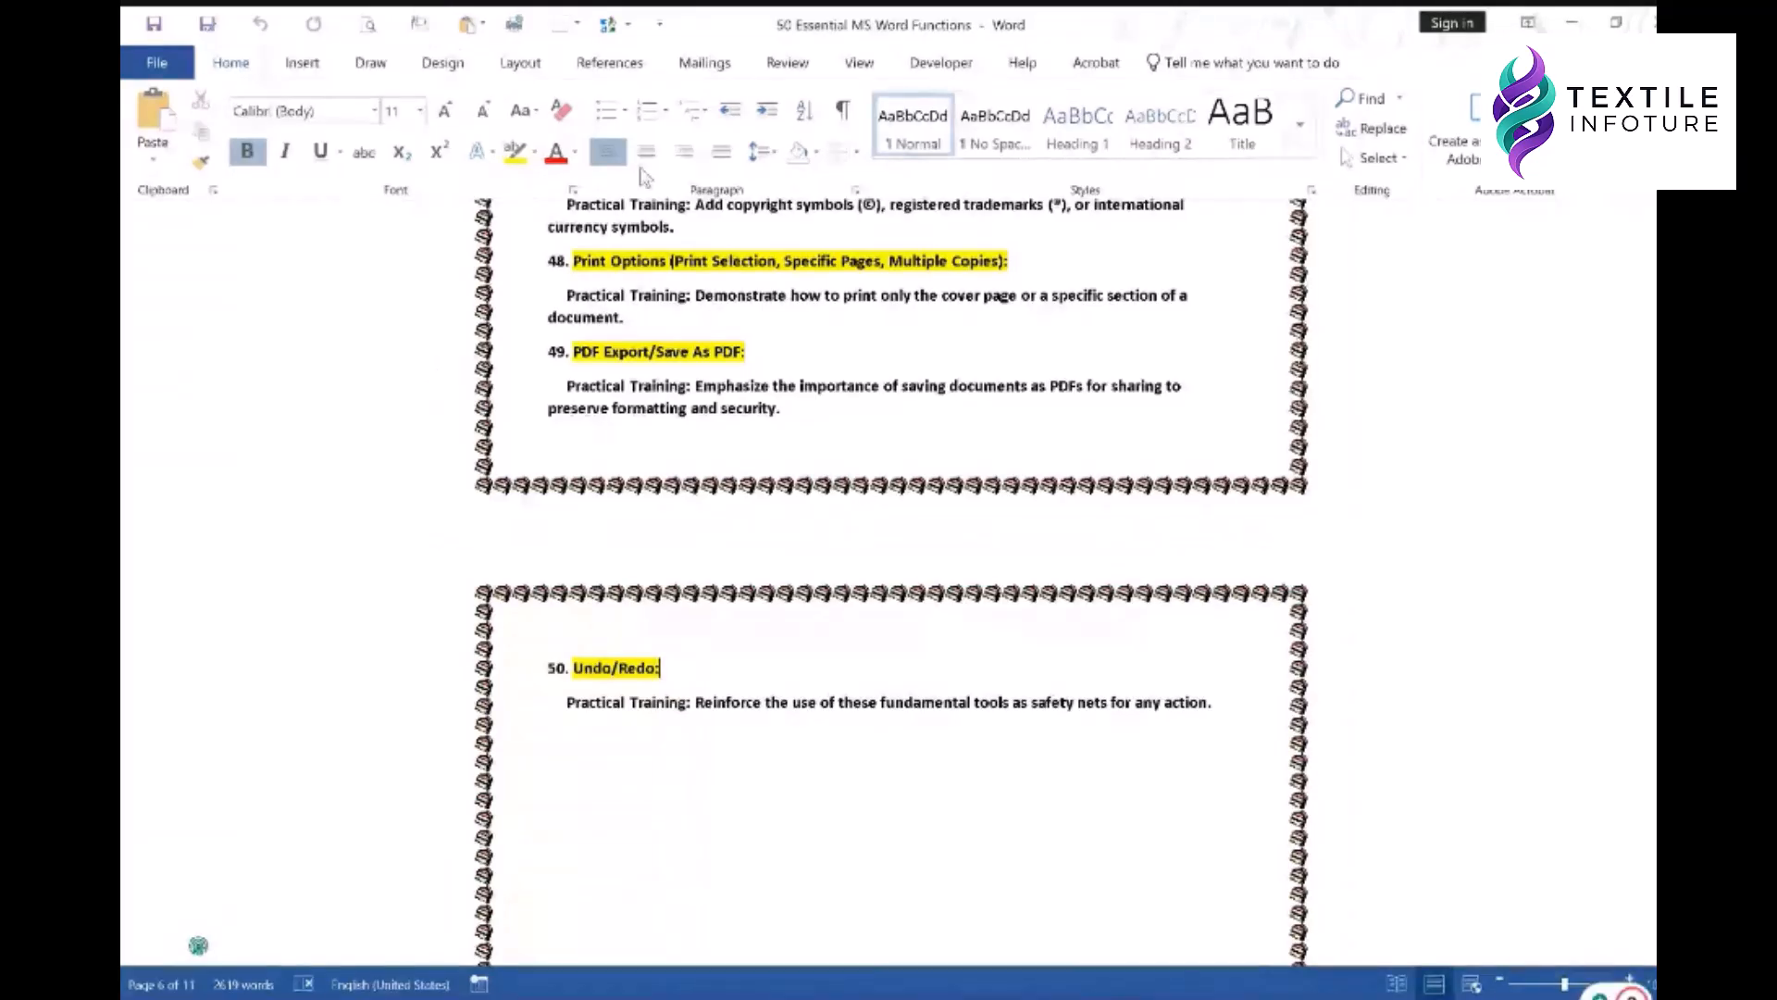
- Open the Quick Access Toolbar's More Commands page in Word Options
left_click(659, 25)
left_click(731, 419)
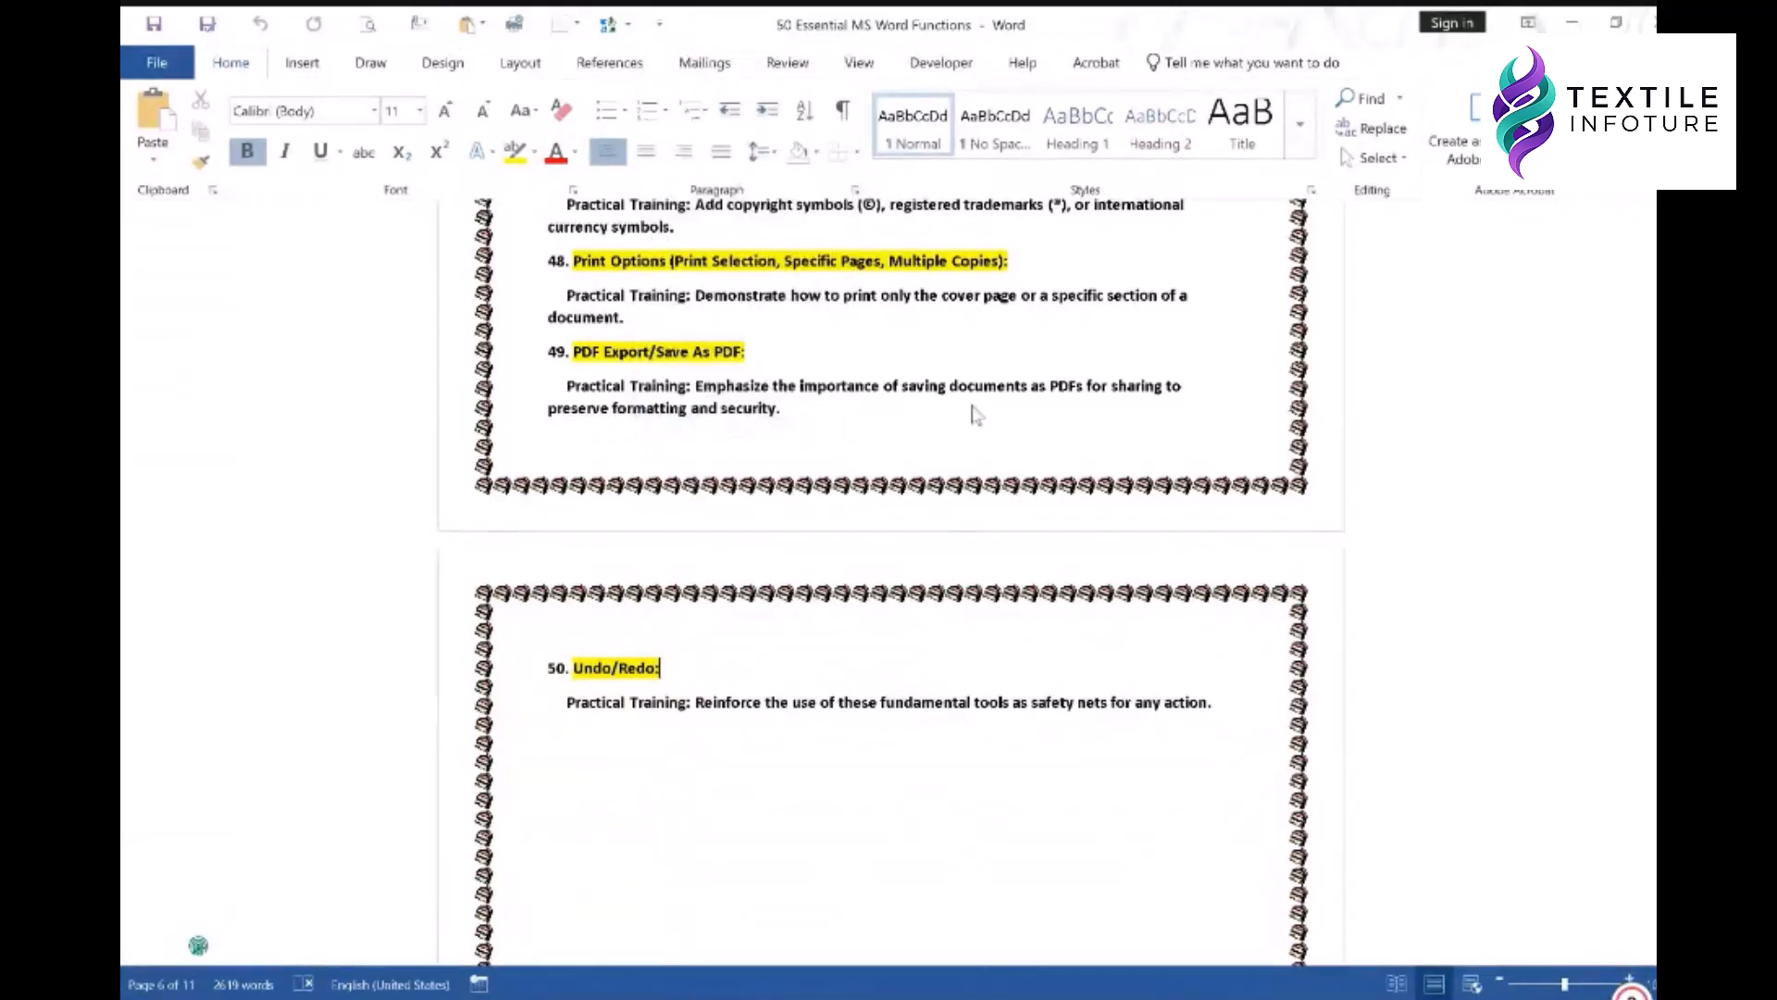
left_click(670, 411)
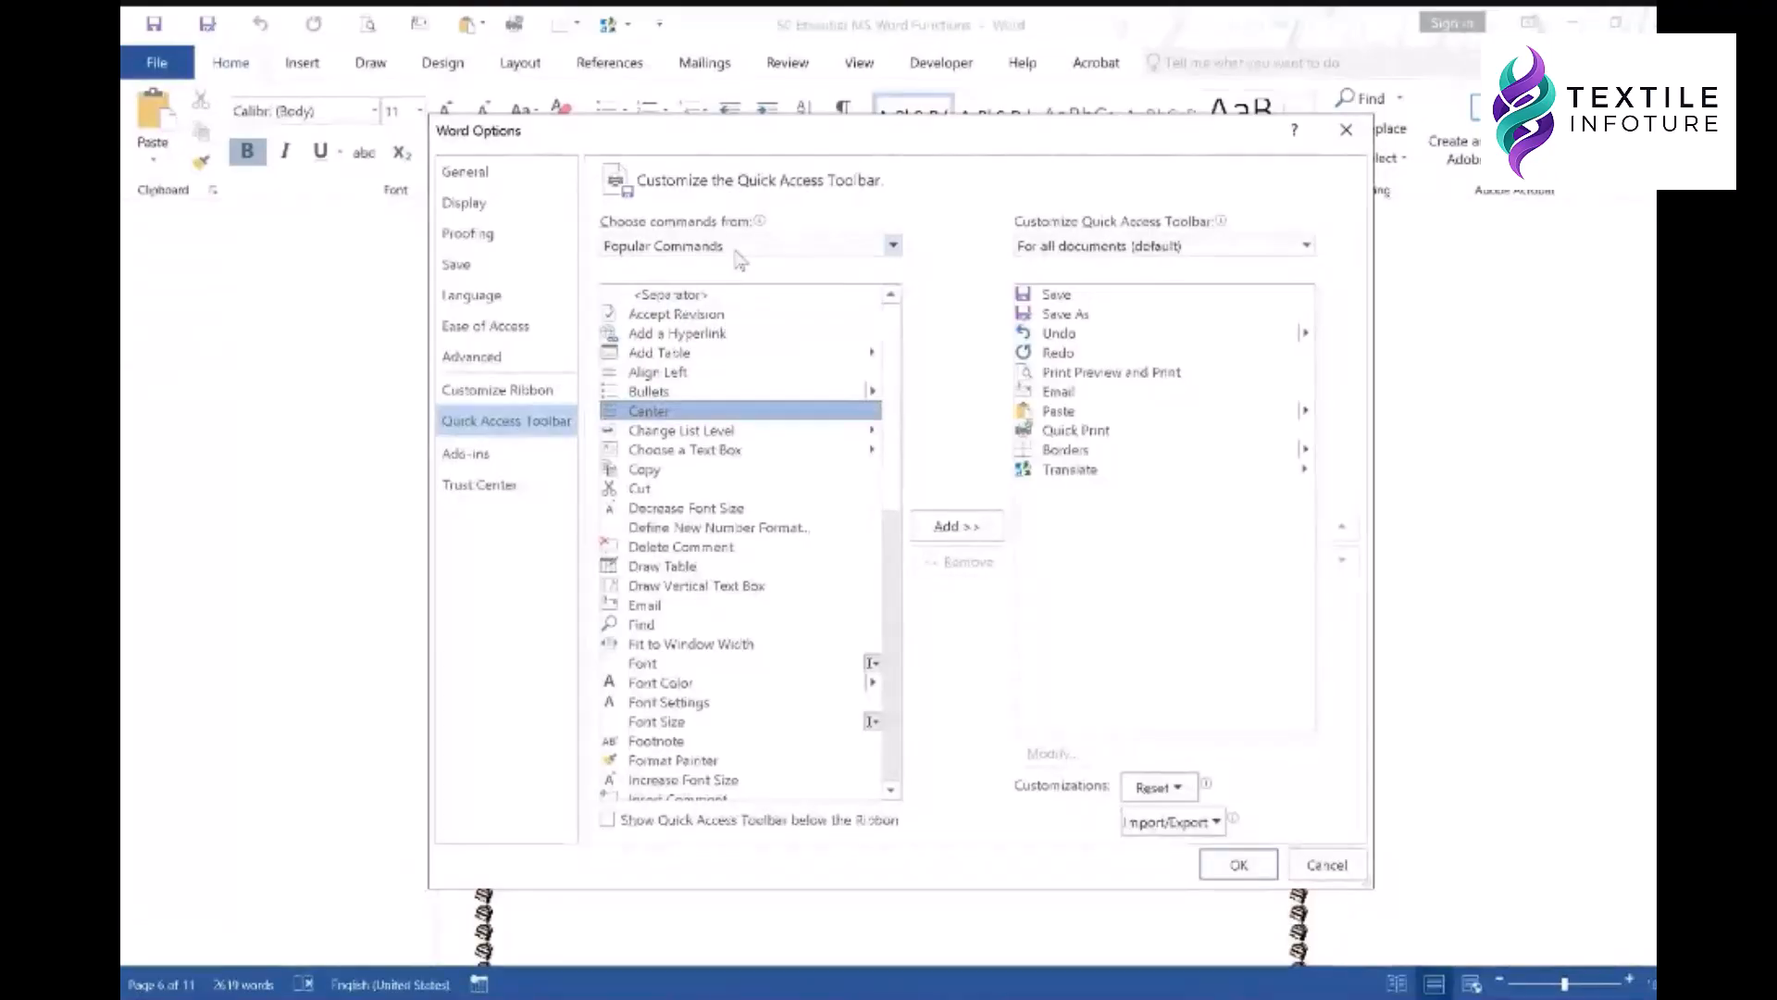
- Add the Send command from All Commands to the Quick Access Toolbar and close Word Options
left_click(736, 250)
left_click(673, 310)
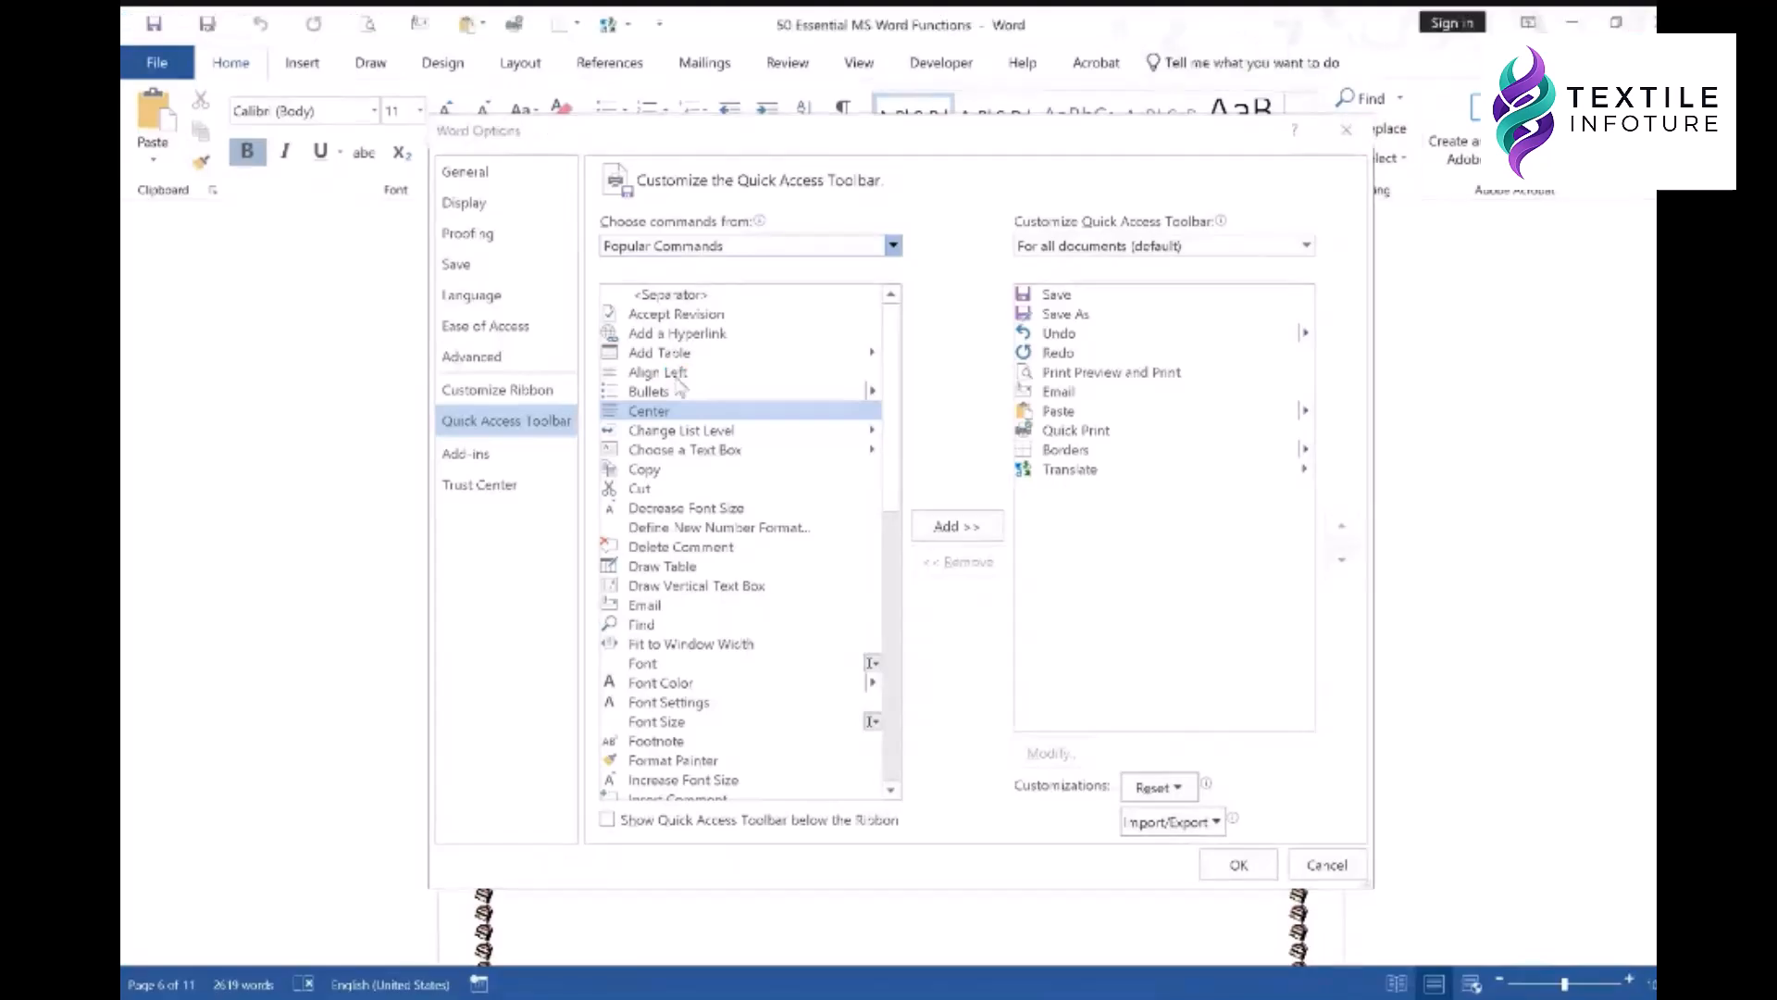
left_click(676, 378)
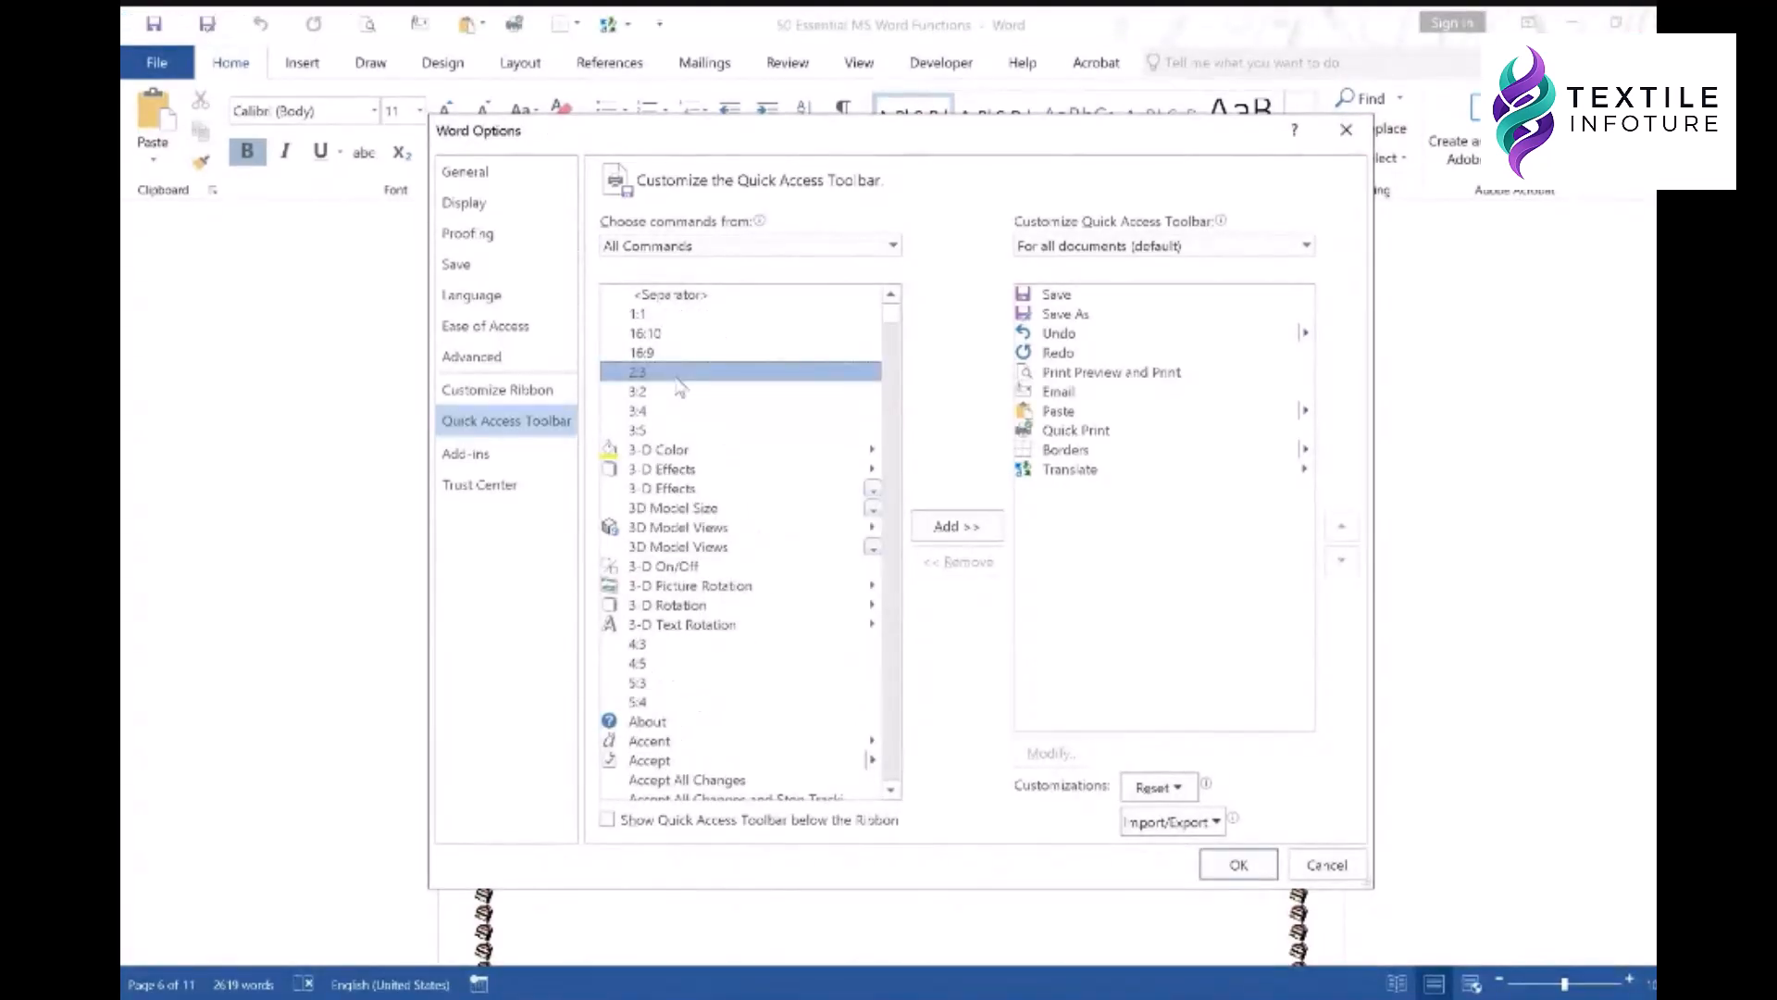
left_click(660, 448)
key("s")
key("e")
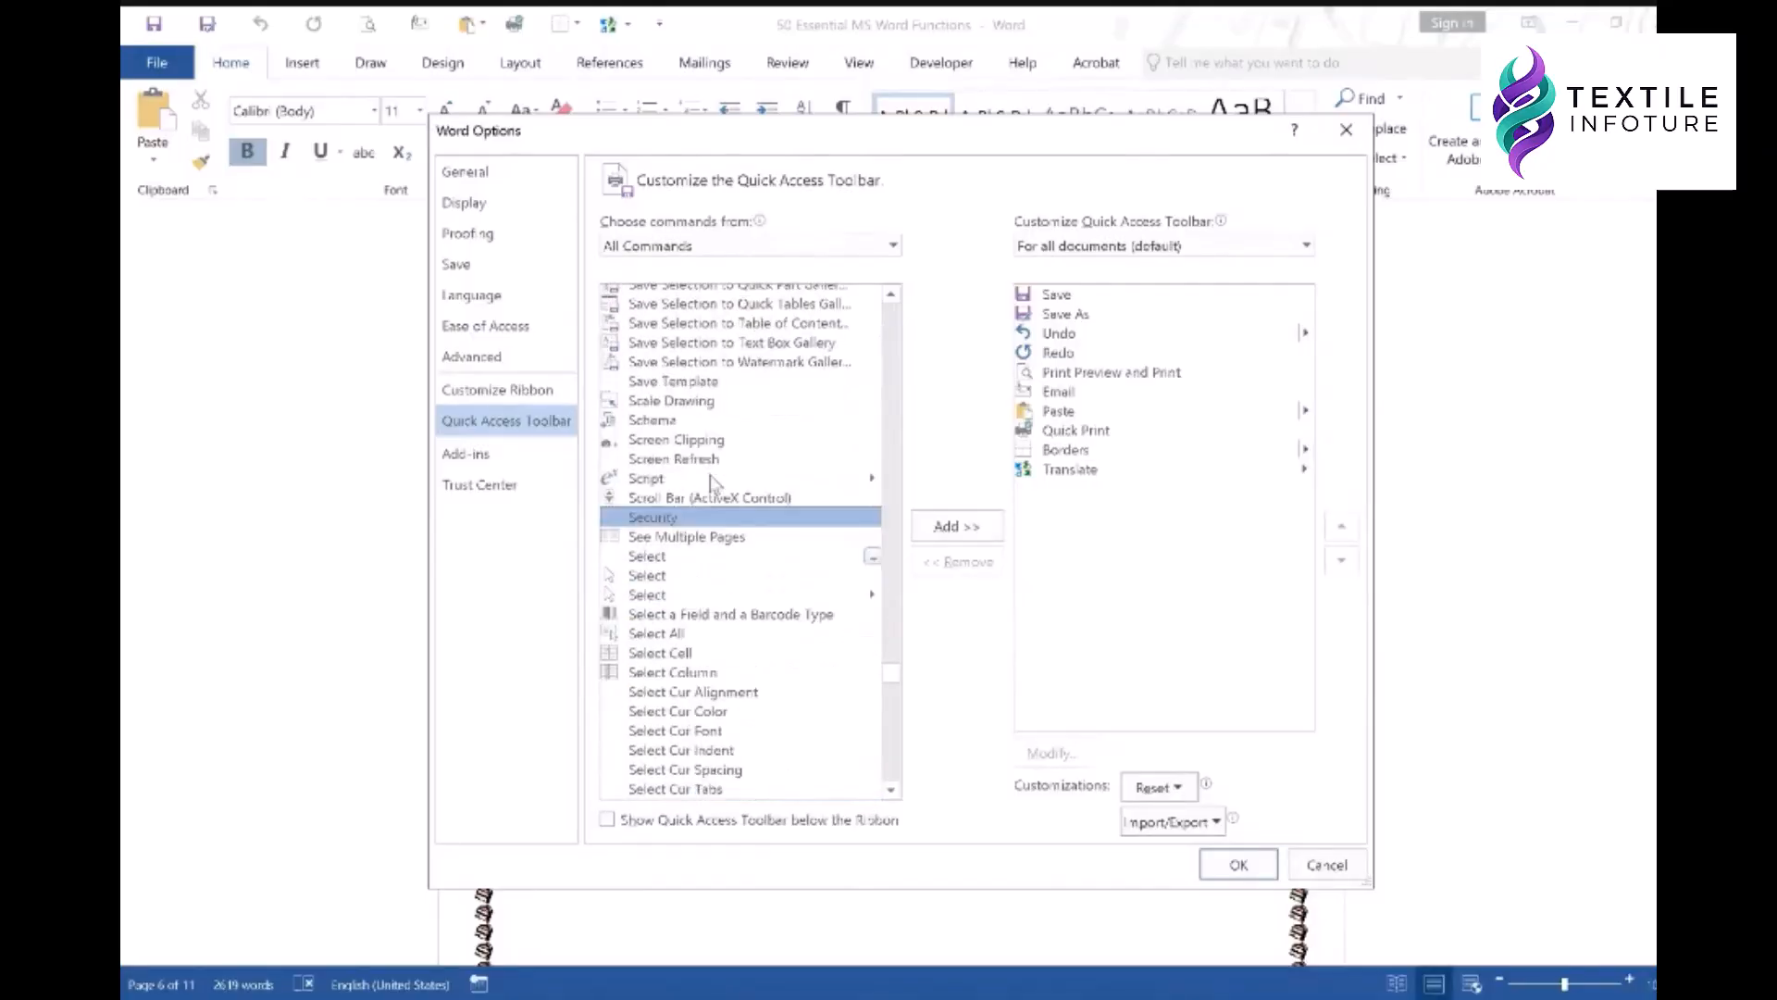
scroll(712, 483, "down", 10)
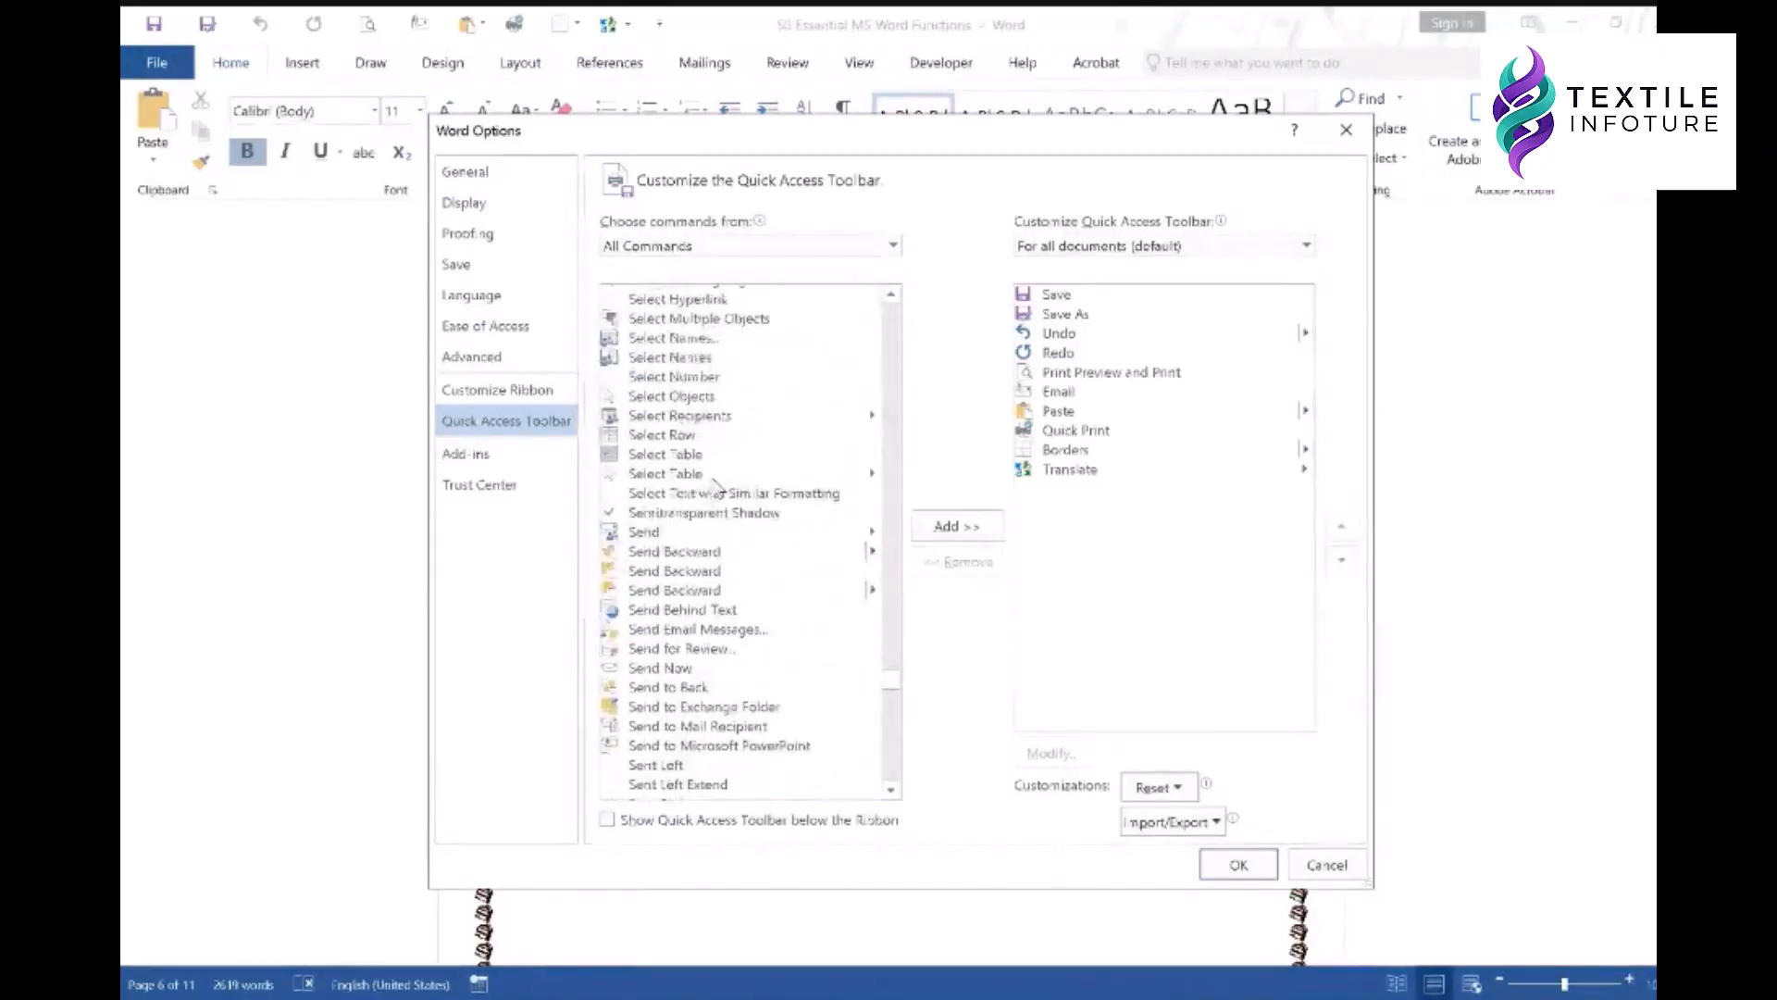
left_click(693, 552)
left_click(956, 526)
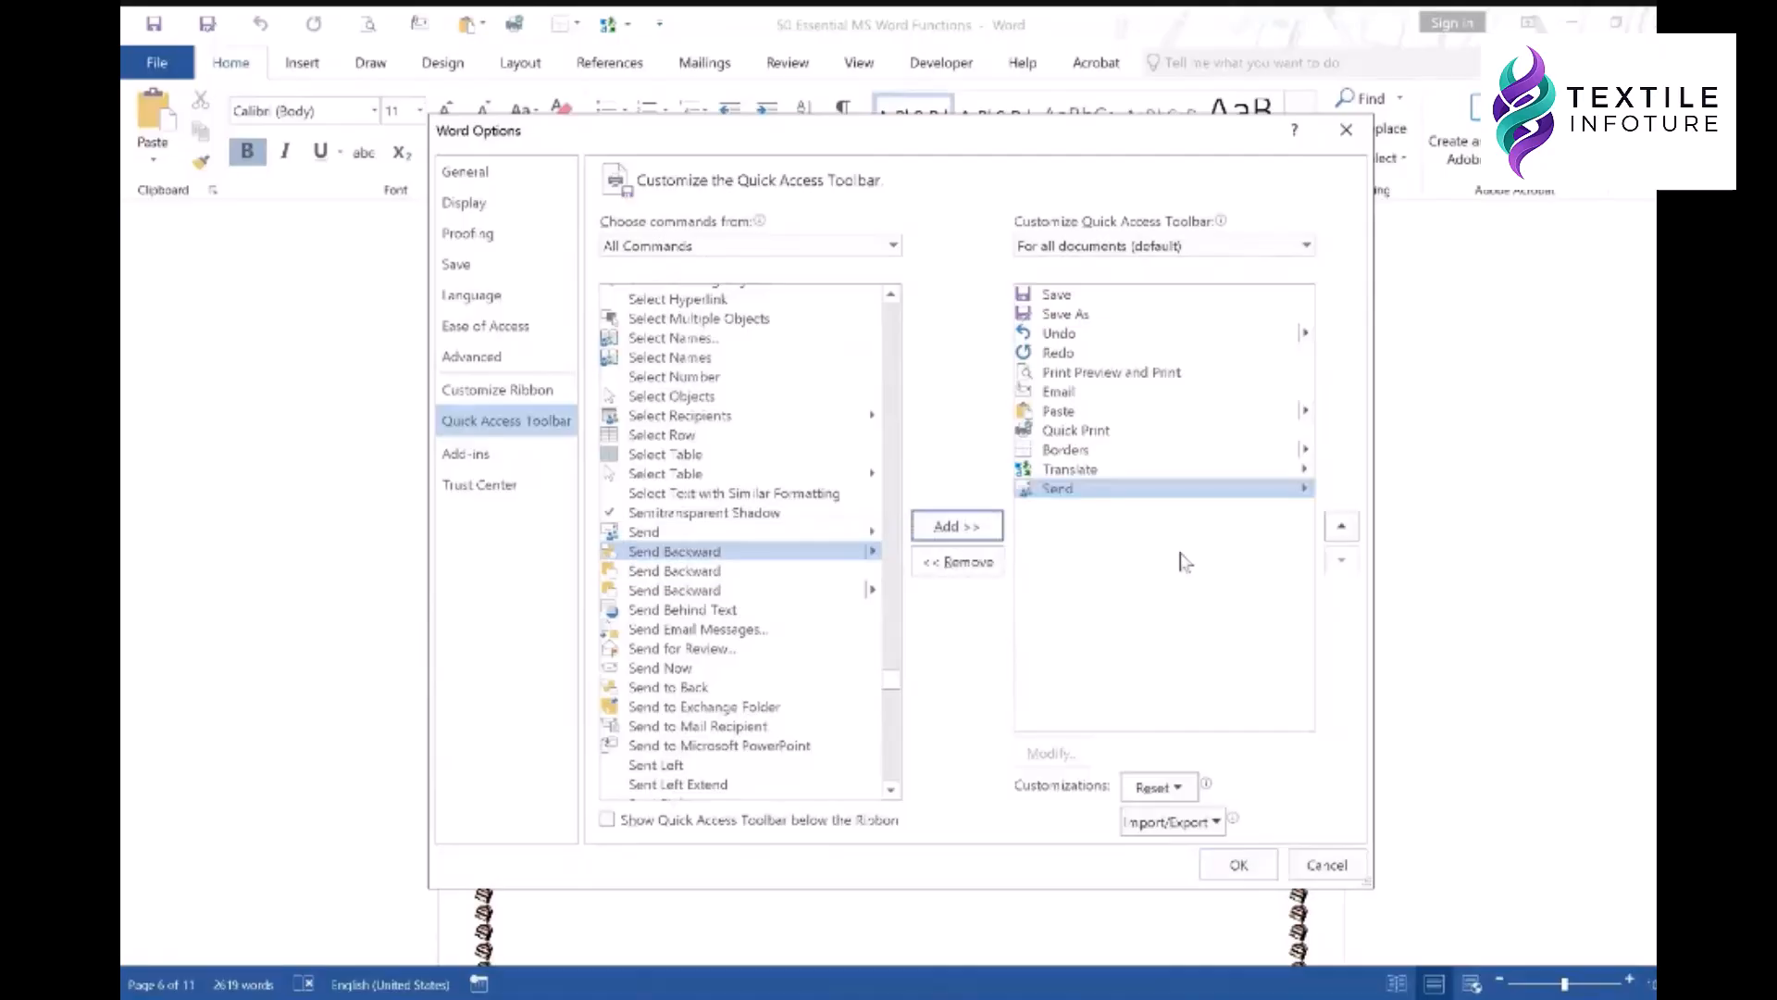
left_click(1239, 865)
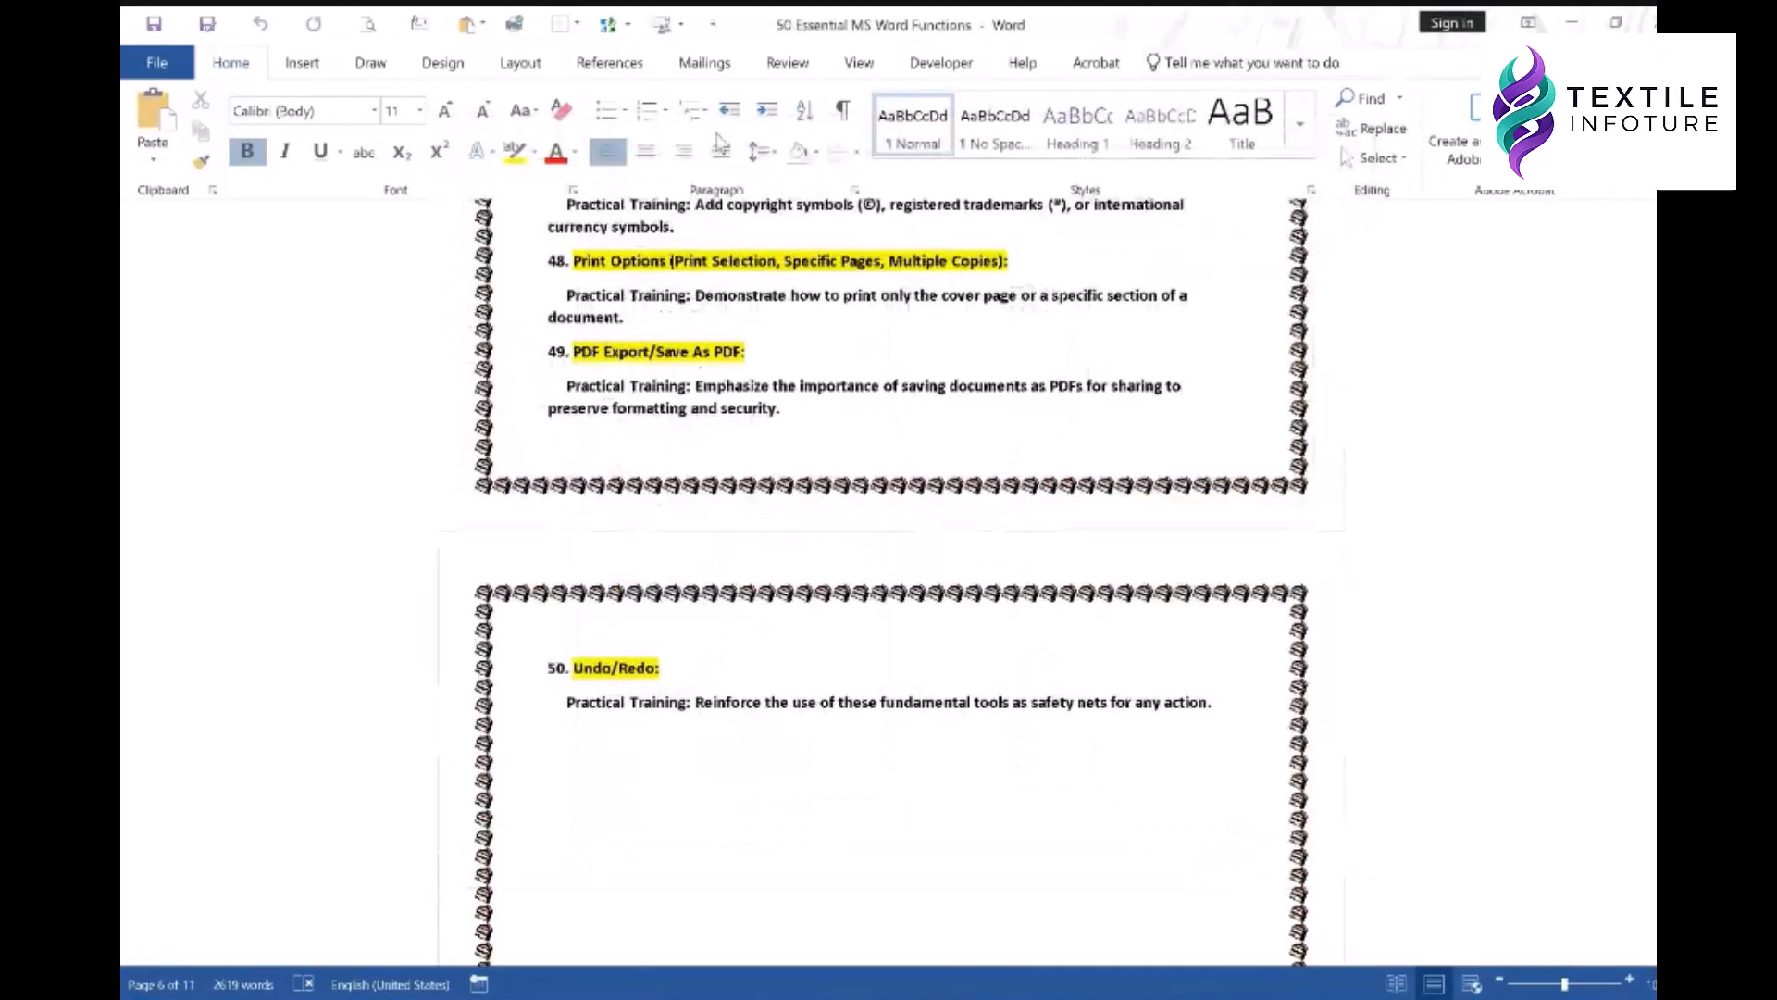
left_click(671, 27)
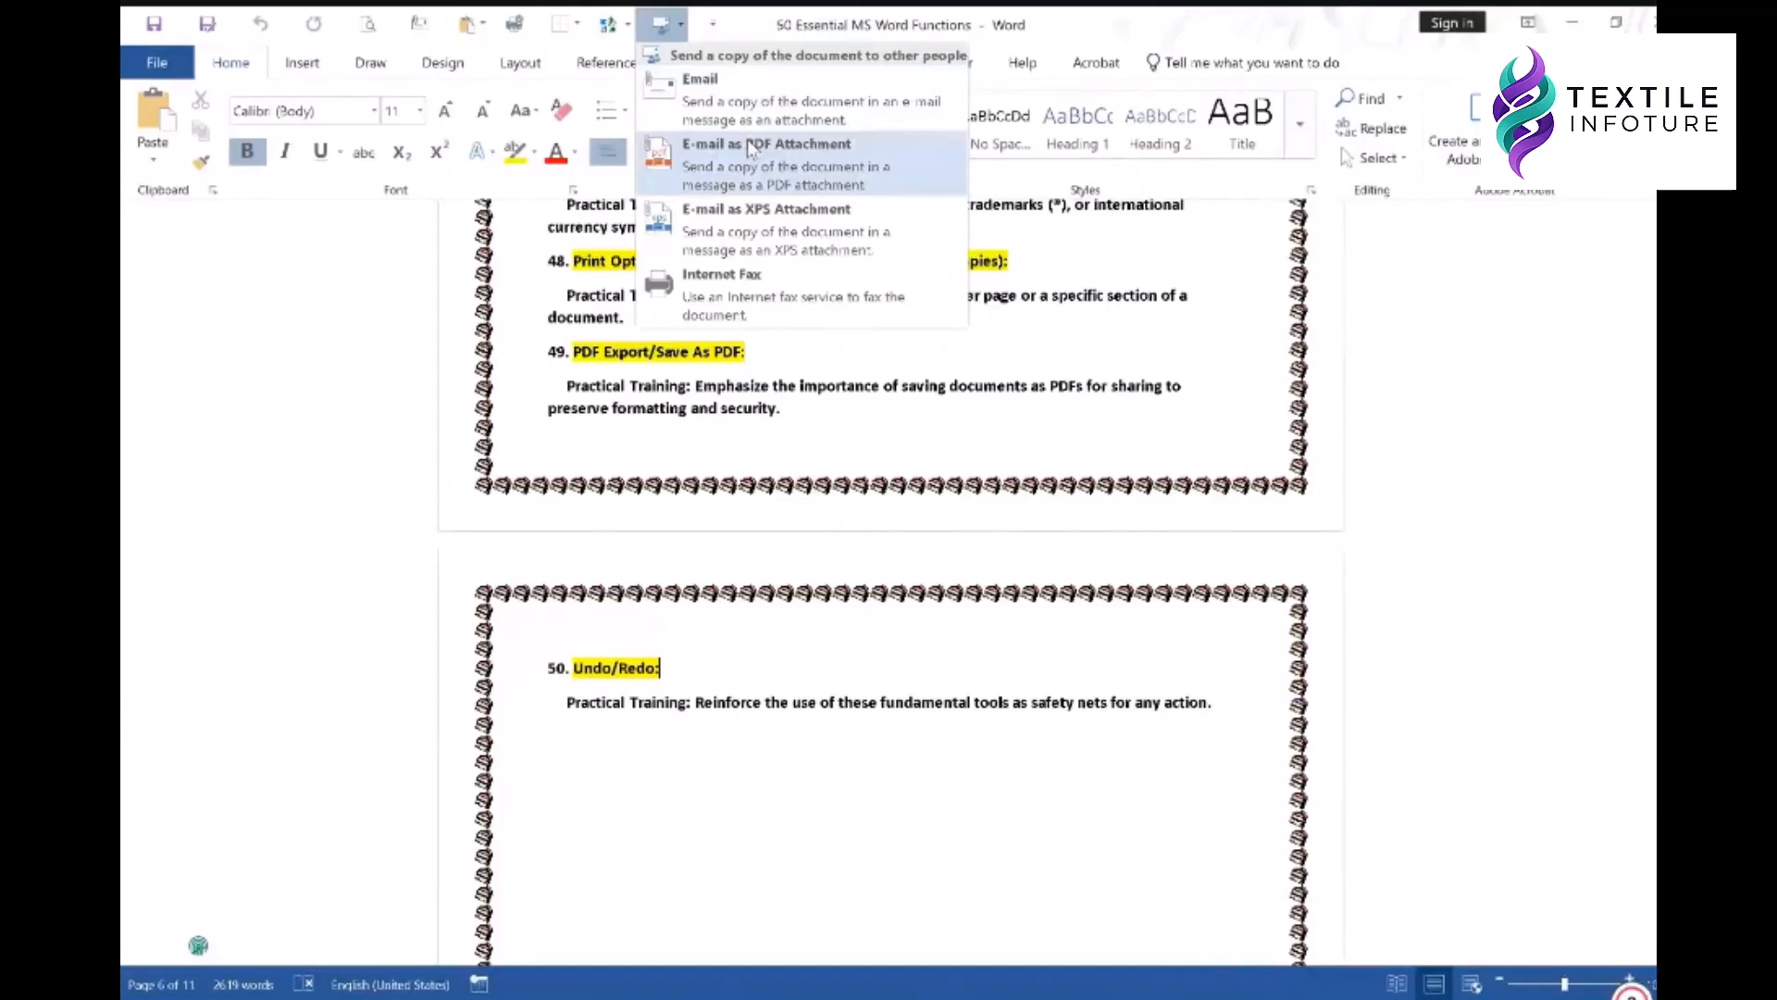
left_click(972, 21)
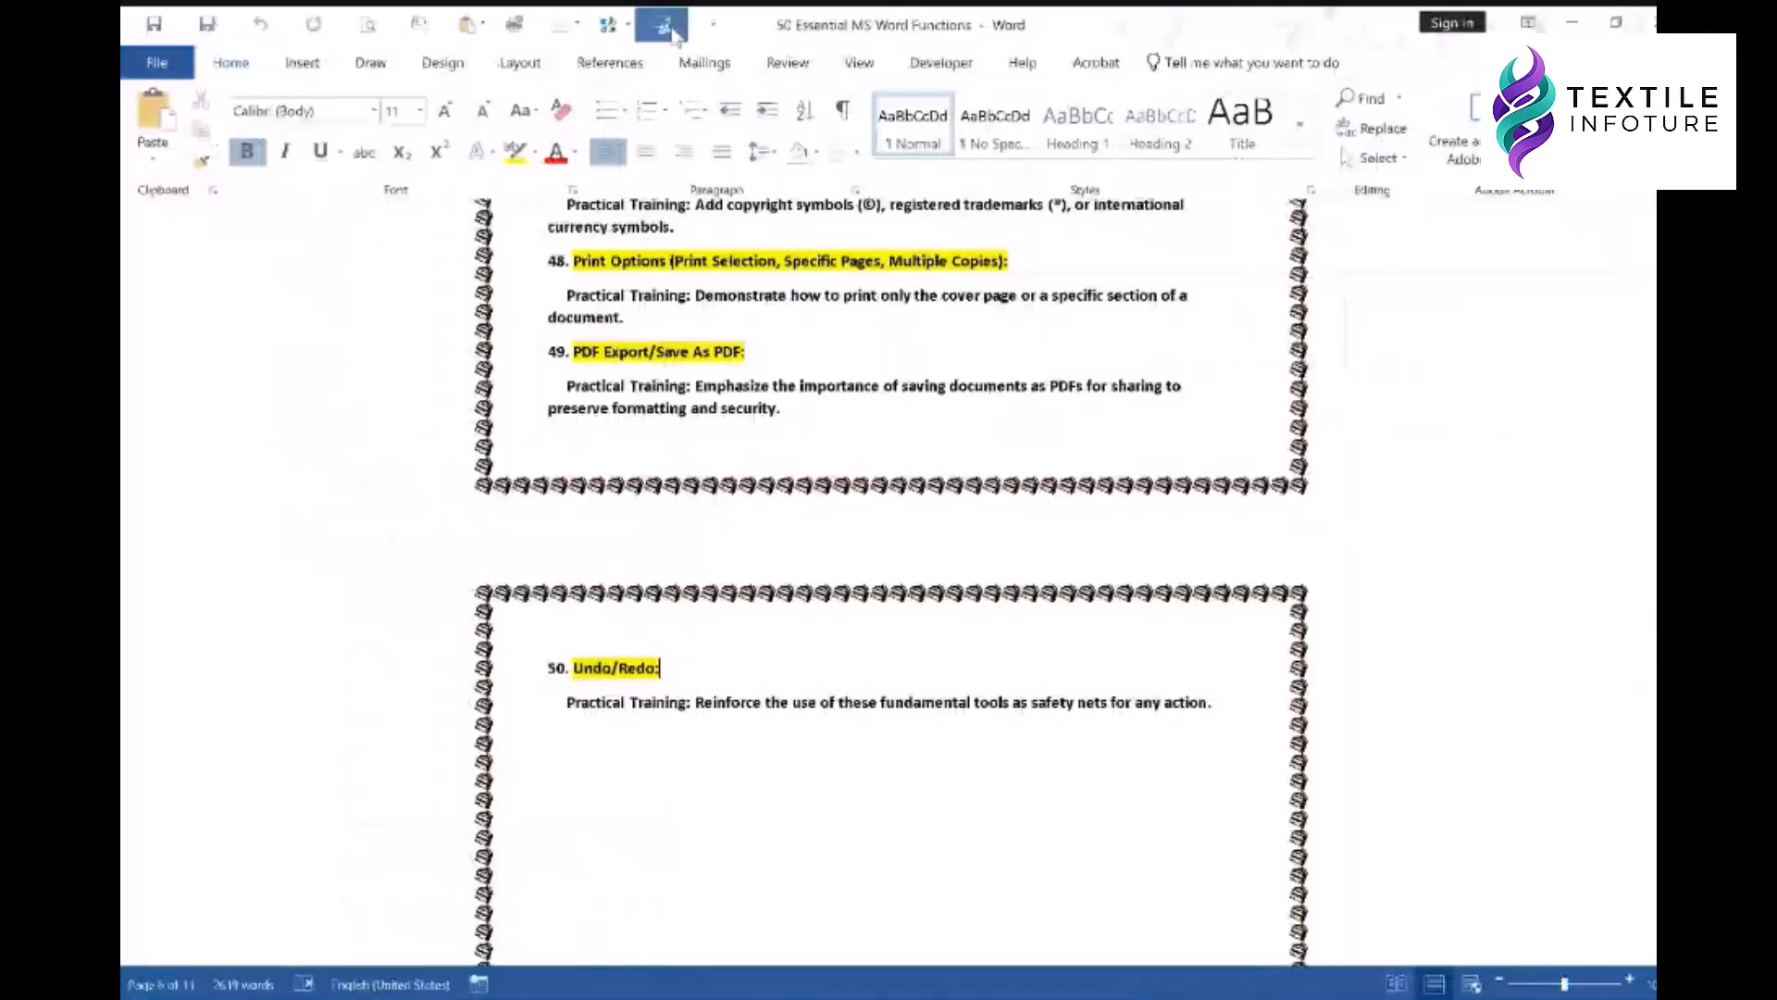
left_click(671, 32)
left_click(1086, 463)
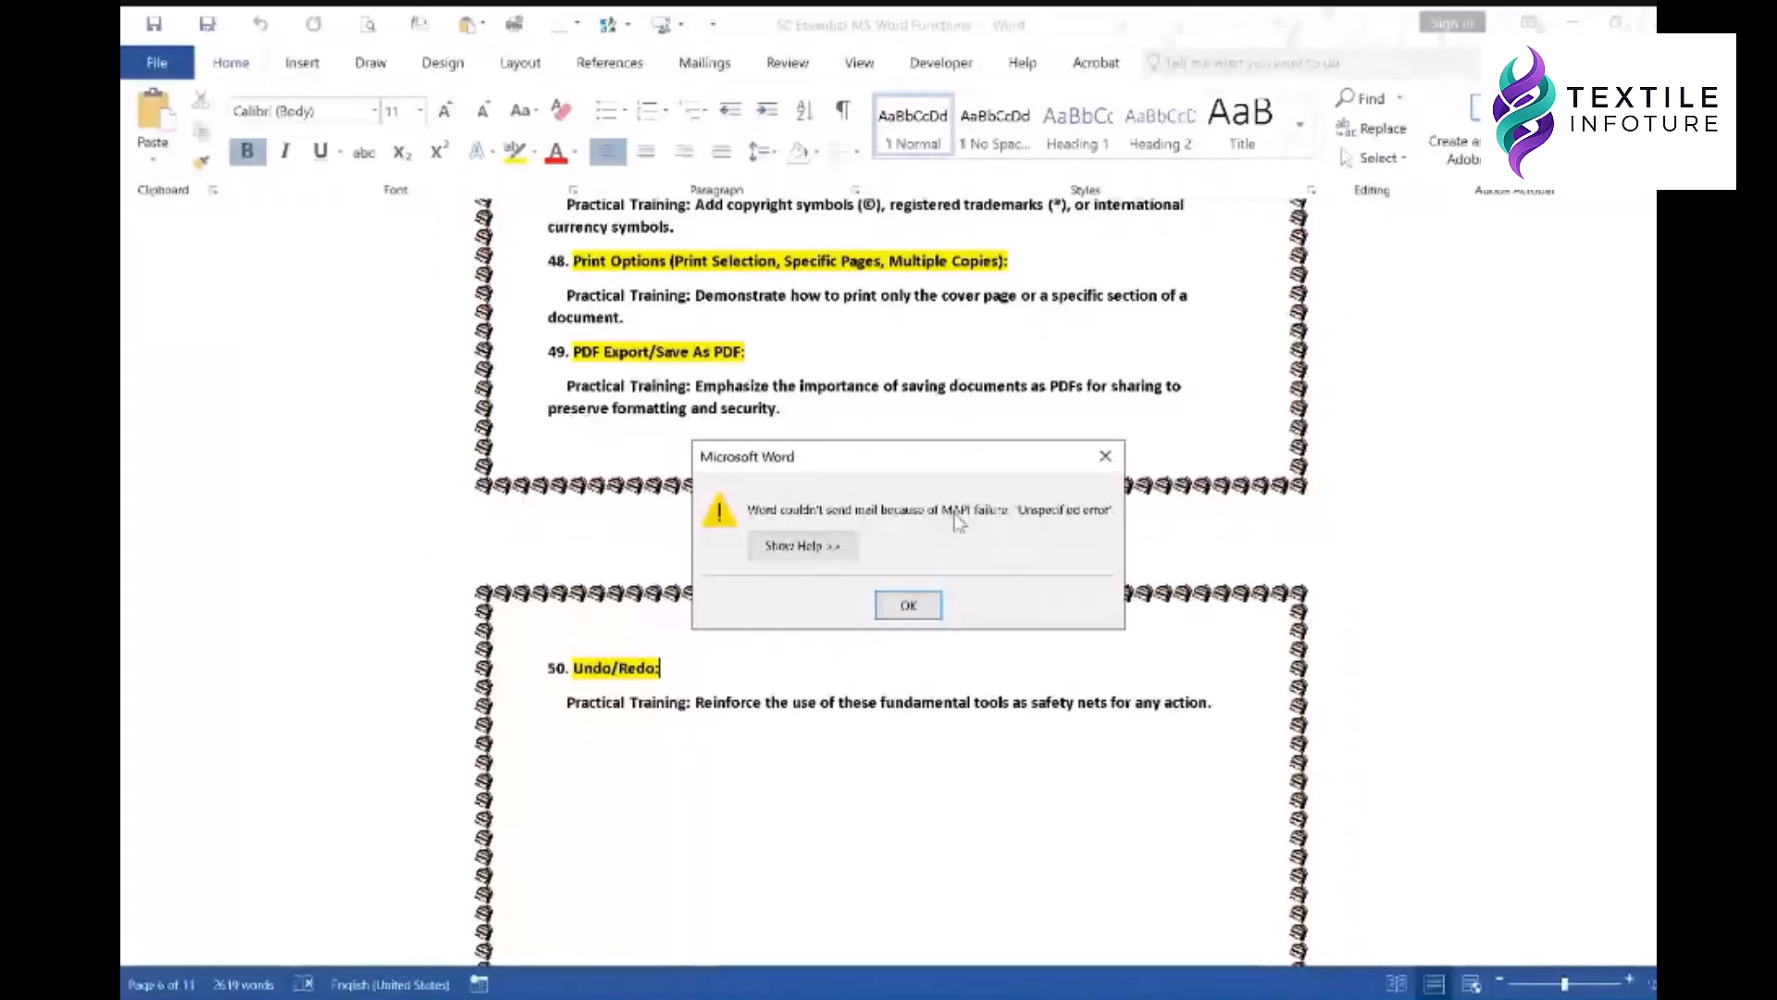
left_click(909, 605)
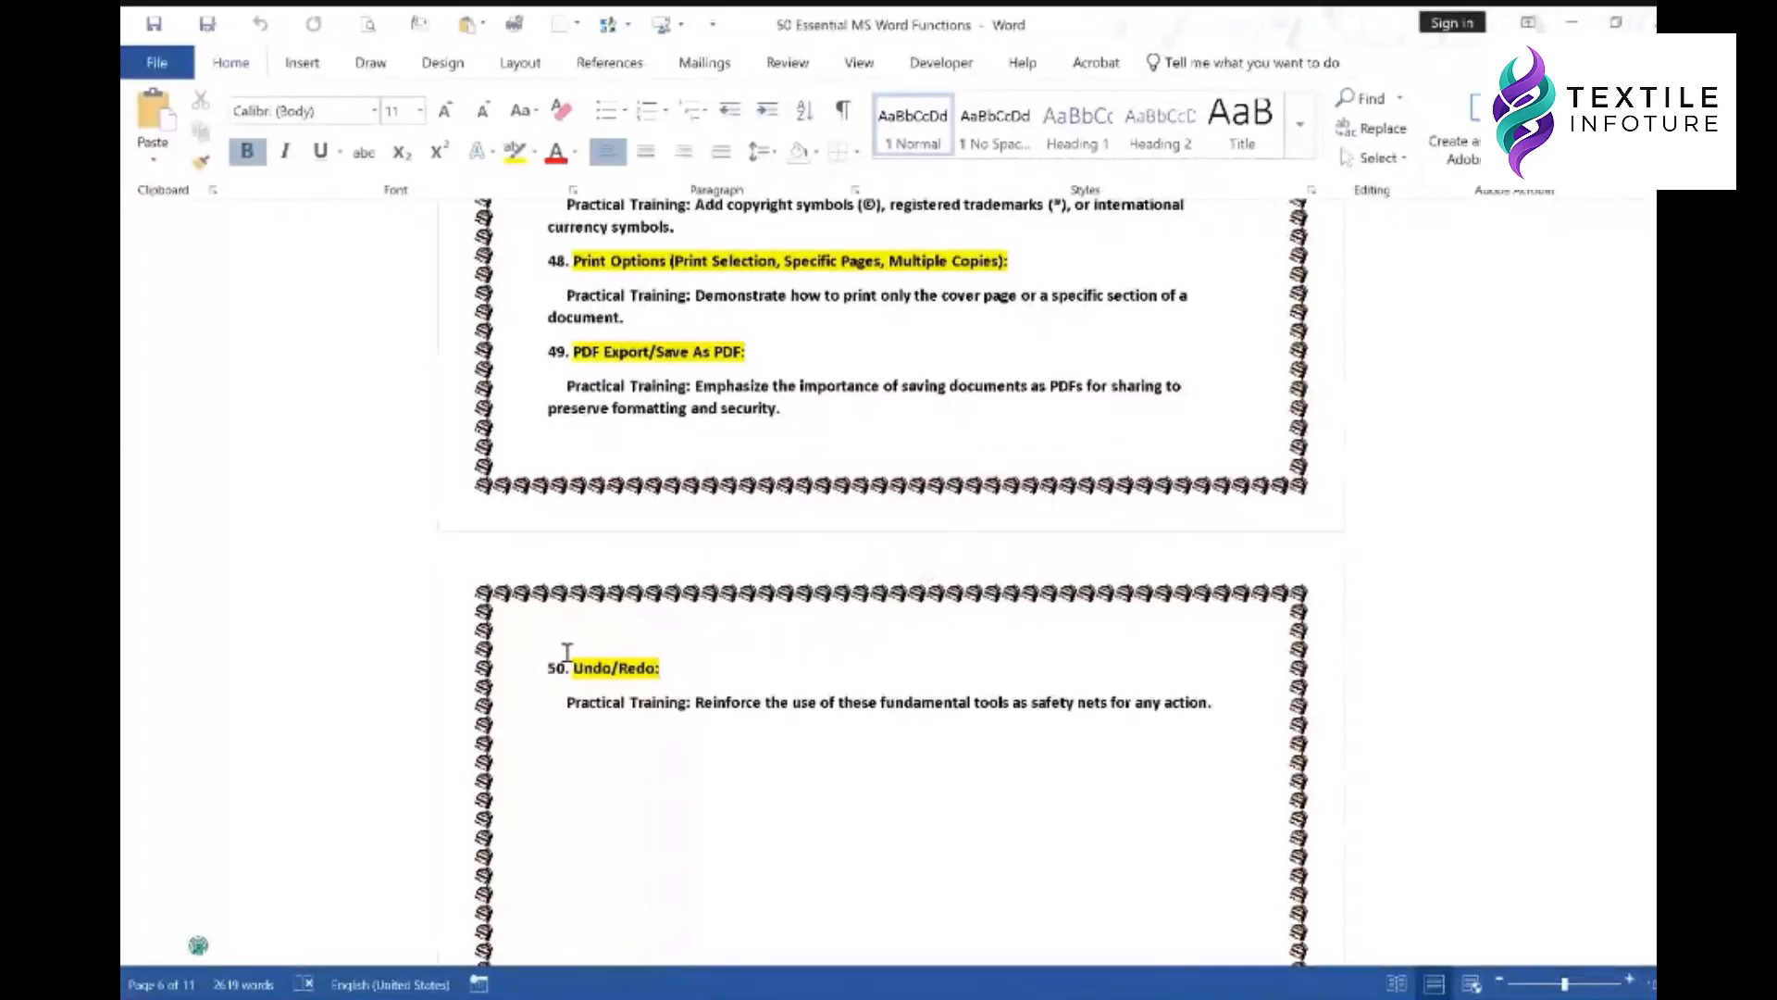
left_click(663, 24)
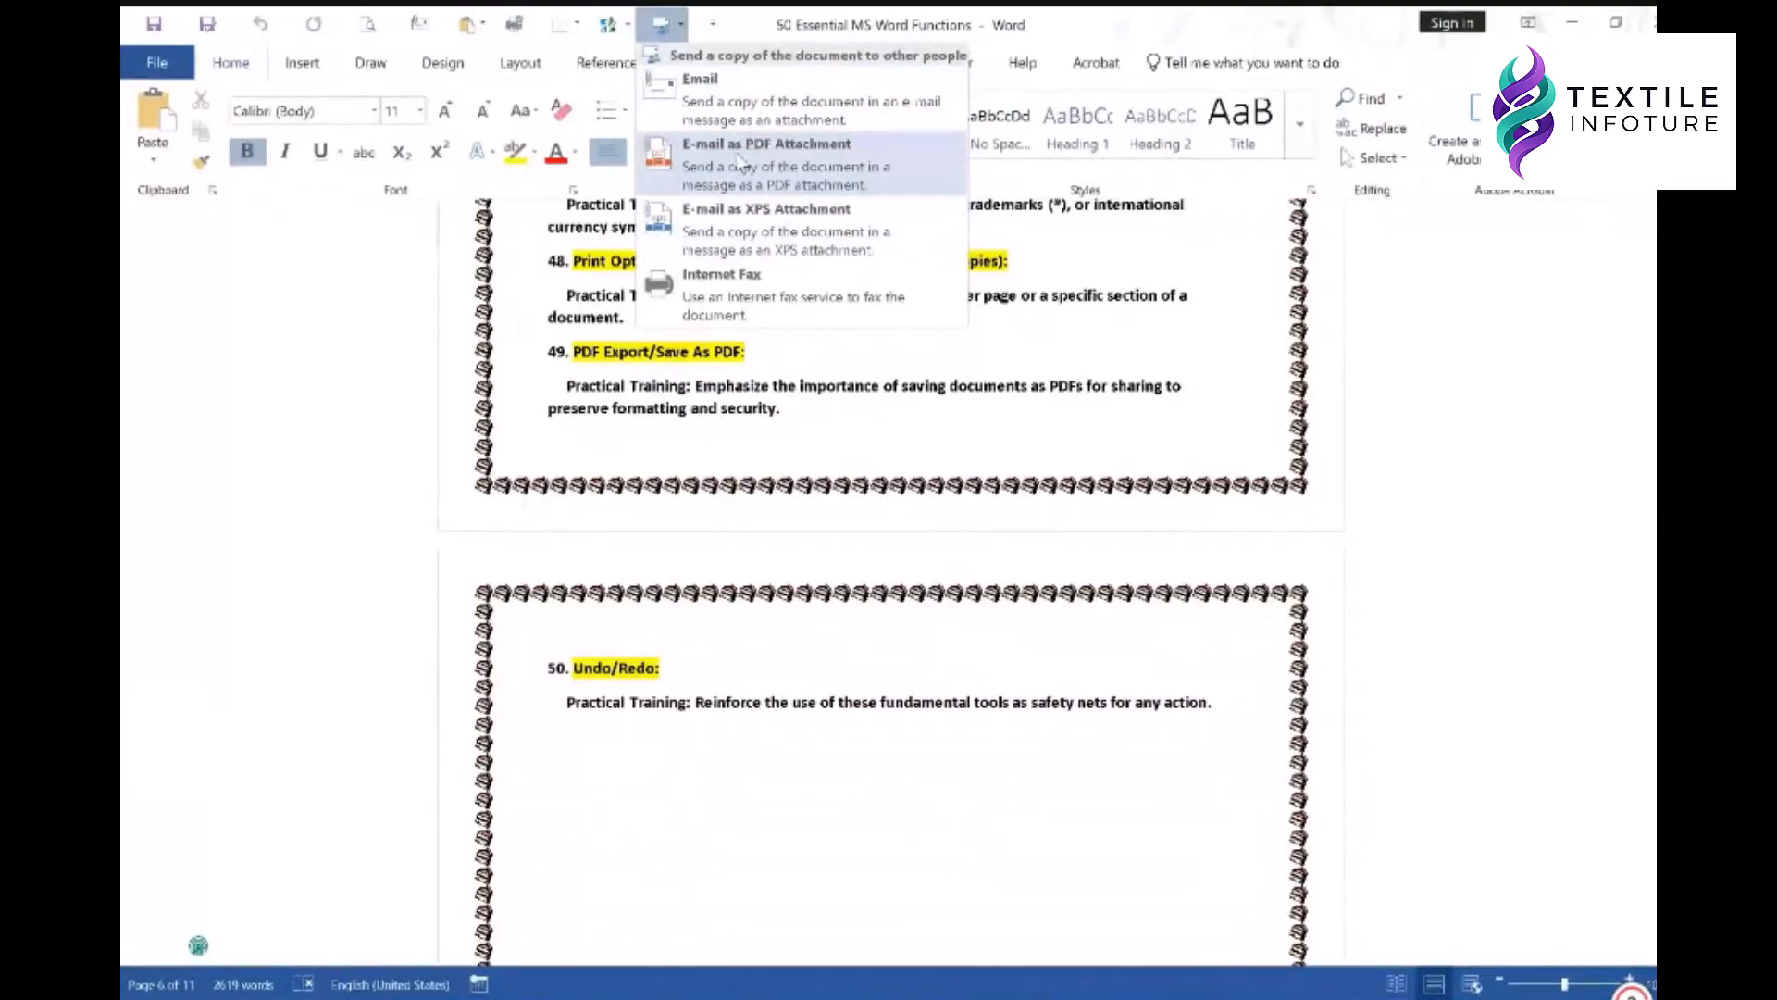
left_click(1018, 309)
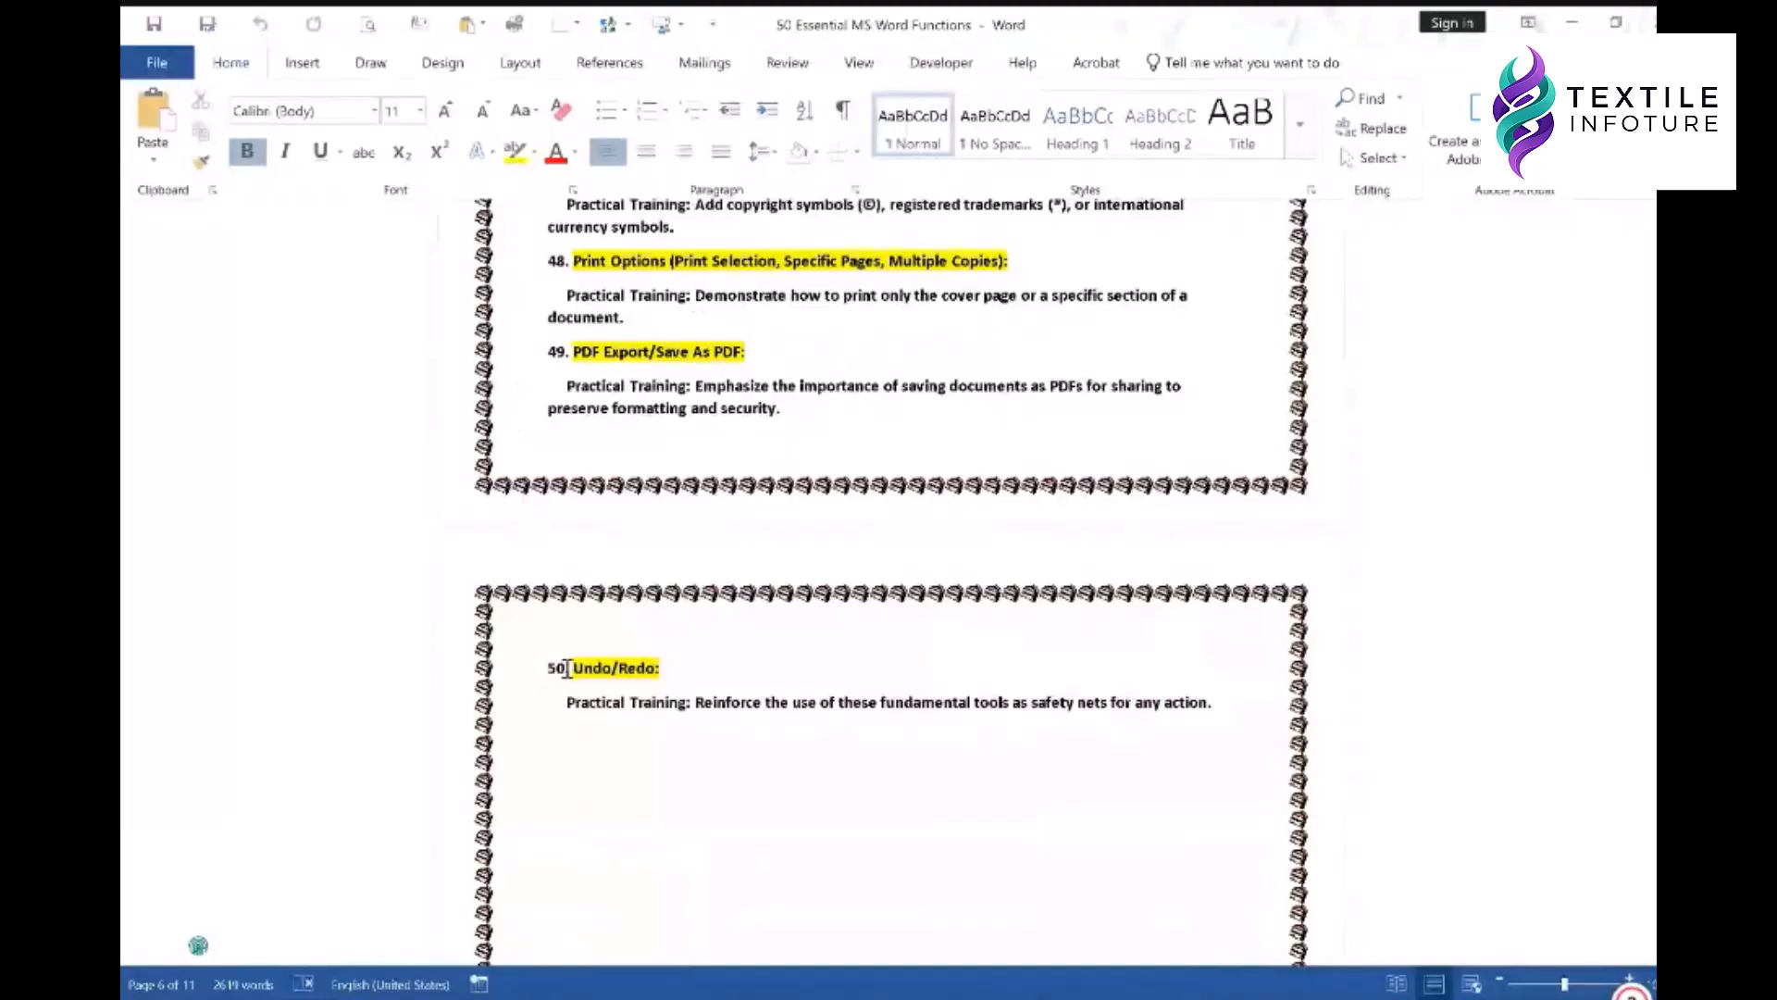
left_click(529, 826)
left_click(529, 826)
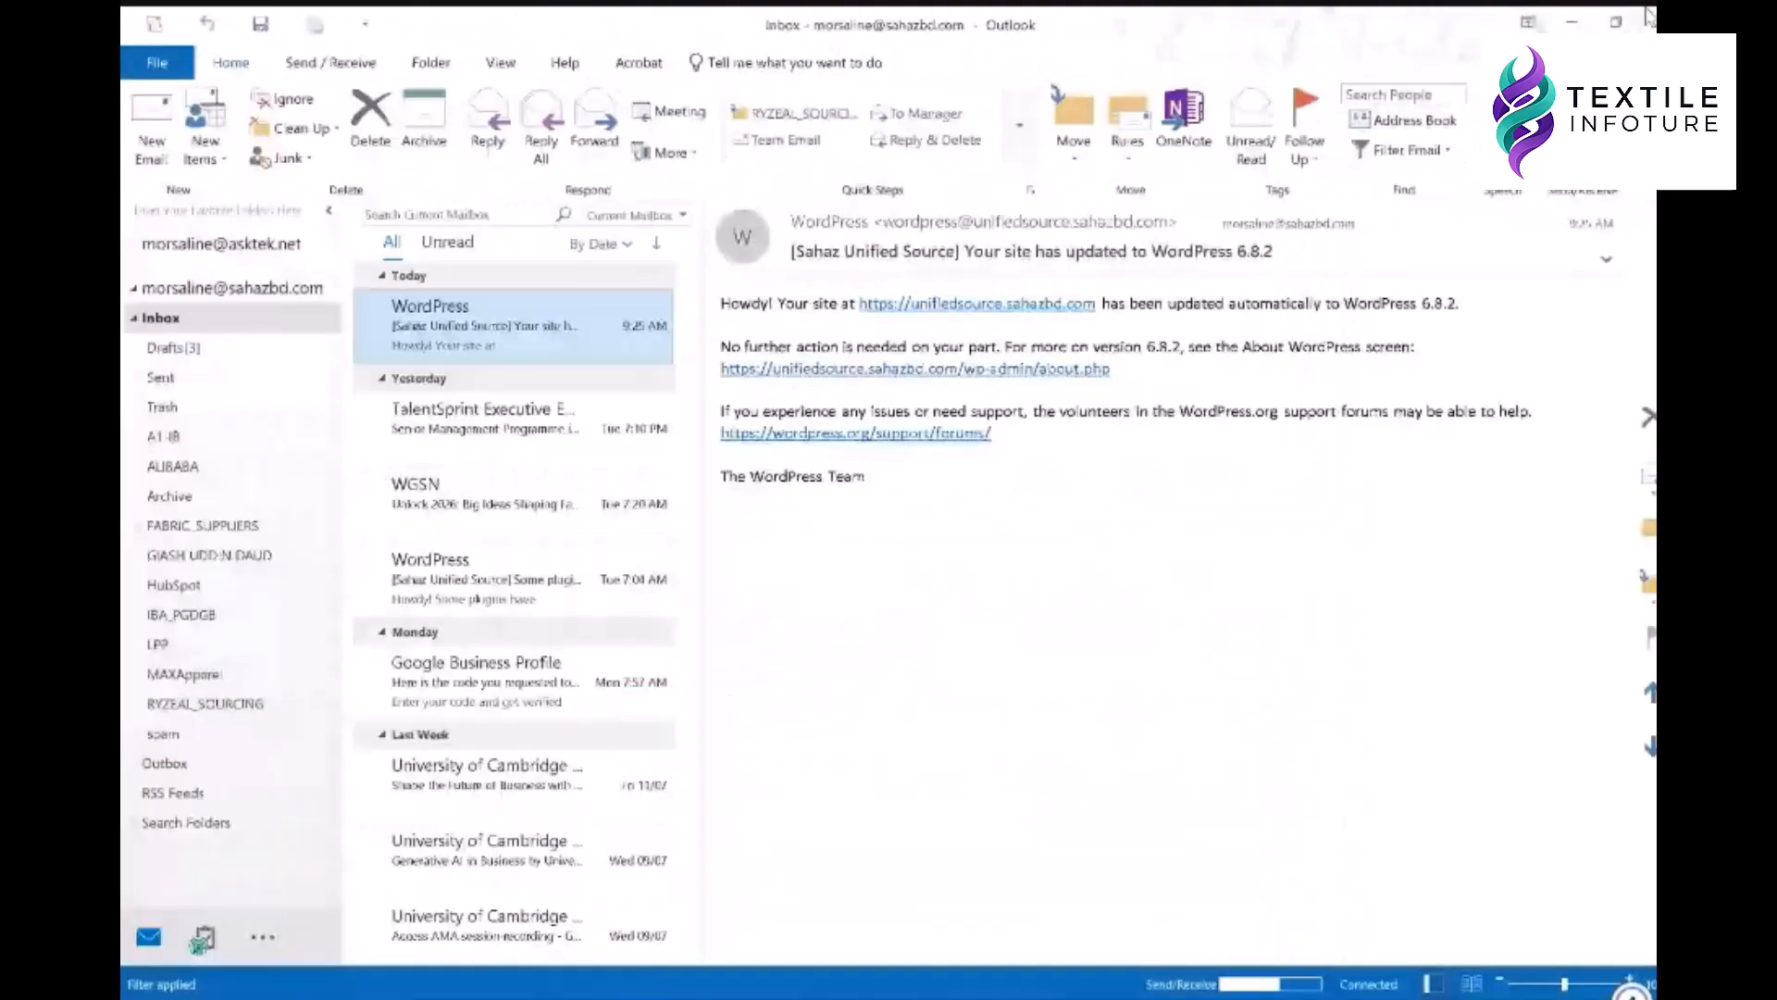
left_click(1647, 21)
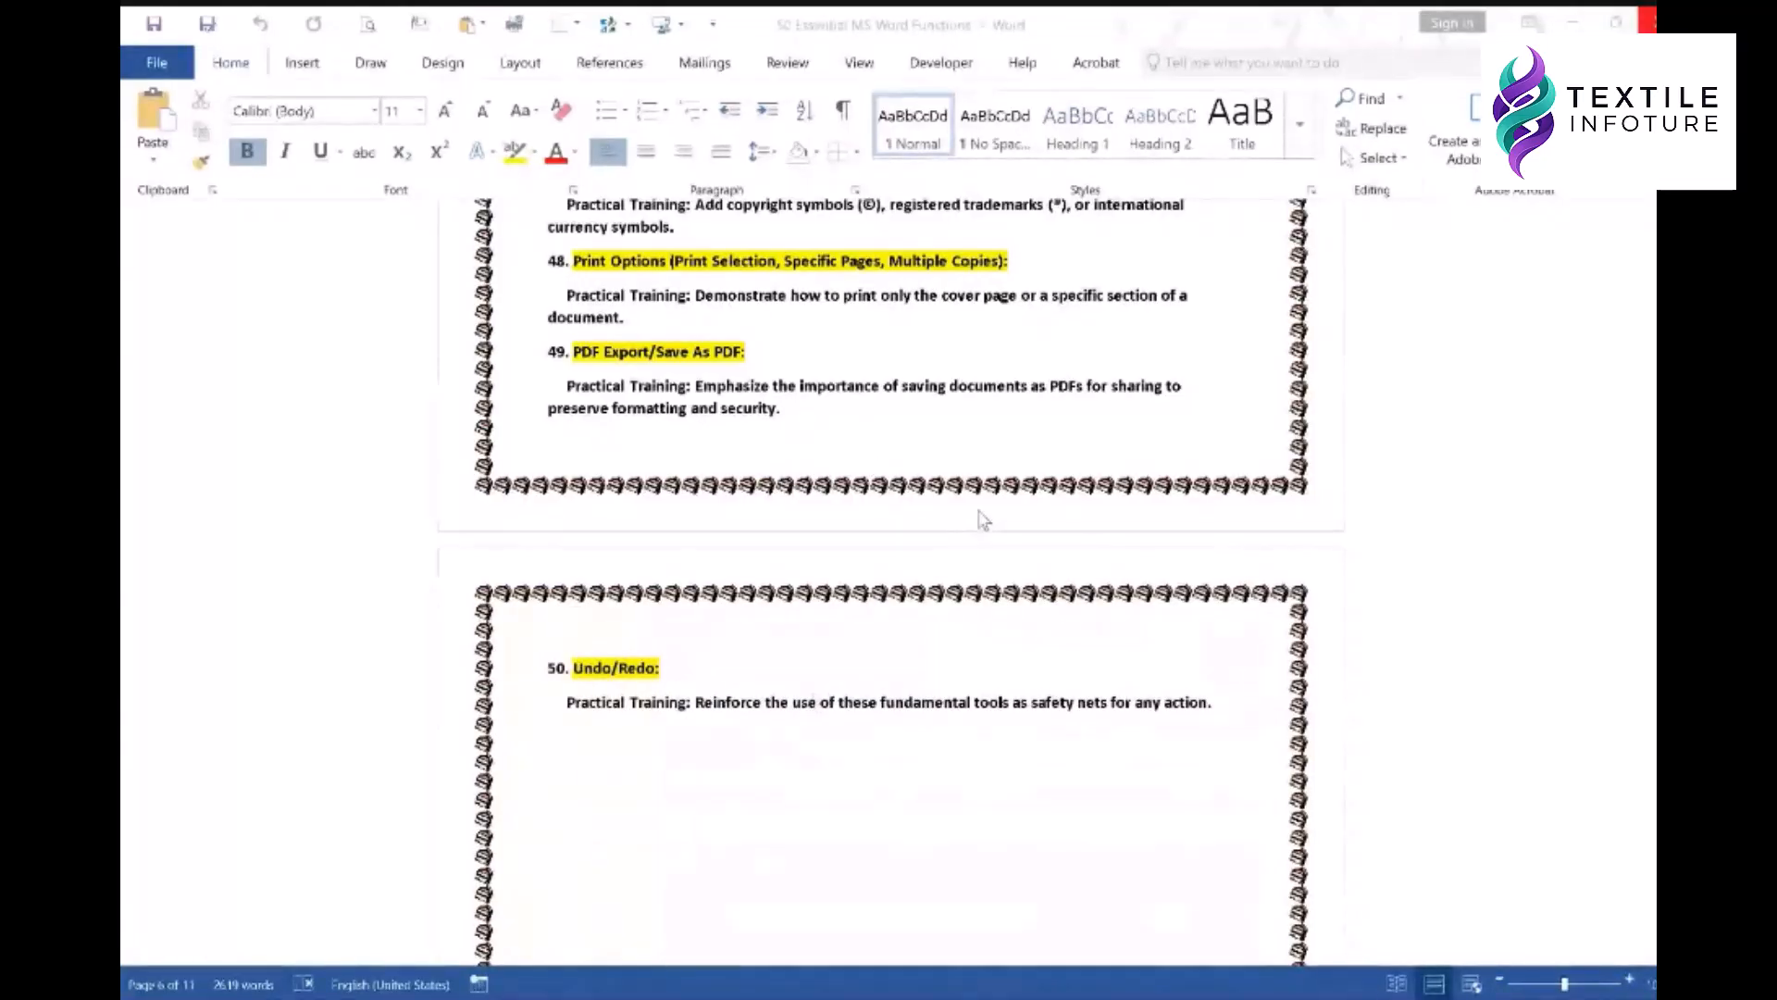
scroll(905, 415, "up", 3)
scroll(910, 419, "up", 4)
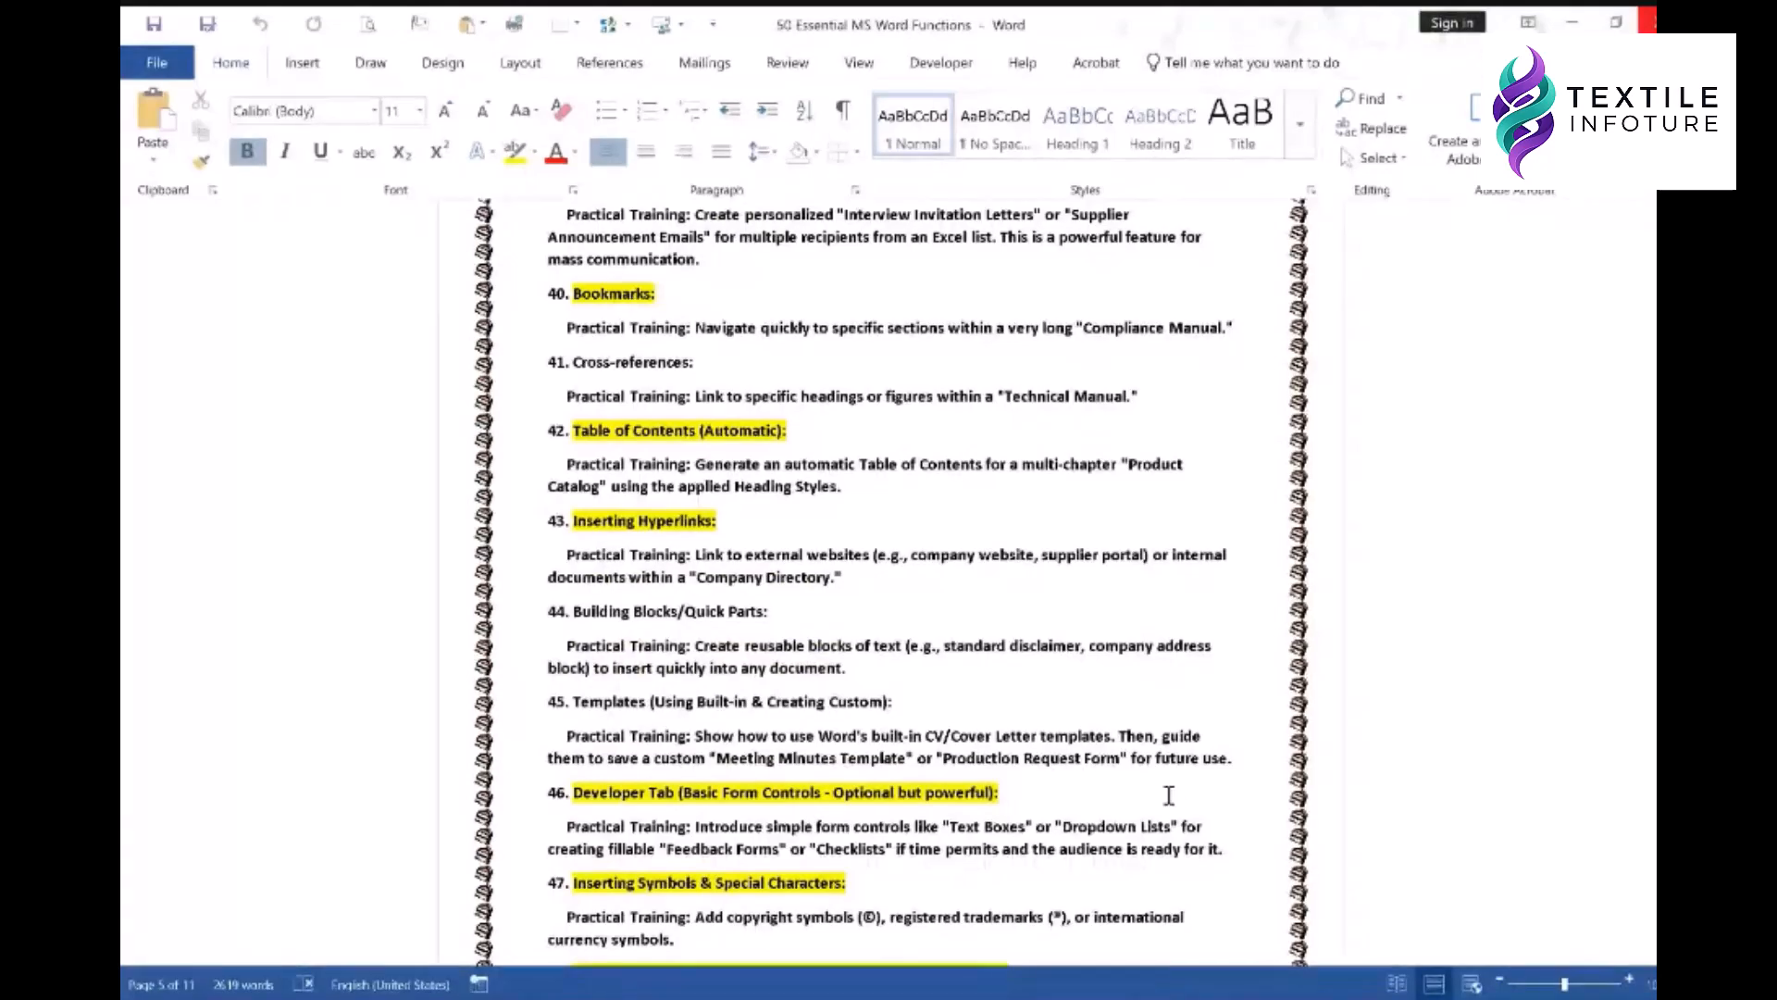
- Close the functions document, minimize File Explorer, and relaunch Word by searching 'word'
left_click(1652, 26)
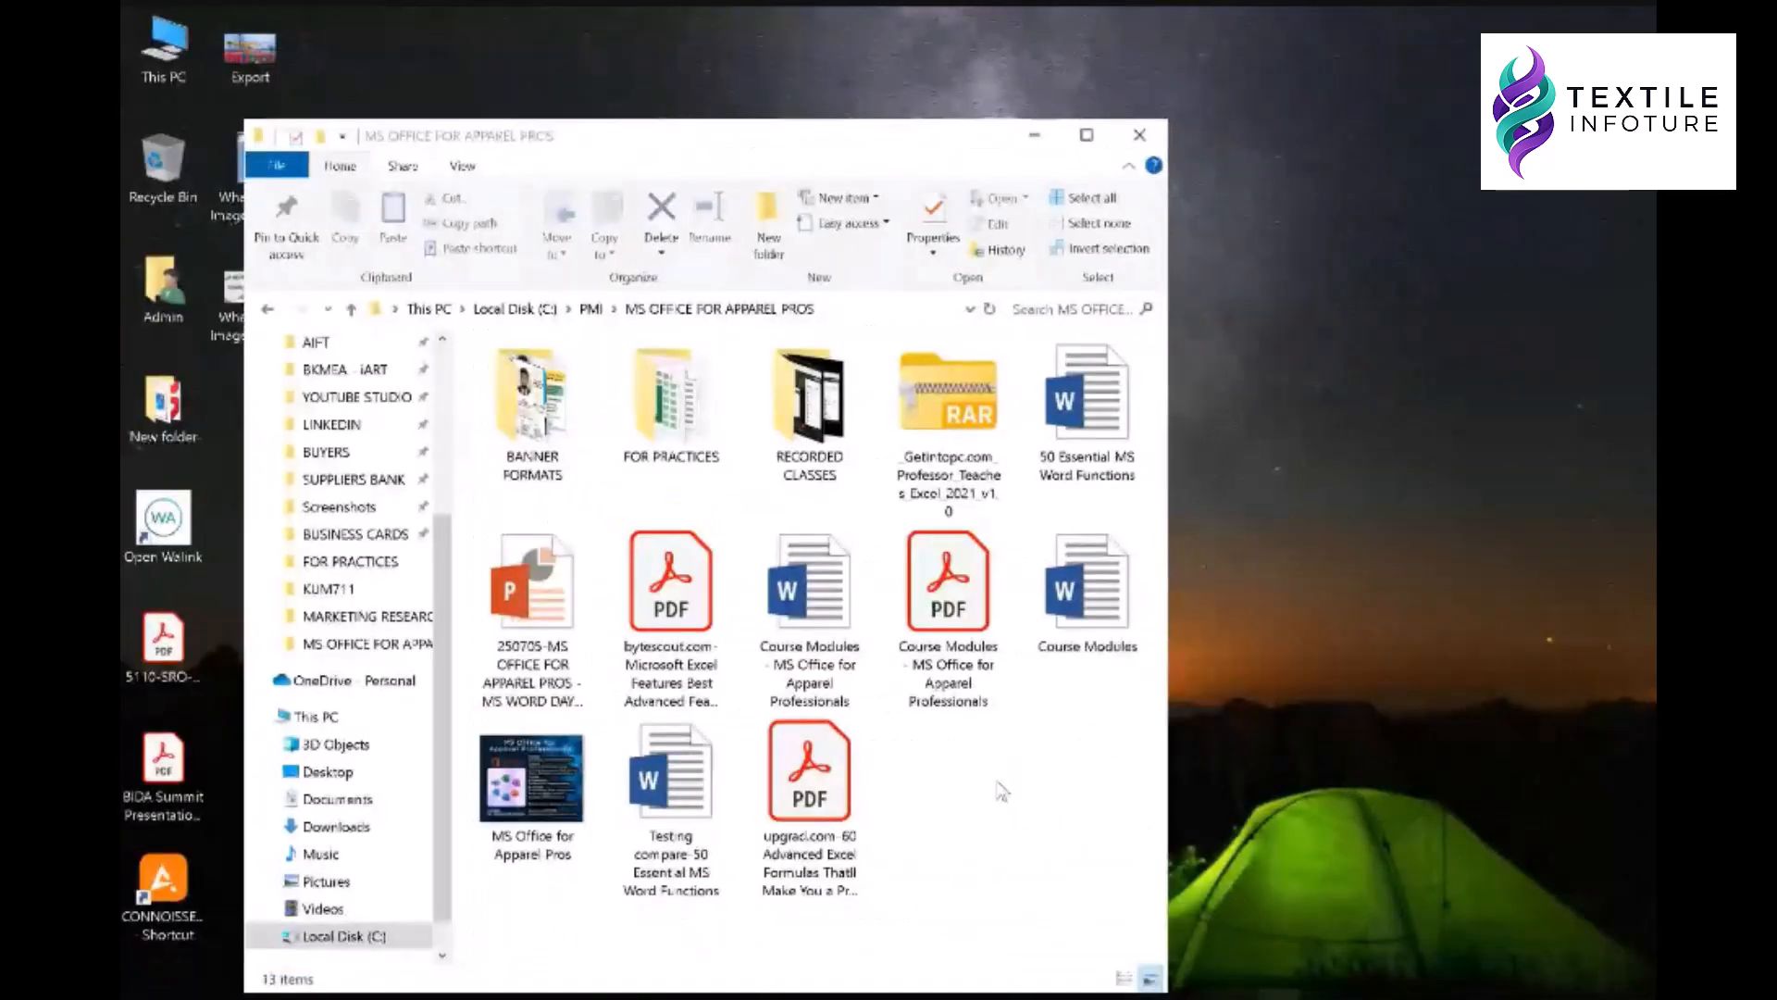
left_click(1046, 142)
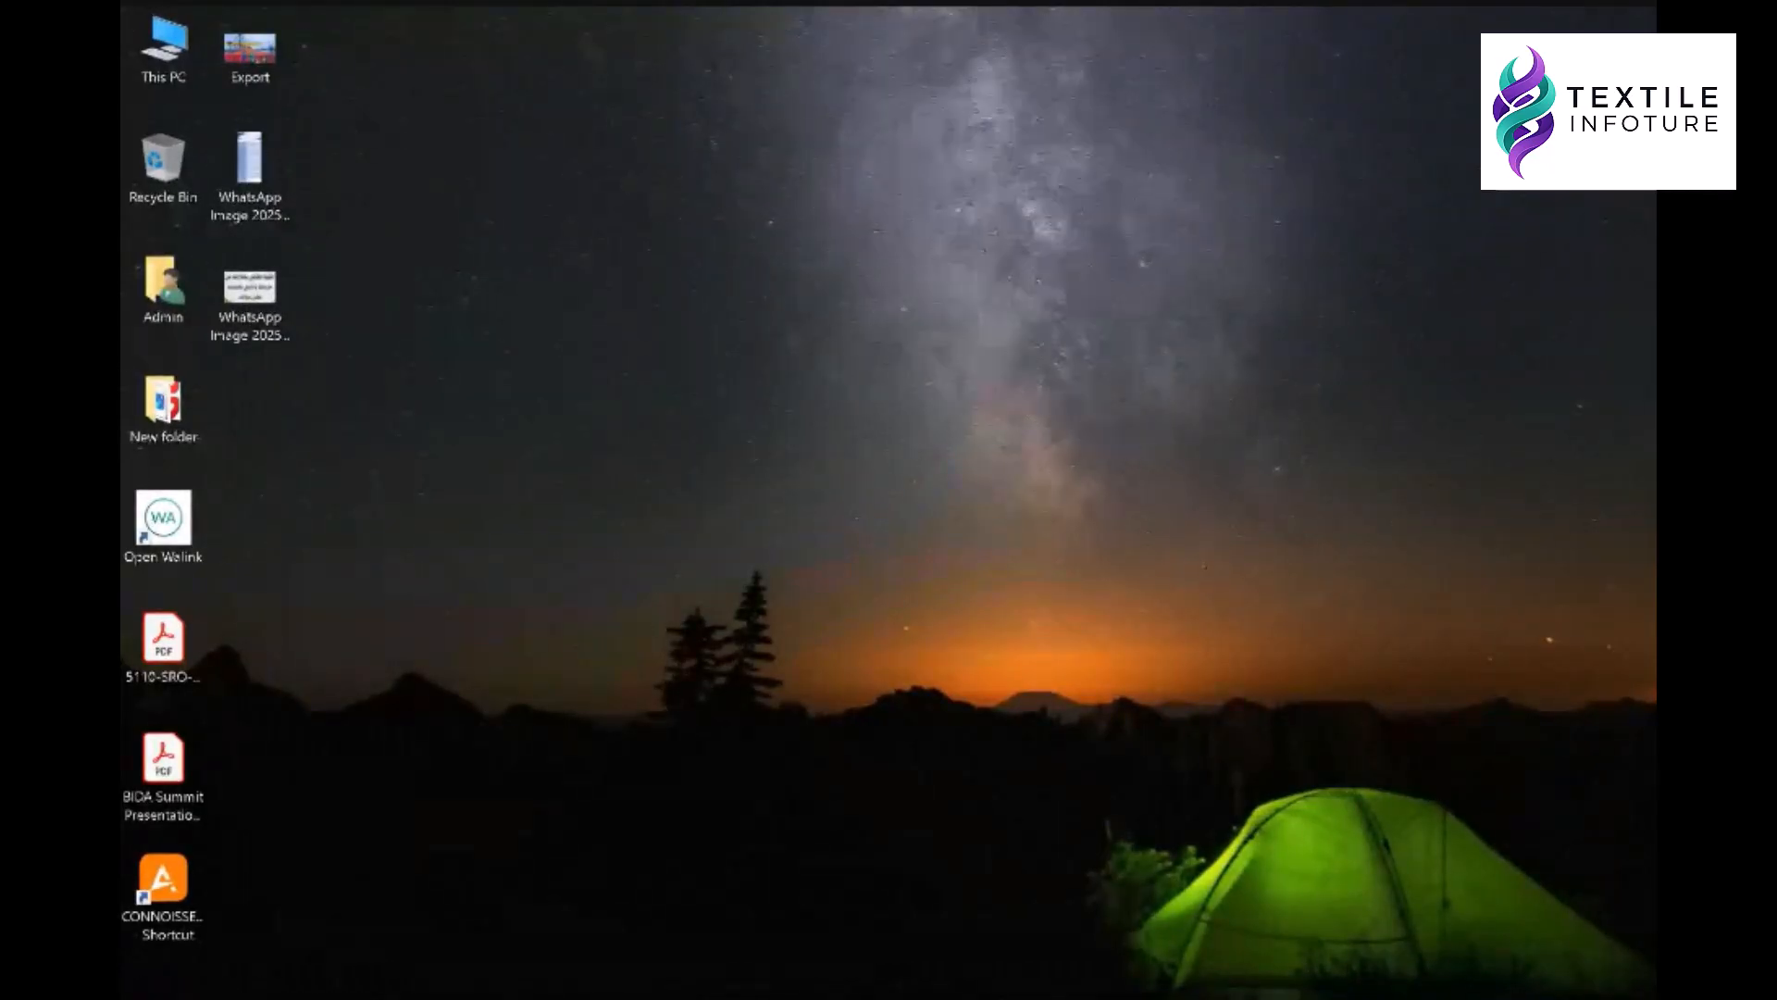
left_click(204, 996)
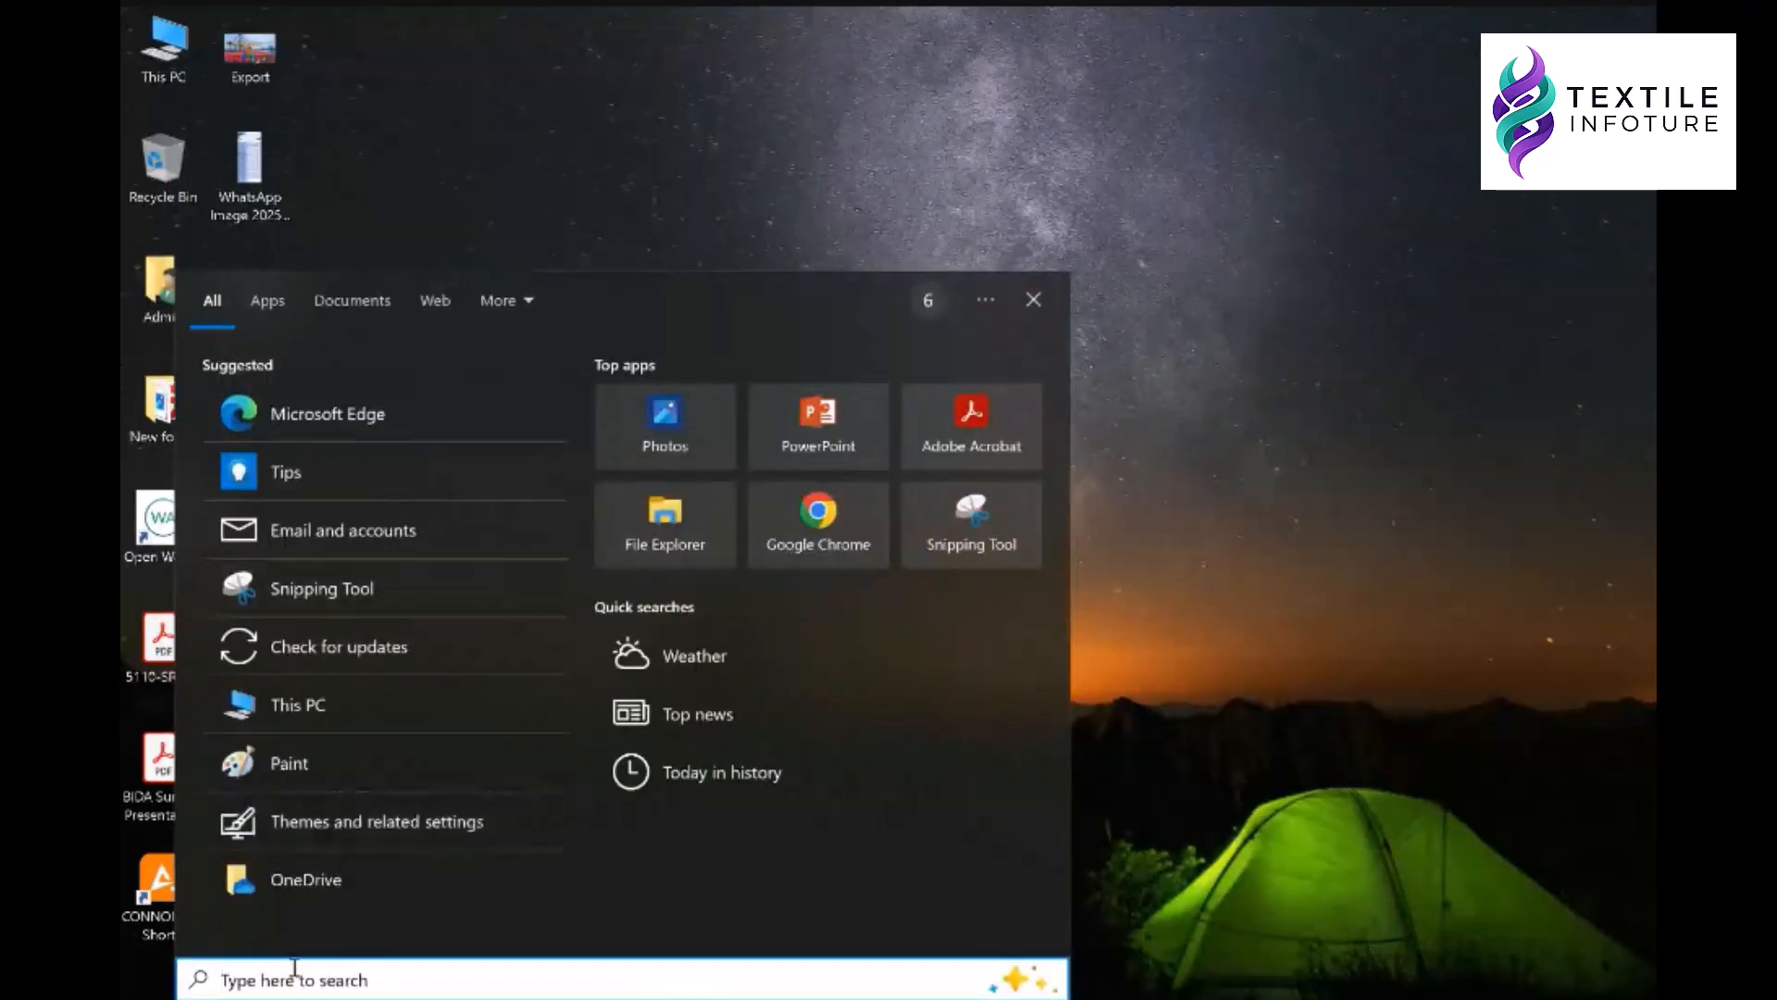
type("word")
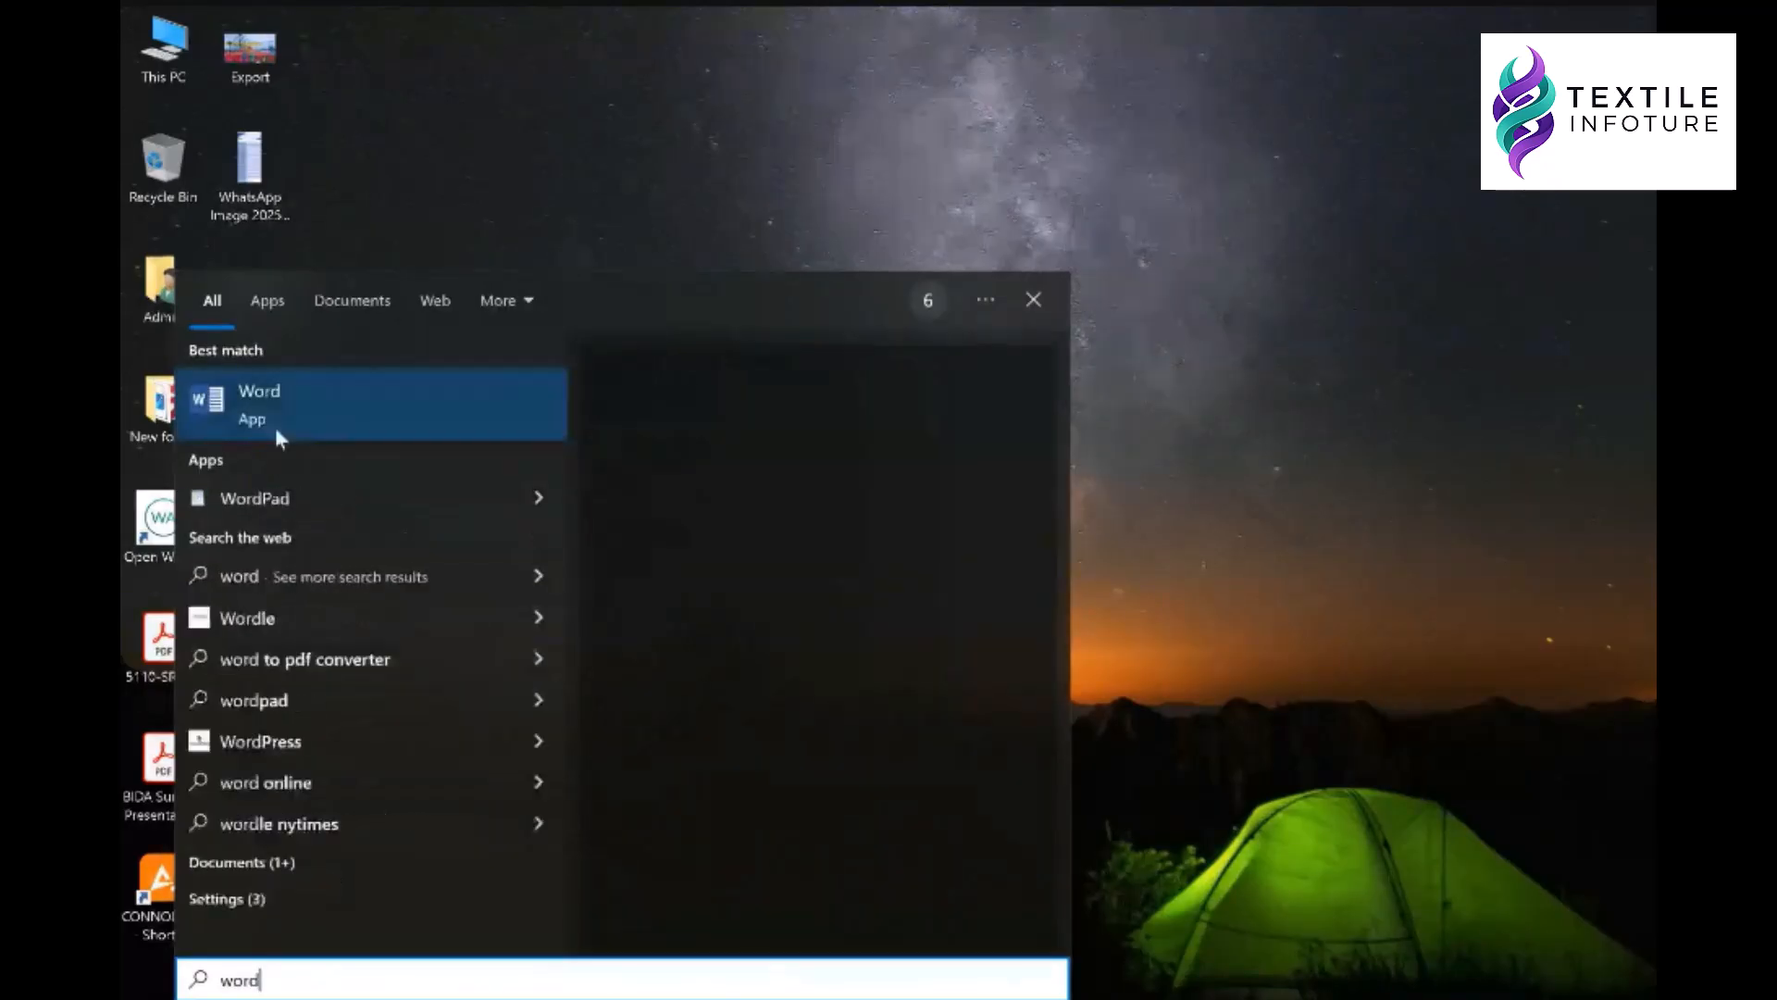
left_click(271, 402)
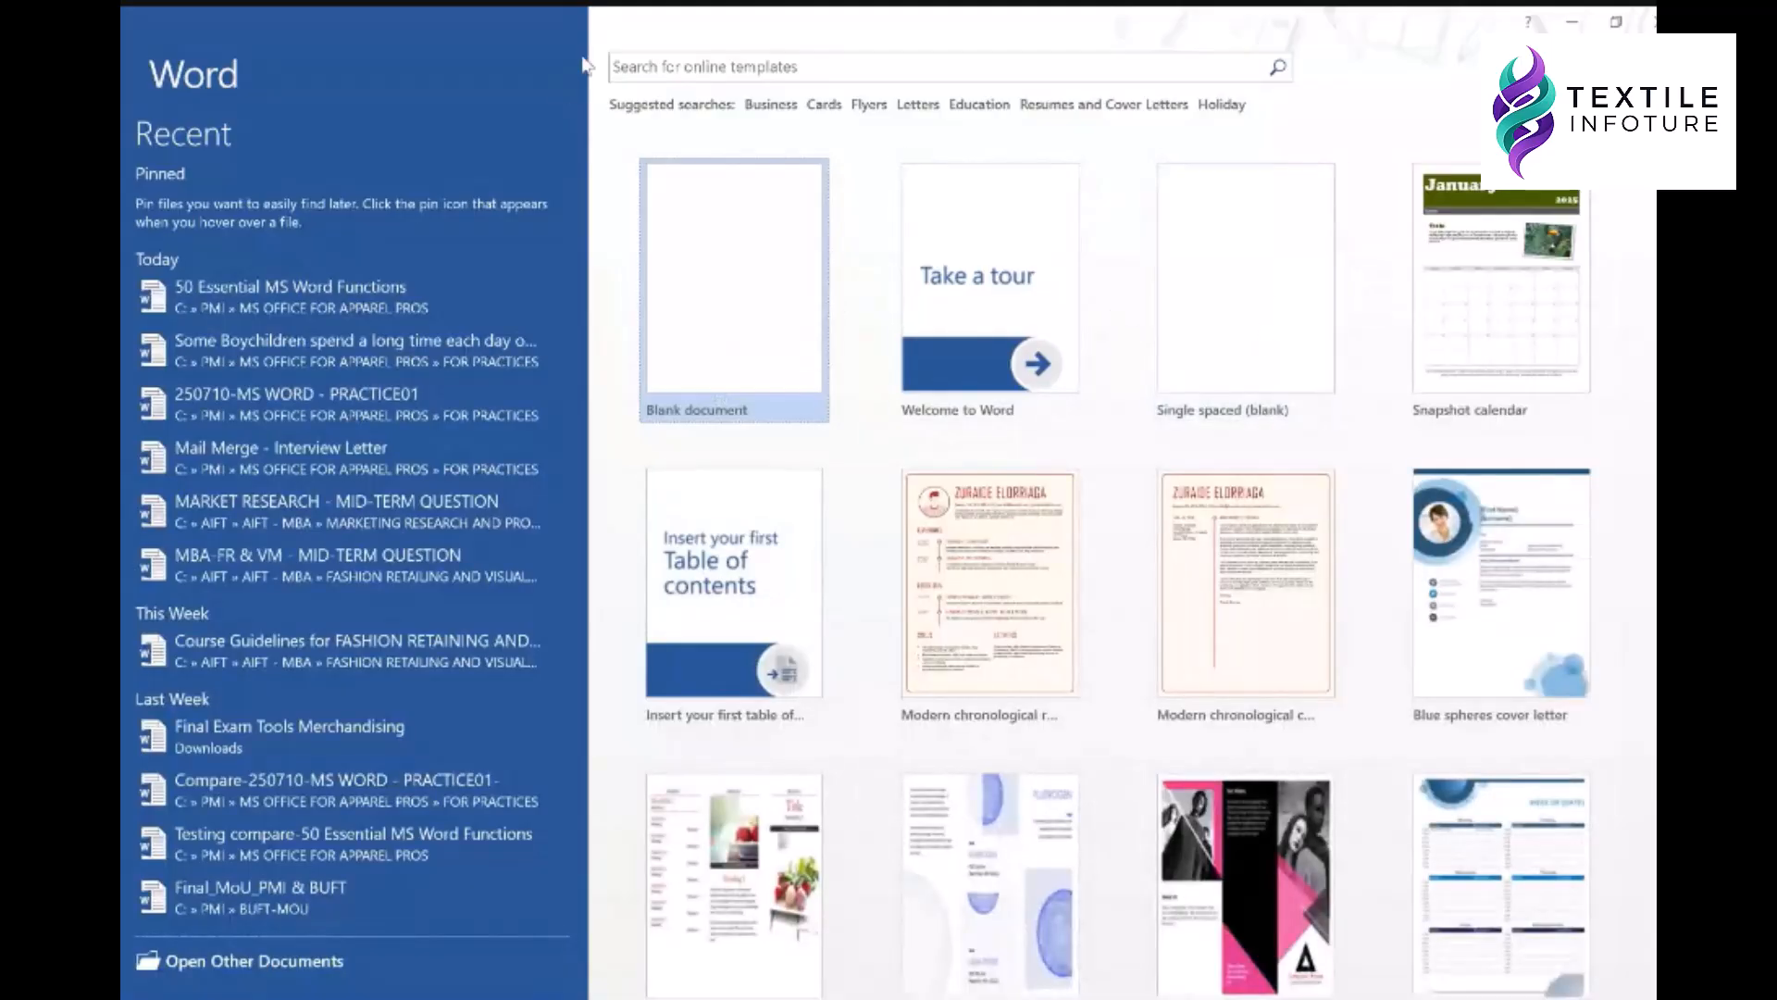
- Search Word's online templates for 'cv' and browse the results
left_click(801, 68)
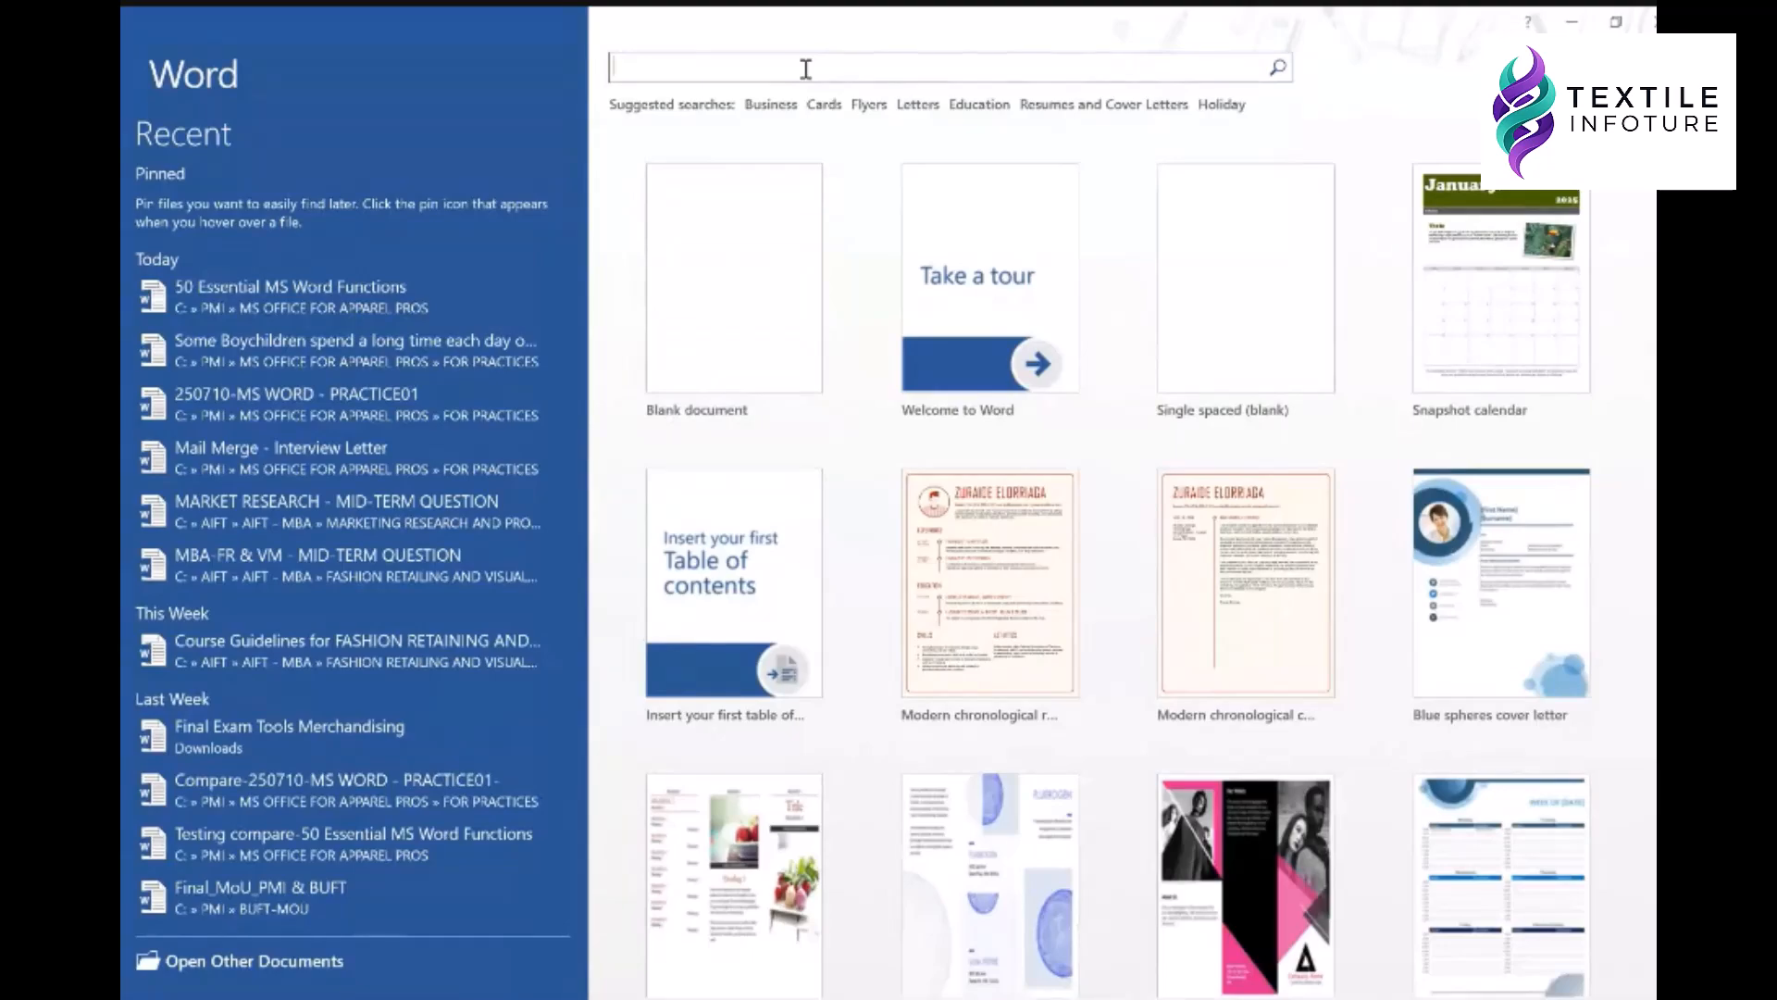
type("cv")
key("Return")
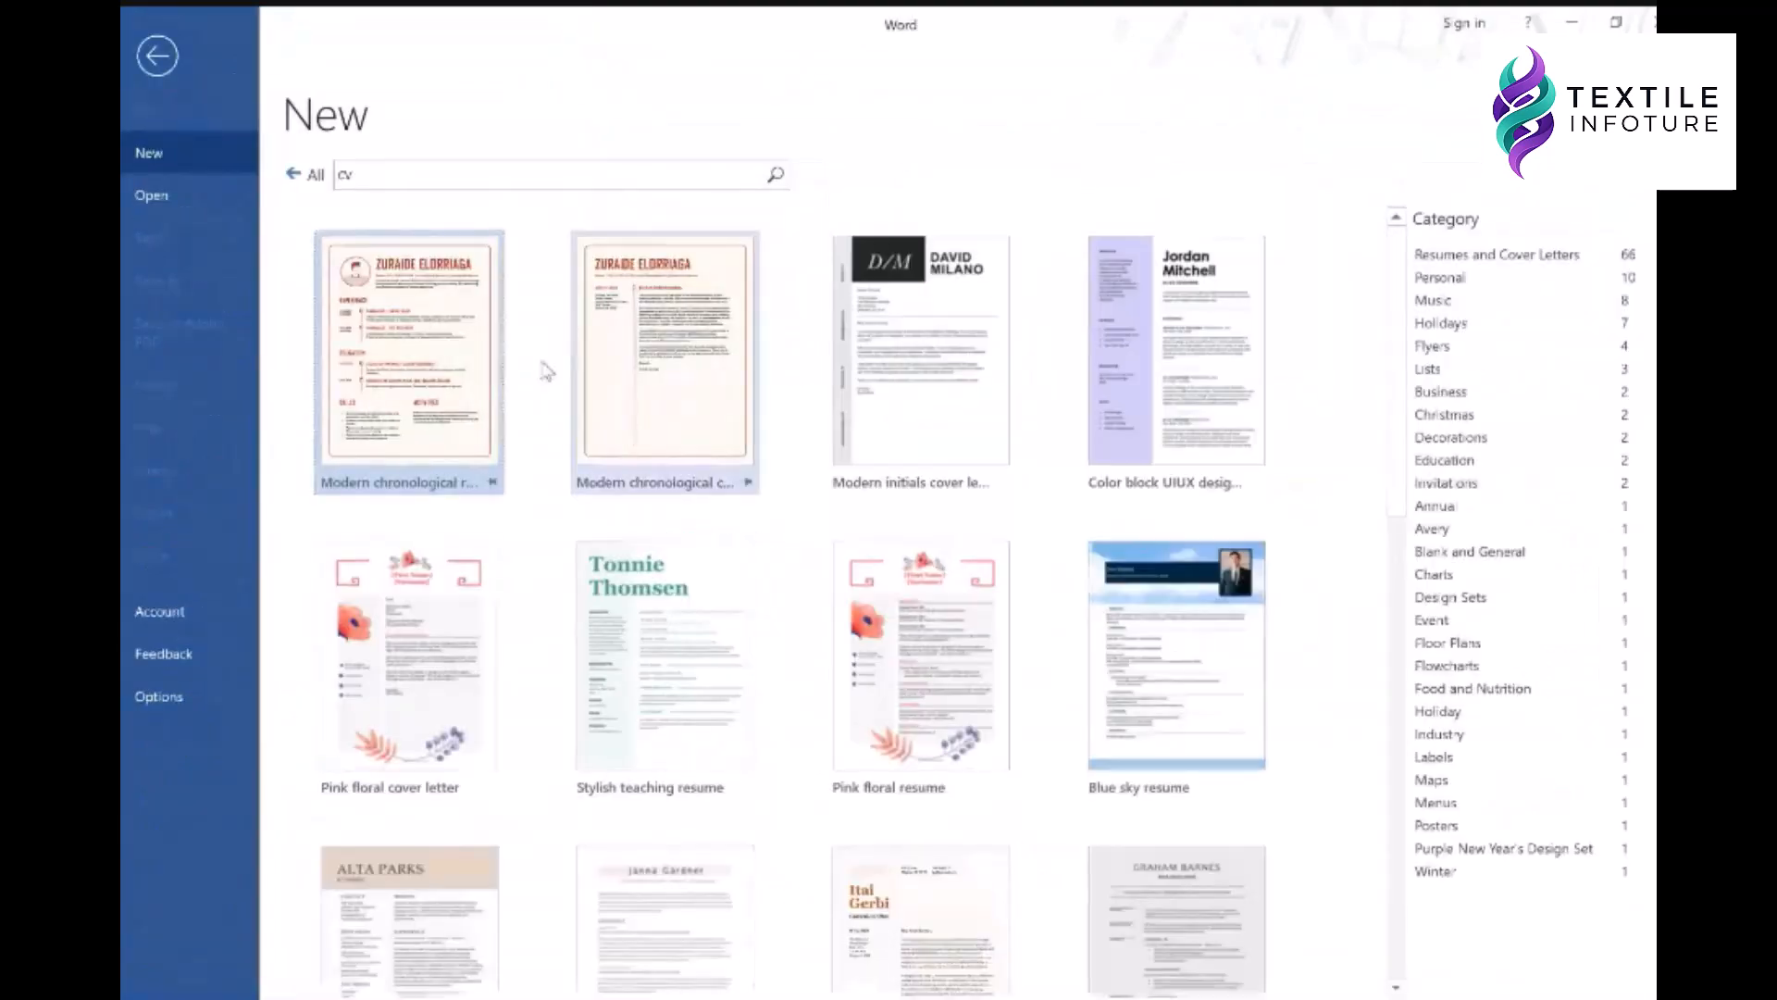
scroll(755, 426, "down", 3)
scroll(756, 429, "down", 10)
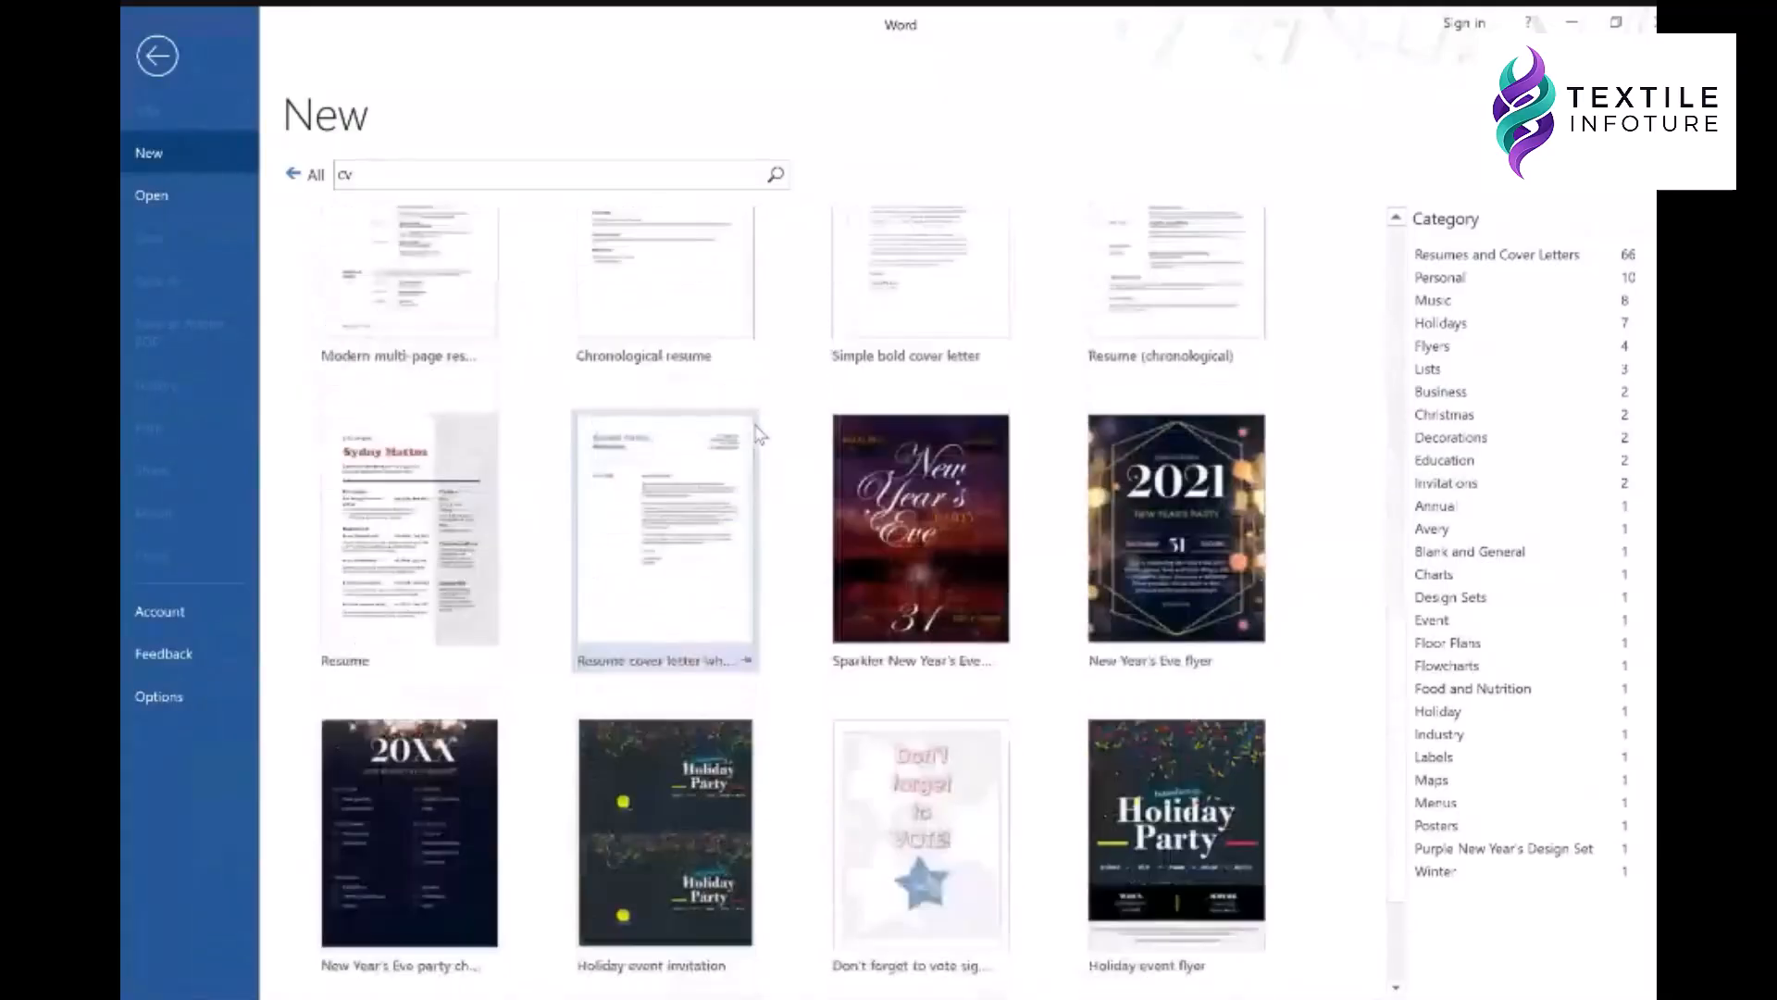
scroll(634, 685, "up", 5)
scroll(635, 686, "up", 1)
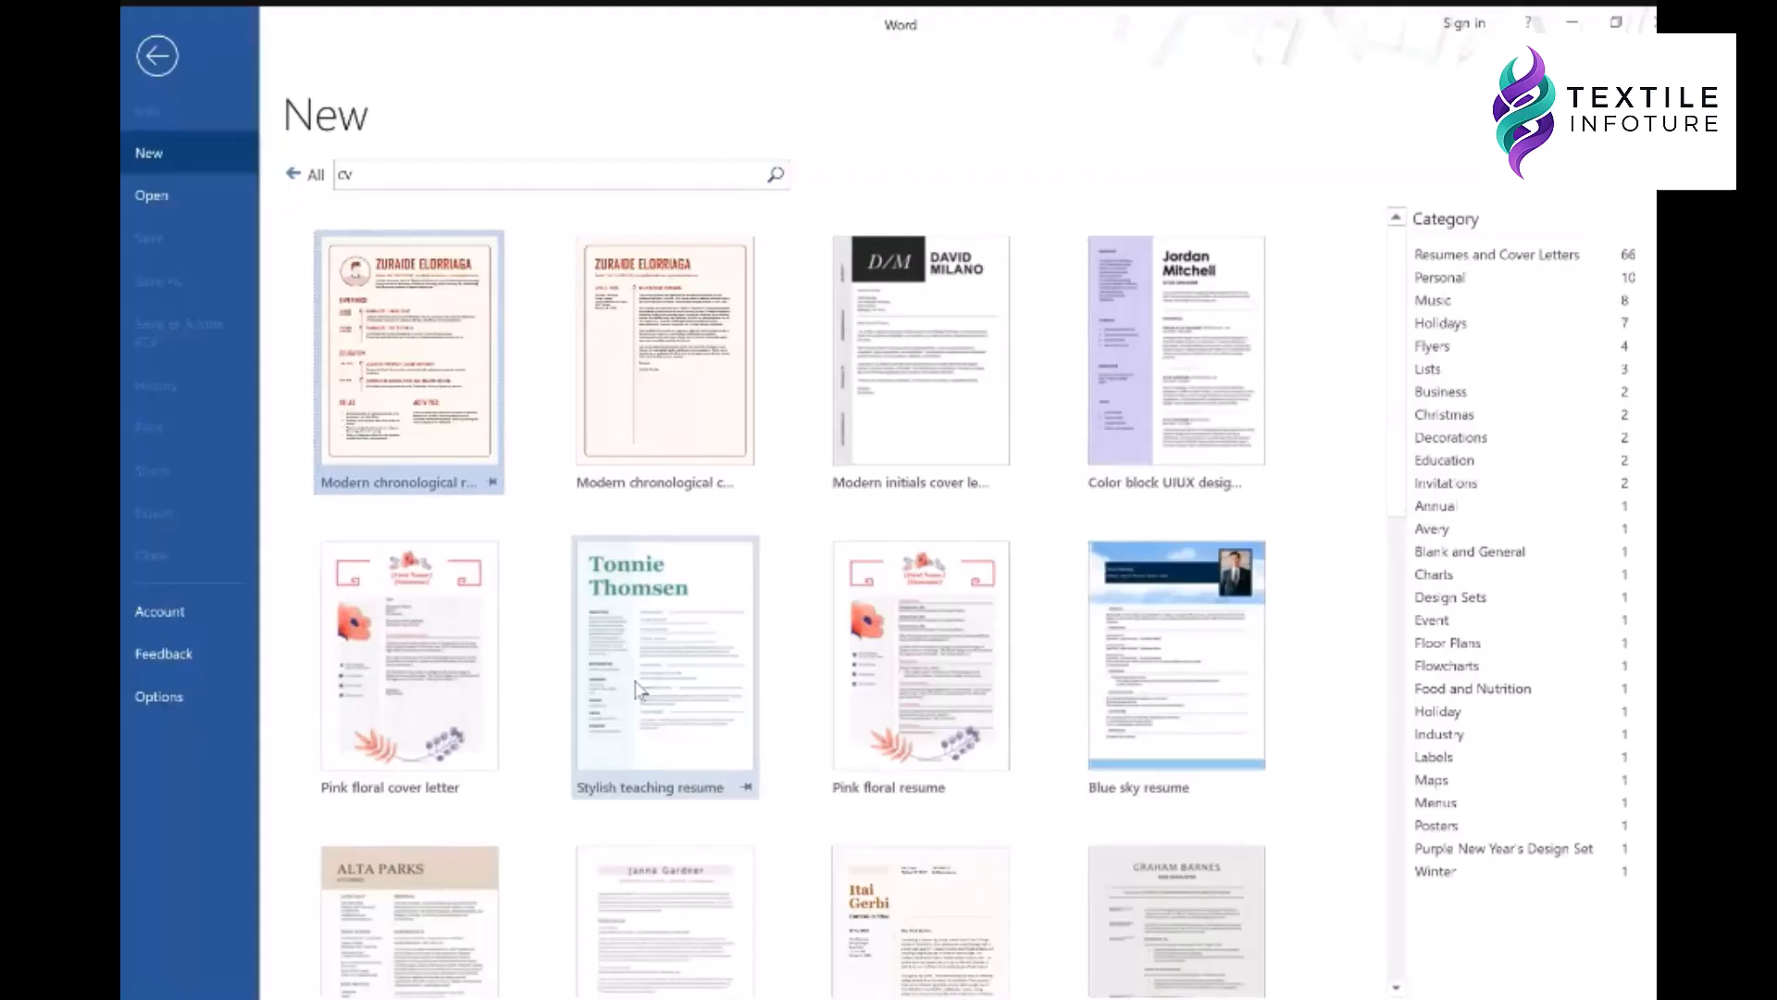
- Search again for 'resume' and preview the Playful business cover letter template
left_click(441, 182)
type("resume")
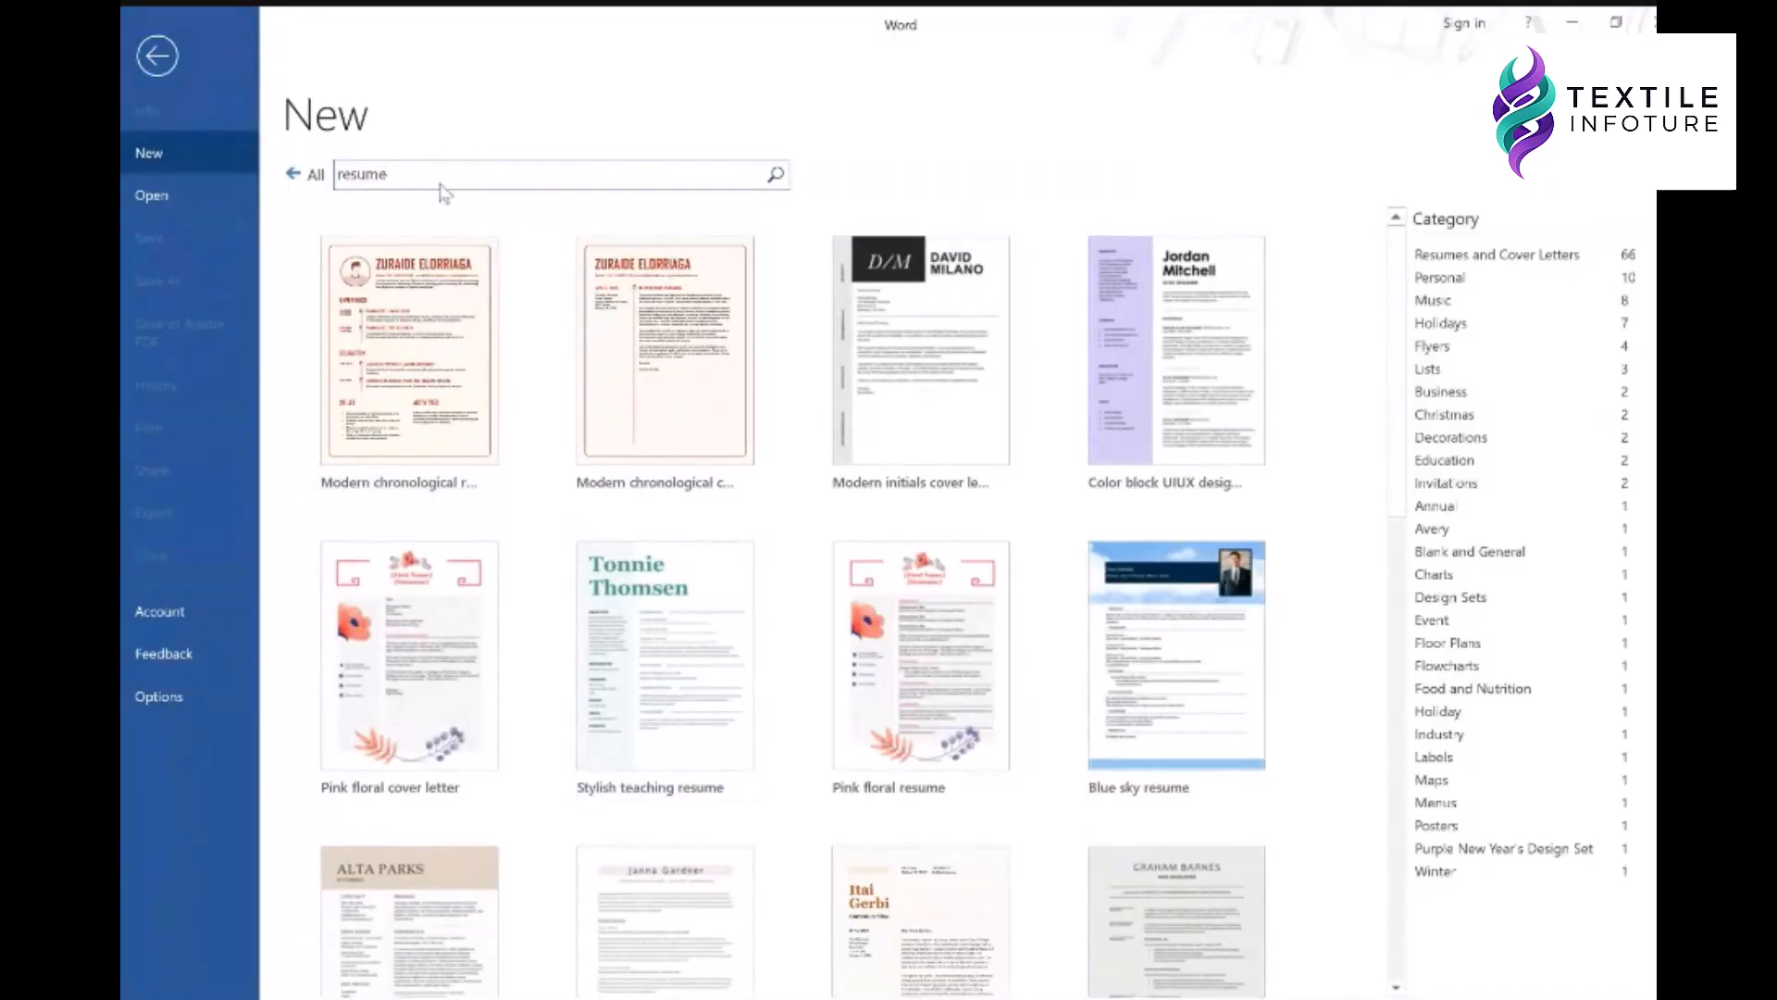
key("Return")
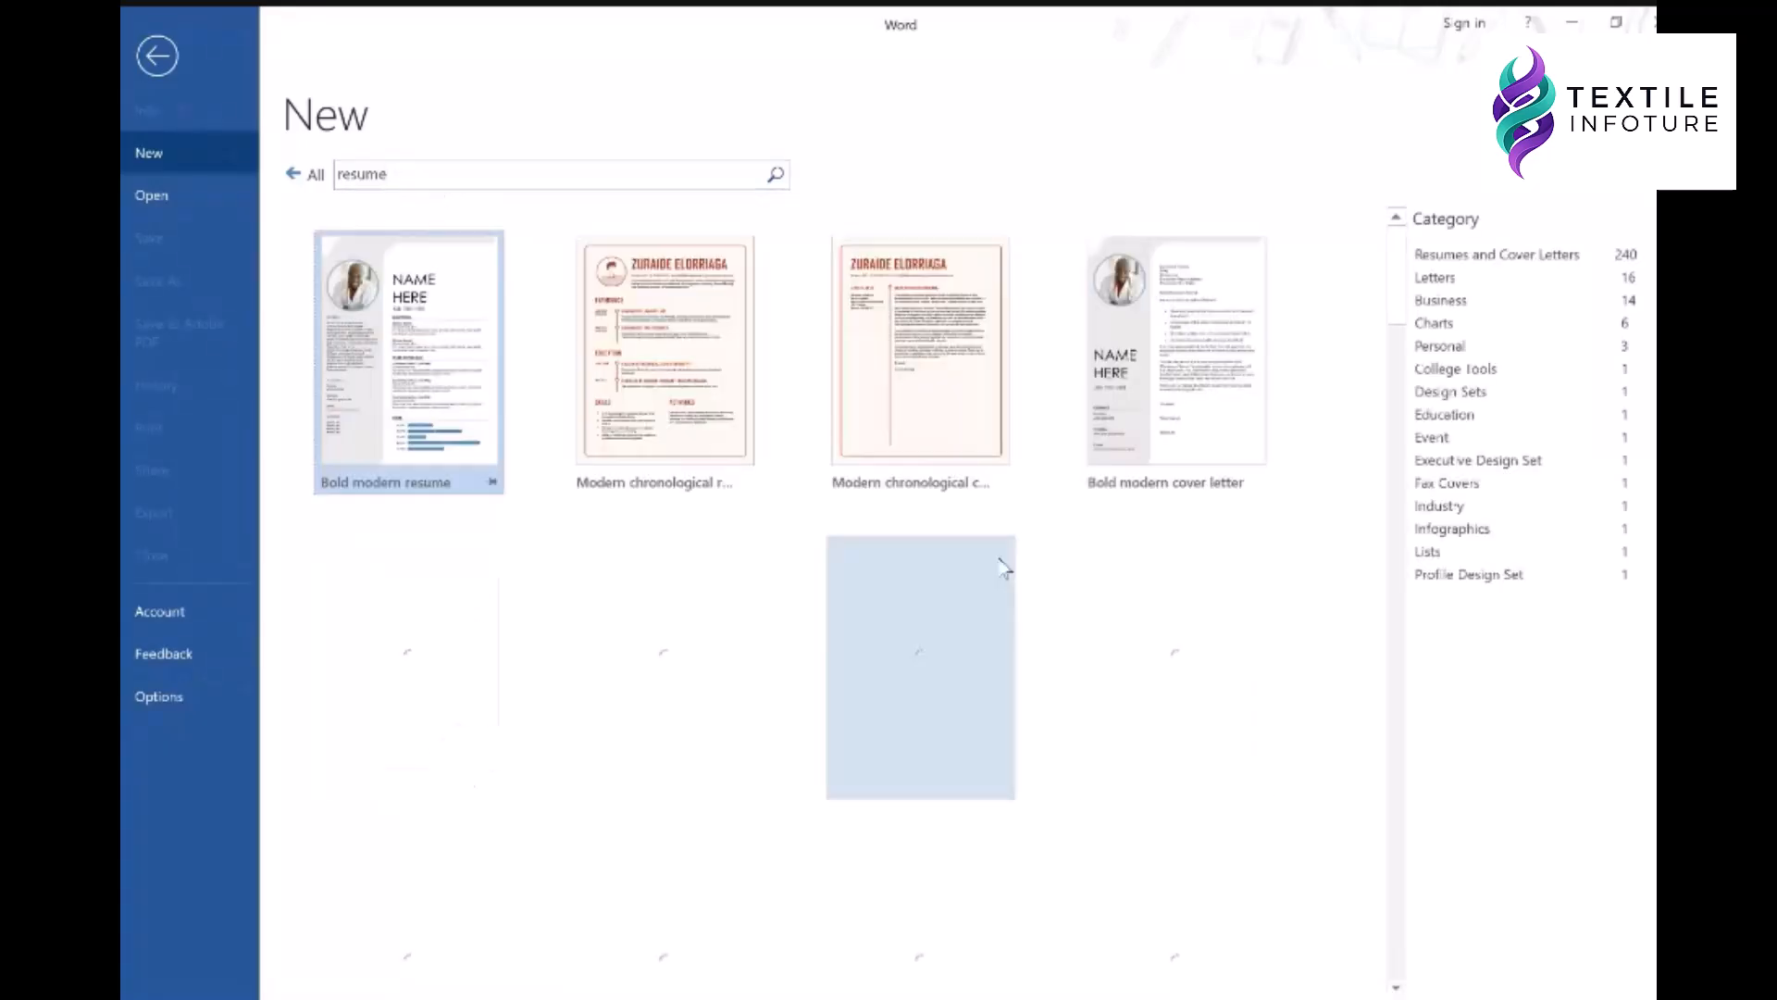
scroll(830, 447, "down", 3)
scroll(830, 447, "down", 12)
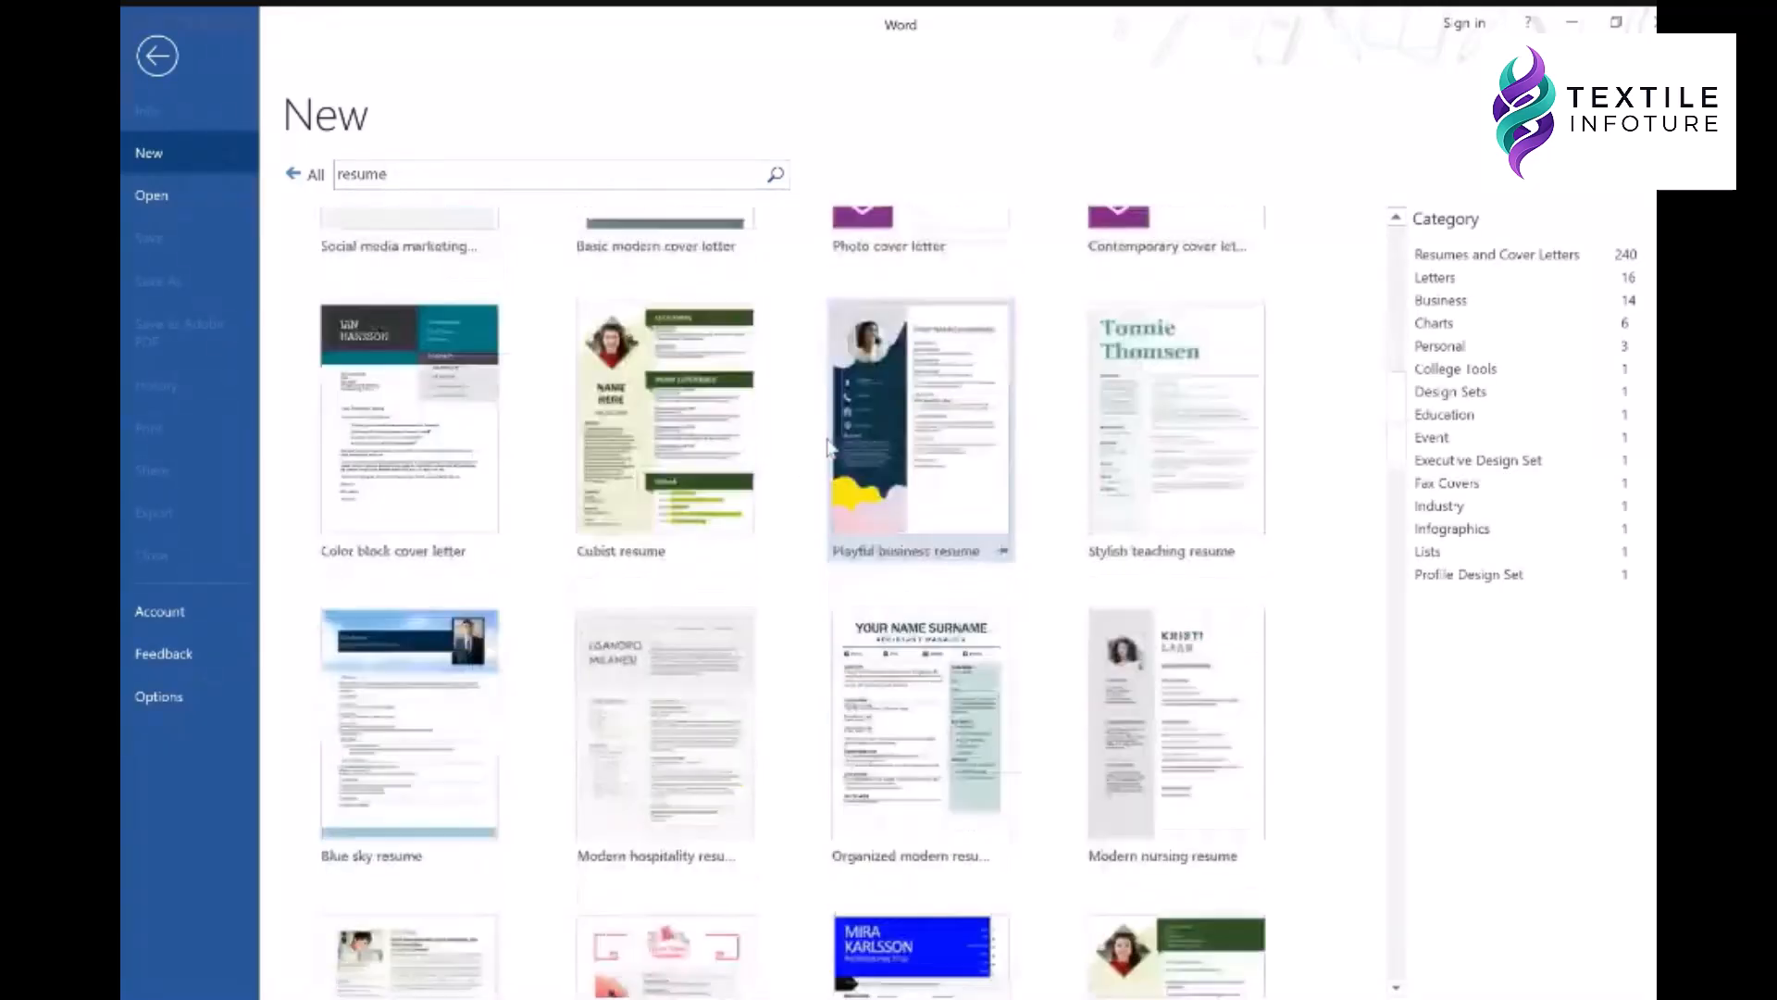
scroll(831, 447, "down", 12)
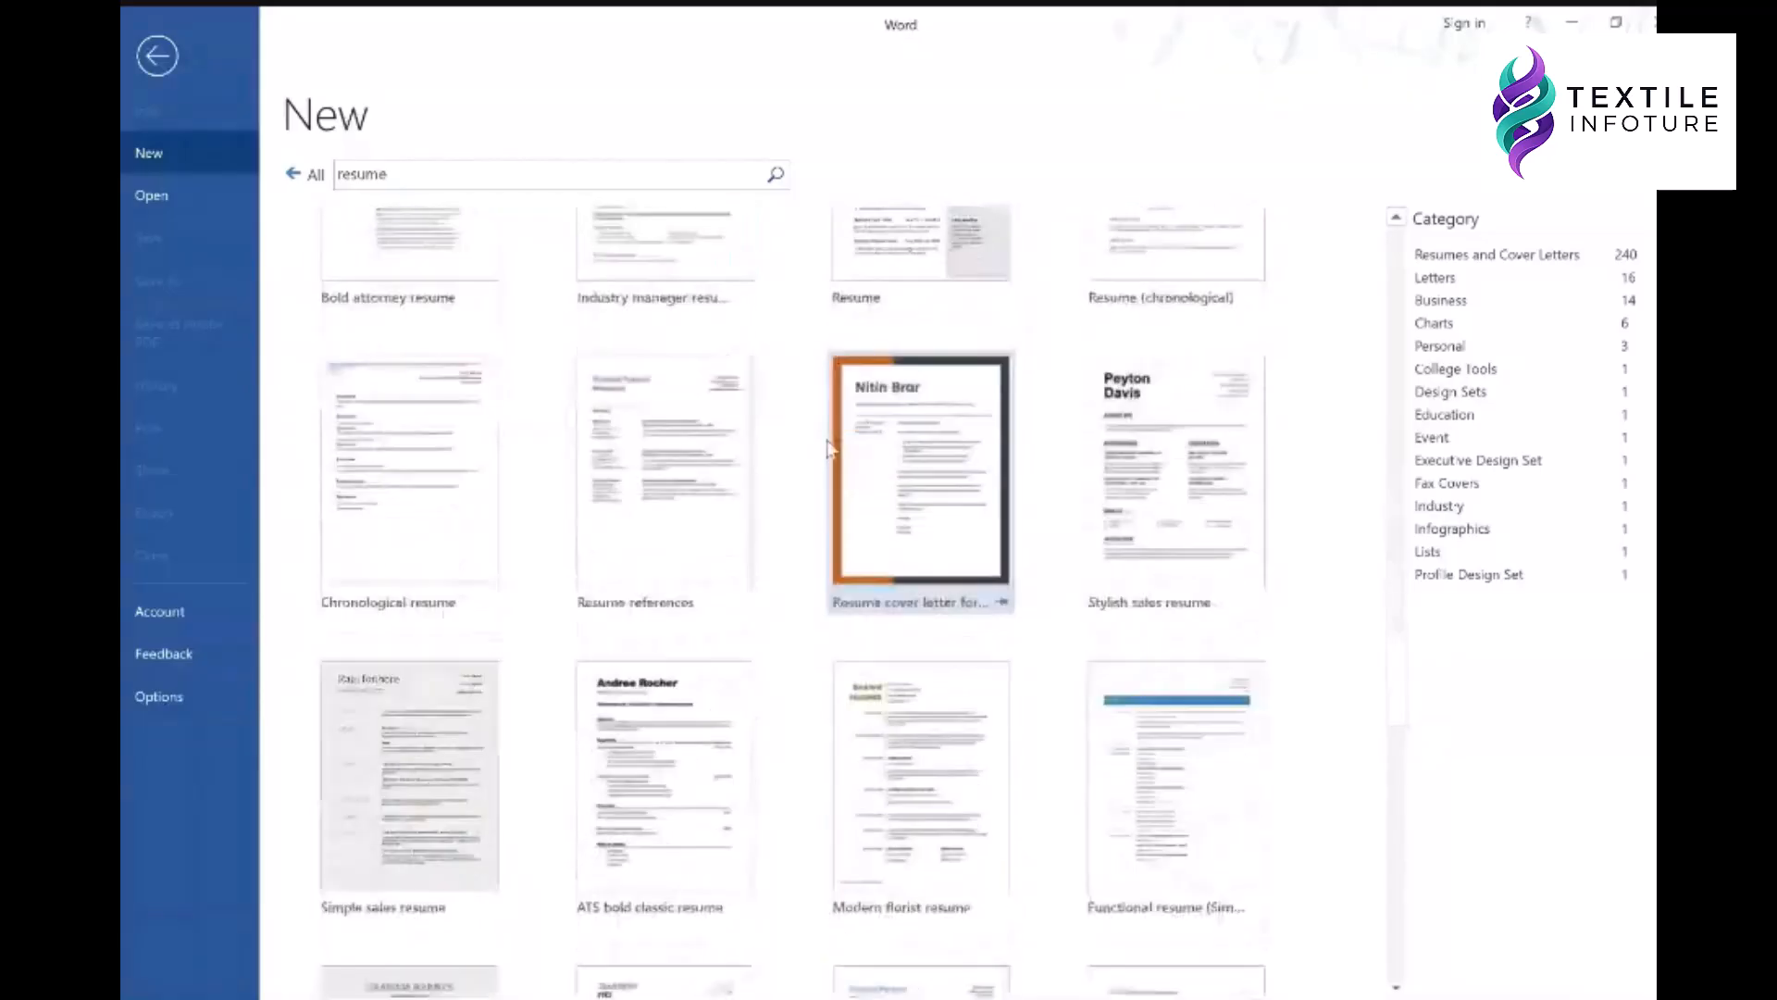
scroll(830, 449, "down", 9)
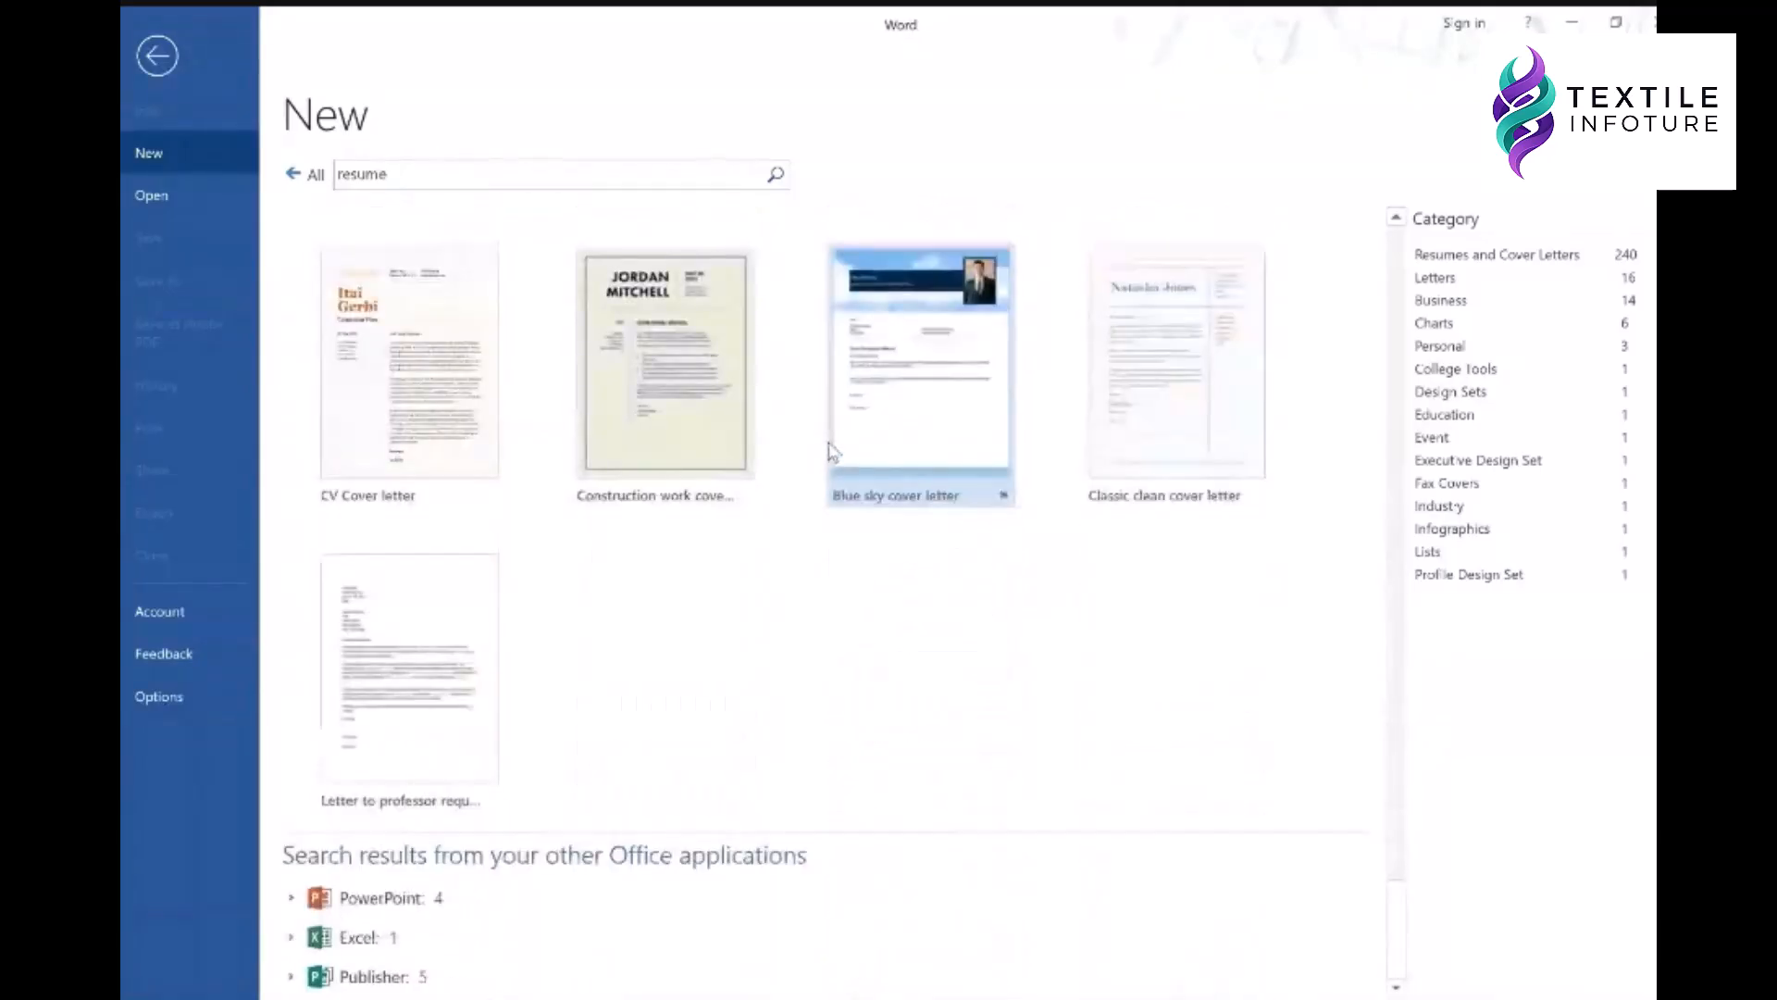
scroll(904, 528, "up", 5)
scroll(905, 529, "up", 12)
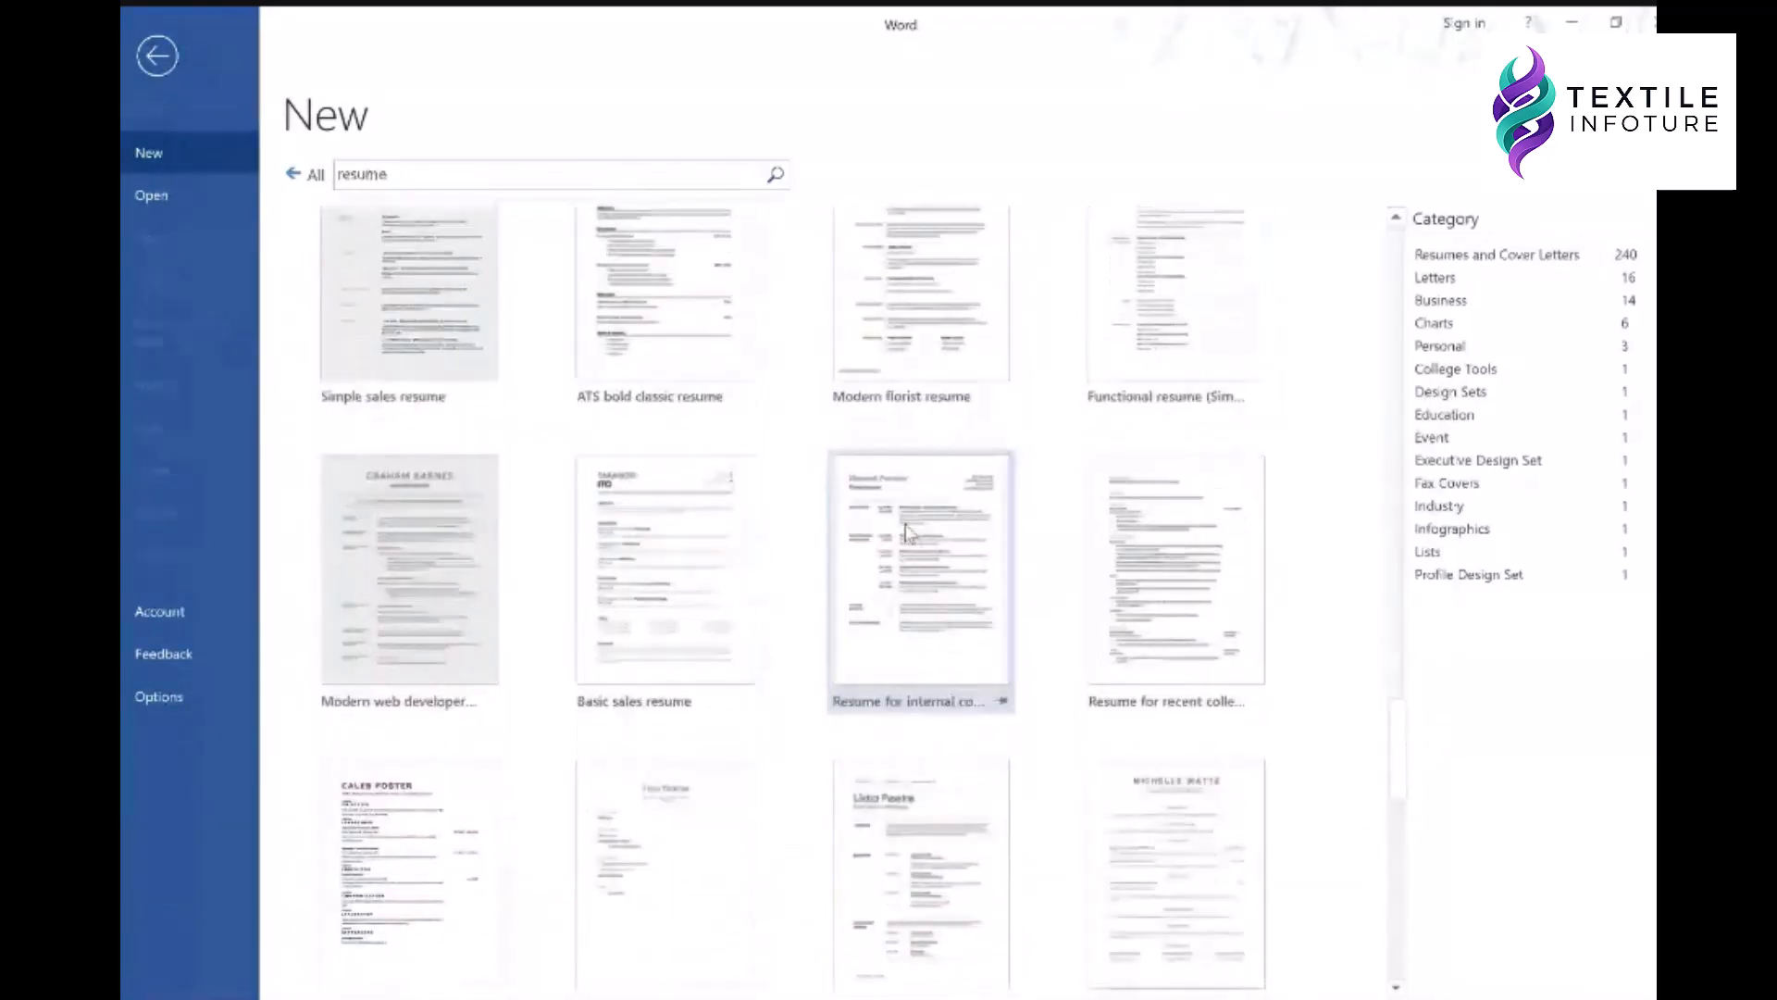
scroll(908, 531, "up", 7)
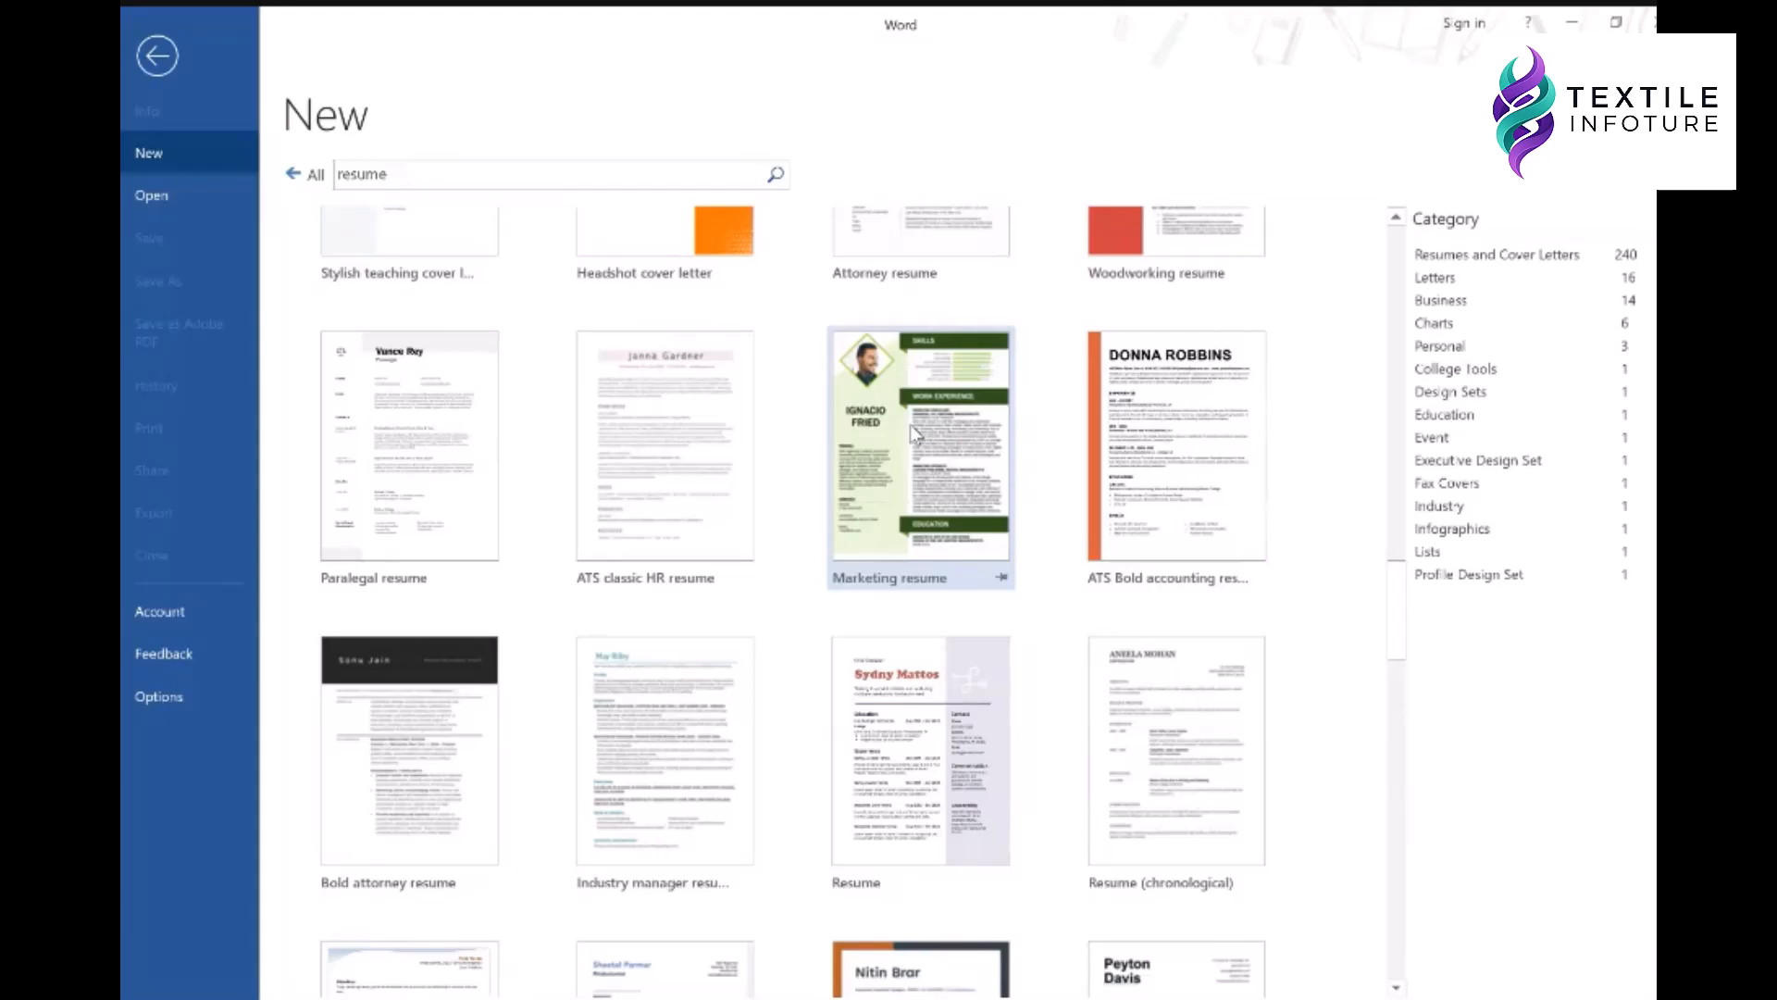
scroll(922, 558, "up", 4)
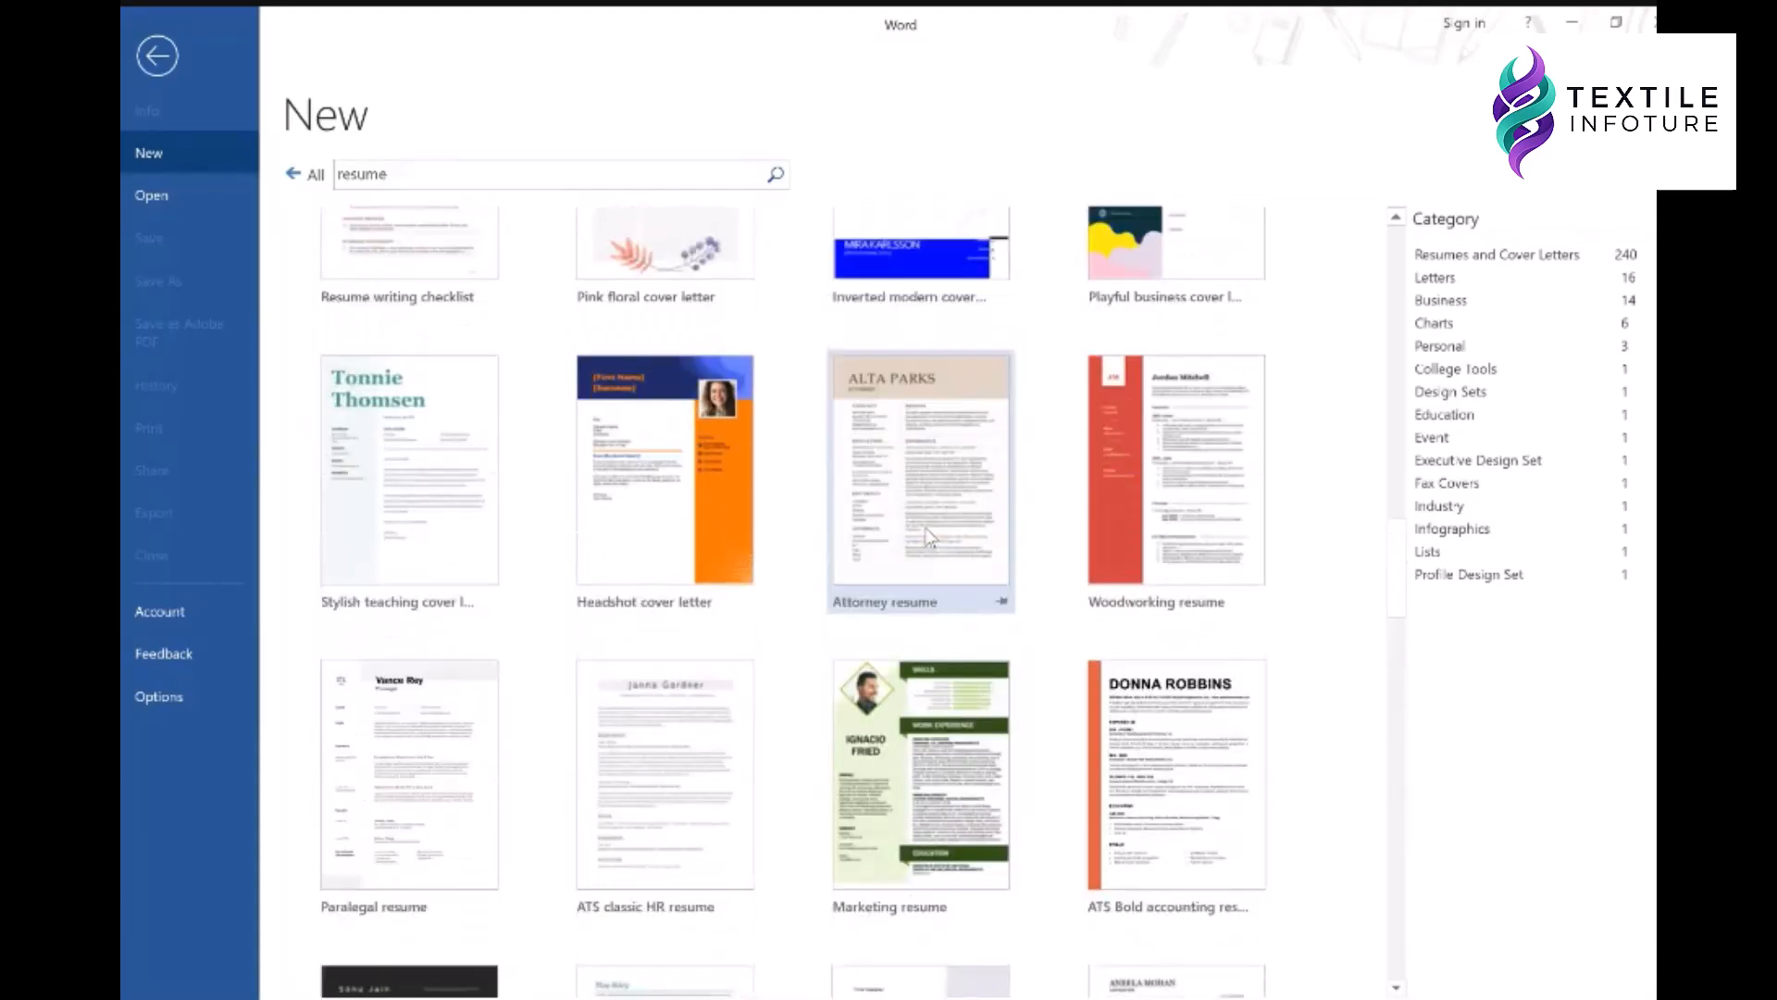
scroll(931, 456, "up", 2)
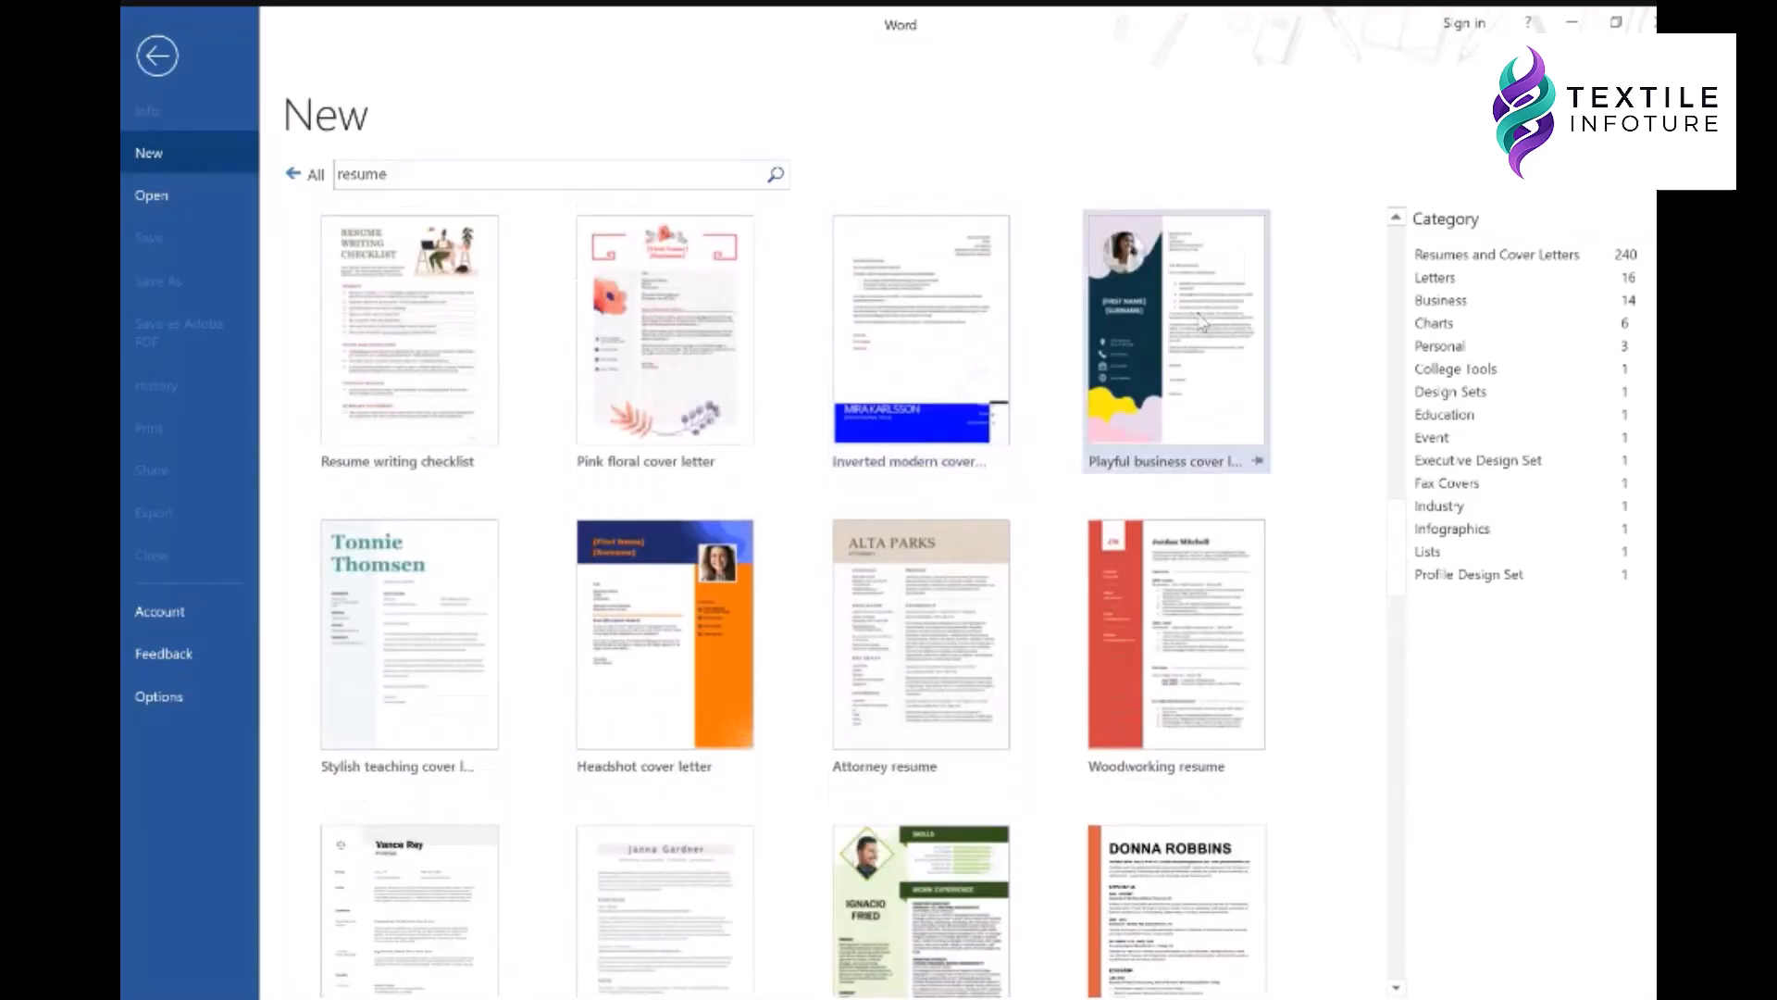
scroll(1204, 324, "up", 3)
left_click(1195, 527)
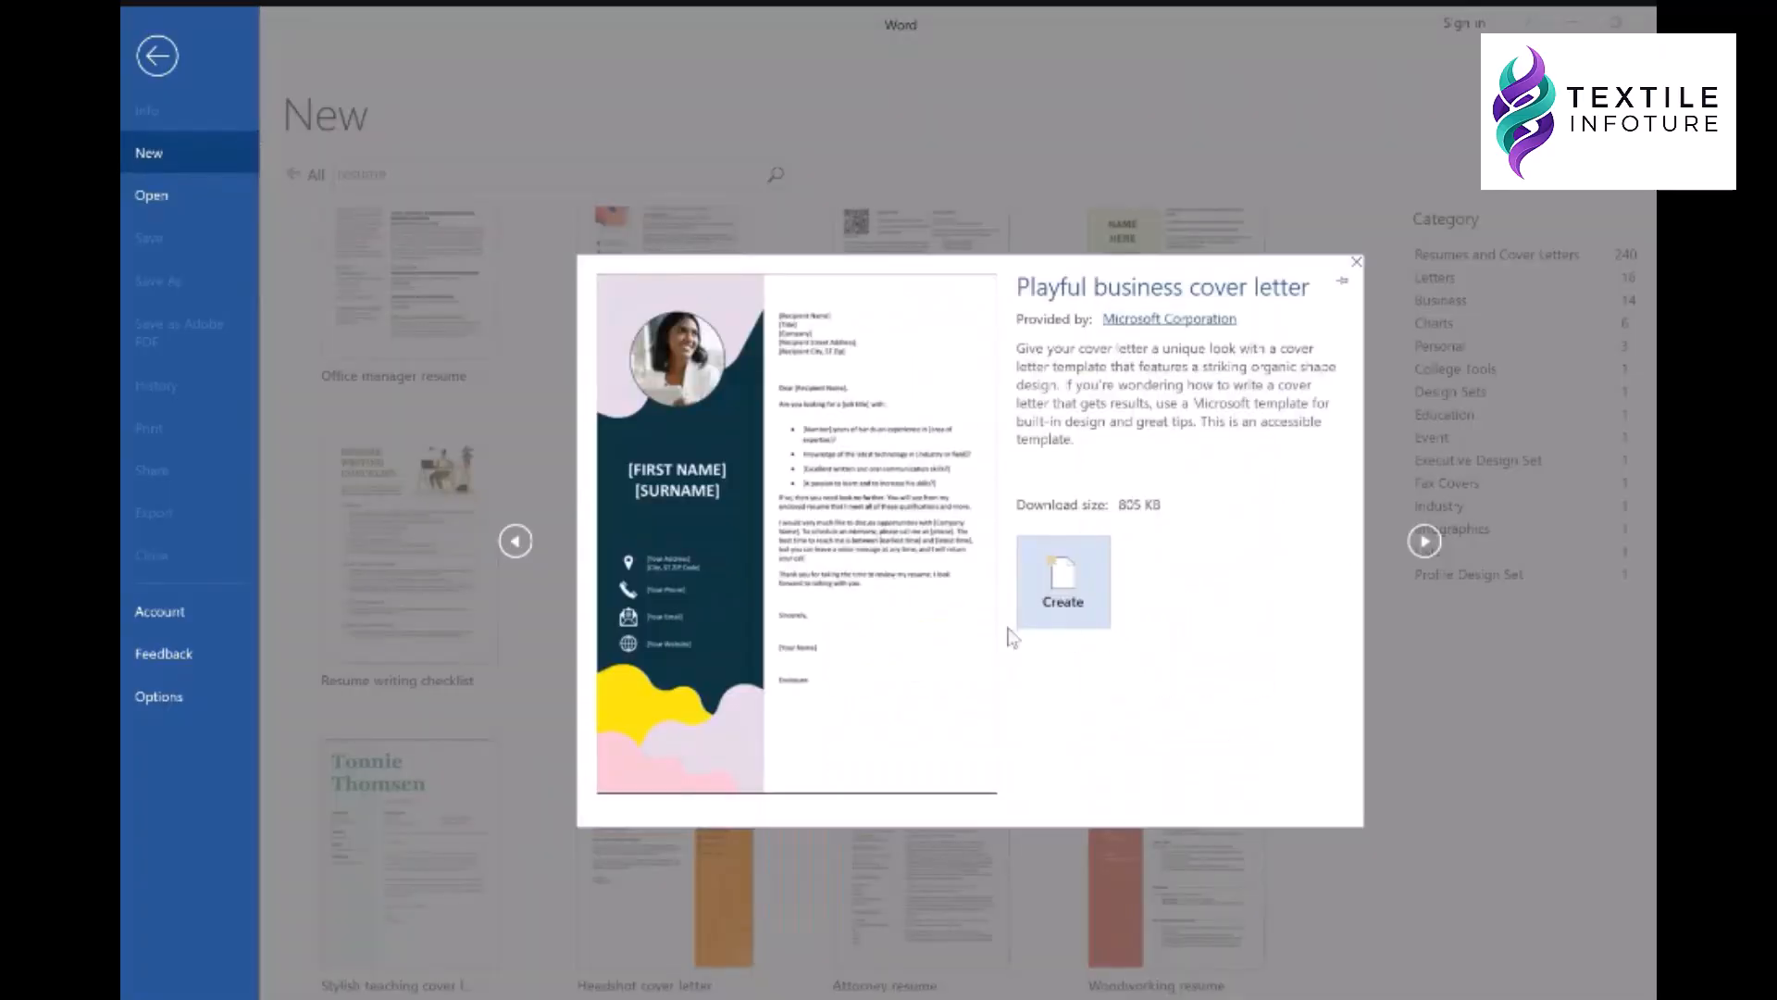
- Create a document from the Playful business cover letter template preview
left_click(1074, 579)
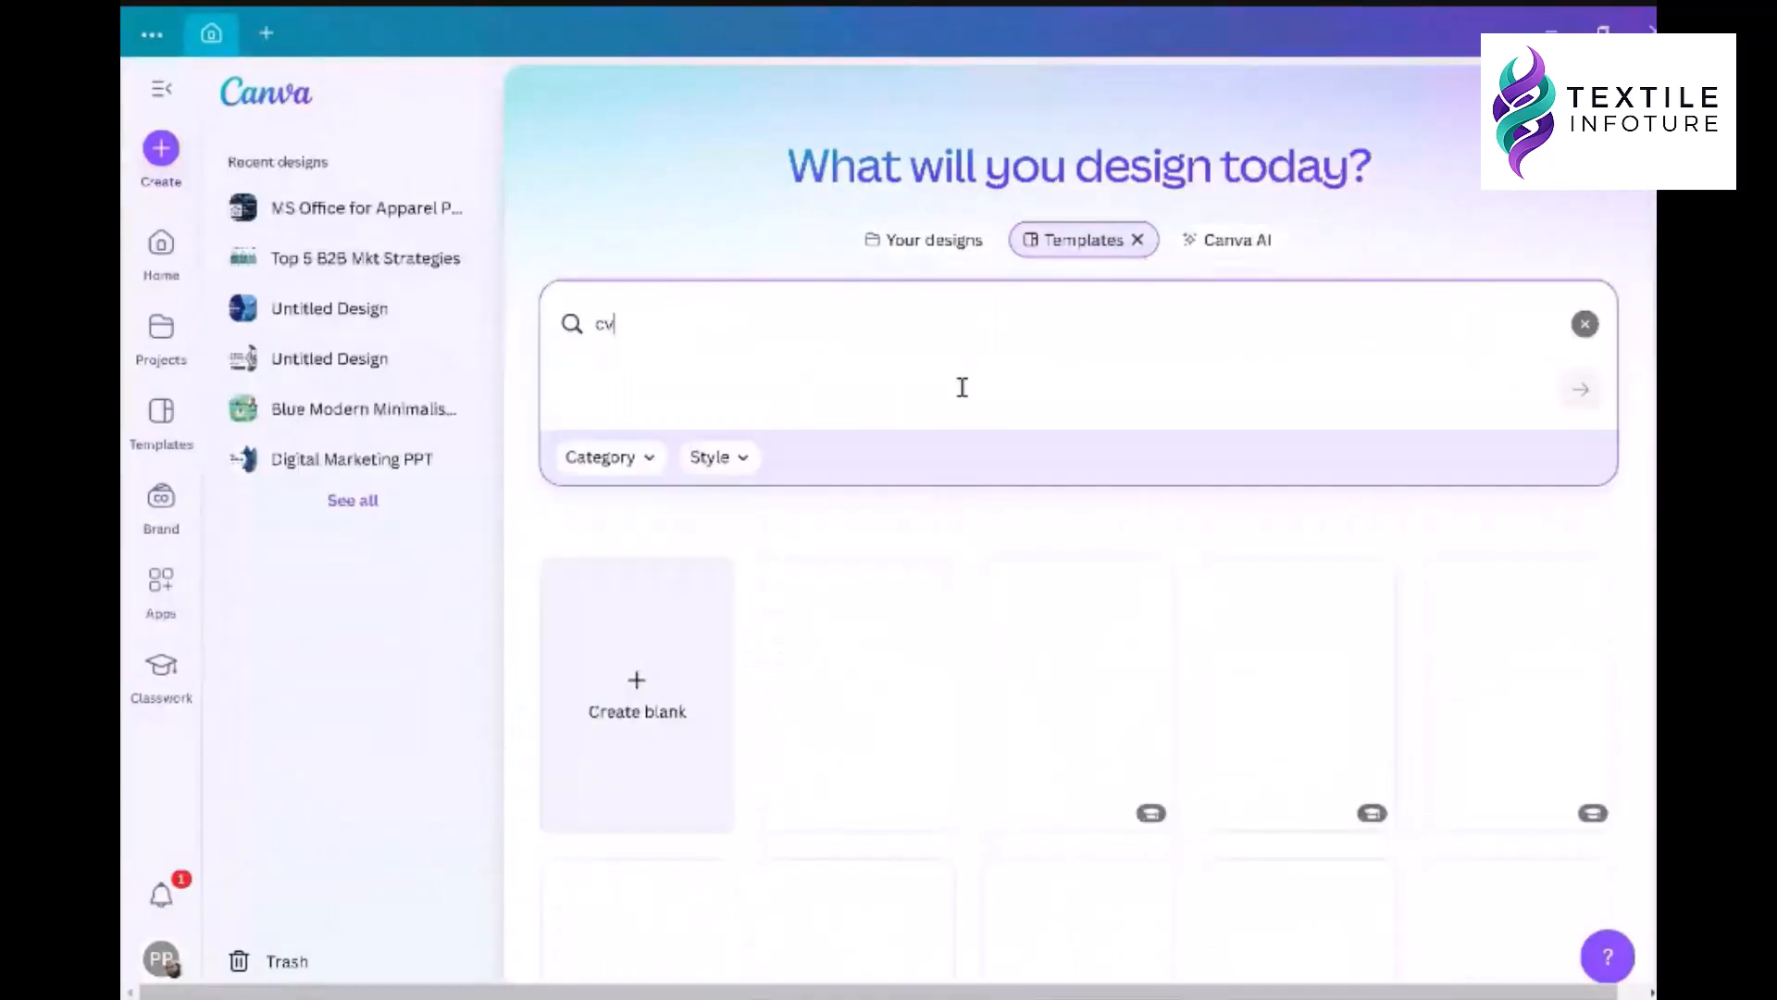
- Browse Canva's CV results and open the Beige and White Simple Professional CV Resume template
scroll(963, 387, "down", 3)
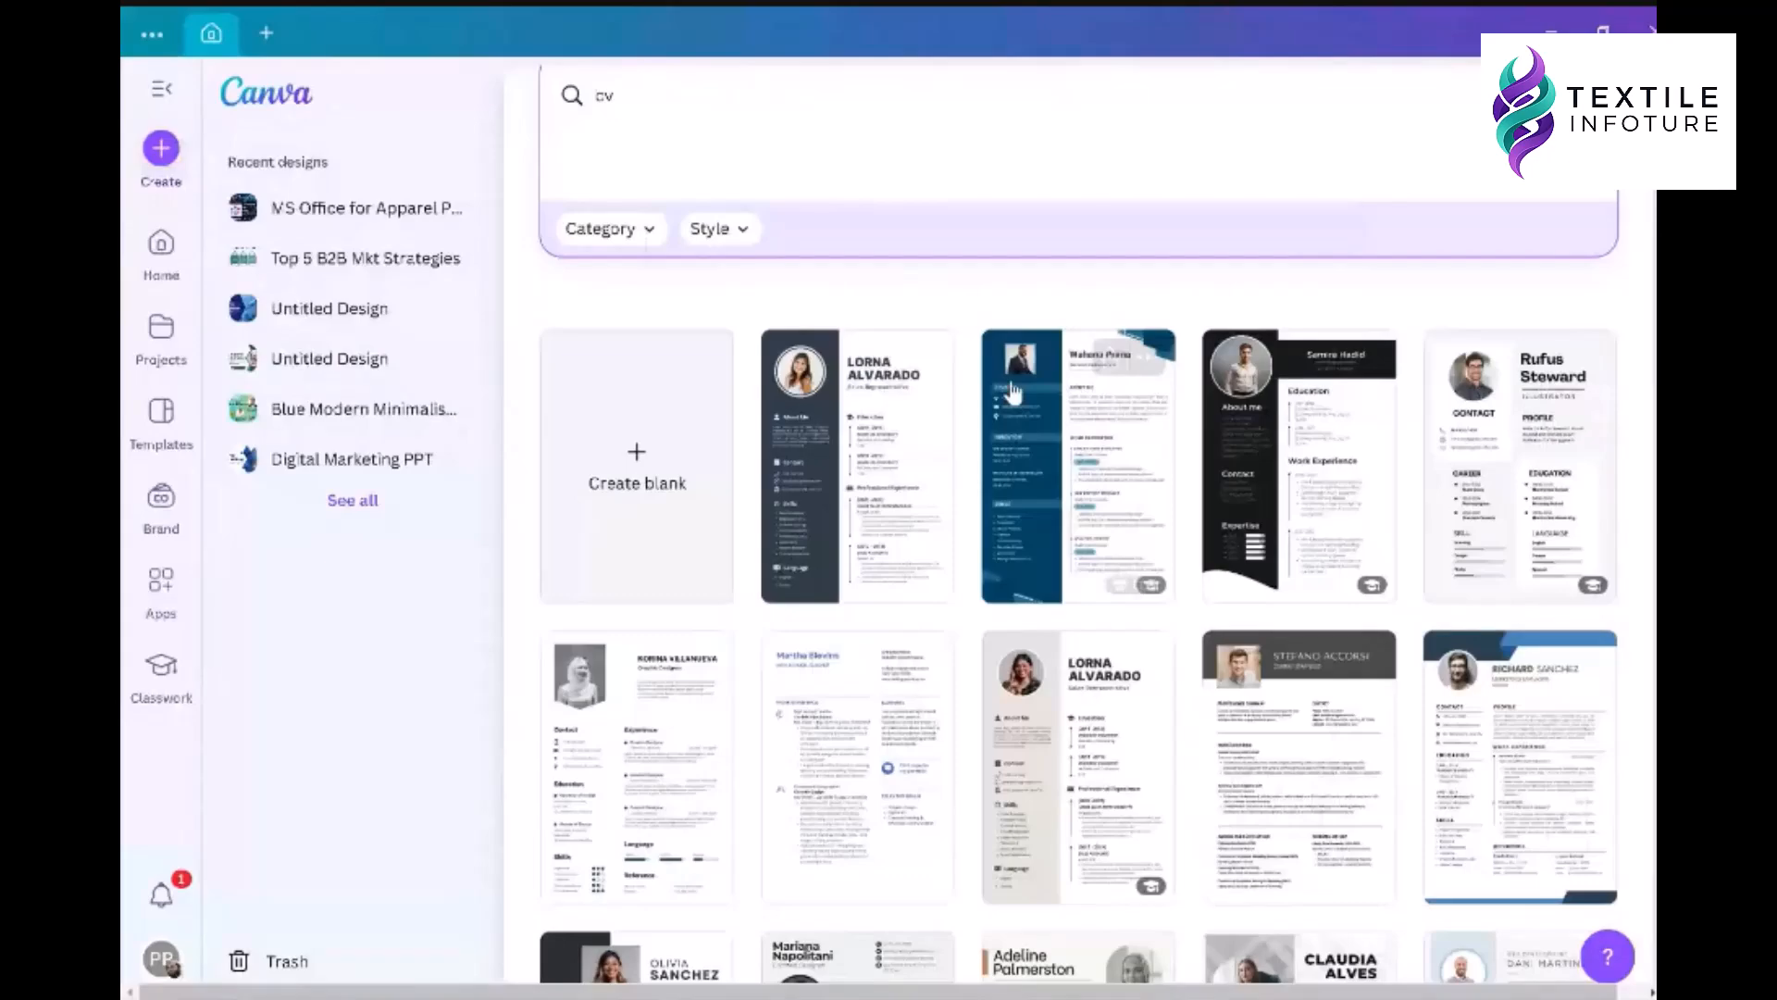
scroll(1012, 391, "down", 15)
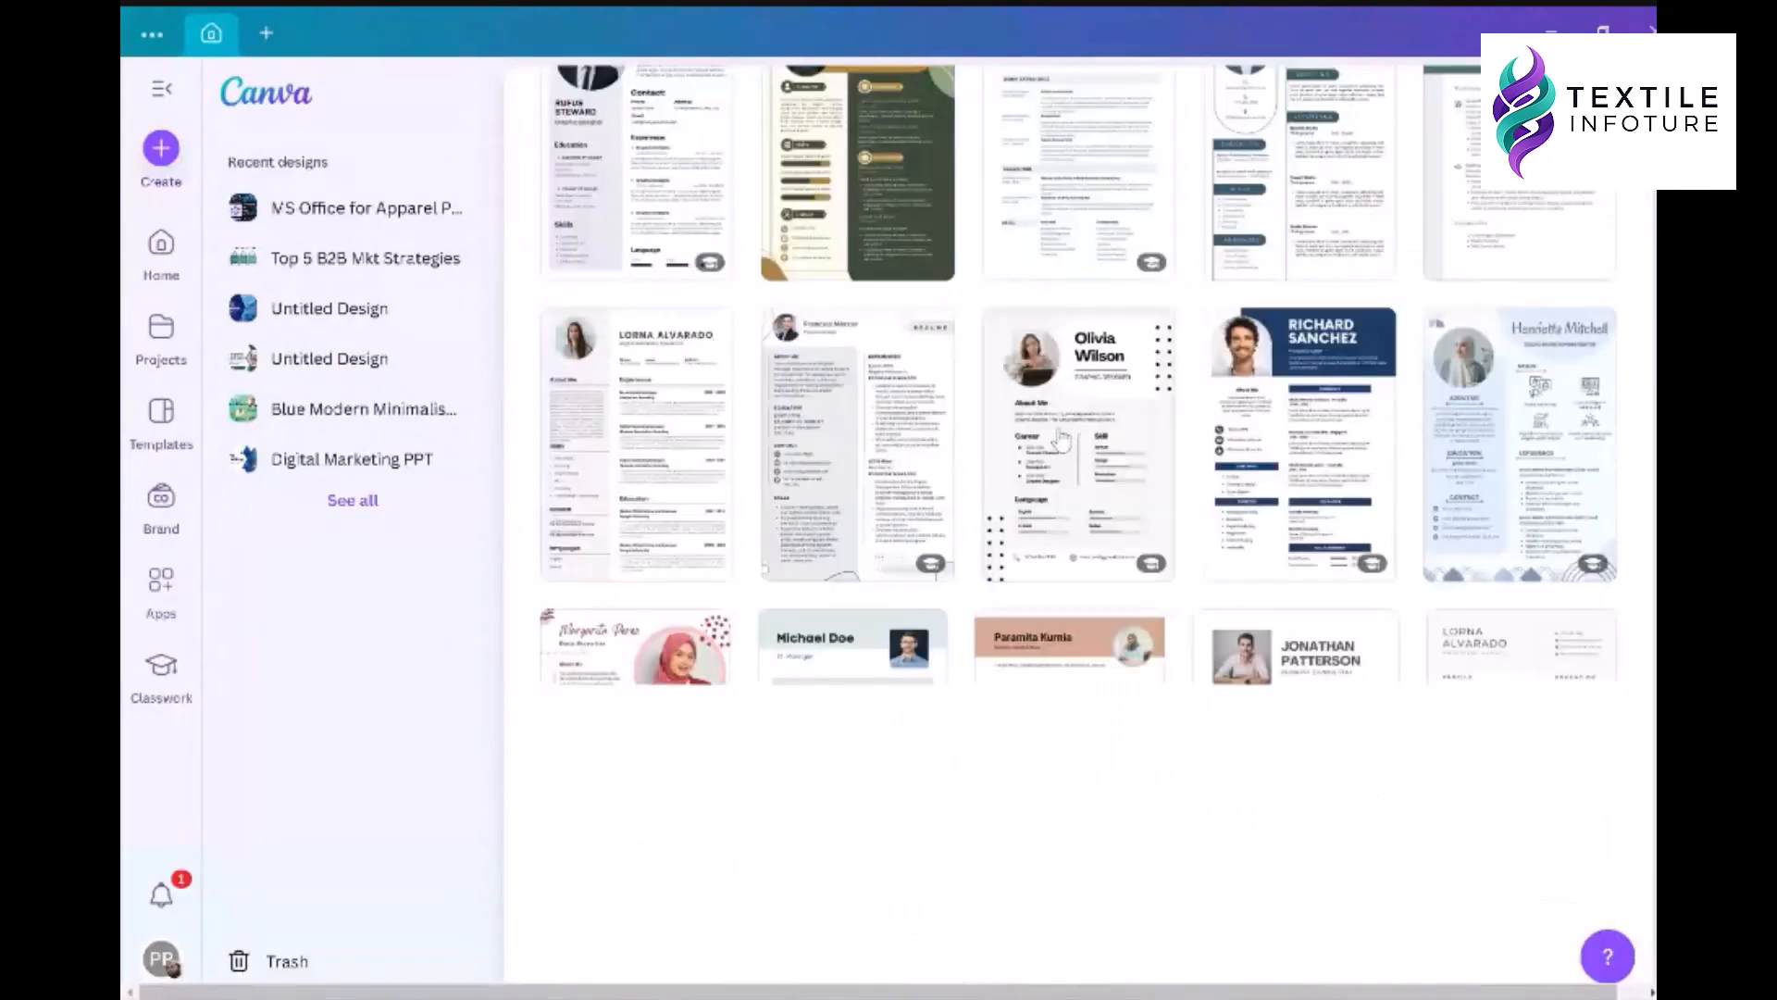
scroll(1062, 439, "down", 10)
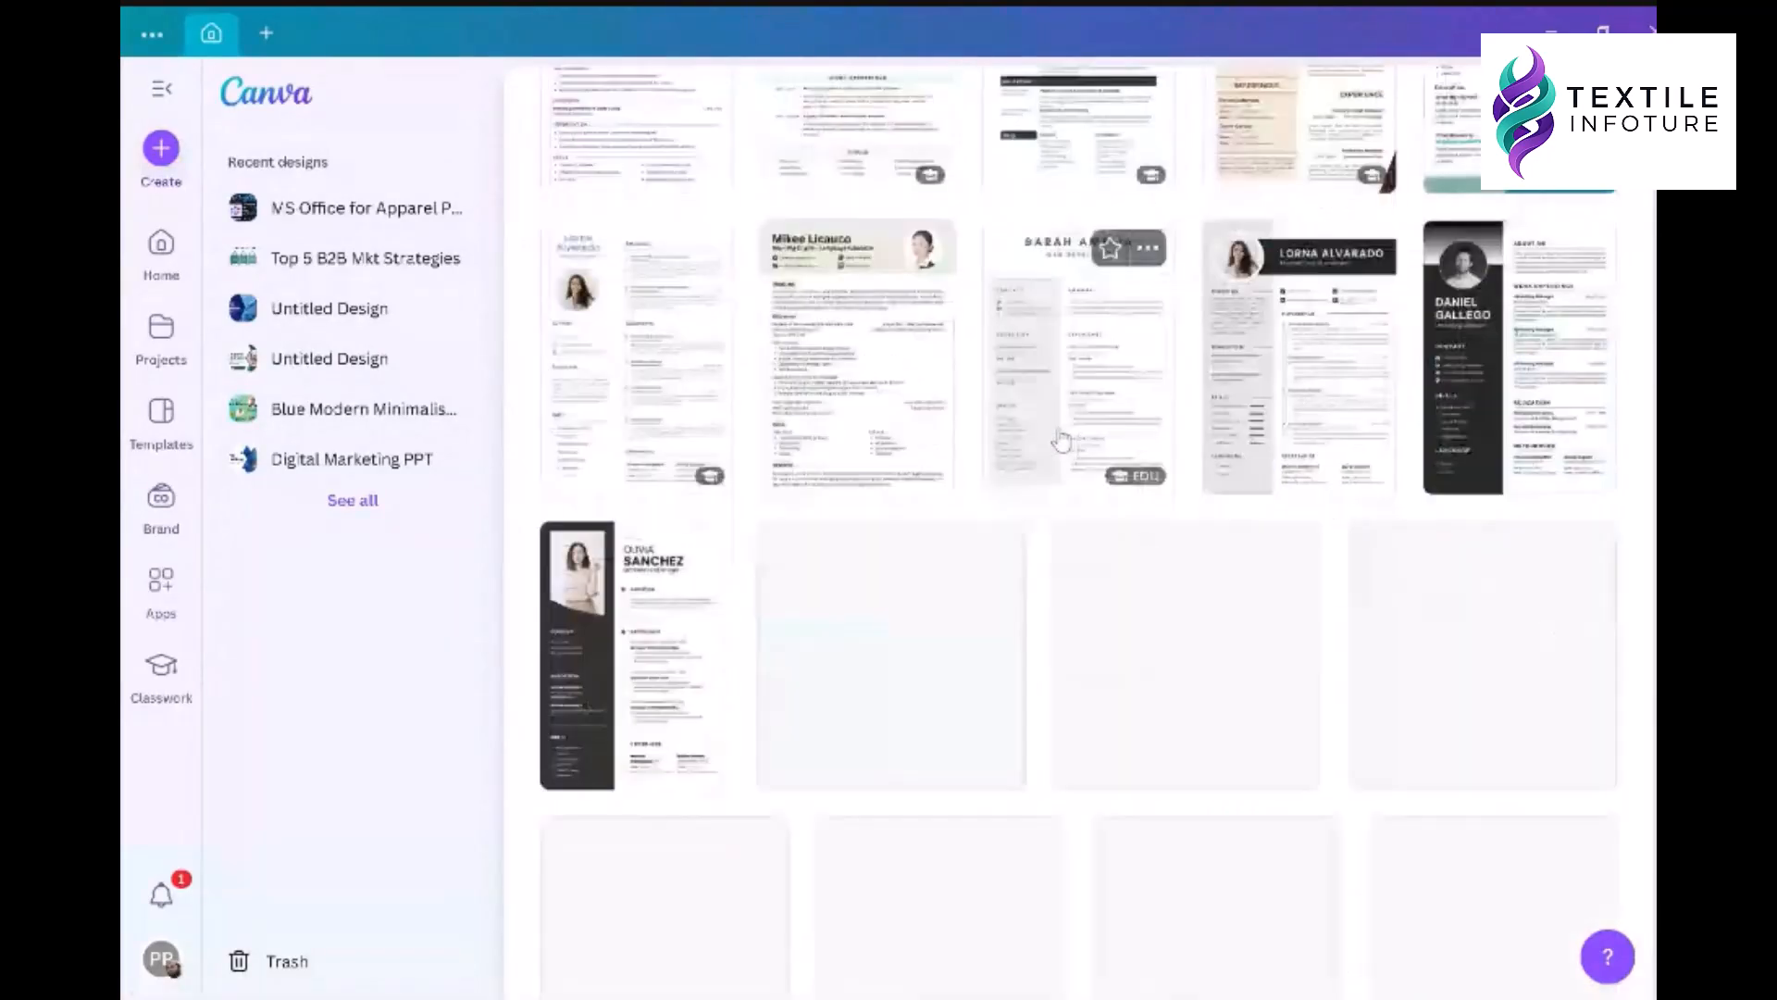
scroll(1062, 439, "down", 3)
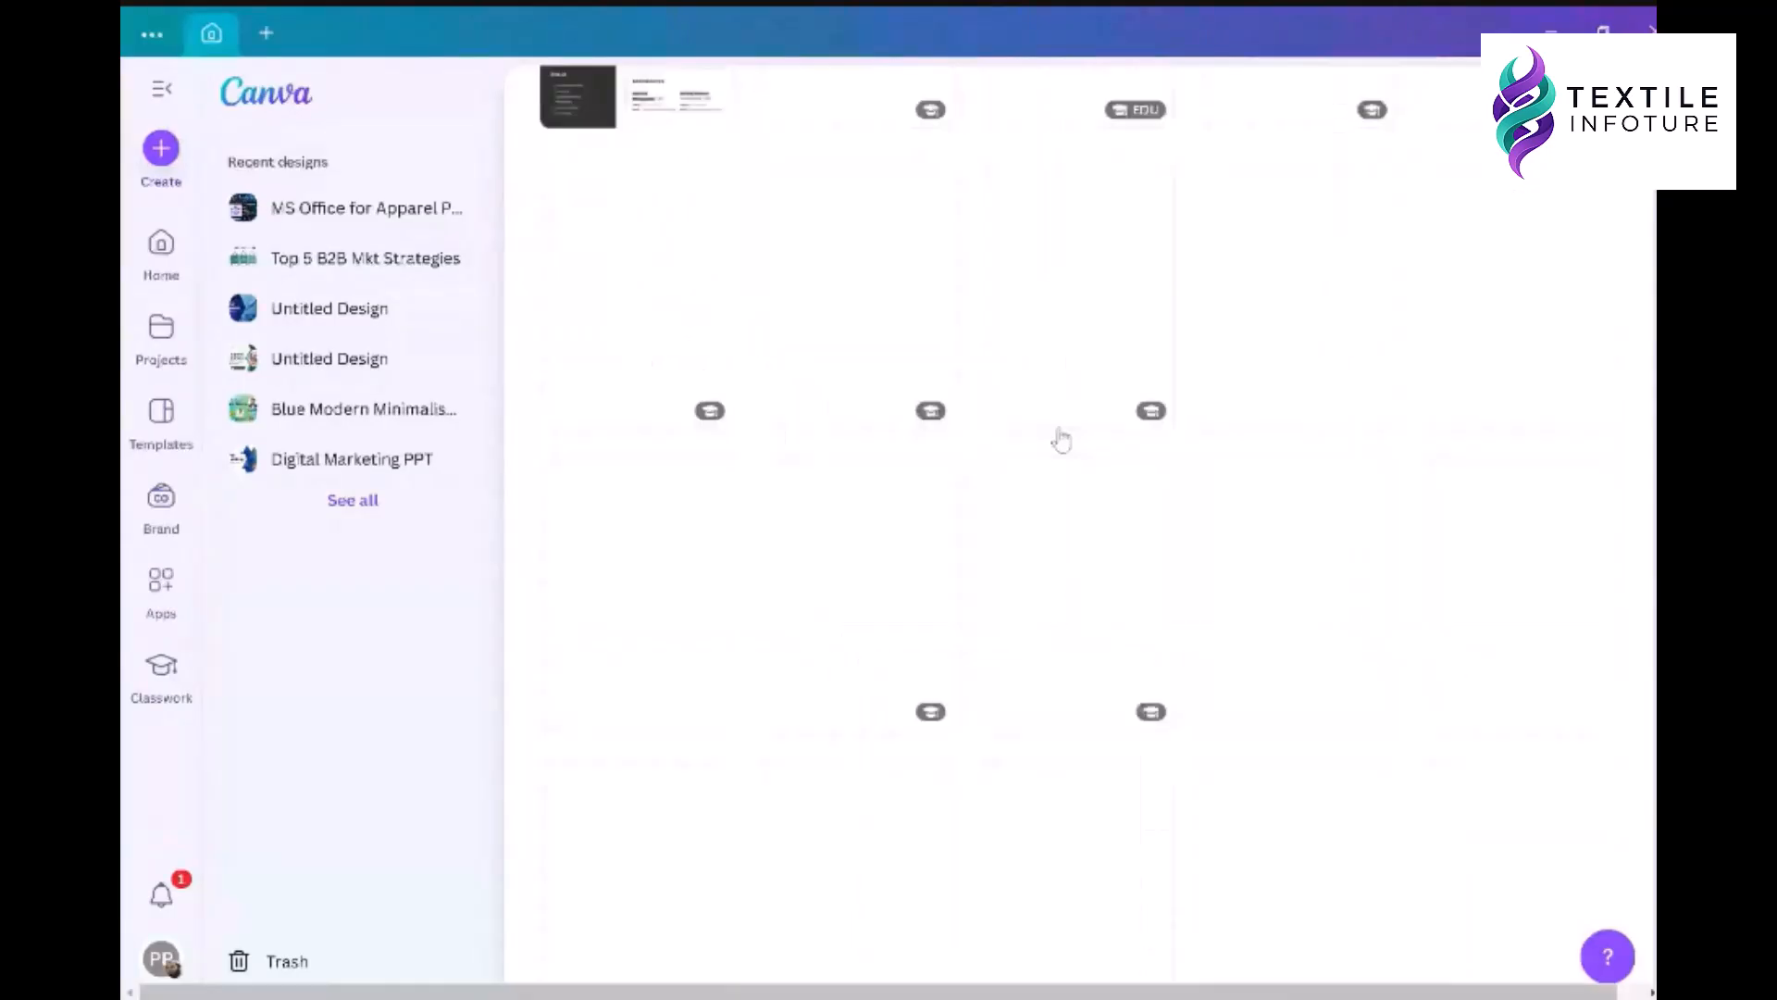
scroll(1062, 439, "down", 2)
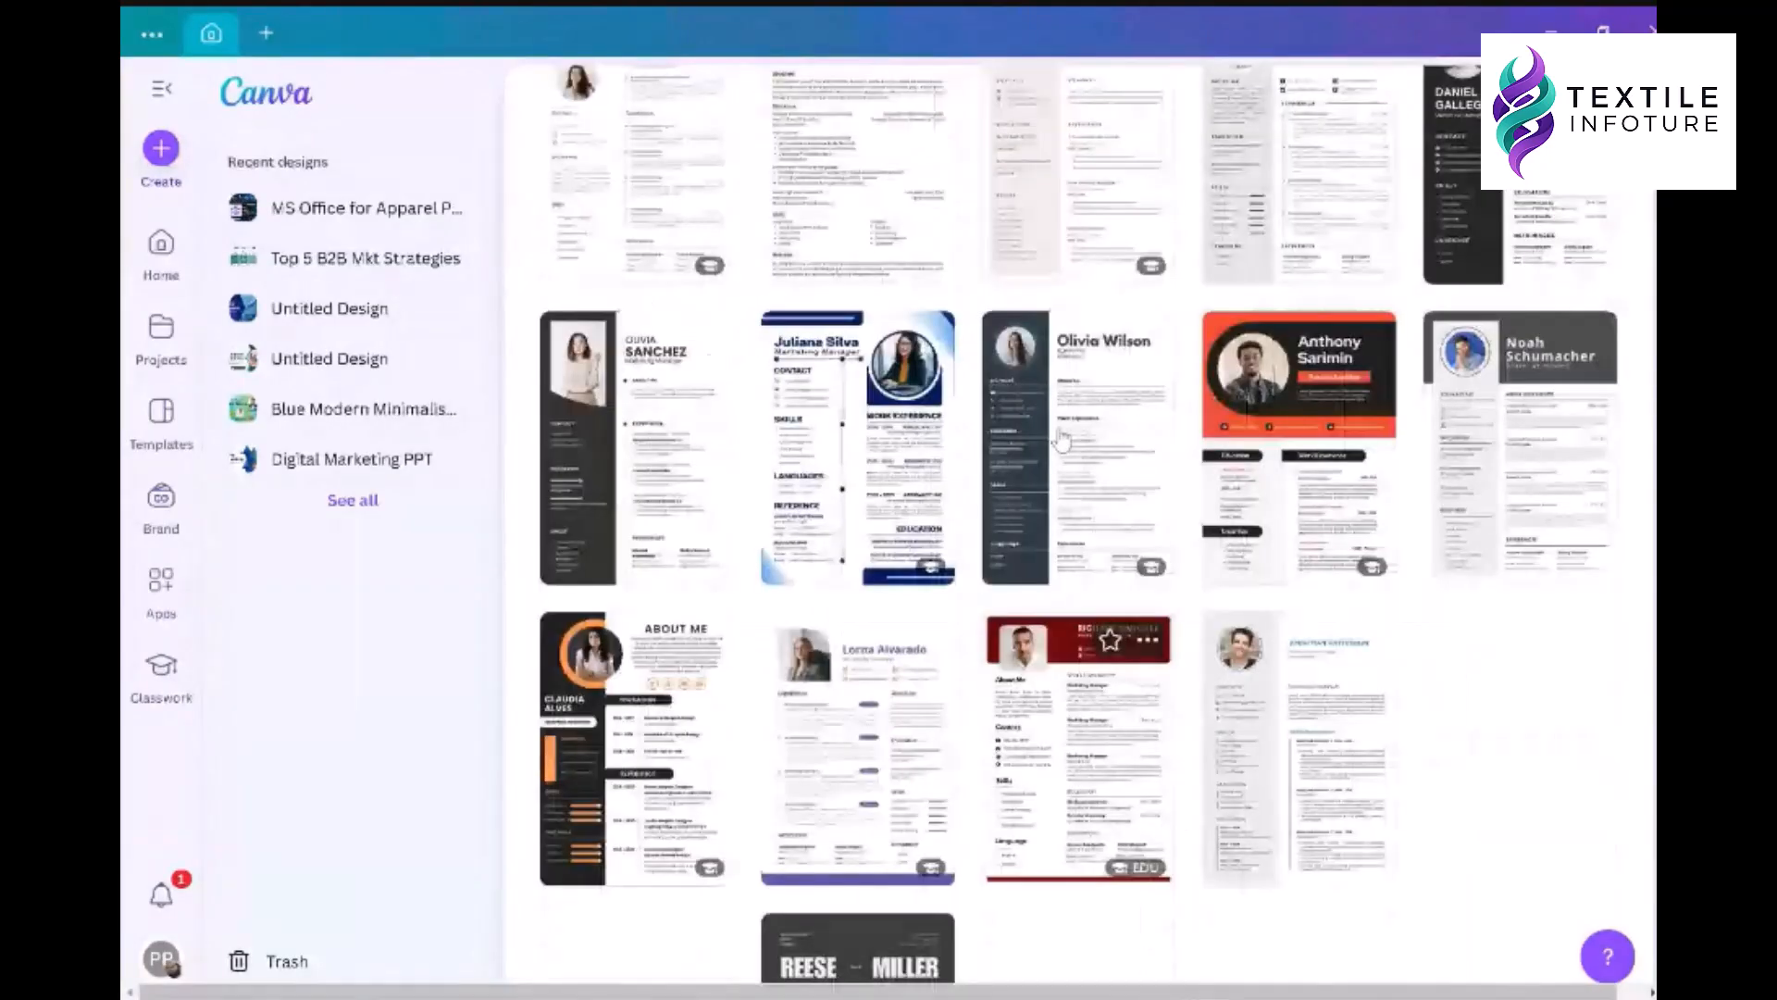
scroll(1061, 439, "up", 12)
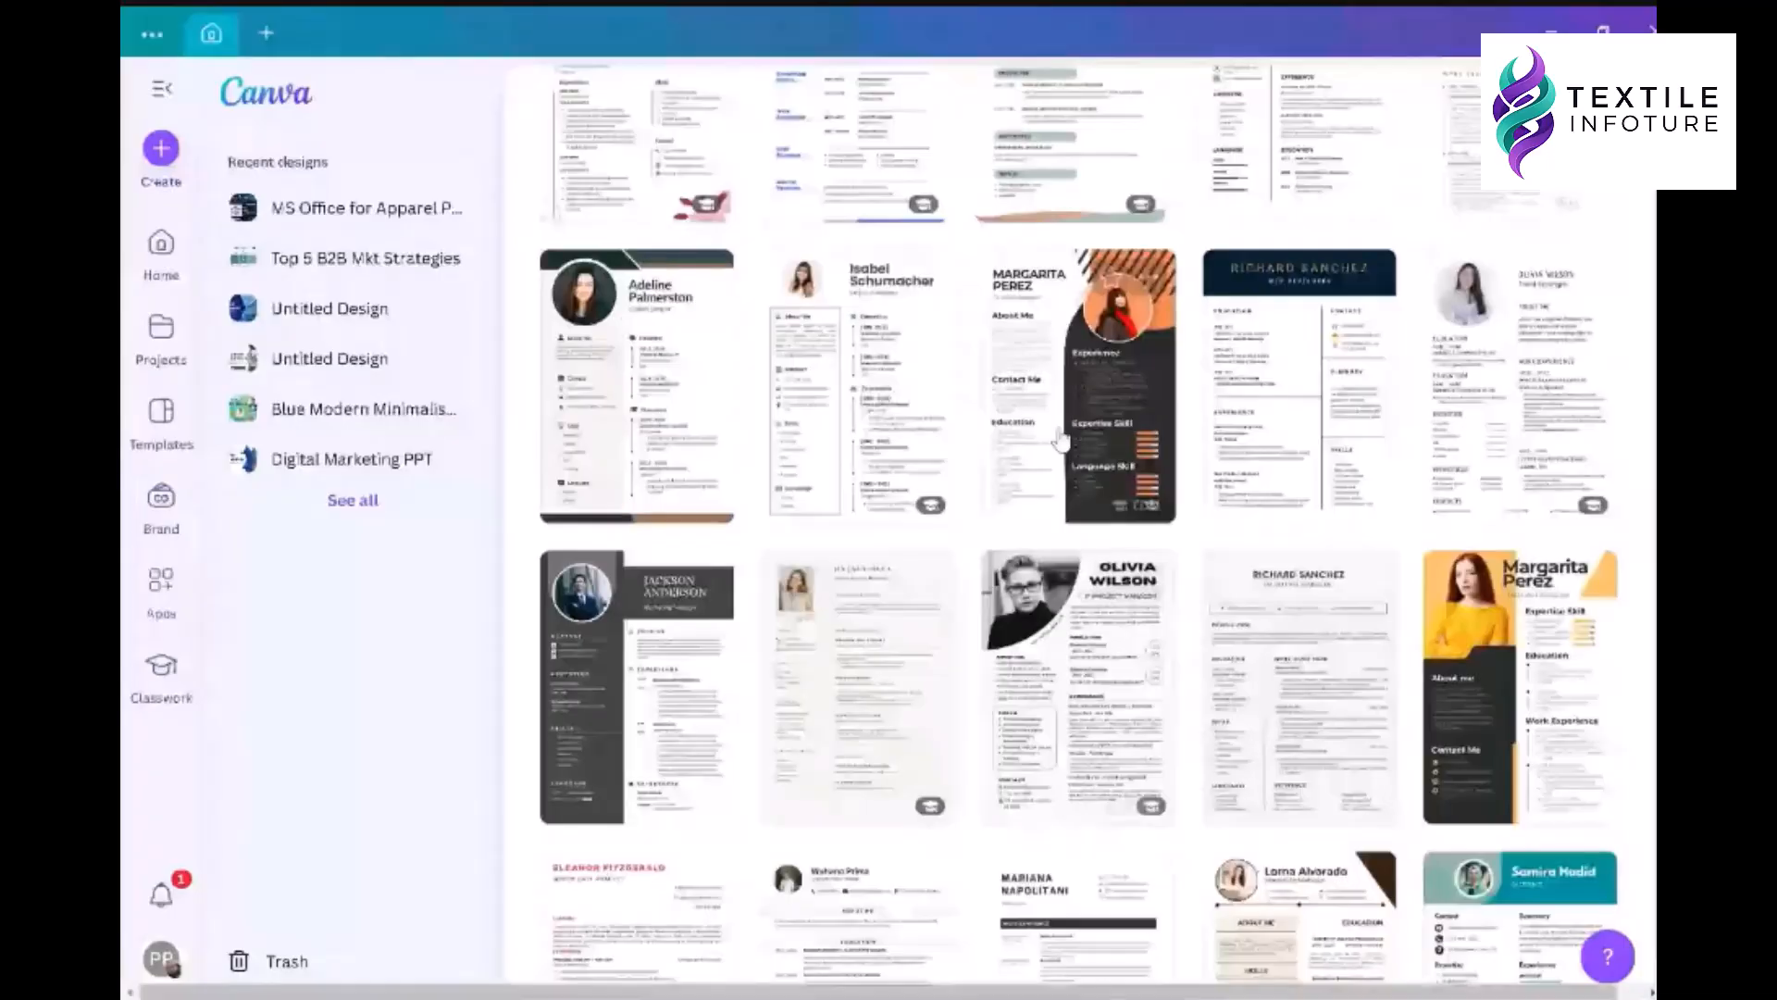
scroll(1062, 439, "up", 5)
scroll(1053, 389, "up", 2)
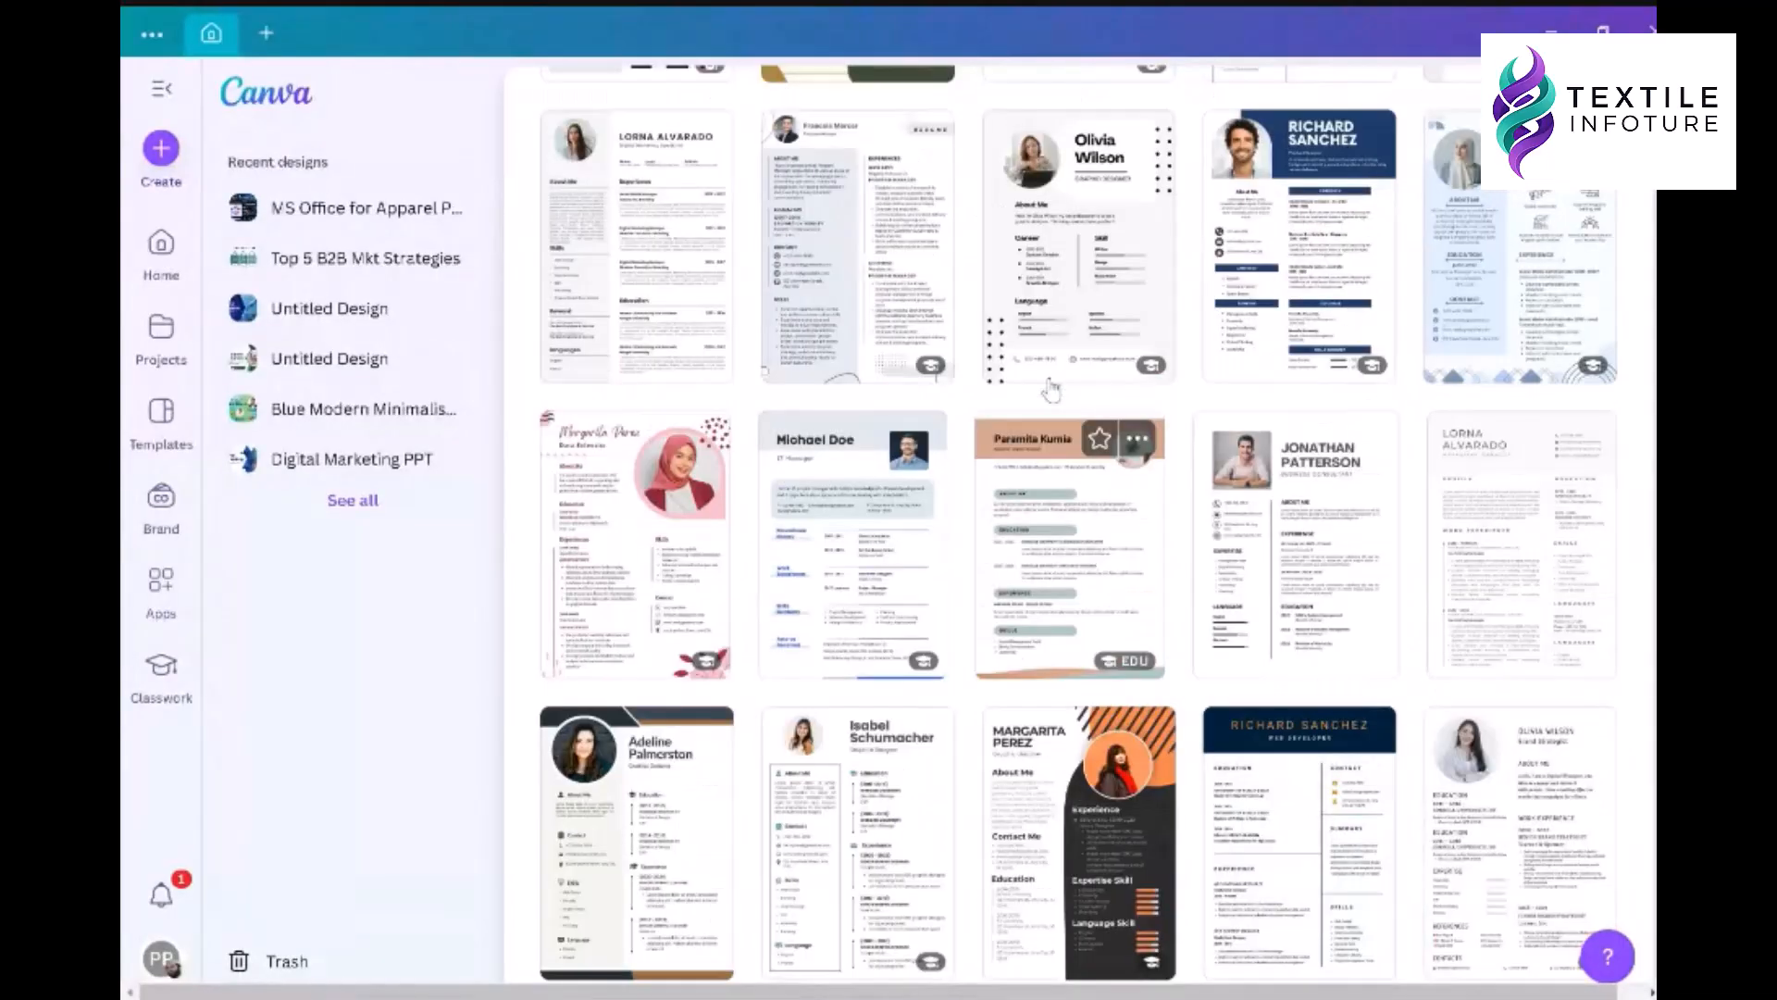
scroll(1053, 388, "up", 7)
scroll(1053, 389, "up", 7)
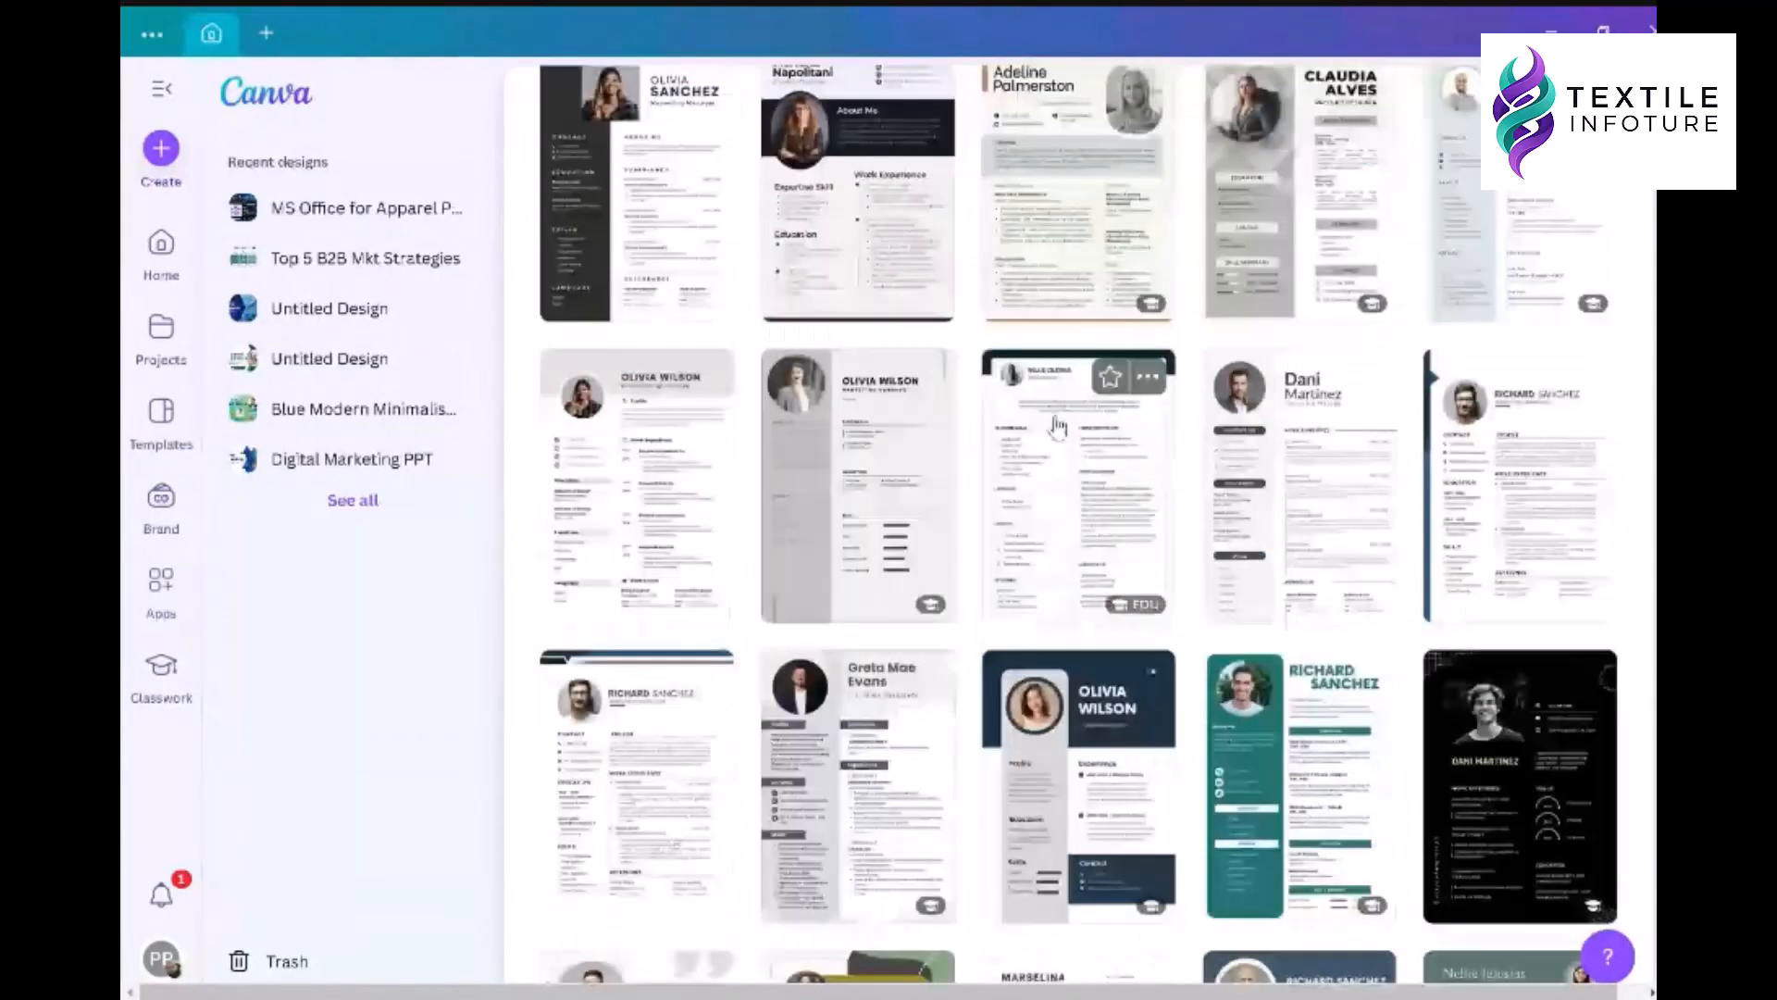
scroll(1058, 426, "up", 7)
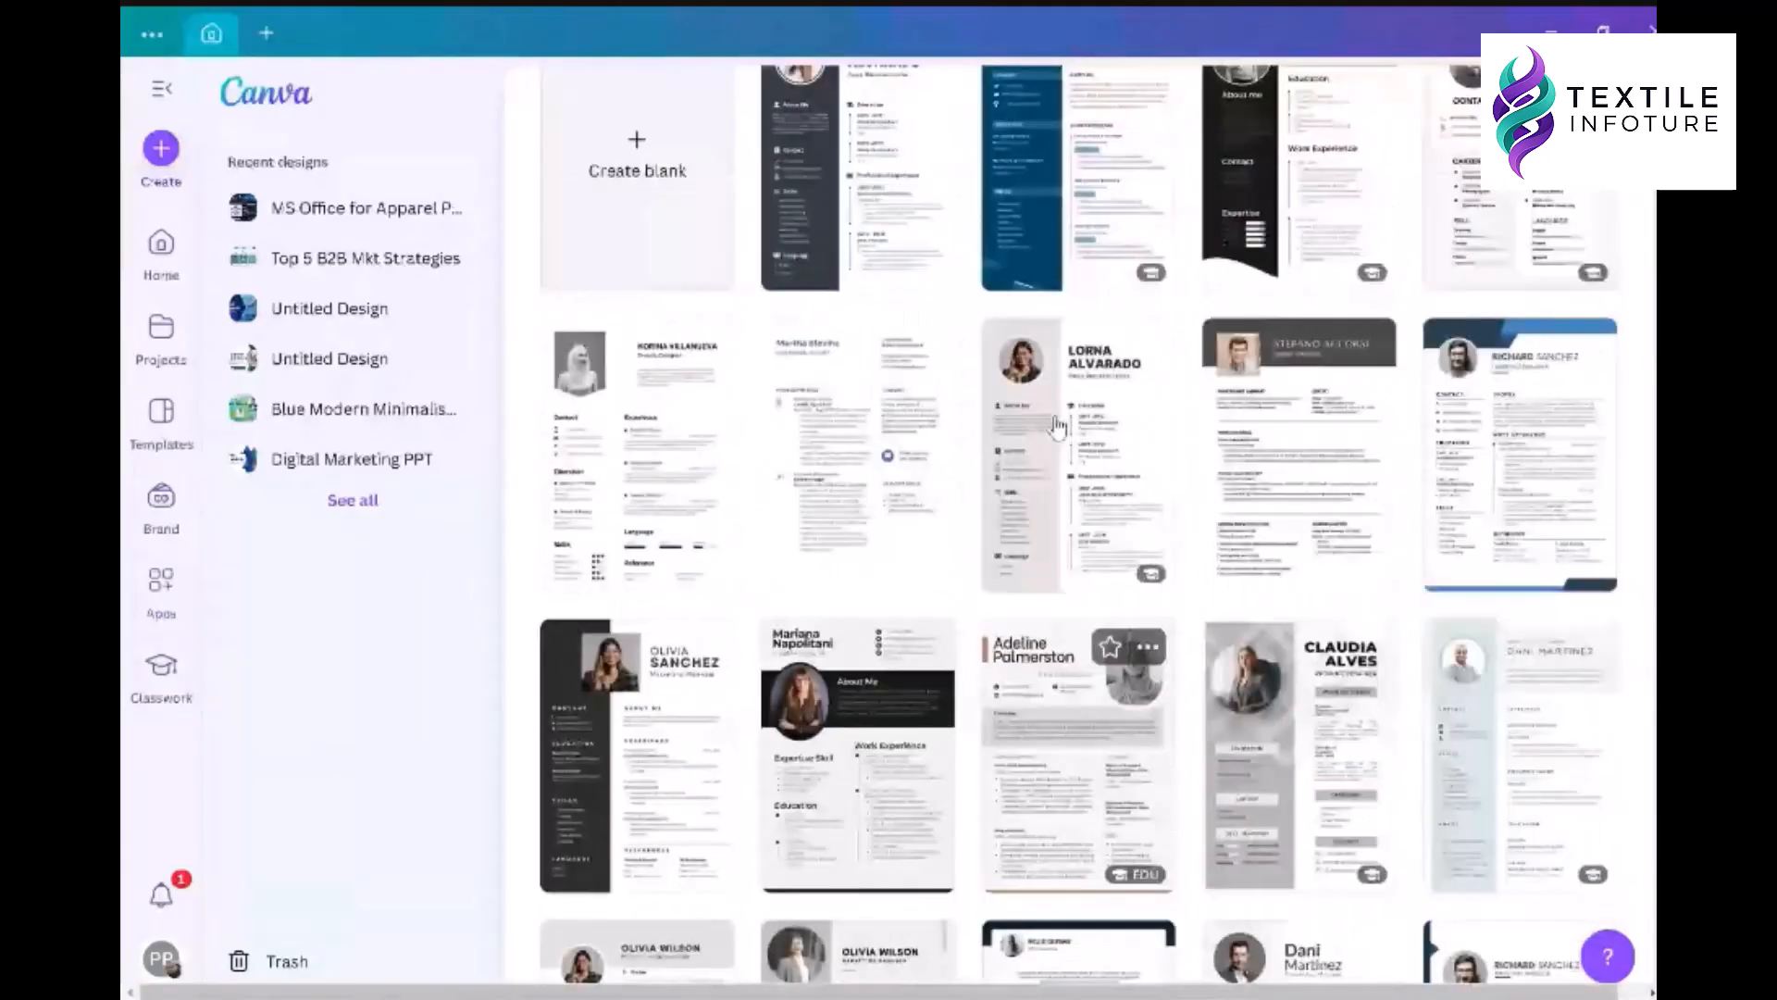
scroll(1058, 426, "up", 3)
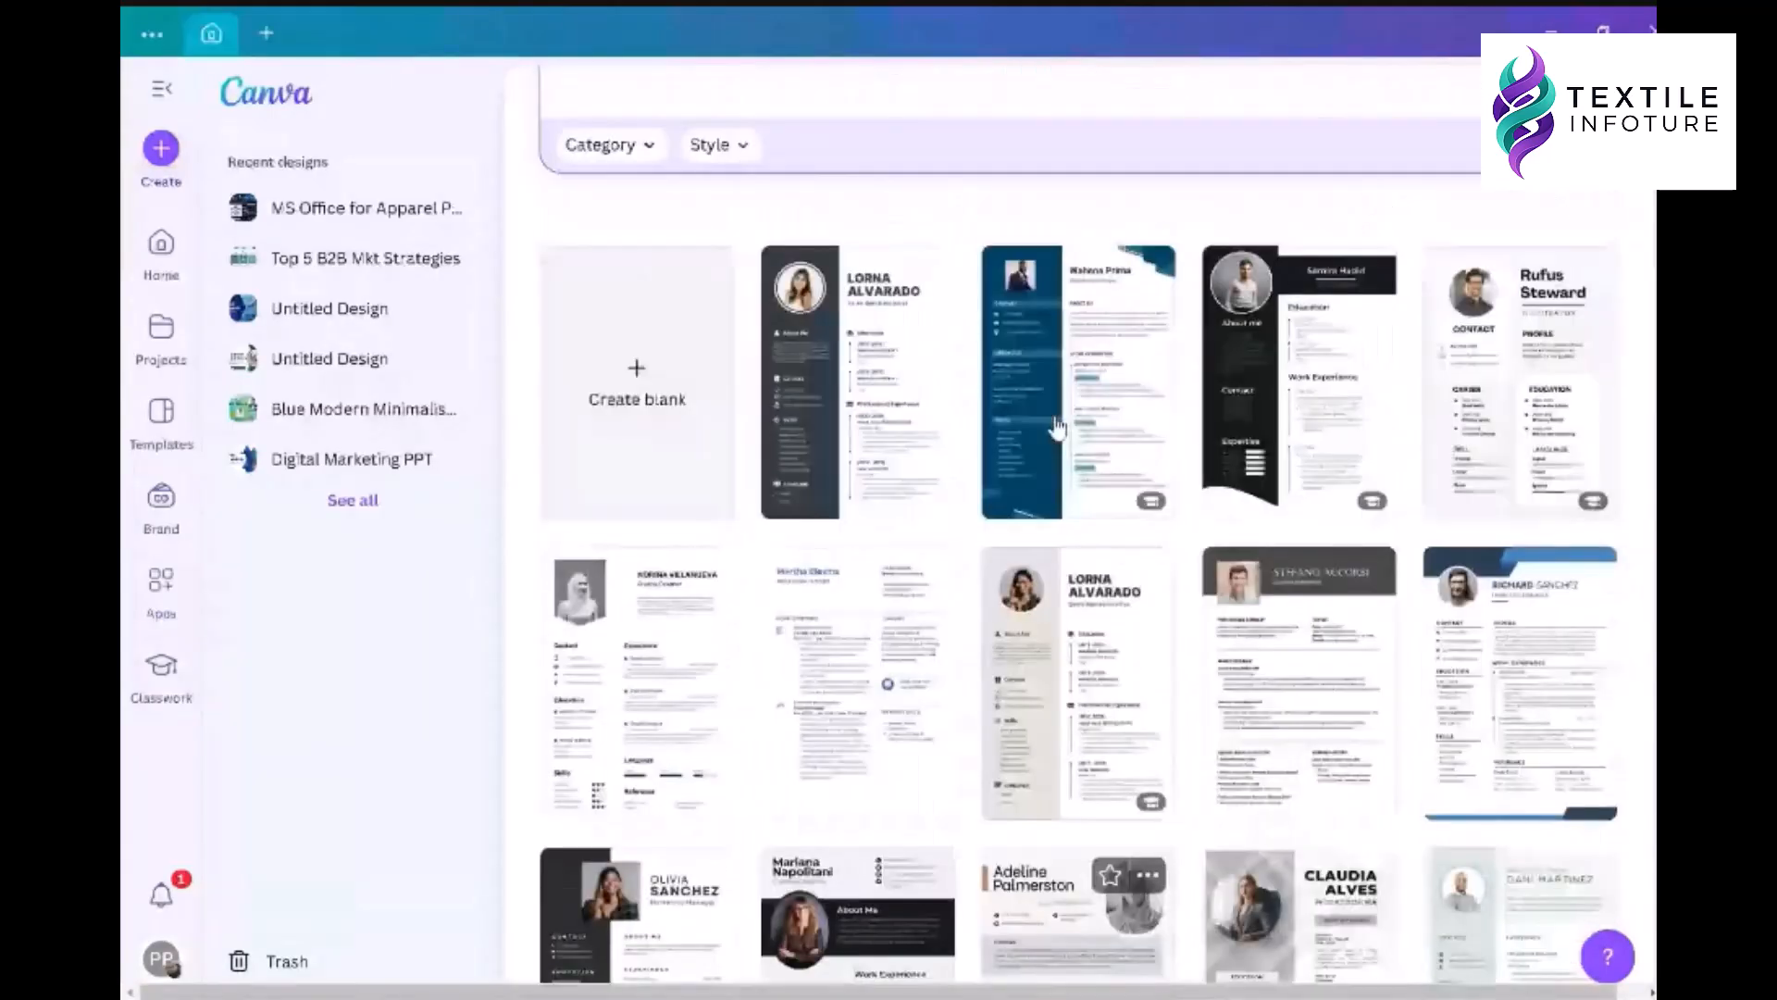
scroll(1058, 426, "down", 1)
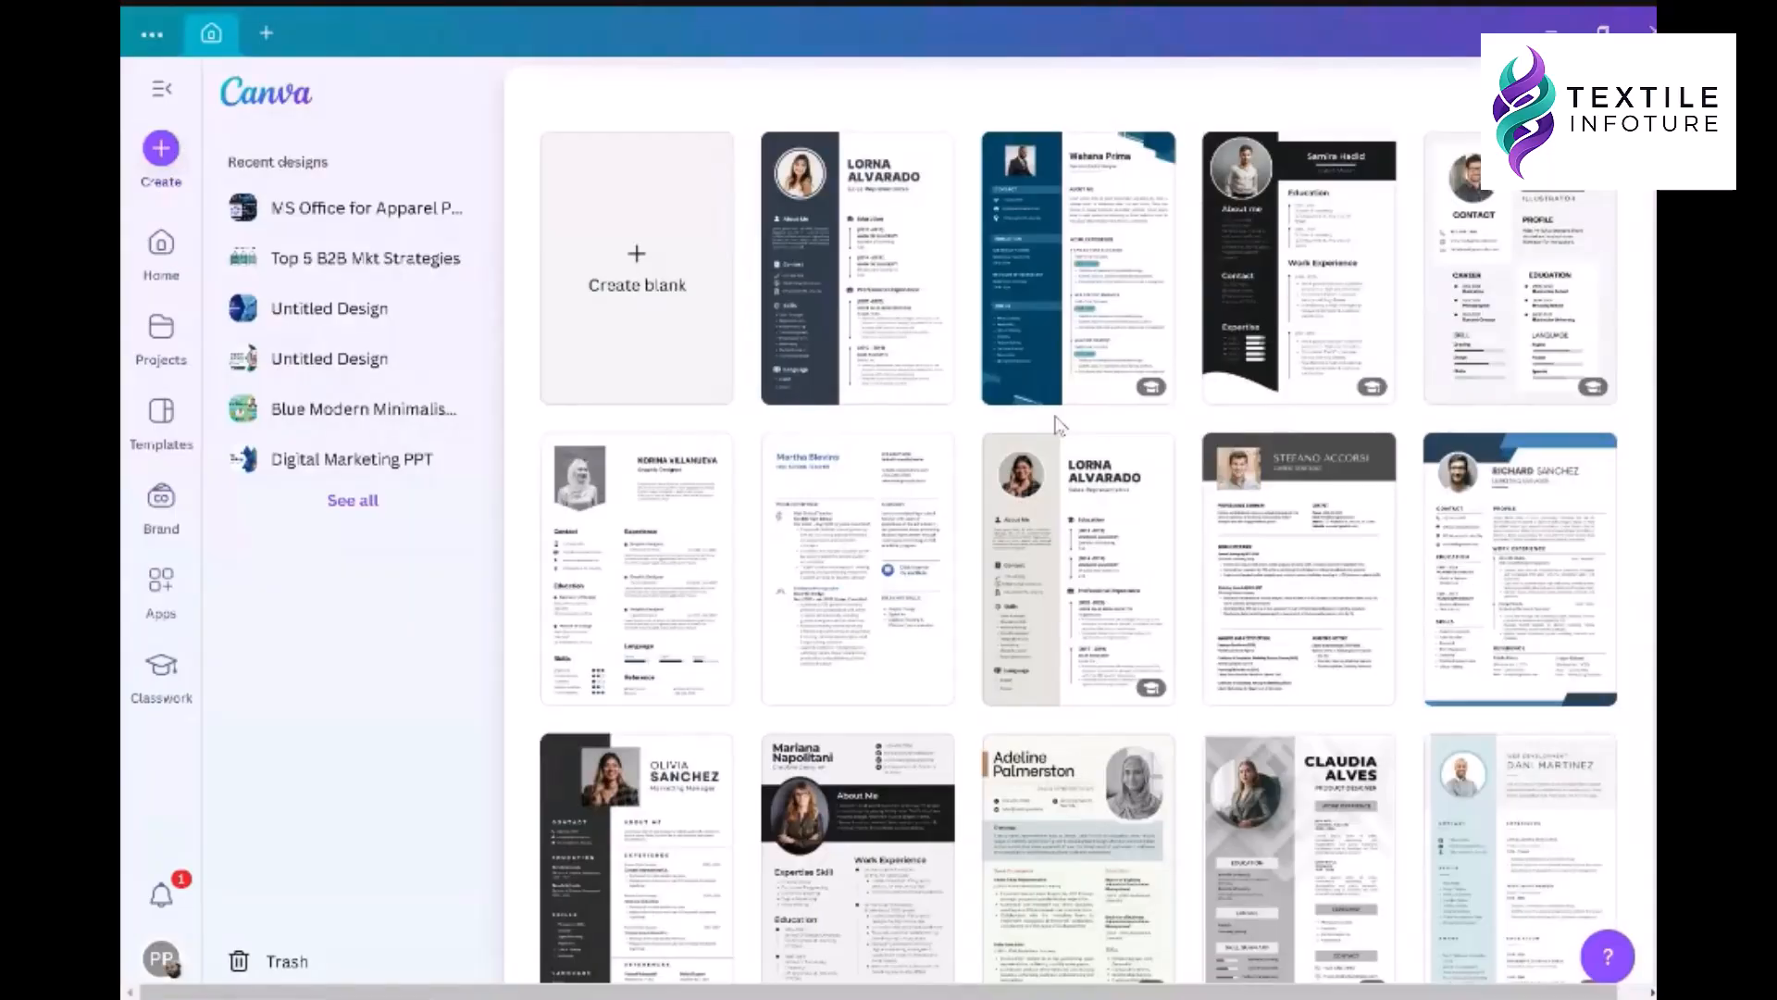
scroll(1058, 426, "down", 1)
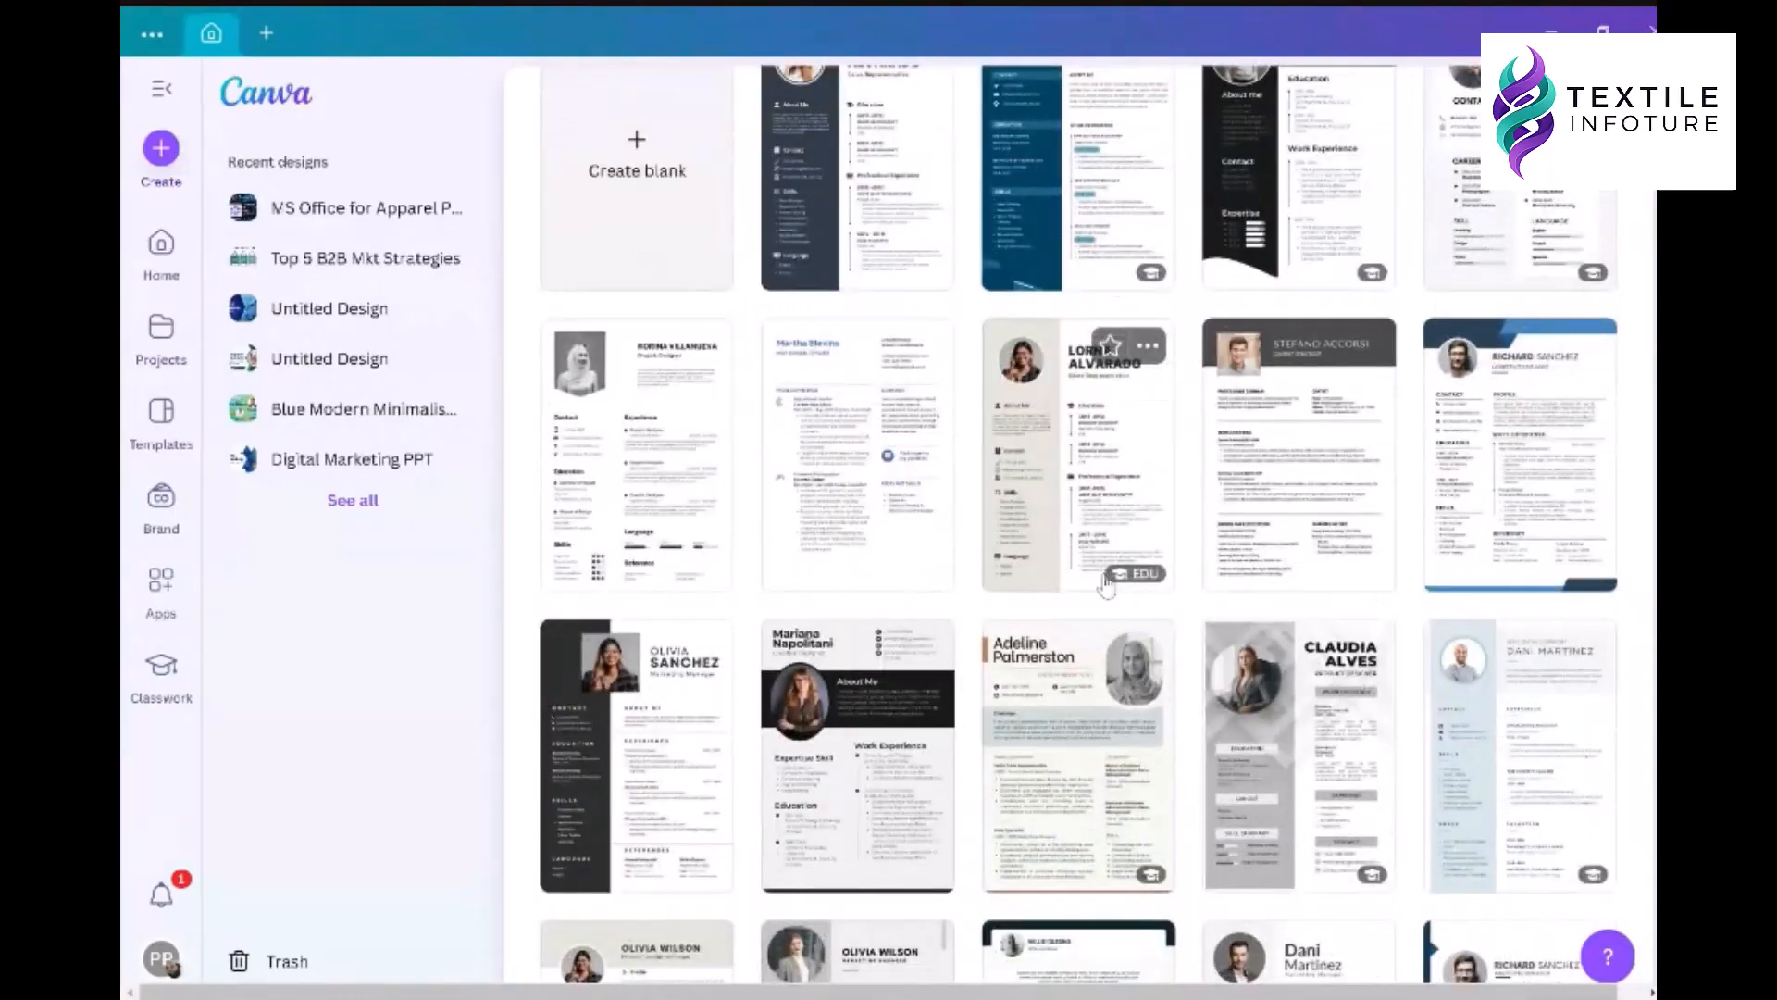
left_click(1088, 454)
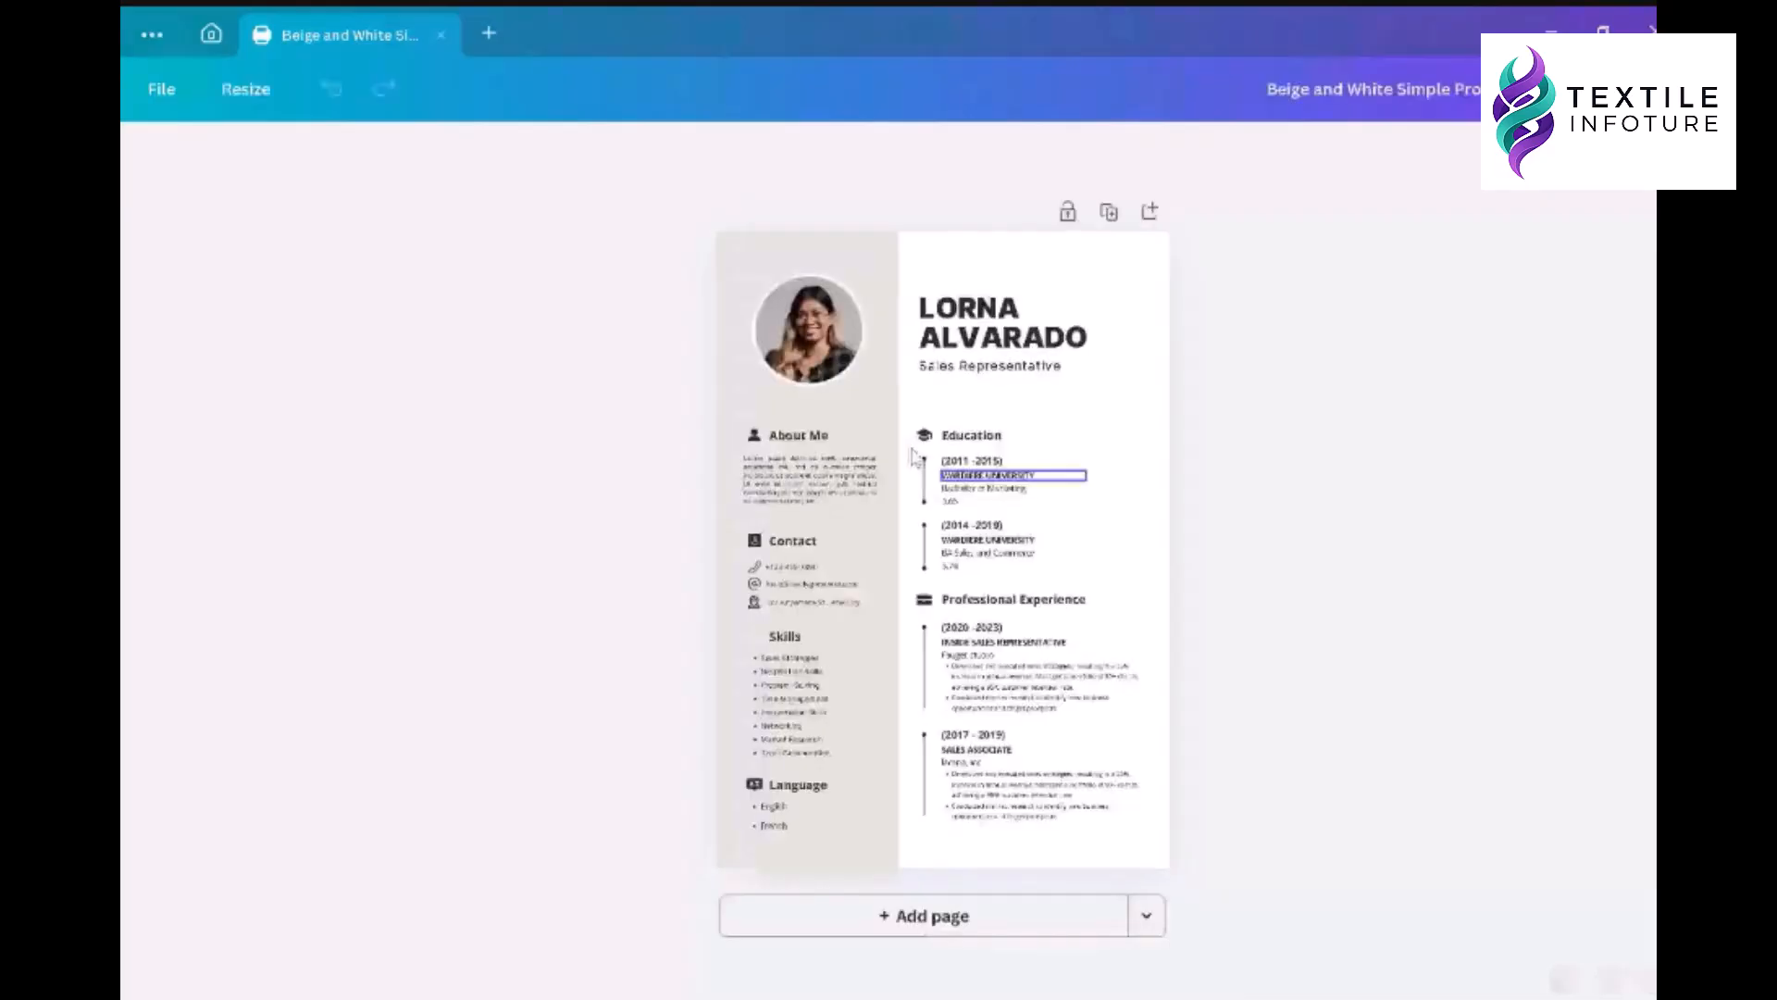
- Edit the resume's name heading and open Download with PDF Standard as the file type
left_click(831, 337)
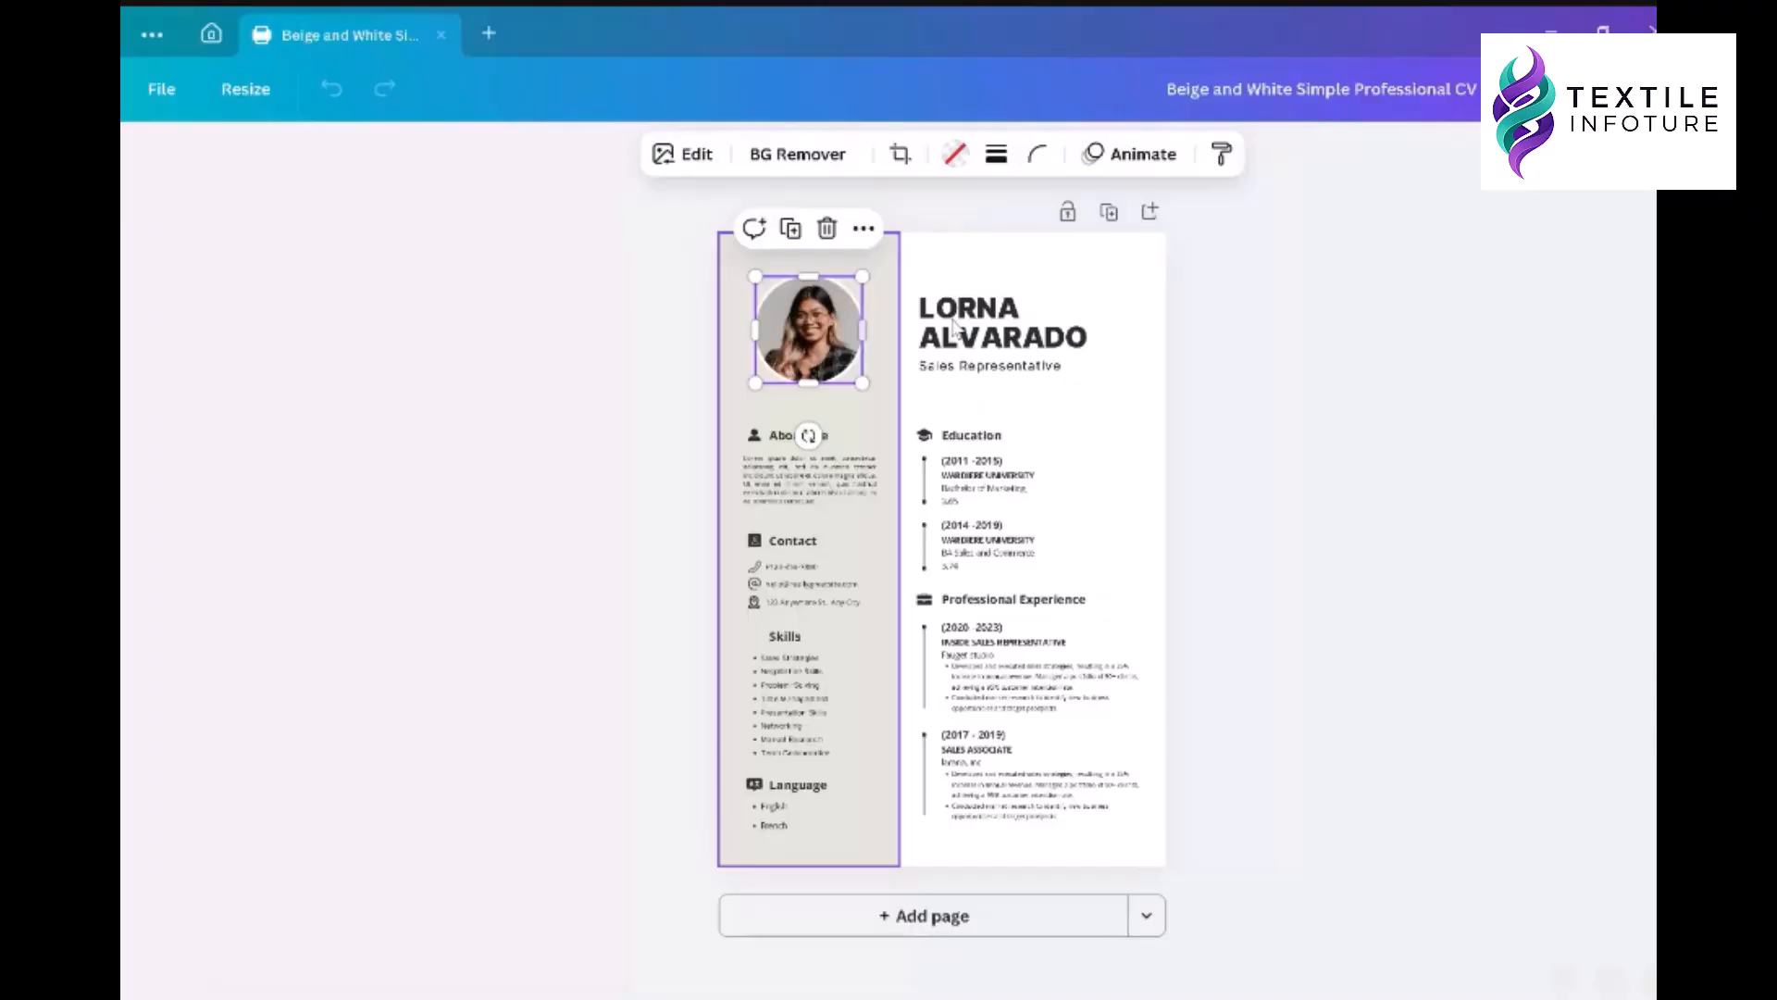
left_click(955, 326)
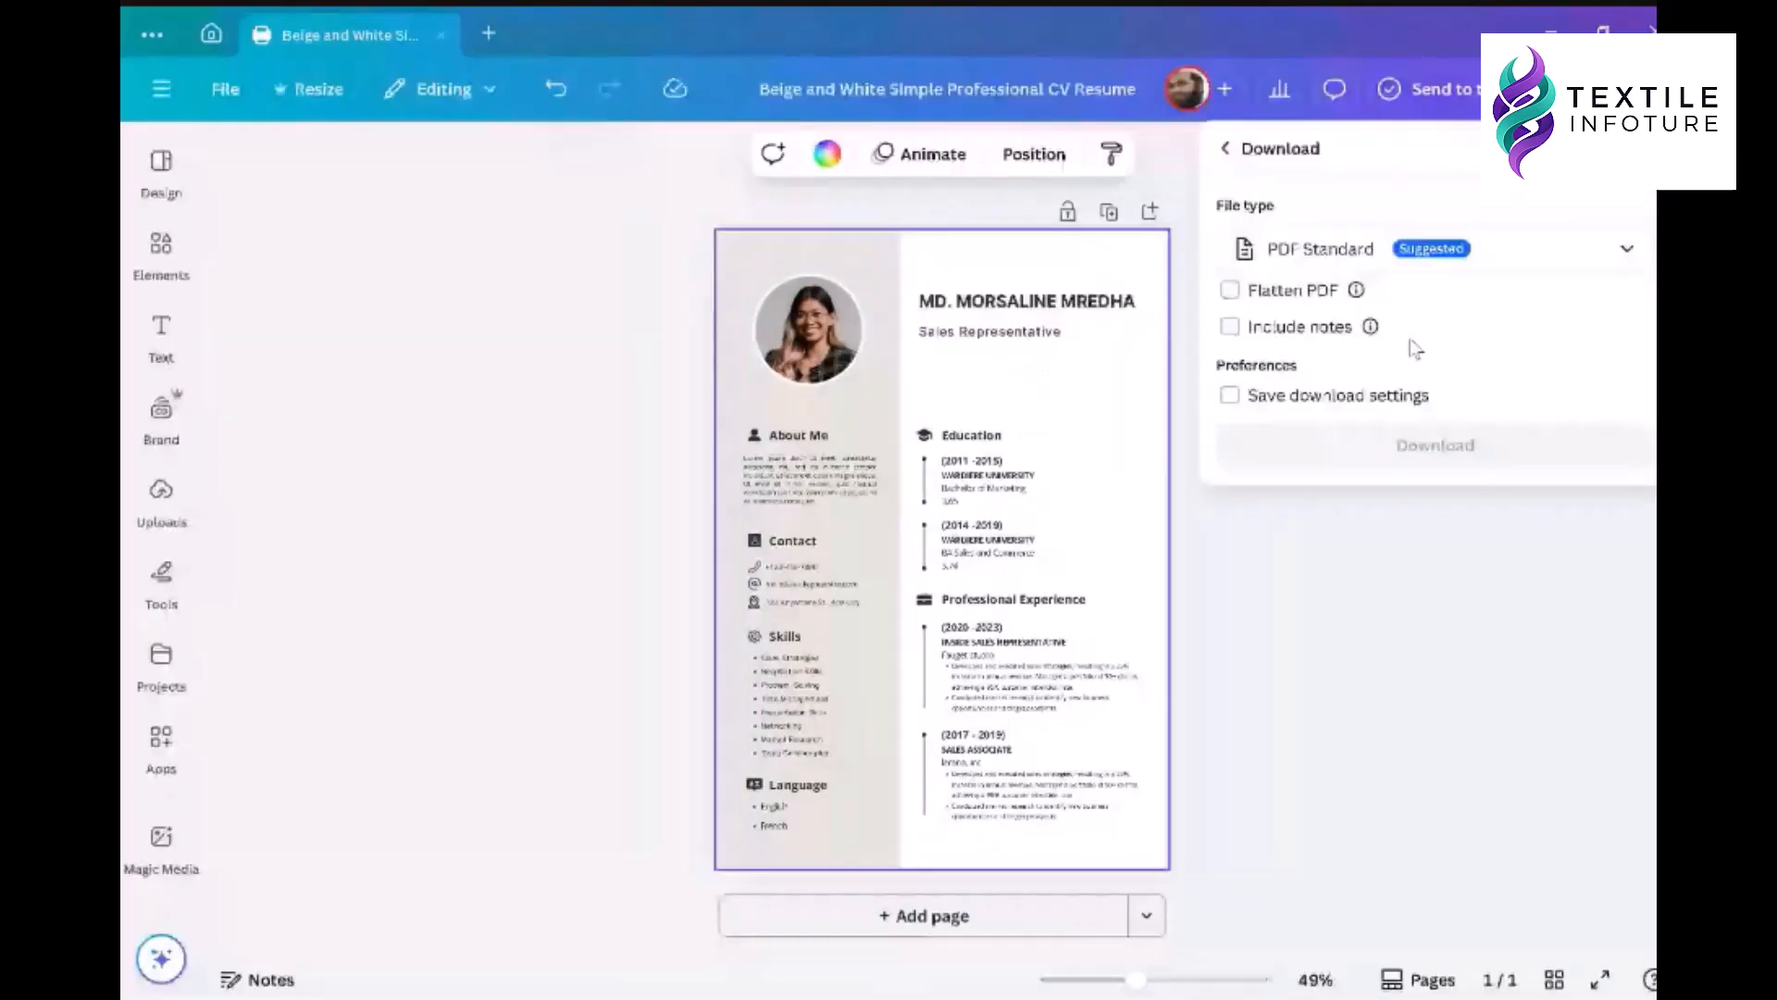
left_click(1354, 252)
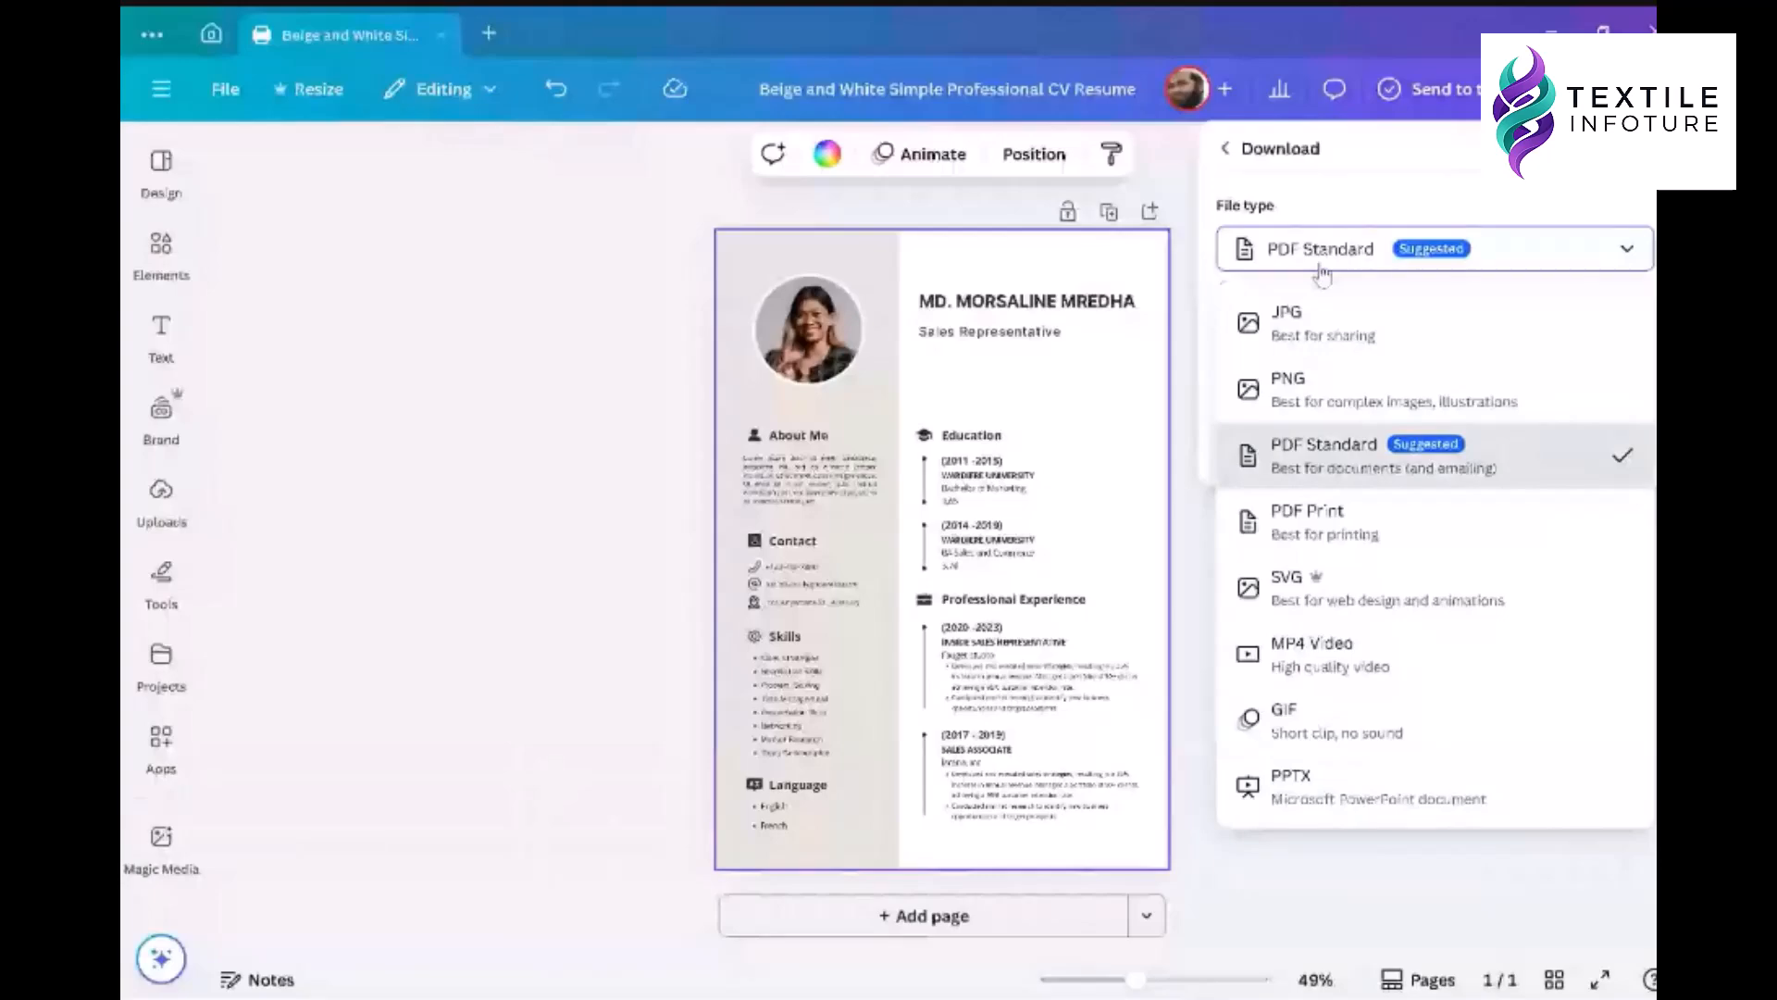
left_click(1327, 455)
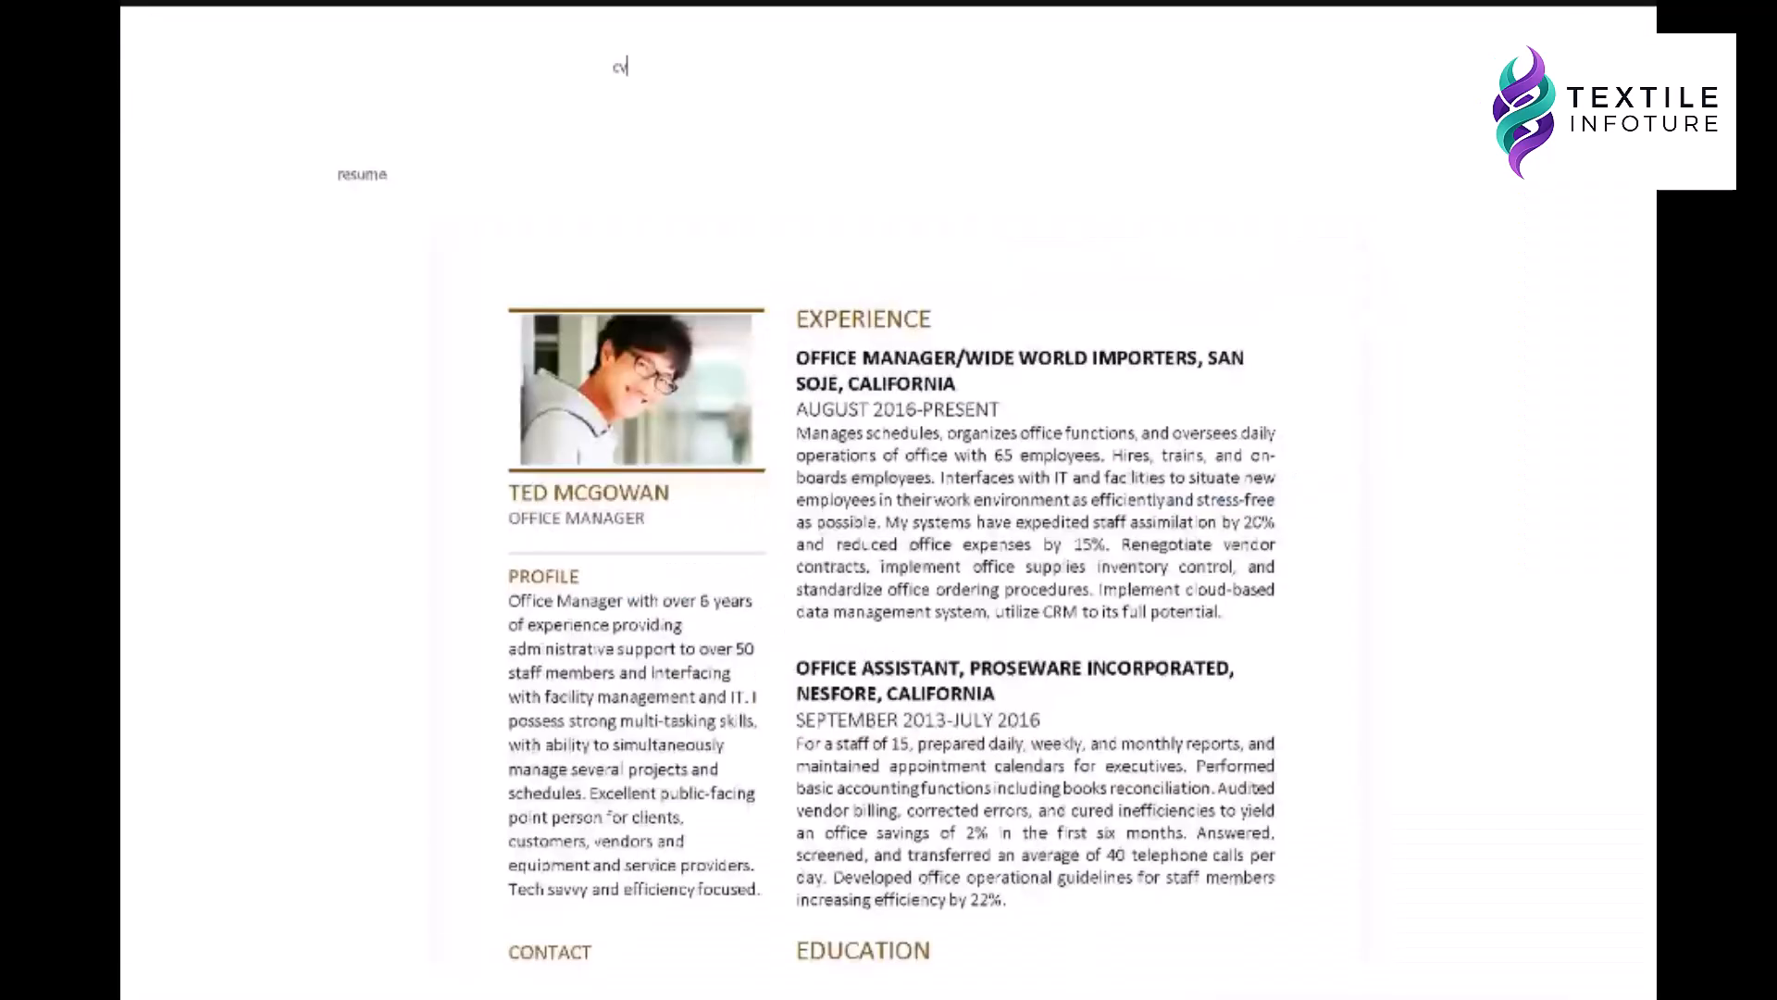
- Scroll through the Office manager resume in Word to view its top
scroll(1028, 507, "down", 8)
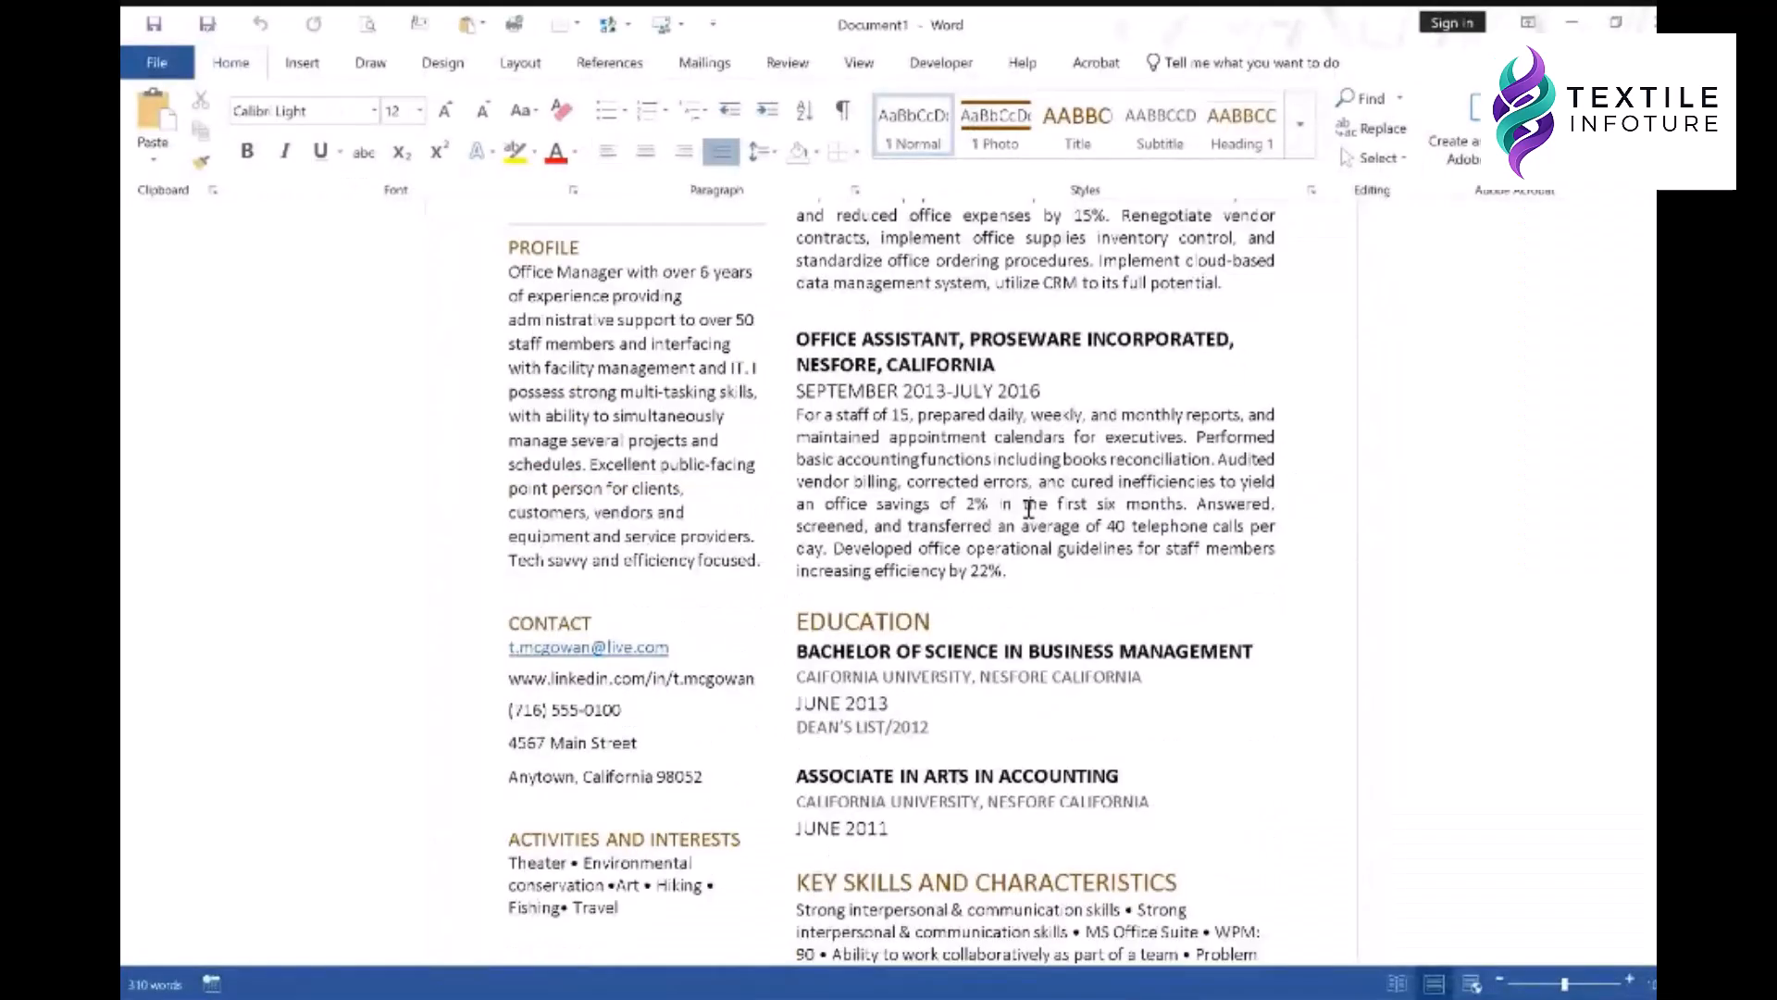
scroll(1027, 508, "up", 8)
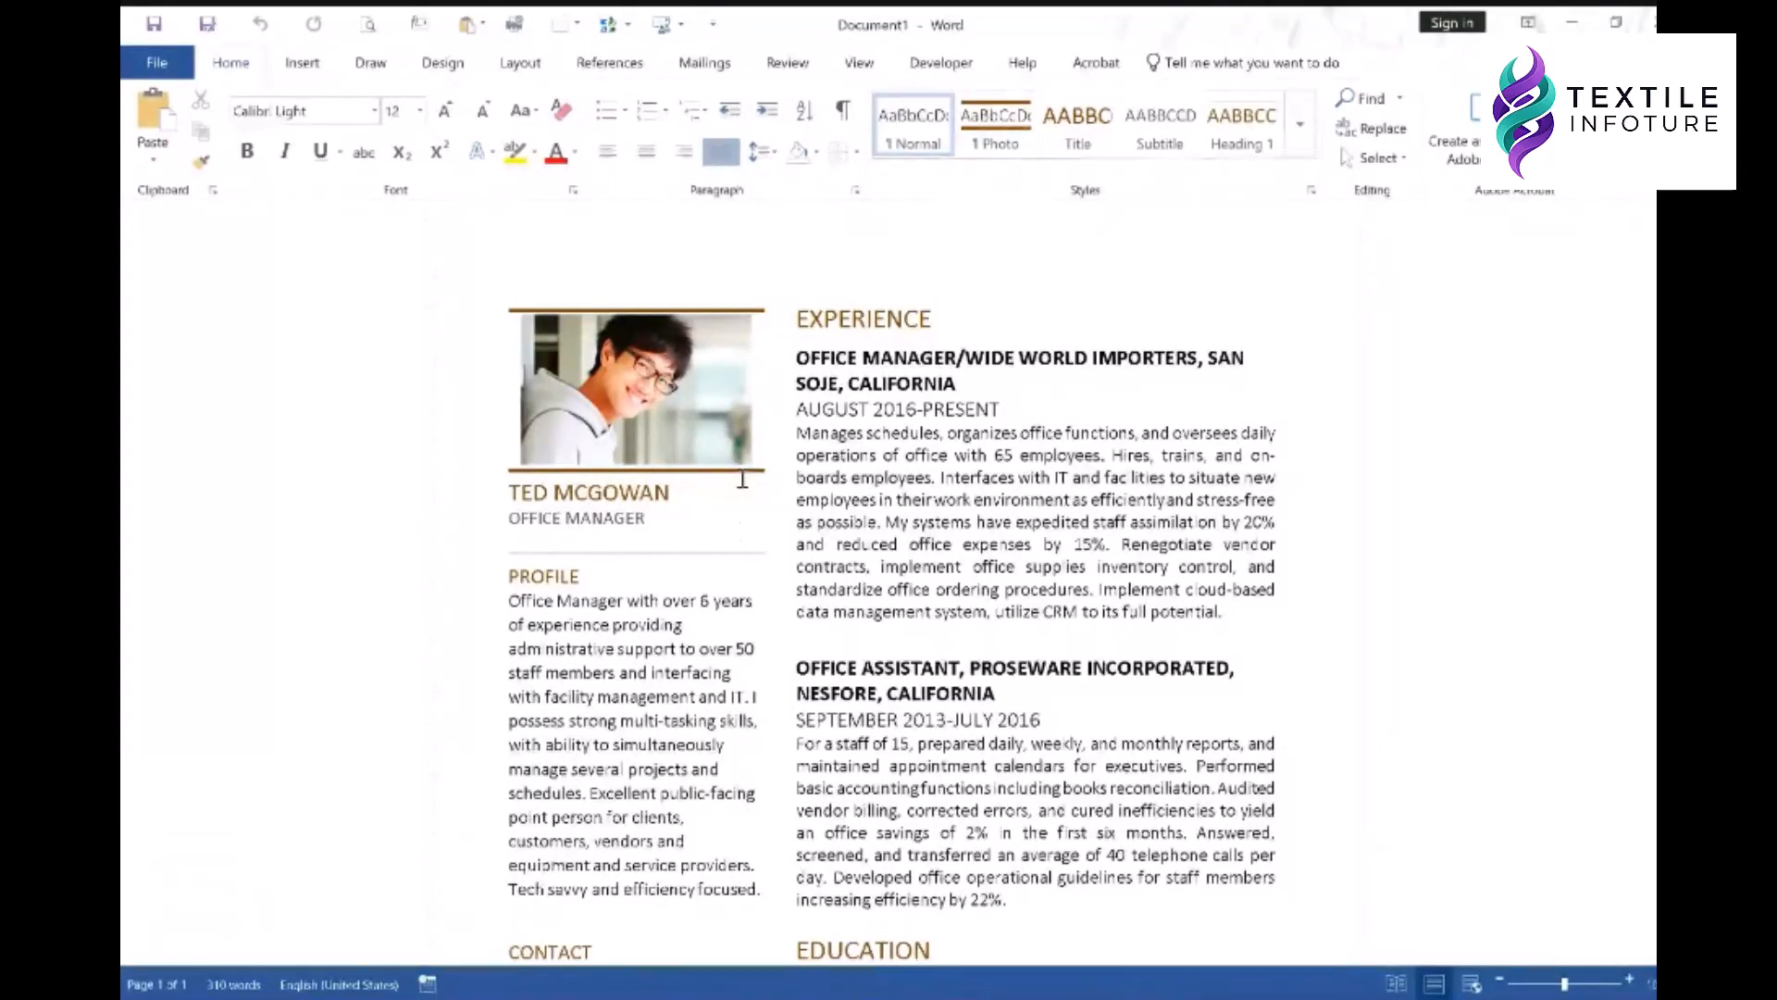
scroll(742, 479, "down", 1)
scroll(722, 463, "up", 1)
- Change the resume photo to the cropped portrait from C:\RESUME AND OTHERS\PHOTOS
left_click(687, 440)
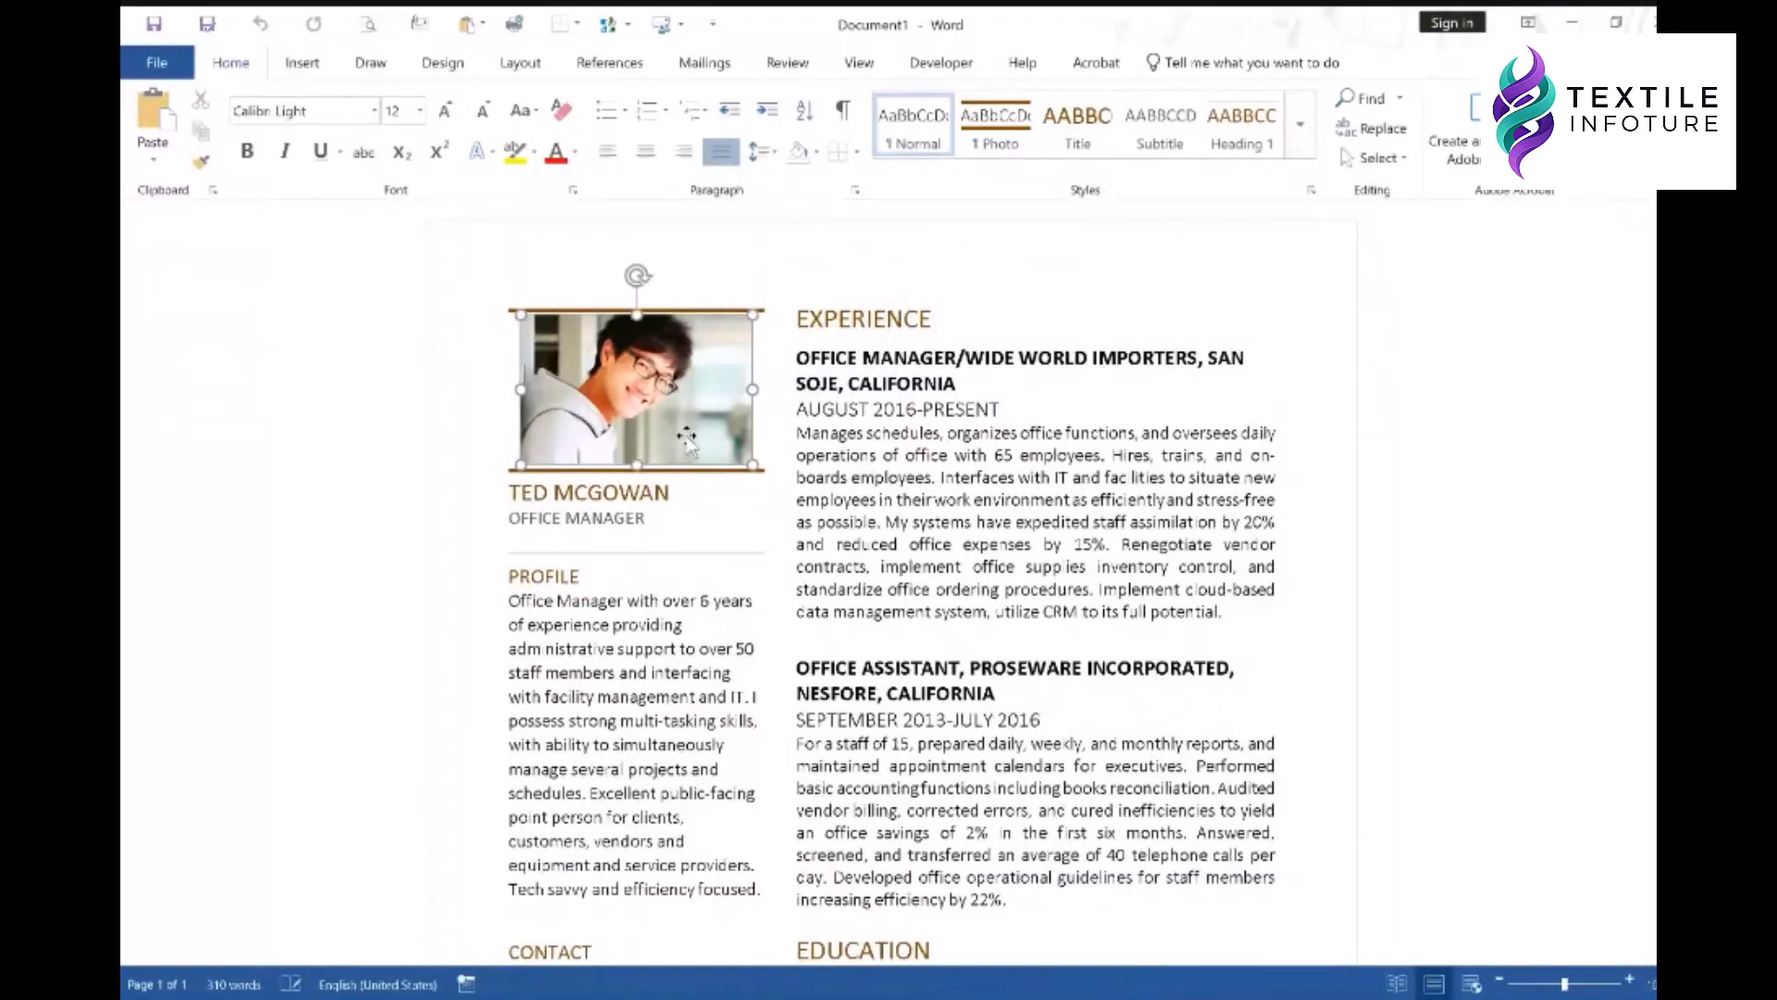
right_click(665, 378)
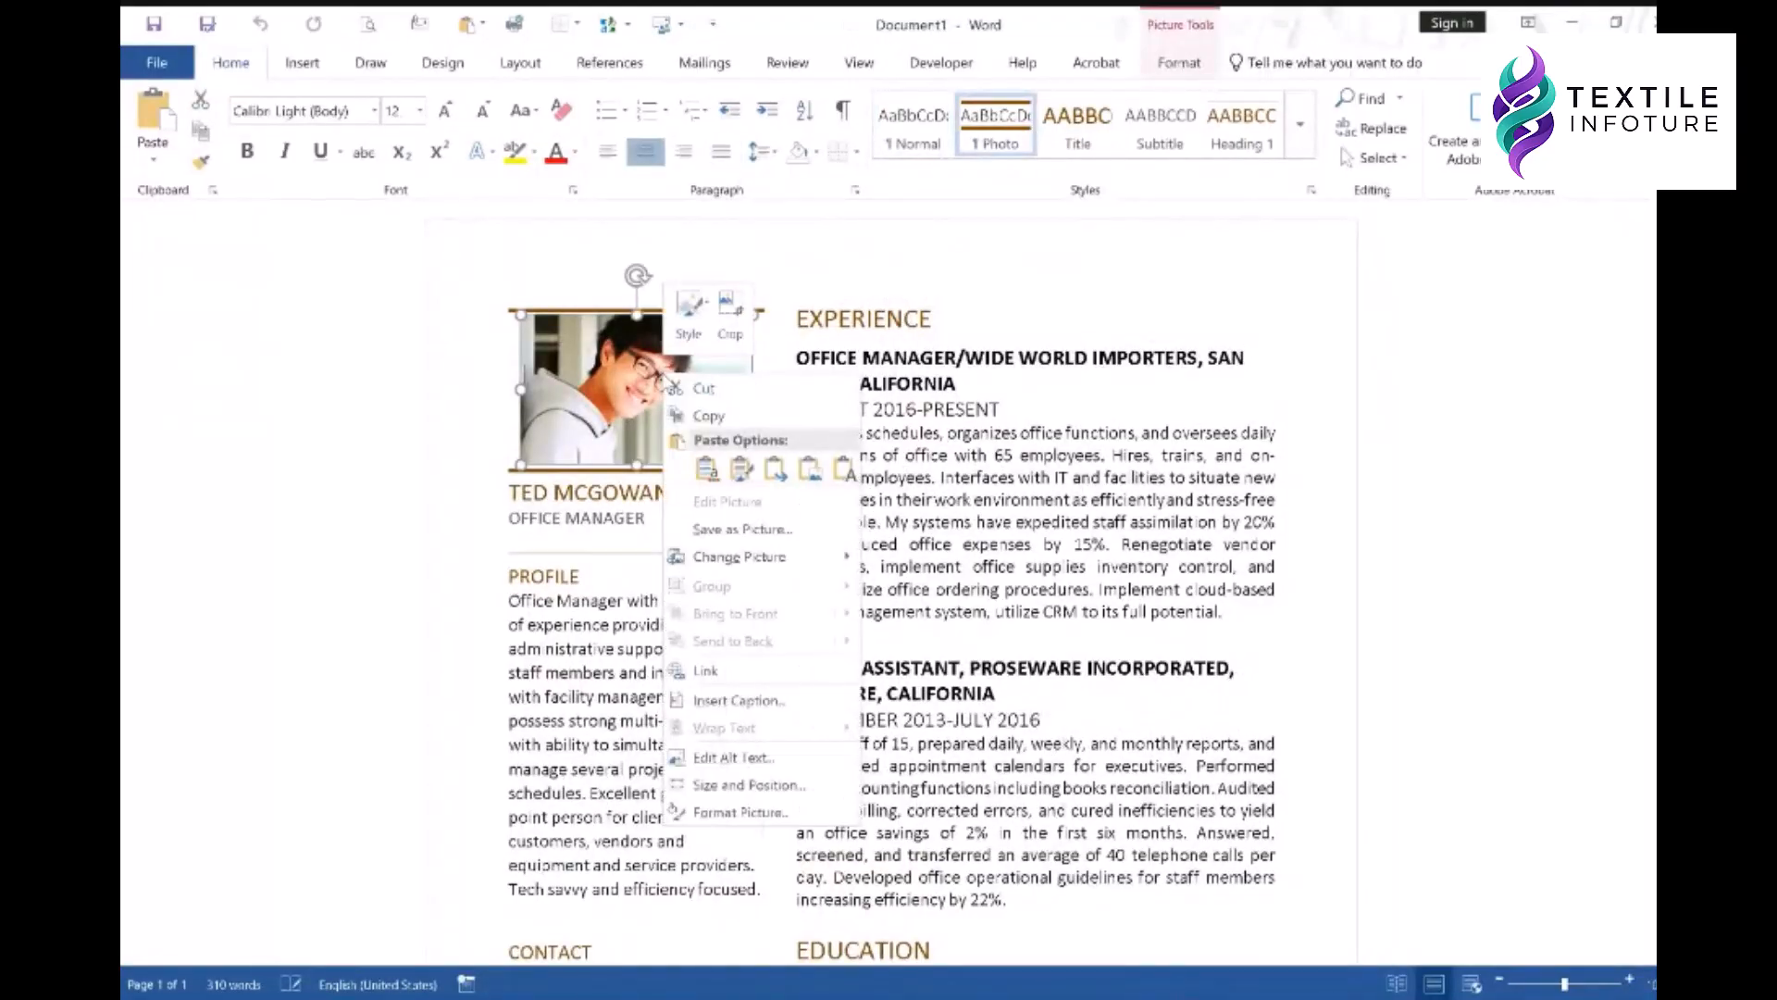
mouse_move(740, 556)
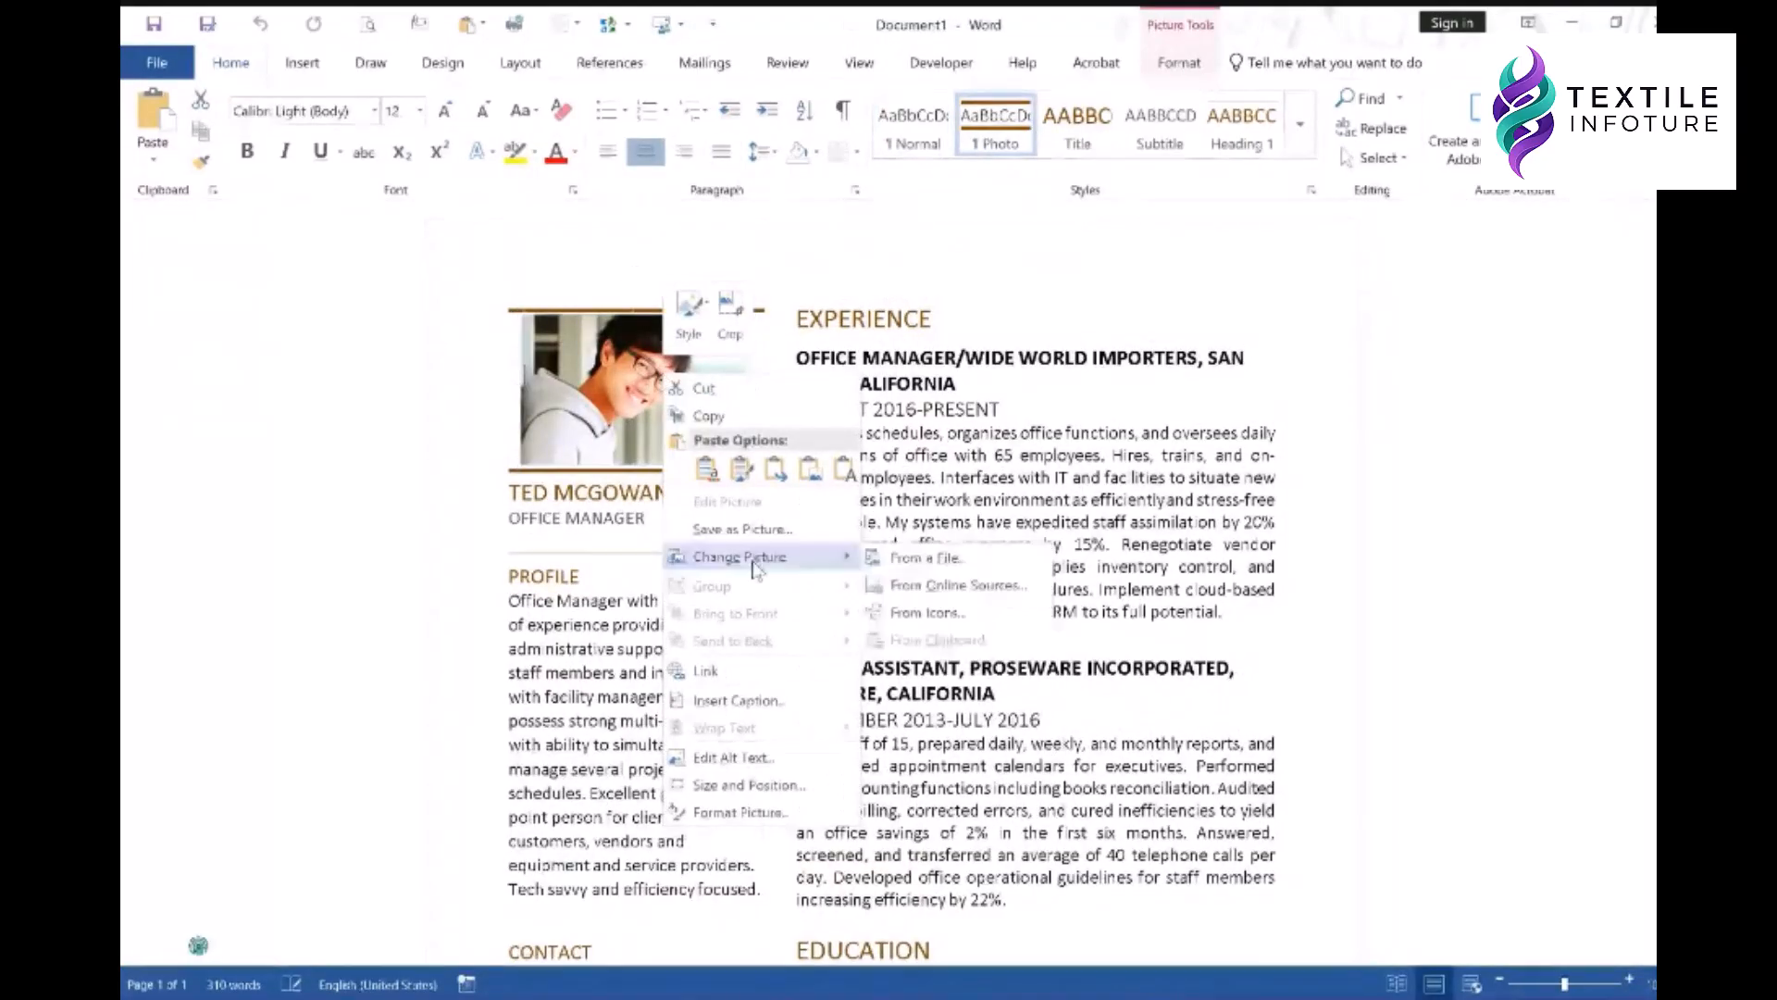
left_click(938, 559)
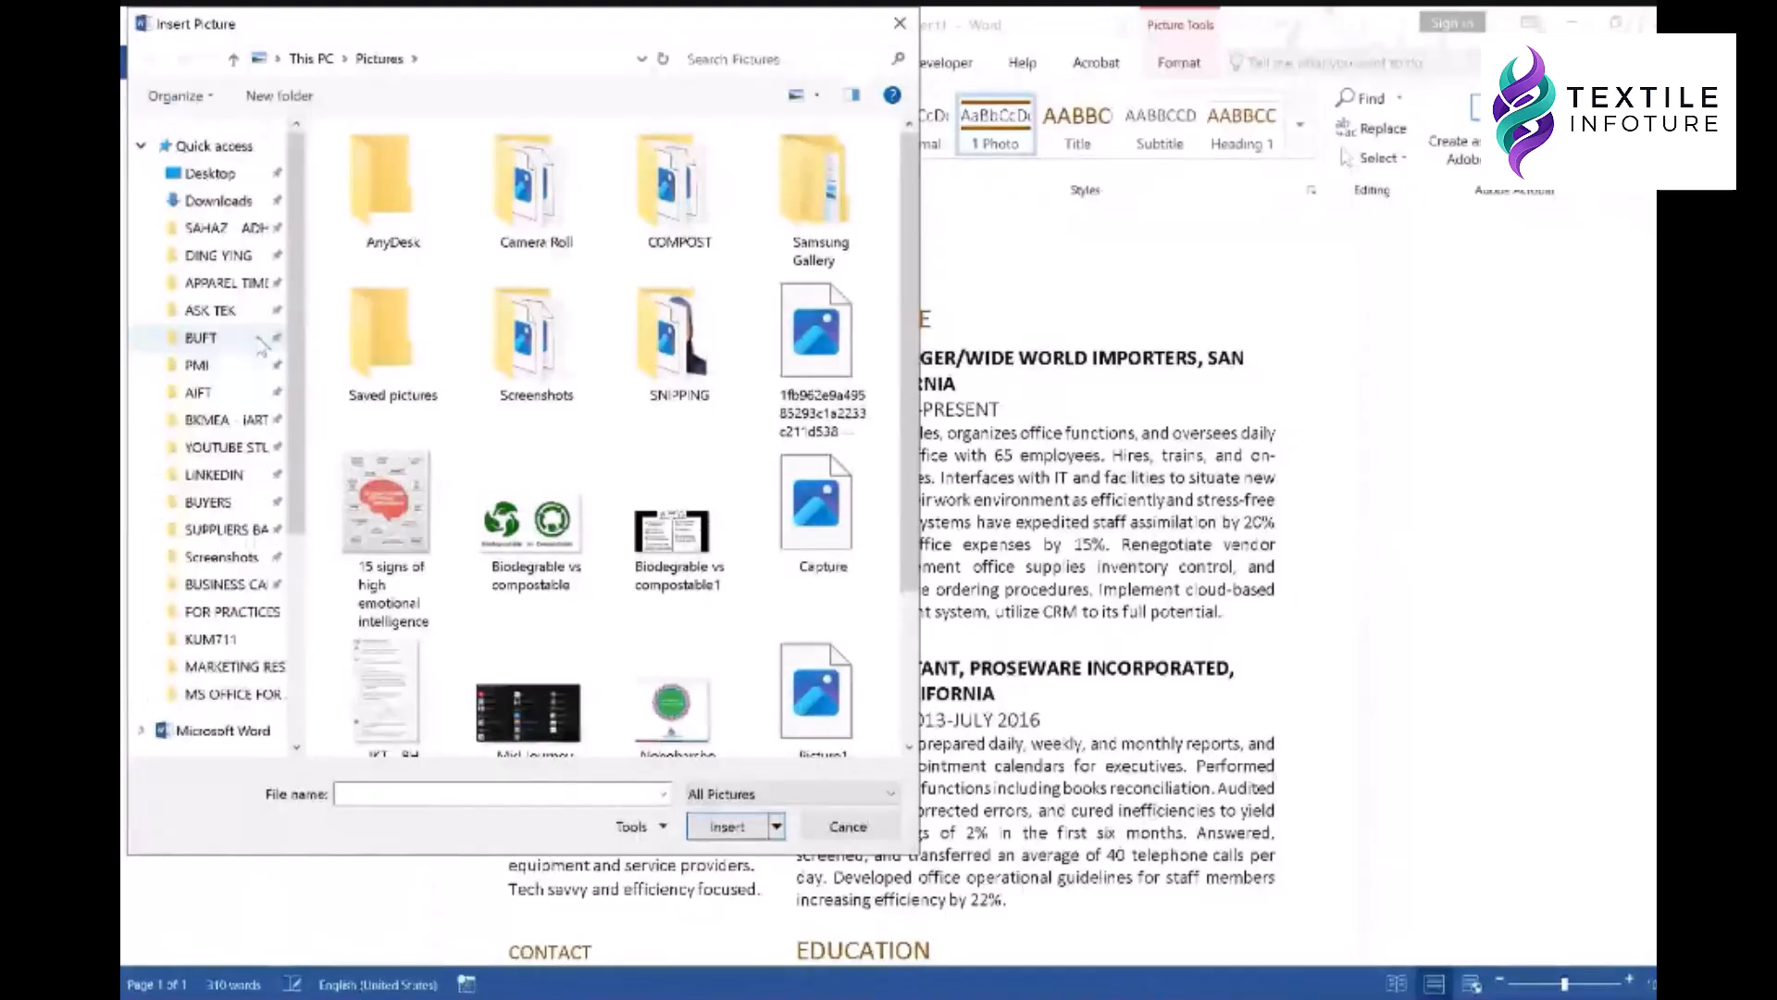
scroll(221, 685, "down", 4)
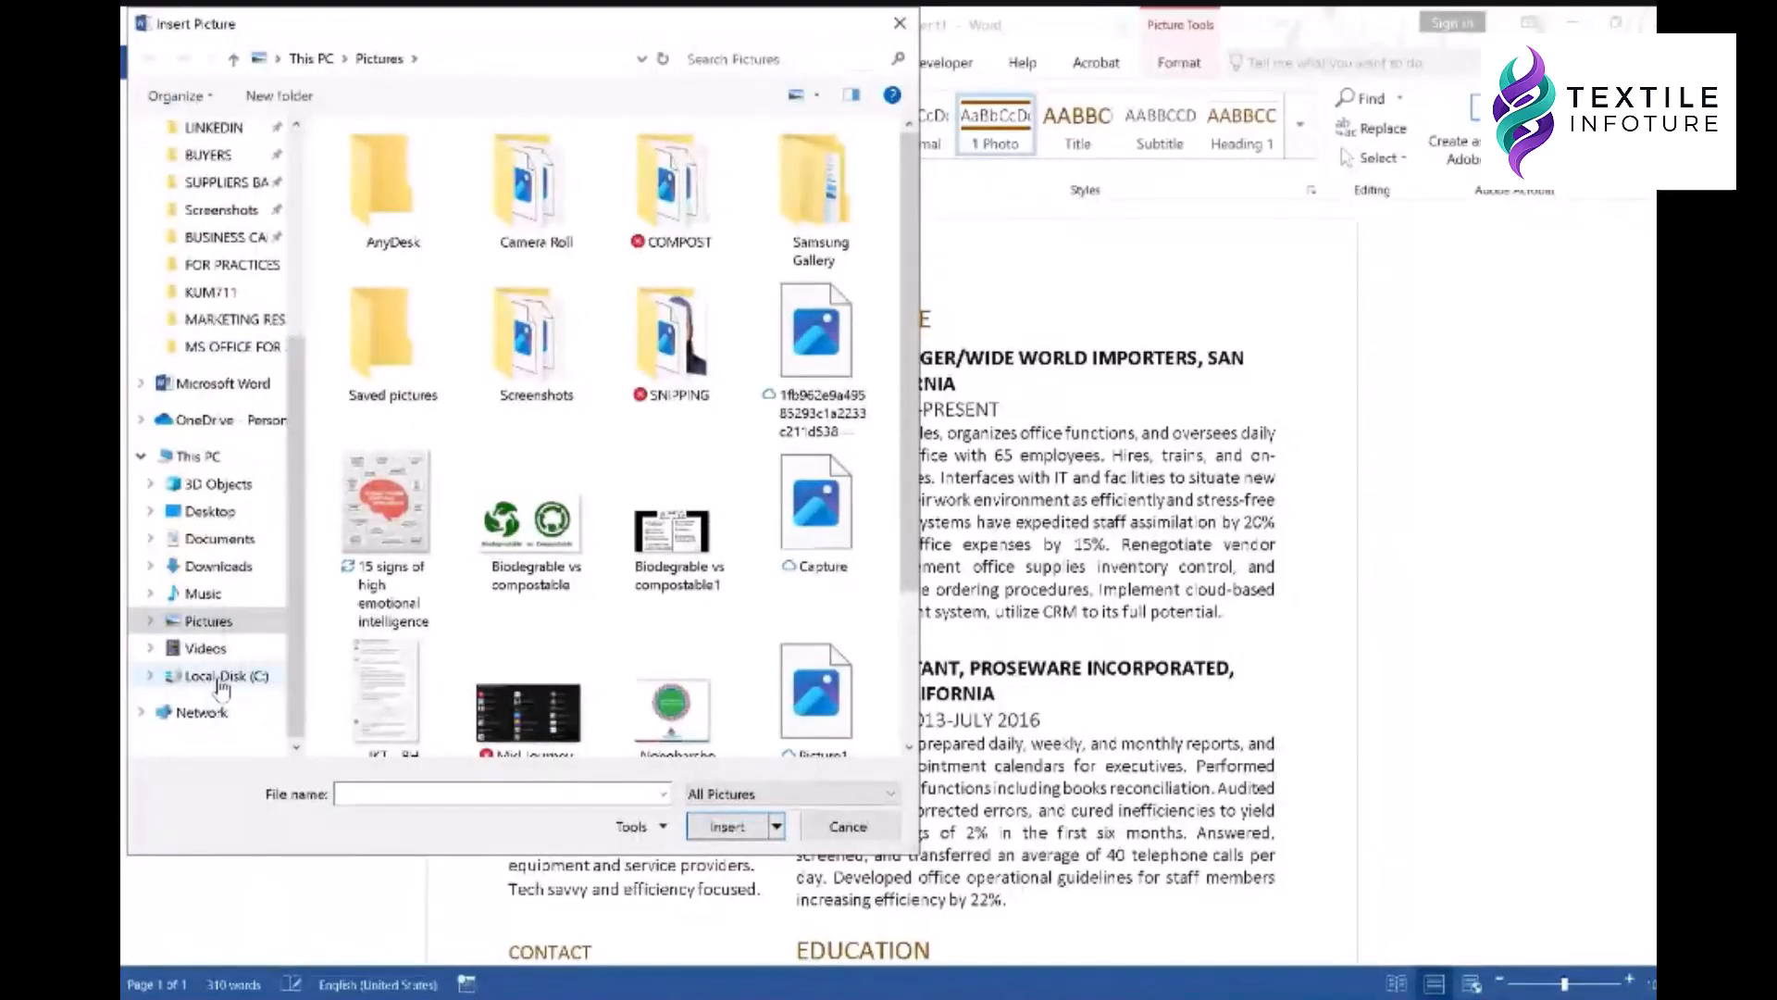
left_click(219, 678)
scroll(607, 346, "down", 3)
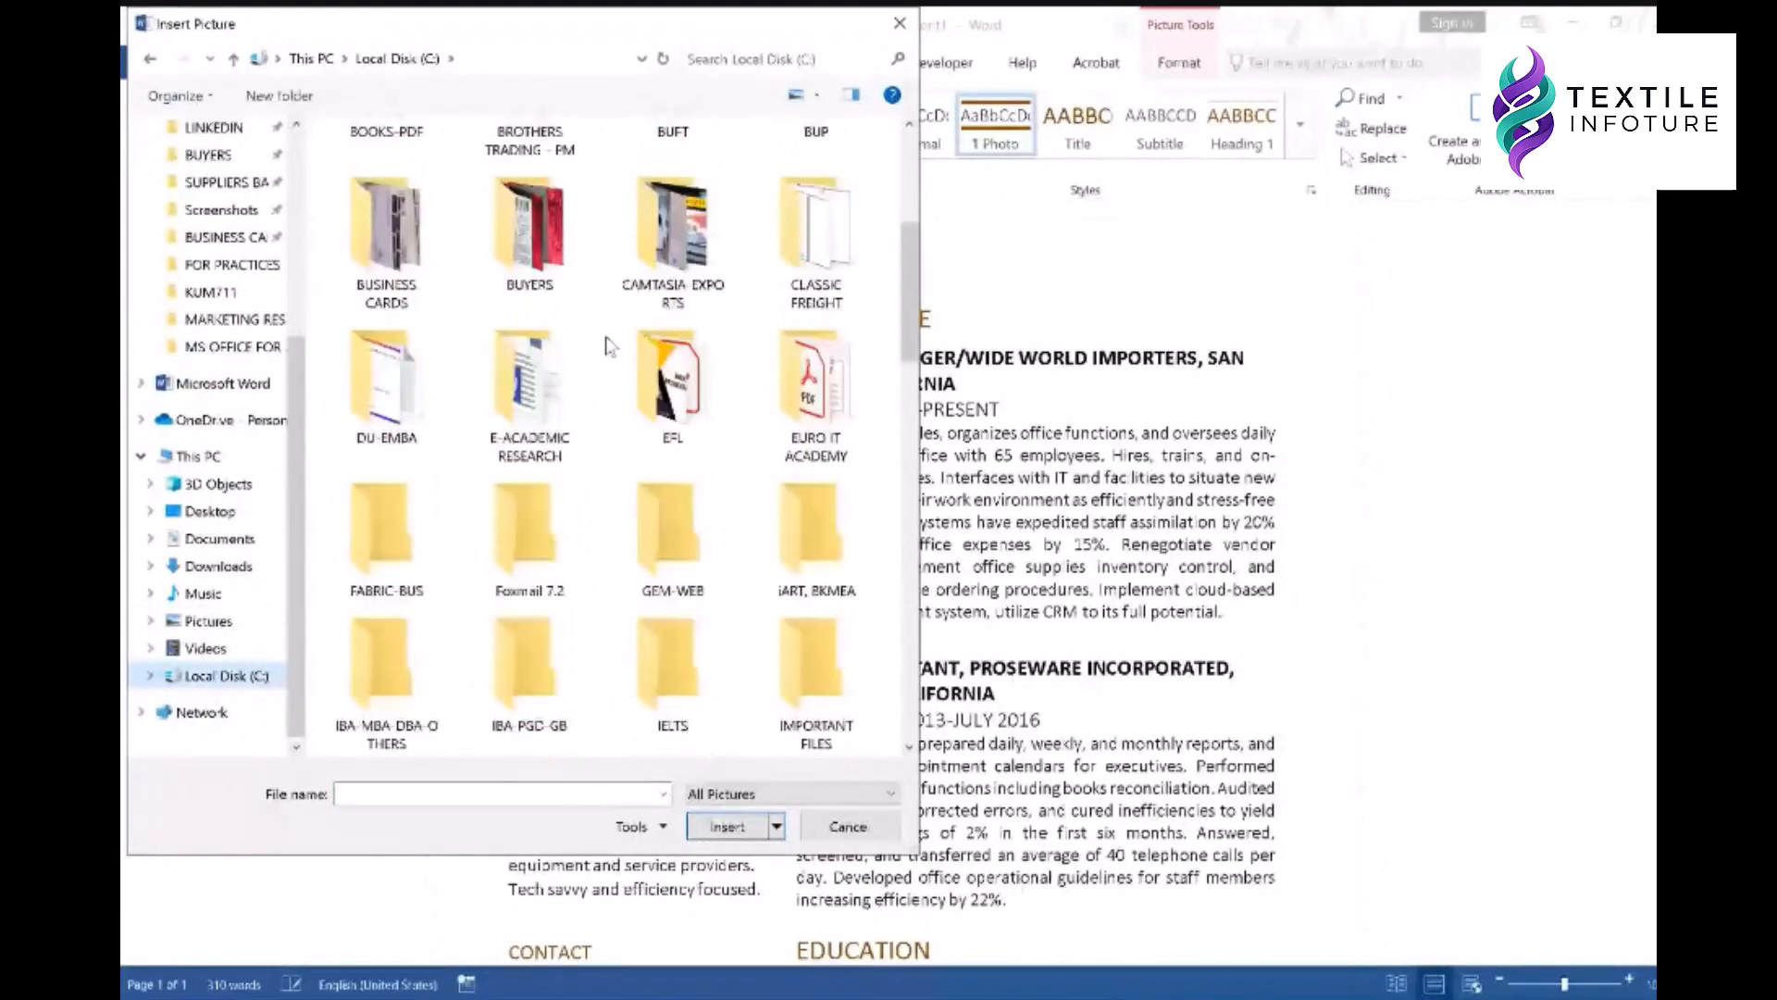
scroll(615, 349, "down", 5)
double_click(523, 639)
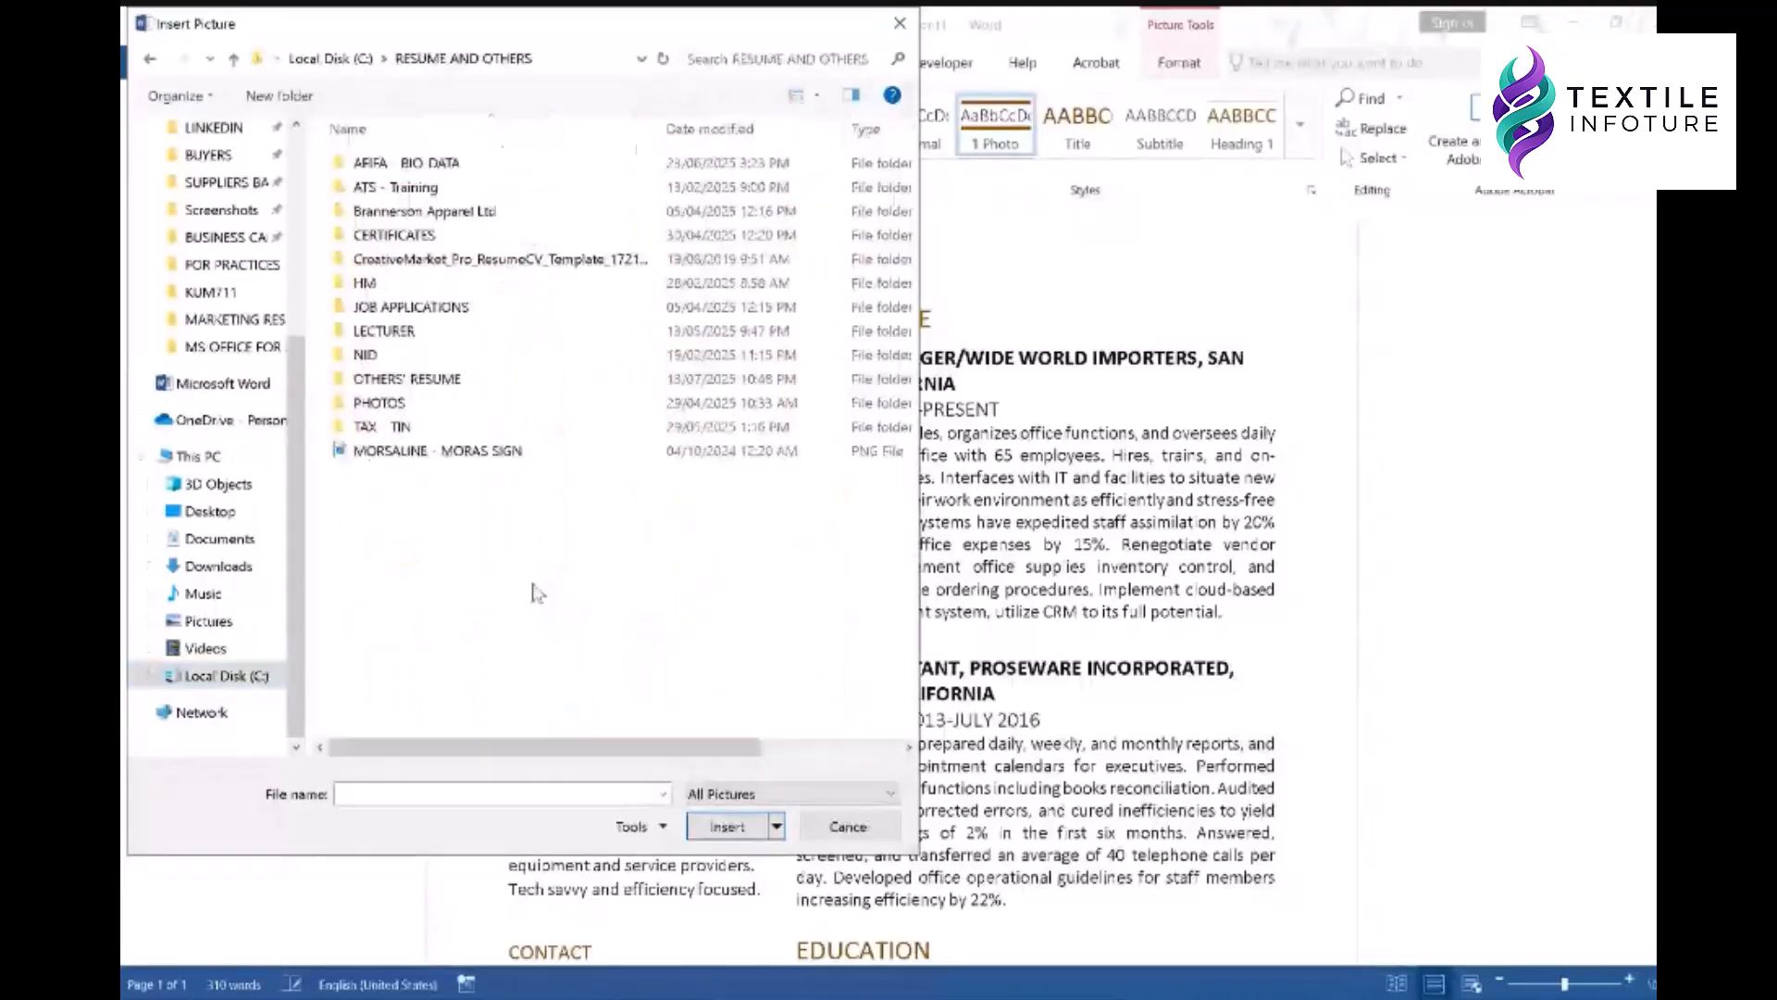
double_click(415, 412)
left_click(714, 172)
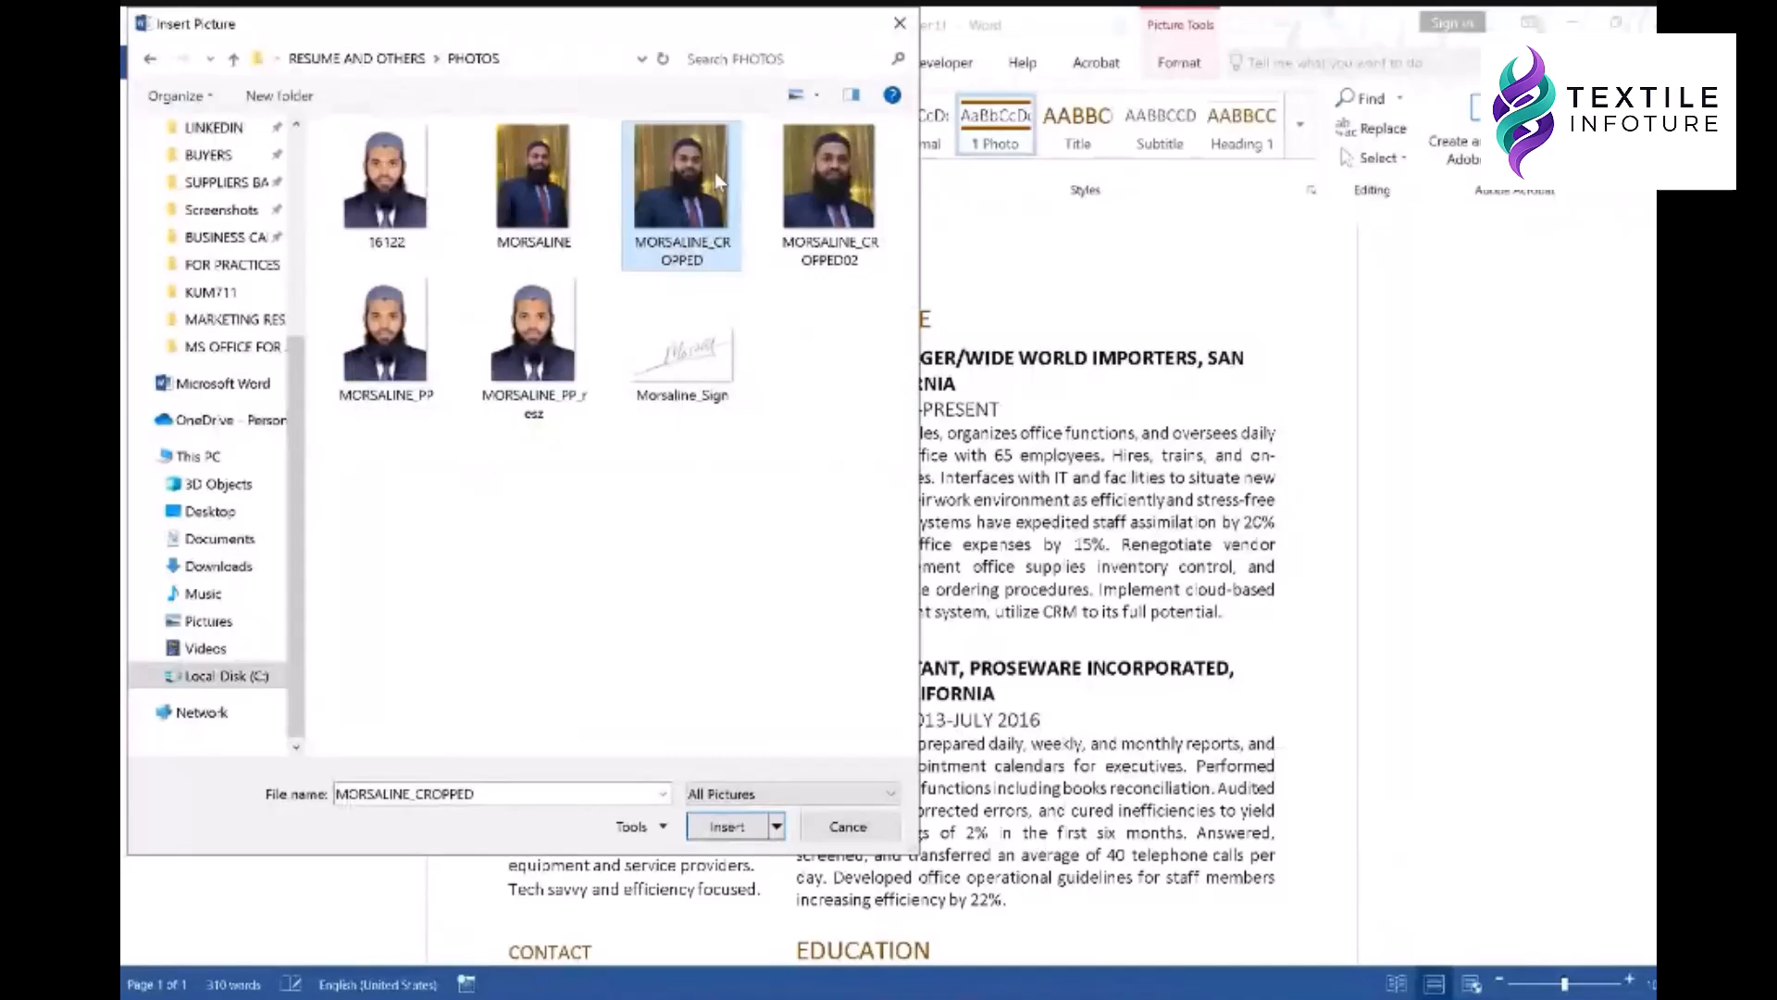
double_click(714, 172)
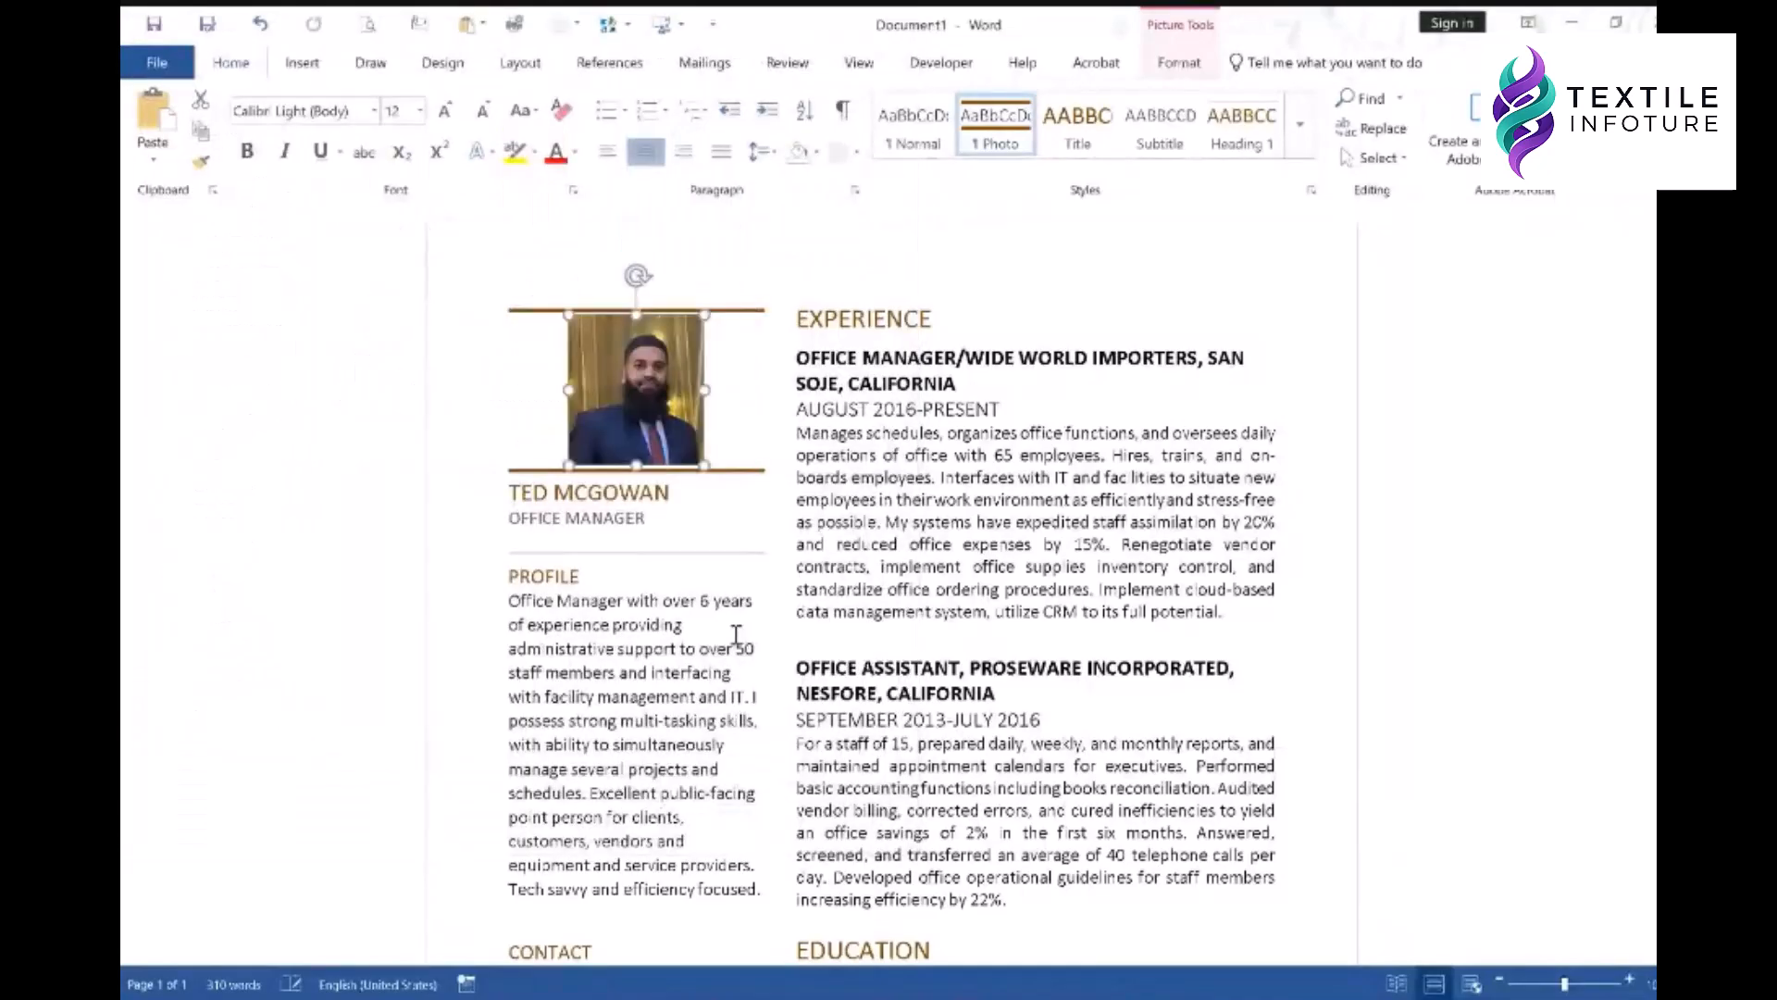
- Put the cursor in the Experience text and bring up Word's Built-in text box gallery
left_click(928, 523)
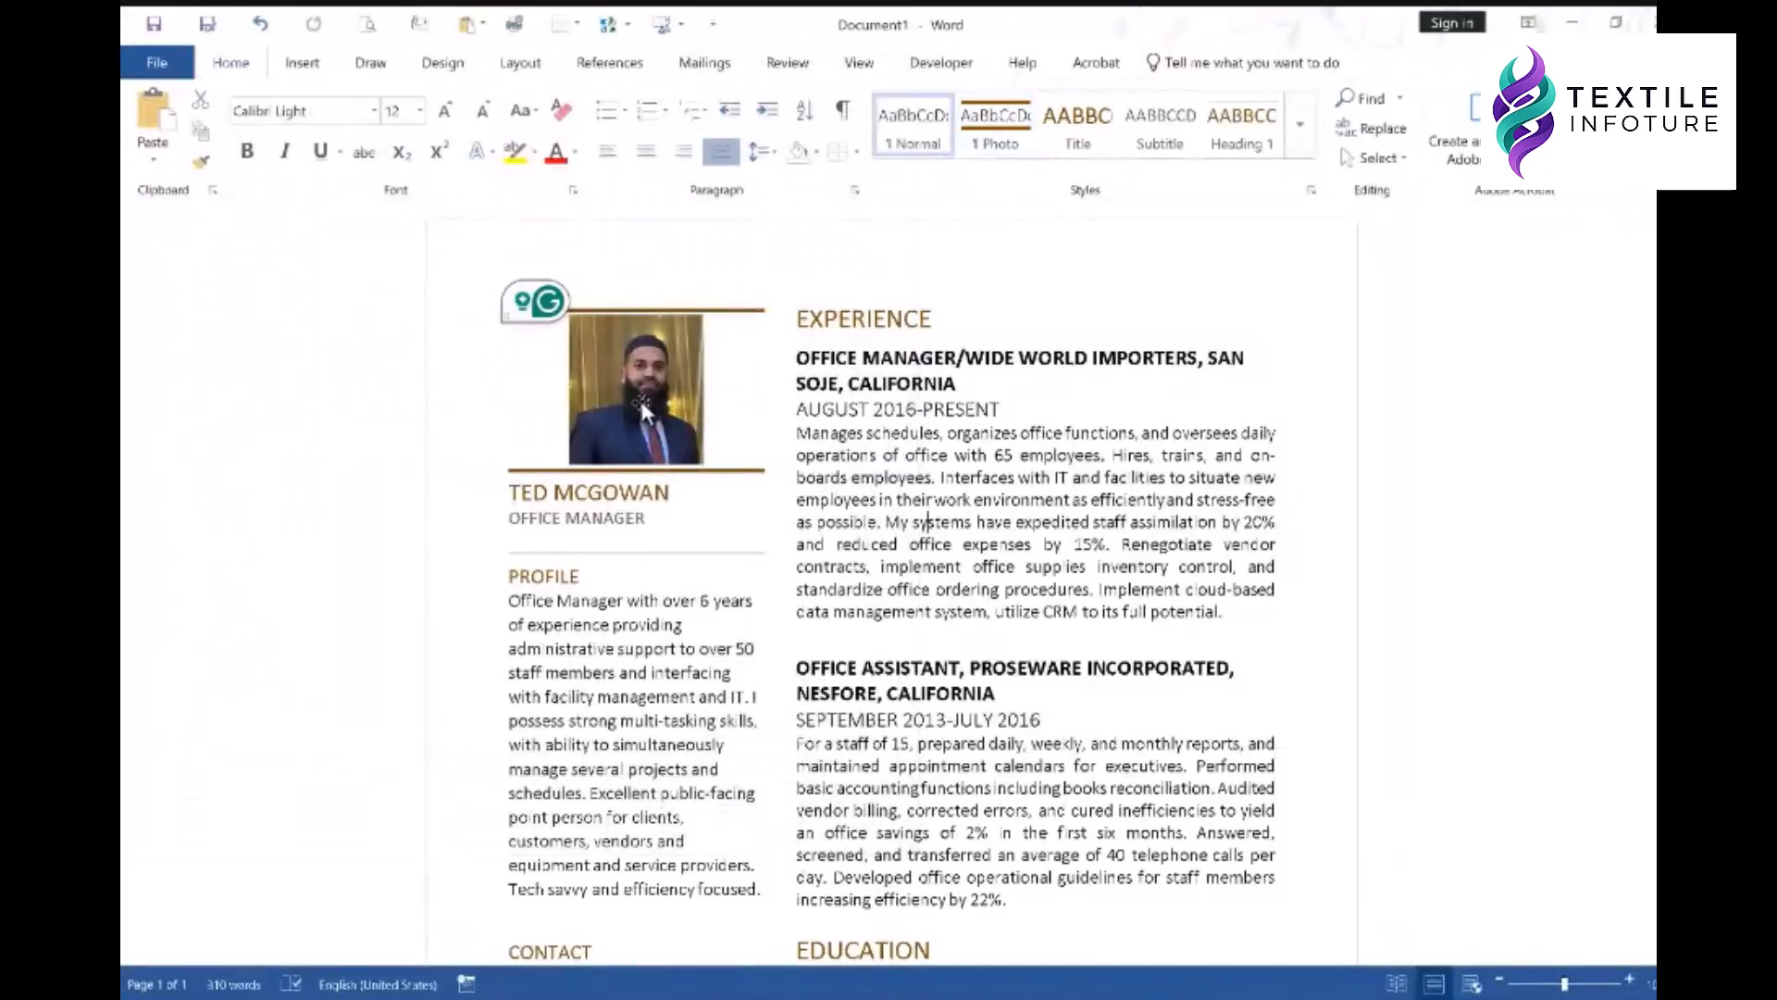
scroll(643, 412, "down", 5)
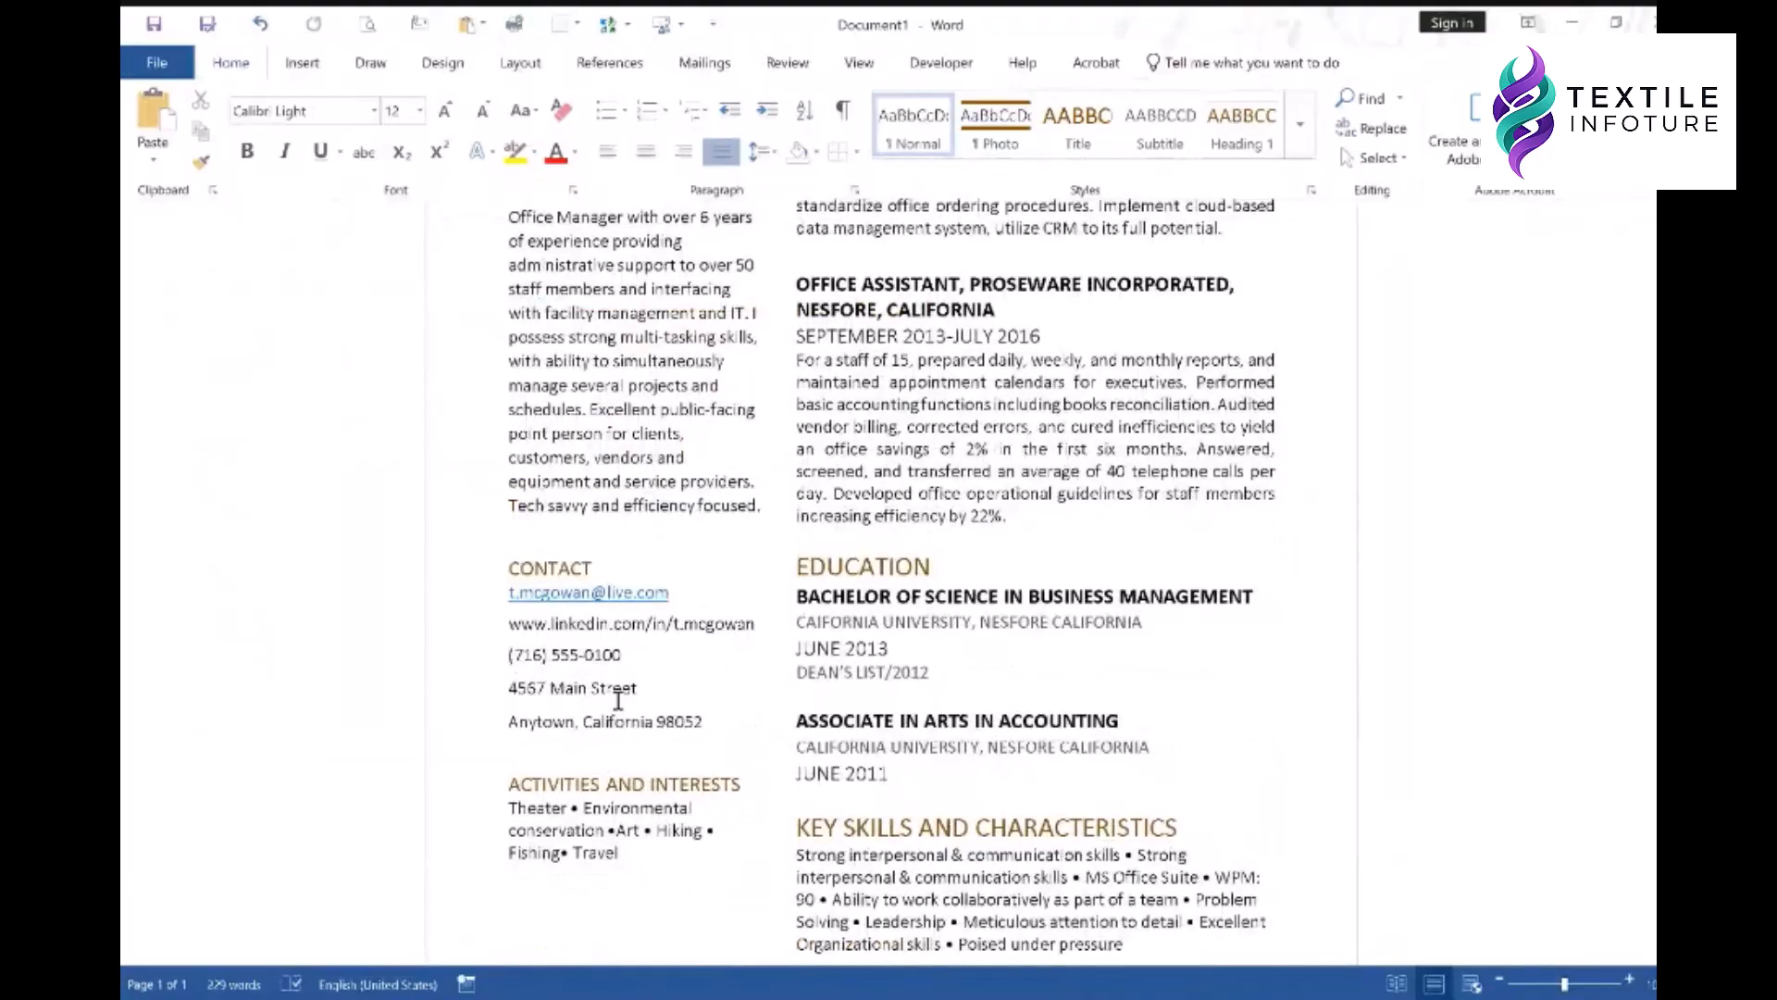
scroll(965, 673, "down", 1)
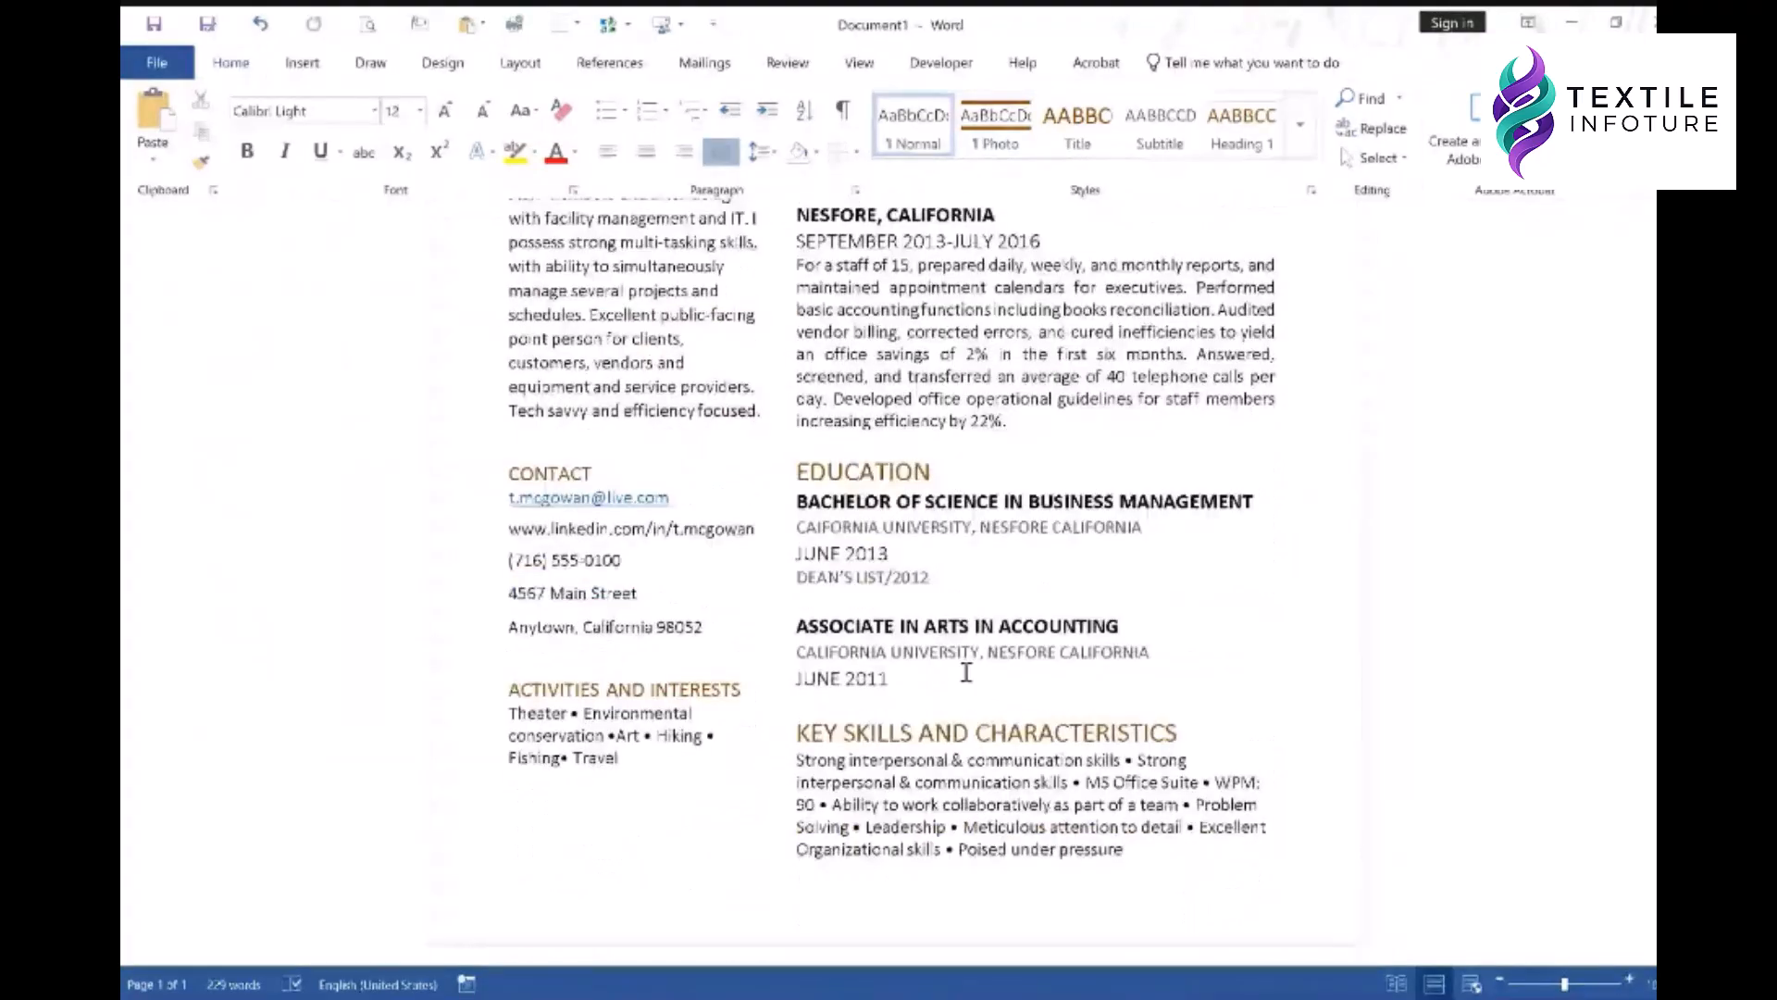
scroll(966, 673, "up", 5)
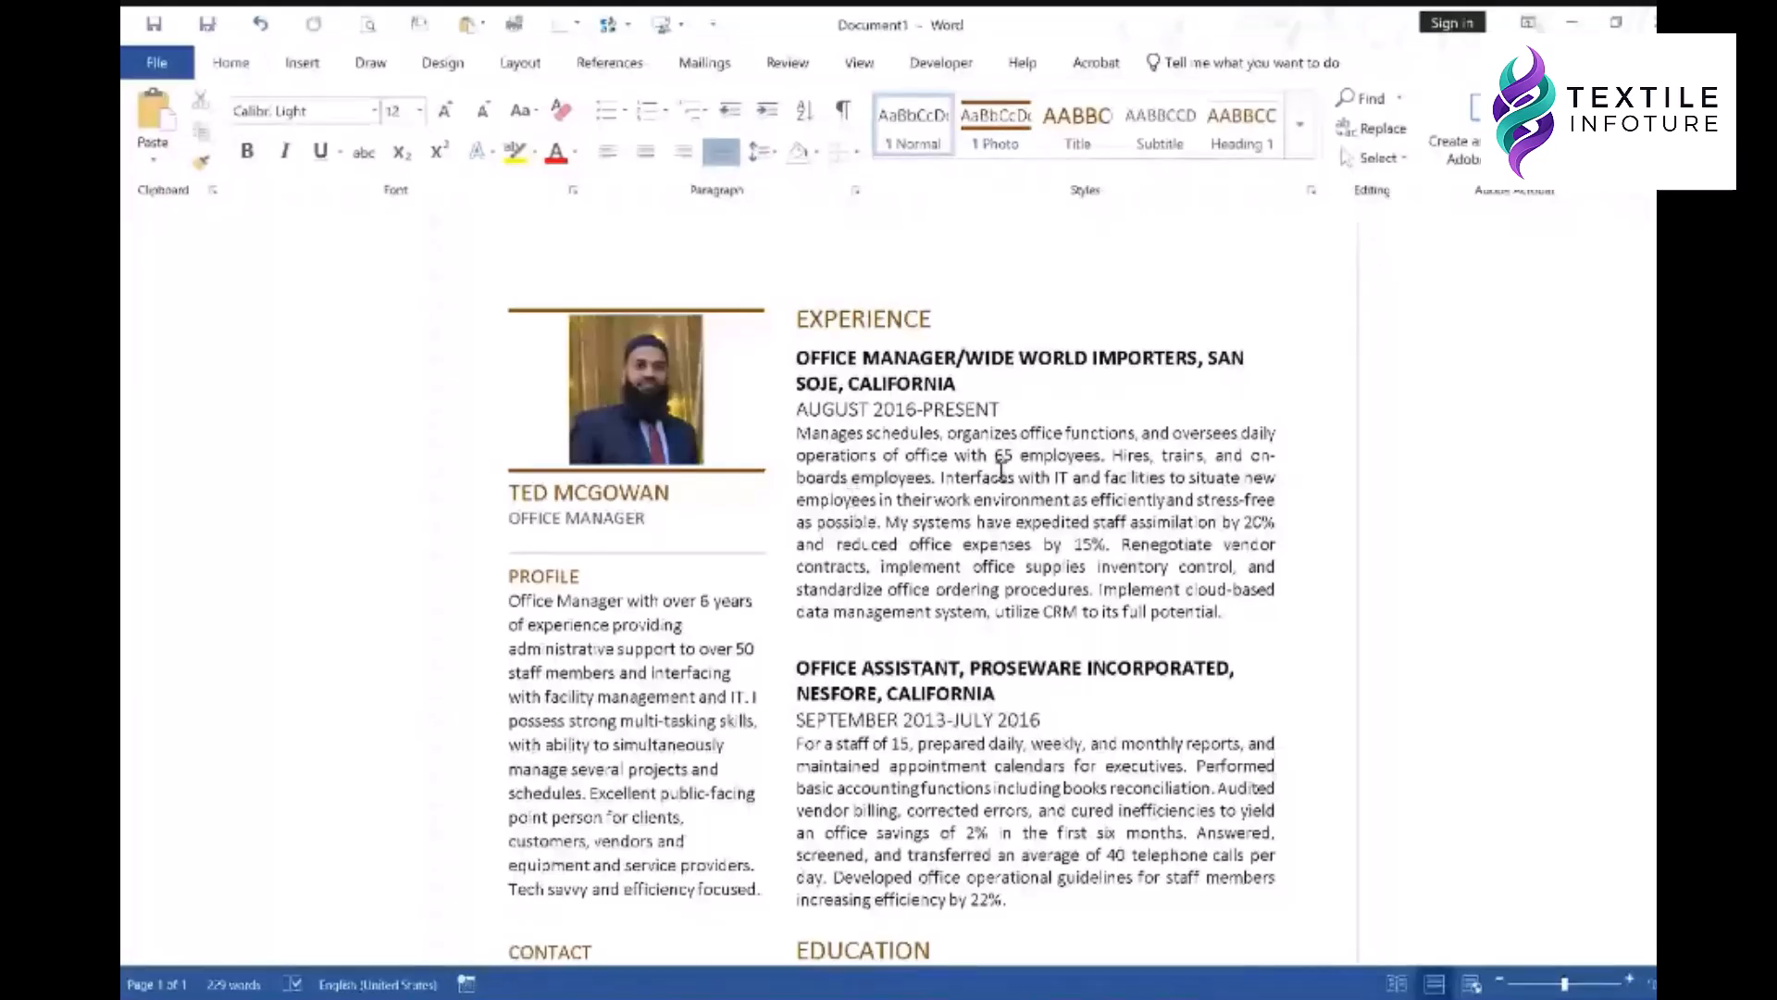
scroll(949, 414, "down", 5)
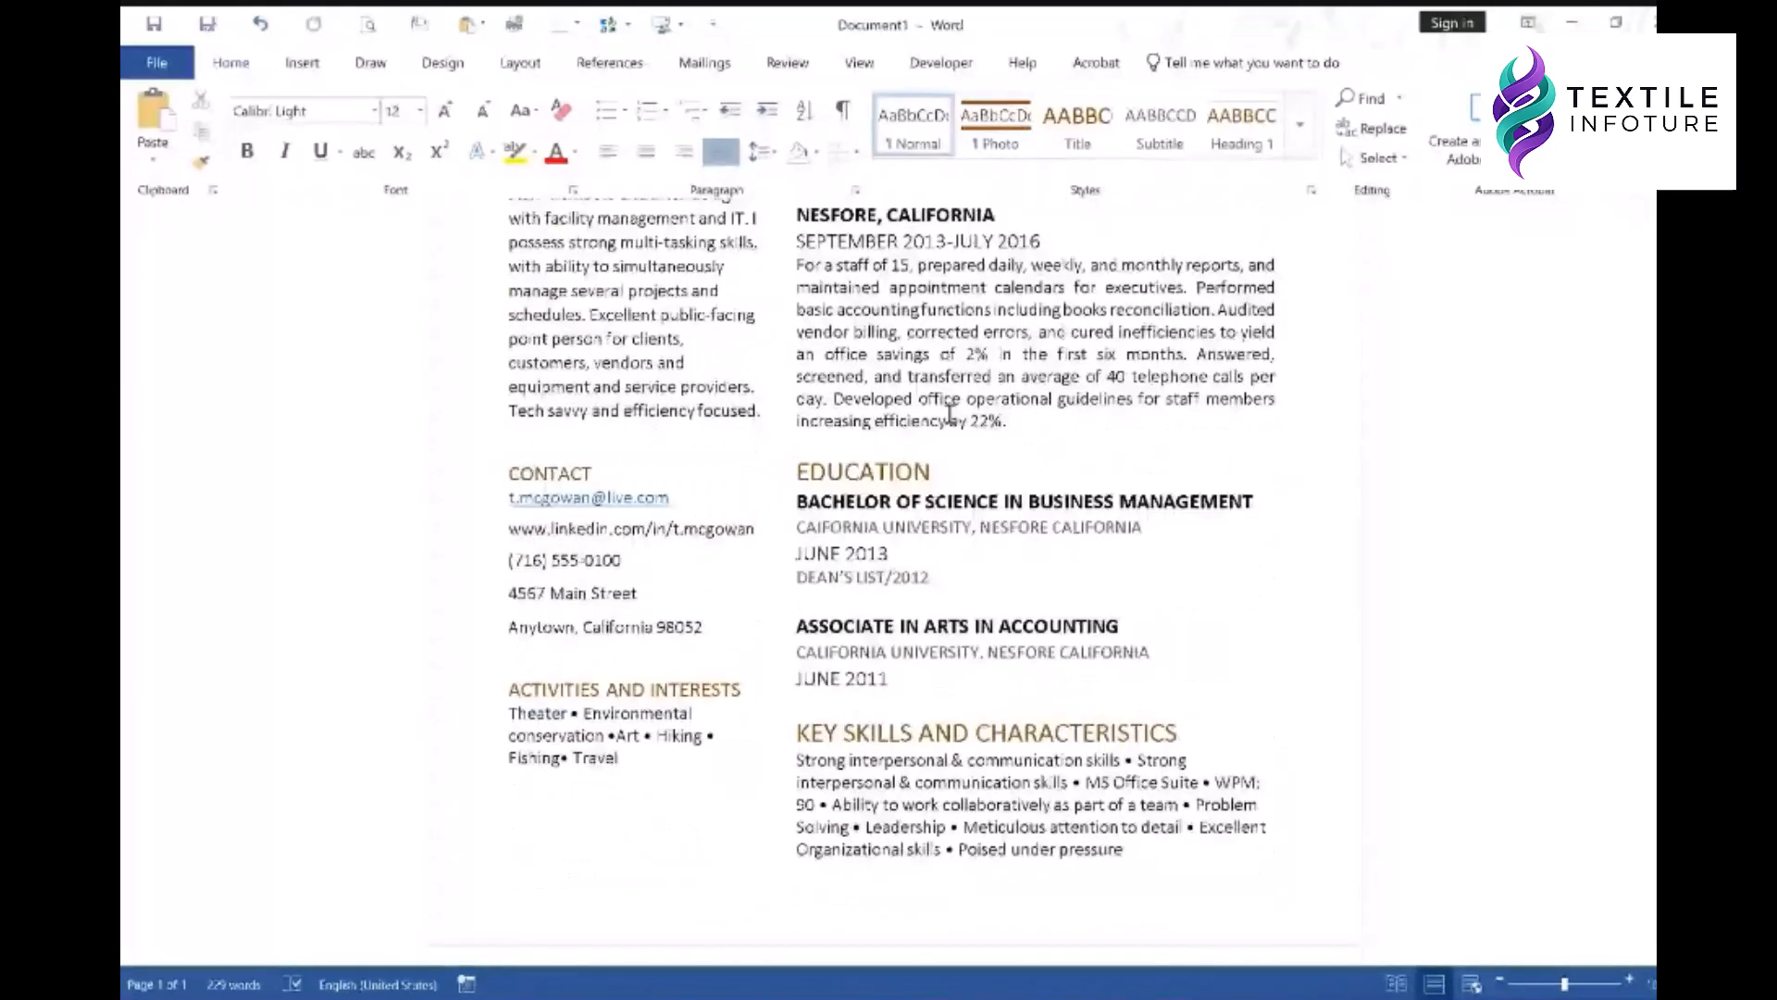
scroll(949, 414, "up", 5)
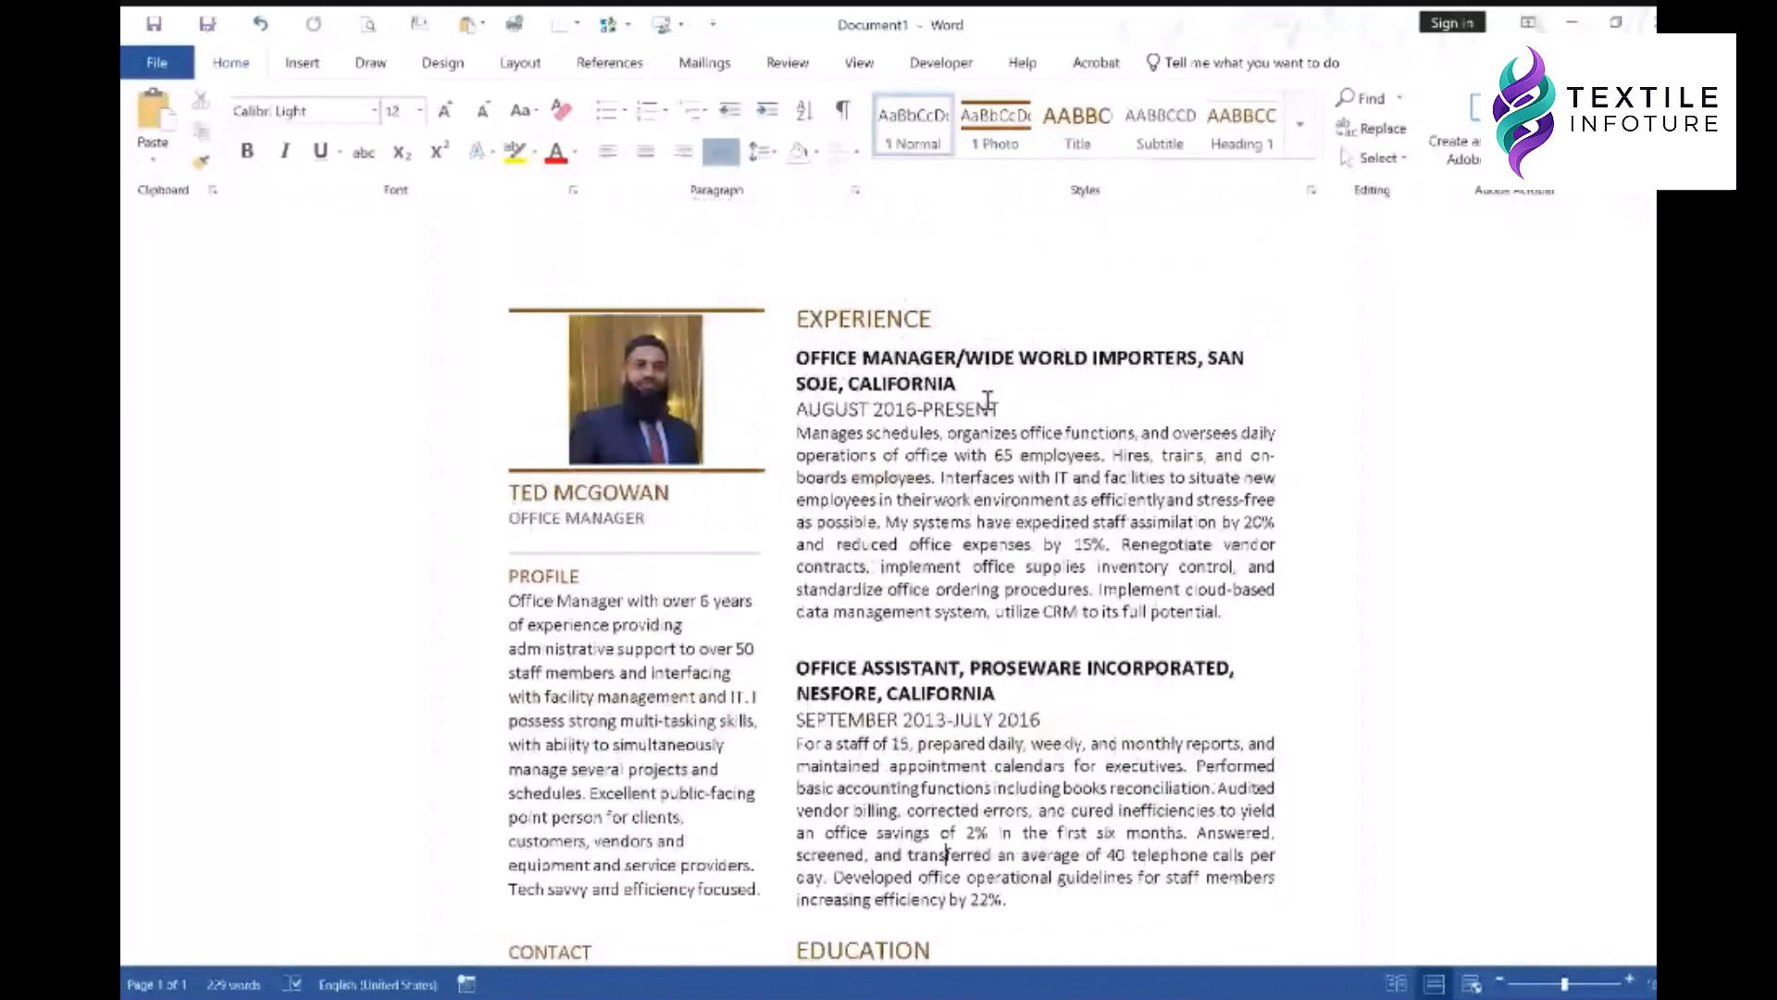
left_click(975, 368)
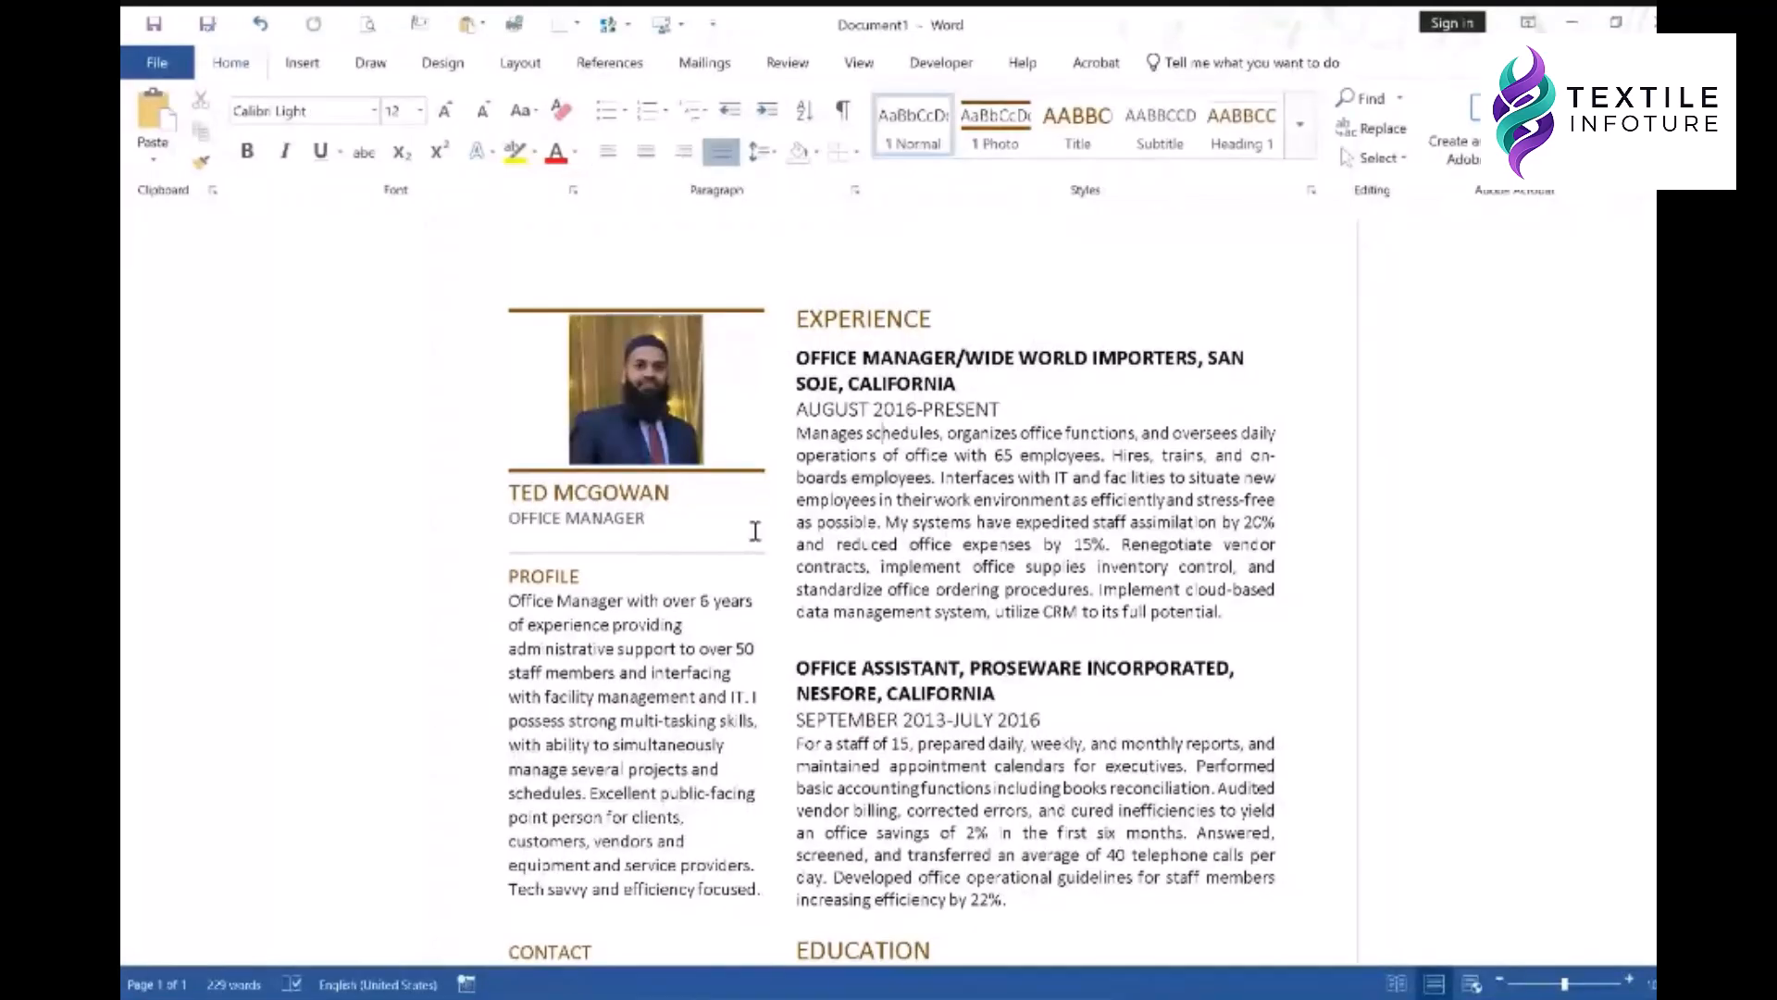
left_click(765, 584)
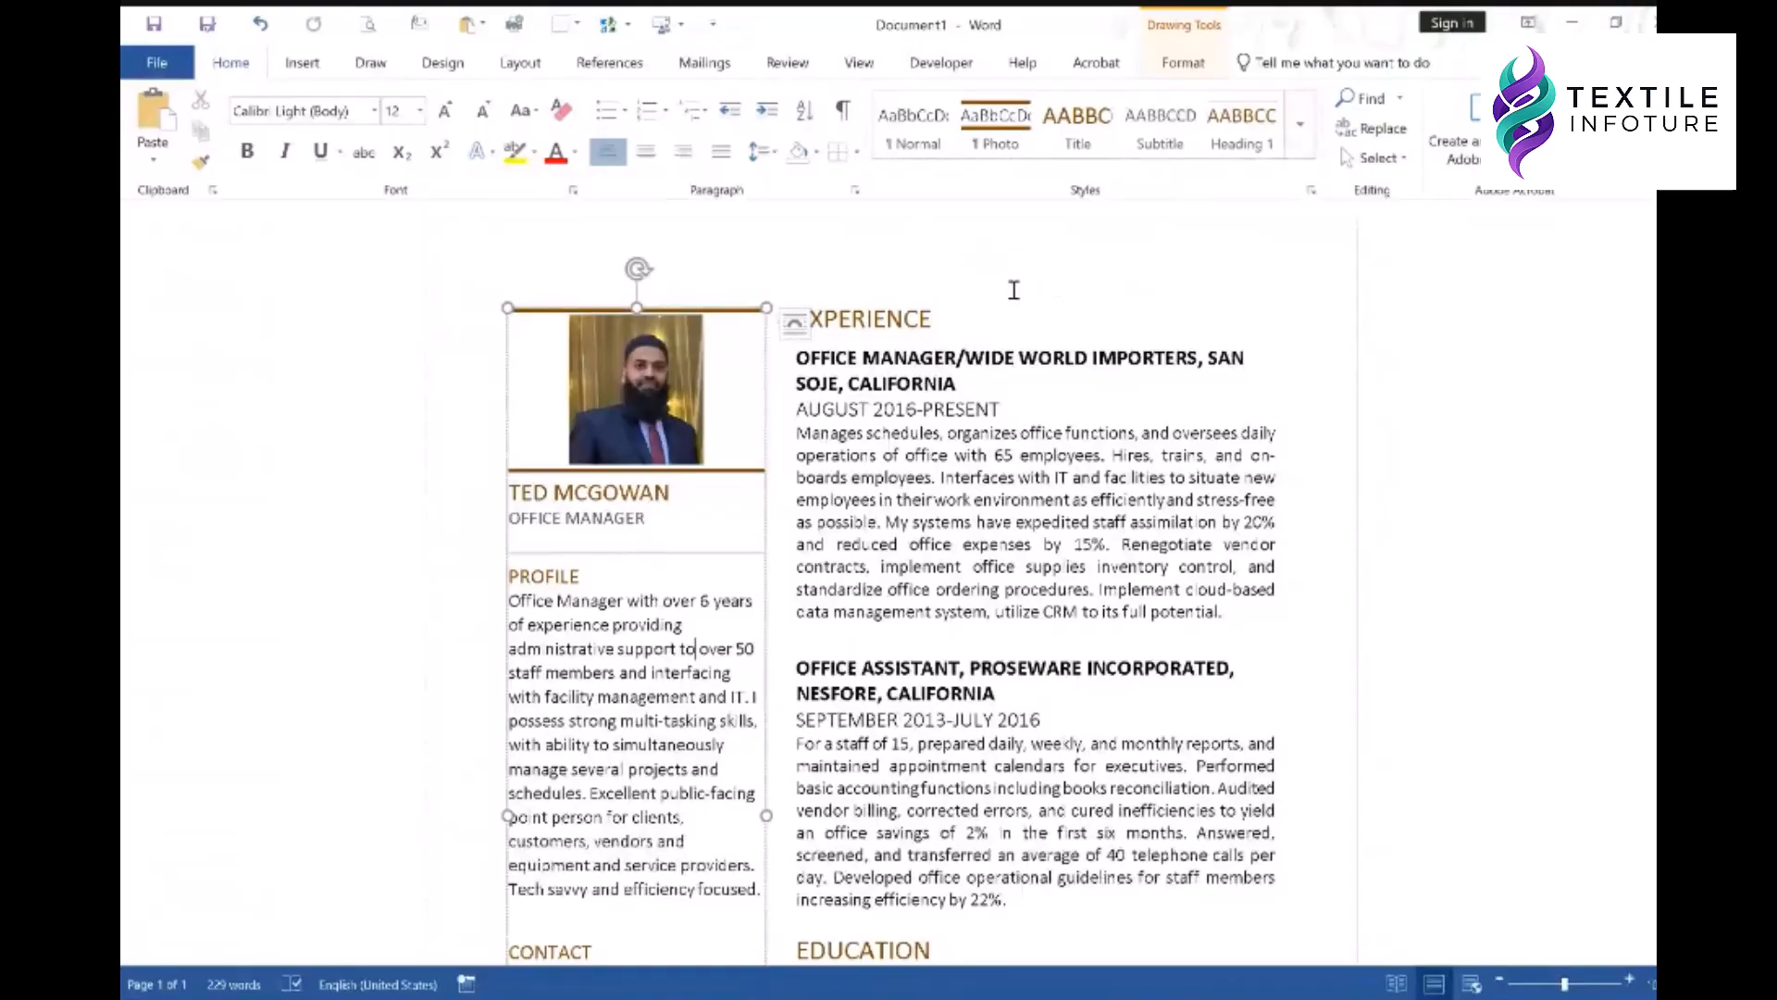
left_click(990, 477)
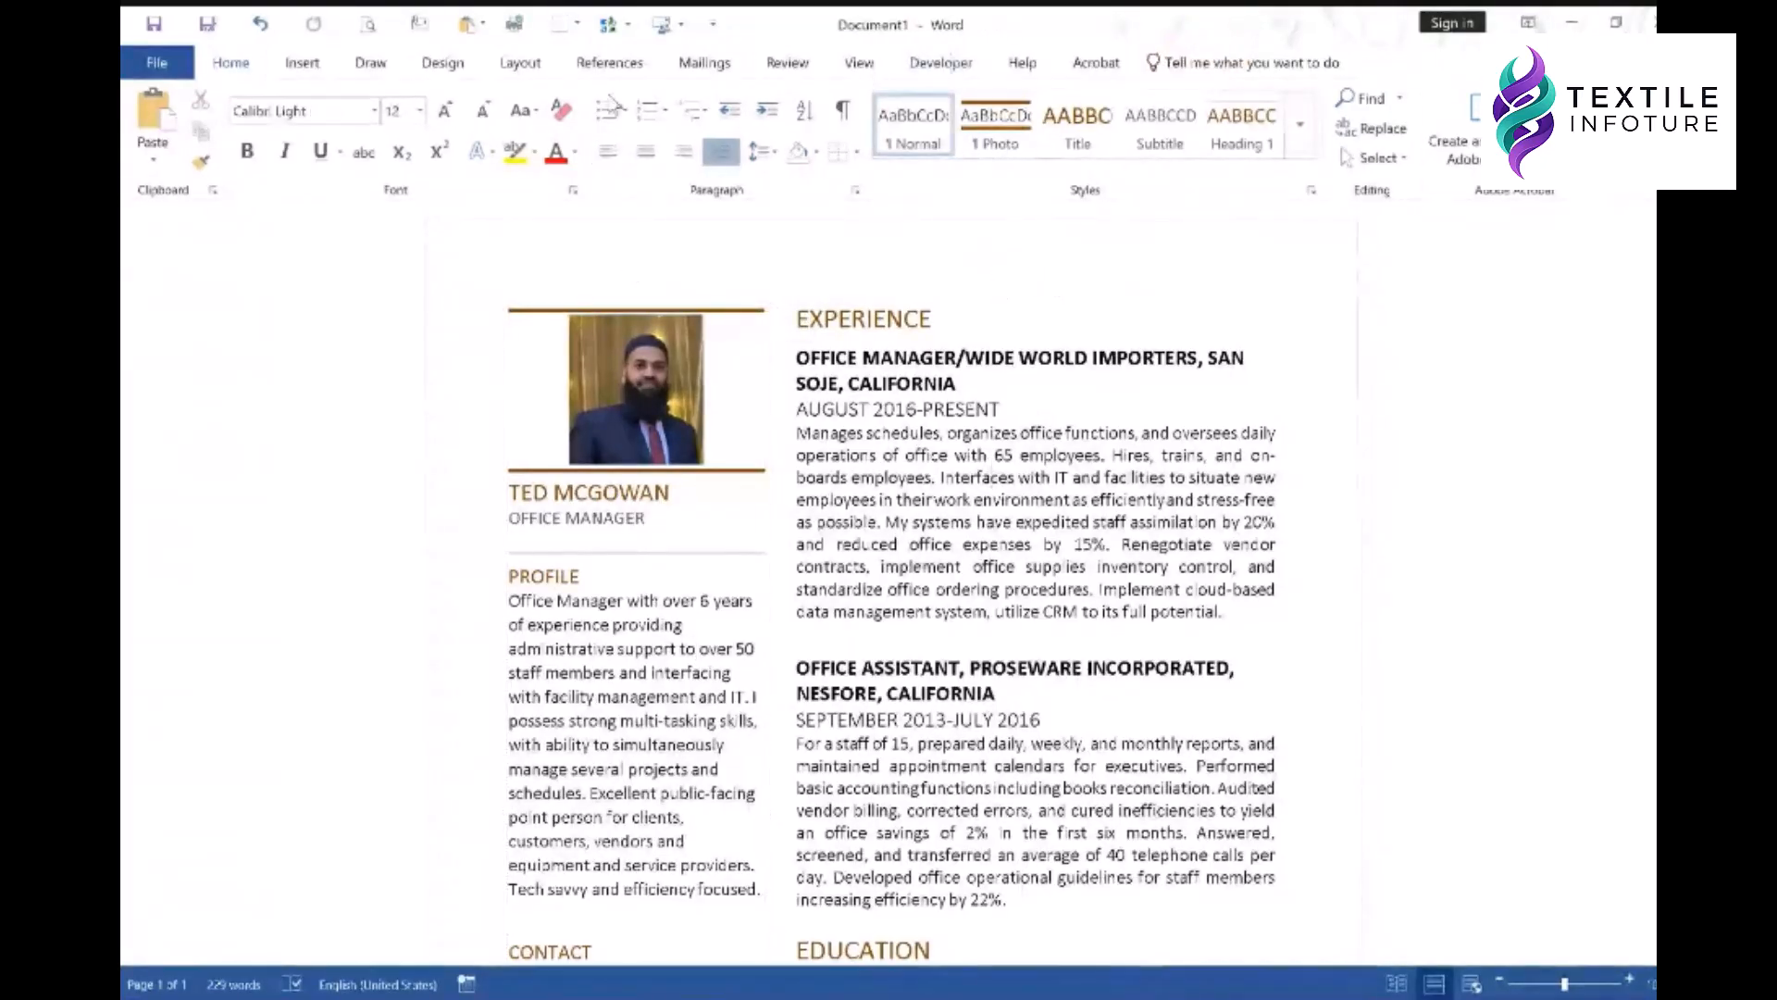
left_click(302, 62)
left_click(1347, 139)
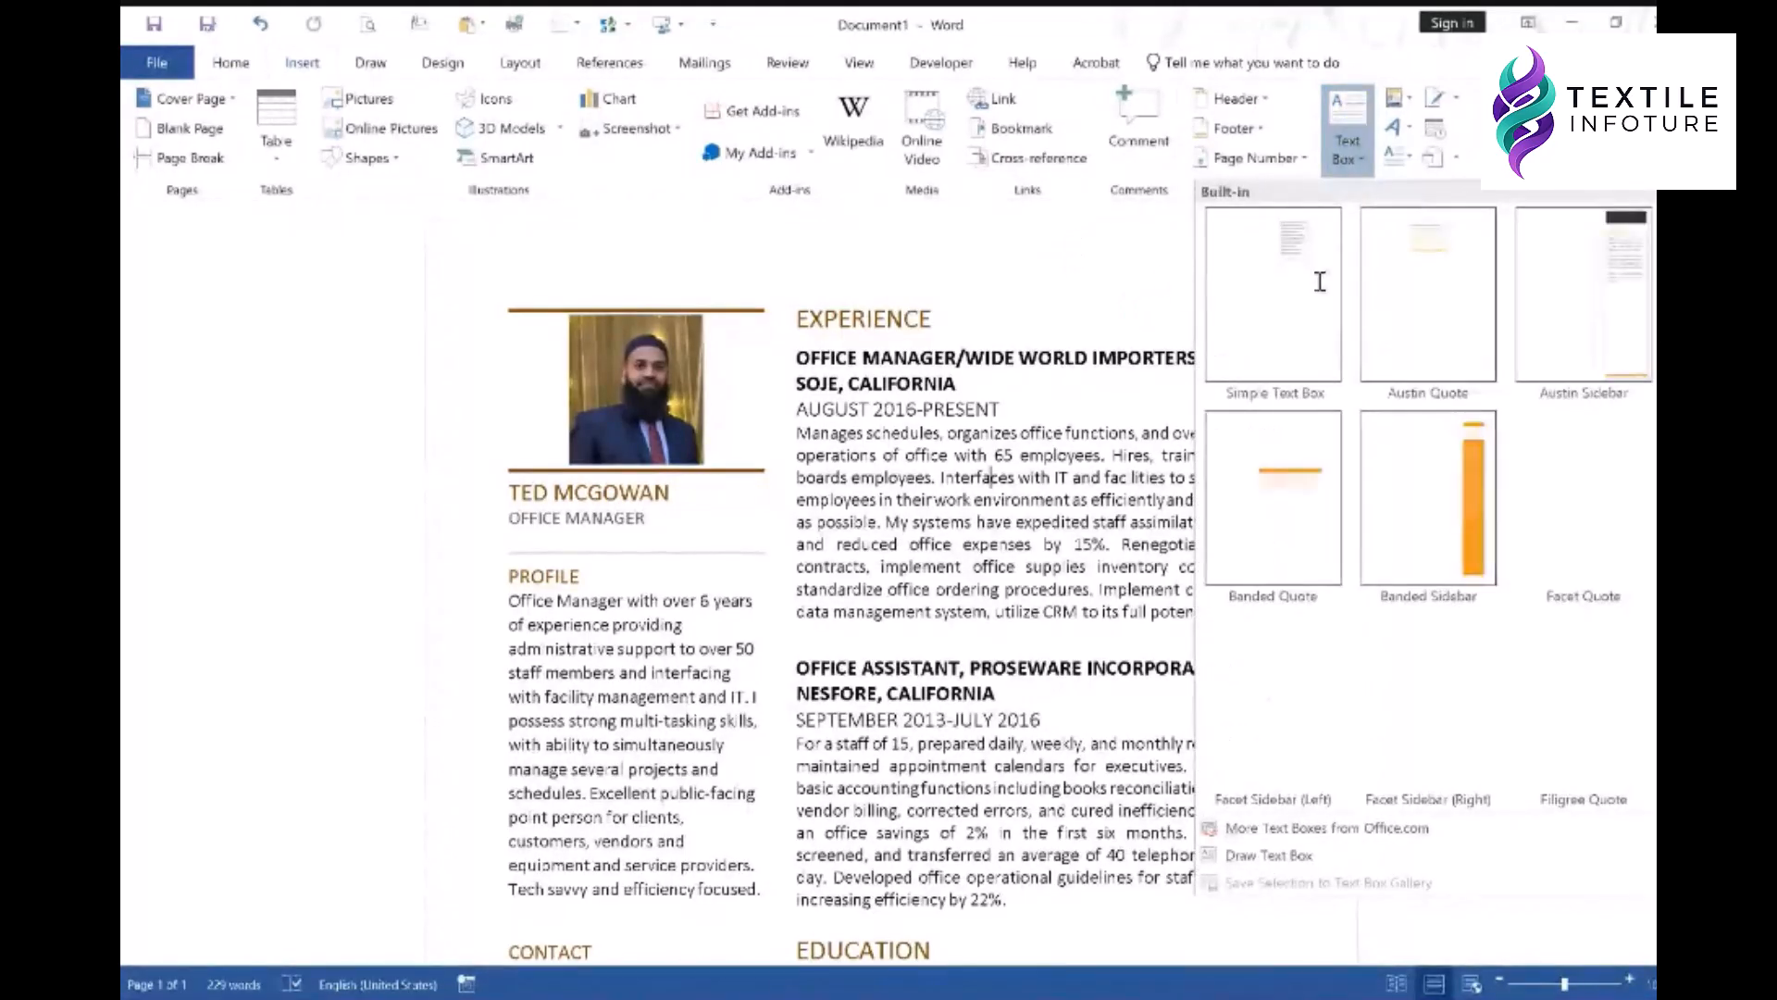
- Insert a Simple Text Box and set its wrapping to In Front of Text
left_click(1270, 275)
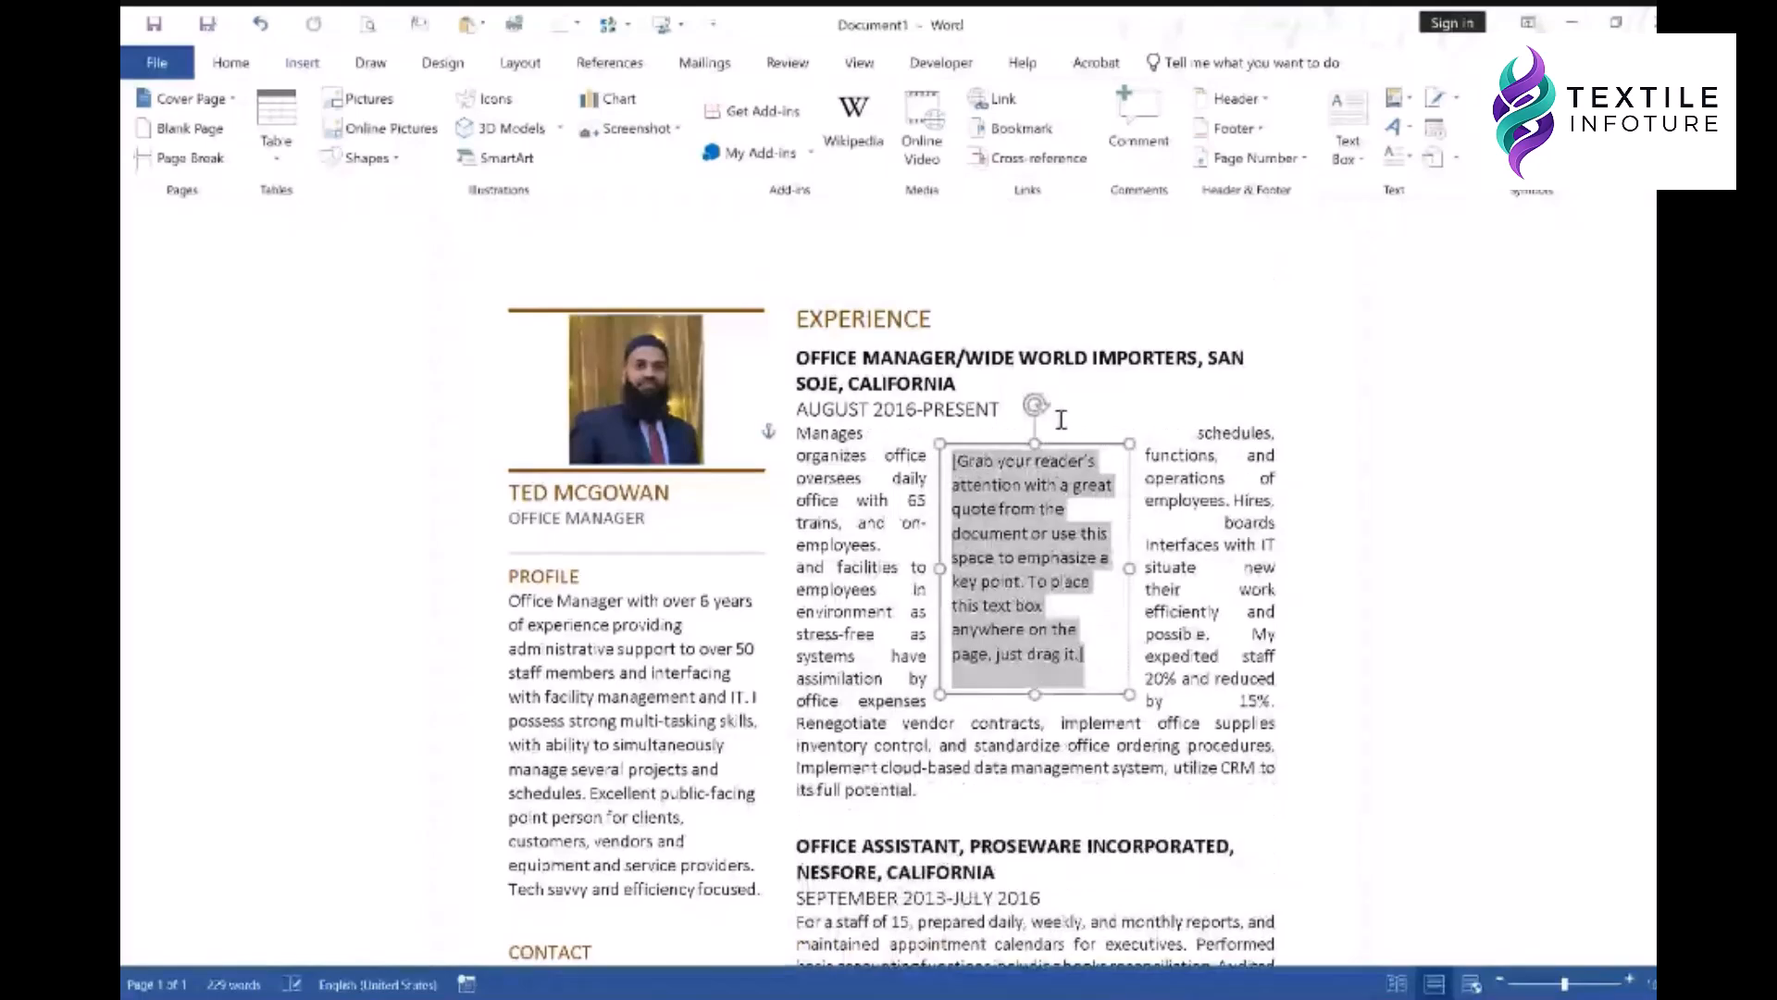
left_click(1079, 443)
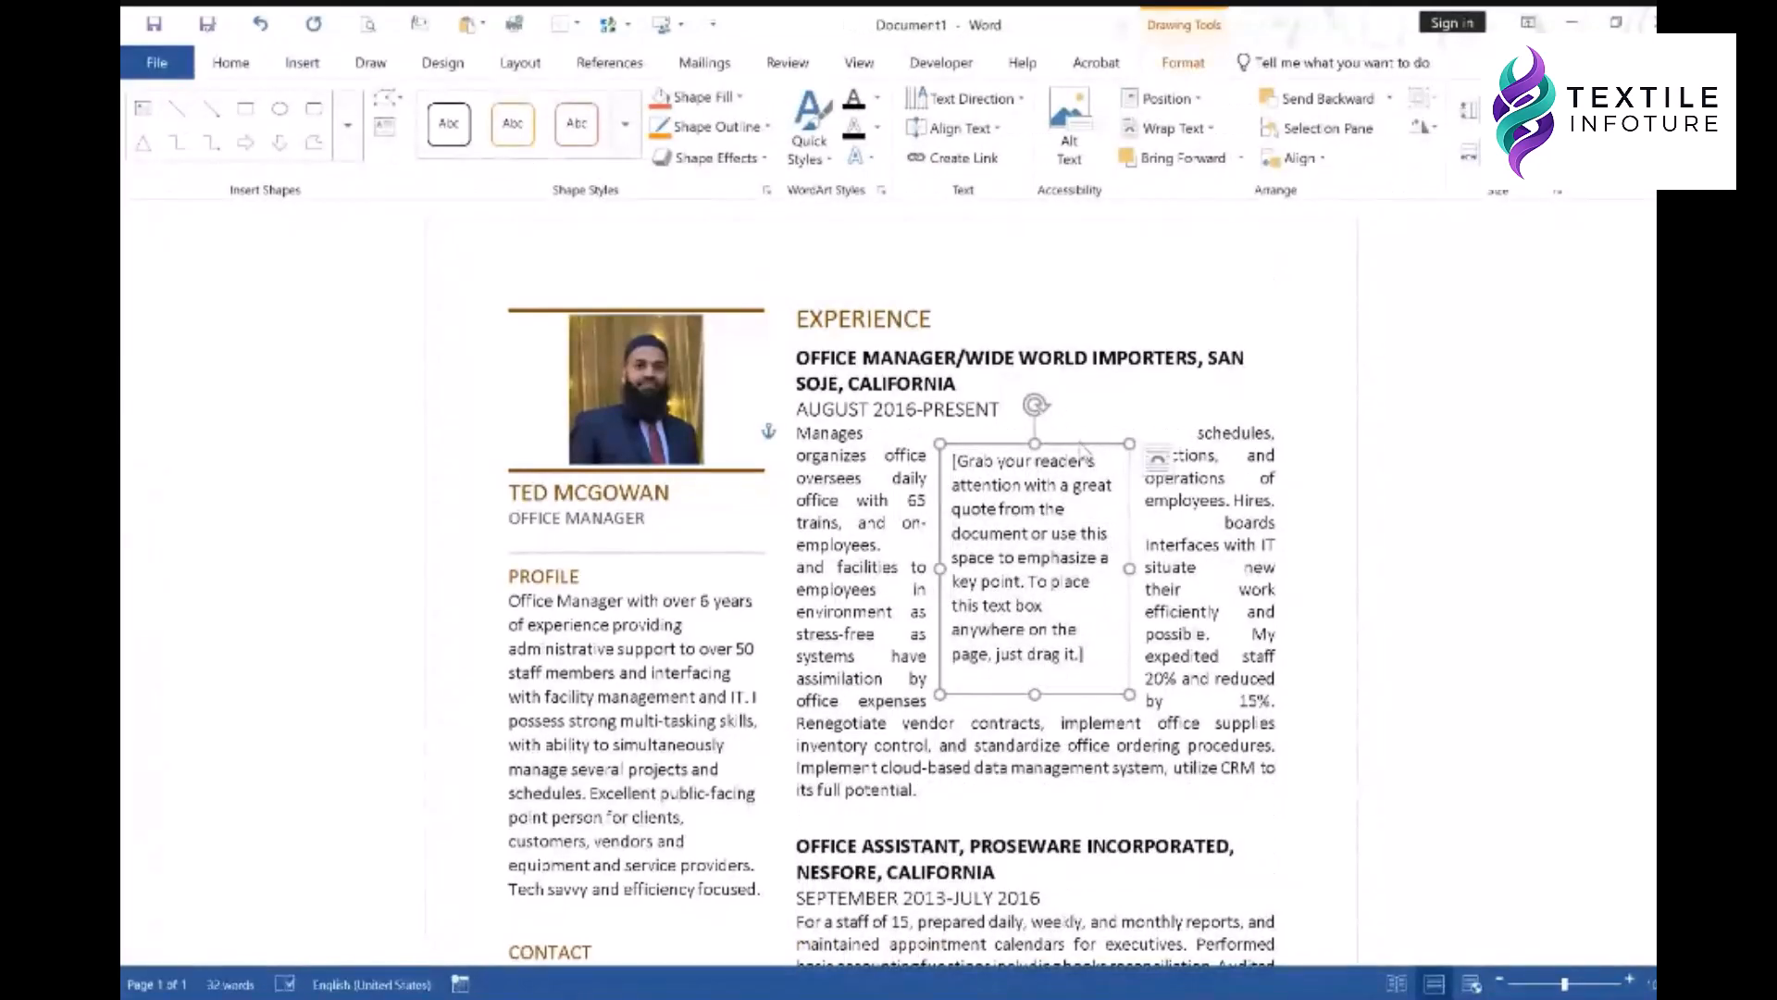
right_click(1080, 442)
mouse_move(1170, 768)
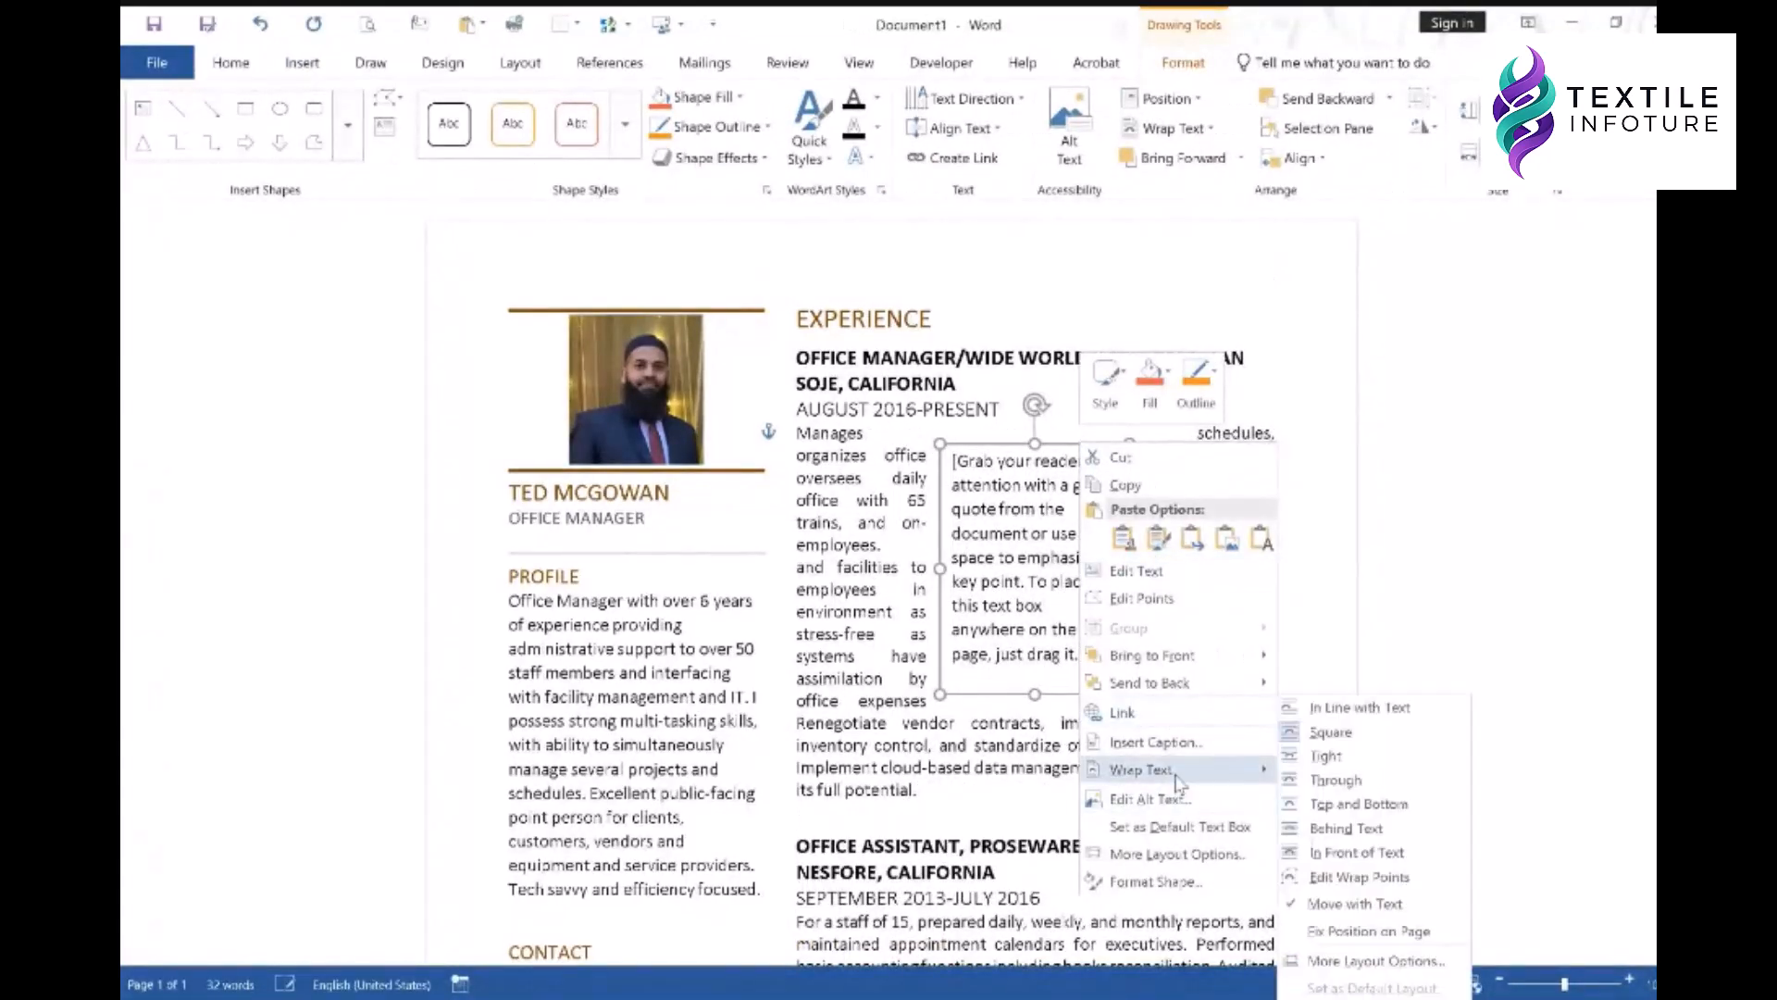
left_click(1367, 756)
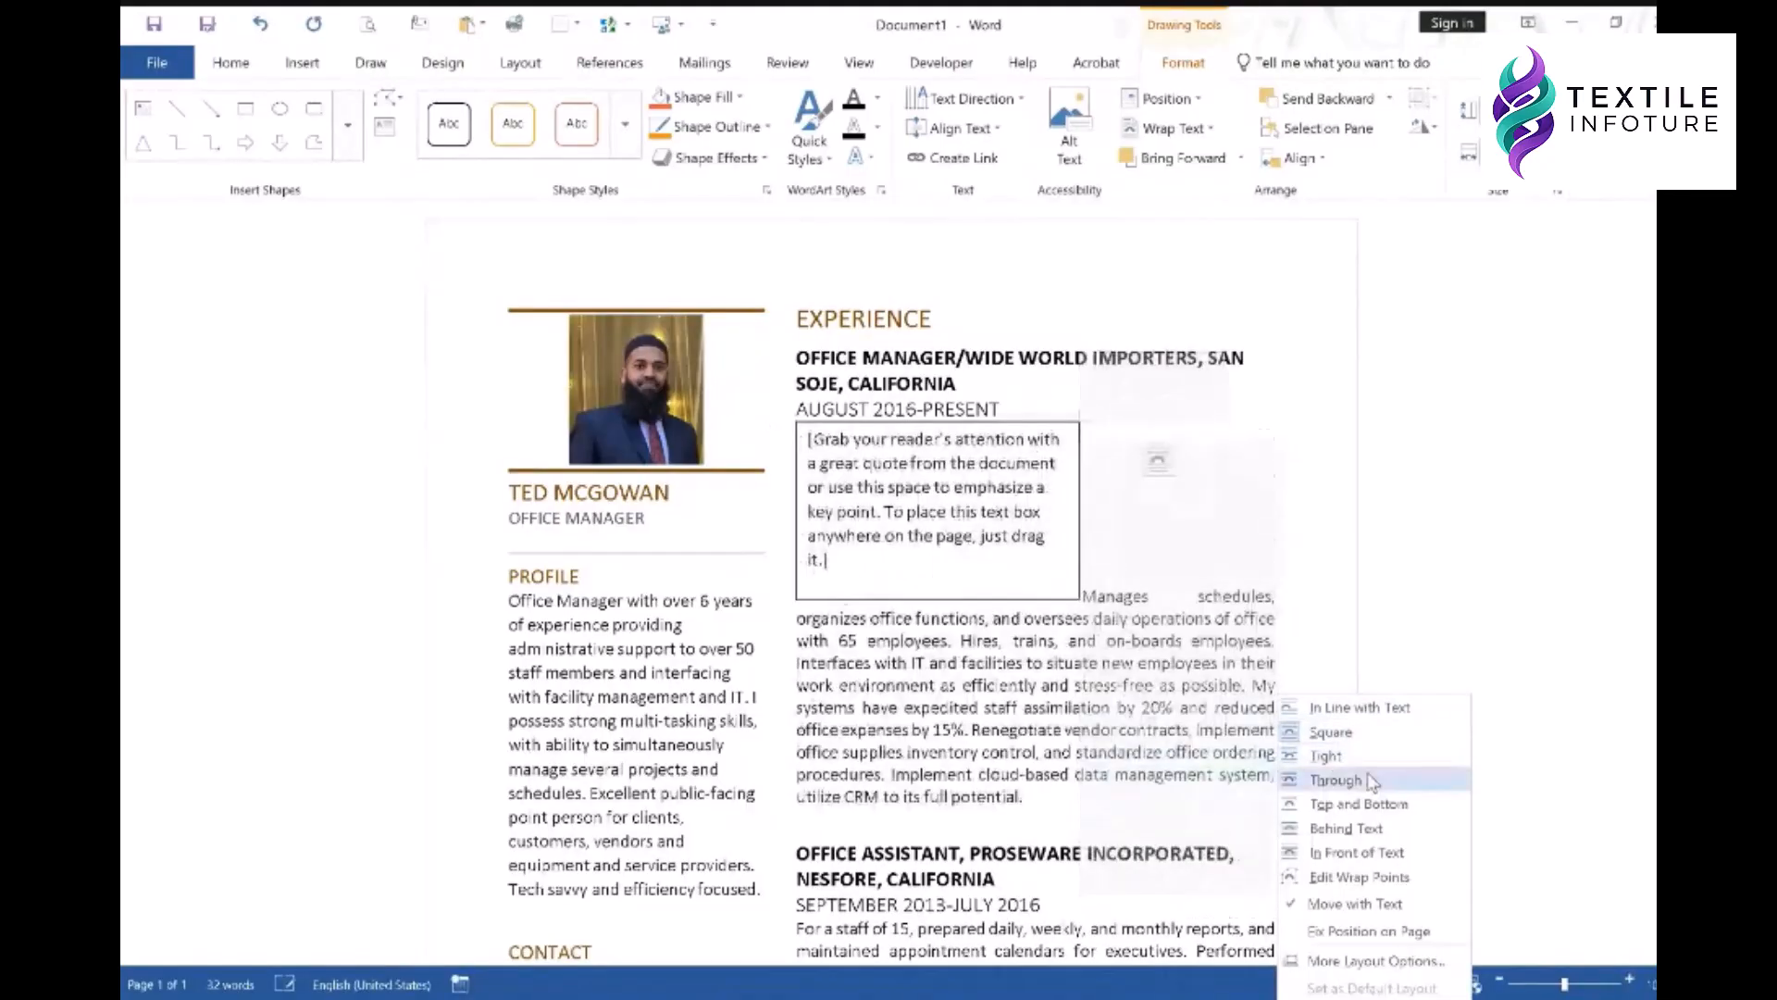
left_click(1357, 851)
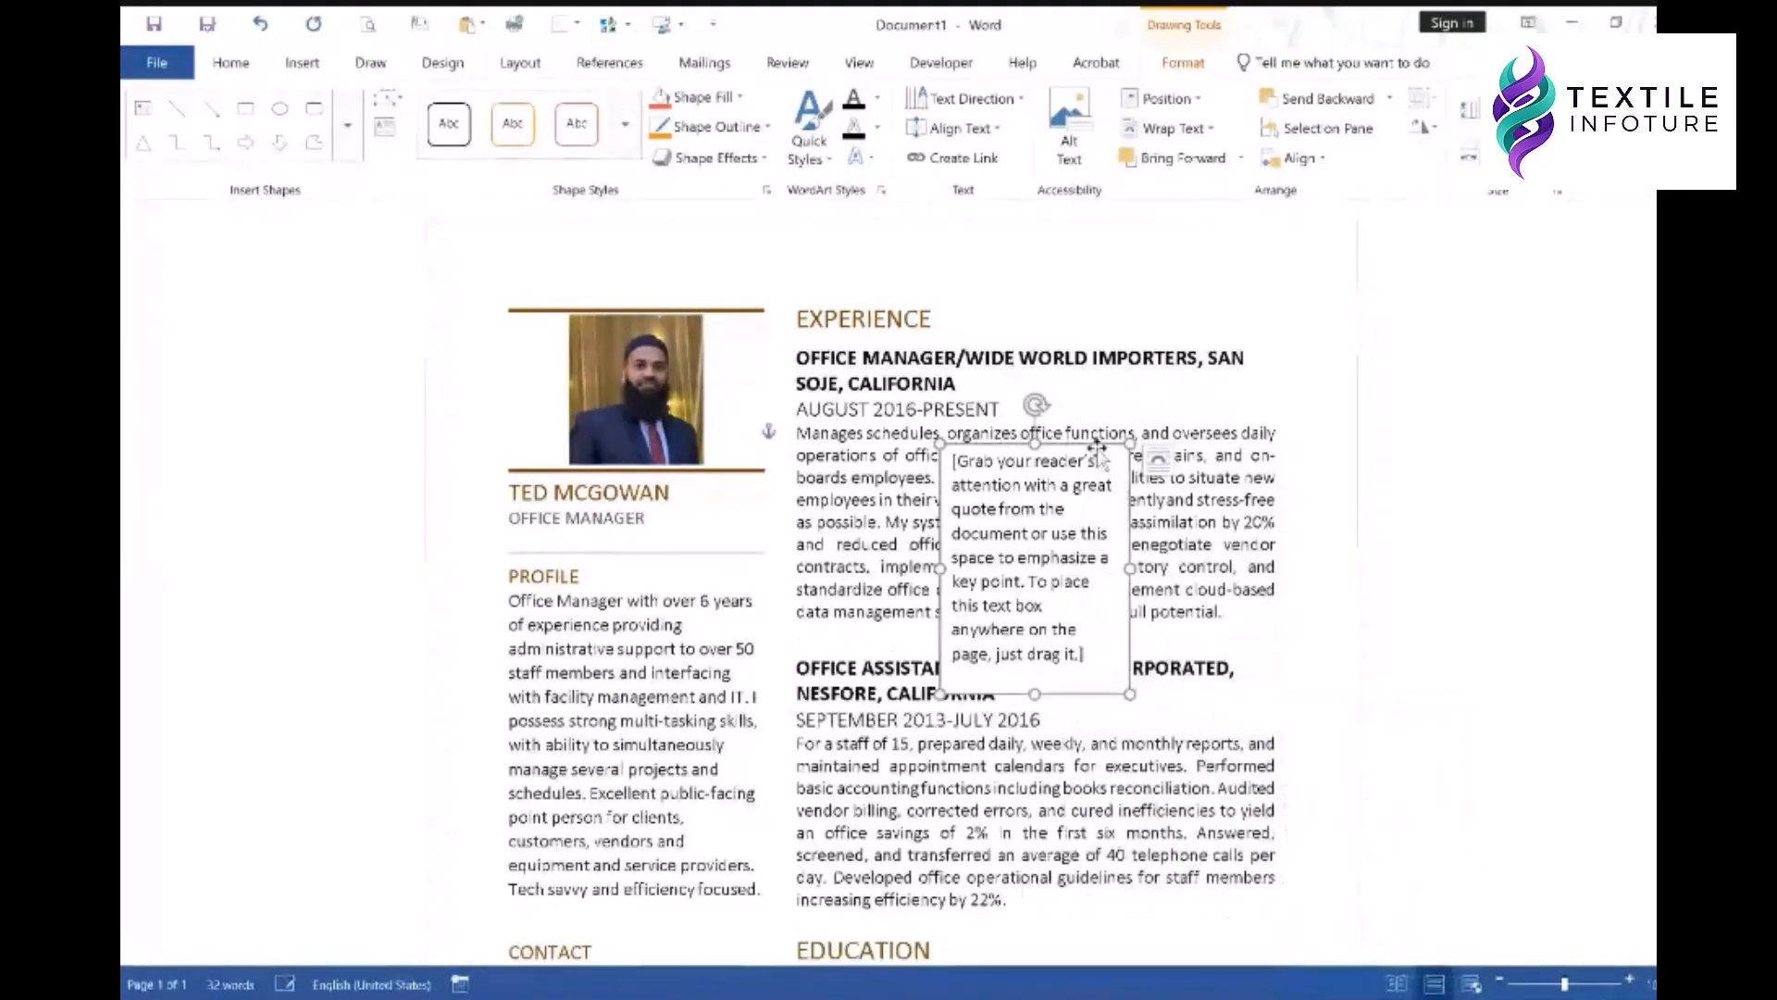
- Shorten and widen the quote box, placing it top right beside EXPERIENCE
left_click_drag(1102, 444, 1144, 268)
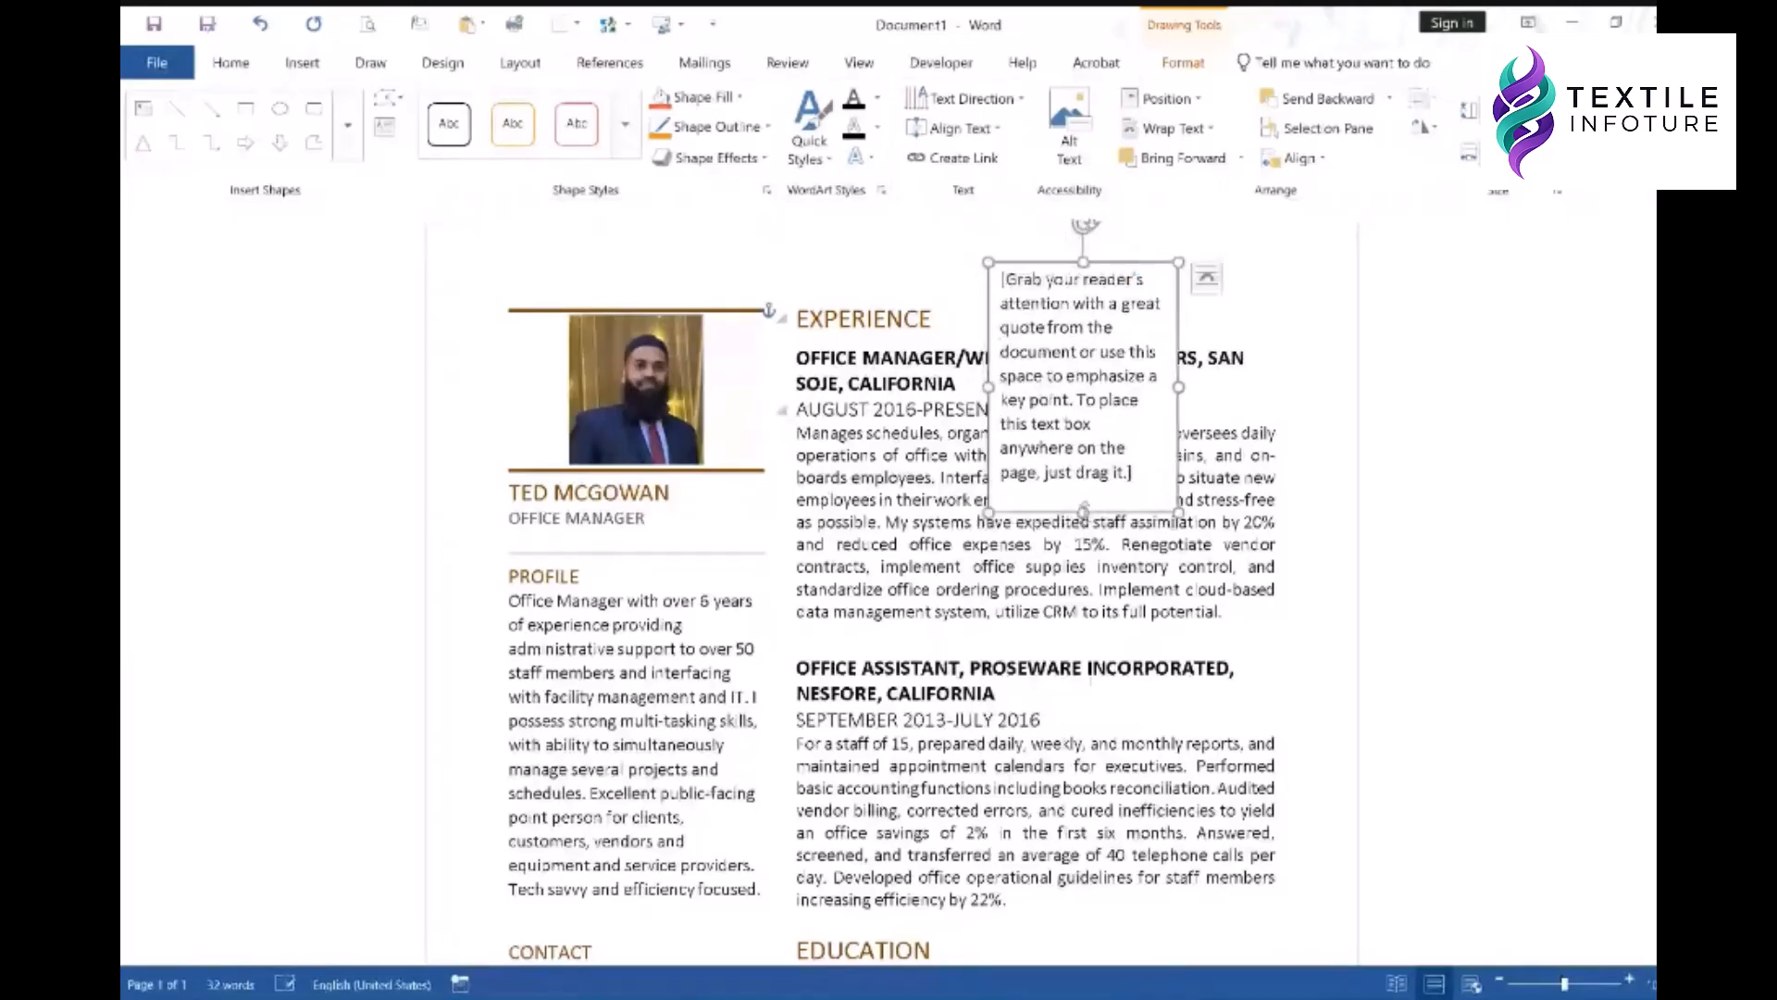
left_click_drag(1084, 512, 1107, 319)
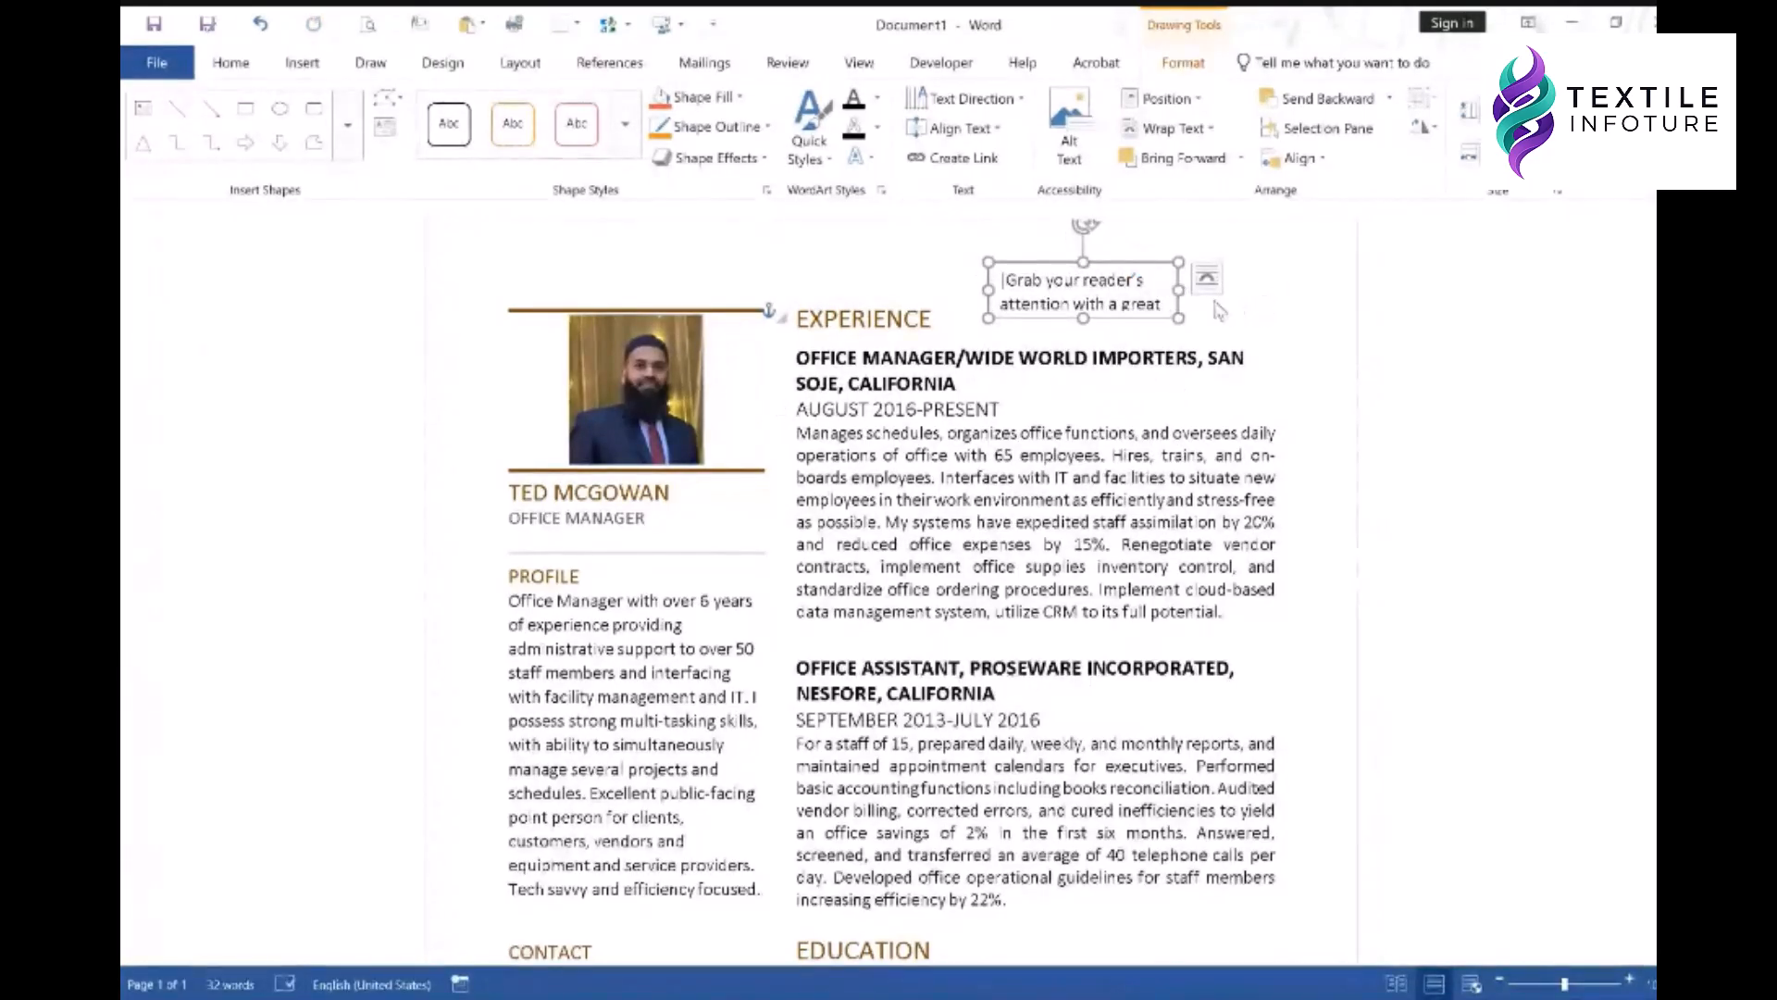
left_click_drag(1179, 290, 657, 647)
left_click_drag(801, 685, 1347, 305)
- Drag the photo-and-profile column box slightly up and to the left
left_click(890, 592)
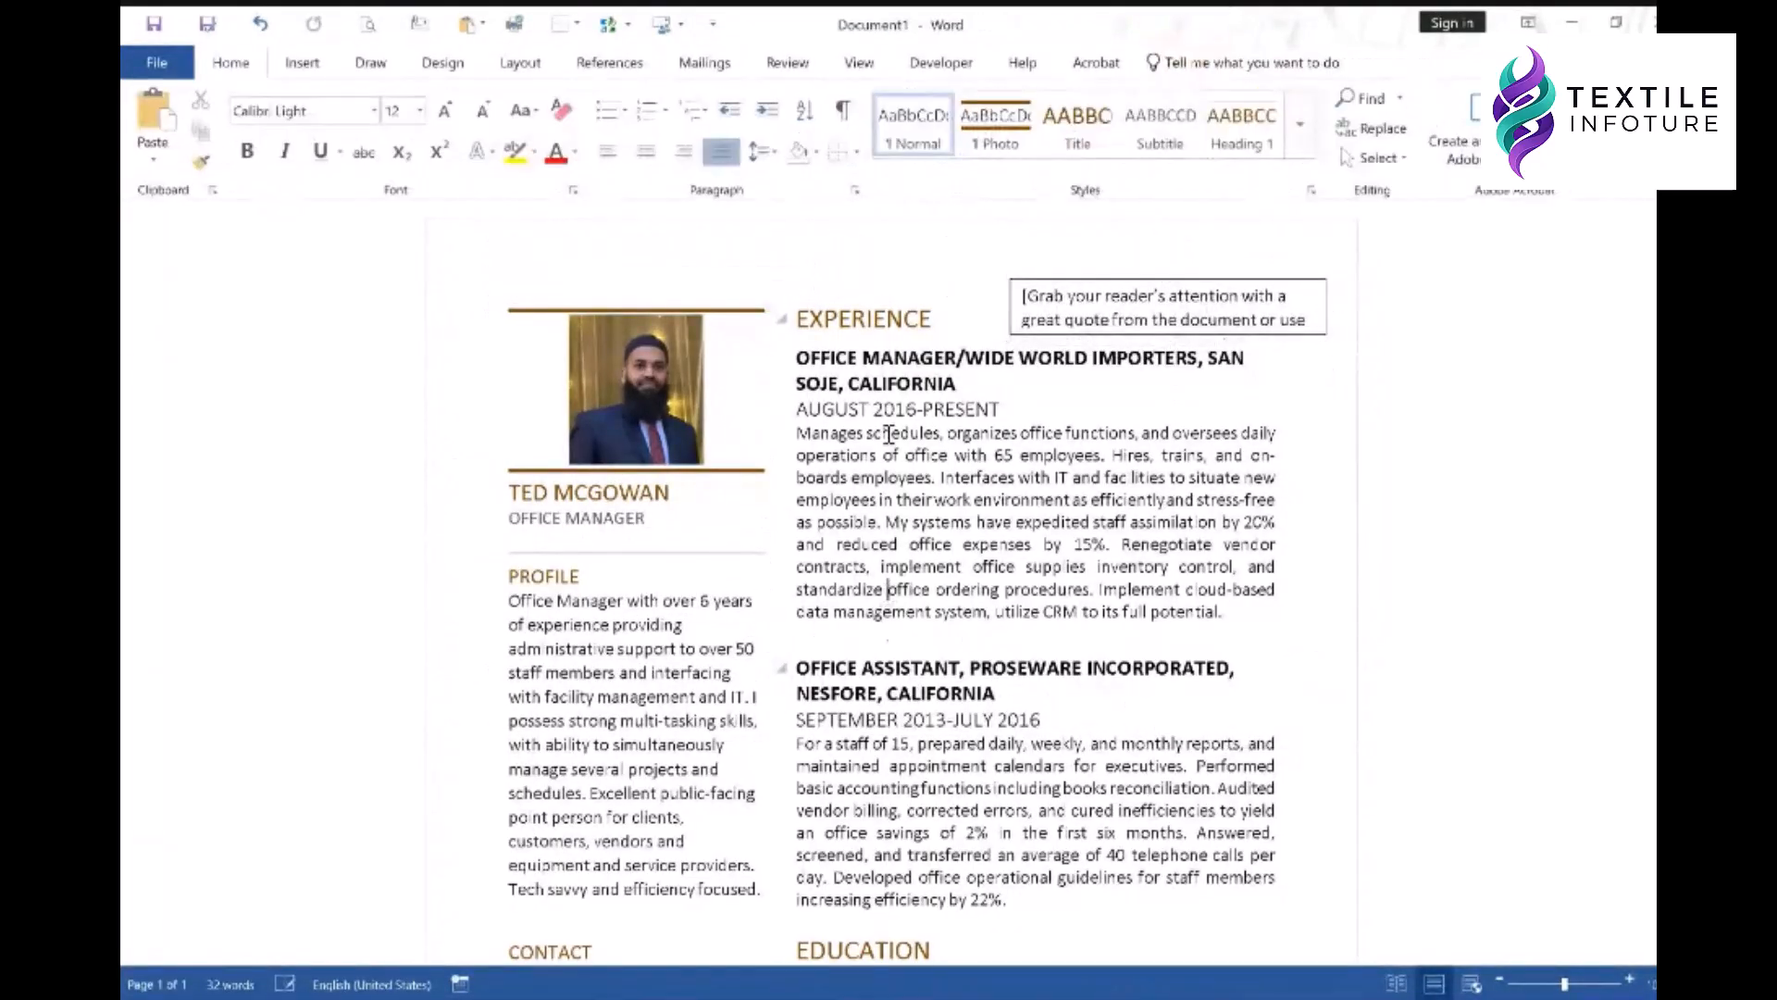
scroll(926, 546, "down", 3)
scroll(926, 546, "up", 3)
left_click(641, 617)
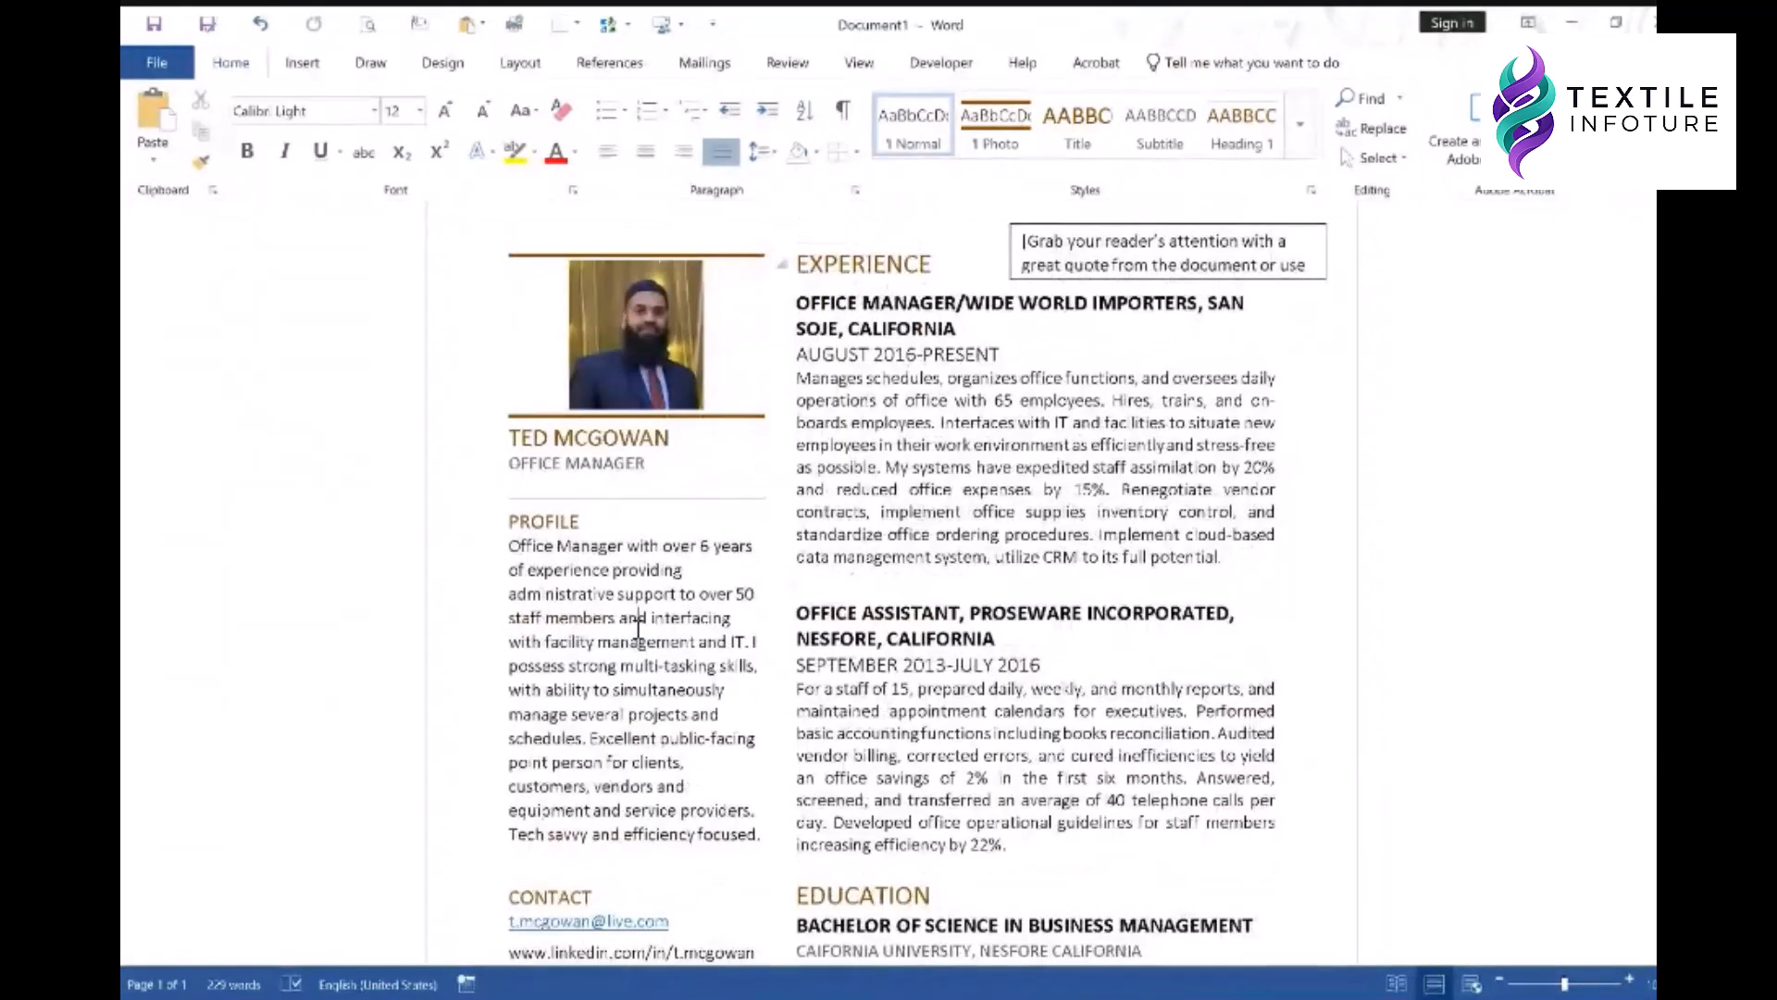
scroll(570, 523, "down", 3)
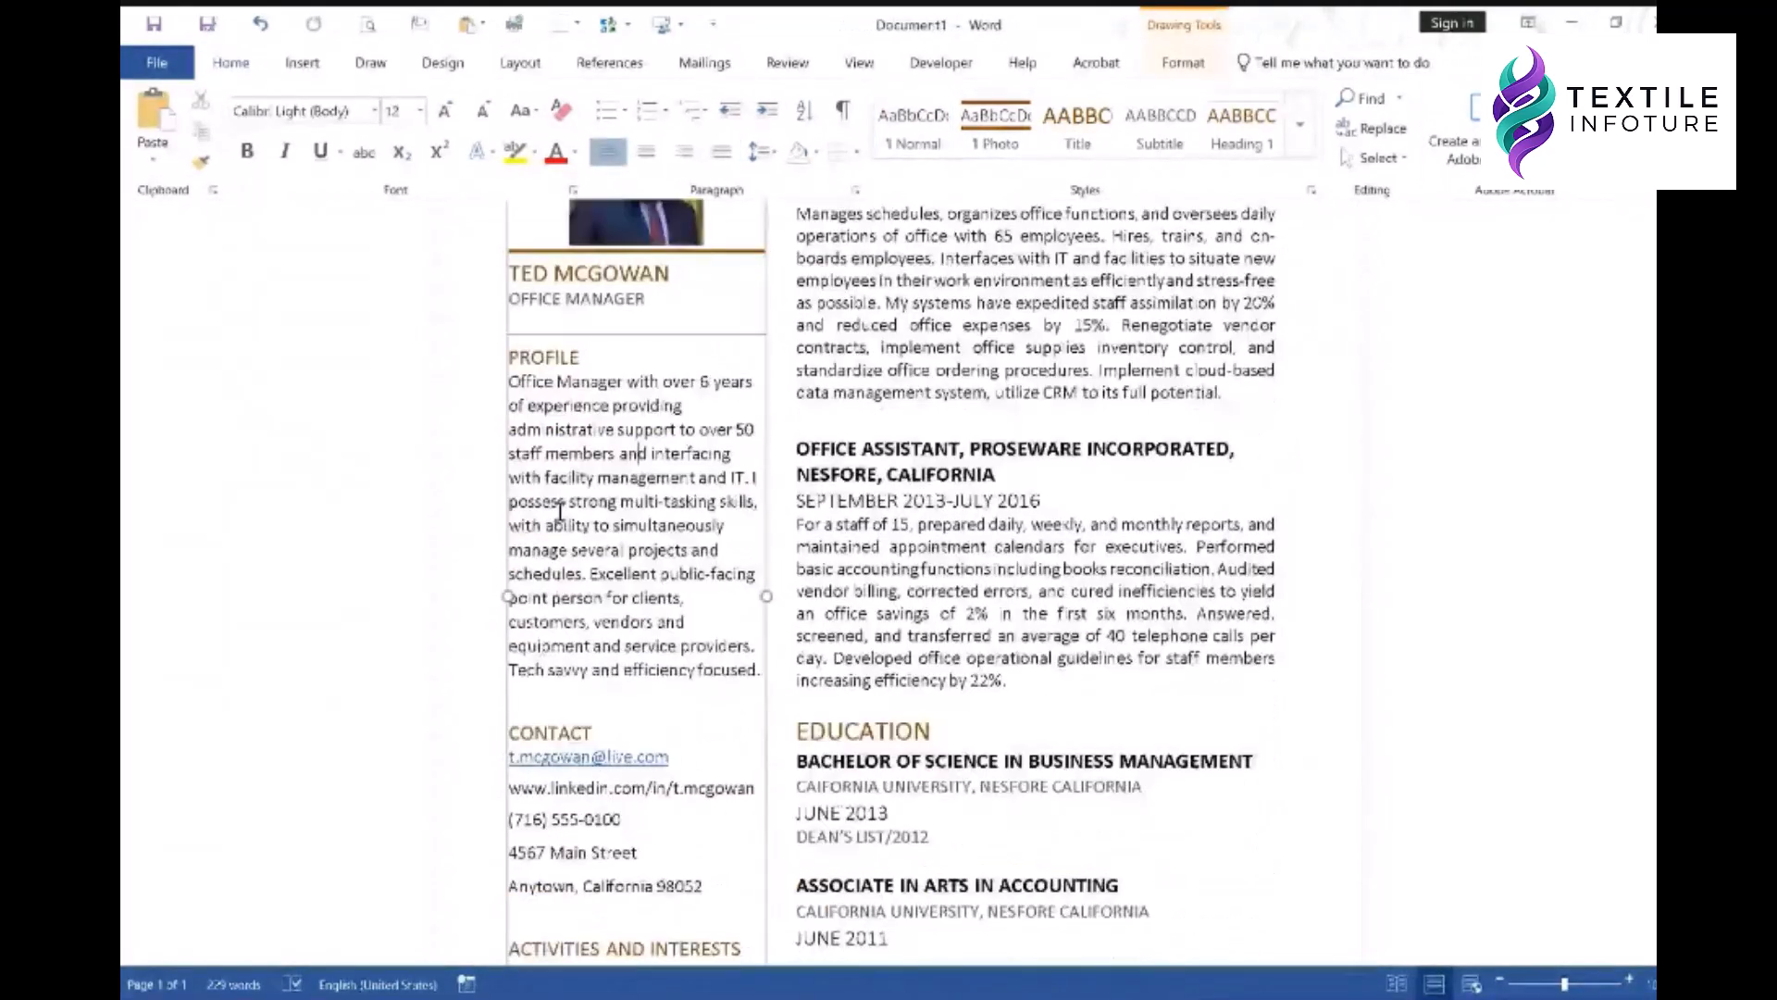
scroll(698, 837, "down", 2)
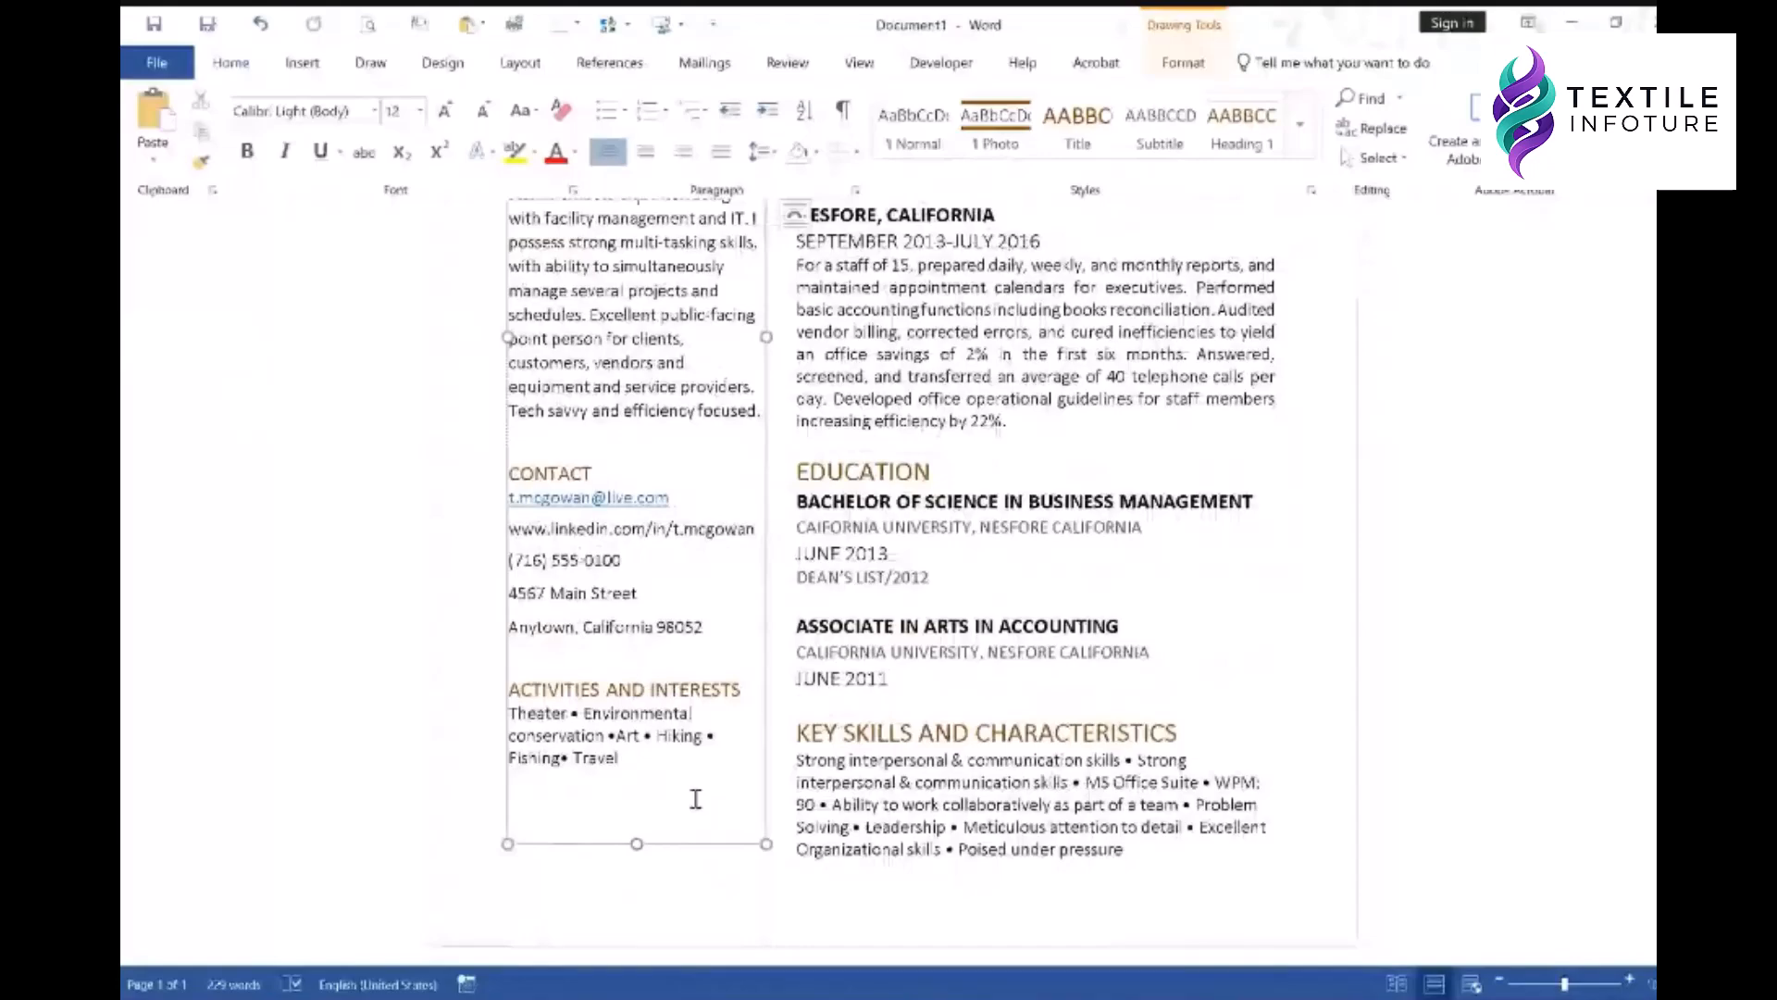
scroll(713, 648, "up", 4)
scroll(714, 648, "up", 1)
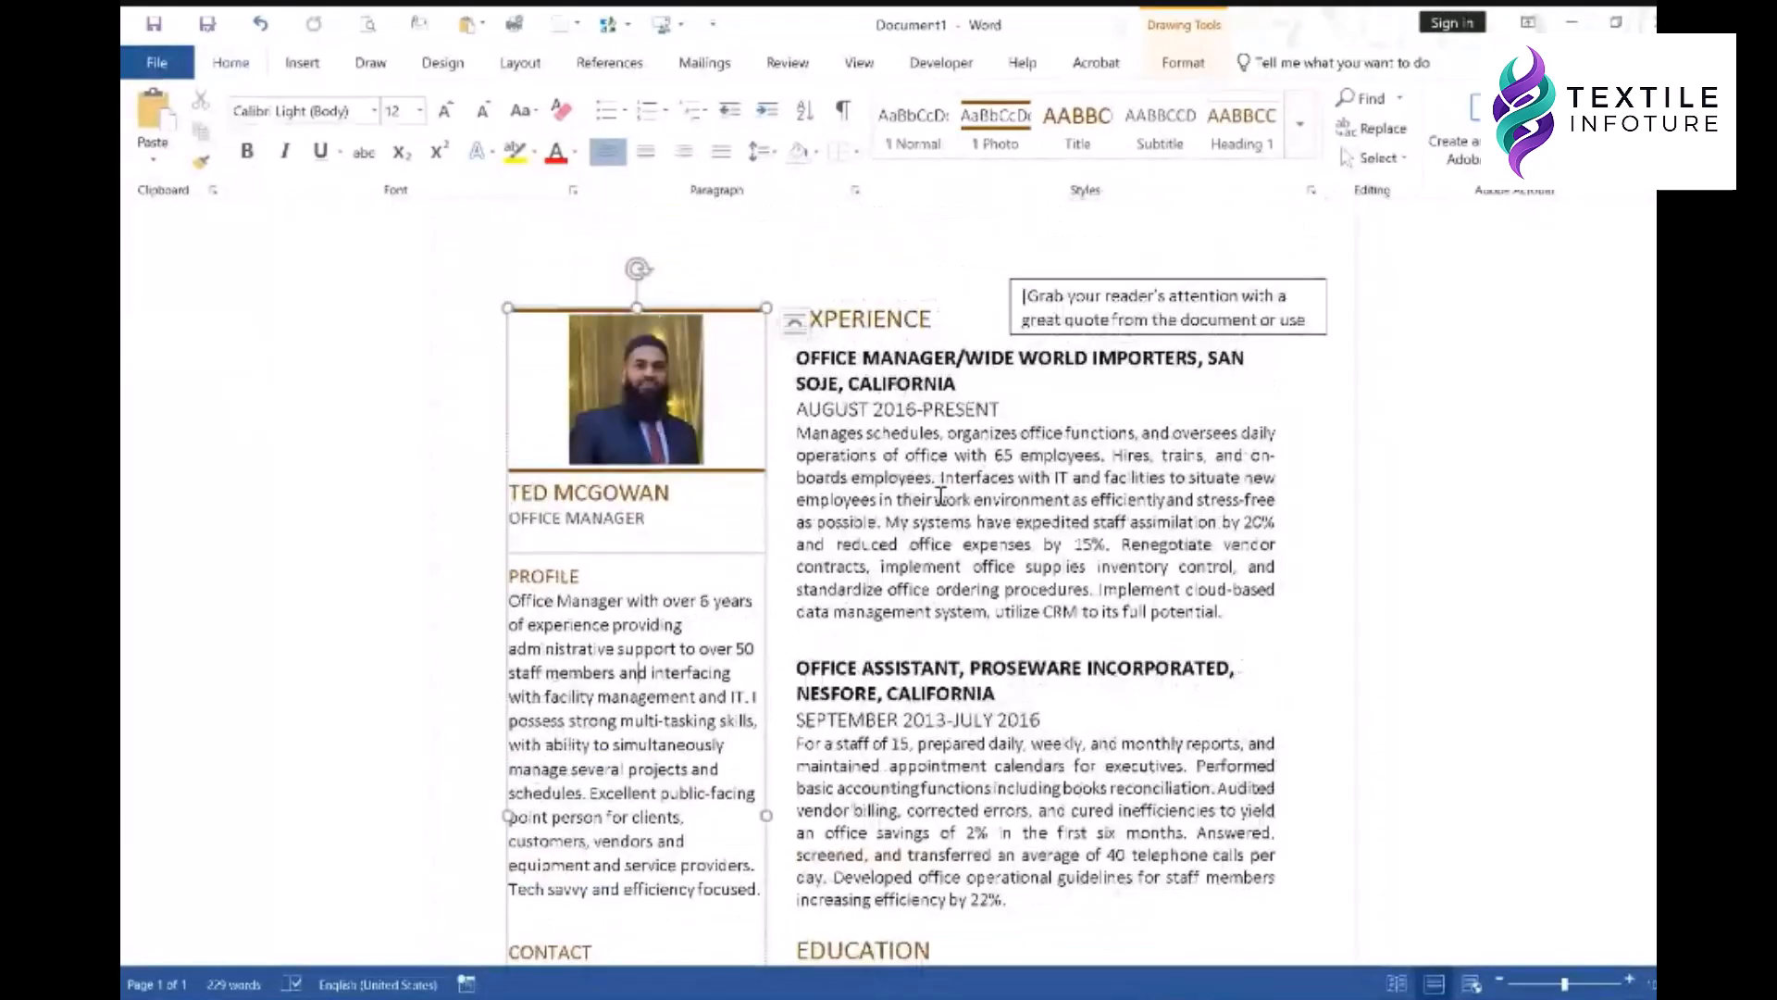
mouse_move(730, 310)
left_mouse_down()
mouse_move(713, 264)
mouse_move(721, 293)
left_mouse_up()
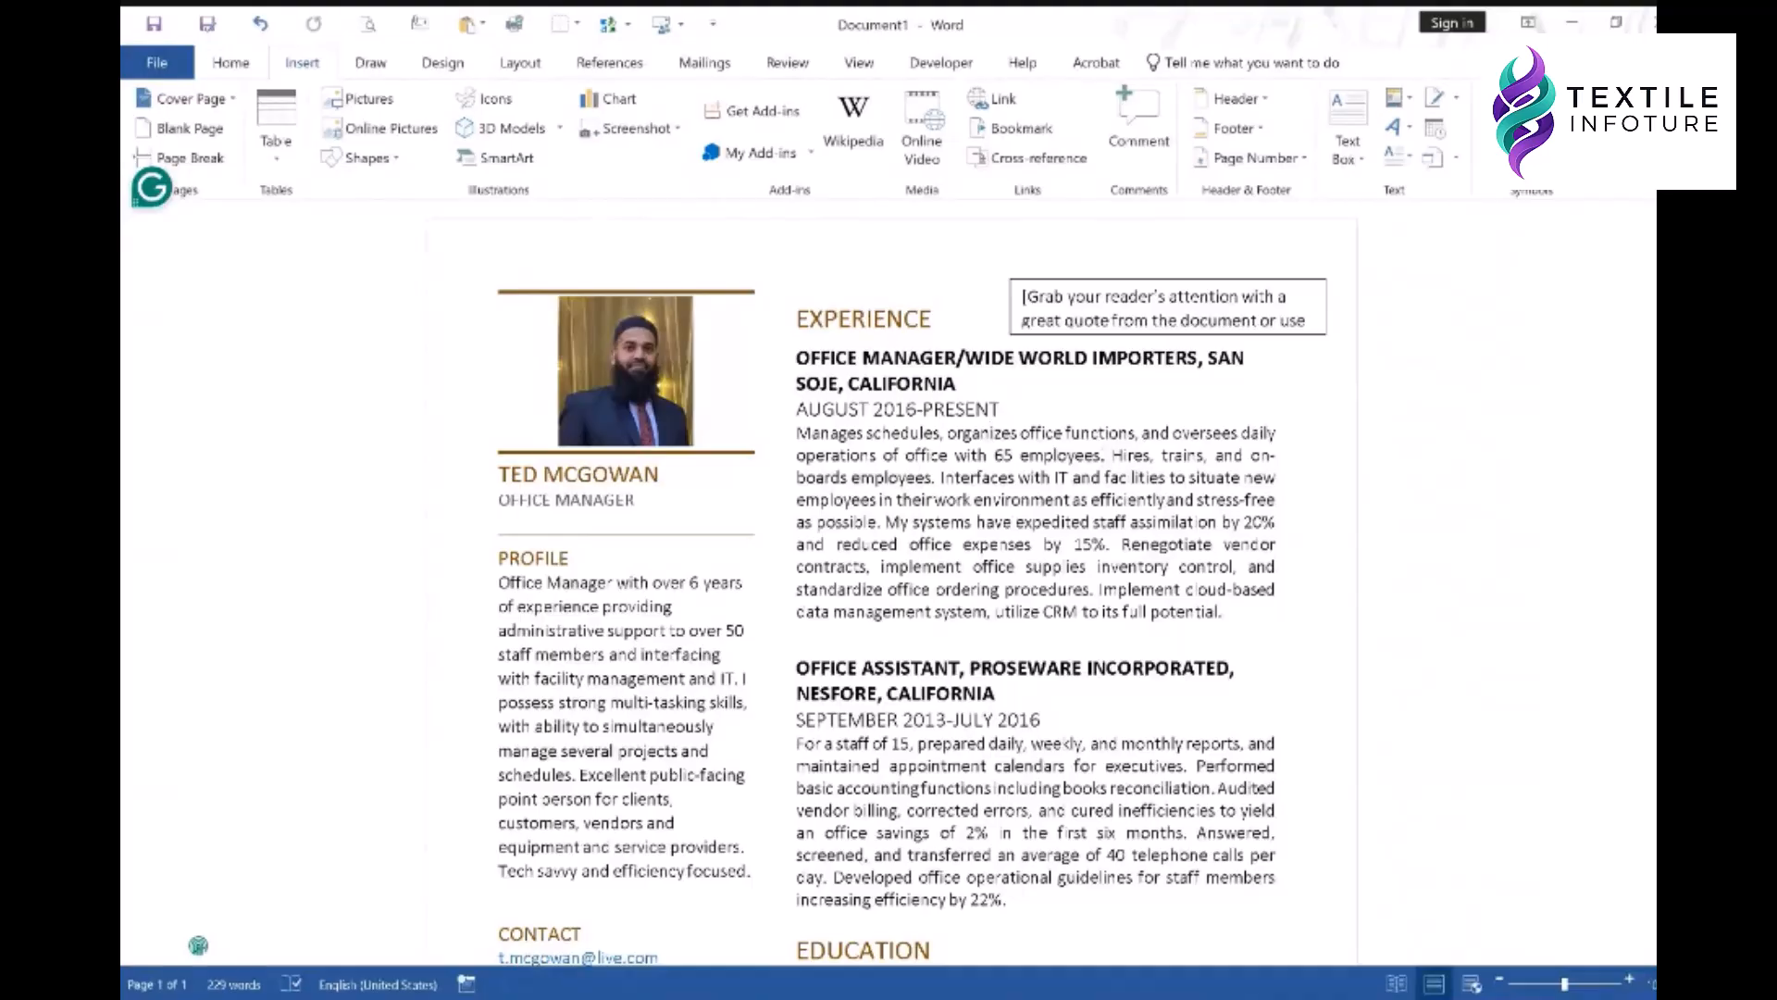
- Cancel closing the resume at the save prompt and keep it open, scrolled down
left_click(1647, 21)
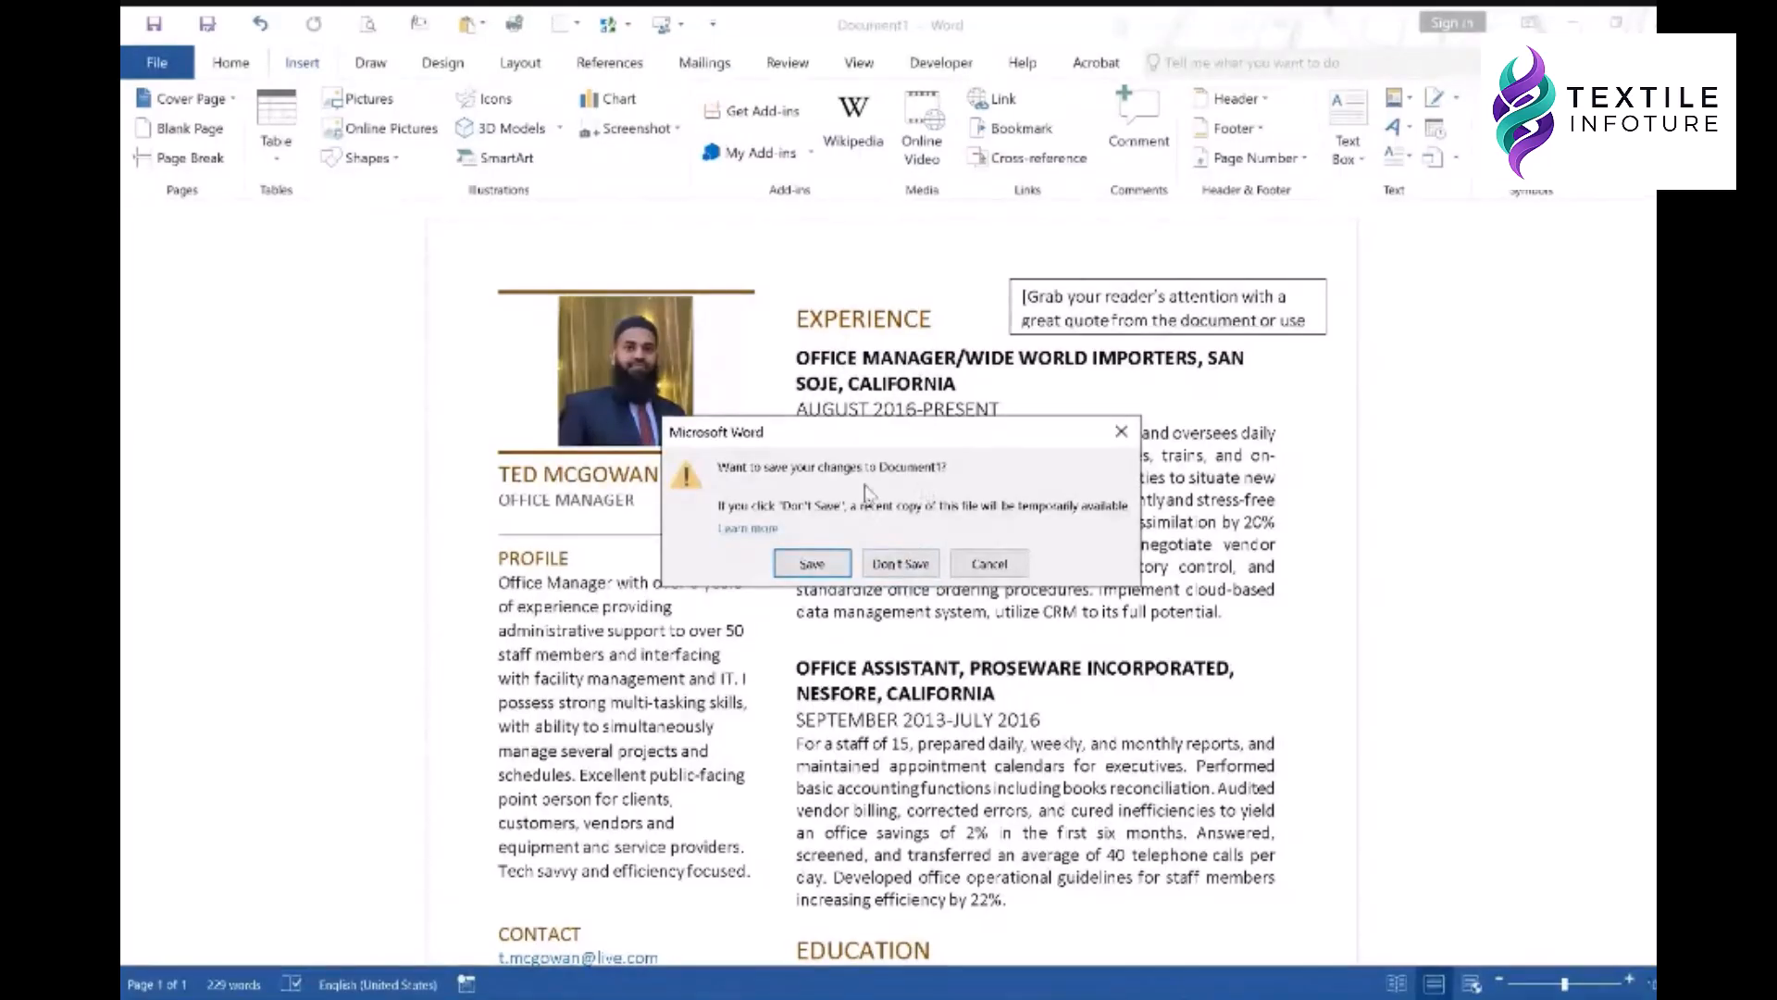
left_click(990, 565)
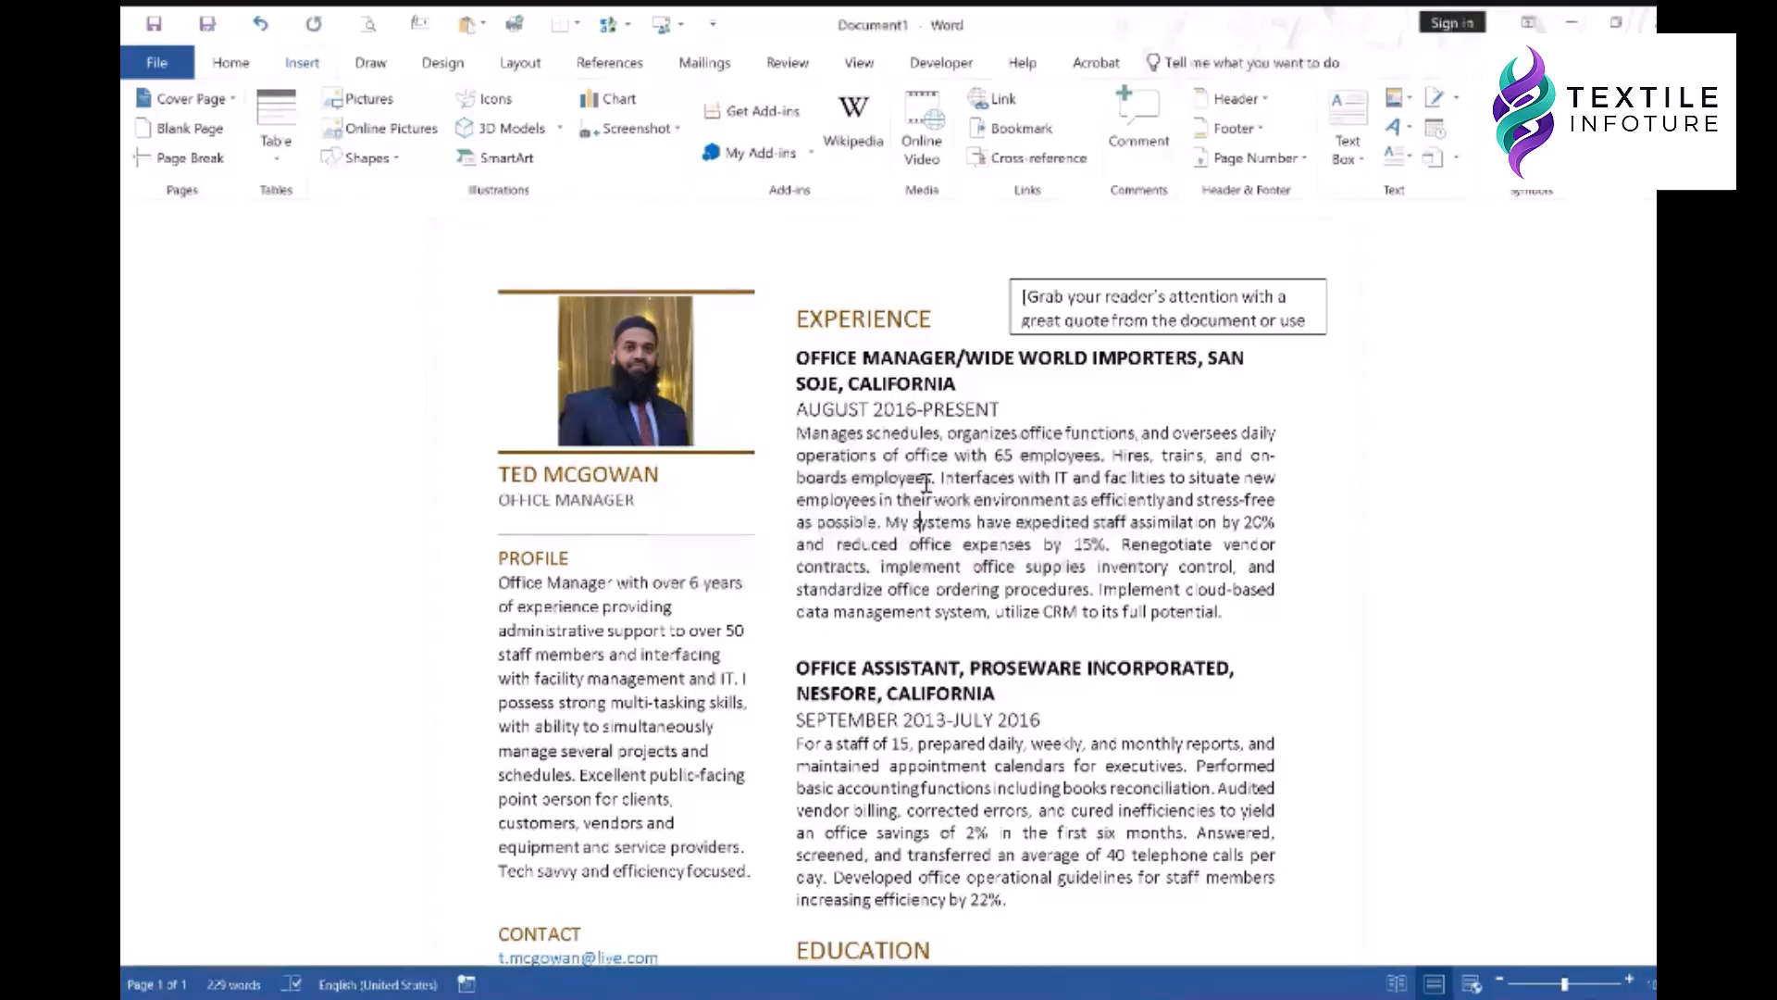
scroll(926, 477, "down", 3)
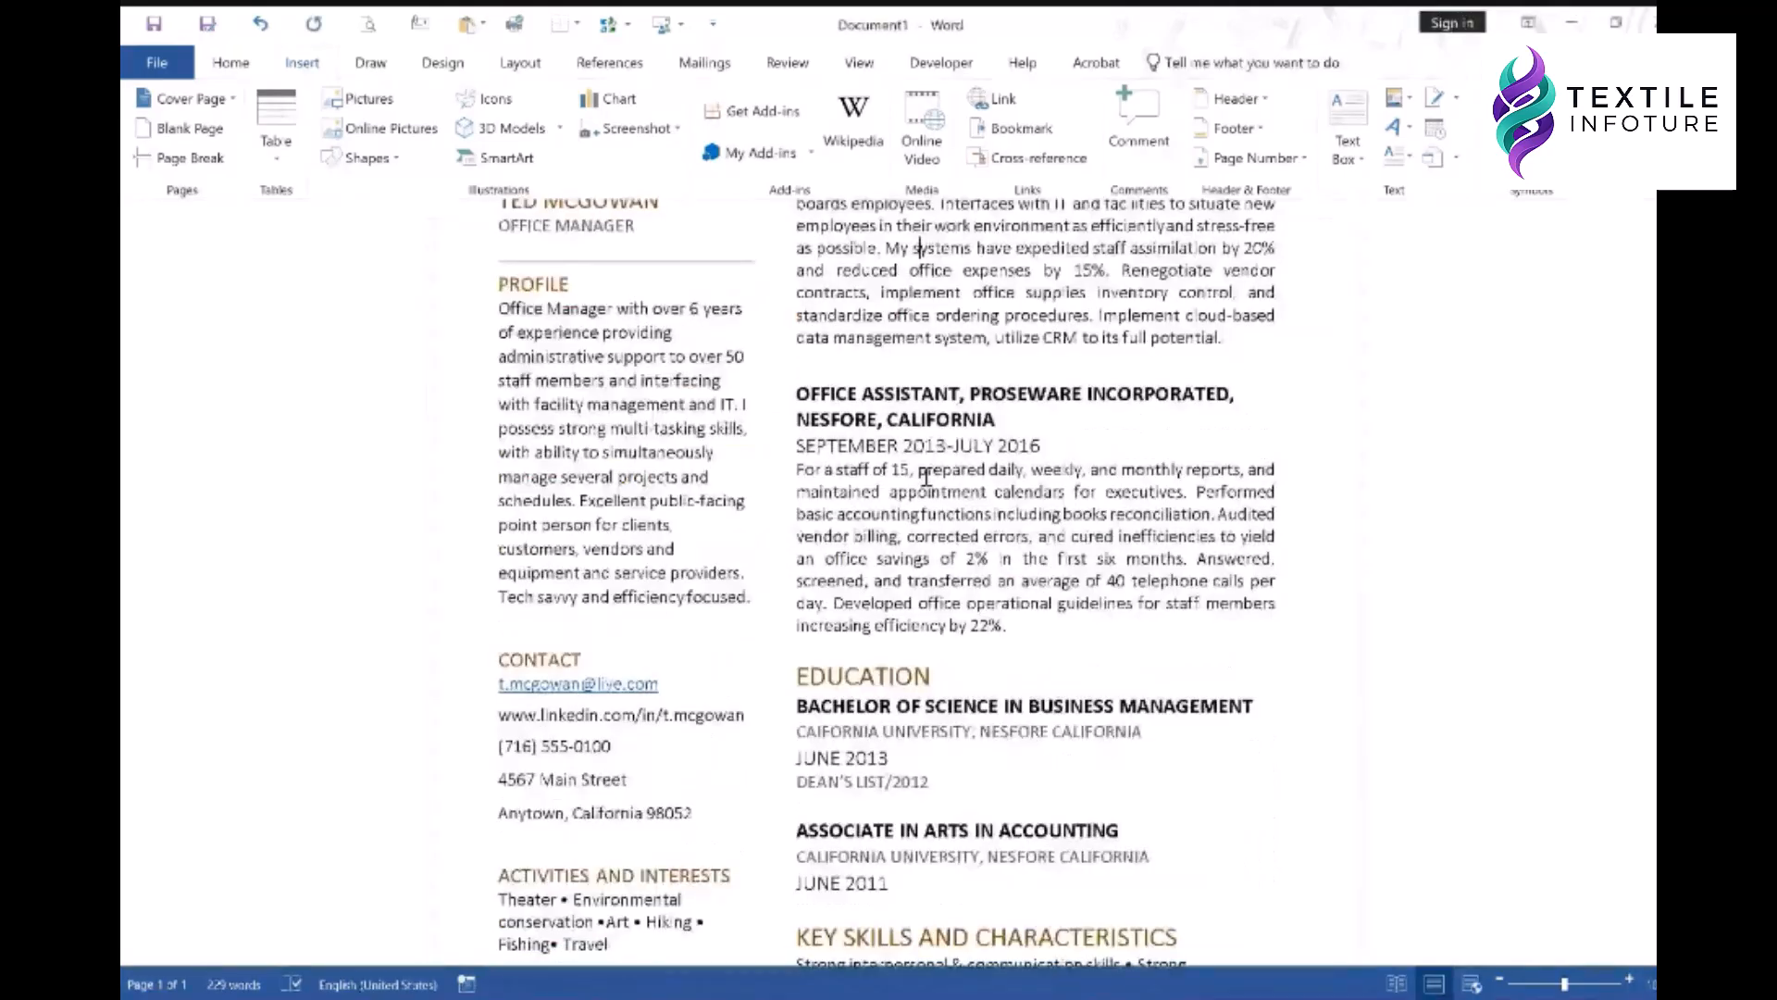
scroll(925, 477, "down", 2)
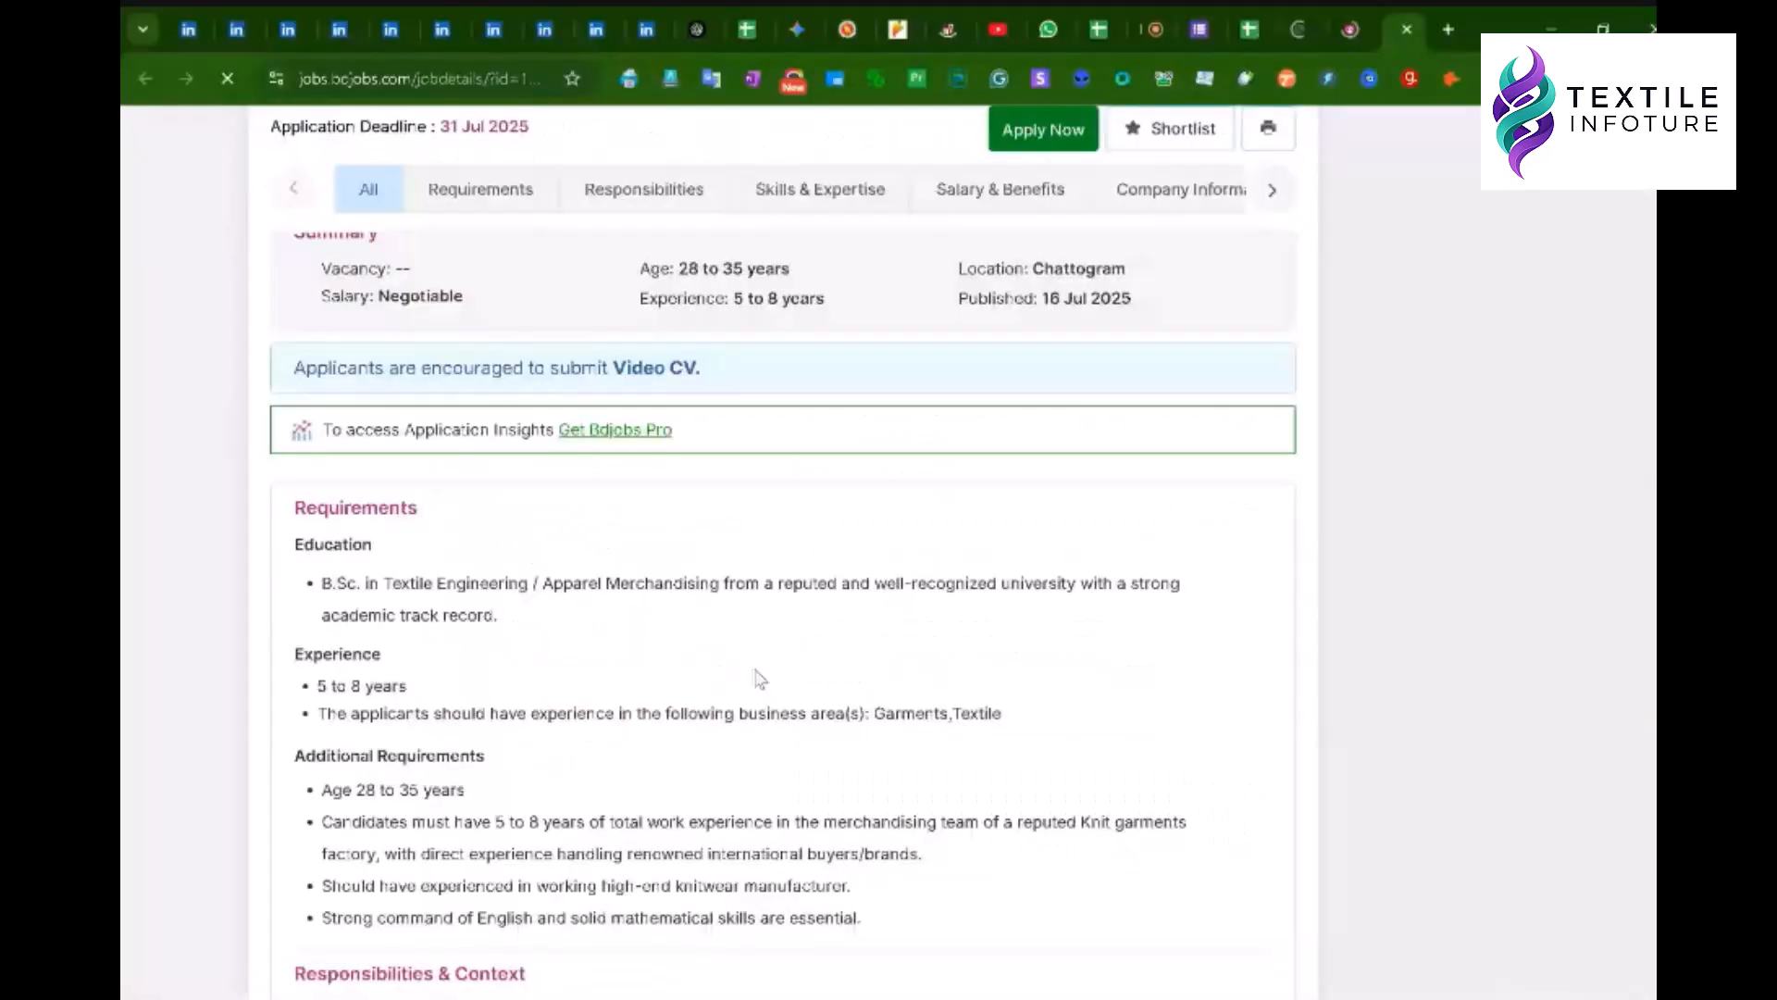
- Select the Requirements through Responsibilities text in the Bdjobs merchandising job post
scroll(759, 679, "down", 7)
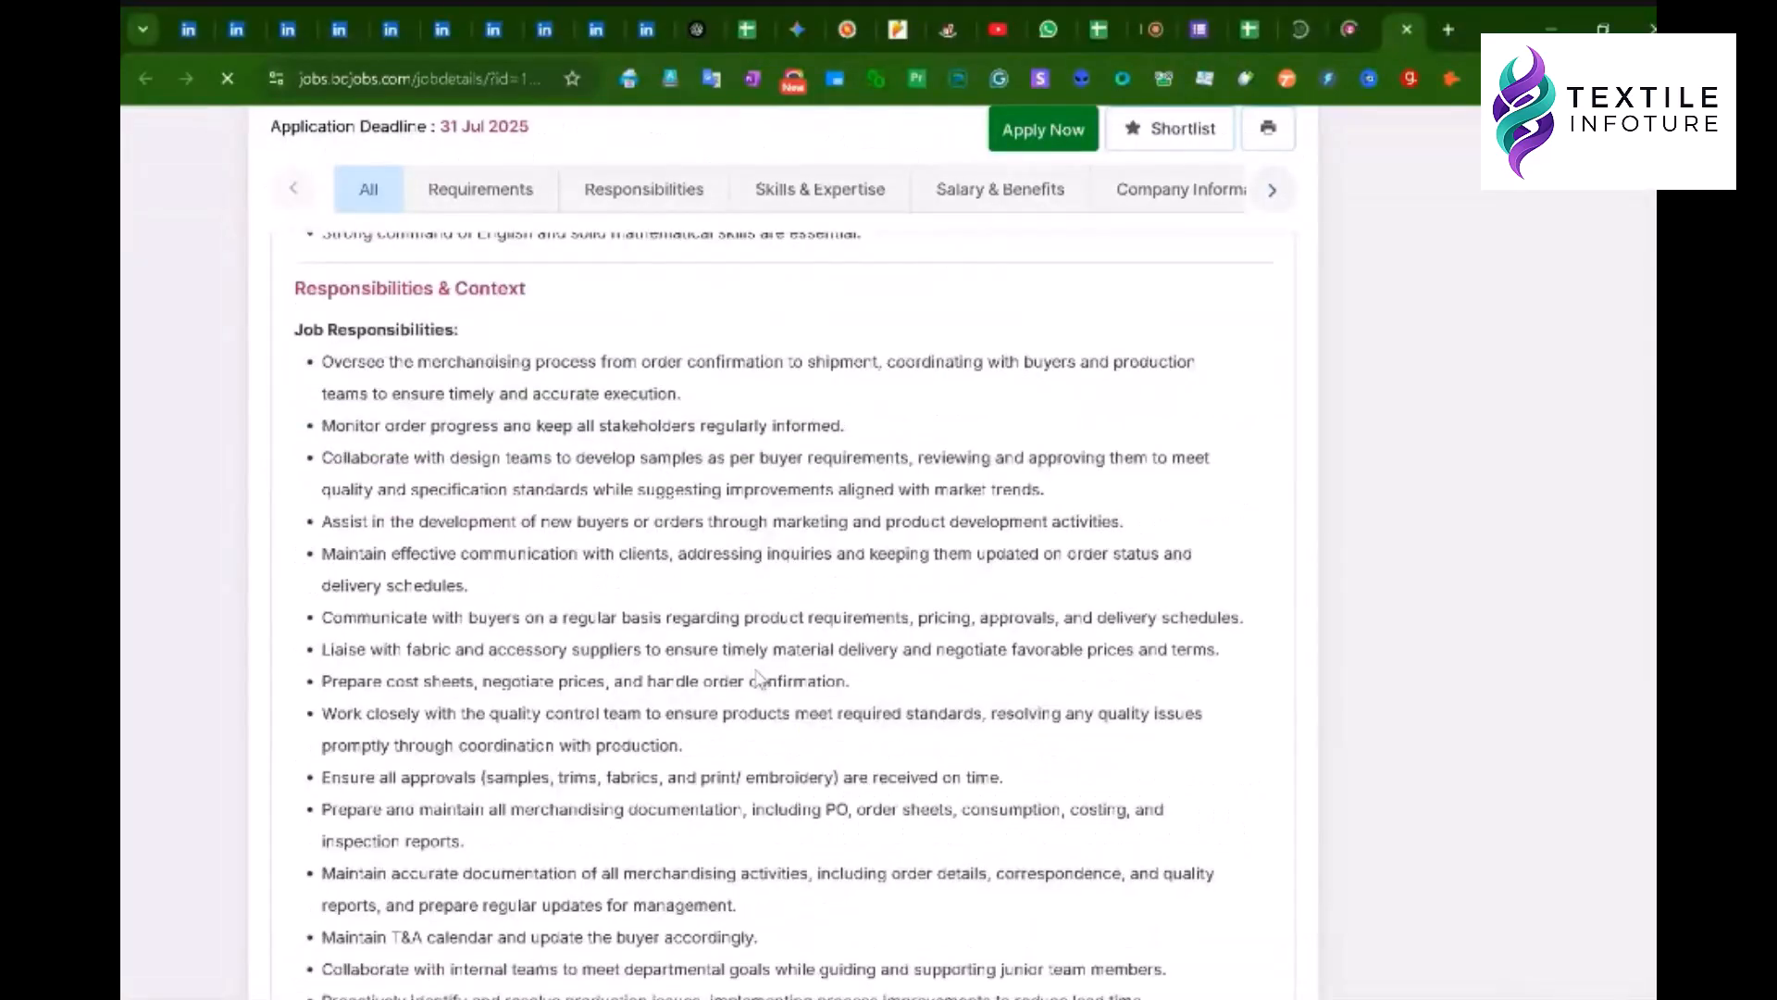
scroll(757, 679, "down", 5)
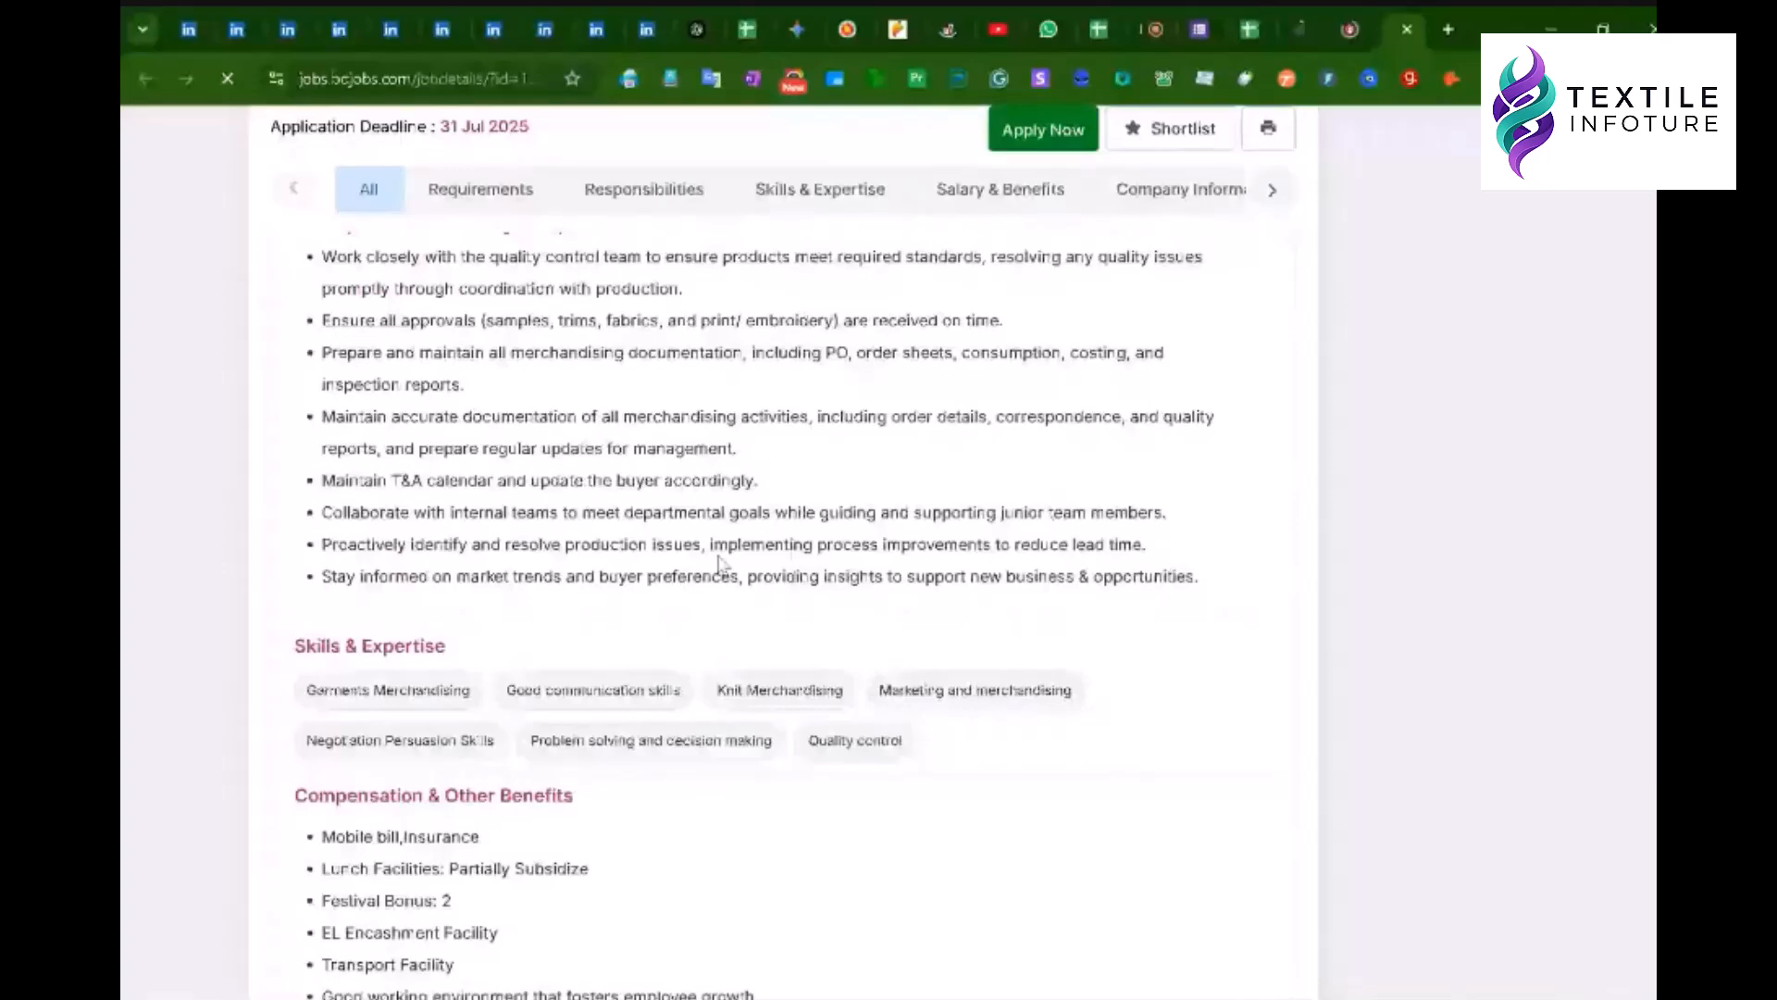
scroll(724, 537, "up", 12)
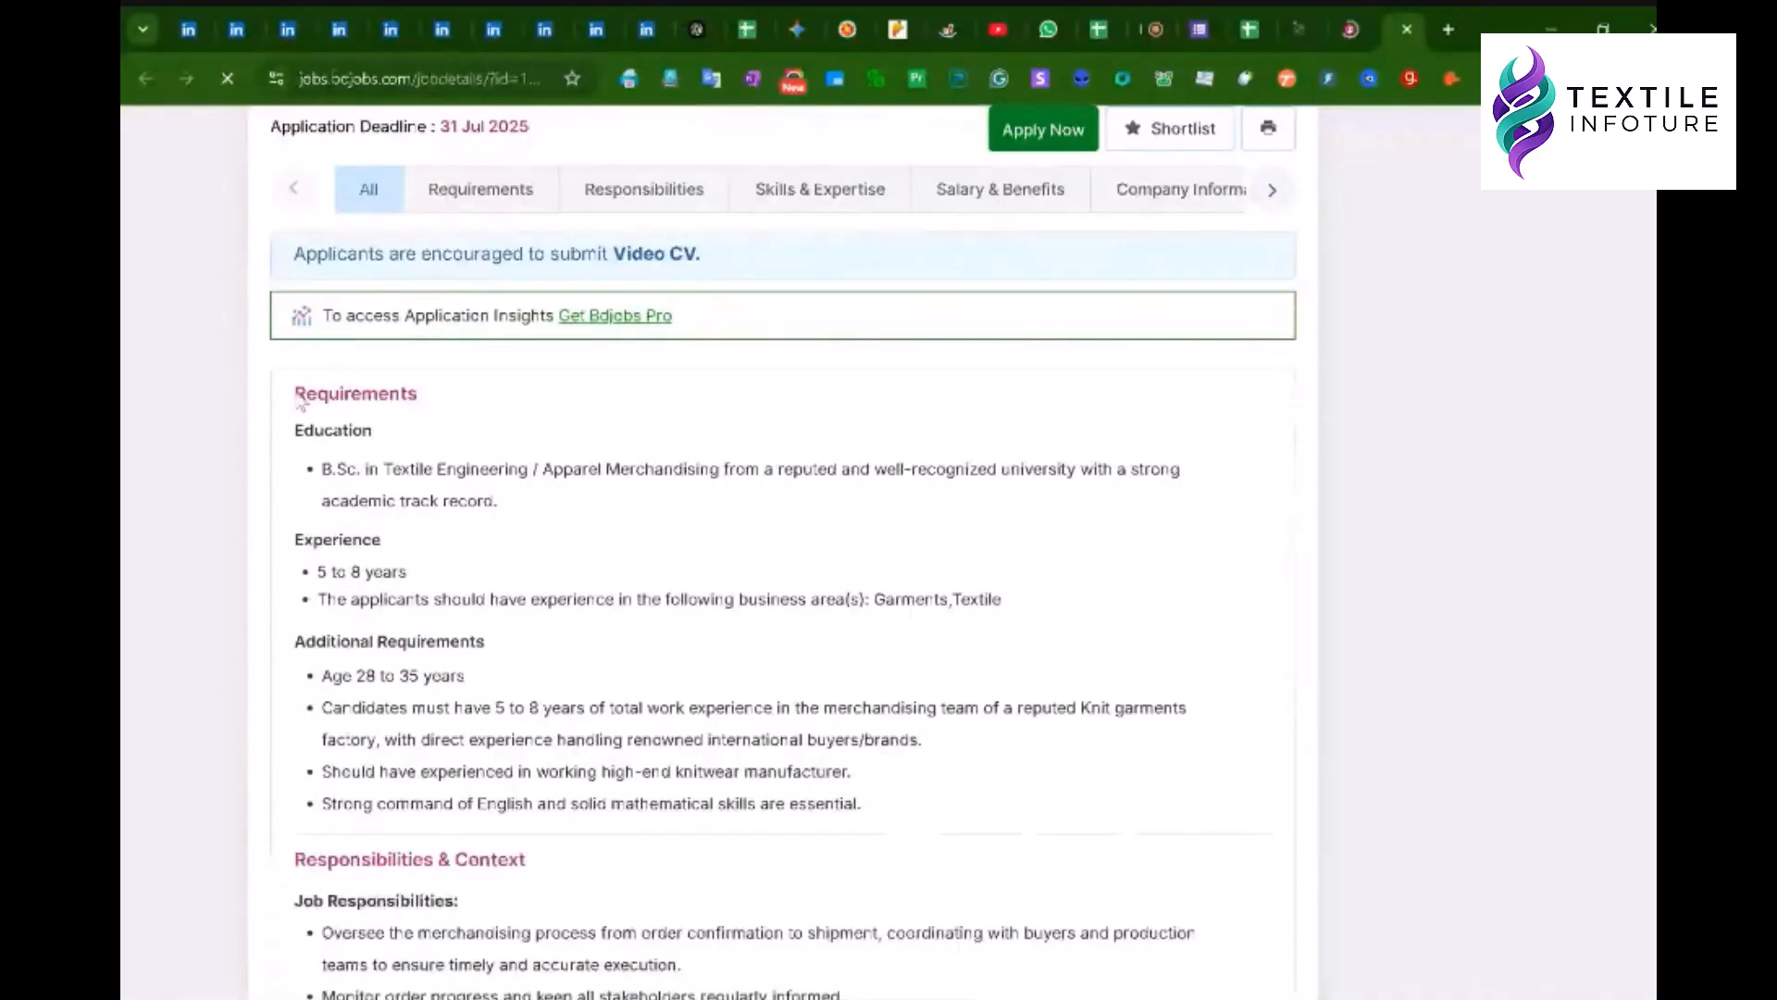
left_click_drag(298, 401, 1074, 466)
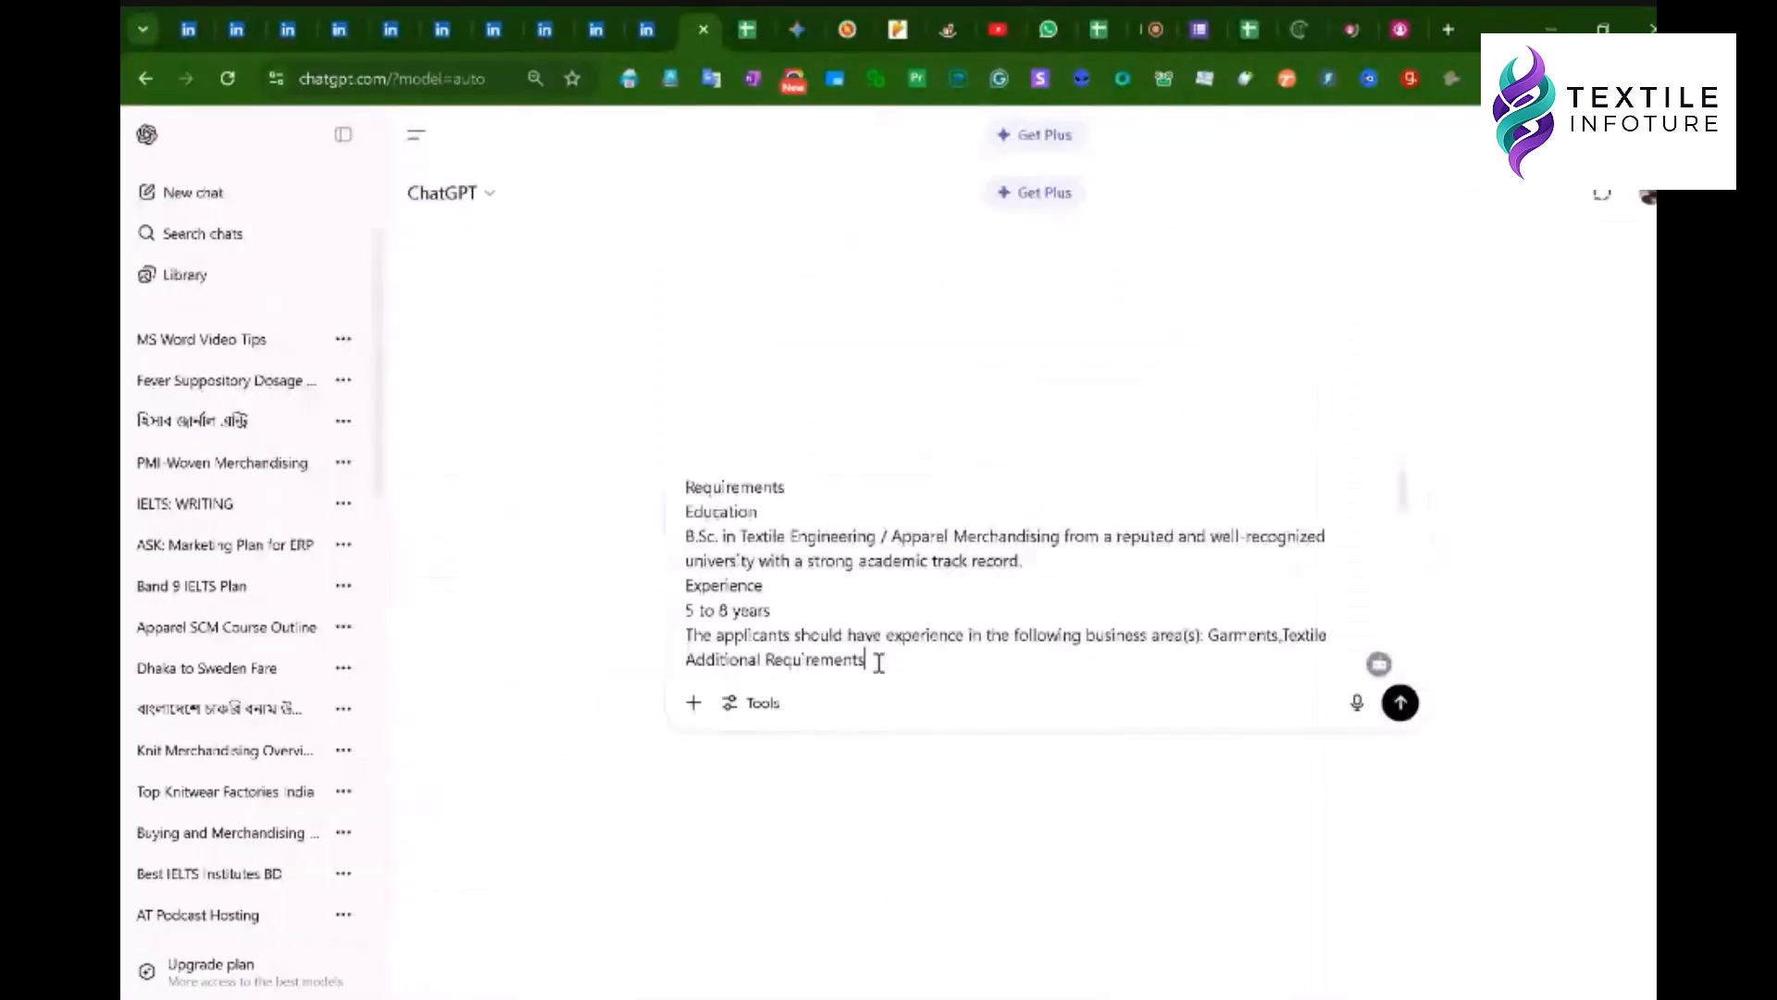
scroll(879, 662, "down", 7)
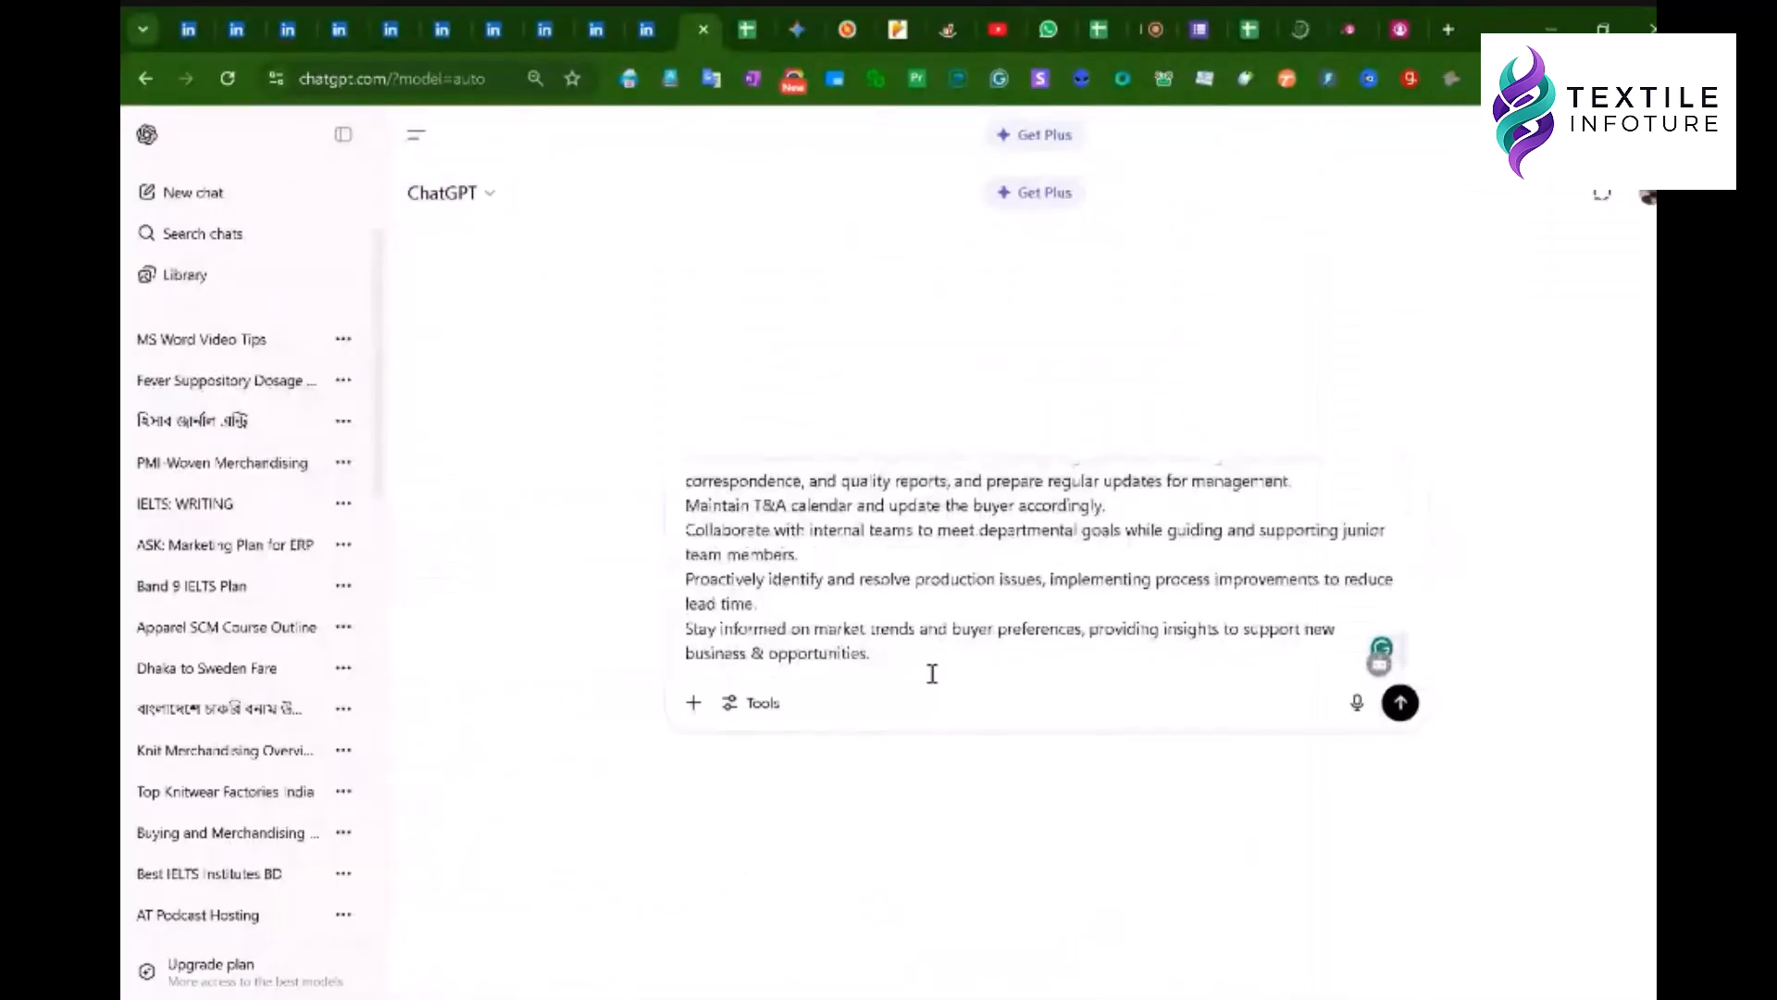
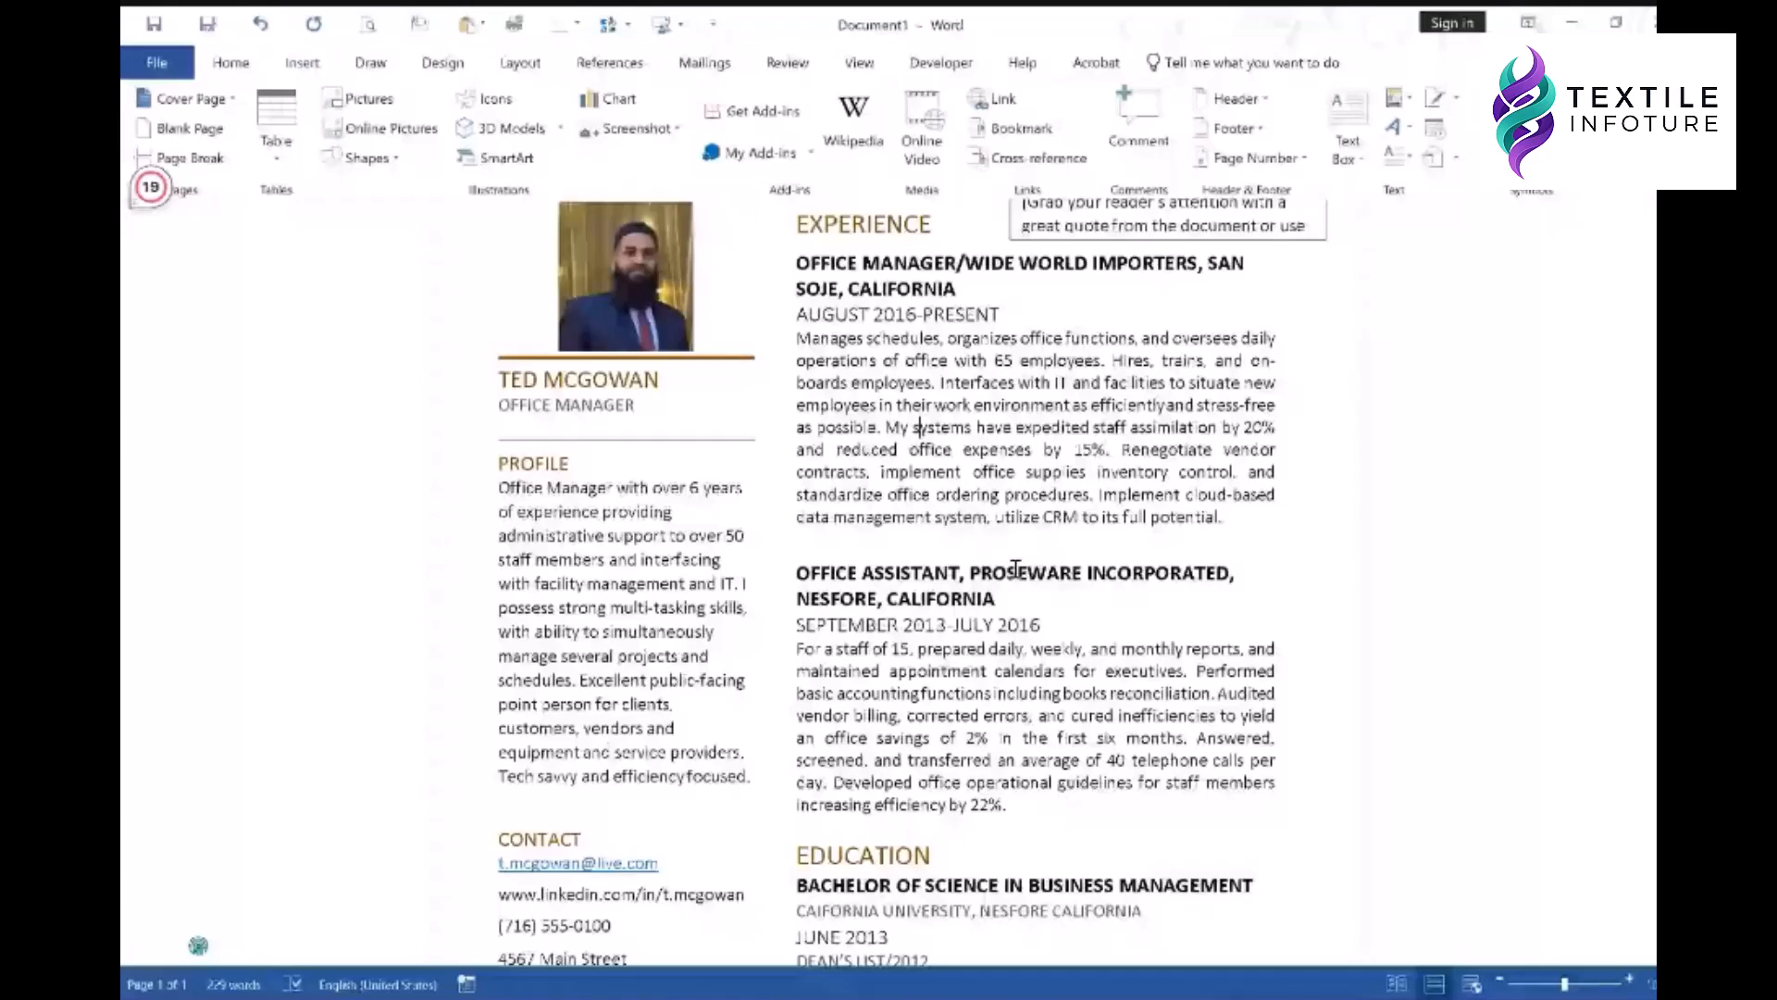
- Scroll through the Experience section of the Word resume template
scroll(1016, 569, "up", 1)
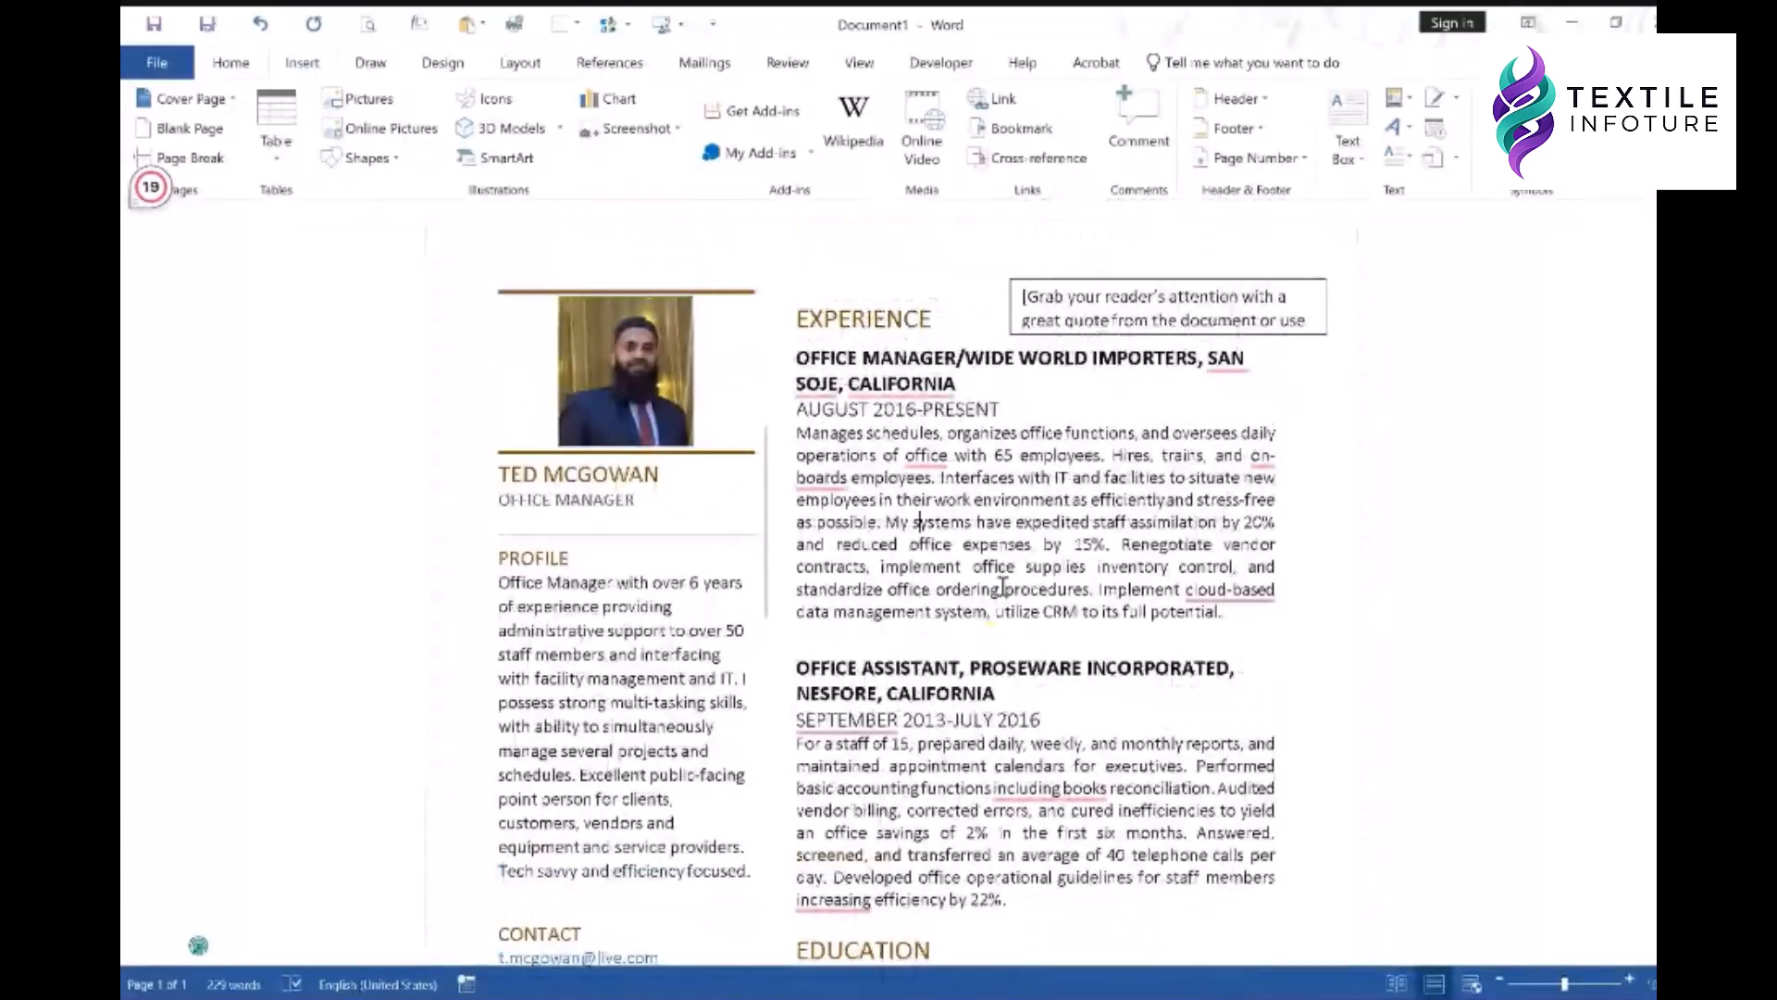
scroll(1003, 587, "down", 2)
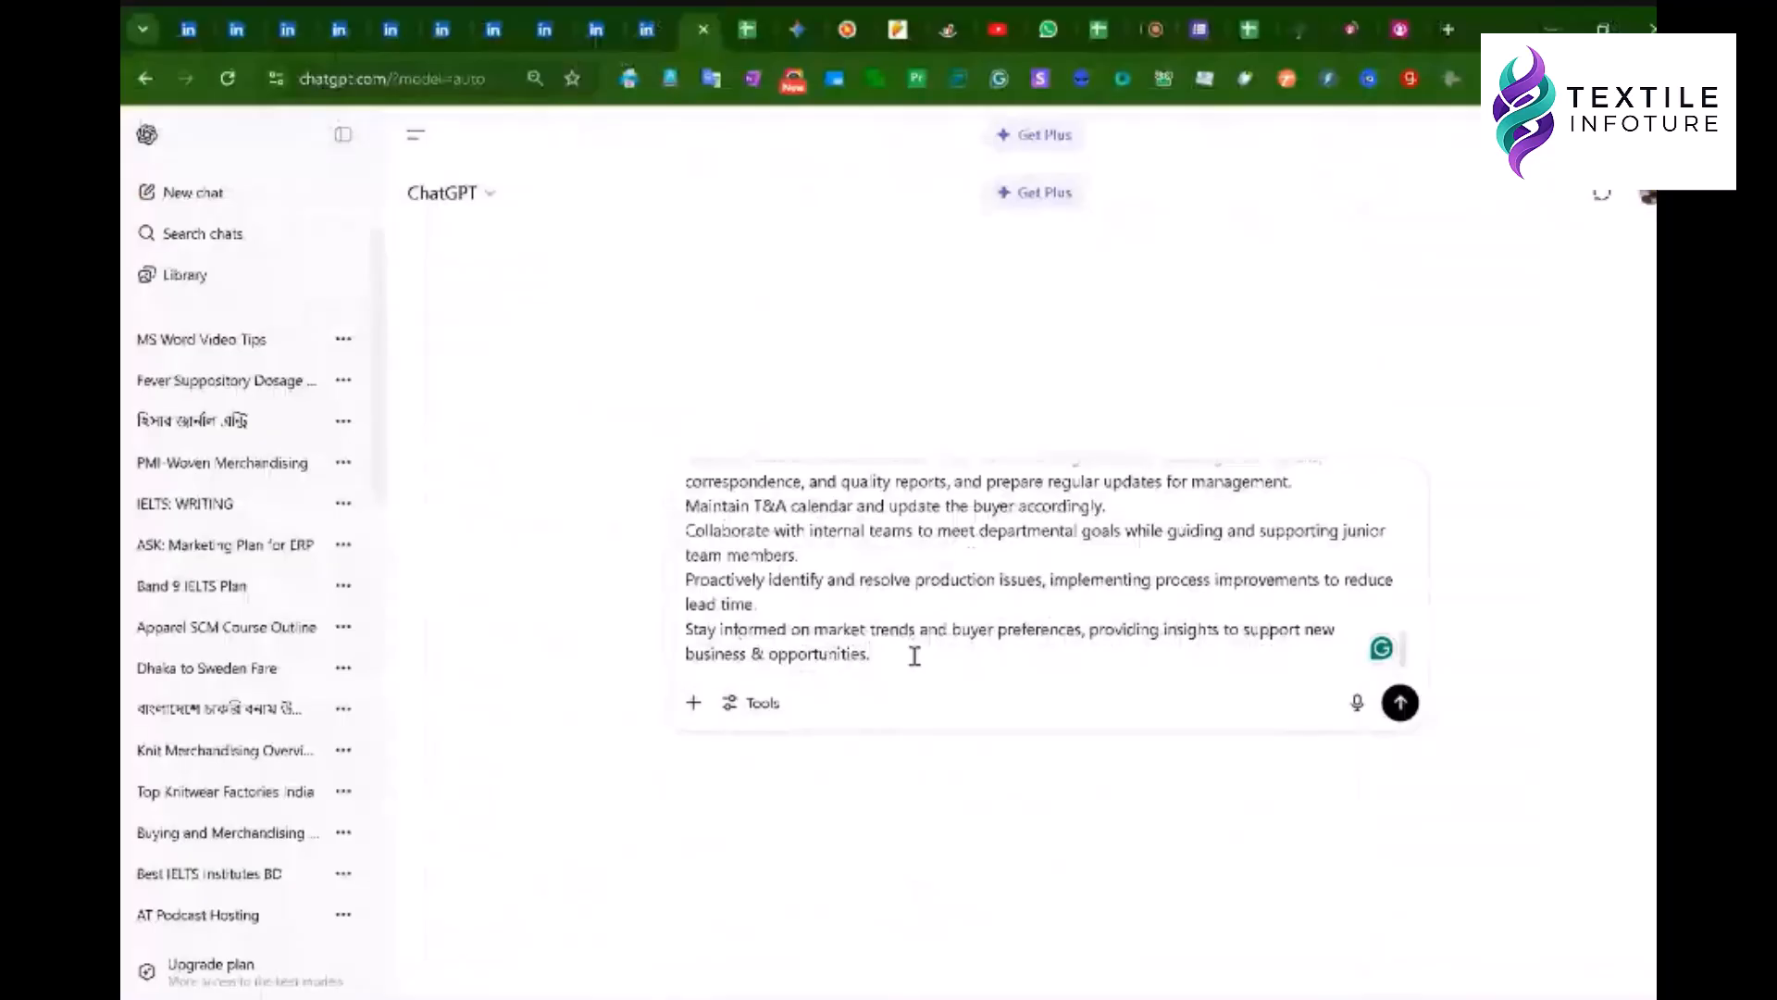
- Quote the job circular and ask ChatGPT for a matching merchandiser Profile and Experience section
scroll(914, 656, "up", 10)
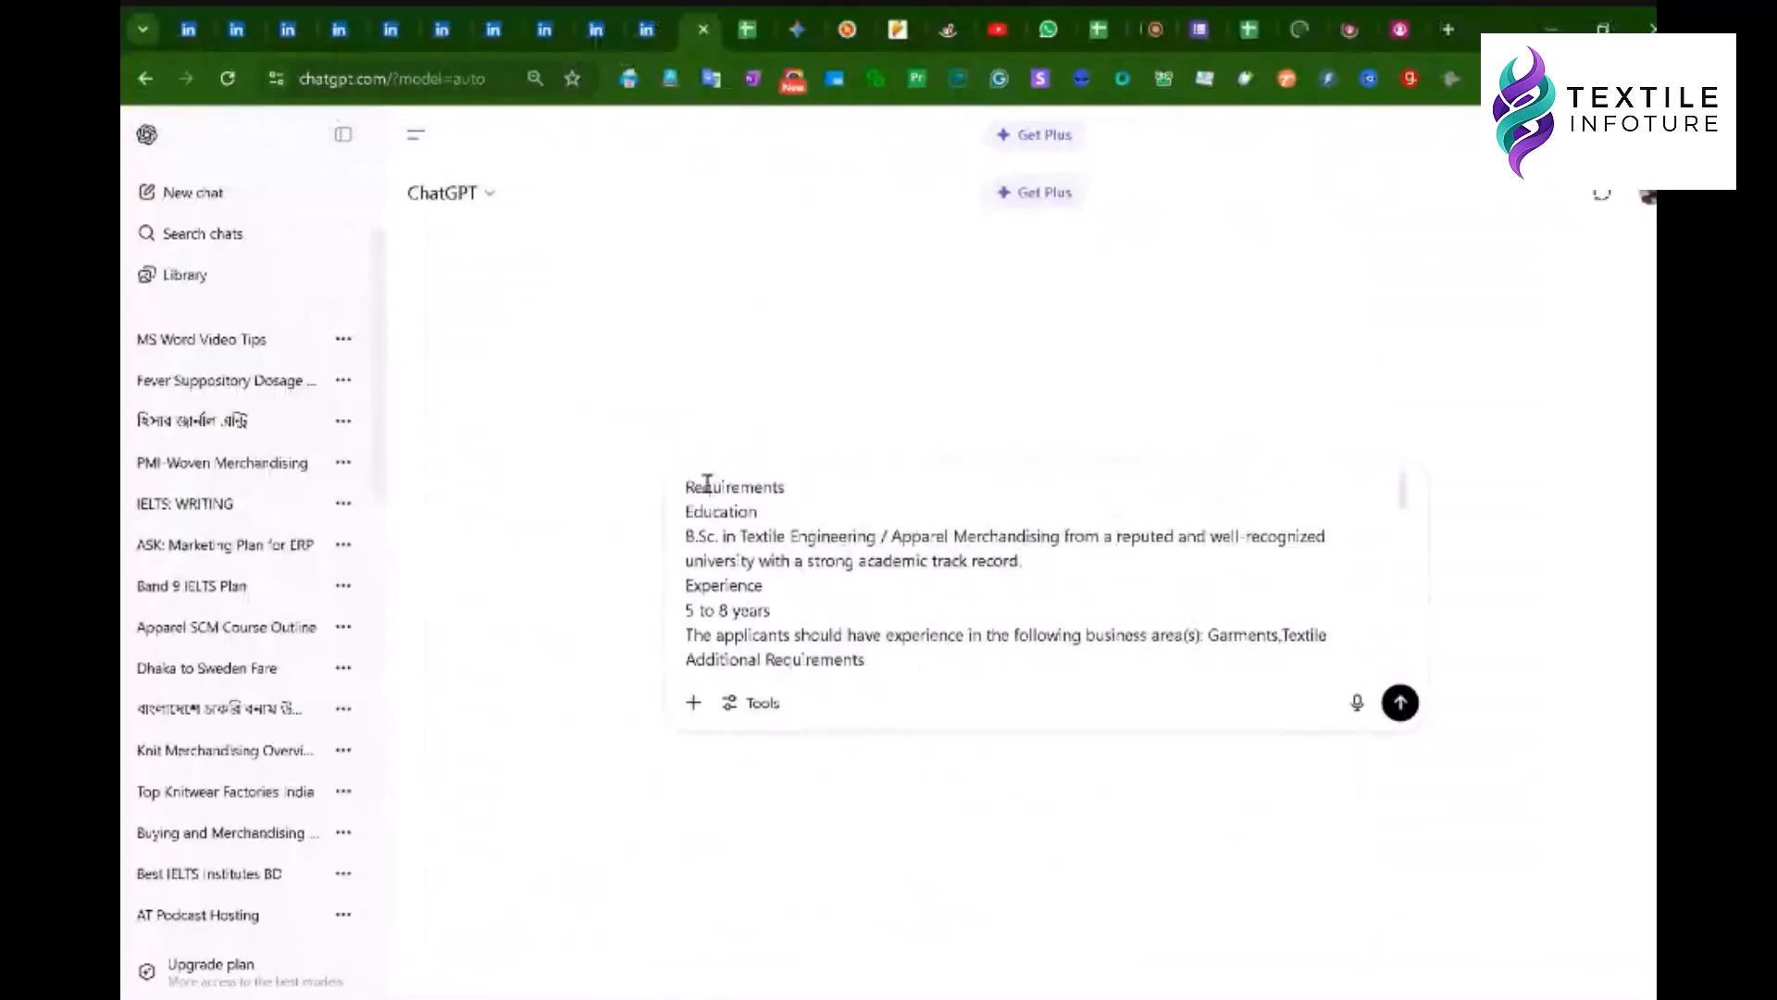
type("\"")
scroll(861, 533, "down", 10)
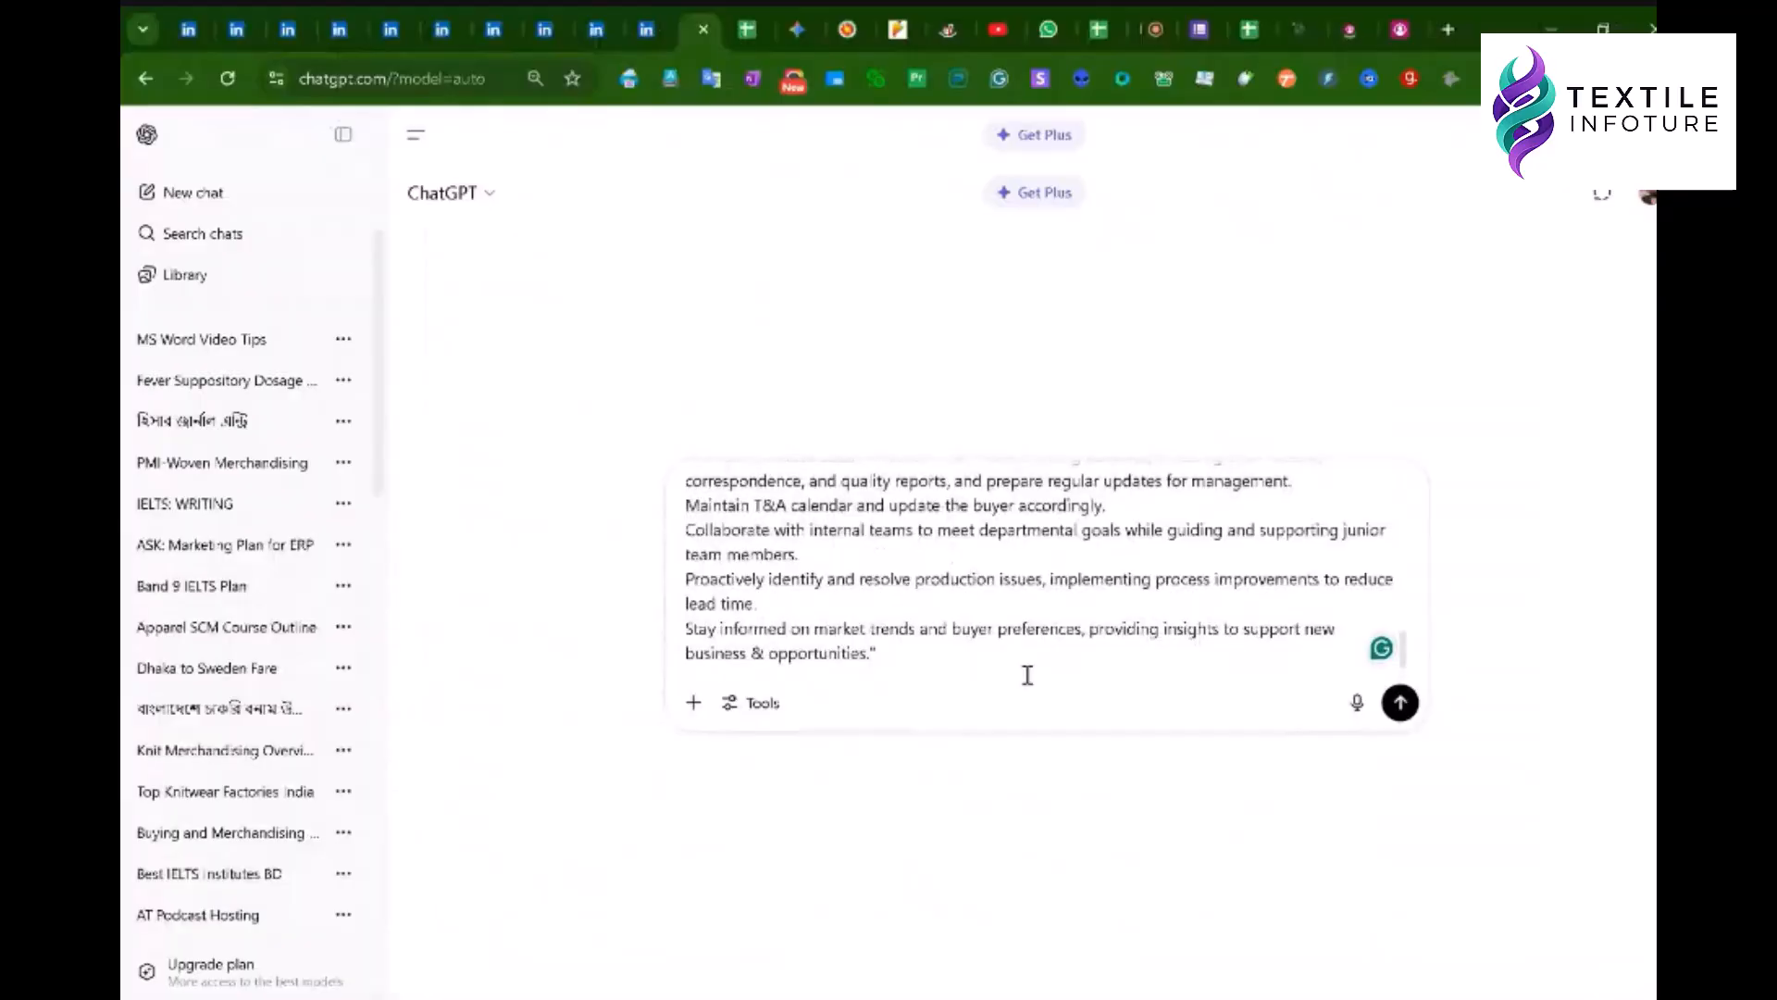
left_click(899, 655)
key("shift+Return")
type("this is a job")
type("circular for a merchandiser. please help me write a resume following this requirement Profile/Objectives for Resume to add in Experience sections")
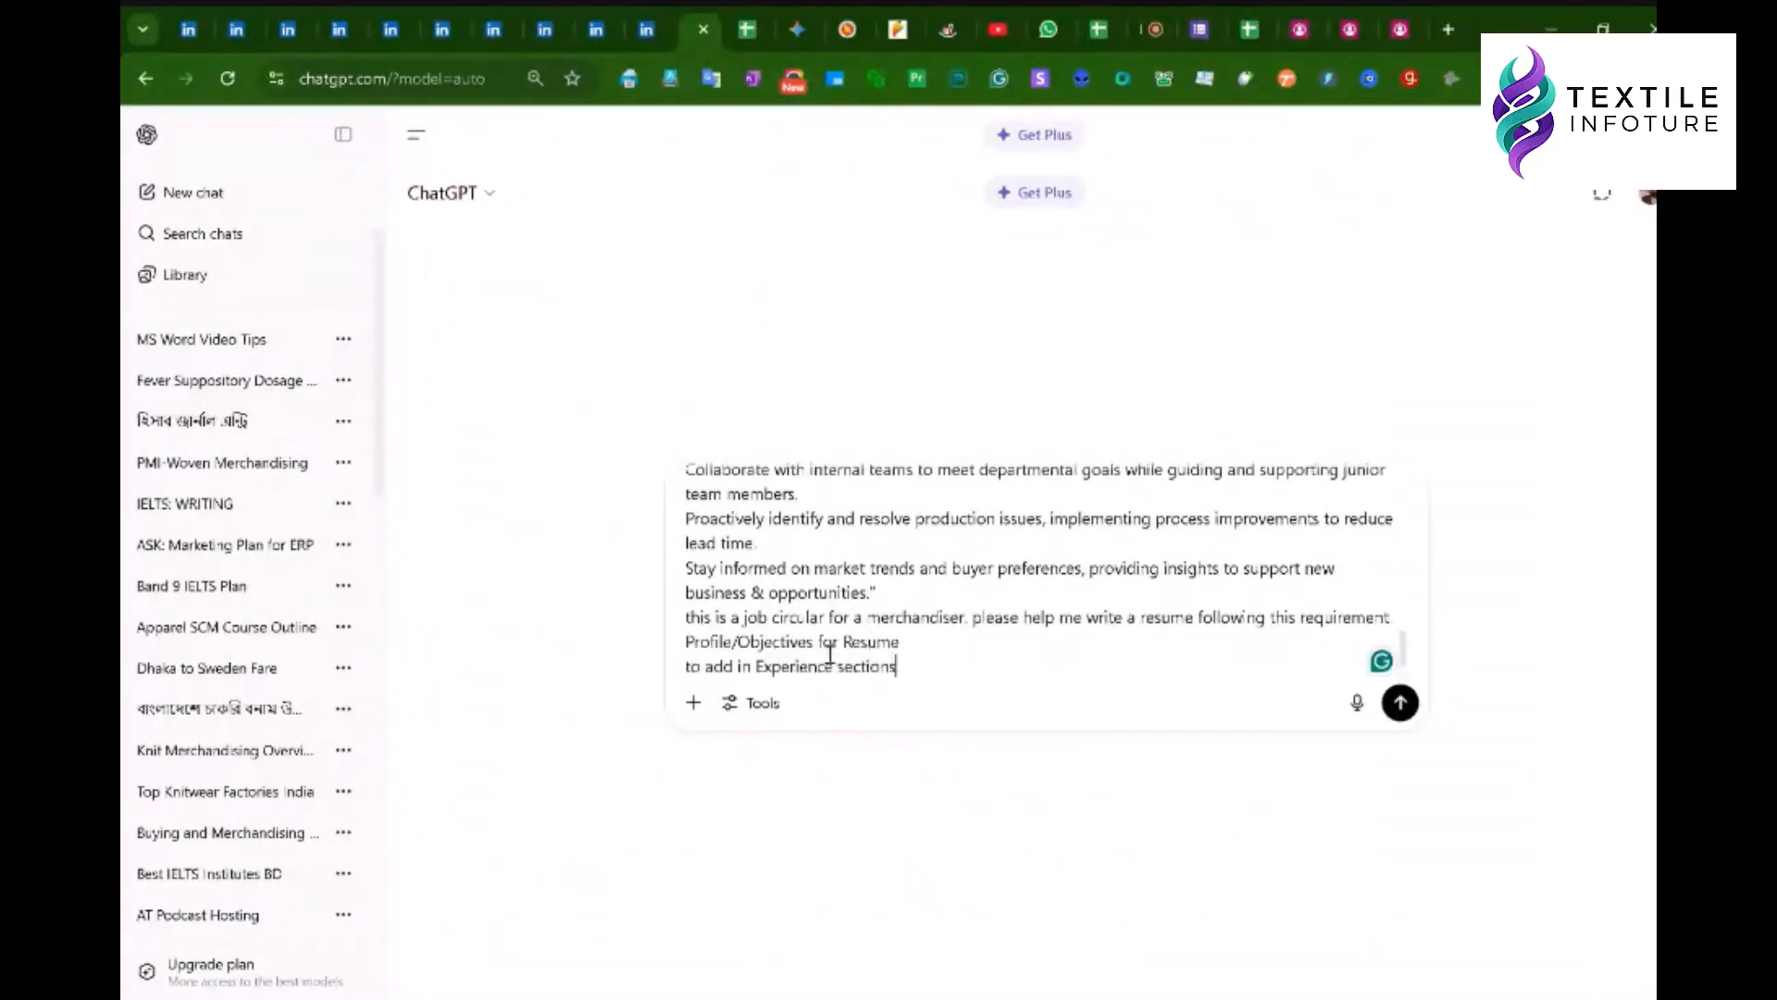
left_click(1400, 706)
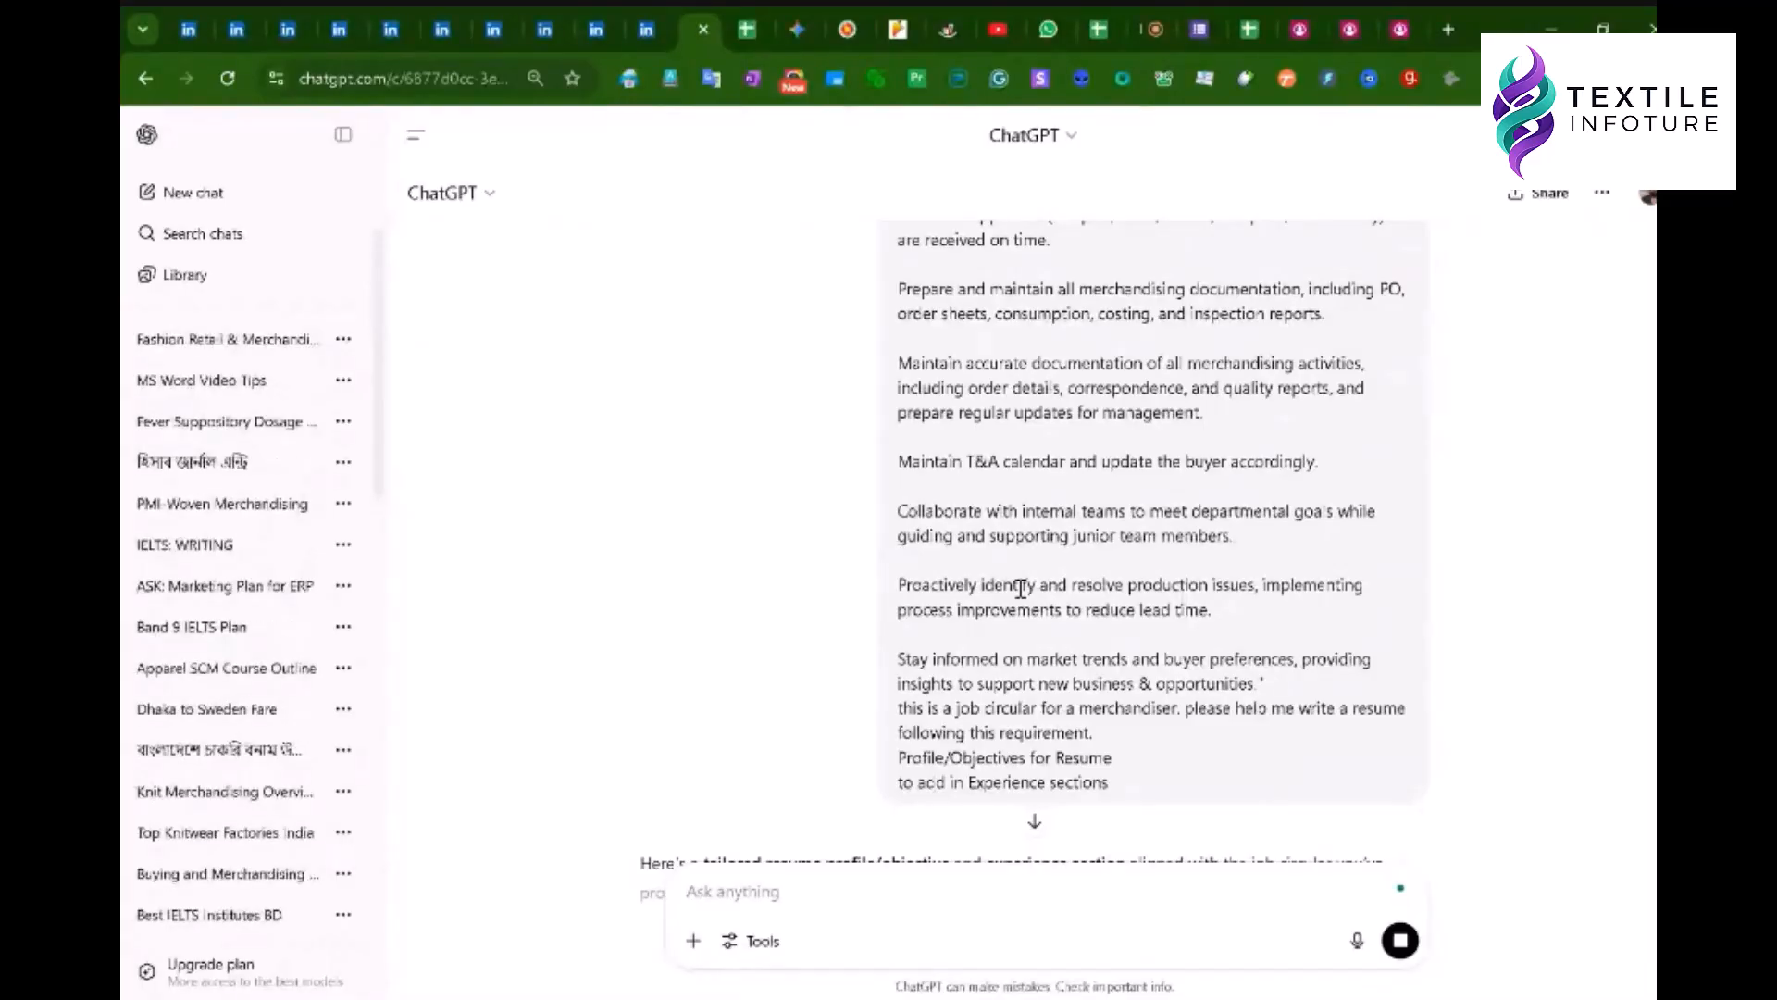
- Scroll through ChatGPT's reply and highlight the whole Resume Profile paragraph
scroll(1203, 495, "down", 4)
scroll(1163, 493, "down", 1)
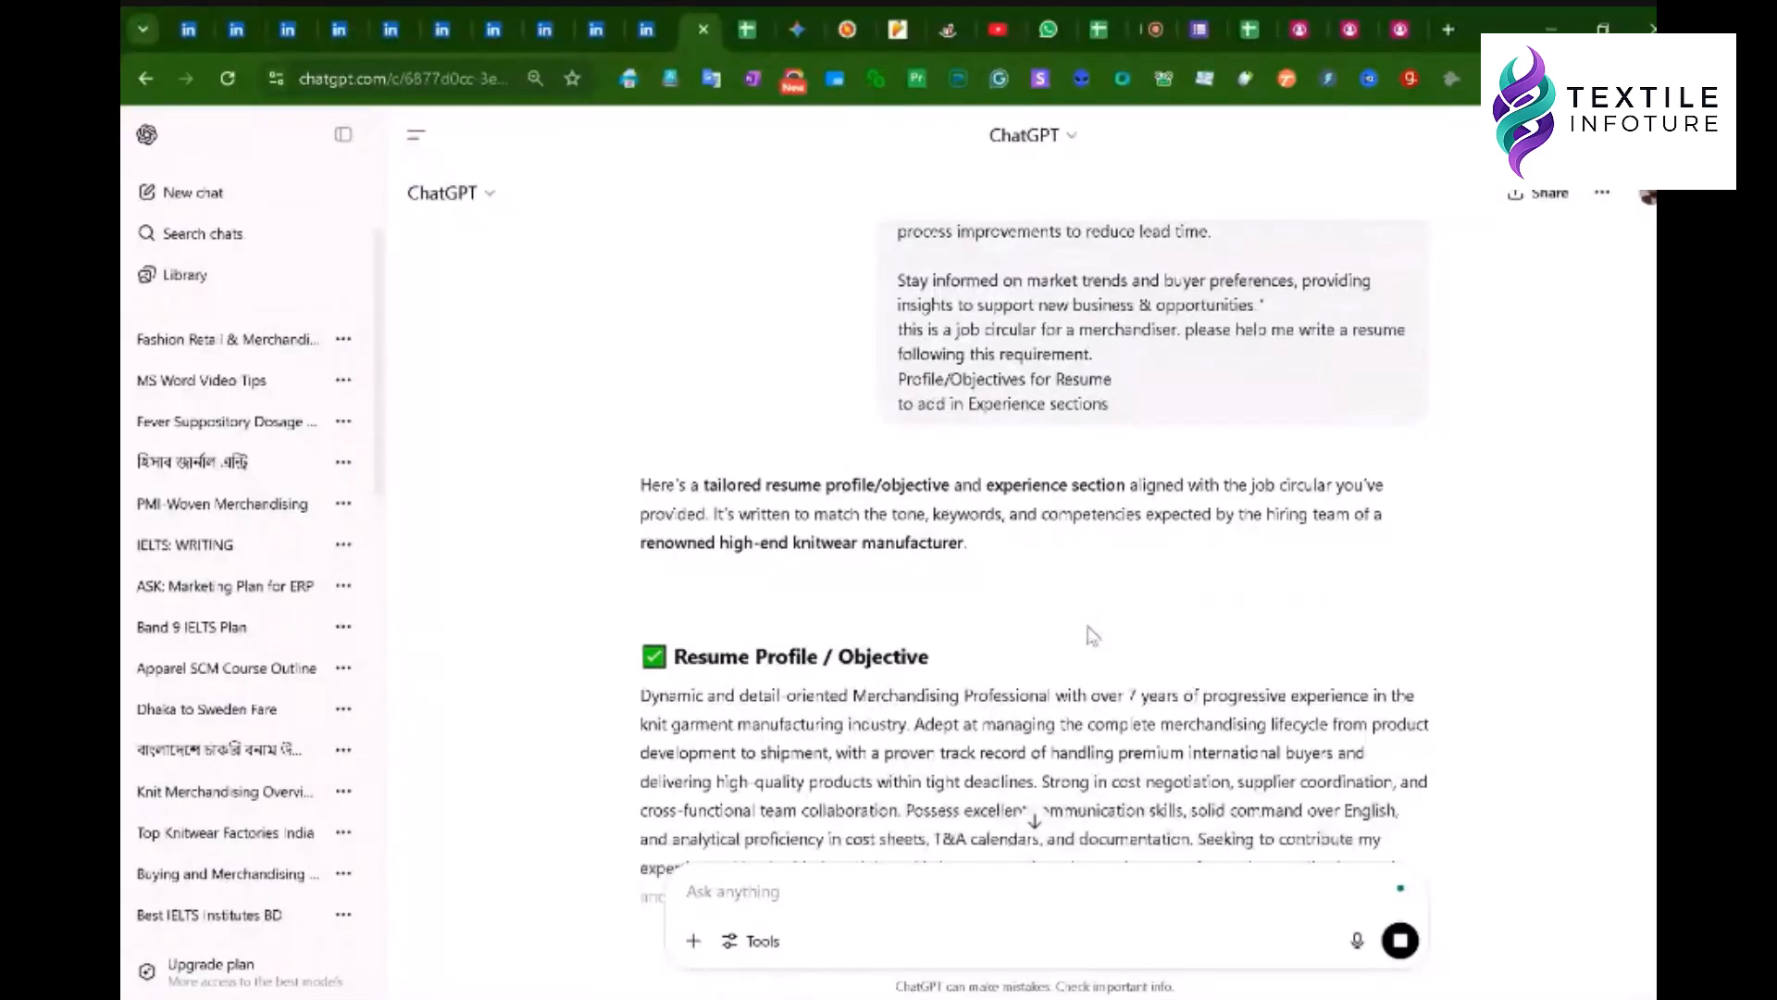
scroll(1093, 635, "down", 3)
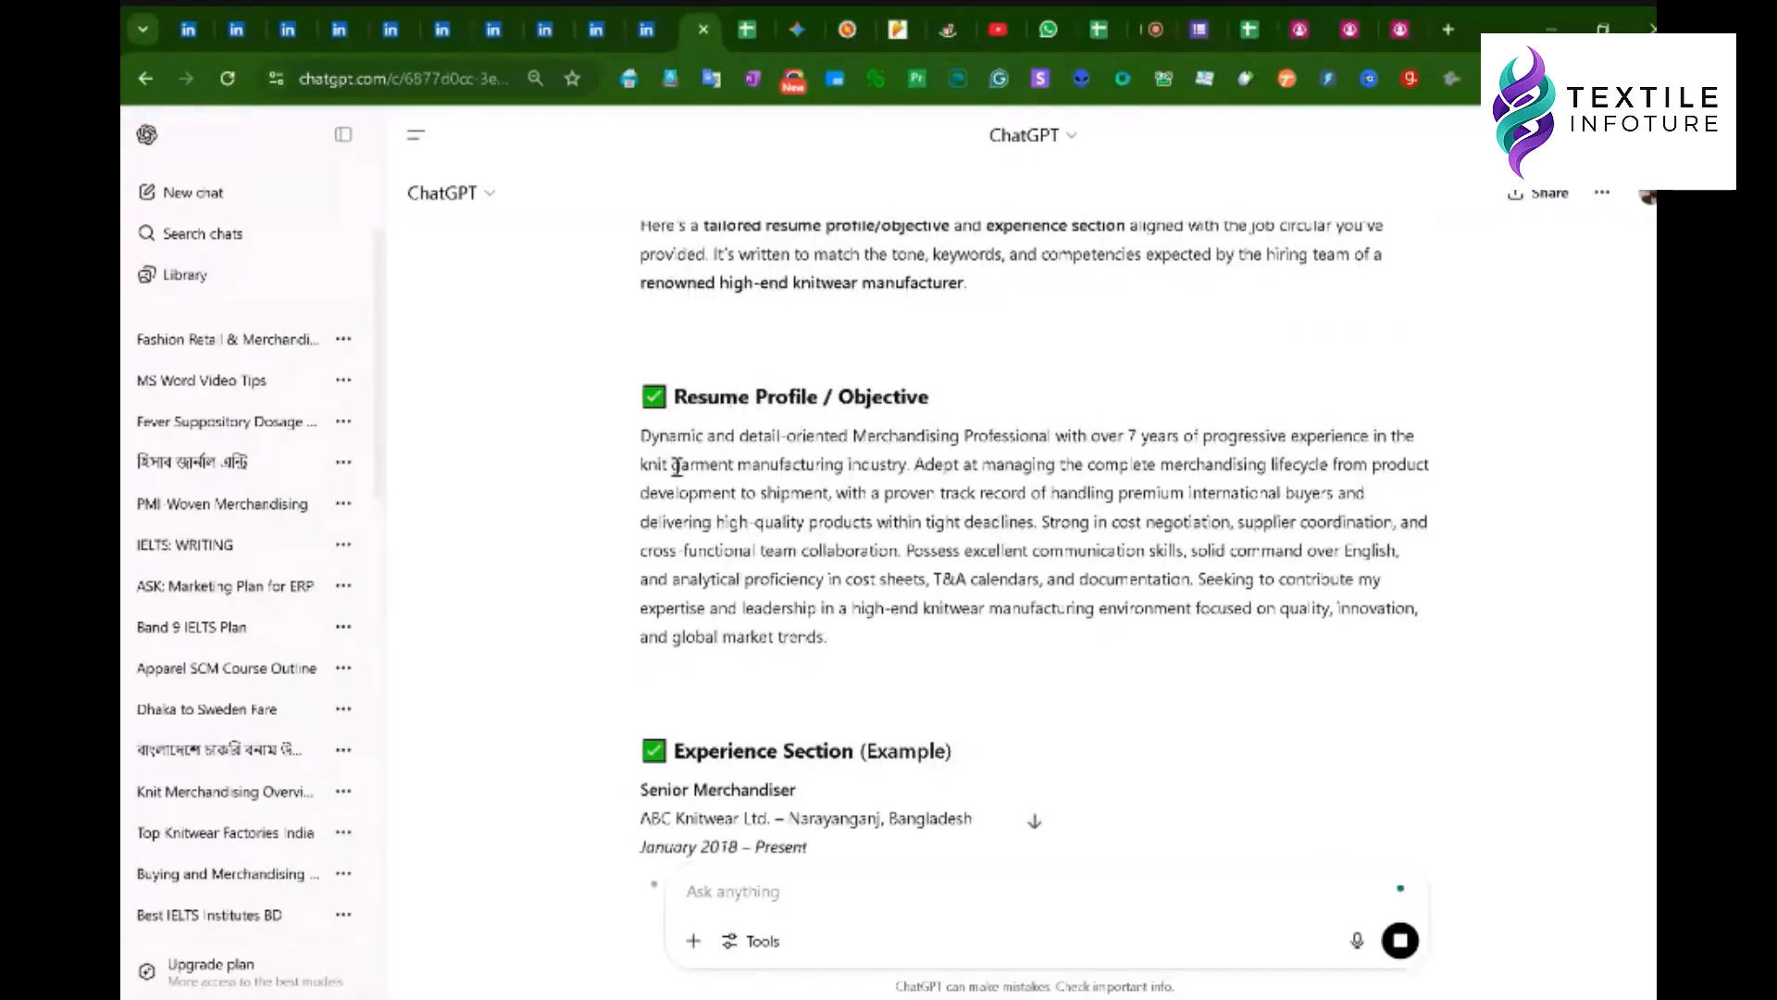
left_click_drag(639, 436, 829, 639)
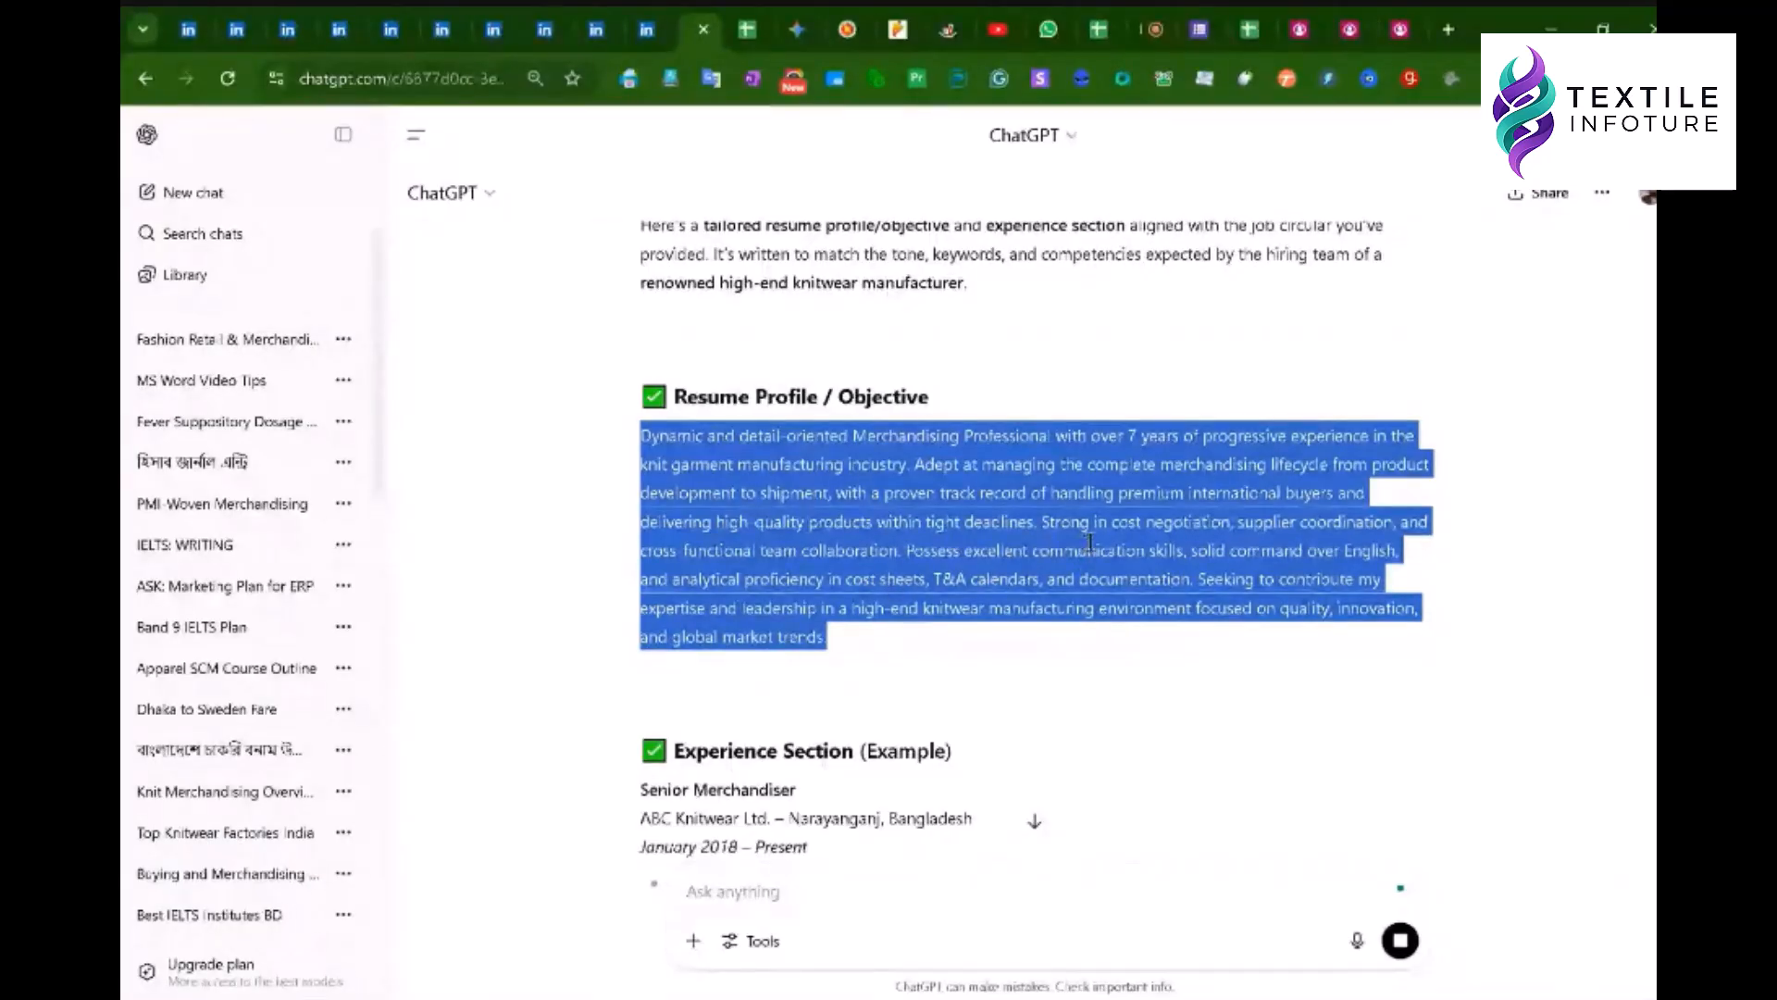
left_click(1130, 550)
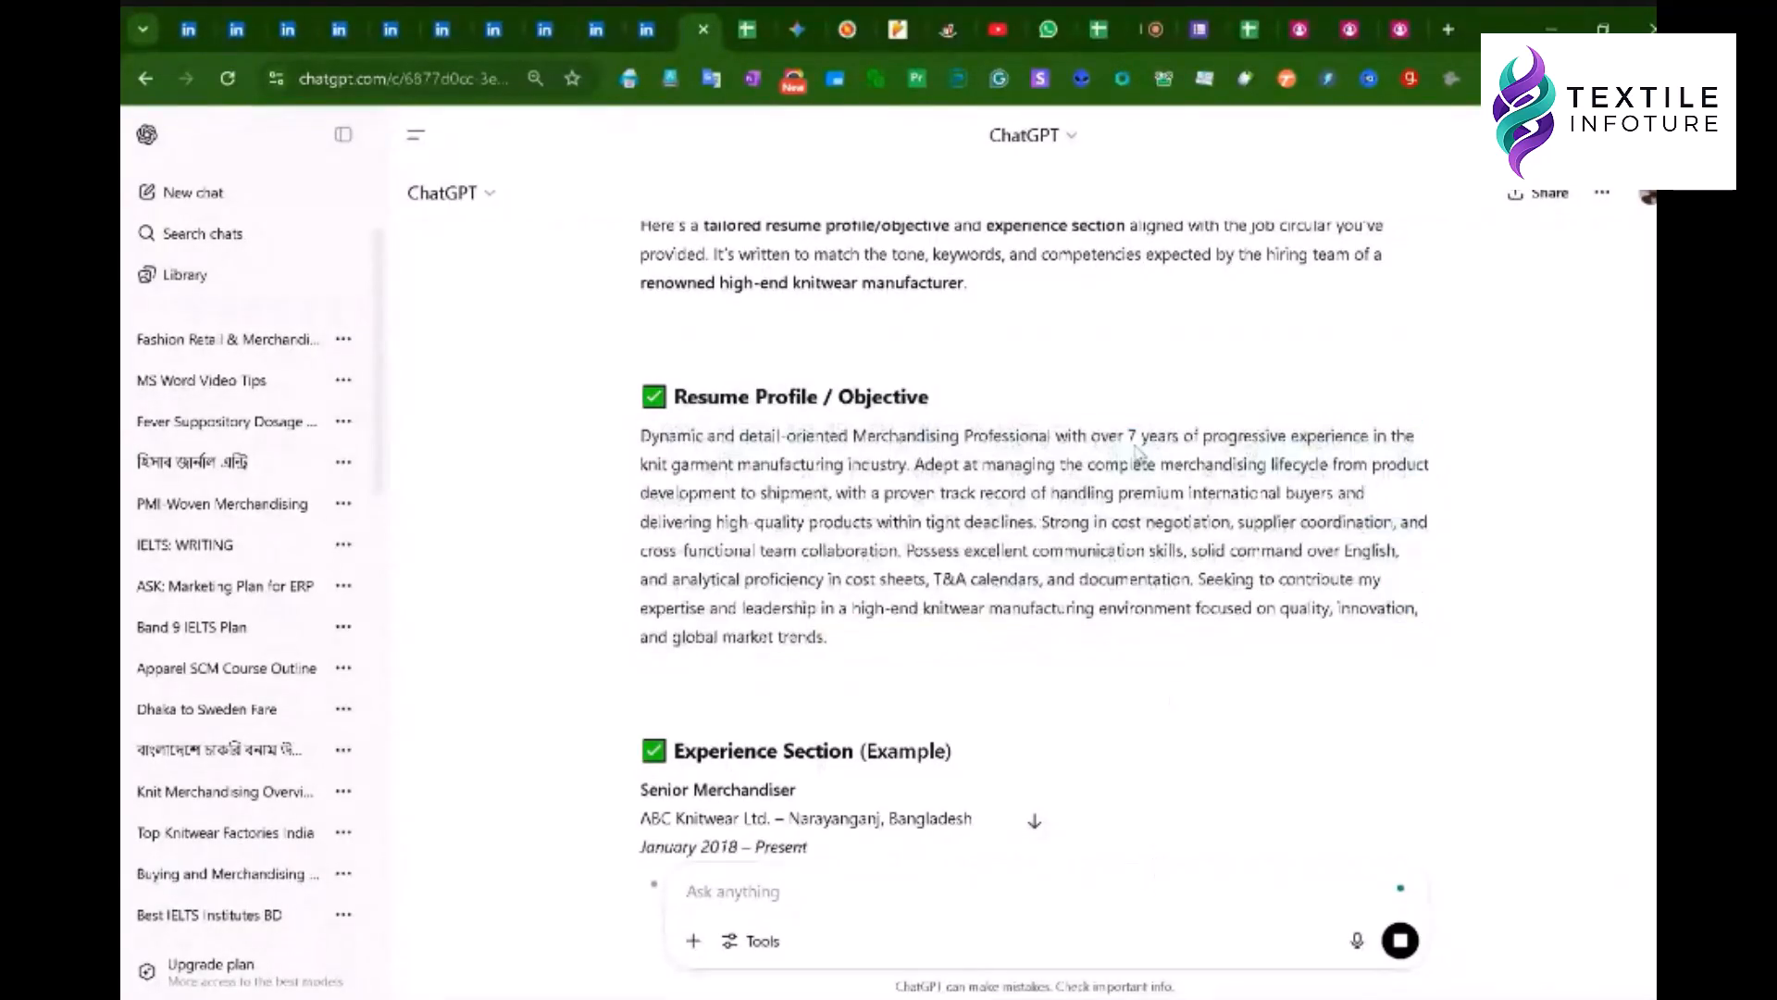
- Review key profile phrases: 7 years, T&A calendars and communication skills
left_click_drag(1127, 430, 1185, 436)
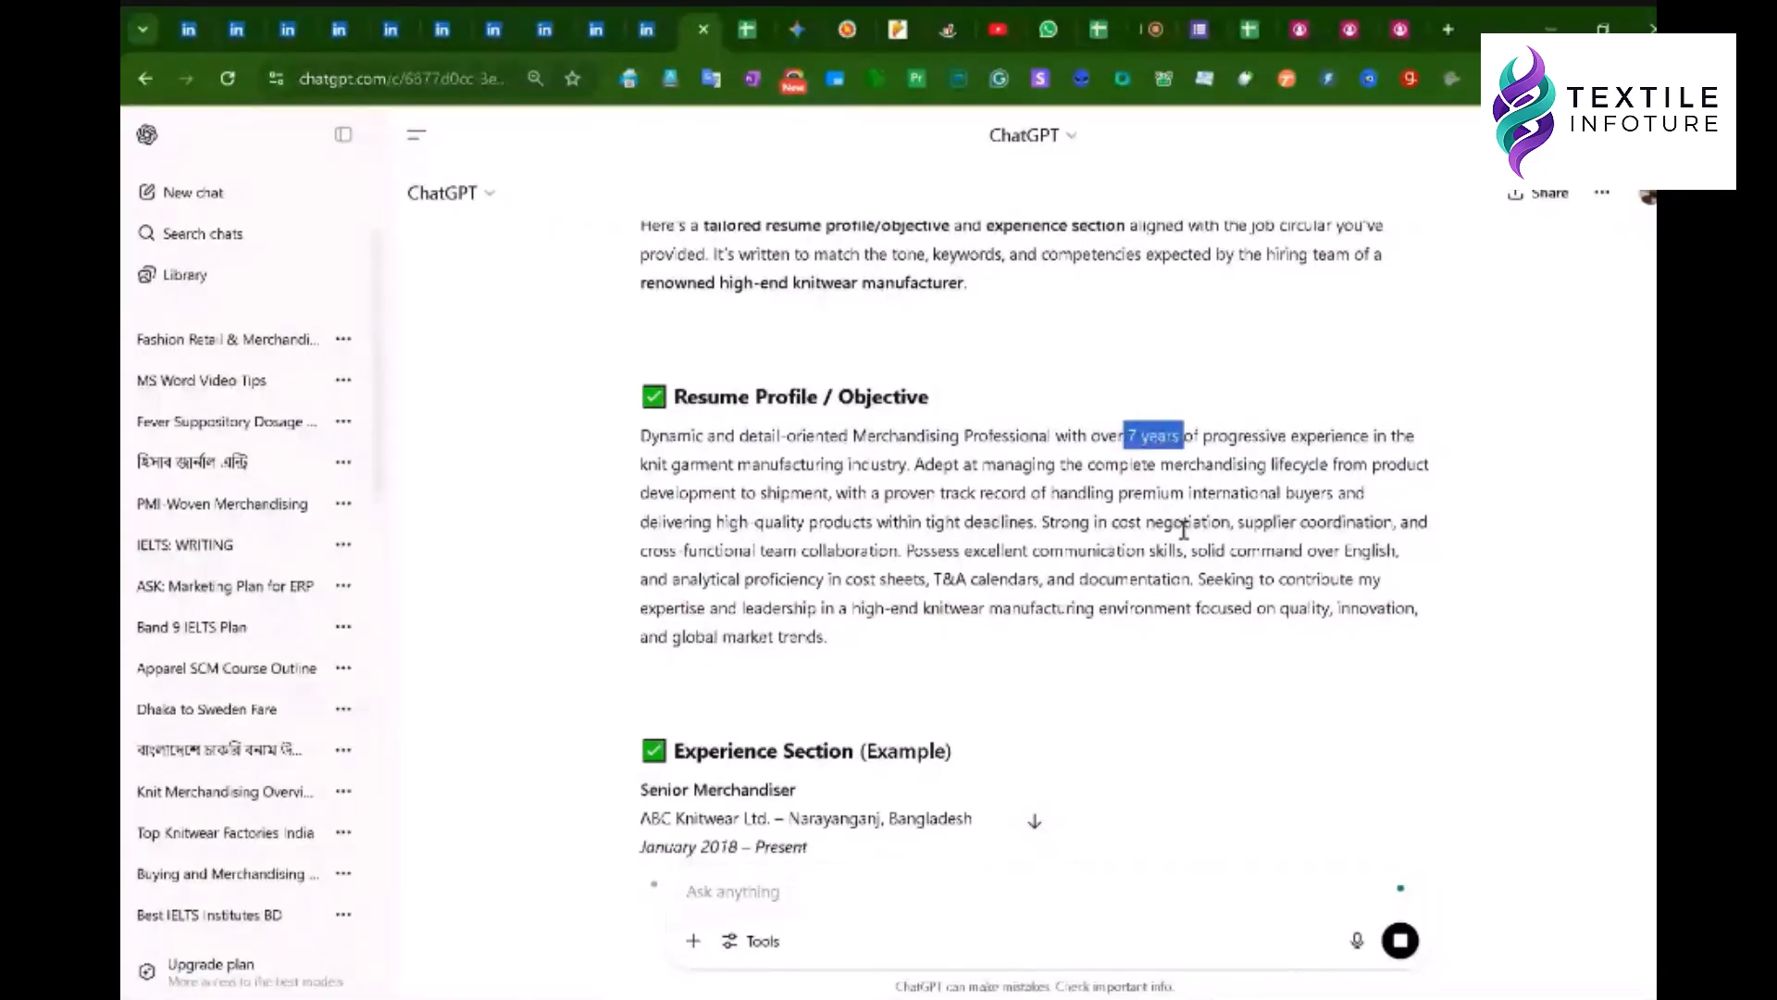
left_click(1183, 529)
scroll(1142, 523, "up", 1)
left_click_drag(1130, 552, 1184, 546)
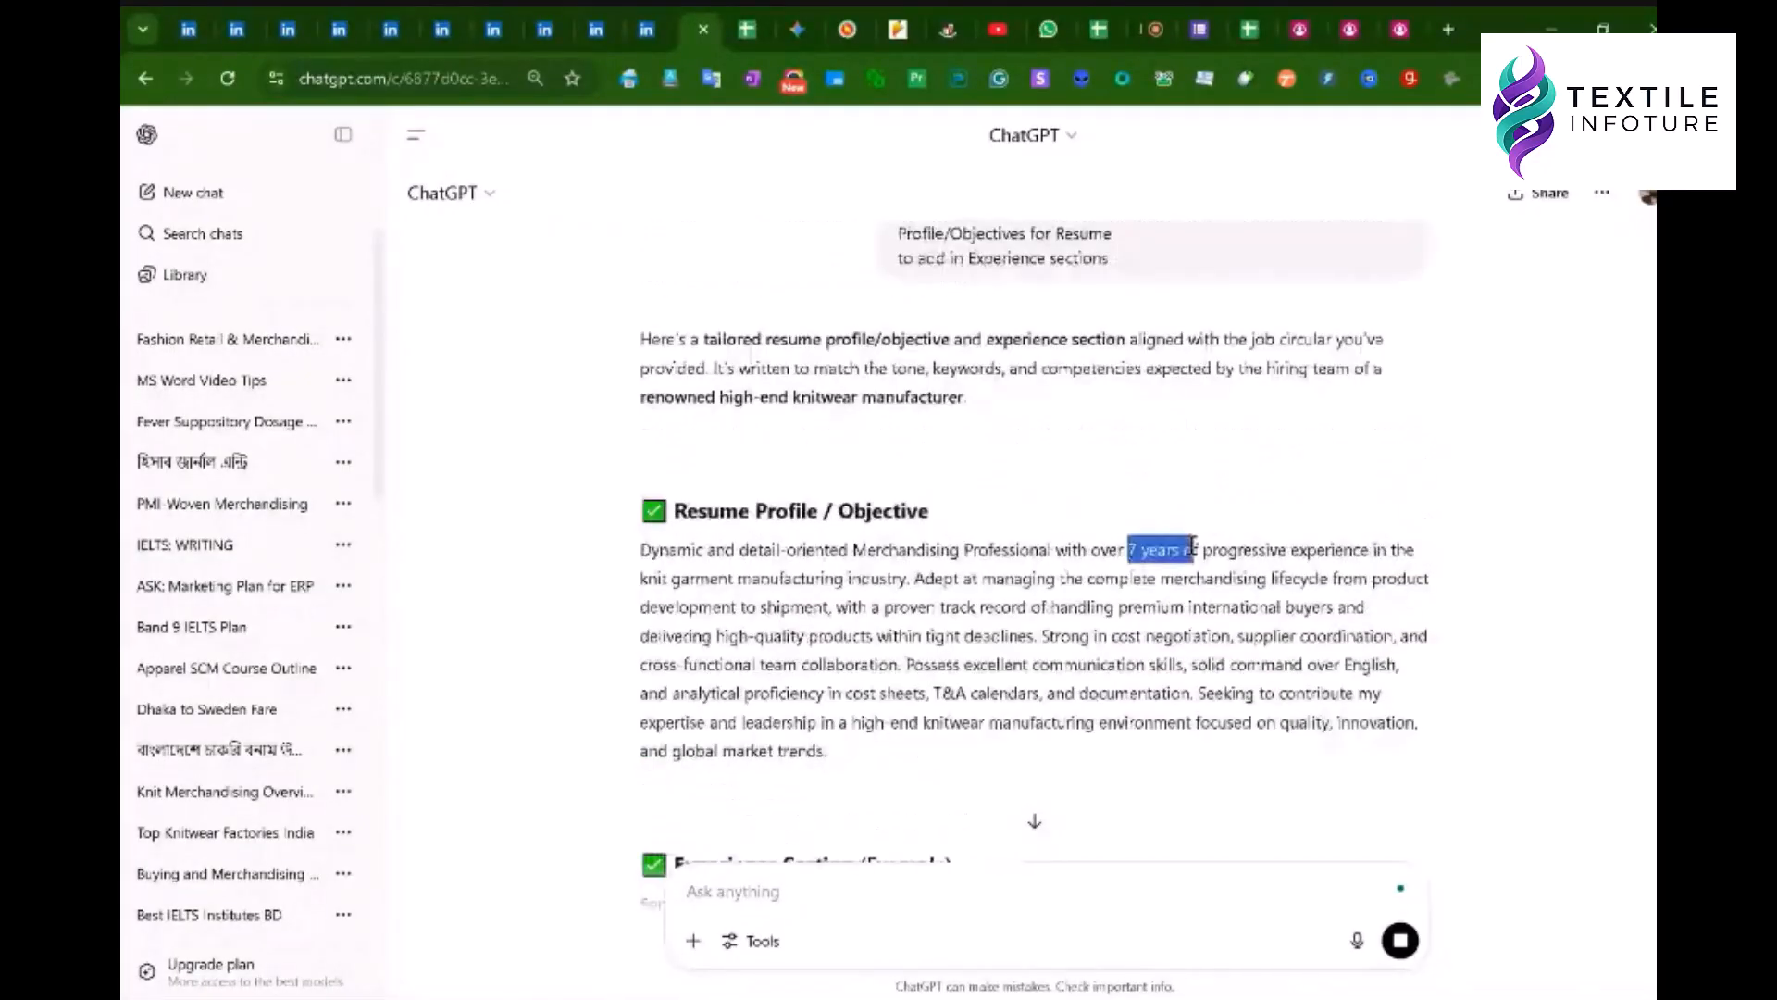
left_click(1155, 634)
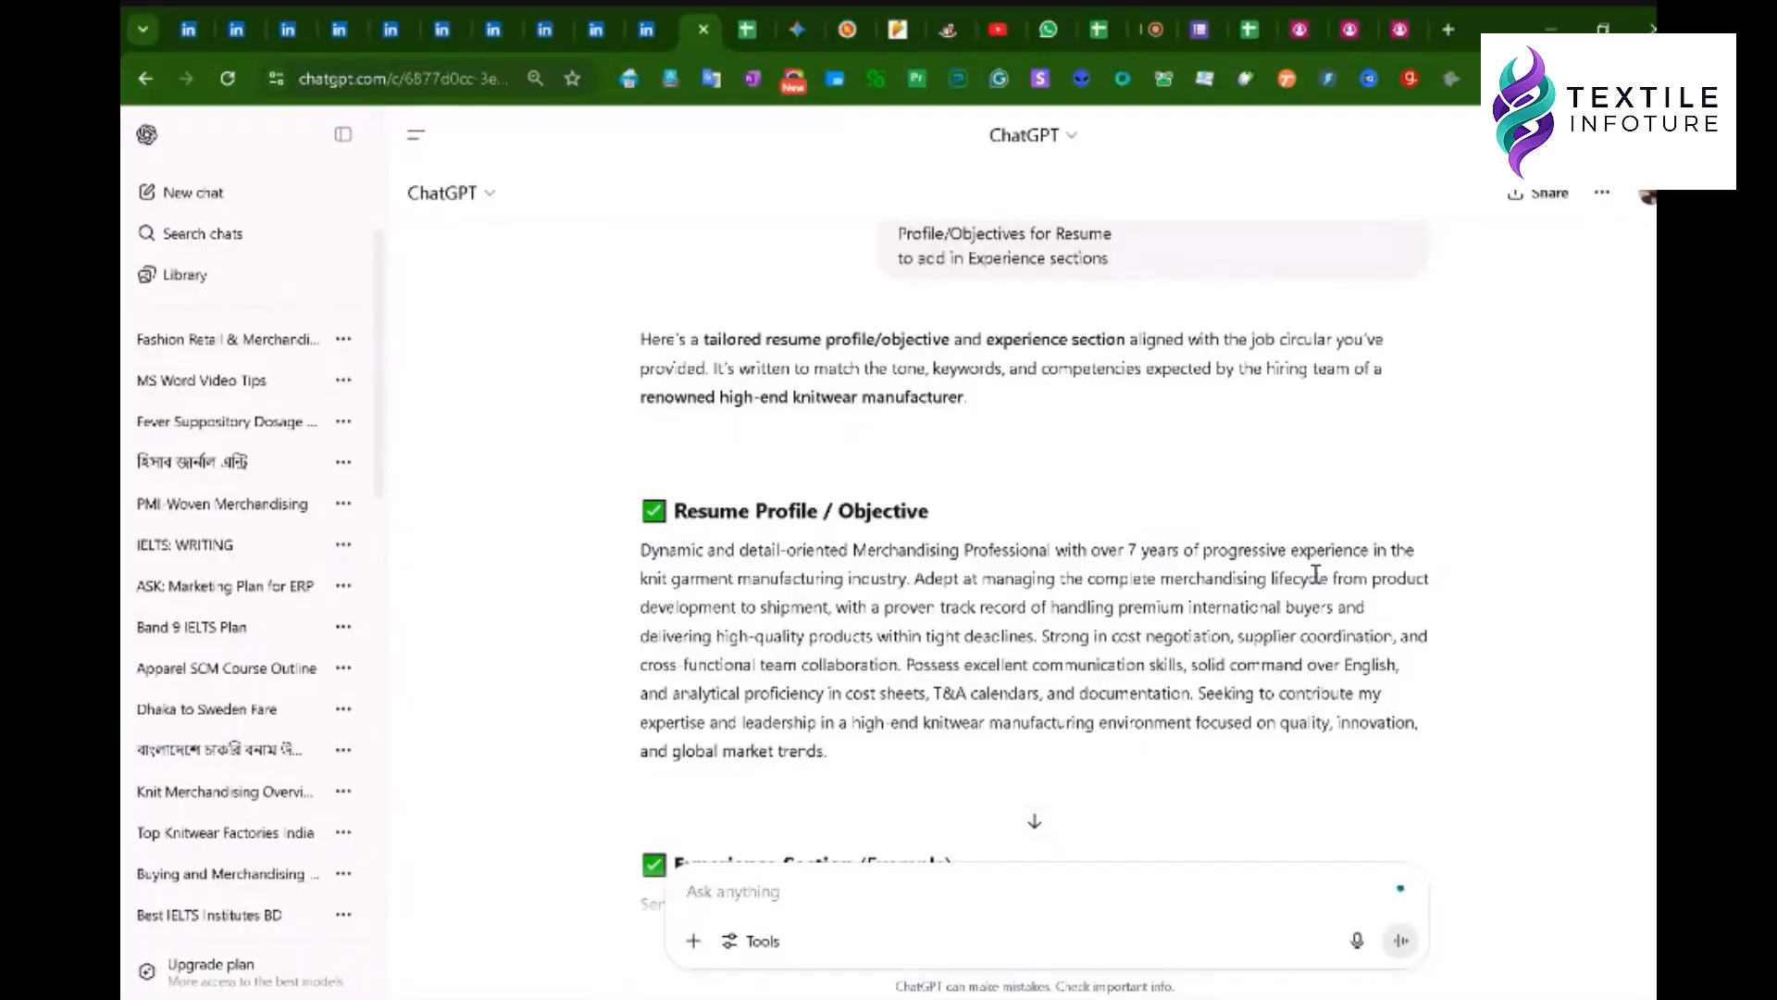
scroll(1047, 641, "down", 1)
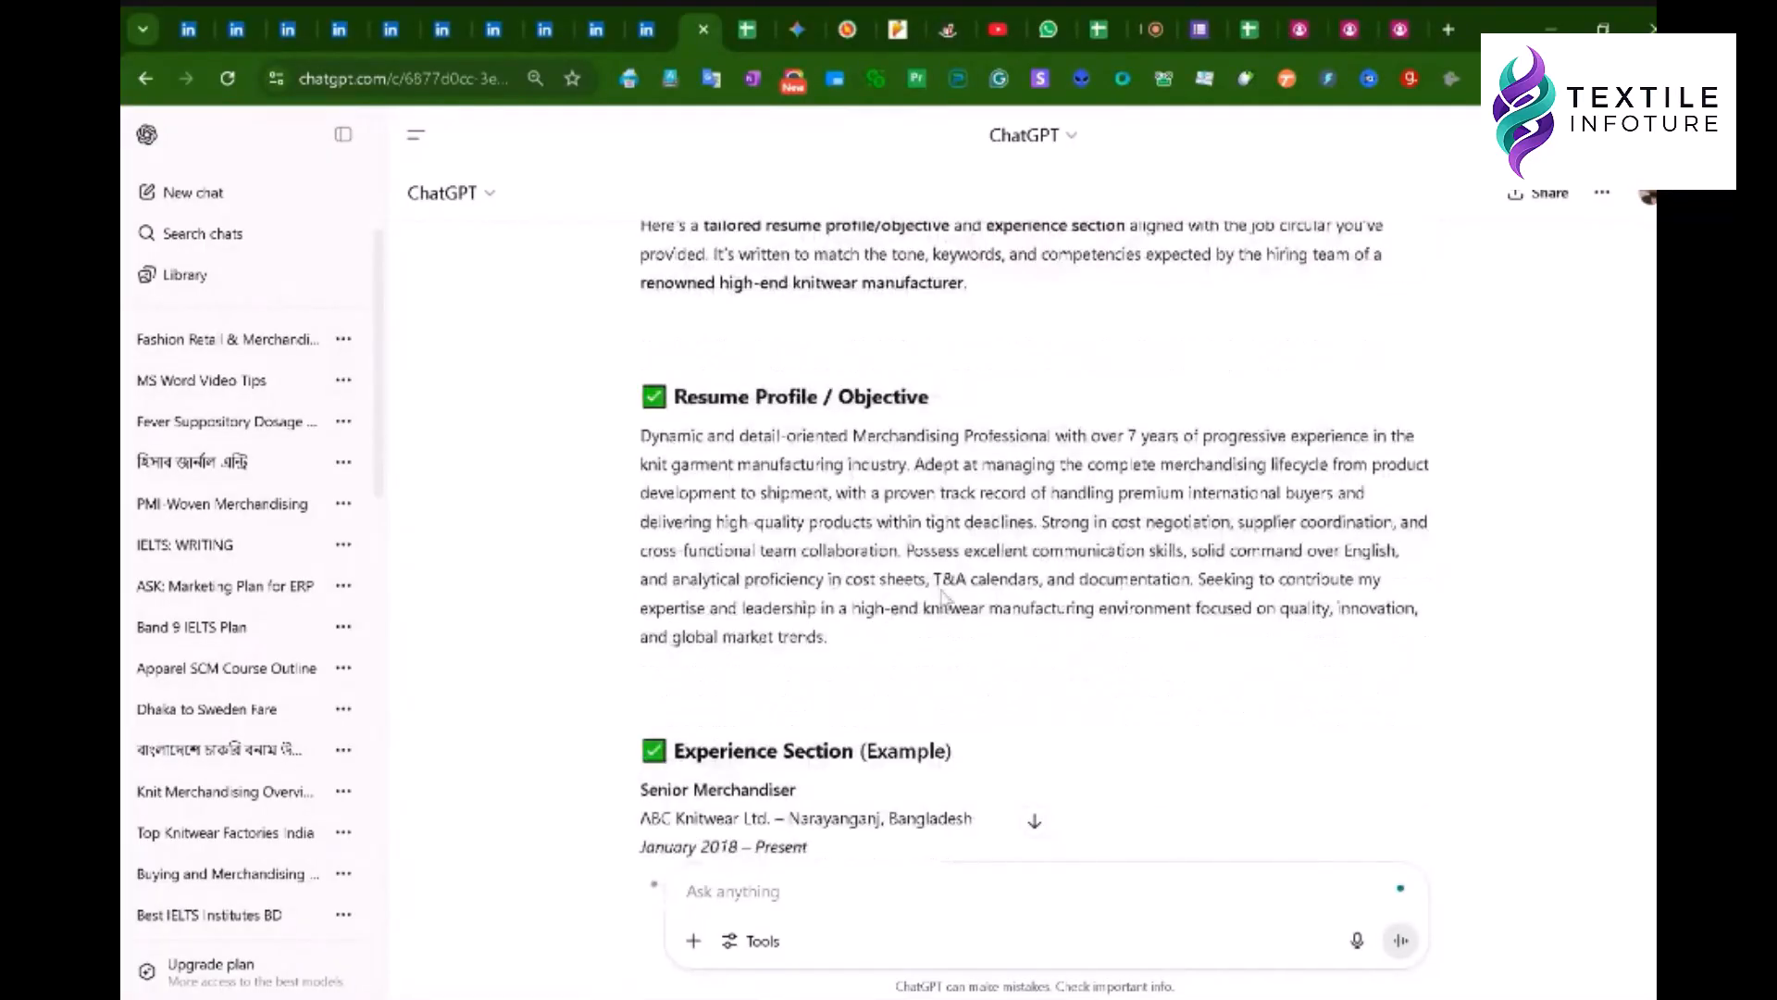
left_click_drag(934, 579, 1018, 581)
left_click(1065, 630)
left_click_drag(1034, 552, 1206, 554)
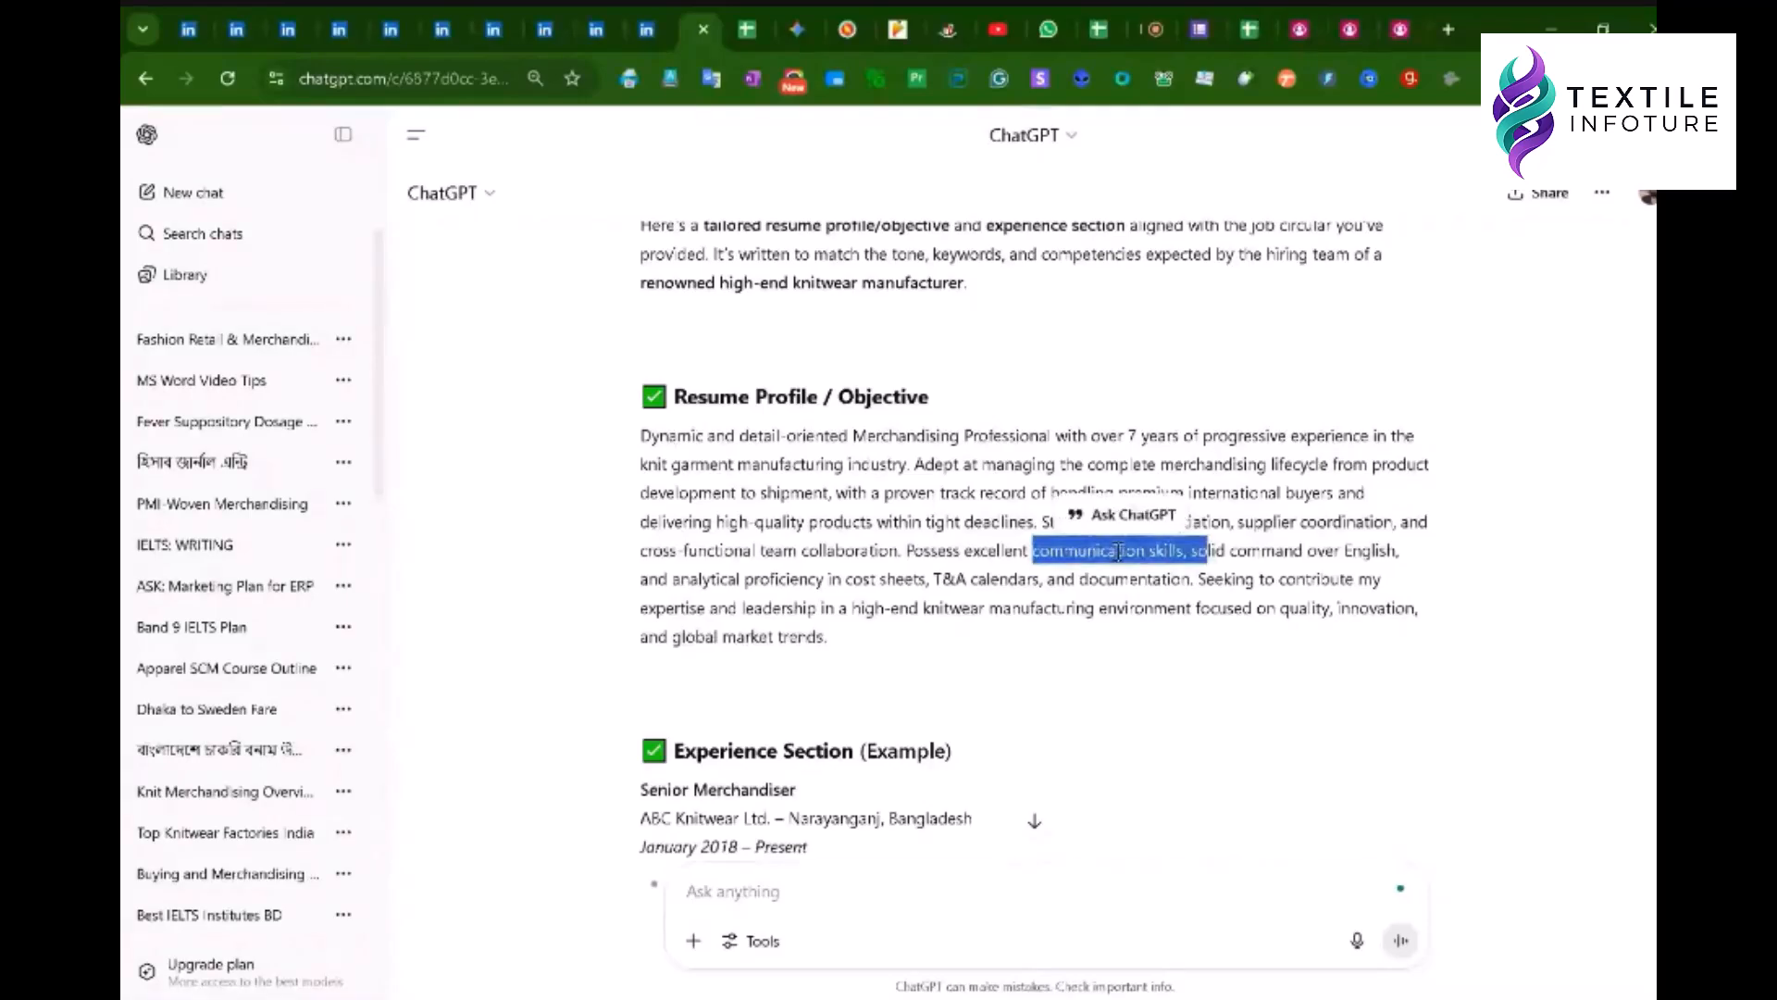
left_click(1032, 544)
scroll(1032, 544, "down", 10)
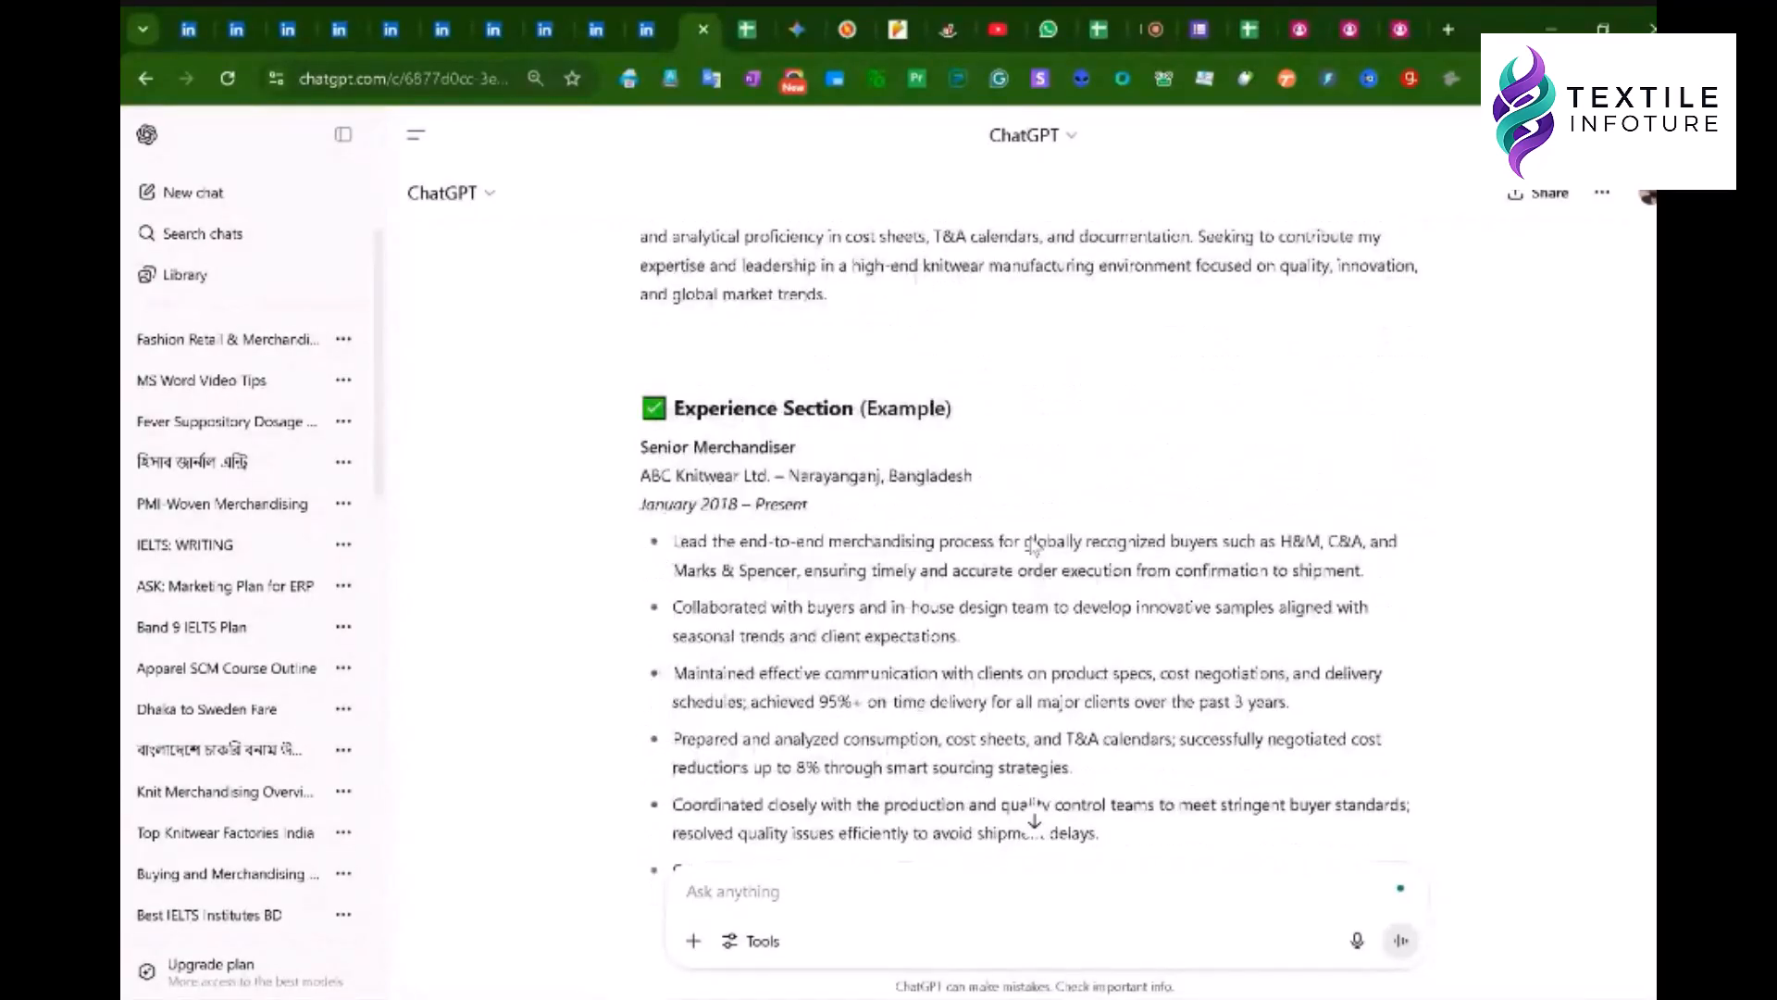
scroll(1090, 533, "up", 5)
scroll(1091, 532, "up", 15)
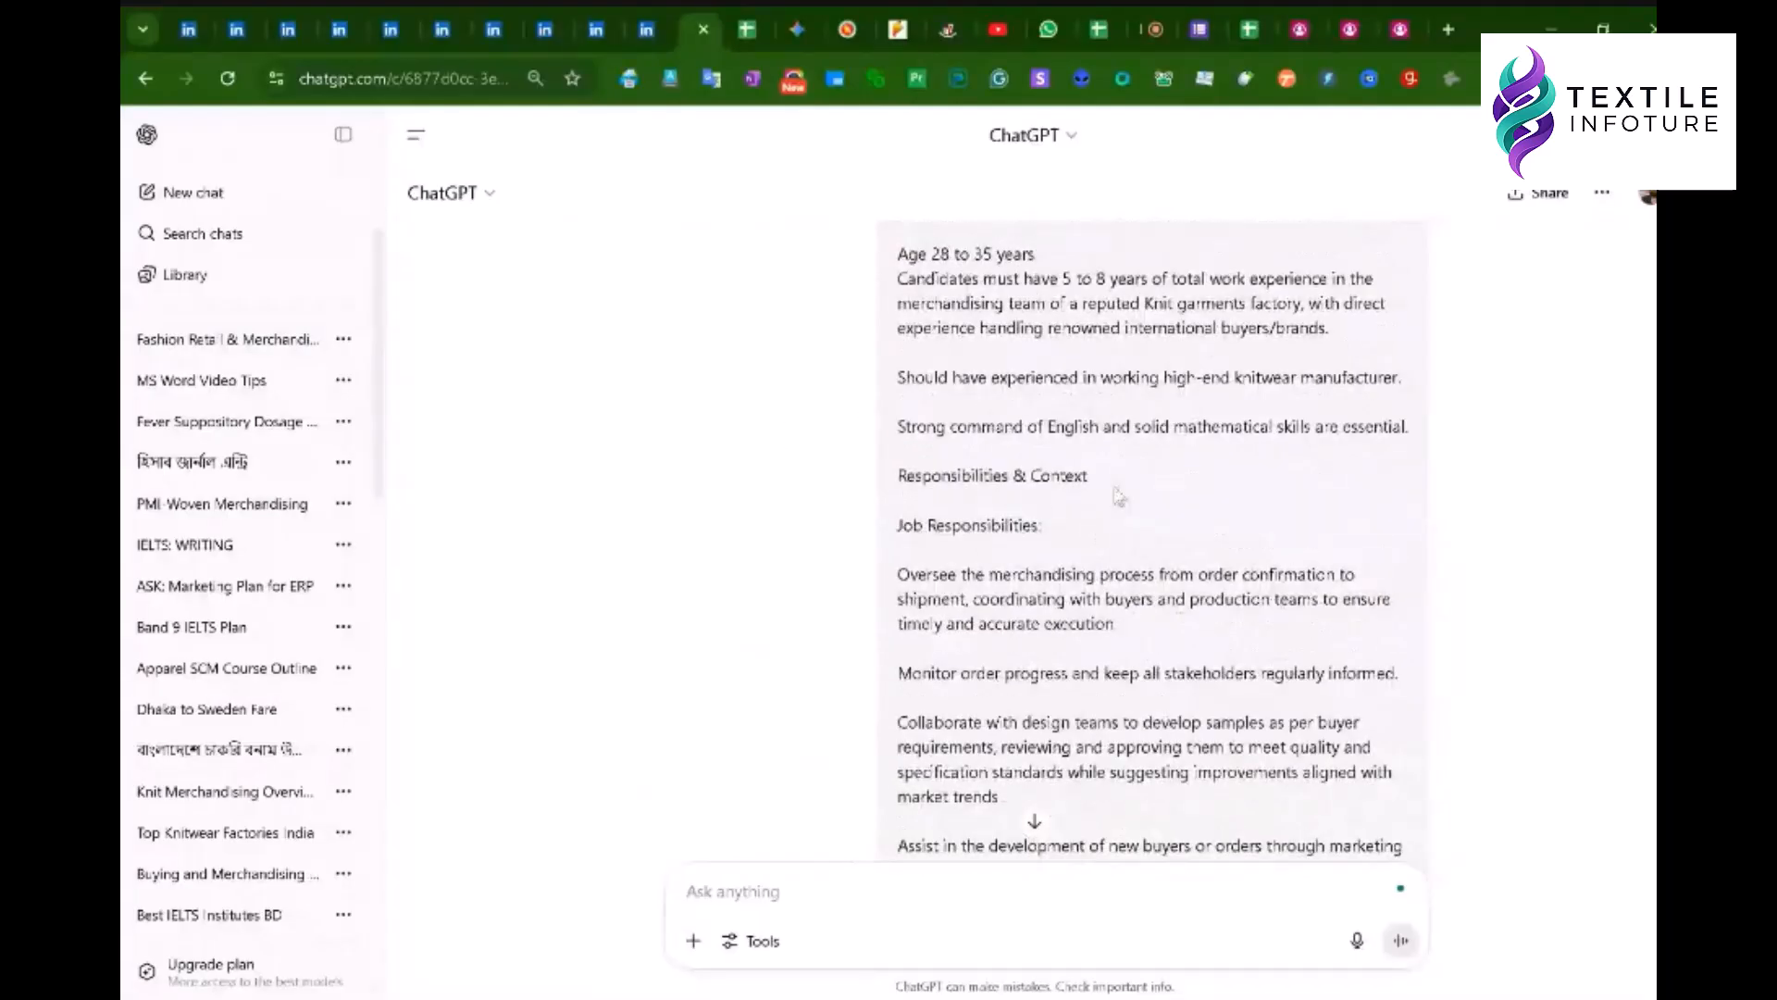
scroll(1083, 528, "up", 4)
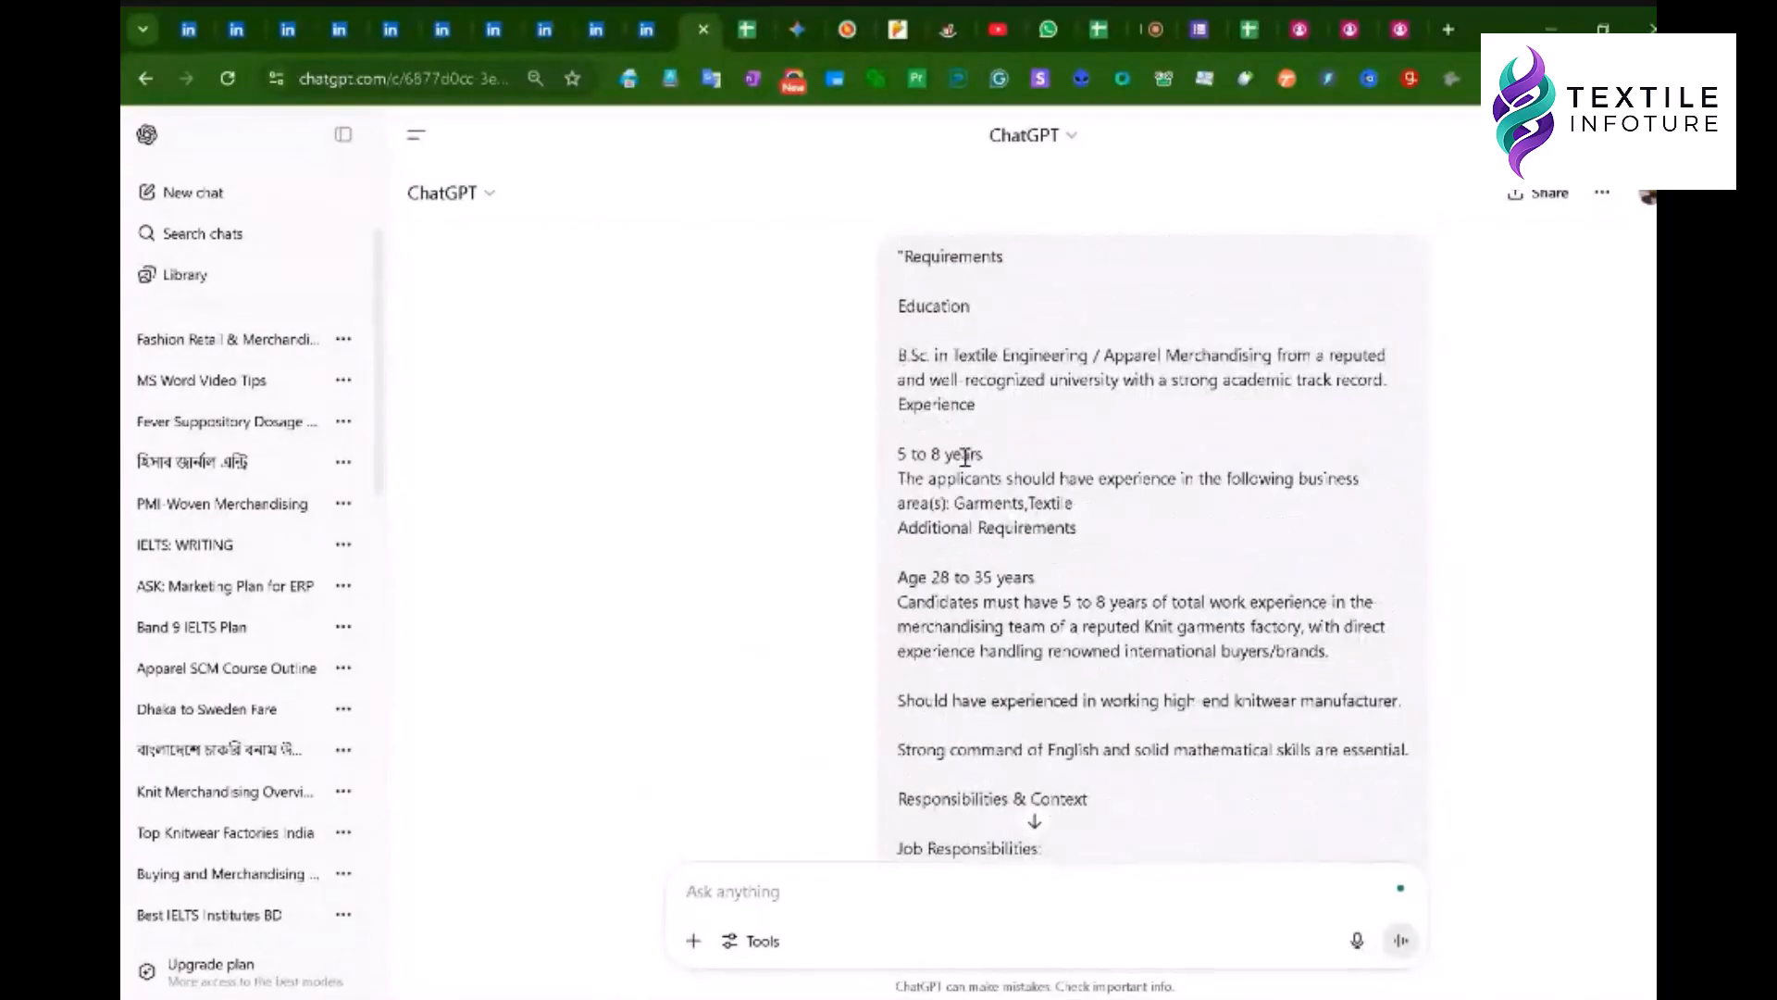
scroll(1071, 463, "down", 6)
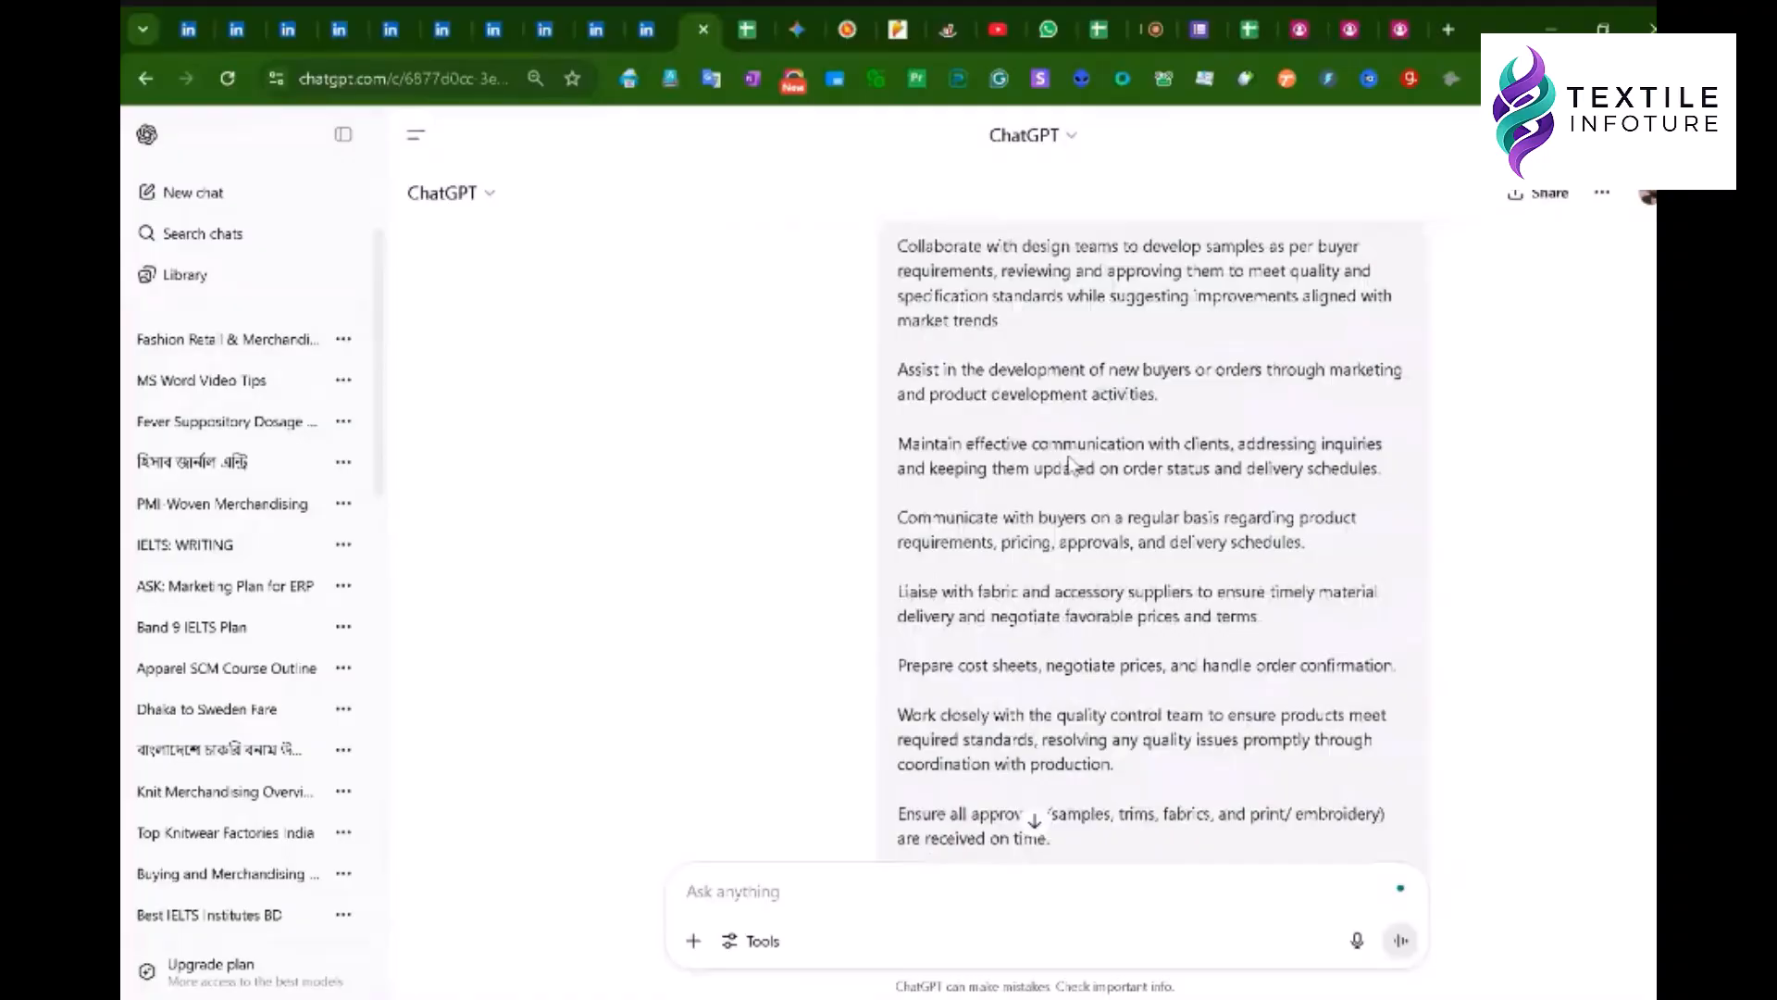
scroll(1071, 463, "down", 10)
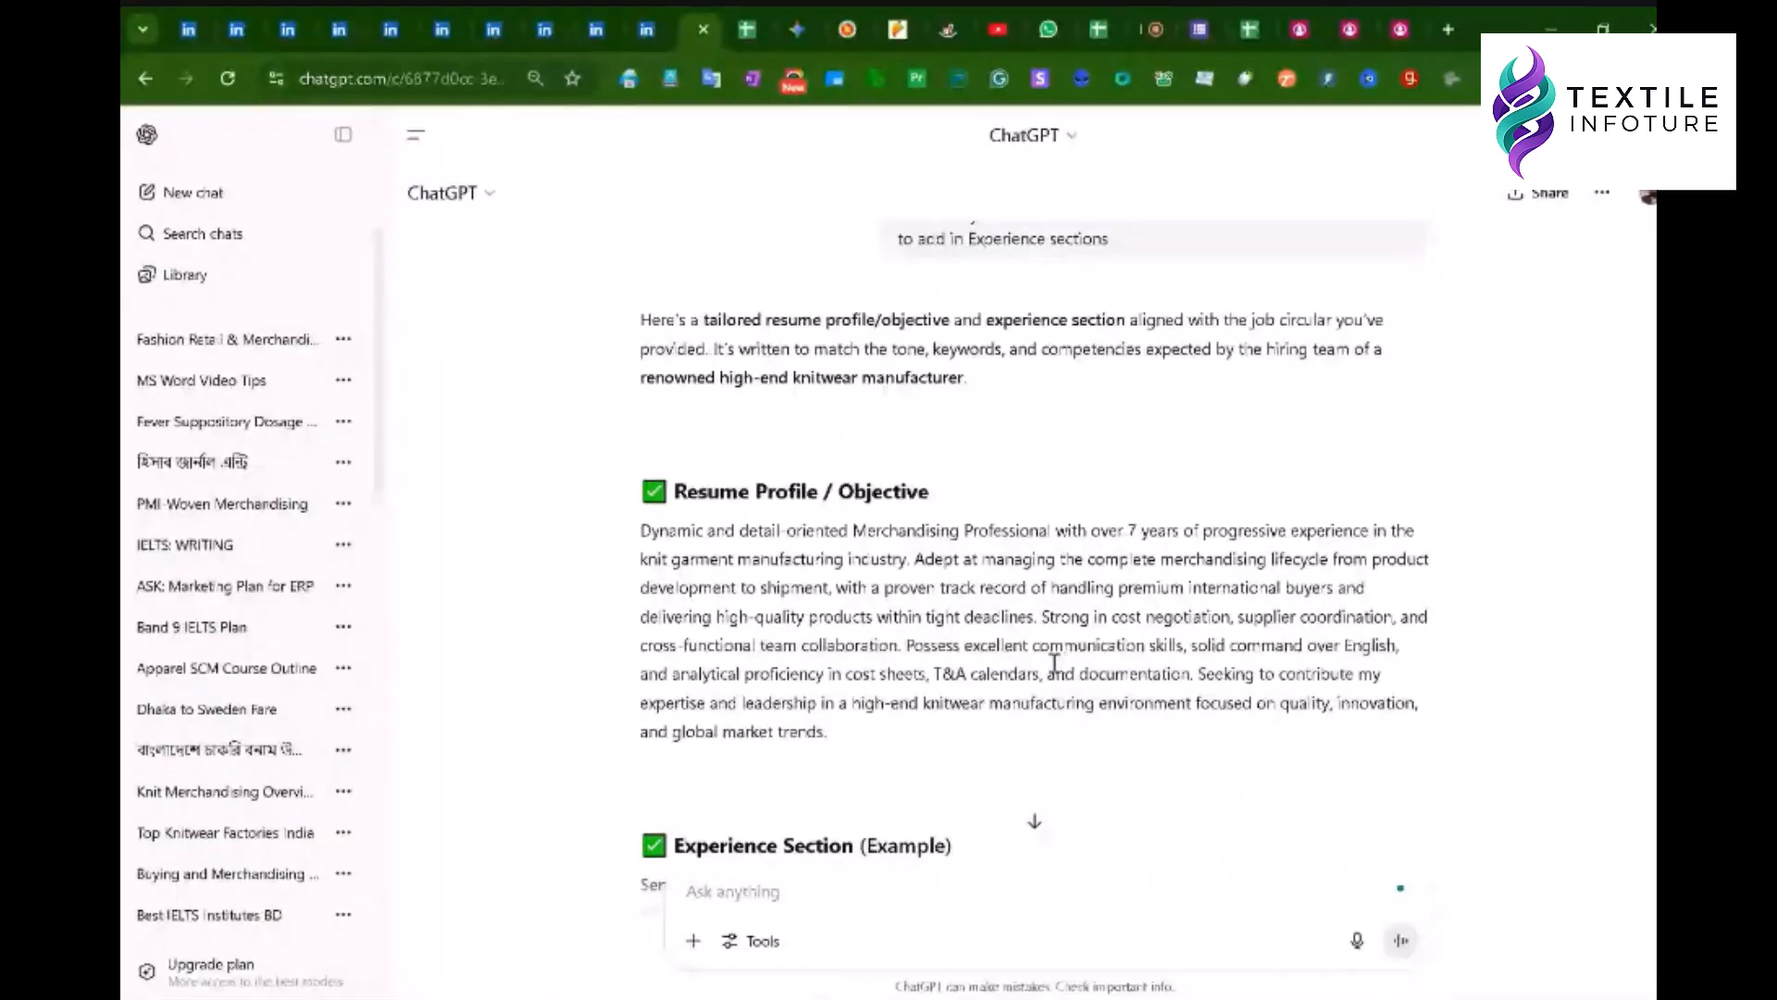
scroll(1050, 584, "up", 3)
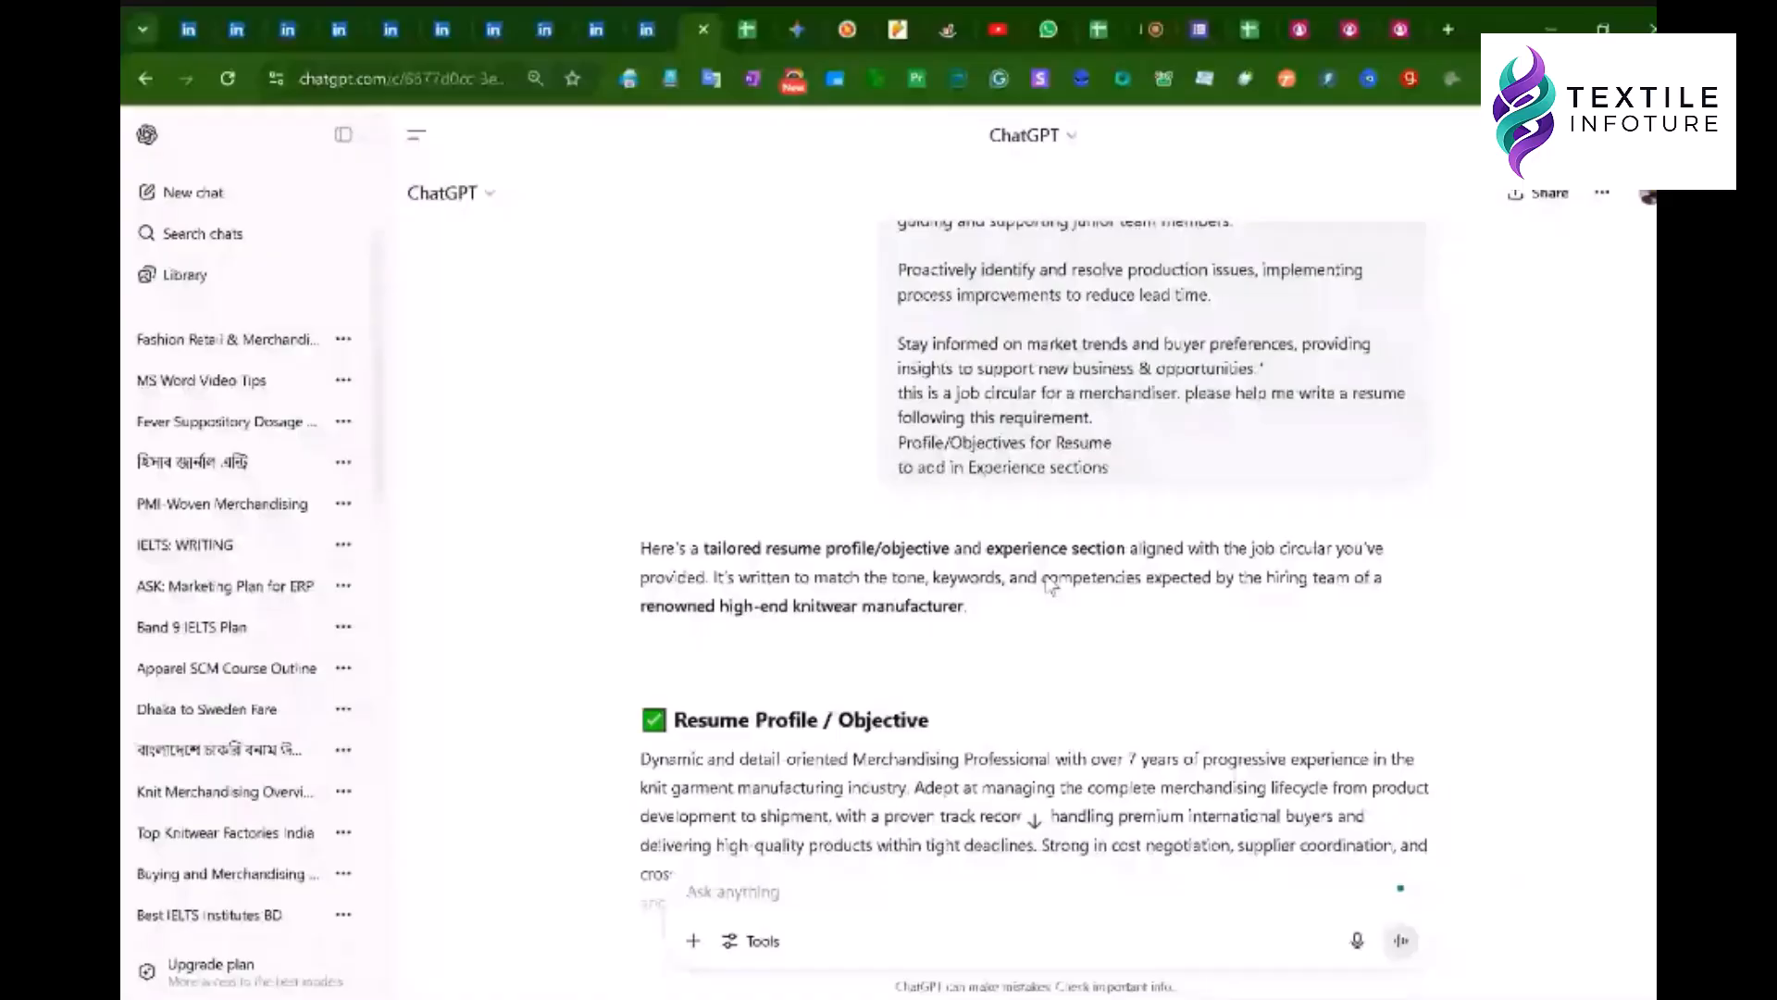
scroll(1050, 583, "up", 15)
scroll(1090, 537, "down", 4)
scroll(1091, 536, "down", 12)
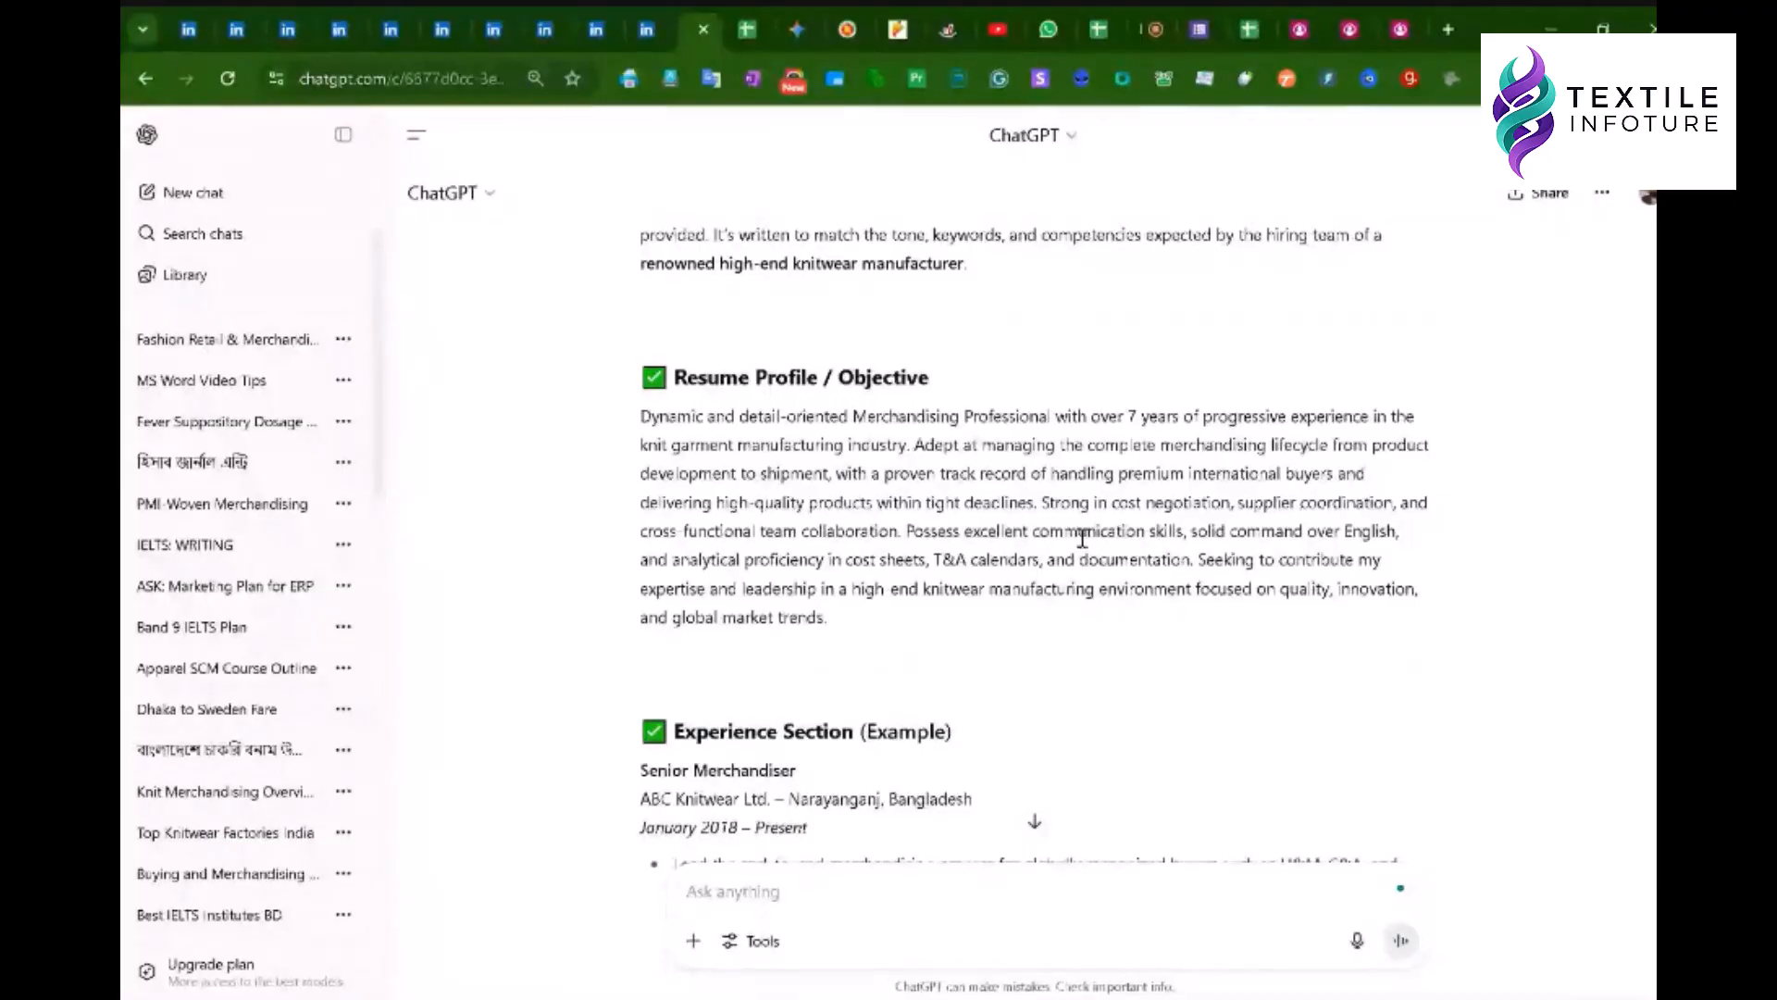
scroll(1082, 539, "down", 4)
scroll(1096, 529, "down", 1)
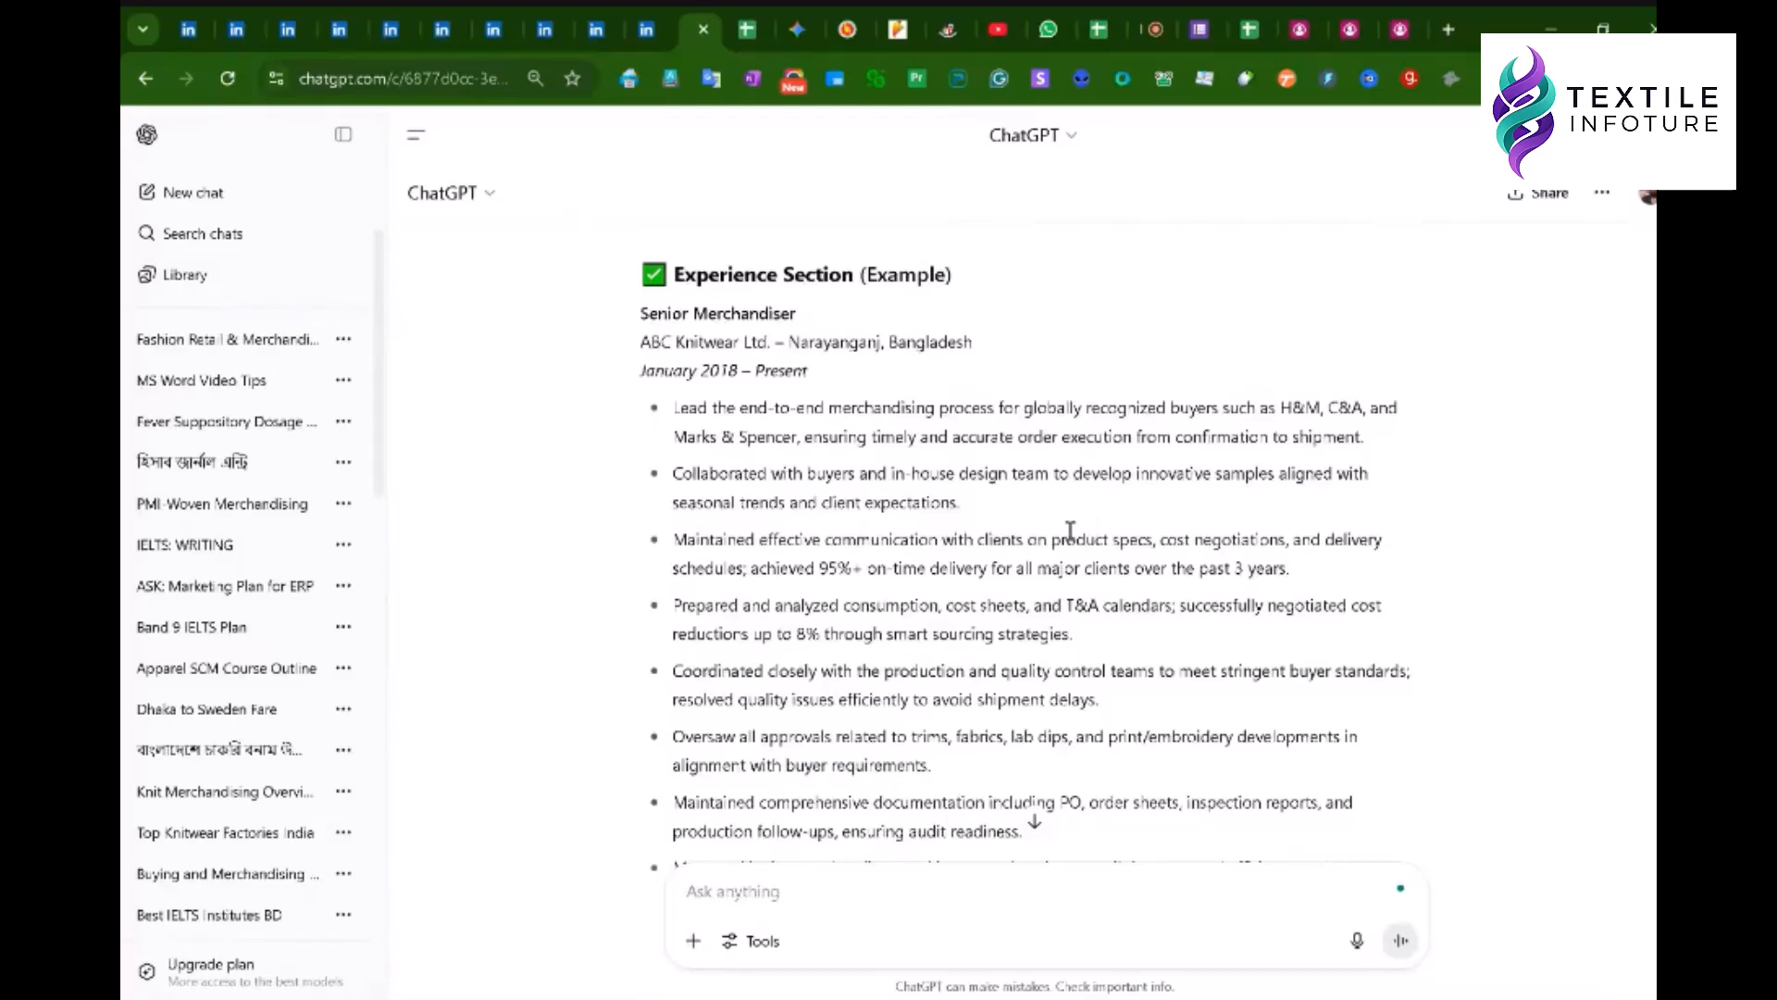
scroll(1065, 528, "down", 1)
scroll(1056, 523, "up", 1)
scroll(750, 352, "down", 1)
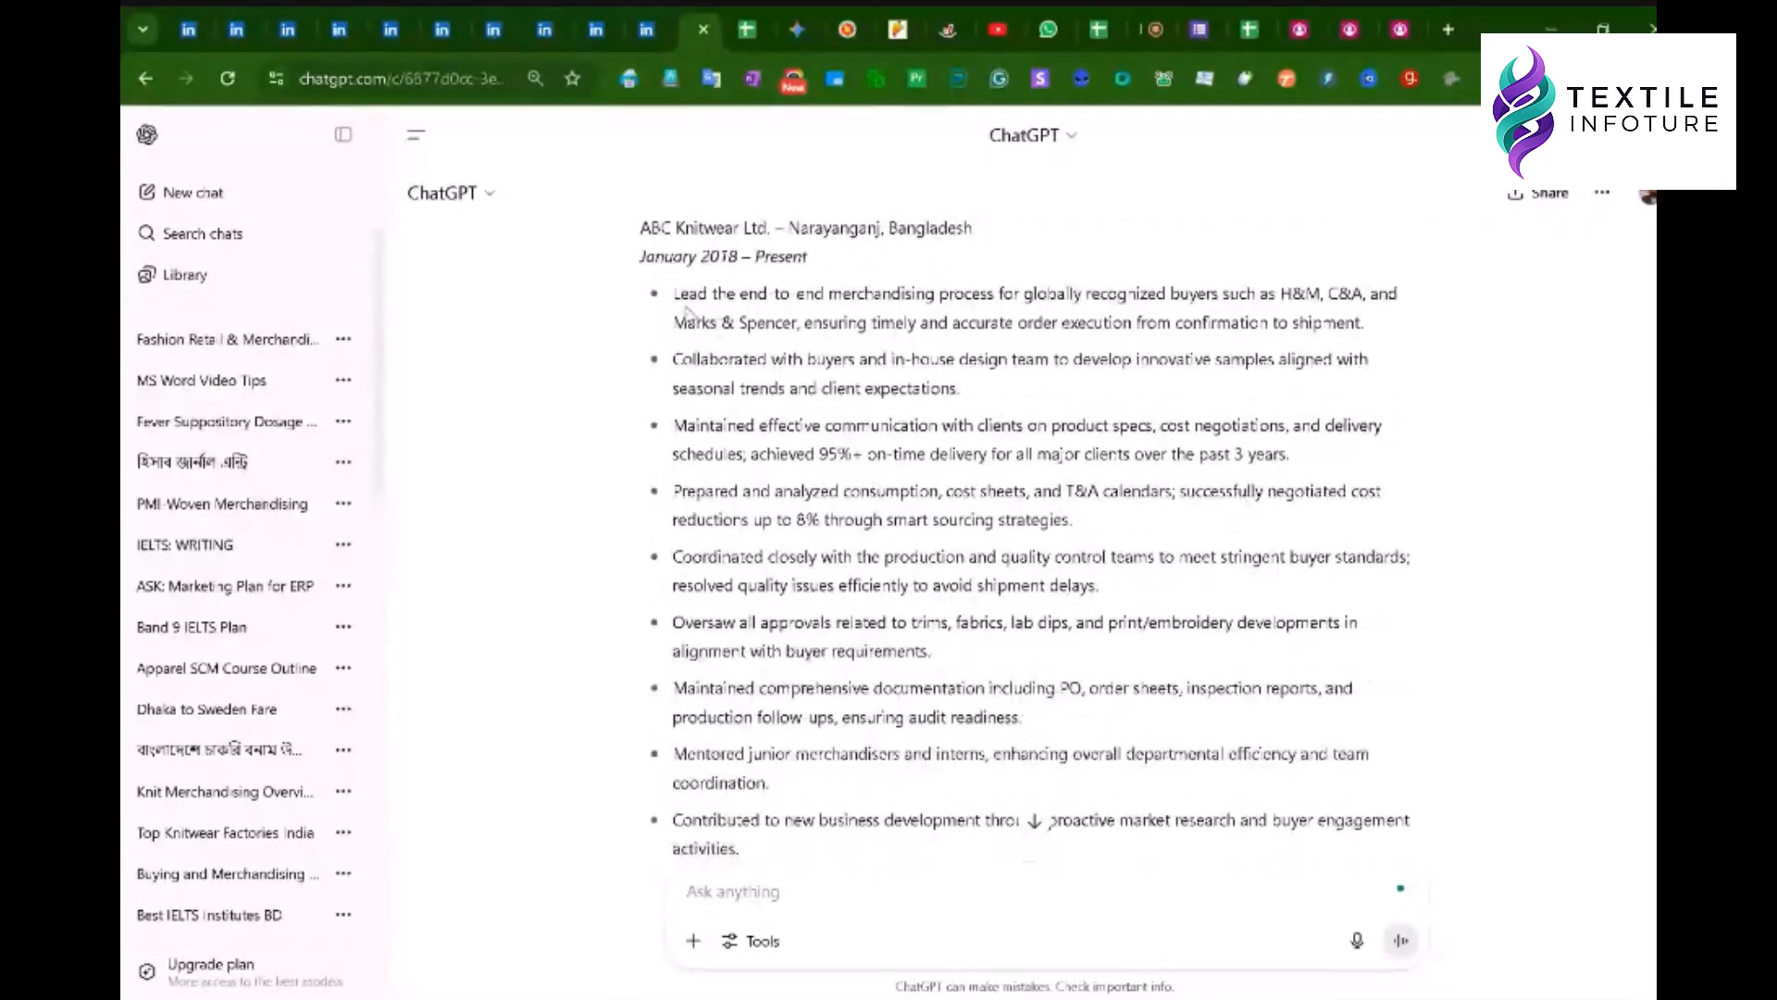
scroll(786, 394, "down", 1)
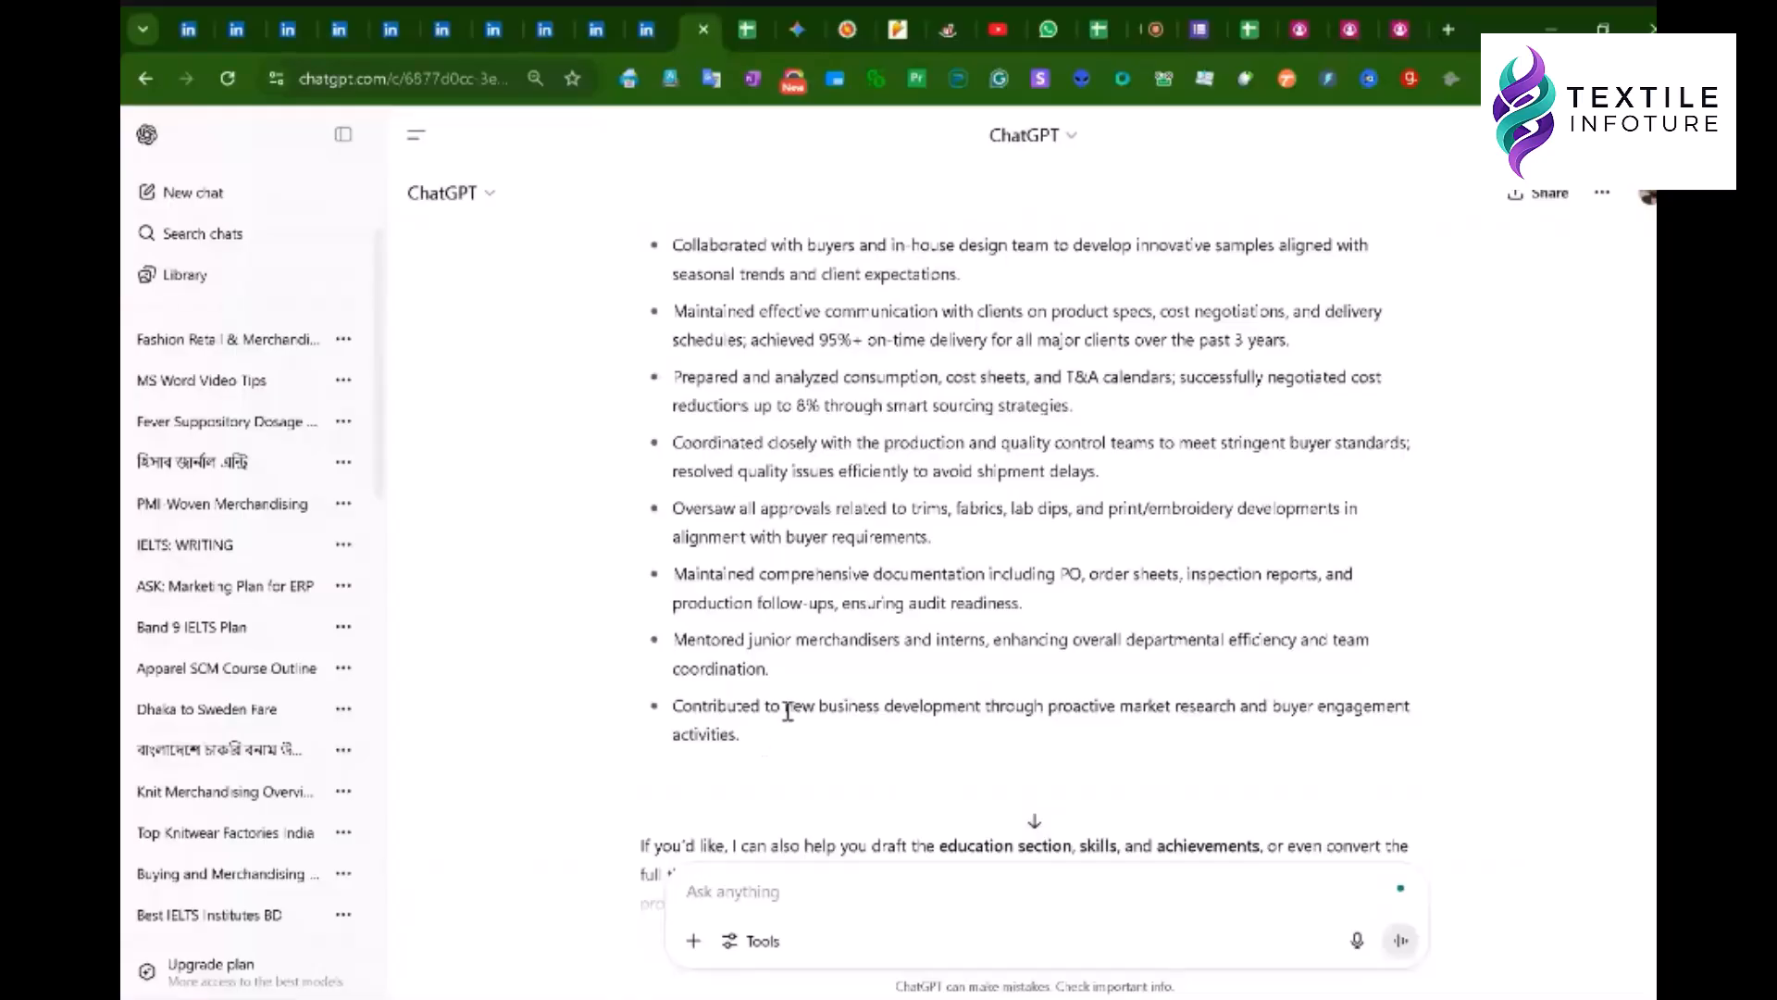
scroll(794, 711, "up", 7)
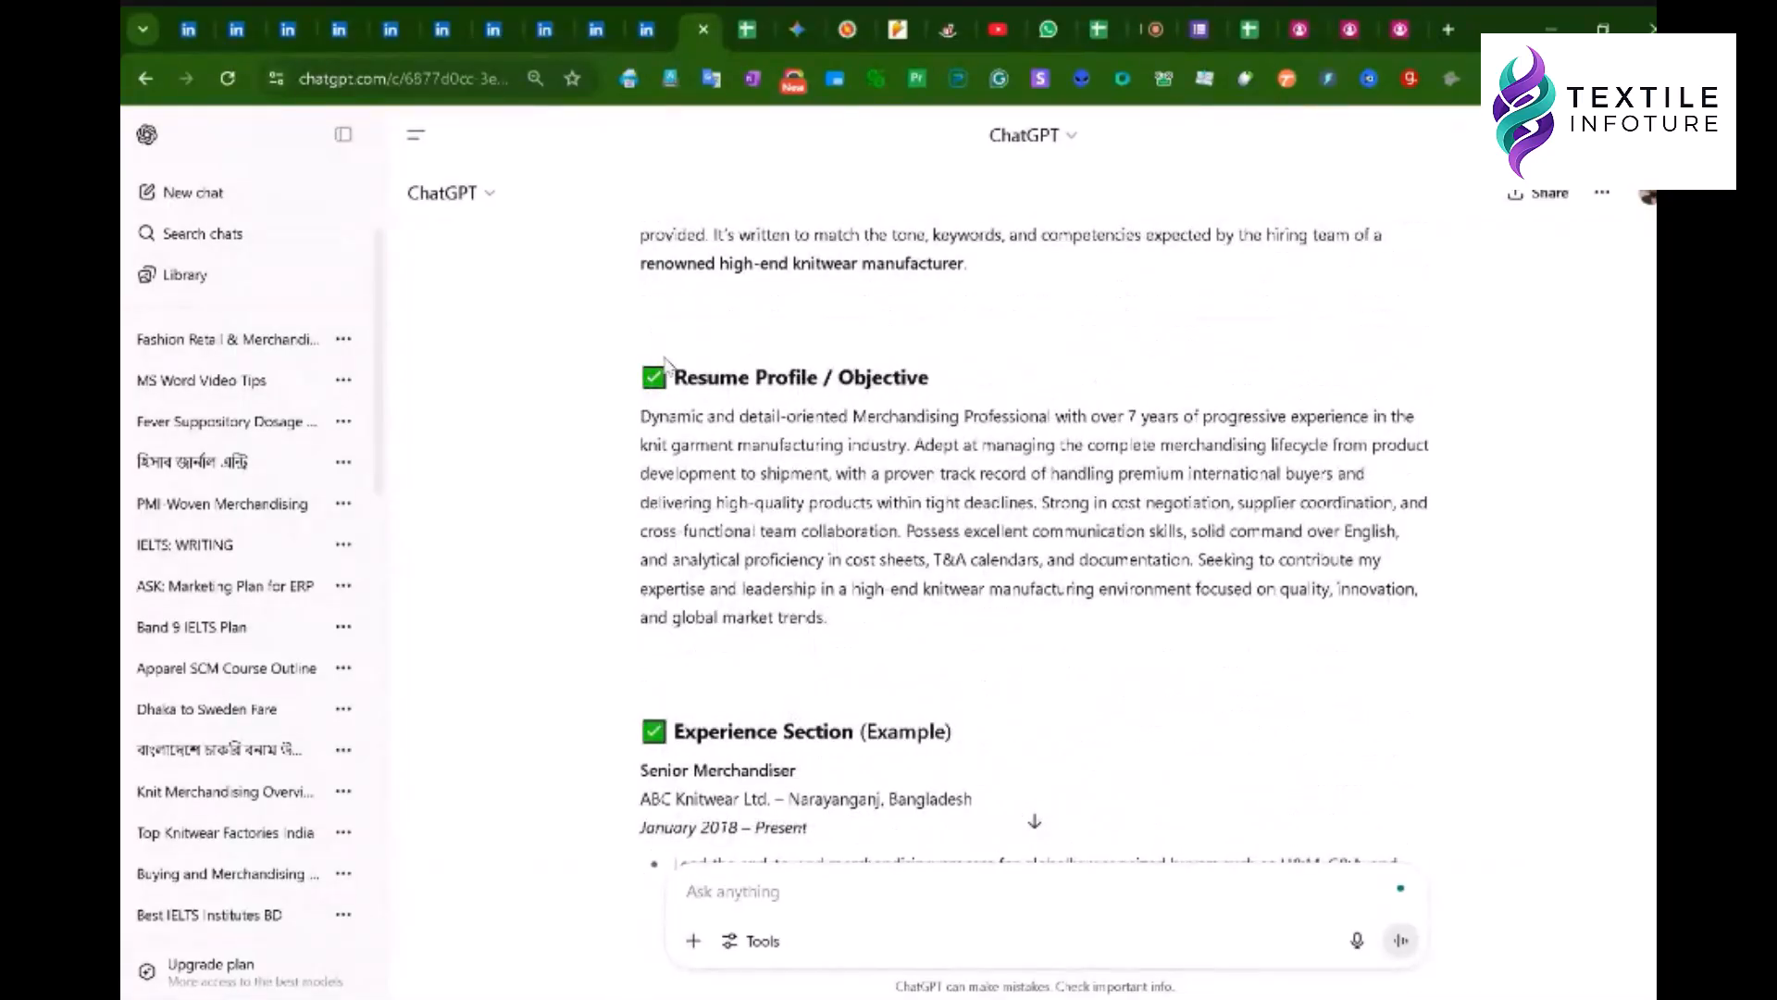
- Select the profile and experience text to reuse and scroll to the condensed reply
left_click_drag(683, 377, 920, 731)
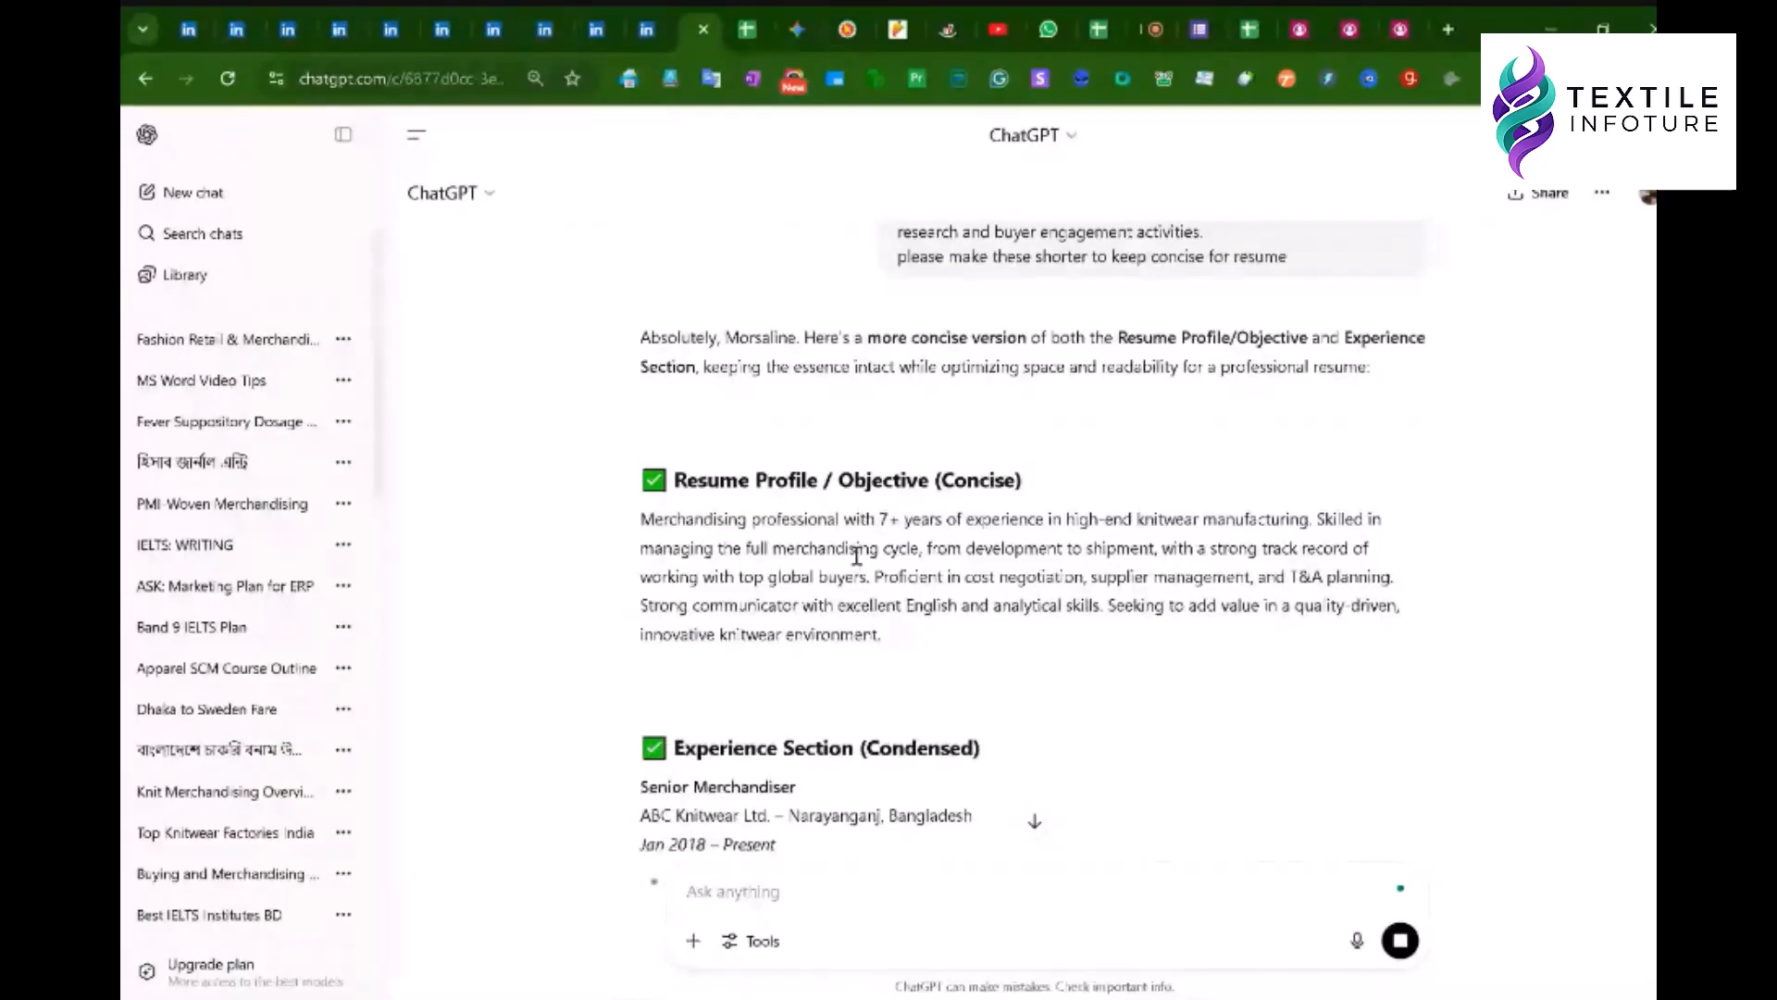
left_click_drag(910, 643, 648, 519)
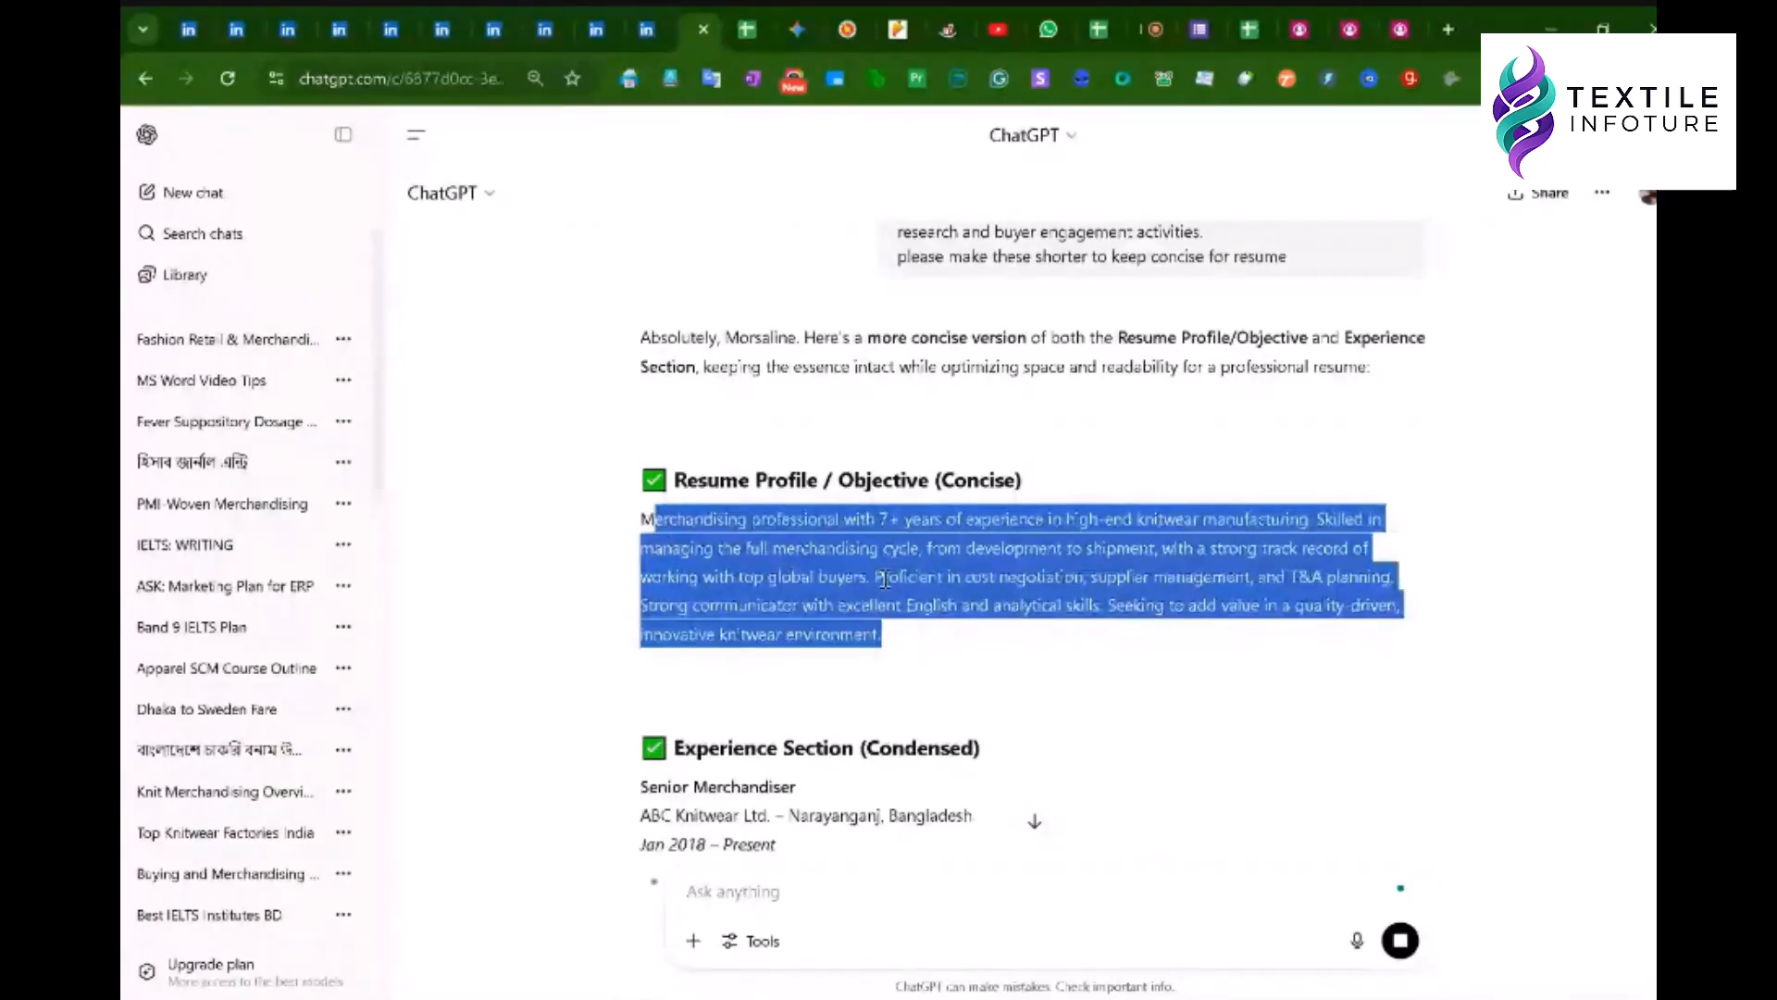
scroll(926, 565, "up", 10)
scroll(931, 557, "up", 18)
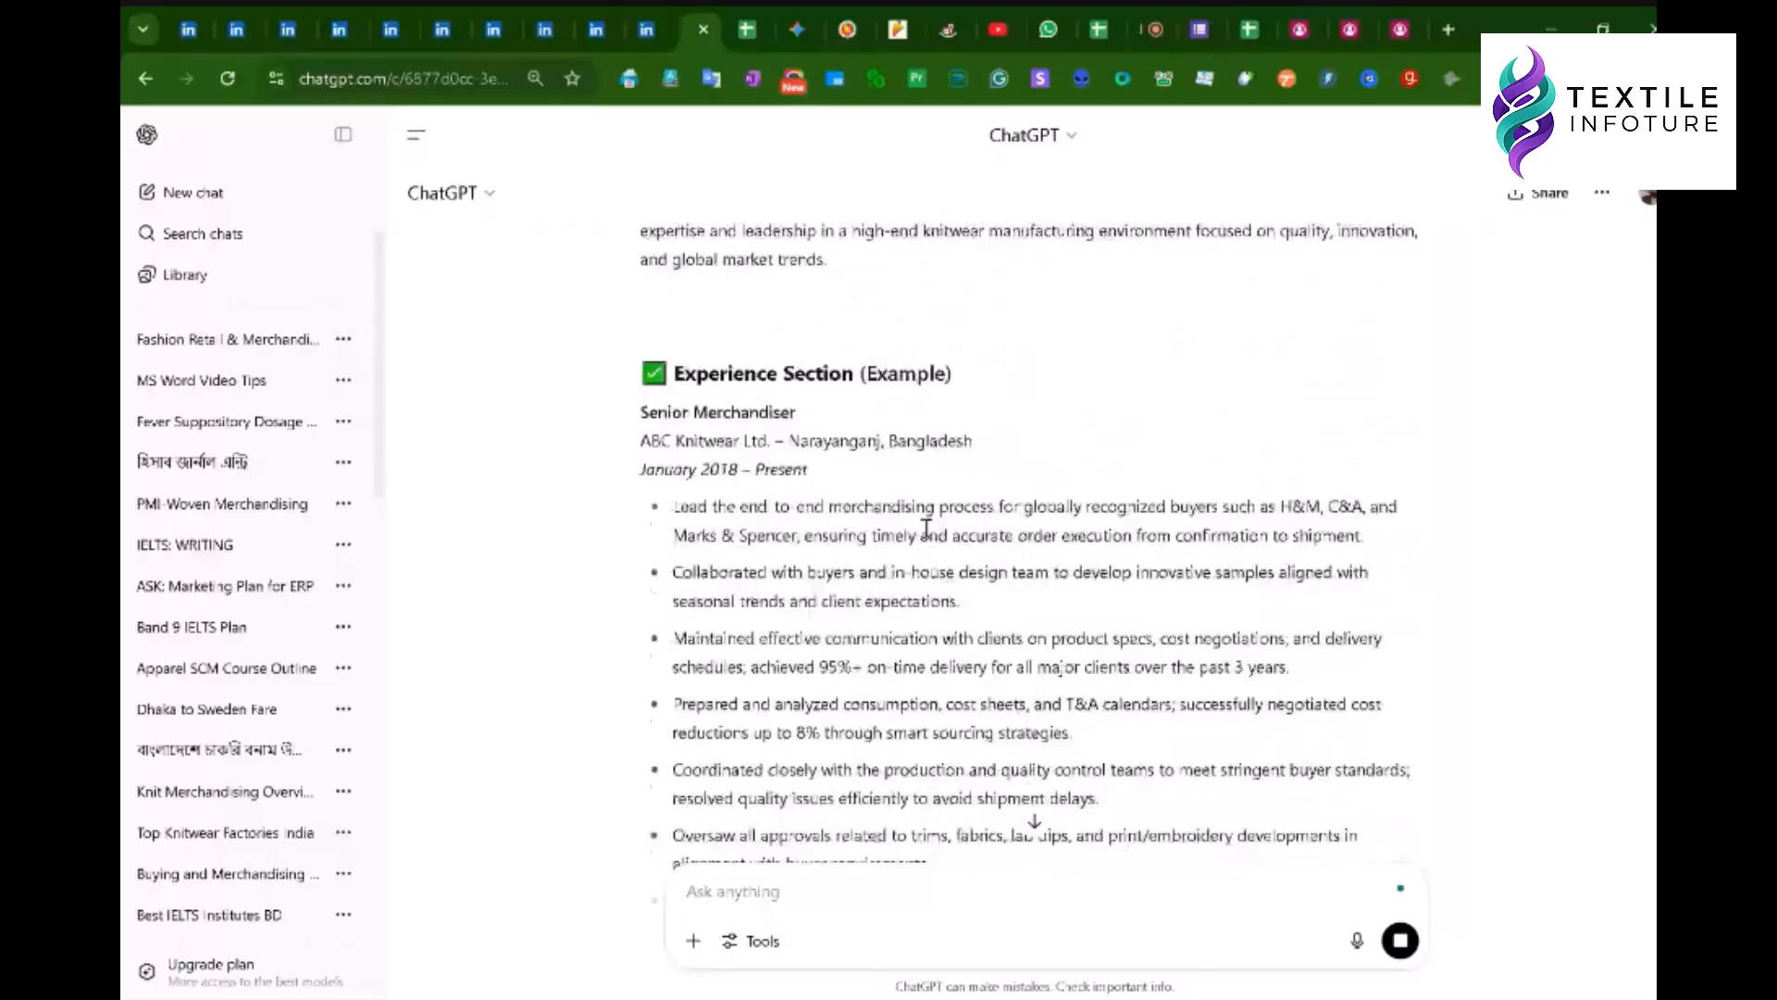
scroll(981, 782, "down", 2)
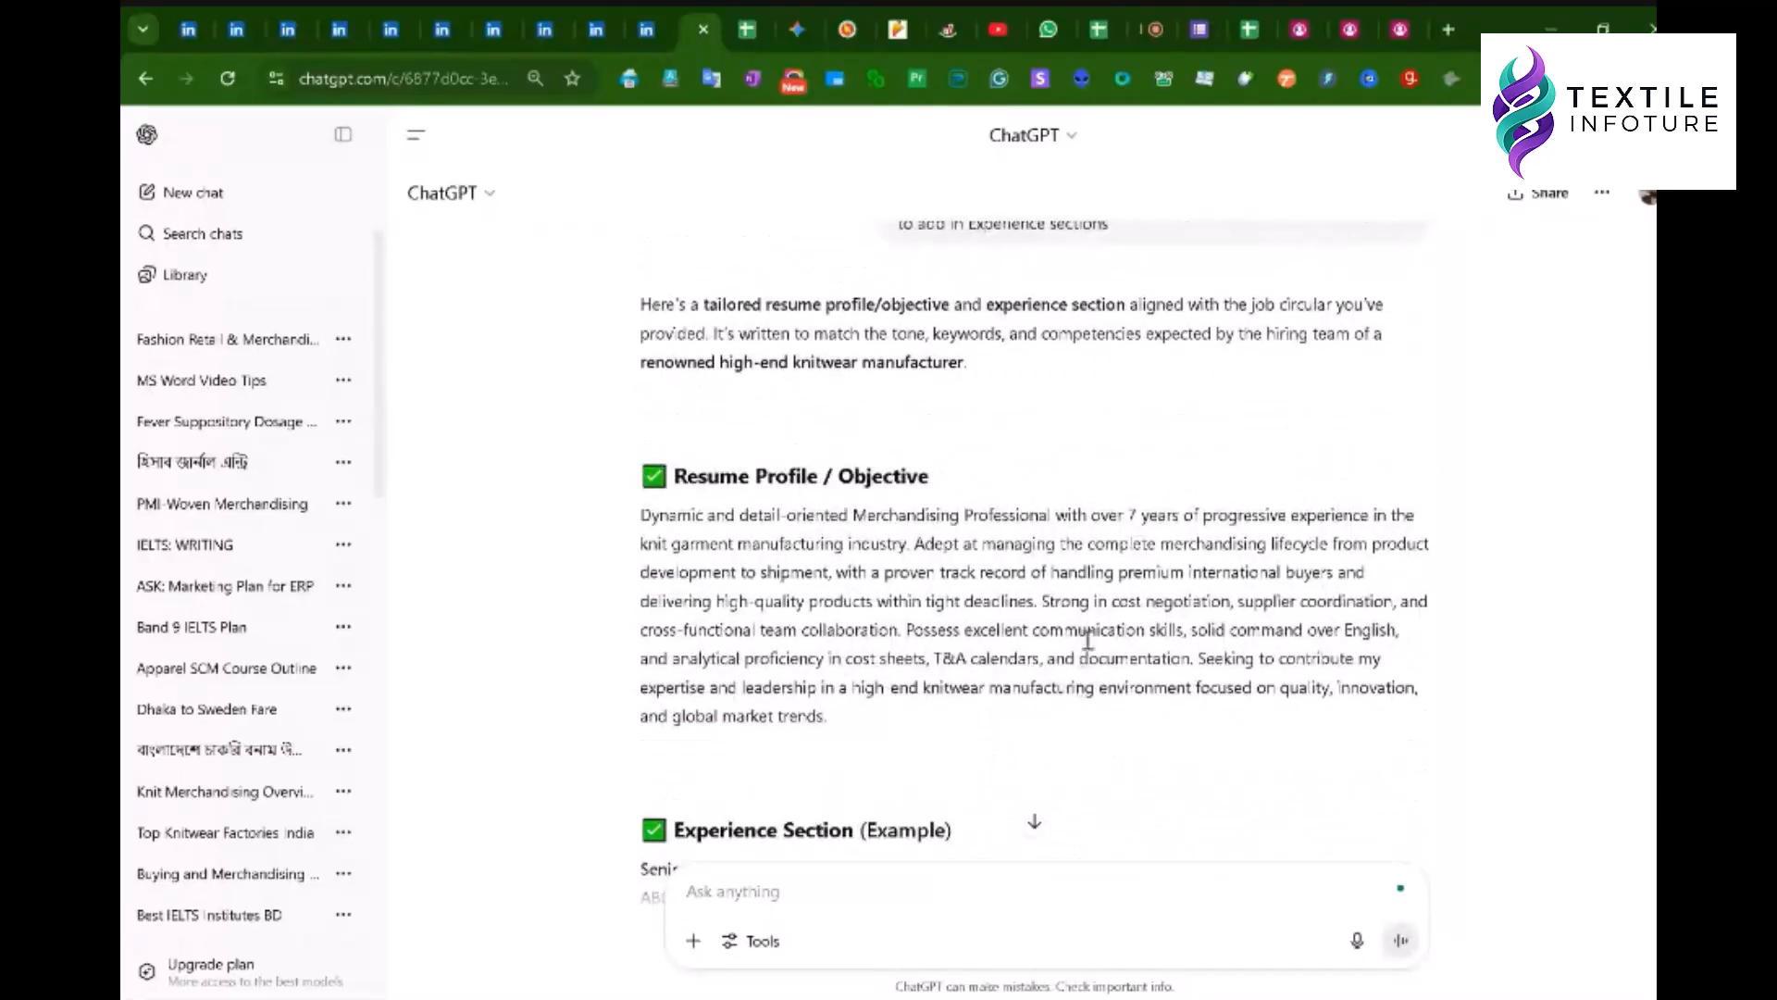
scroll(1022, 611, "down", 15)
scroll(1021, 622, "down", 15)
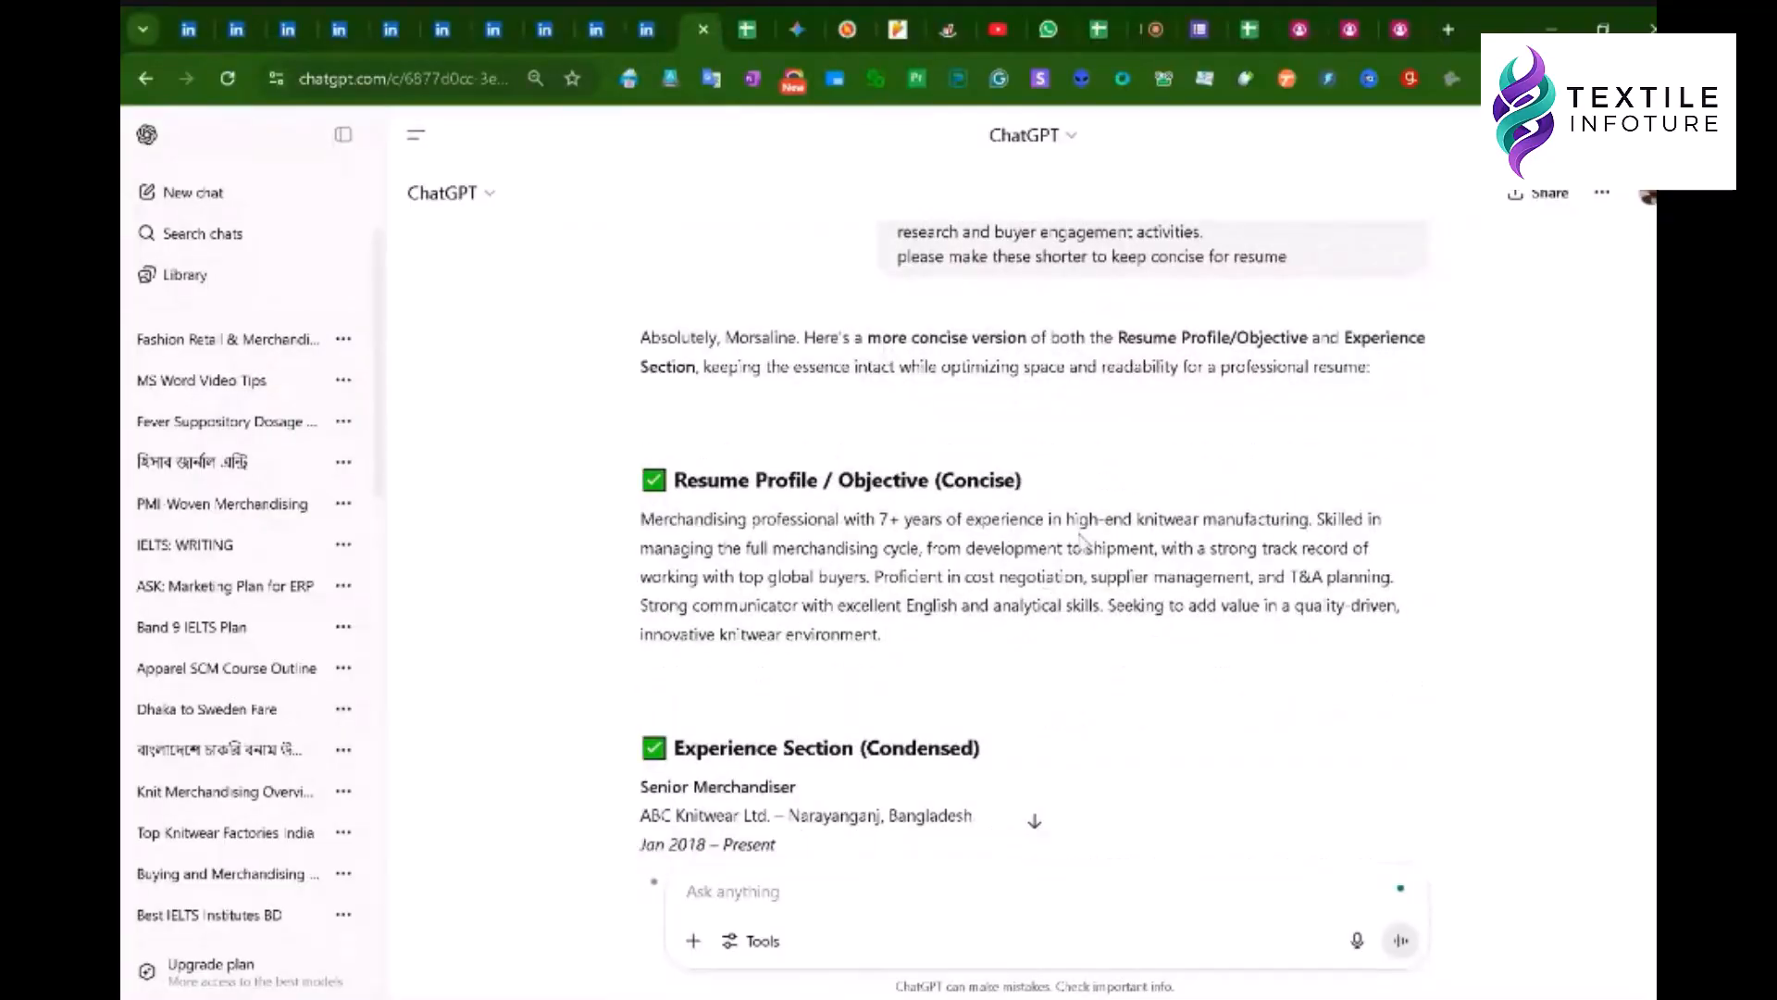
scroll(981, 578, "down", 5)
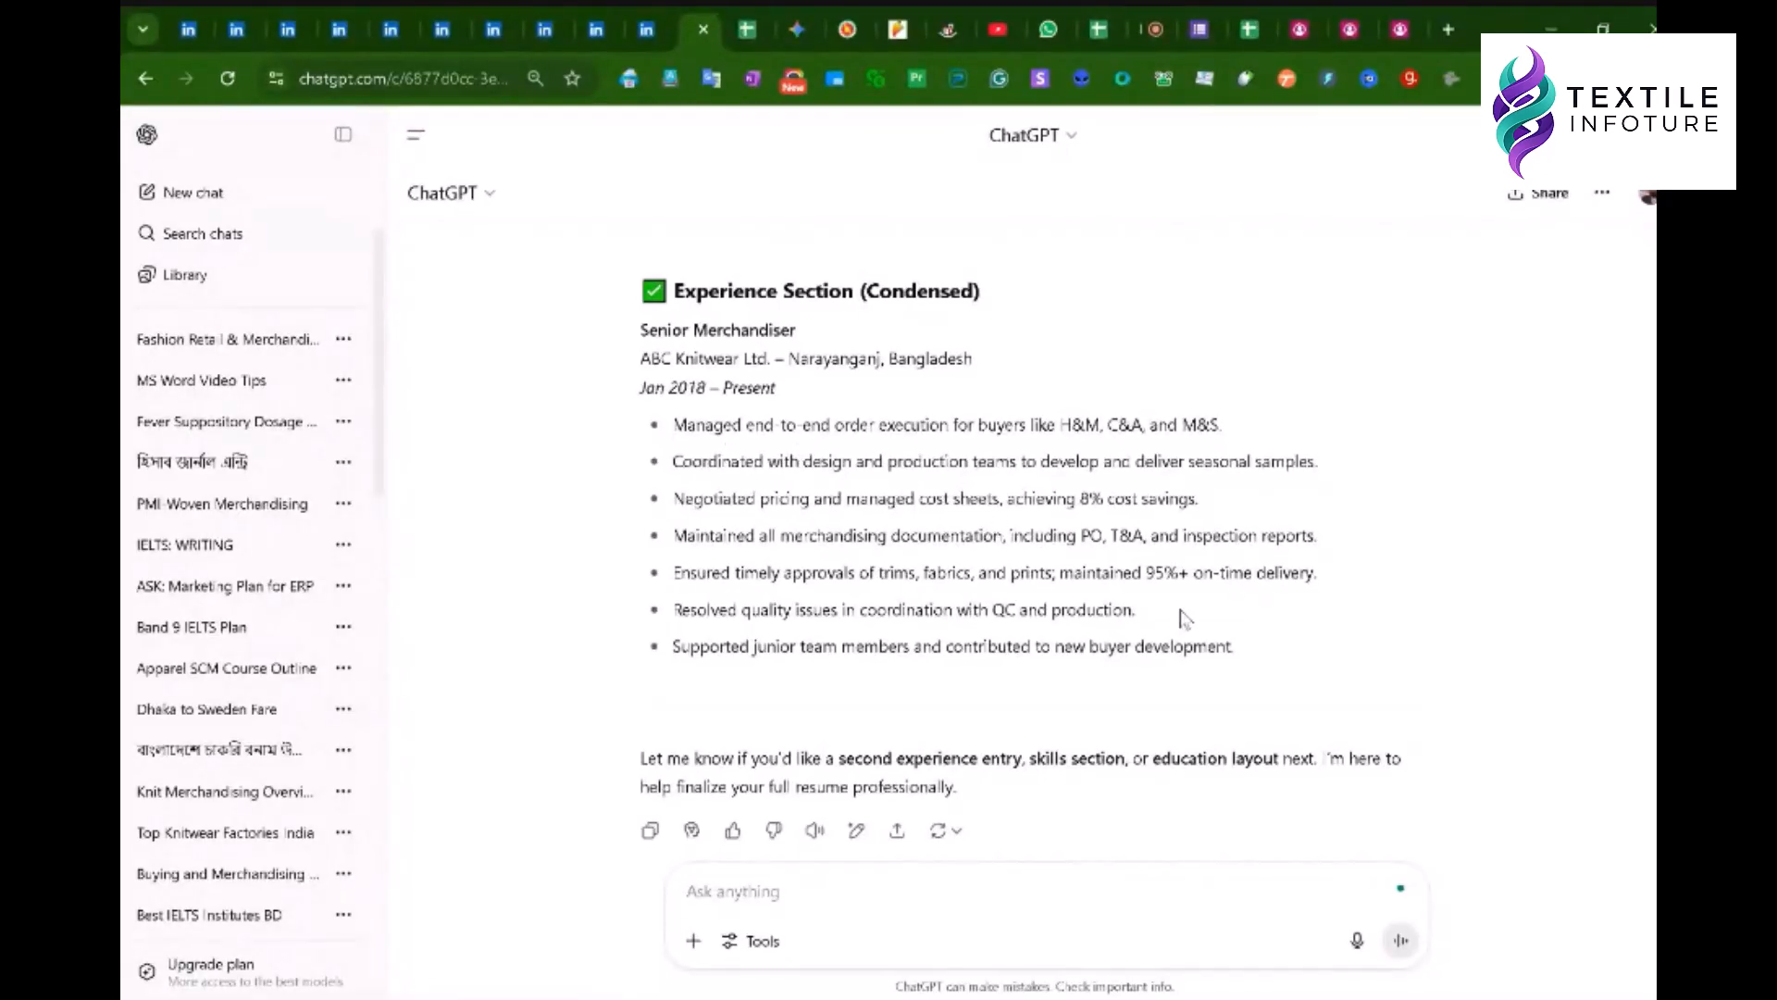
- Select the seven condensed experience bullets and read through the shorter profile
left_click_drag(1237, 651, 675, 426)
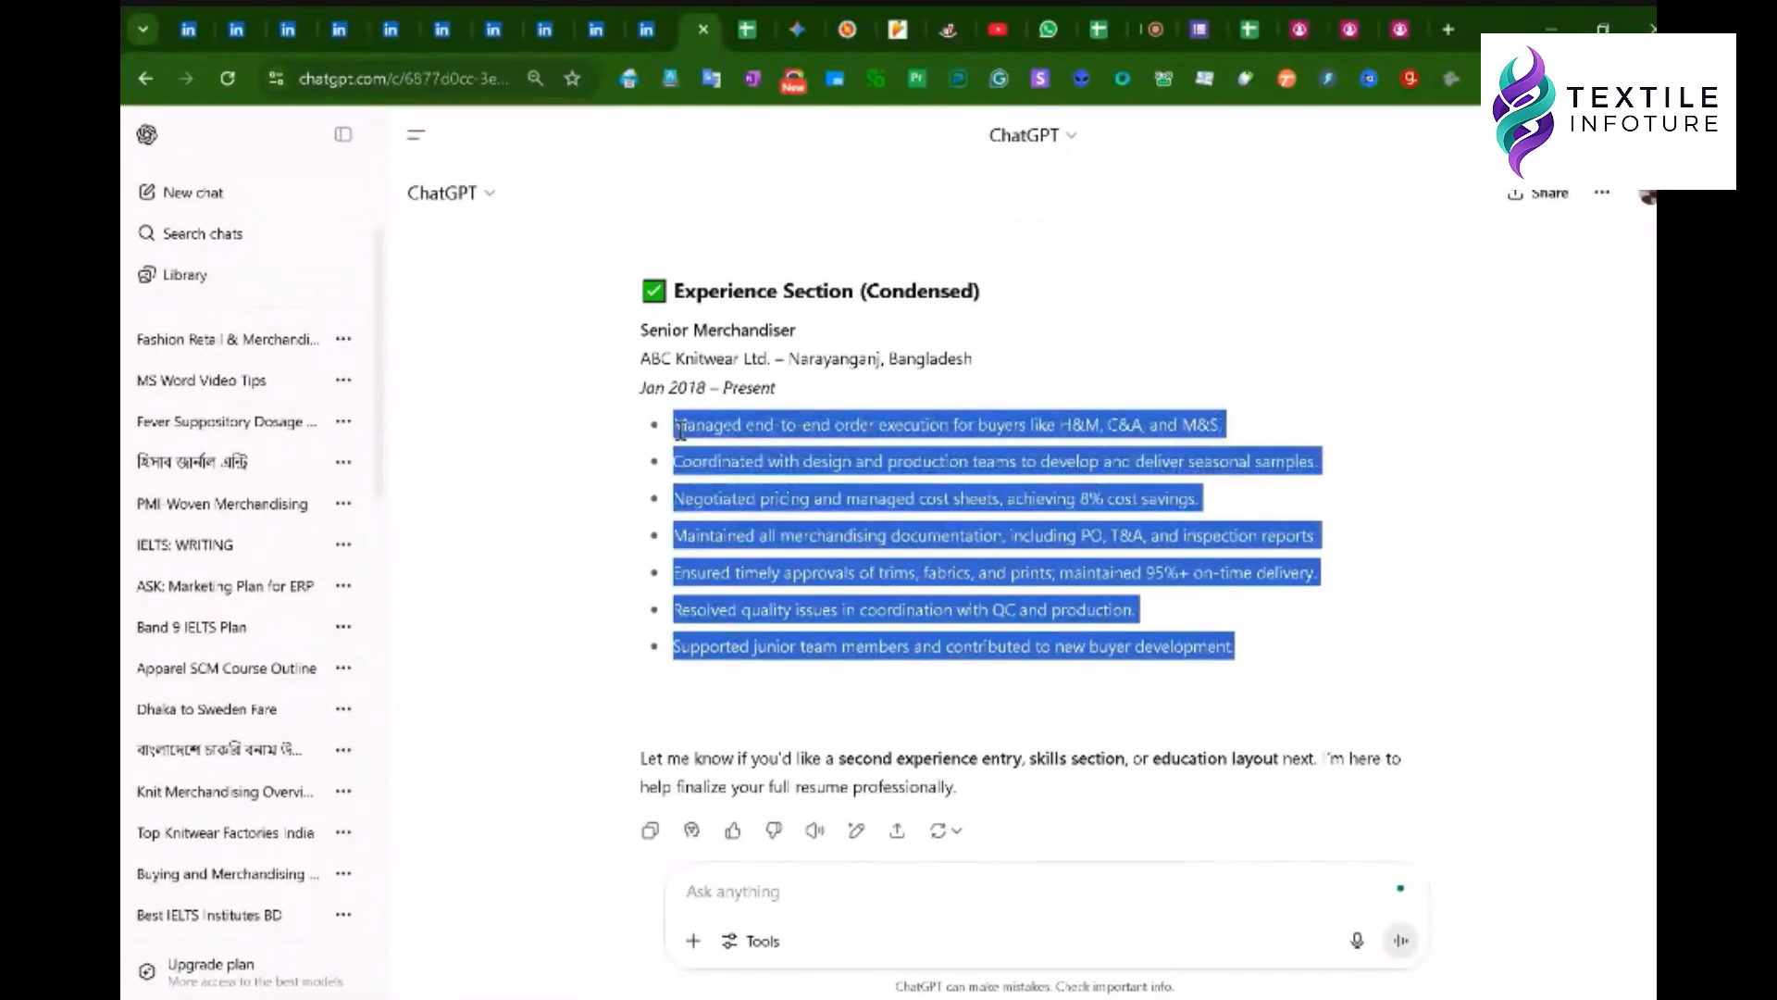
scroll(950, 485, "up", 15)
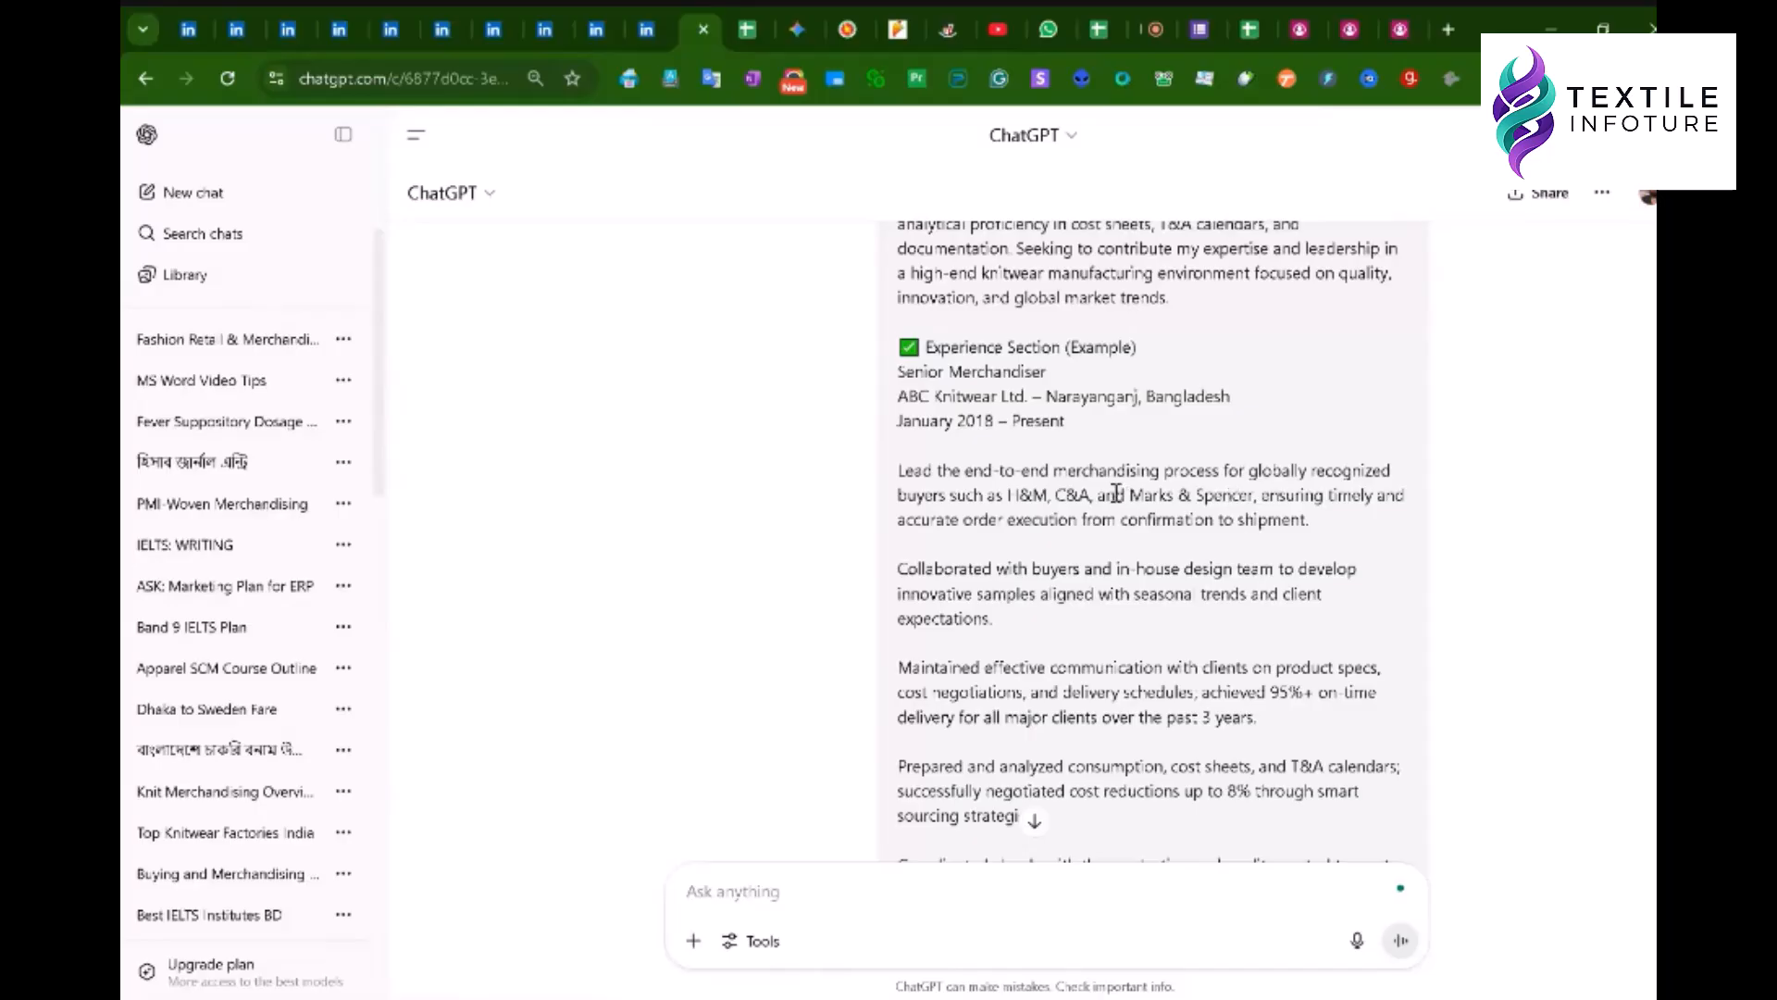
scroll(1117, 494, "down", 1)
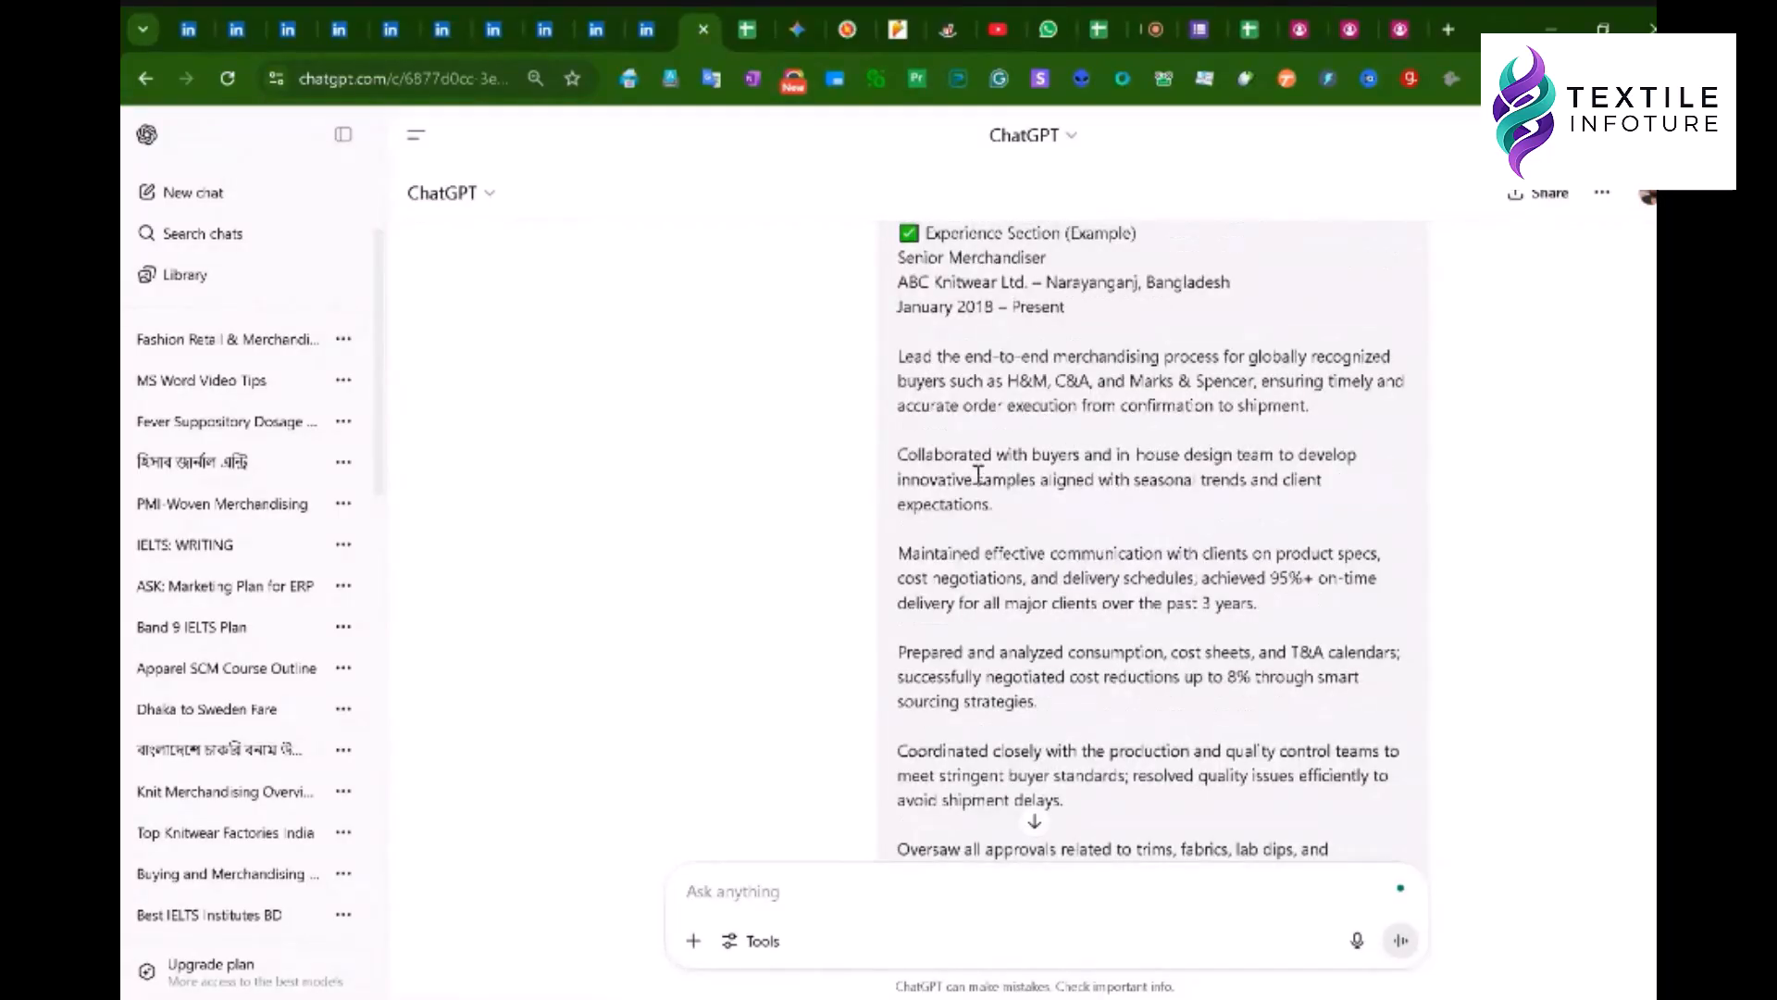
scroll(1033, 474, "up", 1)
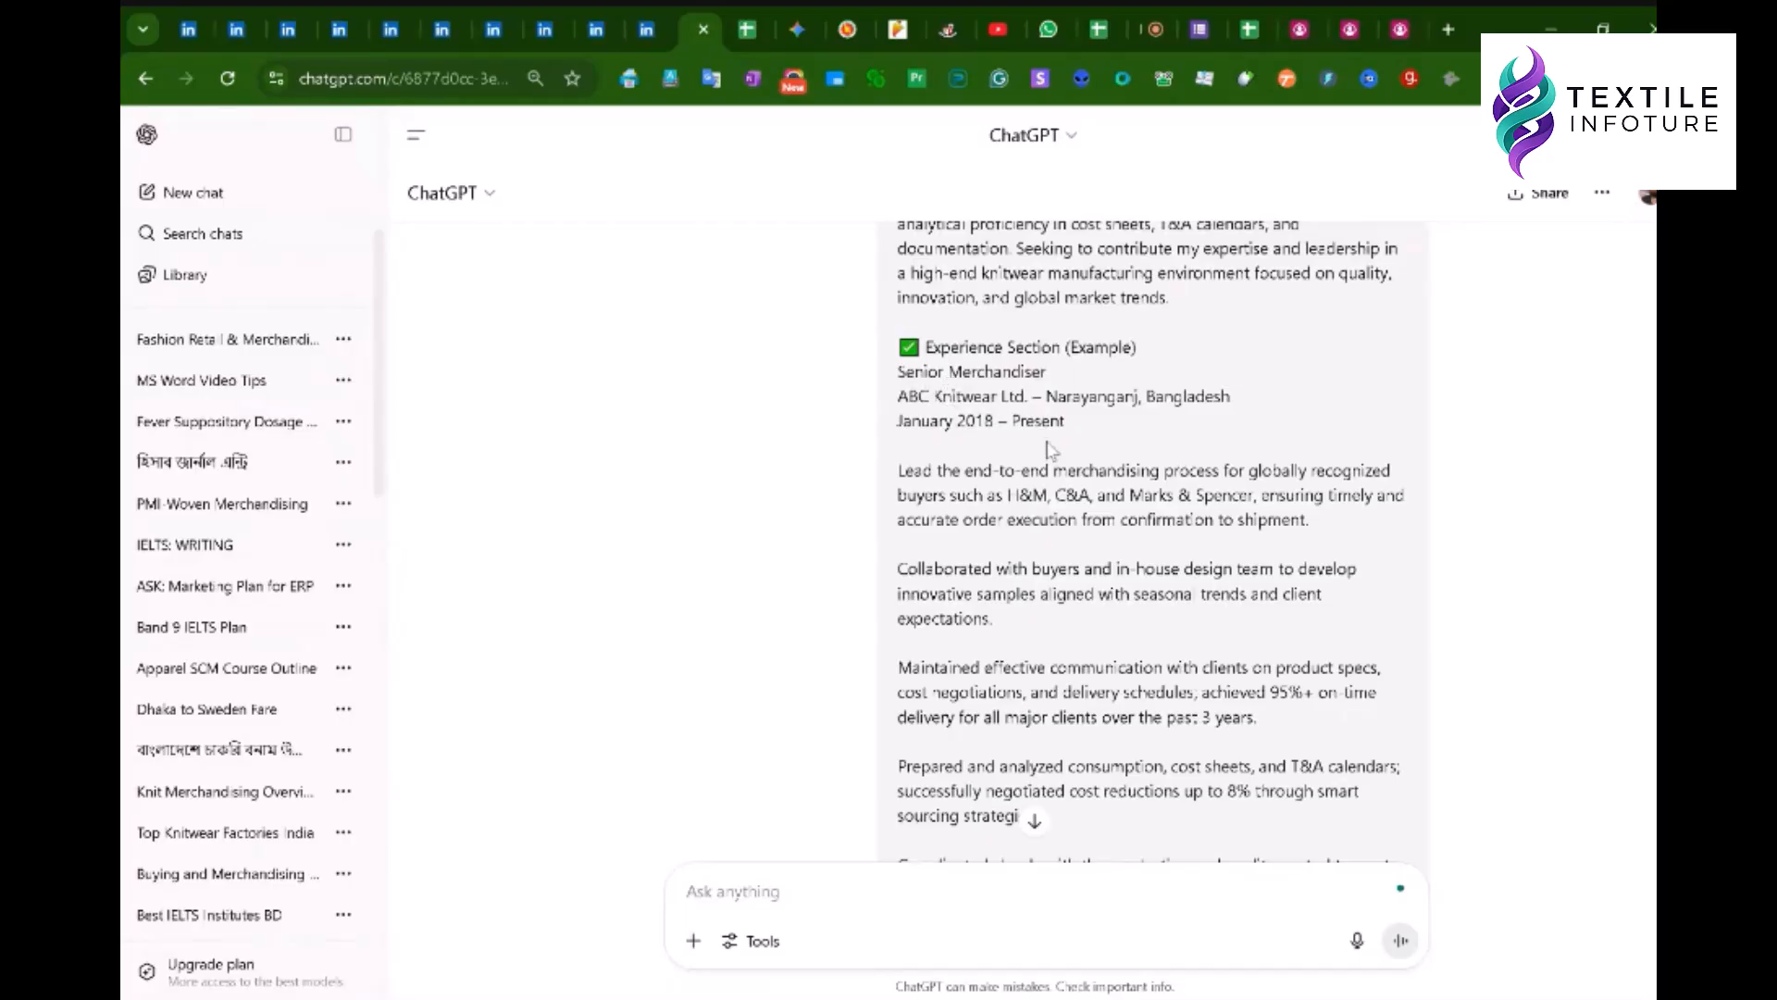
scroll(1053, 449, "down", 1)
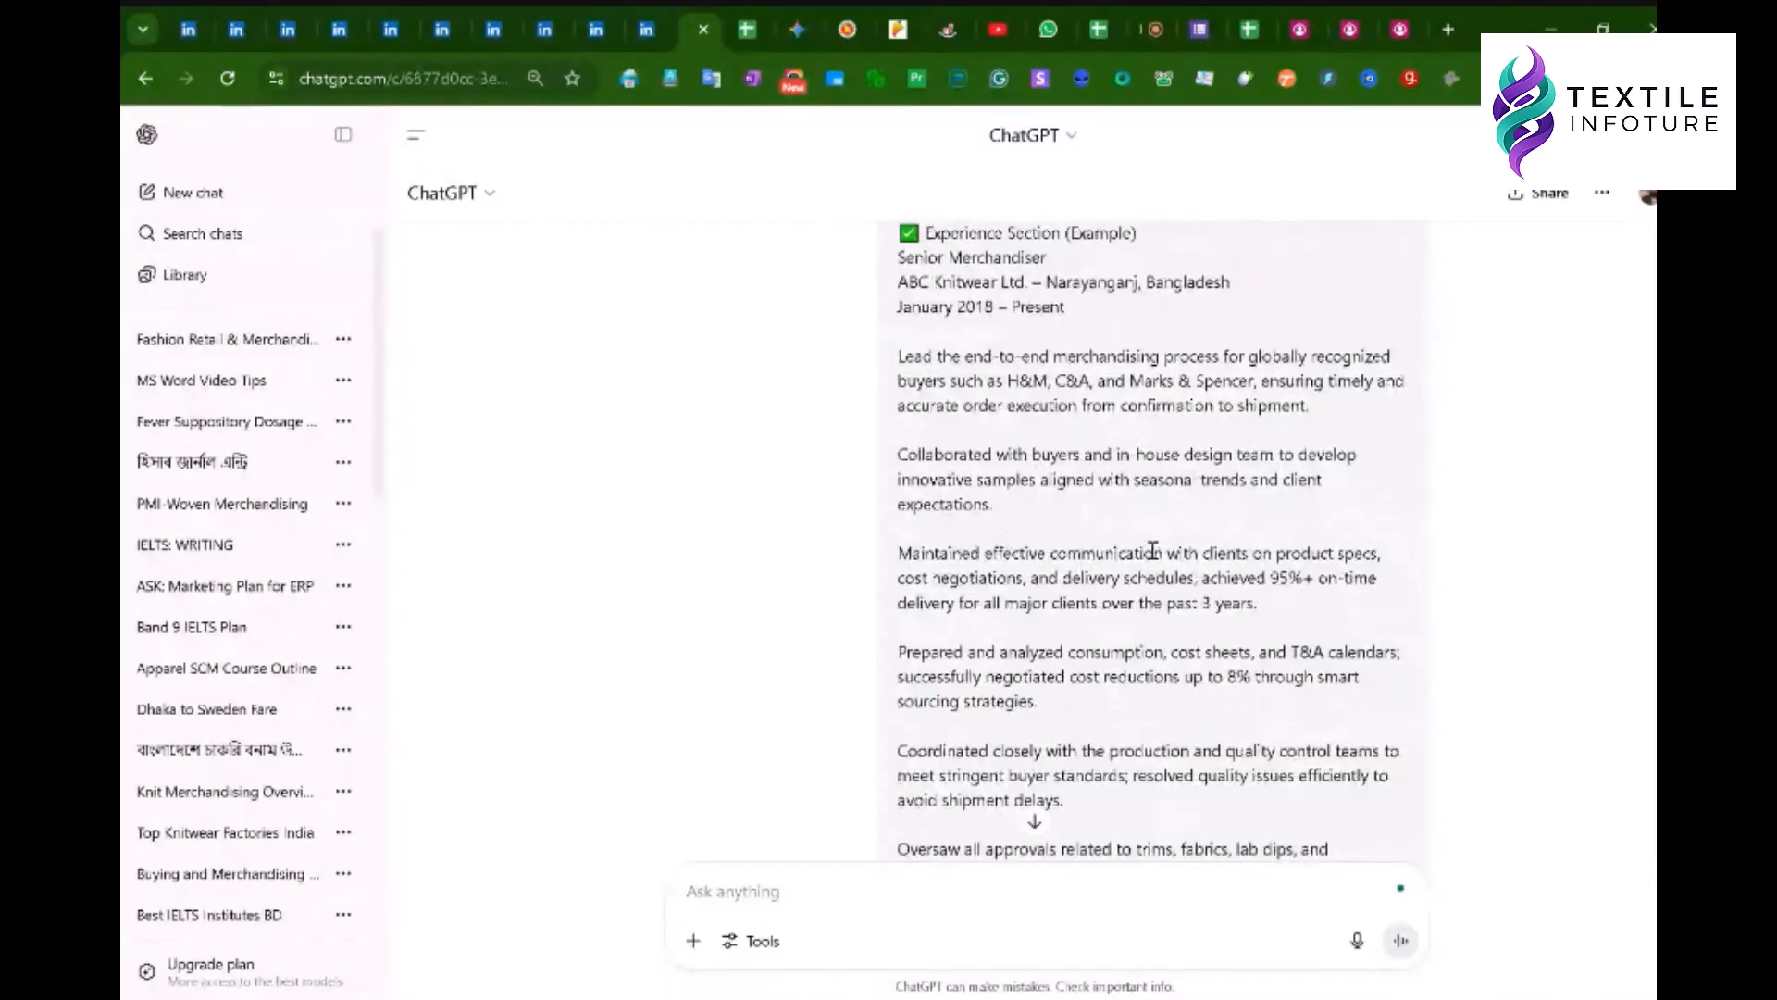
left_click_drag(1069, 553, 1181, 553)
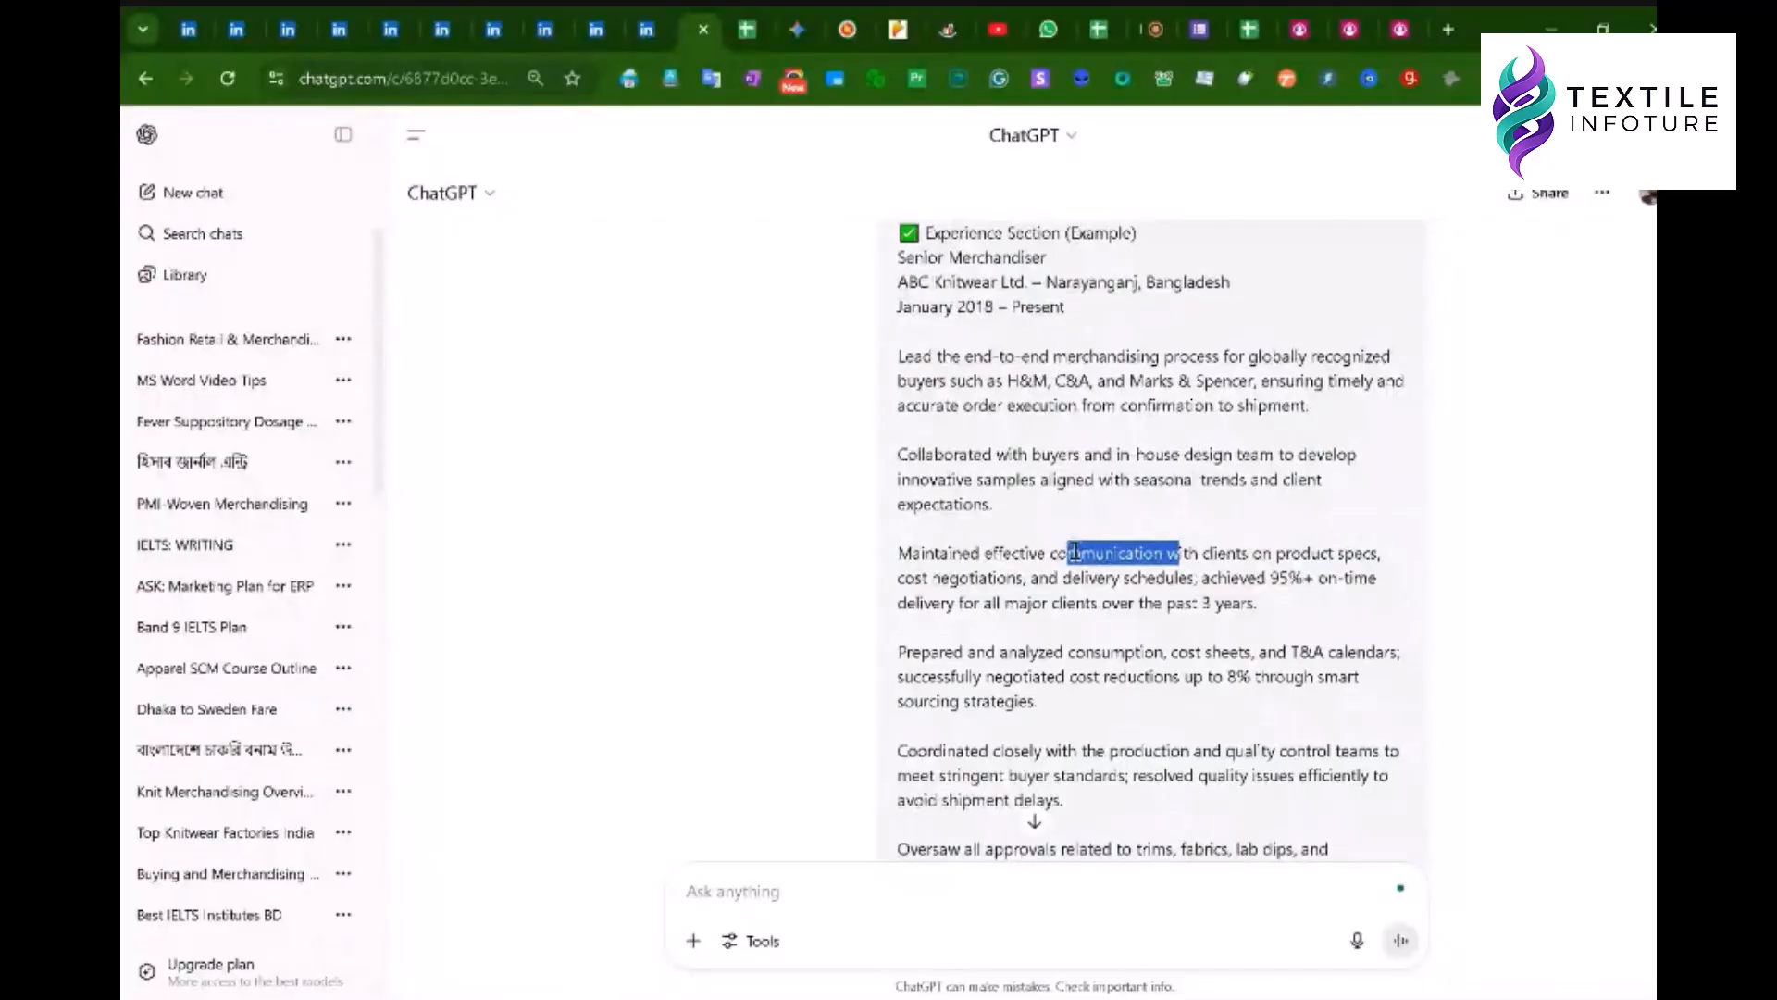
scroll(1076, 552, "down", 2)
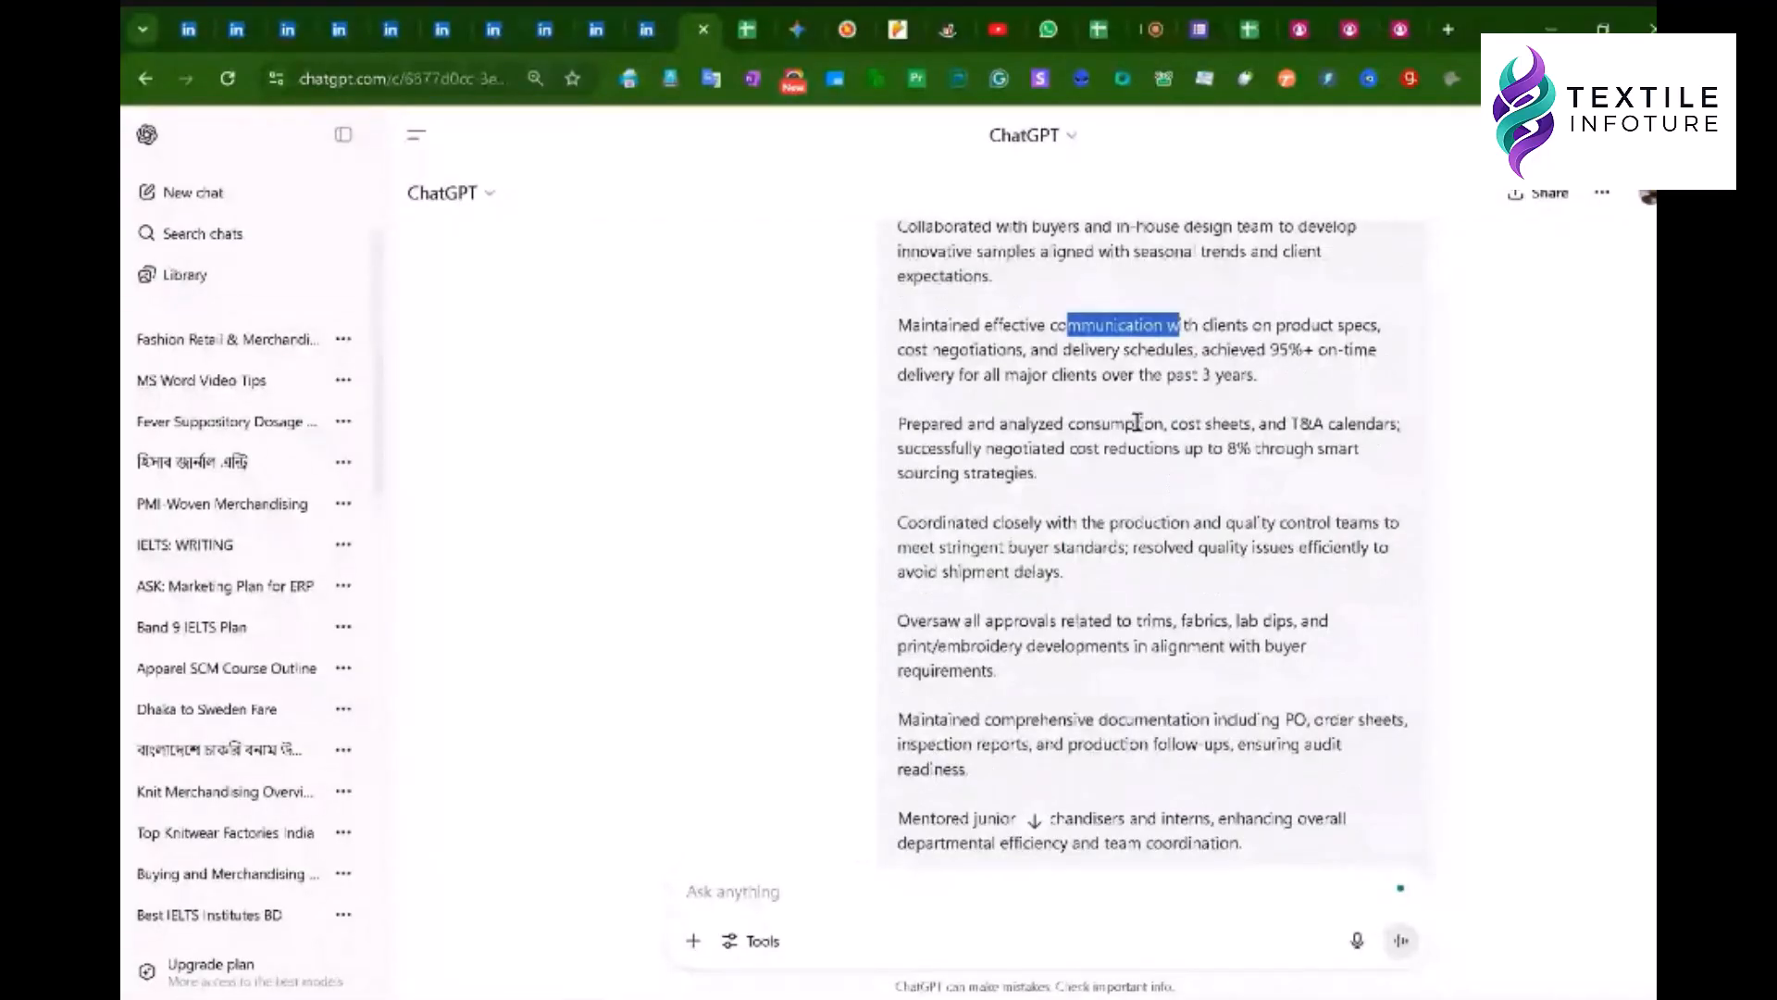
left_click_drag(1038, 349, 958, 349)
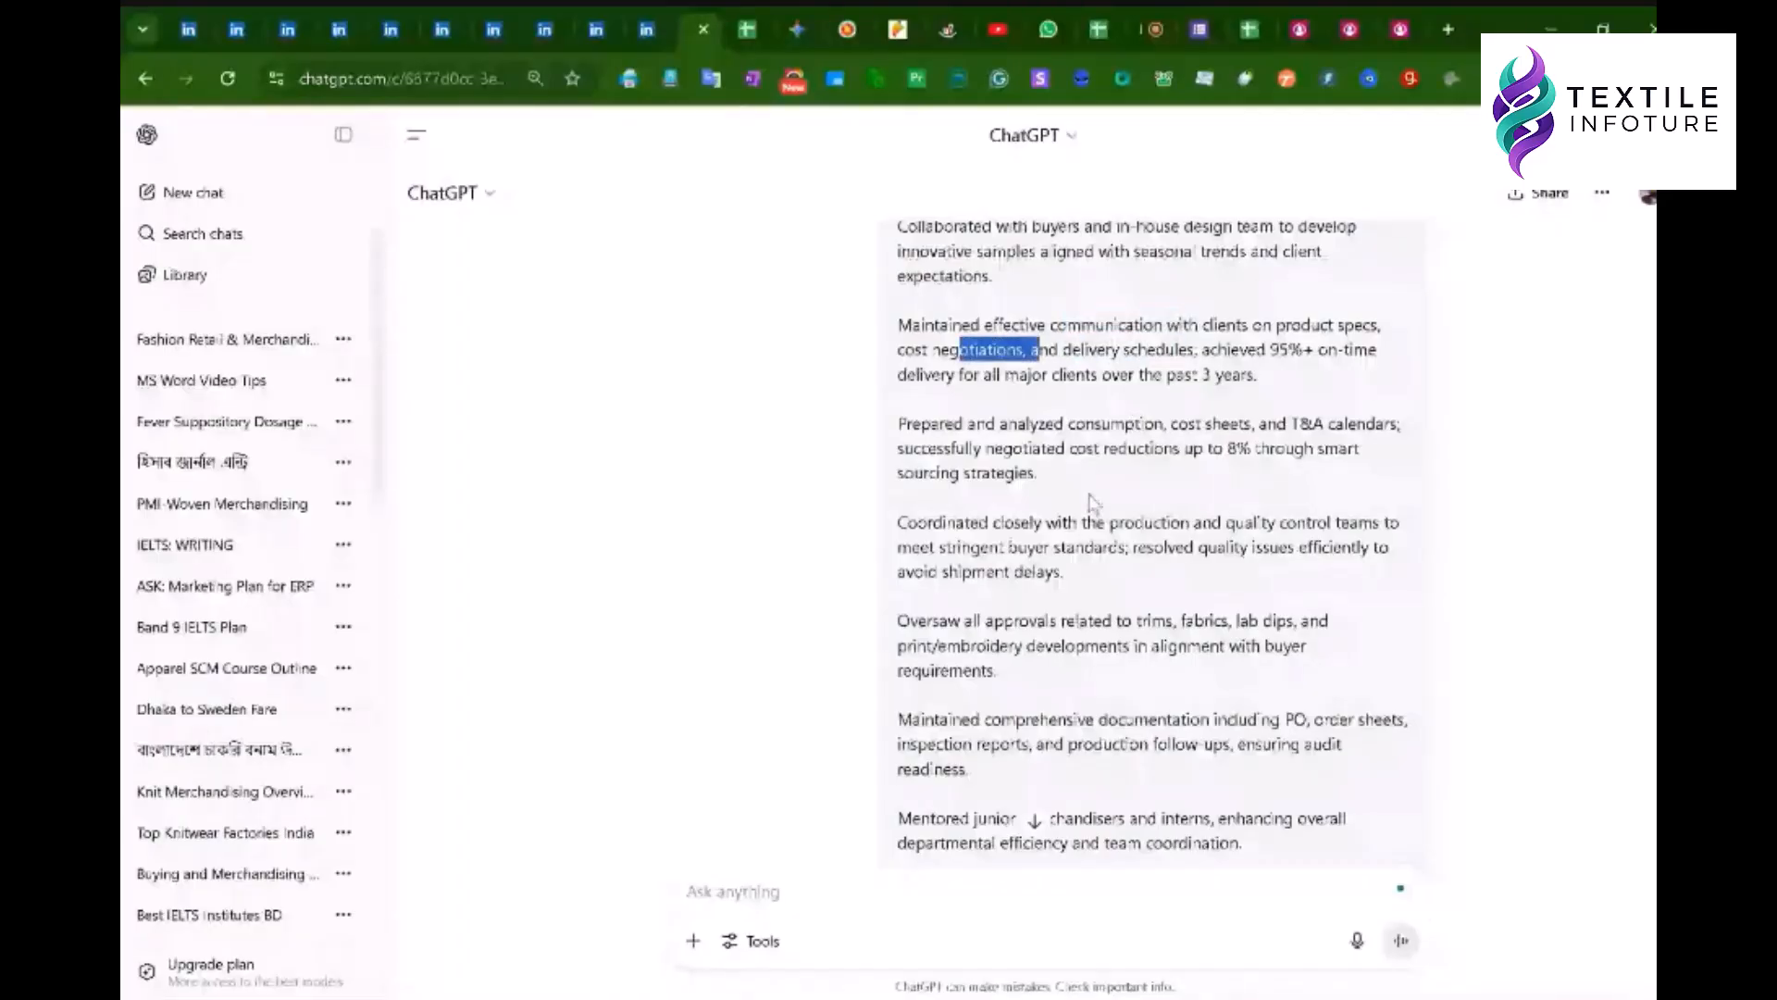
scroll(1128, 387, "down", 1)
scroll(1037, 463, "down", 9)
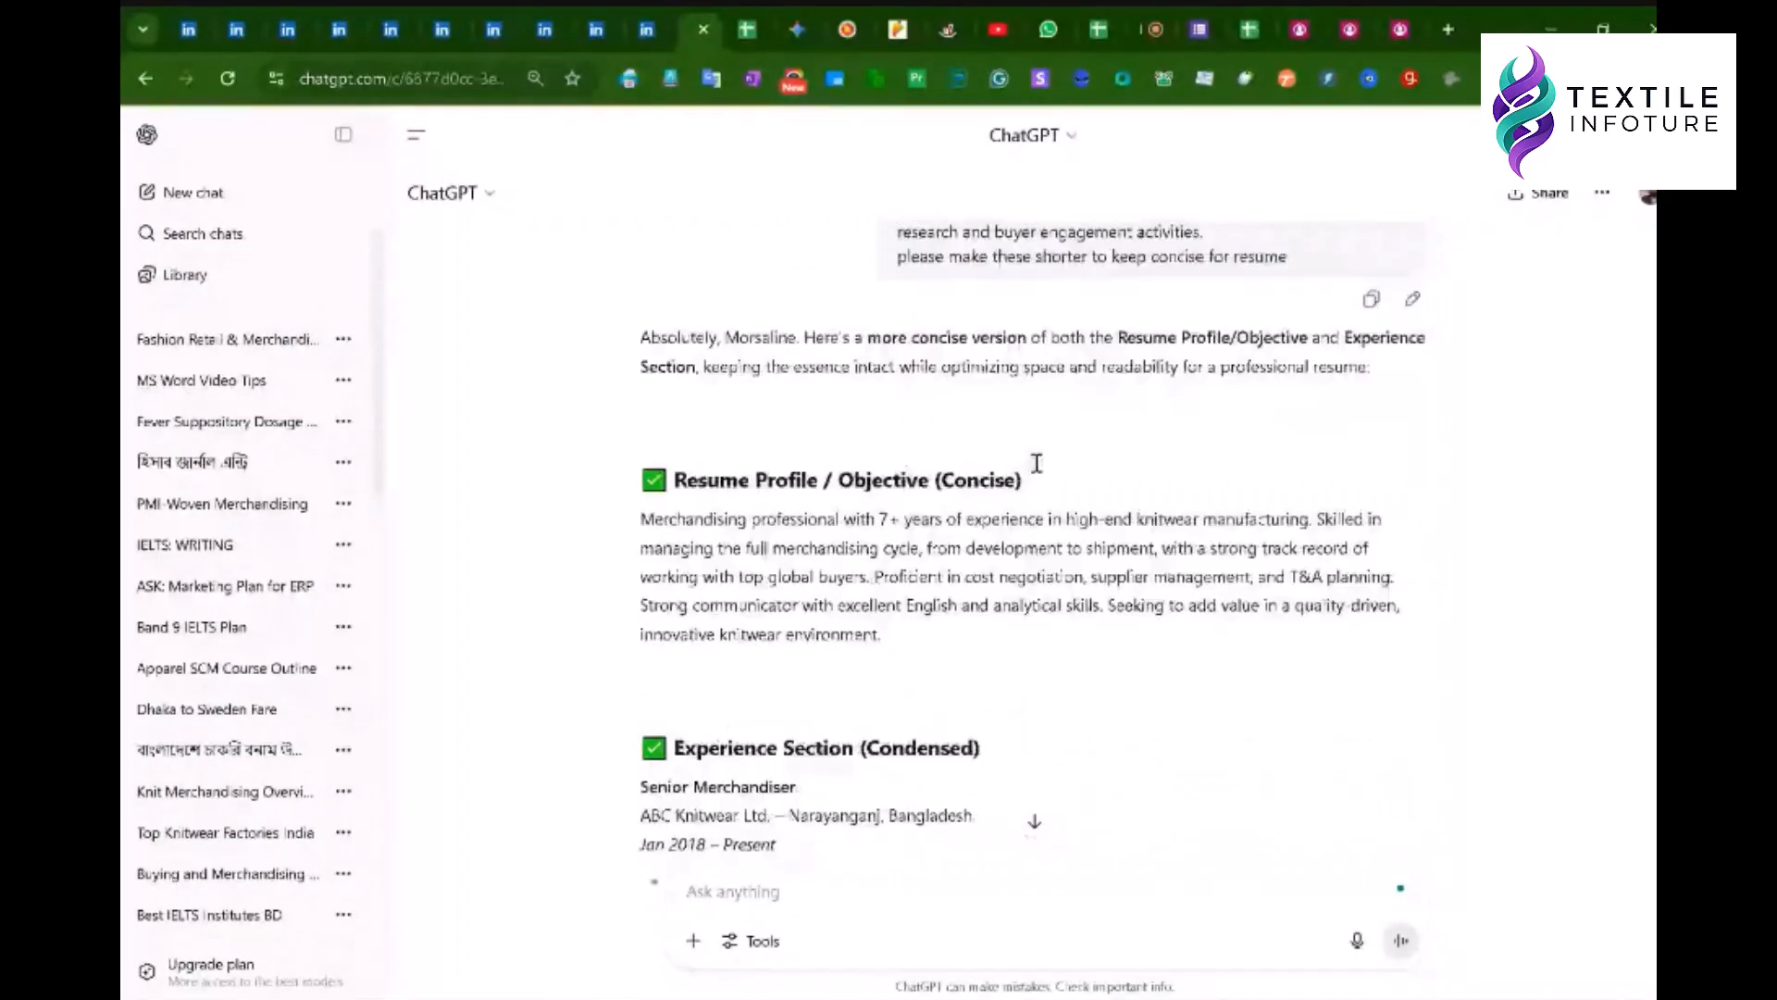
scroll(831, 525, "up", 4)
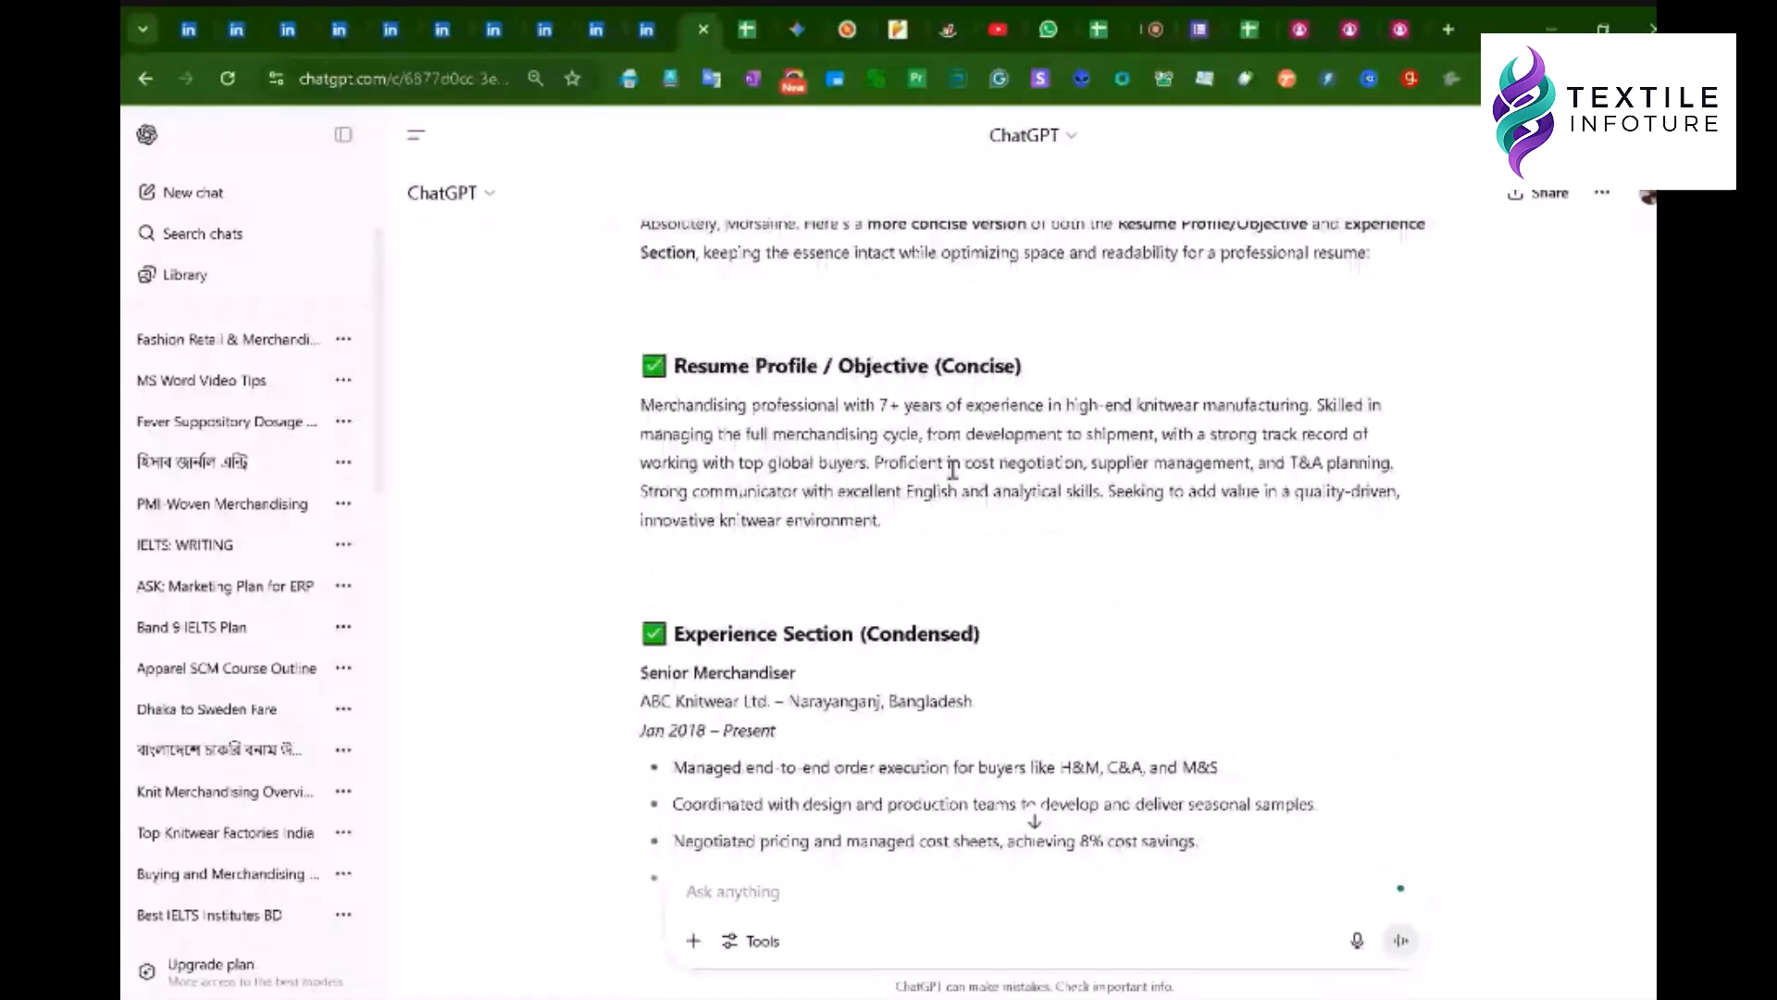
scroll(689, 529, "down", 3)
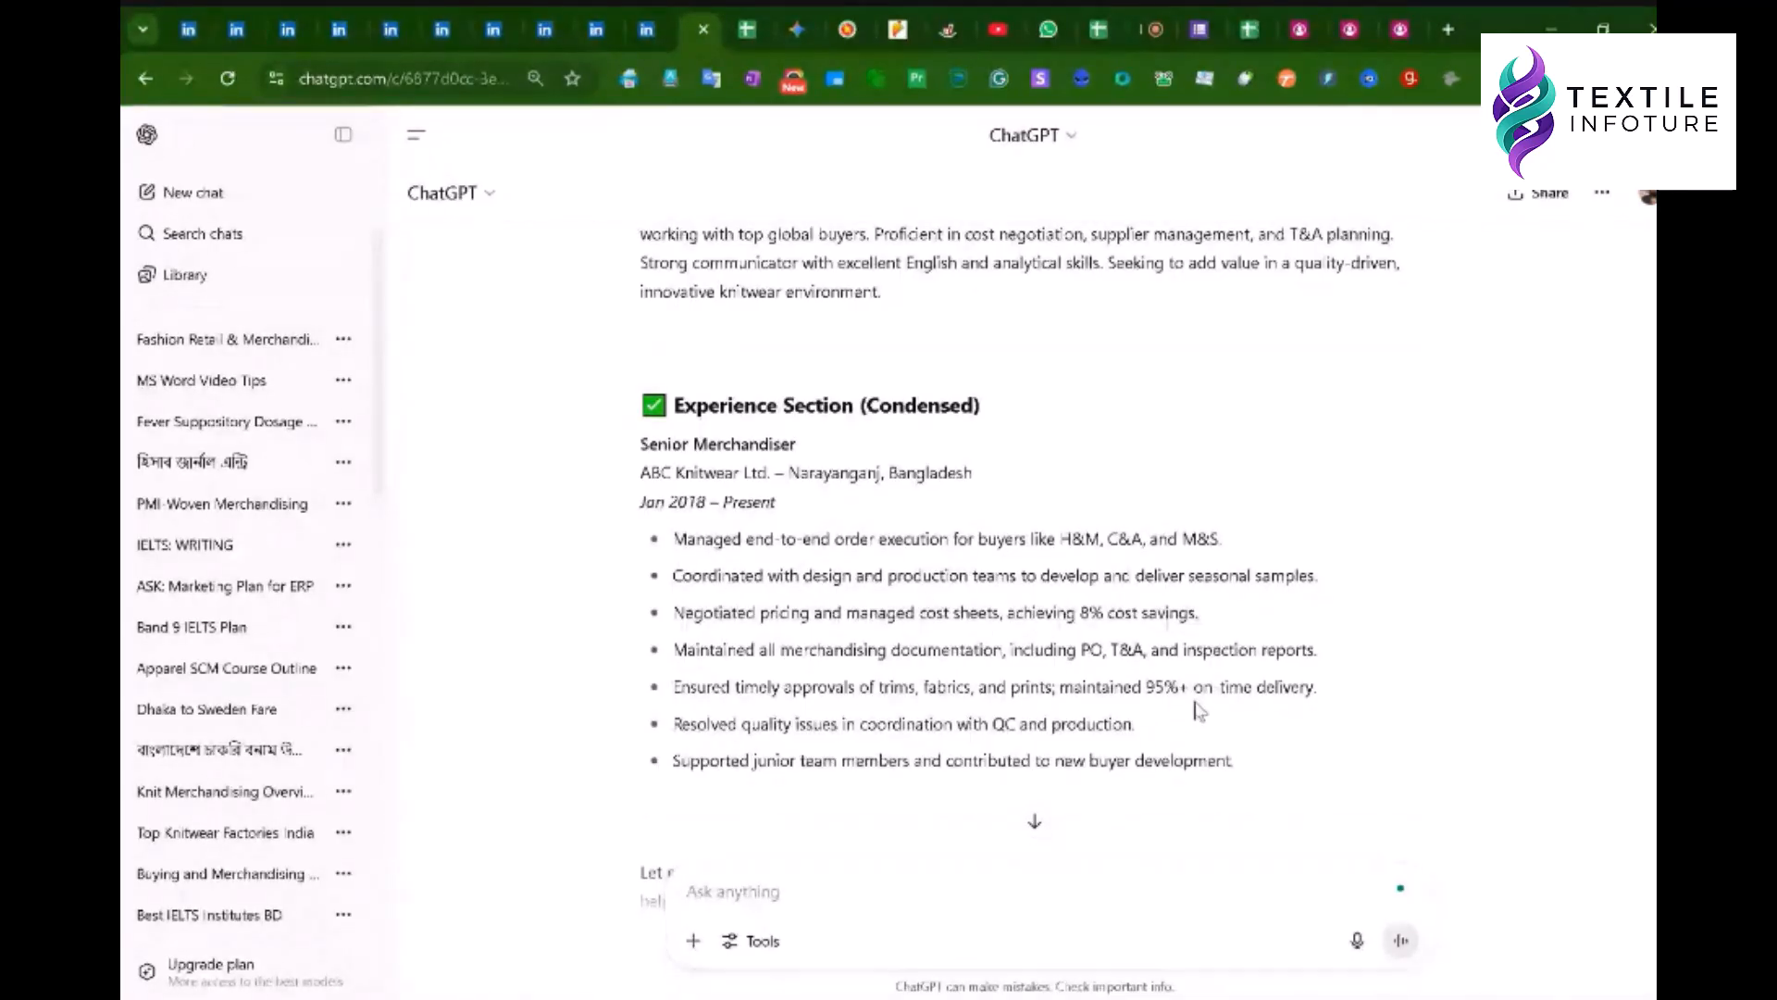
- Reselect the condensed experience bullets starting from the first bullet and recheck them
left_click_drag(1235, 760, 677, 548)
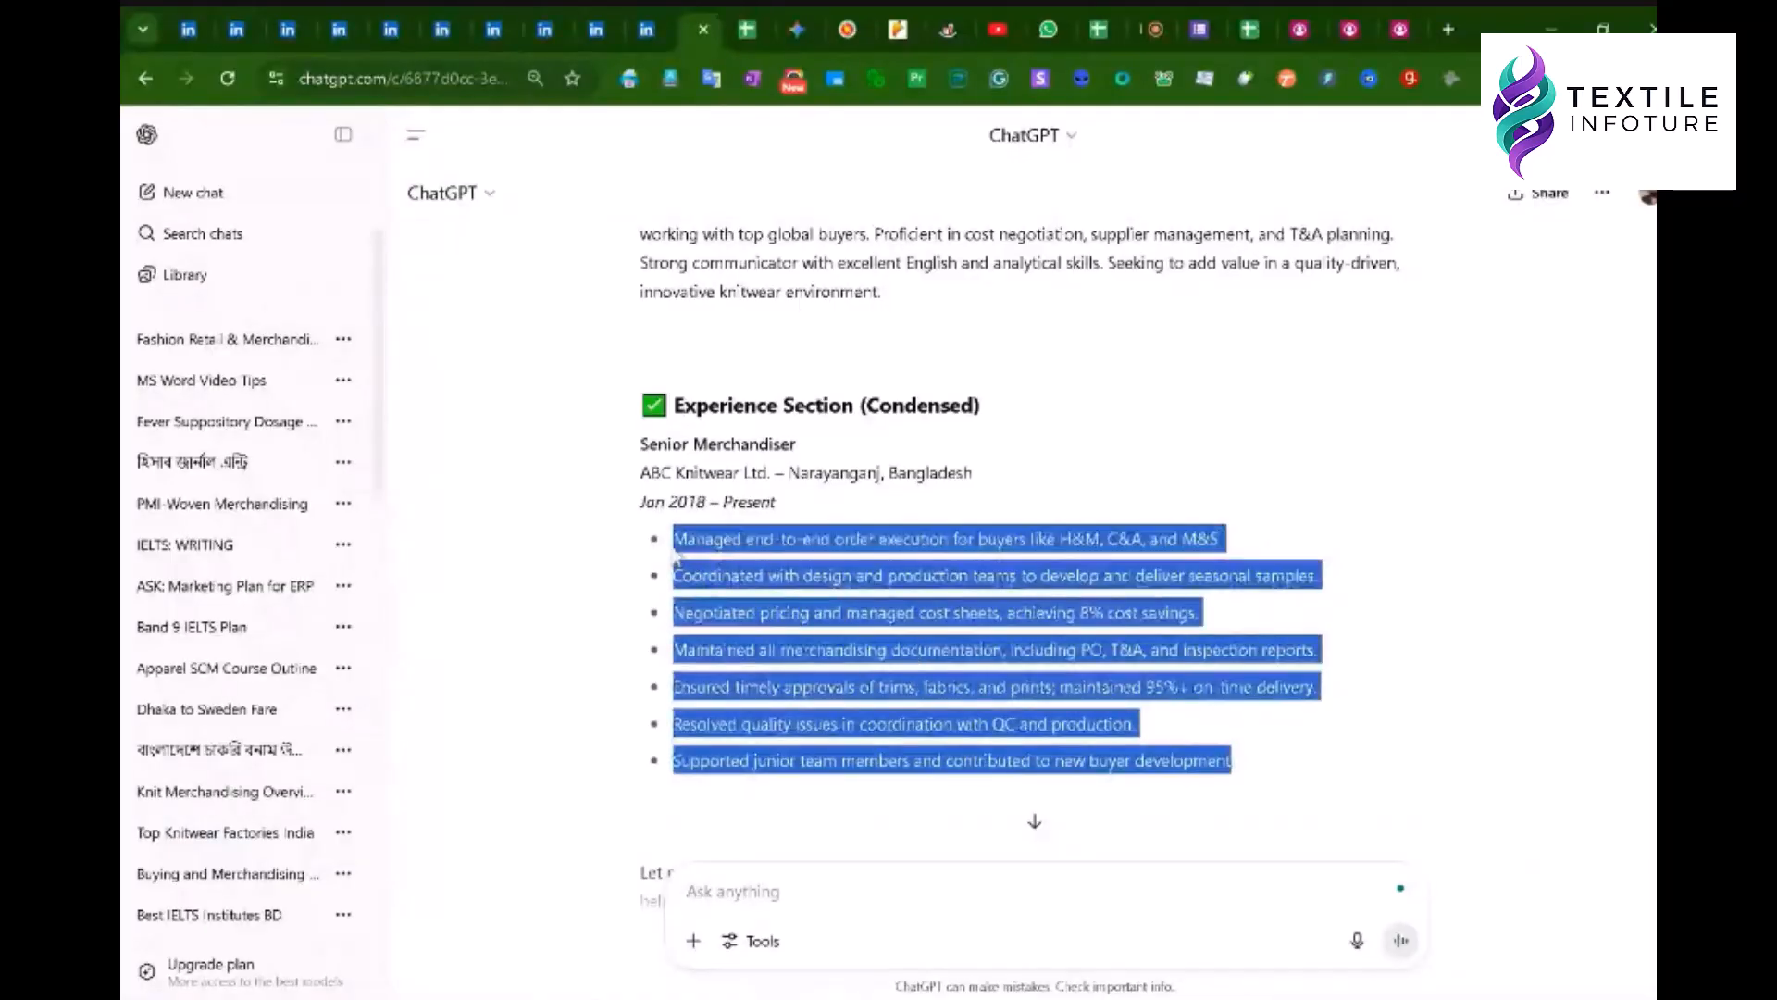
left_click(965, 608)
scroll(967, 606, "down", 3)
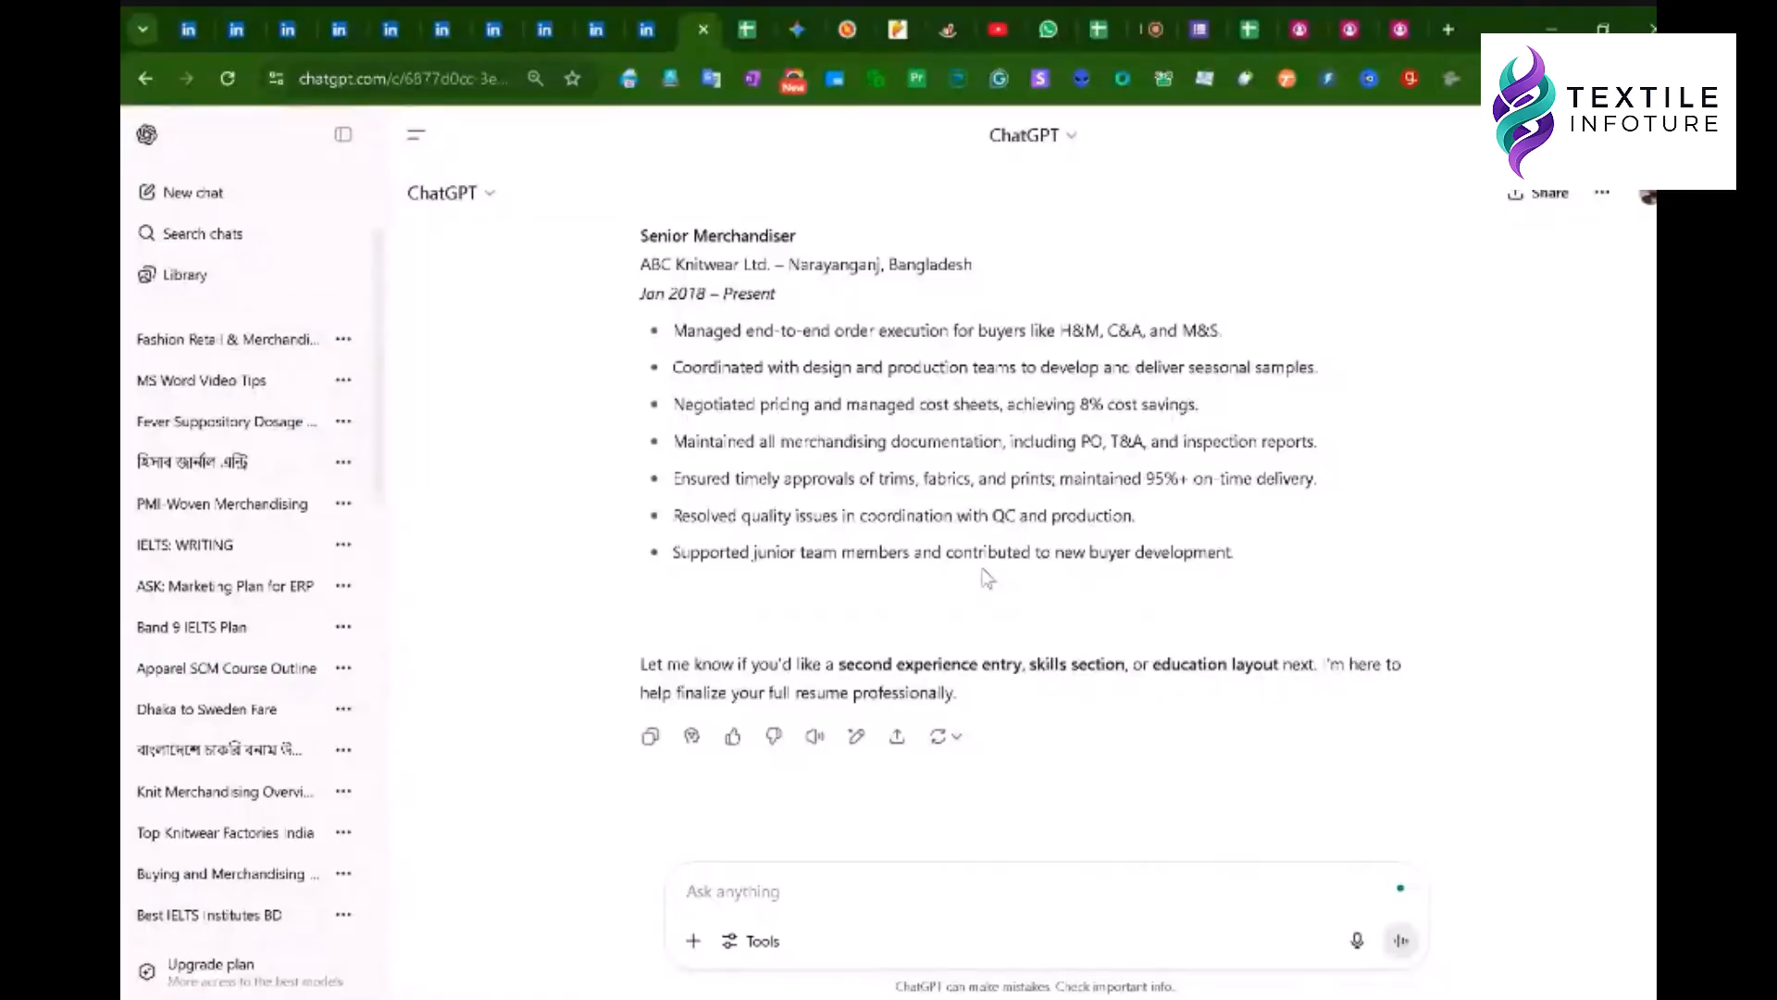
scroll(967, 488, "up", 3)
scroll(967, 489, "up", 10)
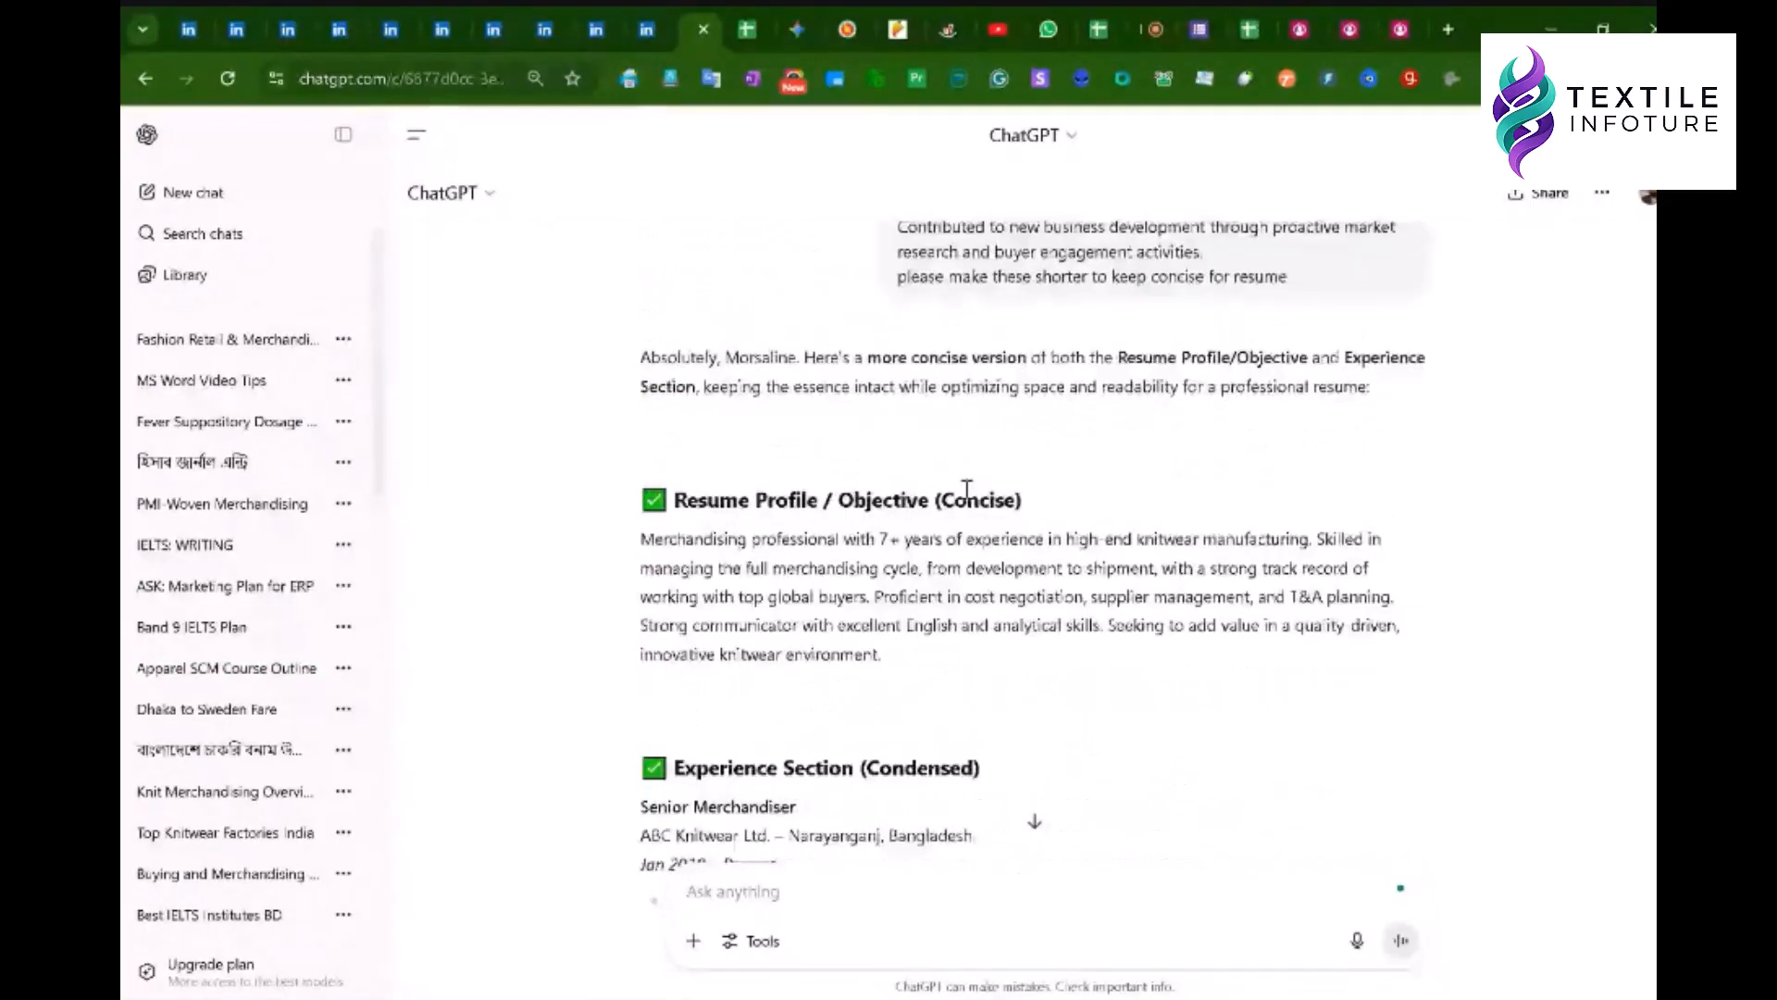
scroll(1002, 502, "down", 6)
scroll(1002, 502, "down", 9)
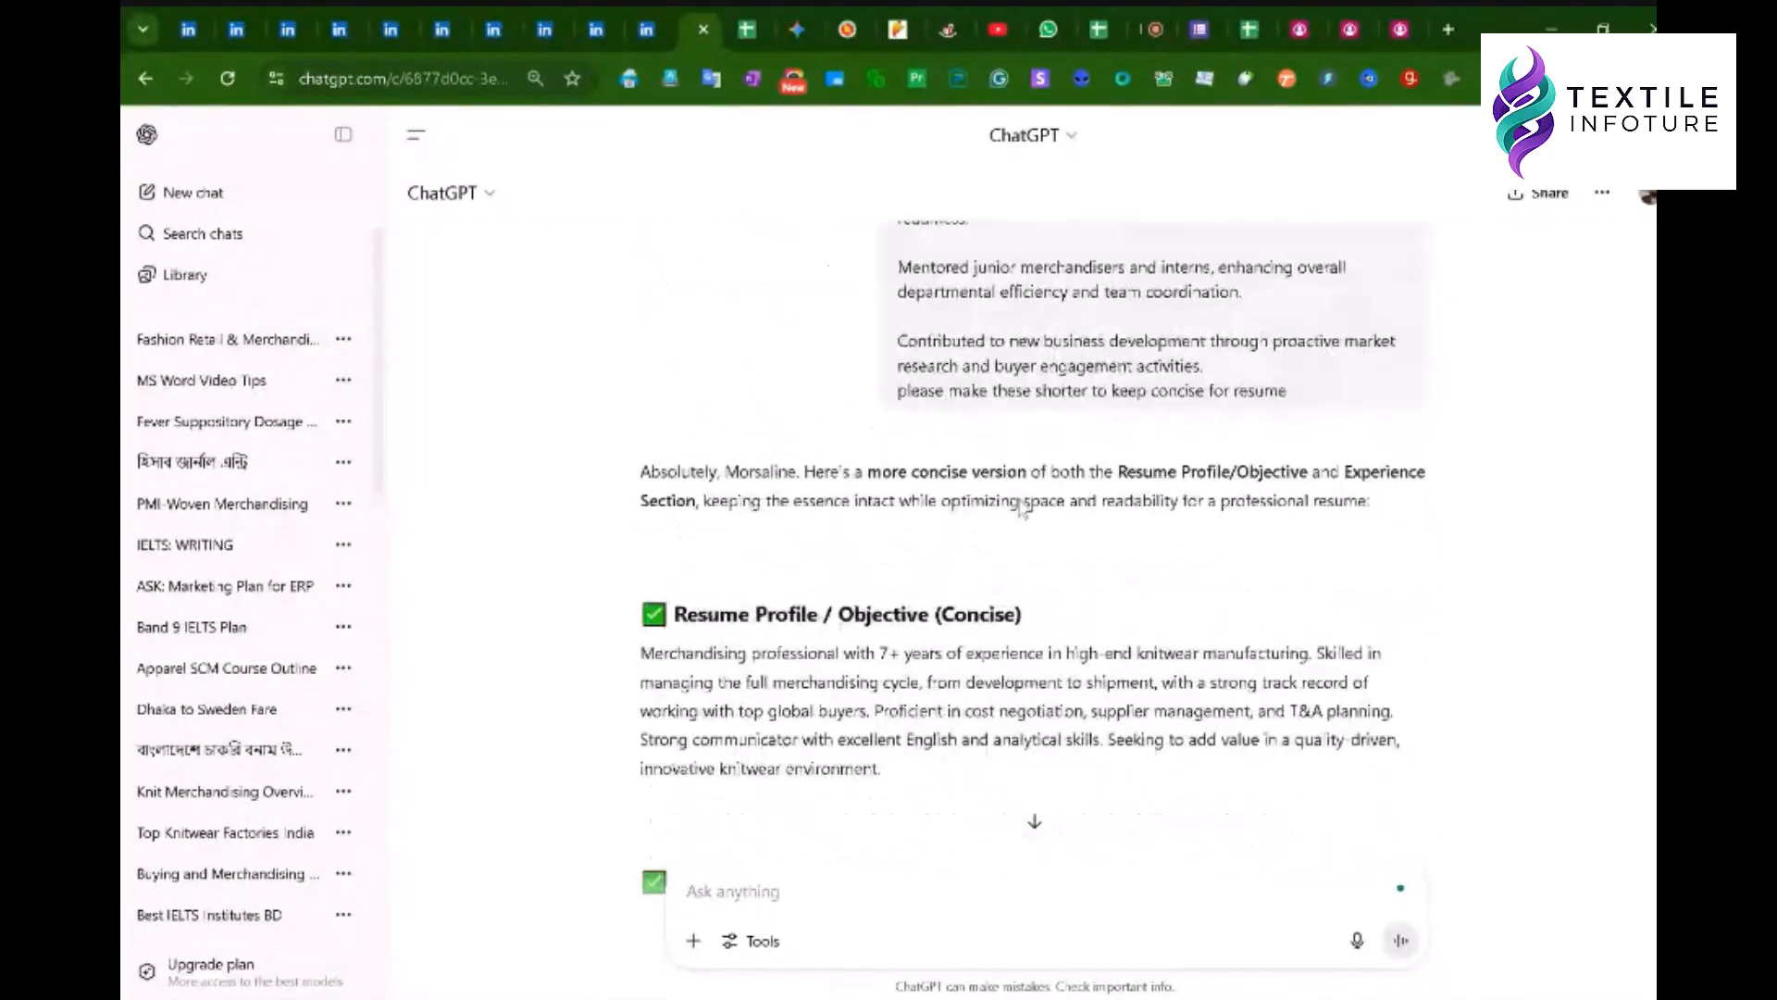
- Ask ChatGPT to 'please prepare one cover letter for this job'
left_click(725, 889)
type("please ")
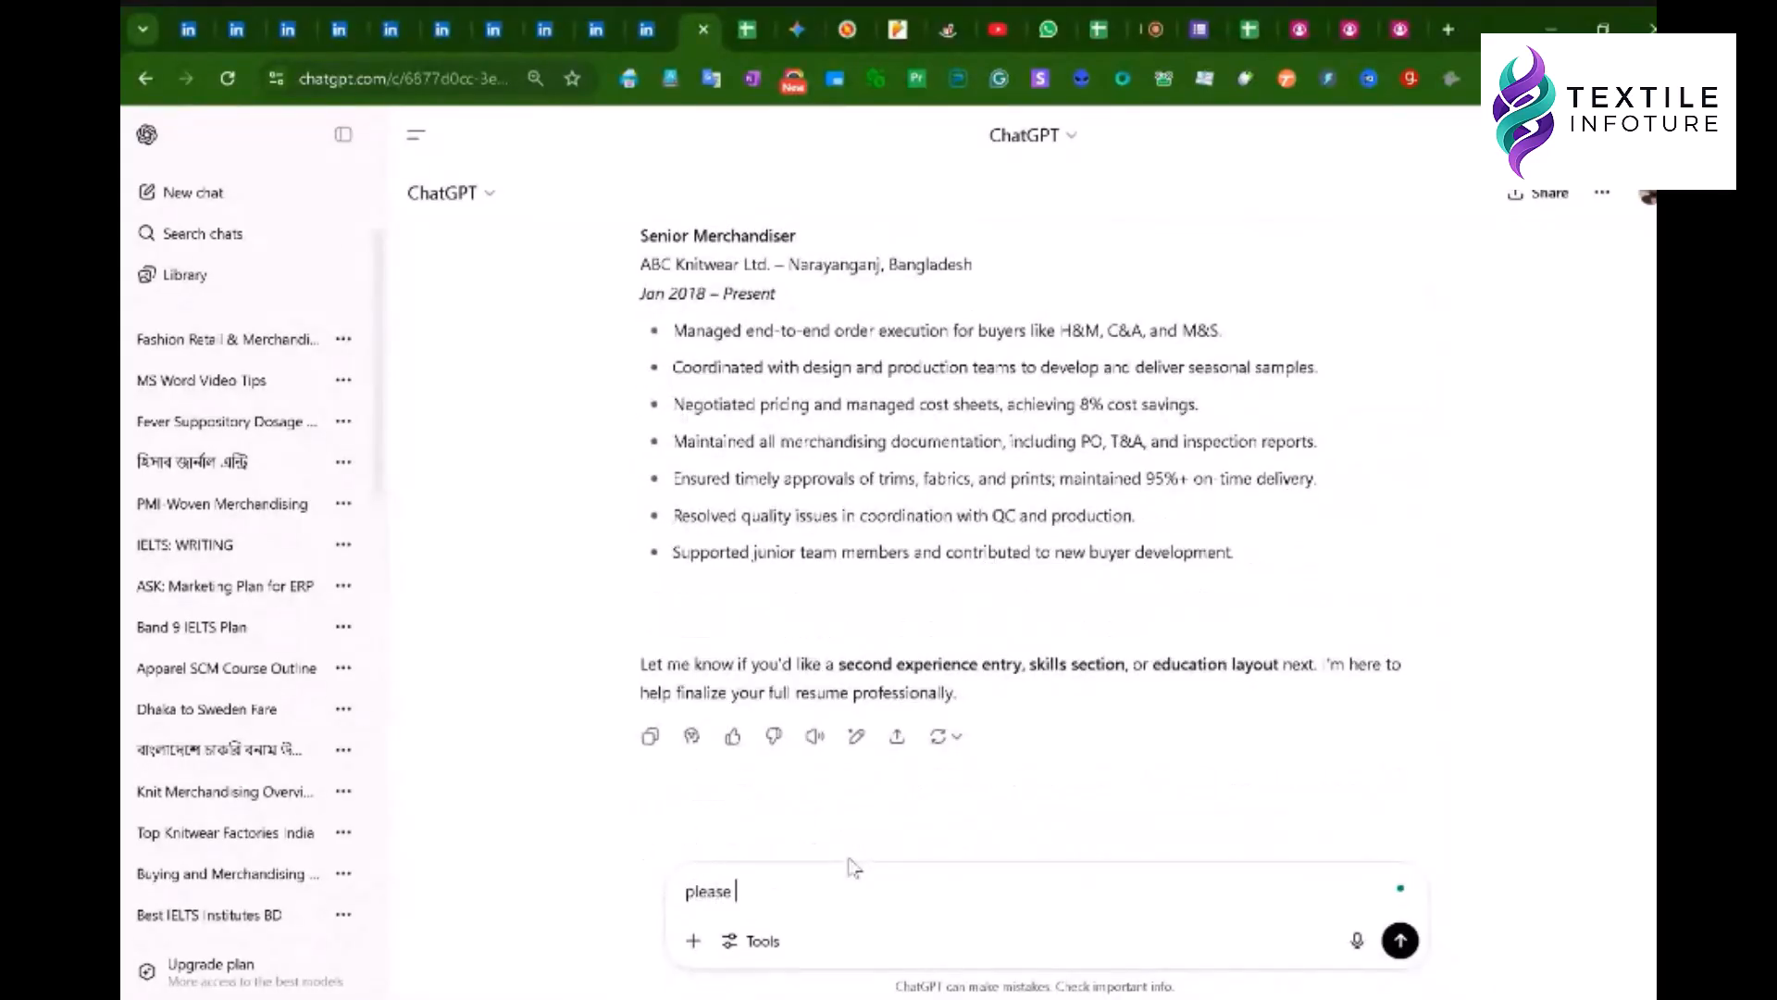
type("prepare one cover letter for this job")
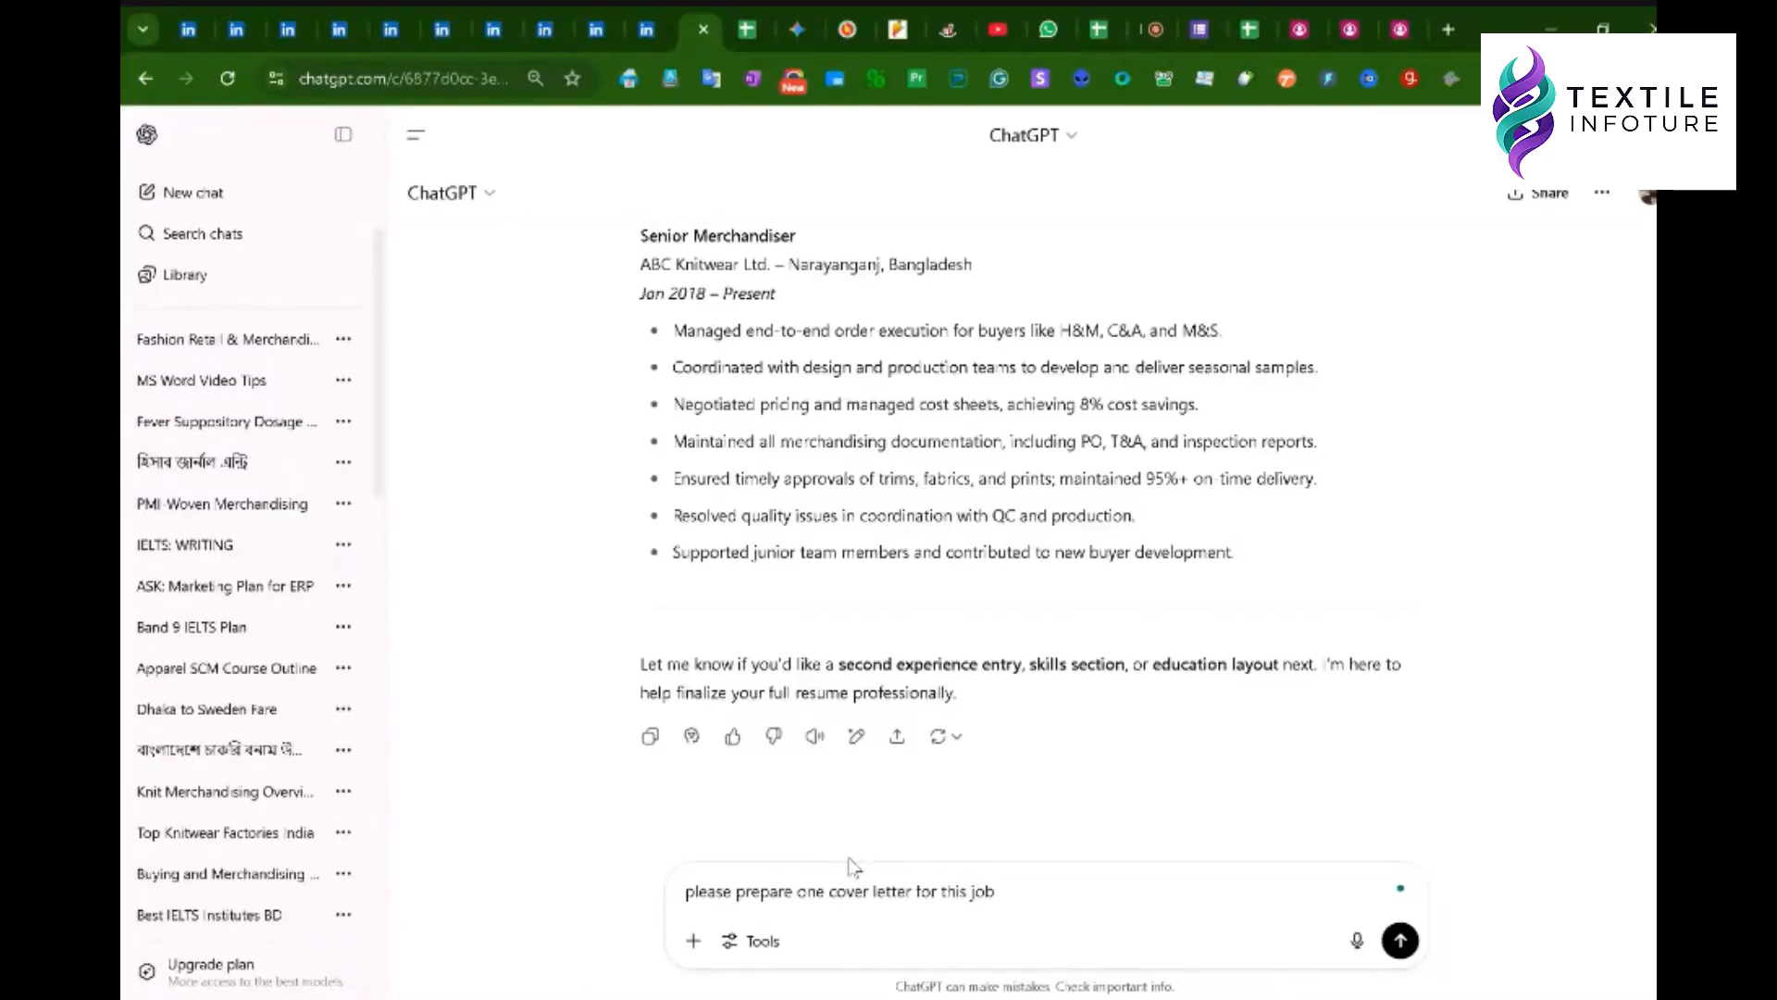
key("shift+Return")
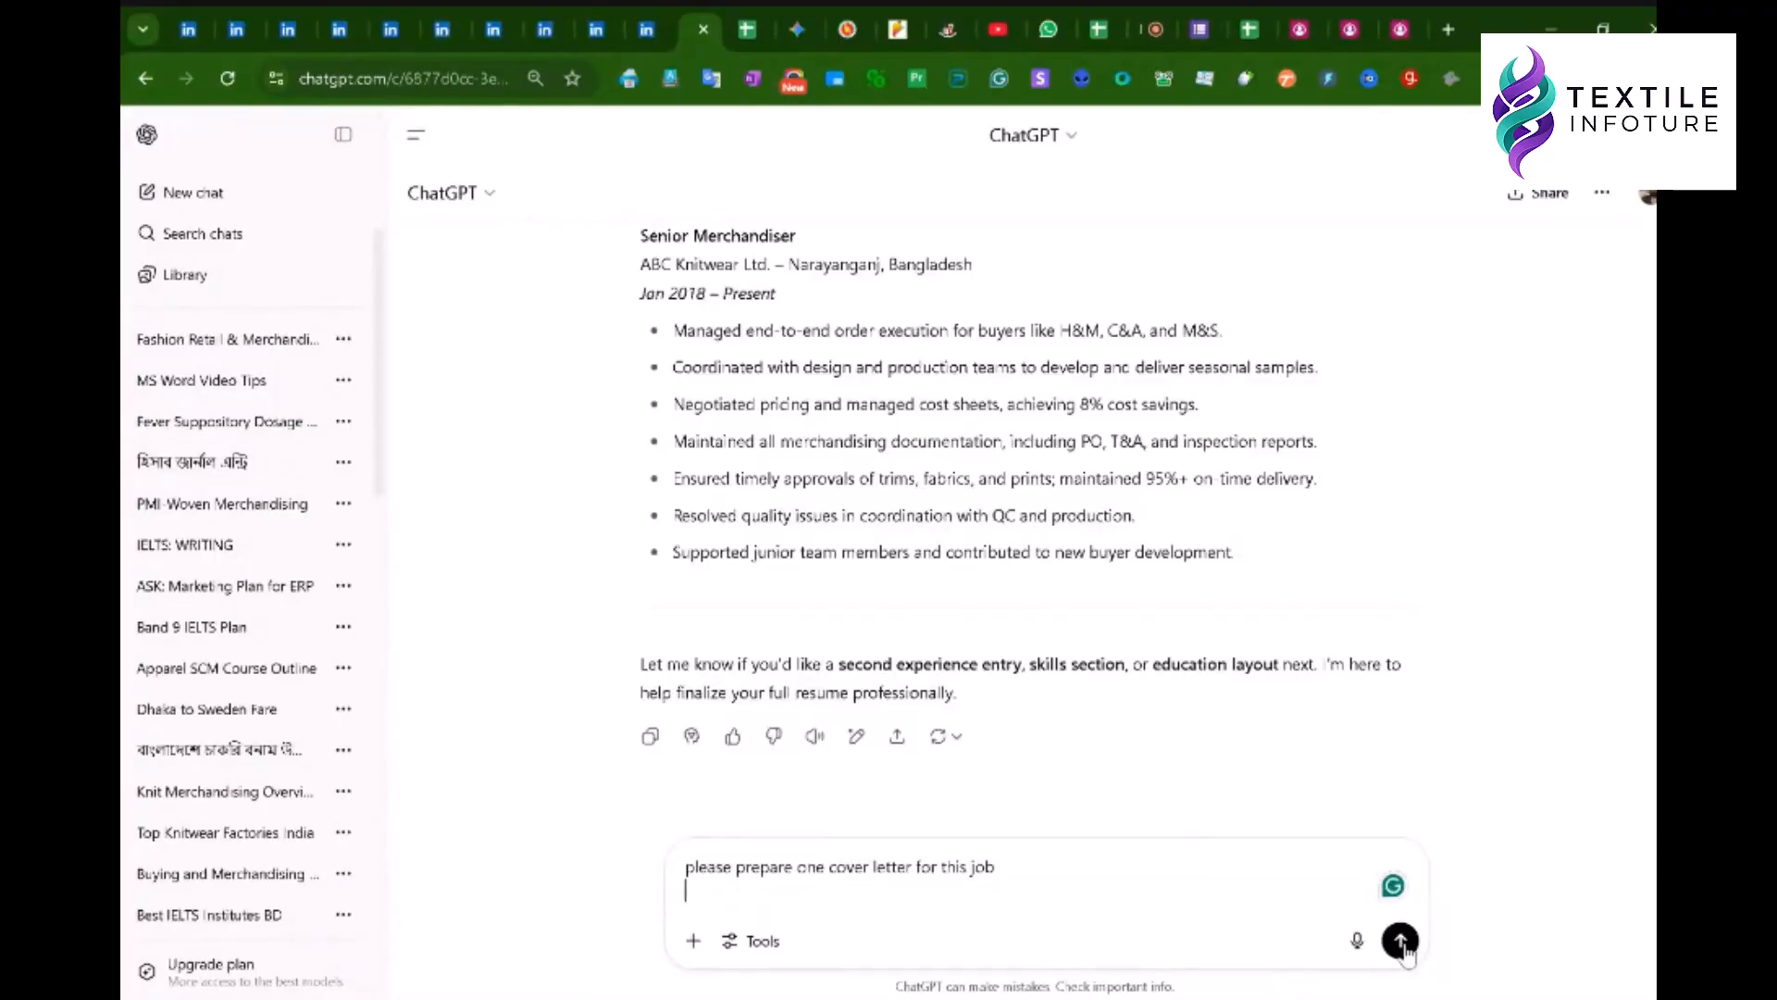
key("Return")
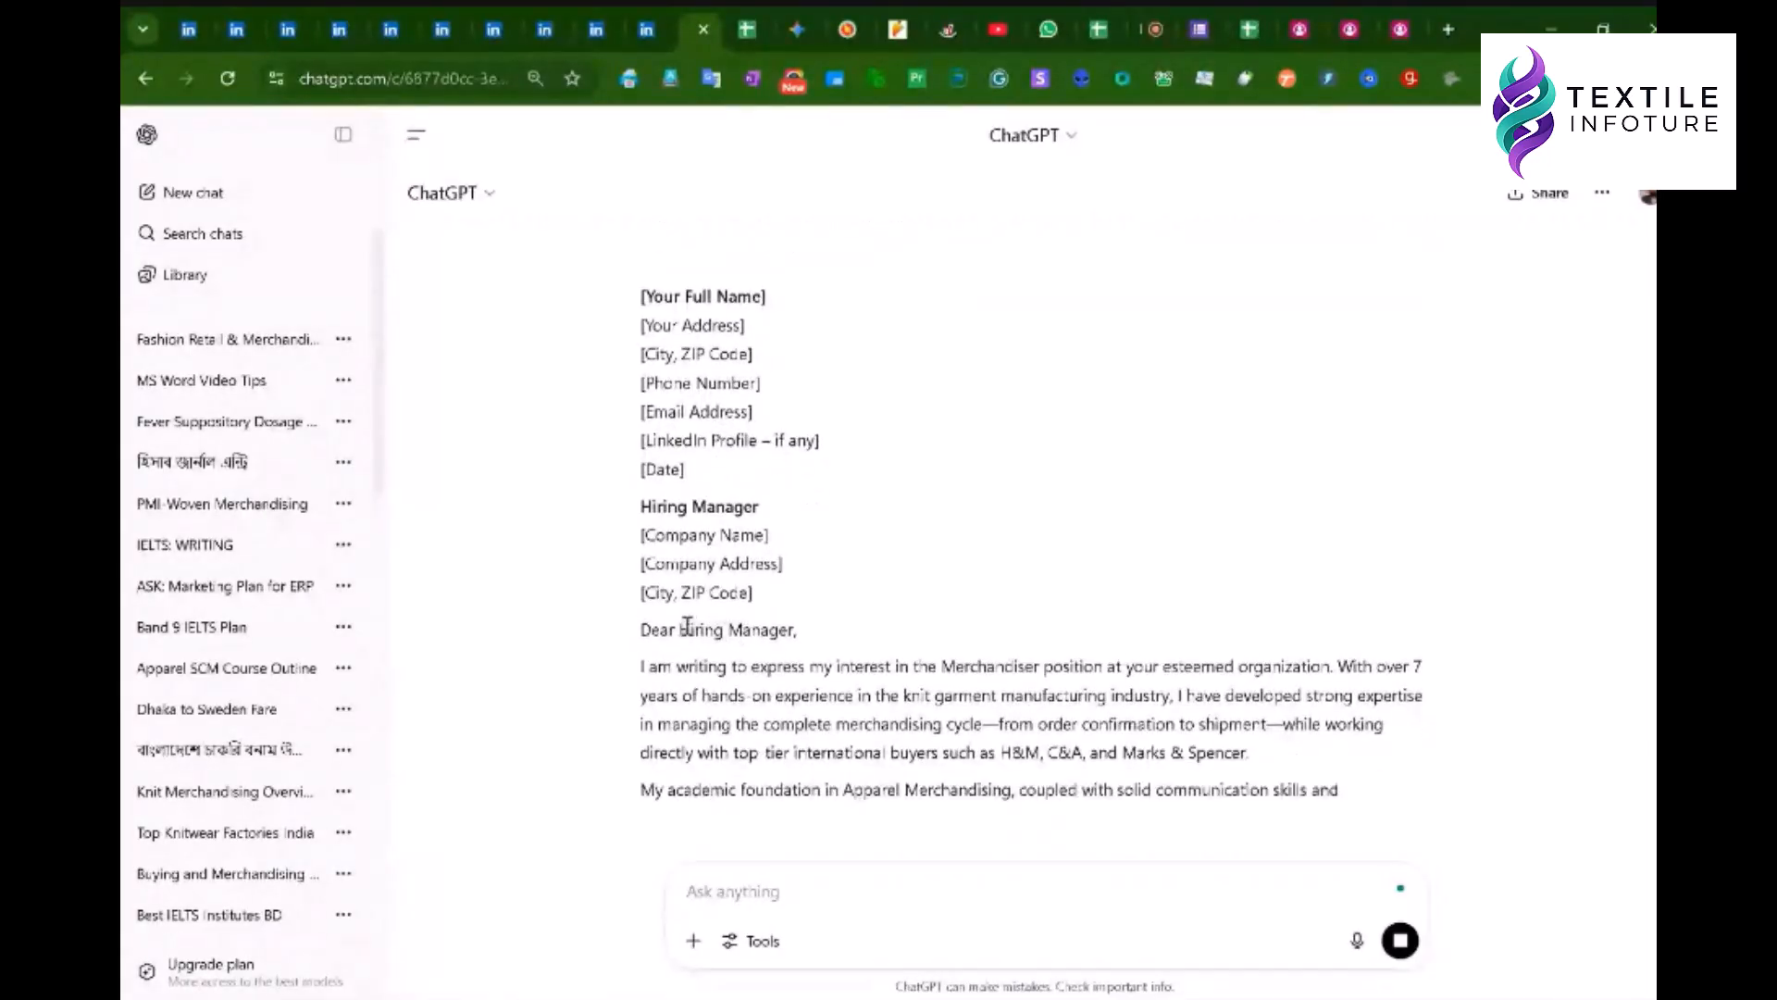
- Read the cover letter from the Hiring Manager salutation and H&M, C&A buyers to Warm regards
left_click_drag(680, 630, 795, 630)
left_click(865, 627)
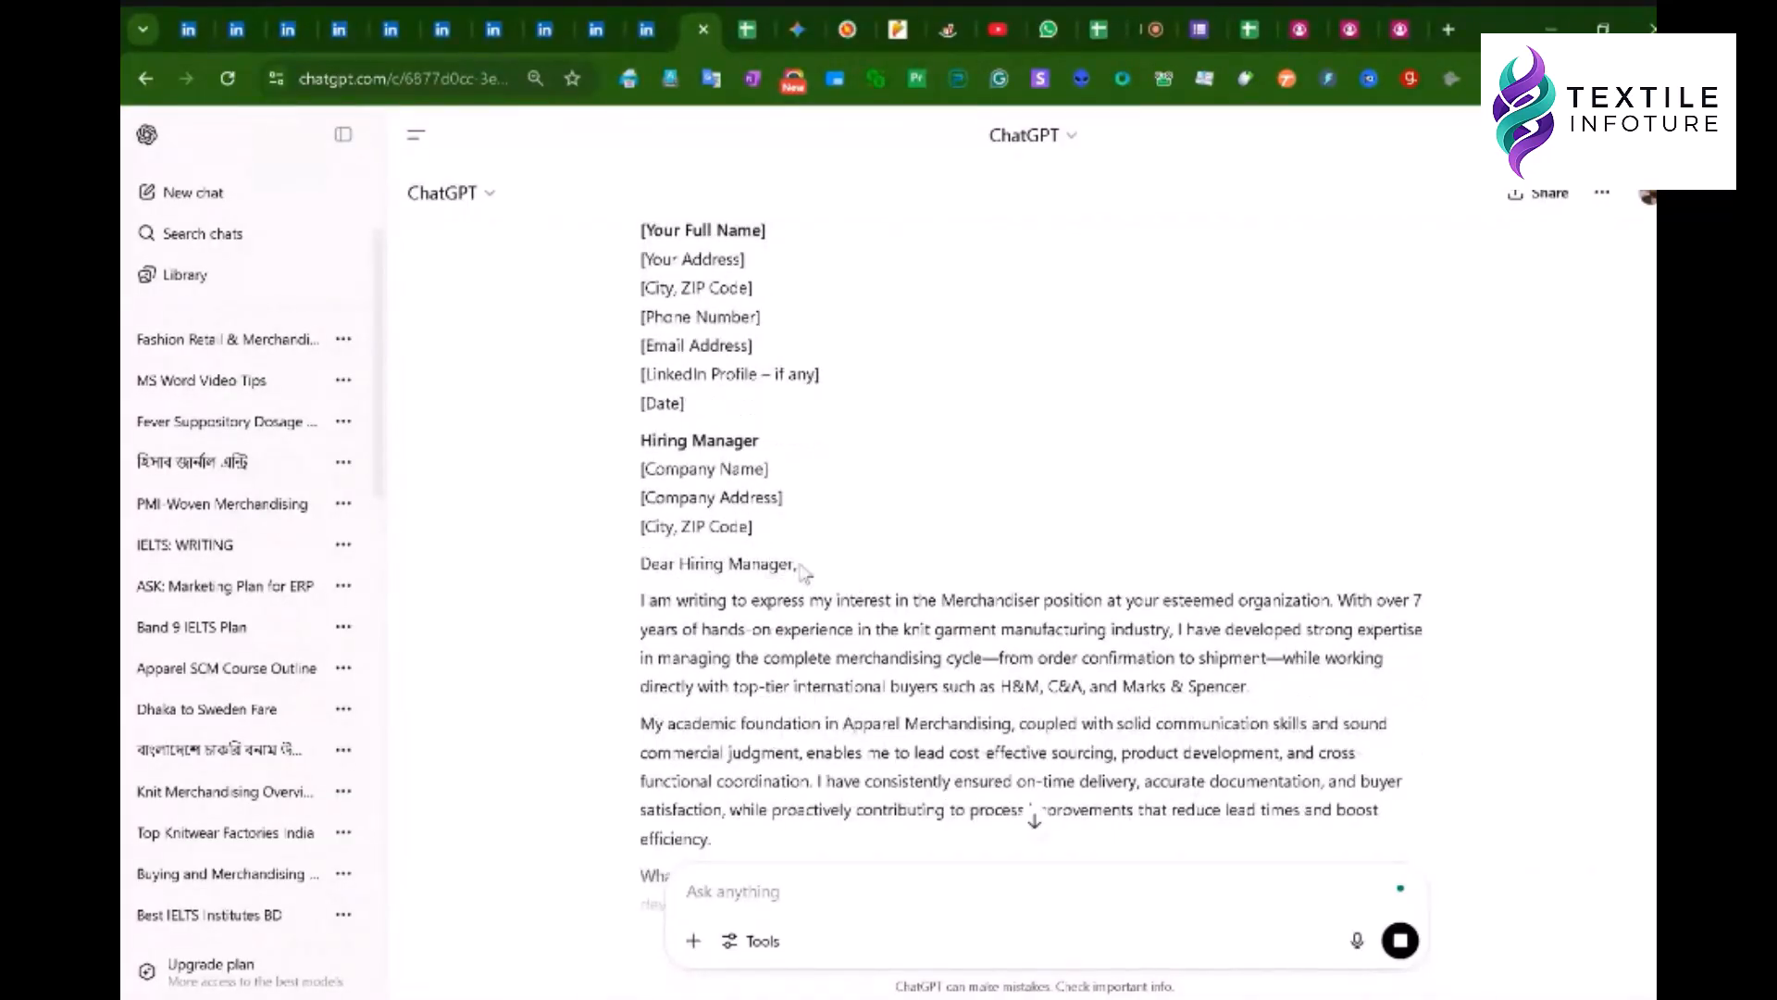
scroll(796, 634, "down", 2)
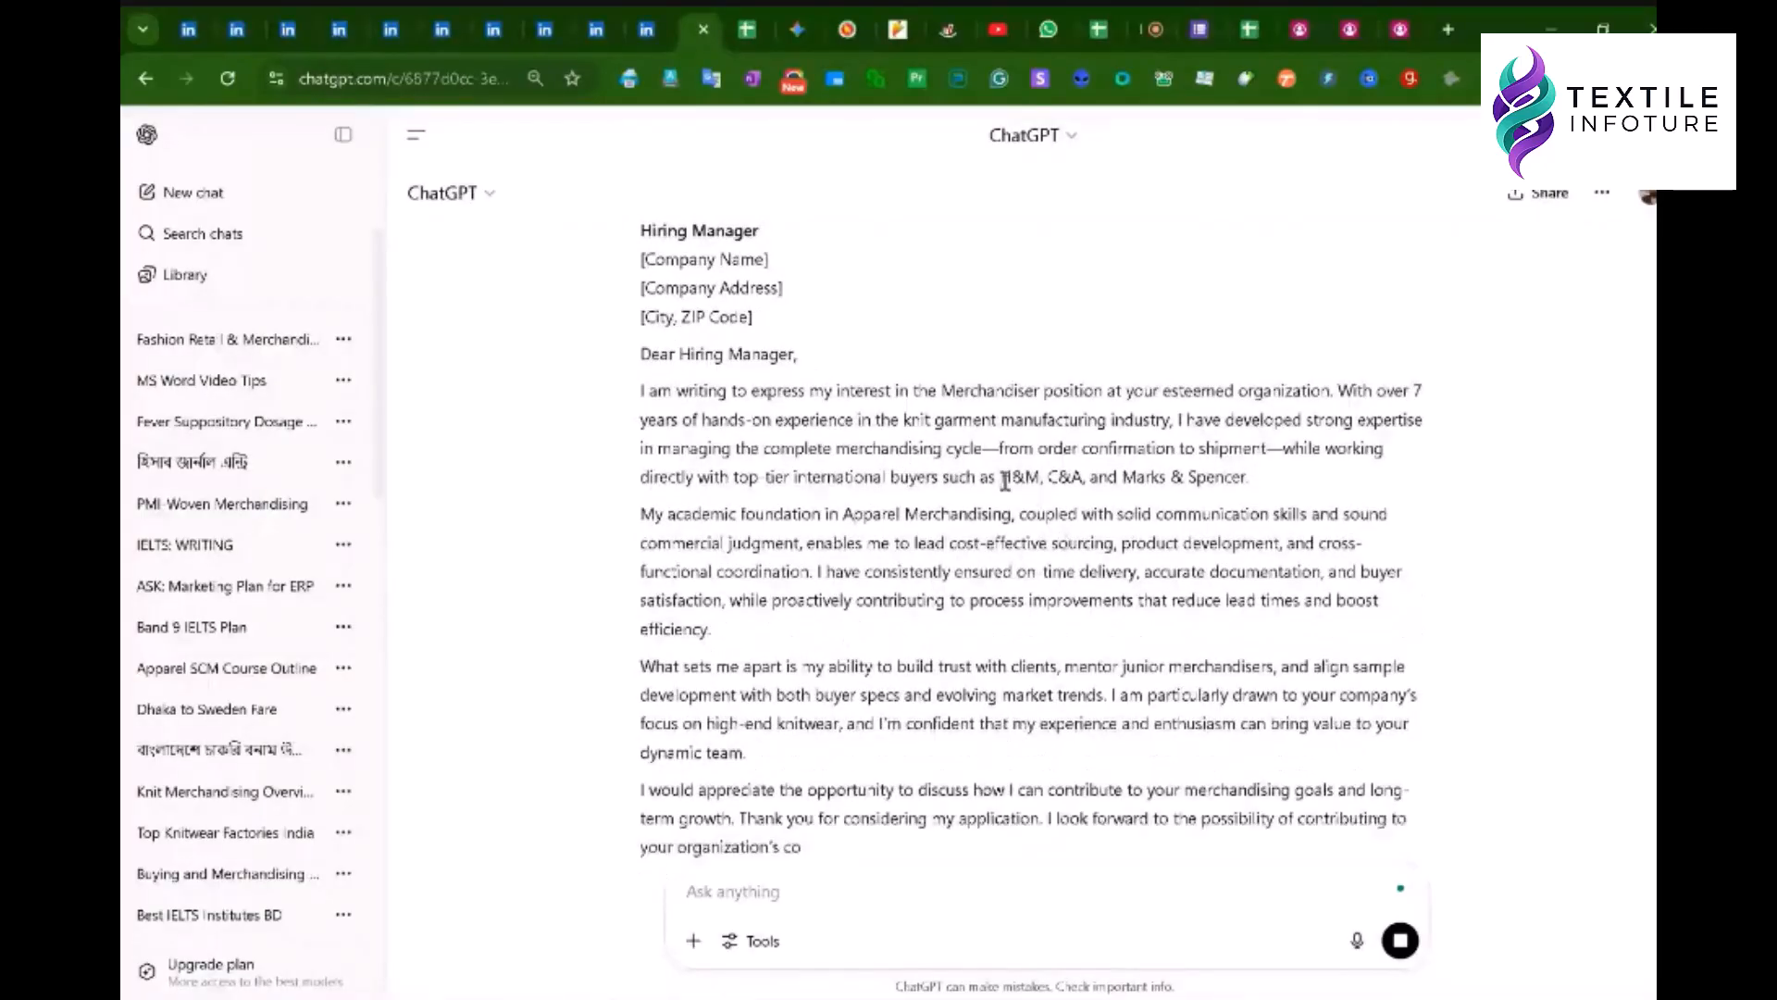
left_click_drag(999, 479, 1240, 475)
left_click(1238, 477)
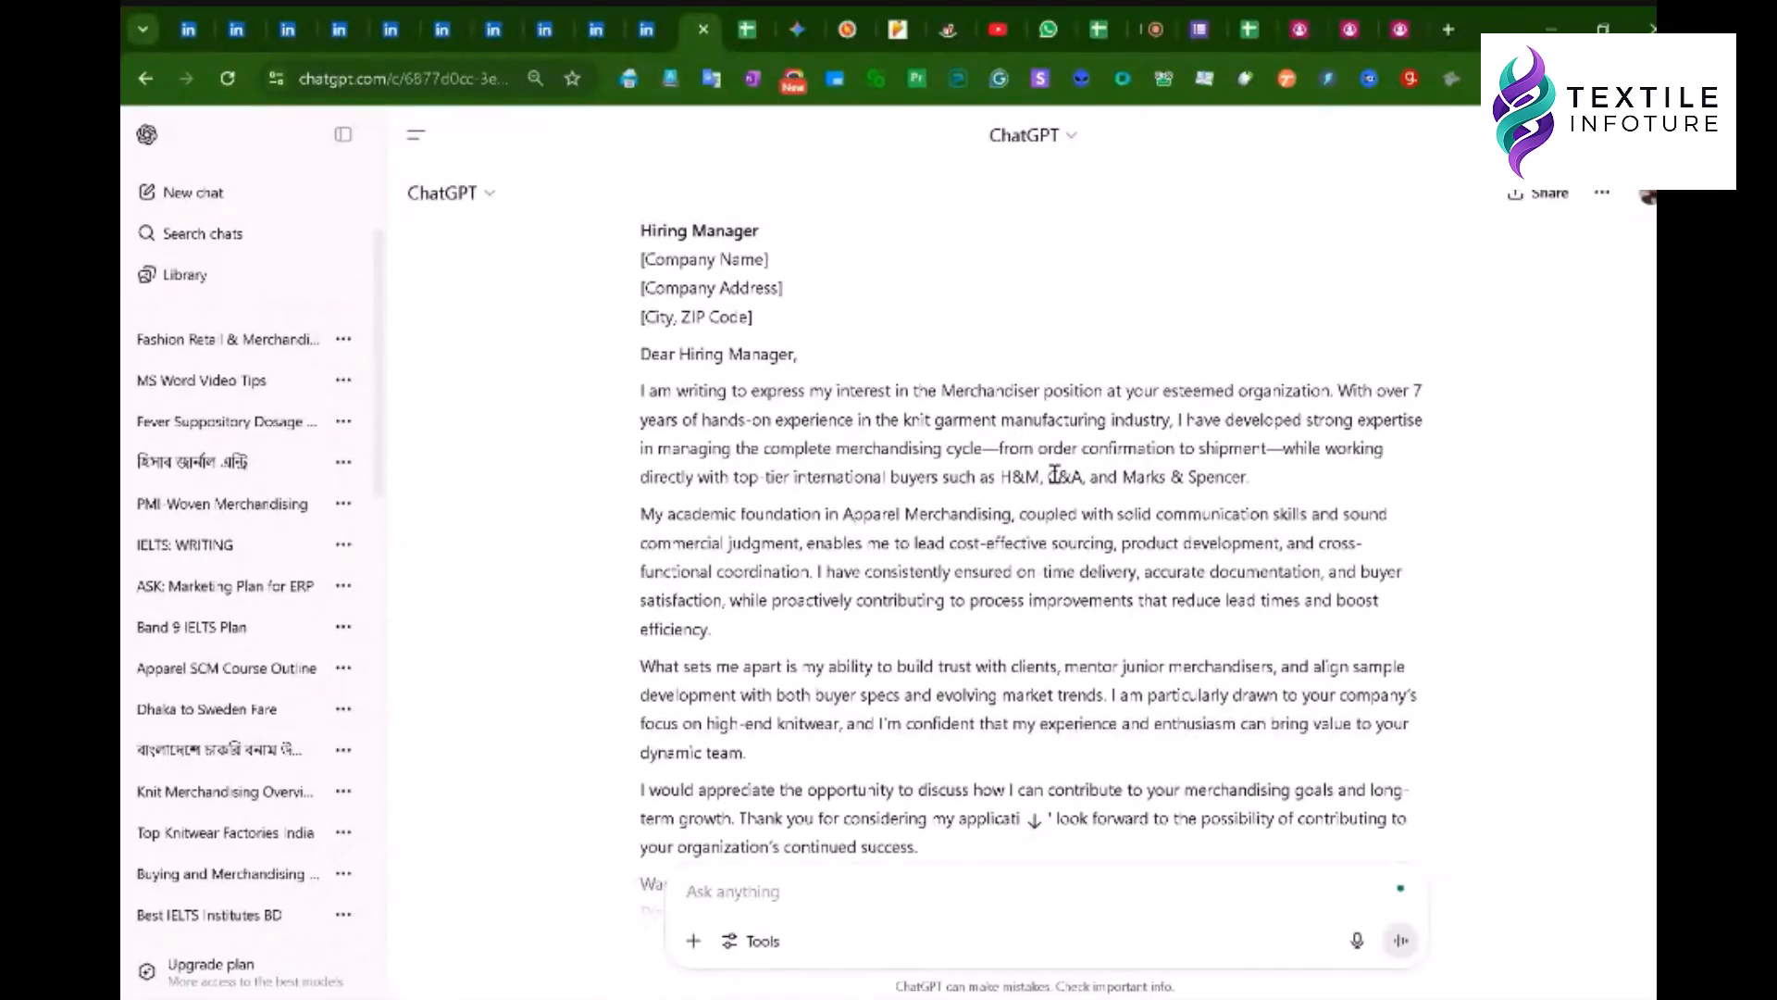
scroll(1046, 544, "down", 3)
scroll(972, 542, "up", 3)
scroll(953, 639, "down", 5)
left_click(833, 889)
- Ask ChatGPT to 'please remake in shorter form to keep it concise'
type("p")
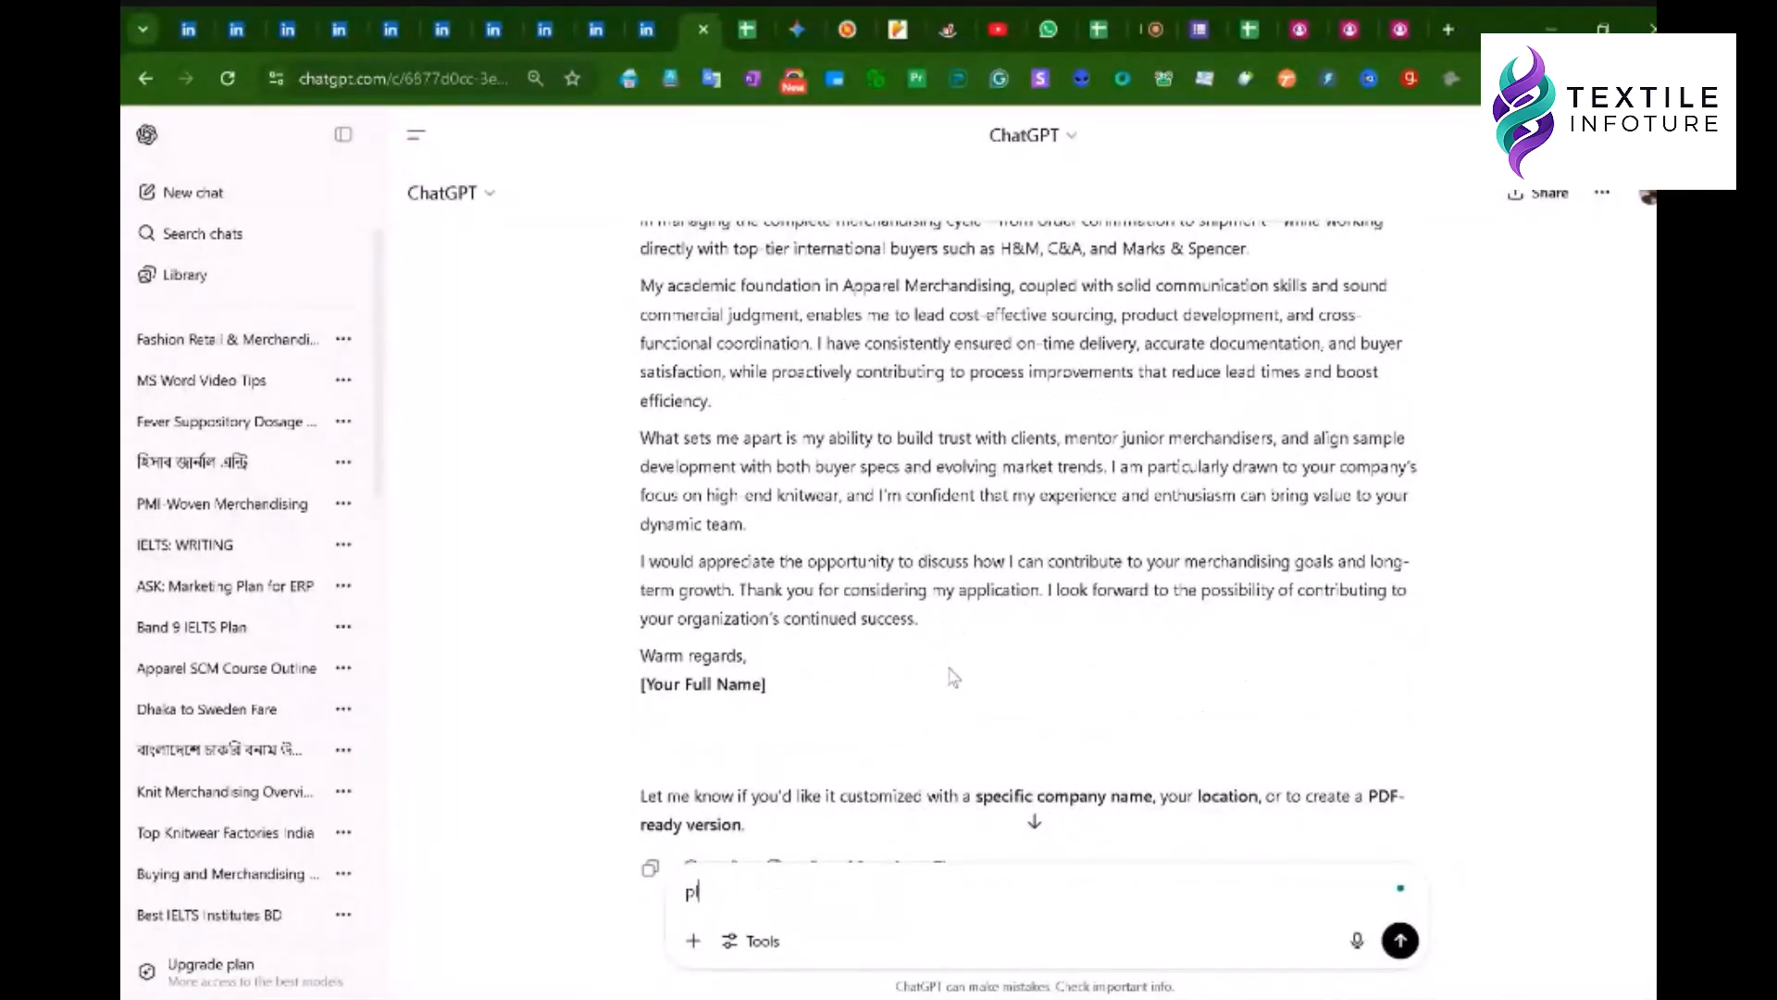
type("lease remake in shorter form to kee")
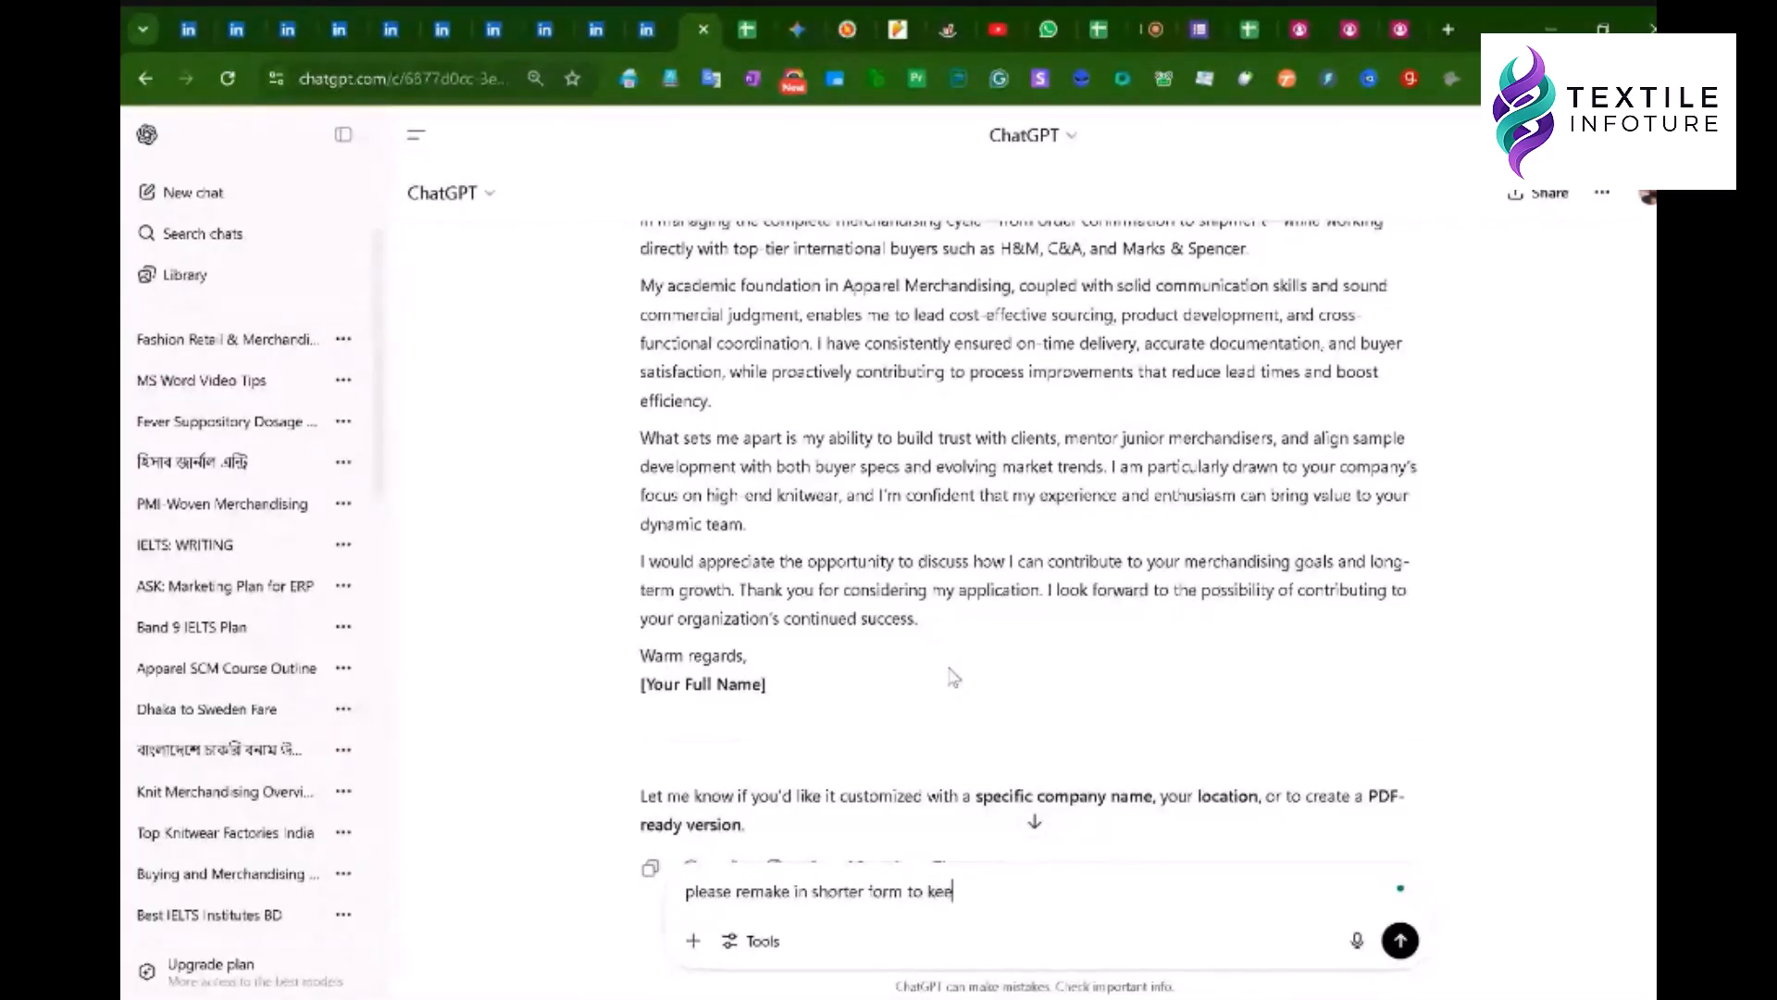
type("p it concise")
key("Return")
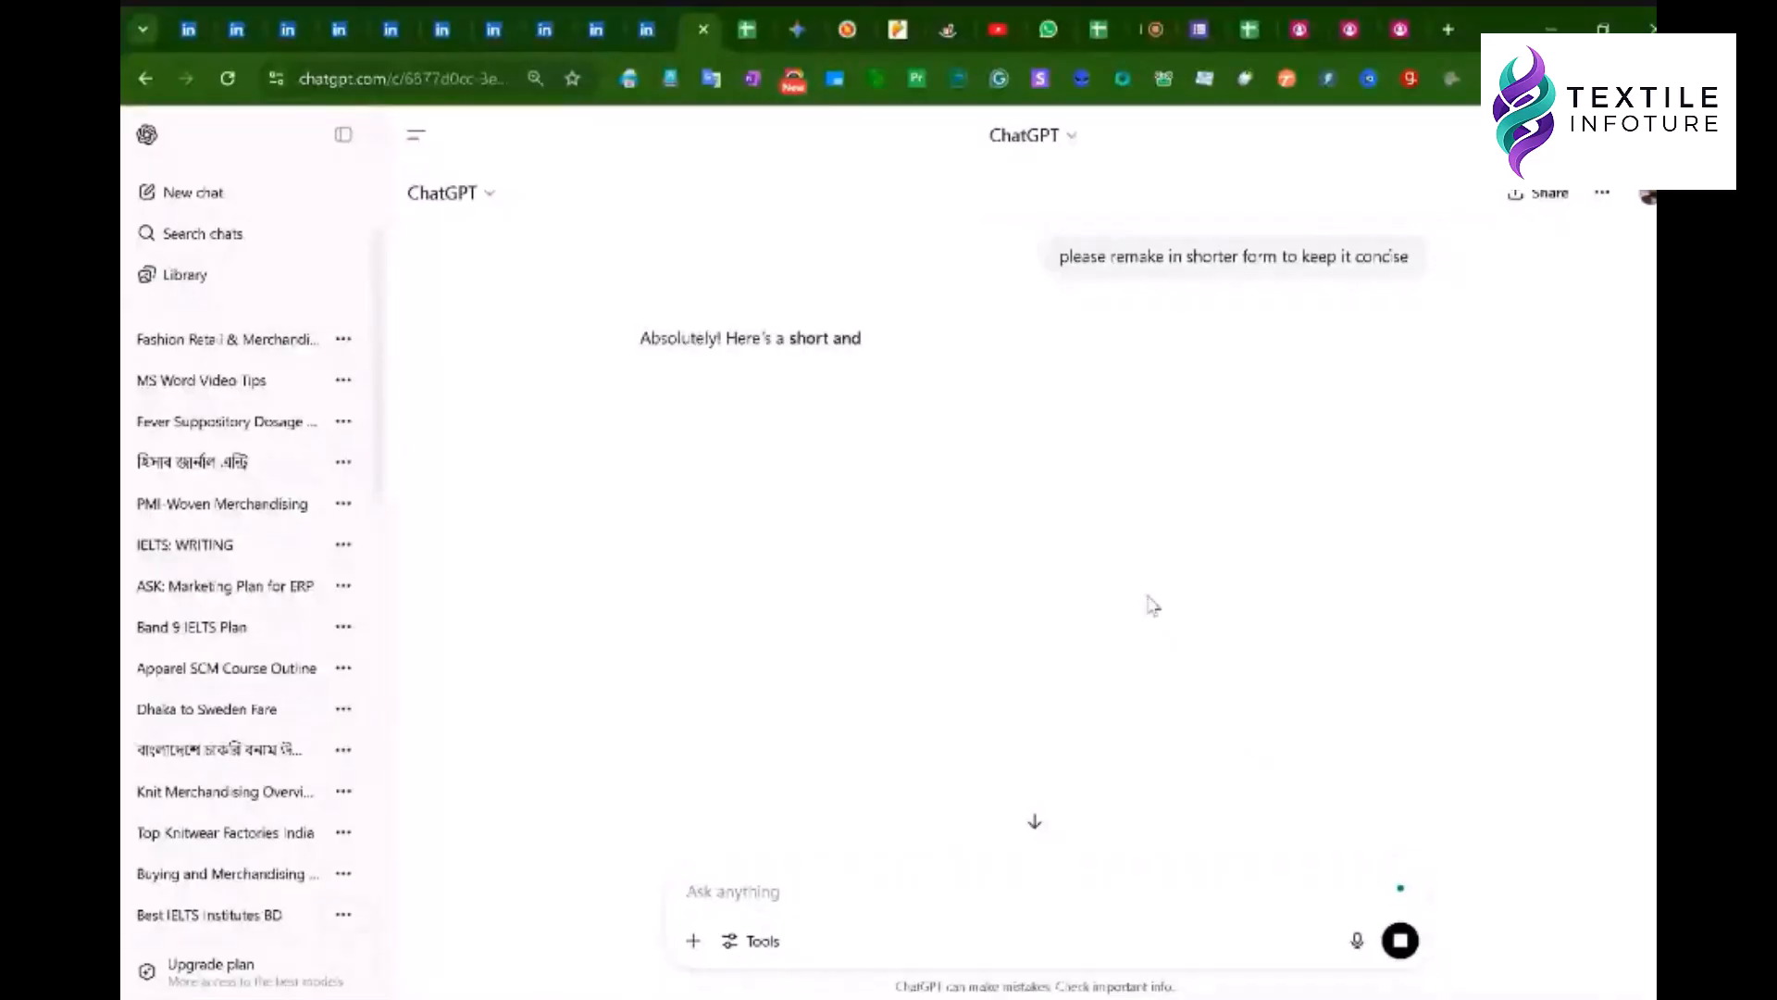
- Compare the short Best-regards cover letter with the longer one, then return to Google Meet
scroll(1146, 590, "down", 2)
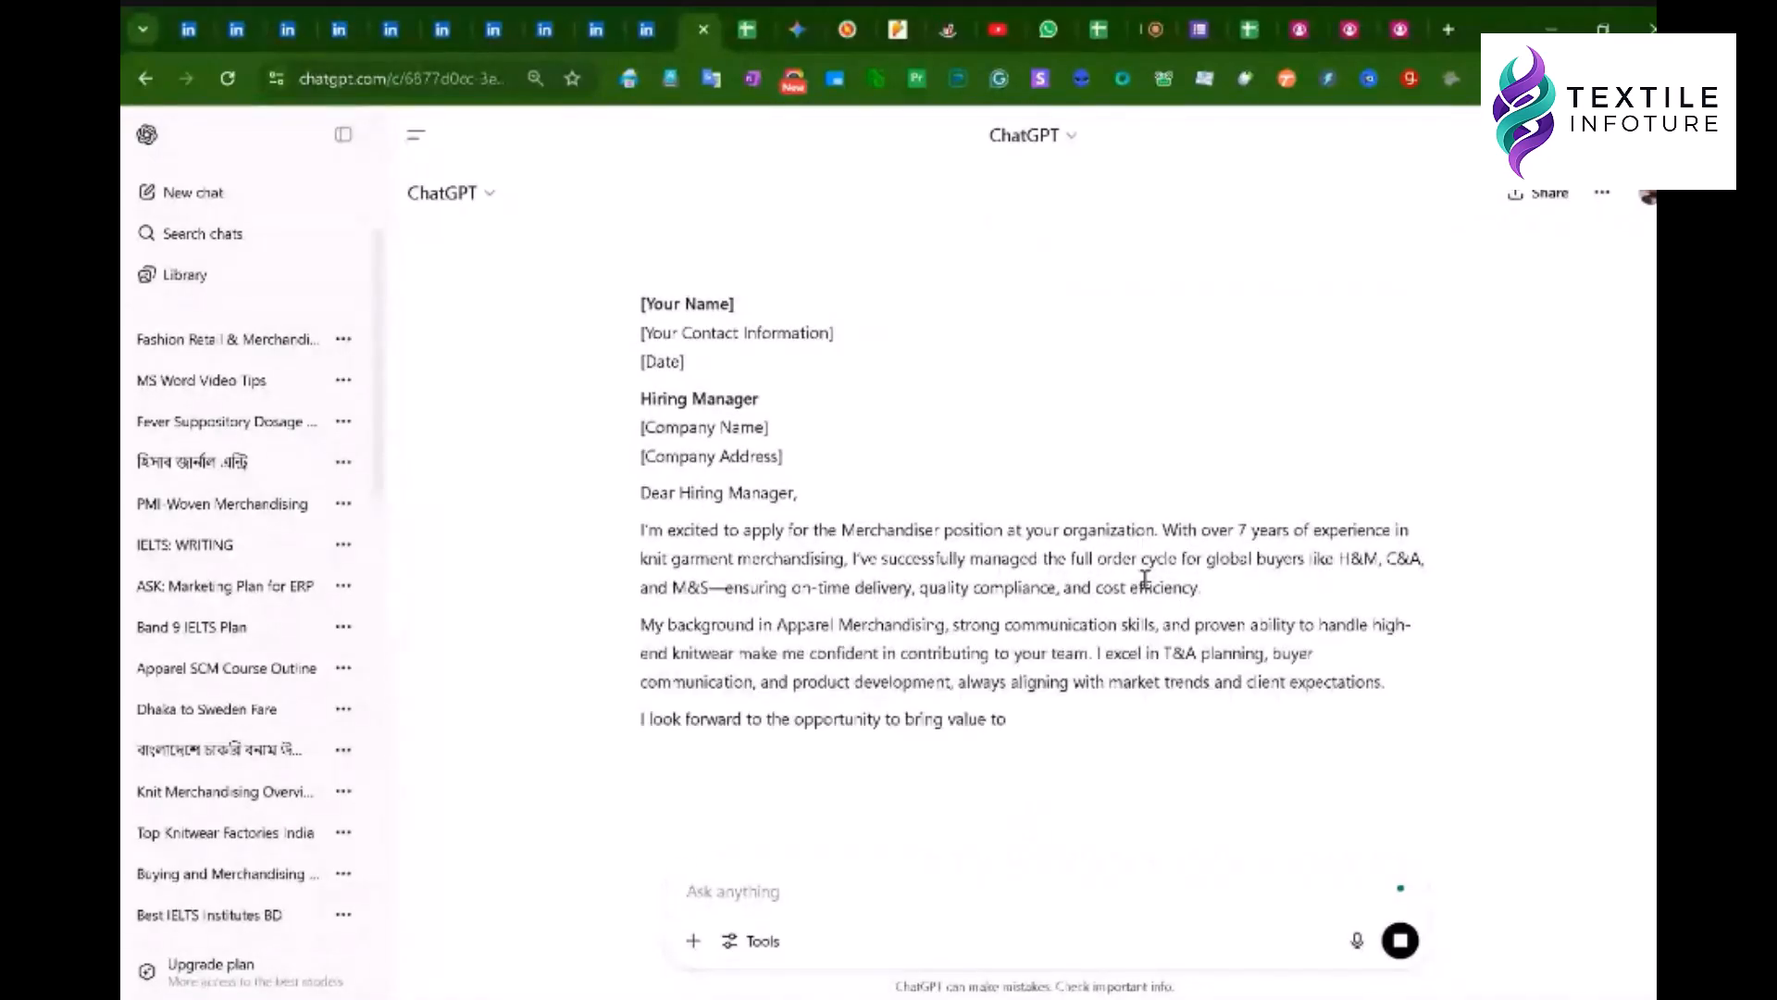
scroll(945, 558, "down", 2)
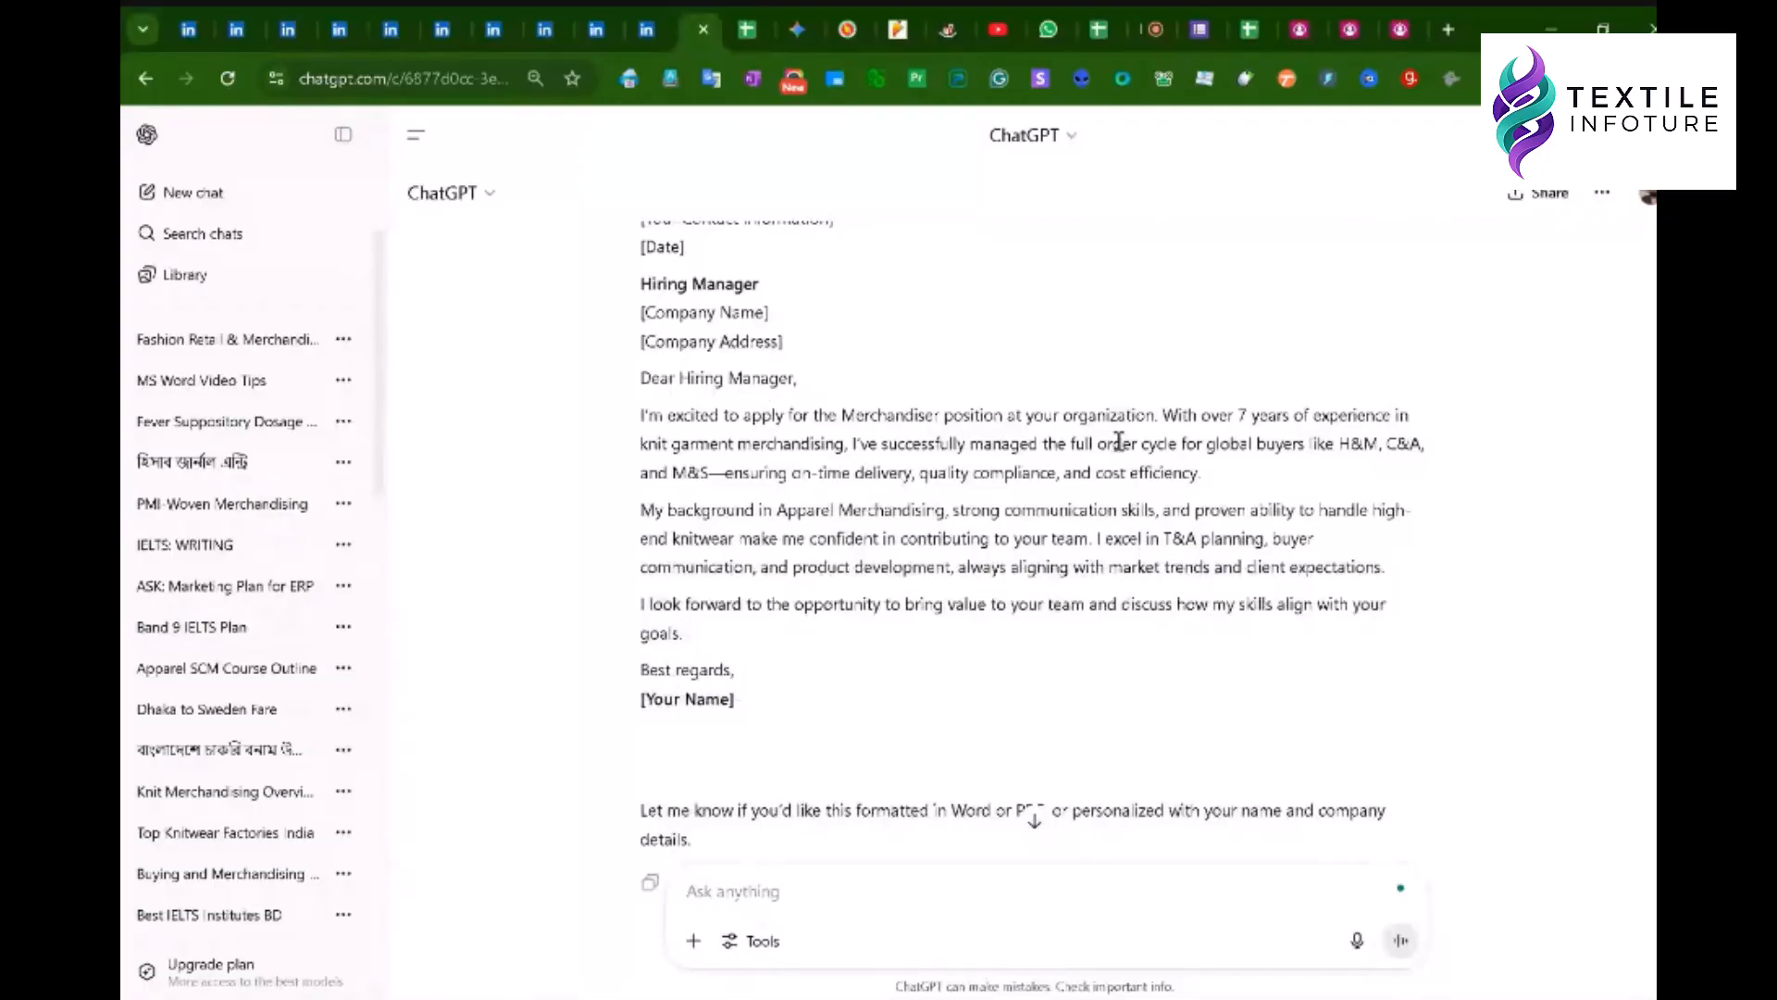
scroll(1174, 568, "up", 1)
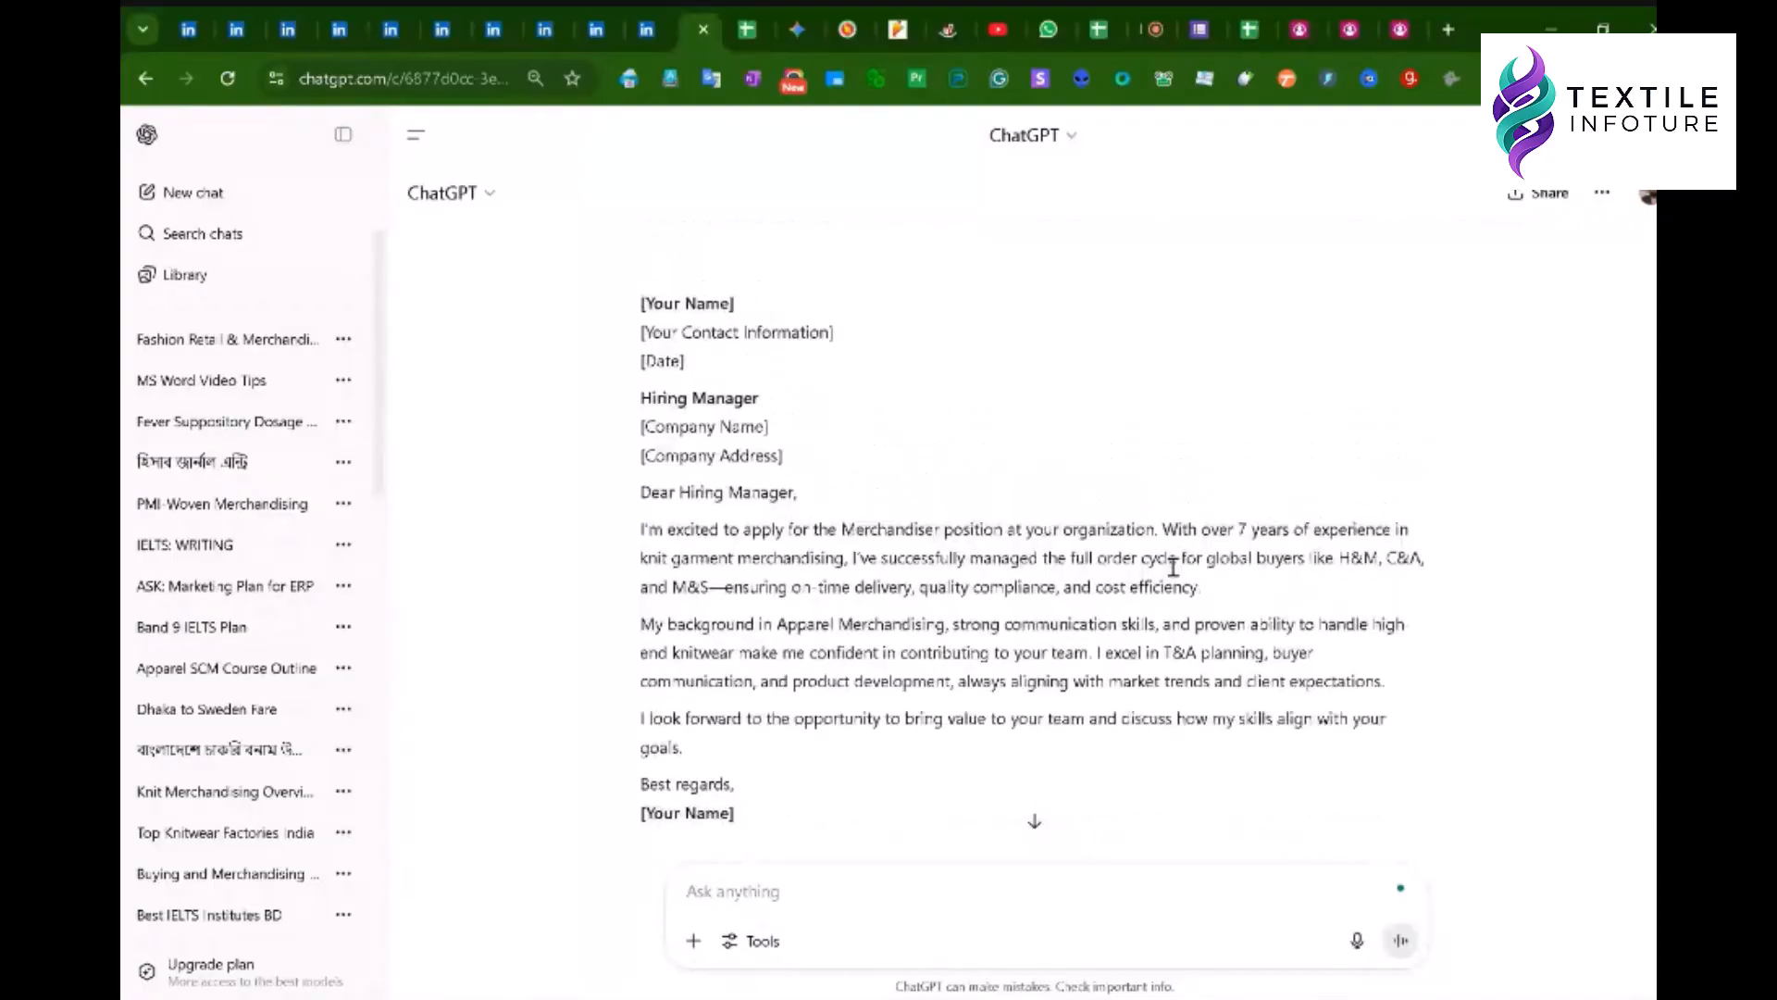
scroll(1174, 567, "up", 2)
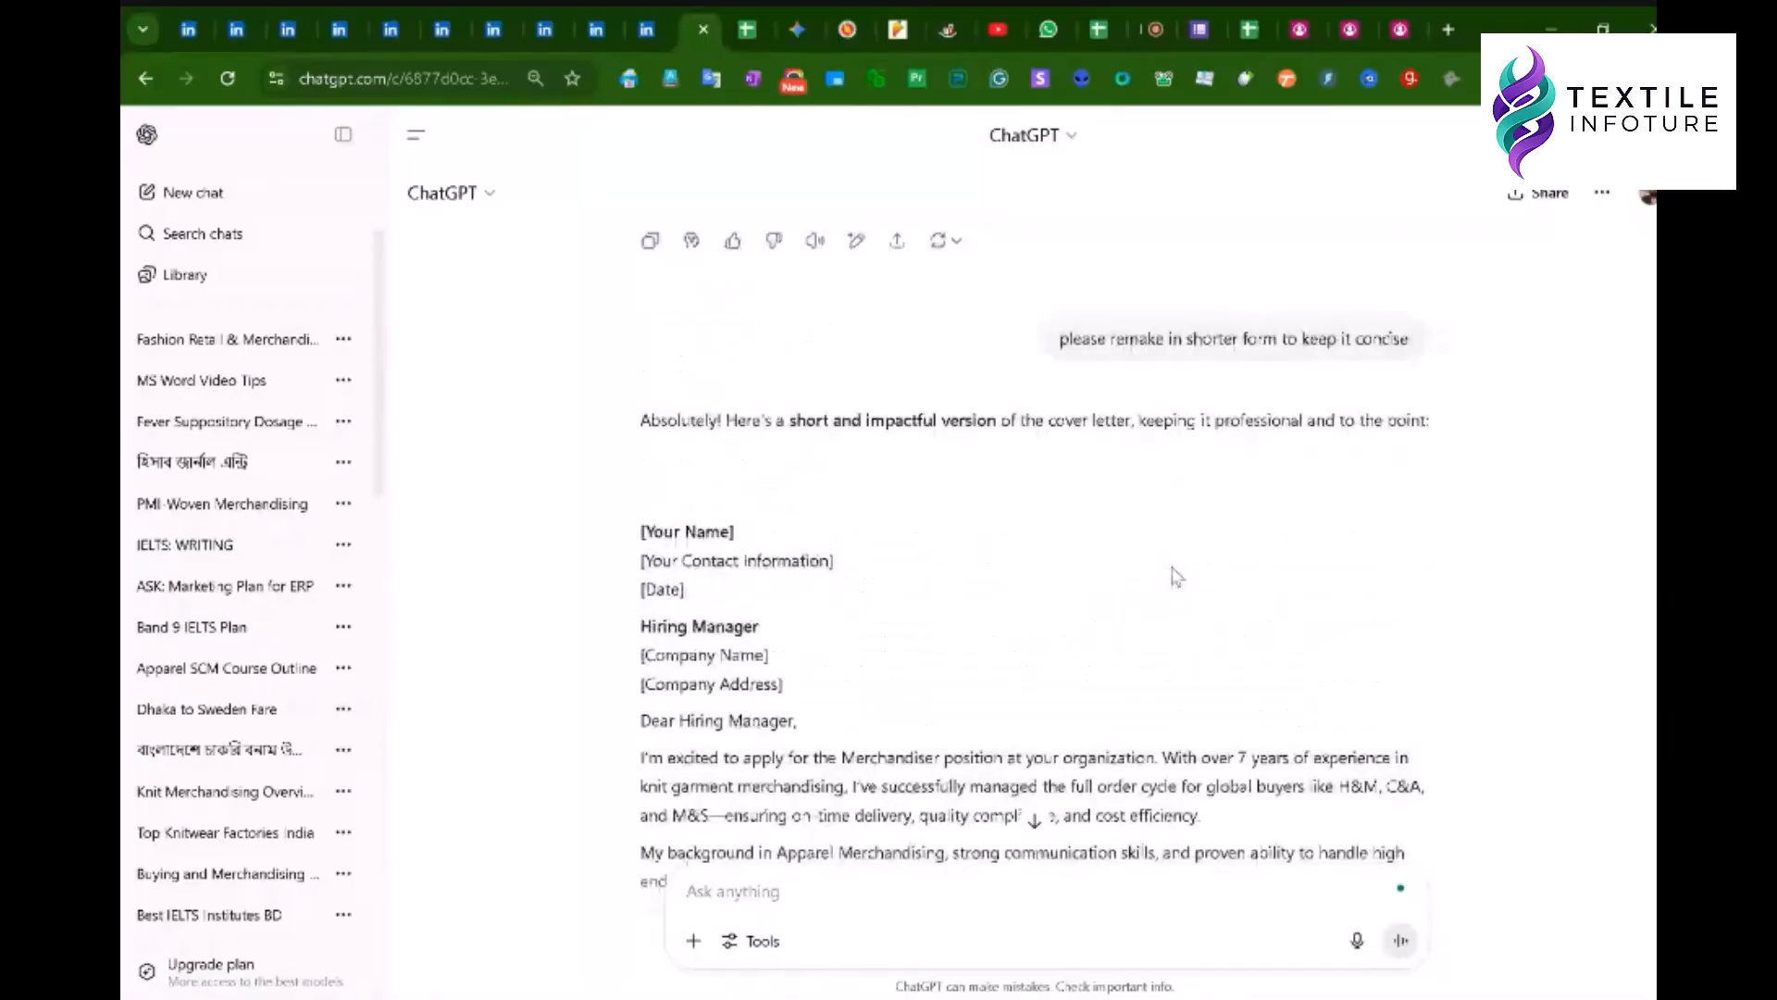
scroll(1173, 574, "down", 2)
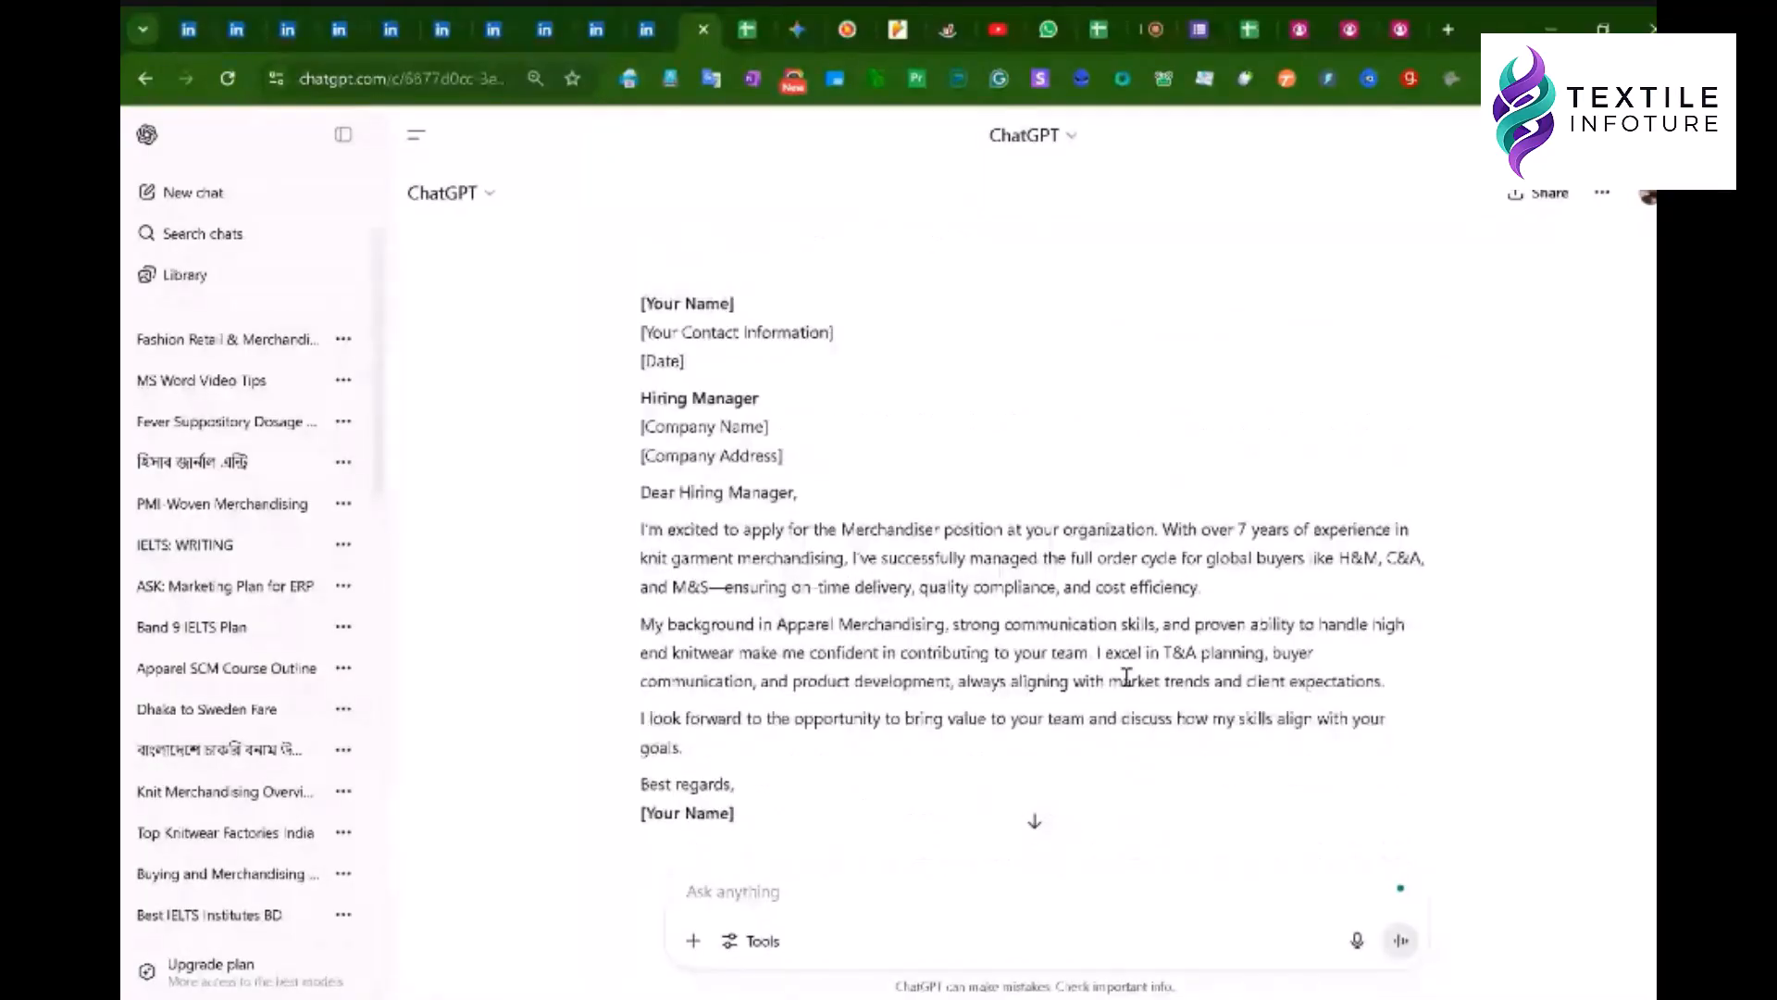
scroll(1148, 638, "up", 5)
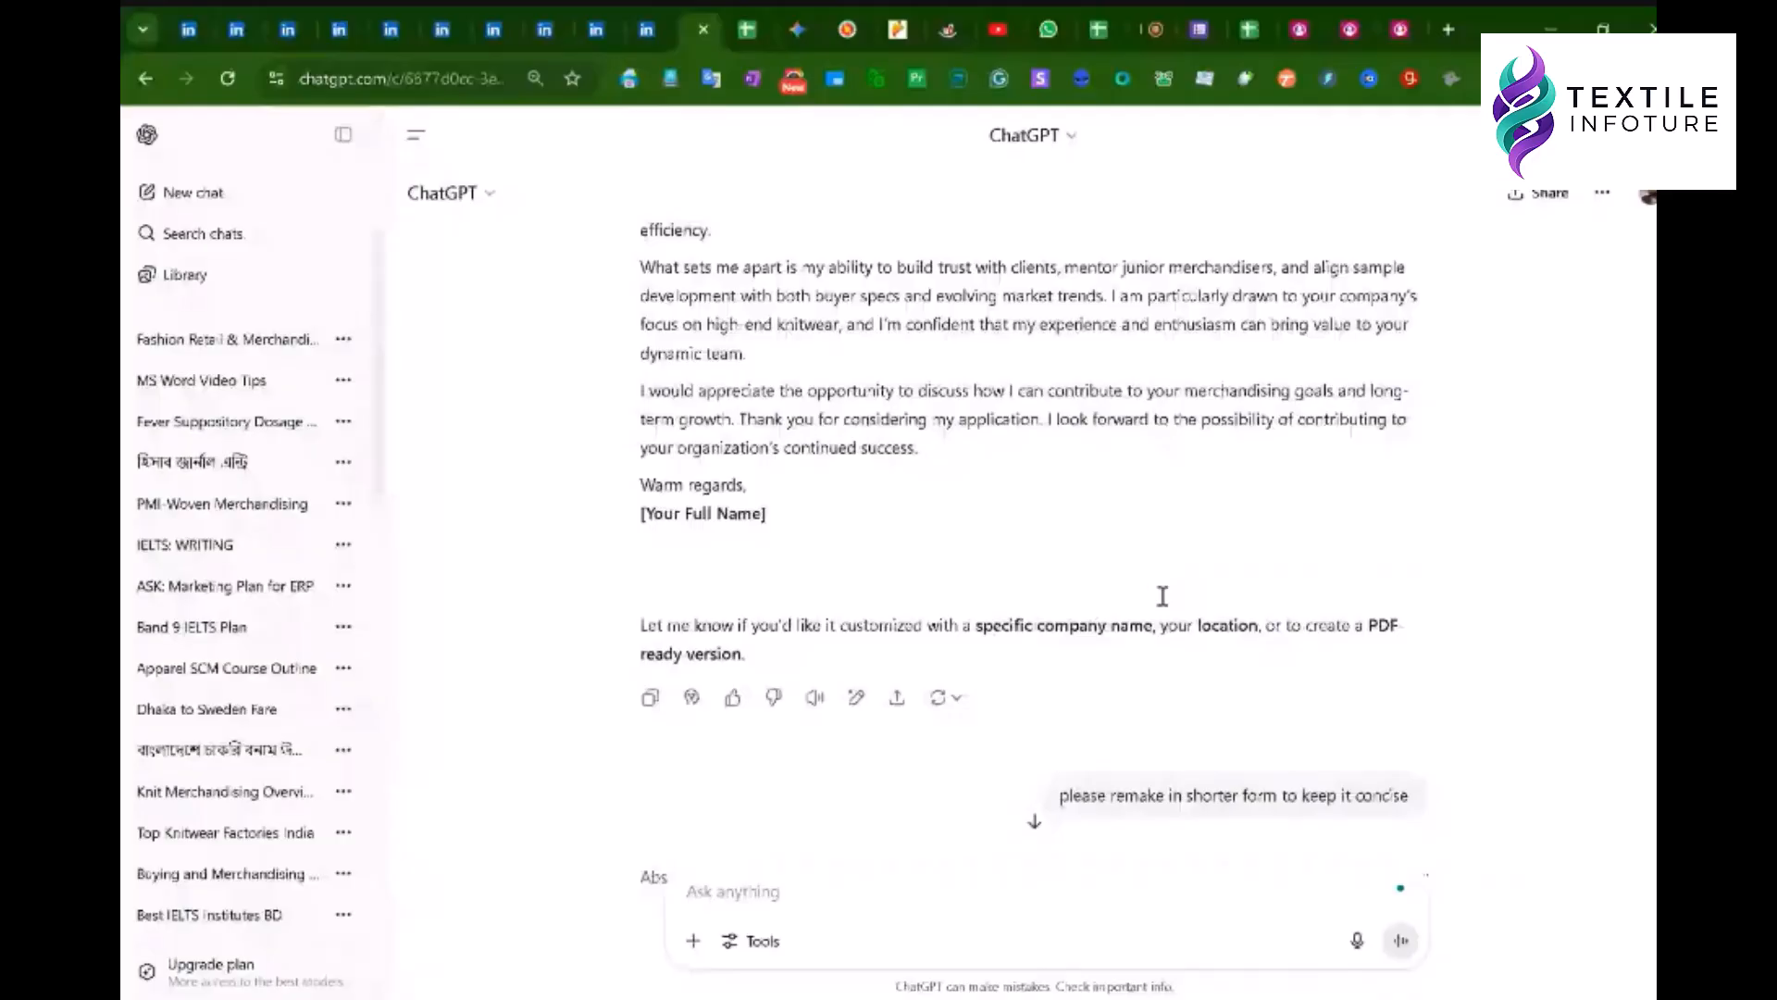
scroll(1163, 596, "down", 5)
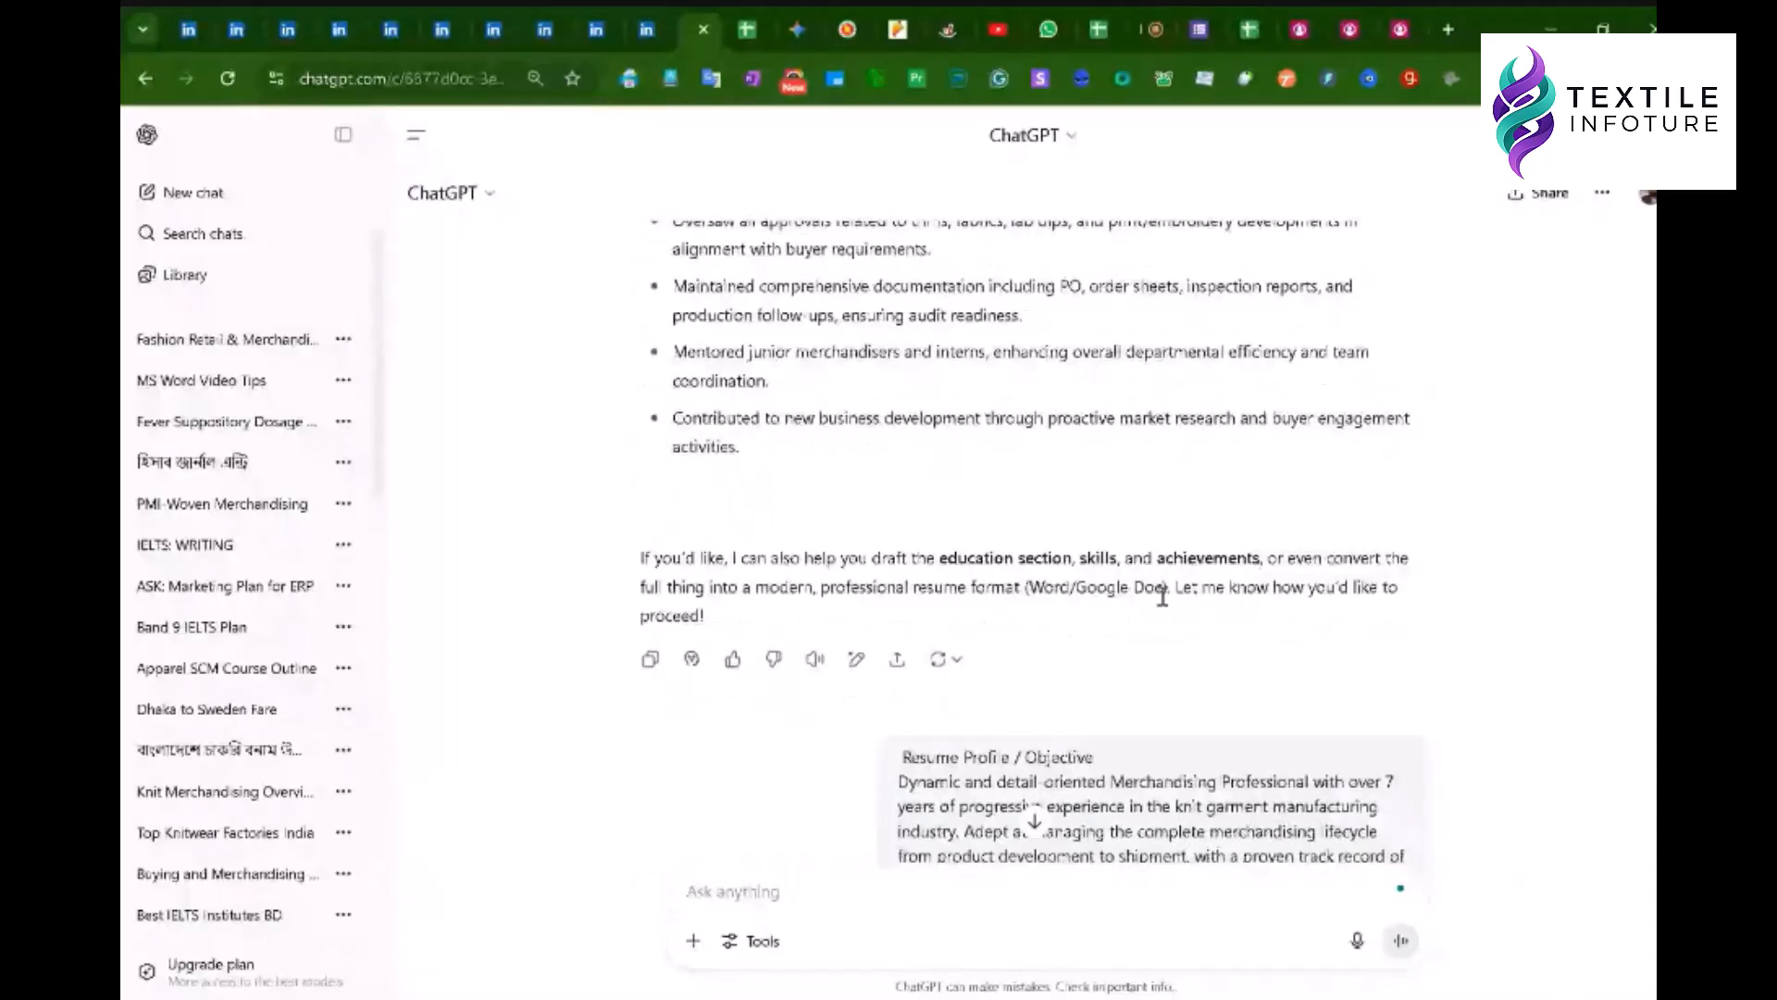
scroll(1162, 596, "down", 5)
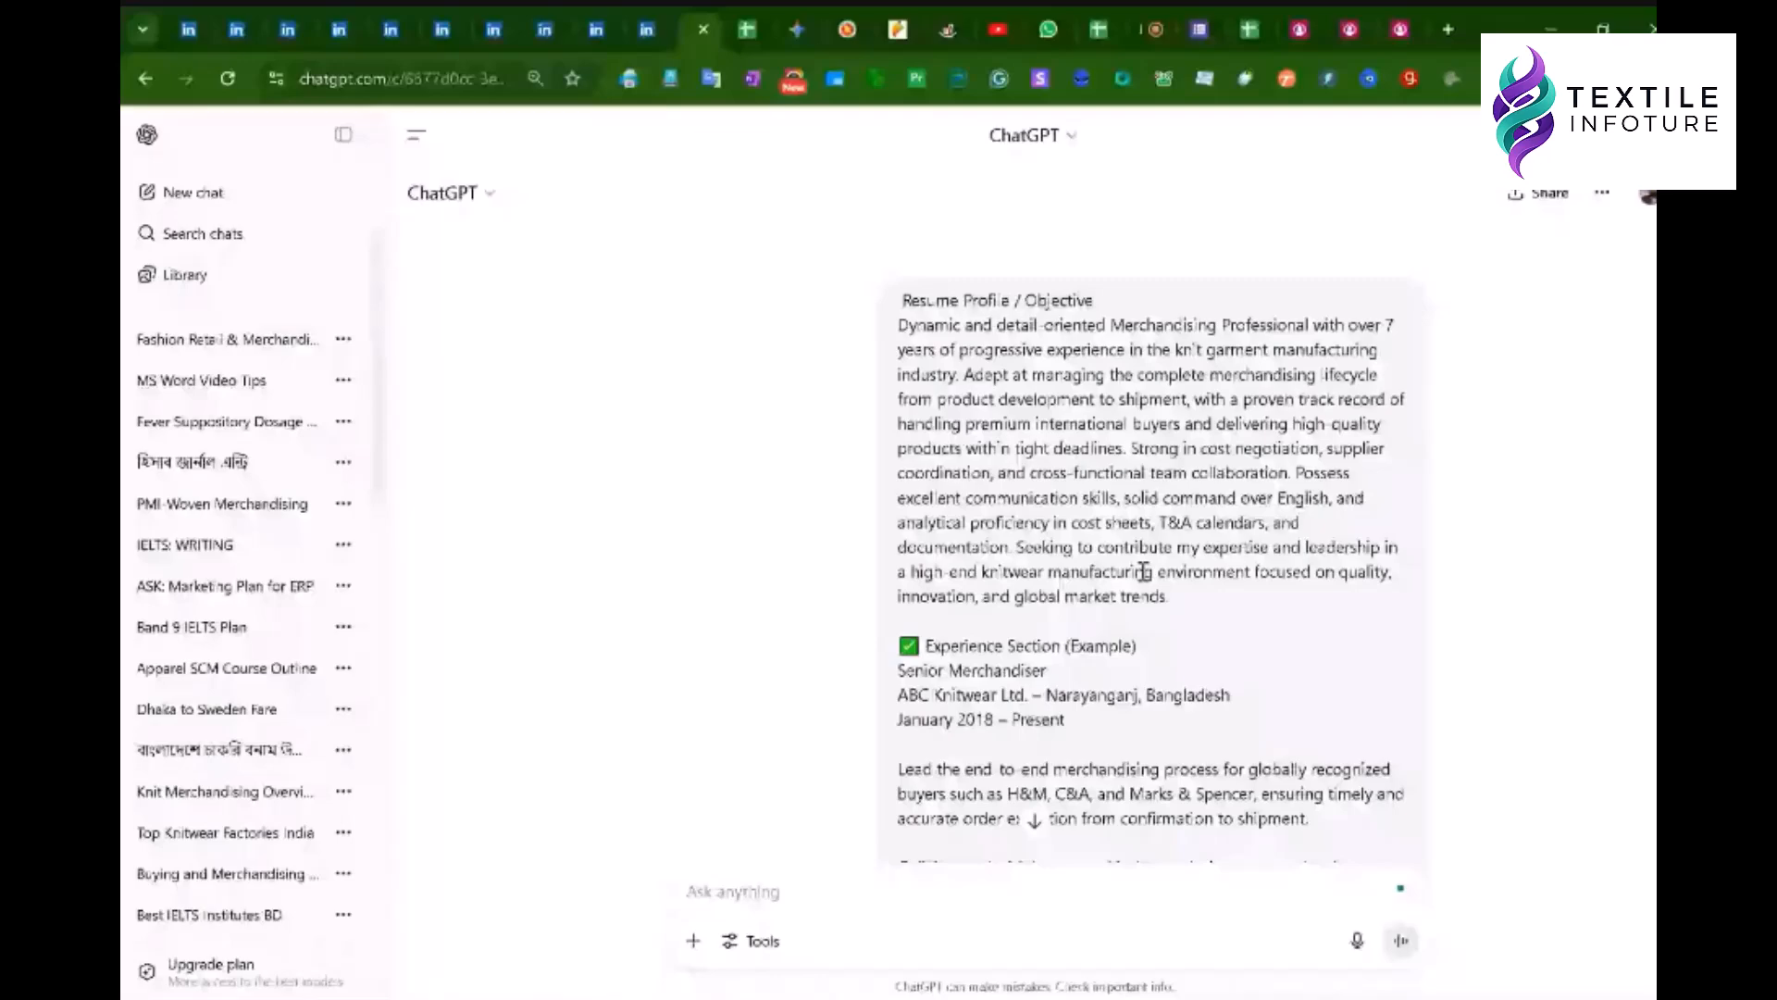
scroll(1144, 571, "down", 15)
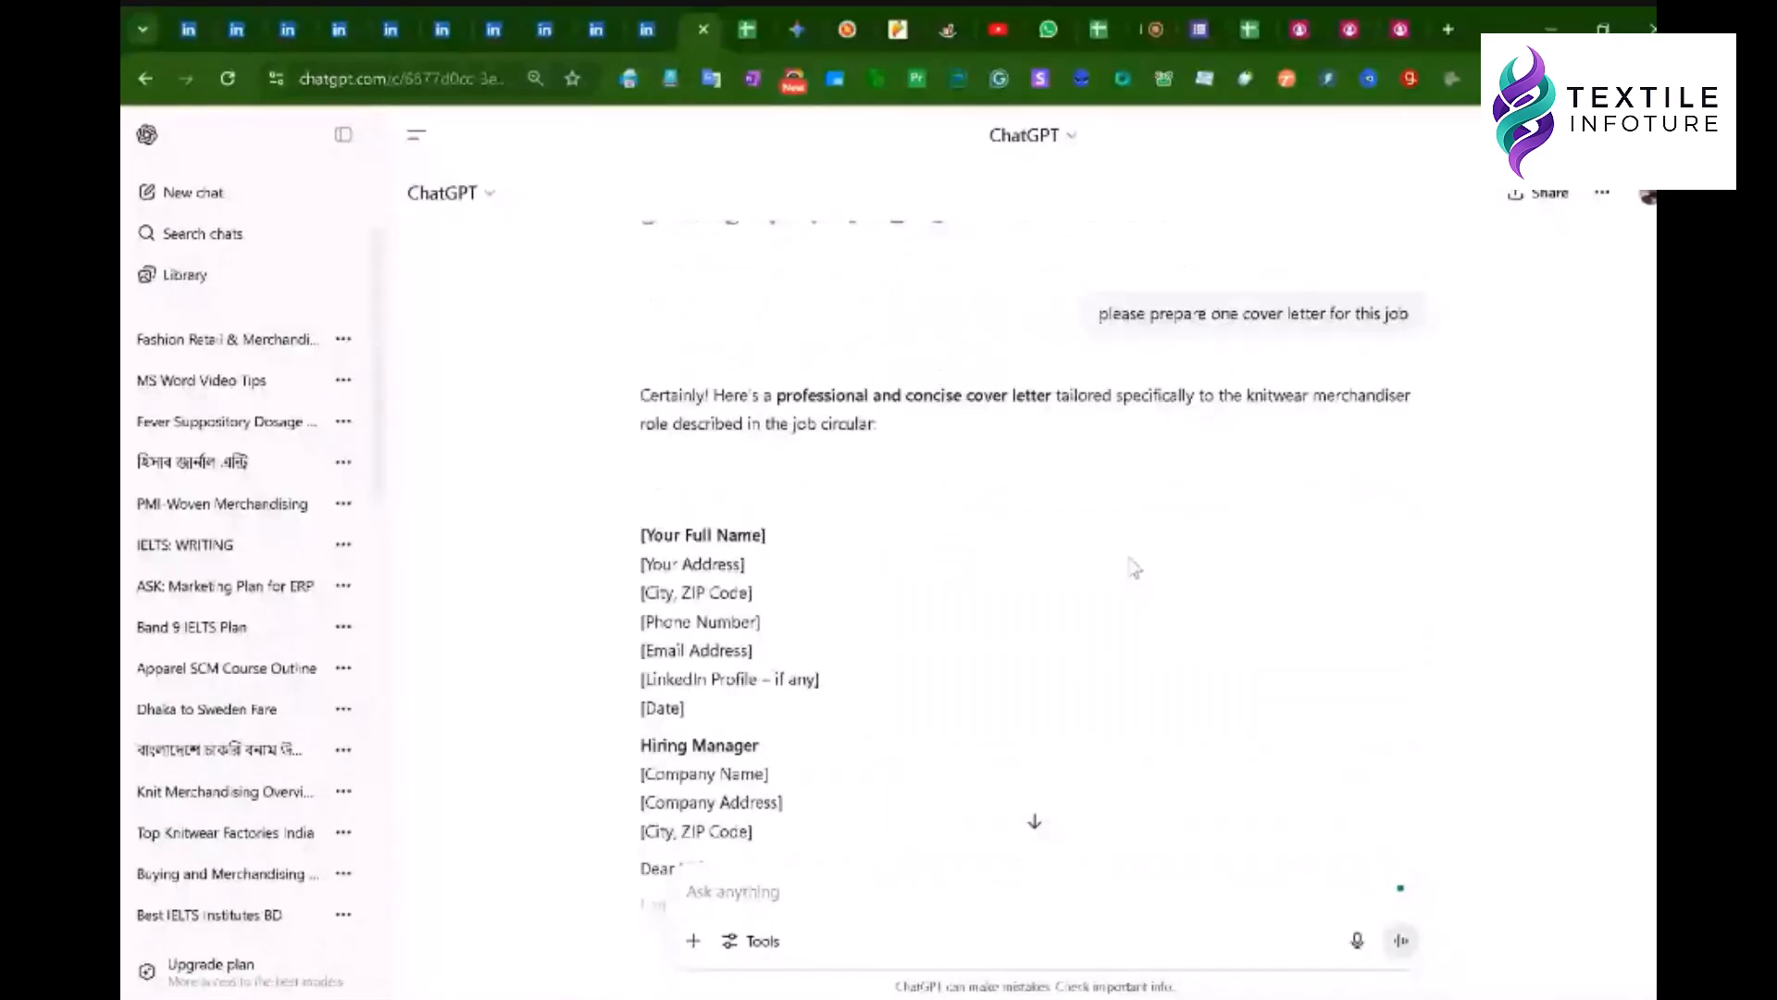
scroll(1135, 568, "down", 10)
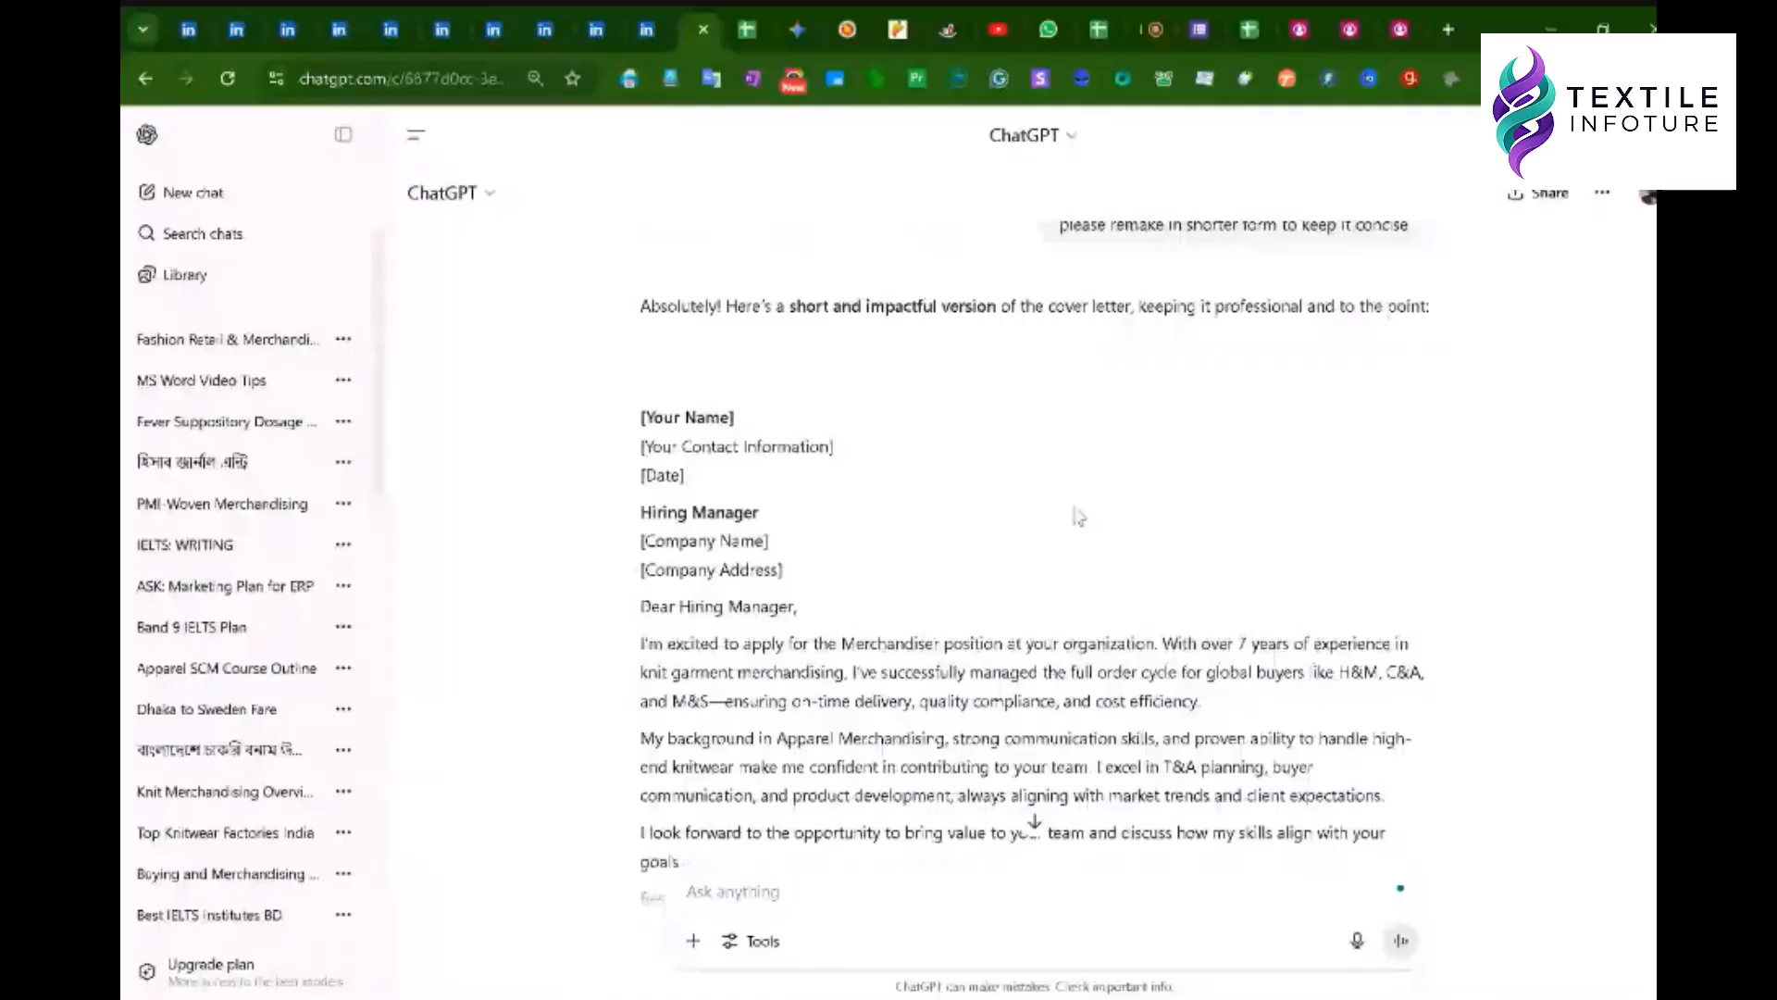
scroll(1079, 517, "down", 4)
scroll(1195, 400, "up", 12)
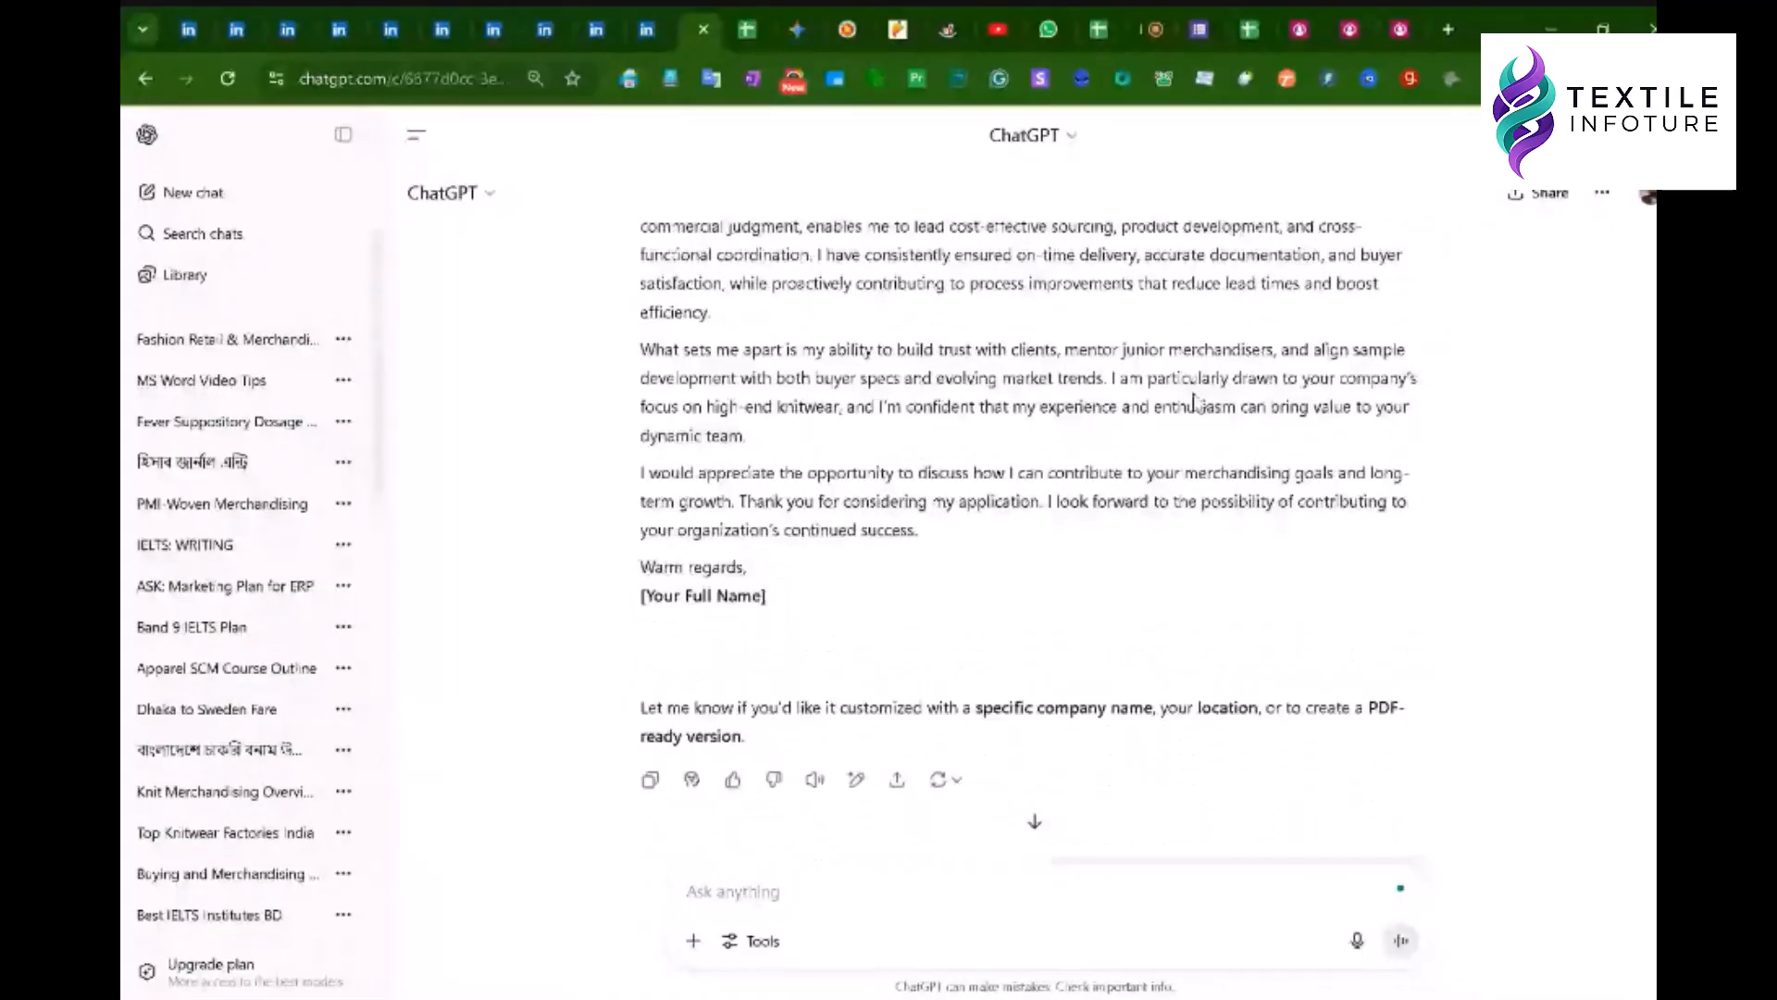
scroll(1194, 400, "down", 6)
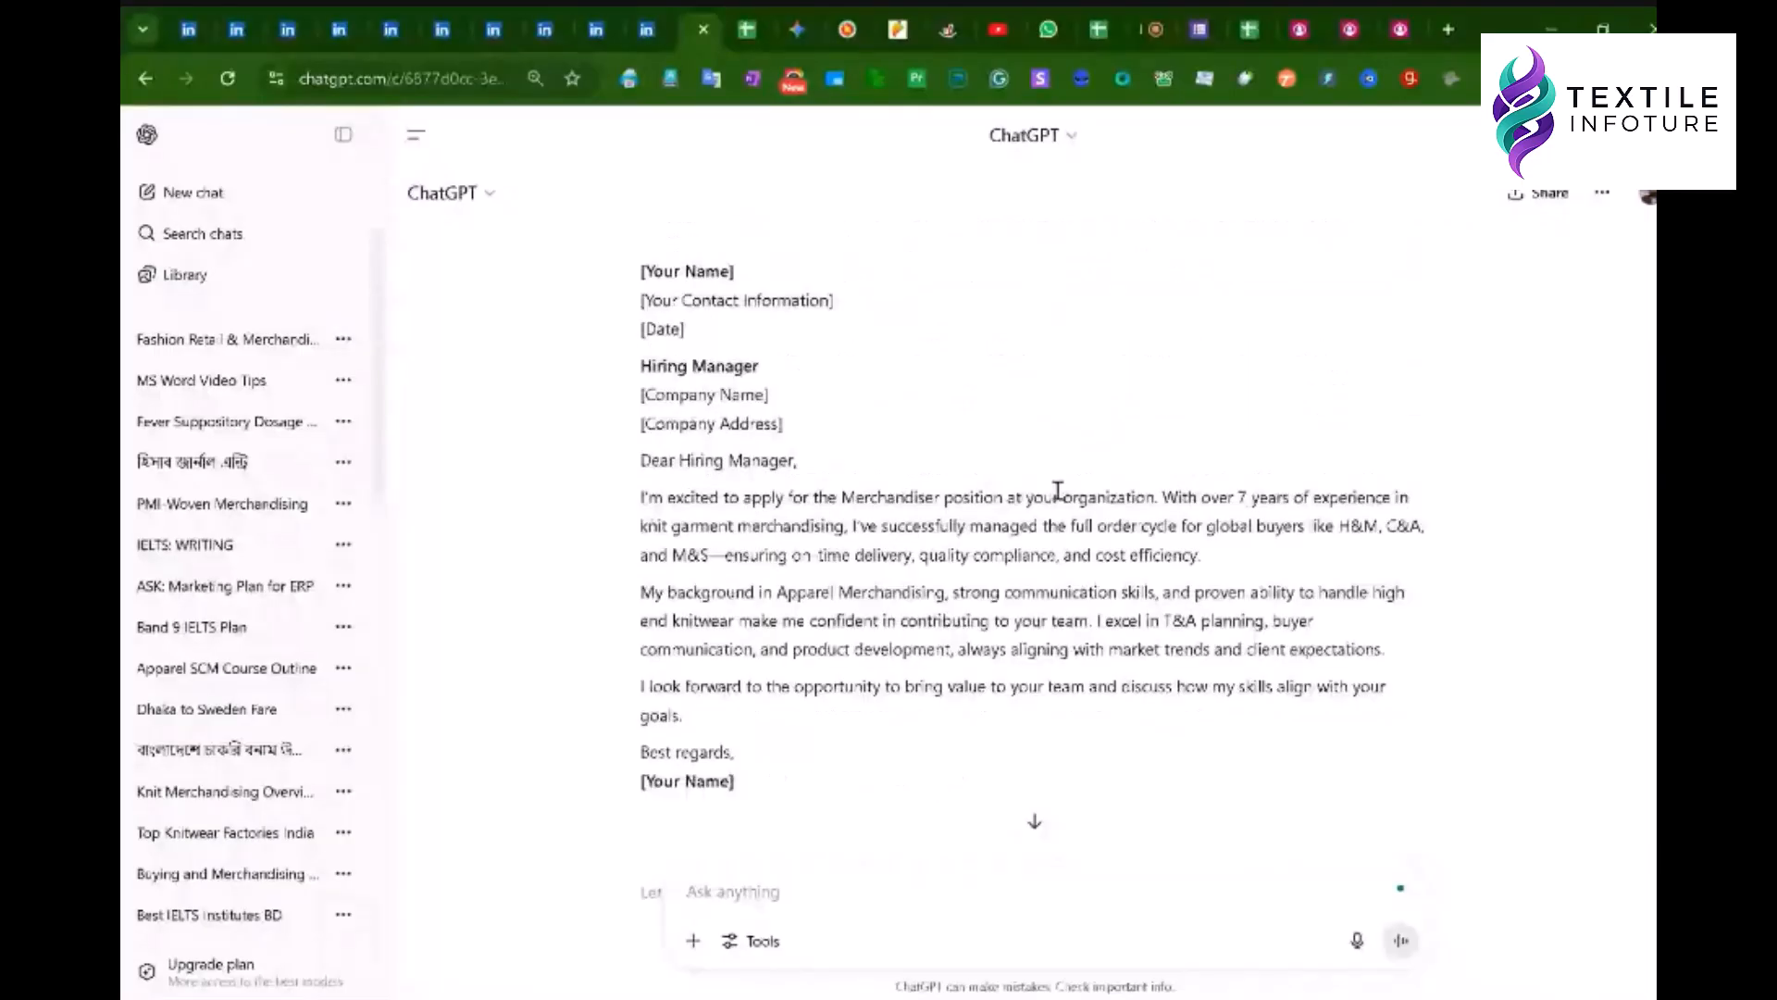
scroll(1058, 491, "down", 2)
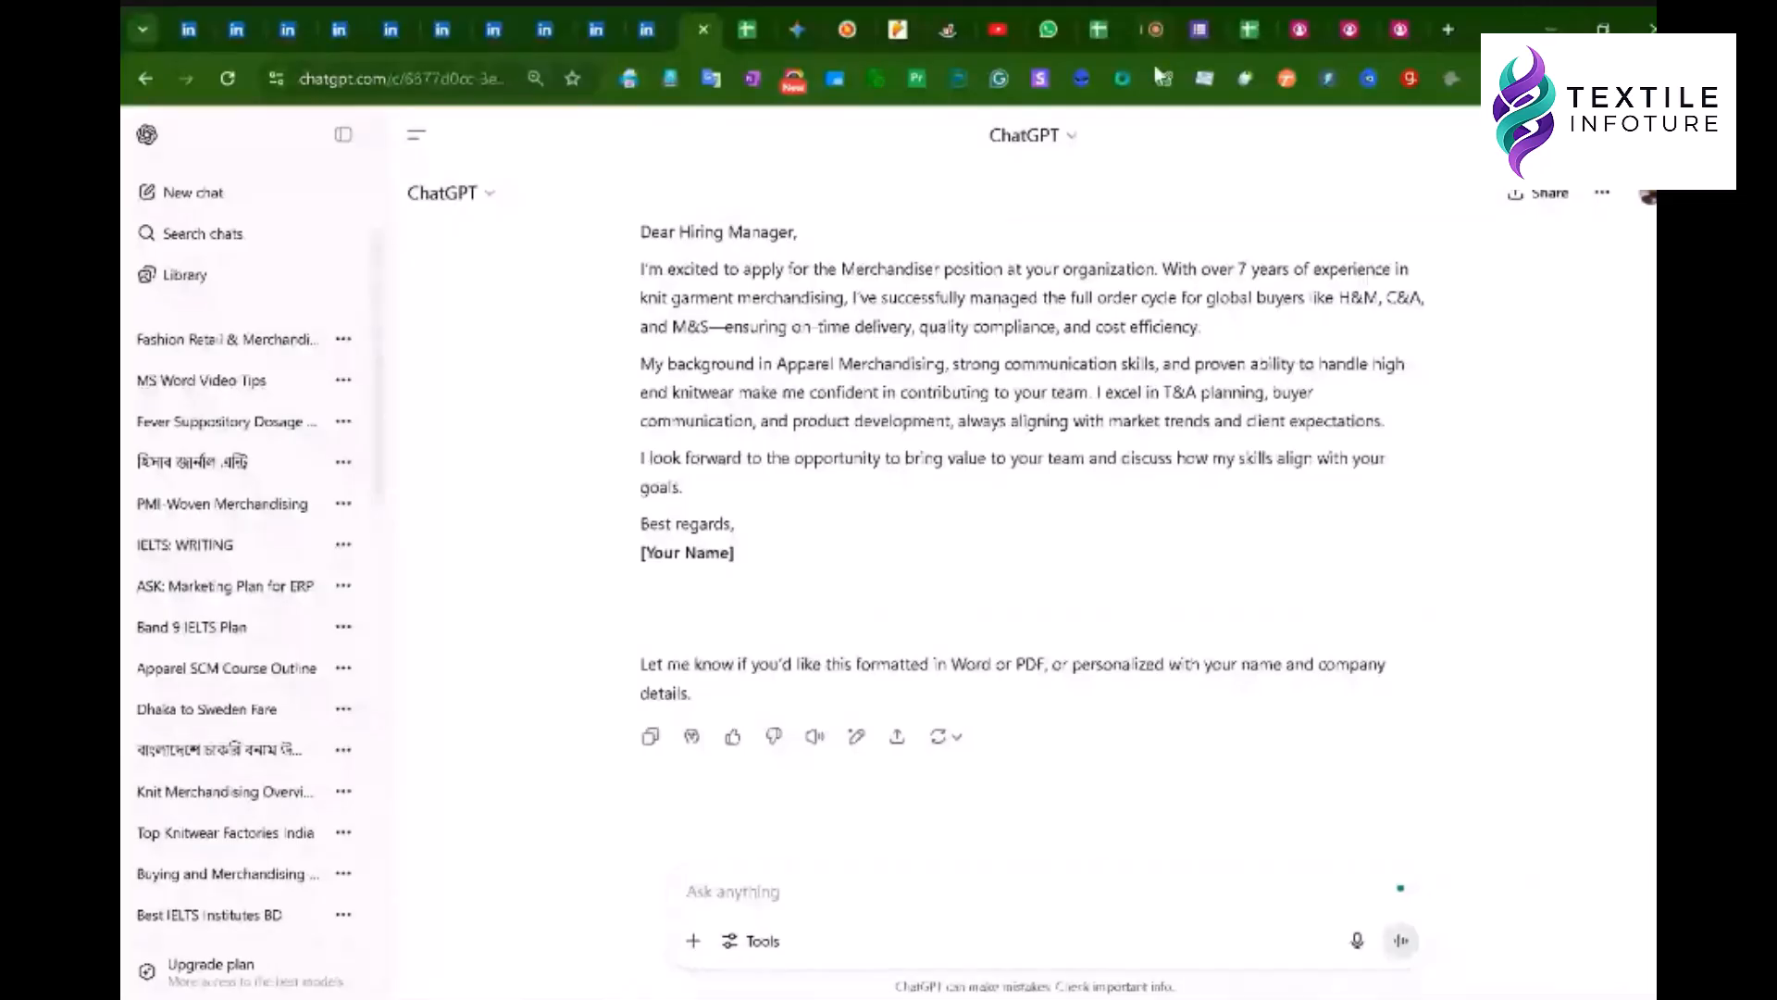
left_click(1155, 29)
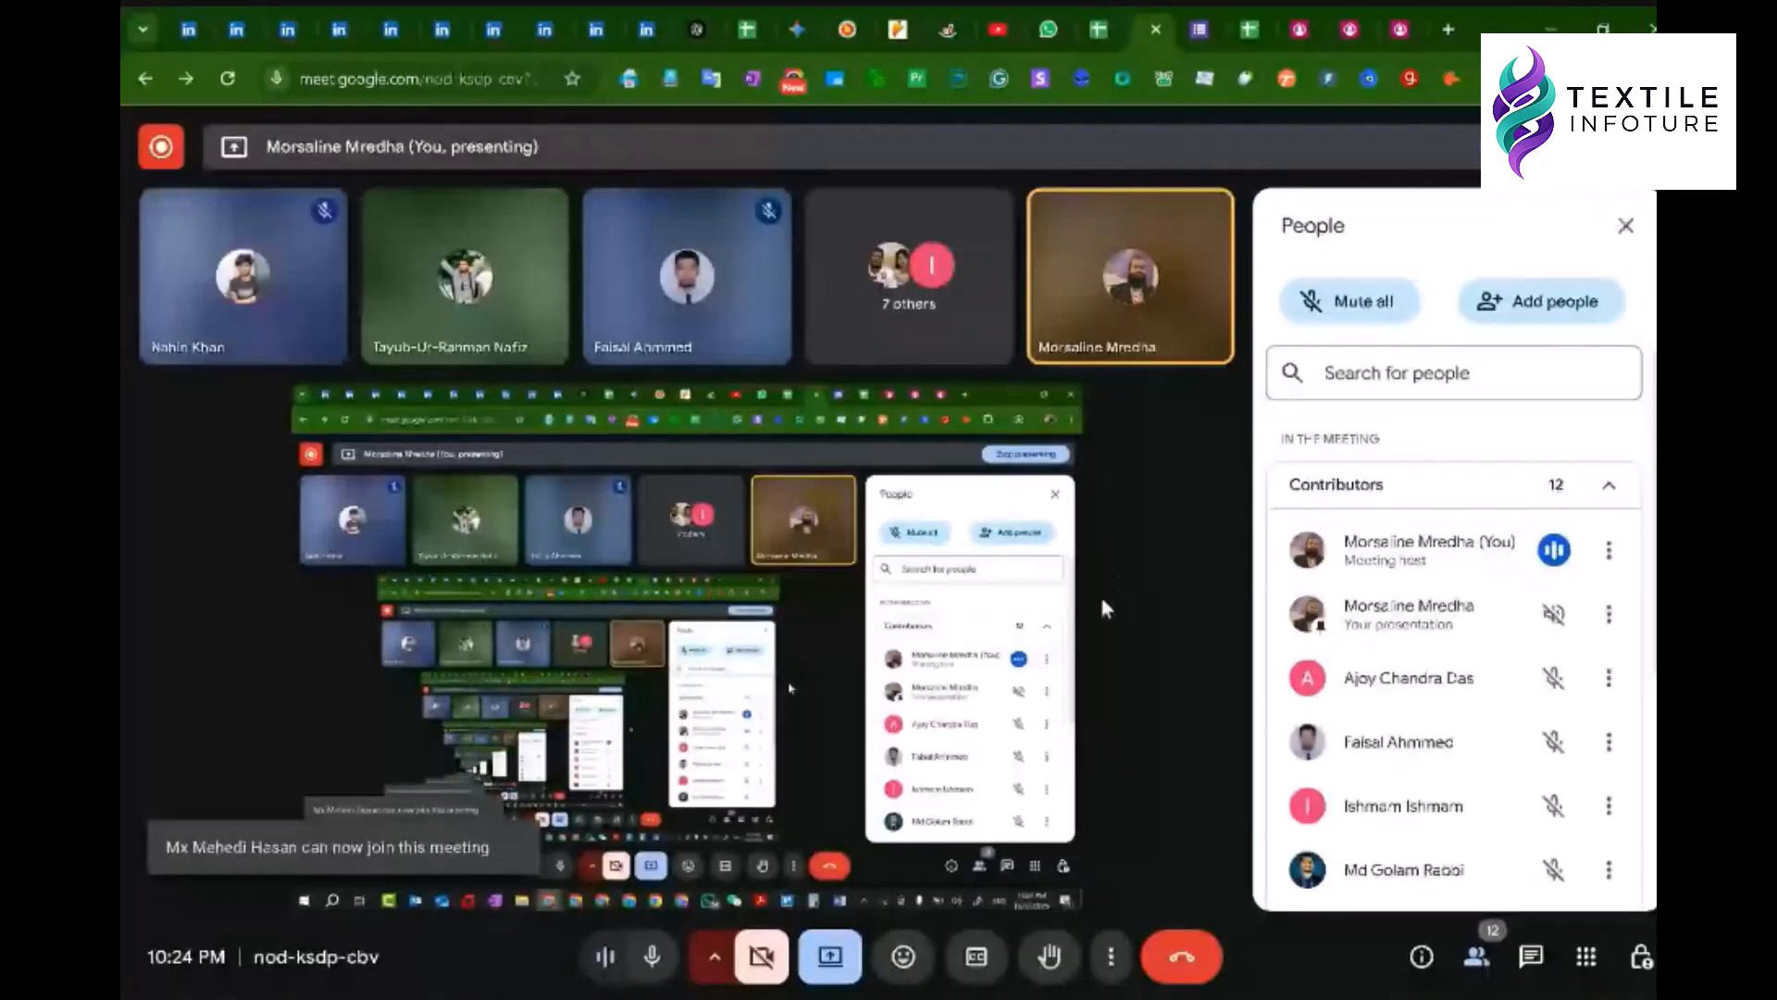